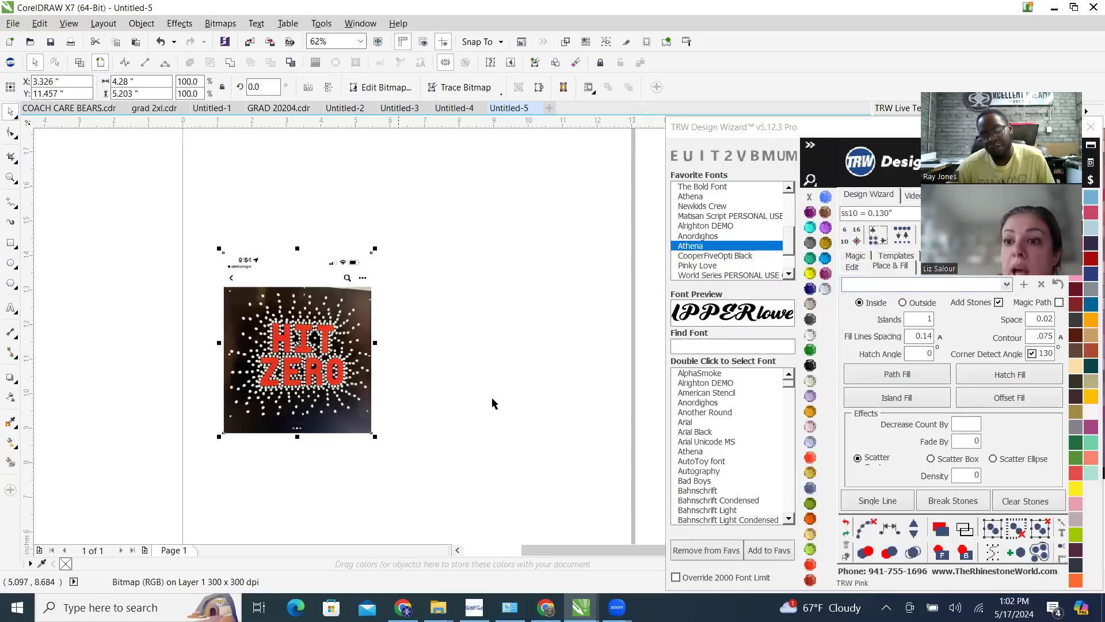
# Examine the rhinestone dots around the HIT ZERO lettering in the imported photo up close
pyautogui.scroll(3, 194, 403)
pyautogui.scroll(-2, 202, 406)
pyautogui.scroll(2, 184, 412)
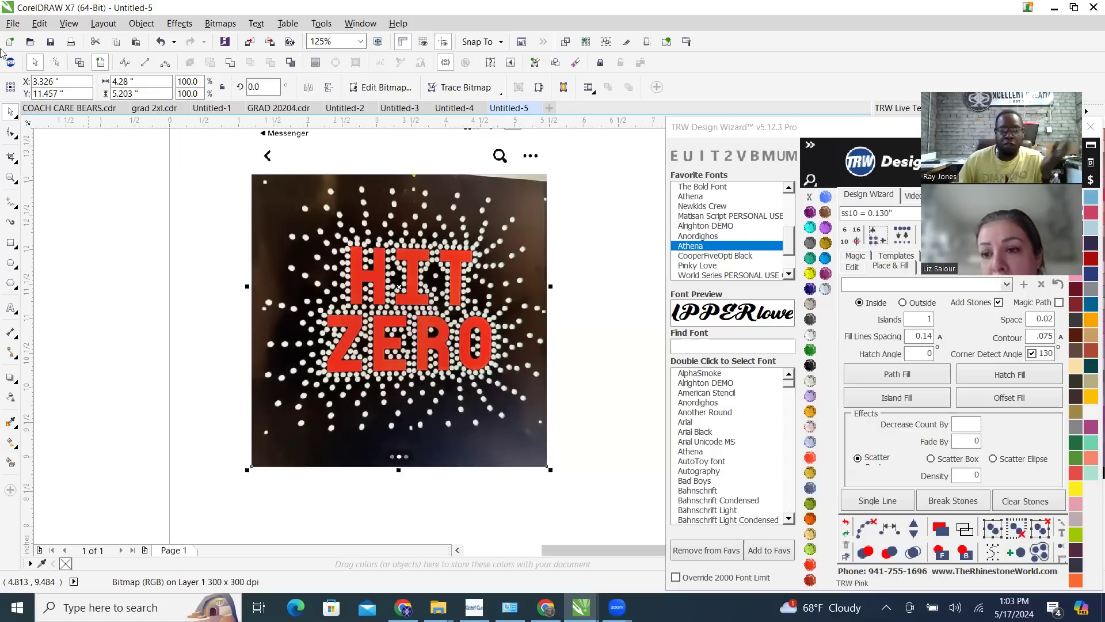
pyautogui.scroll(2, 418, 235)
pyautogui.scroll(10, 418, 235)
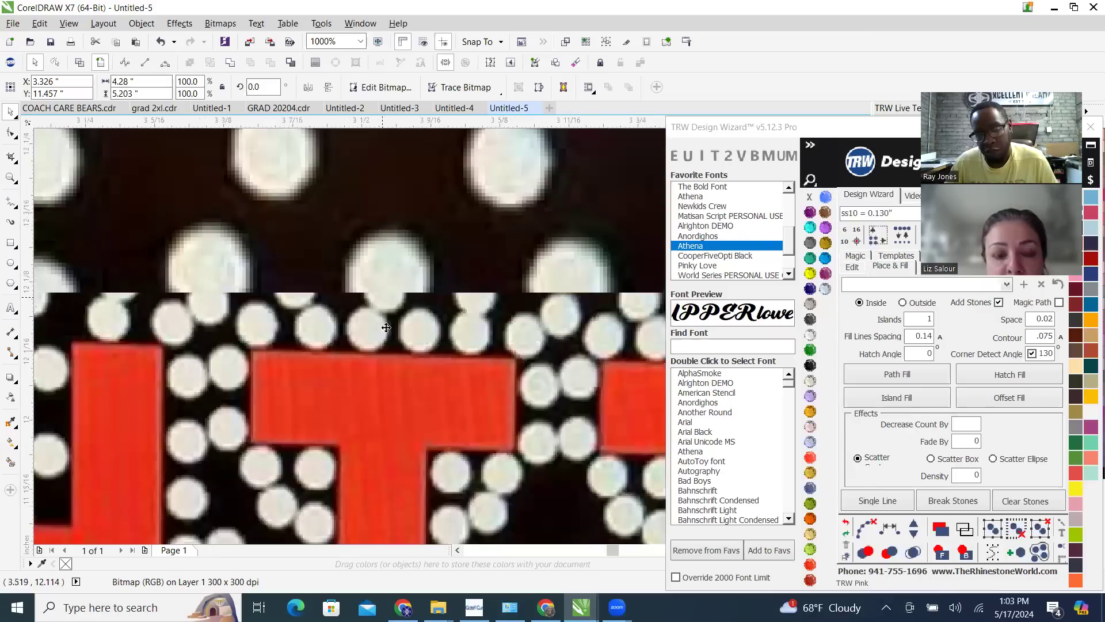
pyautogui.scroll(-6, 390, 294)
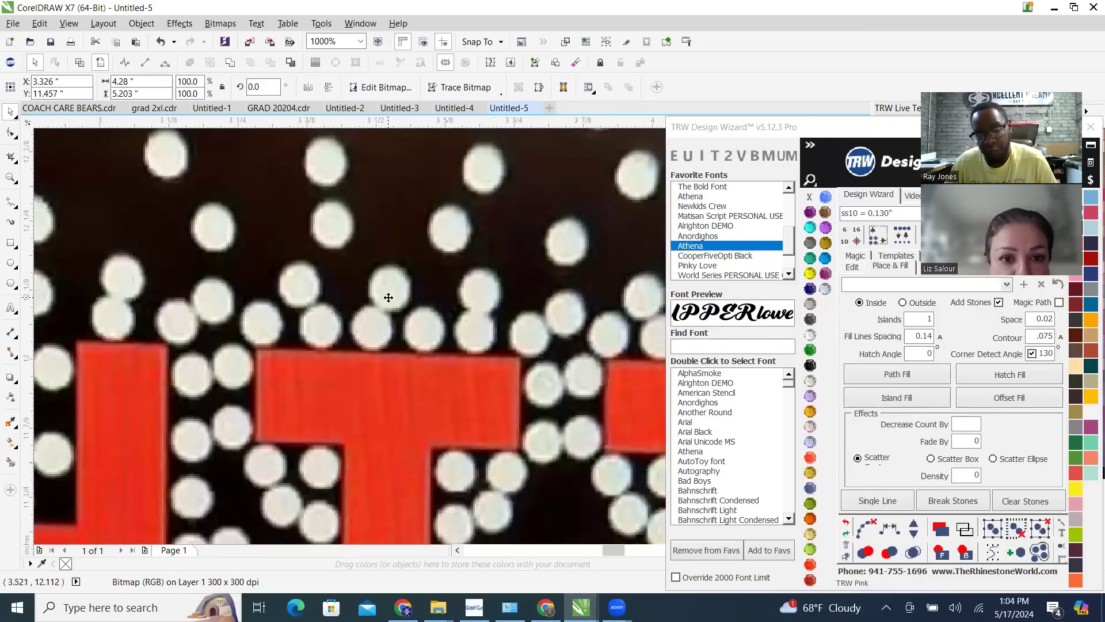
pyautogui.scroll(6, 387, 292)
pyautogui.scroll(-3, 354, 274)
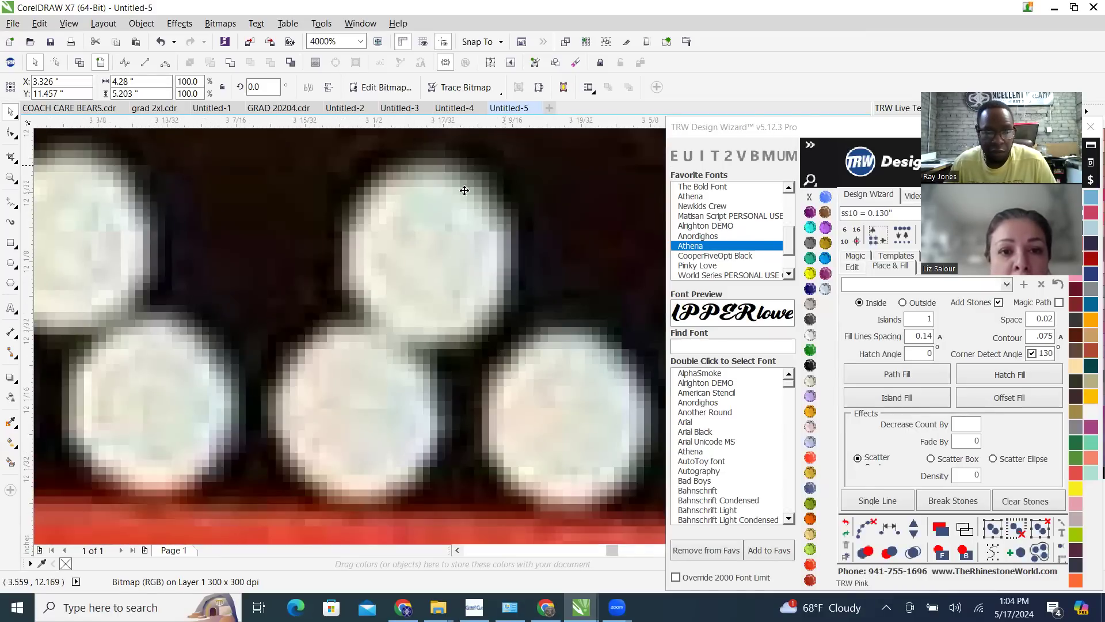
pyautogui.scroll(-7, 421, 257)
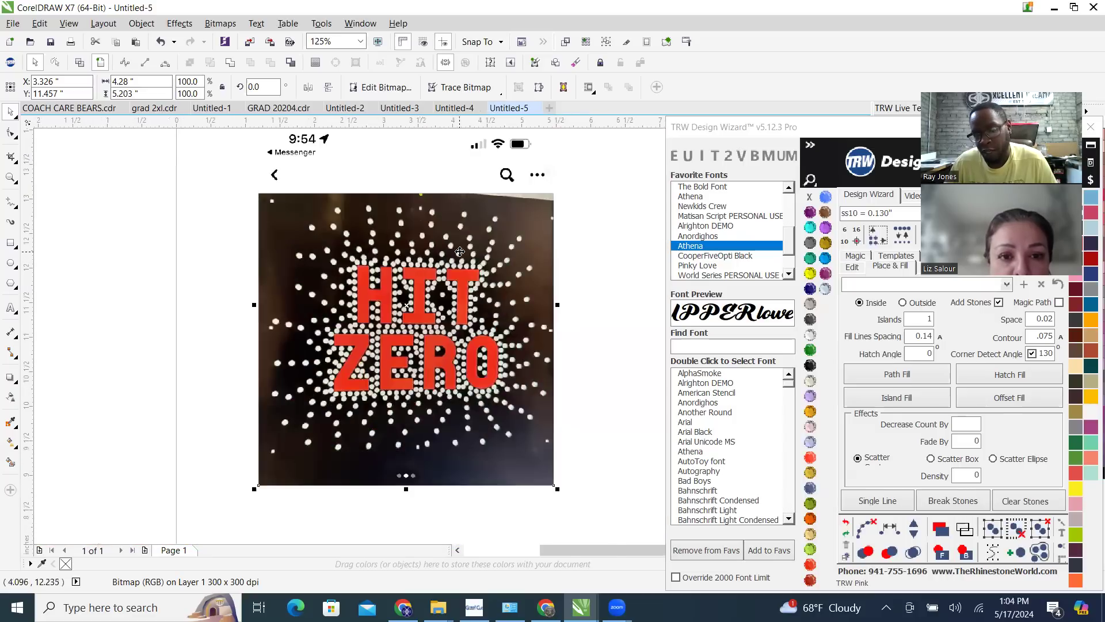
# Trace the HIT ZERO bitmap with an Outline Trace of image type Clipart and check the traced dots up close
pyautogui.rightClick(461, 213)
pyautogui.moveTo(579, 292)
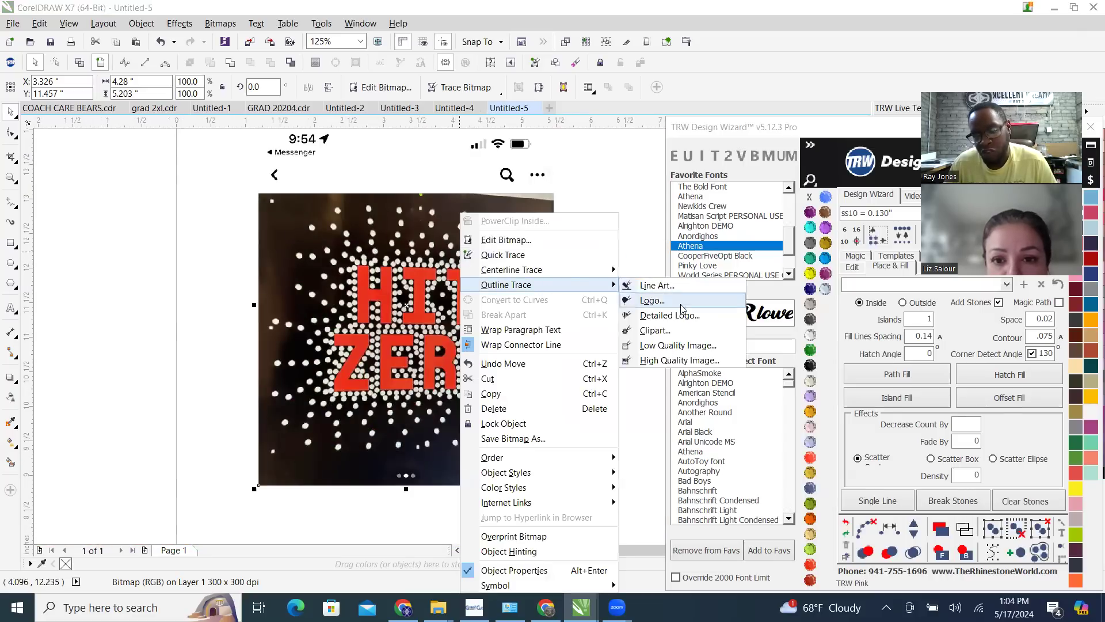
pyautogui.click(686, 335)
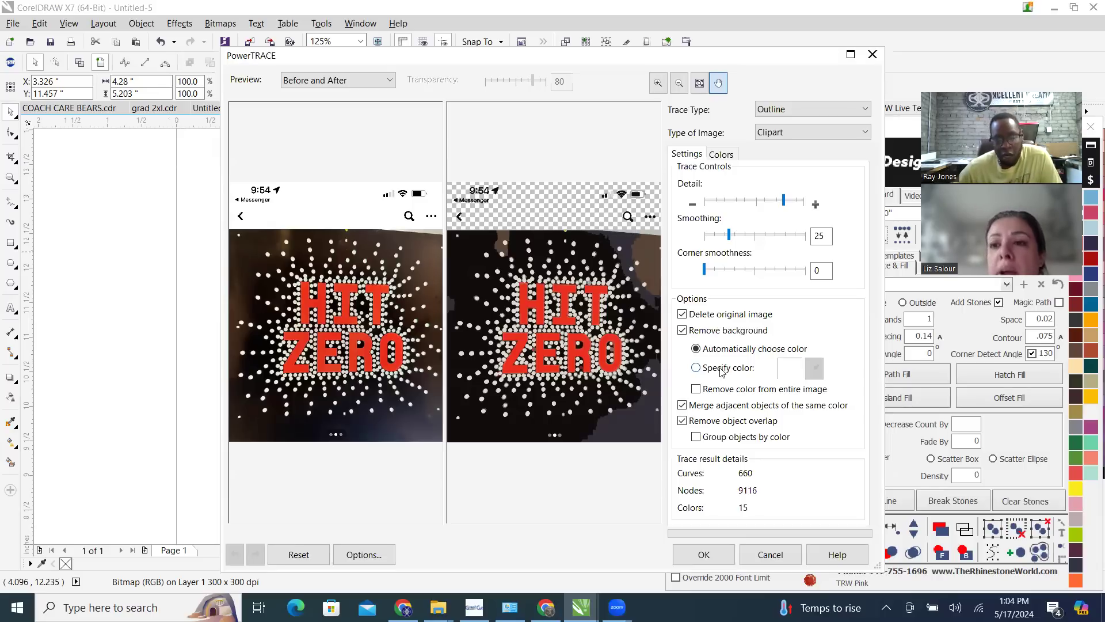
pyautogui.click(701, 555)
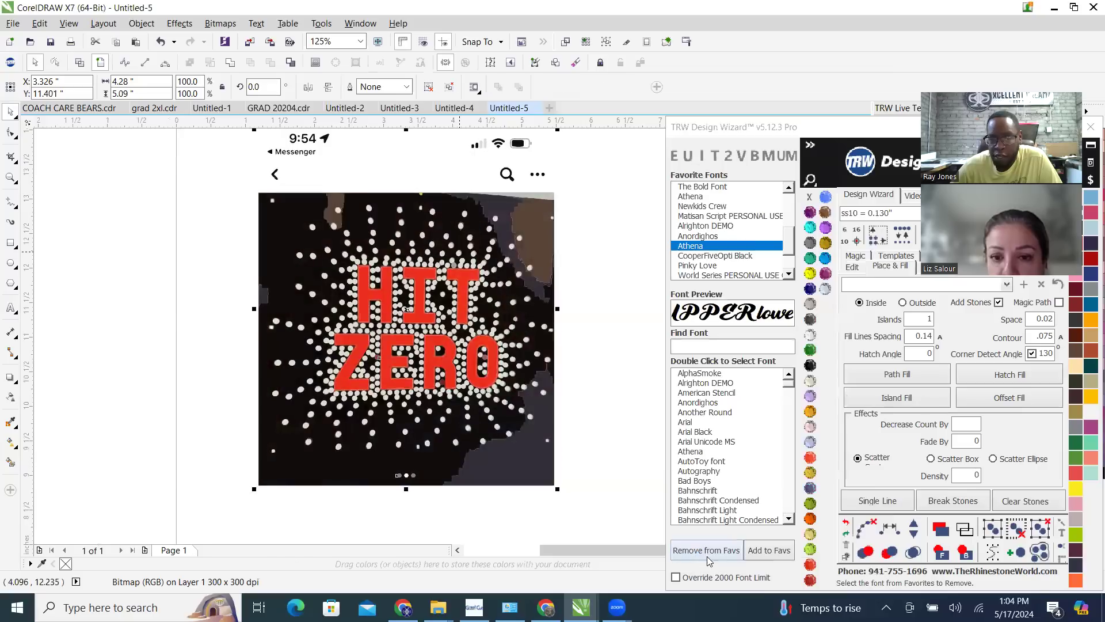
pyautogui.scroll(2, 491, 226)
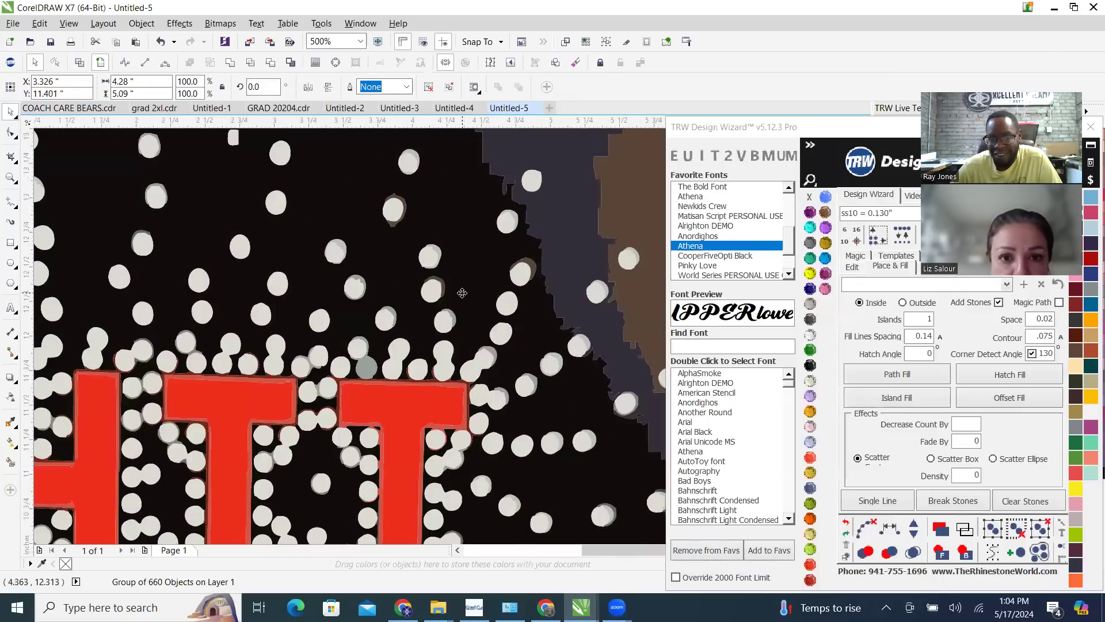
pyautogui.scroll(-2, 476, 256)
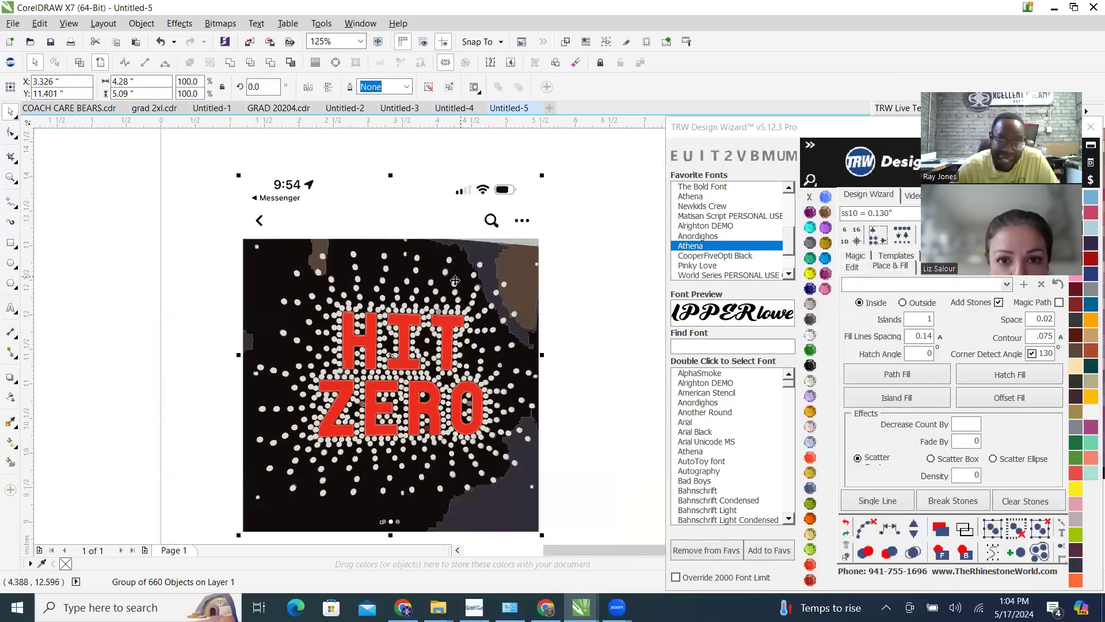
# Ungroup all objects of the traced HIT ZERO artwork and clear the selection
pyautogui.scroll(-2, 319, 271)
pyautogui.scroll(2, 320, 288)
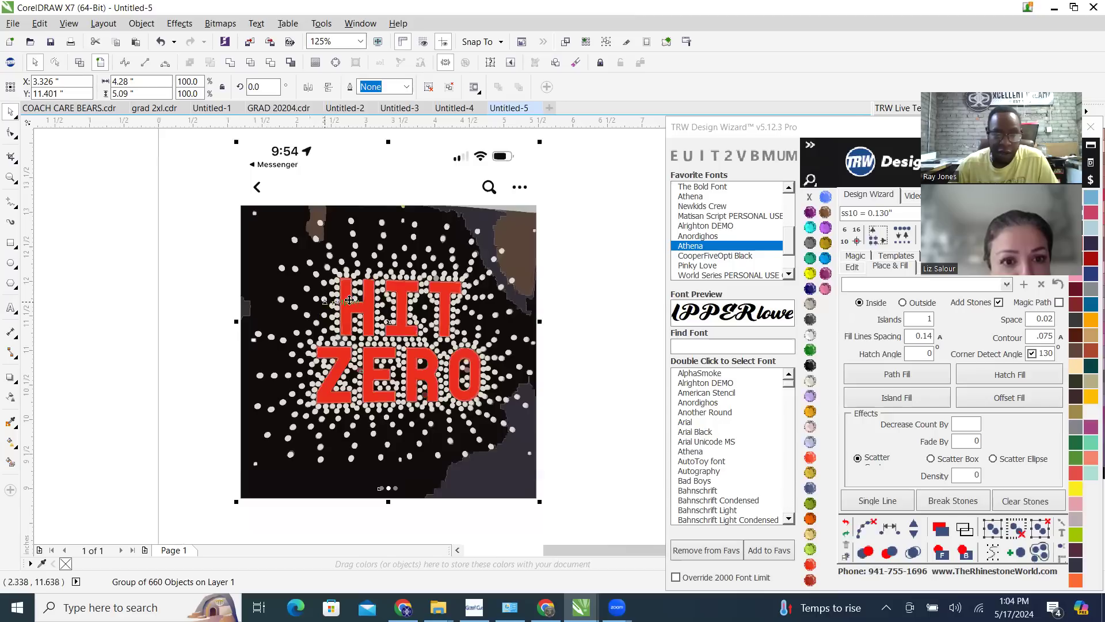
pyautogui.rightClick(419, 238)
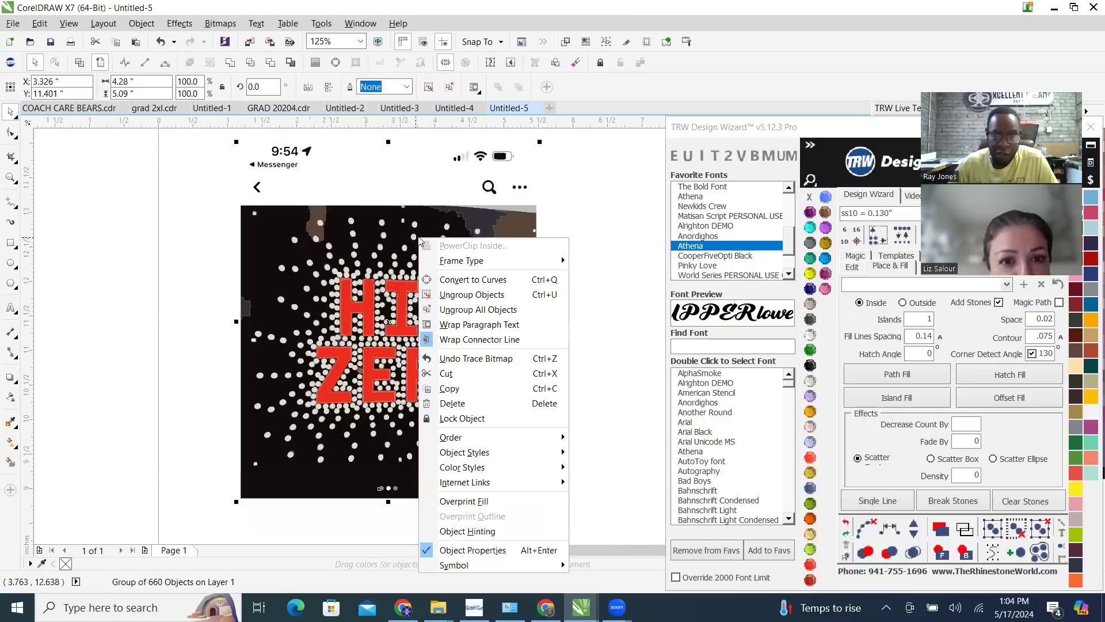
pyautogui.click(517, 311)
pyautogui.scroll(-2, 590, 303)
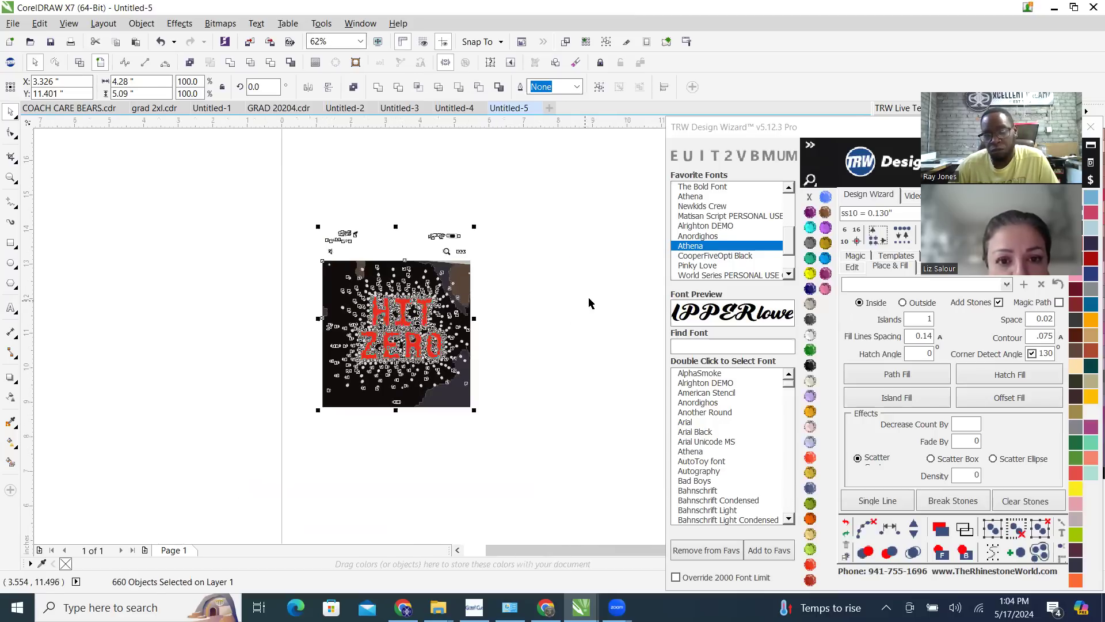
pyautogui.click(538, 322)
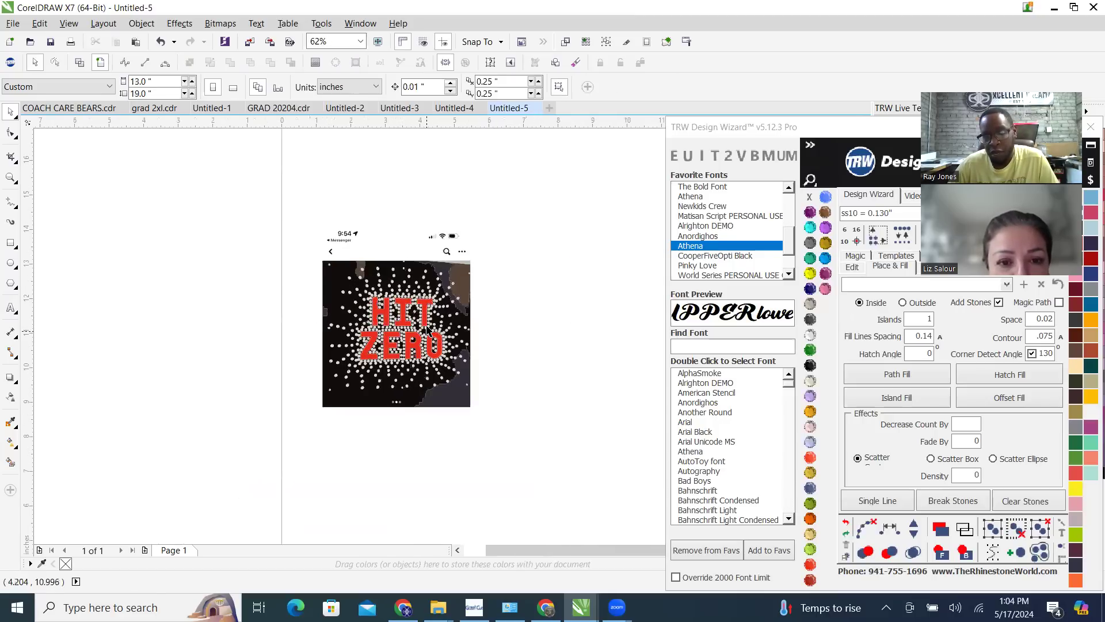
# Select all the red HIT ZERO lettering by matching the color of the letter T, and reposition the Design Wizard window slightly
pyautogui.scroll(4, 427, 314)
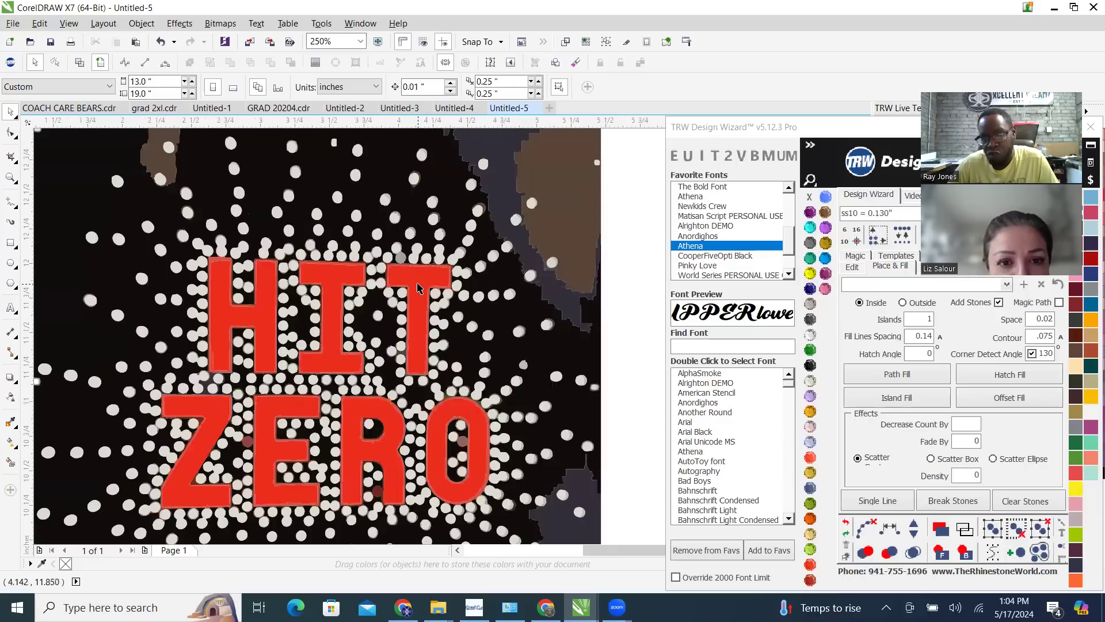
pyautogui.click(418, 286)
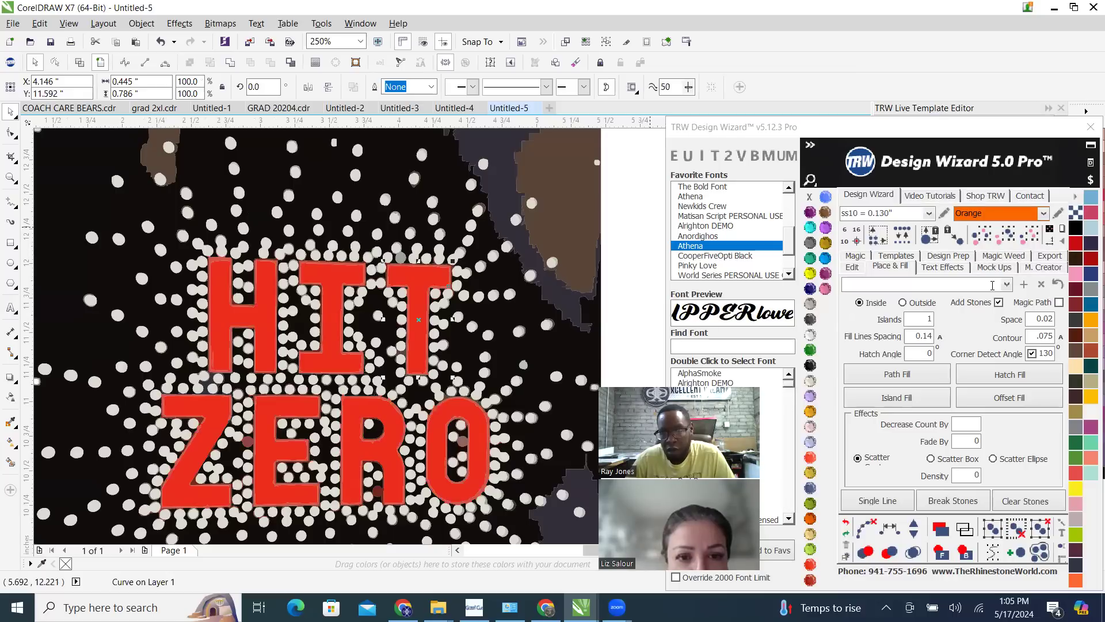
pyautogui.click(1006, 242)
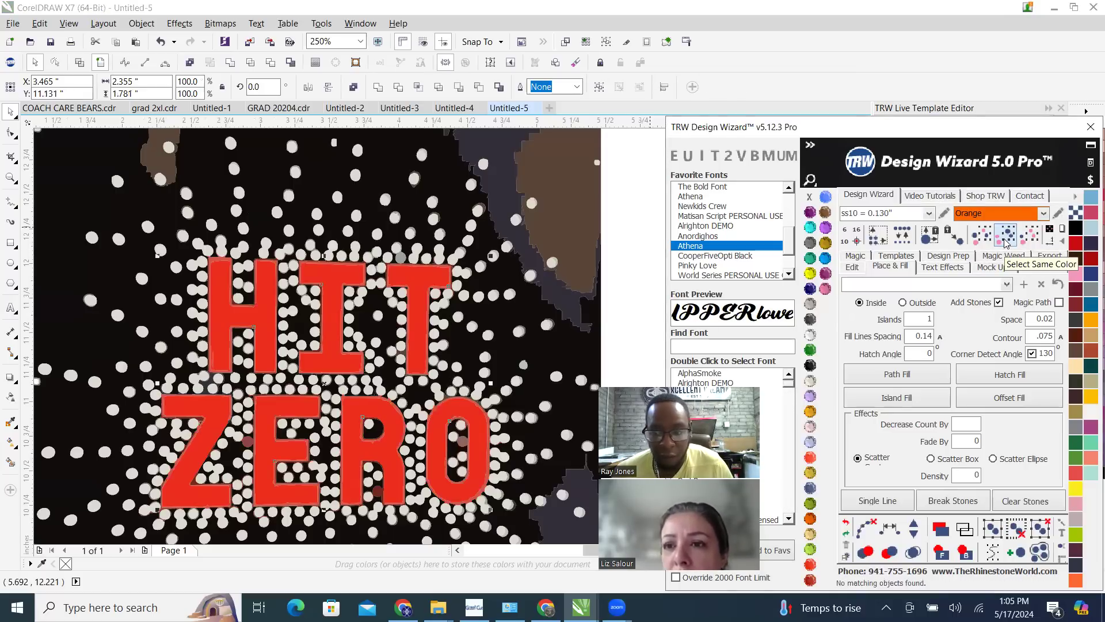
pyautogui.moveTo(933, 133); pyautogui.dragTo(940, 109)
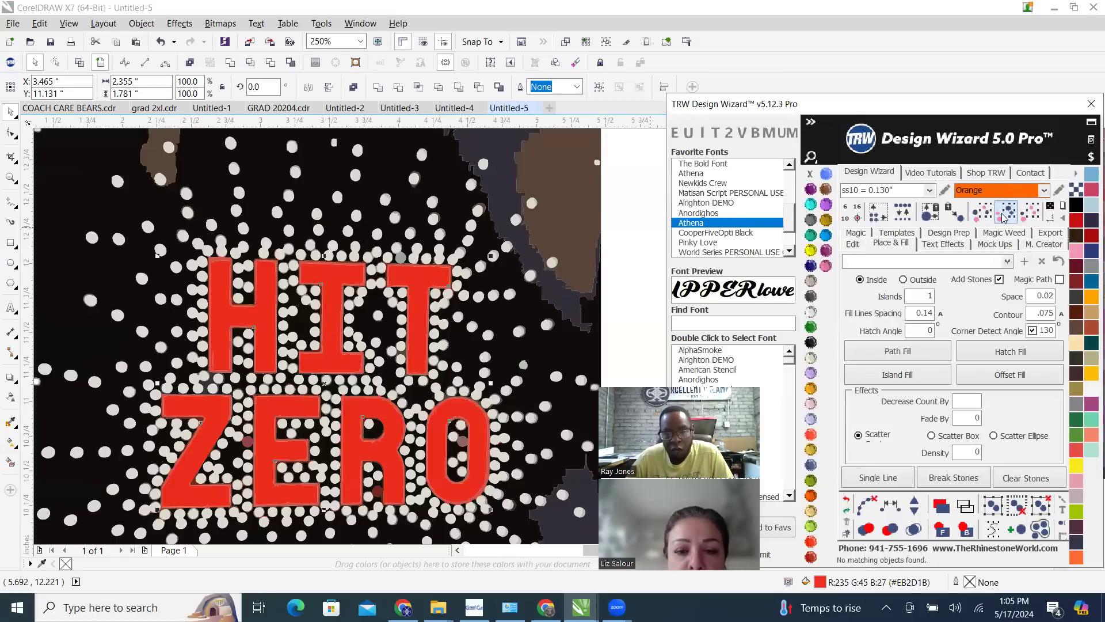
# Try nudging the red HIT ZERO lettering to the right and back, first by 15 inches and then by 7 inches
pyautogui.scroll(-4, 261, 266)
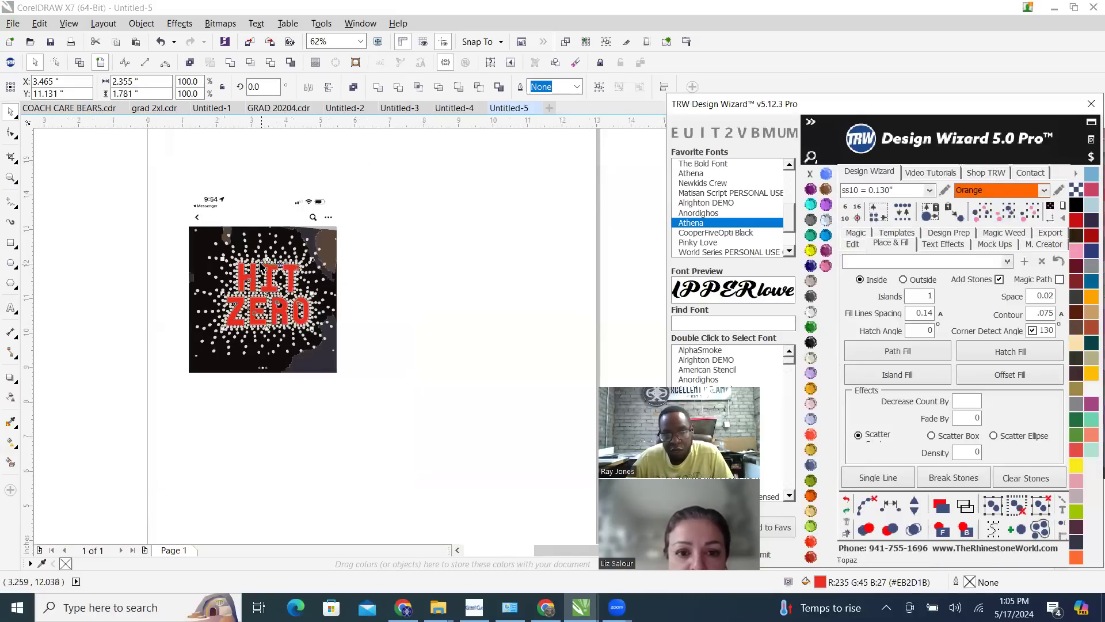
pyautogui.click(853, 245)
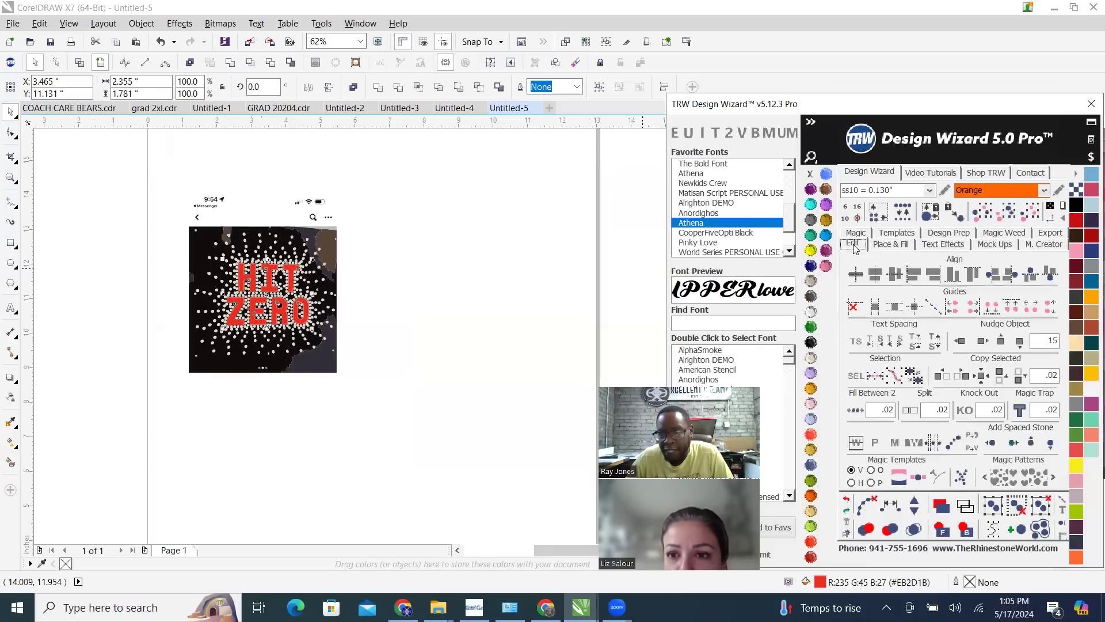
pyautogui.click(982, 342)
pyautogui.scroll(-2, 527, 316)
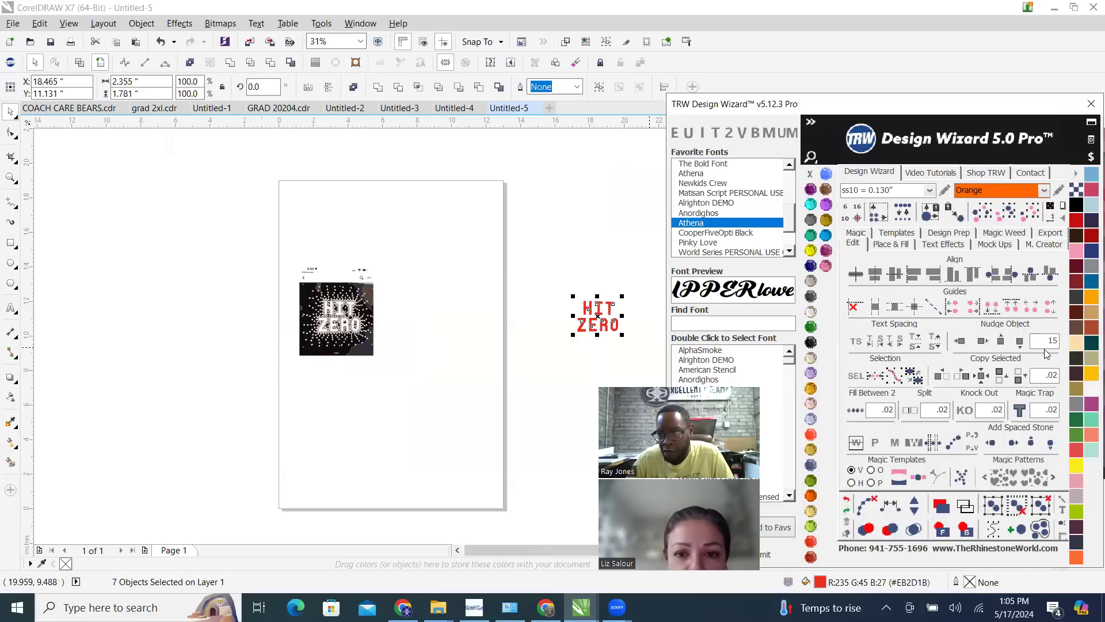
pyautogui.click(960, 340)
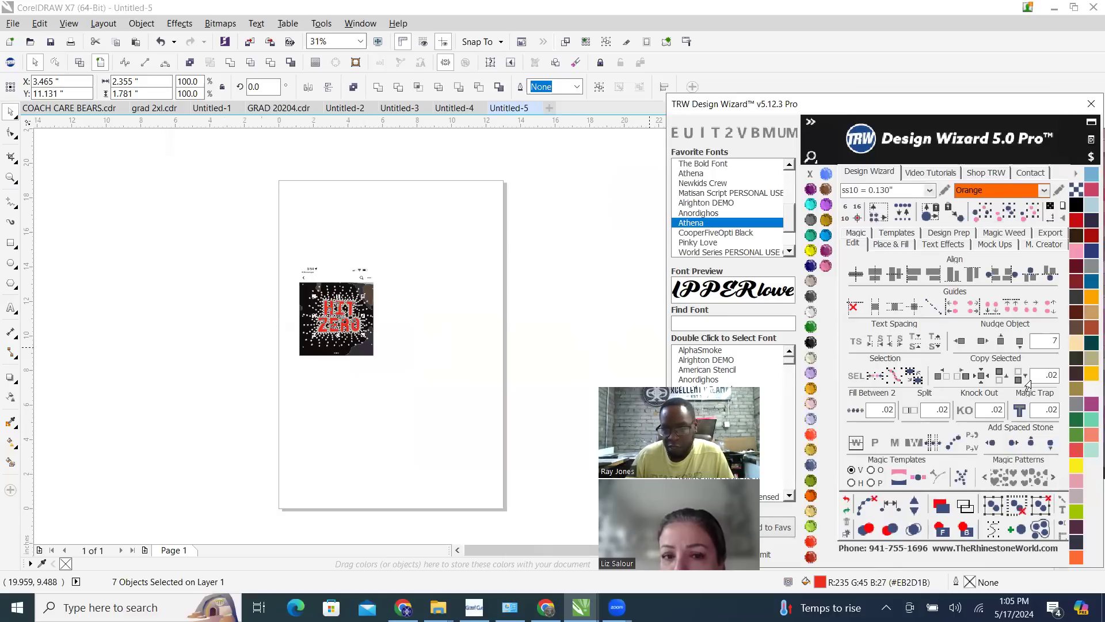
pyautogui.click(983, 340)
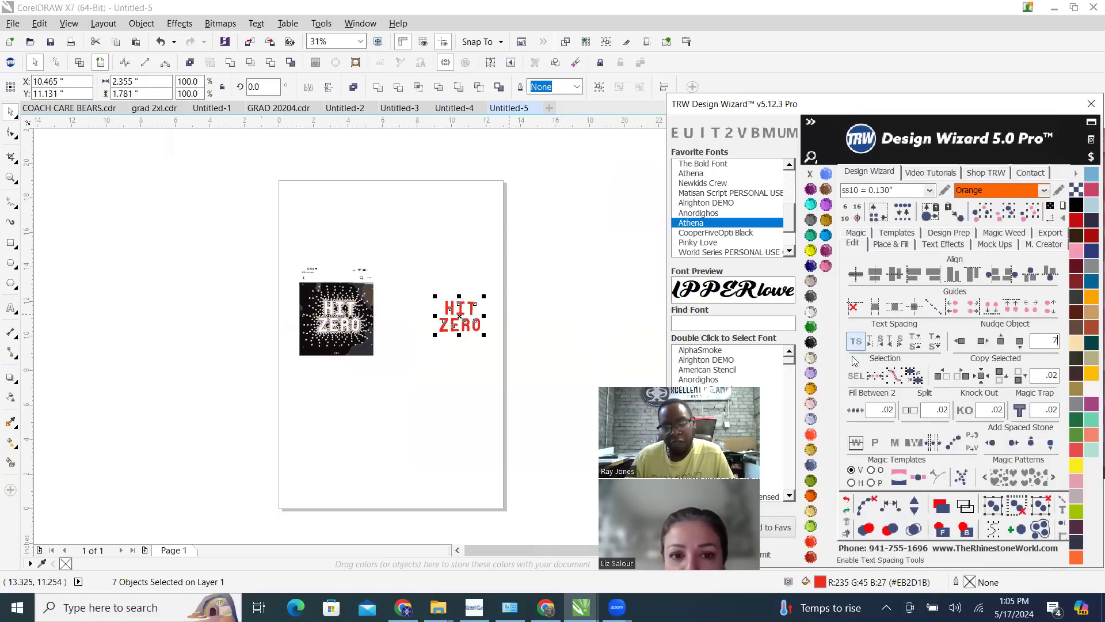
pyautogui.click(959, 341)
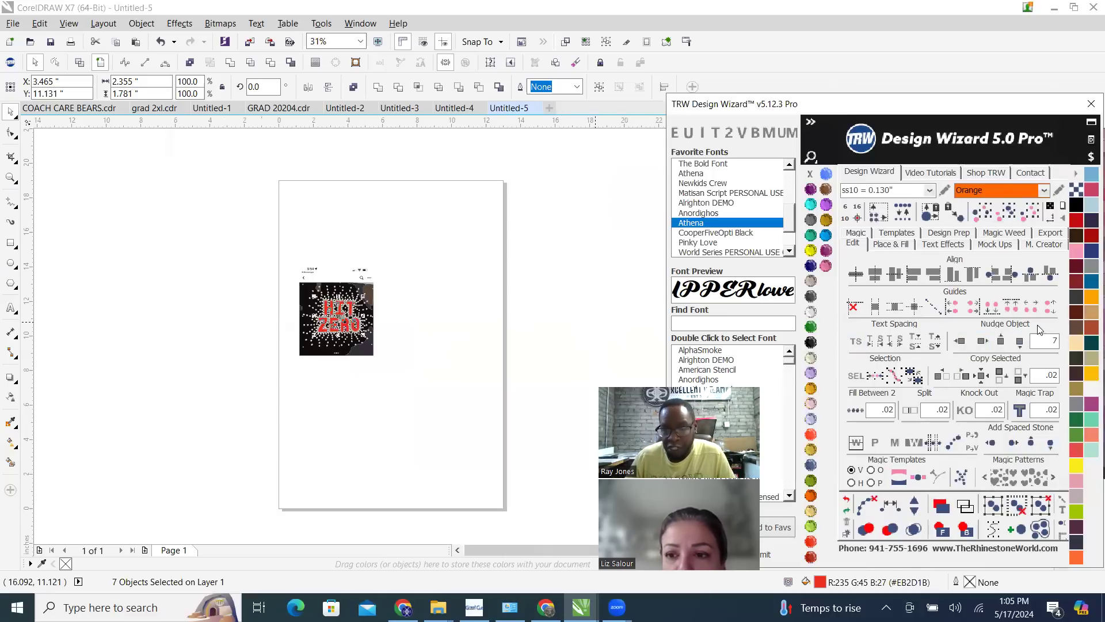
# Set the nudge distance to 5 inches and nudge the red lettering to the right, clear of the traced image
pyautogui.write('5')
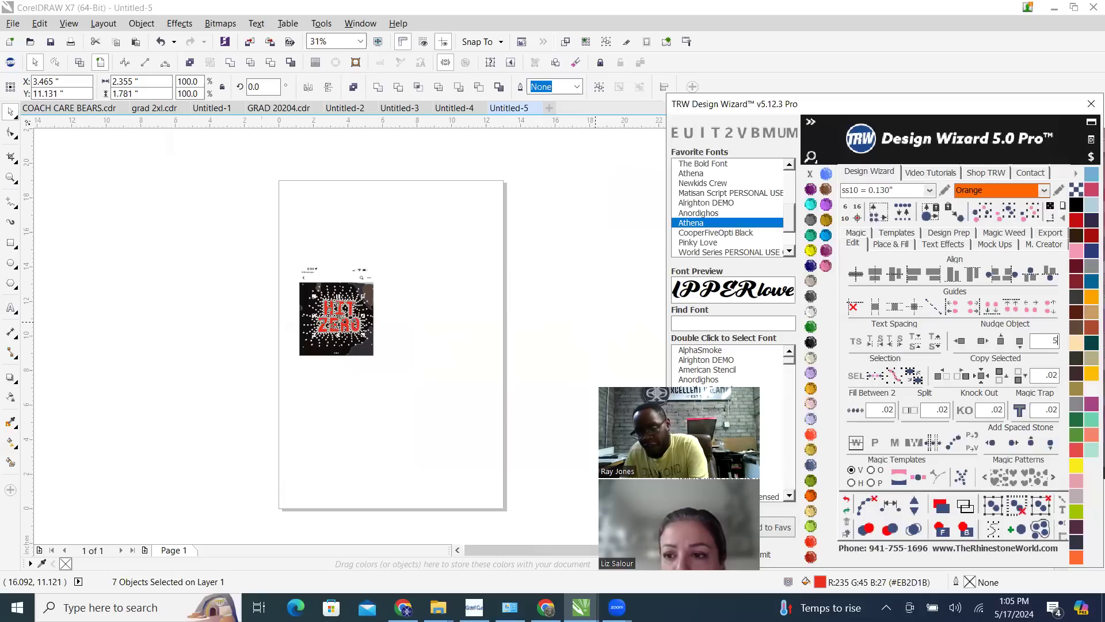
pyautogui.click(982, 340)
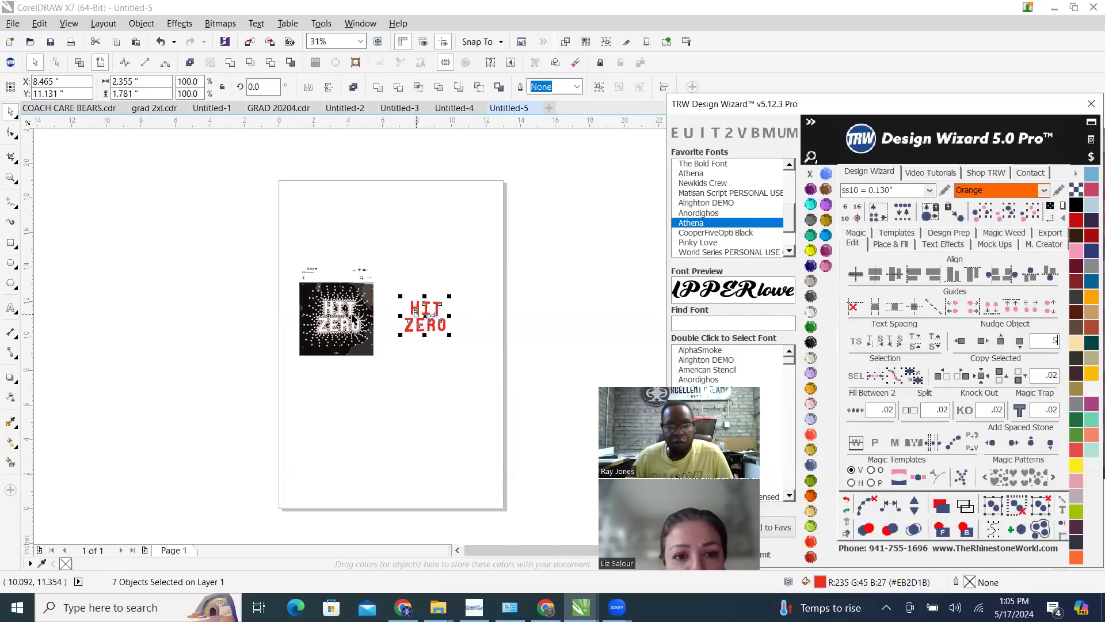
pyautogui.scroll(2, 355, 319)
pyautogui.scroll(-1, 355, 319)
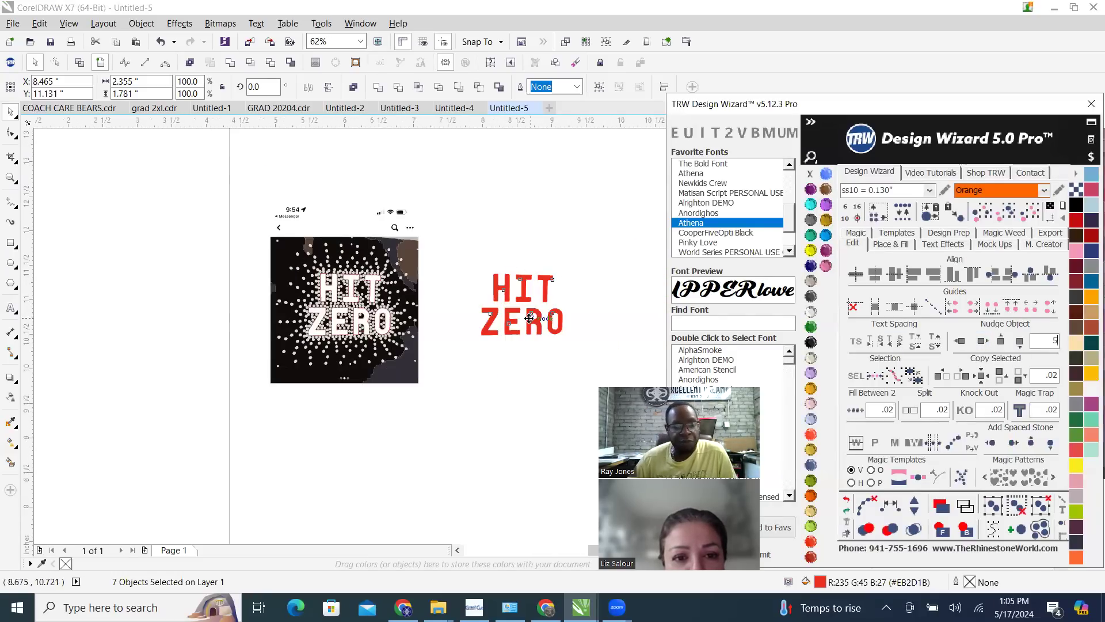
pyautogui.scroll(1, 528, 317)
pyautogui.scroll(-1, 529, 318)
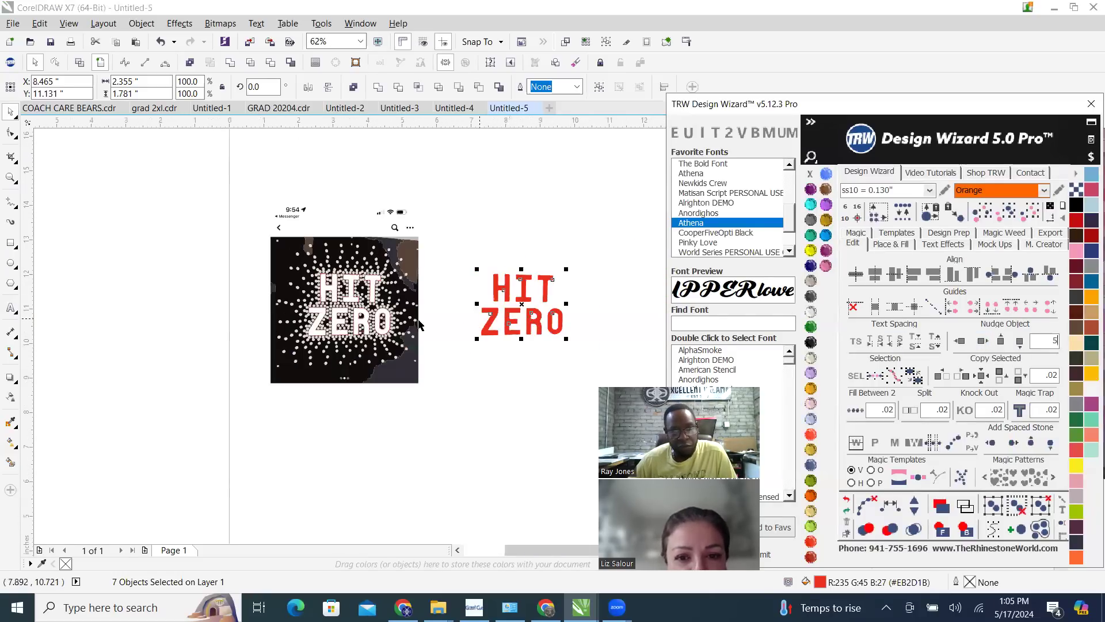
# Deselect and reselect the separated red lettering, and nudge it 5 inches left, back onto the traced image
pyautogui.click(510, 219)
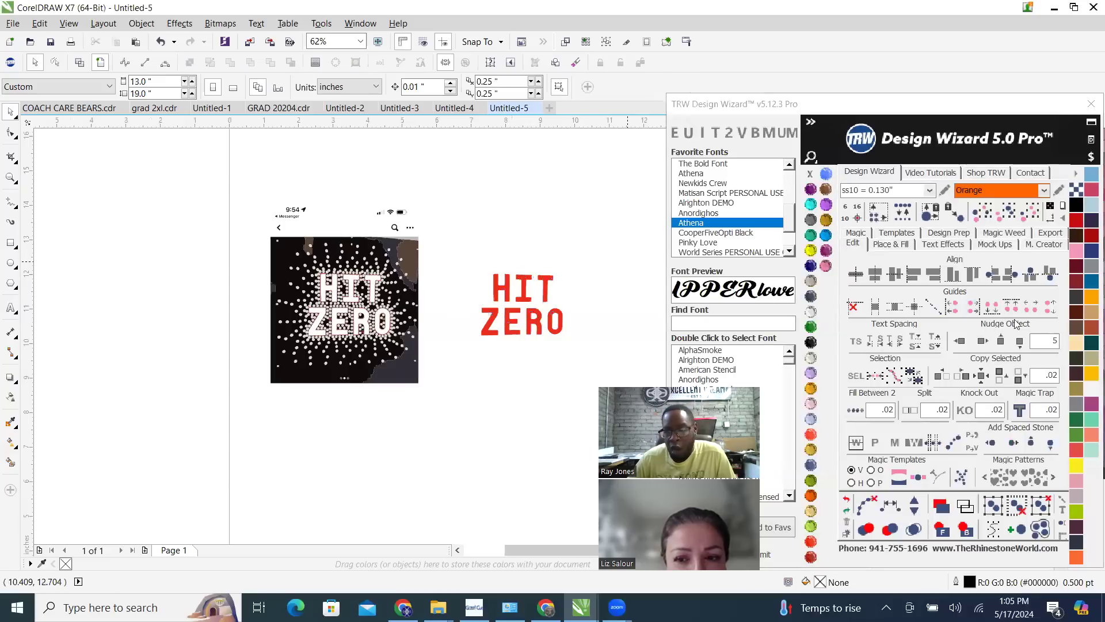
pyautogui.moveTo(453, 251); pyautogui.dragTo(624, 363)
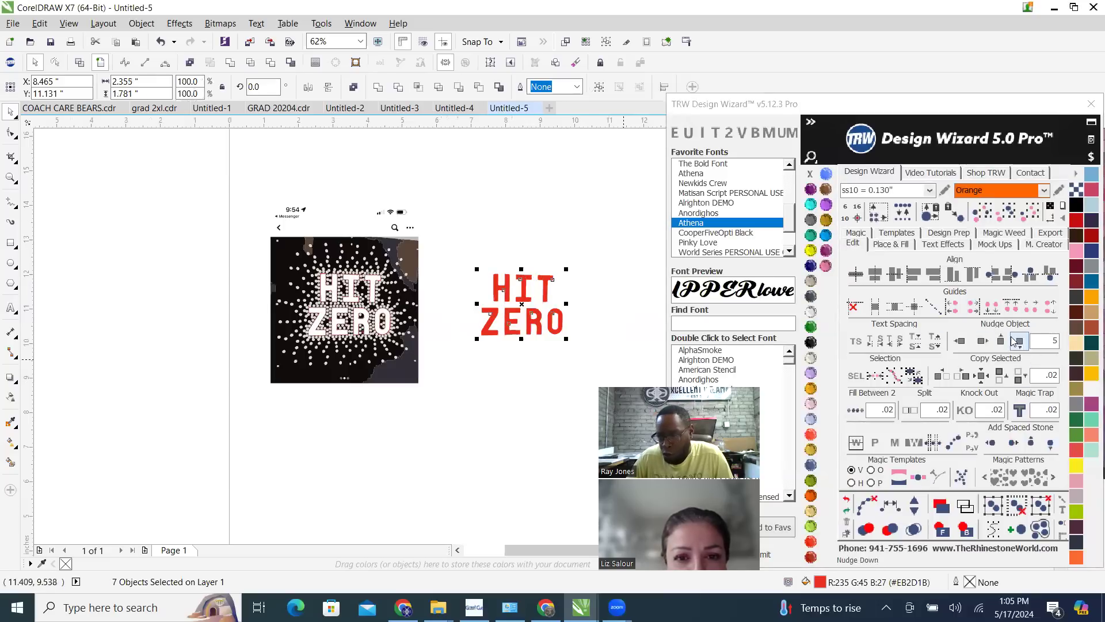
pyautogui.click(961, 341)
# Nudge the red lettering 15 inches to the right, off the page, and back left onto the traced image
pyautogui.scroll(-1, 373, 296)
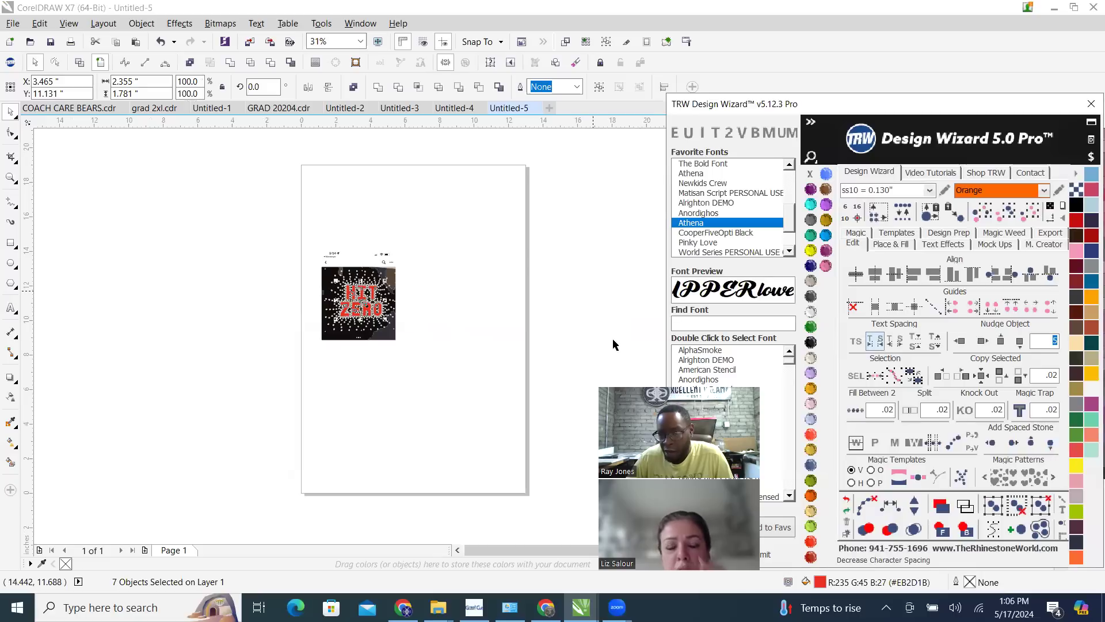
pyautogui.scroll(-1, 291, 316)
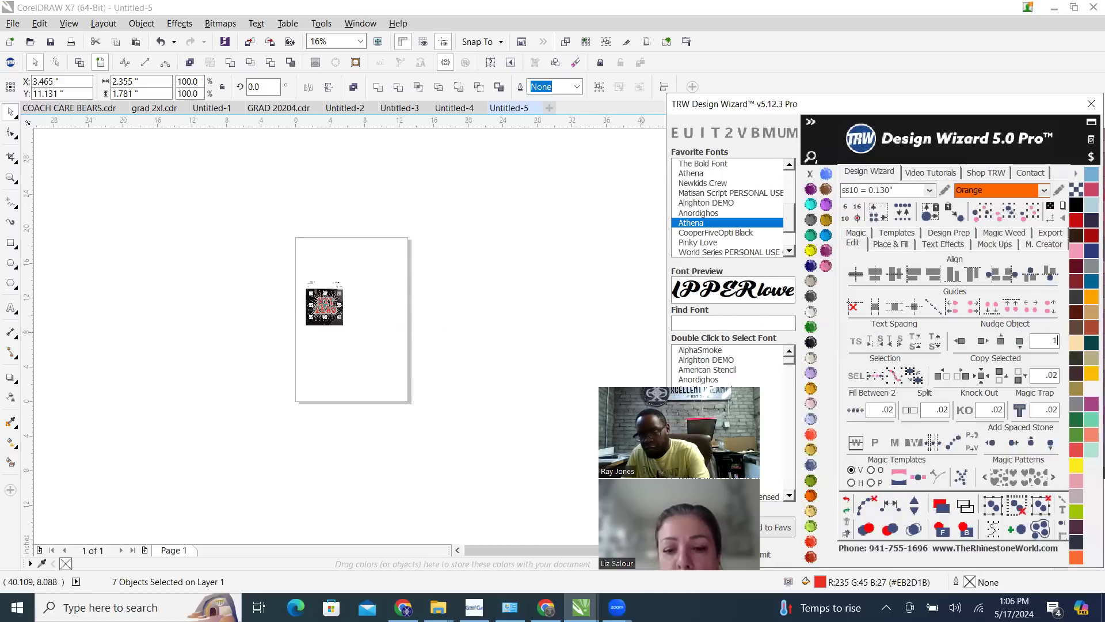
pyautogui.click(985, 343)
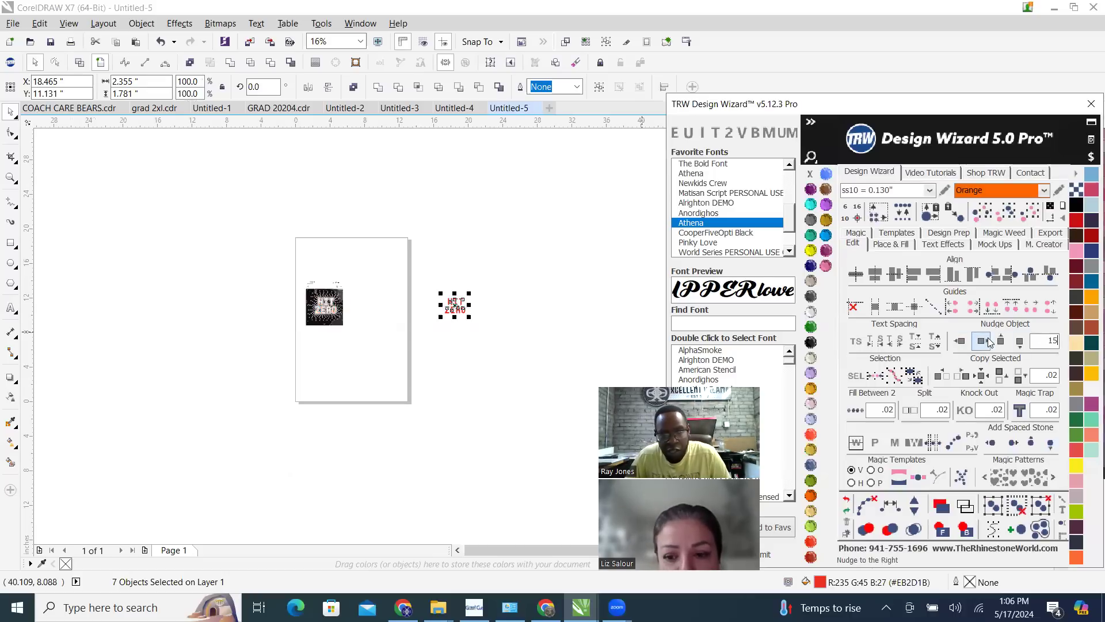
pyautogui.scroll(1, 442, 308)
pyautogui.scroll(1, 266, 314)
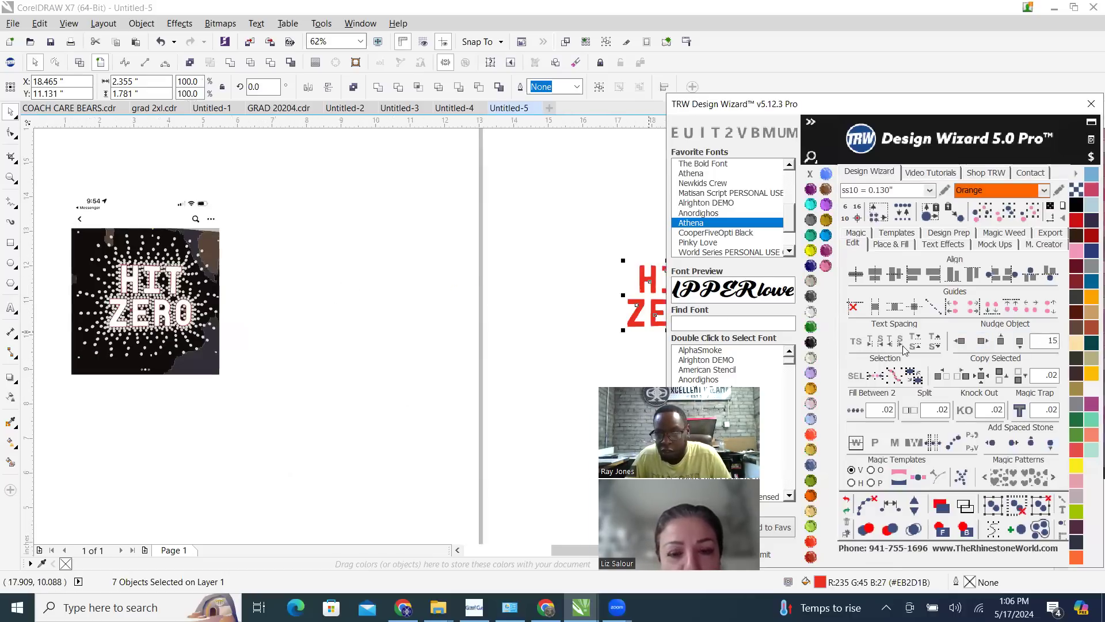
pyautogui.click(958, 342)
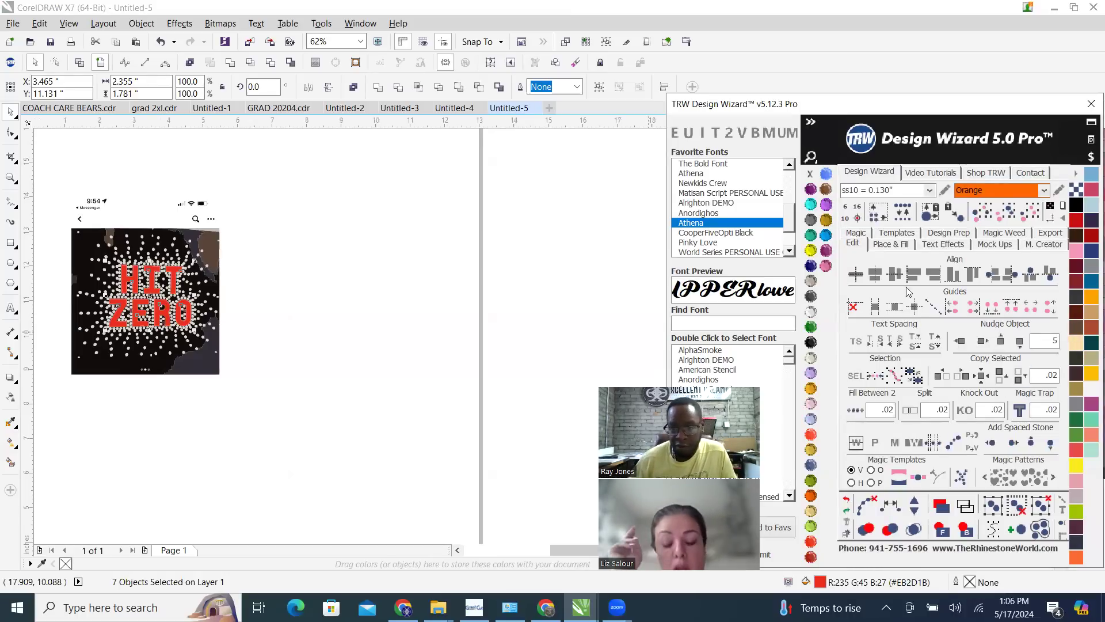
# Nudge the red HIT ZERO lettering 5 inches to the right, clear of the traced image, and deselect it
pyautogui.click(984, 343)
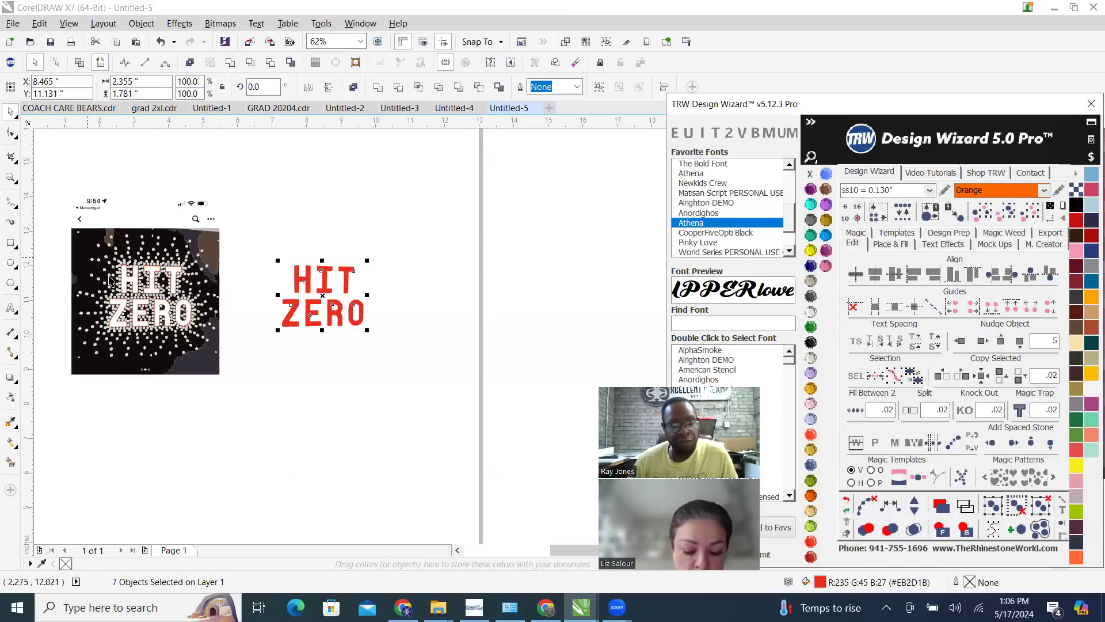
pyautogui.scroll(2, 48, 313)
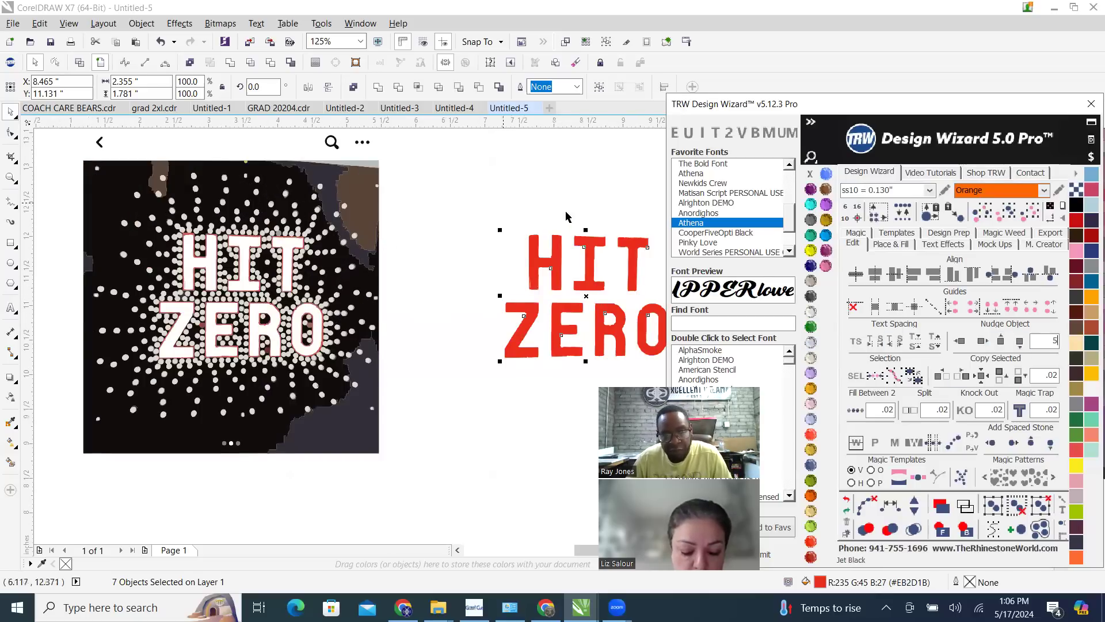
pyautogui.click(446, 206)
# Examine the letter edges in the traced image up close and compare them with the separated red HIT ZERO lettering
pyautogui.scroll(8, 384, 284)
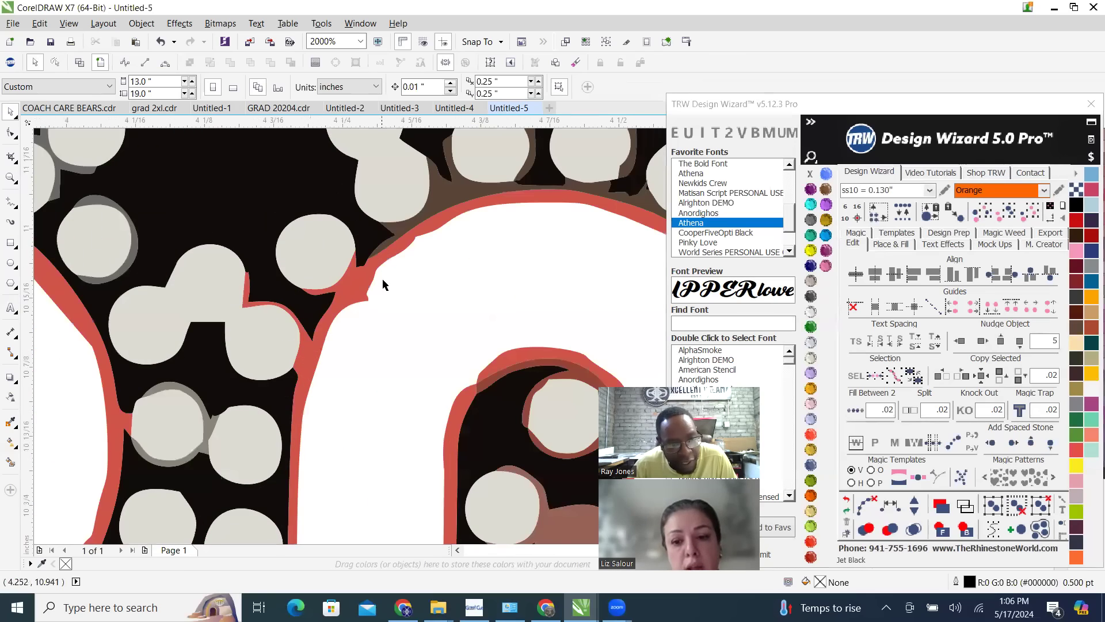
pyautogui.scroll(-6, 356, 345)
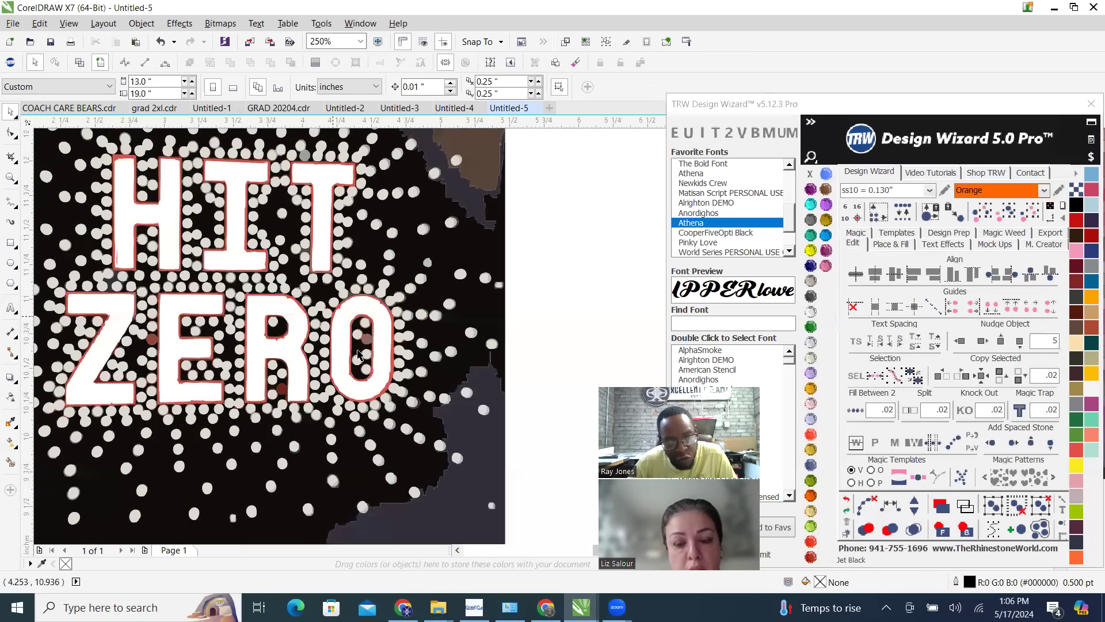
pyautogui.scroll(6, 334, 432)
pyautogui.scroll(2, 288, 390)
pyautogui.scroll(-4, 266, 413)
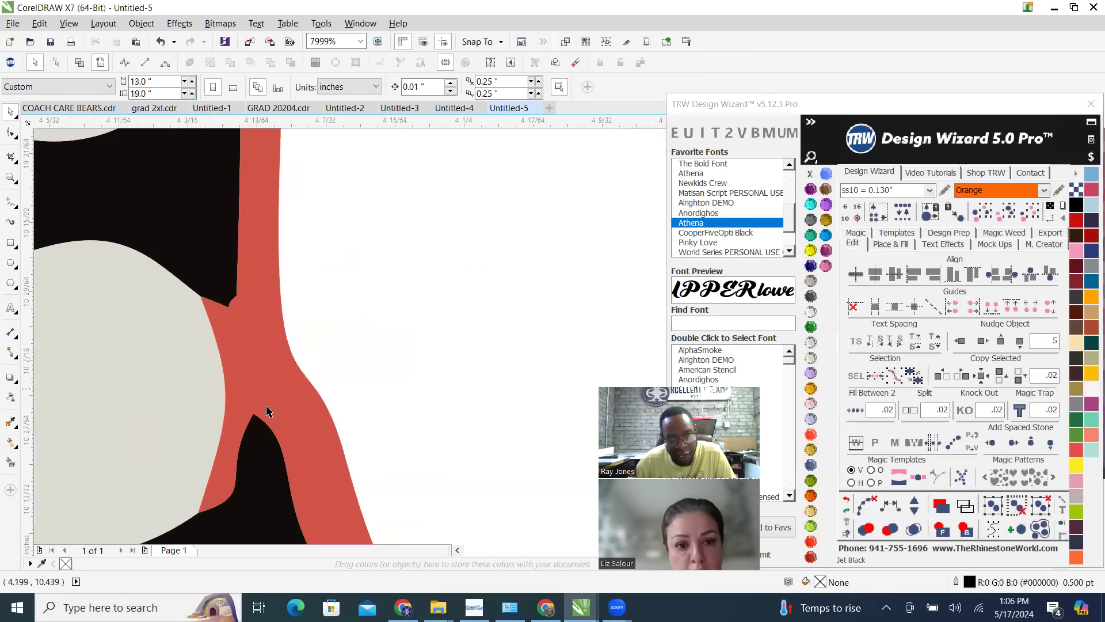
pyautogui.scroll(-6, 282, 410)
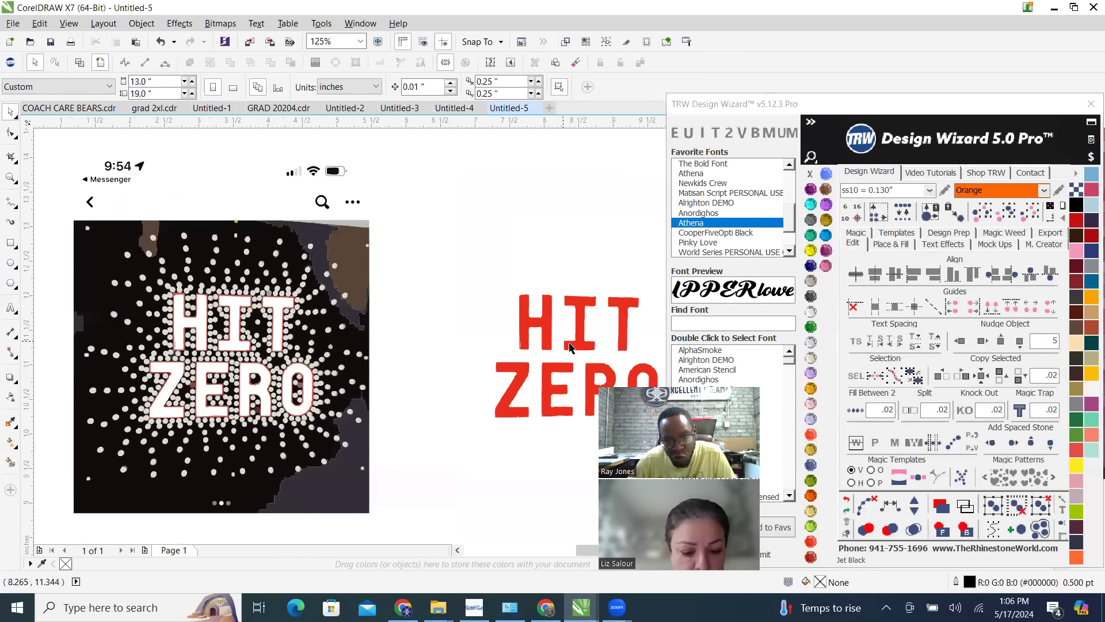
pyautogui.scroll(4, 568, 345)
pyautogui.scroll(-6, 412, 378)
pyautogui.scroll(2, 492, 383)
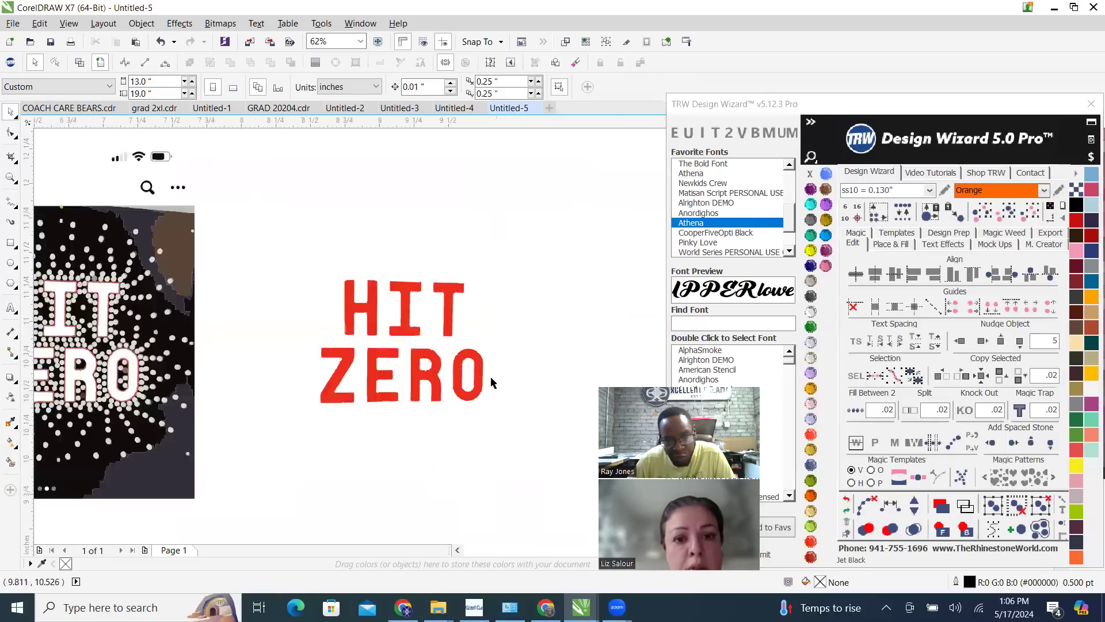
pyautogui.scroll(2, 491, 383)
pyautogui.scroll(1, 228, 355)
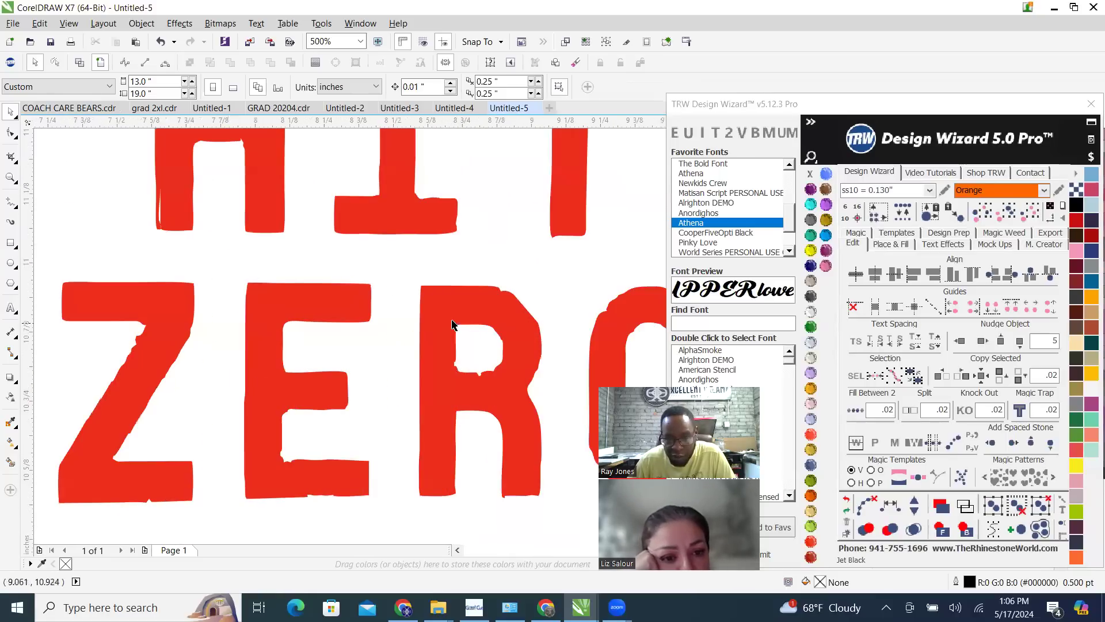
pyautogui.scroll(2, 468, 309)
pyautogui.scroll(-3, 474, 324)
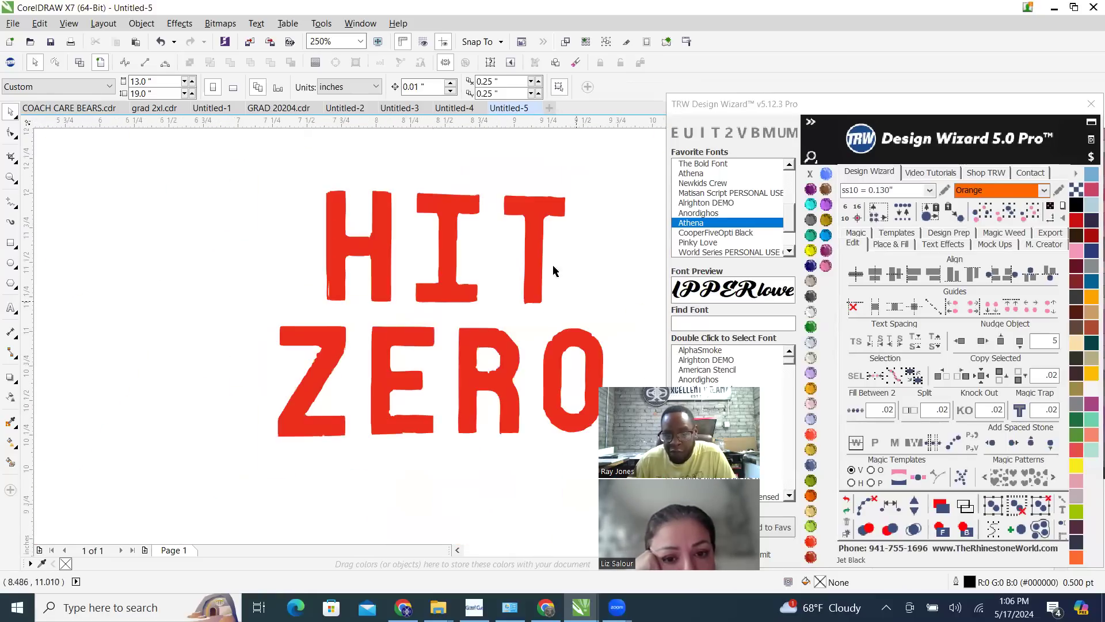
pyautogui.scroll(-1, 594, 309)
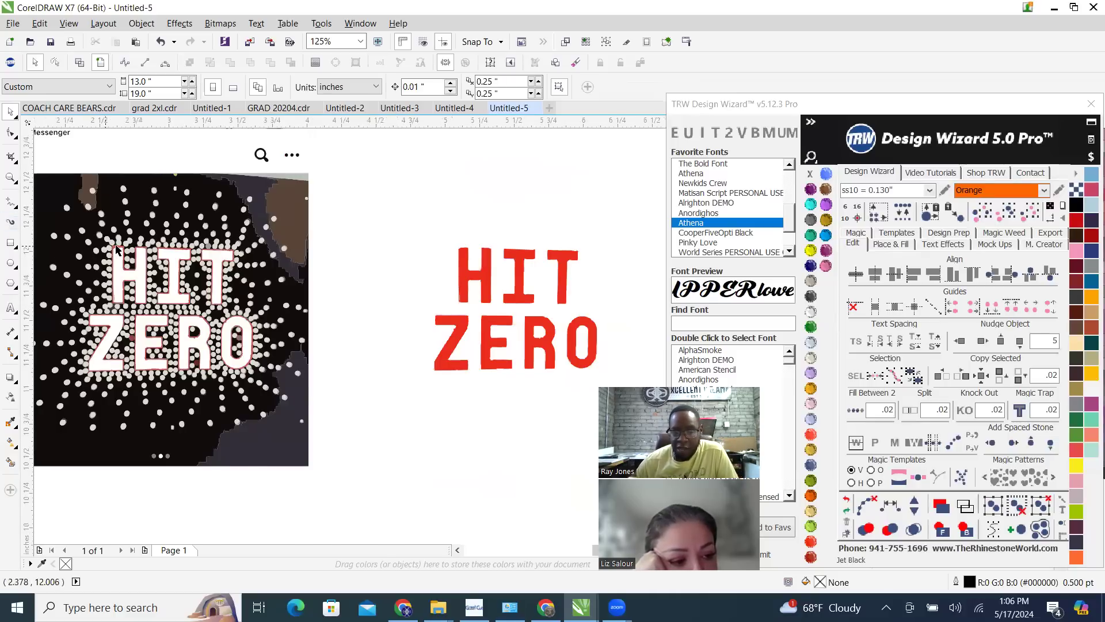
# Select all the light grey traced dots by their shared colour and recolour them TRW Pink
pyautogui.scroll(2, 110, 248)
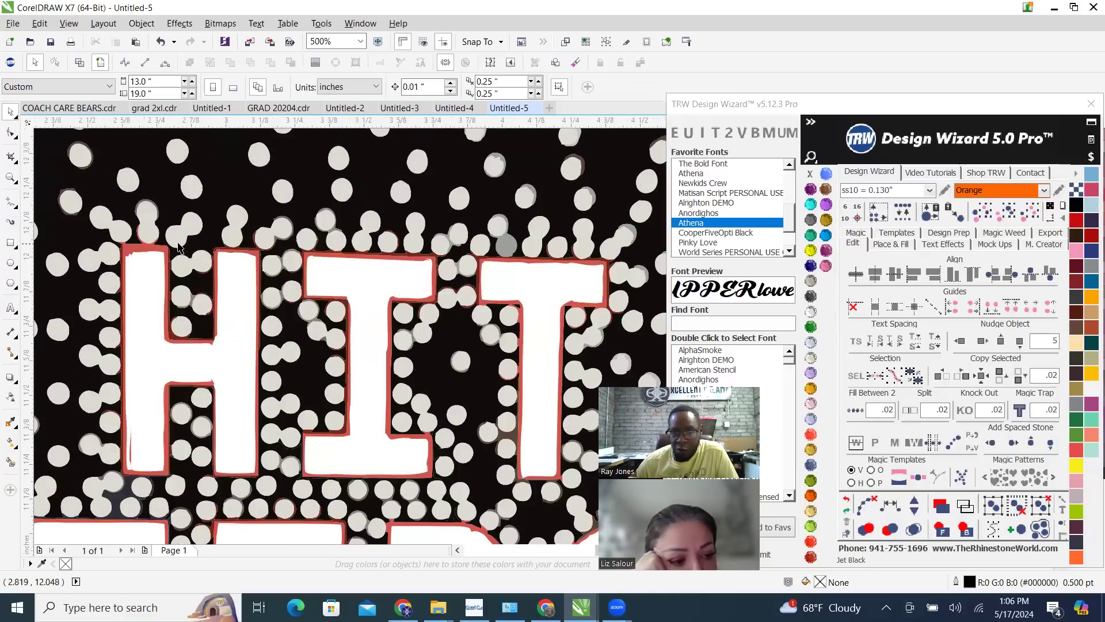
pyautogui.click(280, 231)
pyautogui.scroll(-2, 280, 231)
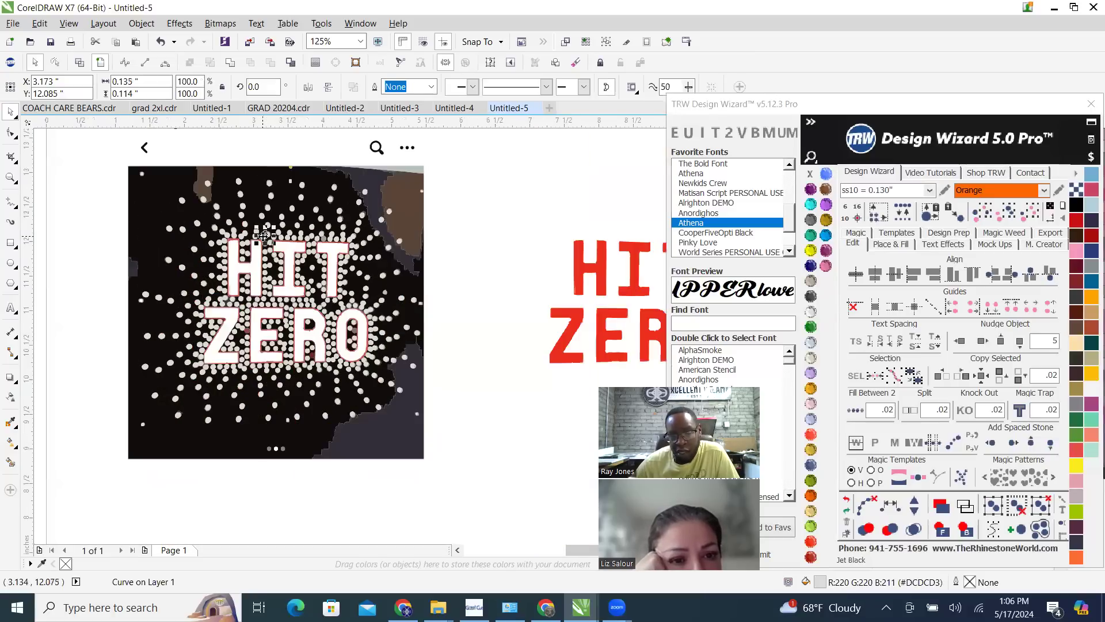
pyautogui.click(1006, 215)
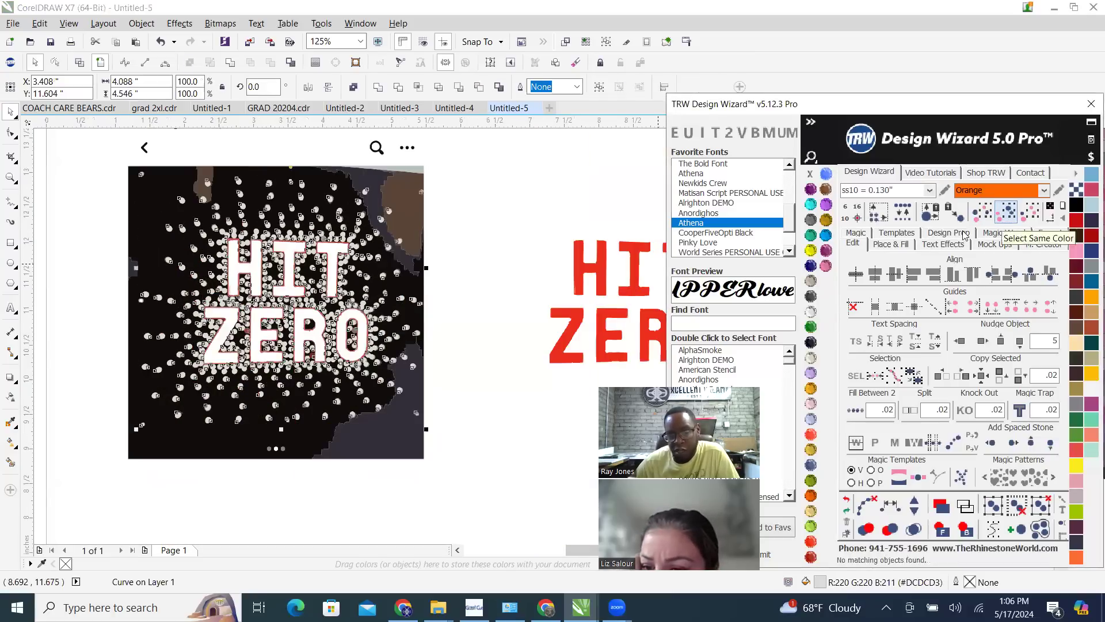
pyautogui.click(826, 266)
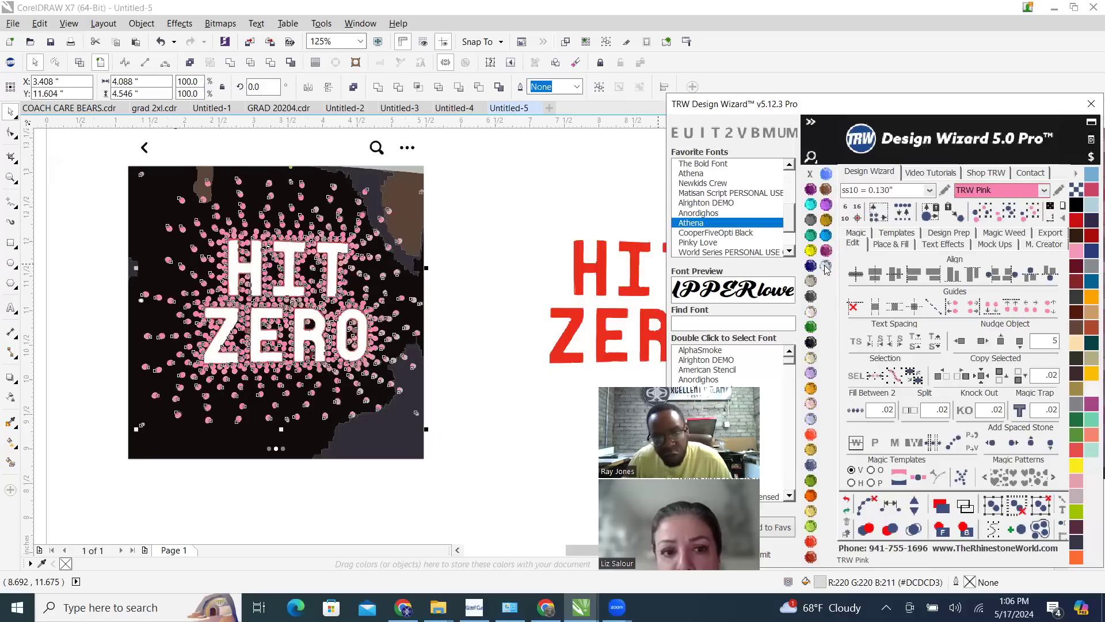
# Nudge the pink dots to the right twice by 5 inches, past the red lettering, and deselect them
pyautogui.click(981, 341)
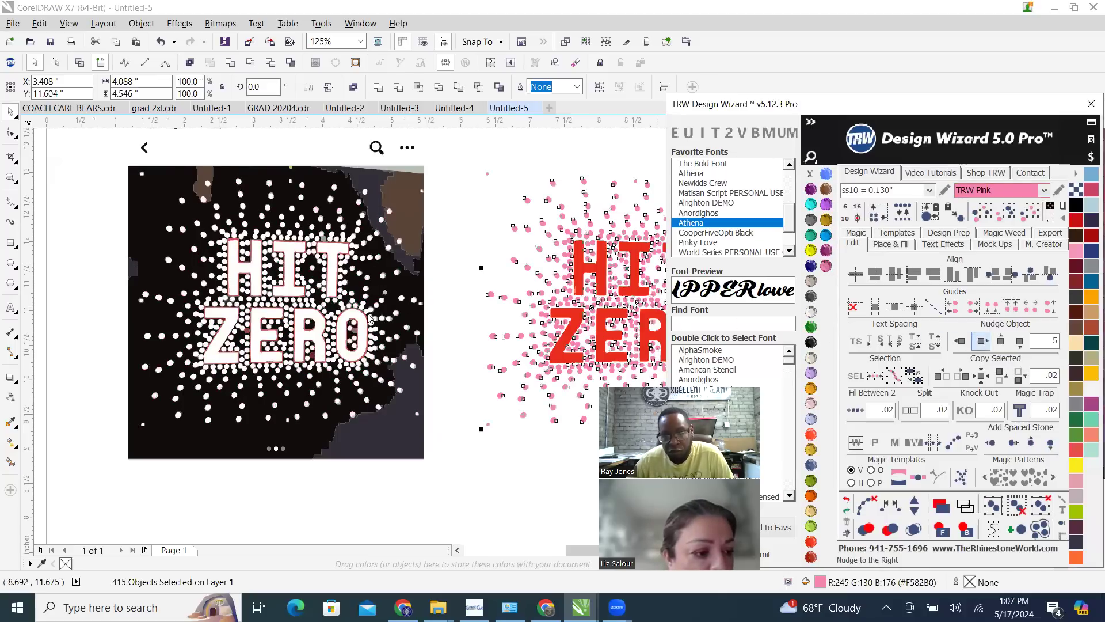
pyautogui.press('F3')
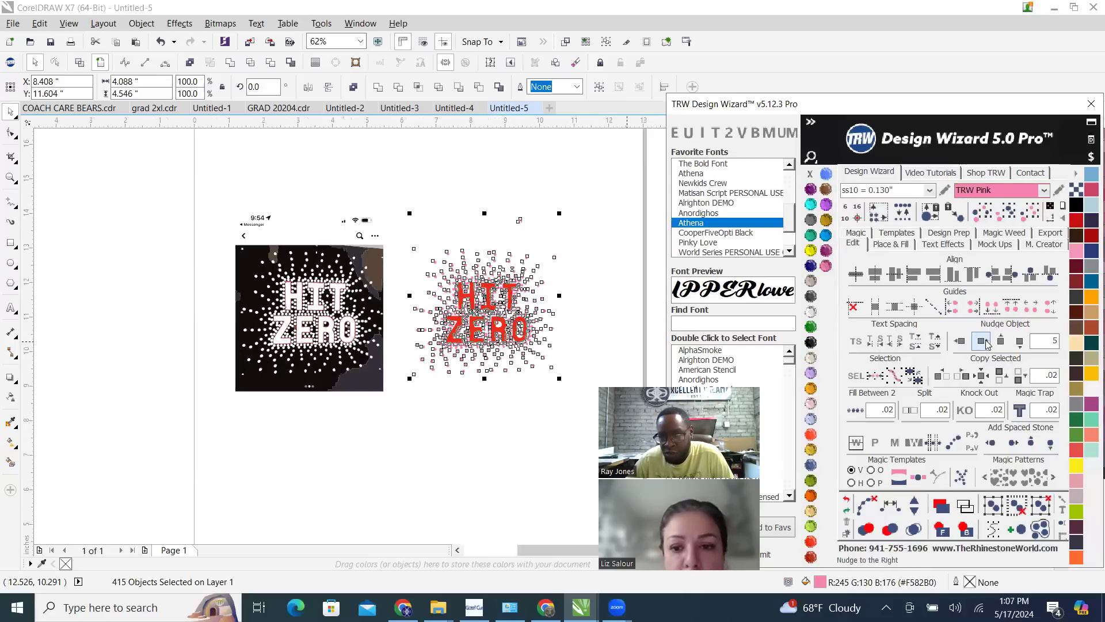
pyautogui.click(981, 341)
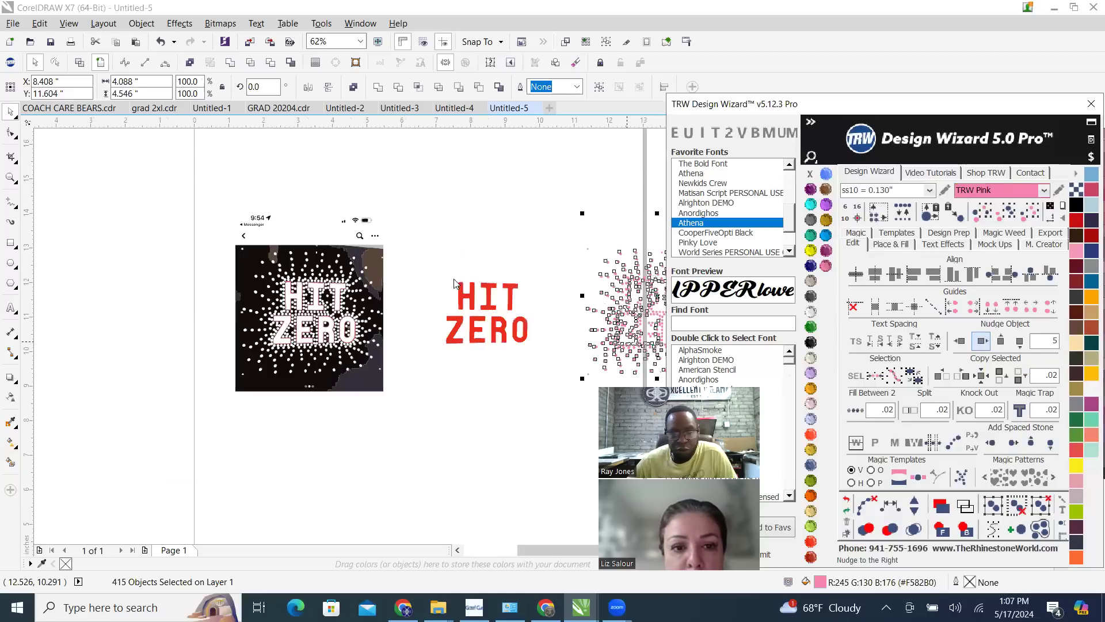
pyautogui.click(433, 247)
pyautogui.scroll(-1, 319, 350)
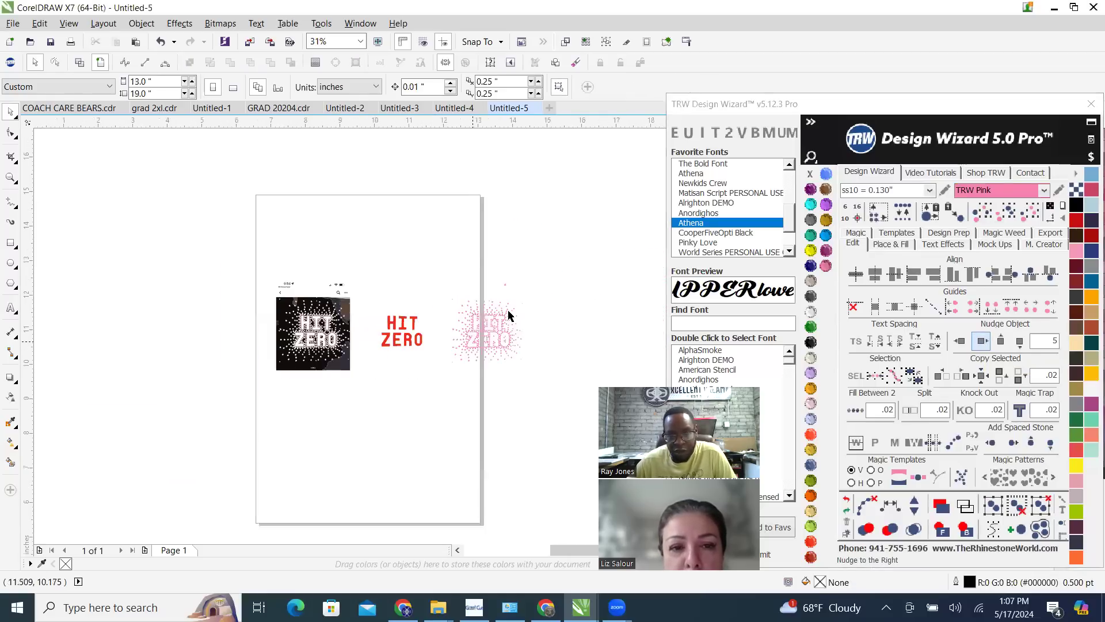
pyautogui.scroll(1, 485, 335)
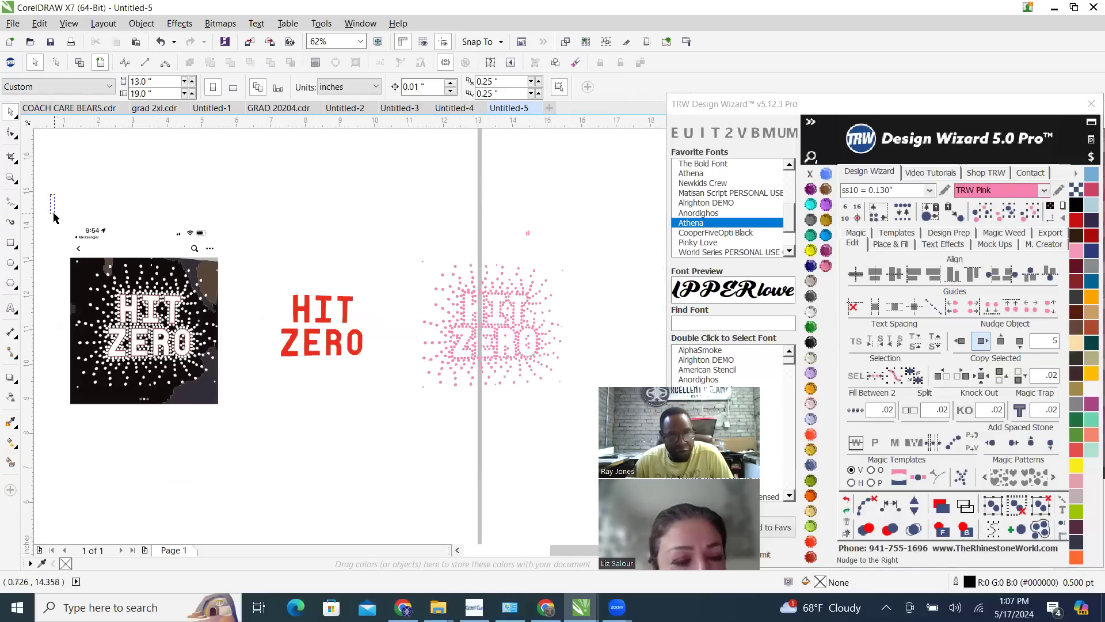
# Delete the rest of the traced photo, keeping only the red lettering and the pink dots
pyautogui.moveTo(79, 299); pyautogui.dragTo(95, 234)
pyautogui.hotkey('shift', 'F2')
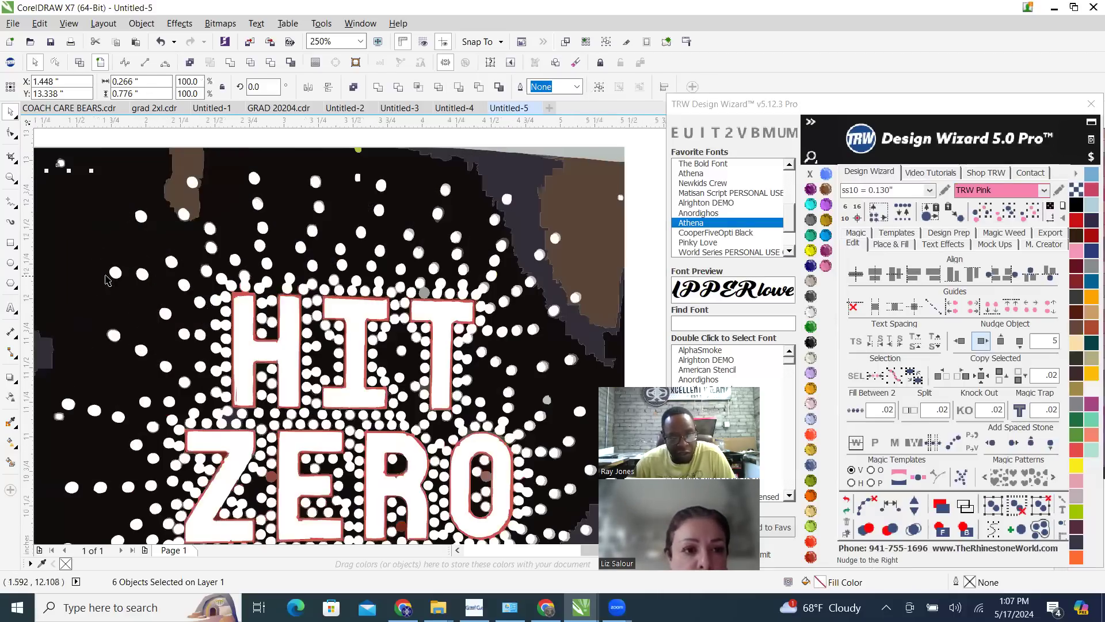
pyautogui.scroll(1, 317, 295)
pyautogui.scroll(-5, 222, 299)
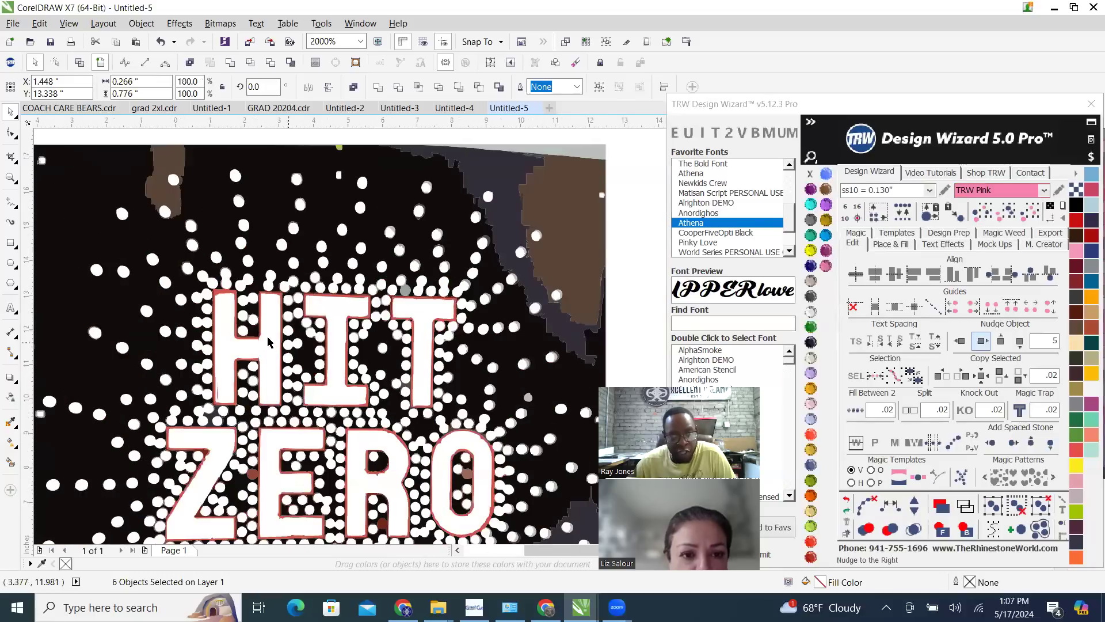
pyautogui.scroll(-2, 177, 246)
pyautogui.moveTo(197, 240); pyautogui.dragTo(335, 453)
pyautogui.press('Delete')
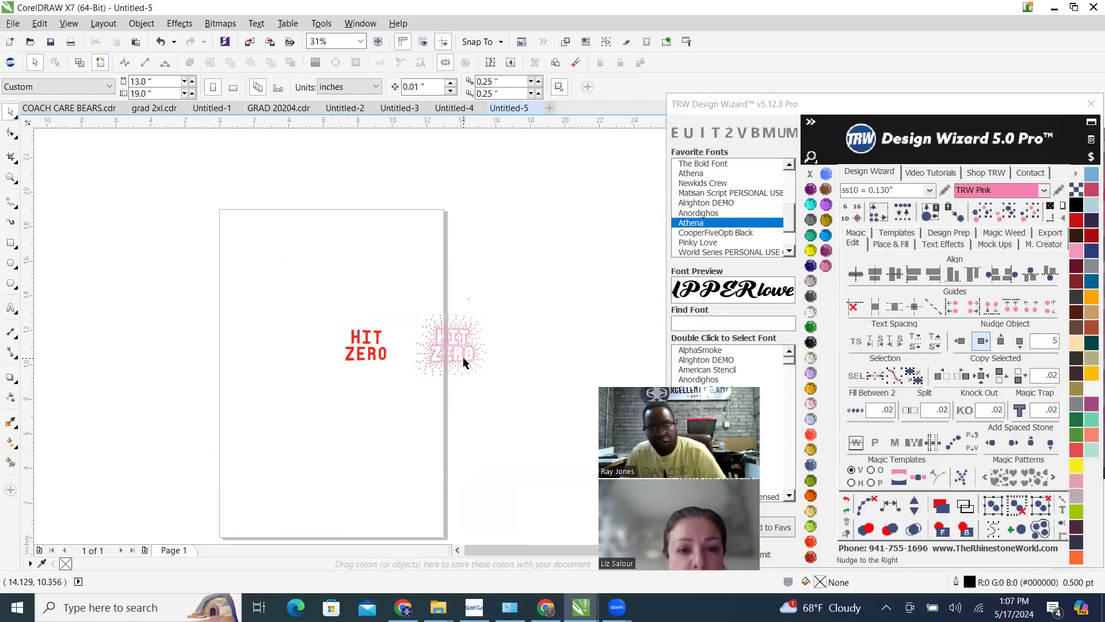
# Inspect the pink dots and delete the two stray marks above the dot design
pyautogui.scroll(4, 464, 362)
pyautogui.scroll(5, 465, 344)
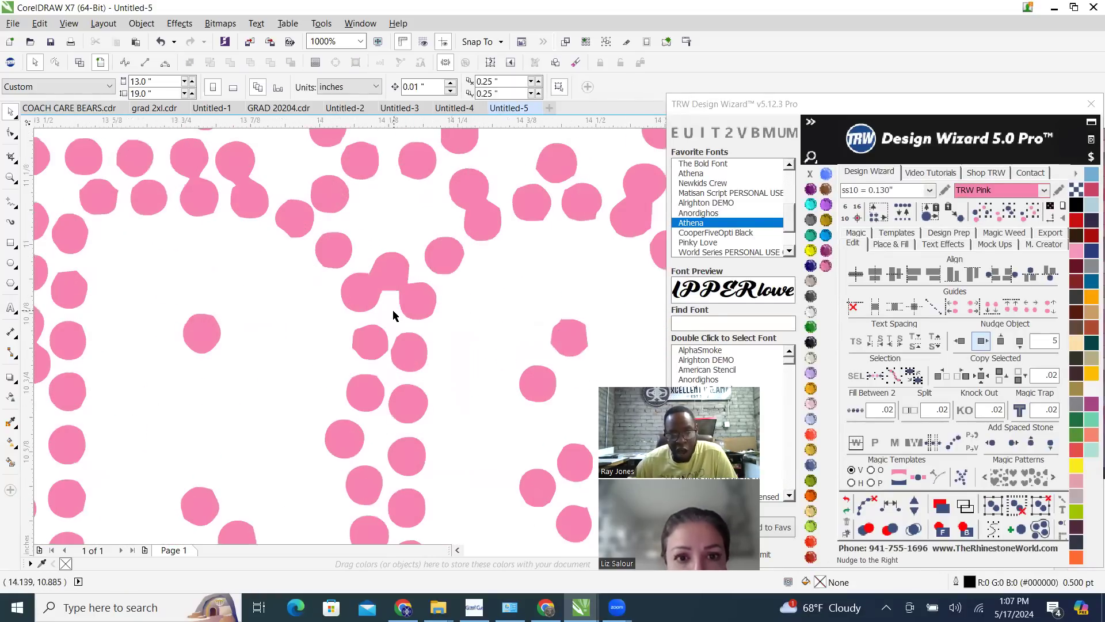
pyautogui.scroll(-3, 403, 374)
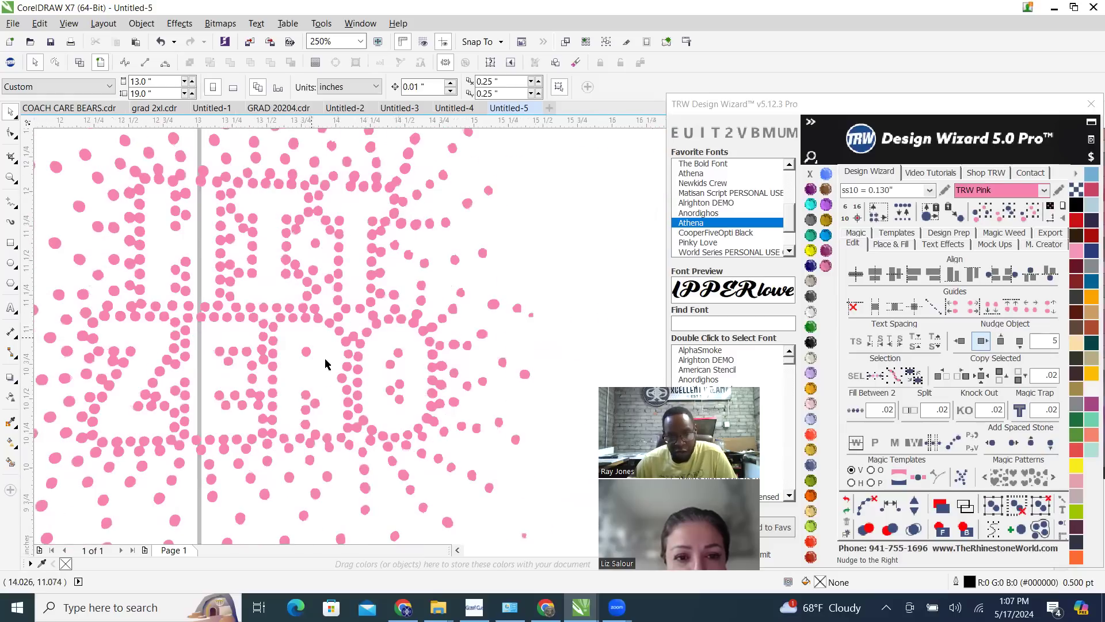
pyautogui.scroll(-2, 325, 364)
pyautogui.moveTo(337, 221); pyautogui.dragTo(406, 277)
pyautogui.scroll(2, 336, 263)
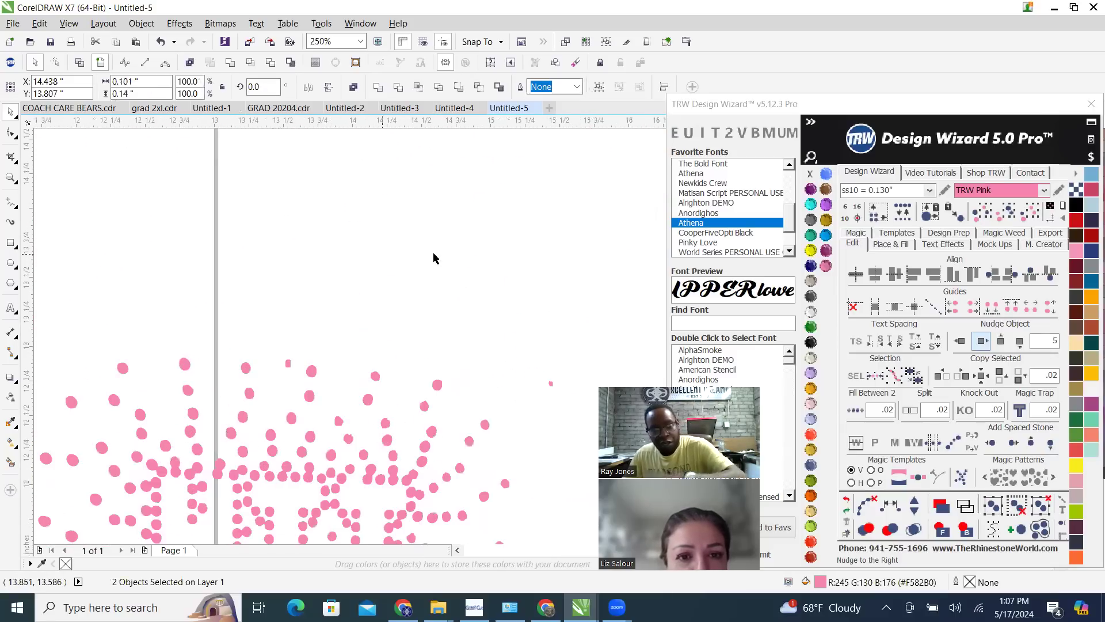
pyautogui.press('Delete')
pyautogui.scroll(-1, 326, 344)
pyautogui.scroll(1, 303, 354)
pyautogui.scroll(-1, 351, 305)
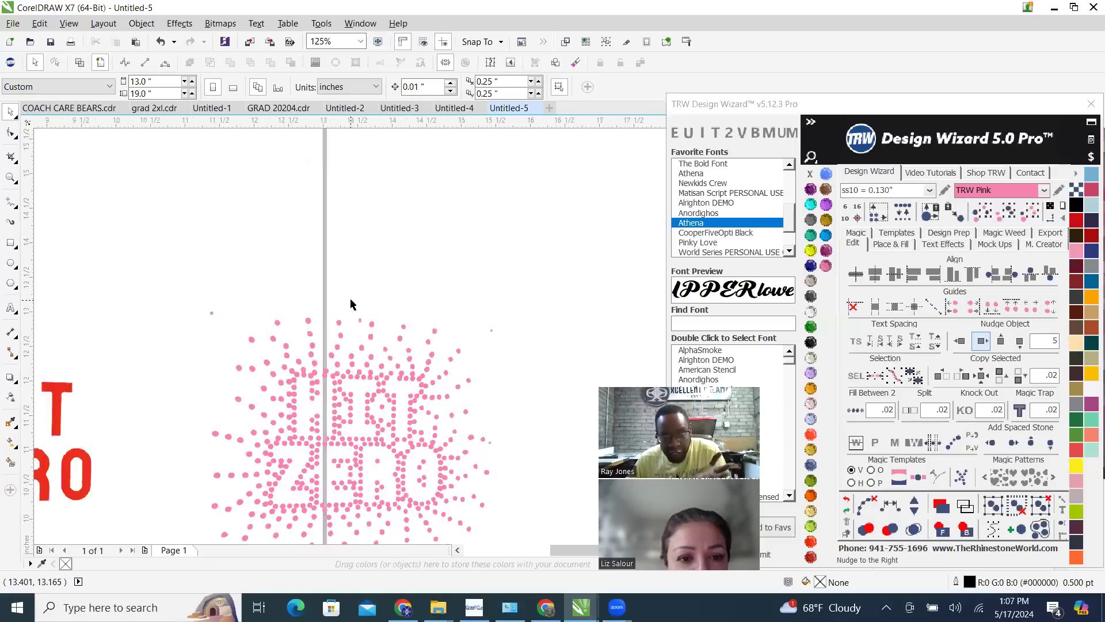
# Replace all the remaining pink traced dots with ss10 = 0.130" stones
pyautogui.scroll(-1, 351, 305)
pyautogui.moveTo(272, 286); pyautogui.dragTo(451, 448)
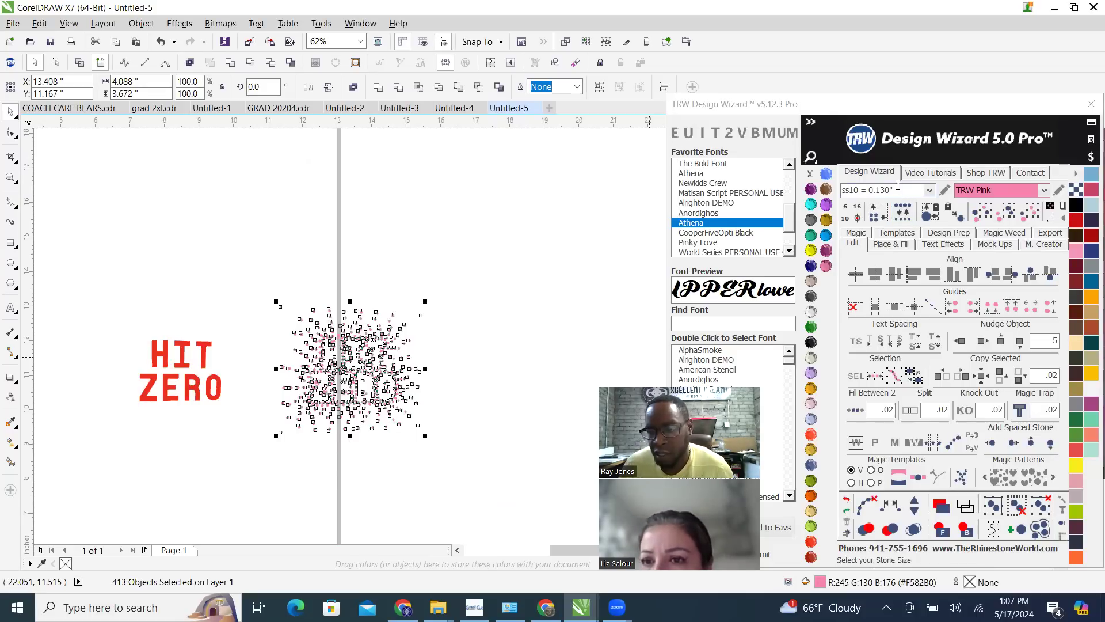
pyautogui.click(903, 215)
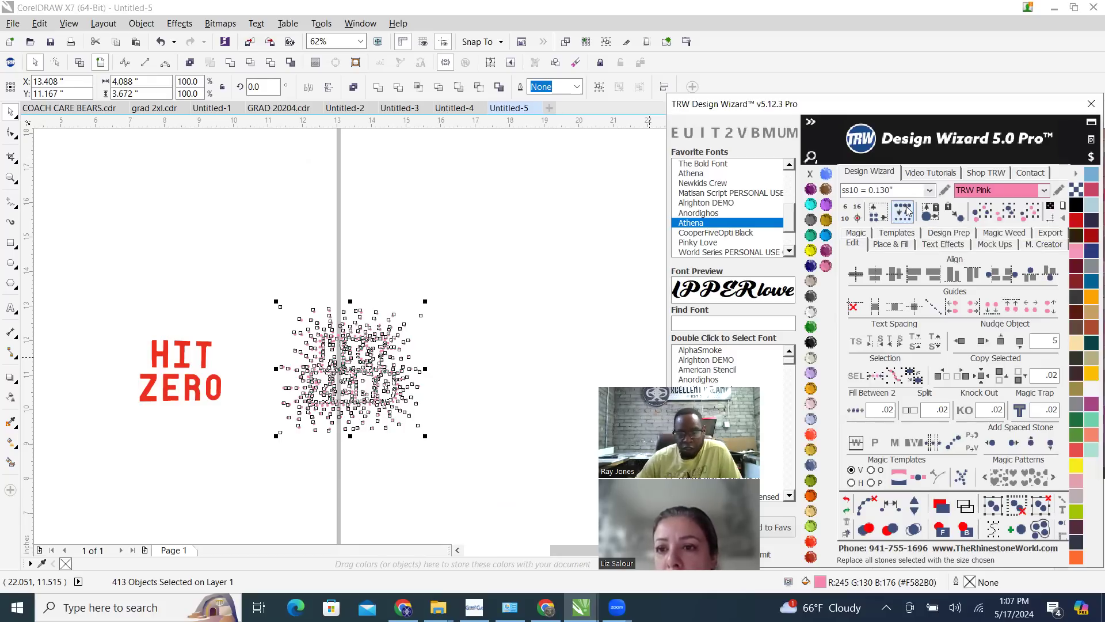
pyautogui.click(928, 191)
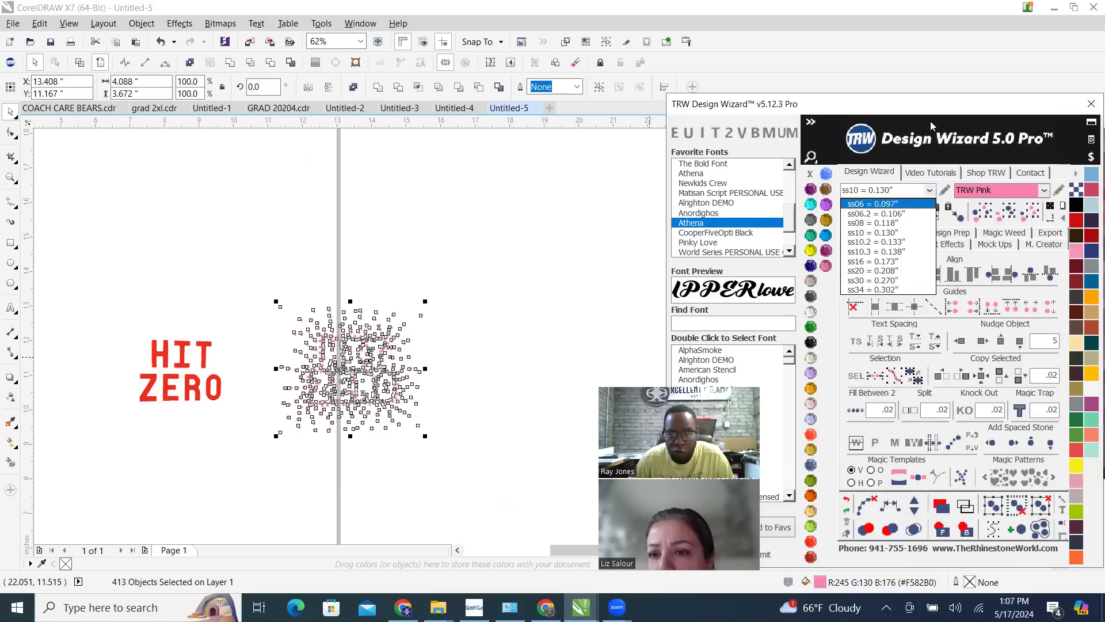
pyautogui.click(928, 190)
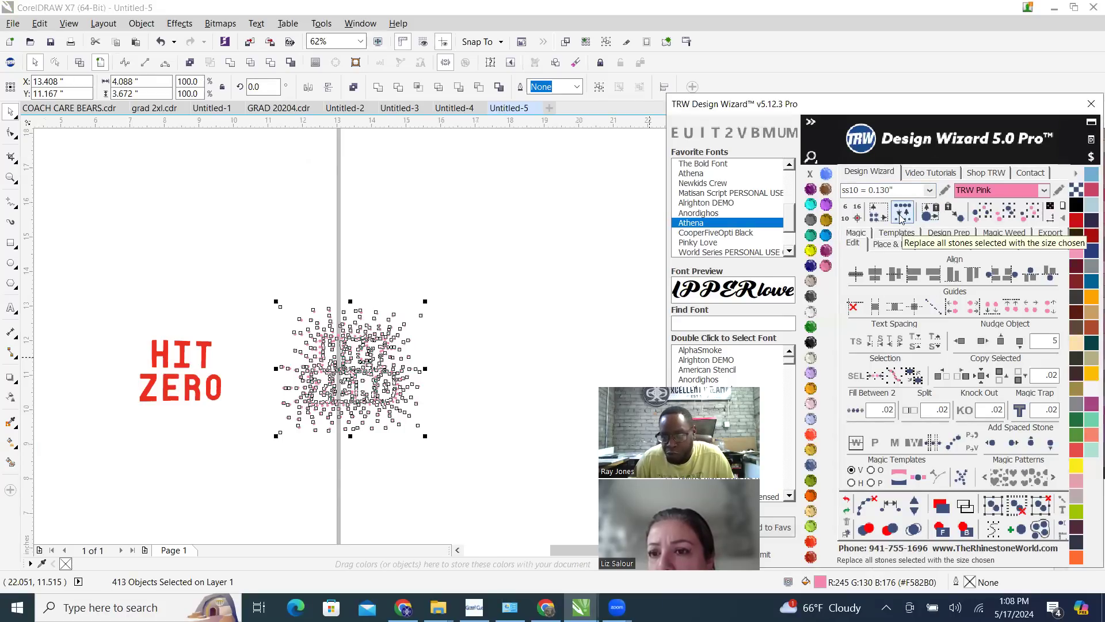
pyautogui.scroll(10, 413, 345)
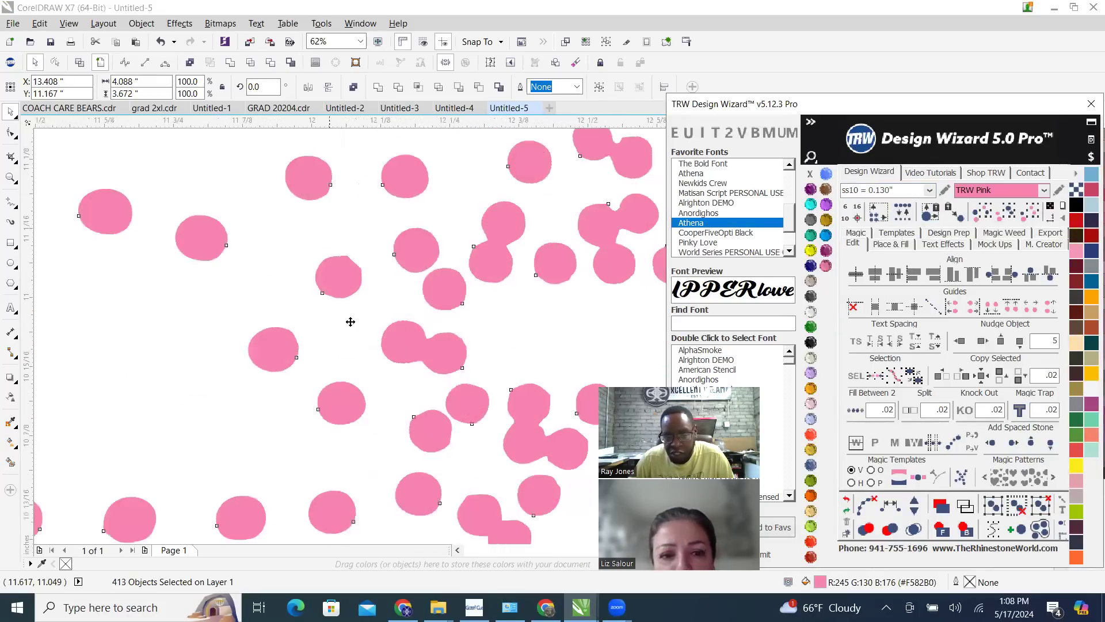
pyautogui.scroll(-5, 217, 333)
pyautogui.scroll(3, 513, 274)
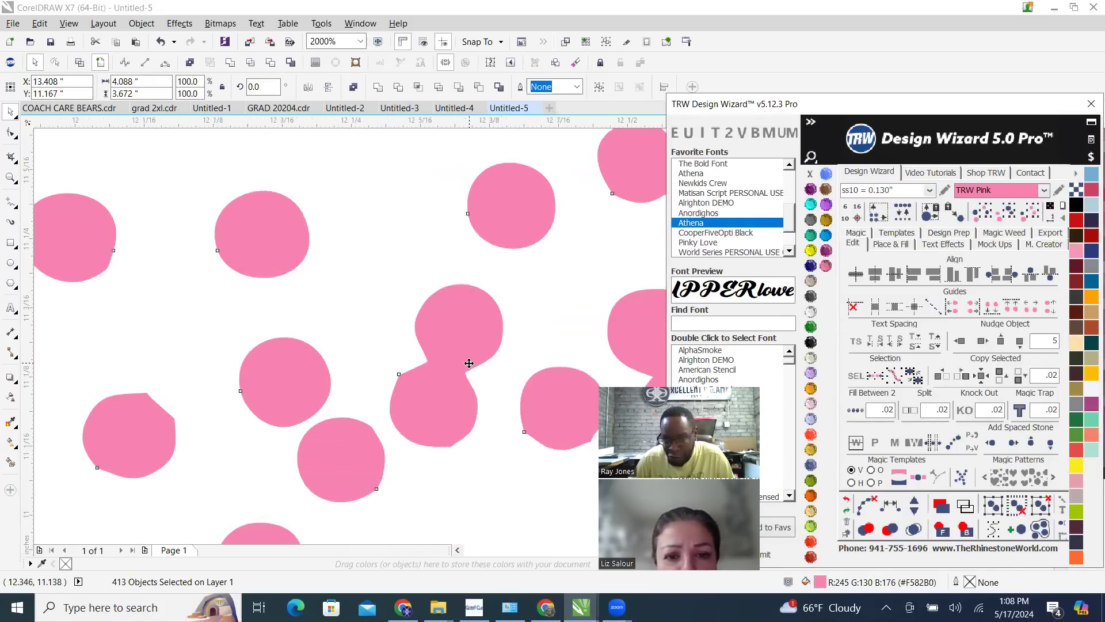
pyautogui.scroll(-8, 382, 344)
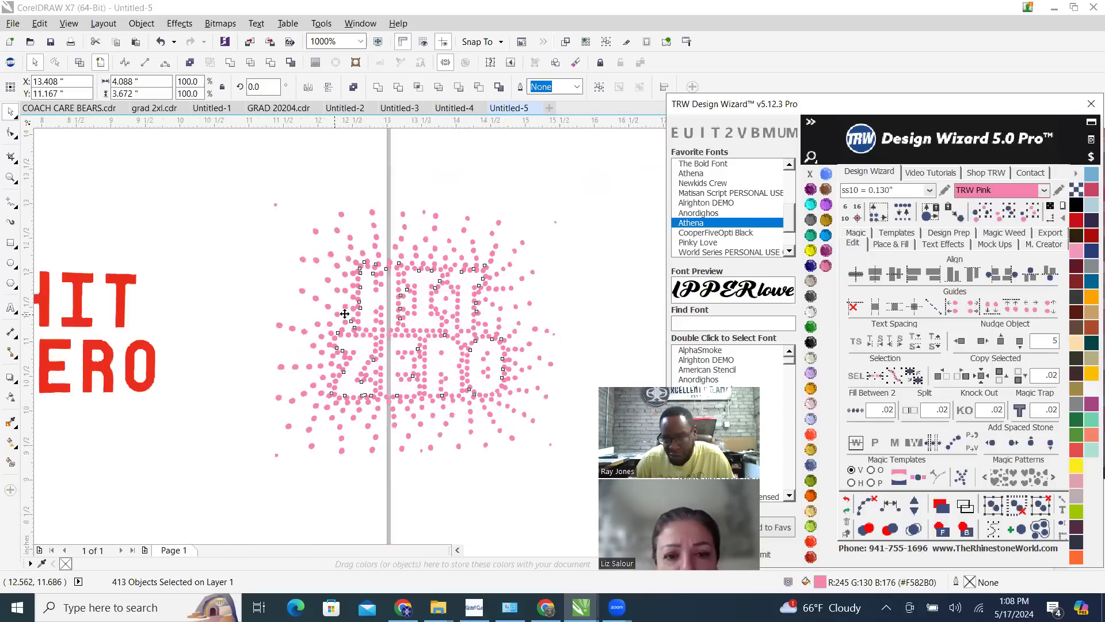
pyautogui.click(902, 218)
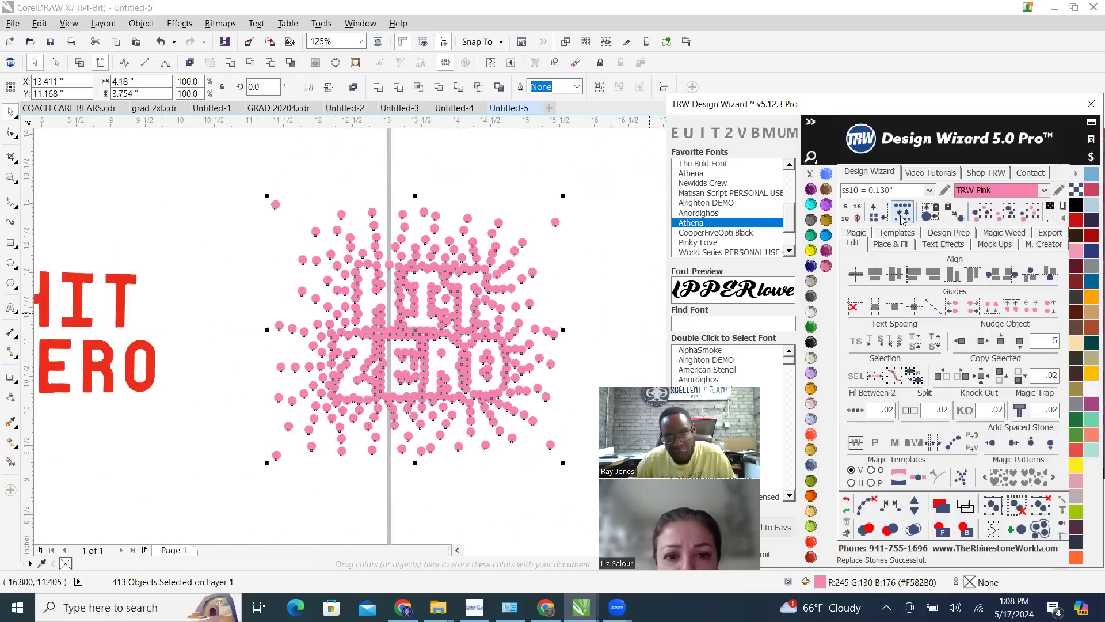
pyautogui.scroll(4, 429, 295)
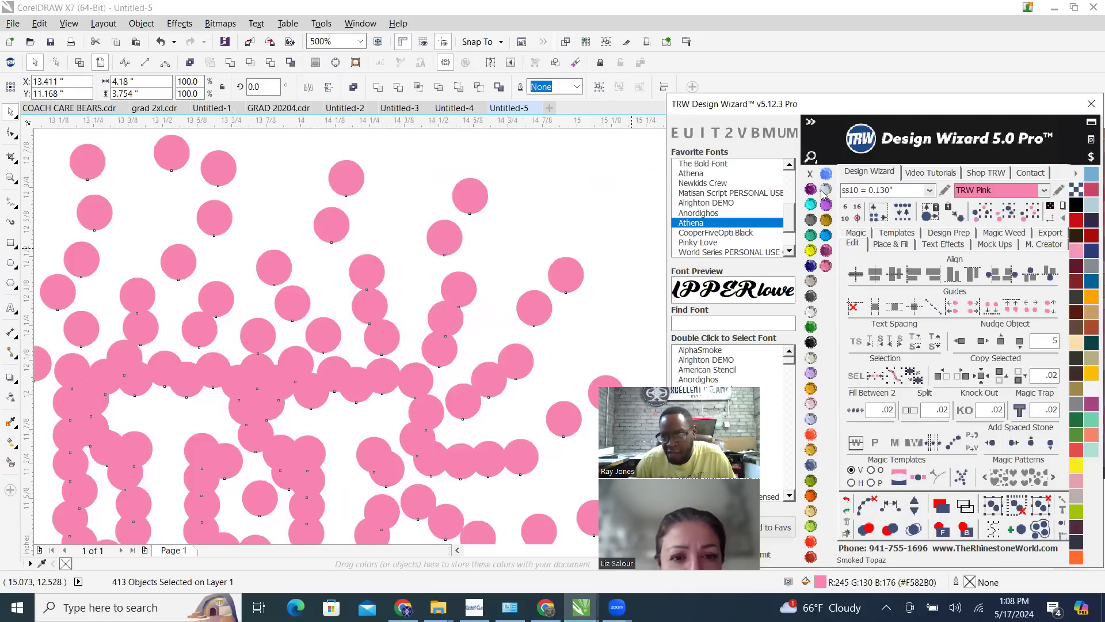
# Check the replaced stones, then undo the replacement, deletions and nudges back to the traced HIT ZERO artwork beside the photo
pyautogui.scroll(-4, 402, 346)
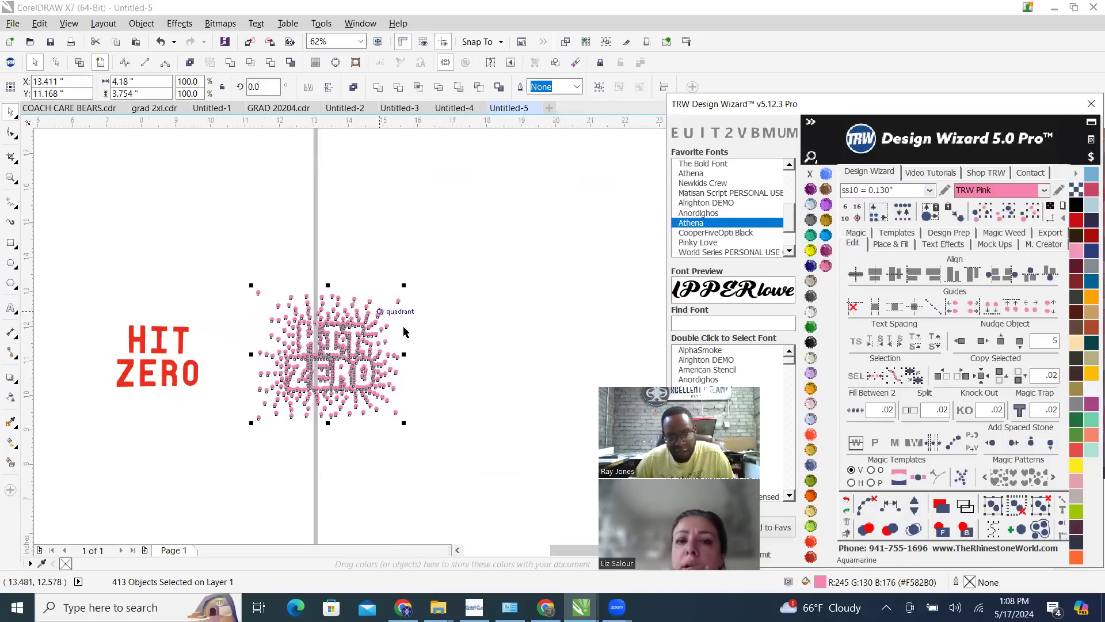
pyautogui.scroll(1, 308, 360)
pyautogui.scroll(-1, 469, 317)
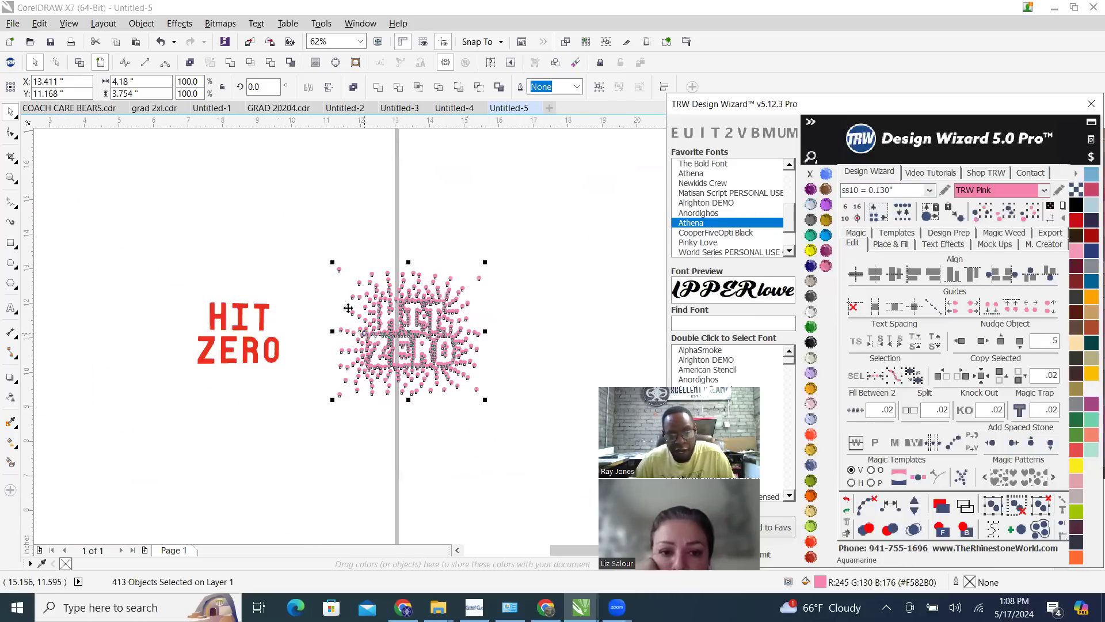
pyautogui.click(314, 253)
pyautogui.scroll(1, 400, 307)
pyautogui.scroll(2, 432, 320)
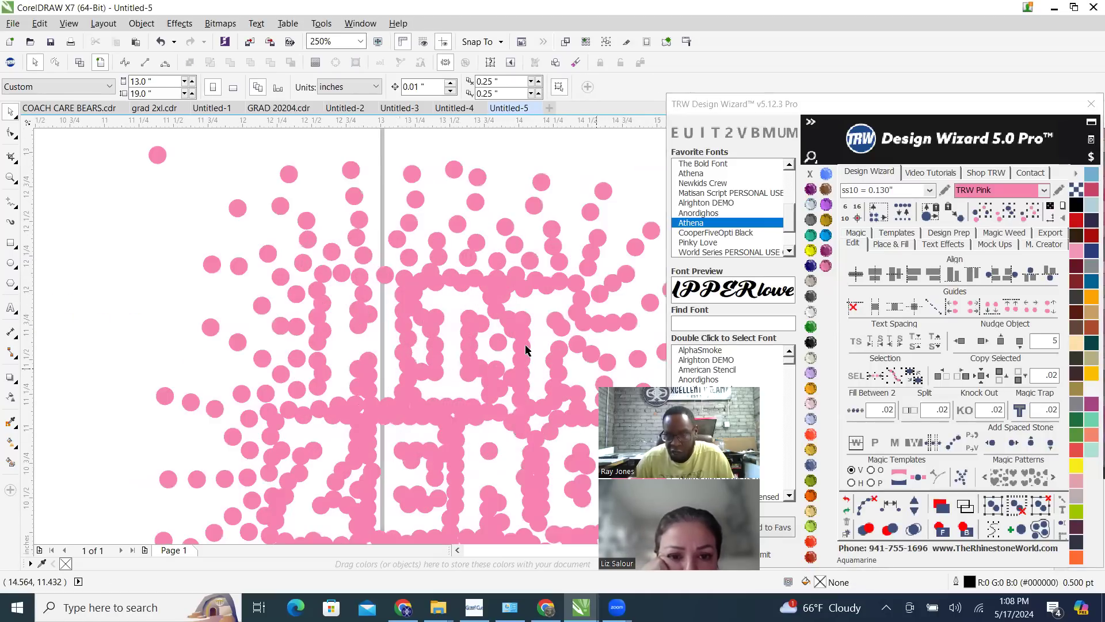
pyautogui.hotkey('ctrl', 'z')
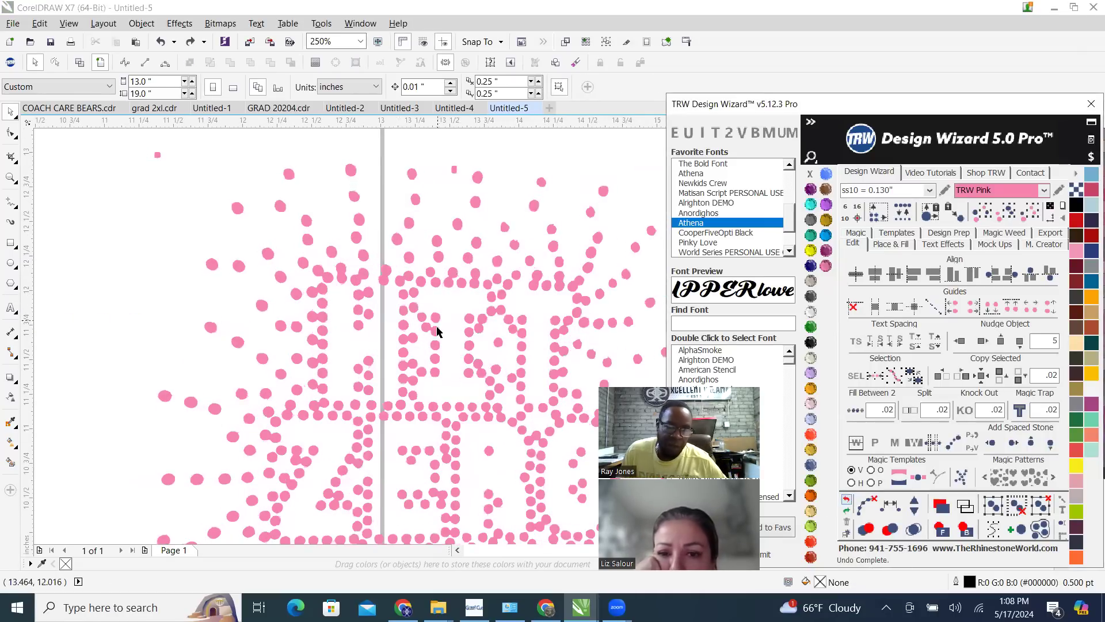
pyautogui.scroll(-2, 436, 331)
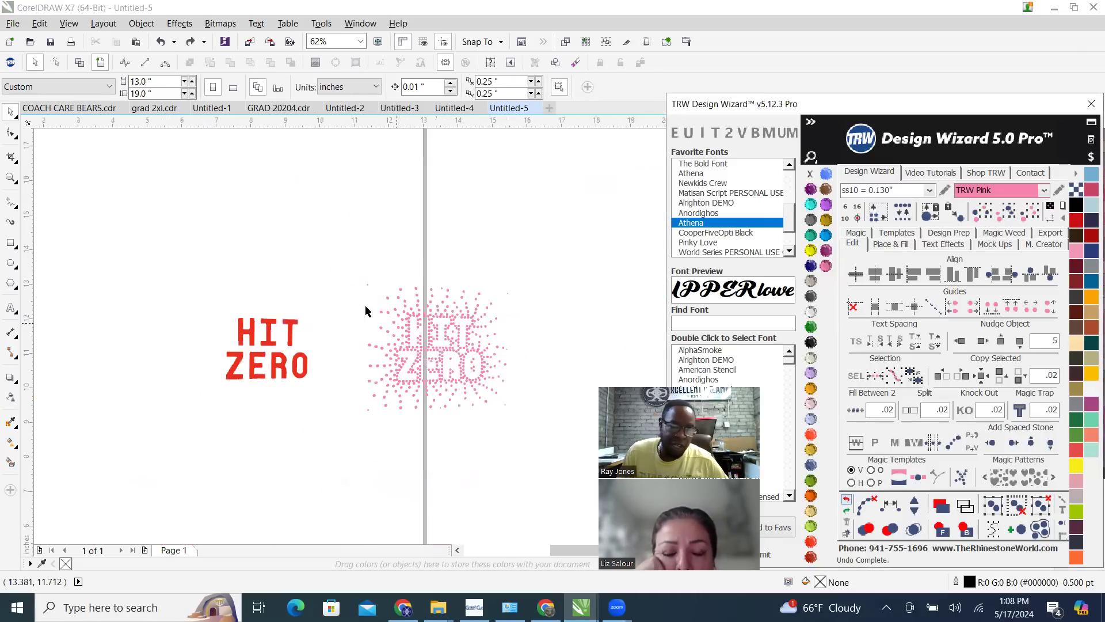
pyautogui.click(846, 502)
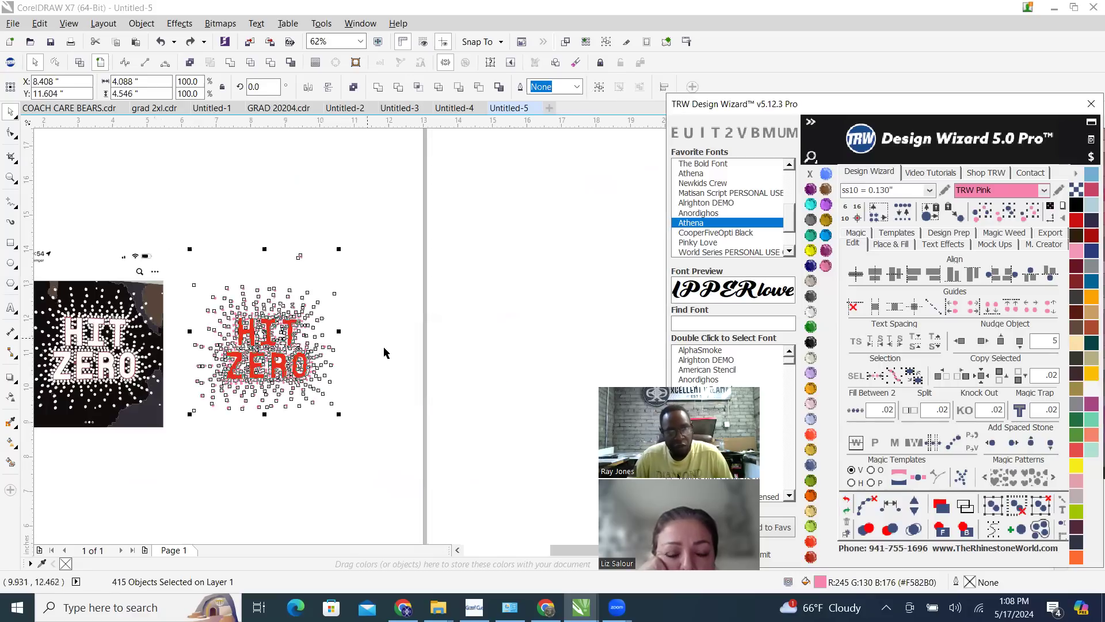
# Delete the traced photo beside the artwork, leaving the red lettering with its pink dots
pyautogui.click(353, 395)
pyautogui.scroll(-2, 353, 395)
pyautogui.moveTo(297, 444); pyautogui.dragTo(286, 482)
pyautogui.press('Delete')
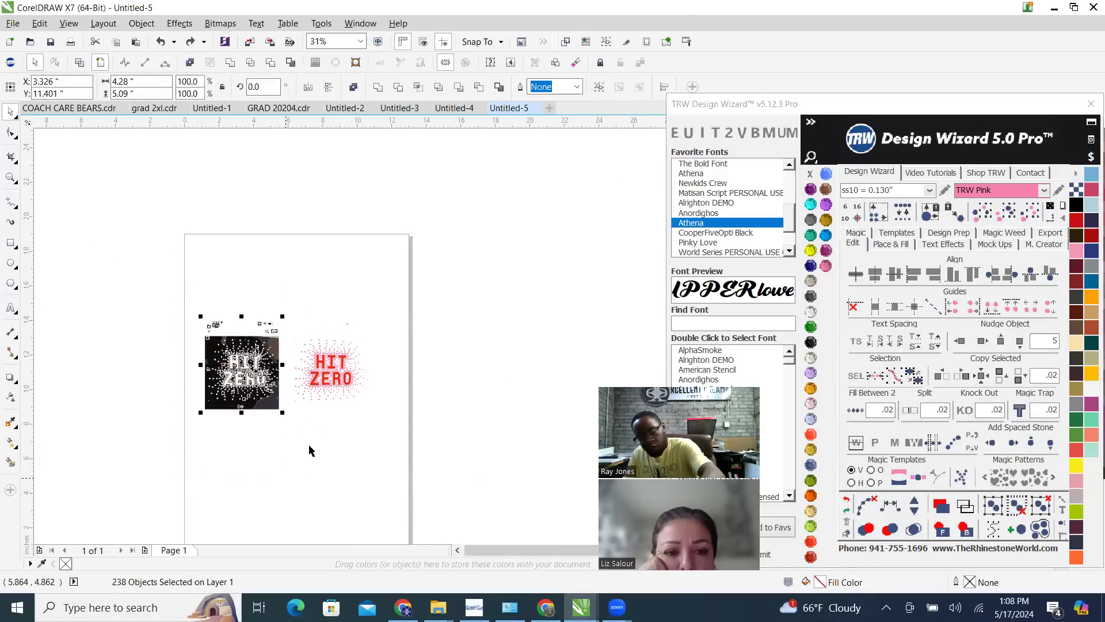
# Delete the stray marks above the HIT ZERO dot design
pyautogui.scroll(4, 340, 340)
pyautogui.moveTo(417, 299); pyautogui.dragTo(478, 377)
pyautogui.press('Delete')
pyautogui.press('Delete')
pyautogui.moveTo(141, 316); pyautogui.dragTo(190, 354)
pyautogui.press('Delete')
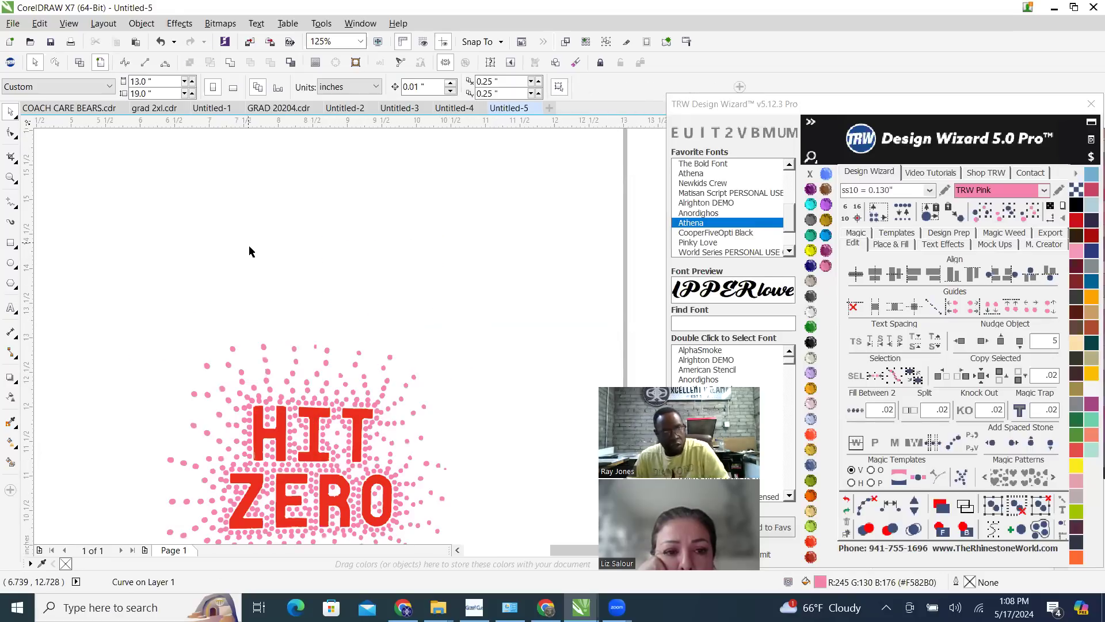
# Scale the whole HIT ZERO design up proportionally to about 8.94 by 7.90 inches and deselect it
pyautogui.scroll(-2, 249, 247)
pyautogui.moveTo(172, 240); pyautogui.dragTo(380, 464)
pyautogui.scroll(-1, 385, 294)
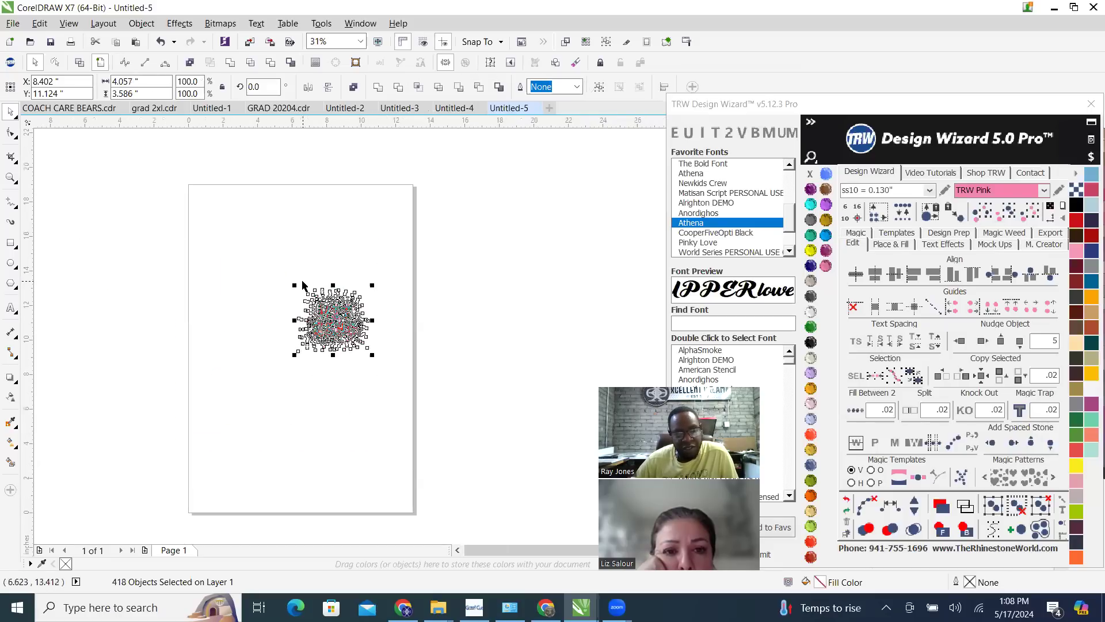
pyautogui.moveTo(294, 284); pyautogui.dragTo(209, 204)
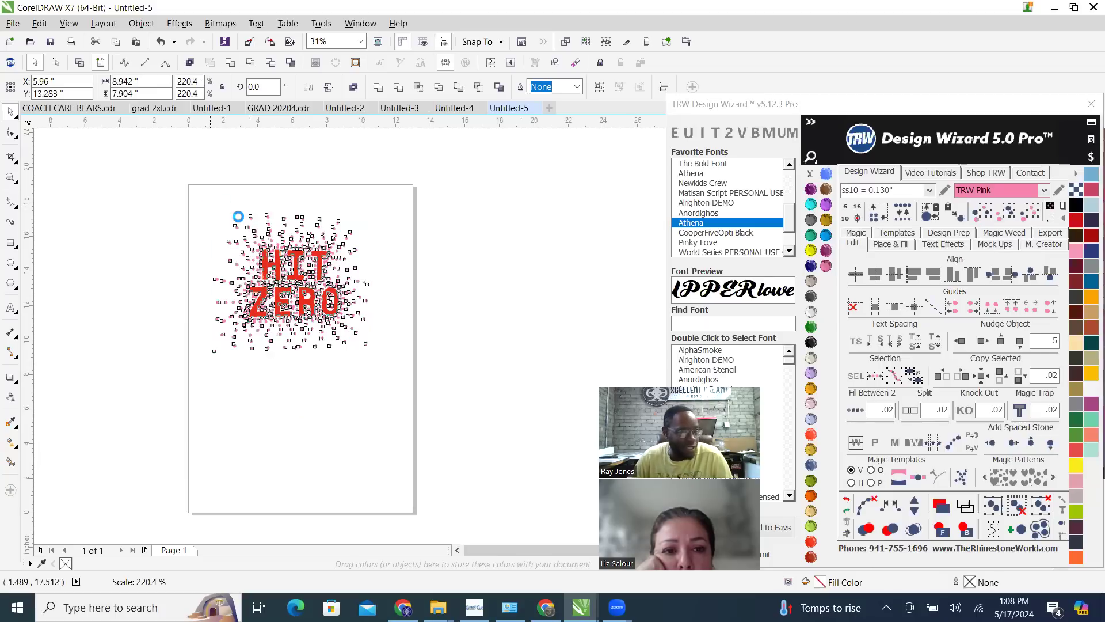
pyautogui.scroll(3, 266, 244)
pyautogui.scroll(-2, 338, 282)
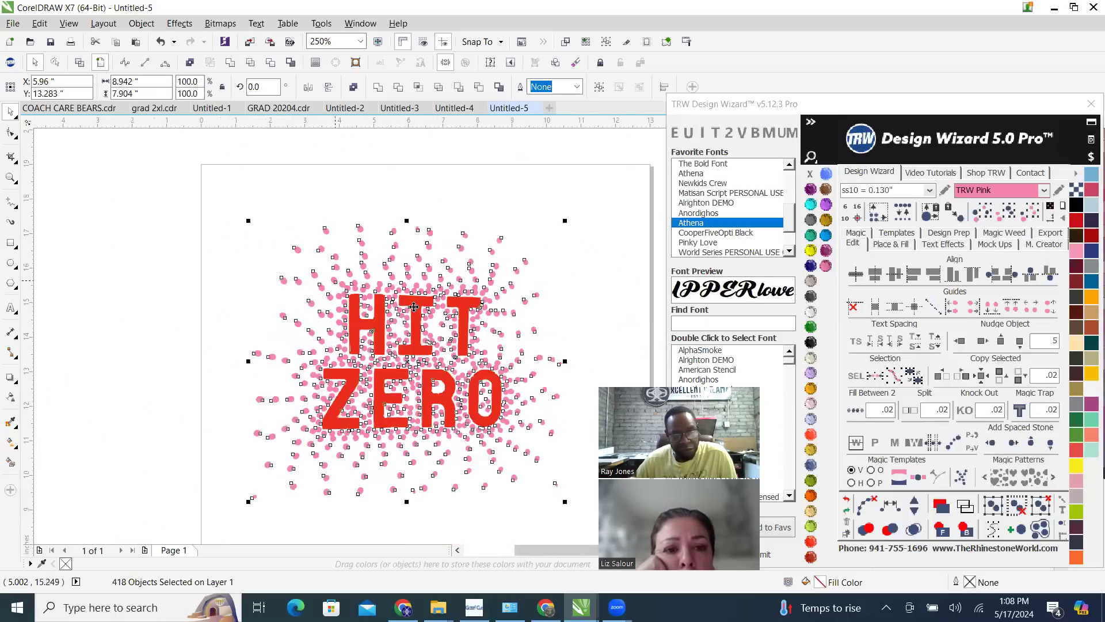
pyautogui.click(435, 263)
pyautogui.scroll(2, 419, 365)
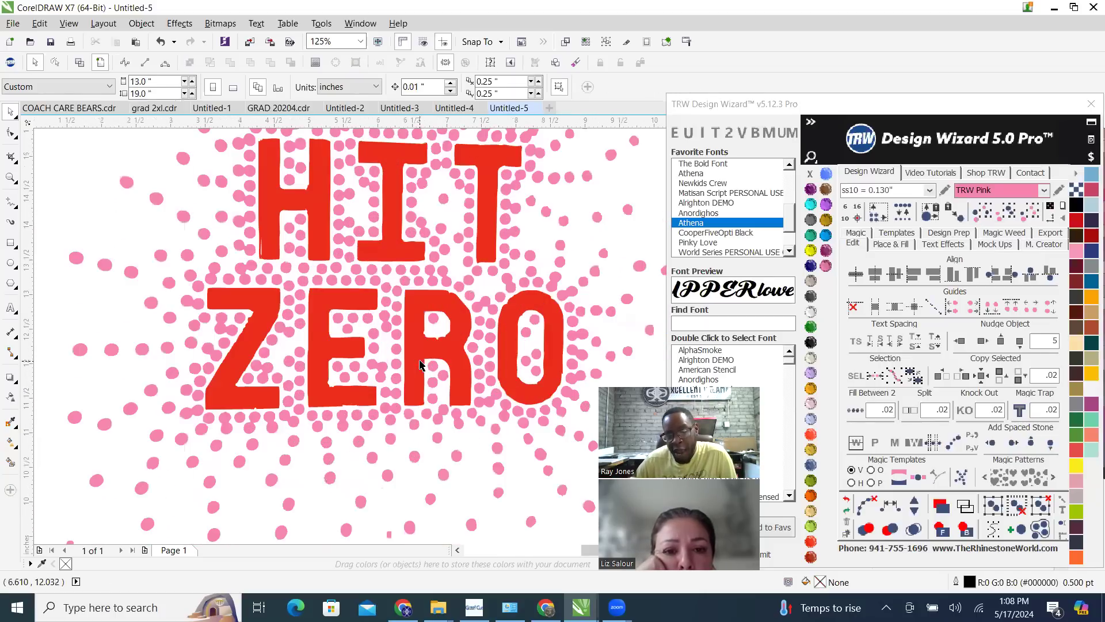
# Select all the pink dots by their color and replace them with ss10 = 0.130" stones
pyautogui.click(402, 276)
pyautogui.click(1000, 214)
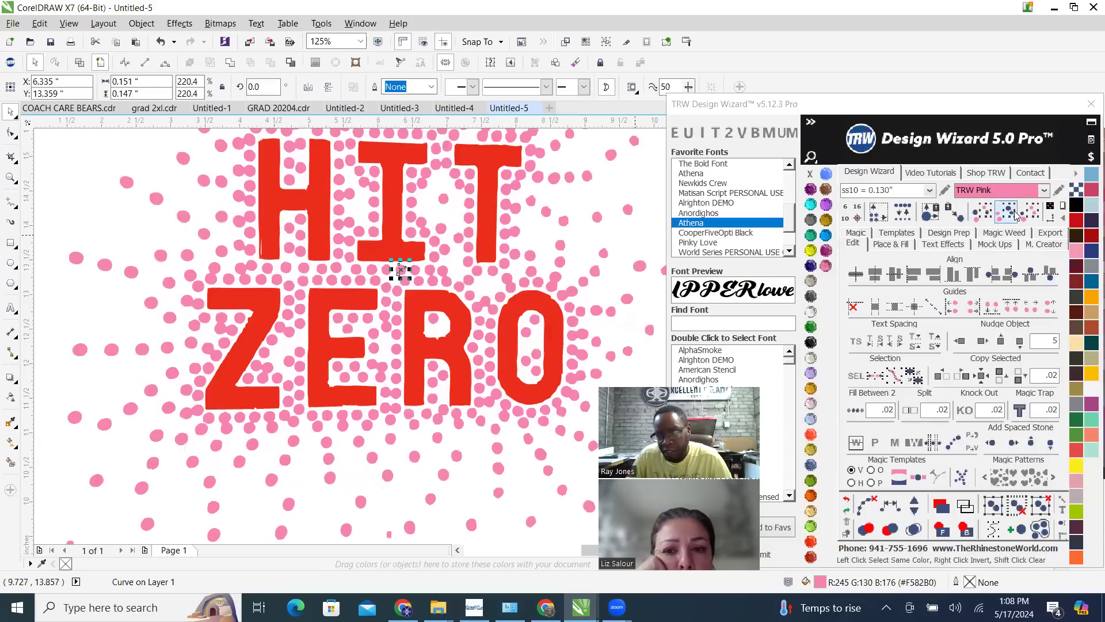
pyautogui.click(902, 217)
pyautogui.scroll(-2, 447, 363)
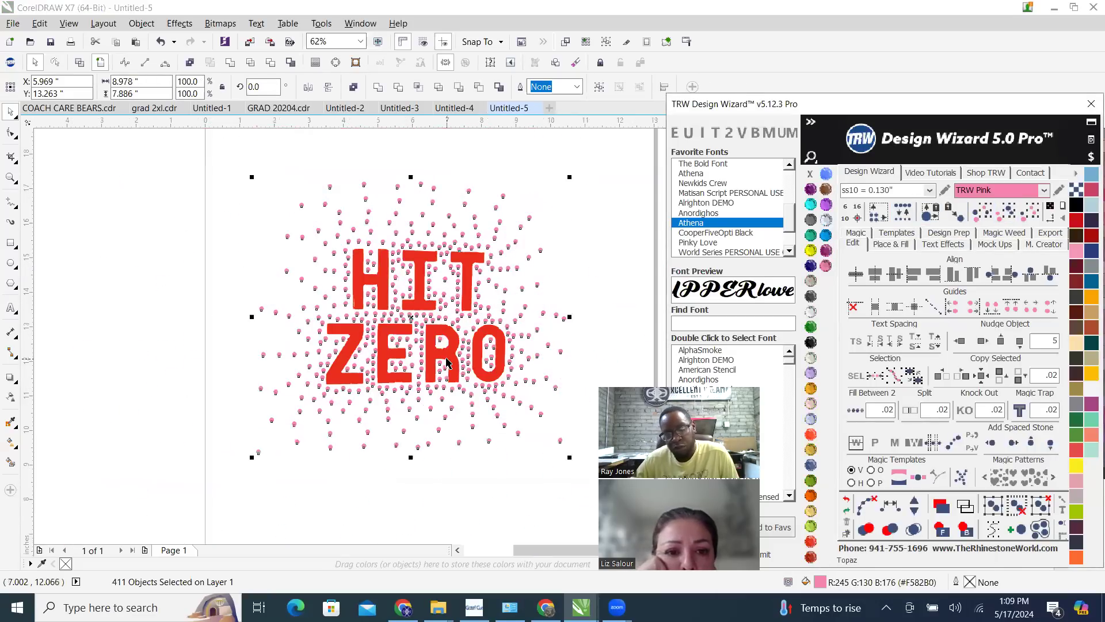
pyautogui.click(249, 256)
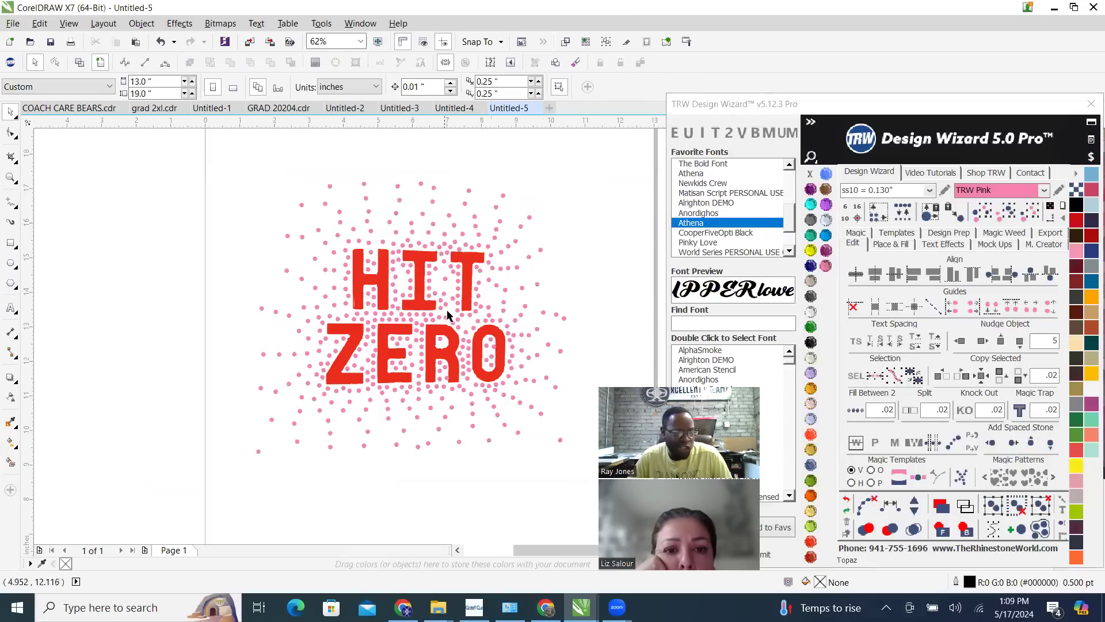
# Scale the lettering and stones down together to about 7.87 by 6.91 inches and deselect them
pyautogui.moveTo(229, 161); pyautogui.dragTo(589, 471)
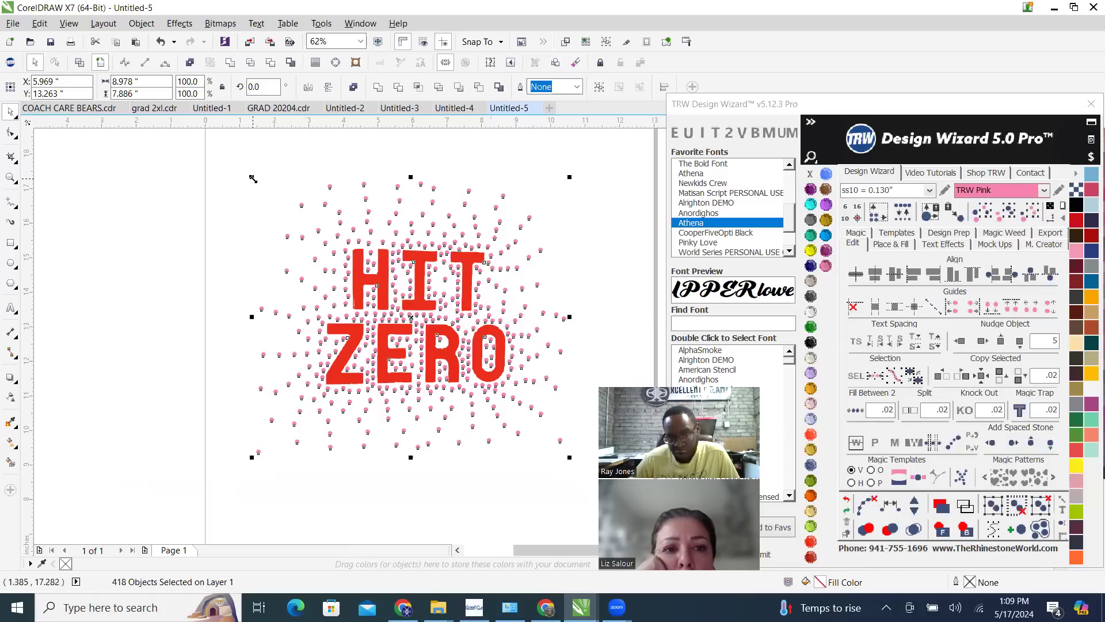
pyautogui.moveTo(252, 179); pyautogui.dragTo(276, 212)
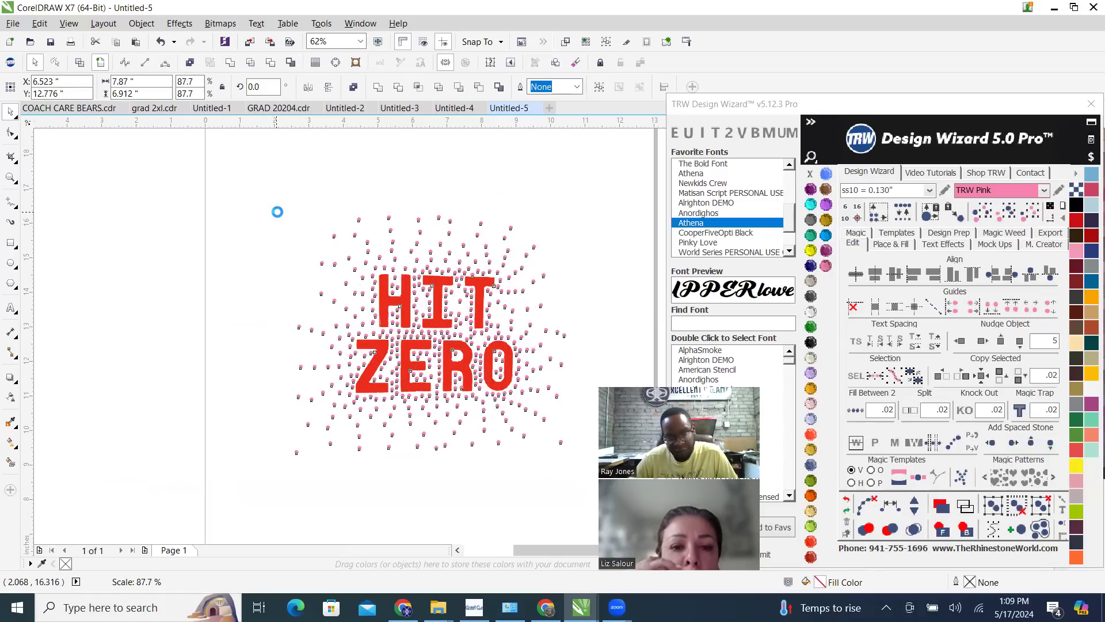
pyautogui.click(451, 183)
pyautogui.scroll(4, 392, 273)
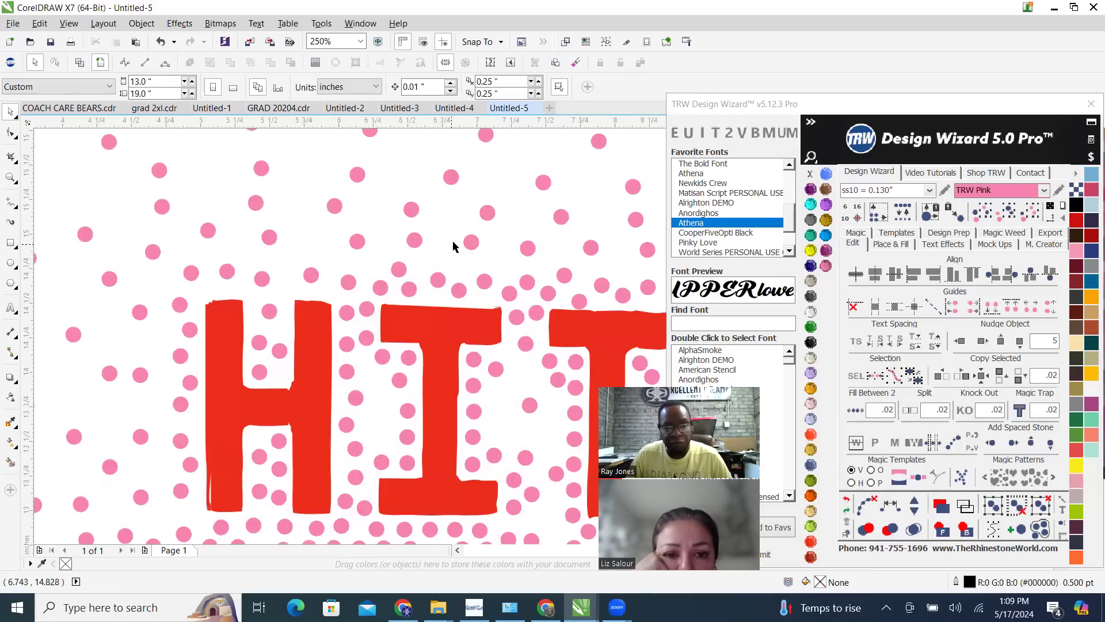
# Select all the shrunken pink stones by color and replace them with ss10 = 0.130" stones again
pyautogui.click(471, 242)
pyautogui.scroll(-2, 330, 289)
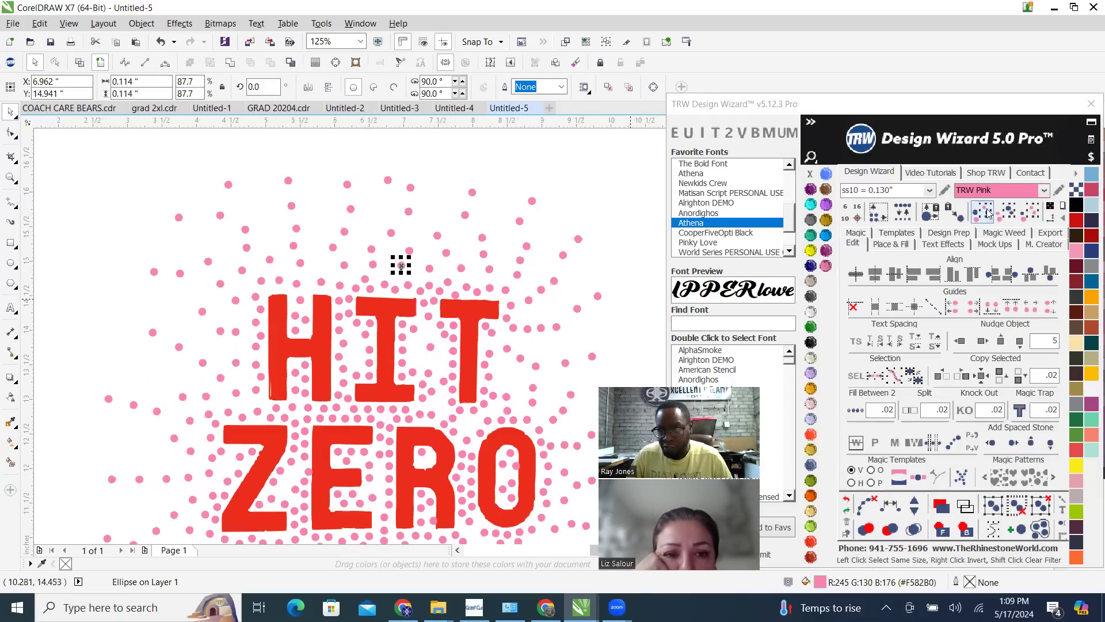
pyautogui.click(1008, 219)
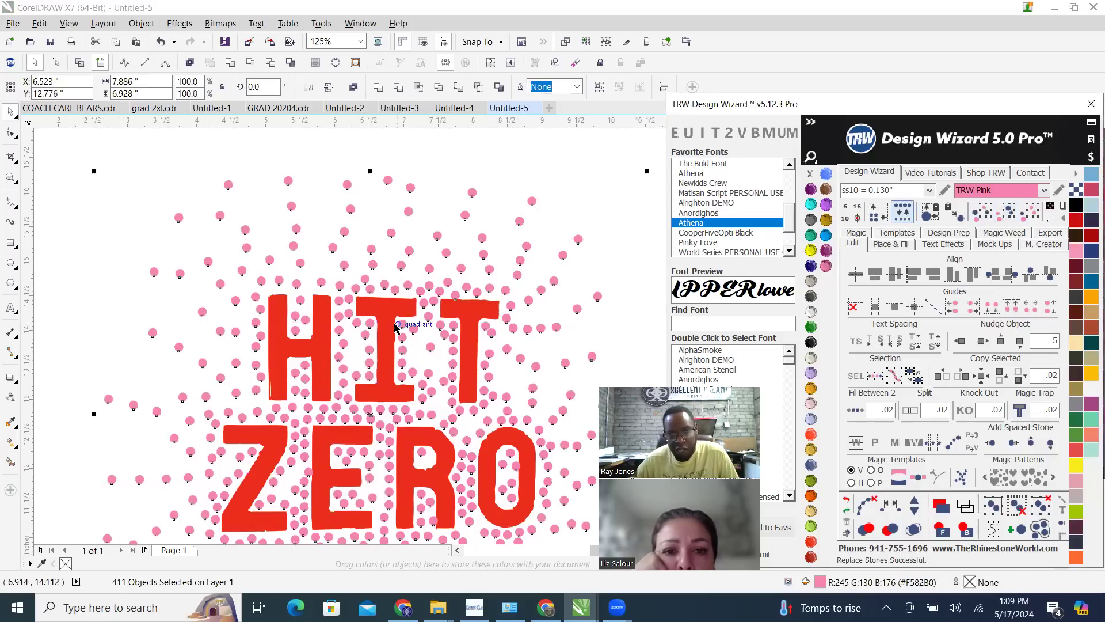
pyautogui.scroll(-2, 395, 330)
pyautogui.click(518, 321)
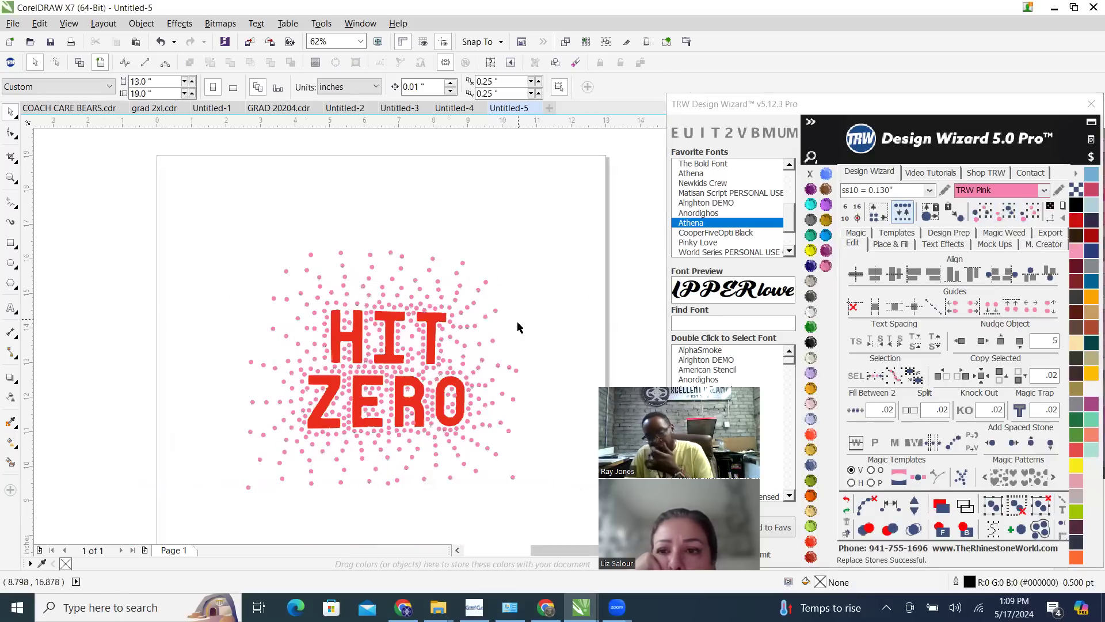
# Add the Arial text HIT below the design and enlarge it to about 262.7 pt
pyautogui.scroll(-2, 517, 339)
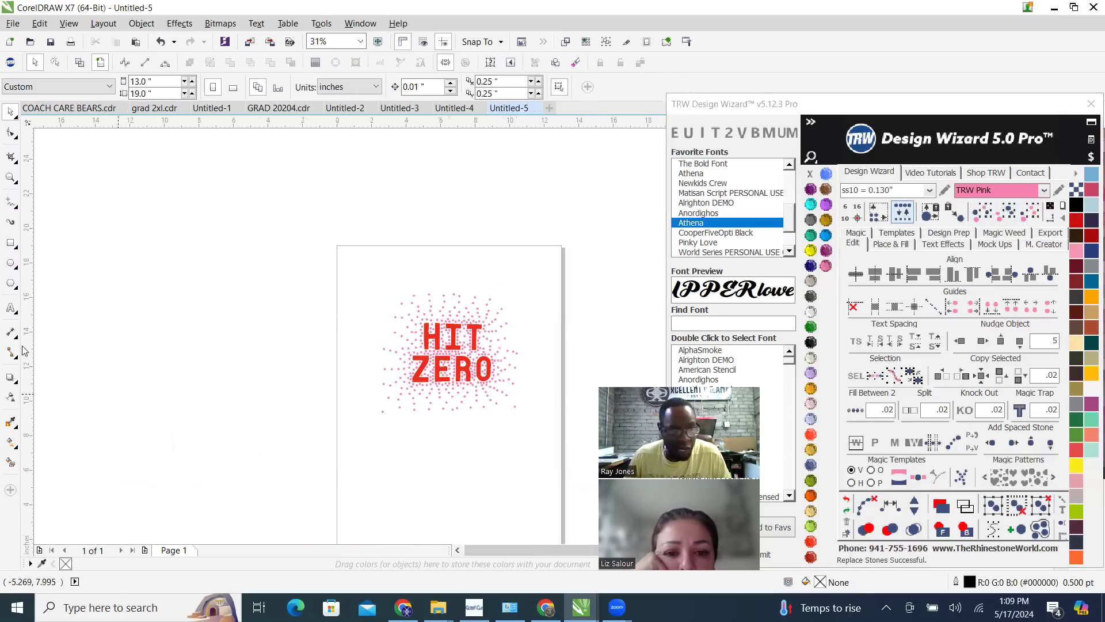
pyautogui.click(395, 487)
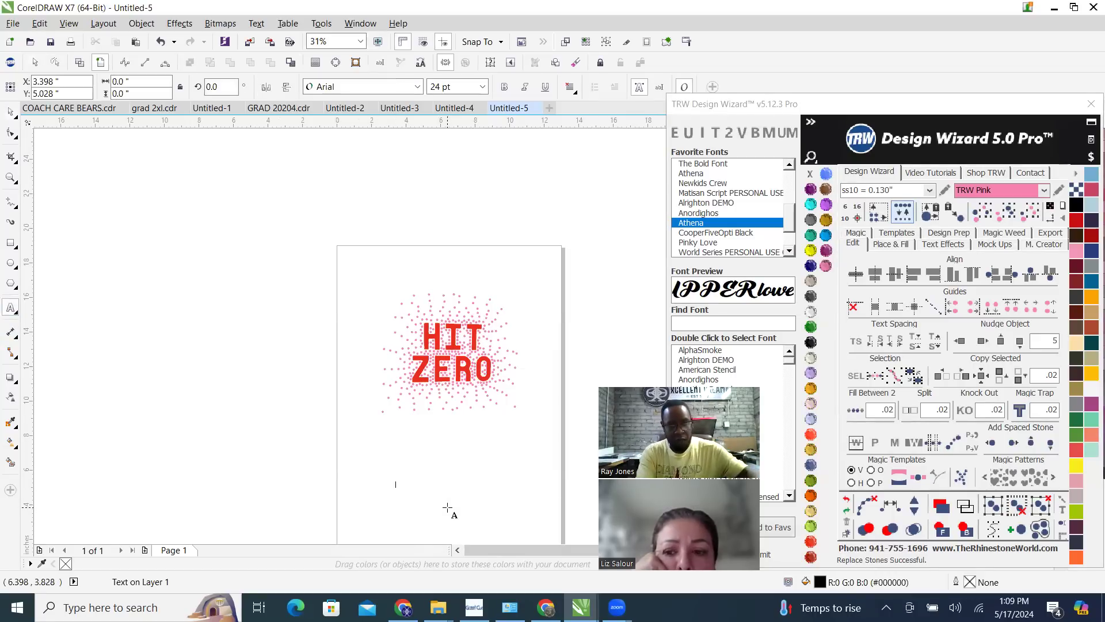
pyautogui.write('HIT')
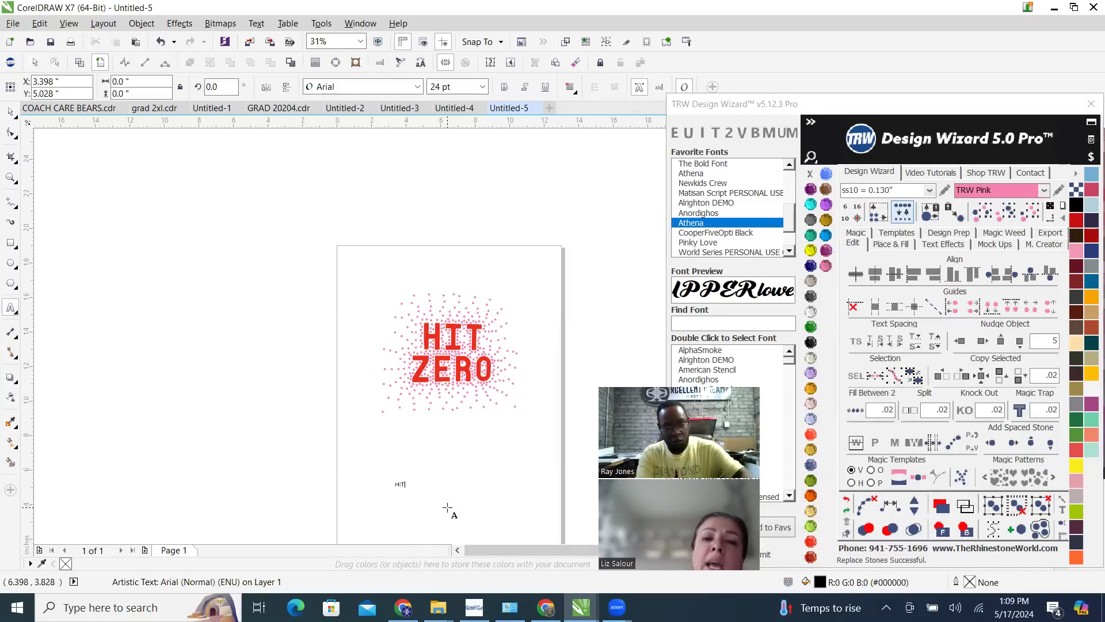
pyautogui.click(11, 112)
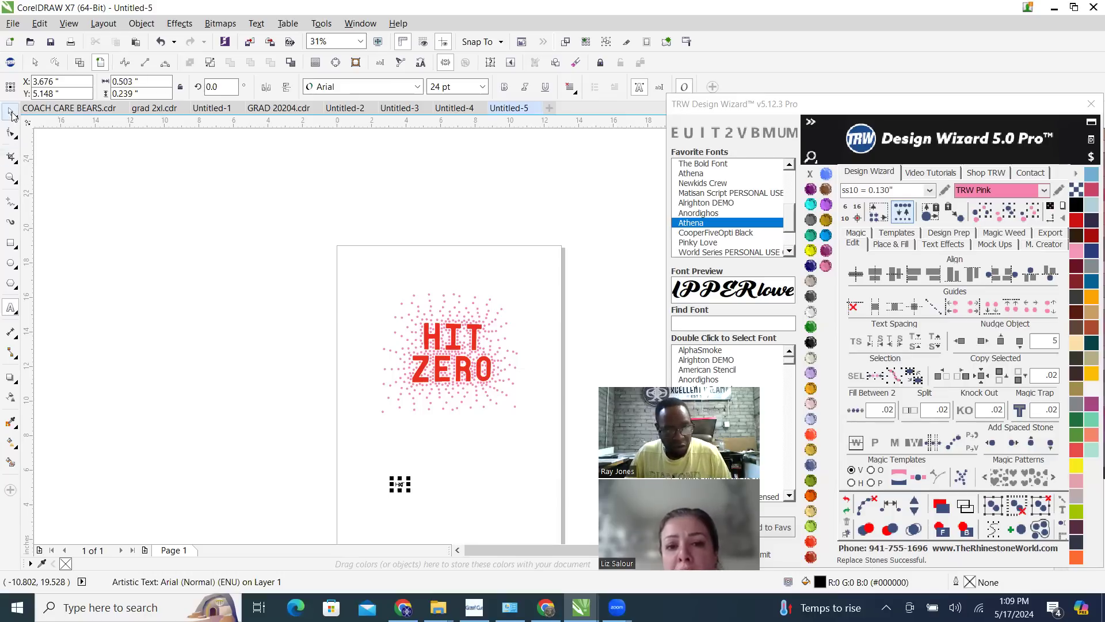
pyautogui.moveTo(412, 475); pyautogui.dragTo(460, 467)
pyautogui.scroll(-1, 498, 397)
# Duplicate the HIT text directly below itself and change the copy to ZERO
pyautogui.scroll(1, 482, 443)
pyautogui.rightClick(460, 467)
pyautogui.doubleClick(460, 466)
pyautogui.doubleClick(460, 466)
pyautogui.write('ZERO')
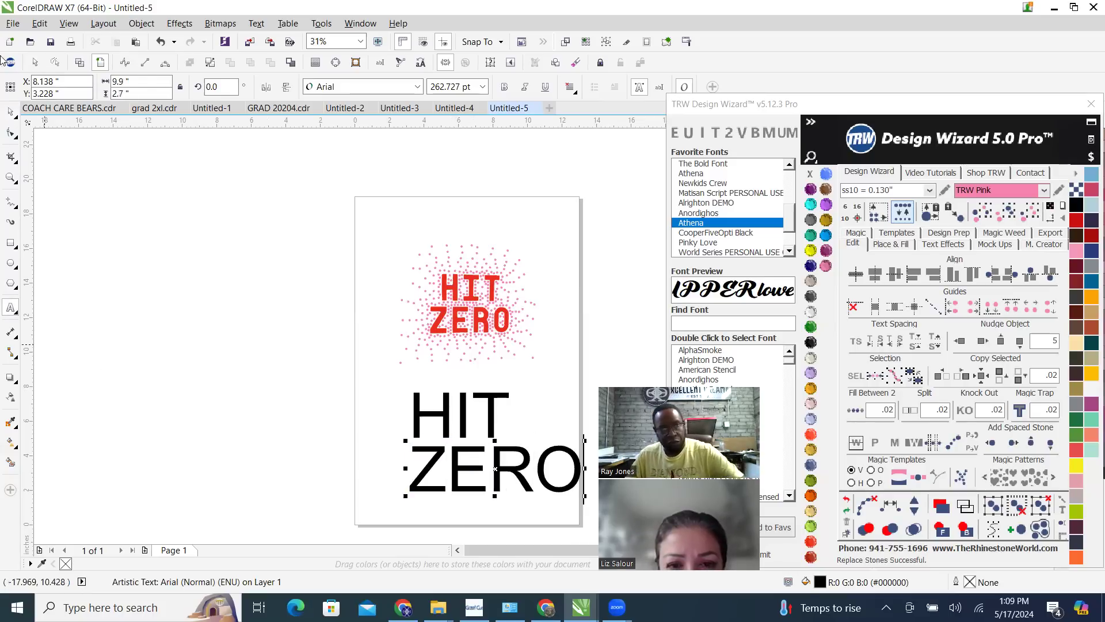
pyautogui.click(10, 112)
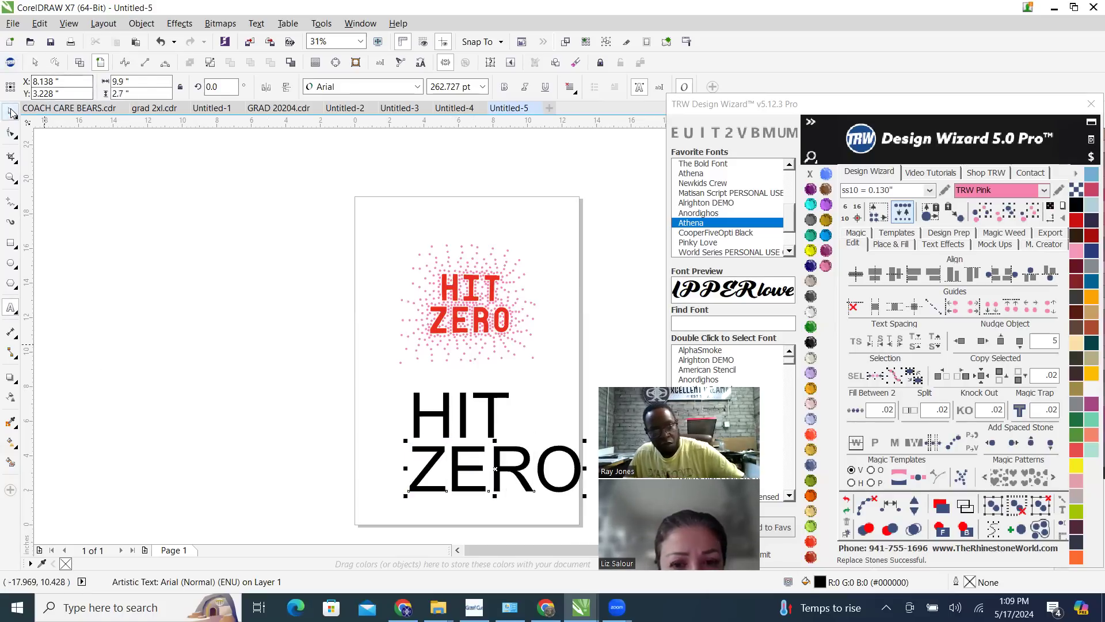
# Center the black HIT and ZERO text objects on each other and deselect them
pyautogui.keyDown('shift'); pyautogui.click(464, 424); pyautogui.keyUp('shift')
pyautogui.click(335, 353)
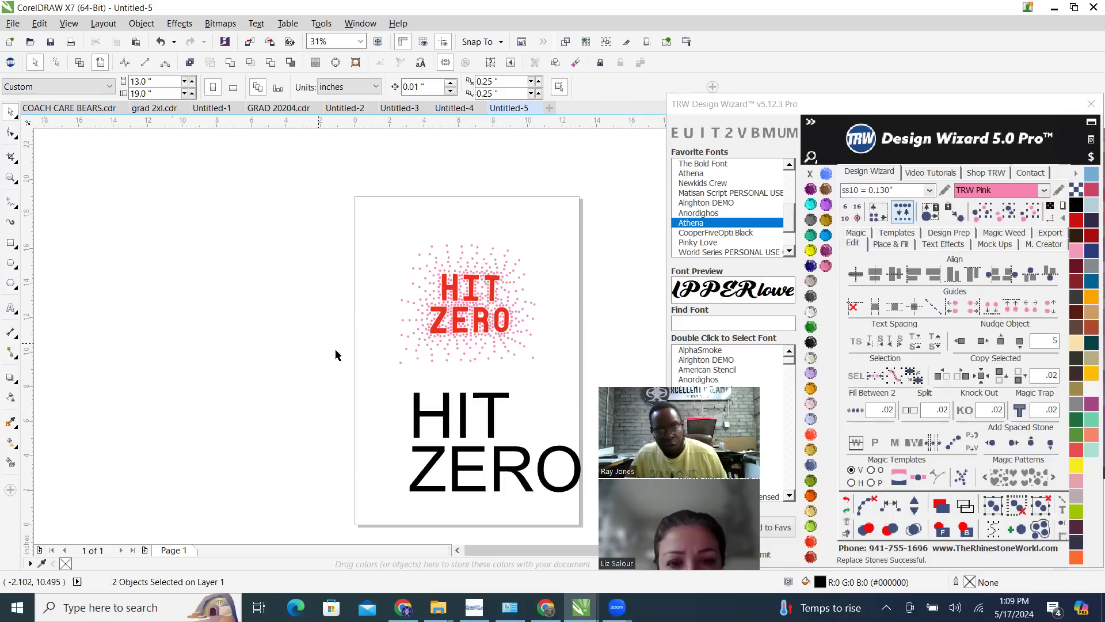
pyautogui.scroll(-2, 416, 390)
pyautogui.scroll(2, 416, 391)
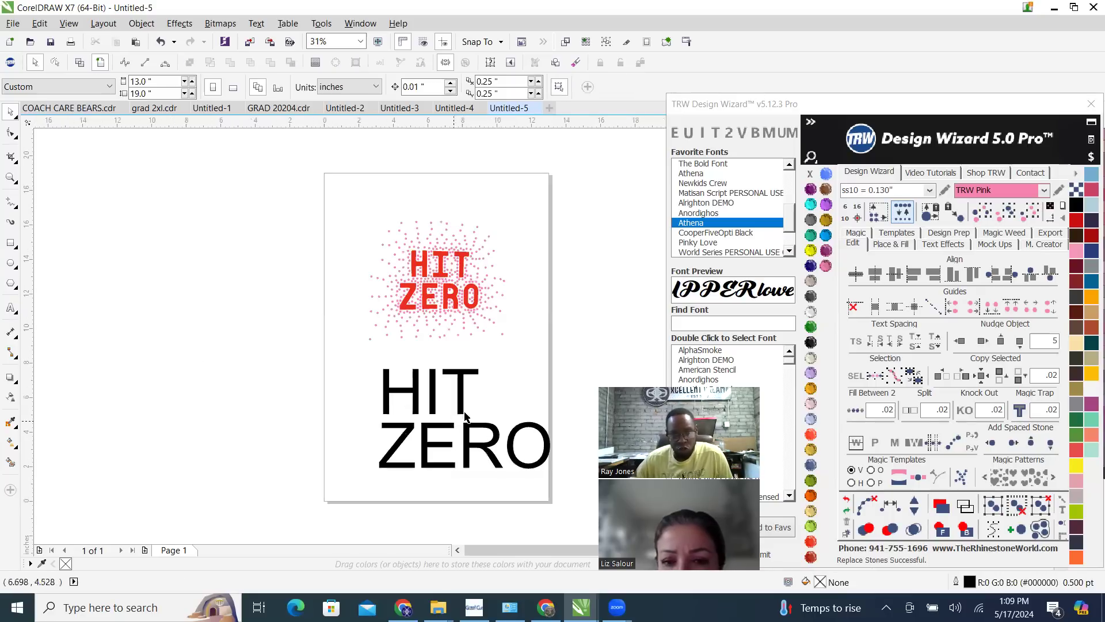
pyautogui.click(487, 454)
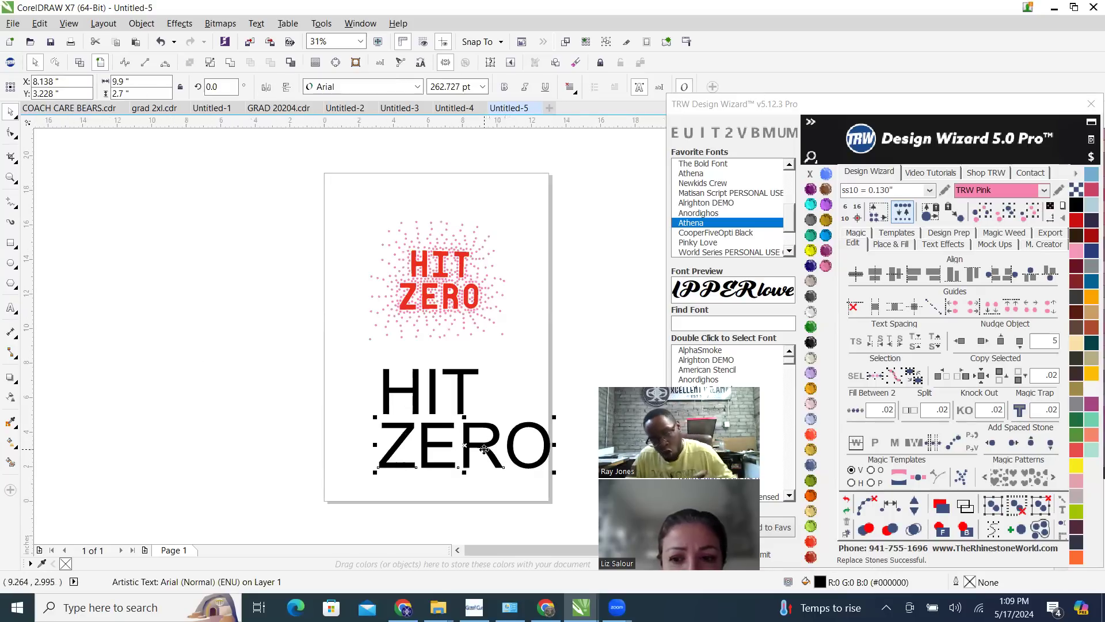
pyautogui.keyDown('shift'); pyautogui.click(460, 374); pyautogui.keyUp('shift')
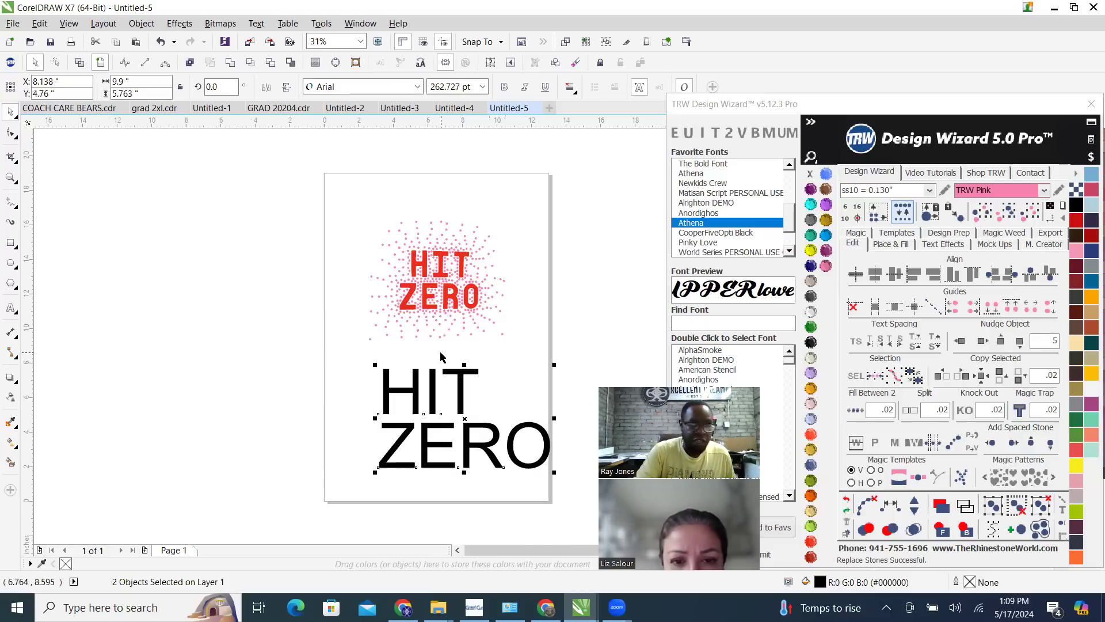
pyautogui.press('c')
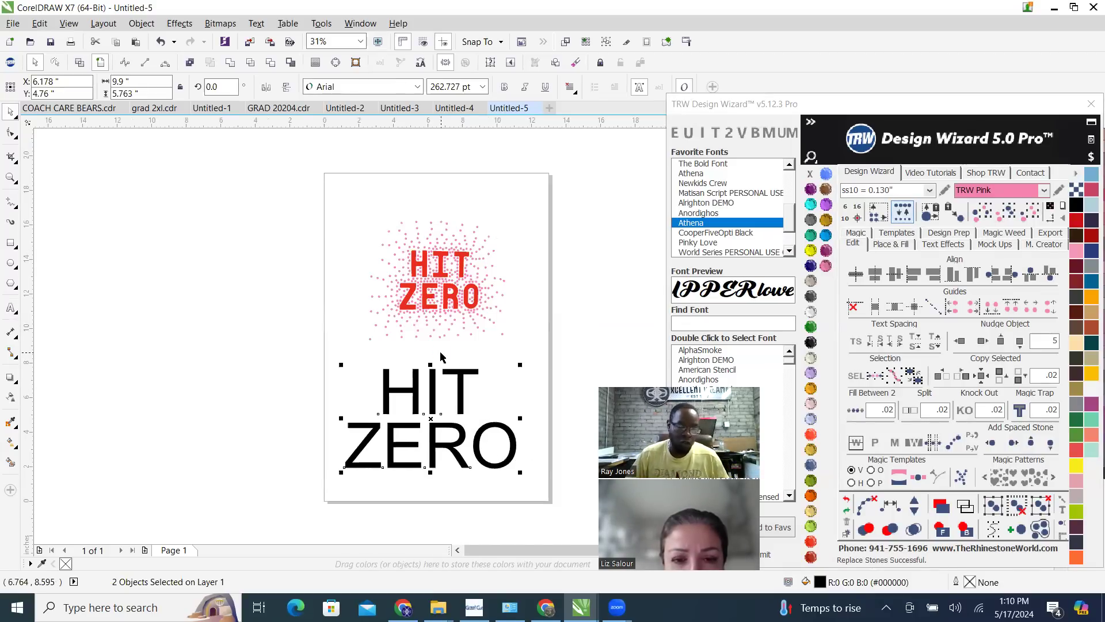
pyautogui.click(566, 322)
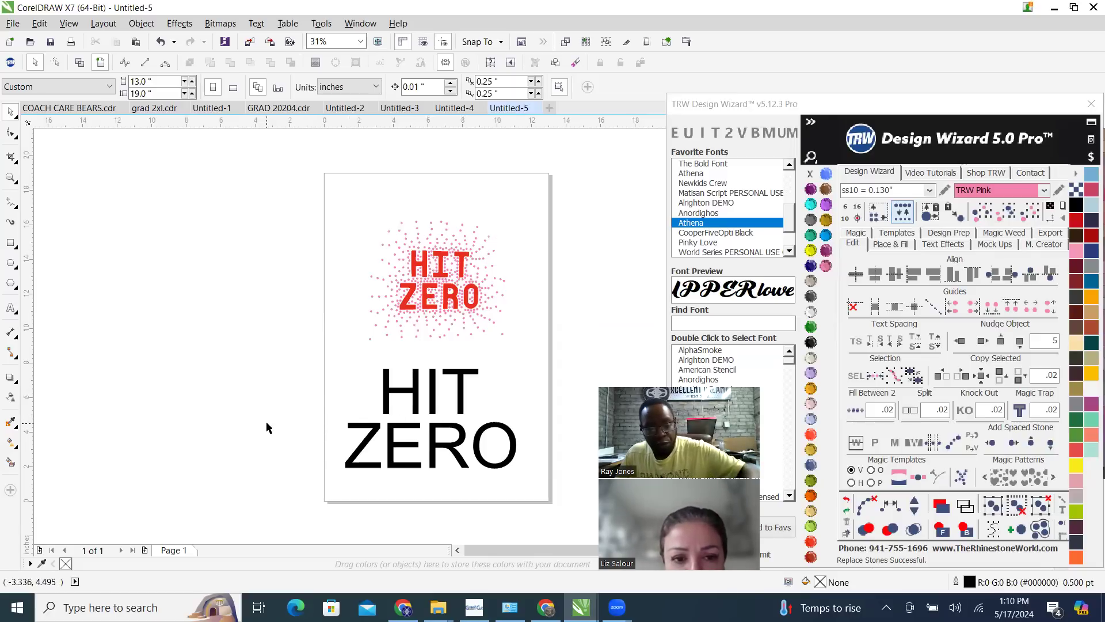
# Undo the center alignment of the HIT and ZERO text and deselect it
pyautogui.hotkey('ctrl', 'z')
pyautogui.click(293, 344)
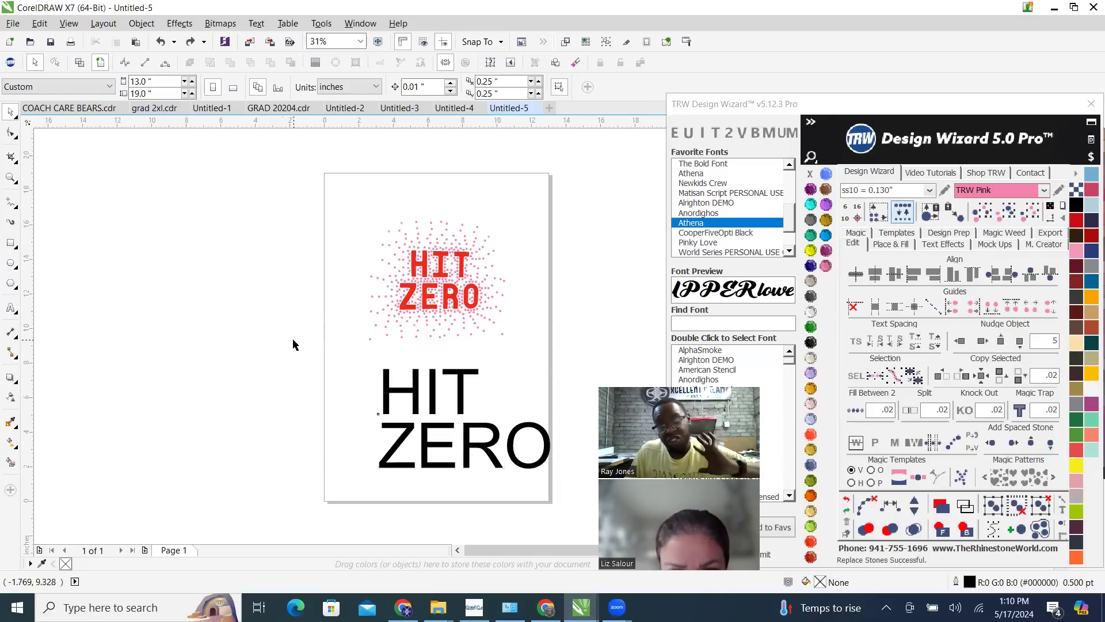
pyautogui.scroll(2, 559, 475)
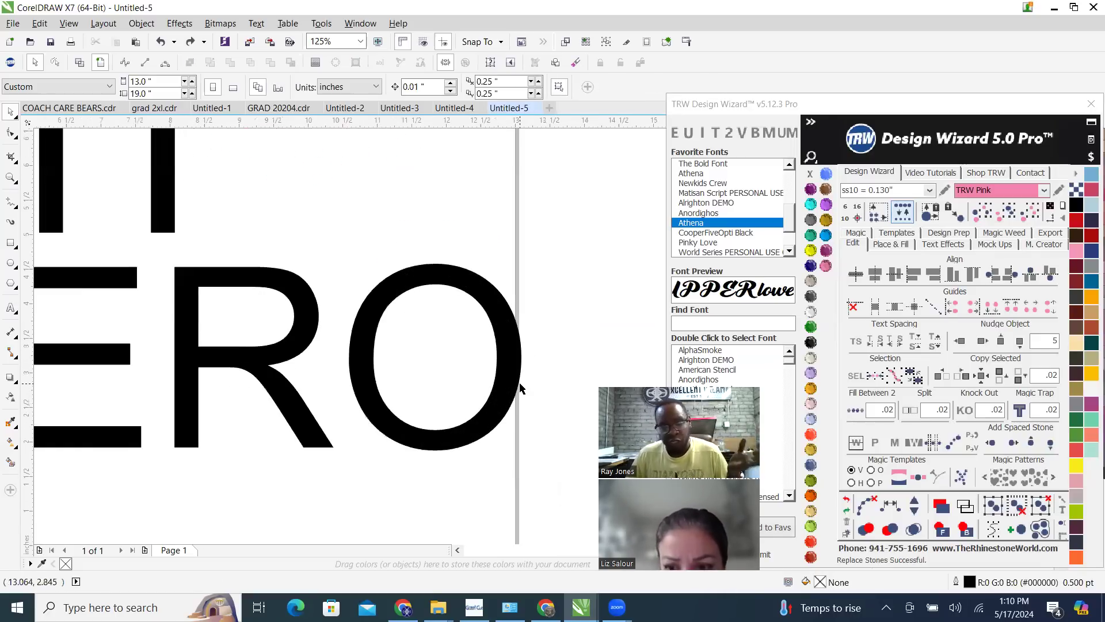
# Center the black ZERO text horizontally on the HIT text above it
pyautogui.scroll(-1, 520, 388)
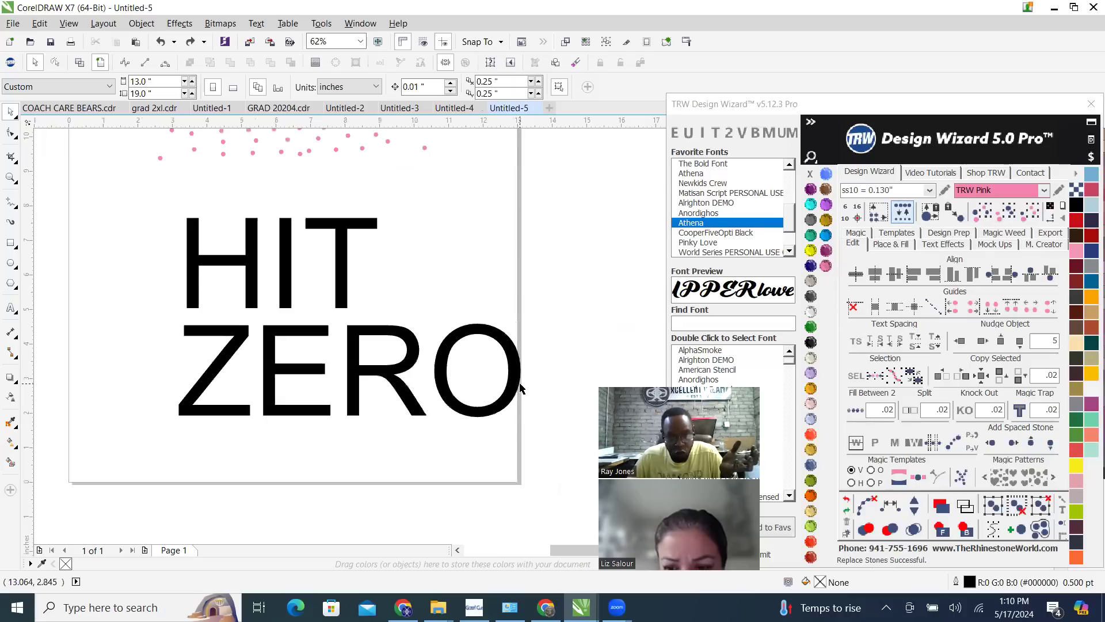
pyautogui.click(511, 348)
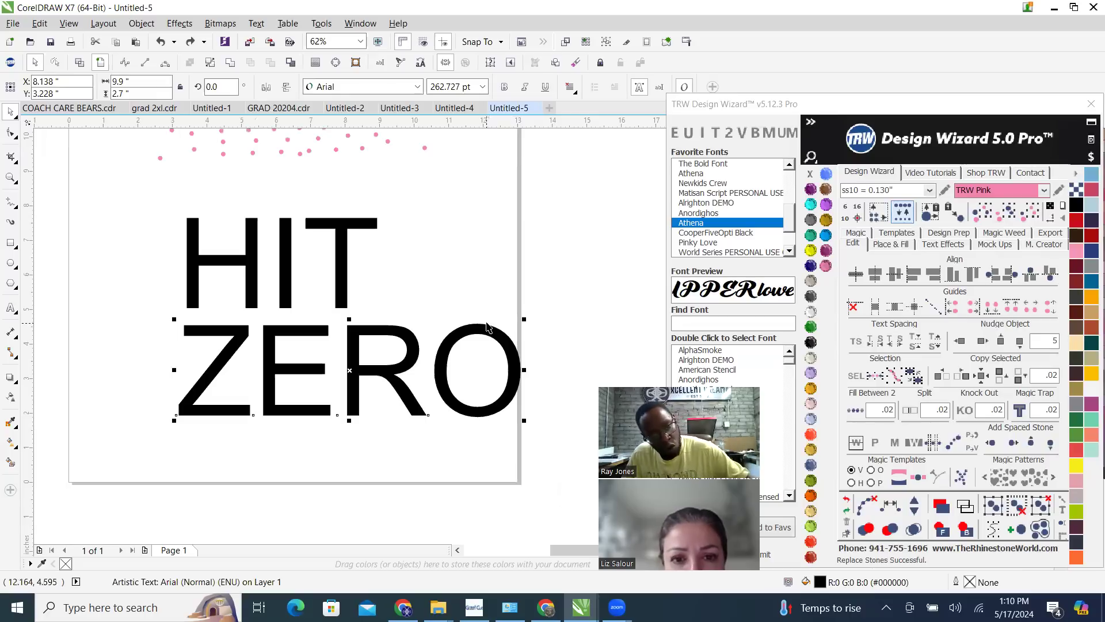
pyautogui.keyDown('shift'); pyautogui.click(339, 227); pyautogui.keyUp('shift')
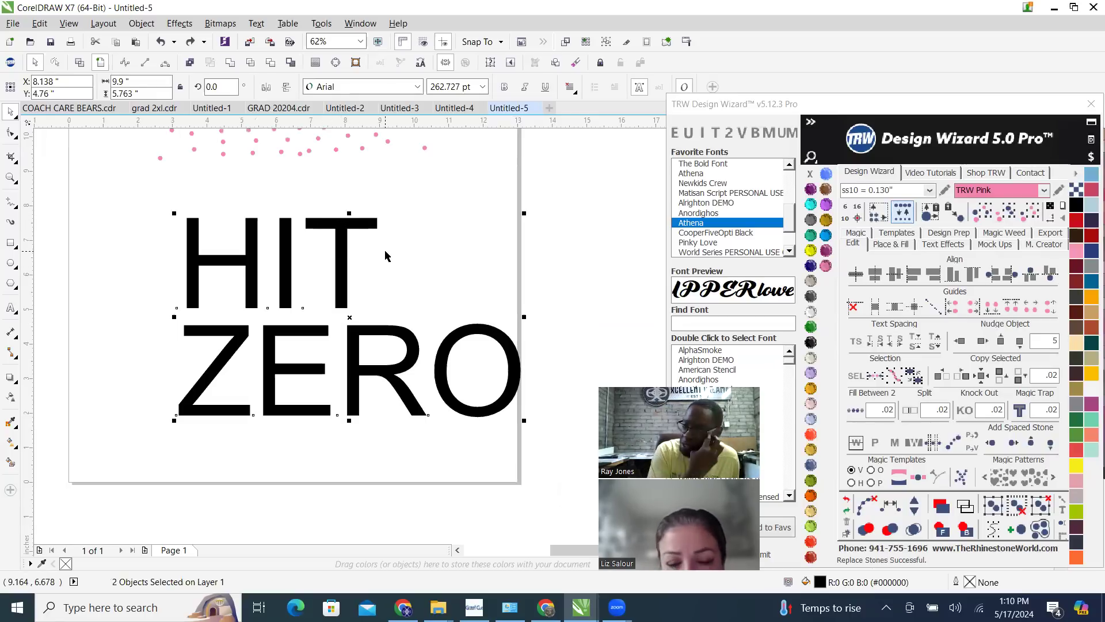
pyautogui.press('c')
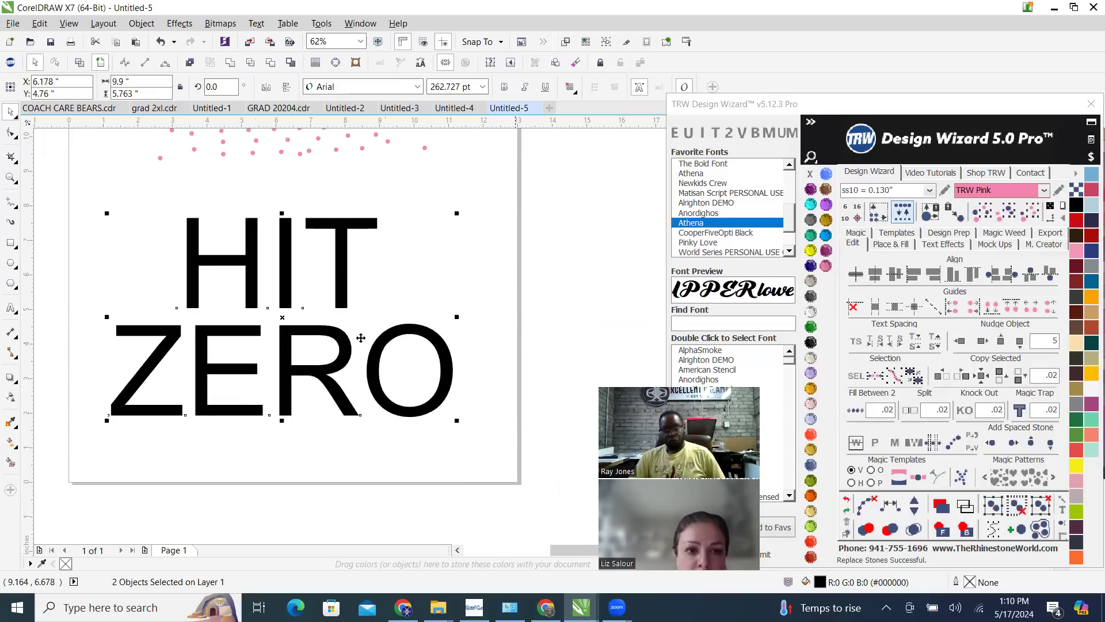
# Set the black HIT and ZERO text in The Bold Font
pyautogui.click(710, 164)
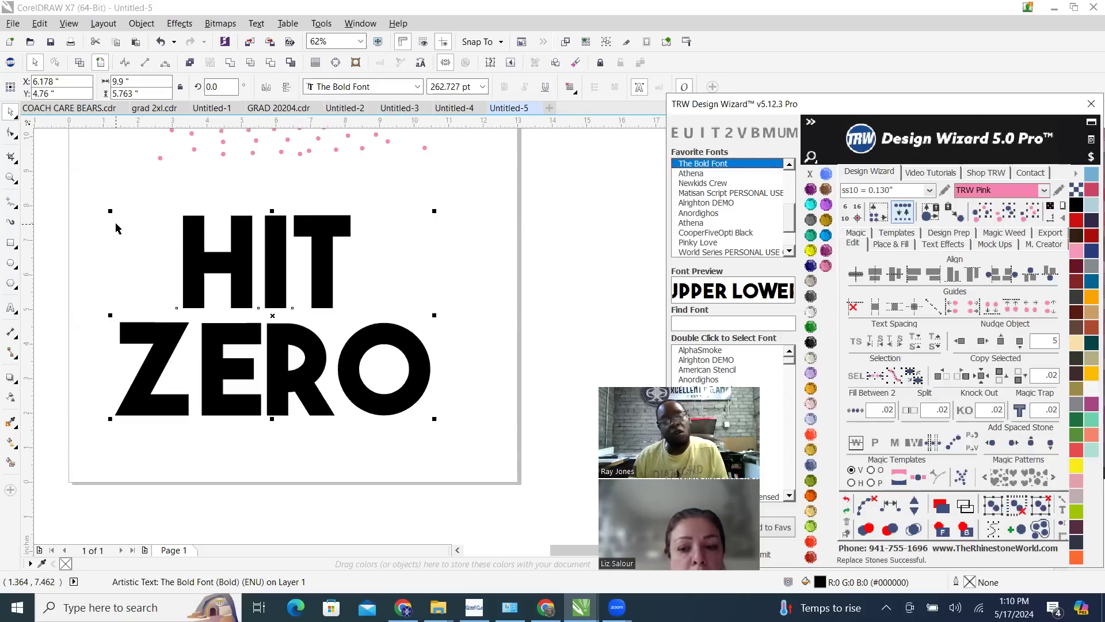
pyautogui.scroll(-1, 383, 330)
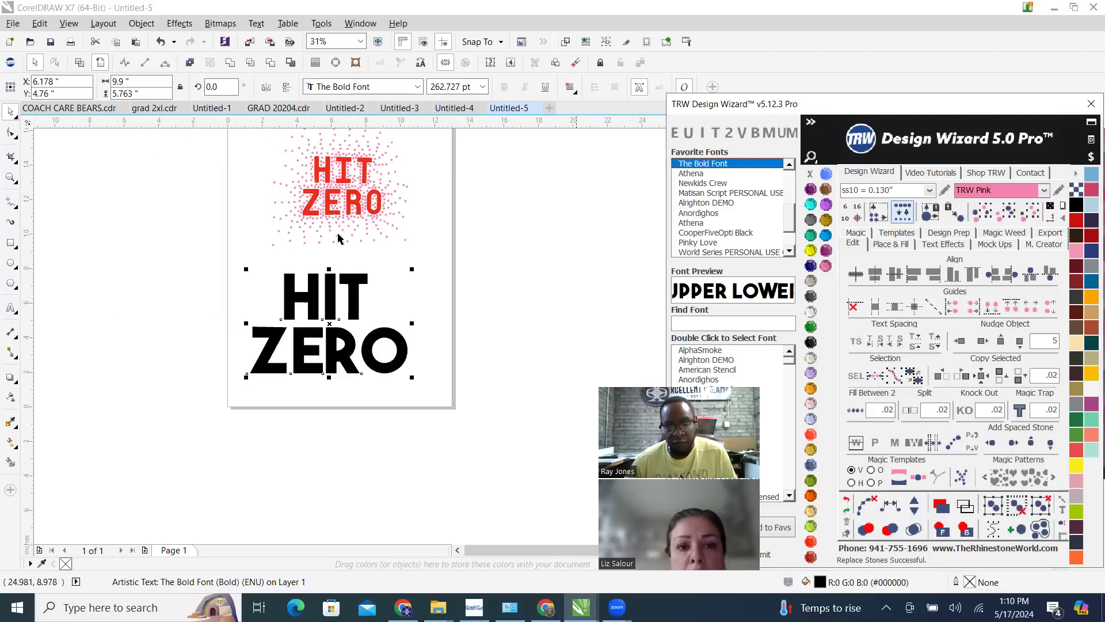
pyautogui.scroll(1, 258, 272)
pyautogui.scroll(-1, 373, 289)
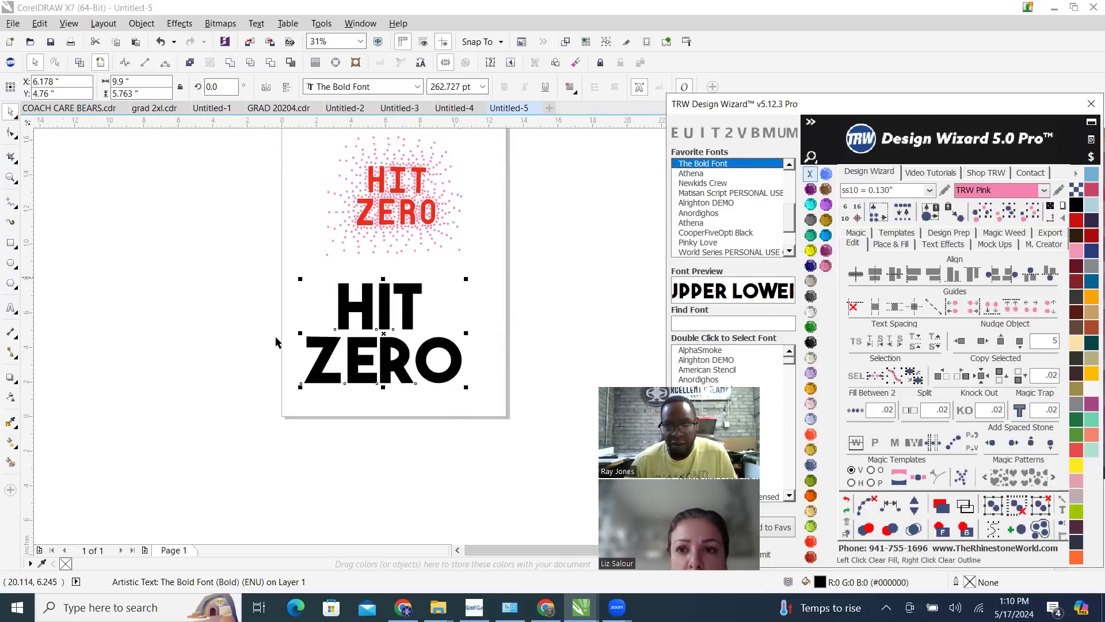
pyautogui.scroll(1, 343, 302)
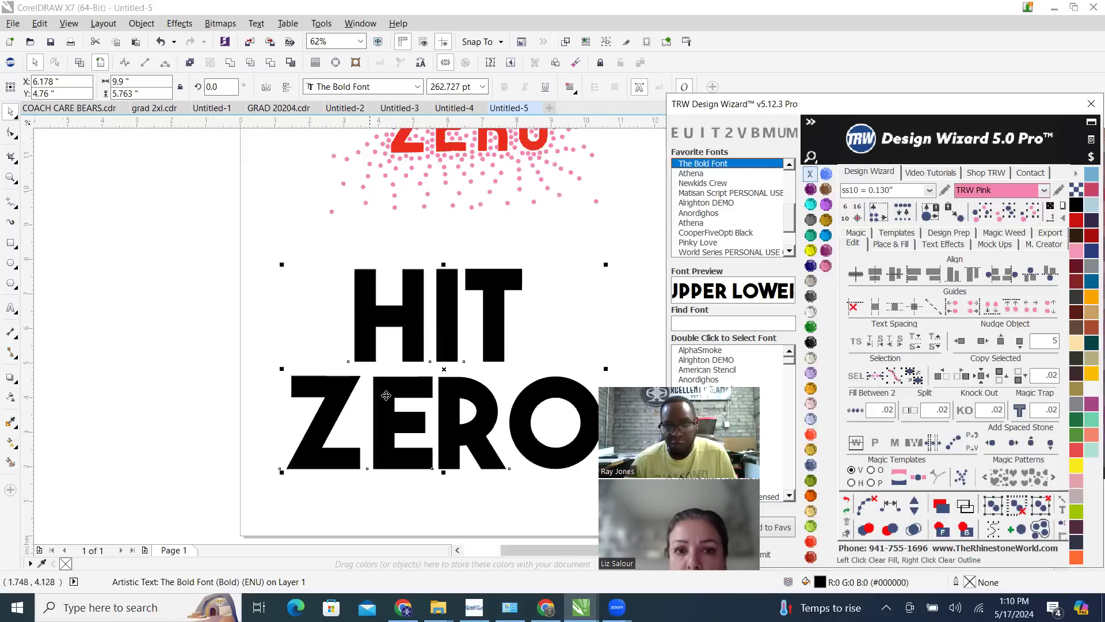
# Duplicate the Bold Font HIT ZERO lettering into the empty area left of the page
pyautogui.click(788, 166)
pyautogui.click(789, 166)
pyautogui.click(788, 167)
pyautogui.click(789, 166)
pyautogui.click(789, 166)
pyautogui.scroll(-2, 449, 347)
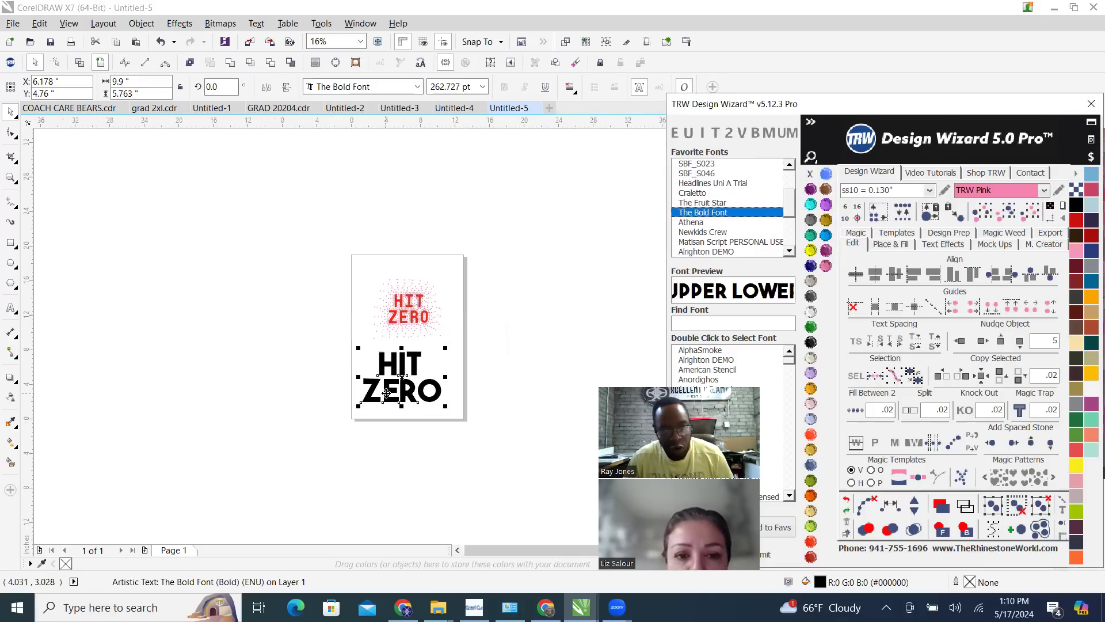
pyautogui.moveTo(401, 380); pyautogui.dragTo(284, 343)
pyautogui.scroll(1, 451, 397)
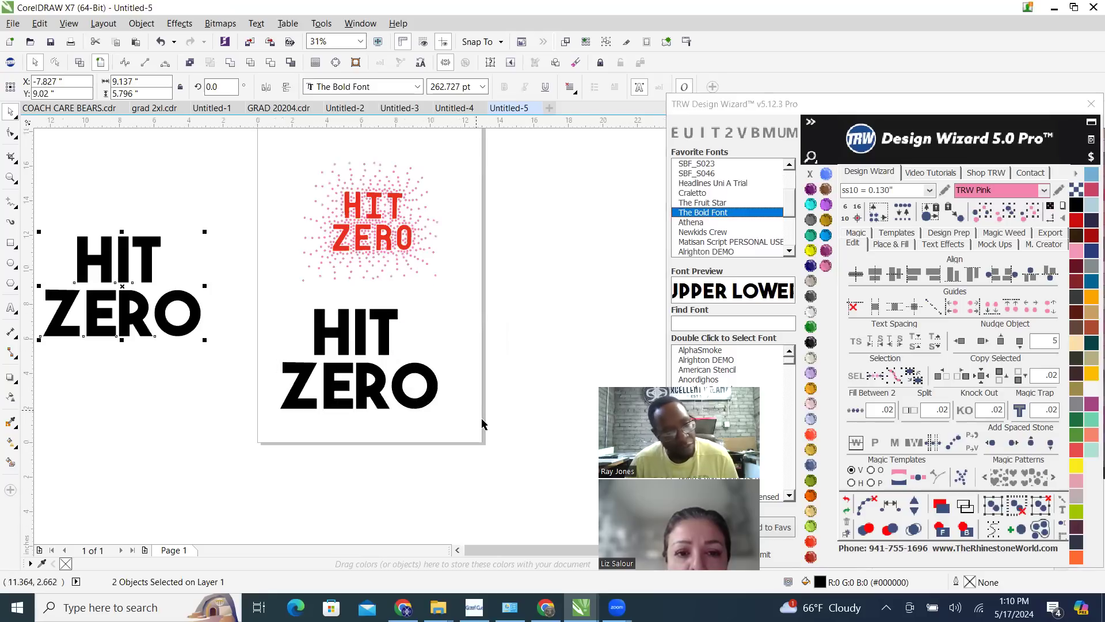
# Try Athena, Newkids Crew, Matisan Script, Alrighton DEMO, Lintsec, Superstar M54 and Varsity Team on the black HIT ZERO lettering on the page
pyautogui.moveTo(503, 441); pyautogui.dragTo(233, 282)
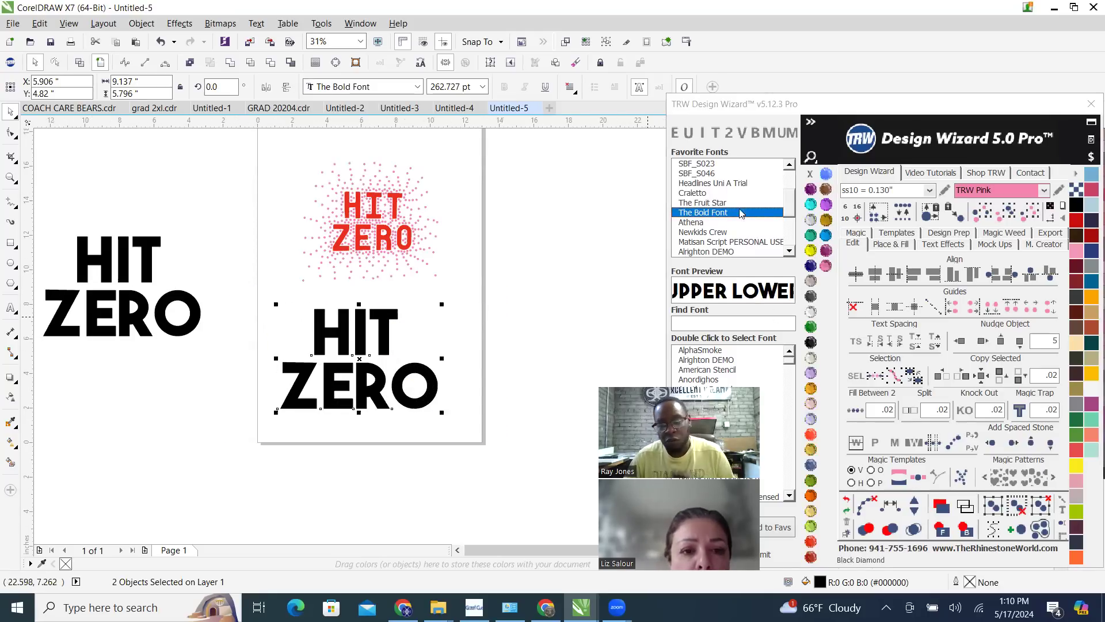
pyautogui.click(713, 223)
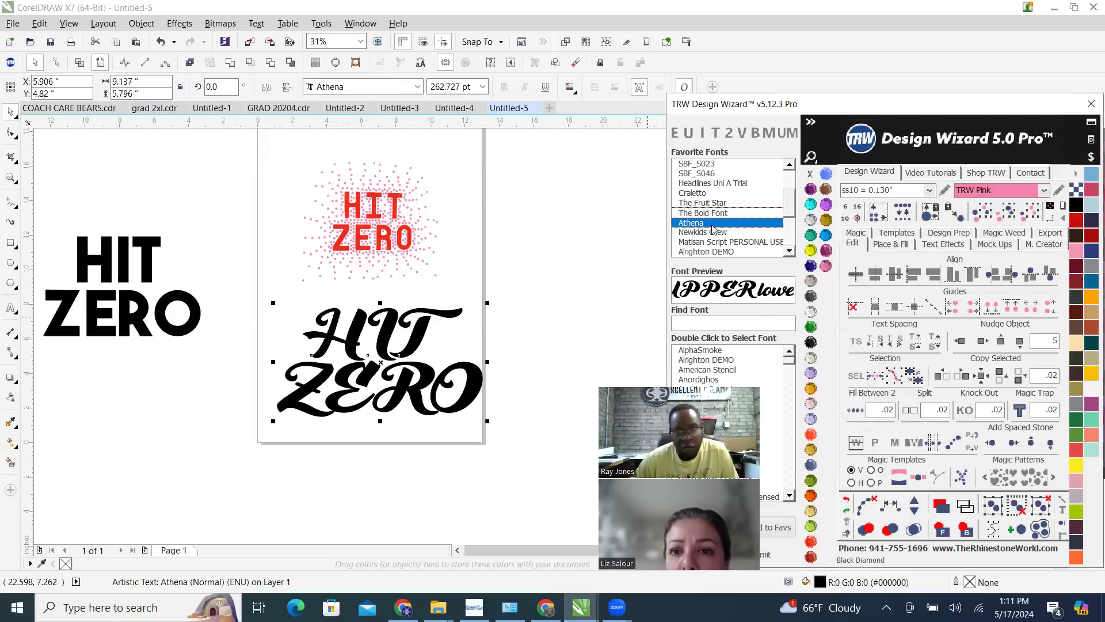
pyautogui.click(725, 233)
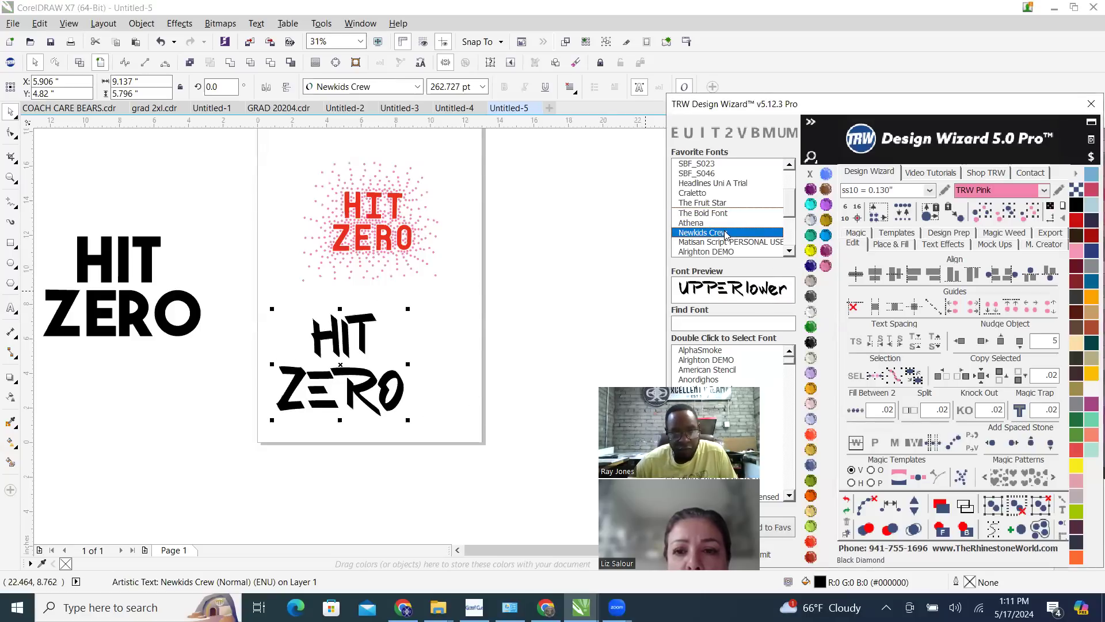
pyautogui.click(740, 243)
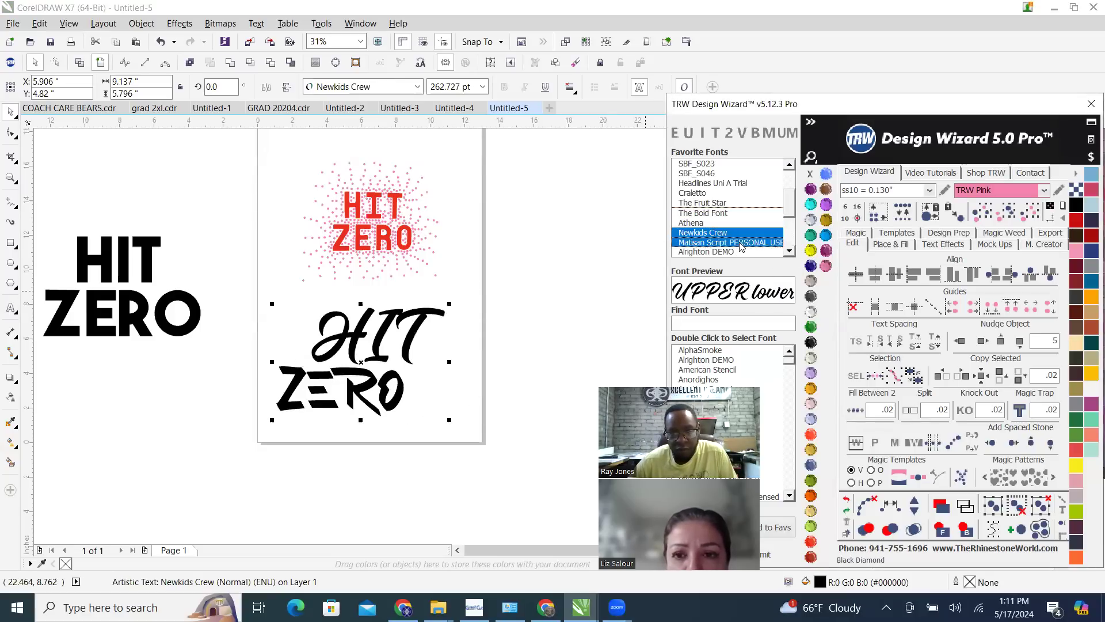
pyautogui.click(708, 253)
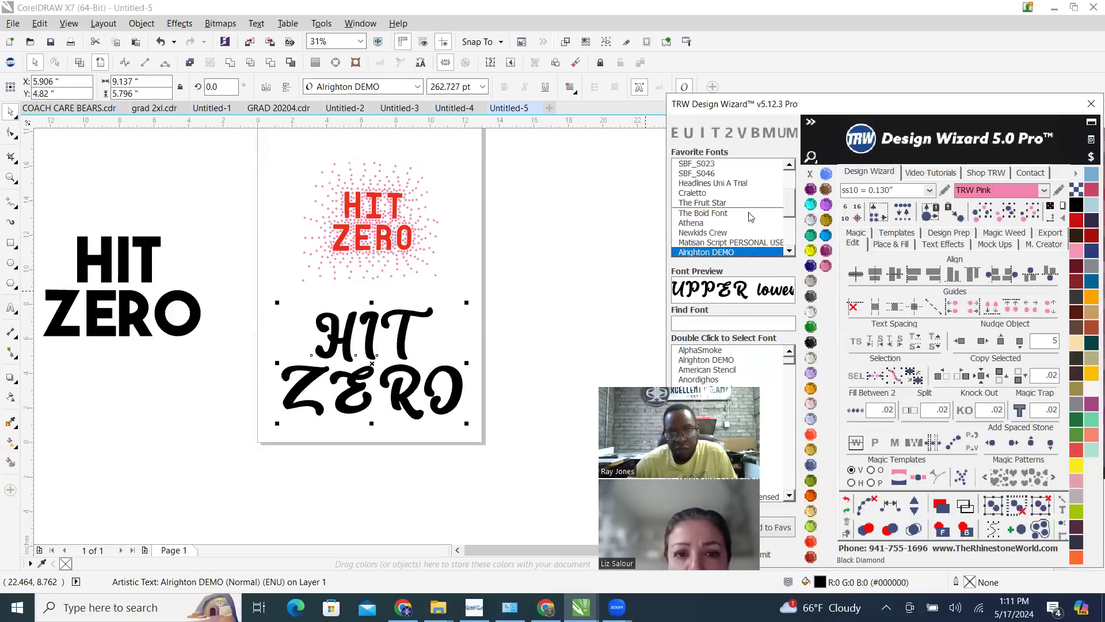
pyautogui.scroll(2, 782, 179)
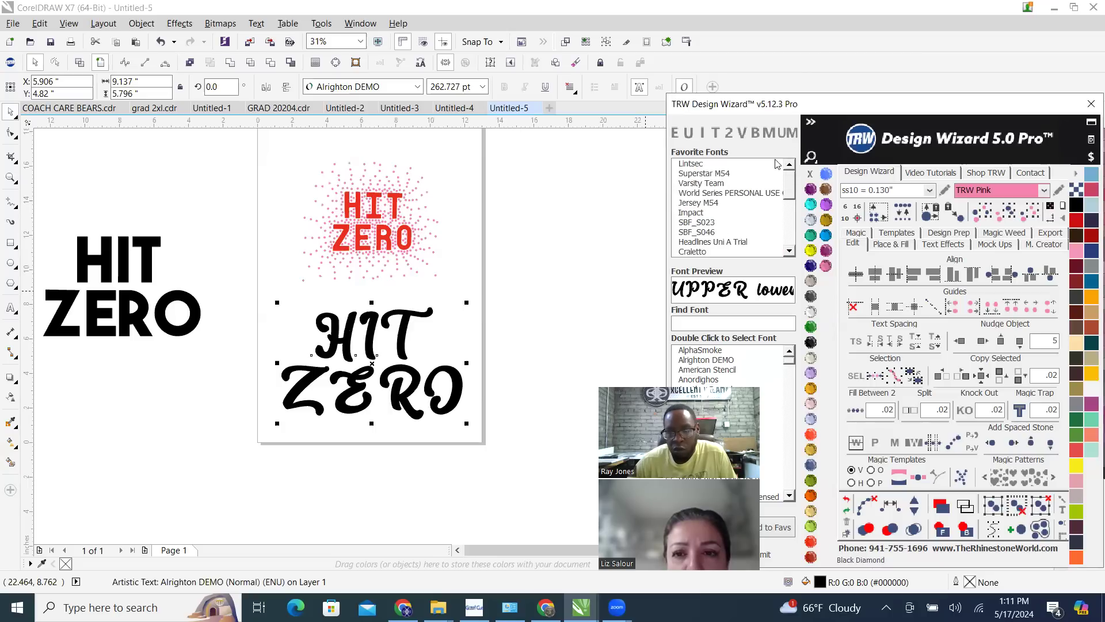
pyautogui.click(697, 165)
pyautogui.click(723, 175)
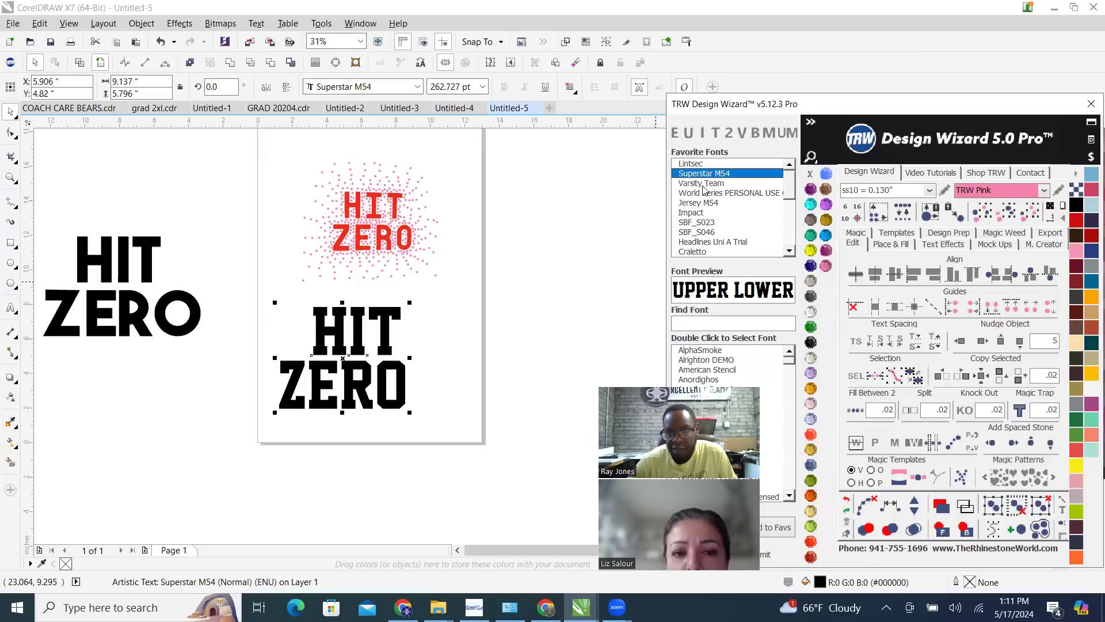
pyautogui.click(703, 183)
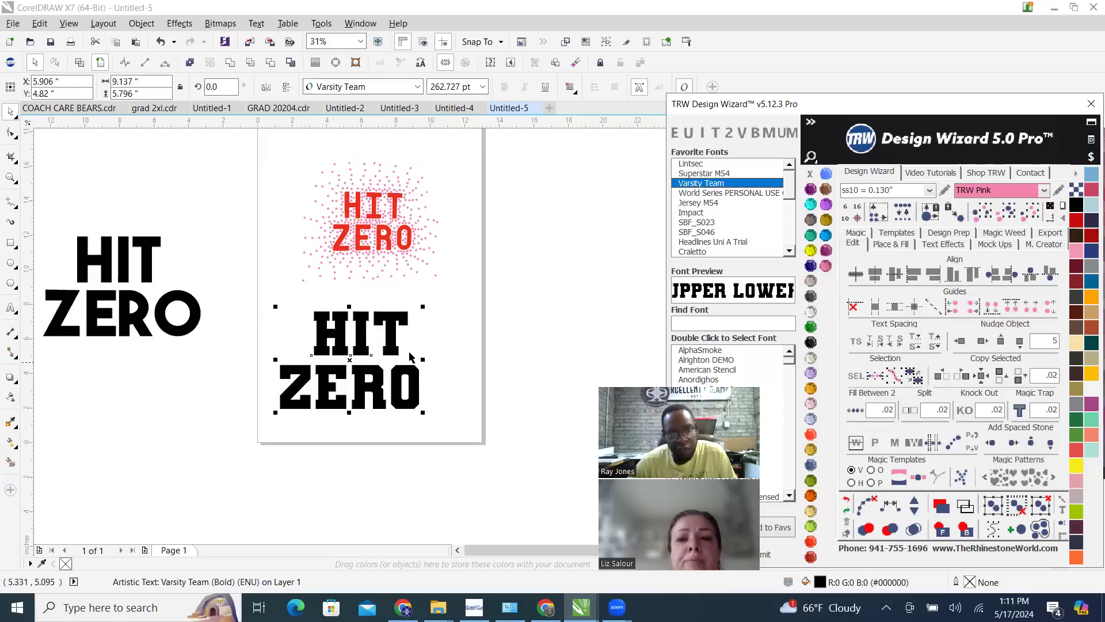
# Set the black lettering on the page in Impact, center ZERO under HIT and deselect both
pyautogui.click(691, 216)
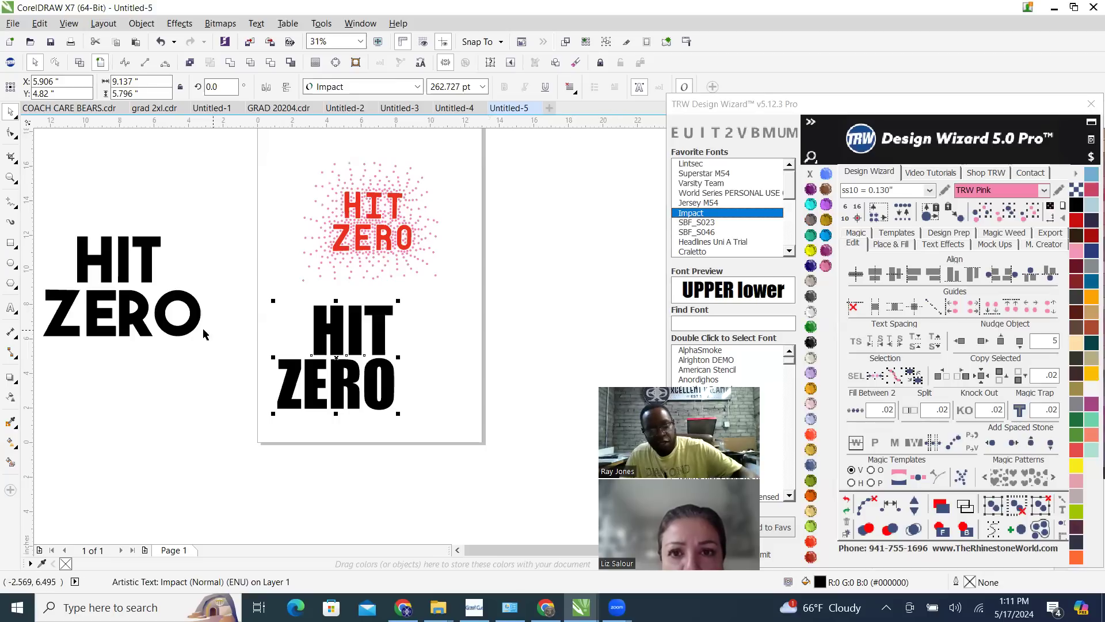
pyautogui.press('c')
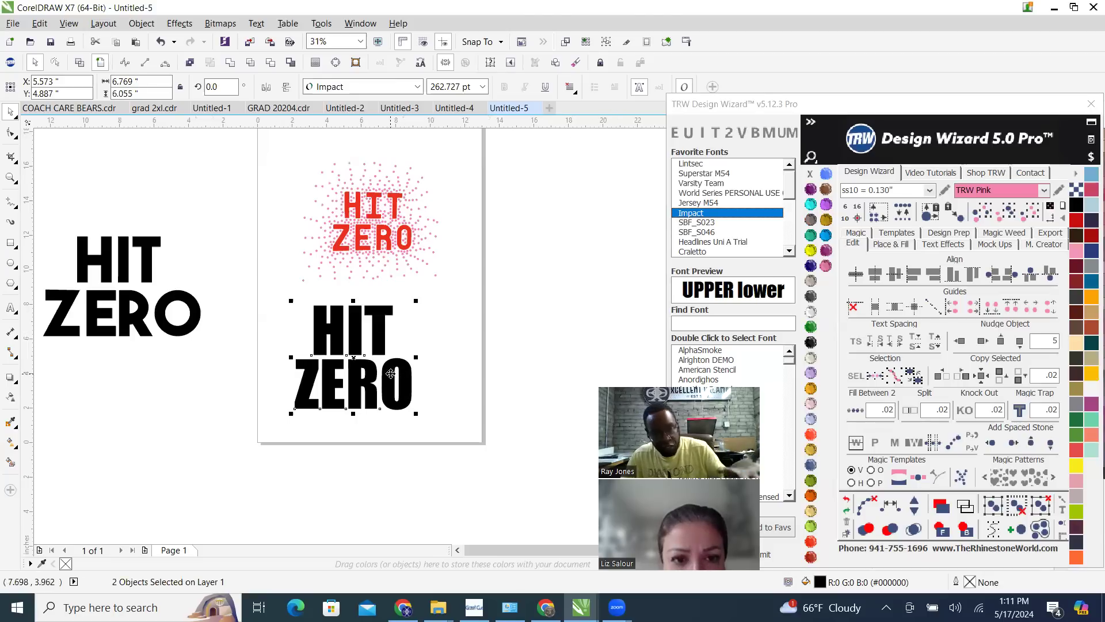
pyautogui.click(271, 340)
pyautogui.scroll(1, 289, 348)
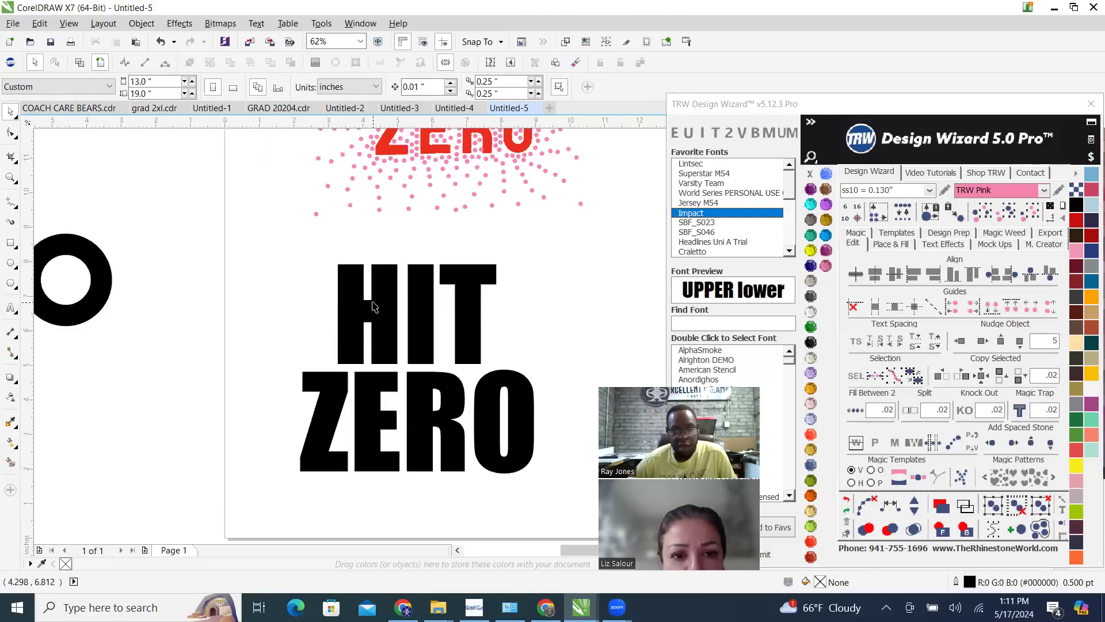
pyautogui.click(328, 334)
pyautogui.scroll(-1, 368, 319)
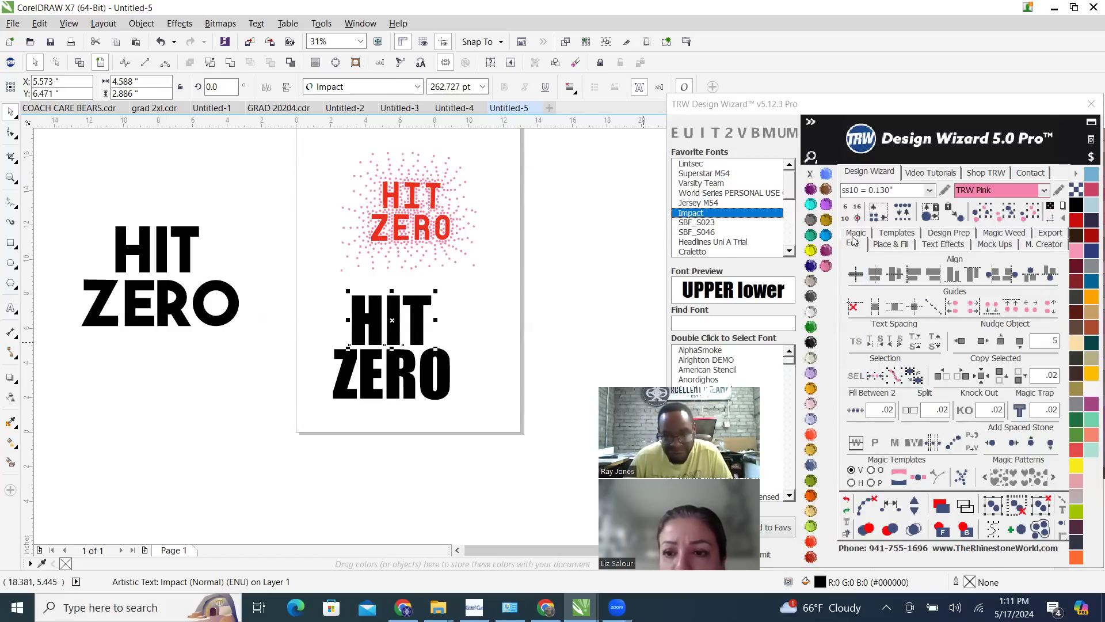
pyautogui.click(856, 344)
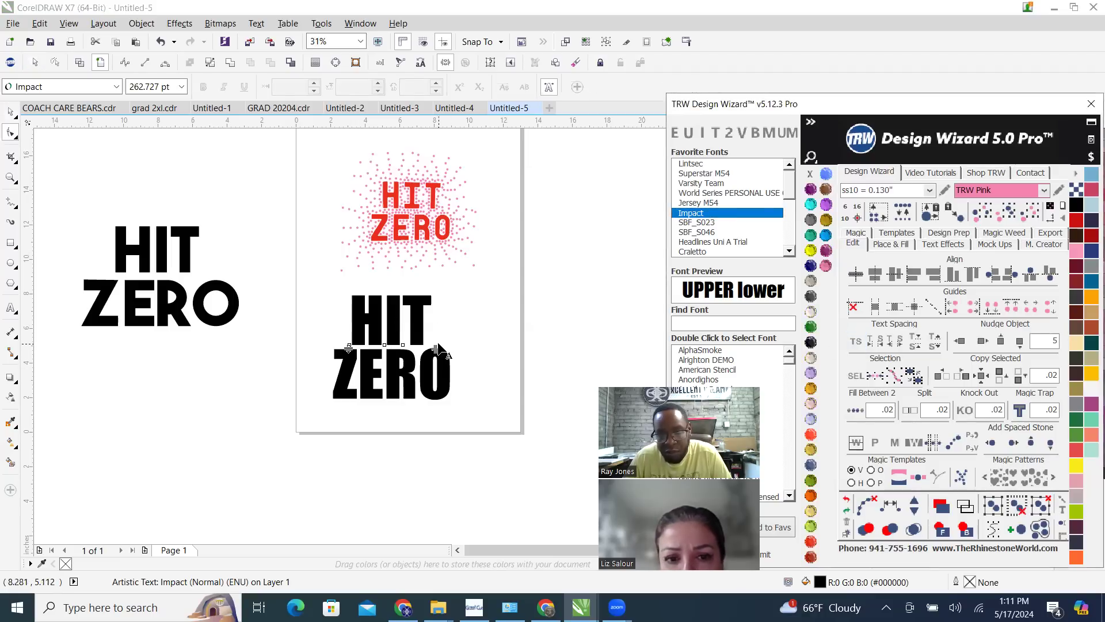
pyautogui.click(10, 112)
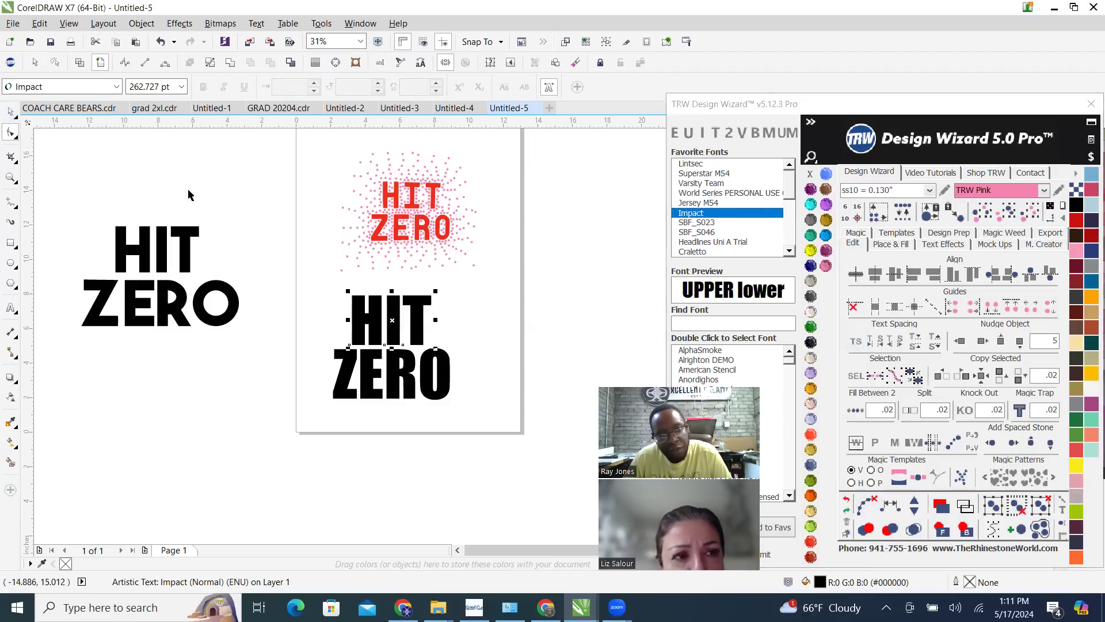
pyautogui.click(271, 349)
# Place a vertical guideline along the left edge of the Impact ZERO text, at about 2.25 in
pyautogui.moveTo(283, 369); pyautogui.dragTo(330, 348)
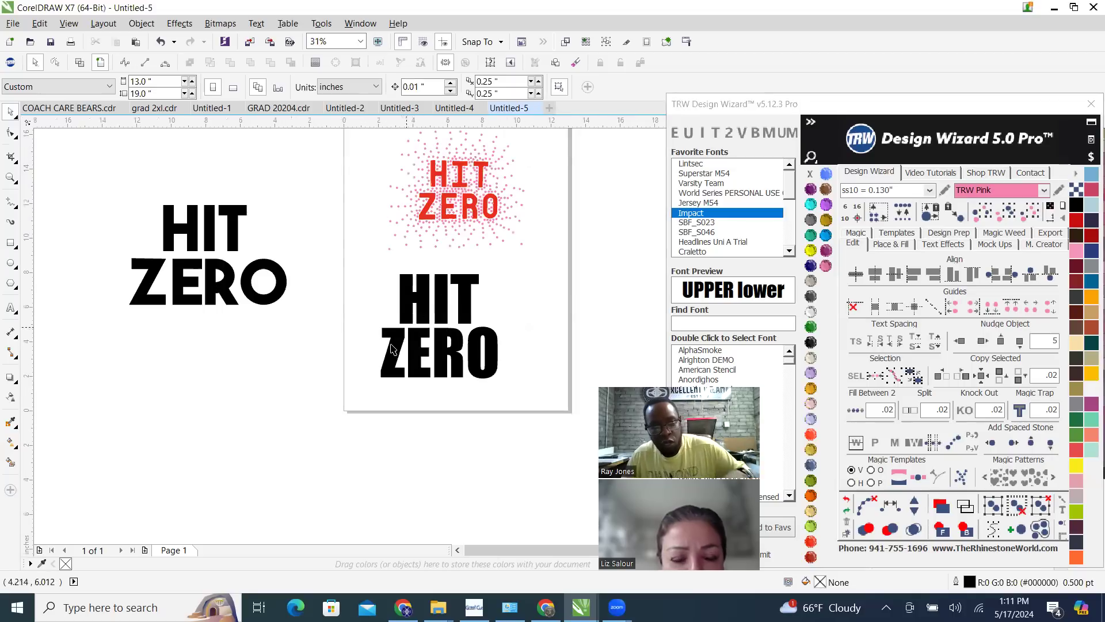
pyautogui.scroll(2, 390, 349)
pyautogui.moveTo(30, 391); pyautogui.dragTo(373, 326)
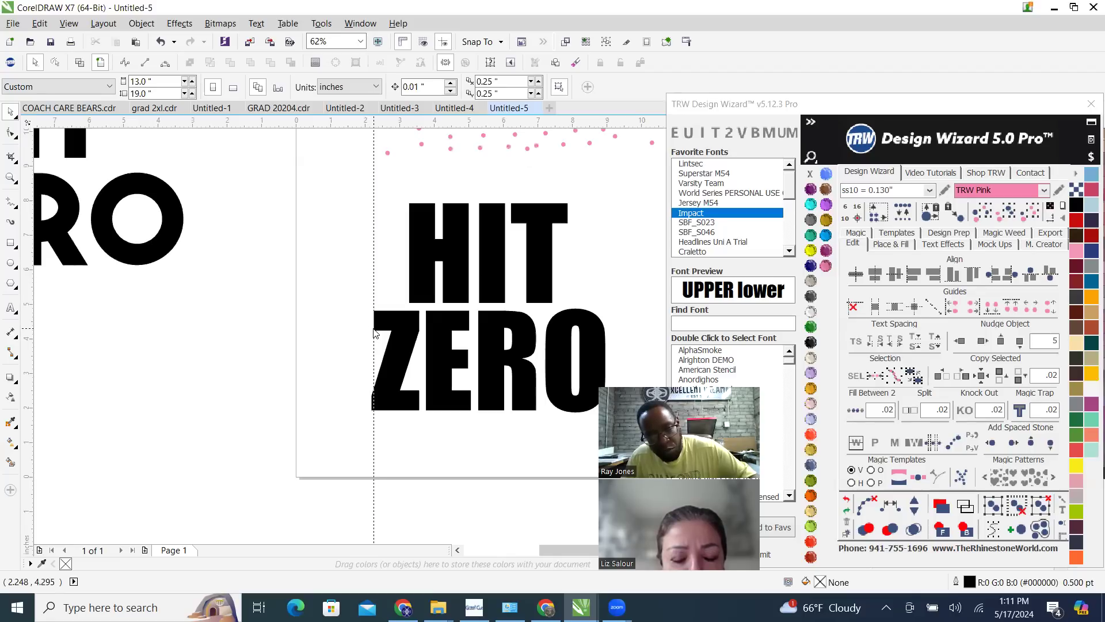
pyautogui.moveTo(374, 331); pyautogui.dragTo(373, 328)
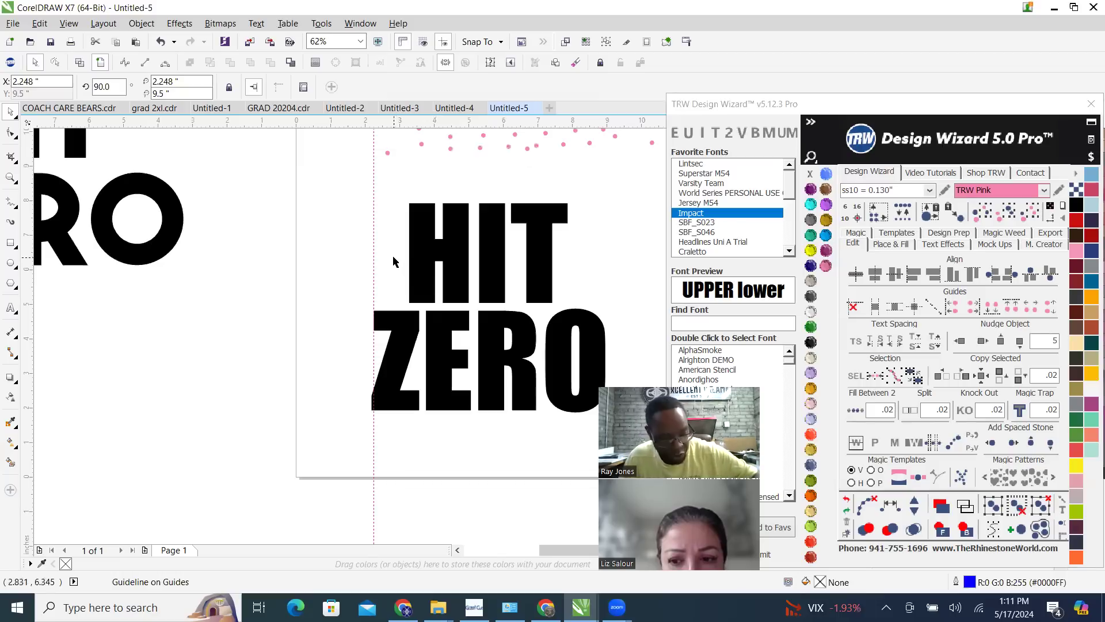
# Move the Impact HIT text horizontally so its left edge meets the vertical guideline
pyautogui.moveTo(427, 268); pyautogui.dragTo(392, 269)
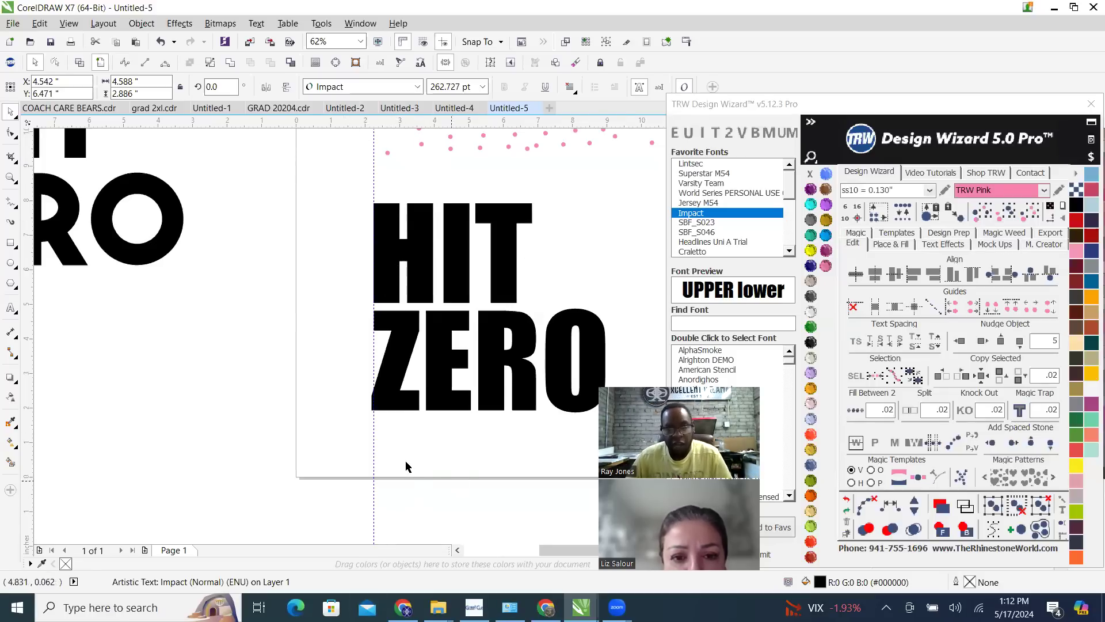
pyautogui.scroll(-1, 403, 451)
pyautogui.scroll(1, 453, 390)
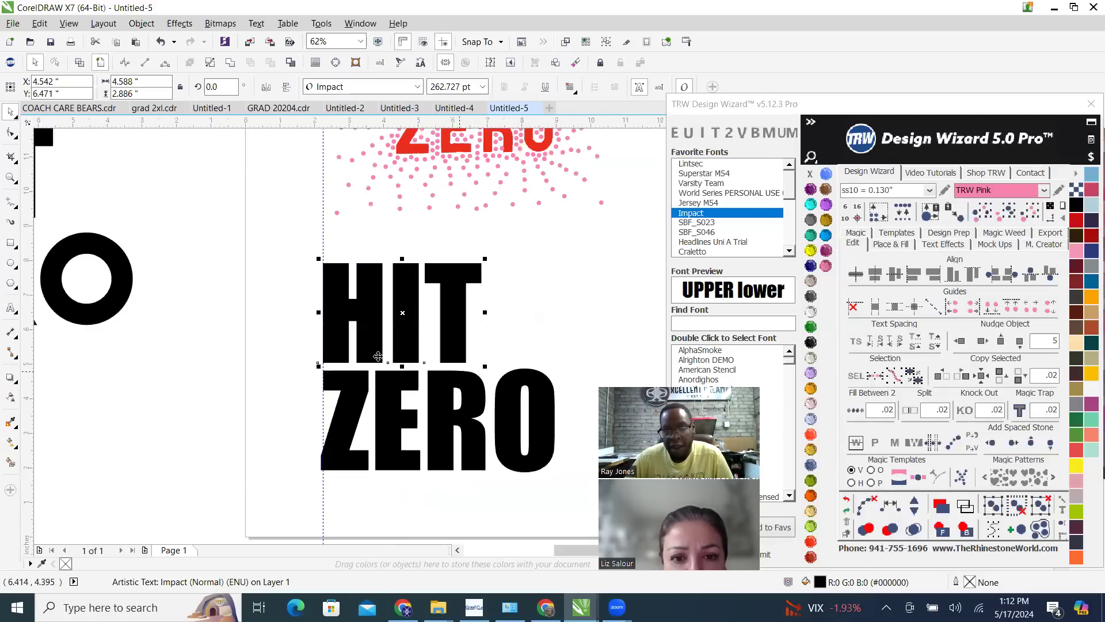
# Enable text spacing for the Impact HIT text and widen its letter spacing to roughly match the width of ZERO
pyautogui.click(856, 344)
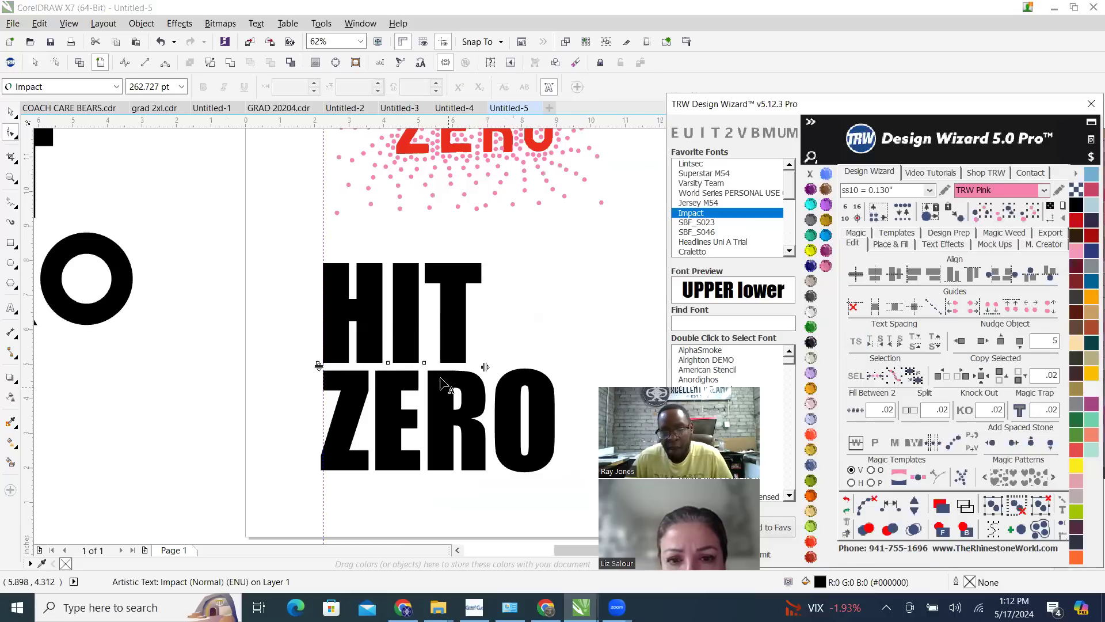
pyautogui.scroll(1, 443, 384)
pyautogui.scroll(1, 473, 388)
pyautogui.scroll(-1, 407, 389)
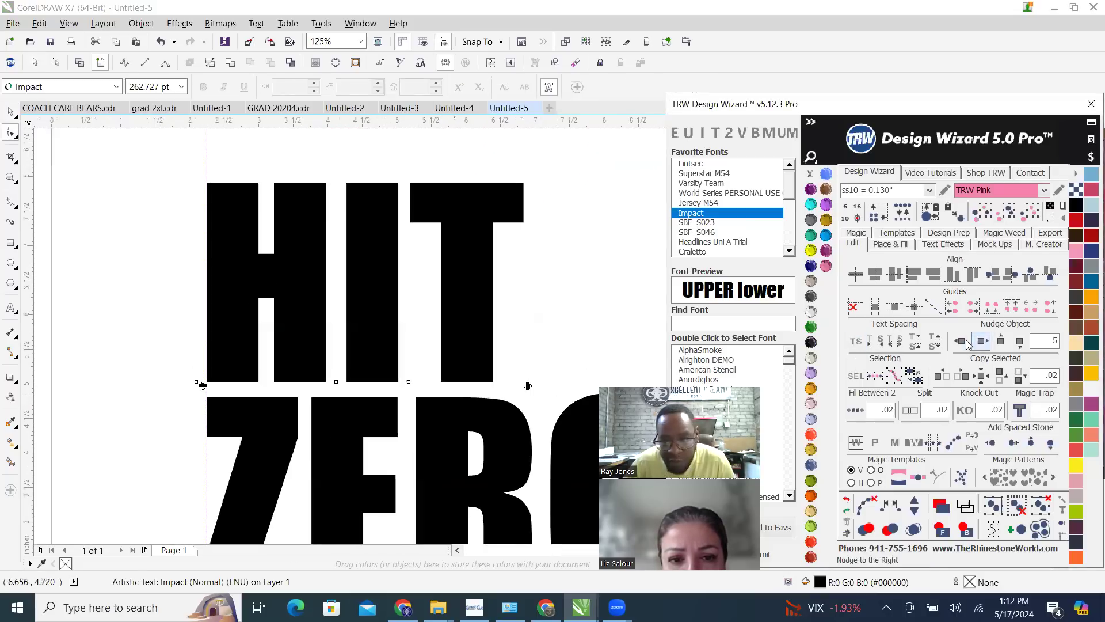
pyautogui.click(856, 344)
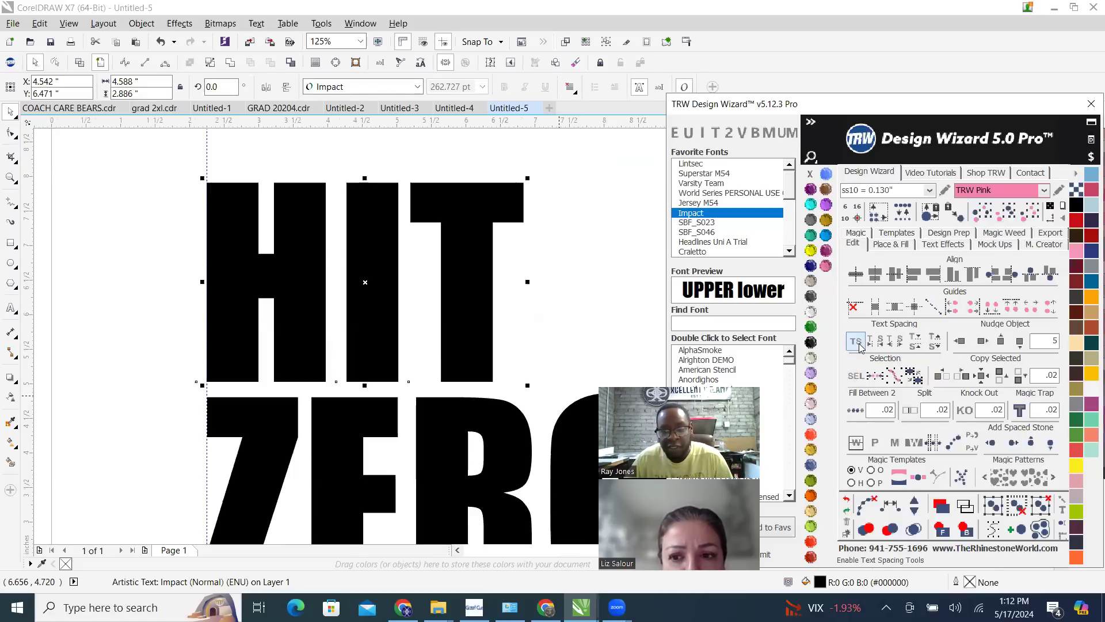
pyautogui.click(856, 344)
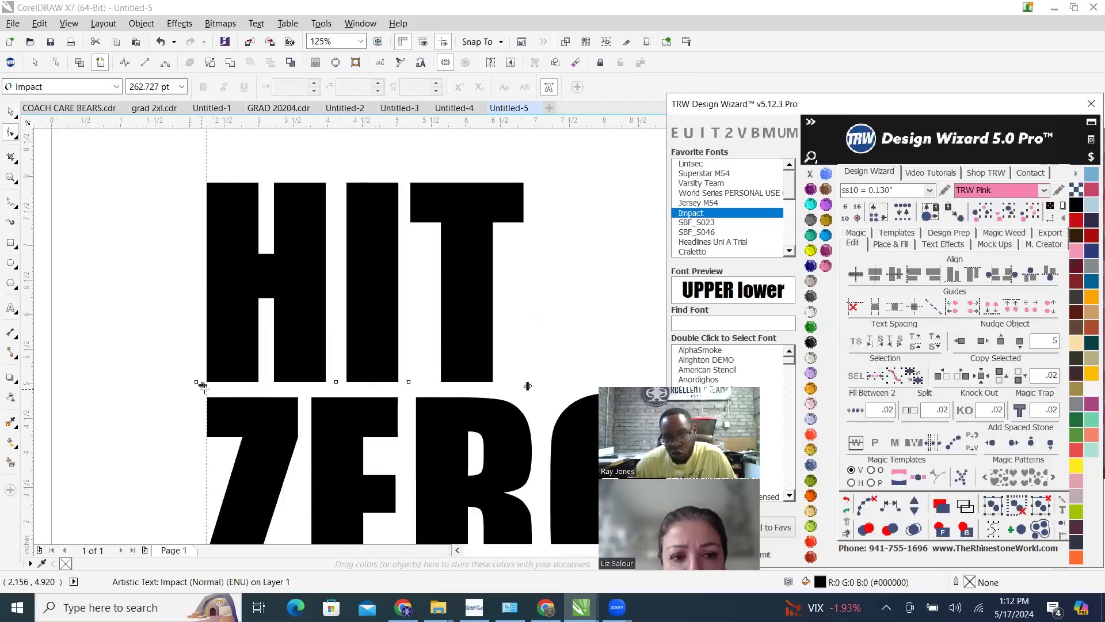
pyautogui.moveTo(204, 385); pyautogui.dragTo(208, 411)
pyautogui.moveTo(211, 451); pyautogui.dragTo(212, 441)
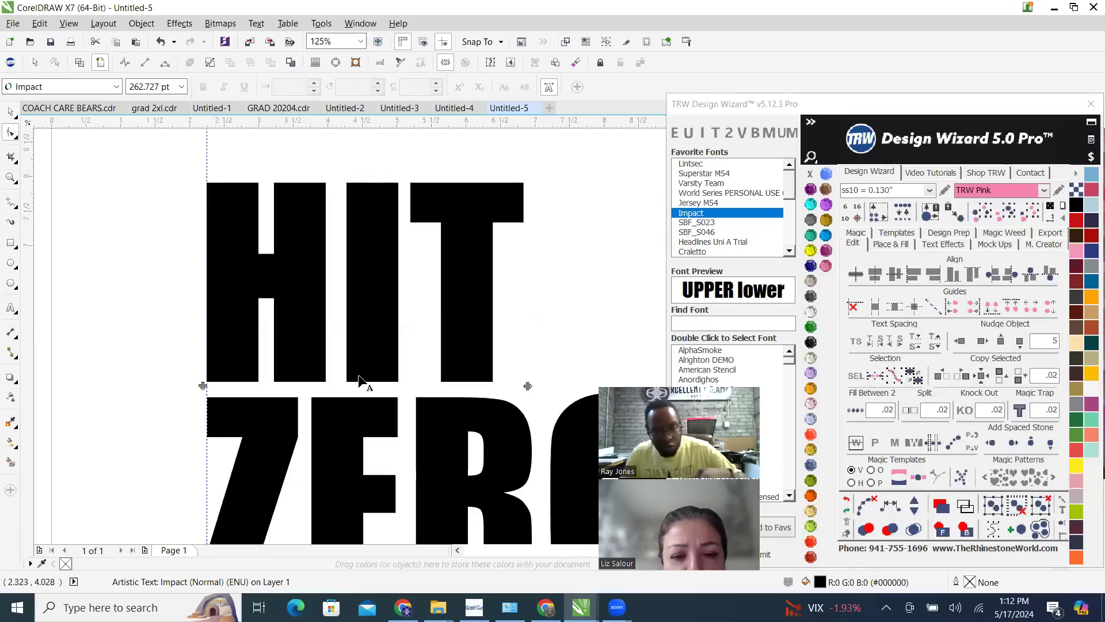
pyautogui.moveTo(528, 385); pyautogui.dragTo(662, 385)
pyautogui.scroll(-1, 418, 362)
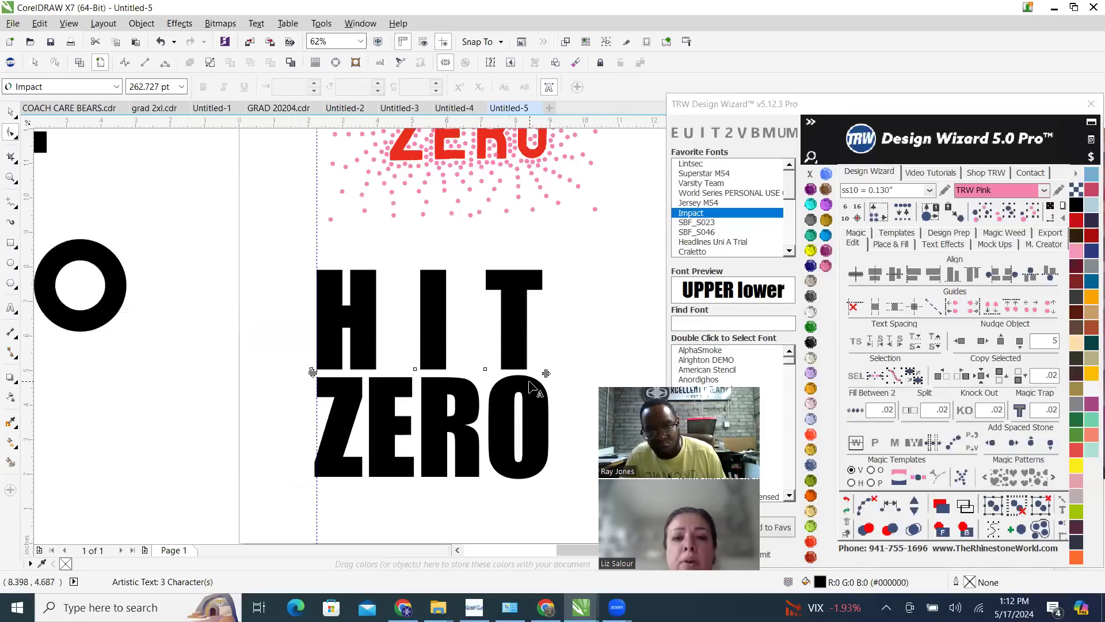
# Undo the wide letter spacing on the Impact HIT text and tighten its character spacing slightly
pyautogui.hotkey('ctrl', 'z')
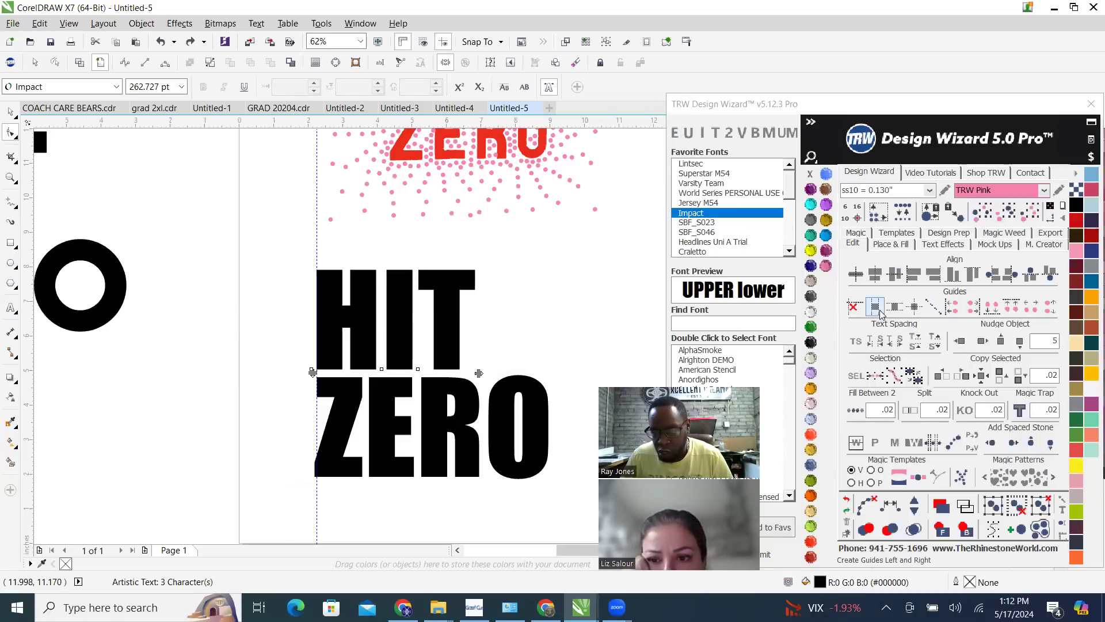
pyautogui.click(876, 344)
pyautogui.click(876, 344)
pyautogui.click(876, 343)
pyautogui.click(876, 344)
pyautogui.click(876, 343)
pyautogui.click(875, 344)
pyautogui.click(876, 343)
pyautogui.click(876, 344)
pyautogui.click(876, 343)
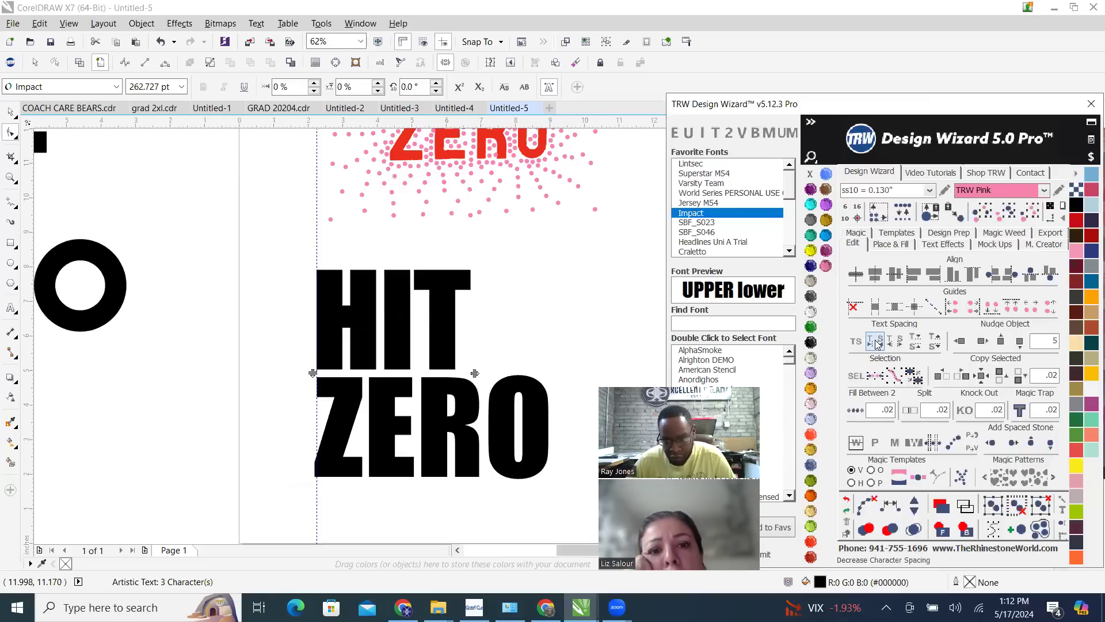
# Increase the character spacing of the Impact HIT text to leave modest, even gaps between its letters
pyautogui.click(900, 345)
pyautogui.click(901, 345)
pyautogui.click(901, 345)
pyautogui.click(901, 345)
pyautogui.click(901, 346)
pyautogui.click(901, 345)
pyautogui.click(900, 345)
pyautogui.click(901, 345)
pyautogui.click(900, 345)
pyautogui.click(900, 345)
pyautogui.click(900, 346)
pyautogui.click(901, 345)
pyautogui.click(900, 345)
pyautogui.click(901, 345)
pyautogui.click(901, 346)
pyautogui.click(901, 345)
pyautogui.click(900, 345)
pyautogui.click(901, 345)
pyautogui.click(900, 345)
pyautogui.click(901, 345)
pyautogui.click(901, 346)
pyautogui.click(901, 346)
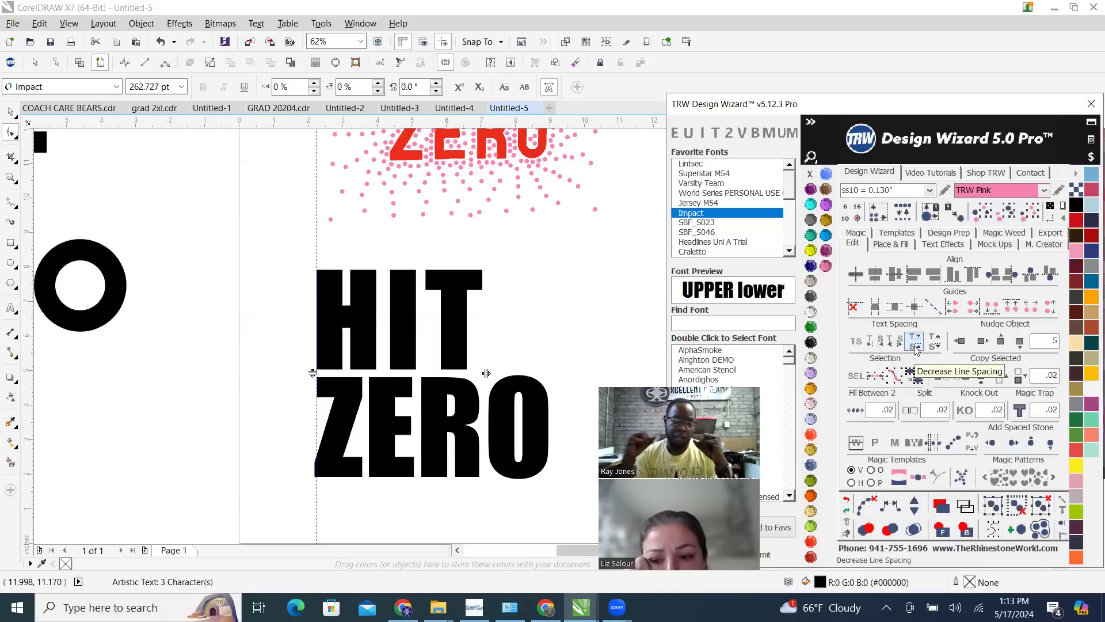
# Place a copy of the spaced Impact HIT text straight below the page
pyautogui.click(10, 112)
pyautogui.scroll(-1, 327, 230)
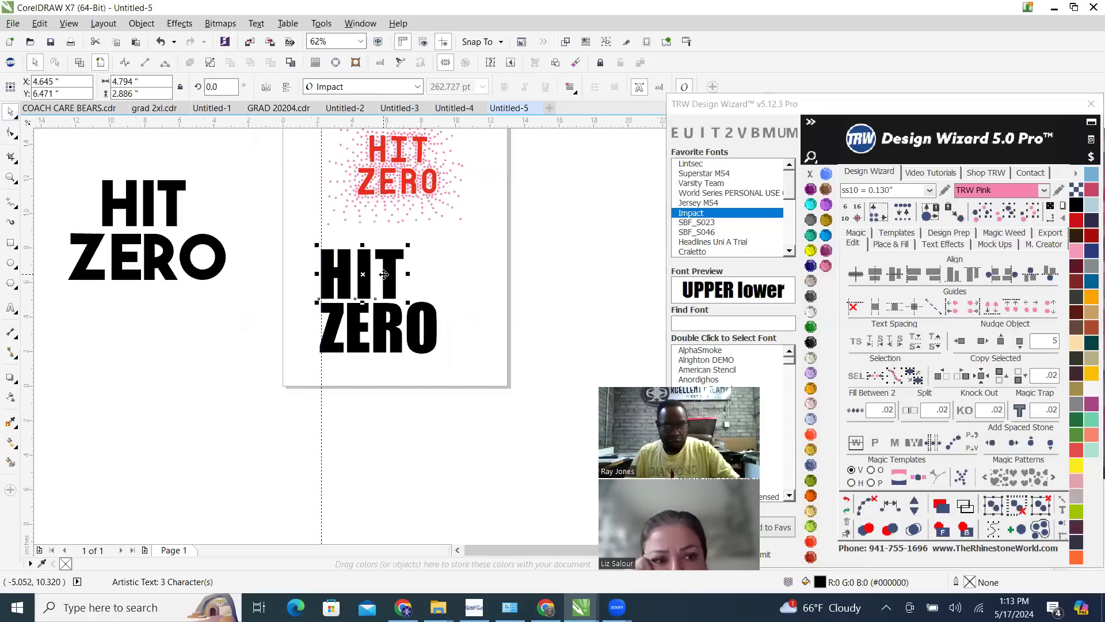
pyautogui.moveTo(388, 271); pyautogui.dragTo(385, 432)
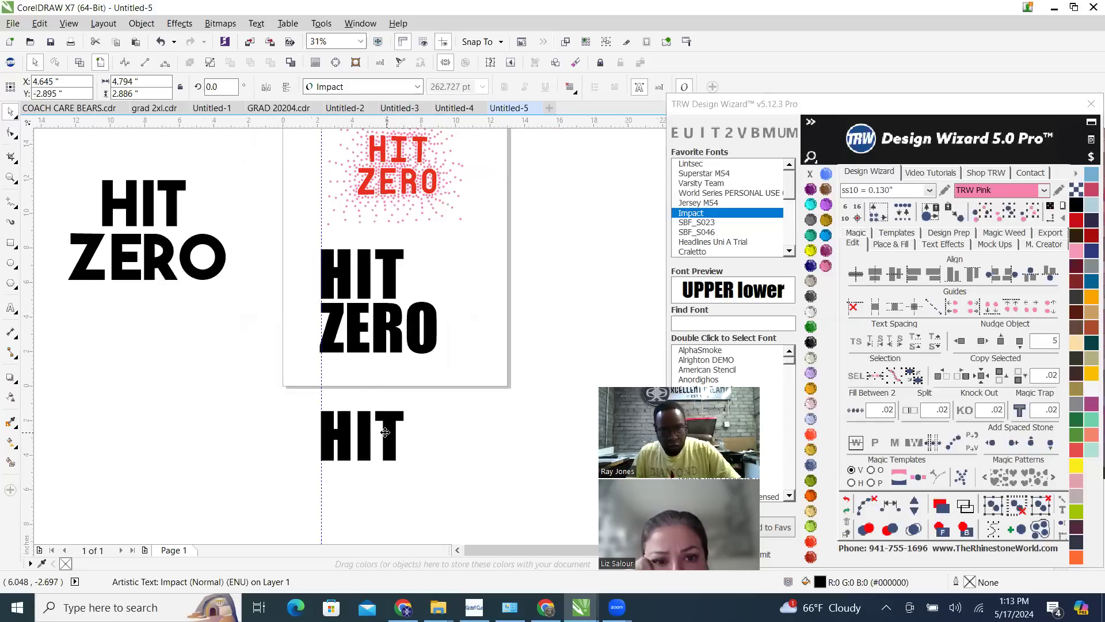
pyautogui.scroll(3, 385, 446)
pyautogui.scroll(-3, 394, 298)
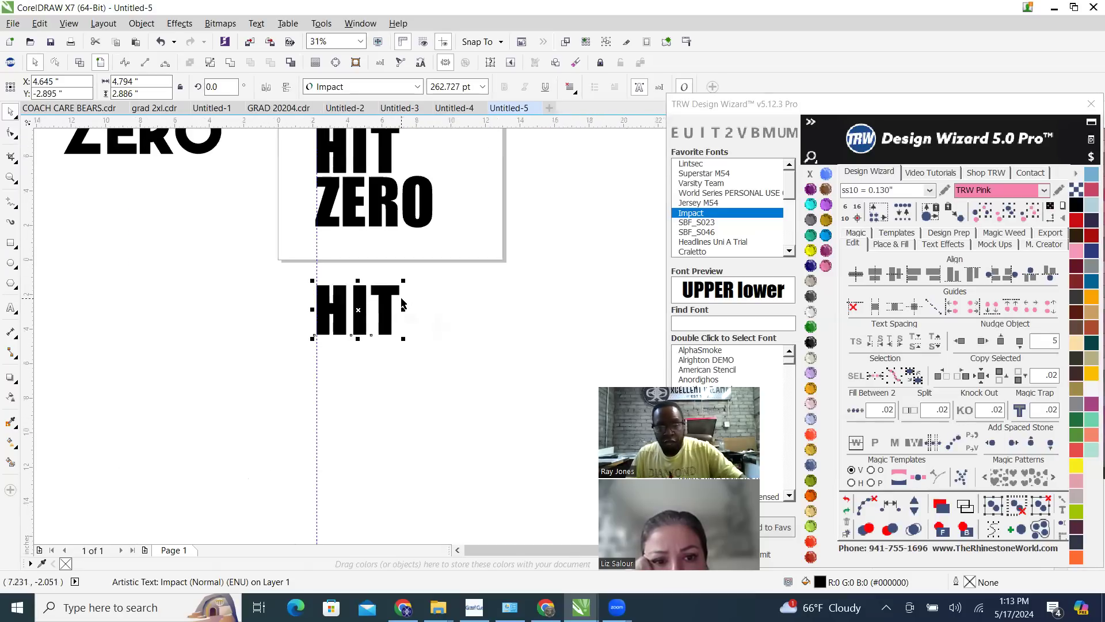
# Add ZERO as a second line in the HIT text below the page
pyautogui.press('F8')
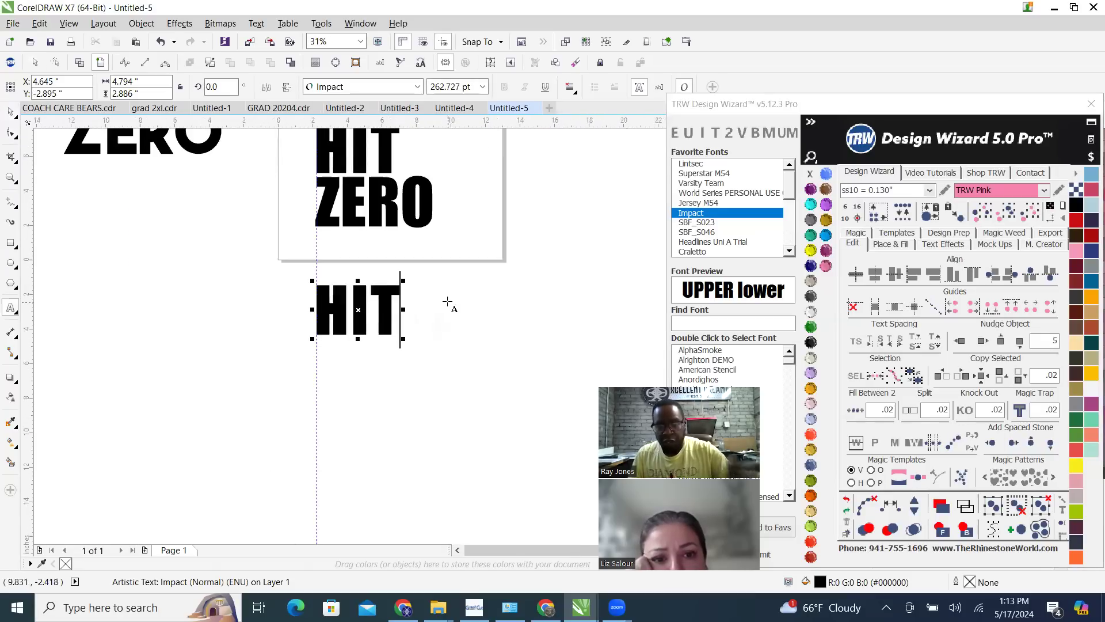
pyautogui.press('Return')
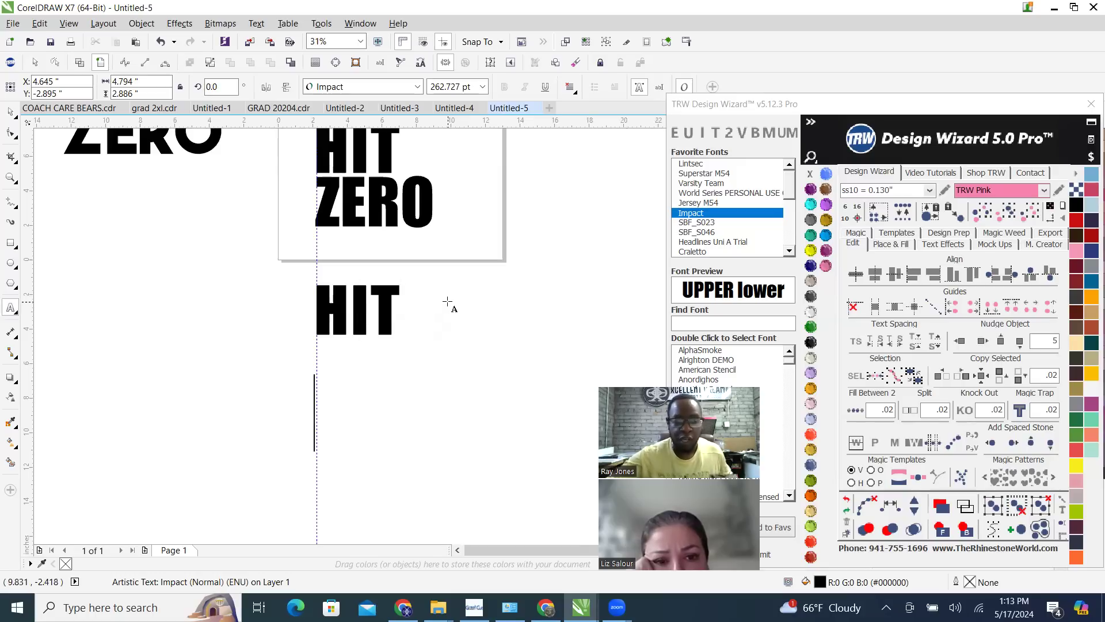
pyautogui.write('ZERO')
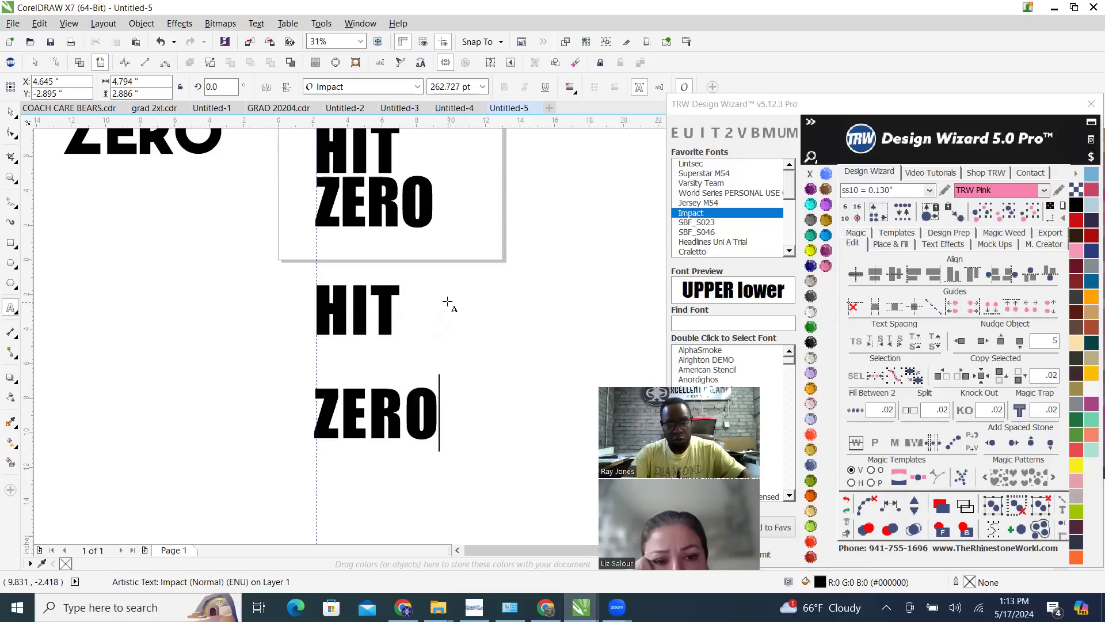
pyautogui.click(12, 112)
pyautogui.scroll(-2, 308, 326)
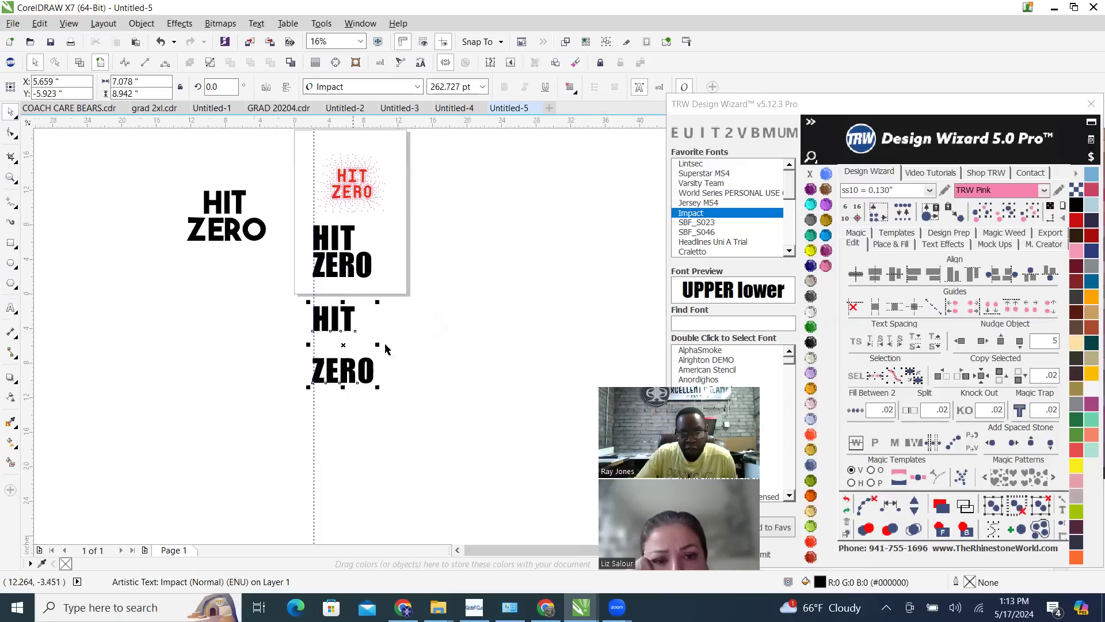
# Move the two-line HIT ZERO text slightly sideways so its left edge meets the vertical guideline
pyautogui.scroll(2, 331, 314)
pyautogui.click(429, 337)
pyautogui.moveTo(369, 323); pyautogui.dragTo(319, 327)
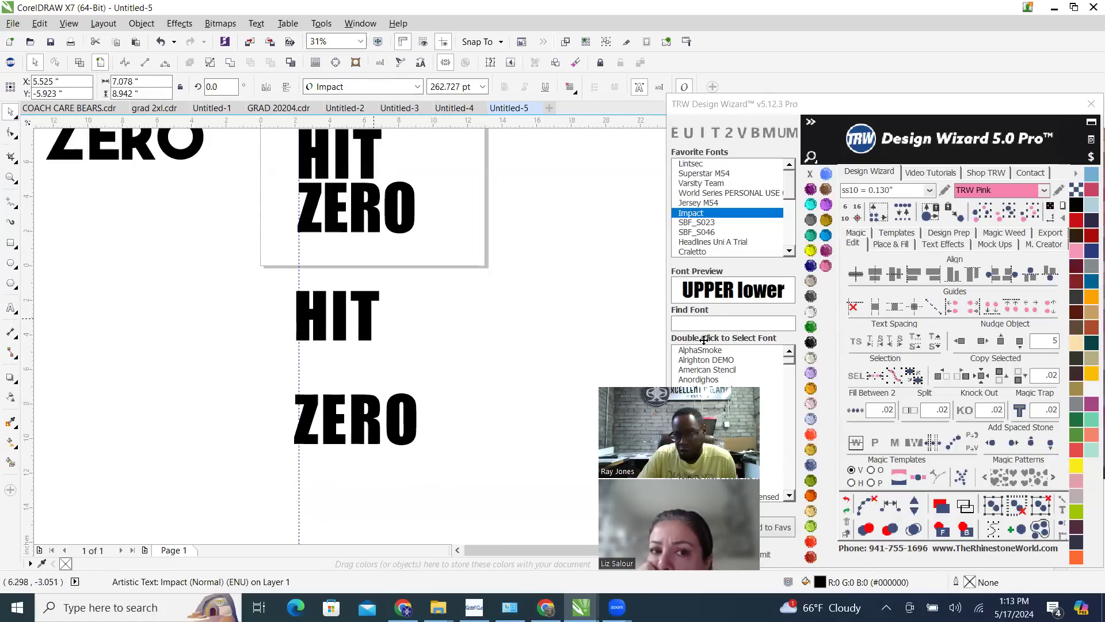
# Decrease the line spacing of the two-line HIT ZERO text until its height is 6.805 in, and deselect it
pyautogui.click(915, 345)
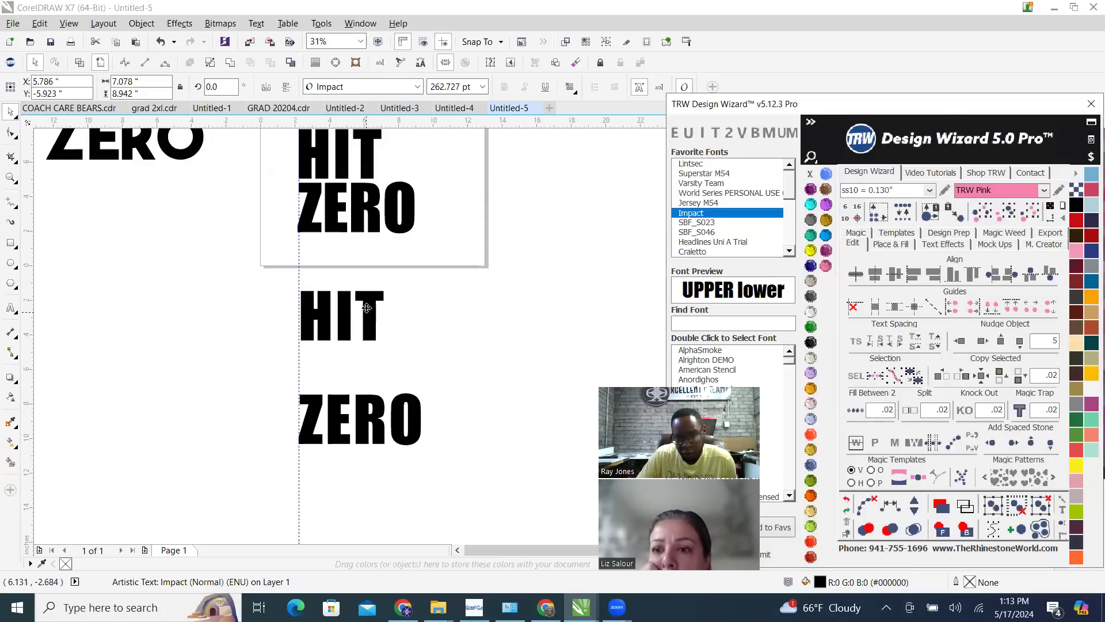
pyautogui.click(918, 344)
pyautogui.click(918, 344)
pyautogui.click(918, 344)
pyautogui.click(919, 344)
pyautogui.click(918, 344)
pyautogui.click(918, 344)
pyautogui.click(918, 344)
pyautogui.click(919, 345)
pyautogui.click(919, 344)
pyautogui.click(919, 344)
pyautogui.click(919, 344)
pyautogui.click(918, 344)
pyautogui.click(919, 345)
pyautogui.click(918, 344)
pyautogui.click(918, 345)
pyautogui.click(918, 344)
pyautogui.click(918, 344)
pyautogui.click(919, 344)
pyautogui.click(919, 345)
pyautogui.click(919, 344)
pyautogui.click(919, 344)
pyautogui.click(918, 344)
pyautogui.click(919, 344)
pyautogui.click(919, 345)
pyautogui.click(919, 344)
pyautogui.click(919, 344)
pyautogui.click(918, 344)
pyautogui.click(919, 345)
pyautogui.click(918, 344)
pyautogui.click(918, 345)
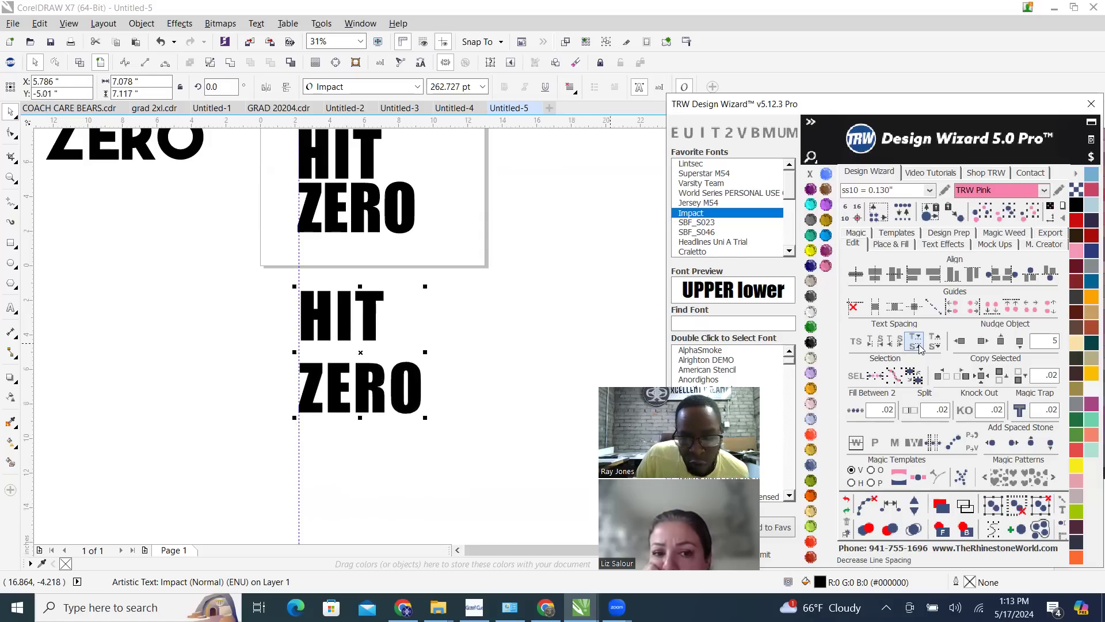
pyautogui.click(918, 345)
pyautogui.click(918, 344)
pyautogui.click(919, 345)
pyautogui.click(919, 344)
pyautogui.click(918, 345)
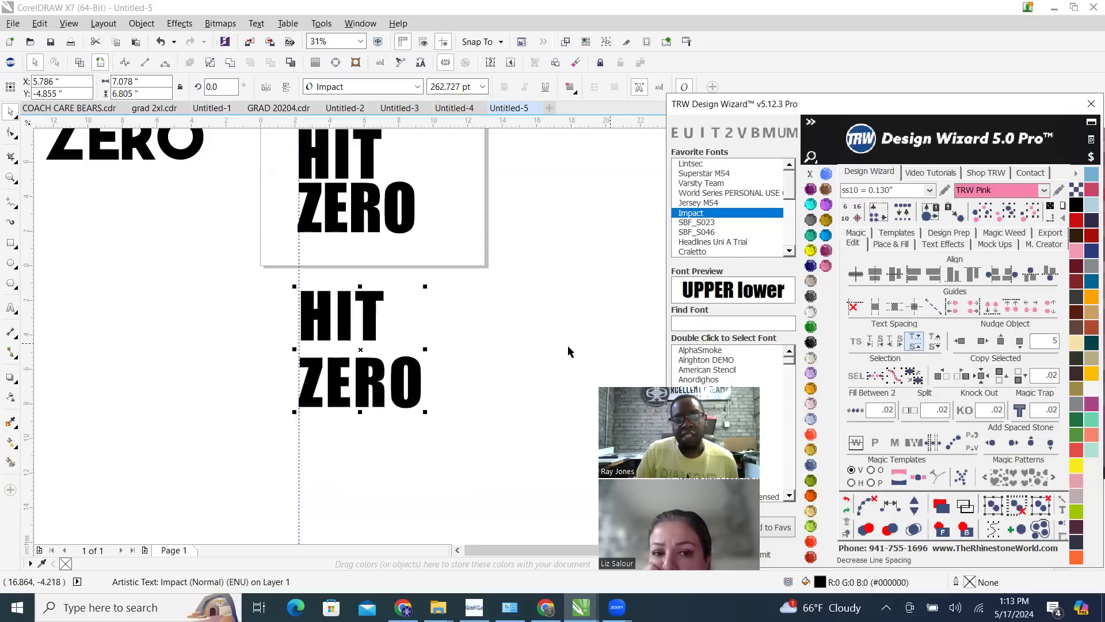
pyautogui.click(16, 115)
pyautogui.click(506, 281)
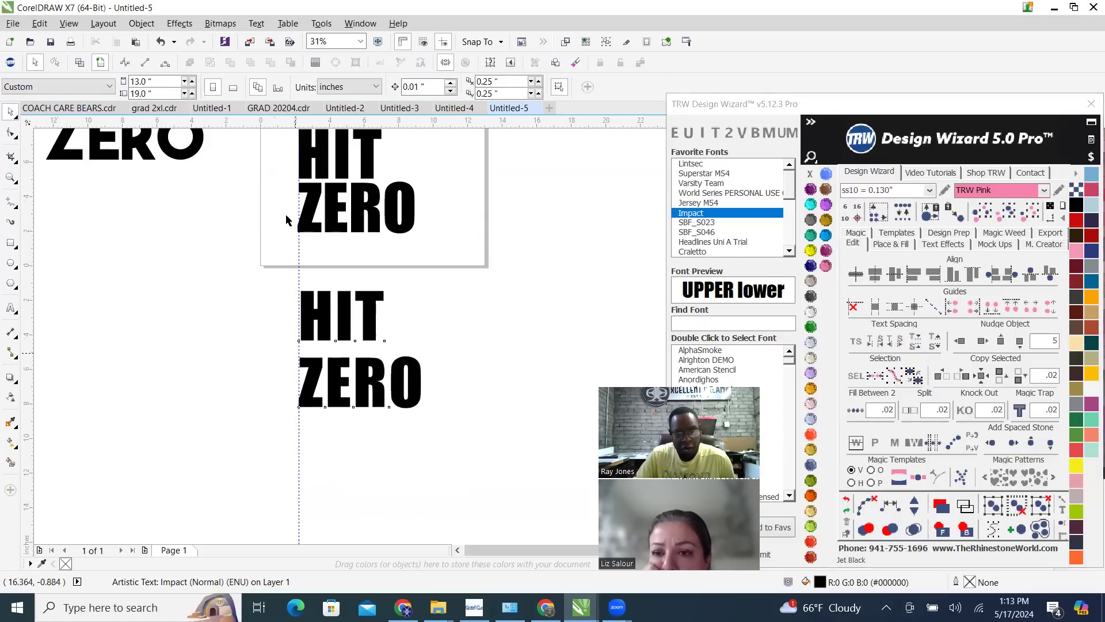
# Place a copy of the page's spaced HIT text to the right of the black lettering, across the page edge
pyautogui.scroll(-1, 275, 285)
pyautogui.scroll(2, 333, 242)
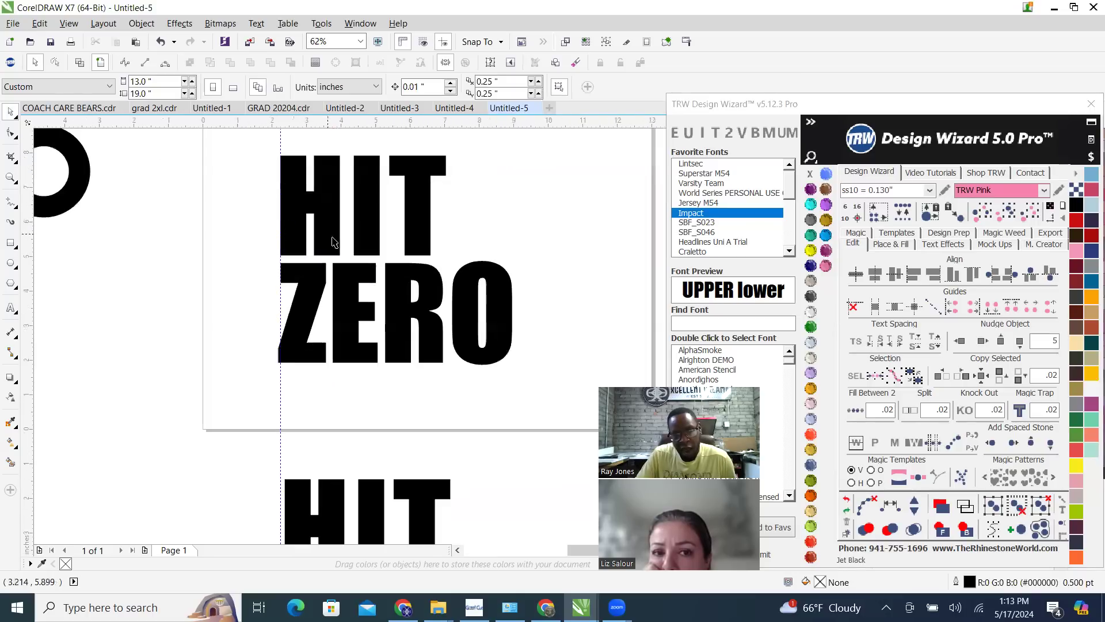
pyautogui.scroll(-1, 329, 223)
pyautogui.click(375, 317)
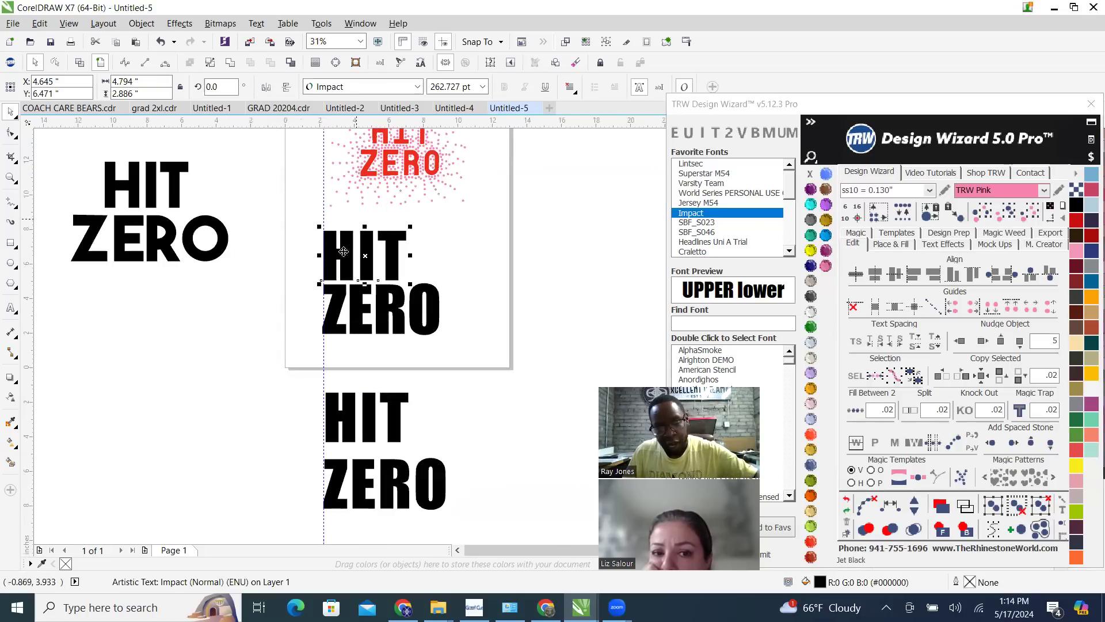
pyautogui.moveTo(365, 268); pyautogui.dragTo(495, 306)
pyautogui.rightClick(495, 307)
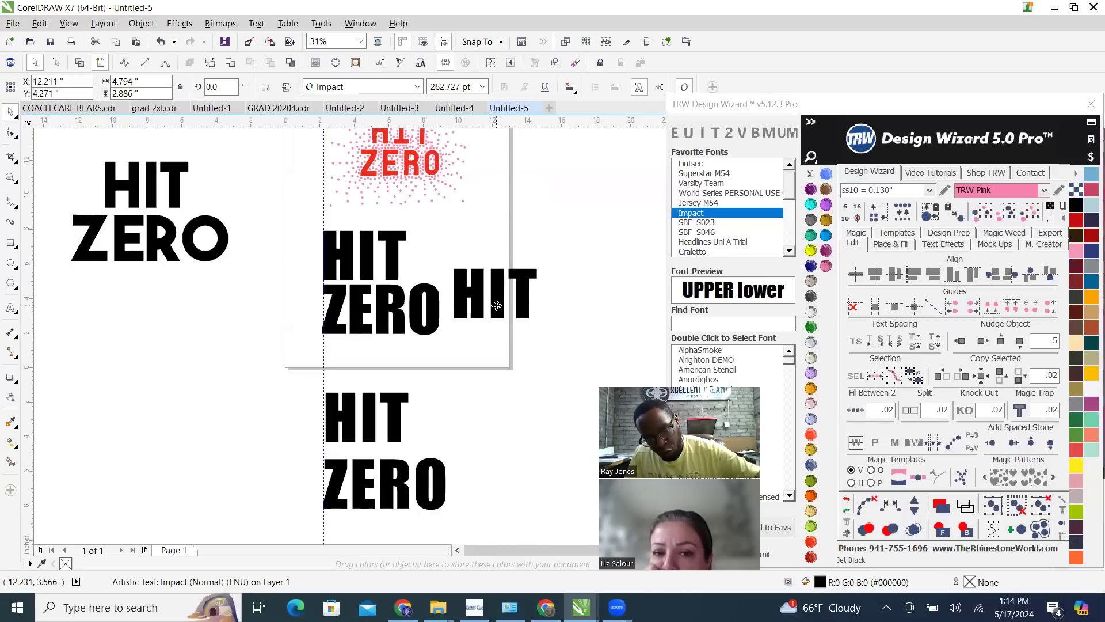
# Replace the wording of the copied HIT text at the page edge with ZERO
pyautogui.doubleClick(494, 306)
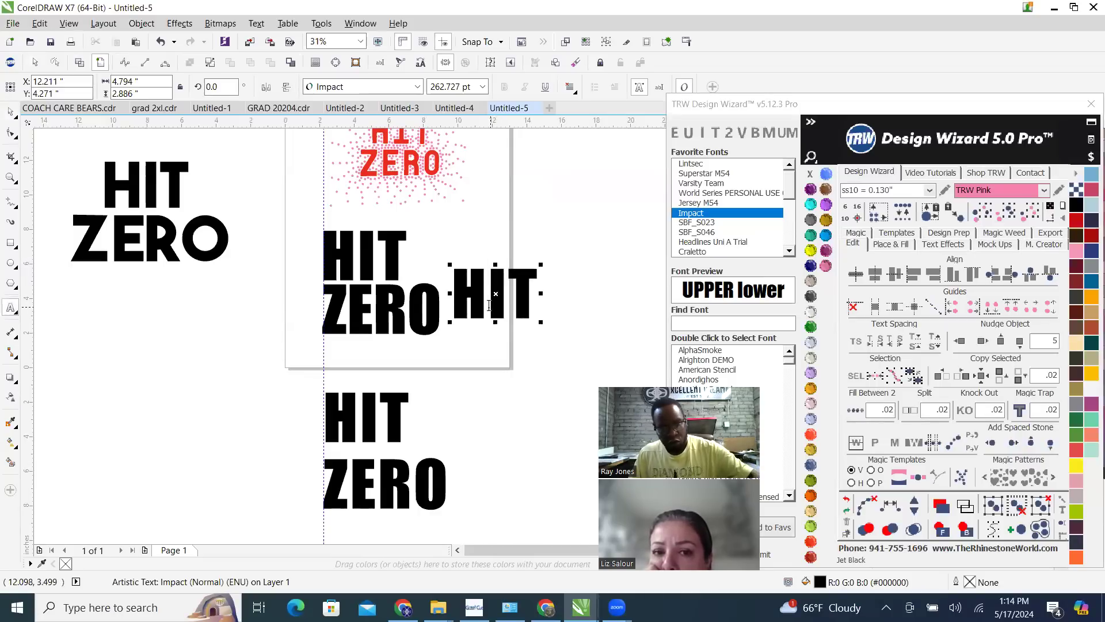
pyautogui.press('BackSpace')
pyautogui.press('Delete')
pyautogui.press('Delete')
pyautogui.write('ZERO')
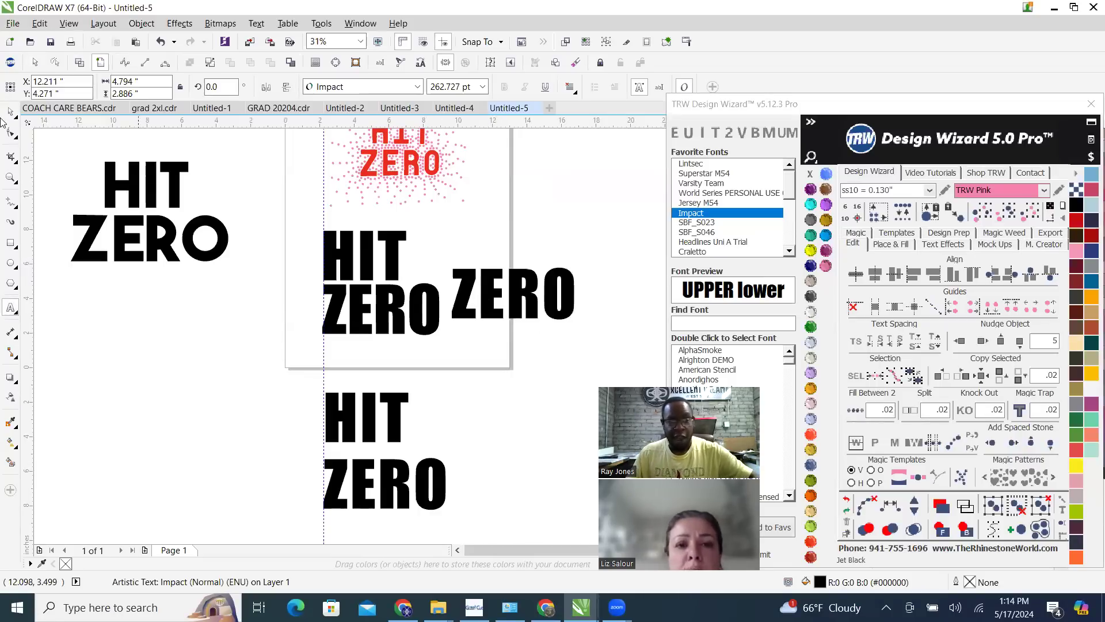
pyautogui.click(11, 112)
# Remove the ZERO line from the two-line text below the page, leaving only HIT
pyautogui.click(389, 426)
pyautogui.doubleClick(425, 494)
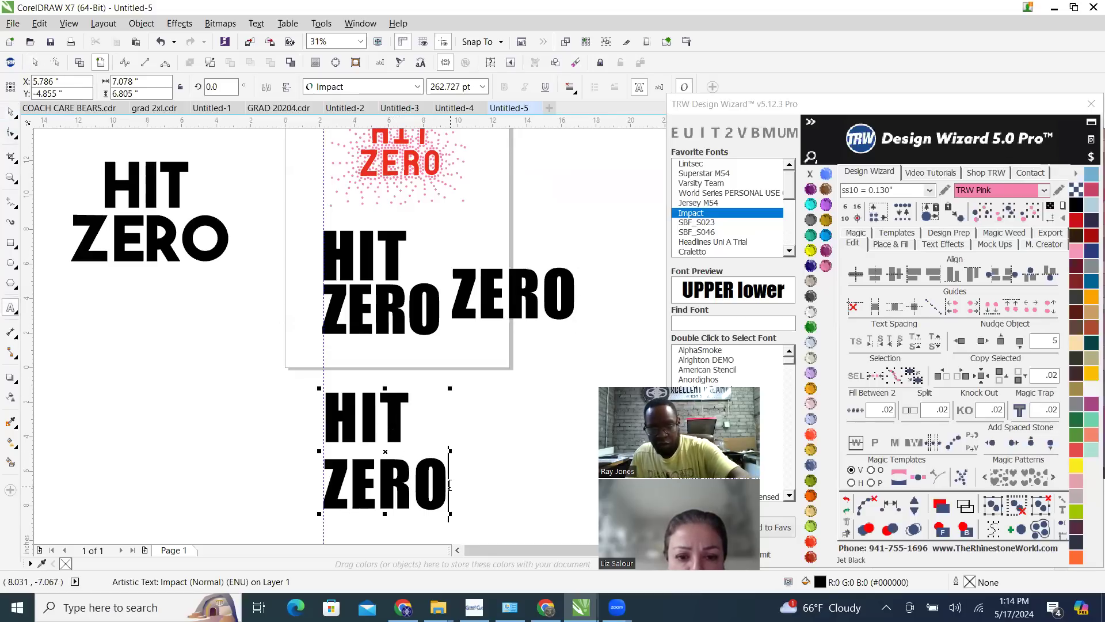
pyautogui.press('BackSpace')
pyautogui.press('BackSpace')
pyautogui.press('BackSpace')
pyautogui.press('BackSpace')
pyautogui.press('BackSpace')
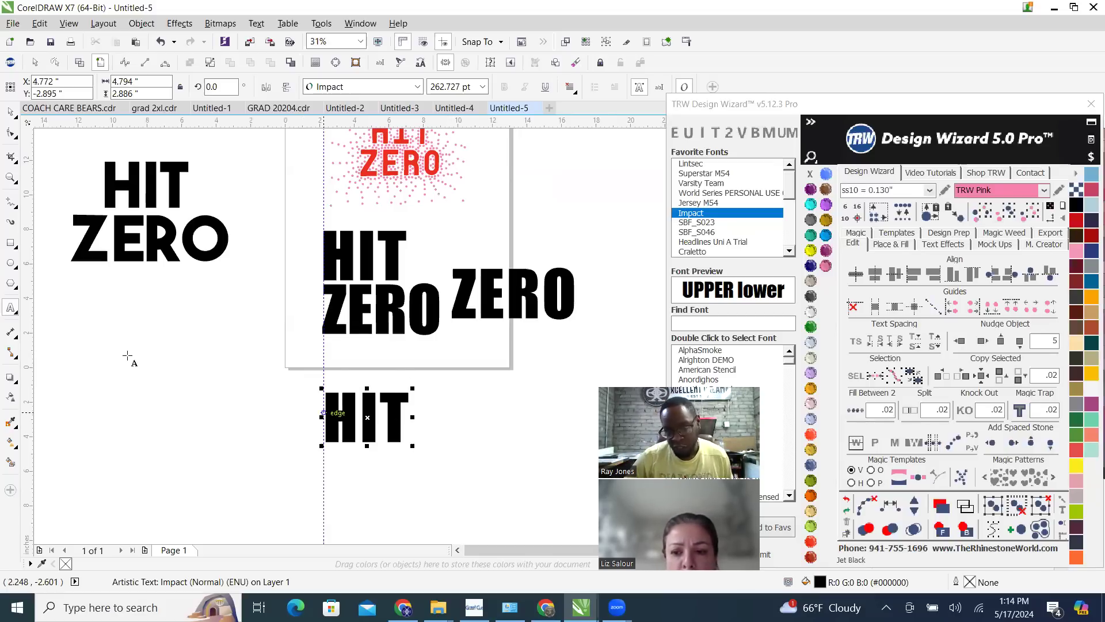
pyautogui.scroll(-1, 196, 259)
pyautogui.scroll(1, 209, 328)
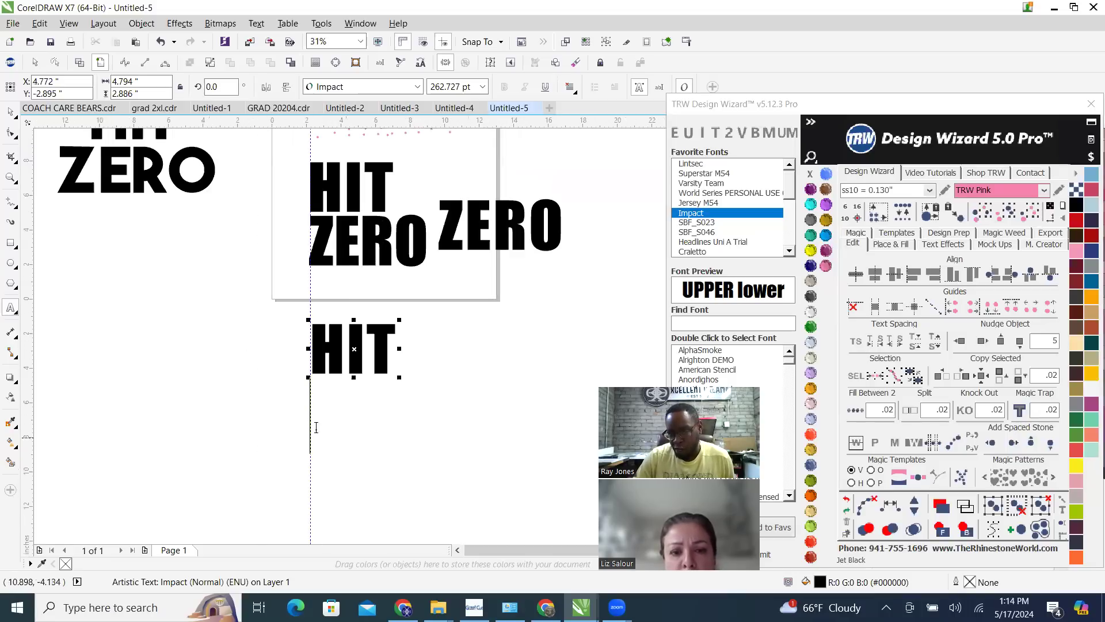
pyautogui.click(10, 112)
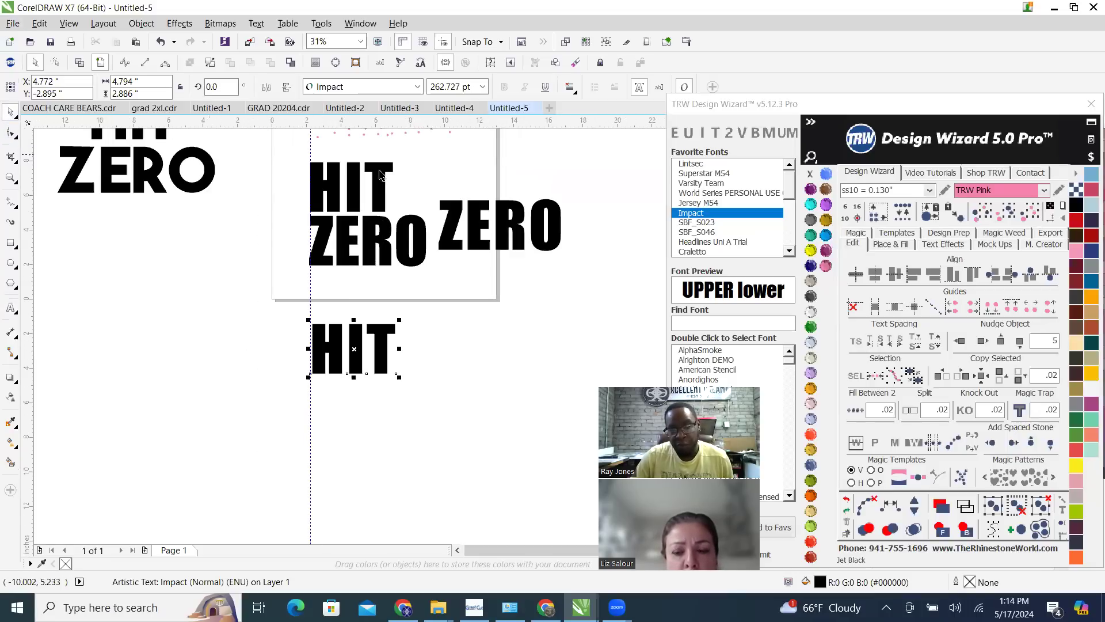
# Replace the unspaced black ZERO on the page with the spaced ZERO copy and center it under HIT
pyautogui.click(400, 239)
pyautogui.press('Delete')
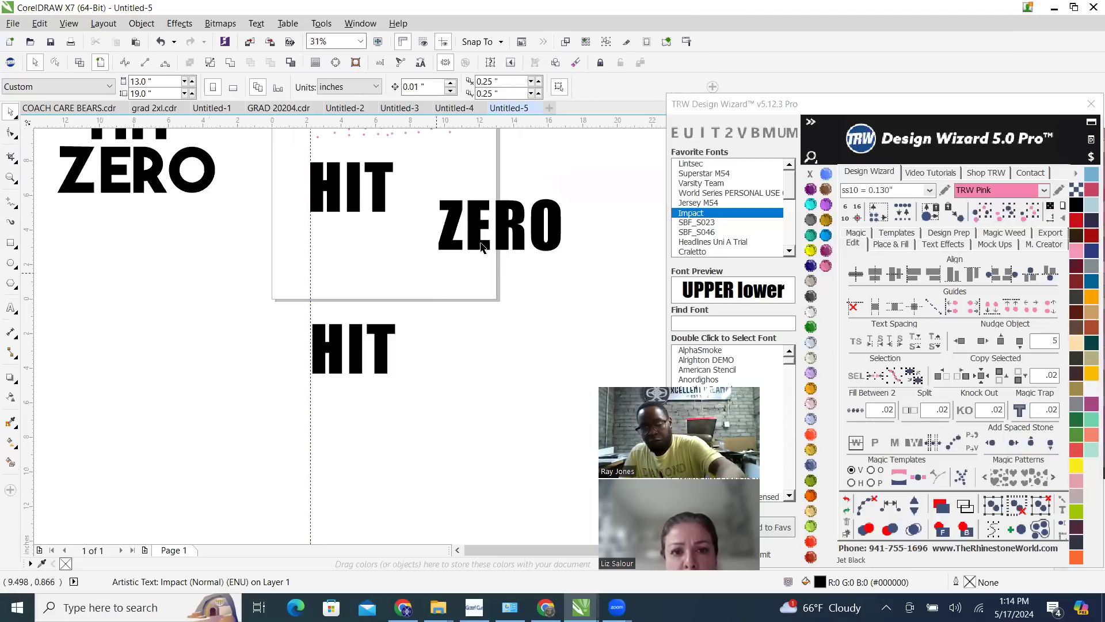
pyautogui.moveTo(461, 218); pyautogui.dragTo(328, 234)
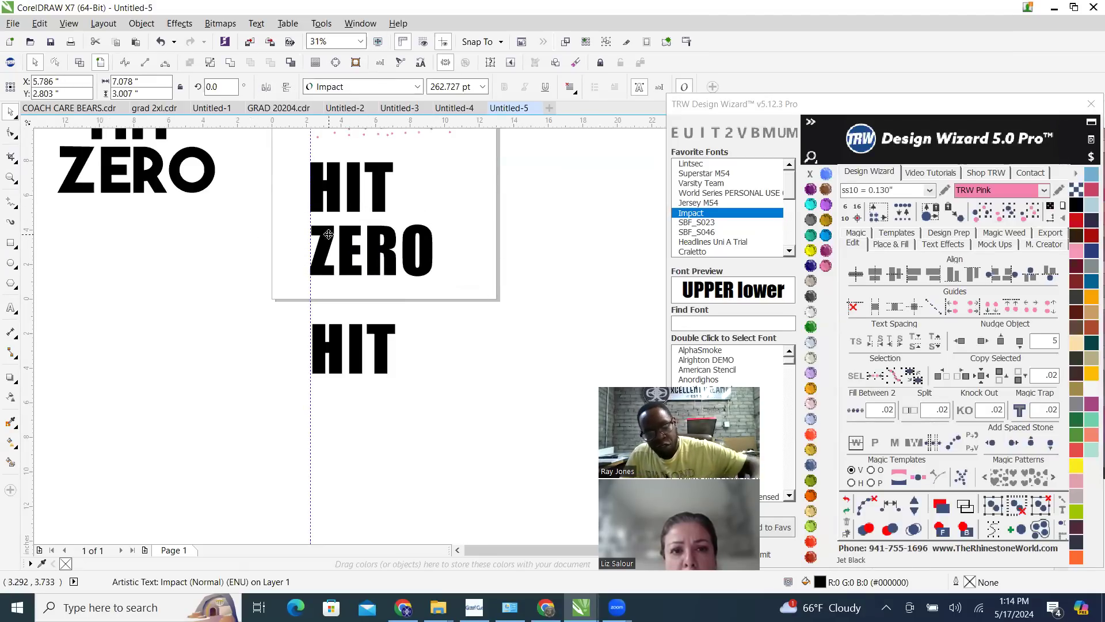
pyautogui.keyDown('shift'); pyautogui.click(355, 188); pyautogui.keyUp('shift')
pyautogui.press('c')
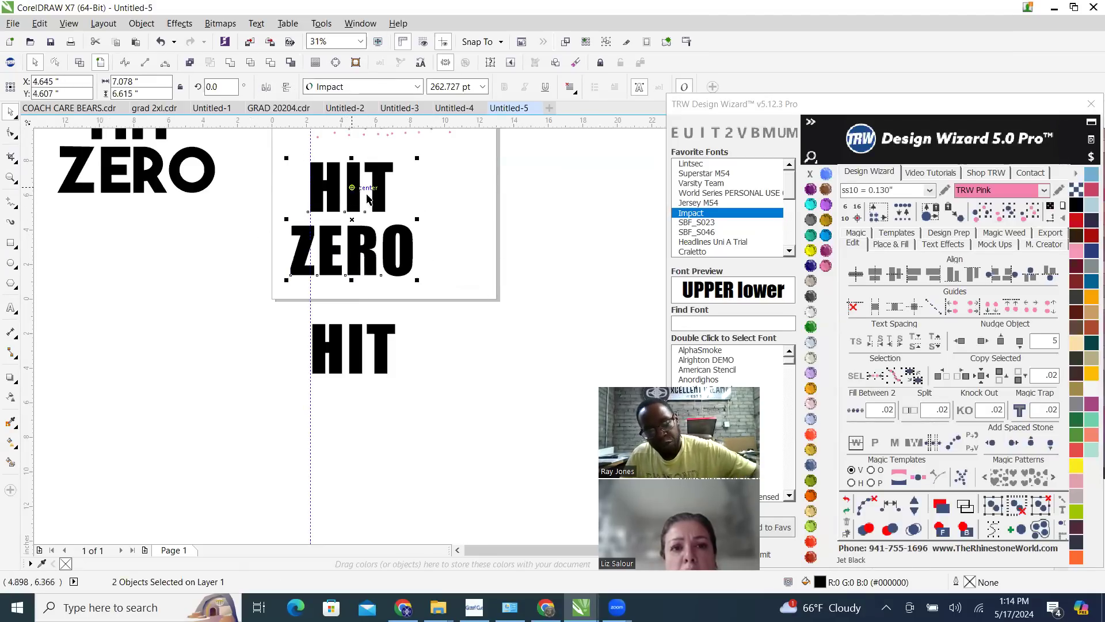
# Extend the HIT text below the page with a second line reading ZERO
pyautogui.click(380, 350)
pyautogui.doubleClick(381, 346)
pyautogui.click(393, 340)
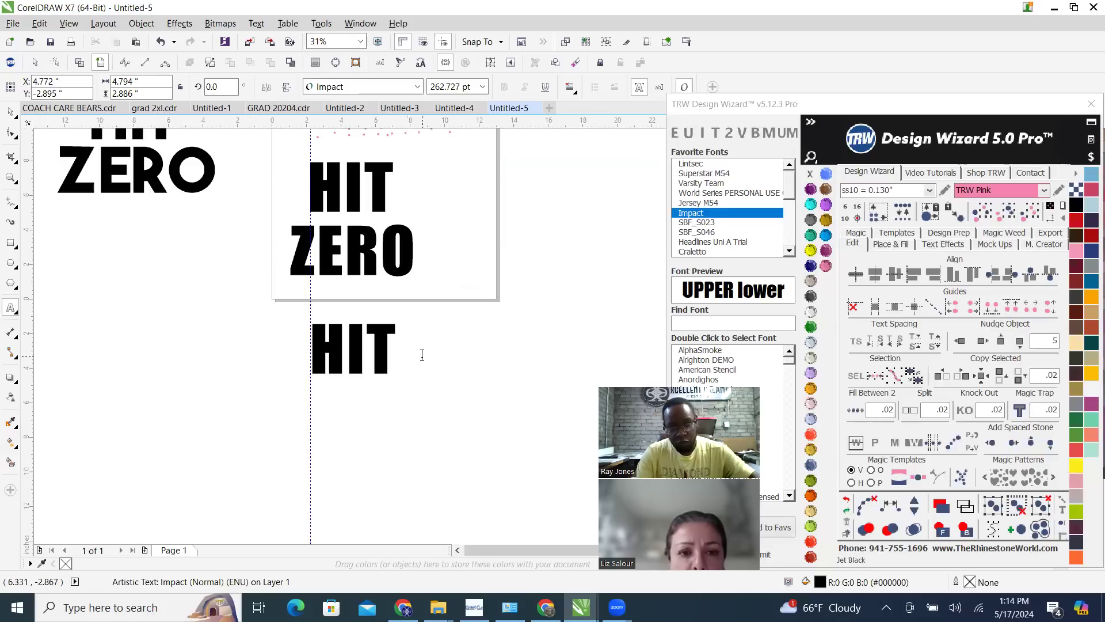
pyautogui.press('Return')
pyautogui.write('ZERO')
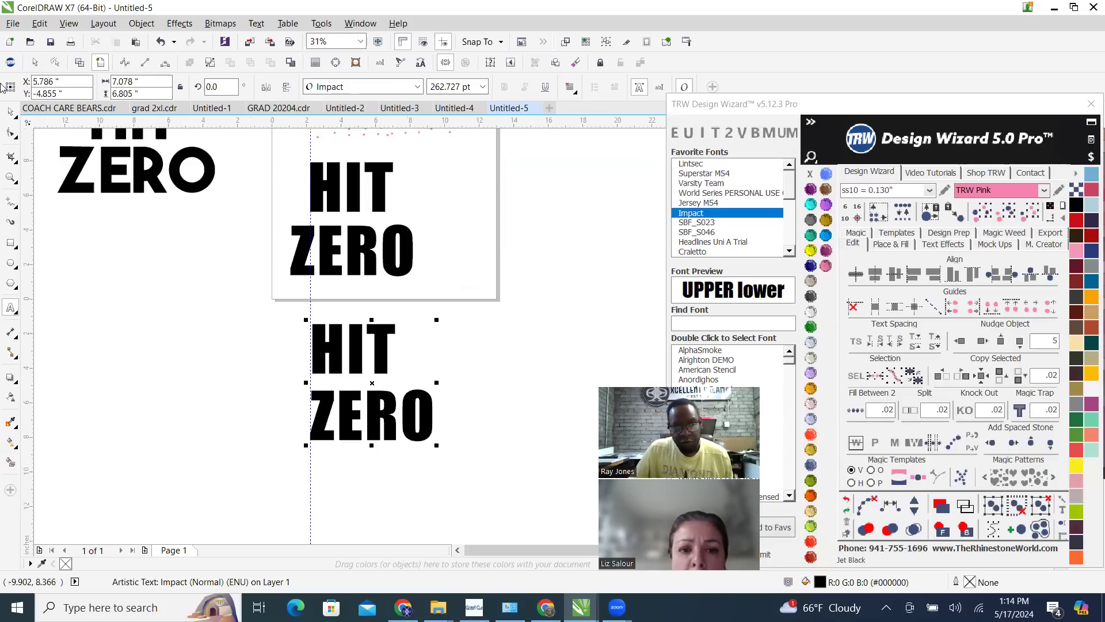
pyautogui.click(11, 111)
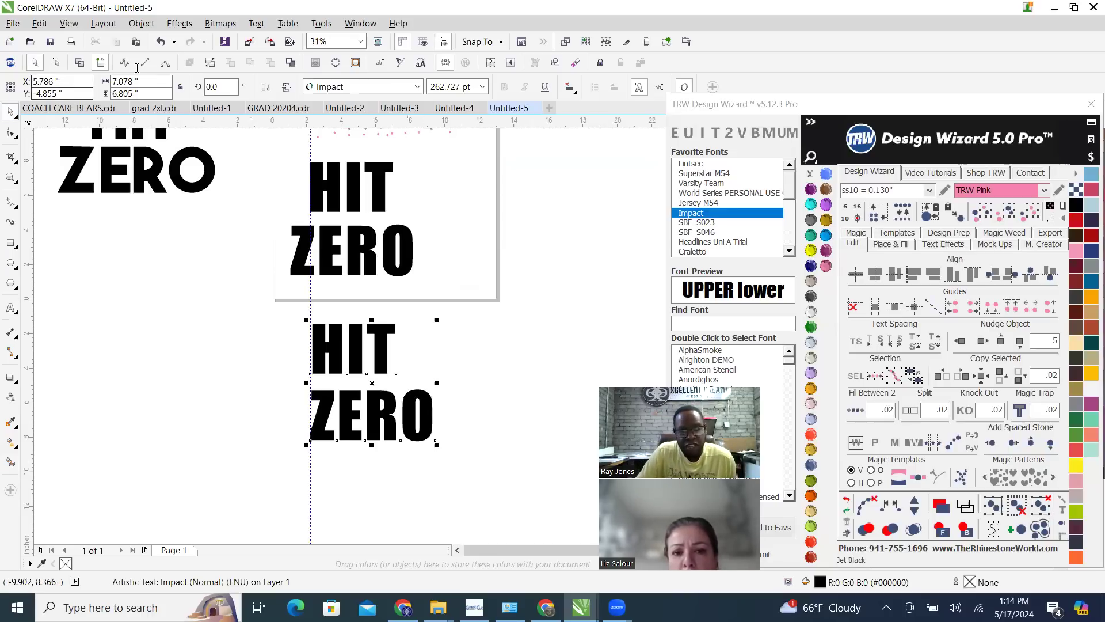
# Set the horizontal alignment of the two-line HIT ZERO text below the page to Center
pyautogui.scroll(3, 348, 418)
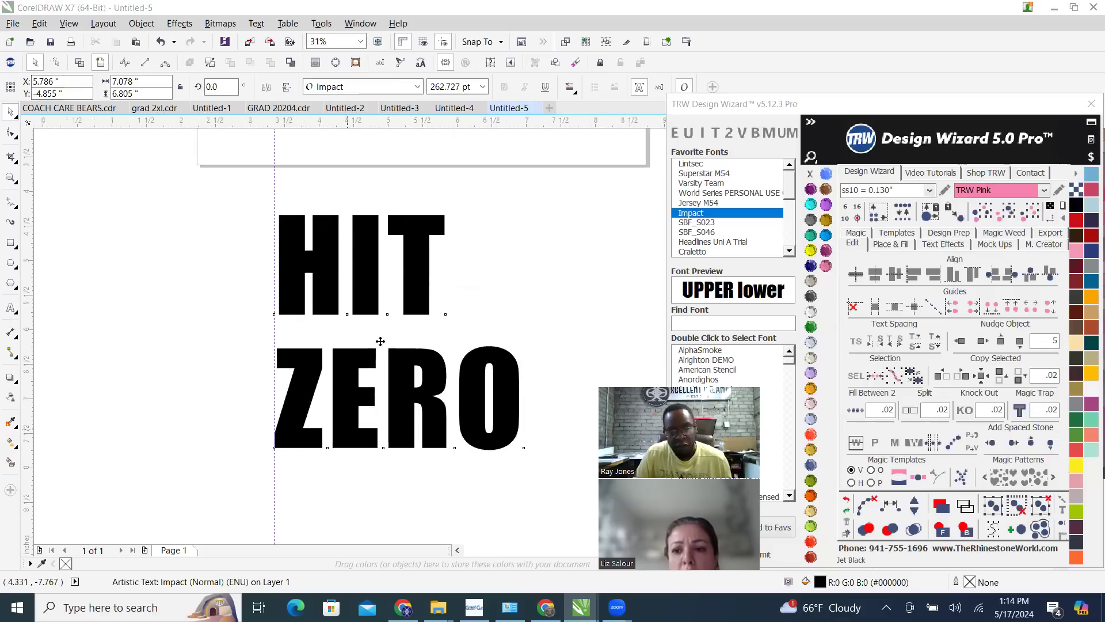
pyautogui.scroll(-3, 386, 293)
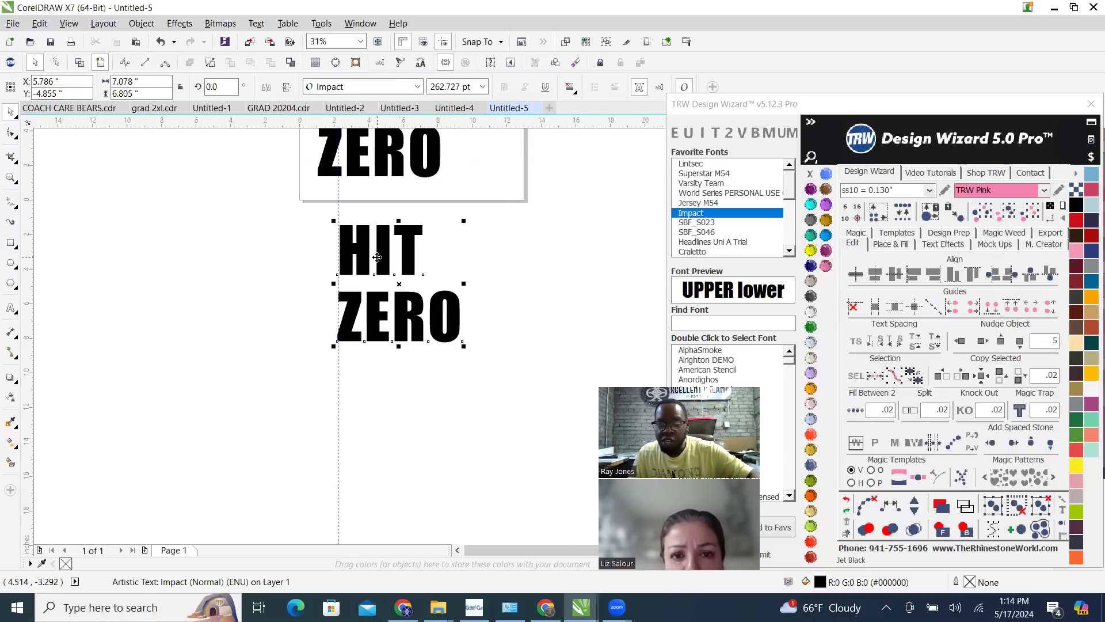
pyautogui.scroll(-1, 481, 316)
pyautogui.scroll(1, 405, 285)
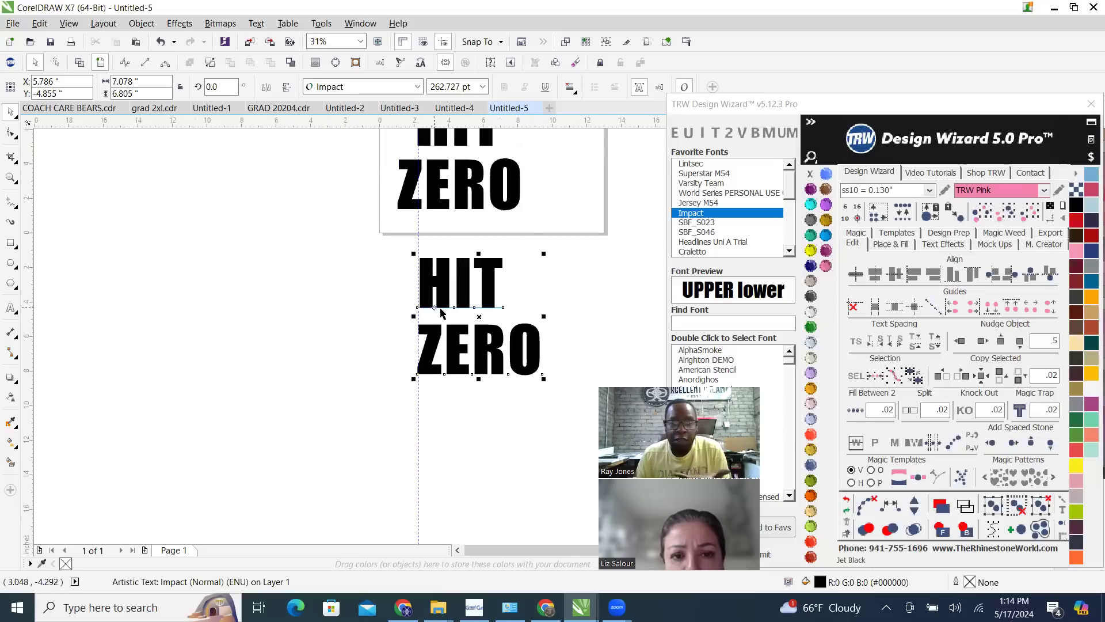
pyautogui.click(569, 87)
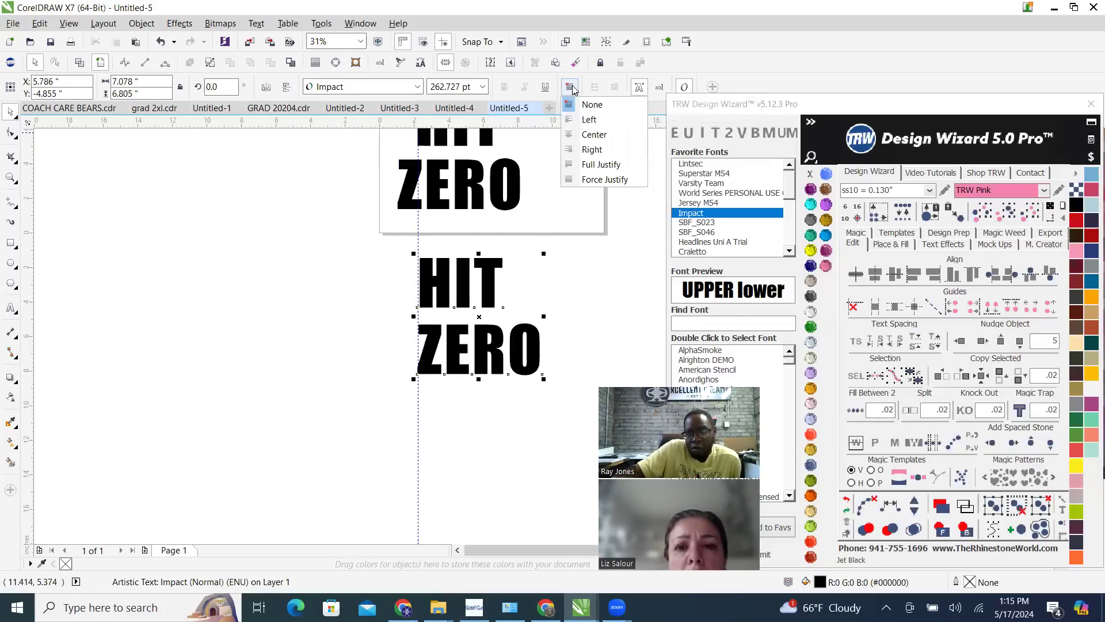
pyautogui.click(579, 133)
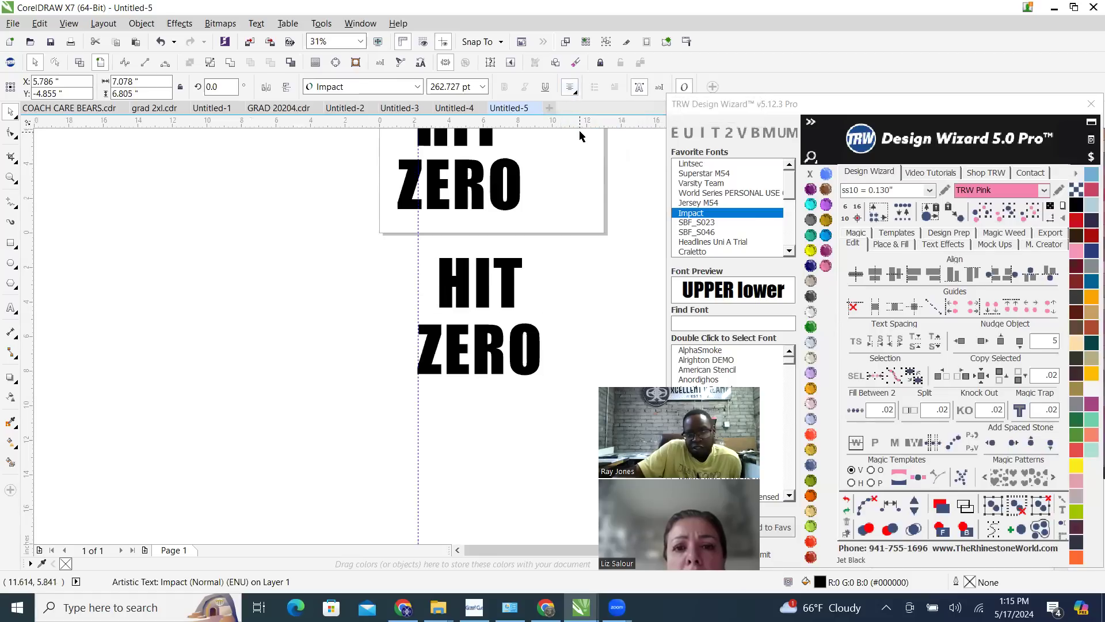
# Try other horizontal alignments, including Left and Full Justify, on the two-line HIT ZERO text below the page and return it to Center
pyautogui.click(569, 89)
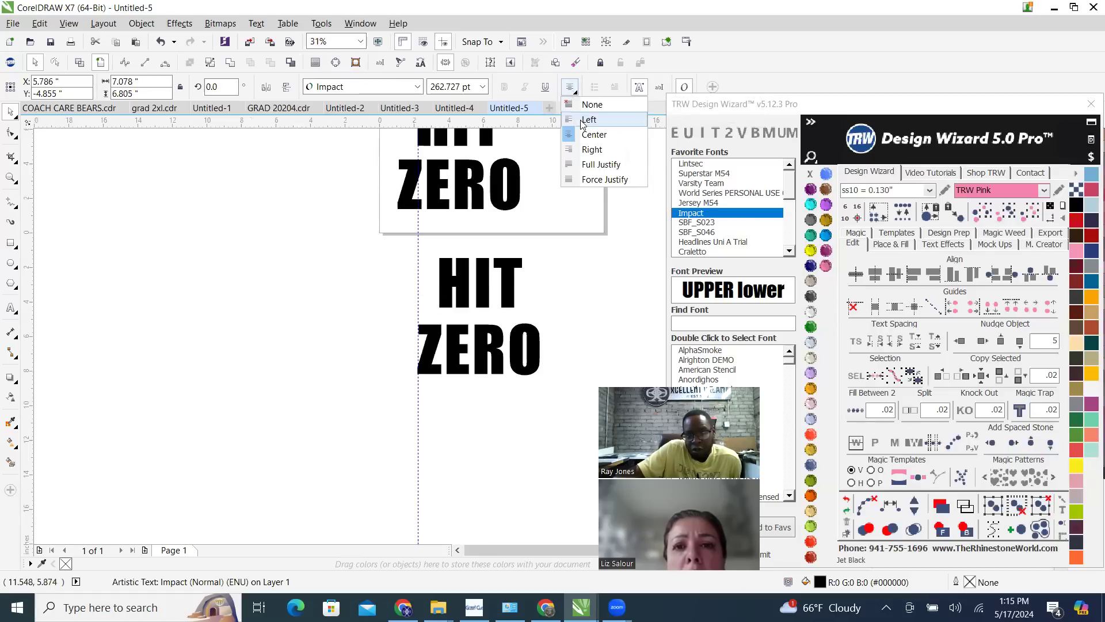
pyautogui.click(584, 120)
pyautogui.click(571, 89)
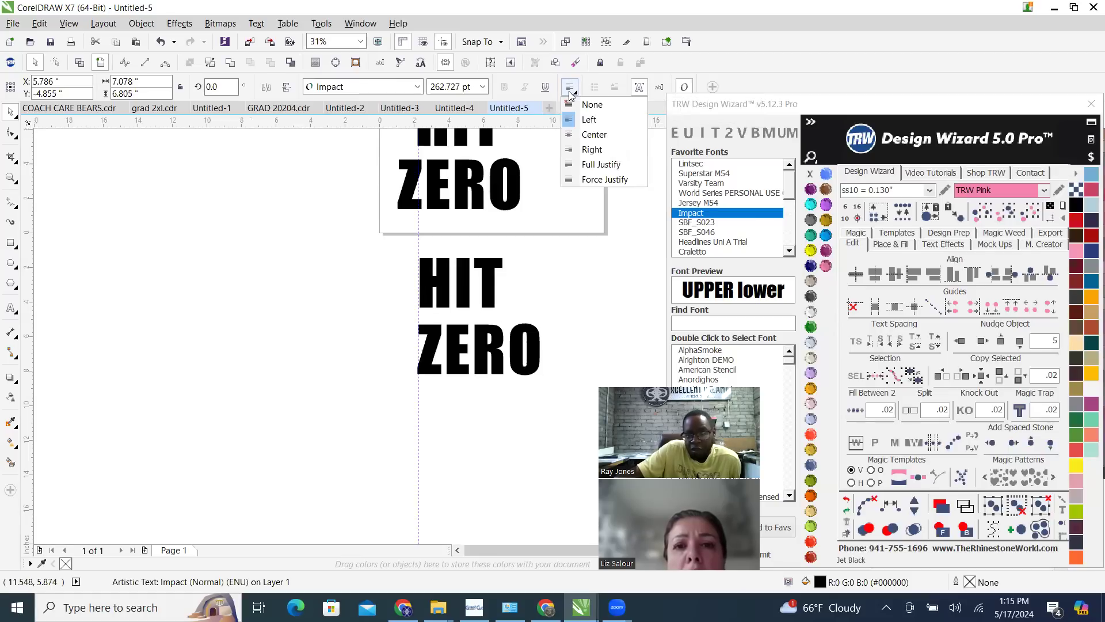
pyautogui.click(607, 151)
pyautogui.click(611, 165)
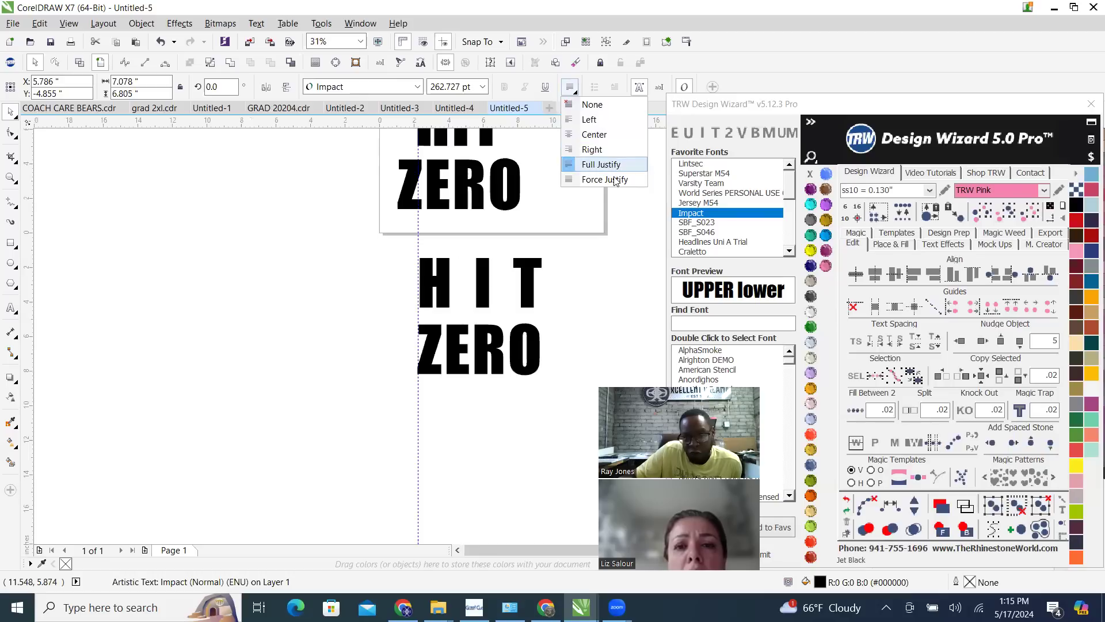
pyautogui.click(613, 179)
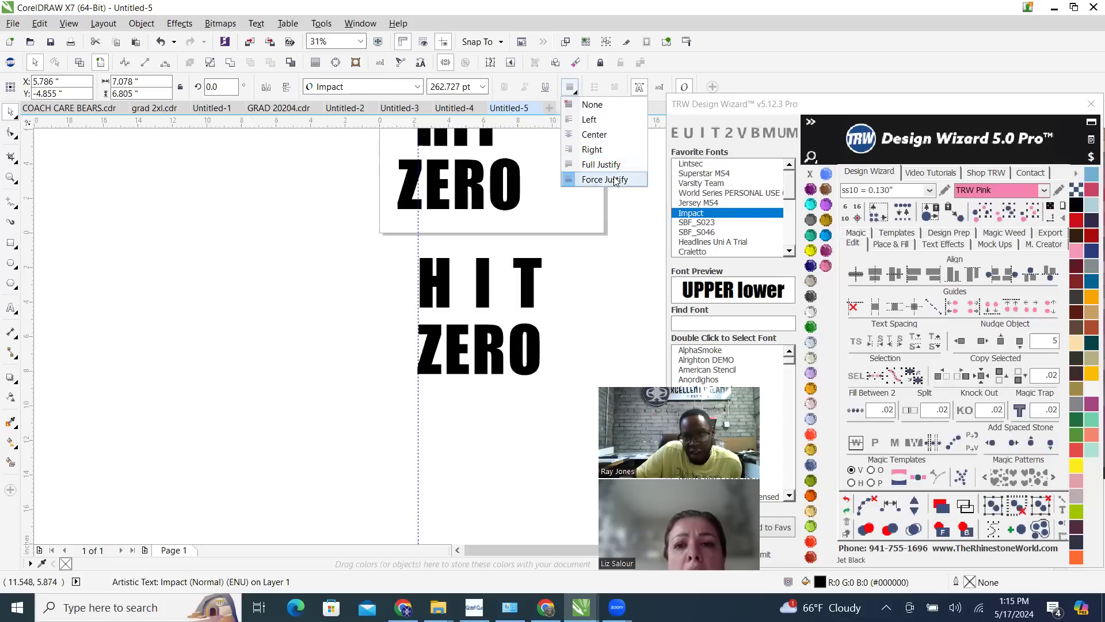
pyautogui.click(597, 137)
pyautogui.click(598, 139)
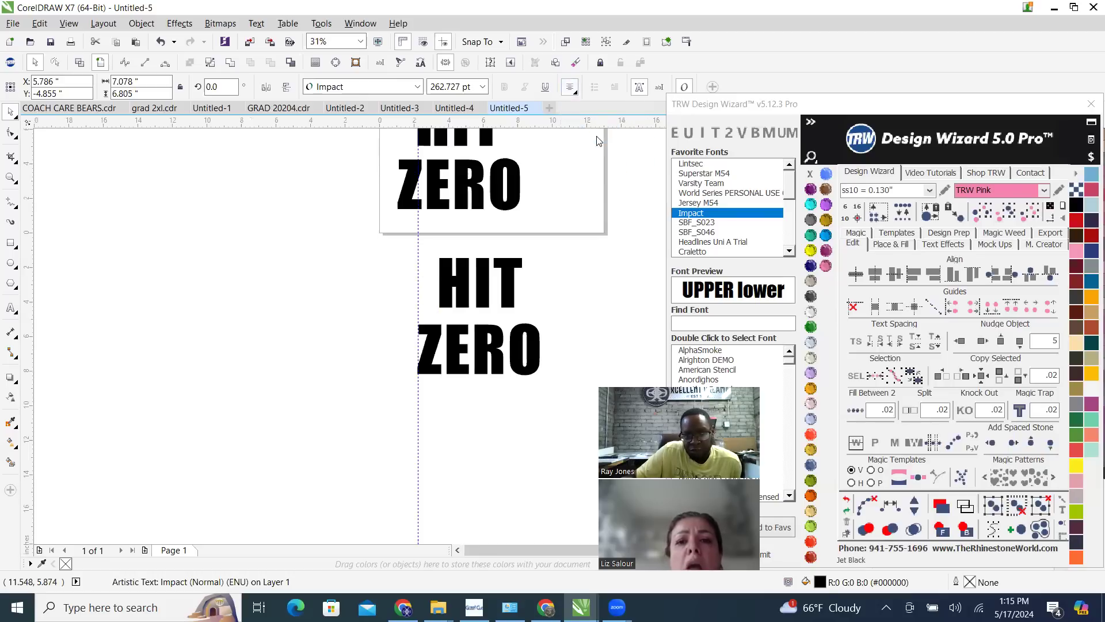
# Widen the letter spacing of the two-line HIT ZERO text below the page until it is about 13.4 inches wide
pyautogui.scroll(-1, 531, 276)
pyautogui.scroll(1, 511, 279)
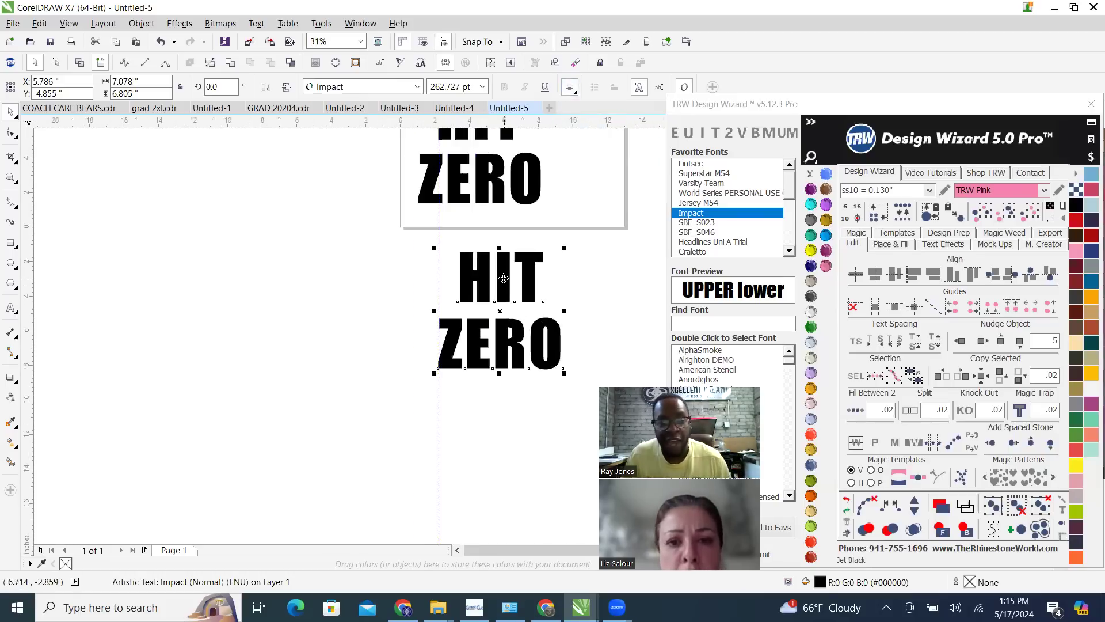
pyautogui.scroll(2, 531, 255)
pyautogui.scroll(-4, 357, 351)
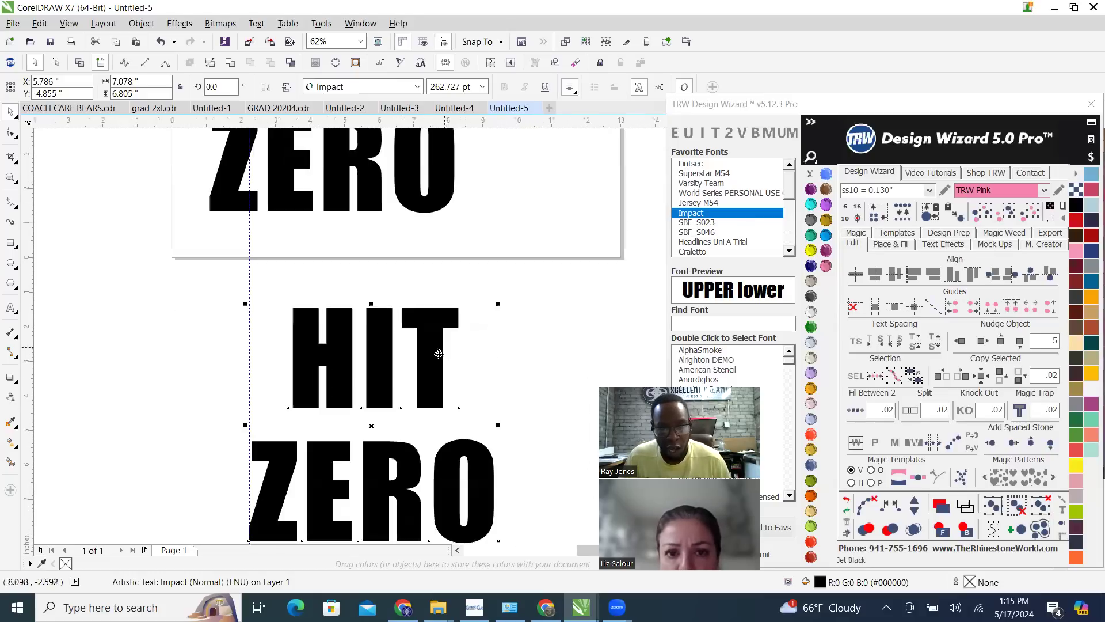
pyautogui.scroll(1, 407, 497)
pyautogui.scroll(1, 407, 497)
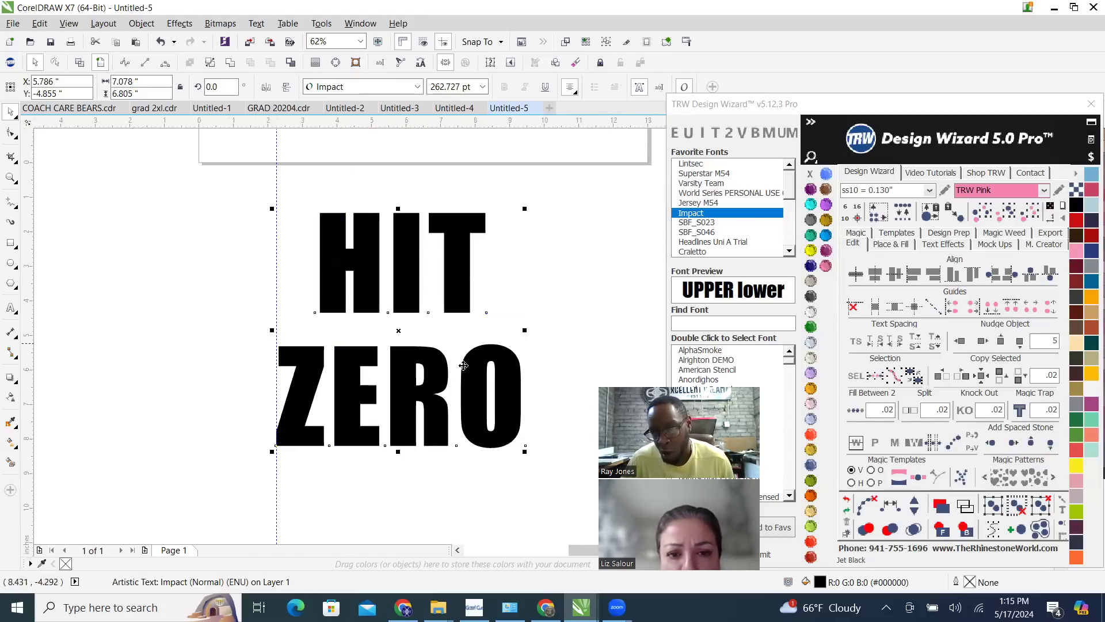
pyautogui.click(854, 344)
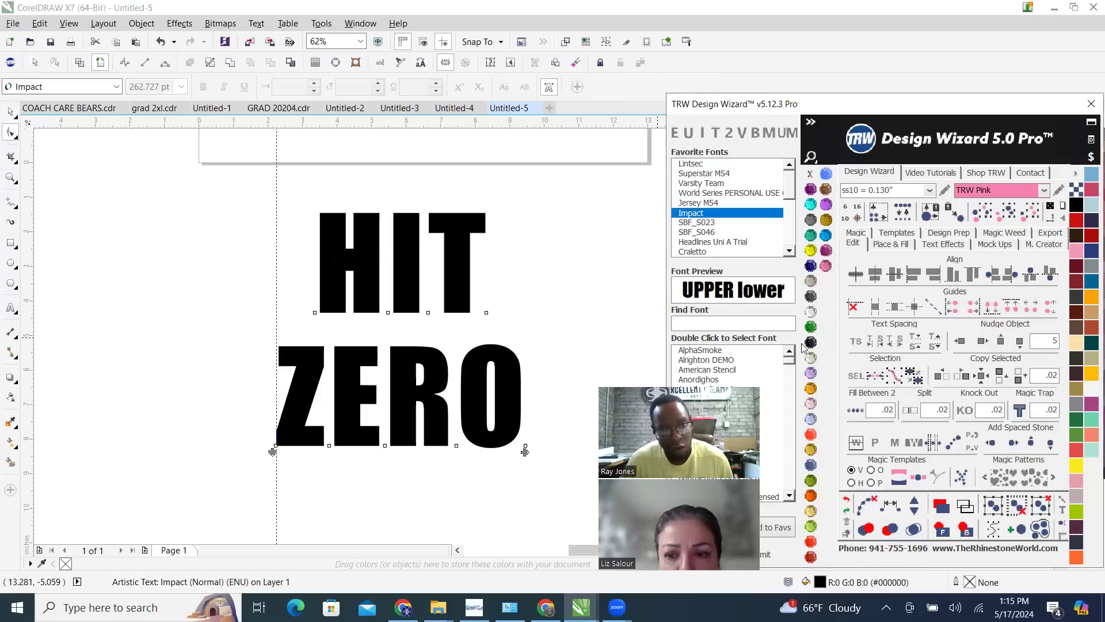
pyautogui.moveTo(470, 394); pyautogui.dragTo(587, 389)
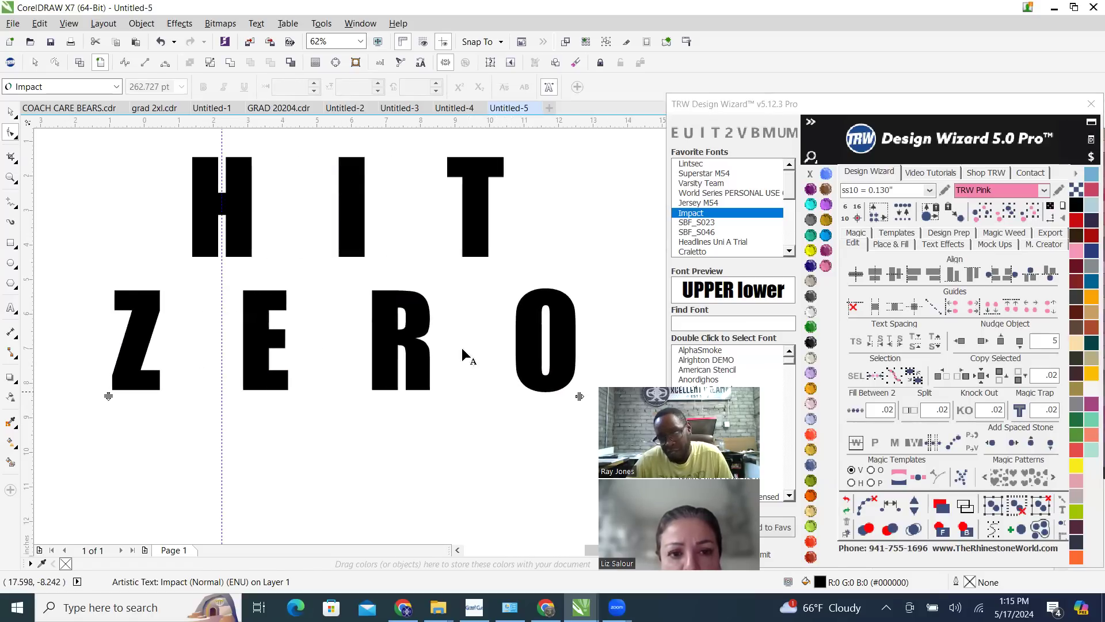
pyautogui.scroll(-3, 466, 354)
pyautogui.scroll(2, 521, 349)
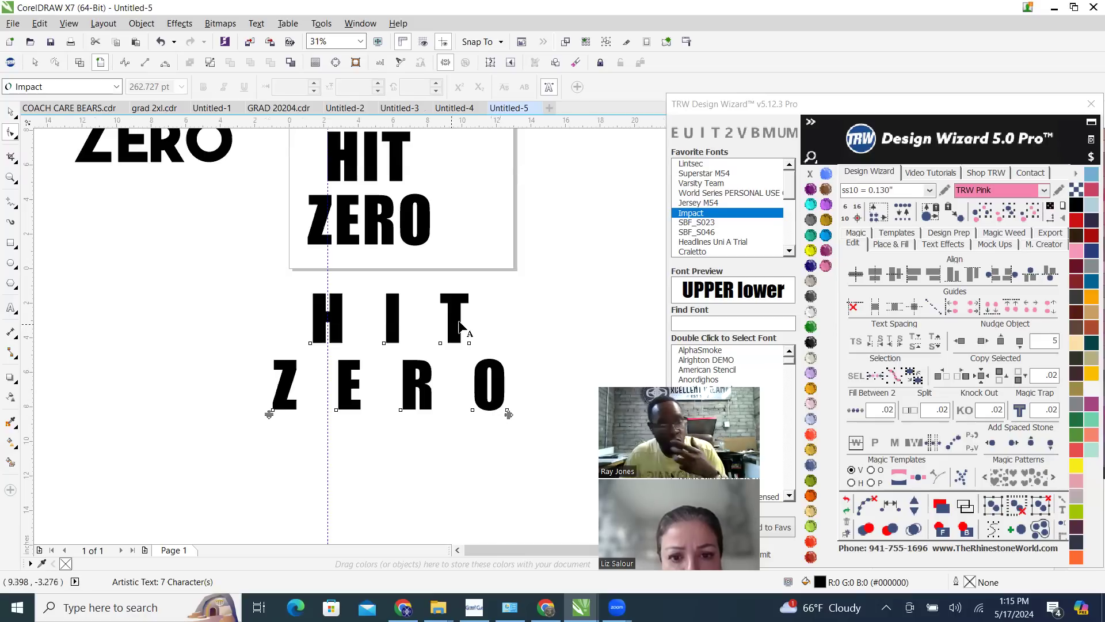
pyautogui.scroll(1, 456, 320)
pyautogui.scroll(-3, 456, 321)
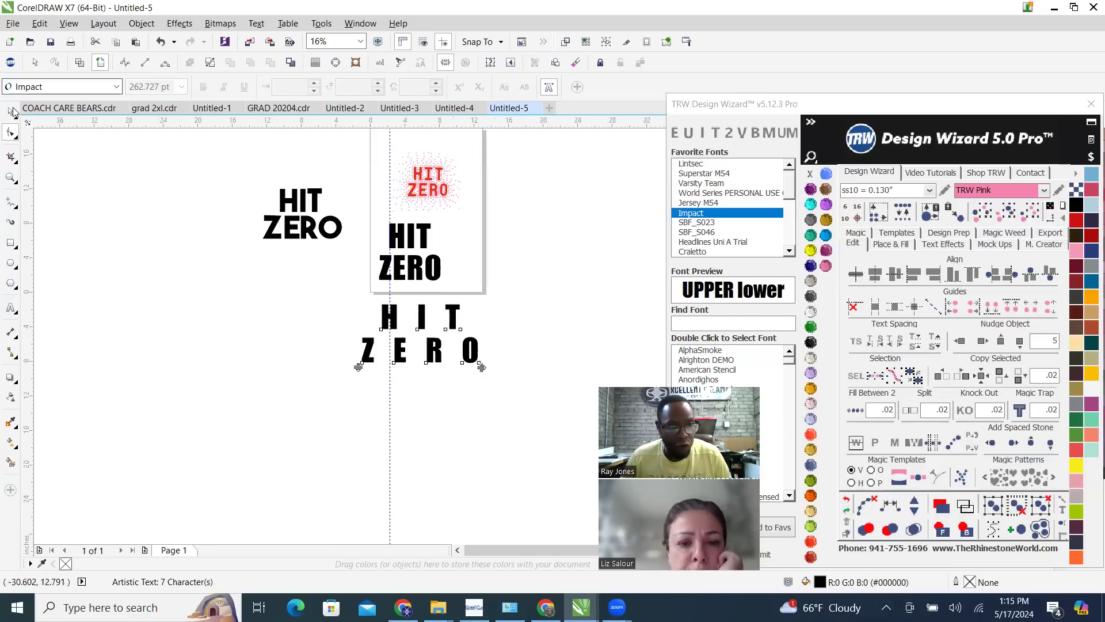
pyautogui.press('space')
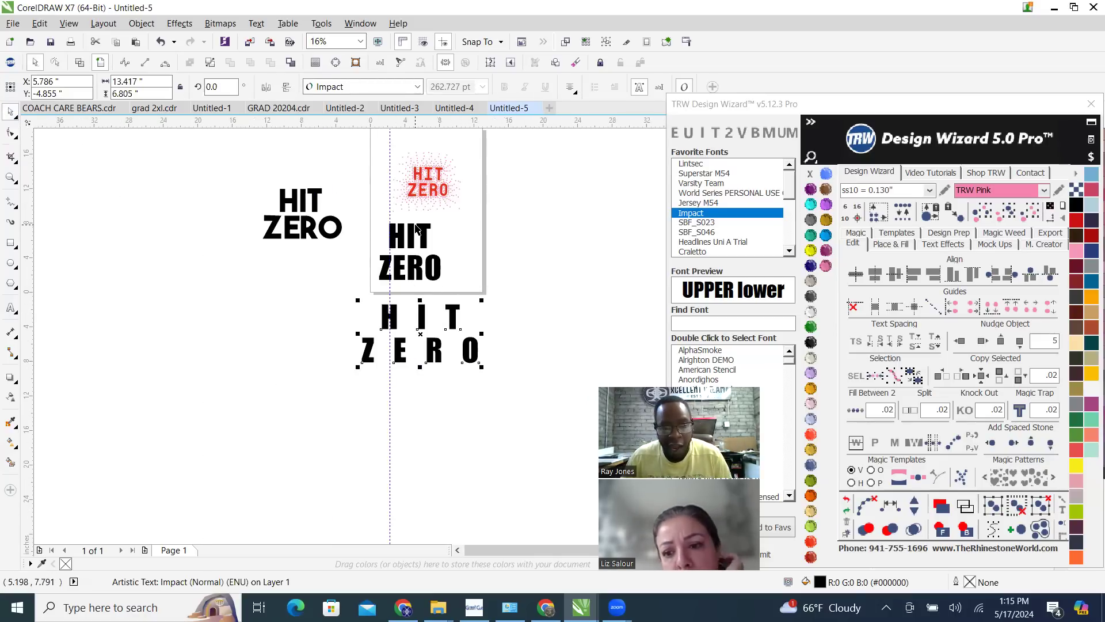
# Color the separate HIT text on the page Aquamarine and the ZERO text beneath it Amethyst
pyautogui.scroll(2, 416, 228)
pyautogui.click(436, 247)
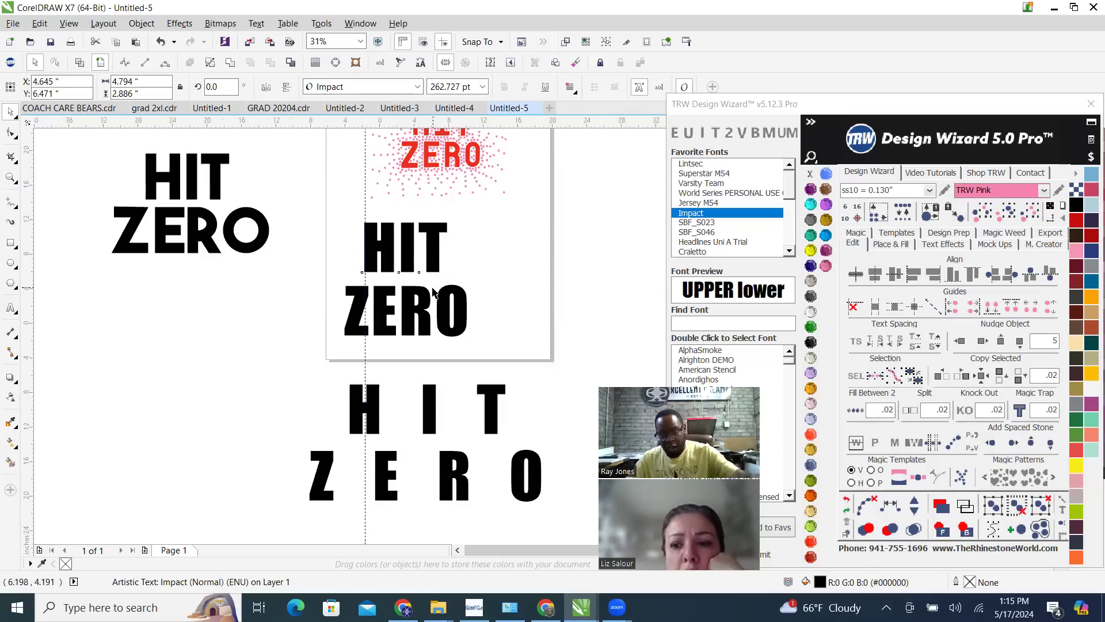
pyautogui.scroll(-1, 434, 237)
pyautogui.scroll(2, 438, 316)
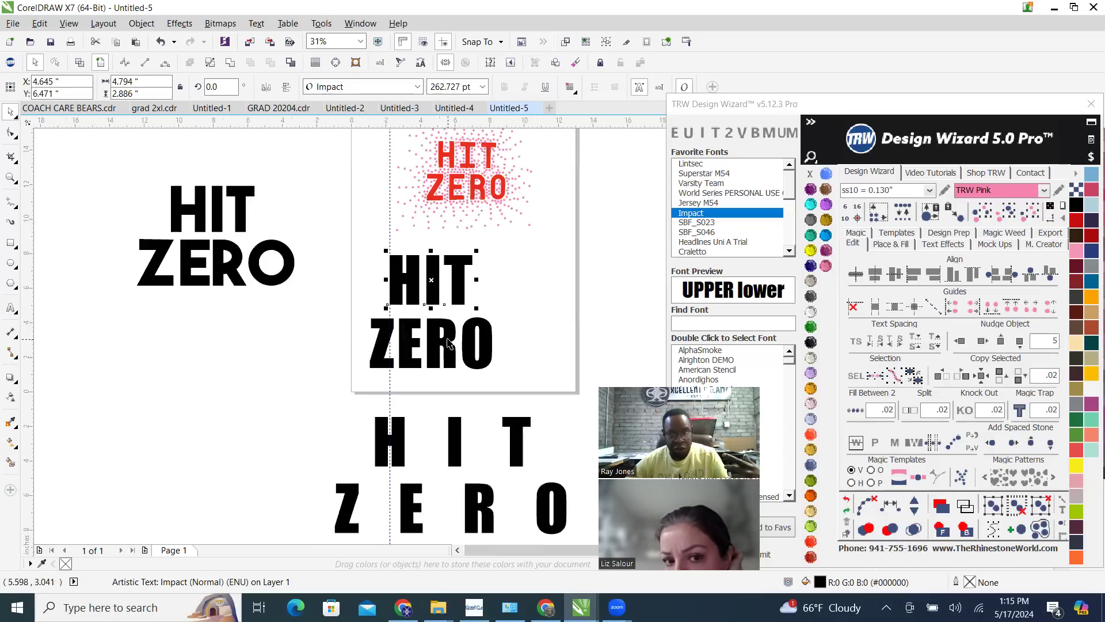
pyautogui.scroll(-1, 450, 343)
pyautogui.scroll(1, 467, 371)
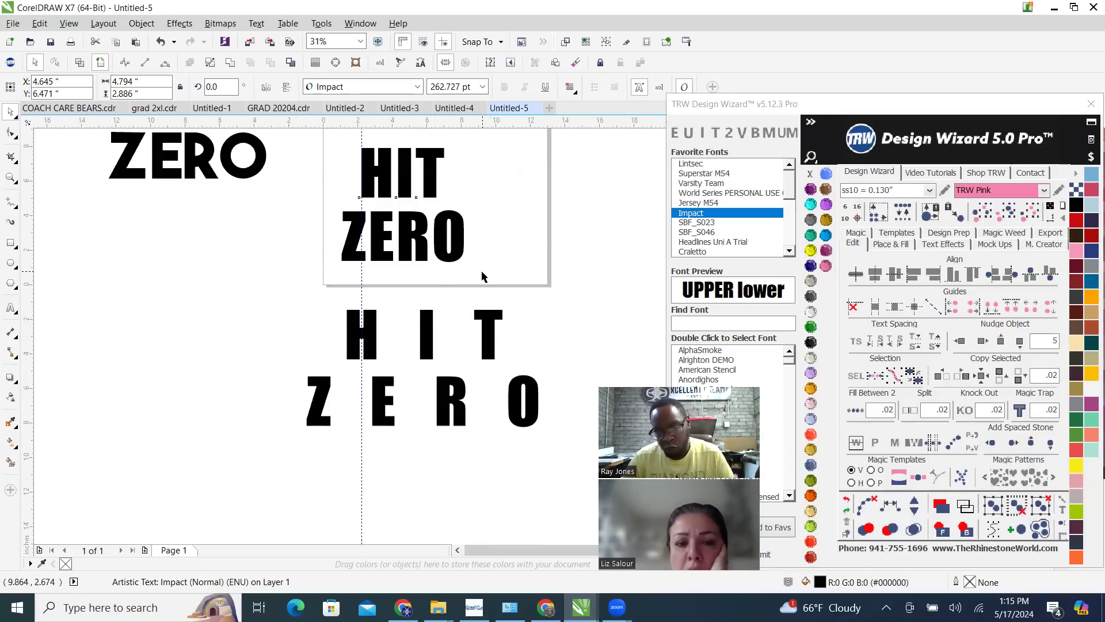
pyautogui.scroll(-1, 492, 463)
pyautogui.scroll(1, 448, 352)
pyautogui.click(453, 356)
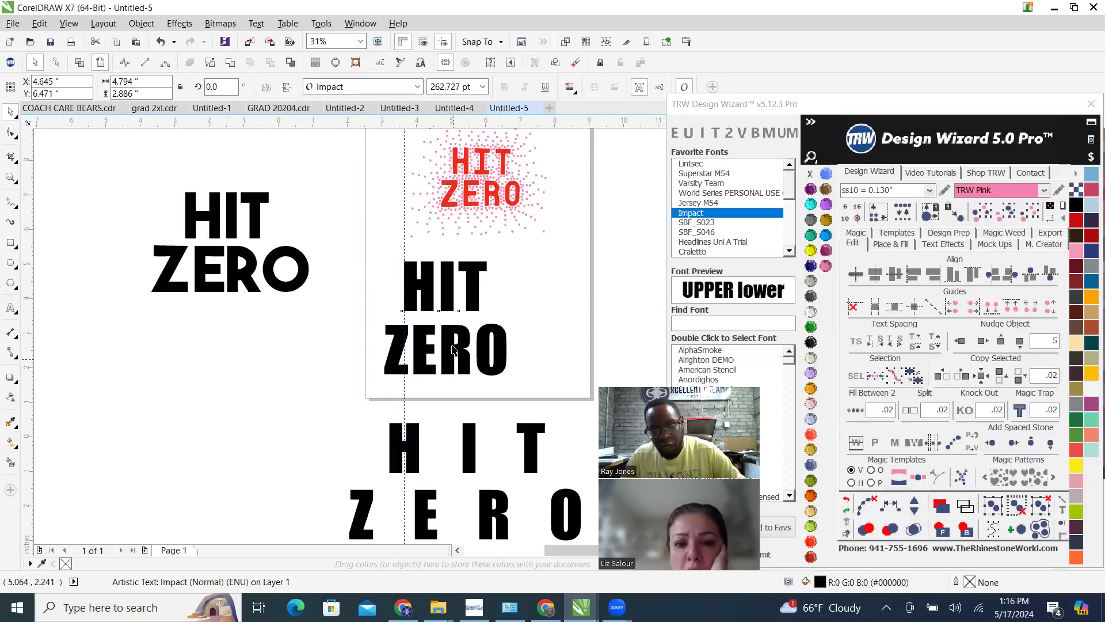
pyautogui.scroll(1, 454, 355)
pyautogui.click(438, 235)
pyautogui.click(811, 204)
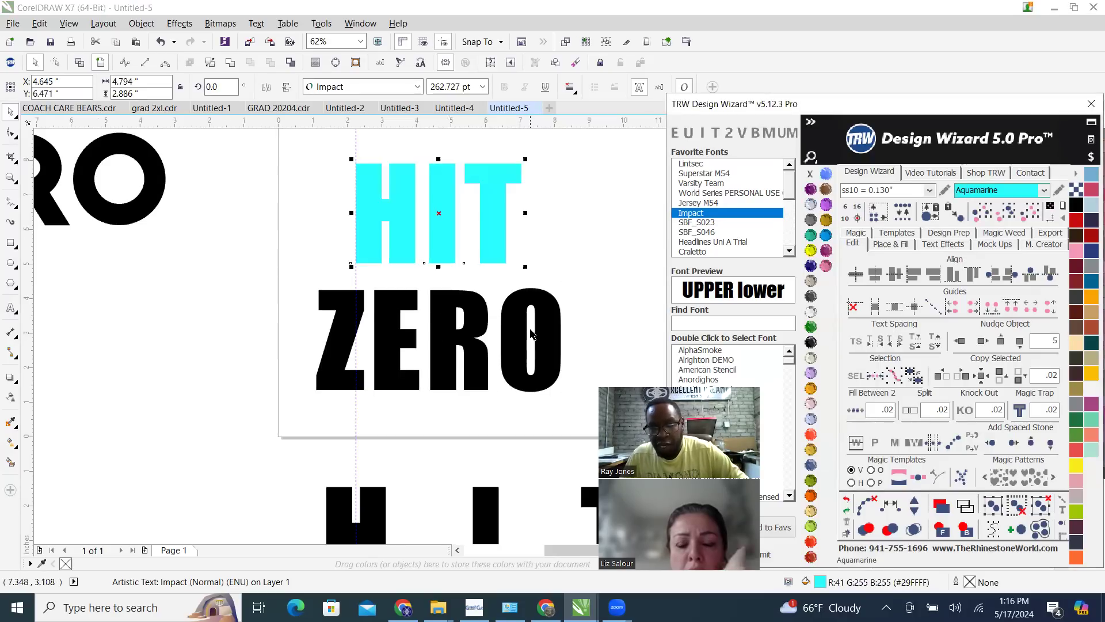
pyautogui.click(538, 322)
pyautogui.click(810, 189)
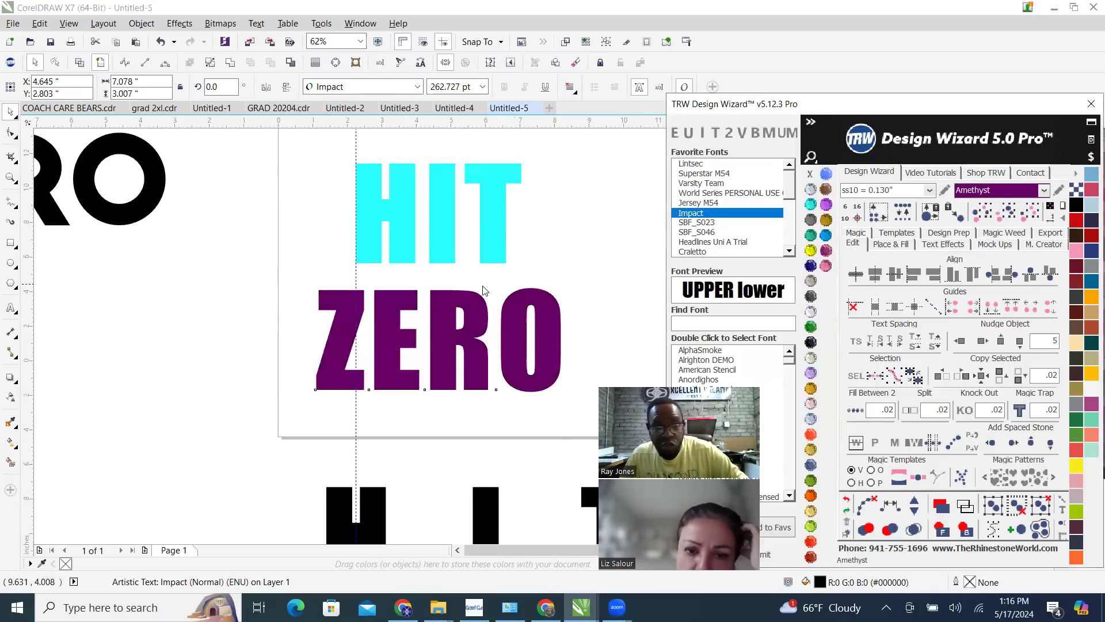
# Color the widely spaced two-line HIT ZERO text below the page TRW Blue
pyautogui.scroll(-1, 463, 335)
pyautogui.scroll(-1, 480, 423)
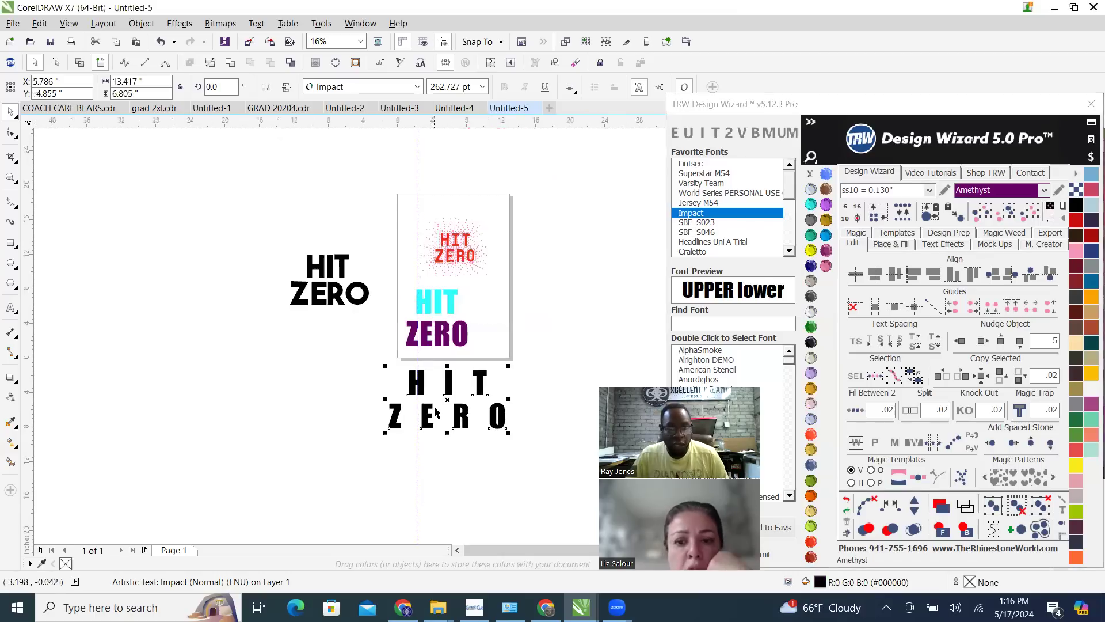
pyautogui.scroll(1, 471, 411)
pyautogui.click(826, 240)
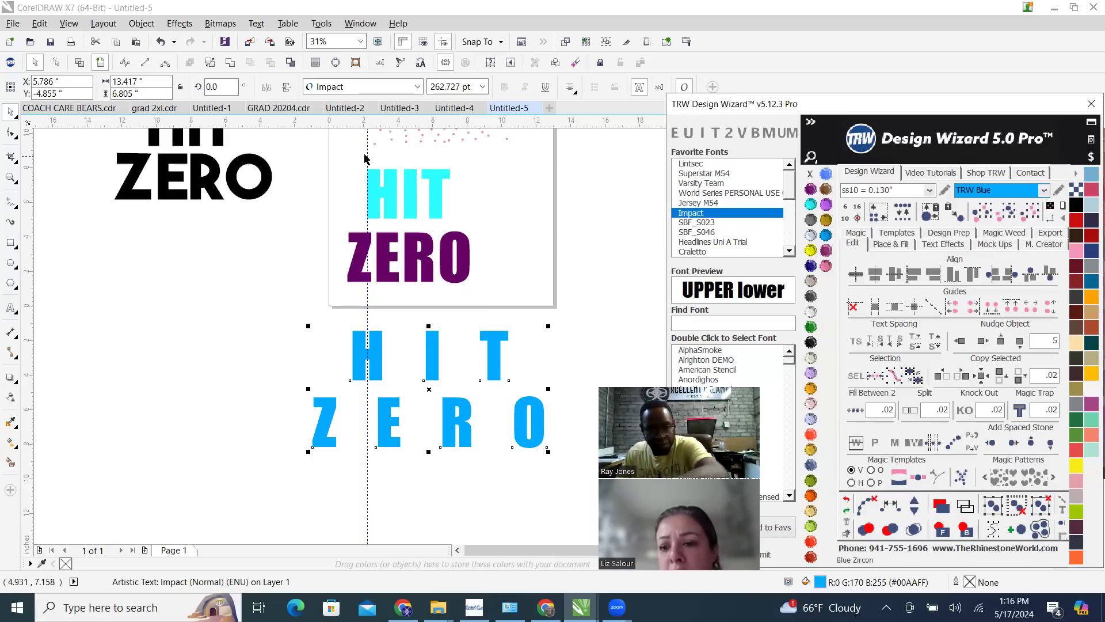
# Compare the separate HIT and ZERO texts on the page with the single two-line text below it
pyautogui.scroll(3, 415, 196)
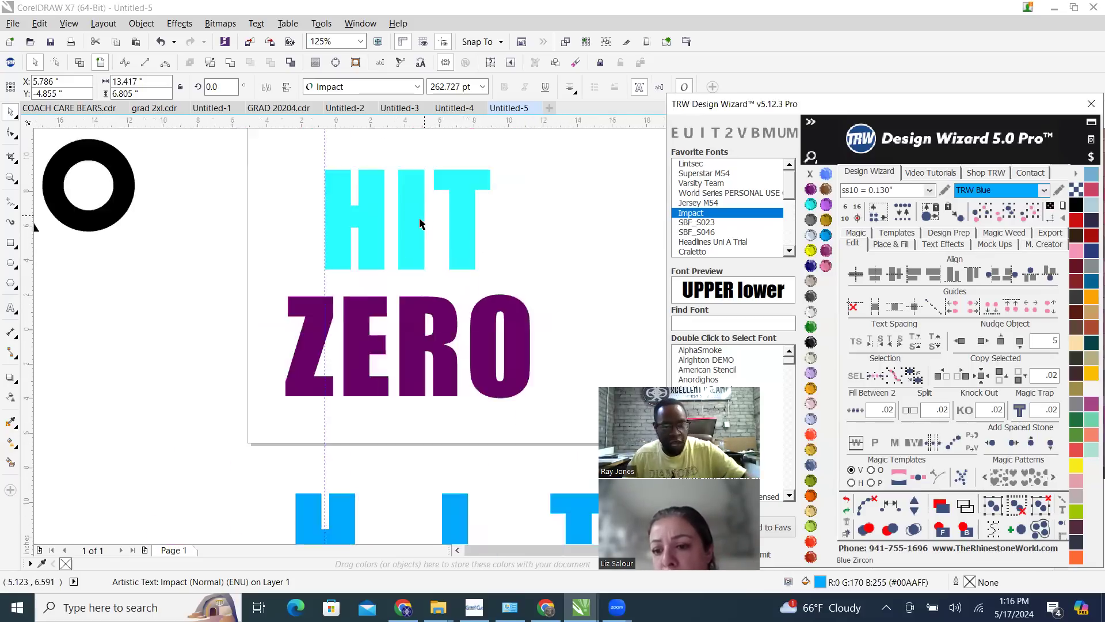
pyautogui.scroll(-3, 421, 213)
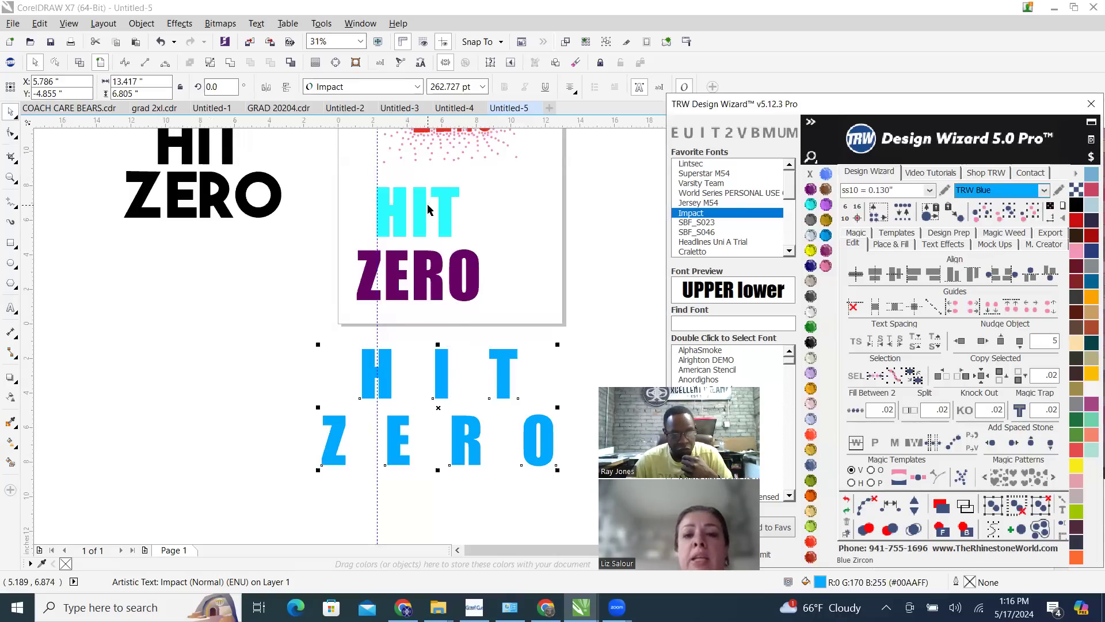
pyautogui.scroll(2, 426, 209)
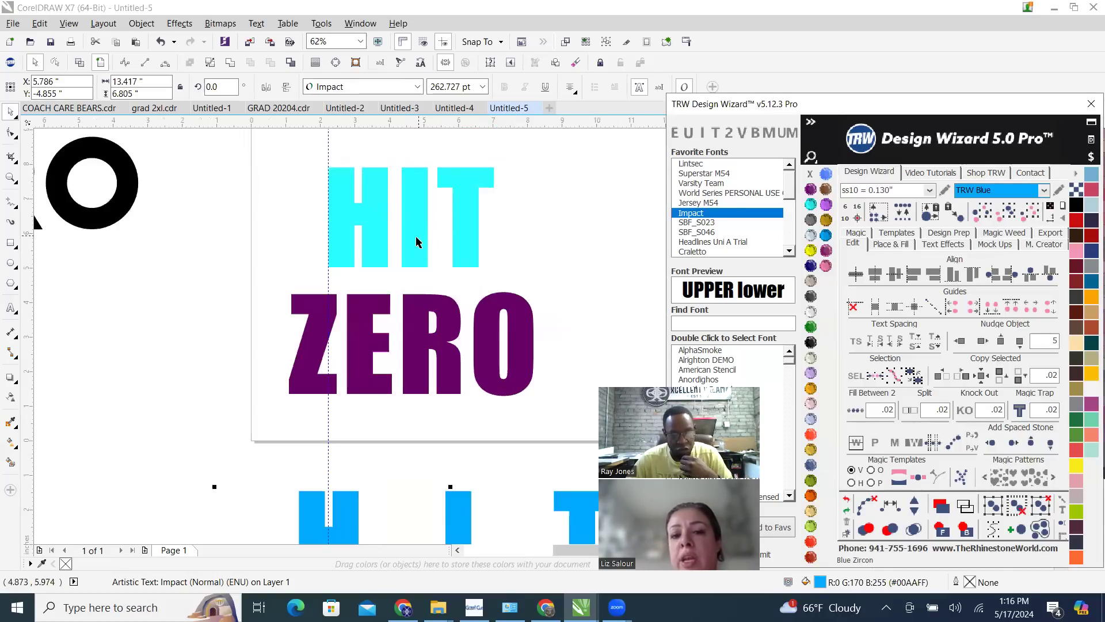
pyautogui.scroll(-2, 420, 240)
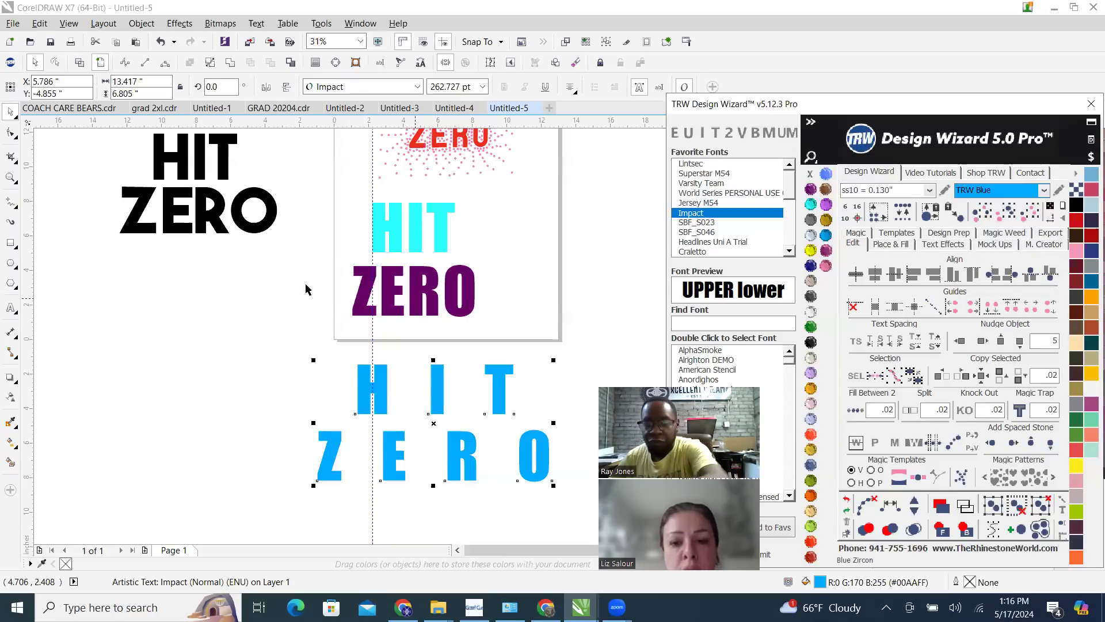
pyautogui.scroll(-1, 372, 444)
pyautogui.scroll(1, 350, 446)
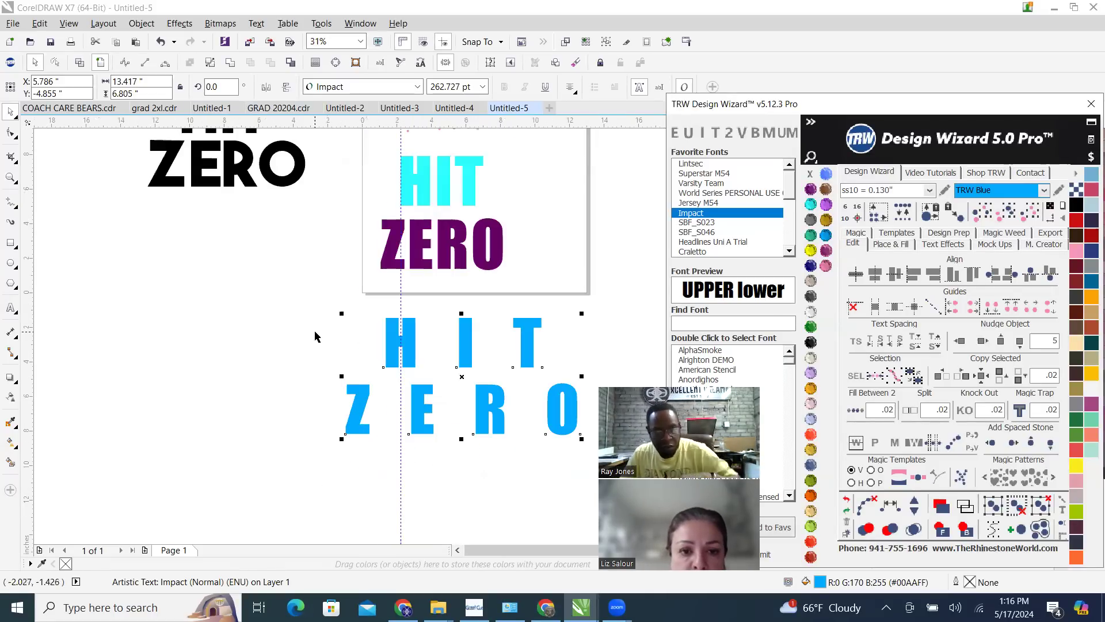
pyautogui.moveTo(293, 309); pyautogui.dragTo(475, 363)
pyautogui.scroll(2, 535, 357)
pyautogui.click(476, 267)
pyautogui.scroll(-1, 473, 323)
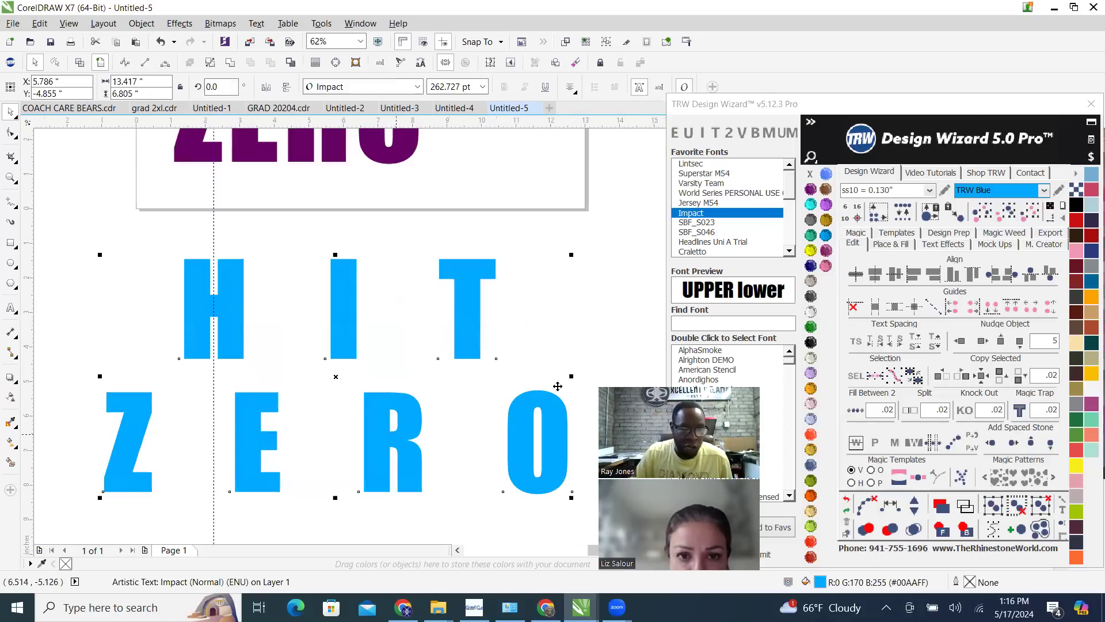
pyautogui.scroll(-2, 557, 386)
pyautogui.scroll(1, 547, 362)
pyautogui.scroll(1, 550, 367)
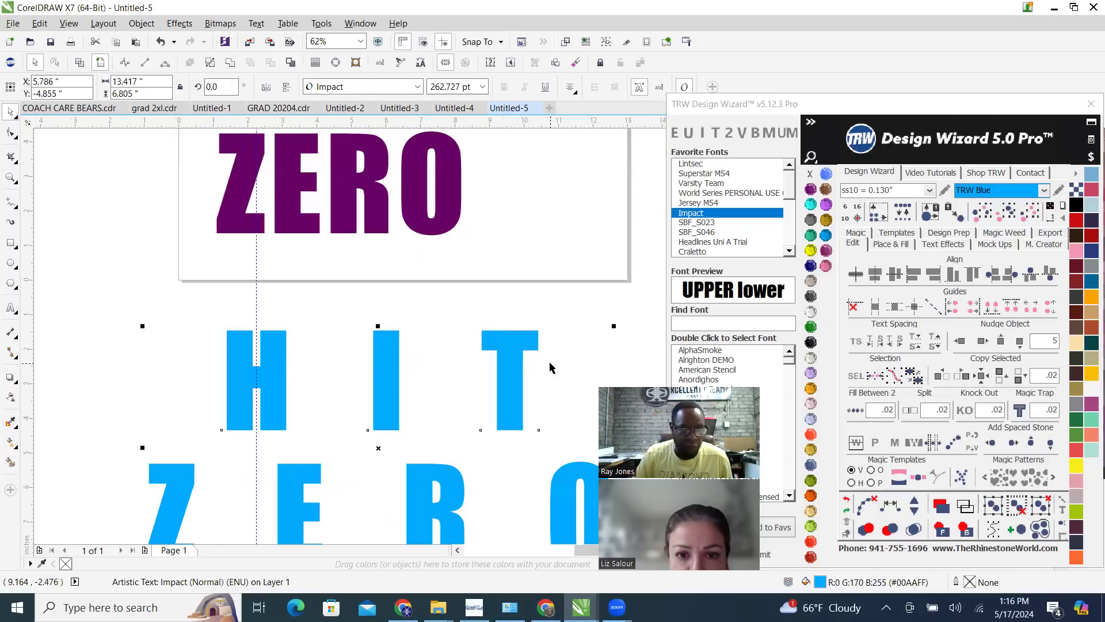
pyautogui.scroll(-1, 501, 378)
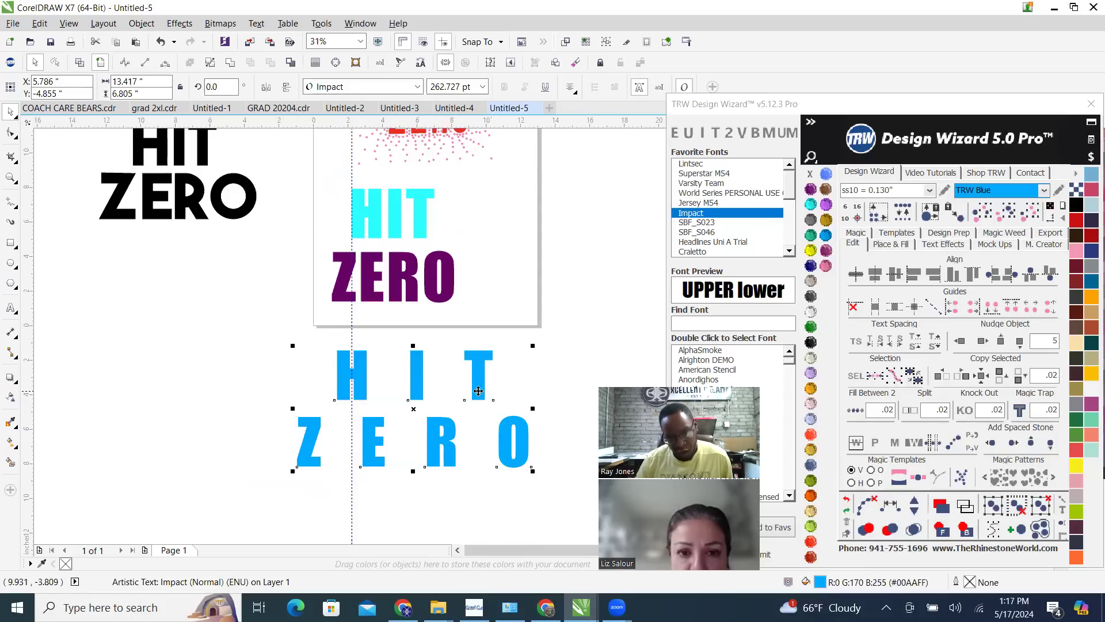
# Try the SBF_S023 and Headlines Uni A Trial fonts on the blue two-line text and set it to Craletto
pyautogui.click(707, 222)
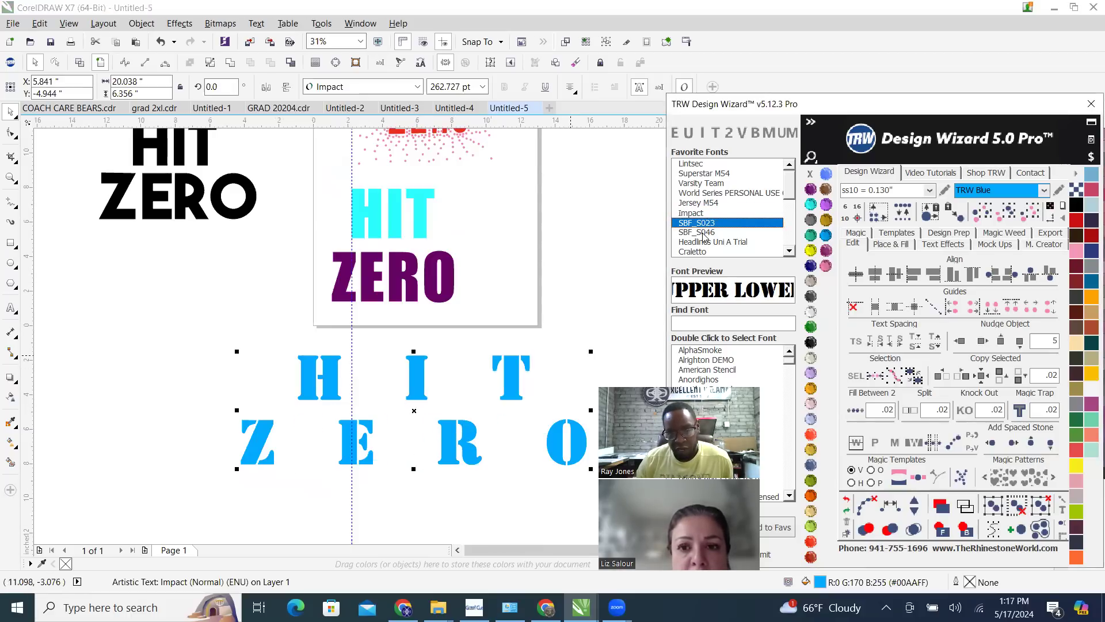
pyautogui.click(705, 242)
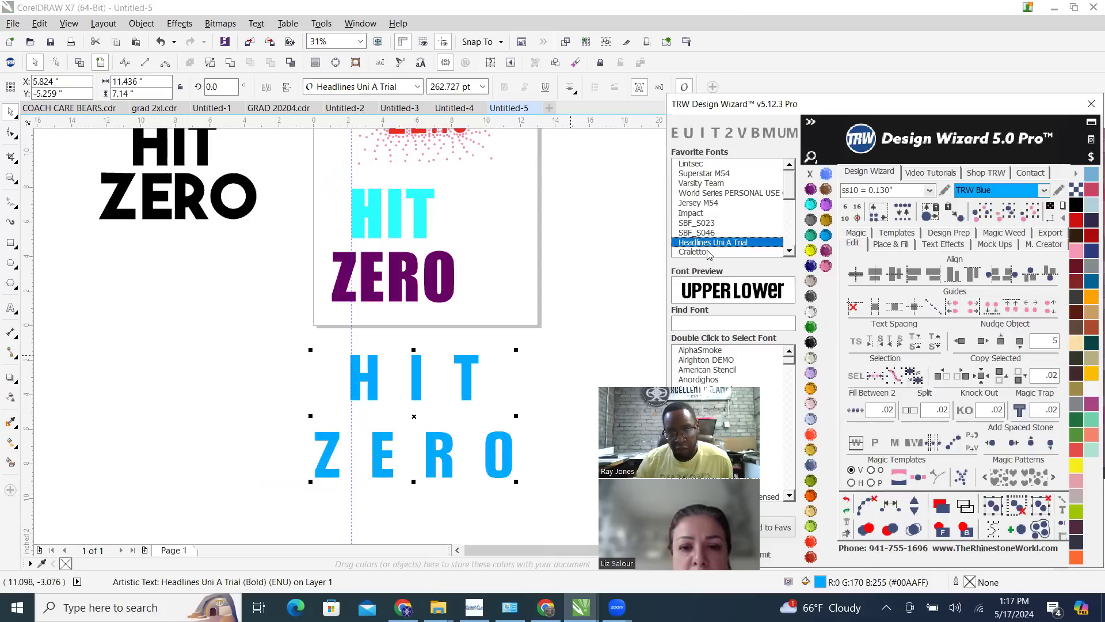
pyautogui.click(706, 253)
pyautogui.scroll(-2, 392, 327)
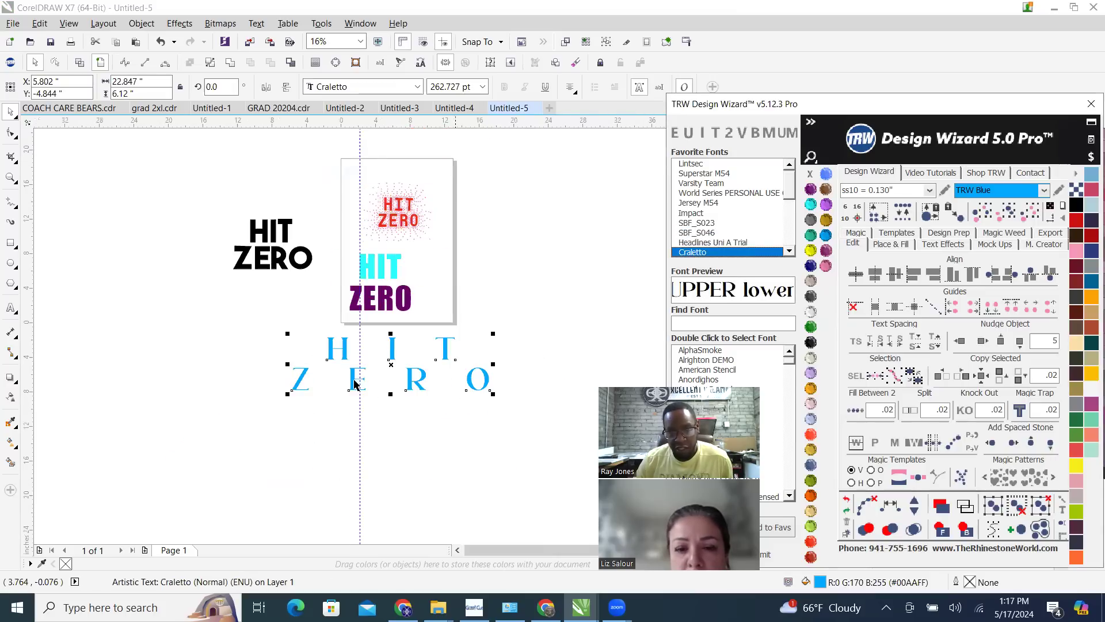
# Try the Varsity Team and Jersey M54 fonts on the aquamarine HIT text and return it to Impact
pyautogui.scroll(2, 350, 339)
pyautogui.click(408, 199)
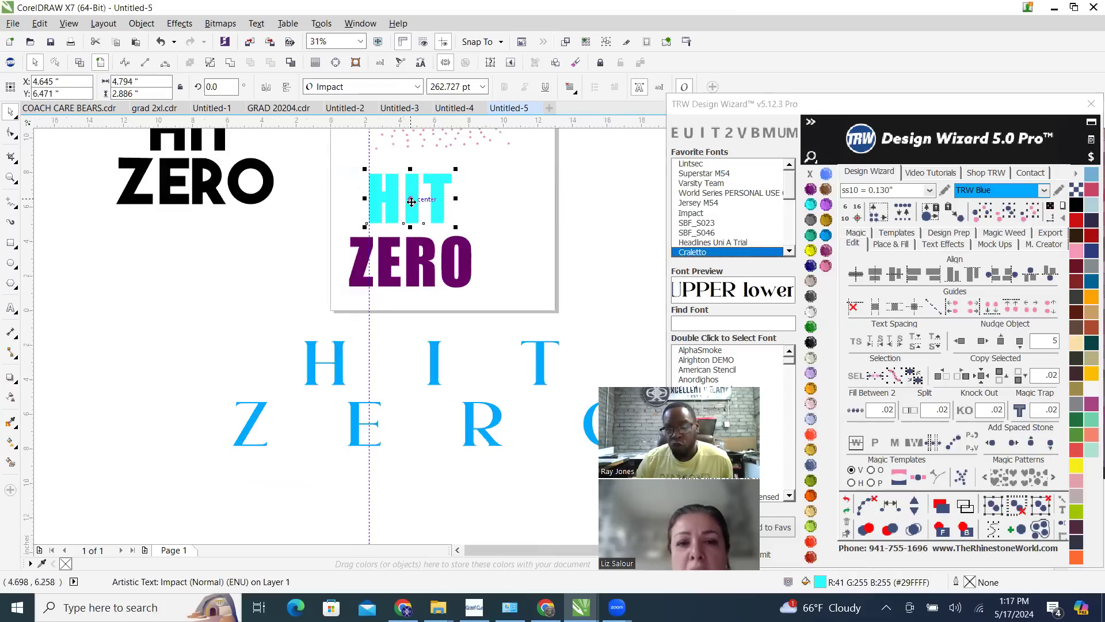
pyautogui.click(715, 184)
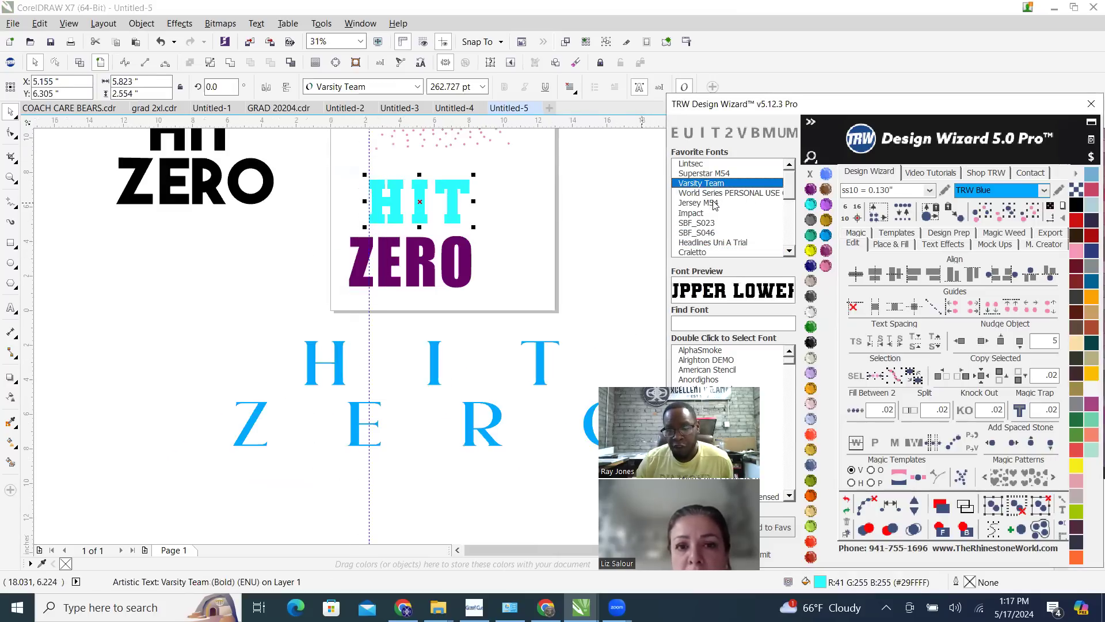
pyautogui.click(708, 203)
pyautogui.click(709, 213)
pyautogui.click(450, 281)
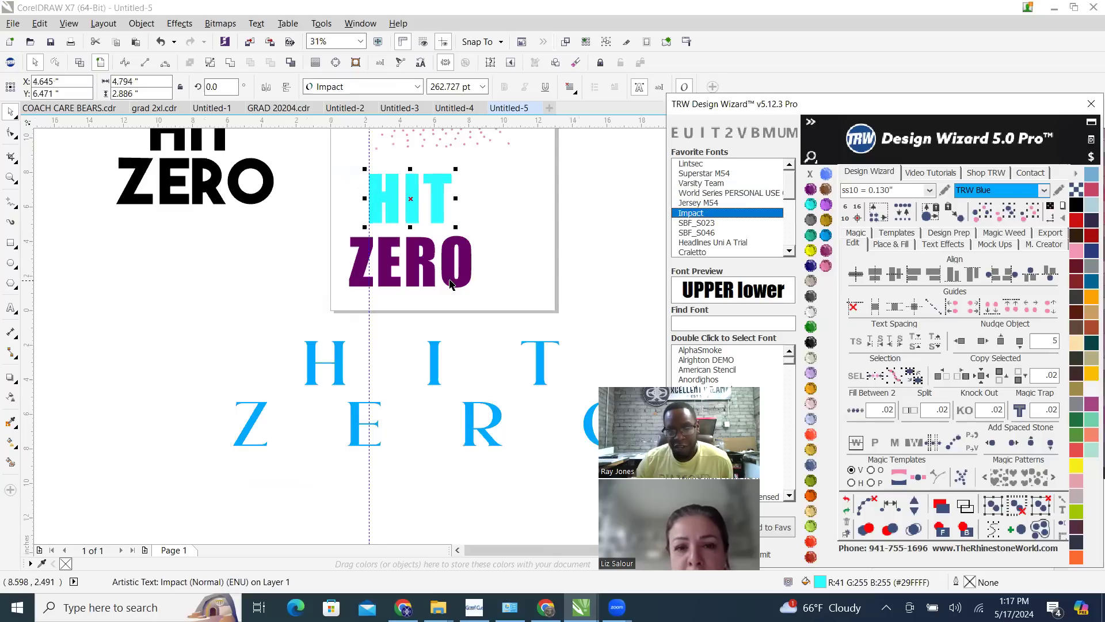
# Try the Headlines Uni A Trial, The Fruit Star, Newkids Crew and Athena fonts on the purple ZERO text
pyautogui.click(731, 243)
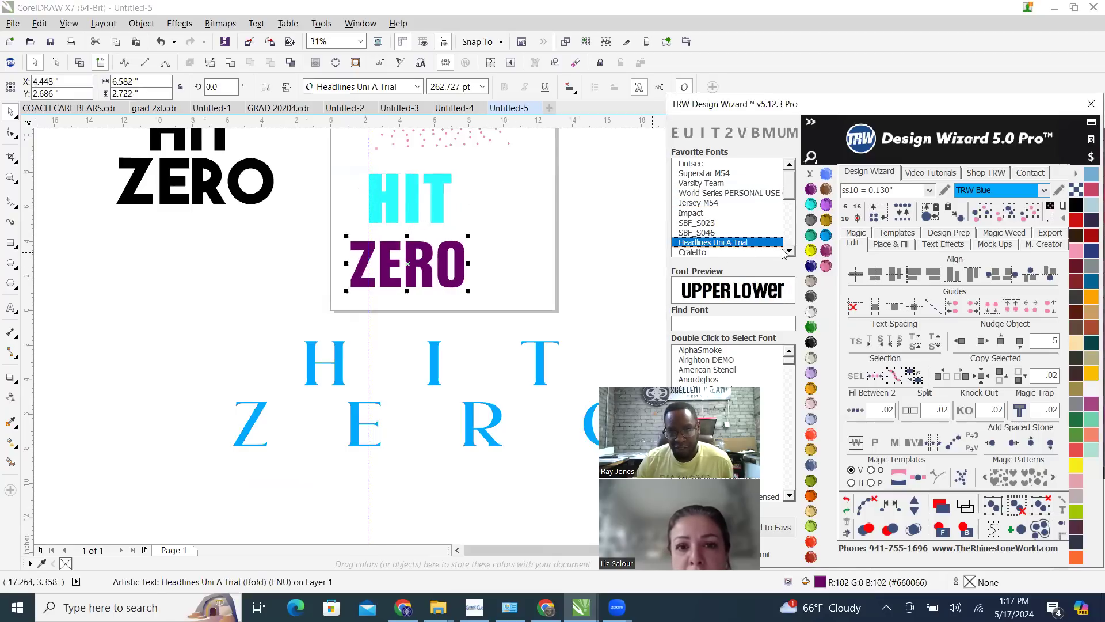
pyautogui.scroll(-5, 783, 253)
pyautogui.click(703, 215)
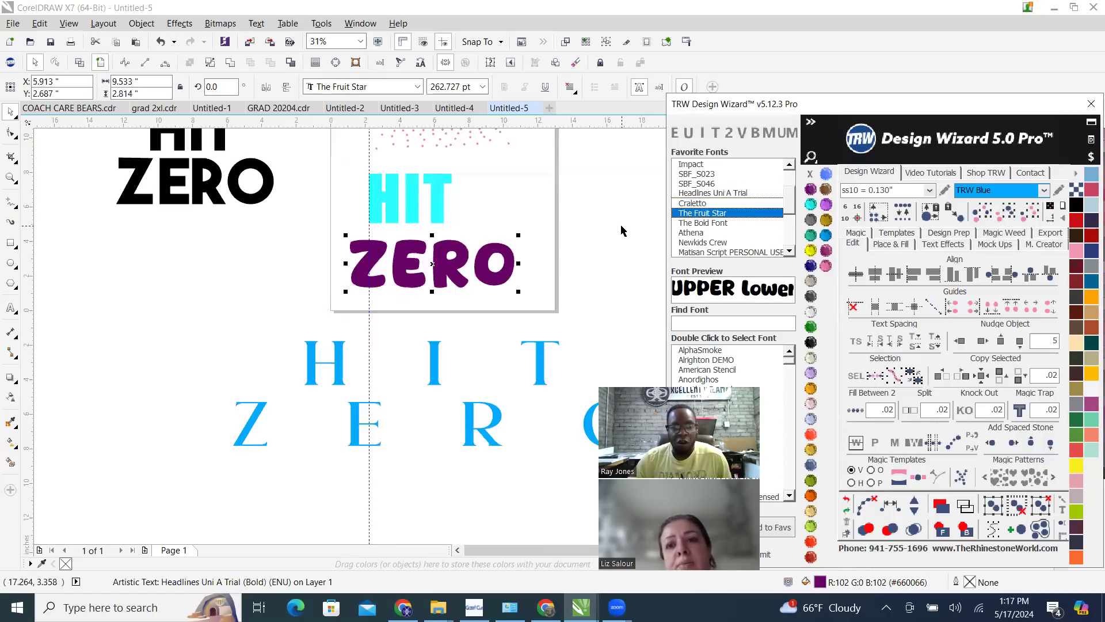
pyautogui.click(698, 204)
pyautogui.click(723, 193)
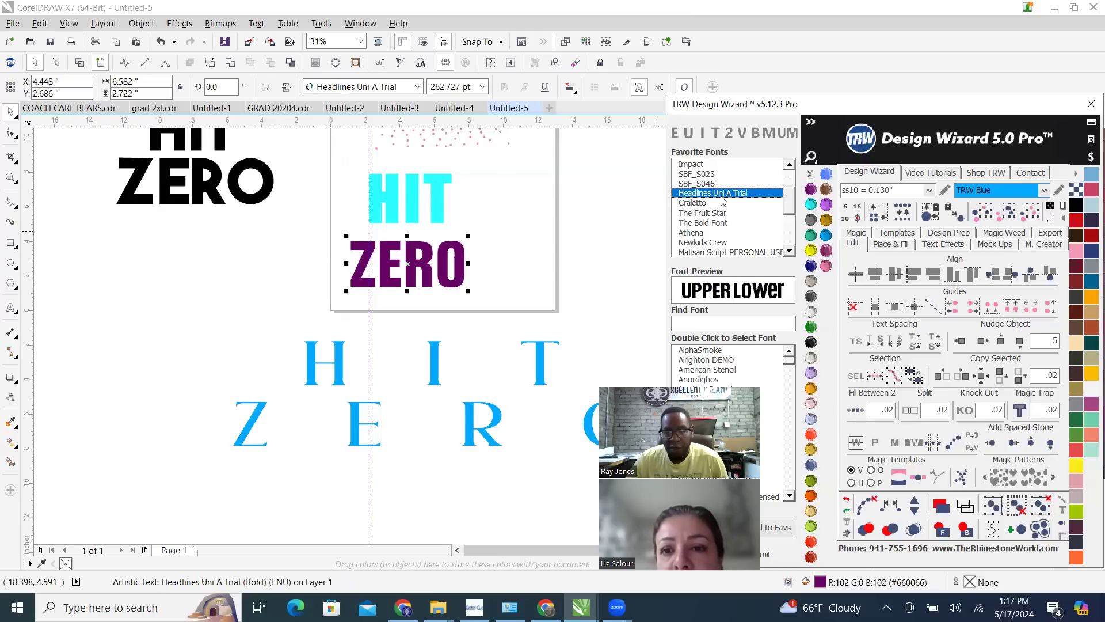
pyautogui.click(700, 243)
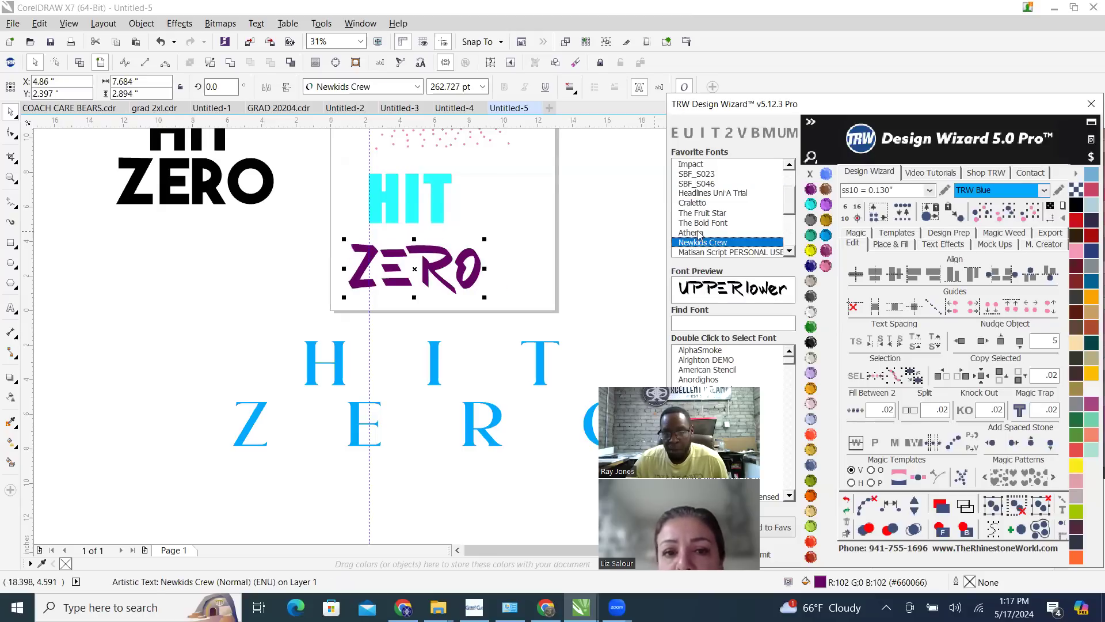
pyautogui.click(698, 233)
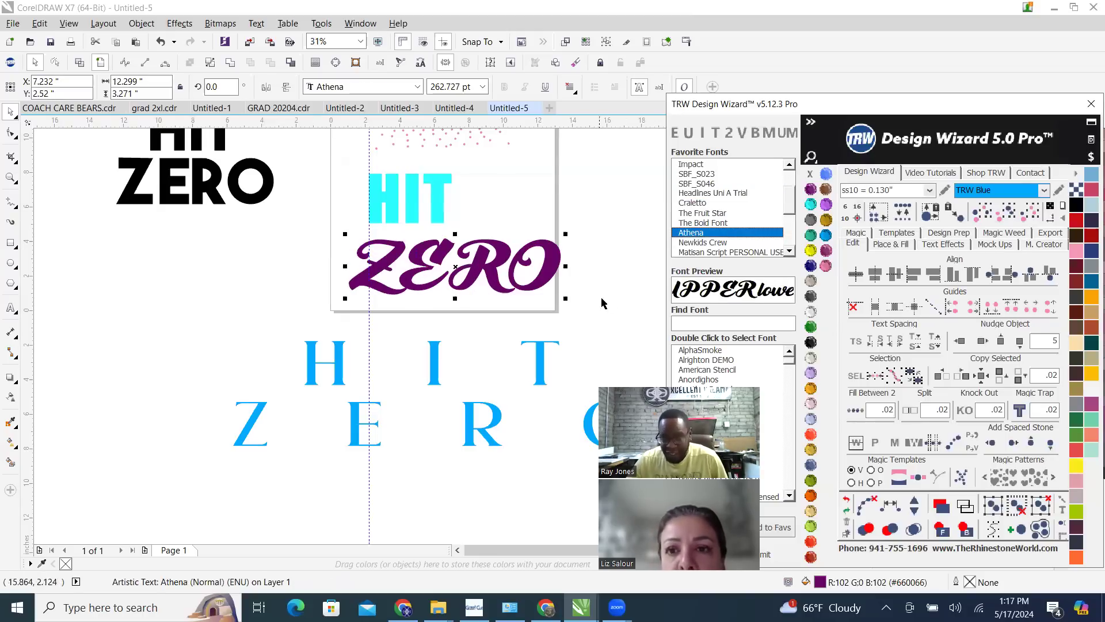
# Undo the font trials so the purple ZERO and aquamarine HIT texts are back in Impact, and deselect everything
pyautogui.click(847, 499)
pyautogui.click(847, 500)
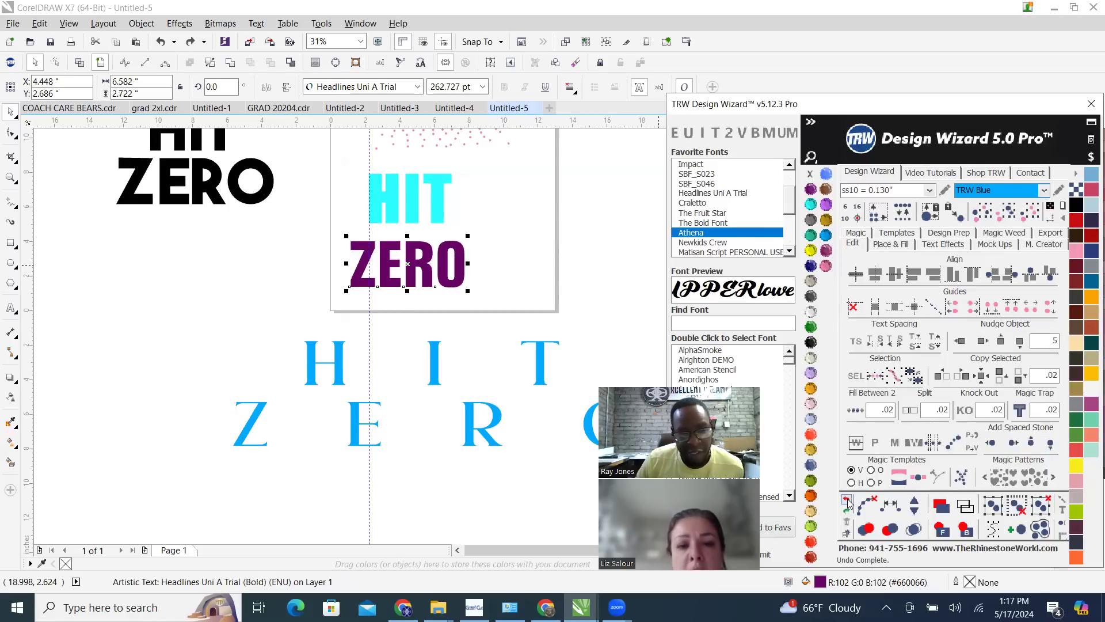
pyautogui.scroll(1, 413, 213)
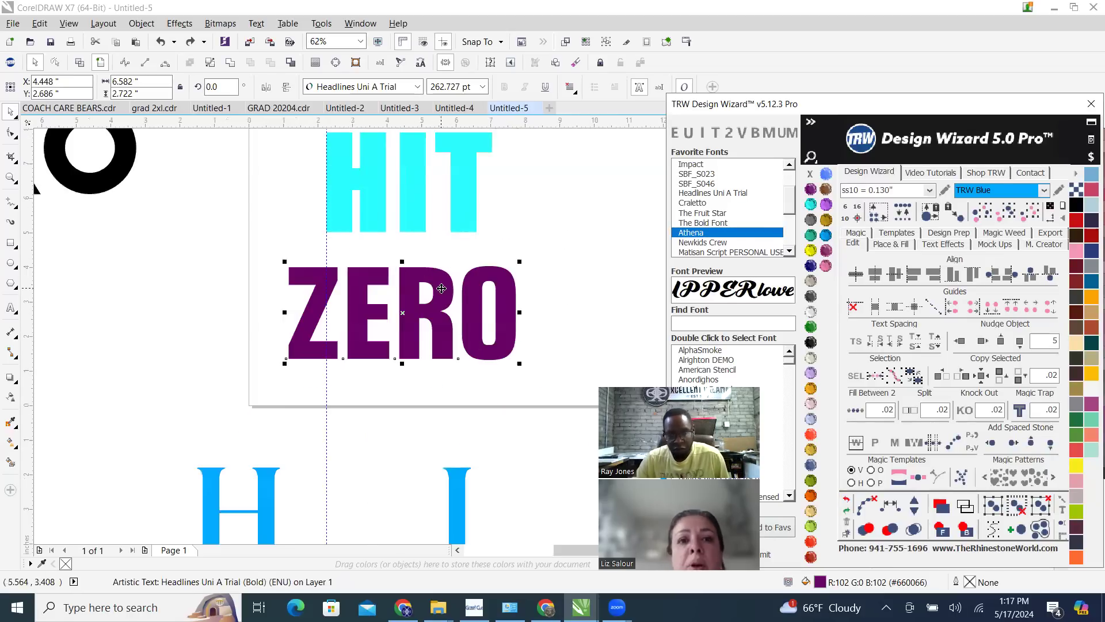
pyautogui.scroll(-2, 455, 303)
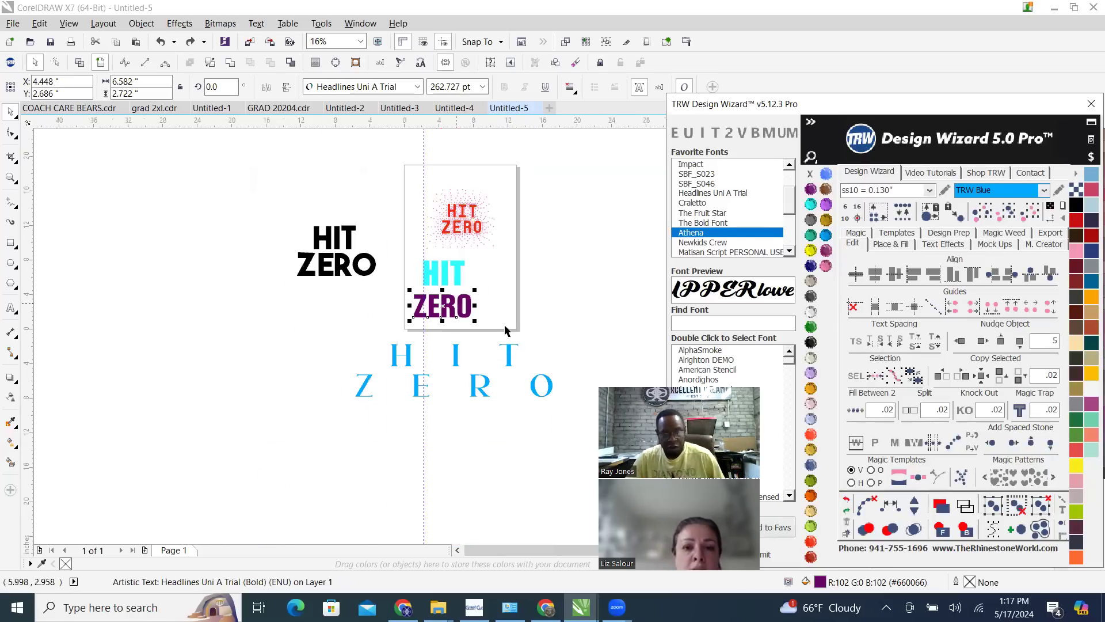
pyautogui.click(847, 500)
pyautogui.click(846, 500)
pyautogui.click(846, 500)
pyautogui.click(847, 500)
pyautogui.click(847, 500)
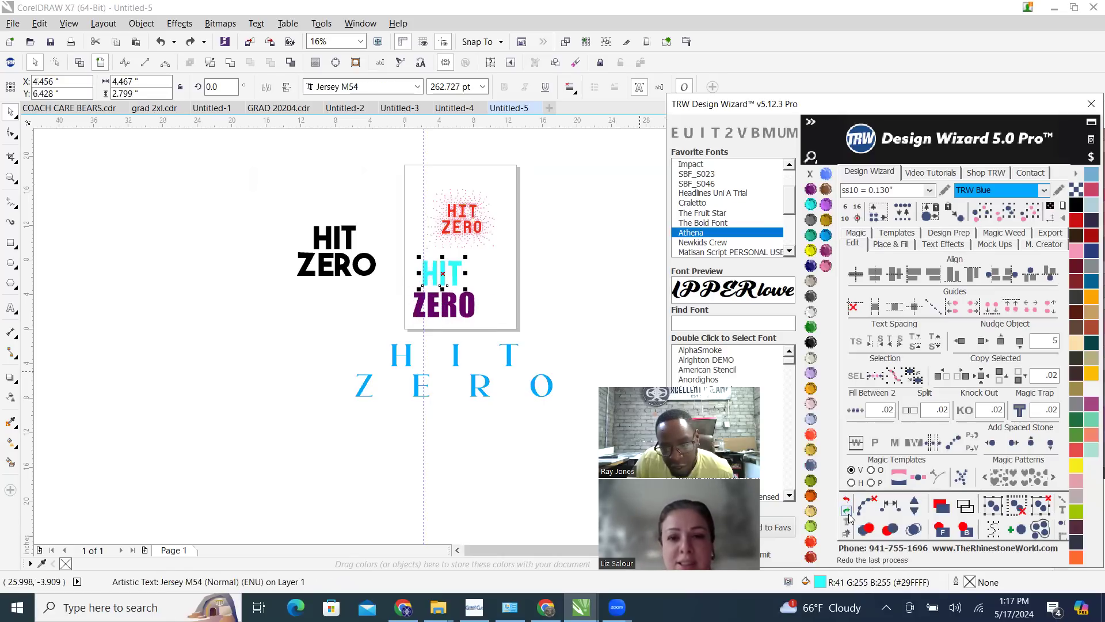
pyautogui.click(847, 500)
pyautogui.click(553, 287)
# Delete the blue, widely spaced two-line HIT ZERO text below the page
pyautogui.scroll(3, 366, 276)
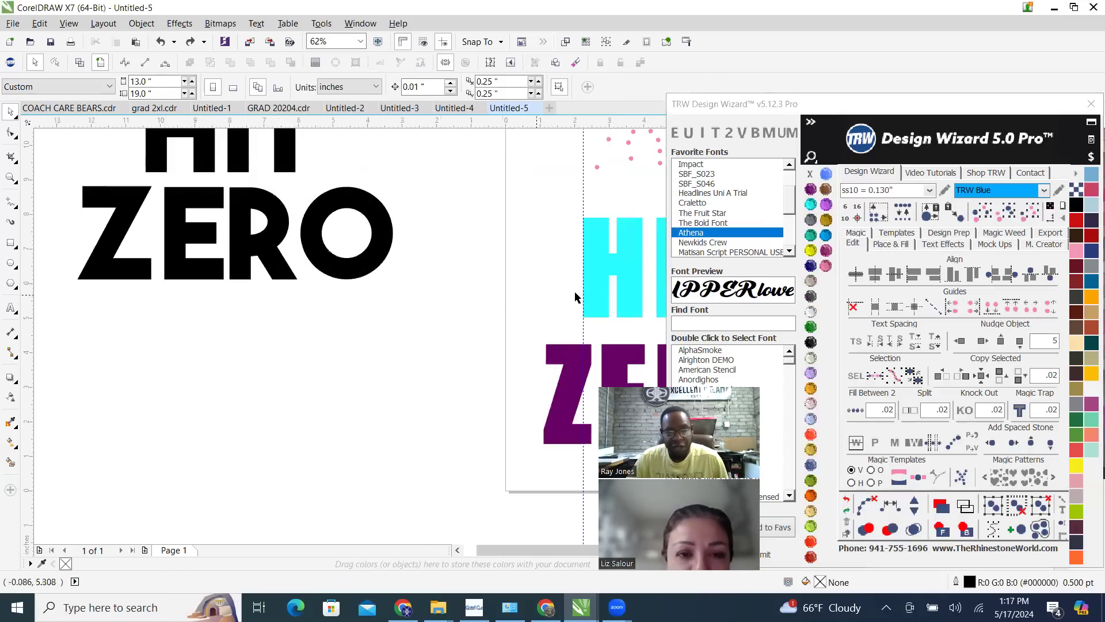
pyautogui.scroll(-3, 417, 312)
pyautogui.scroll(2, 502, 354)
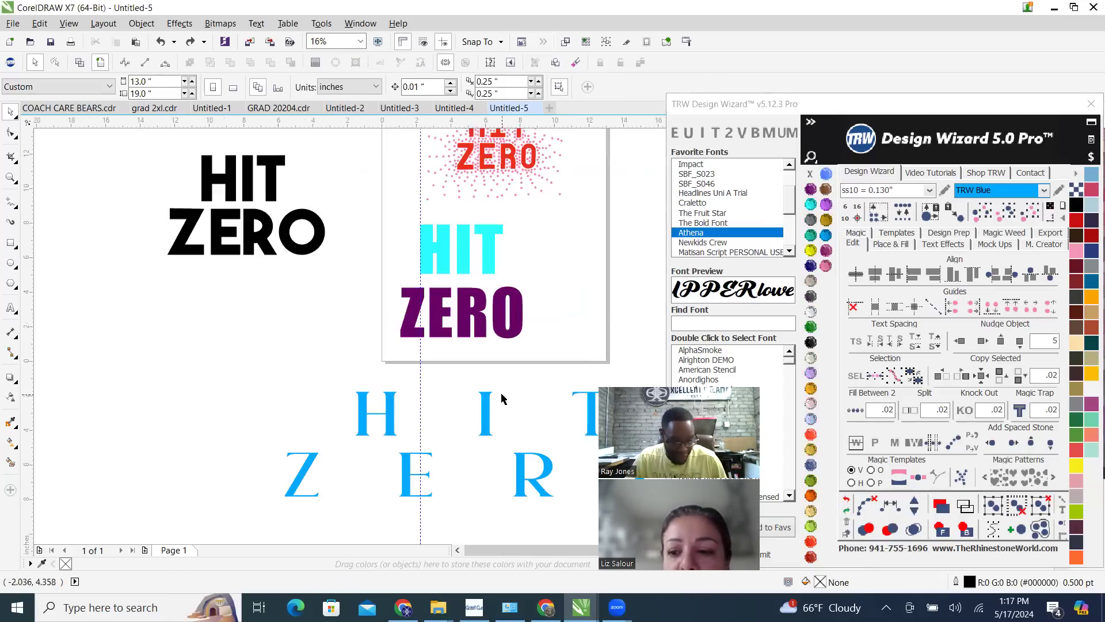
pyautogui.click(476, 426)
pyautogui.press('Delete')
# Examine the red HIT ZERO rhinestone design up close and compare it with the separate HIT and ZERO texts below
pyautogui.scroll(-2, 412, 357)
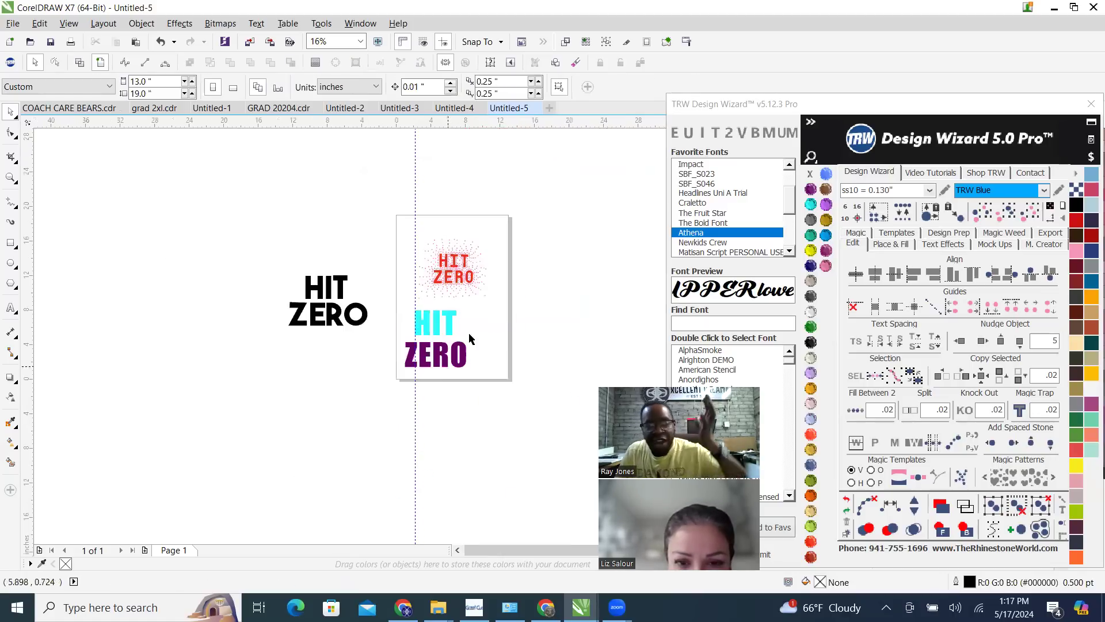
pyautogui.scroll(2, 374, 345)
pyautogui.scroll(2, 375, 295)
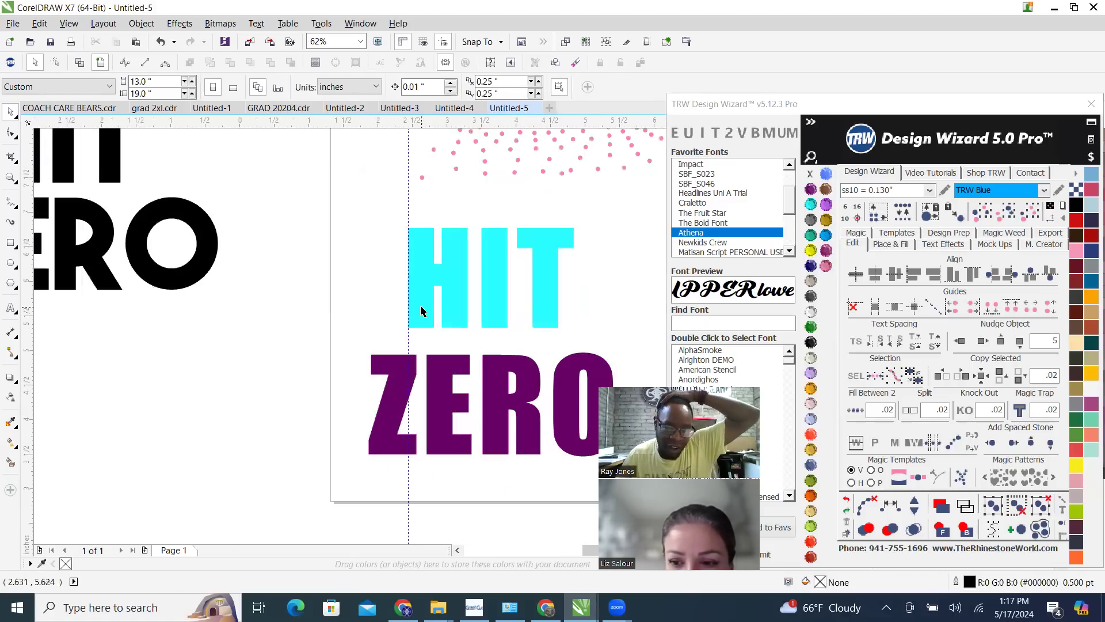
pyautogui.scroll(2, 420, 305)
pyautogui.scroll(-4, 404, 327)
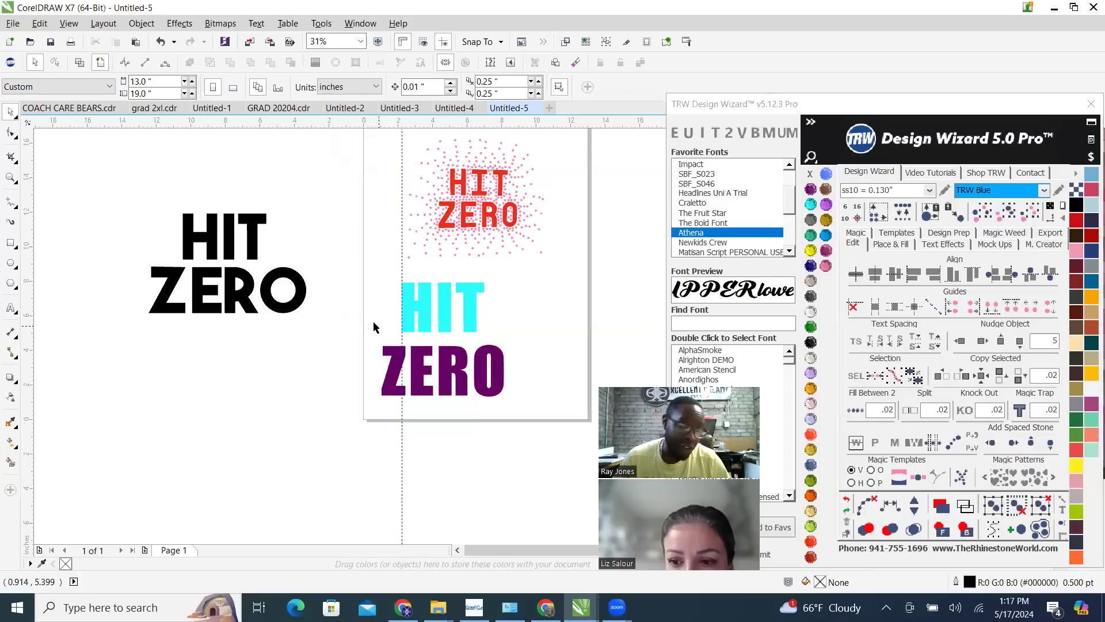
pyautogui.scroll(2, 472, 308)
pyautogui.scroll(-2, 481, 333)
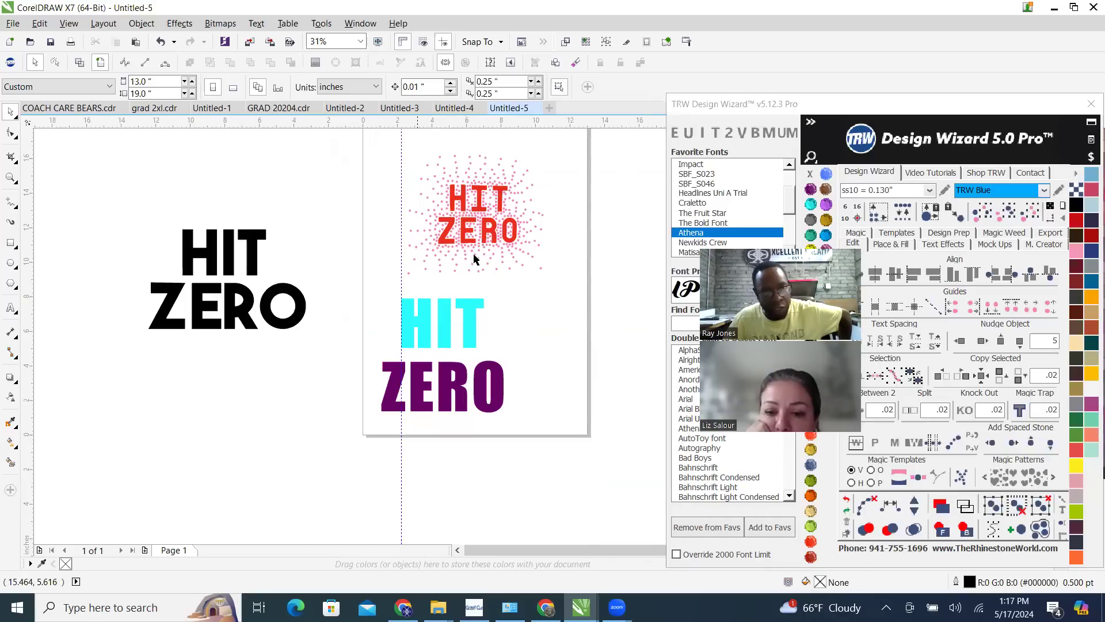
pyautogui.scroll(4, 477, 259)
pyautogui.scroll(-2, 403, 253)
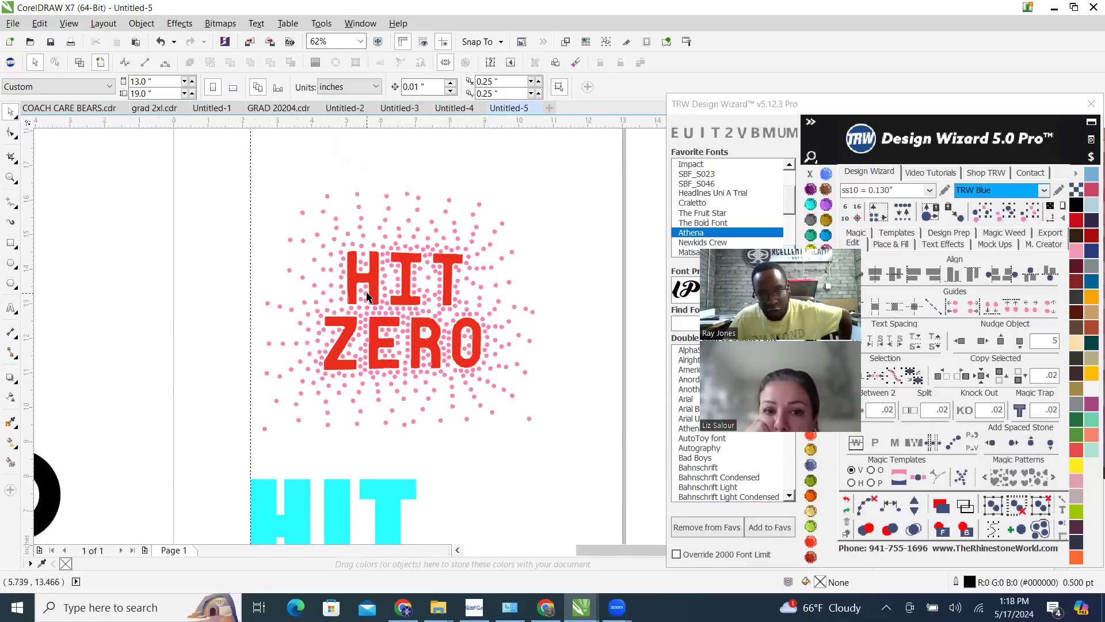
pyautogui.scroll(10, 366, 296)
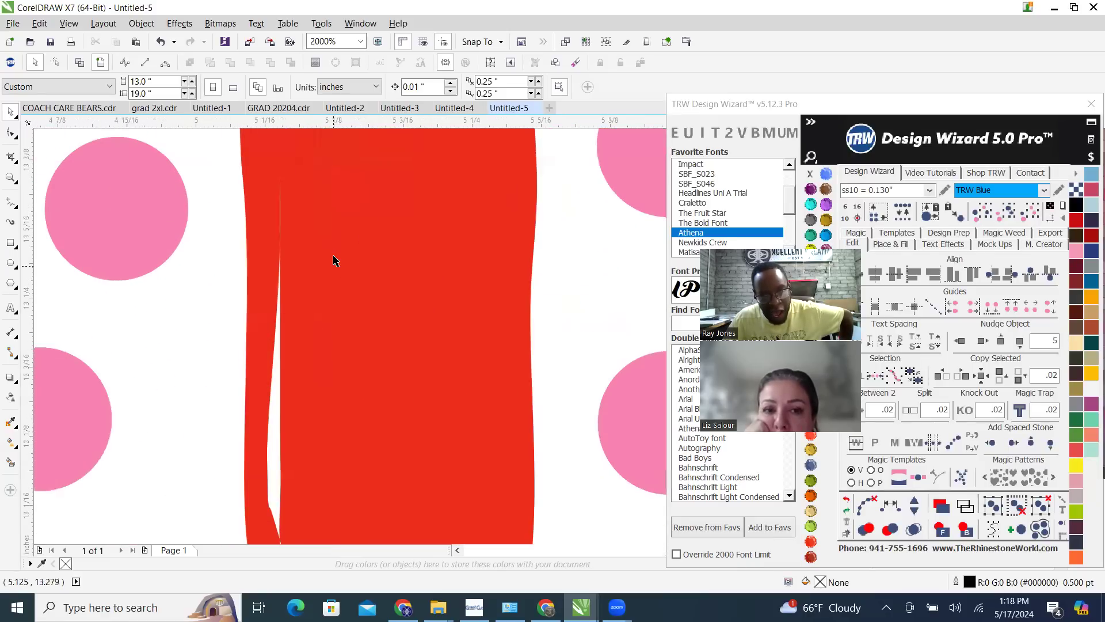
pyautogui.scroll(-4, 338, 290)
pyautogui.scroll(-6, 344, 284)
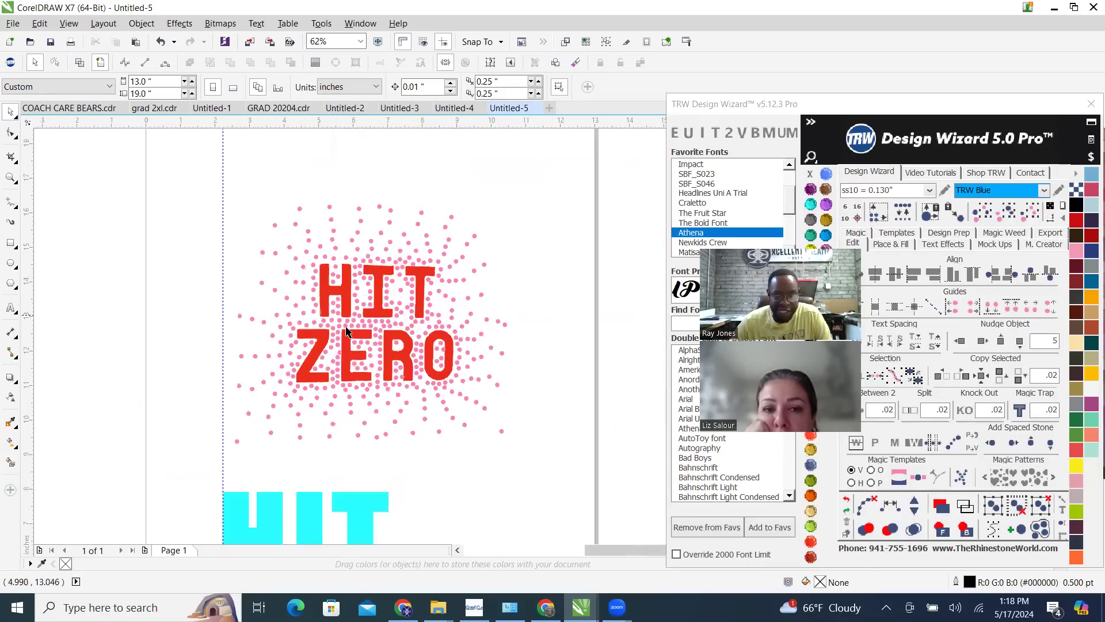
pyautogui.scroll(-3, 346, 331)
# Move the aquamarine HIT text down close above the purple ZERO text, lining up their starting edges
pyautogui.scroll(3, 336, 359)
pyautogui.click(336, 361)
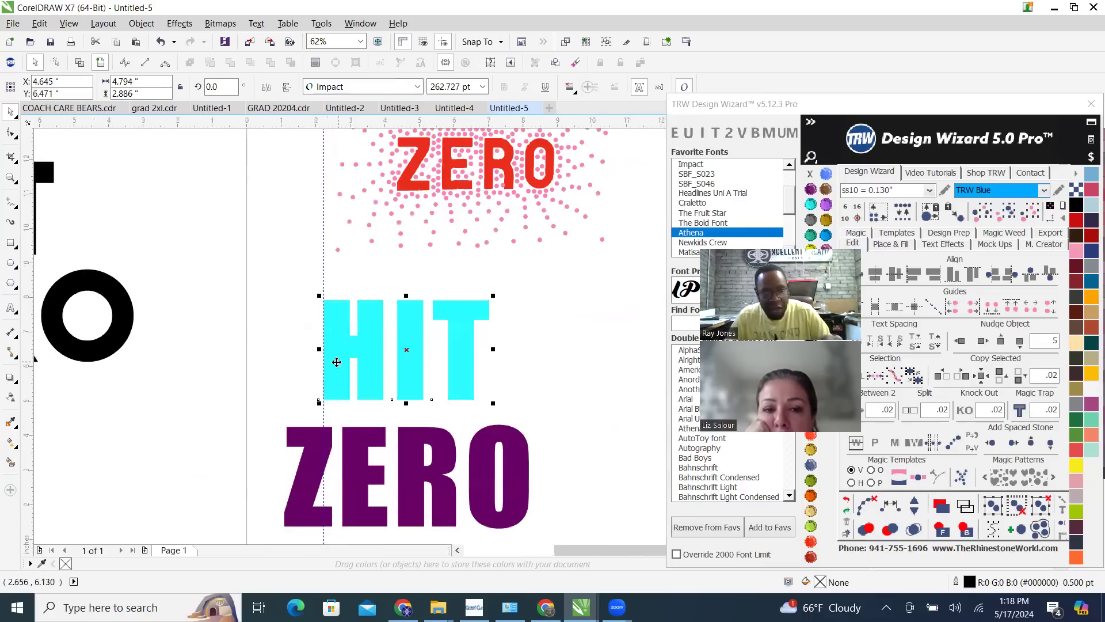
pyautogui.scroll(2, 336, 361)
pyautogui.moveTo(285, 432); pyautogui.dragTo(292, 429)
pyautogui.scroll(-4, 292, 429)
pyautogui.scroll(2, 363, 421)
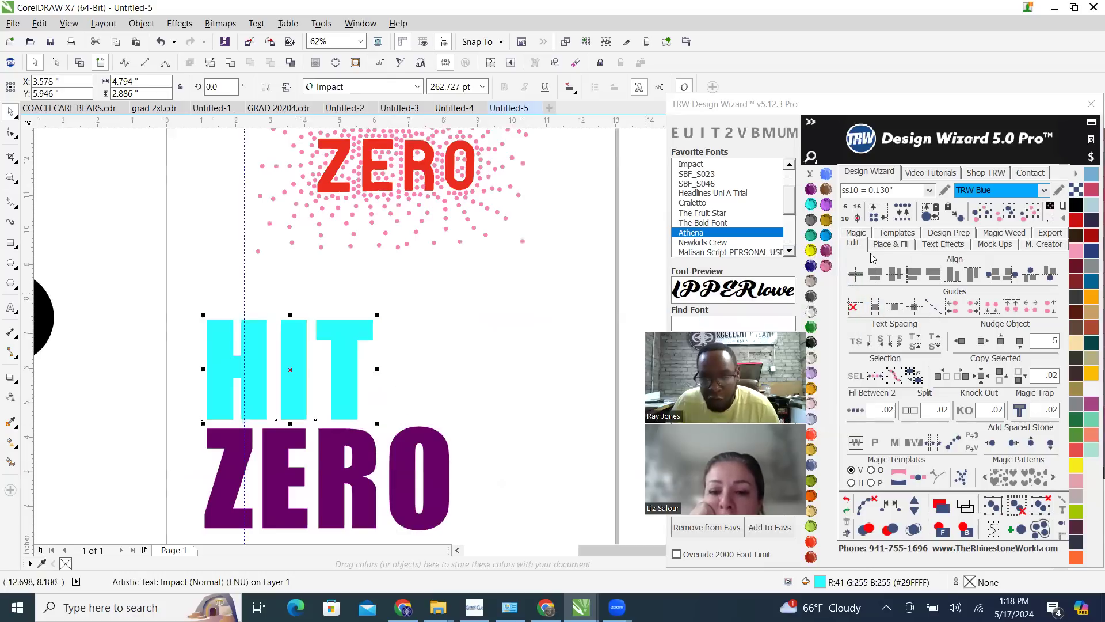
# Widen the letter spacing of the HIT text with the Shape tool until it spans the width of ZERO, about 7.1 inches
pyautogui.press('F10')
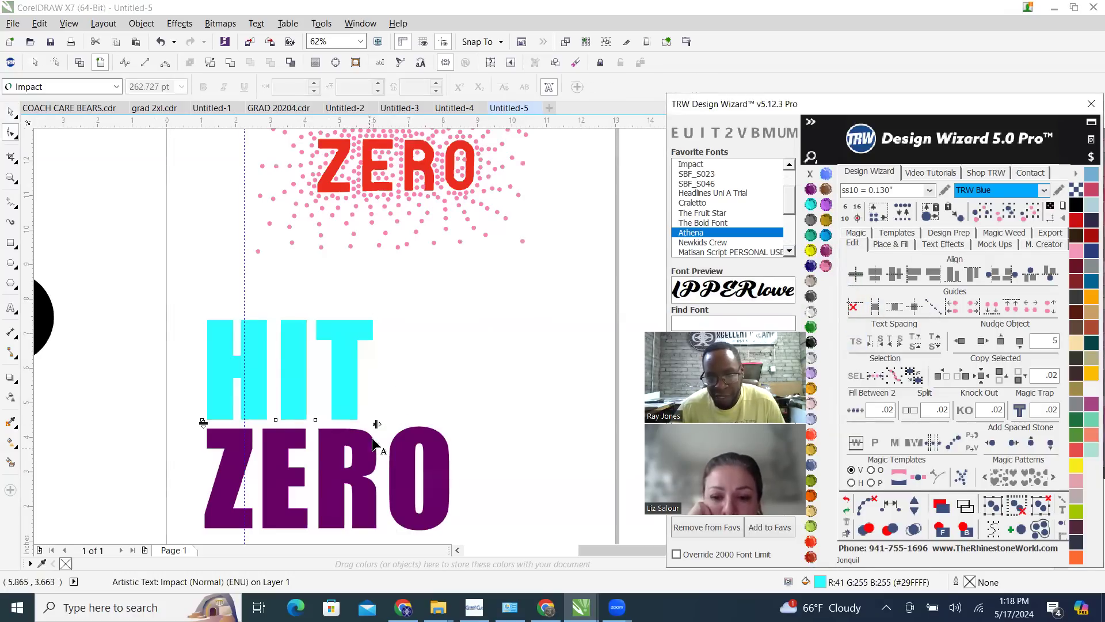
pyautogui.moveTo(377, 423); pyautogui.dragTo(449, 424)
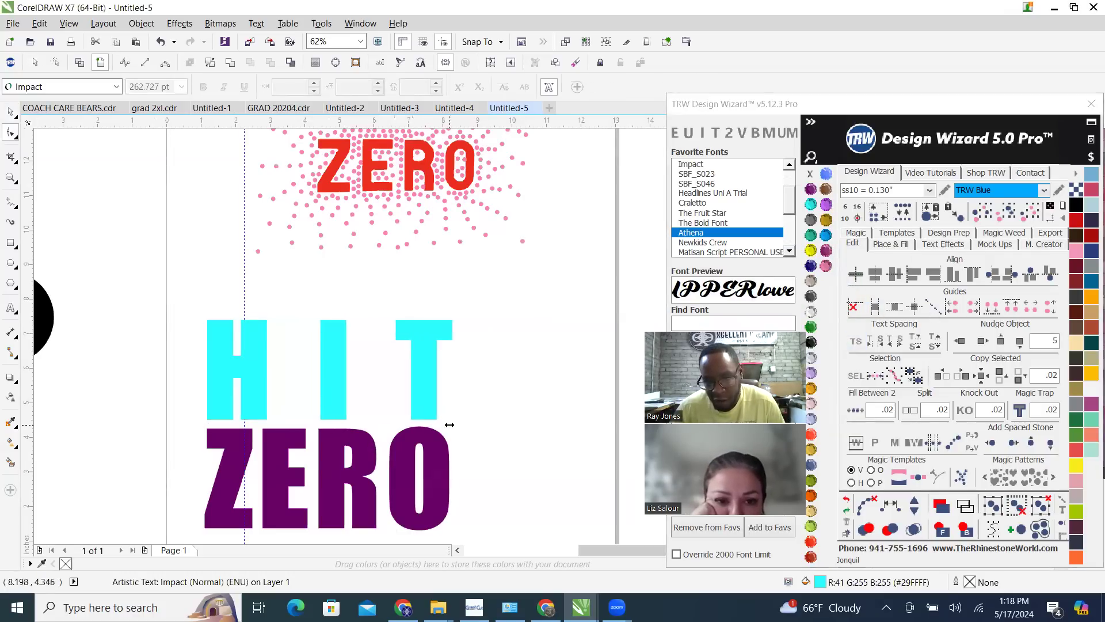
pyautogui.scroll(-1, 444, 368)
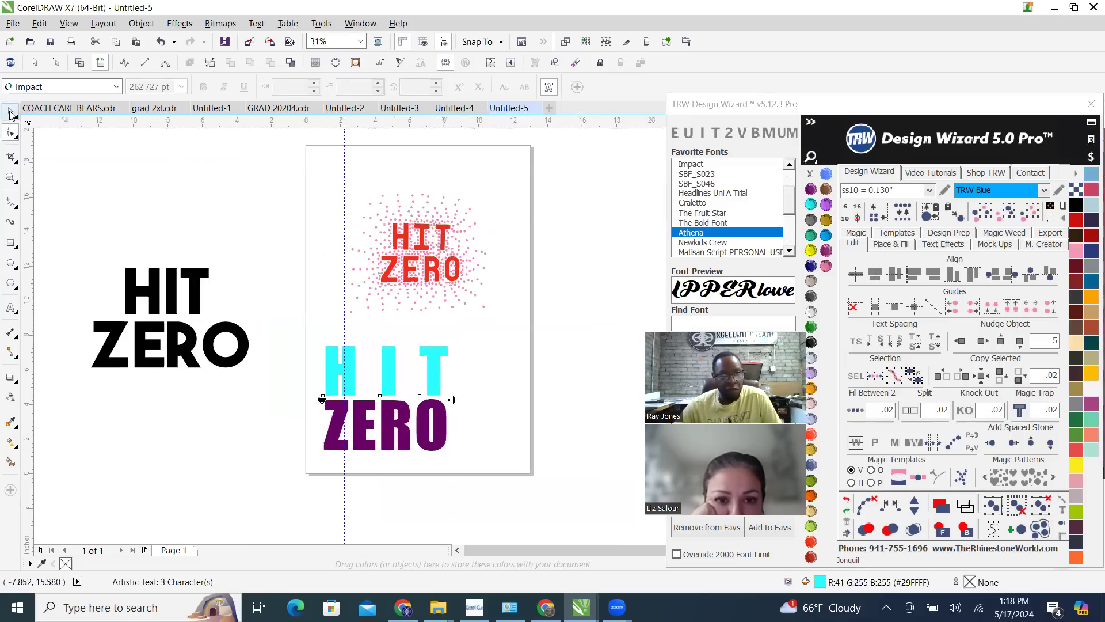
pyautogui.press('space')
pyautogui.scroll(-1, 395, 297)
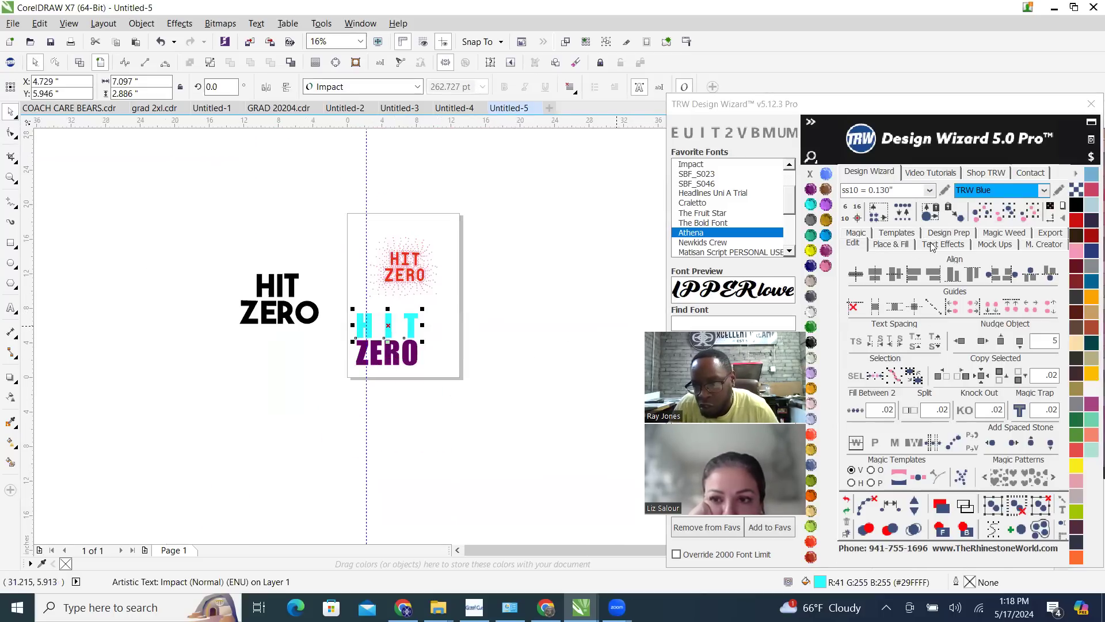
# Show the Place & Fill settings and place a copy of the HIT and ZERO texts beside the page, below the black HIT ZERO
pyautogui.click(893, 245)
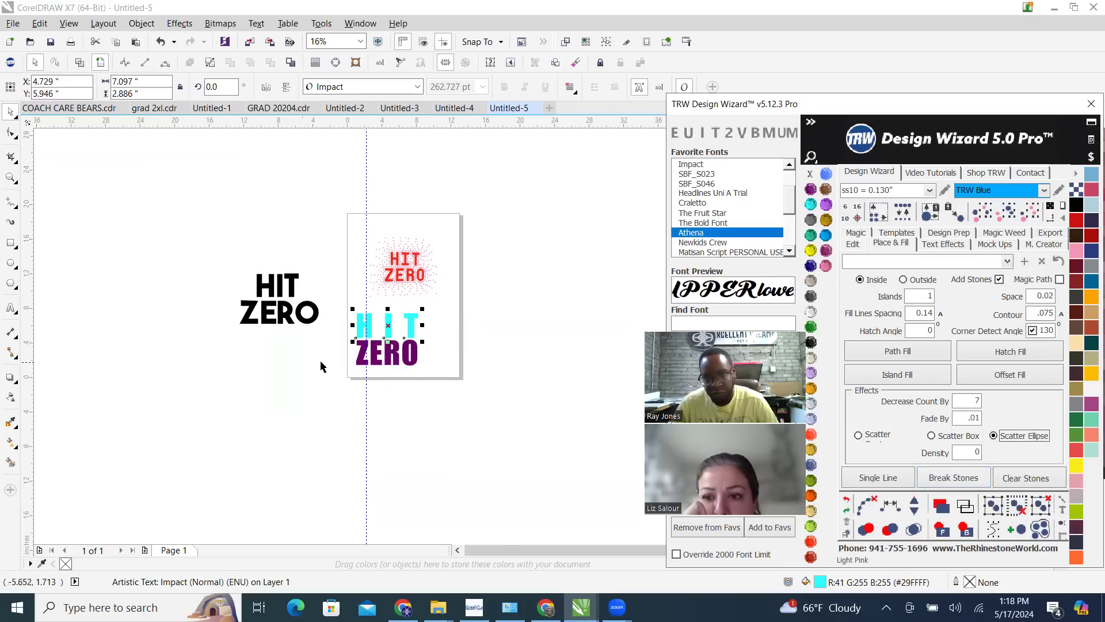
pyautogui.scroll(3, 311, 368)
pyautogui.scroll(-4, 492, 302)
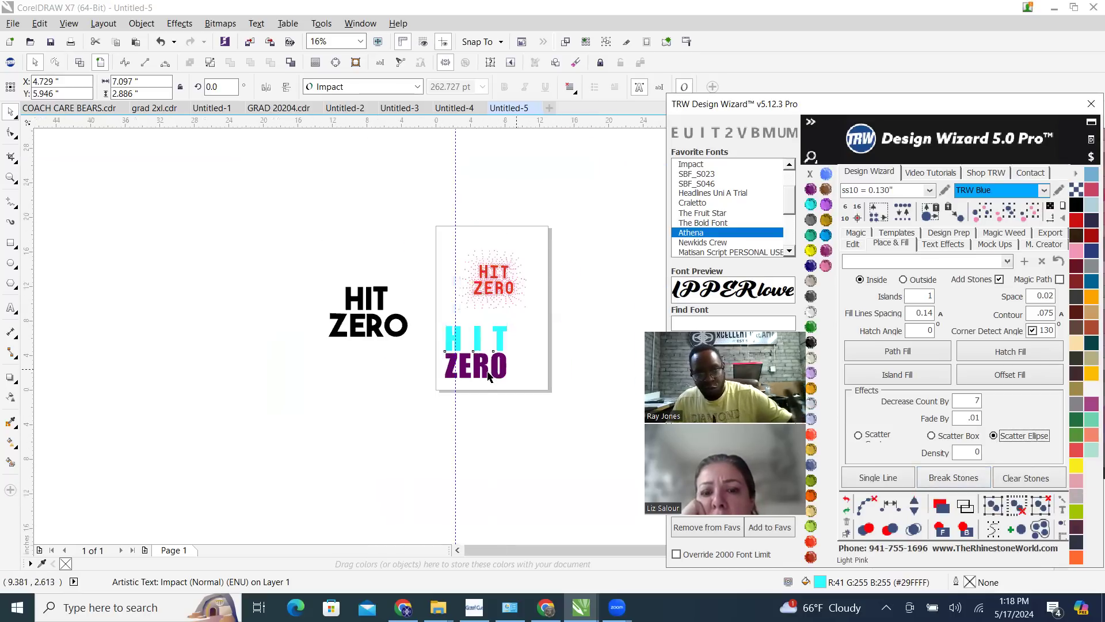
pyautogui.scroll(3, 460, 362)
pyautogui.scroll(3, 455, 367)
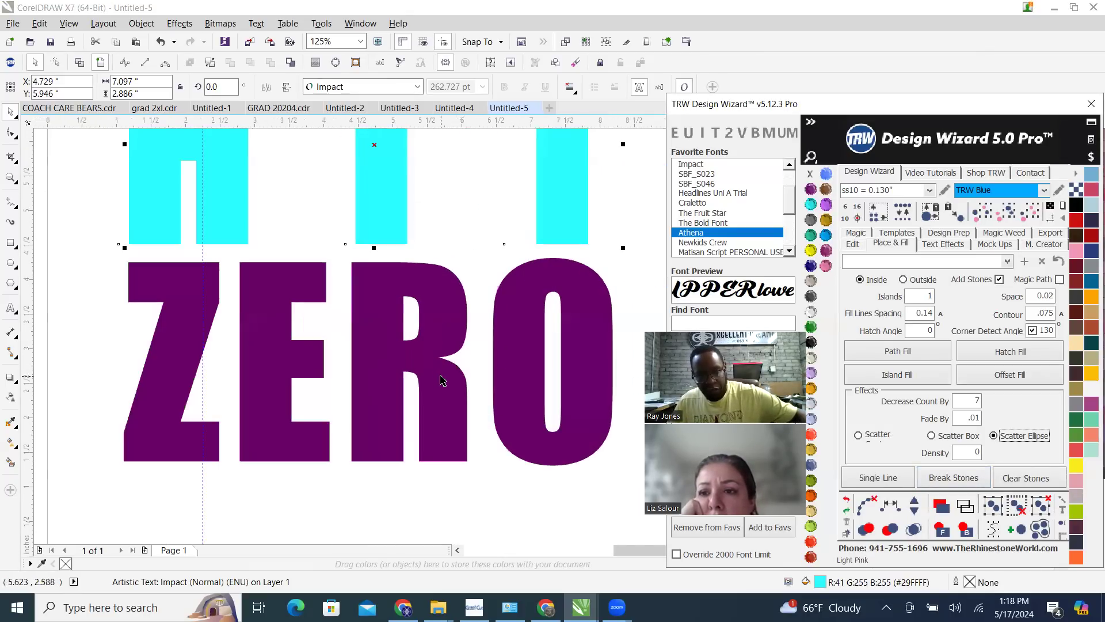
pyautogui.scroll(-2, 441, 380)
pyautogui.moveTo(258, 190); pyautogui.dragTo(576, 467)
pyautogui.scroll(-2, 541, 362)
pyautogui.moveTo(453, 411); pyautogui.dragTo(202, 434)
pyautogui.rightClick(202, 435)
pyautogui.scroll(1, 443, 332)
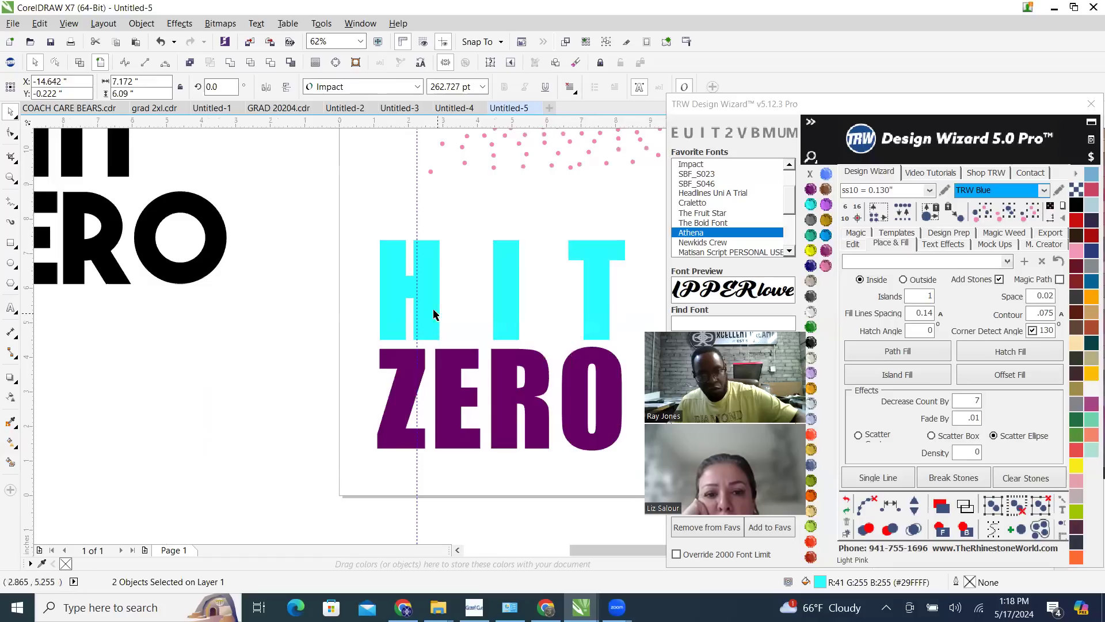
# Merge the HIT and ZERO texts on the page into a single purple curve
pyautogui.click(432, 307)
pyautogui.keyDown('shift'); pyautogui.click(404, 378); pyautogui.keyUp('shift')
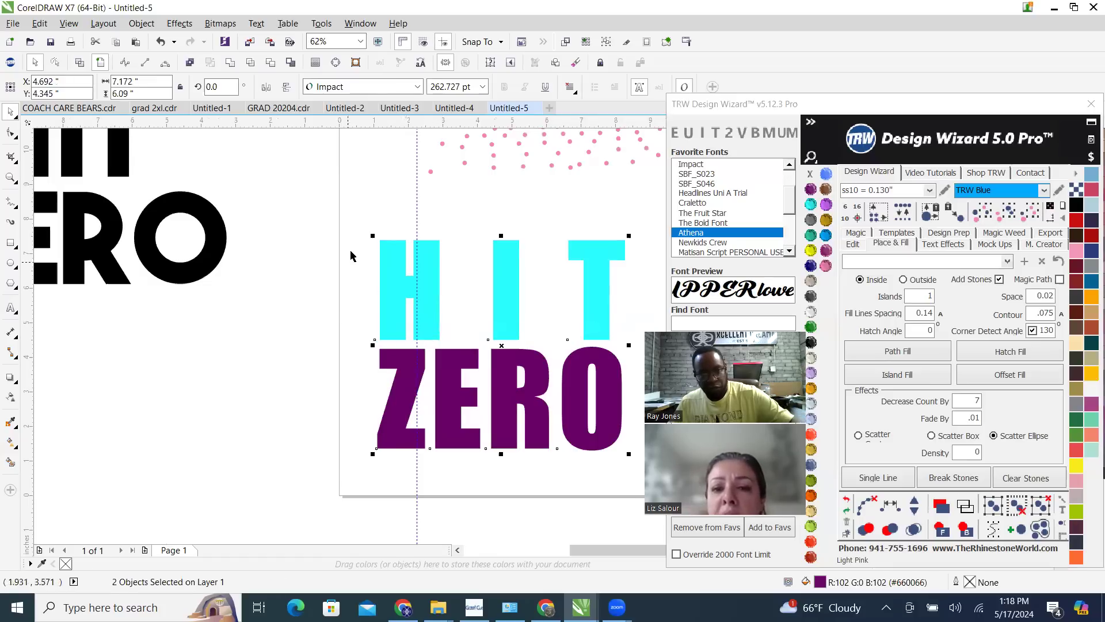
pyautogui.scroll(-1, 439, 323)
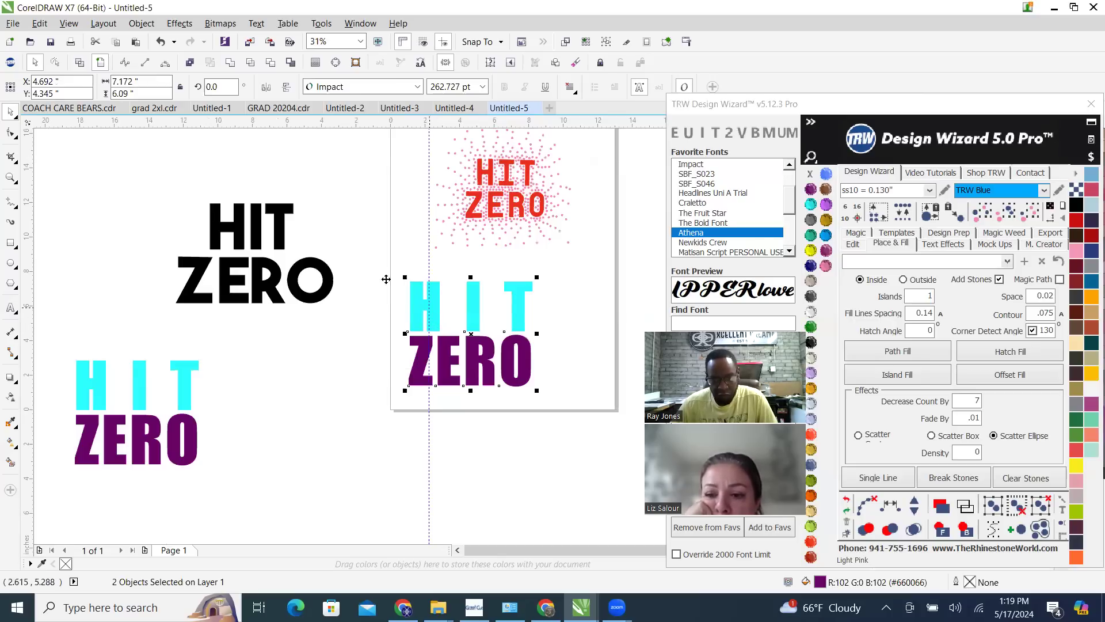
pyautogui.click(231, 63)
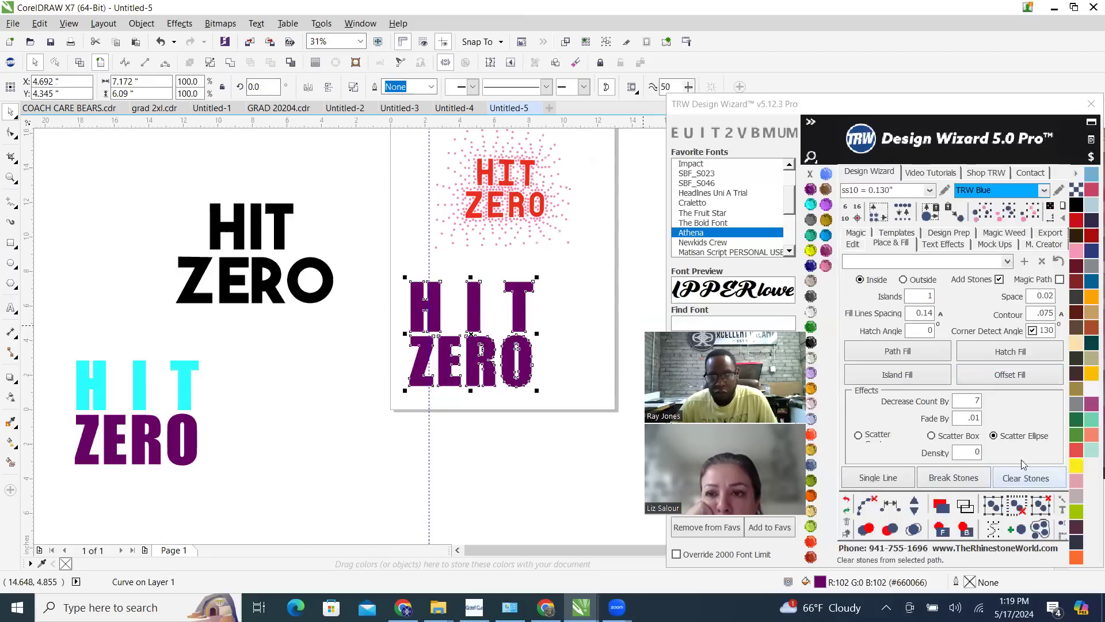
pyautogui.scroll(1, 511, 288)
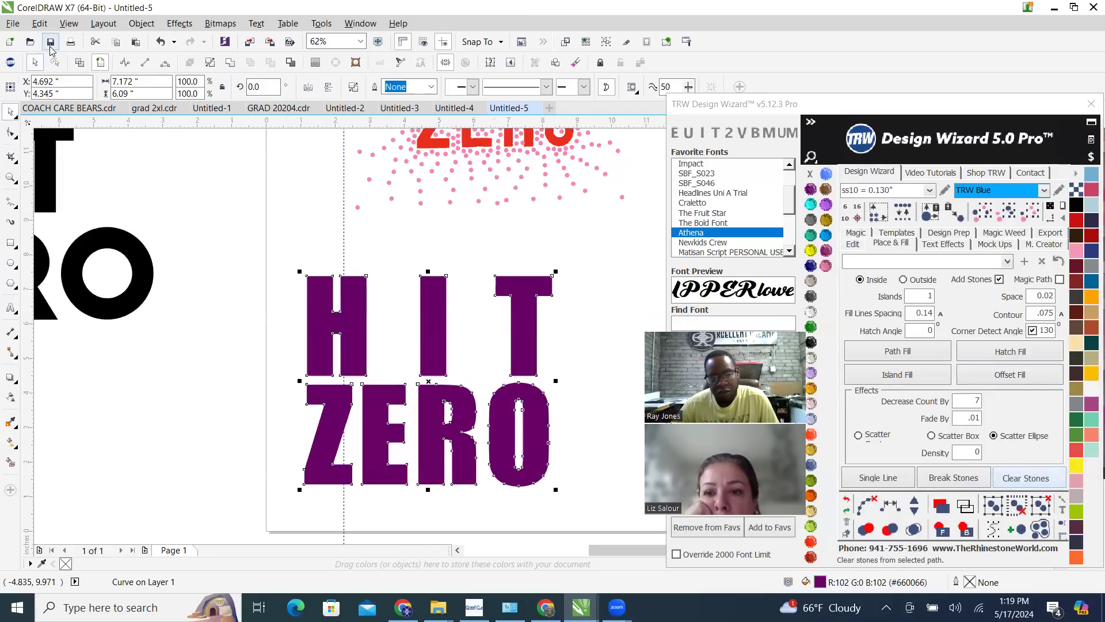
# Save the drawing as a CDR file named HIT ZERO in the TEMPLATES TO BE CUT folder
pyautogui.hotkey('ctrl', 's')
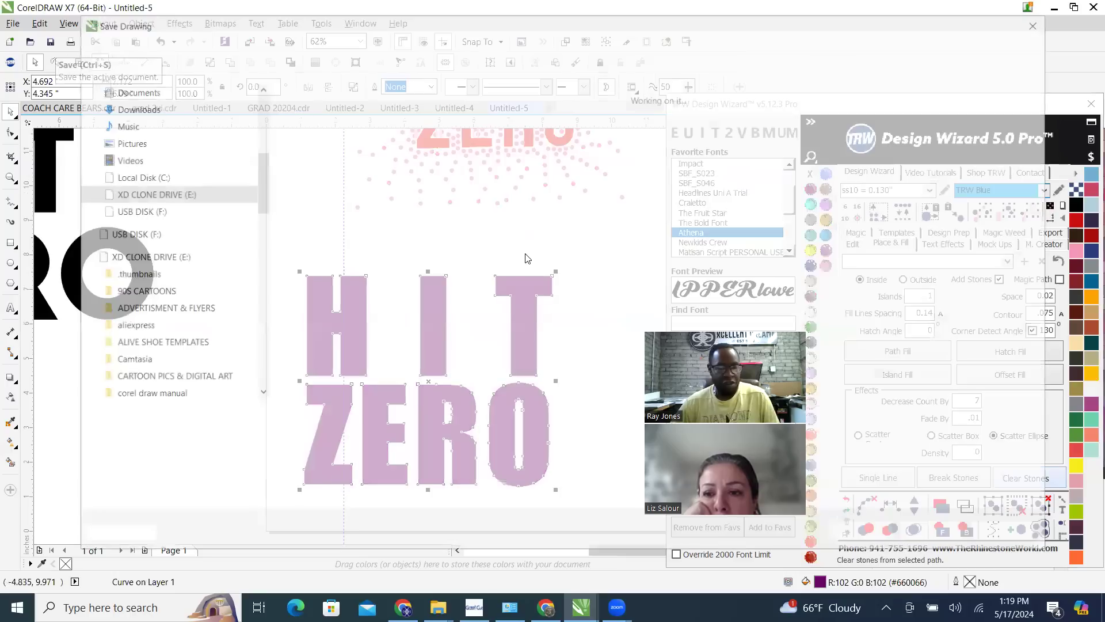
pyautogui.write('HIT ZERO')
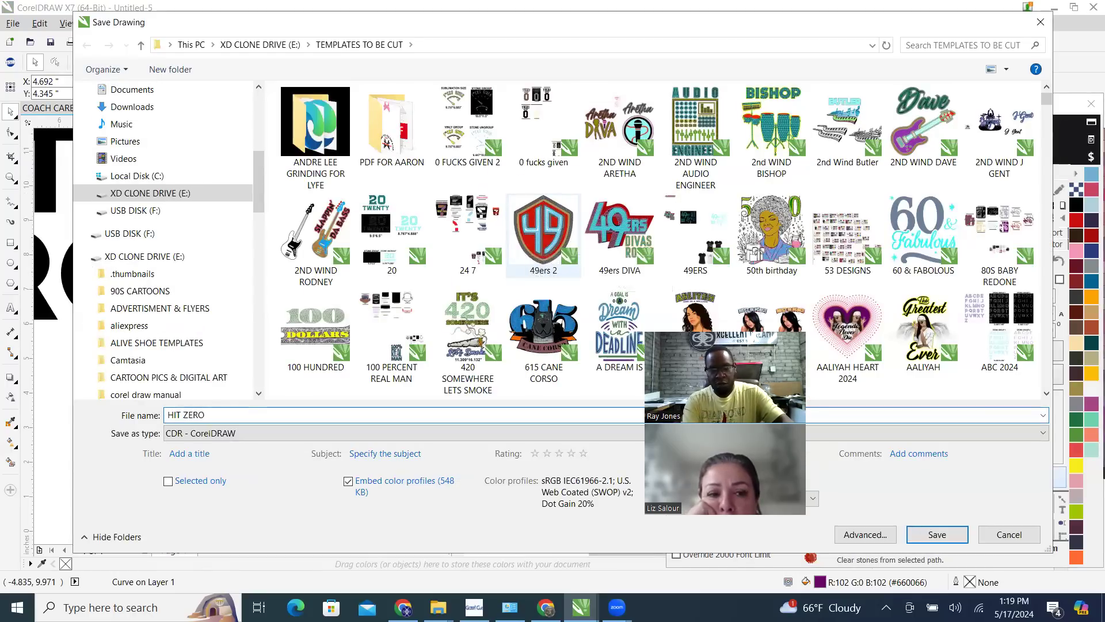
pyautogui.press('Return')
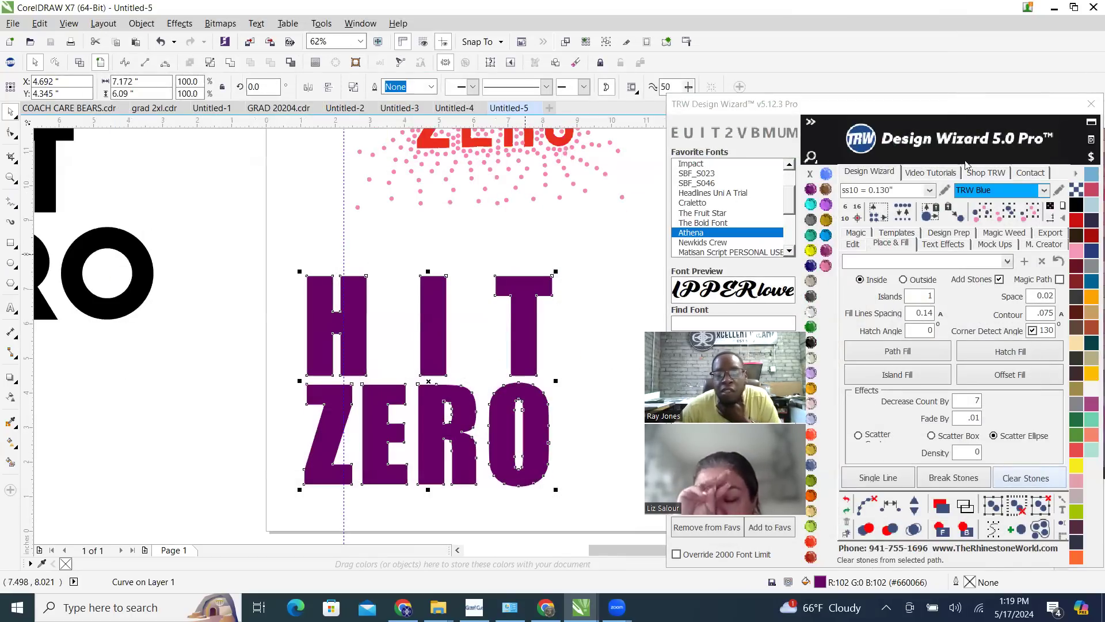
# Set the Islands value to 7 and move the red and pink HIT ZERO scatter design to the page's upper right area
pyautogui.doubleClick(918, 297)
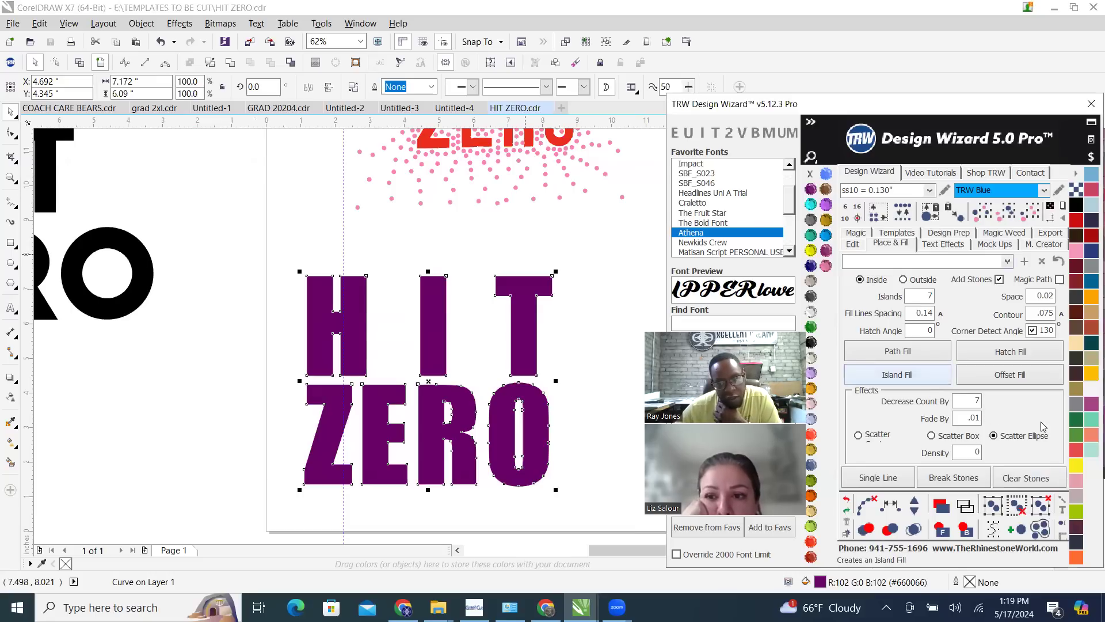
pyautogui.click(870, 476)
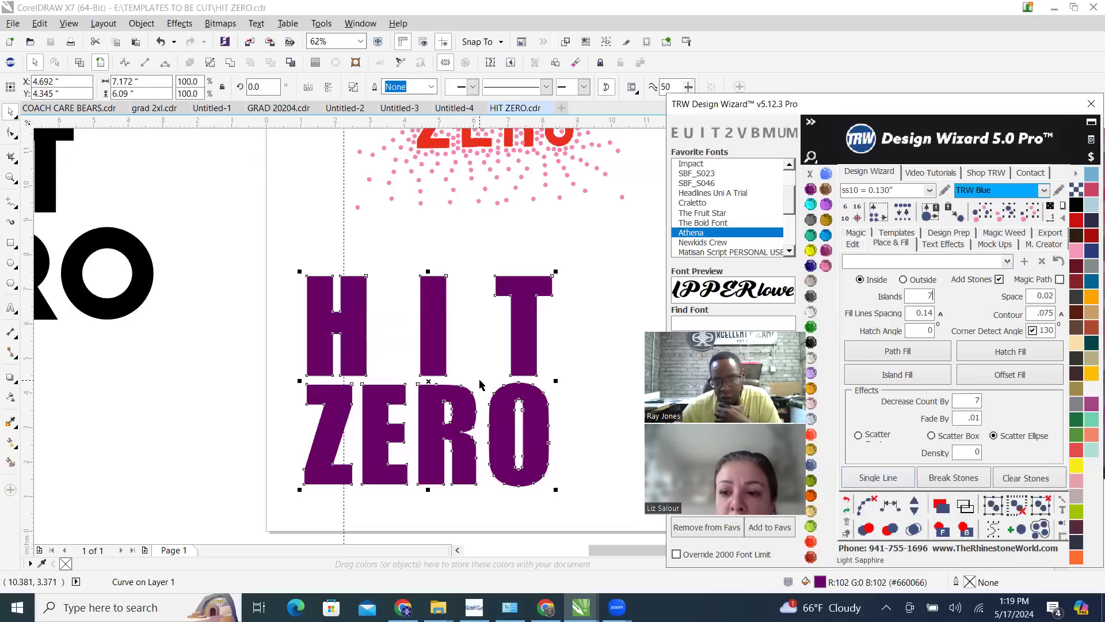
pyautogui.scroll(-3, 418, 224)
pyautogui.scroll(1, 418, 224)
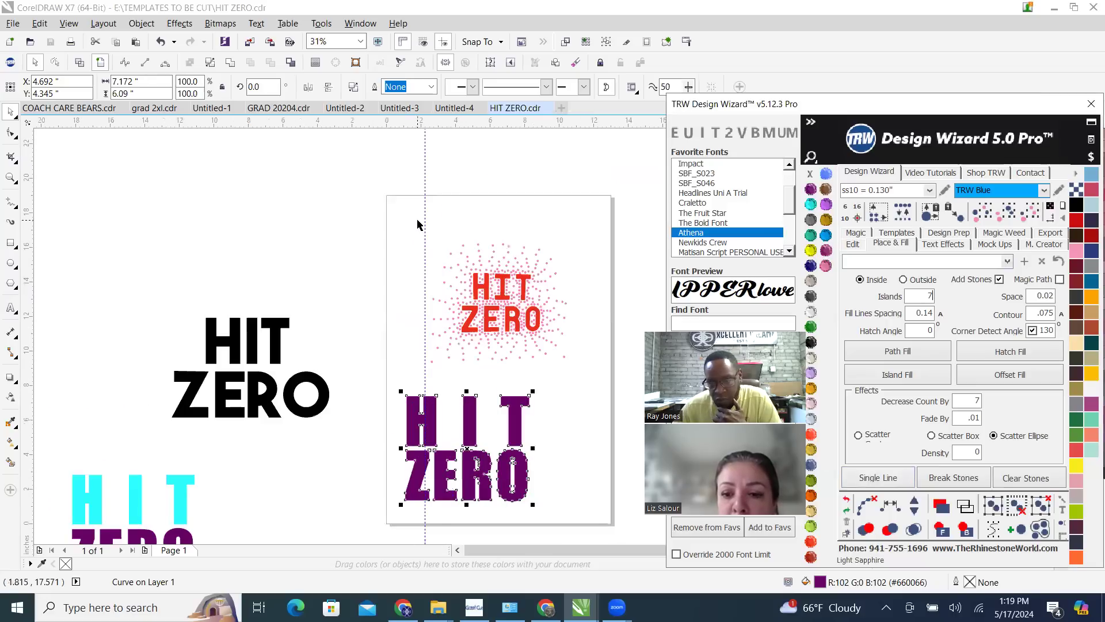
pyautogui.moveTo(427, 228); pyautogui.dragTo(597, 380)
pyautogui.moveTo(529, 288); pyautogui.dragTo(562, 249)
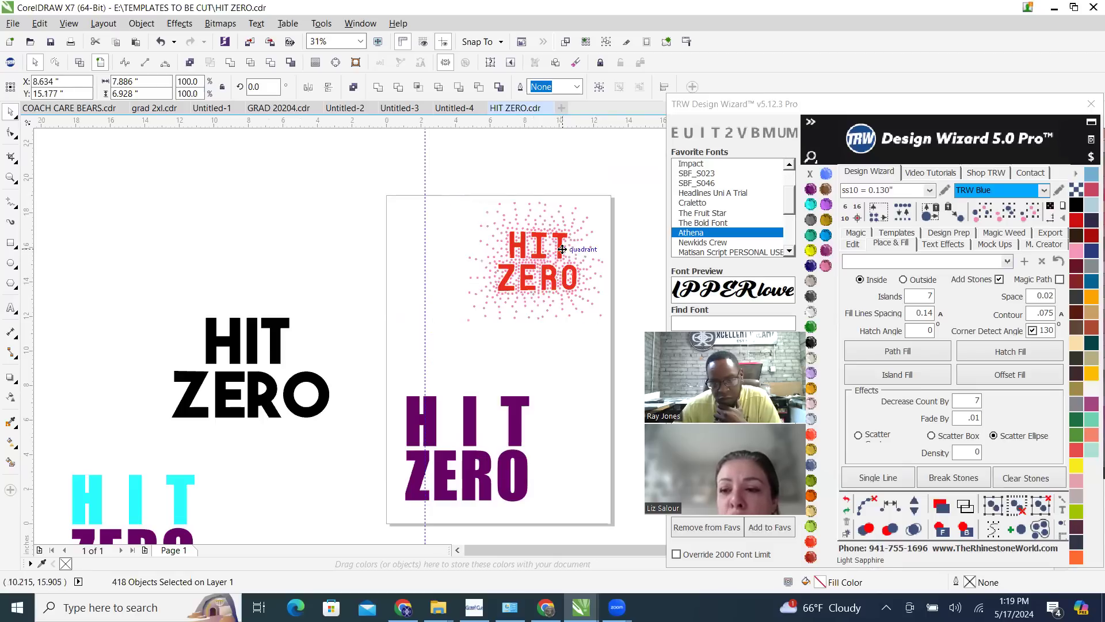
# Try an inside Island Fill on the purple HIT ZERO curve with Decrease Count 2 and report the error
pyautogui.doubleClick(963, 405)
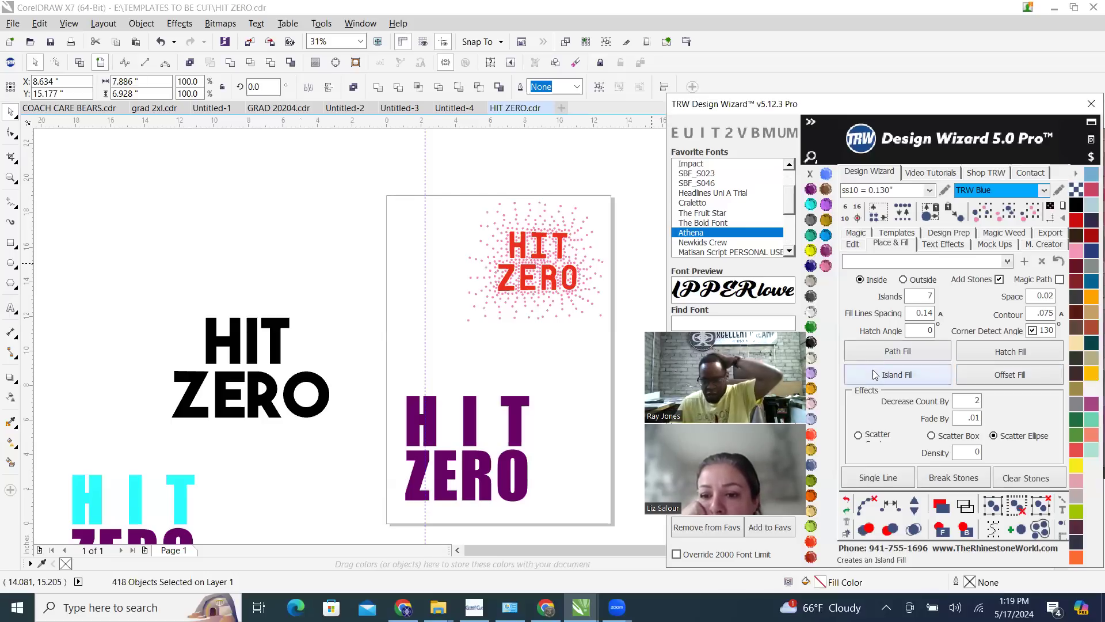
pyautogui.scroll(-2, 481, 316)
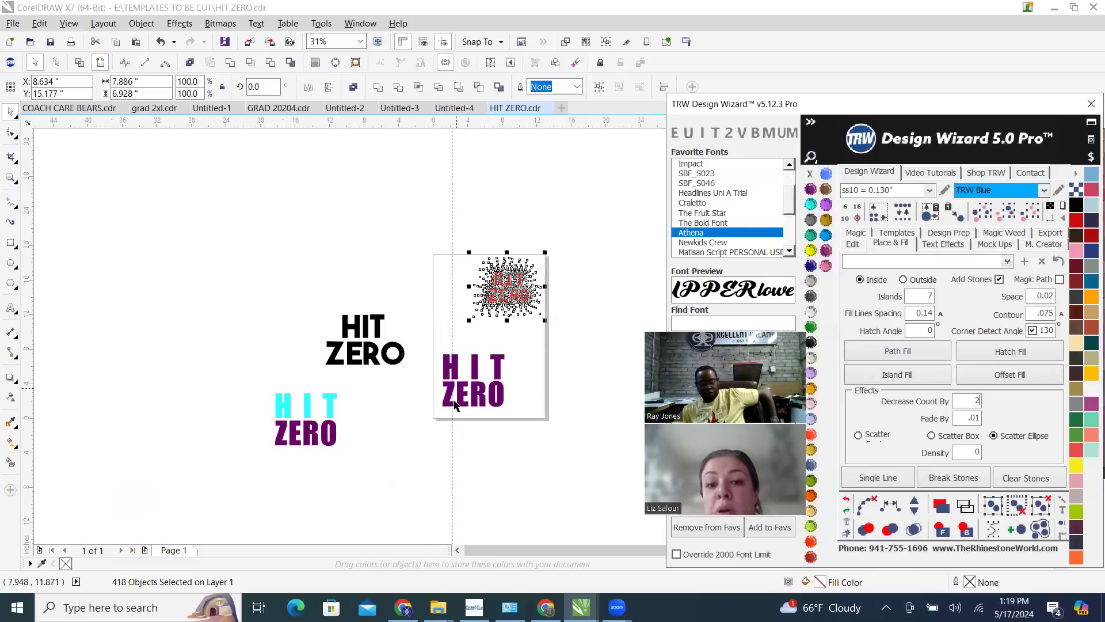
pyautogui.scroll(2, 486, 348)
pyautogui.click(488, 346)
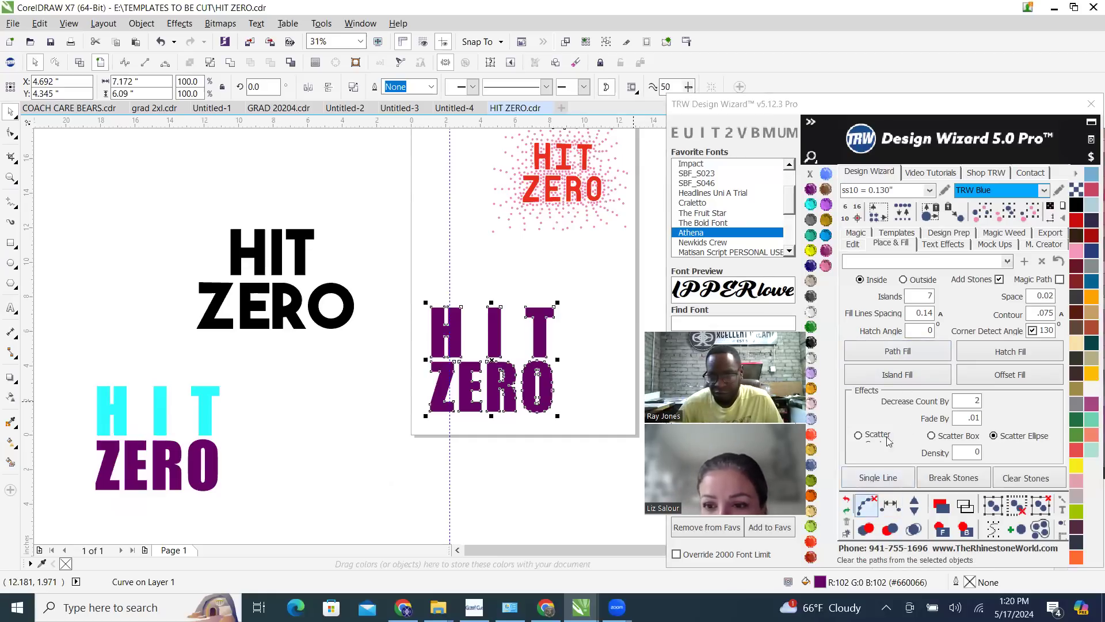
pyautogui.click(914, 374)
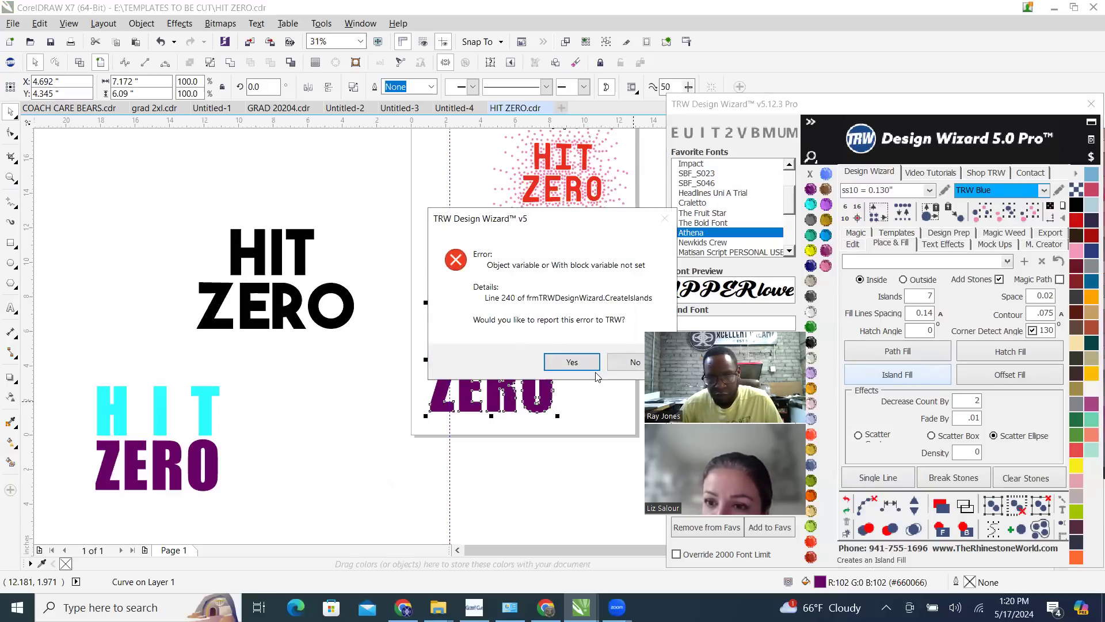
pyautogui.click(564, 363)
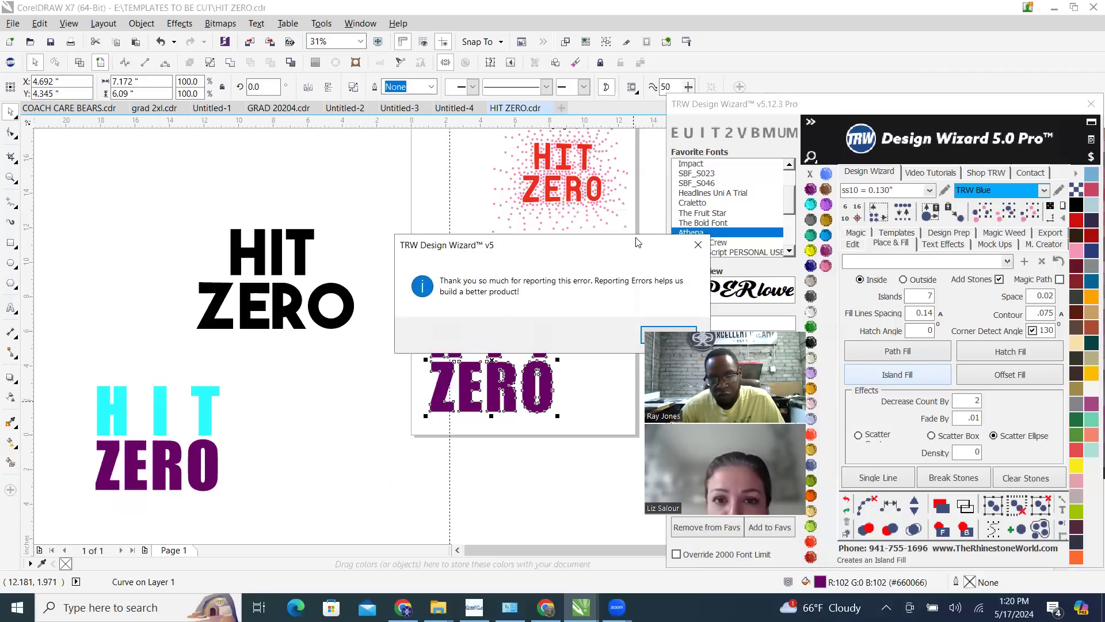
pyautogui.click(562, 334)
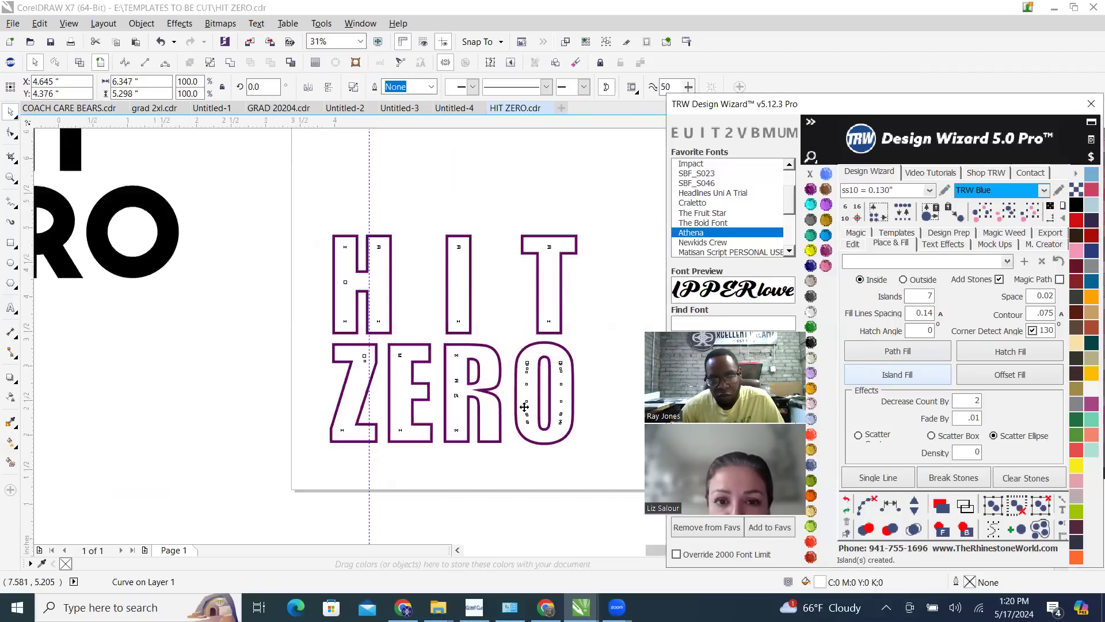
# Undo the inside island fill and set the fill placement to Outside
pyautogui.scroll(-1, 576, 407)
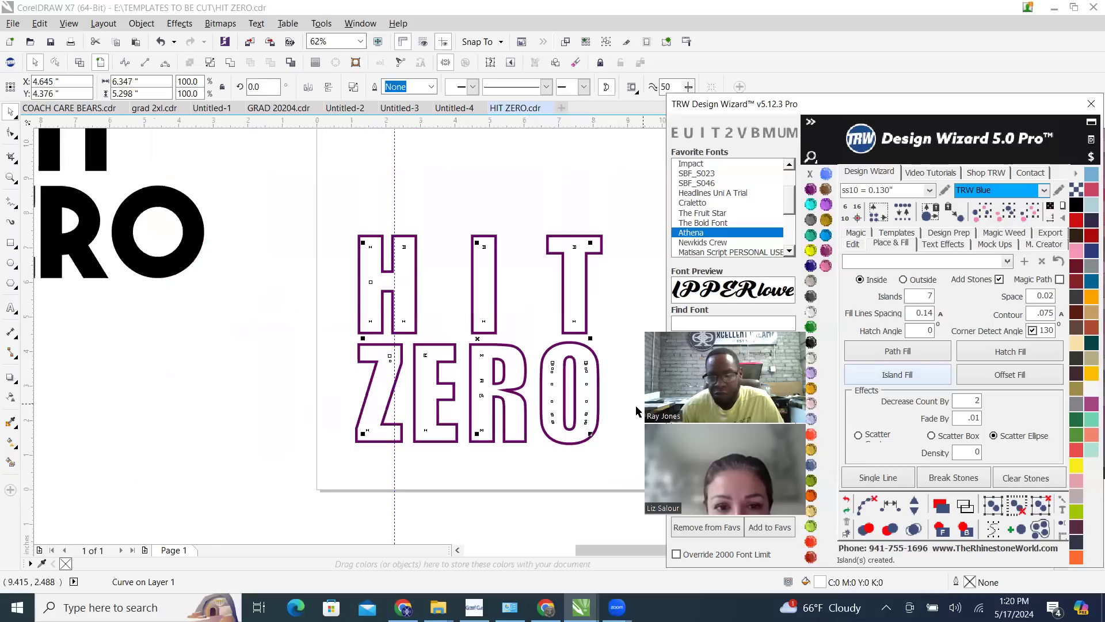
pyautogui.click(847, 501)
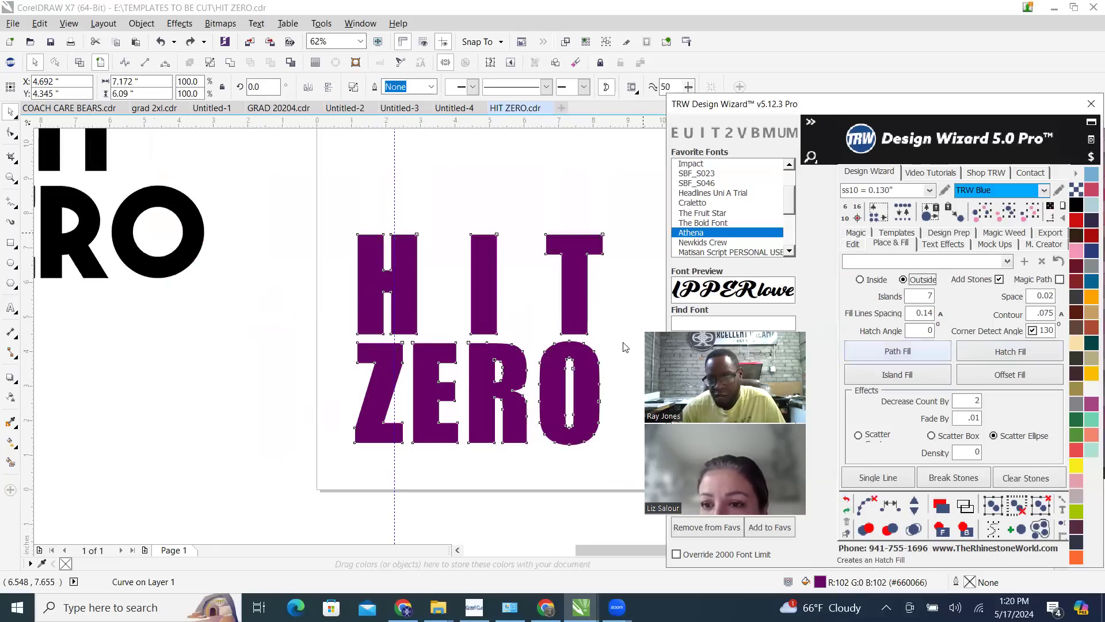
pyautogui.click(472, 193)
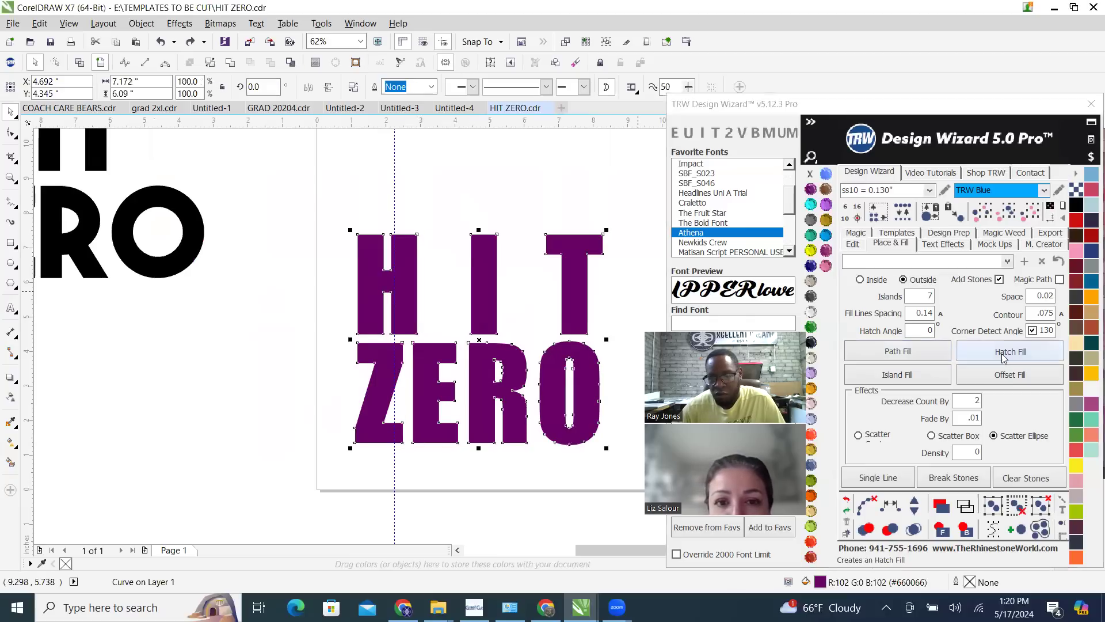
# Island-fill the outside of the purple HIT ZERO with TRW Blue ss10 stones and inspect the stone spacing around the letters
pyautogui.click(892, 378)
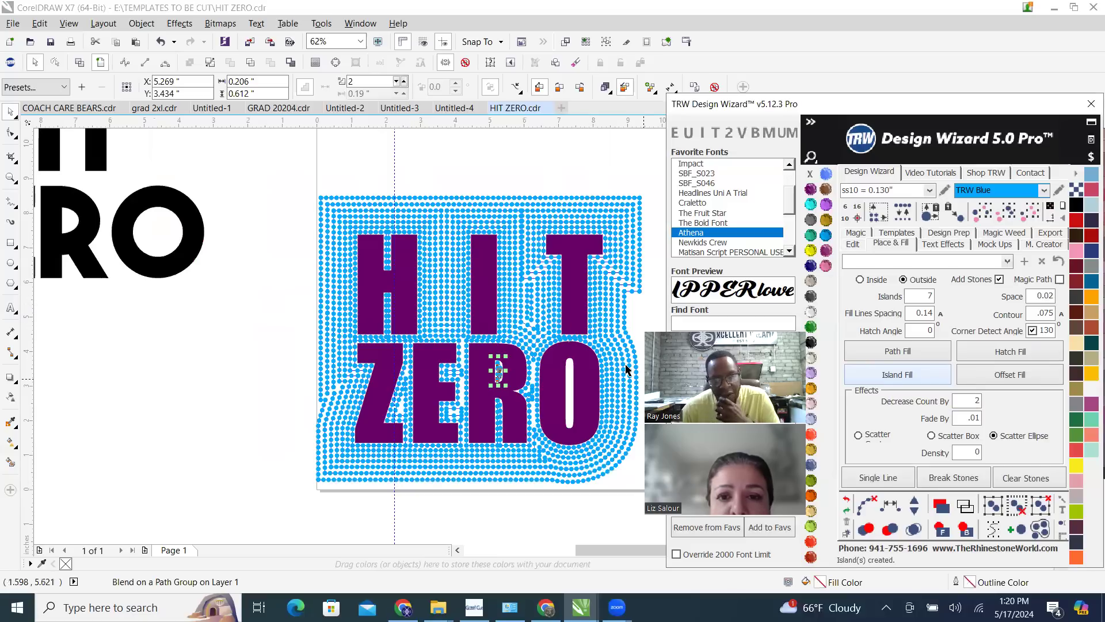
pyautogui.click(864, 505)
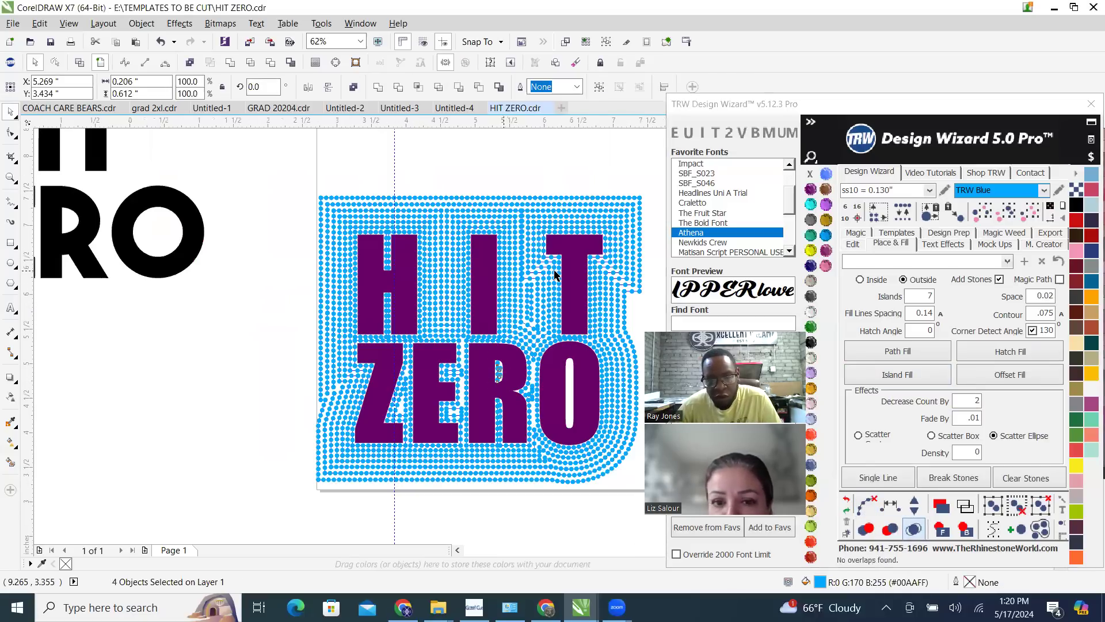
pyautogui.scroll(5, 513, 313)
pyautogui.scroll(5, 362, 283)
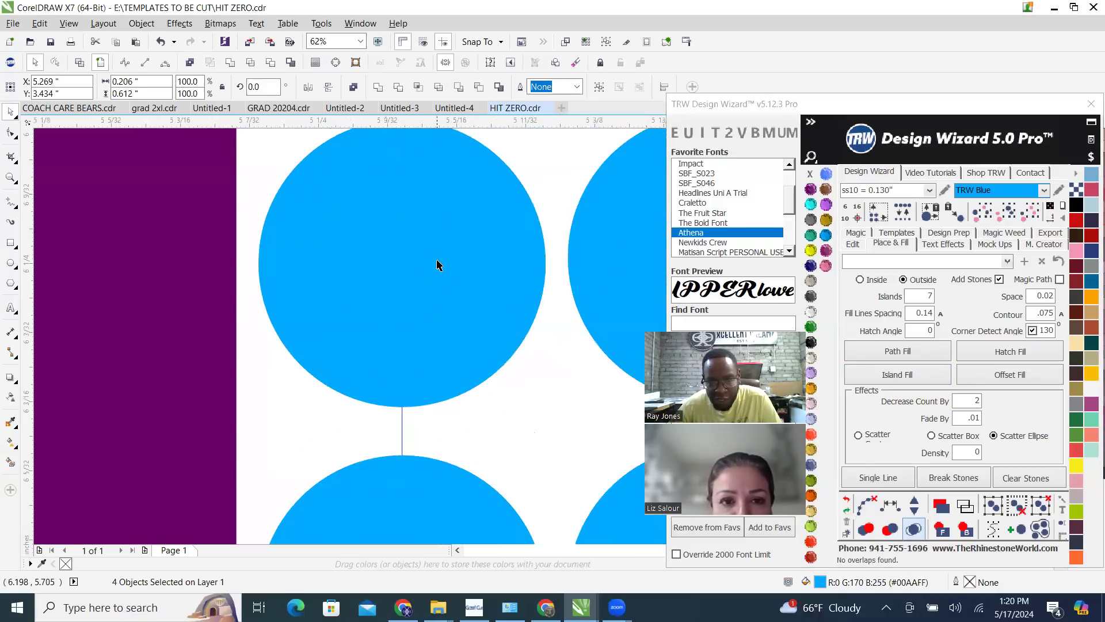
pyautogui.scroll(-2, 422, 295)
pyautogui.scroll(-5, 422, 295)
pyautogui.scroll(-1, 422, 296)
pyautogui.scroll(-1, 422, 295)
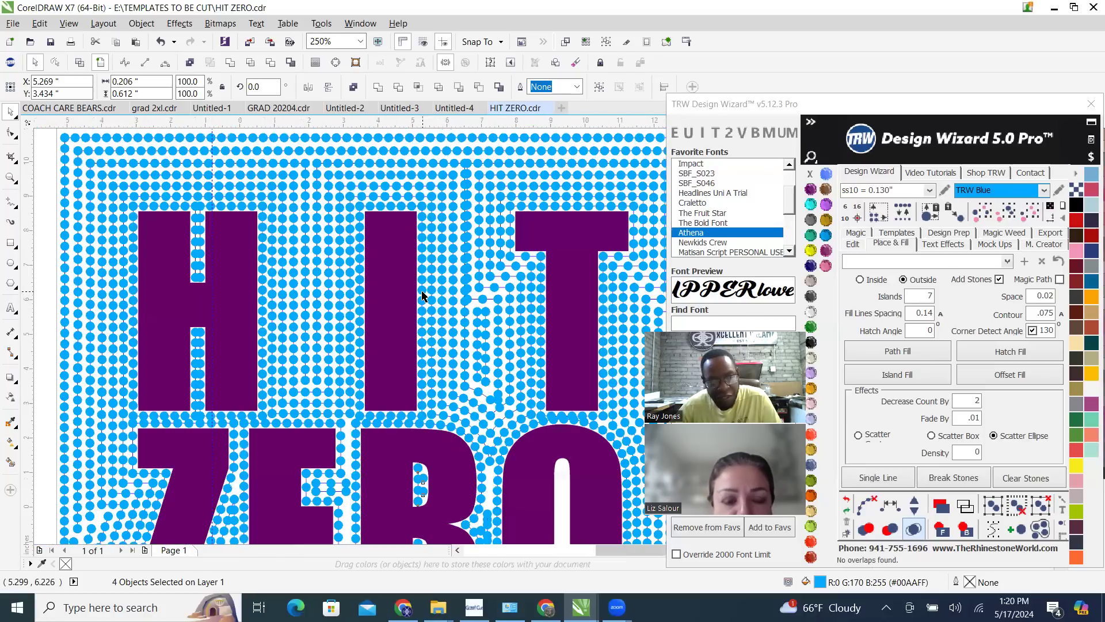
pyautogui.scroll(-3, 422, 296)
pyautogui.scroll(1, 427, 296)
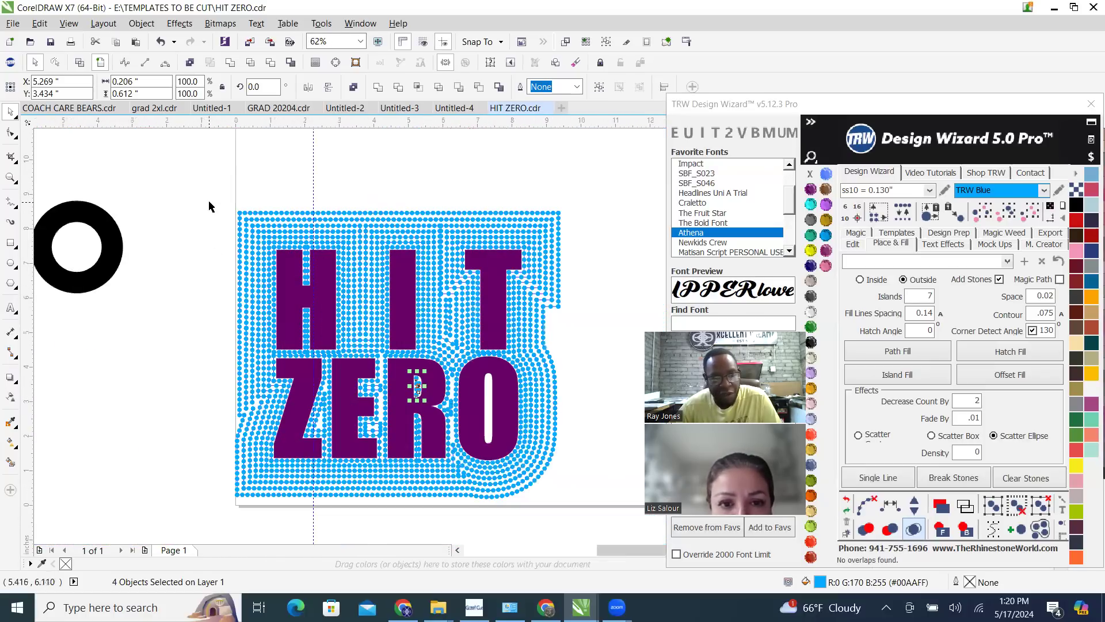
# Clear the paths from all the blue stones around HIT ZERO and merge the overlapping stones
pyautogui.moveTo(524, 520); pyautogui.dragTo(590, 517)
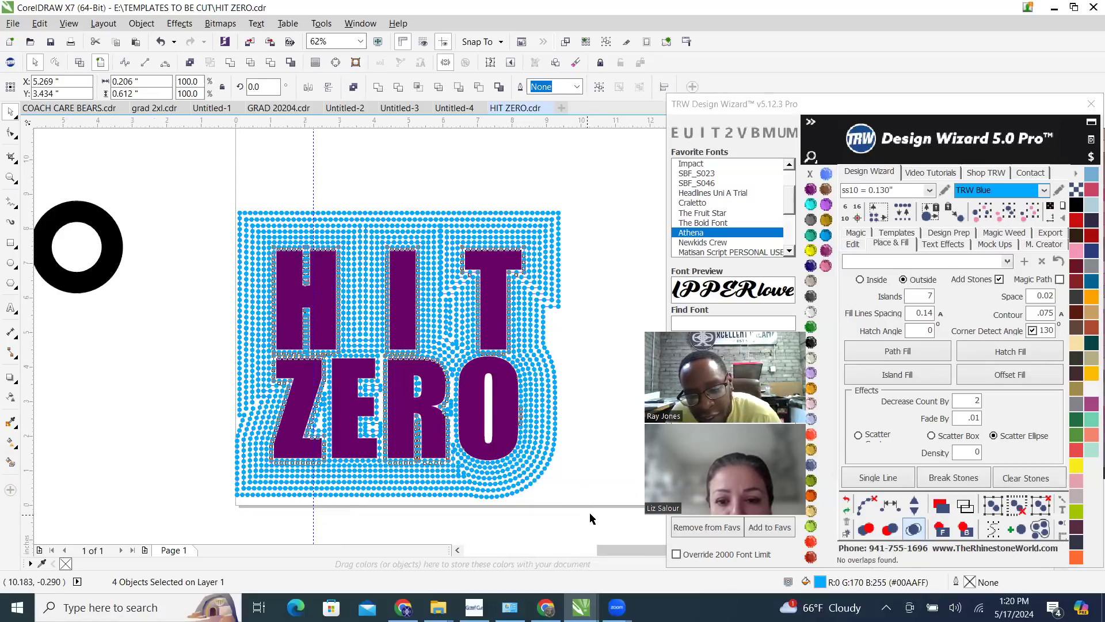
pyautogui.click(867, 505)
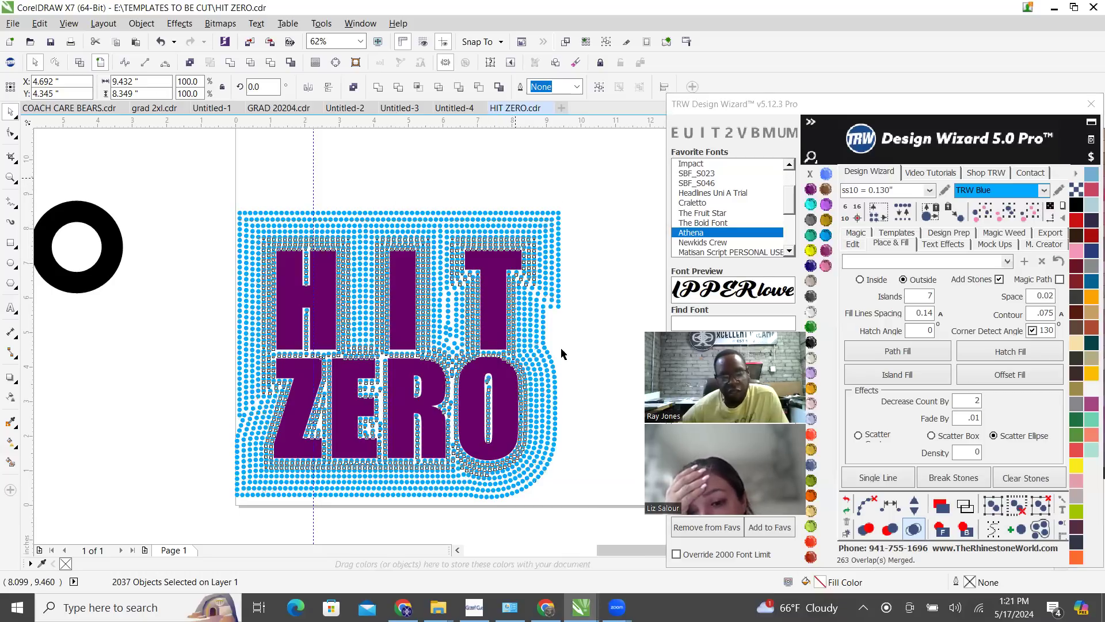
pyautogui.click(554, 361)
pyautogui.scroll(2, 513, 268)
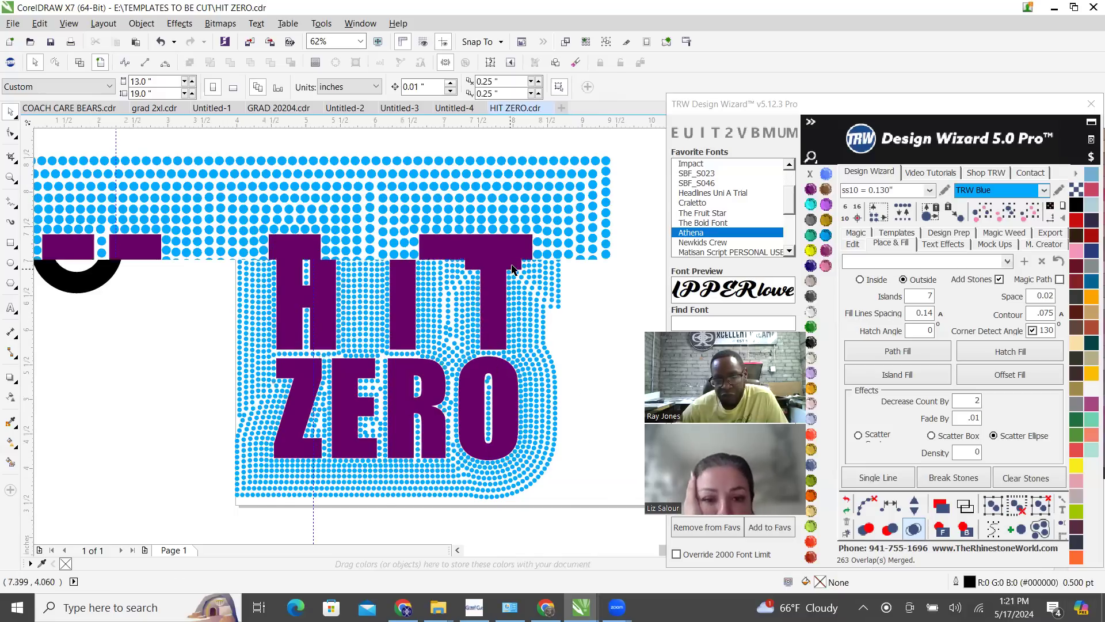
pyautogui.scroll(4, 512, 268)
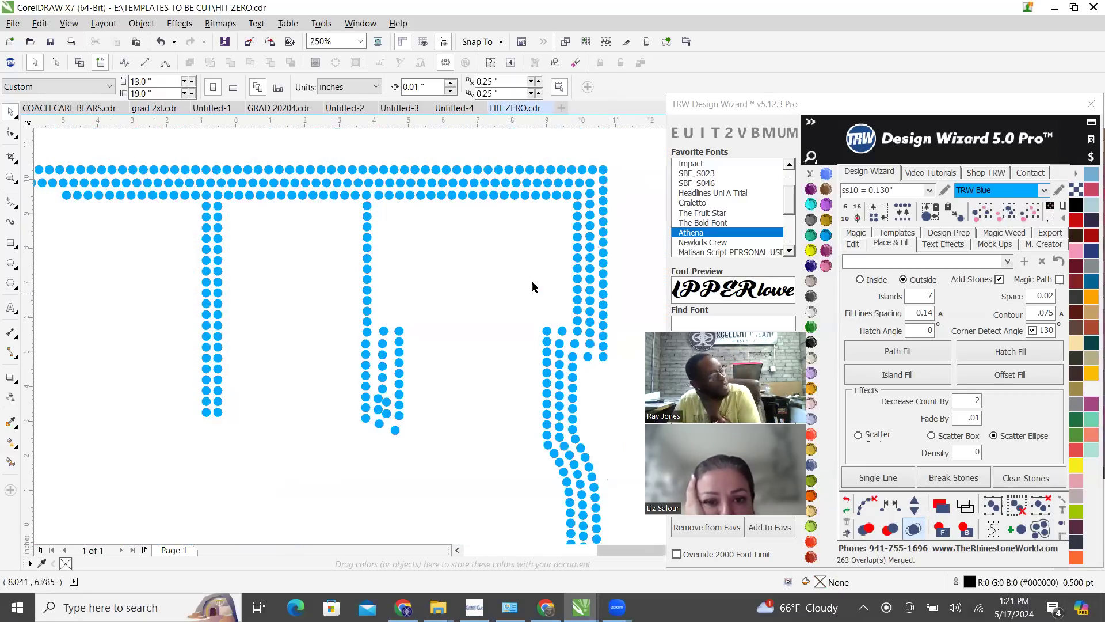
# Select all blue stones of the same size and color around HIT ZERO and delete them
pyautogui.scroll(-4, 532, 286)
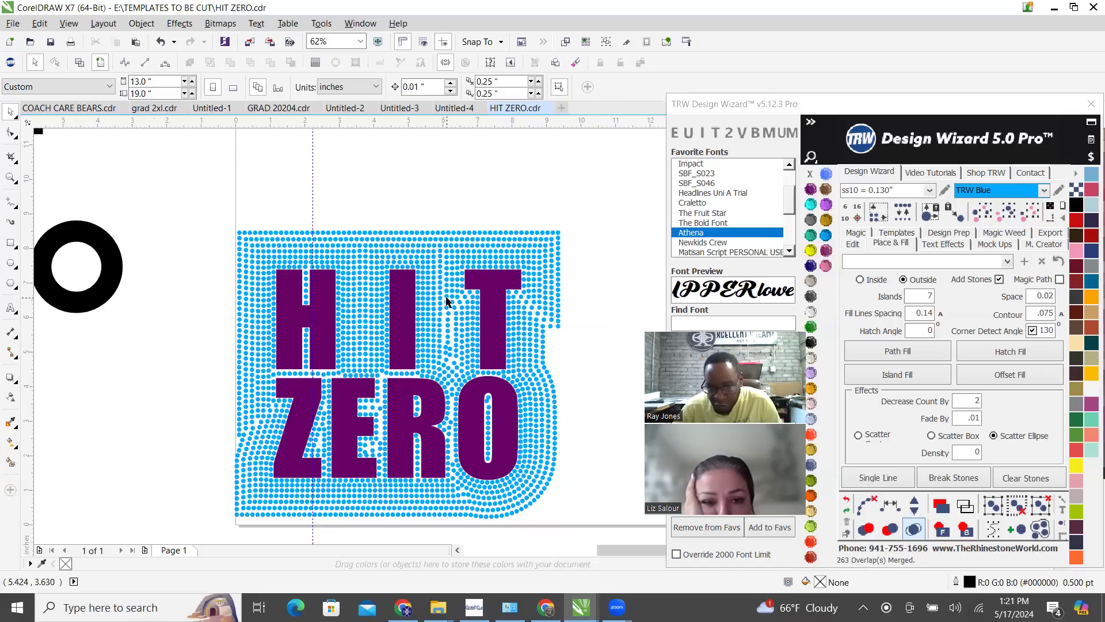
pyautogui.scroll(-2, 447, 313)
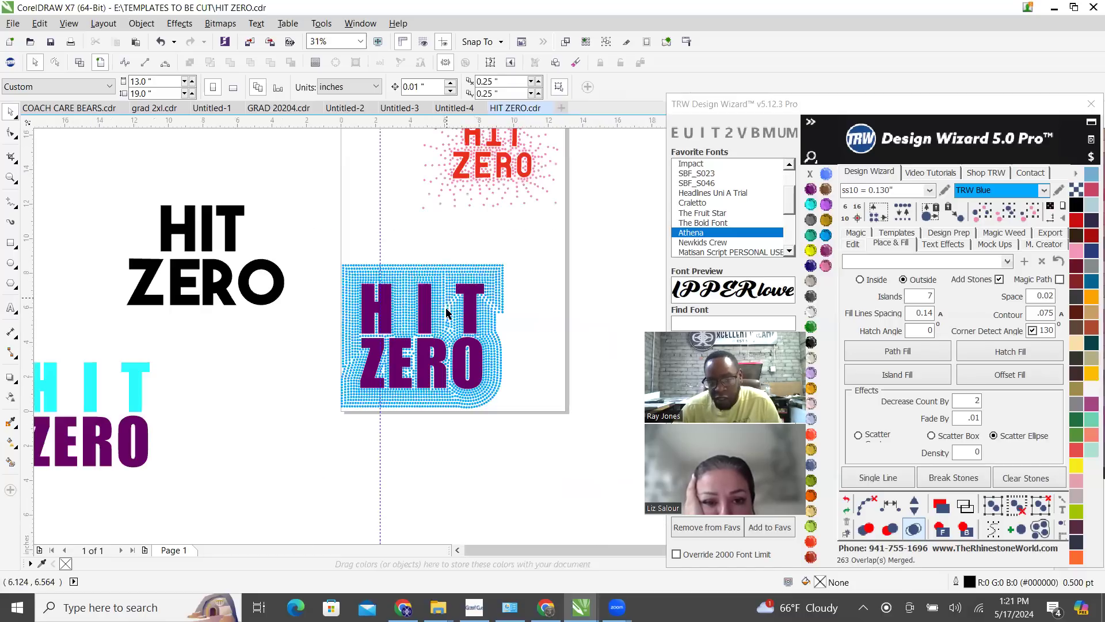
pyautogui.click(1030, 213)
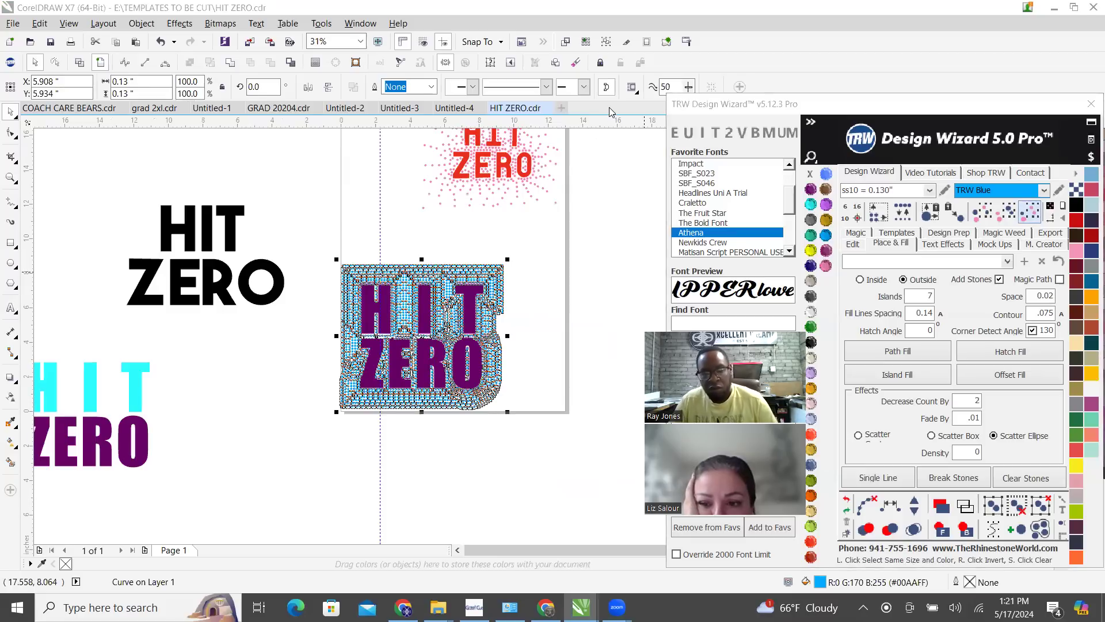
pyautogui.press('Delete')
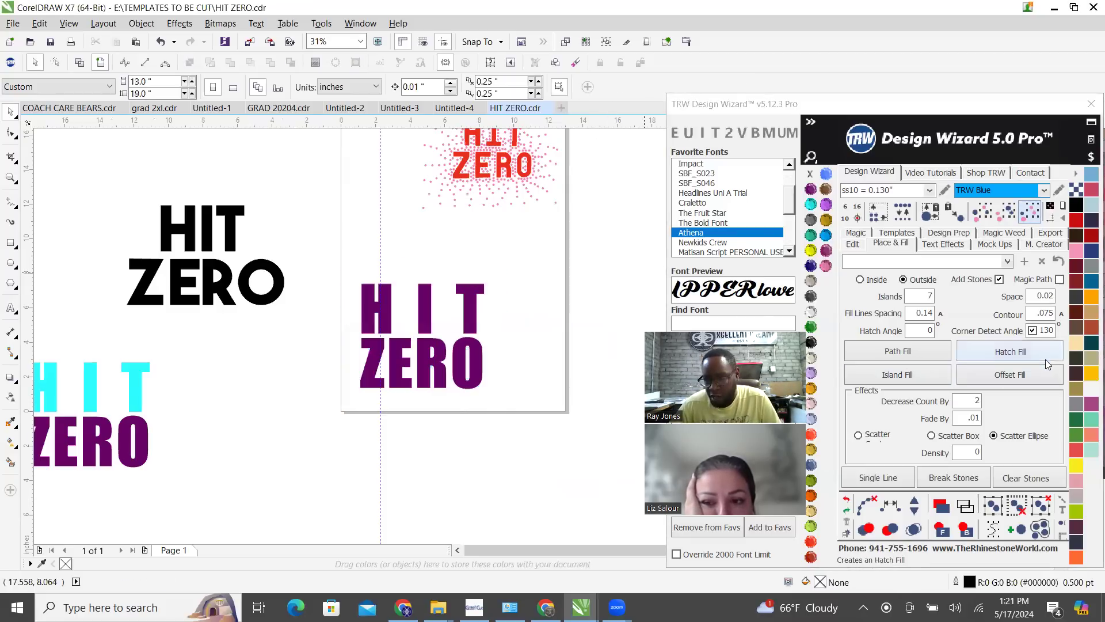
# Apply an outside Island Fill to the purple HIT ZERO using Scatter Box with Decrease Count 4
pyautogui.click(472, 290)
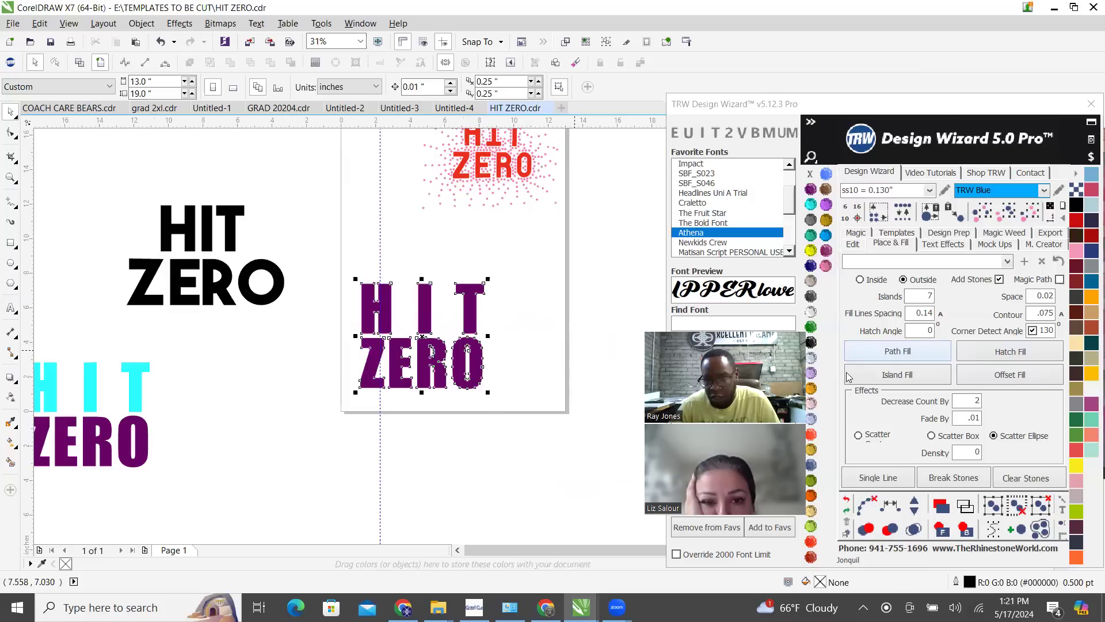
pyautogui.click(932, 435)
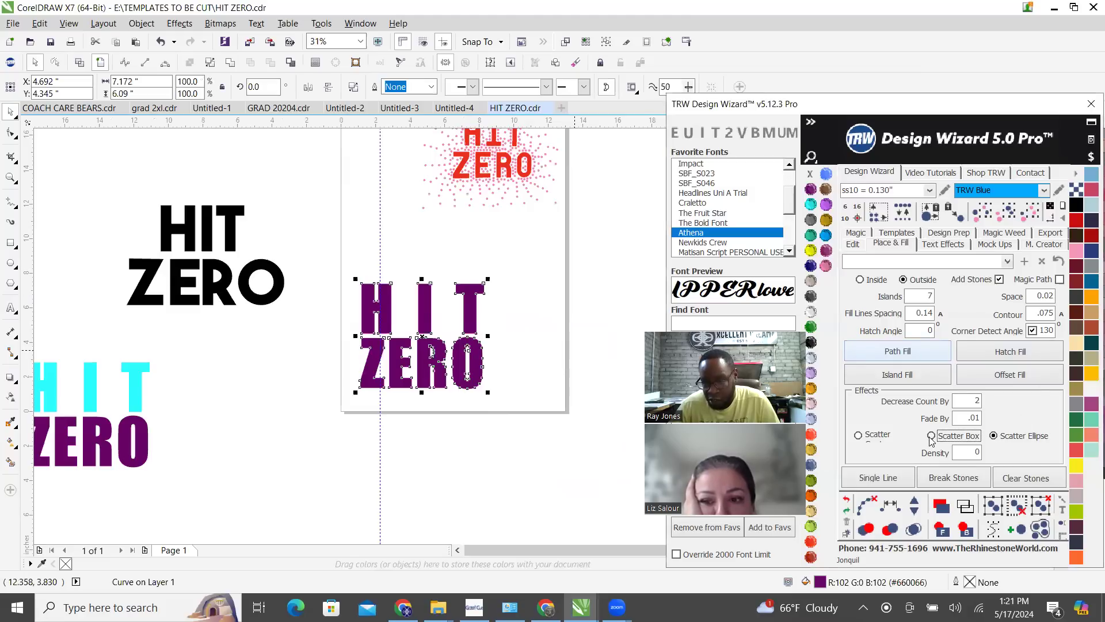
pyautogui.doubleClick(963, 404)
pyautogui.write('4')
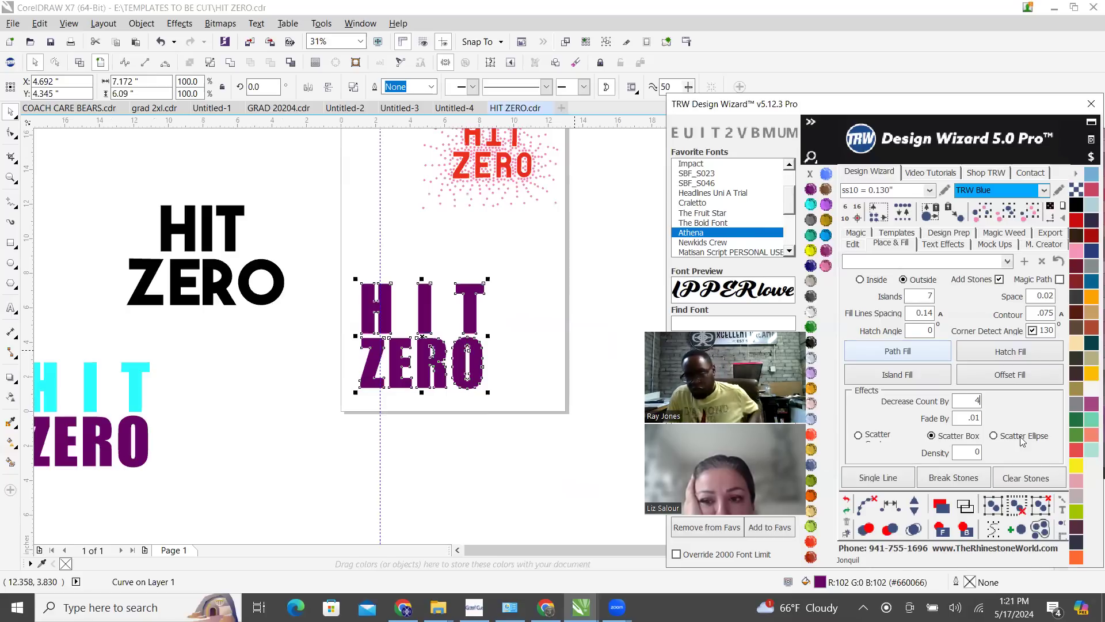
pyautogui.click(901, 381)
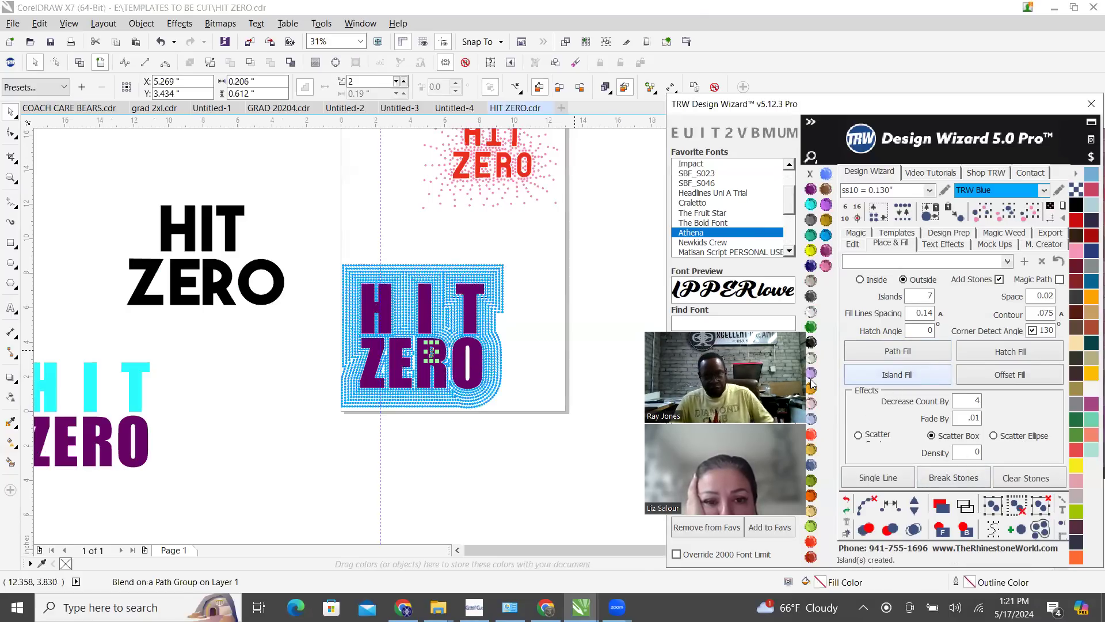
# Clear the path from the stones inside the R, check them for overlaps and inspect the fill between R and O
pyautogui.scroll(2, 429, 297)
pyautogui.click(865, 502)
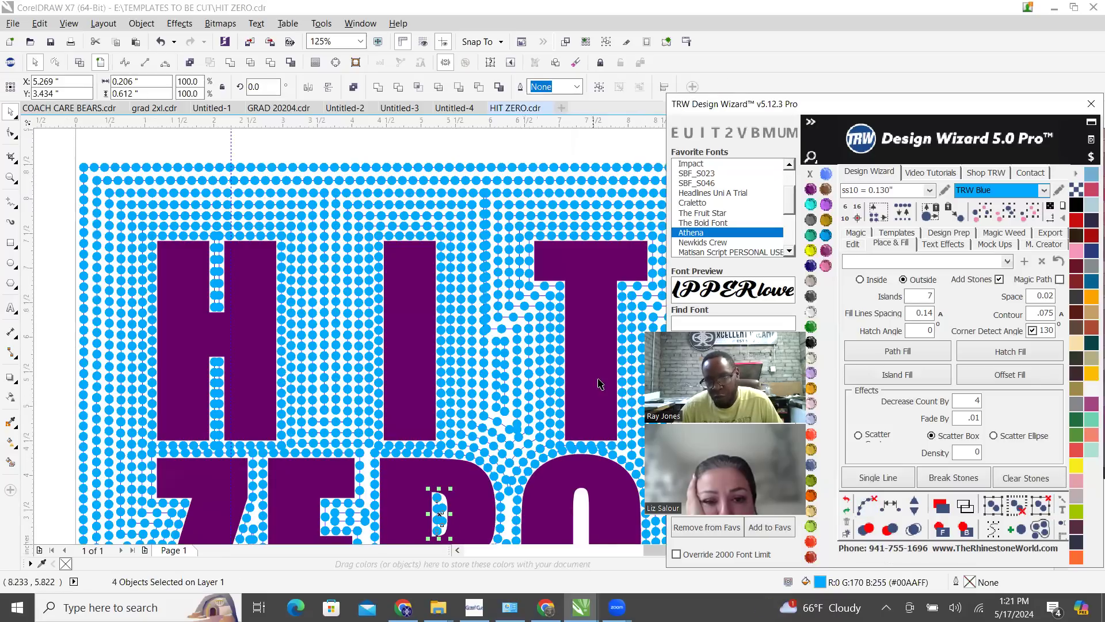
pyautogui.click(914, 528)
pyautogui.scroll(-1, 391, 260)
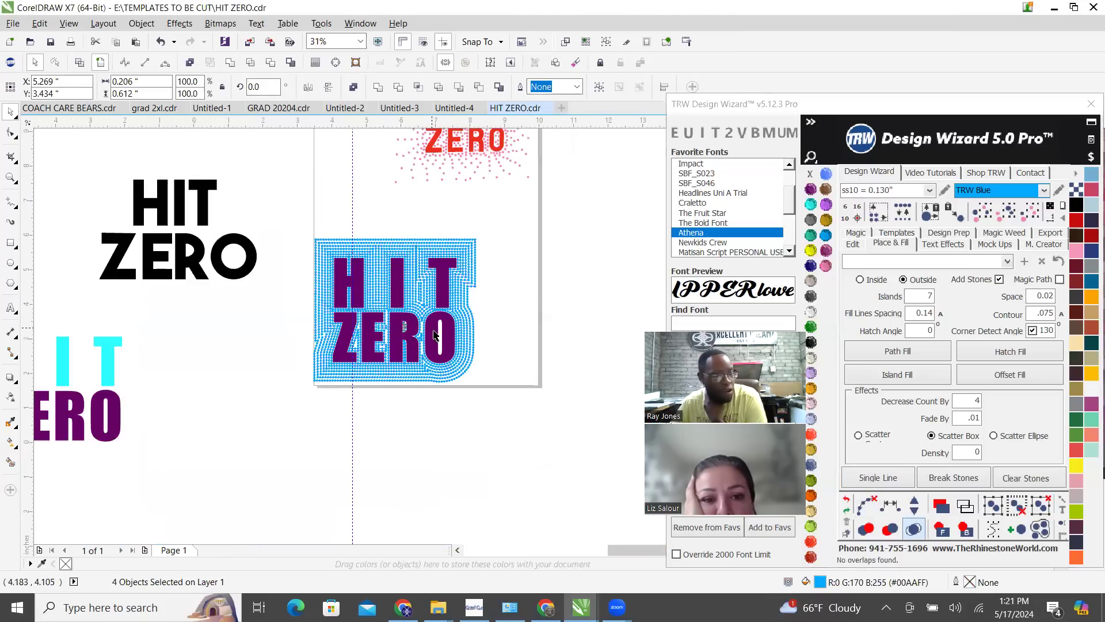
pyautogui.scroll(1, 435, 335)
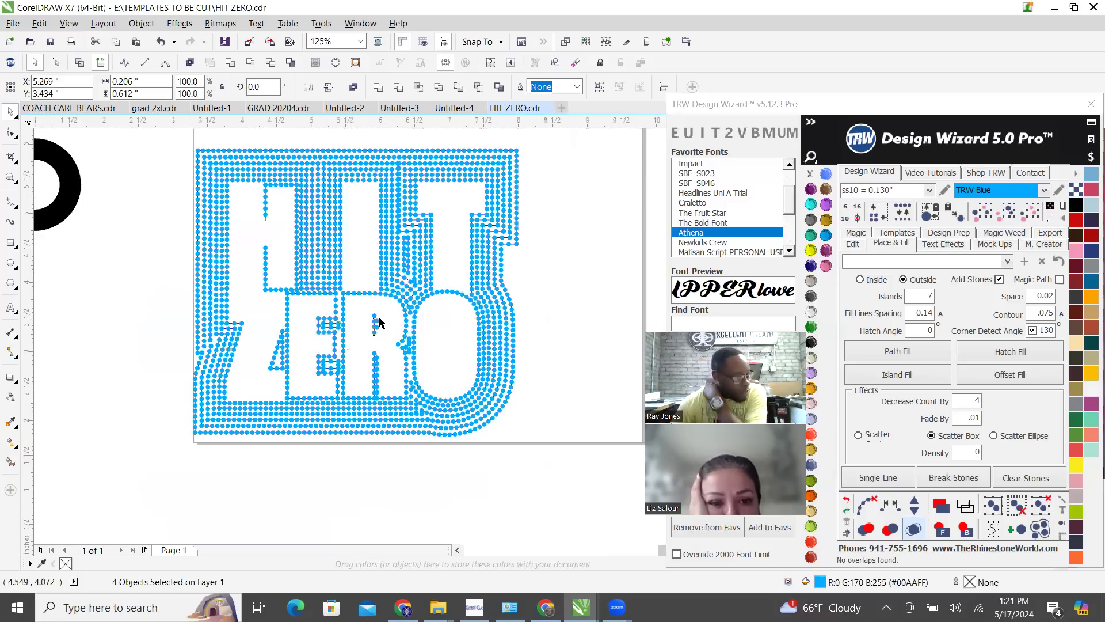
pyautogui.scroll(2, 382, 321)
pyautogui.scroll(-1, 458, 325)
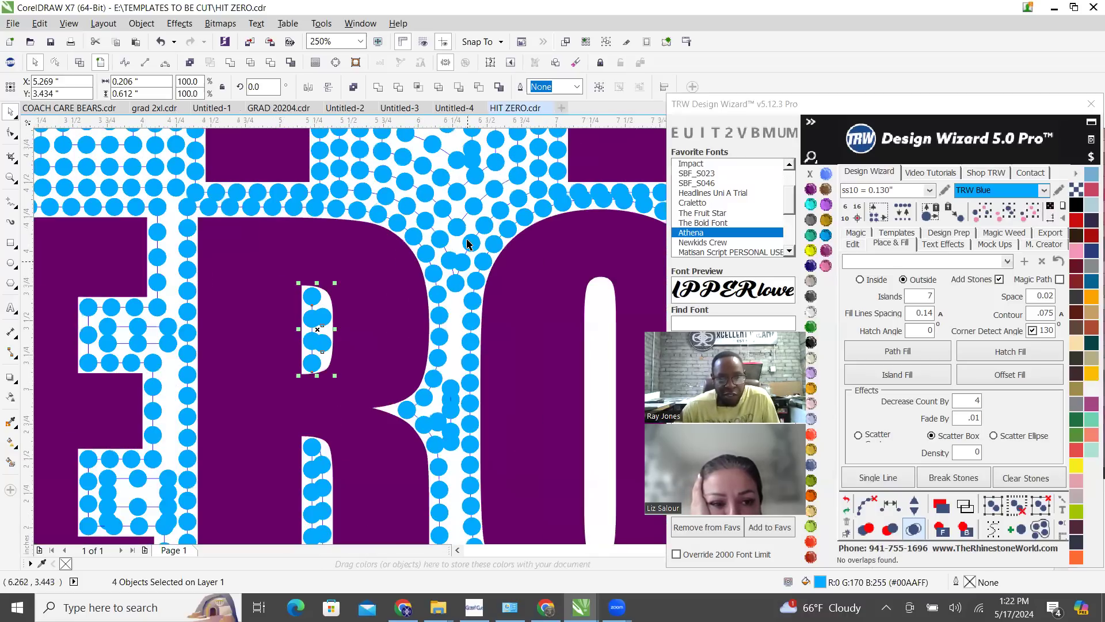
pyautogui.scroll(1, 469, 240)
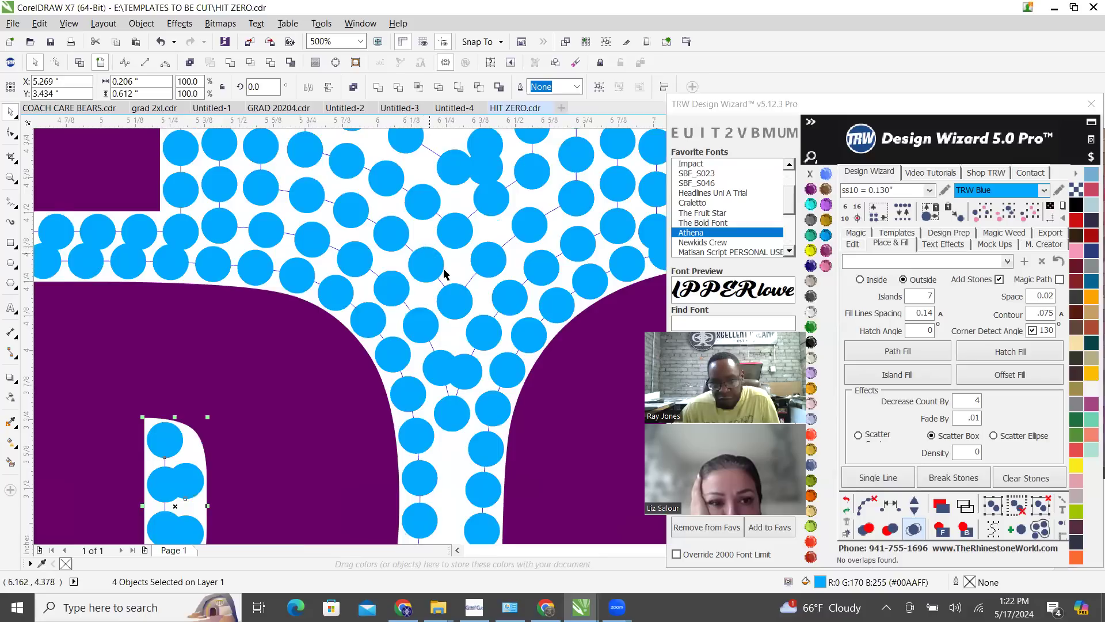
# Clear the paths from the whole scattered blue fill around HIT ZERO and merge its overlapping stones
pyautogui.scroll(-3, 445, 274)
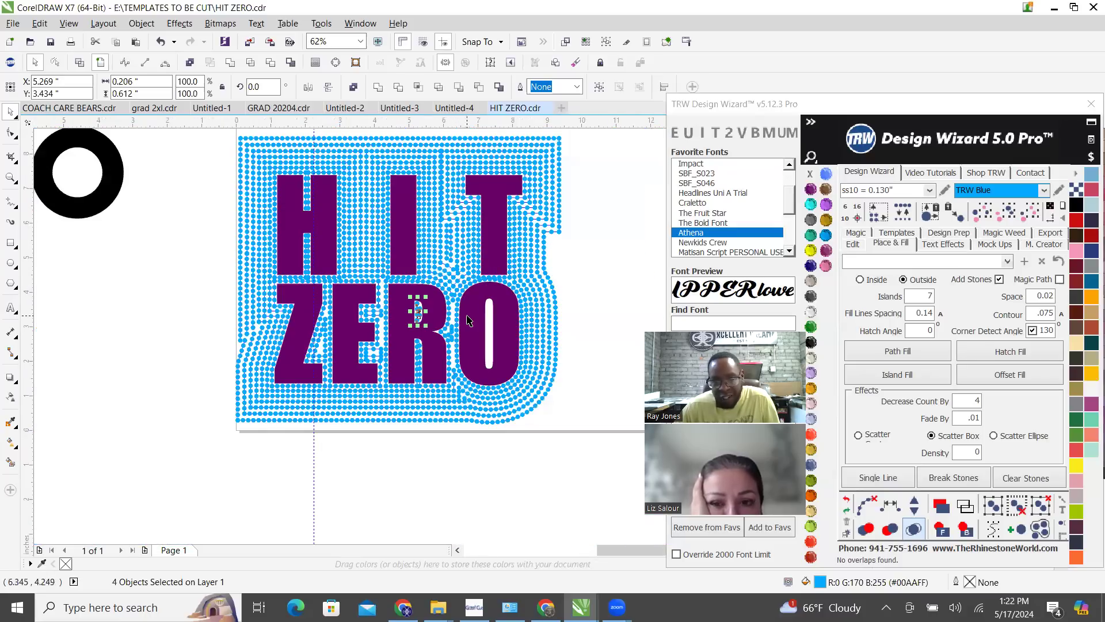
pyautogui.scroll(-1, 528, 248)
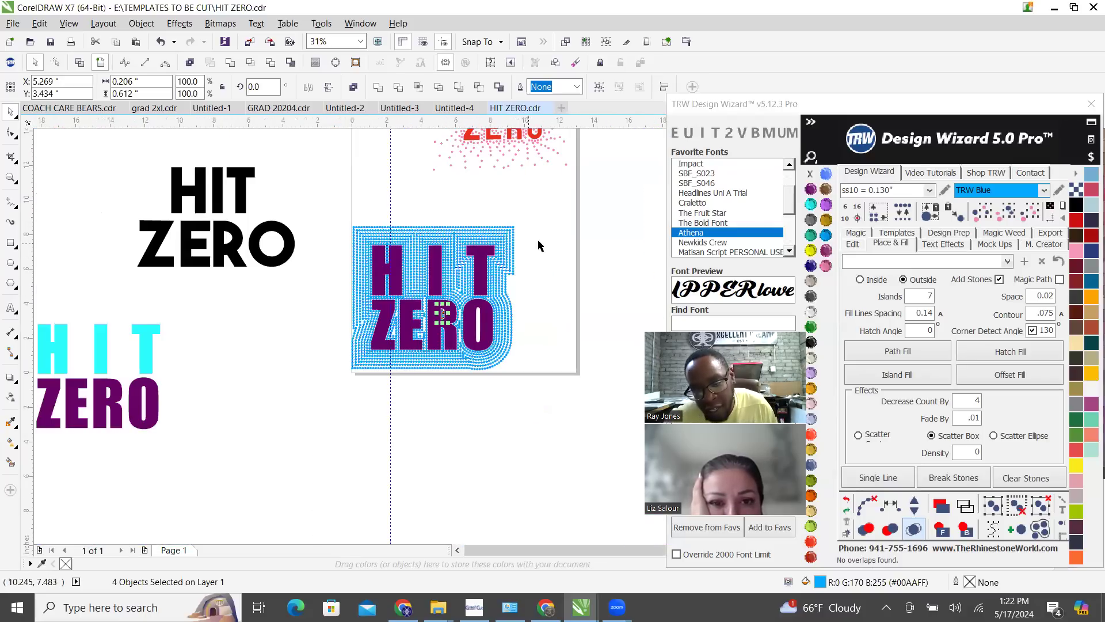
pyautogui.click(557, 298)
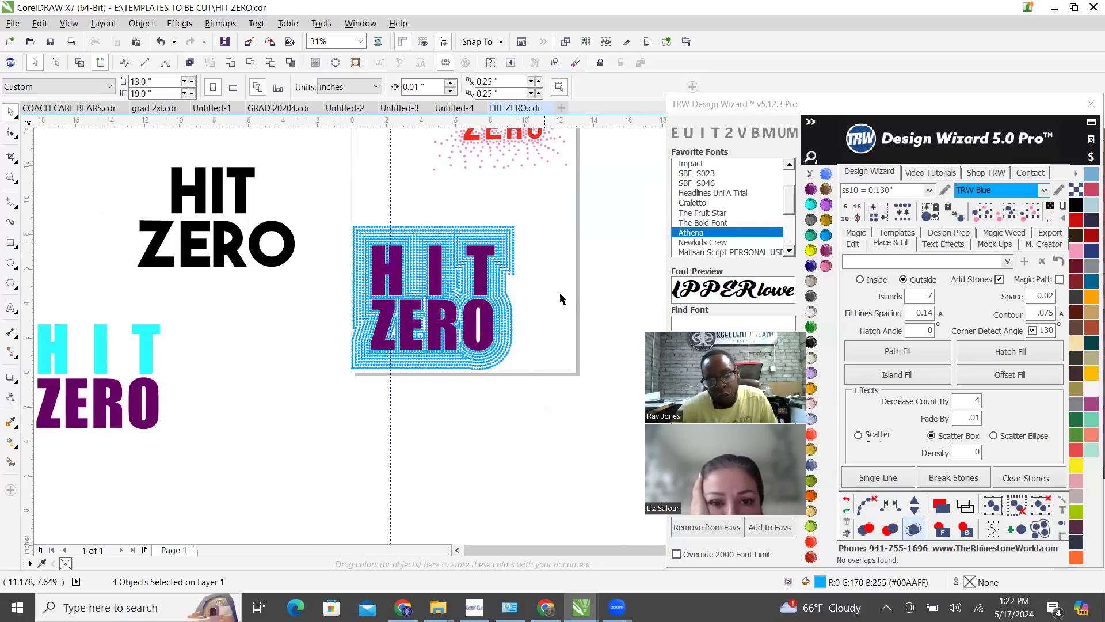
pyautogui.moveTo(322, 212)
pyautogui.mouseDown()
pyautogui.moveTo(509, 363)
pyautogui.moveTo(540, 413)
pyautogui.mouseUp()
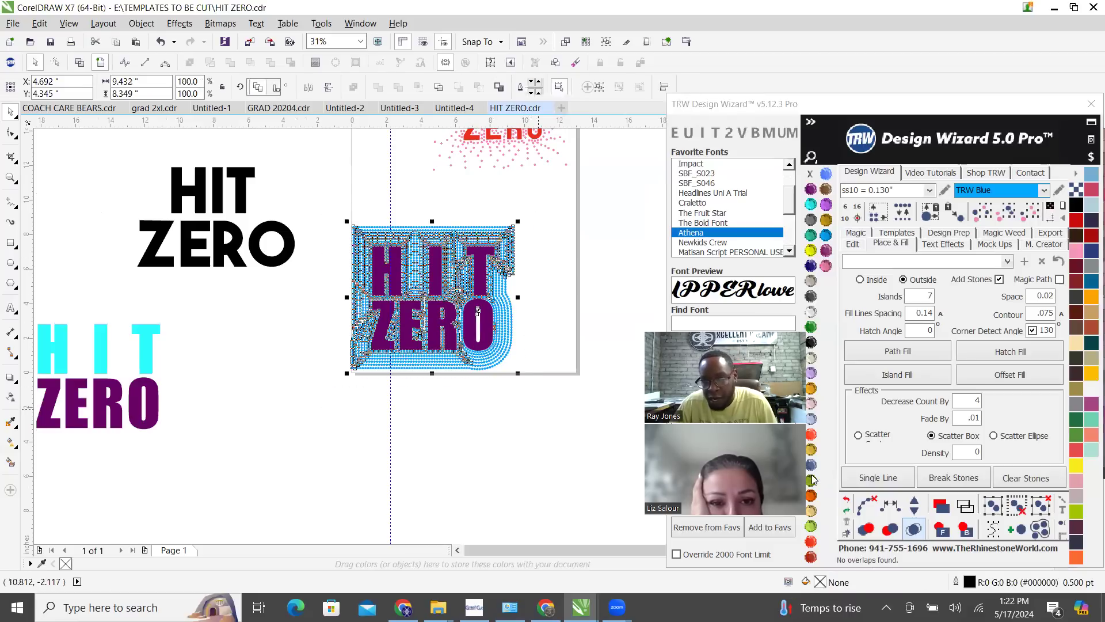
pyautogui.click(868, 502)
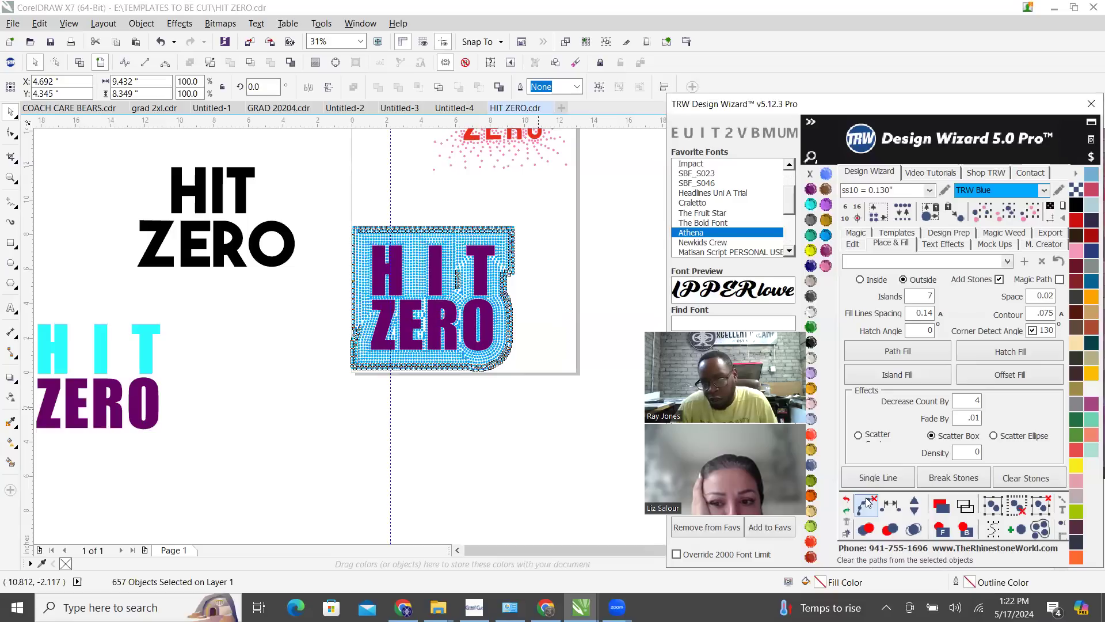
pyautogui.click(914, 530)
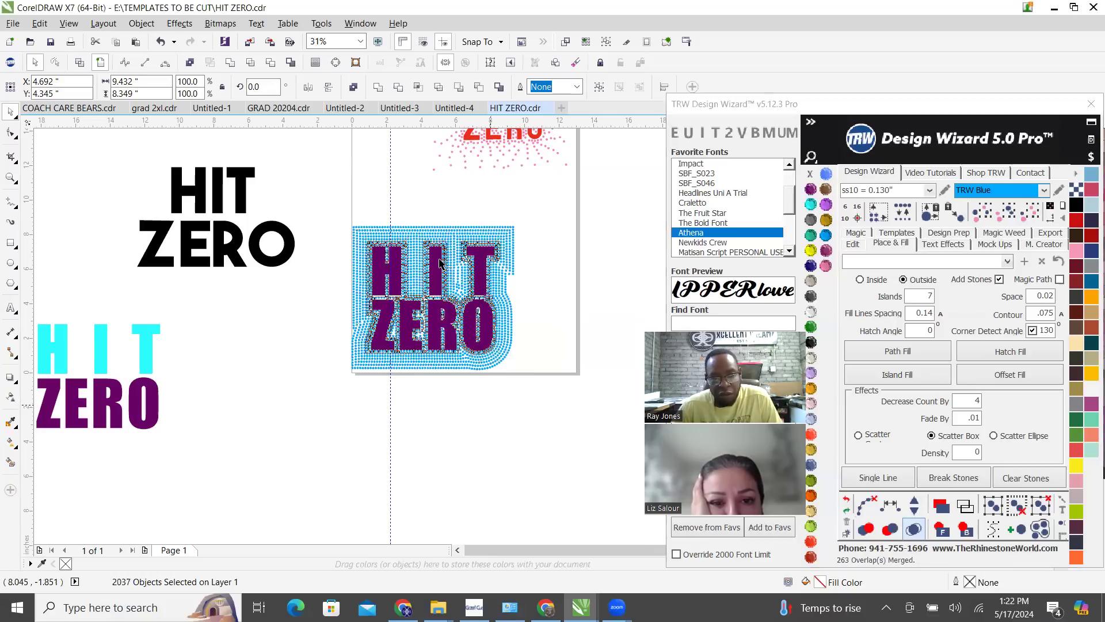
pyautogui.press('Escape')
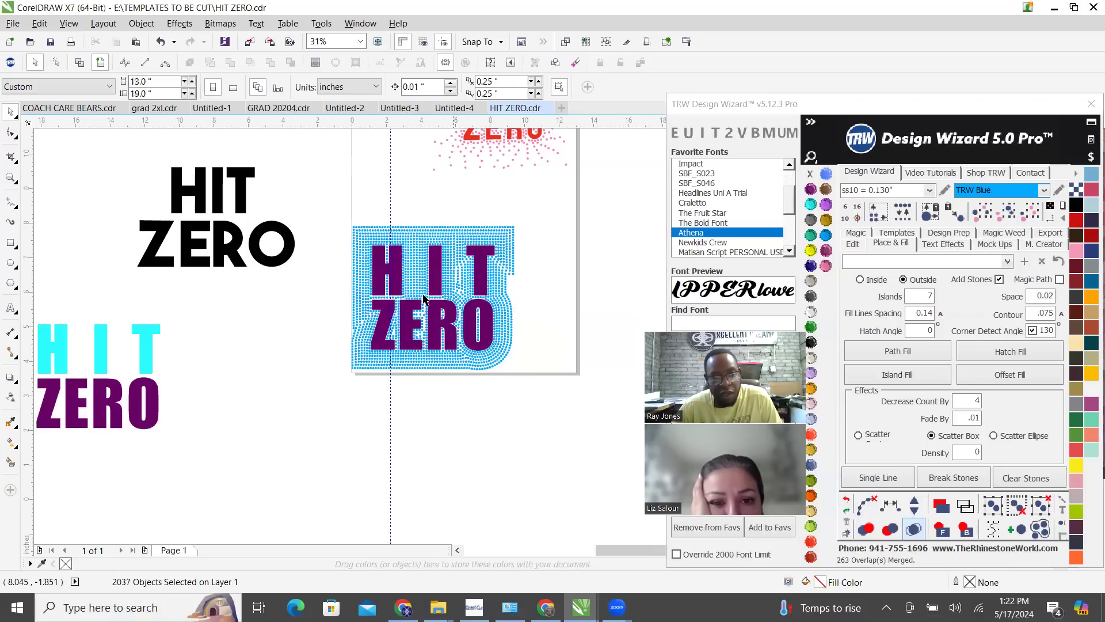
pyautogui.scroll(3, 437, 305)
pyautogui.scroll(-1, 447, 299)
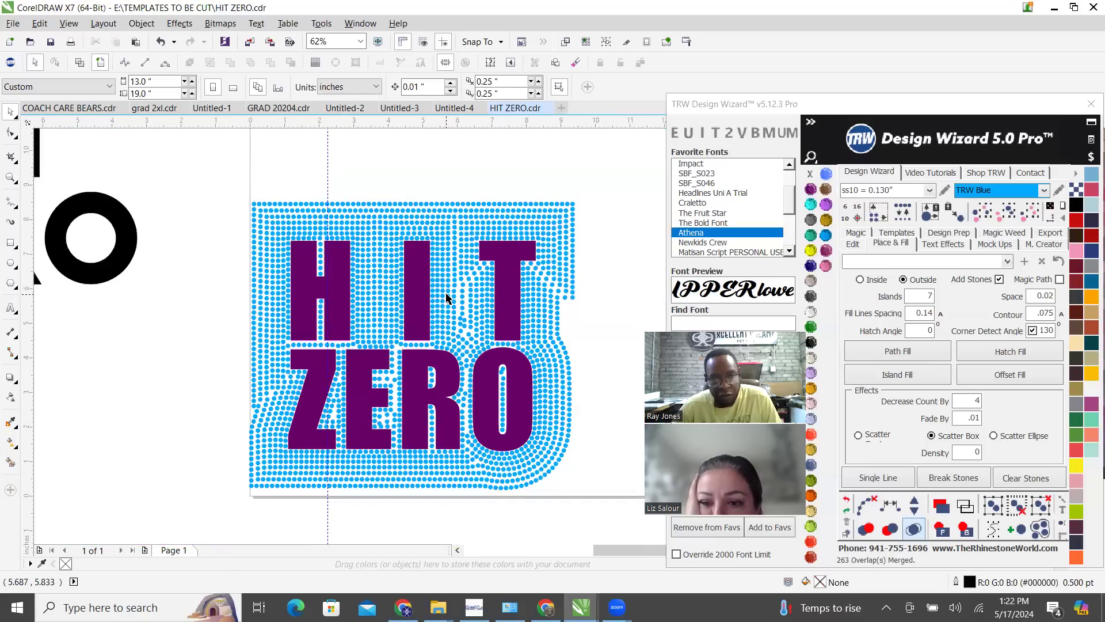
pyautogui.scroll(-1, 447, 298)
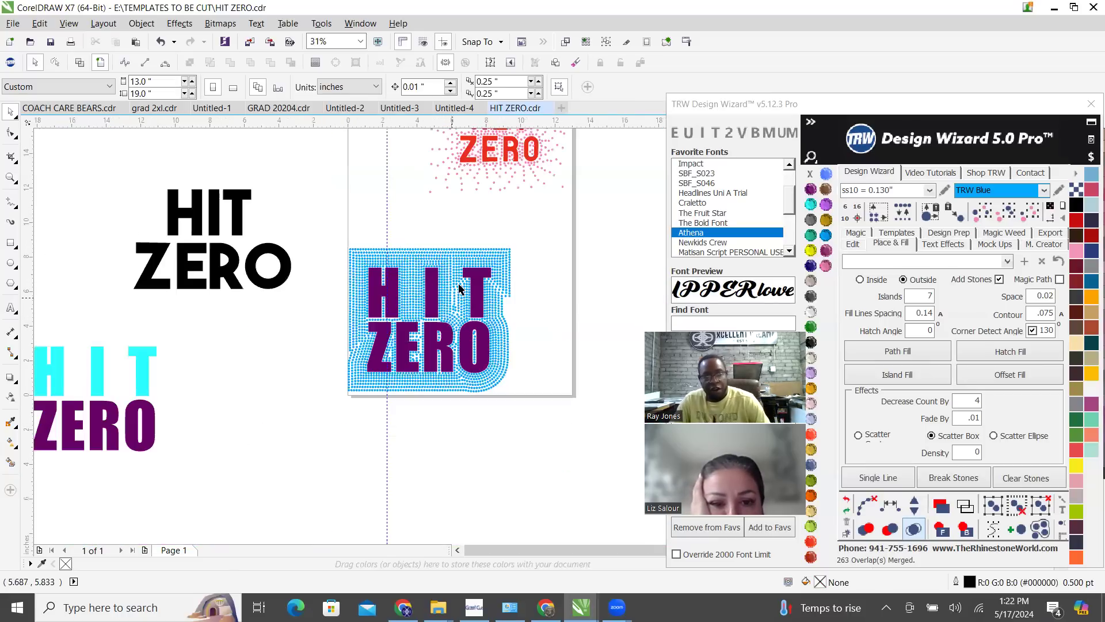
pyautogui.click(463, 254)
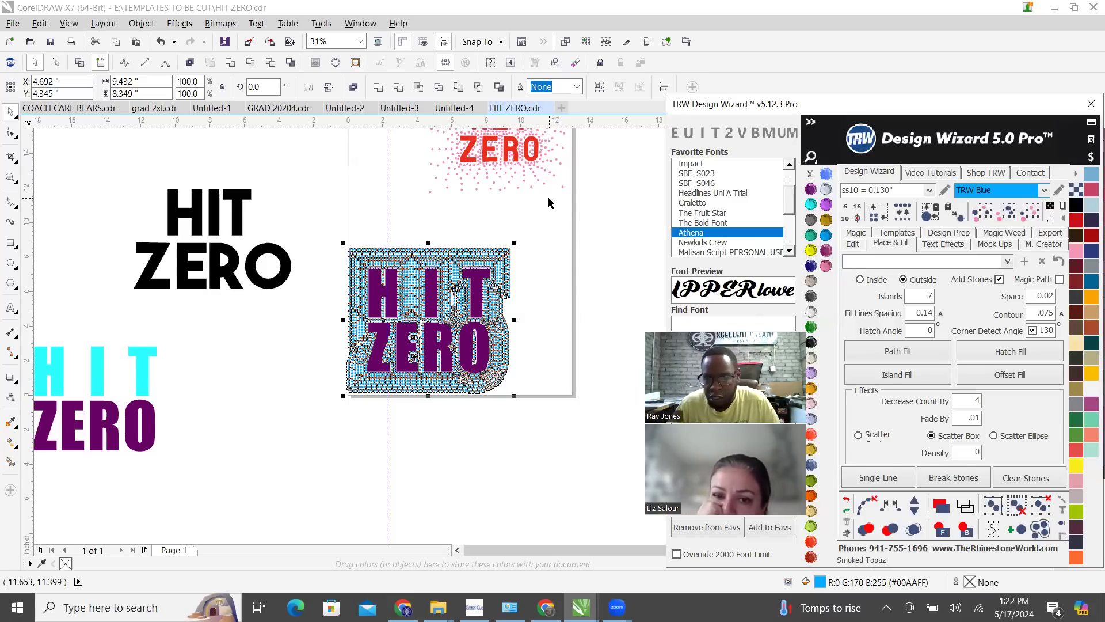
pyautogui.click(568, 244)
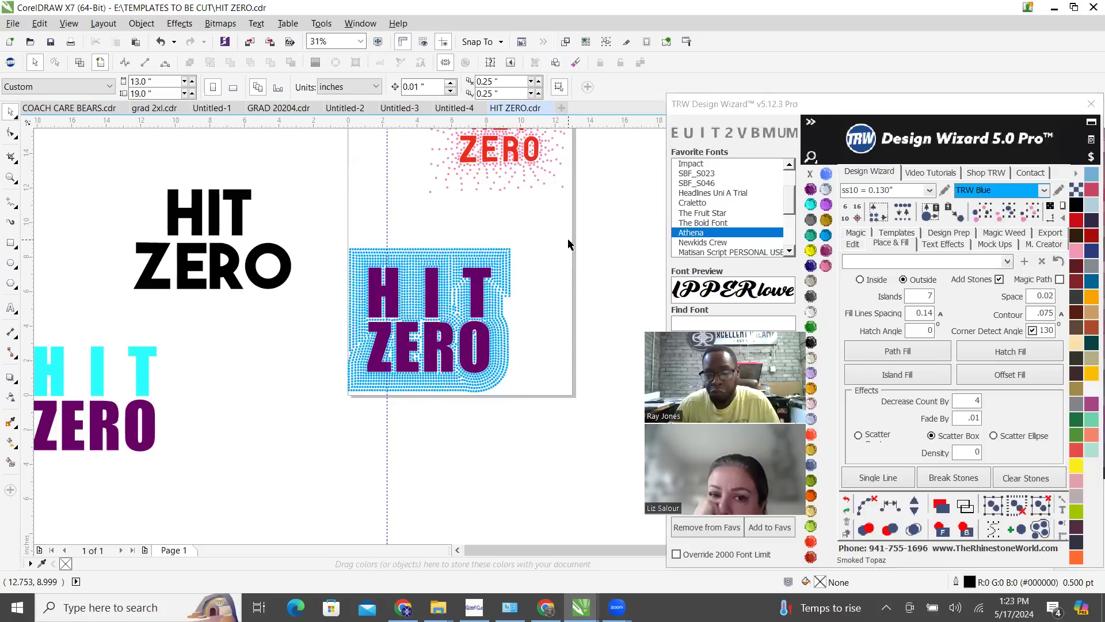
pyautogui.click(498, 262)
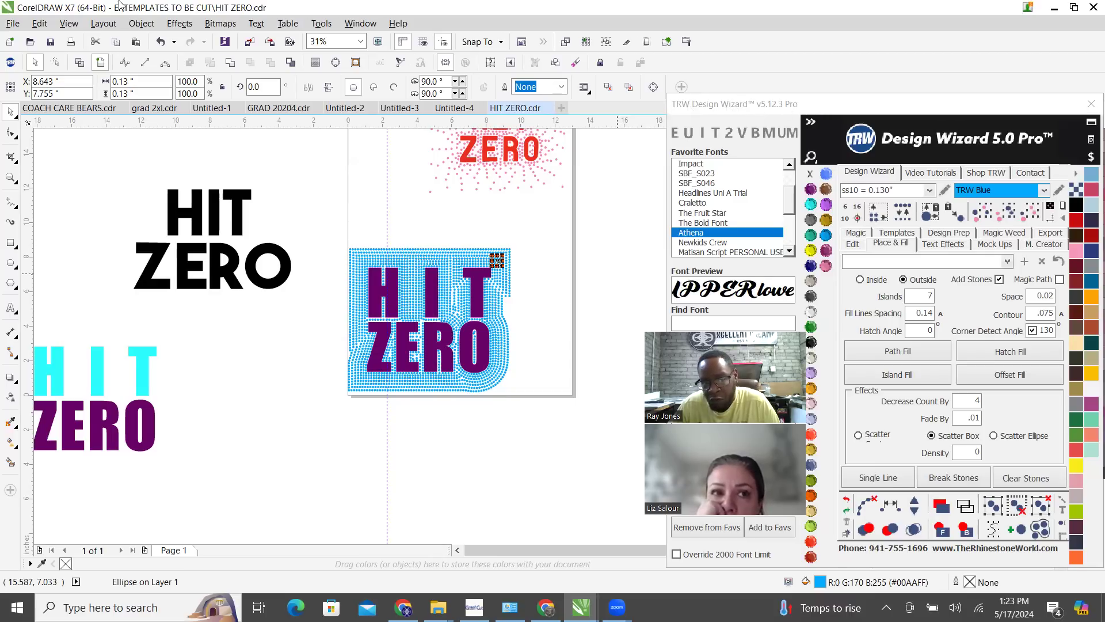
pyautogui.click(413, 220)
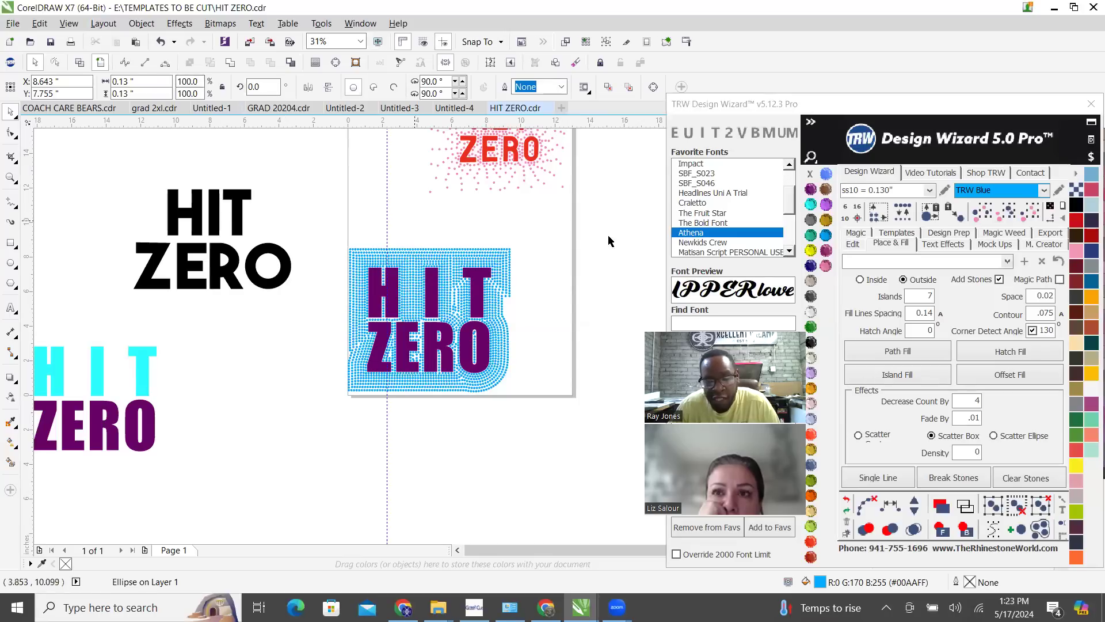
# Select all blue stones of the same size and color around the purple HIT ZERO
pyautogui.click(495, 255)
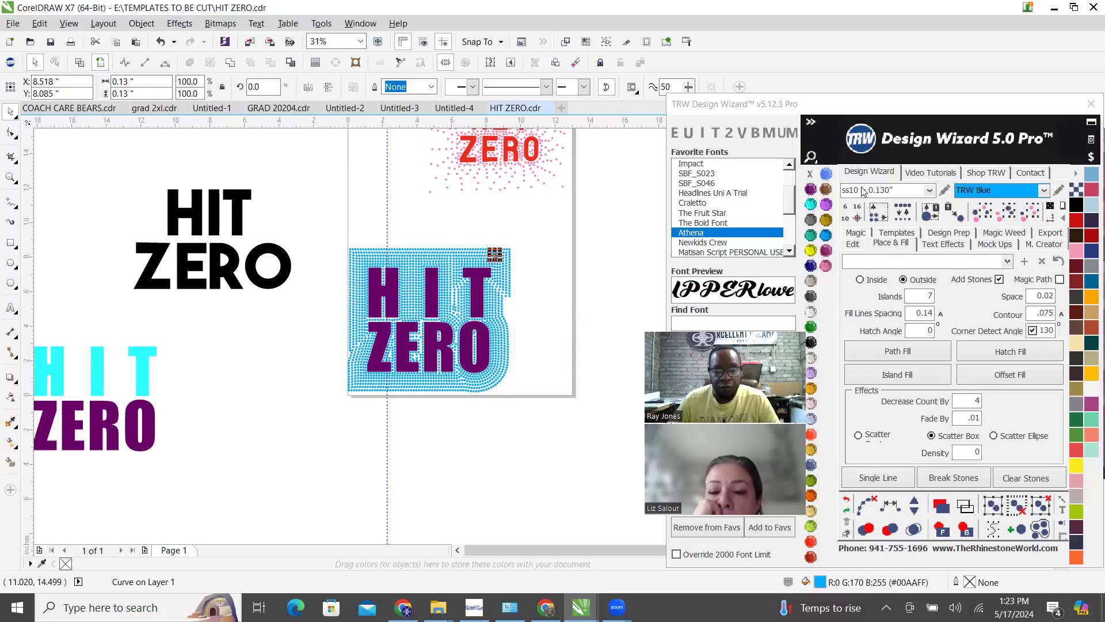
pyautogui.click(1028, 217)
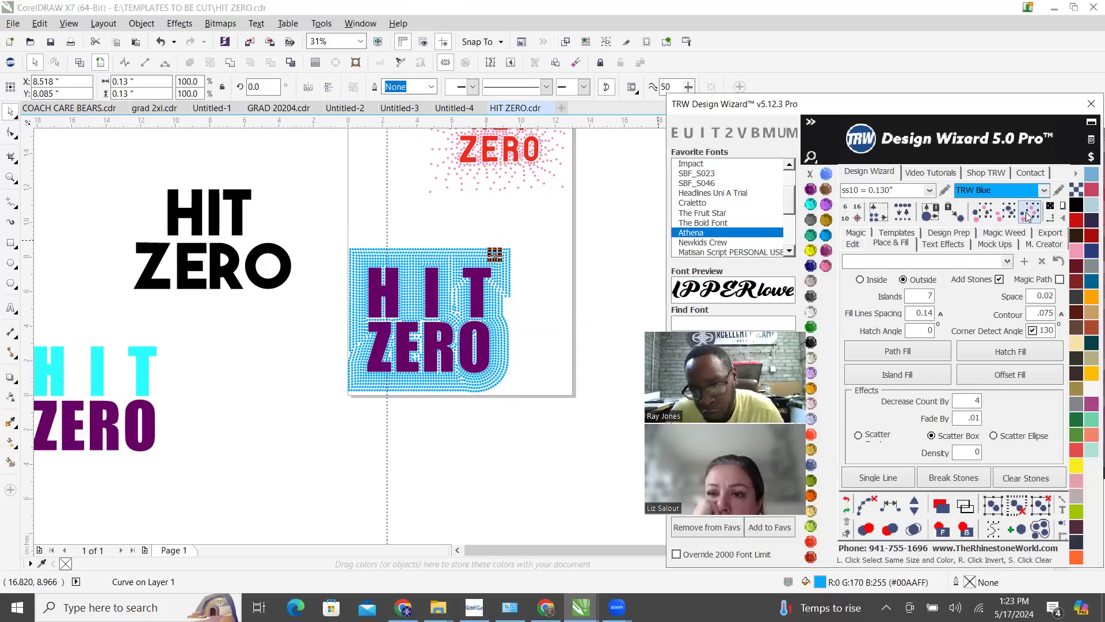
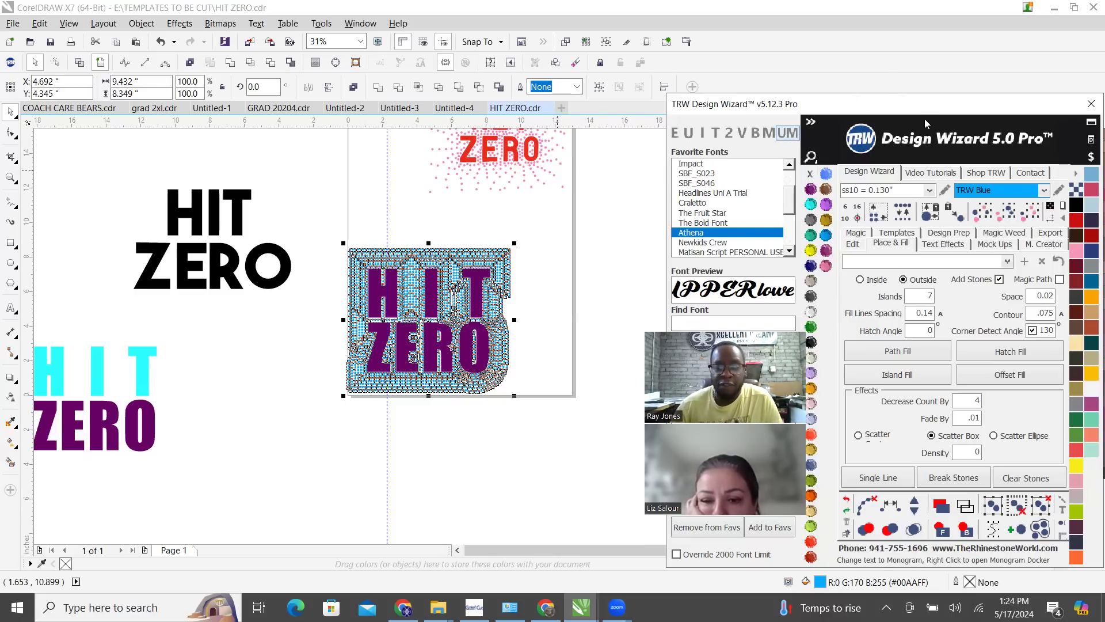
# Select all blue stones of the same size and color around the purple HIT ZERO and delete them
pyautogui.click(554, 302)
pyautogui.click(501, 259)
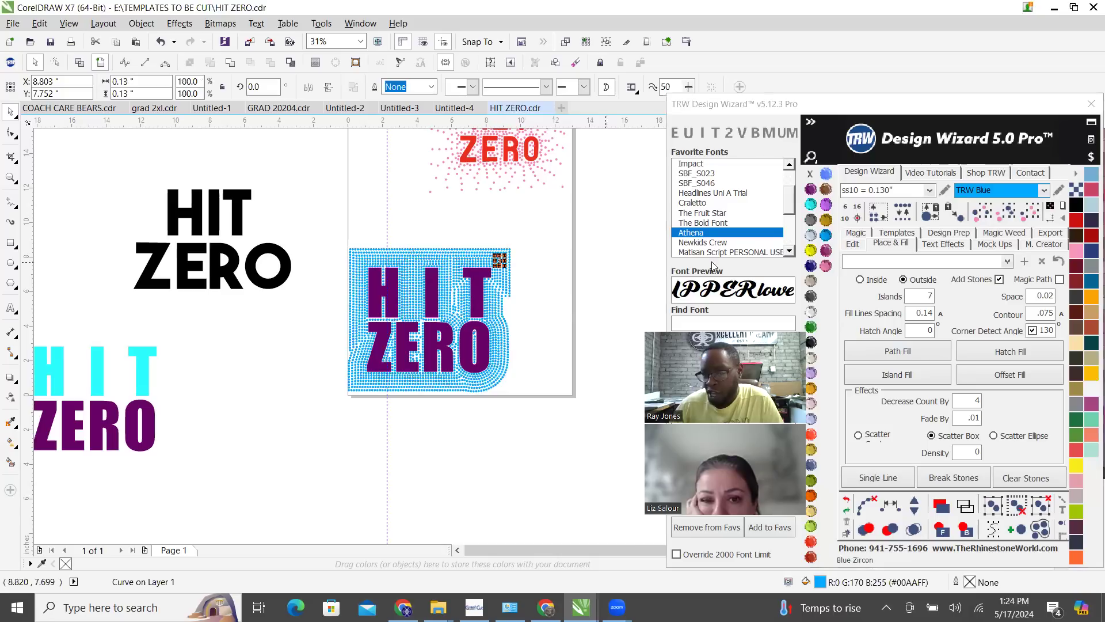
pyautogui.click(1024, 213)
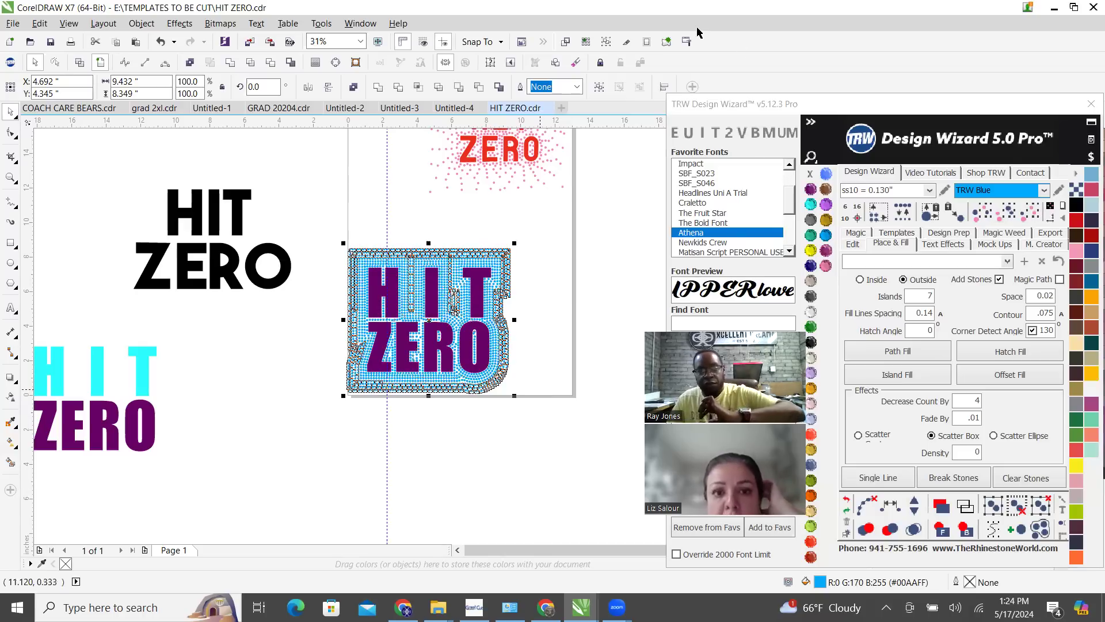
pyautogui.press('Delete')
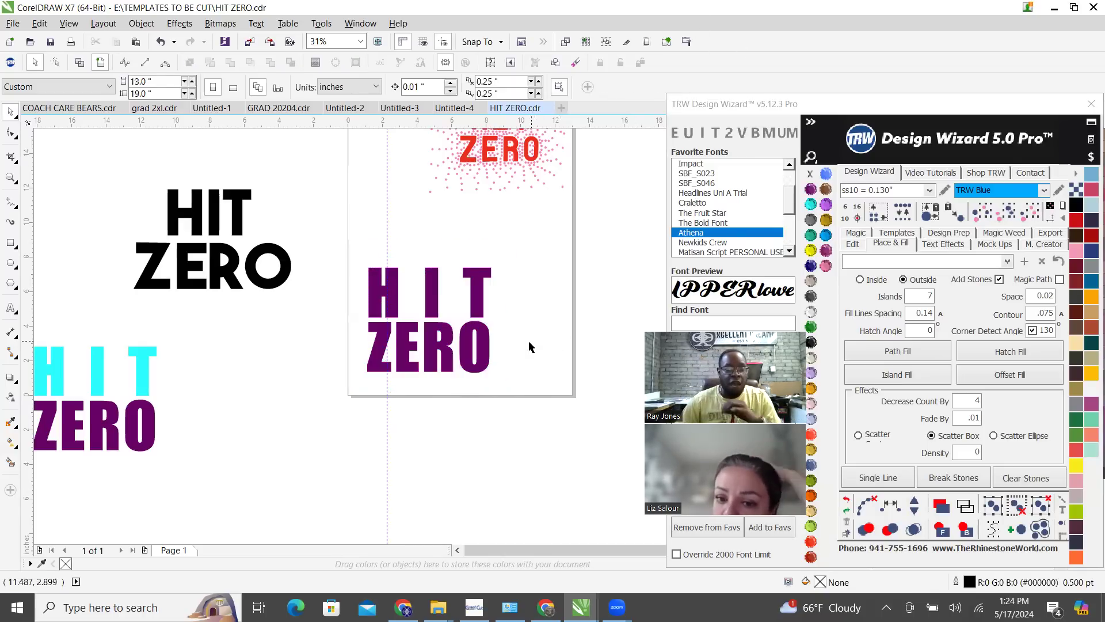
pyautogui.scroll(1, 538, 351)
pyautogui.scroll(-1, 509, 368)
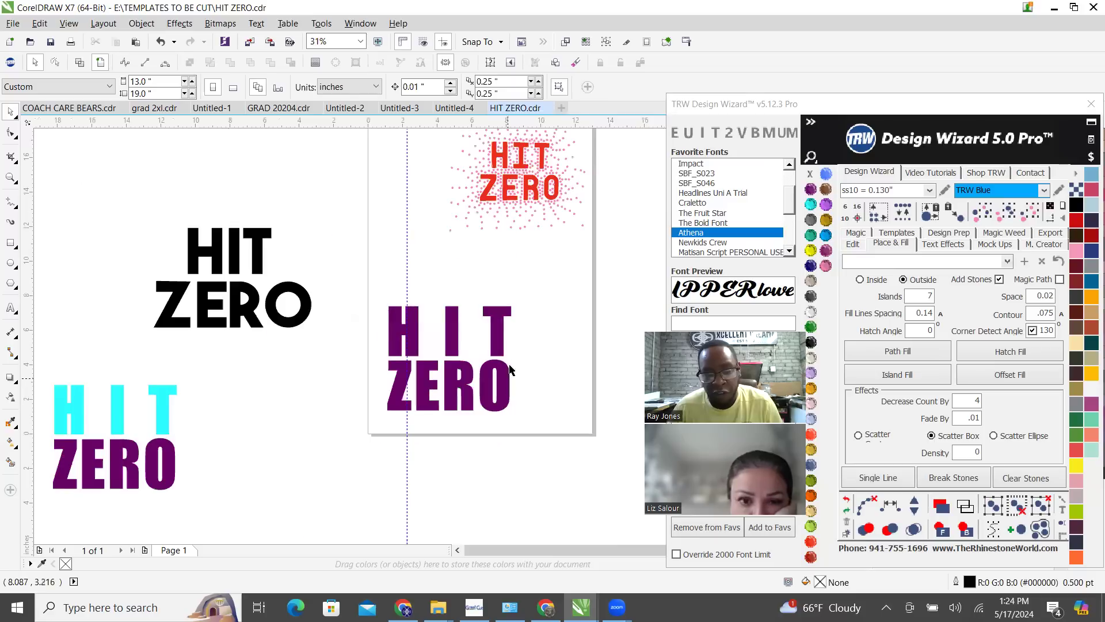
pyautogui.scroll(-1, 509, 368)
pyautogui.scroll(1, 448, 354)
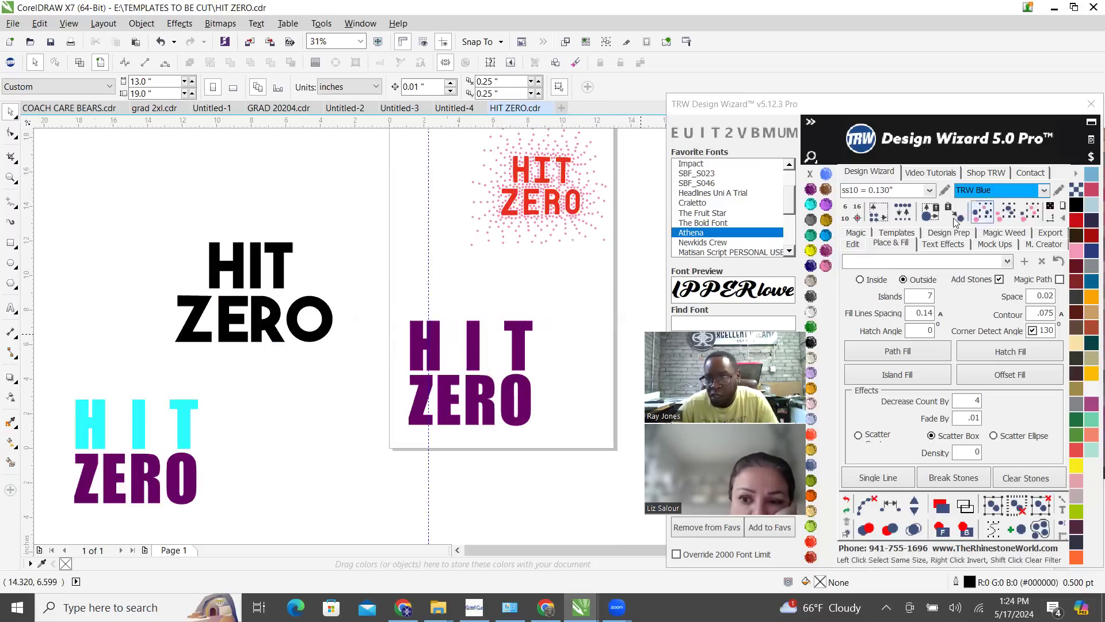
# Undo the deletion of the blue stones around the purple HIT ZERO
pyautogui.click(957, 108)
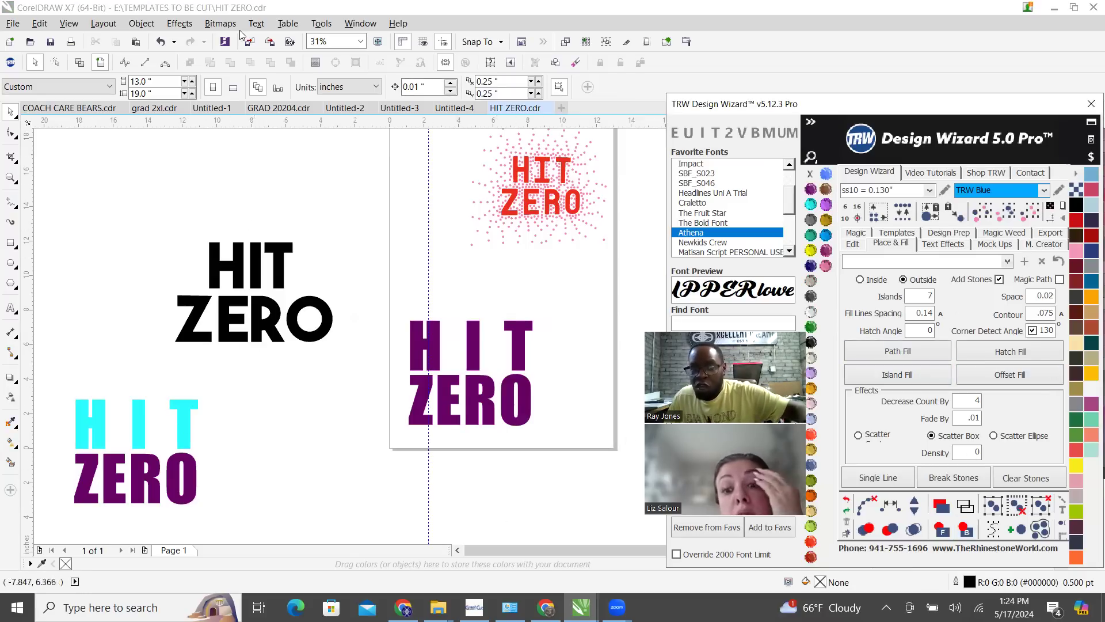
pyautogui.click(378, 12)
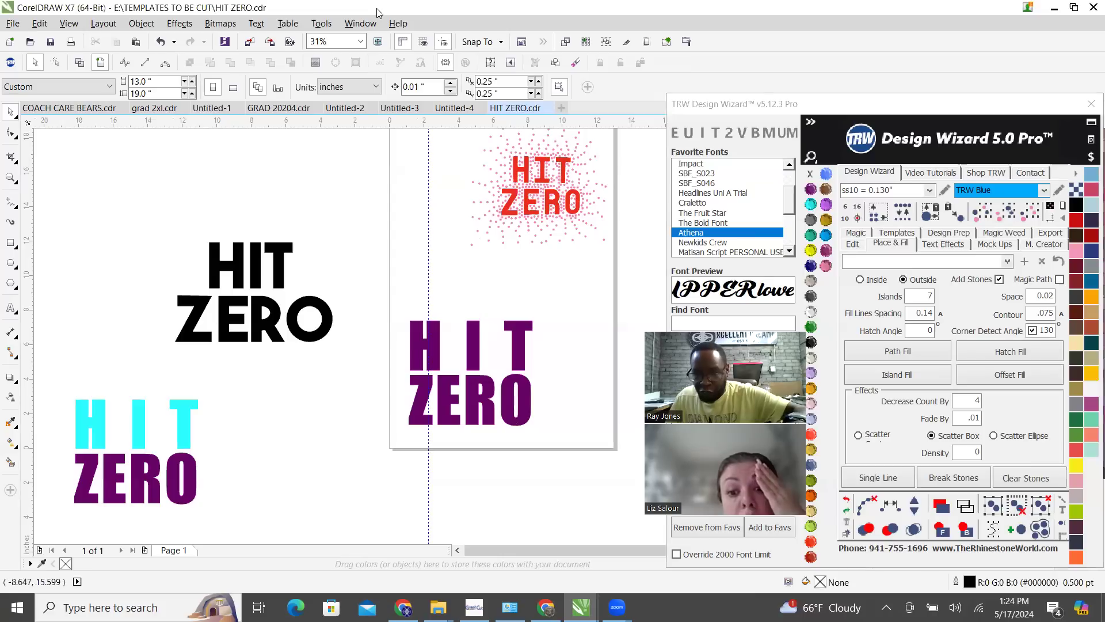
pyautogui.click(846, 501)
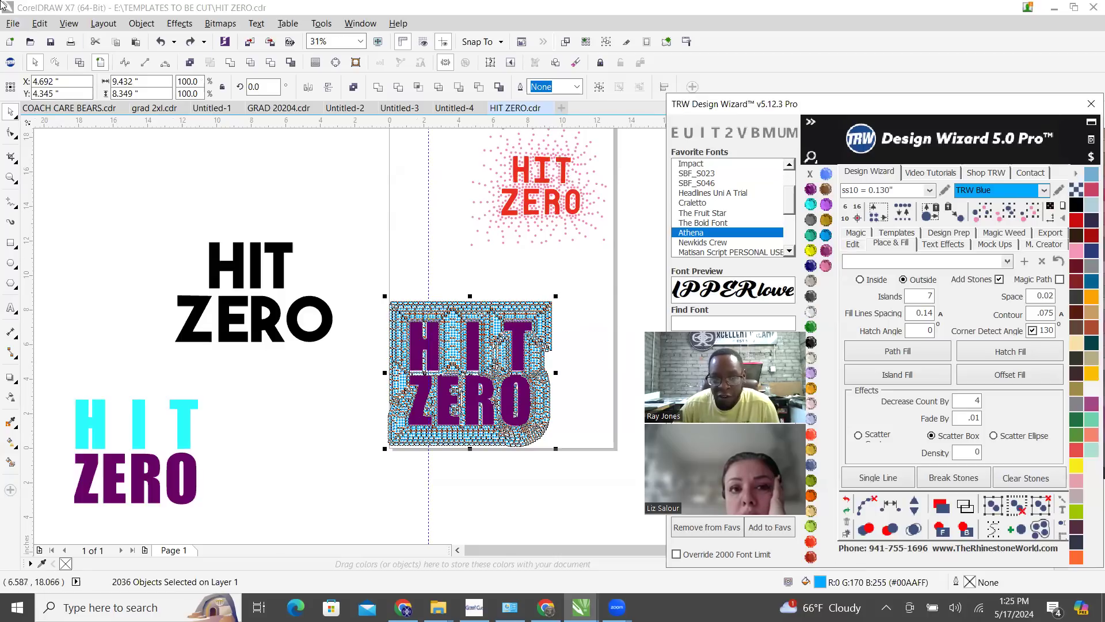
# Reselect all matching blue stones around the purple HIT ZERO from a single stone and delete them
pyautogui.click(588, 294)
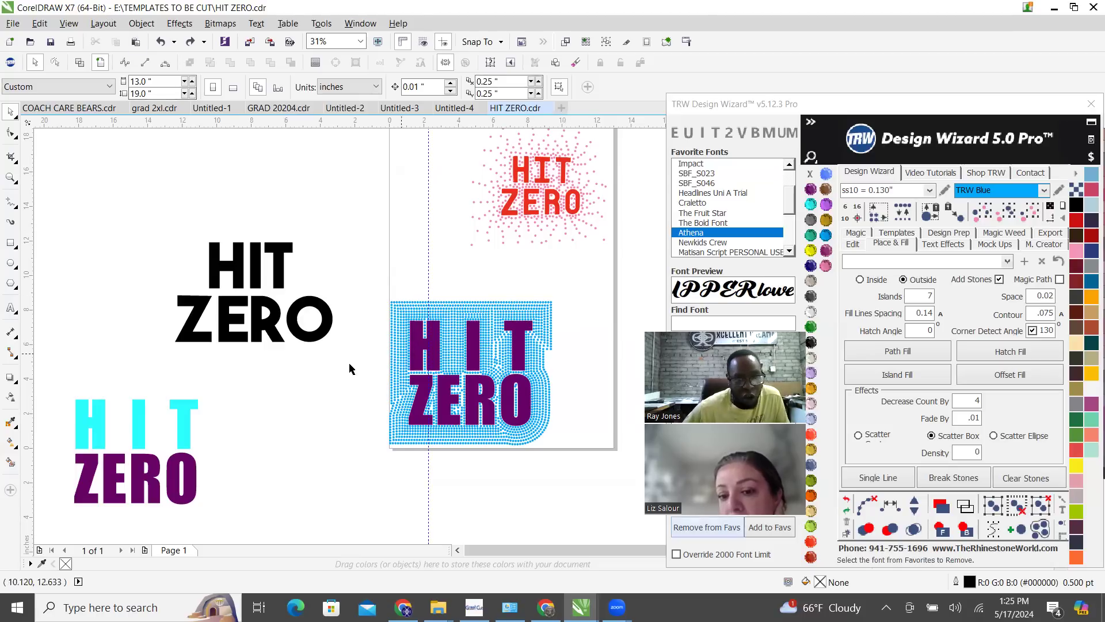
pyautogui.click(543, 324)
pyautogui.click(1034, 214)
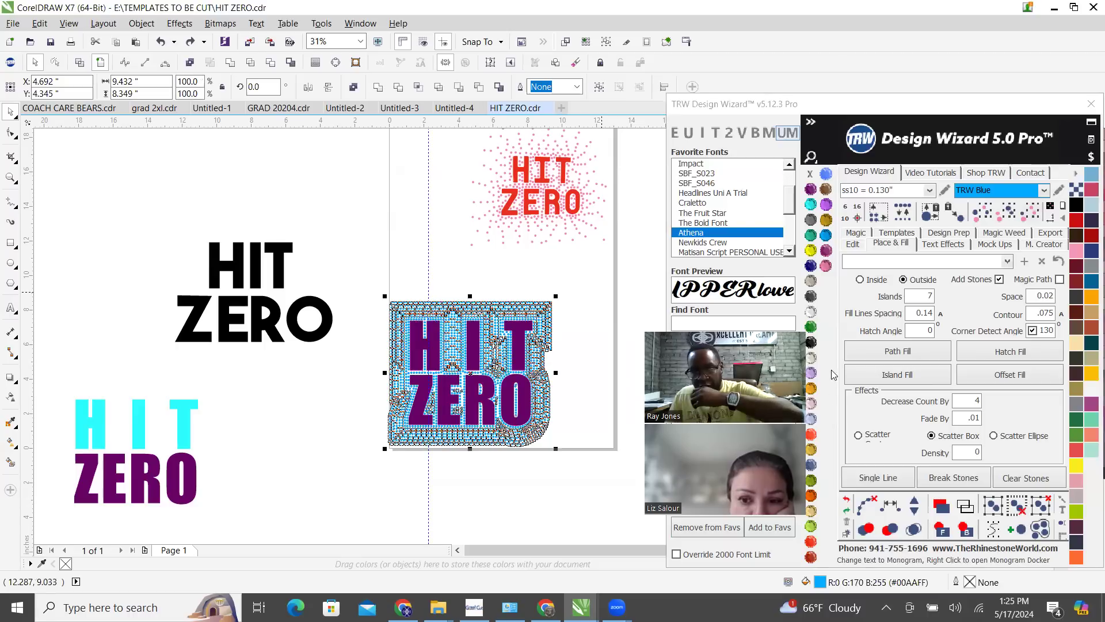
pyautogui.press('Delete')
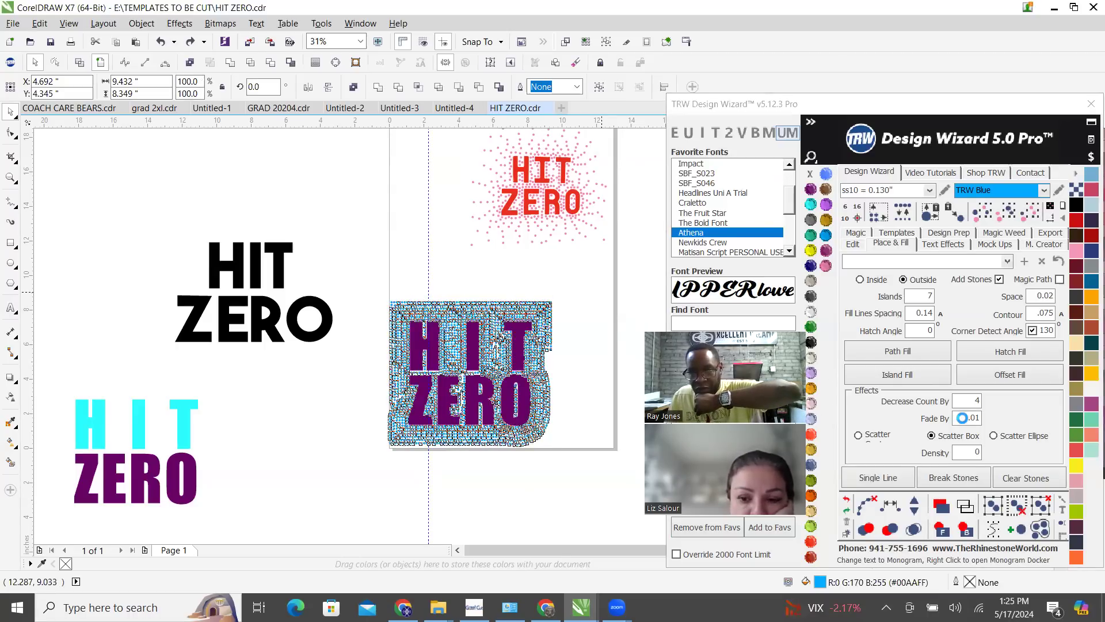
# Set Fade By to .04 and apply an outside Island Fill with Scatter Box to the purple HIT ZERO
pyautogui.click(960, 419)
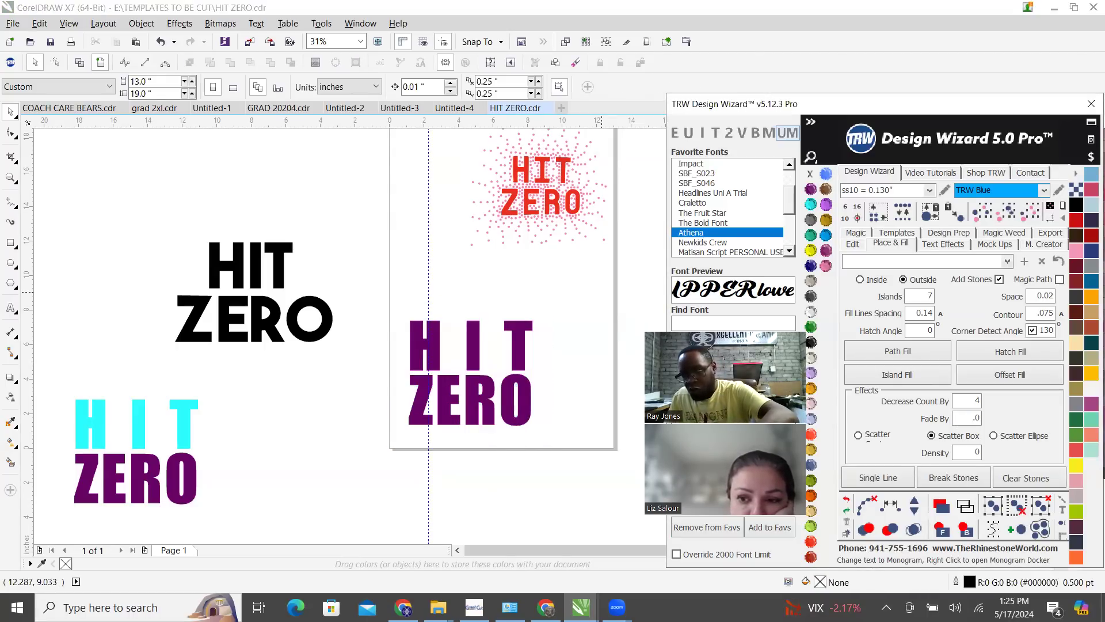
pyautogui.click(519, 360)
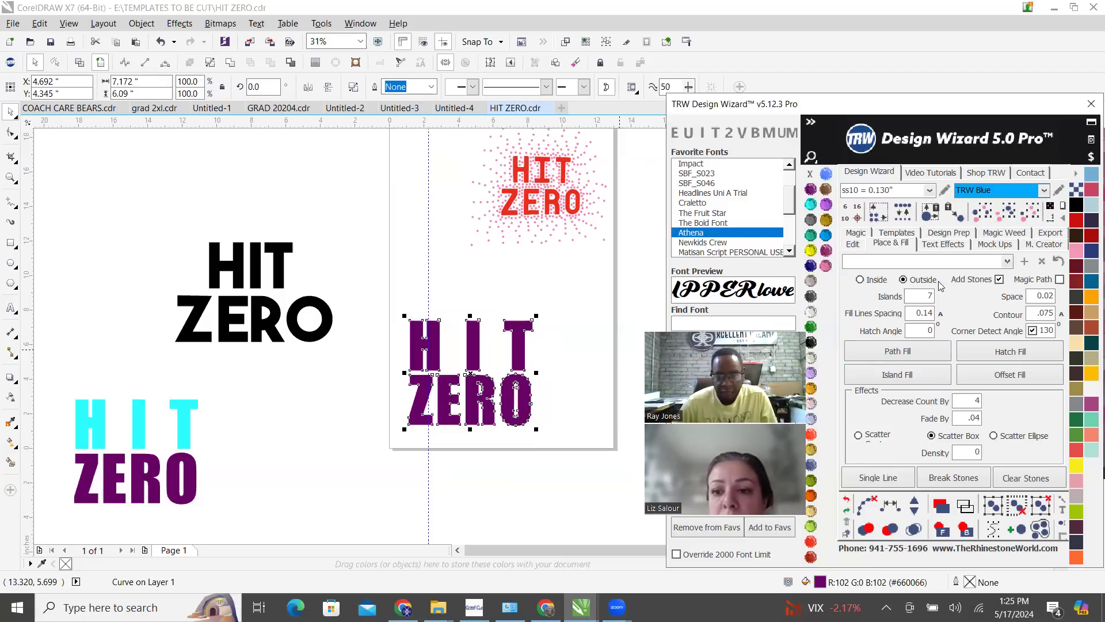
pyautogui.scroll(3, 427, 416)
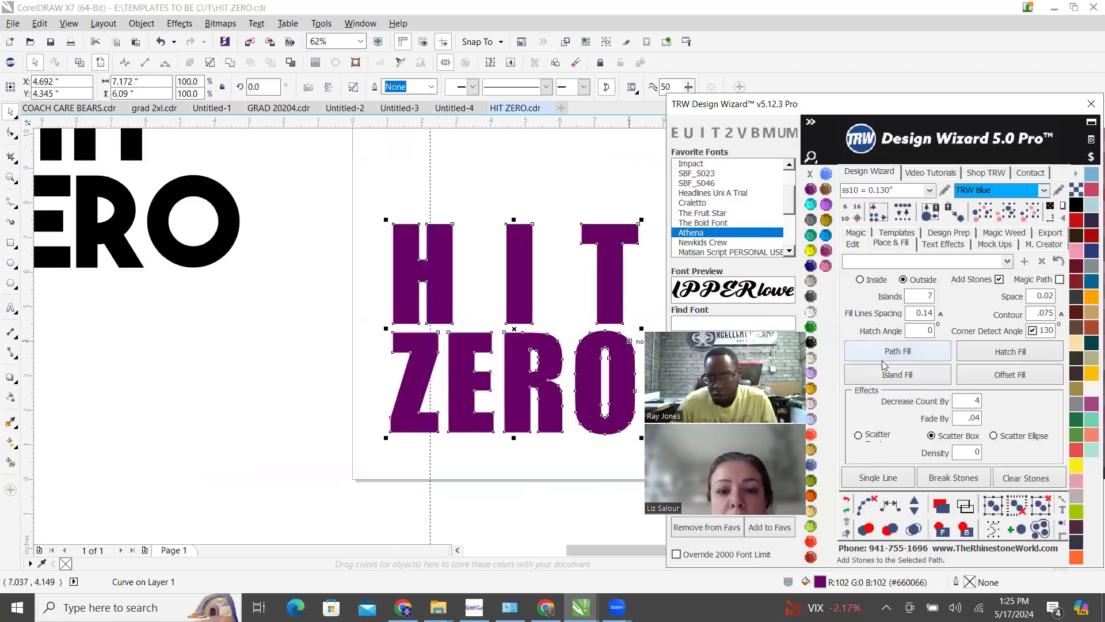
pyautogui.scroll(-3, 460, 300)
pyautogui.scroll(3, 545, 310)
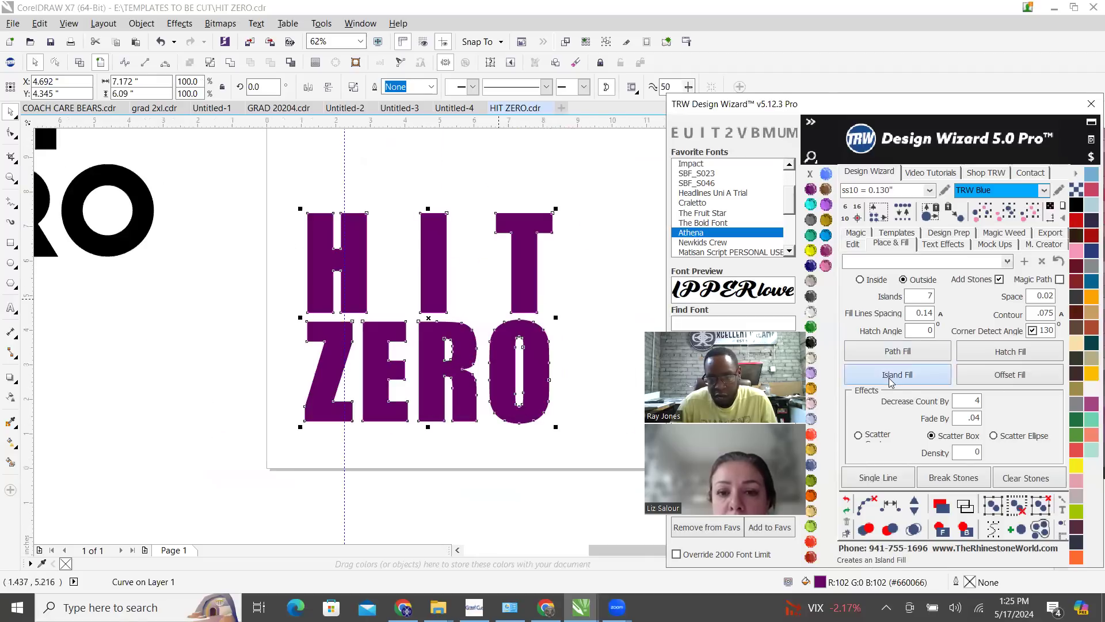
pyautogui.click(891, 376)
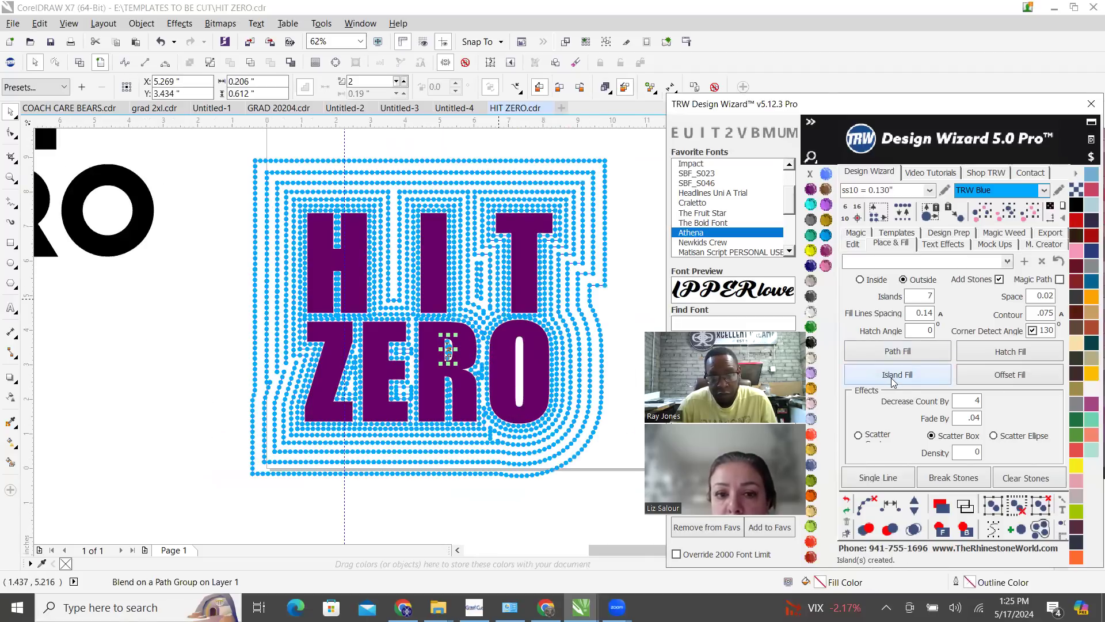
# Clear the paths from the whole Scatter Box fill and merge its overlapping stones
pyautogui.click(862, 505)
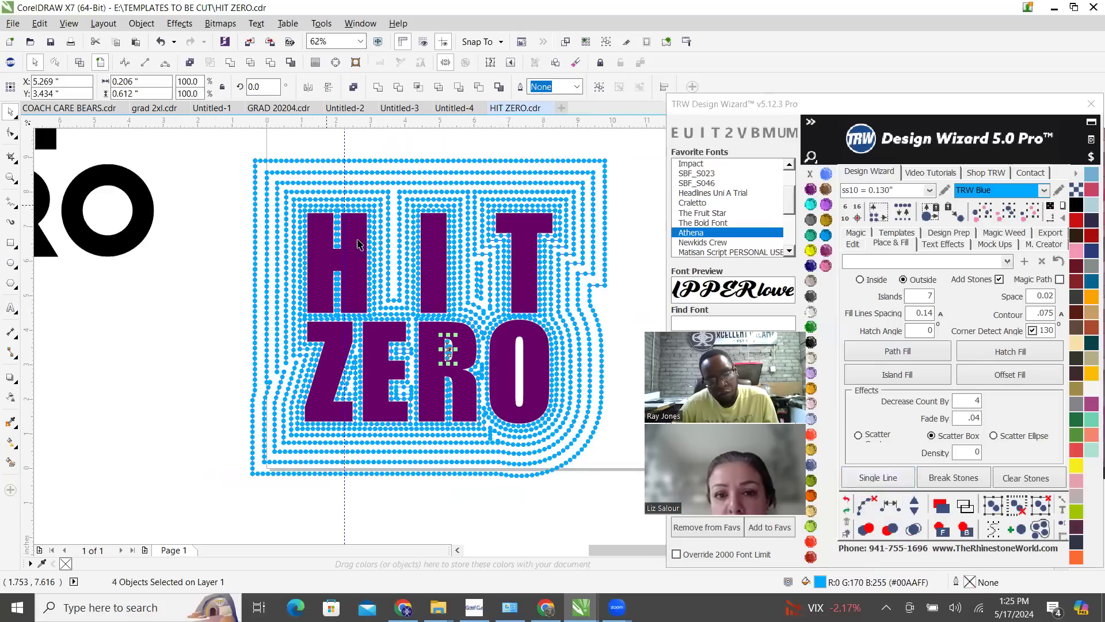
pyautogui.scroll(-1, 357, 244)
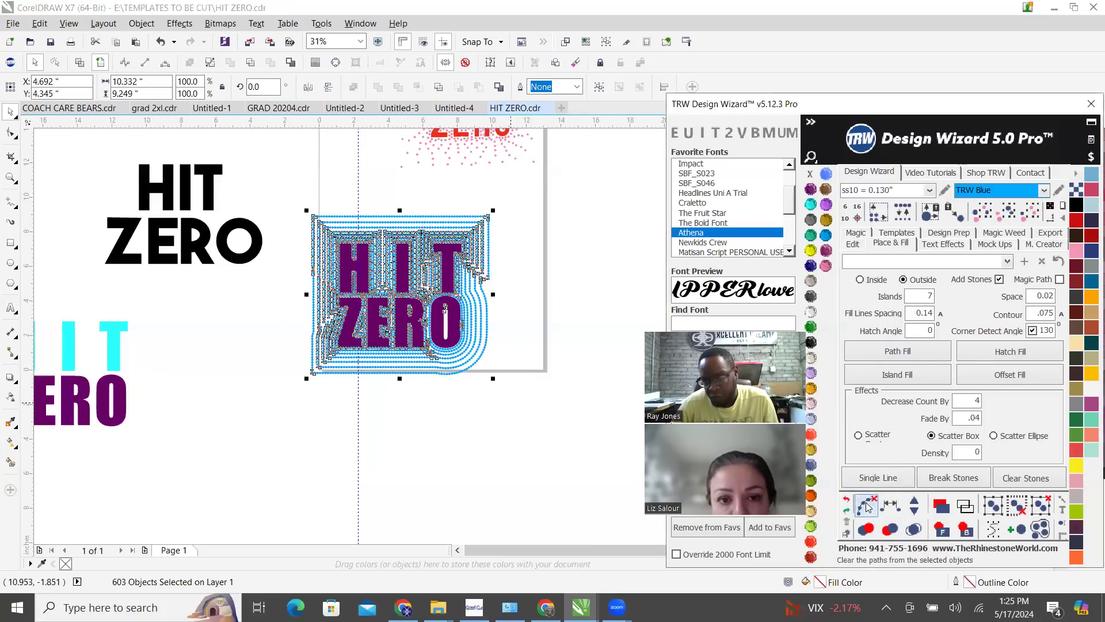
pyautogui.click(913, 529)
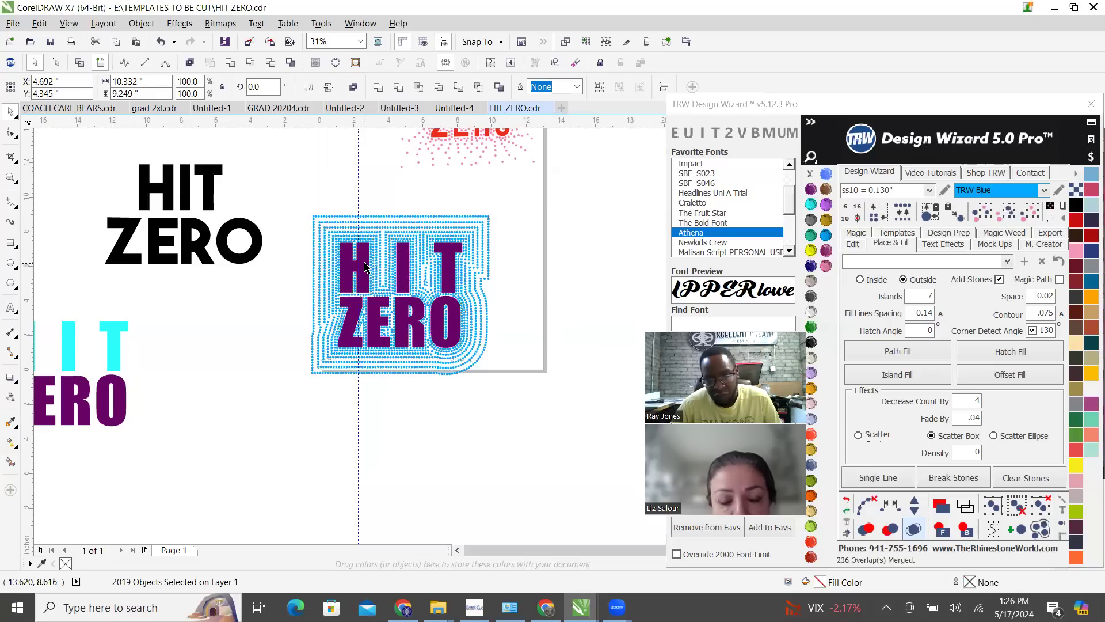
# Delete every blue stone of the Scatter Box fill by matching one stone above the purple lettering
pyautogui.scroll(1, 325, 324)
pyautogui.scroll(-1, 379, 345)
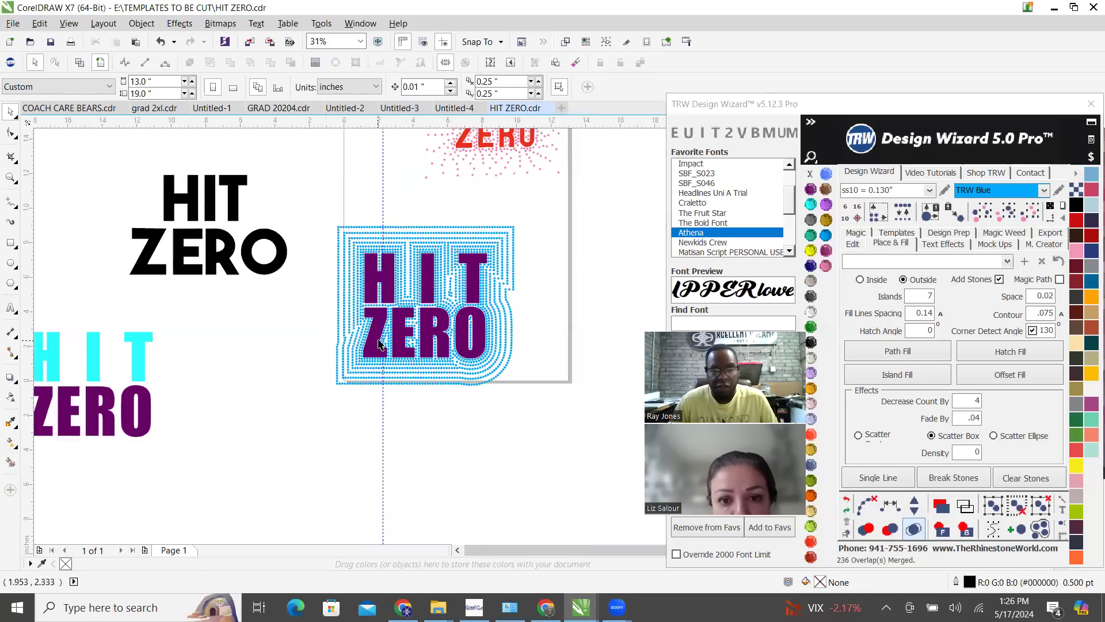
pyautogui.click(435, 242)
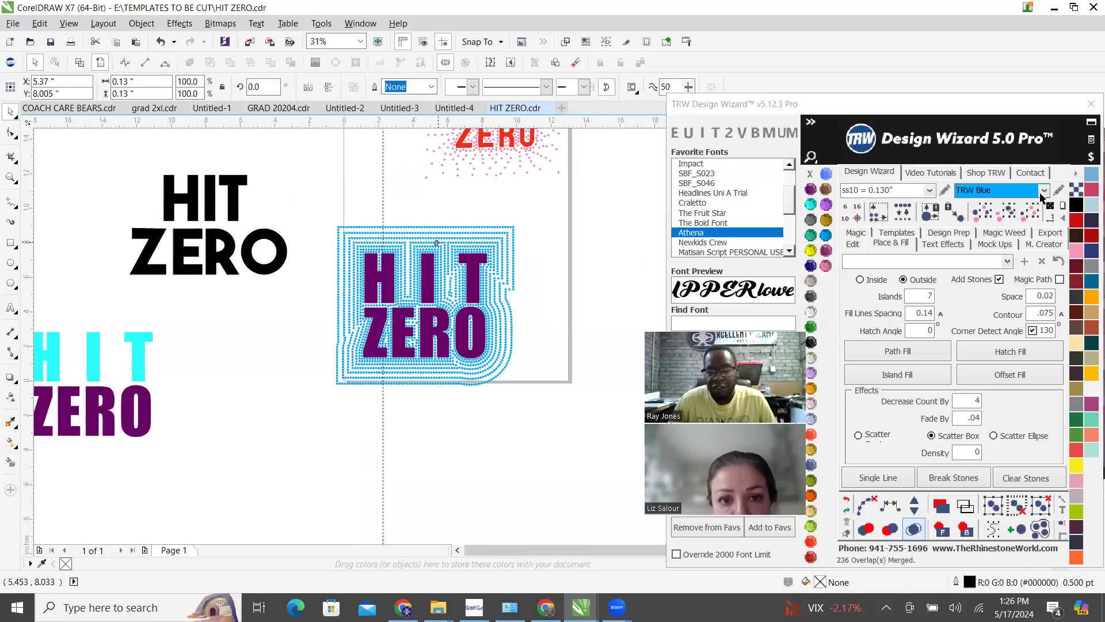
pyautogui.click(745, 101)
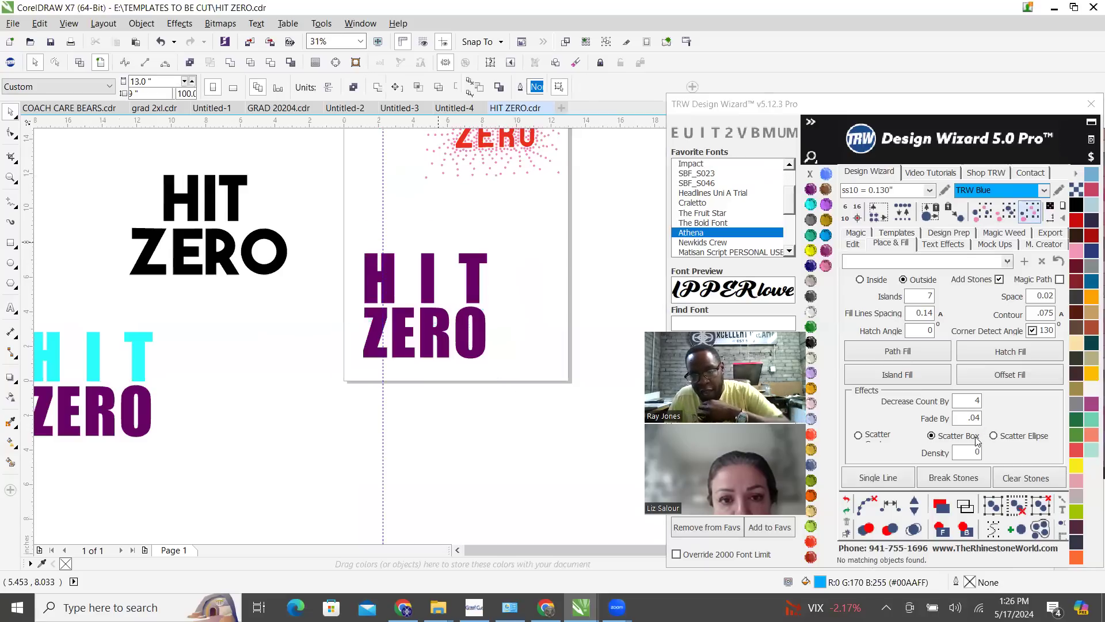
# Choose Scatter Ellipse and apply an outside Island Fill with Fade By .04 to the purple HIT ZERO
pyautogui.click(993, 436)
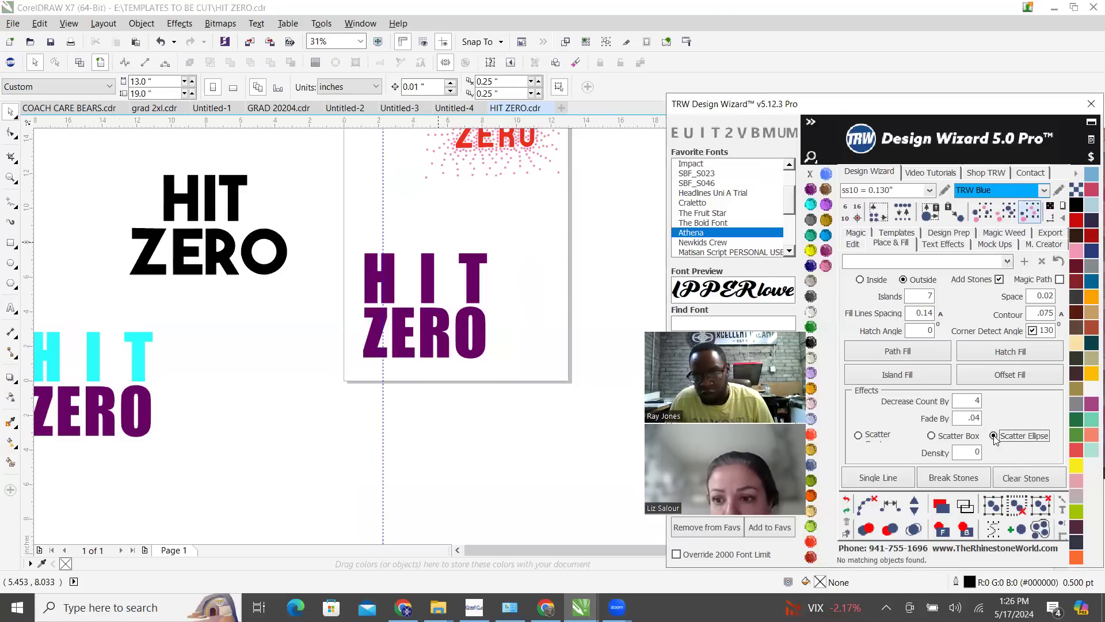
pyautogui.click(420, 283)
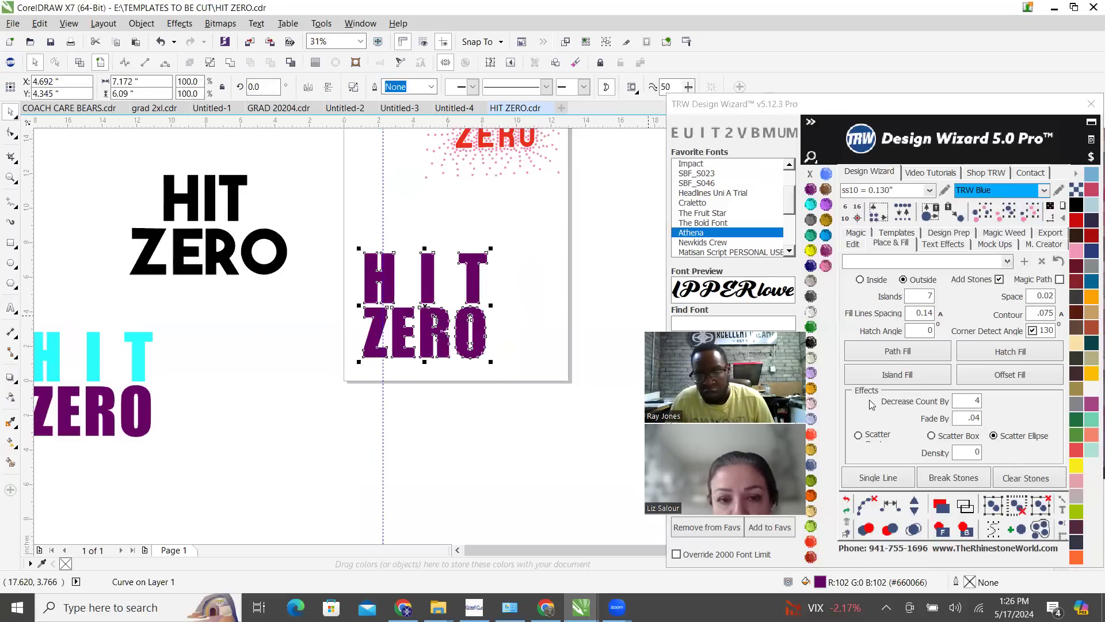
pyautogui.click(917, 378)
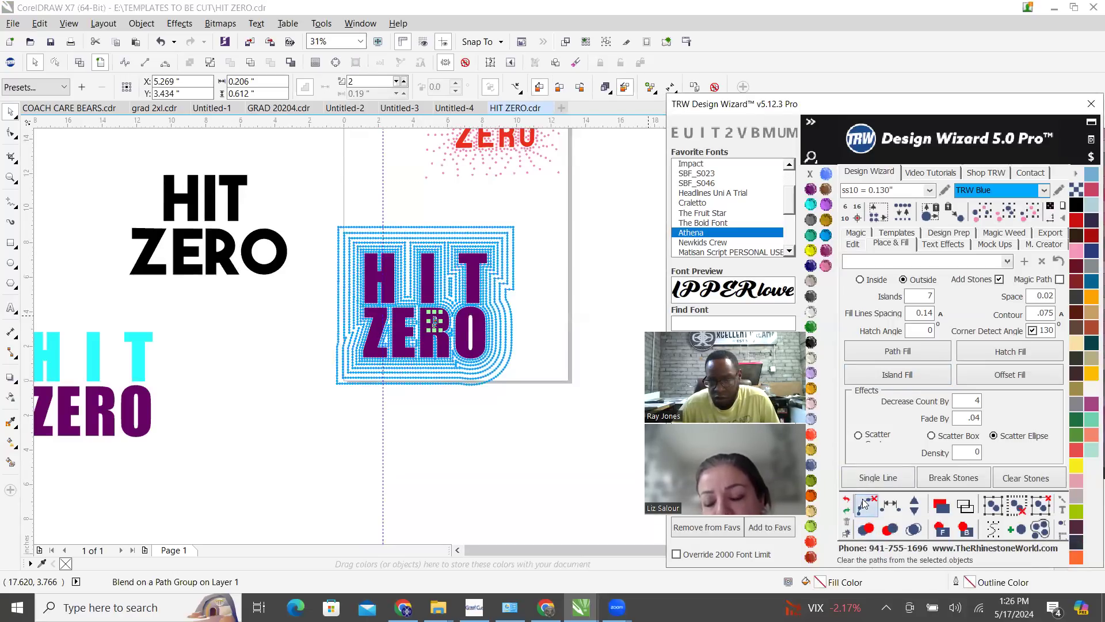
# Clear the path from the stones inside the R and inspect the stone spacing around the H
pyautogui.click(910, 529)
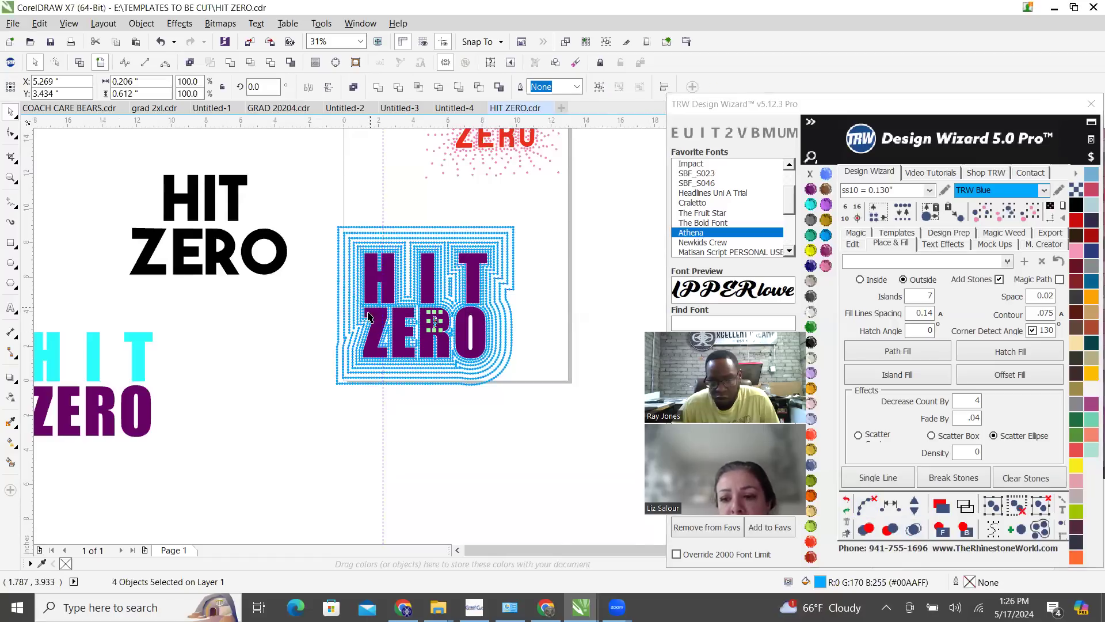
pyautogui.scroll(5, 414, 286)
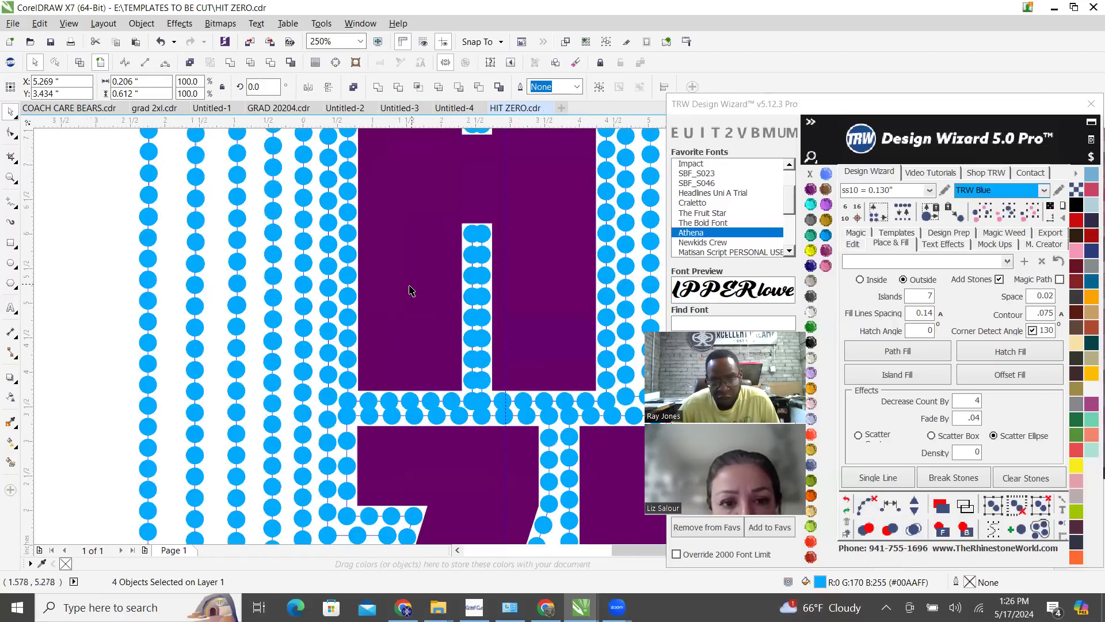
pyautogui.scroll(-4, 412, 290)
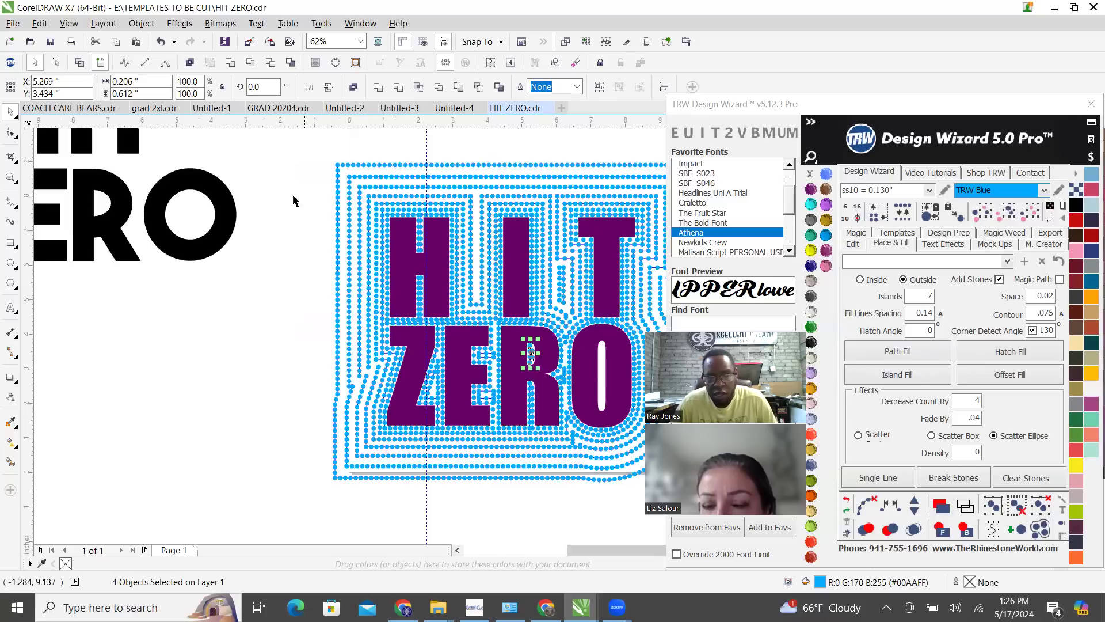
pyautogui.scroll(-2, 293, 201)
pyautogui.click(338, 210)
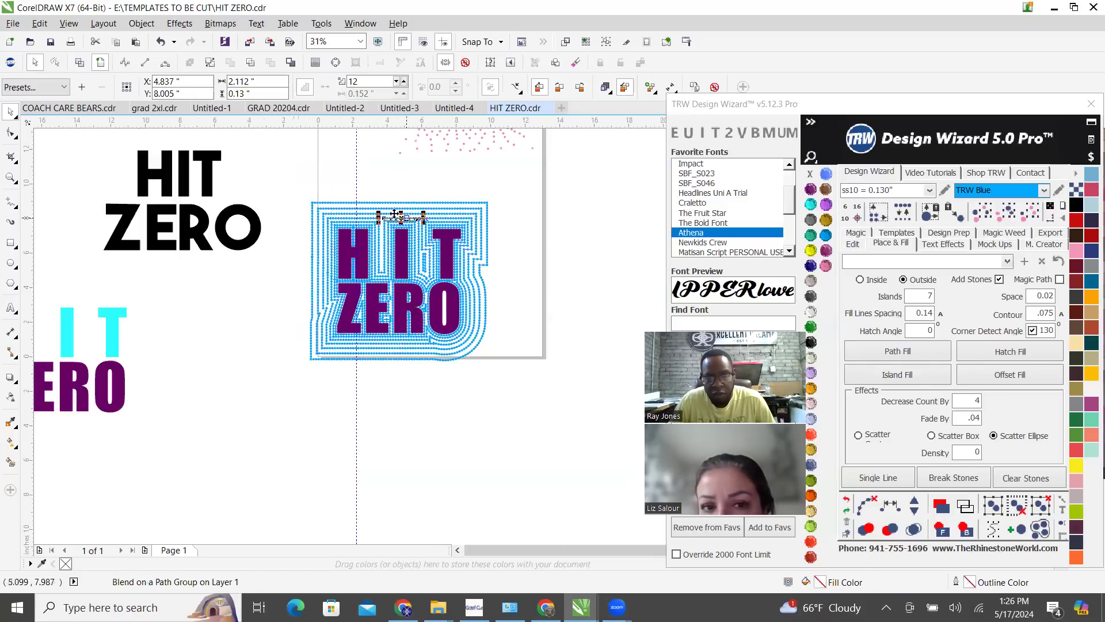
# Select the whole Scatter Ellipse fill, clear its paths and merge its overlapping stones
pyautogui.moveTo(284, 175); pyautogui.dragTo(551, 408)
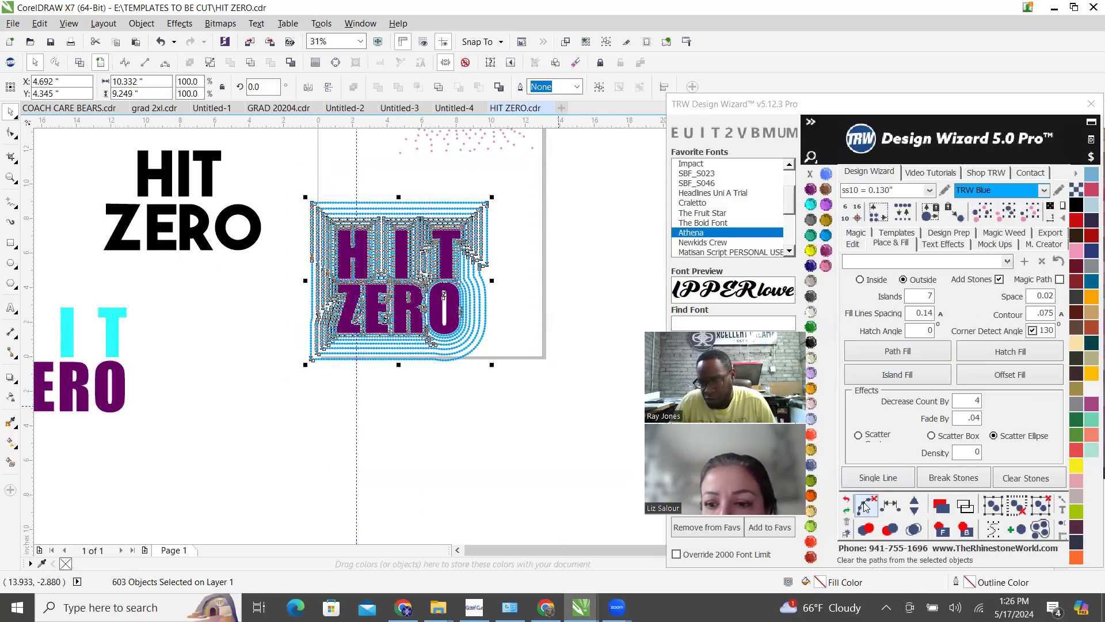
pyautogui.click(375, 179)
pyautogui.moveTo(291, 183); pyautogui.dragTo(505, 379)
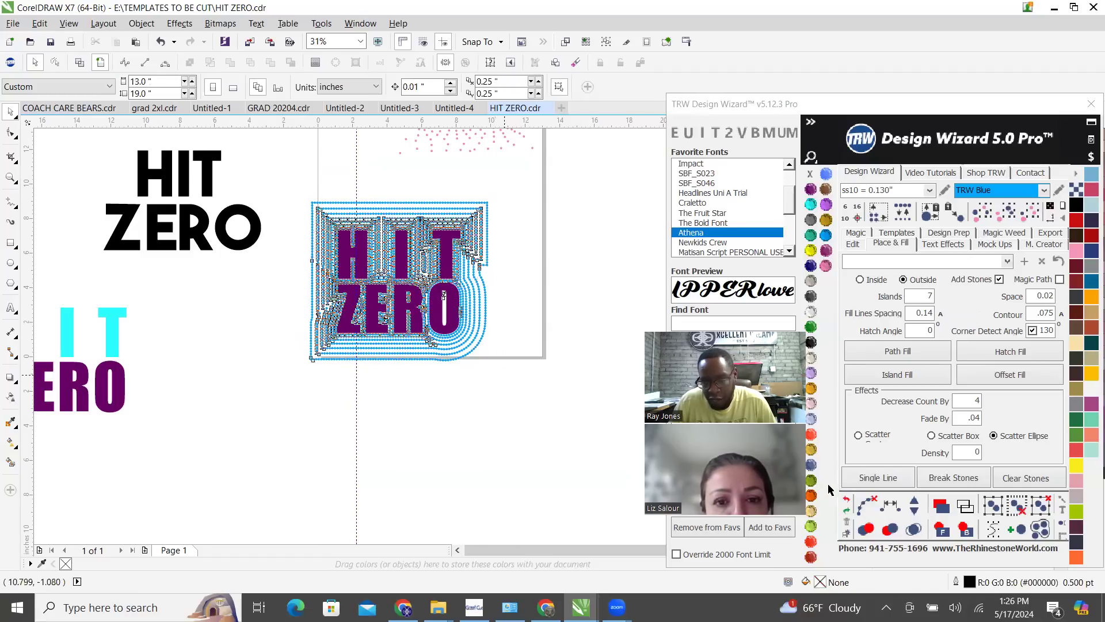
pyautogui.click(866, 504)
pyautogui.click(915, 530)
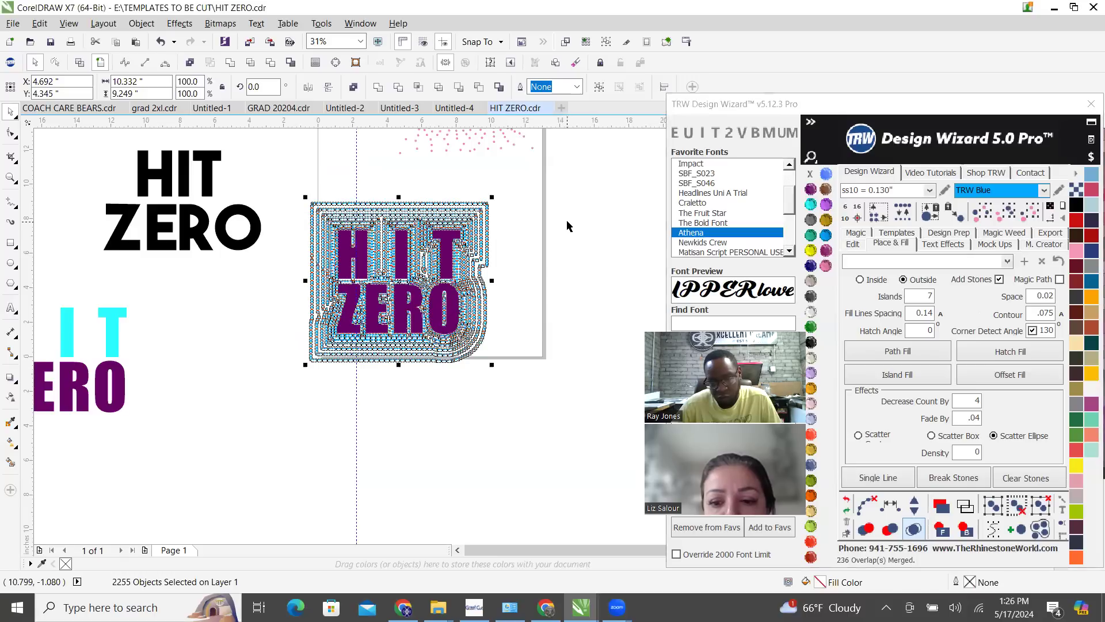
# Delete all matching blue stones of the Scatter Ellipse fill, leaving only the purple lettering
pyautogui.press('Escape')
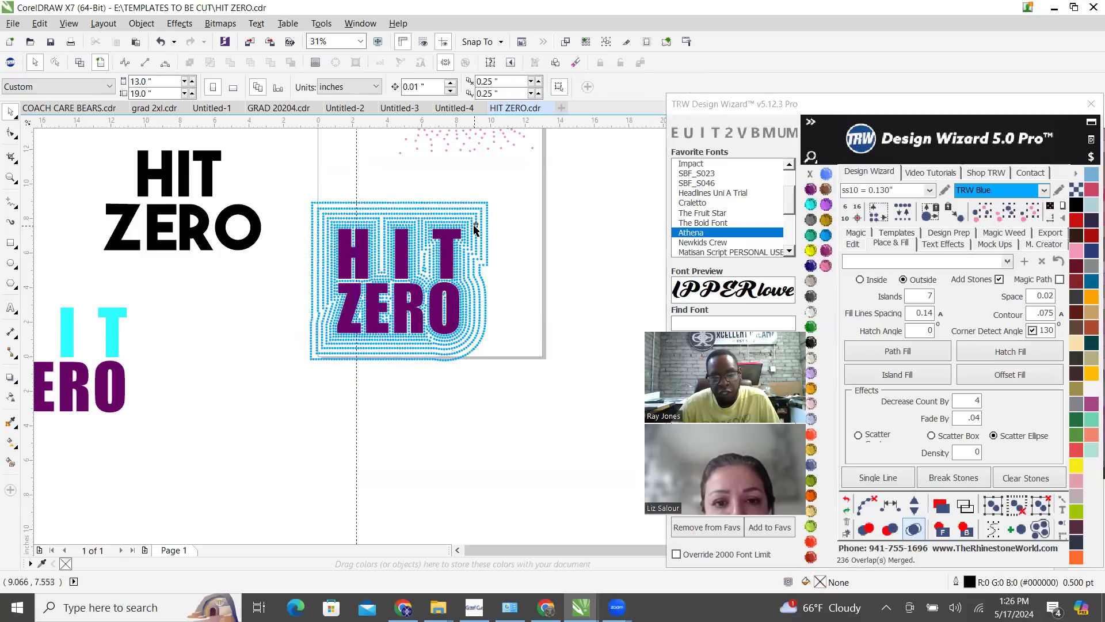
pyautogui.click(474, 225)
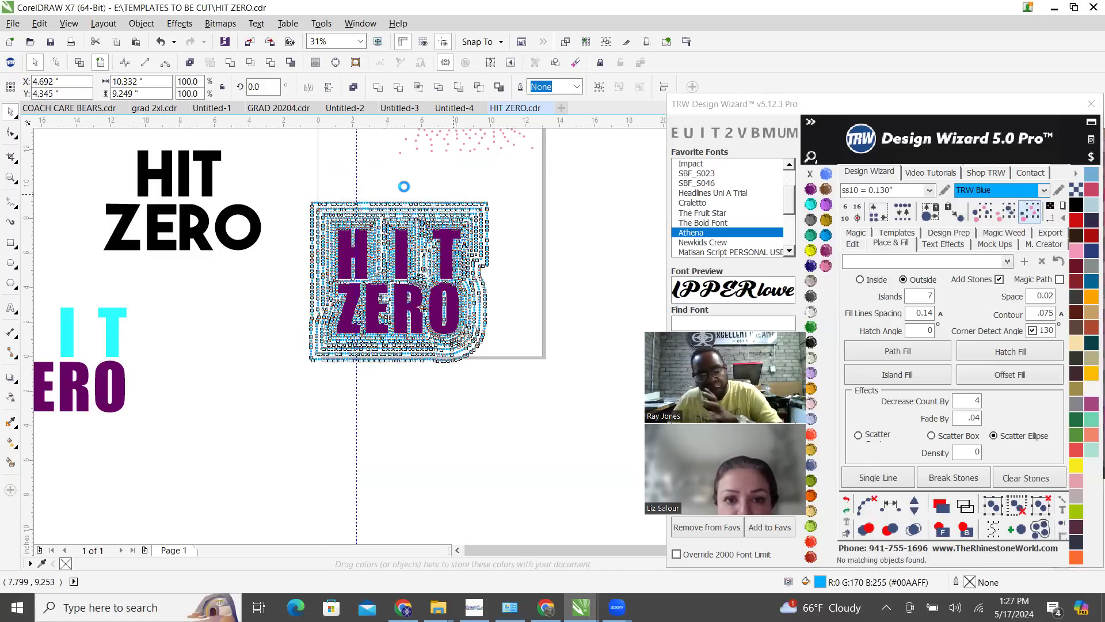
pyautogui.press('Delete')
pyautogui.scroll(1, 379, 204)
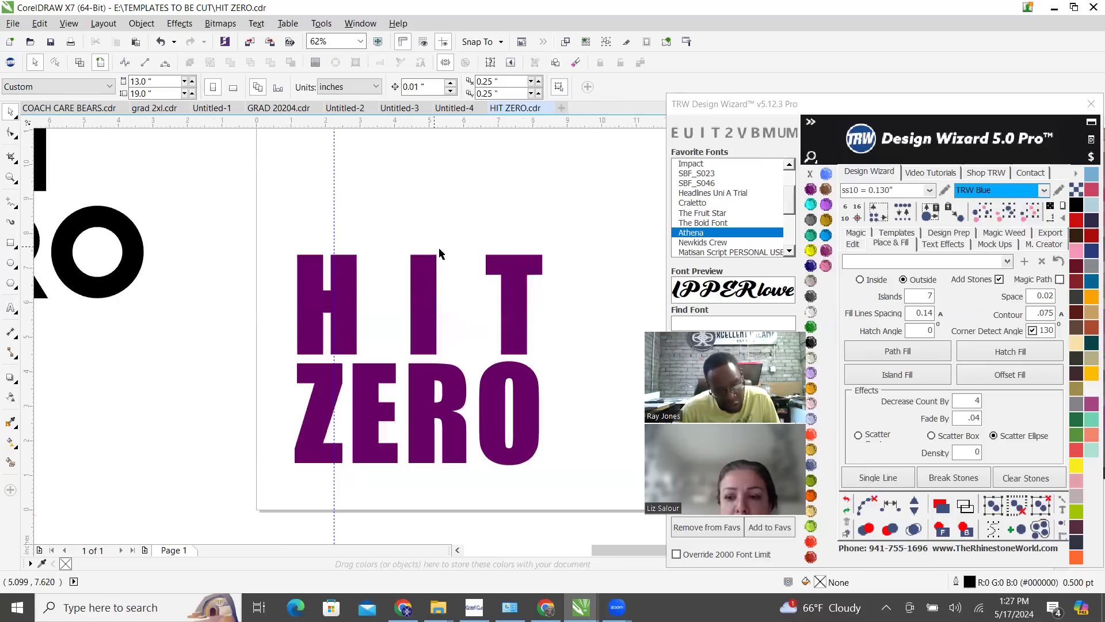
# Set Decrease Count By to 7 and apply an outside Island Fill to the purple HIT ZERO lettering
pyautogui.scroll(-1, 441, 253)
pyautogui.scroll(1, 432, 378)
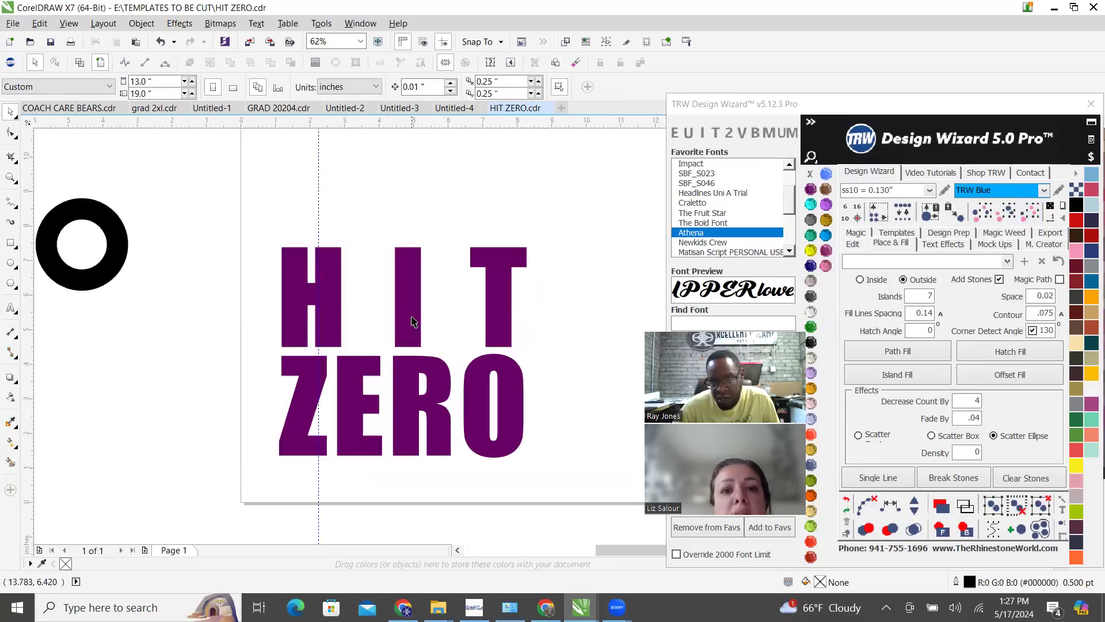
pyautogui.doubleClick(964, 406)
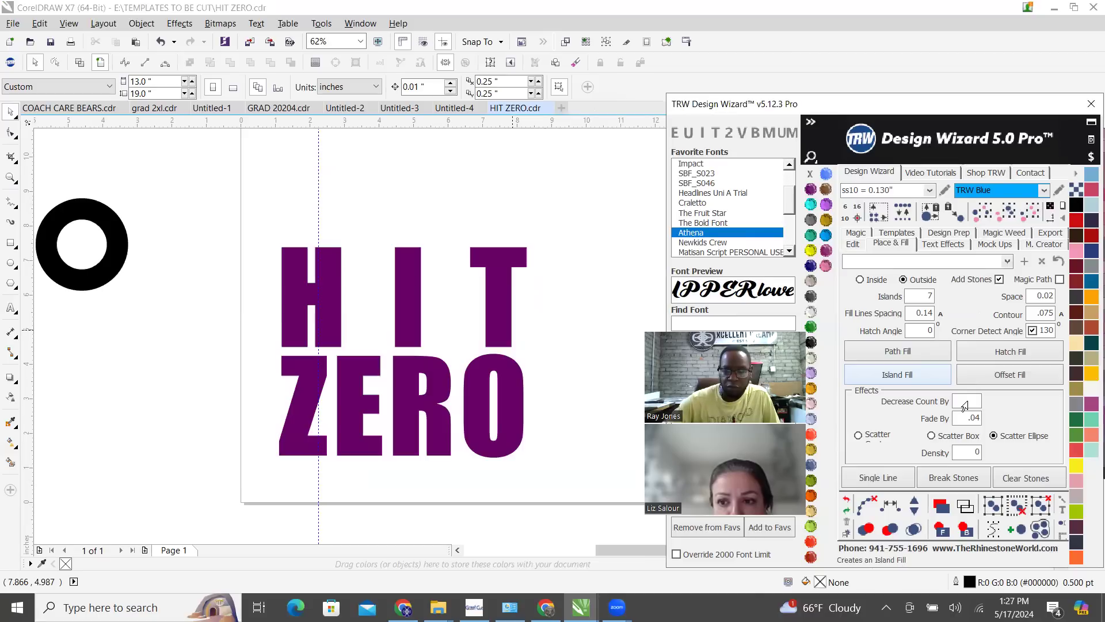
pyautogui.write('7')
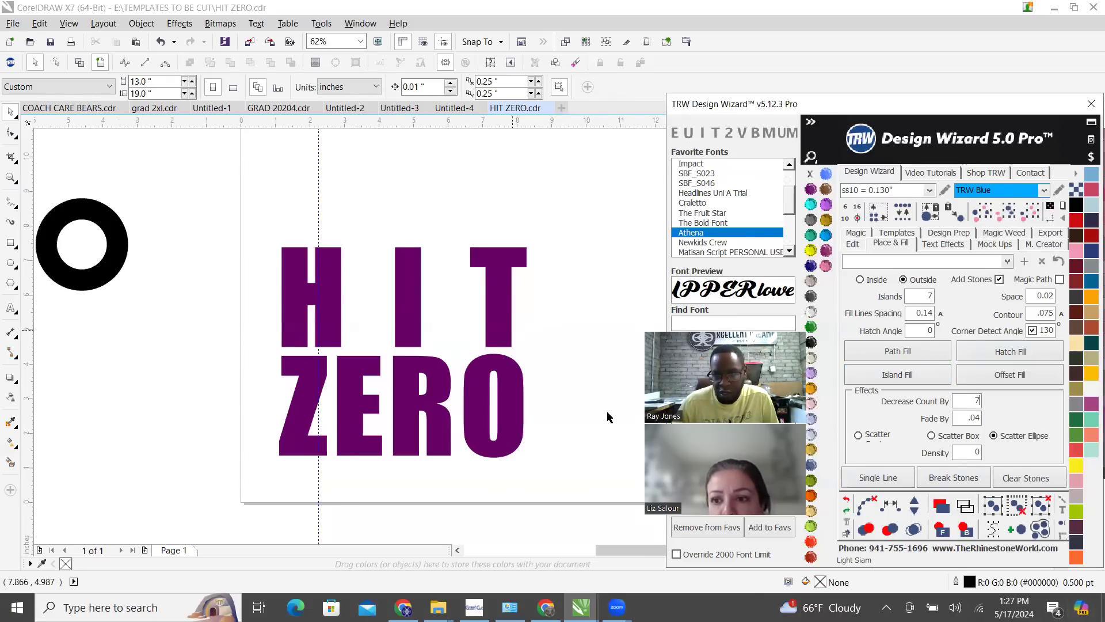
pyautogui.click(496, 281)
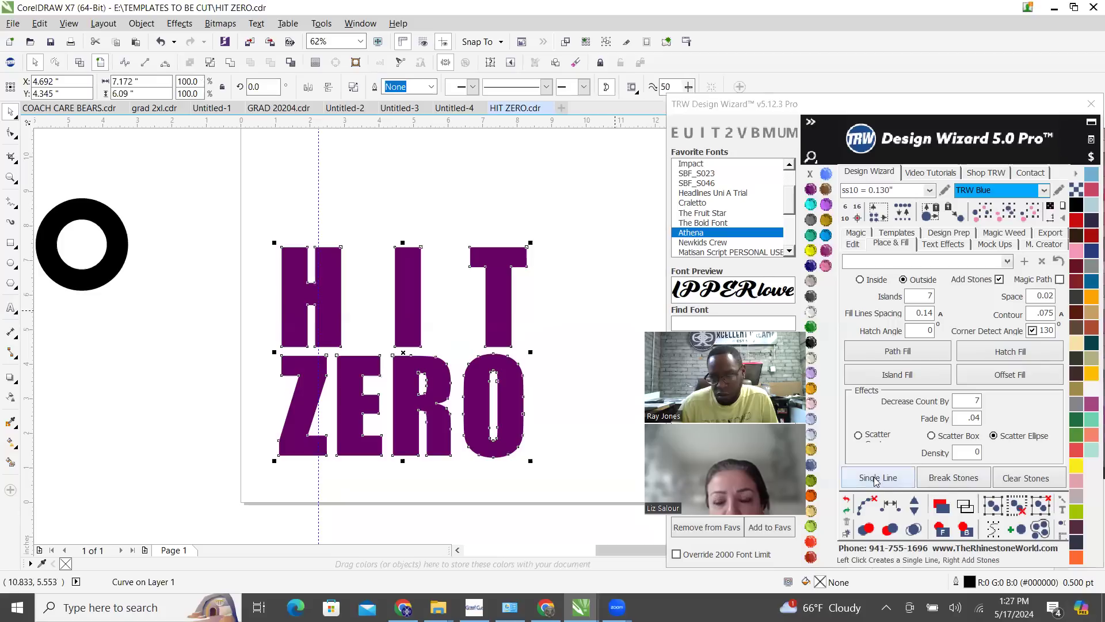
pyautogui.click(909, 376)
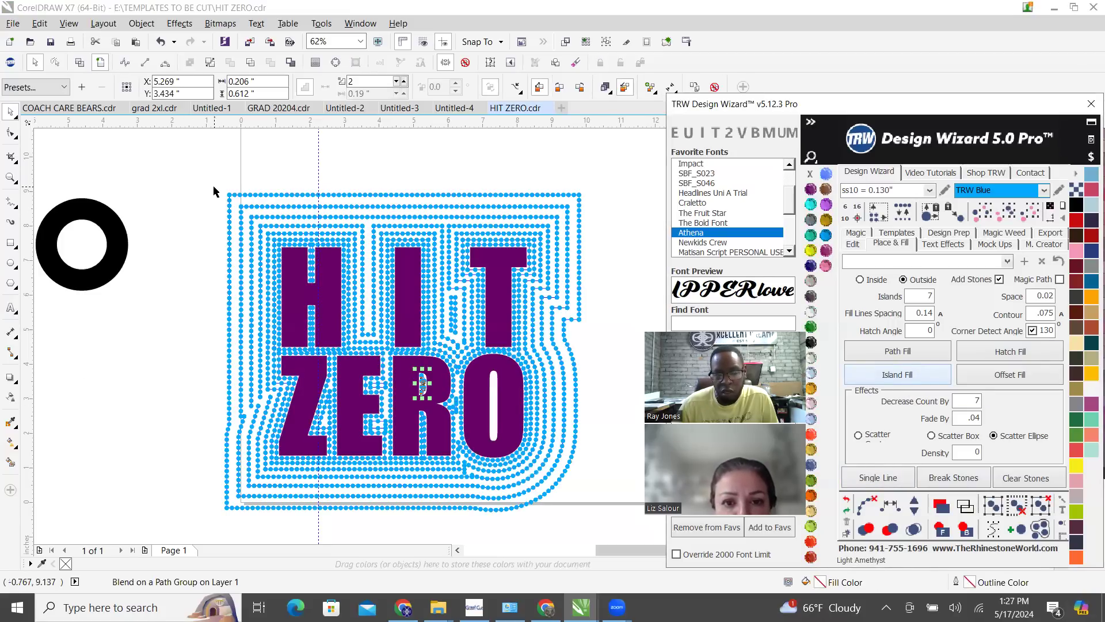
# Undo the last process on the blue fill, check the stones beside the T and delete all matching blue stones
pyautogui.click(847, 505)
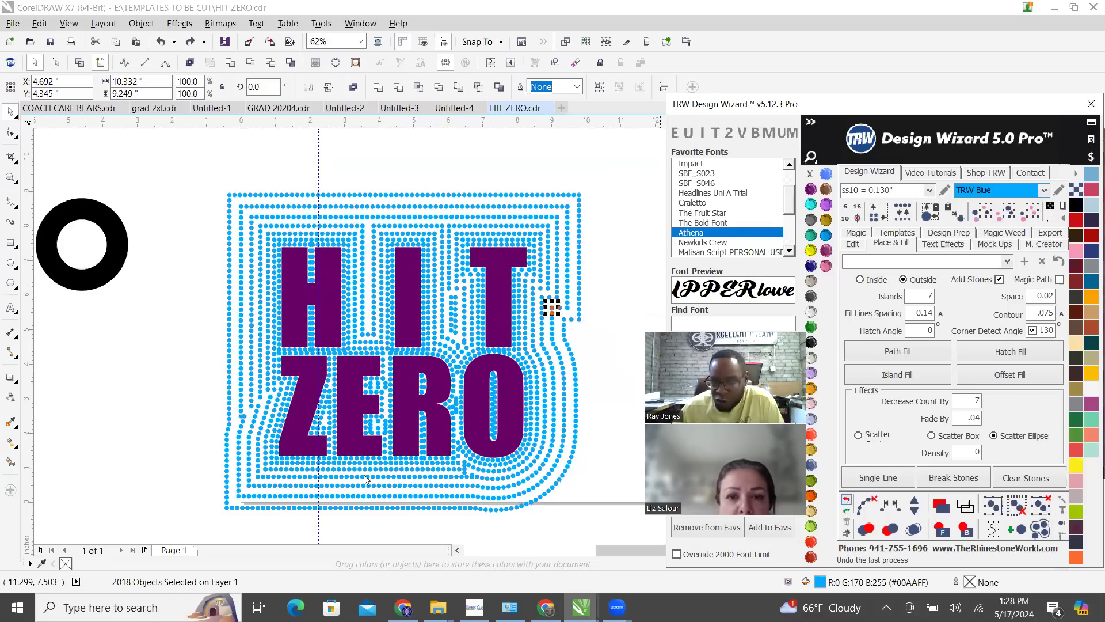
pyautogui.click(563, 316)
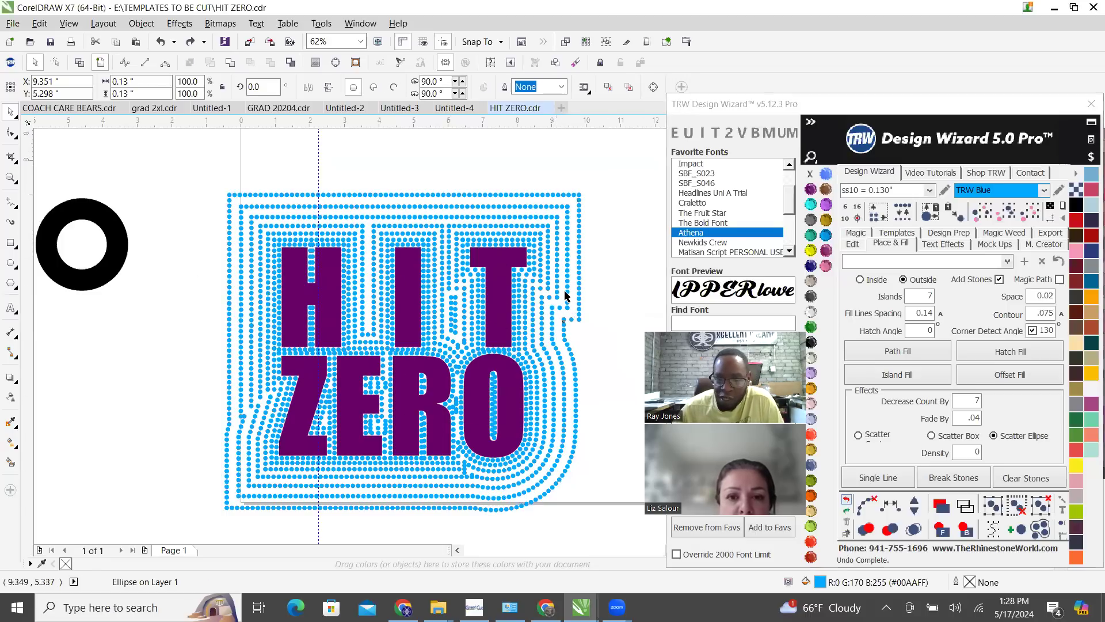
pyautogui.scroll(5, 552, 318)
pyautogui.click(578, 343)
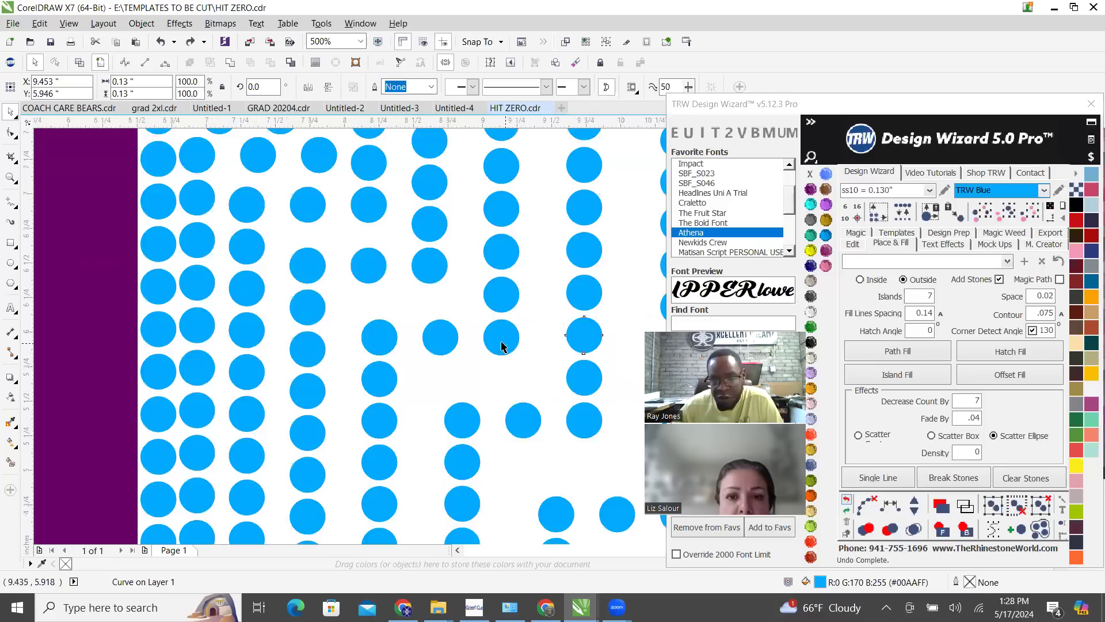
pyautogui.scroll(-3, 503, 344)
pyautogui.click(1030, 212)
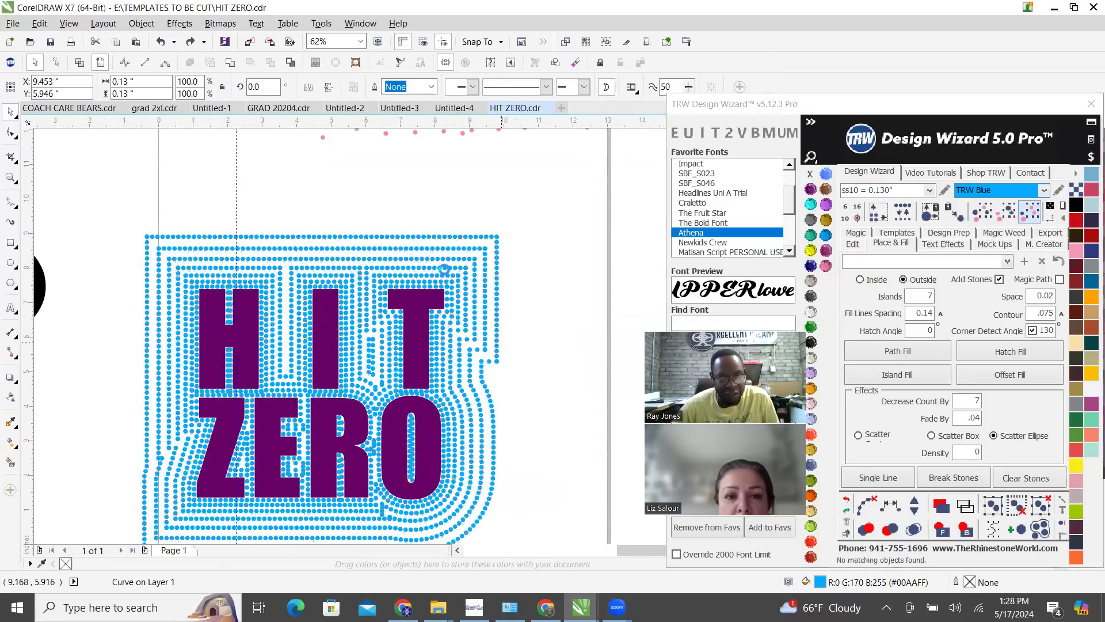
pyautogui.press('Delete')
# Squash the purple HIT ZERO lettering to about 3.78 inches tall and reposition it near the centre of the page
pyautogui.click(413, 305)
pyautogui.scroll(-1, 413, 304)
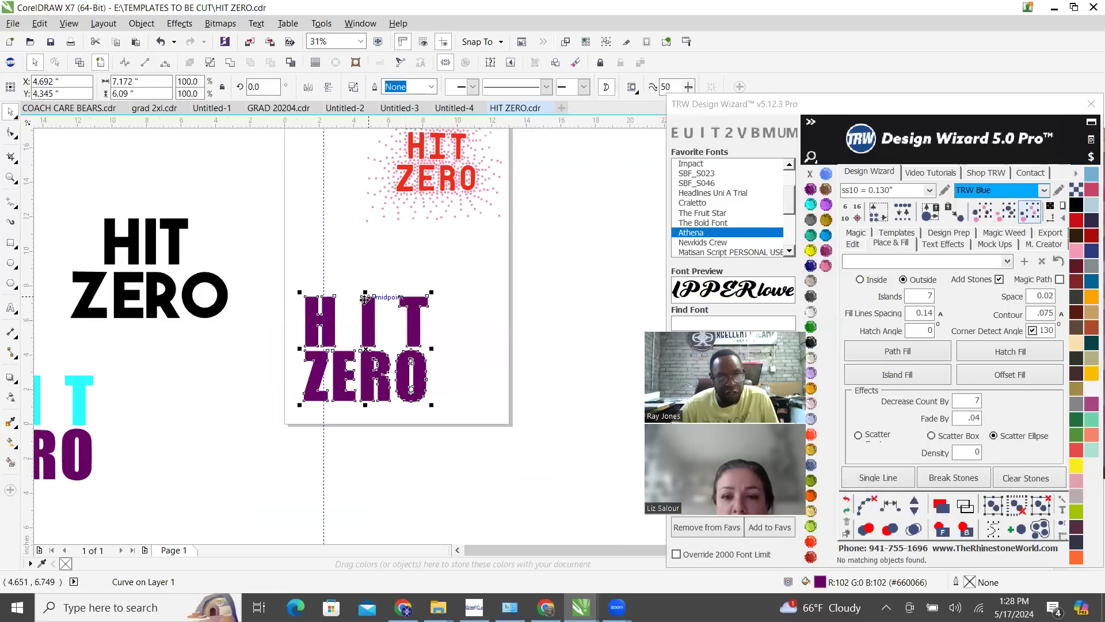
pyautogui.scroll(1, 316, 332)
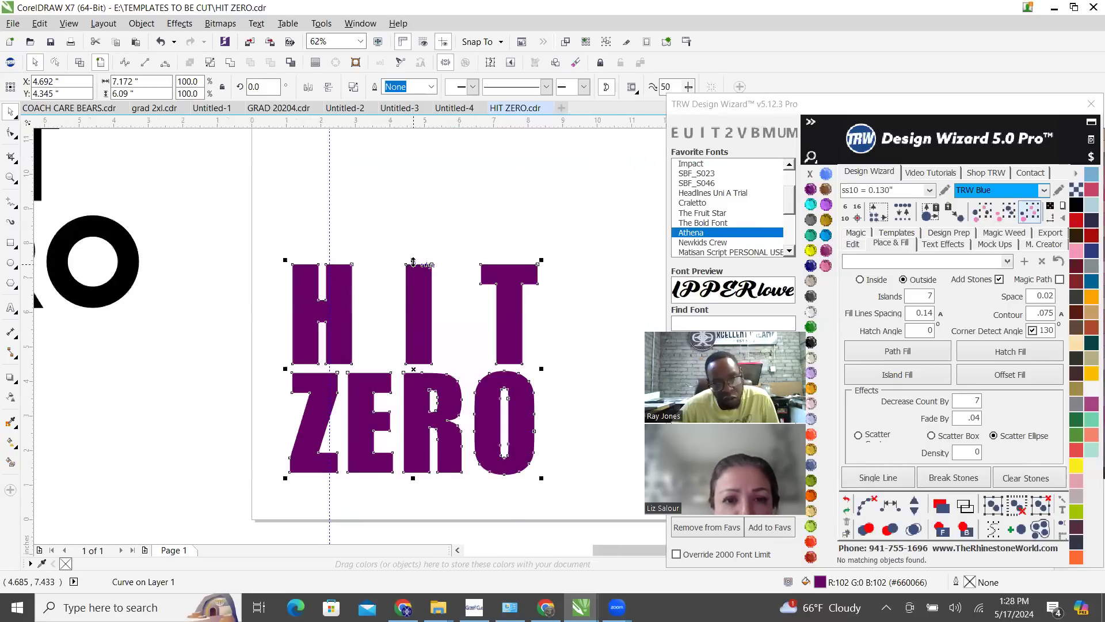
pyautogui.moveTo(413, 261); pyautogui.dragTo(416, 340)
pyautogui.scroll(-1, 417, 393)
pyautogui.moveTo(417, 392); pyautogui.dragTo(450, 355)
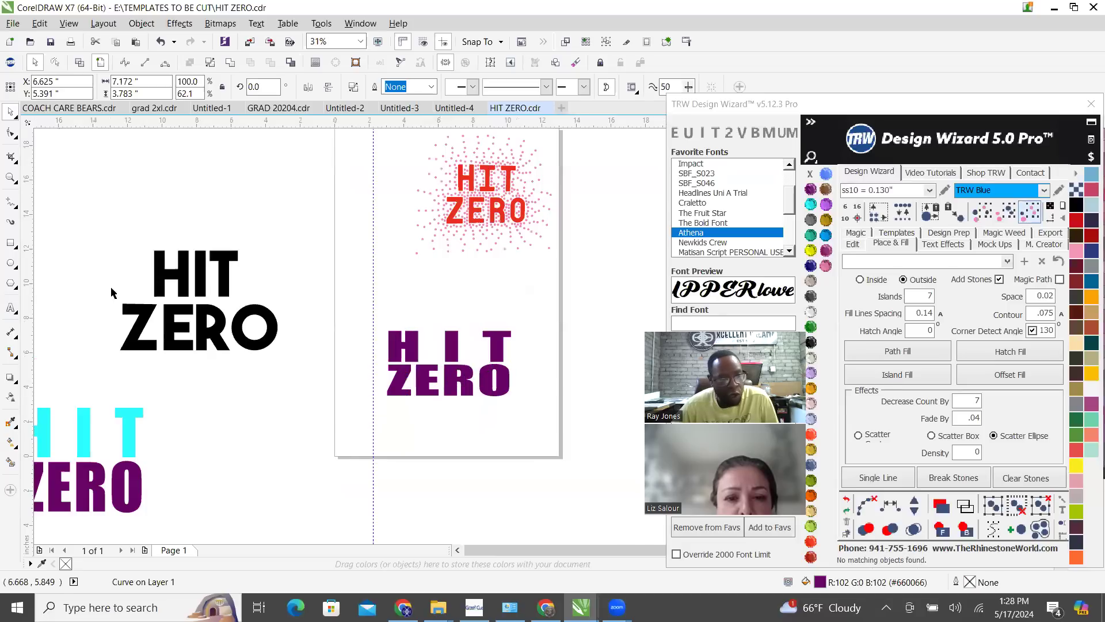
# Draw a rectangle about 7.83 by 4.28 inches around the squashed purple HIT ZERO lettering
pyautogui.click(10, 265)
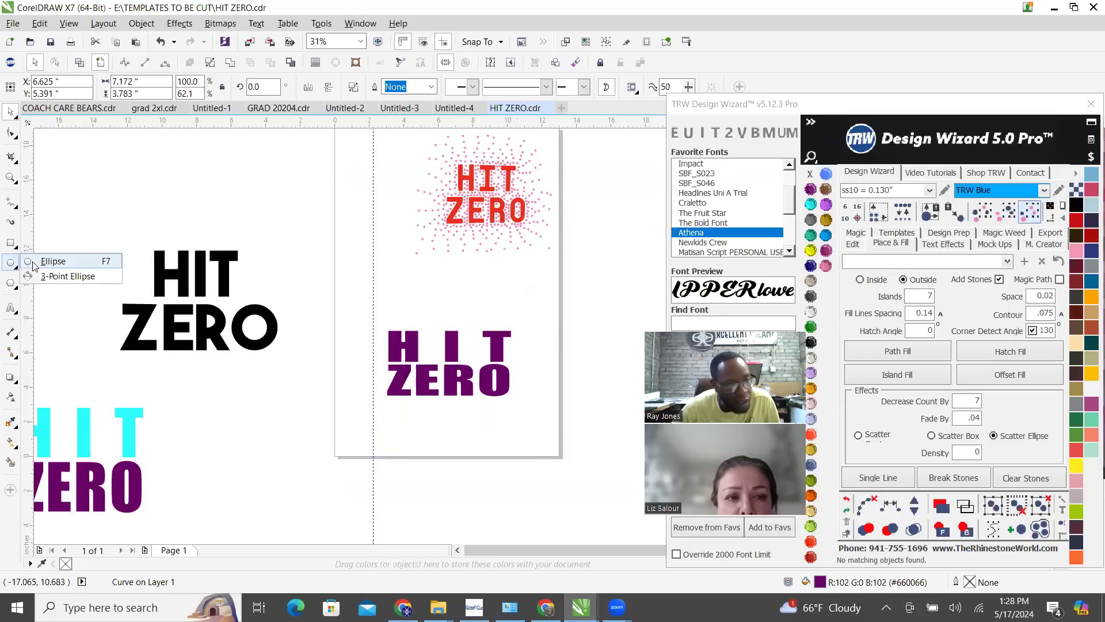
pyautogui.click(10, 246)
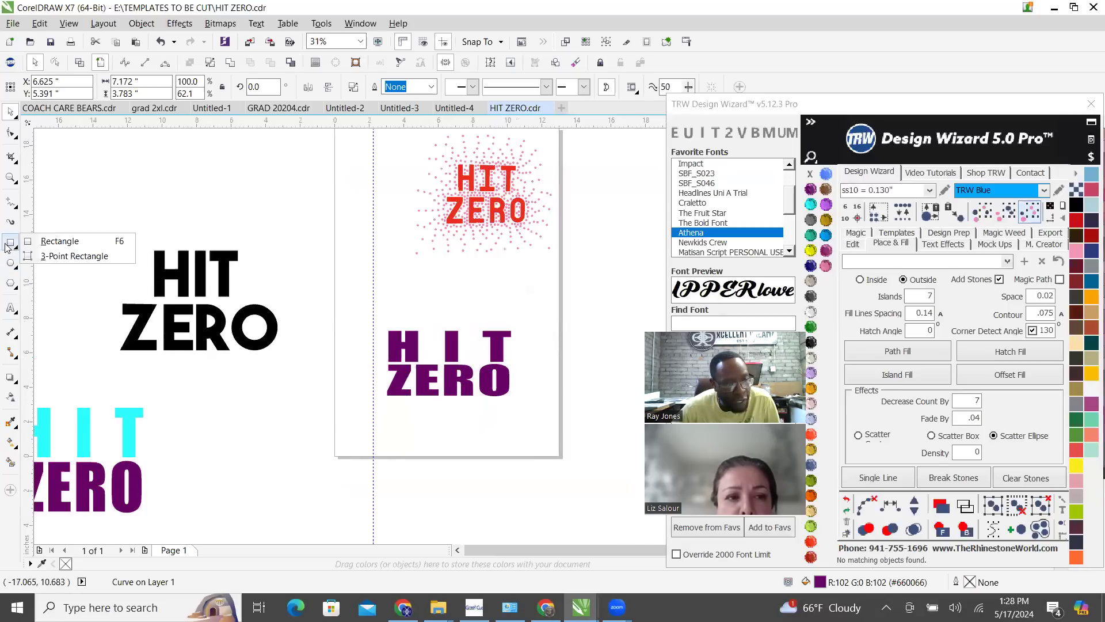
pyautogui.click(70, 241)
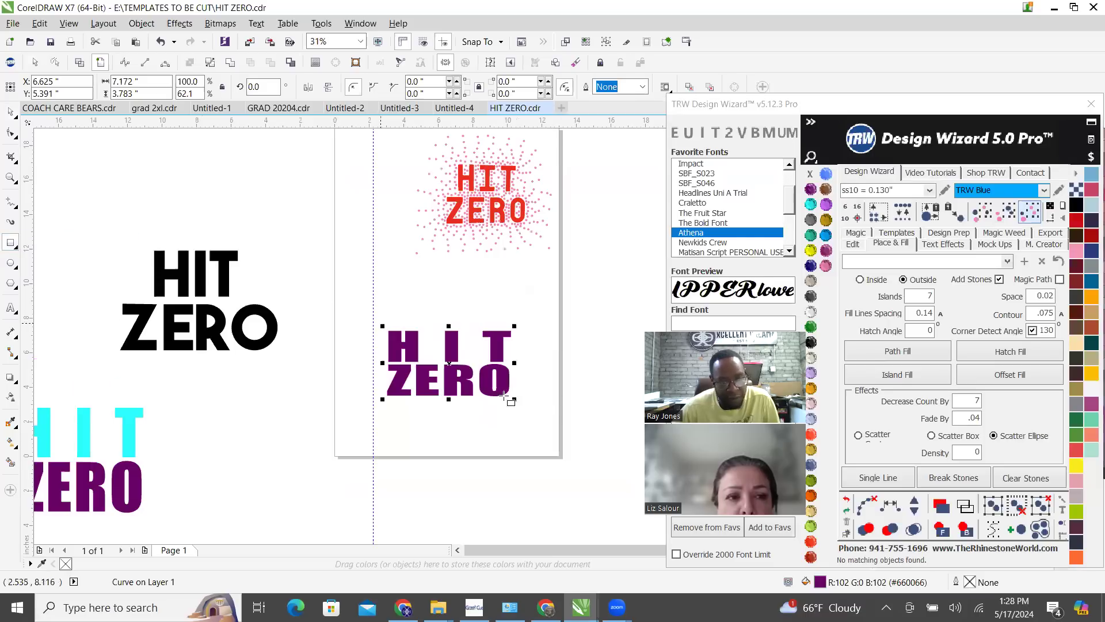
pyautogui.scroll(1, 512, 425)
pyautogui.moveTo(243, 223); pyautogui.dragTo(512, 372)
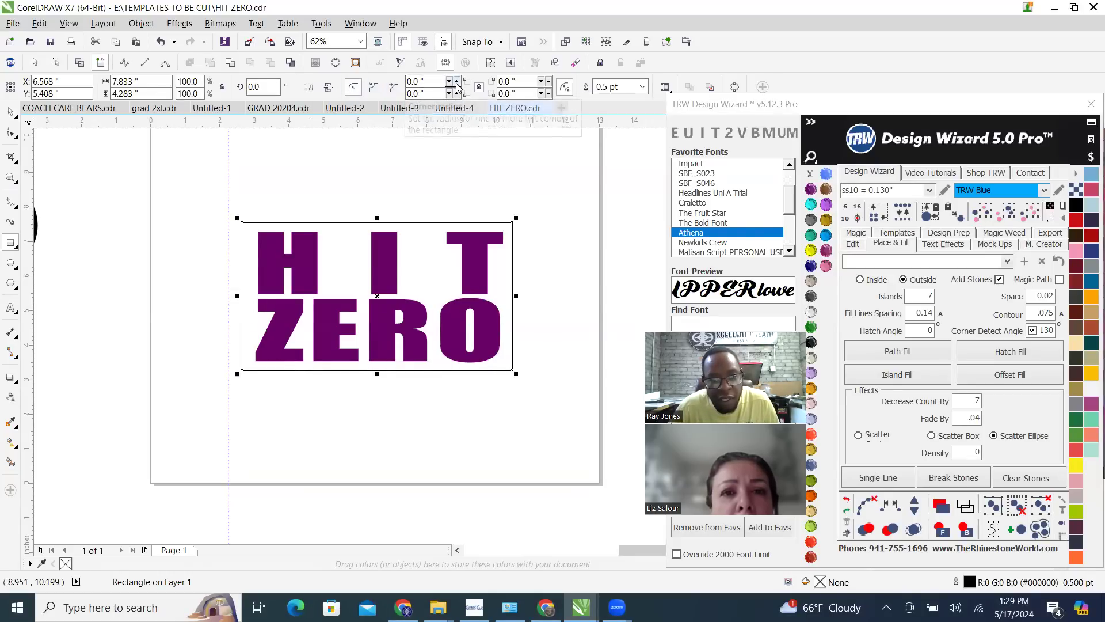
# Round all four corners of the rectangle to a radius of 0.8 inches
pyautogui.click(458, 83)
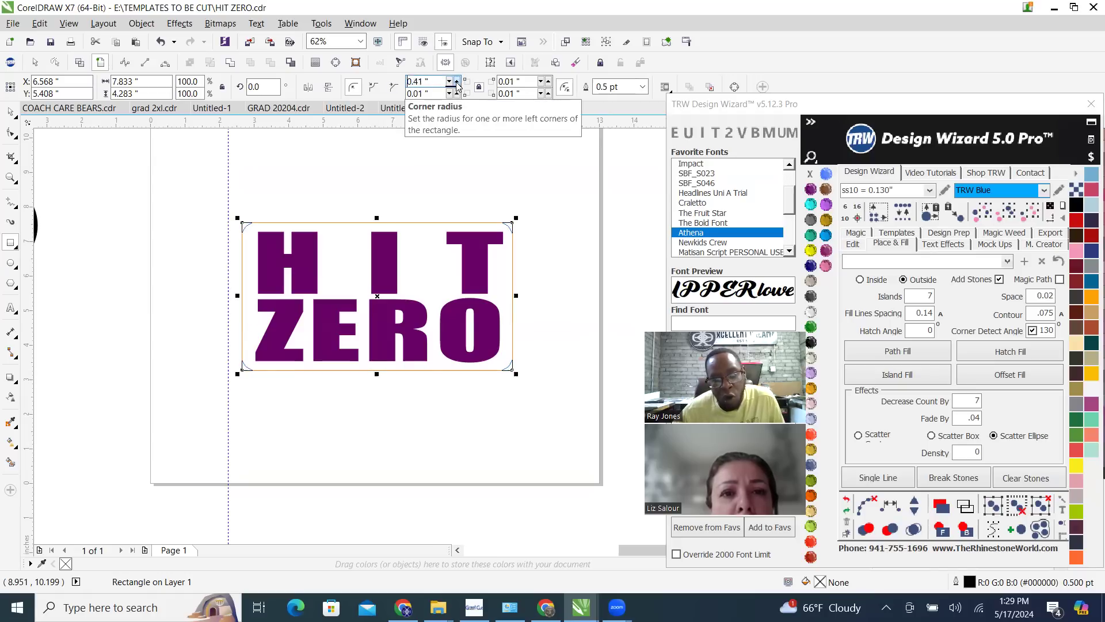
pyautogui.click(457, 83)
pyautogui.click(457, 83)
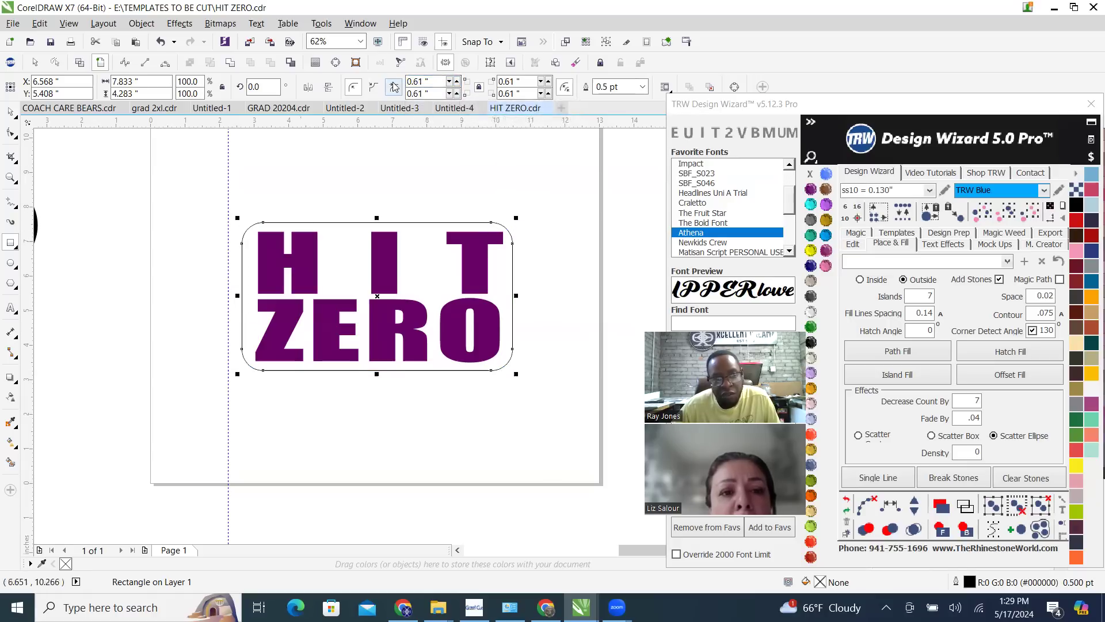
pyautogui.click(457, 83)
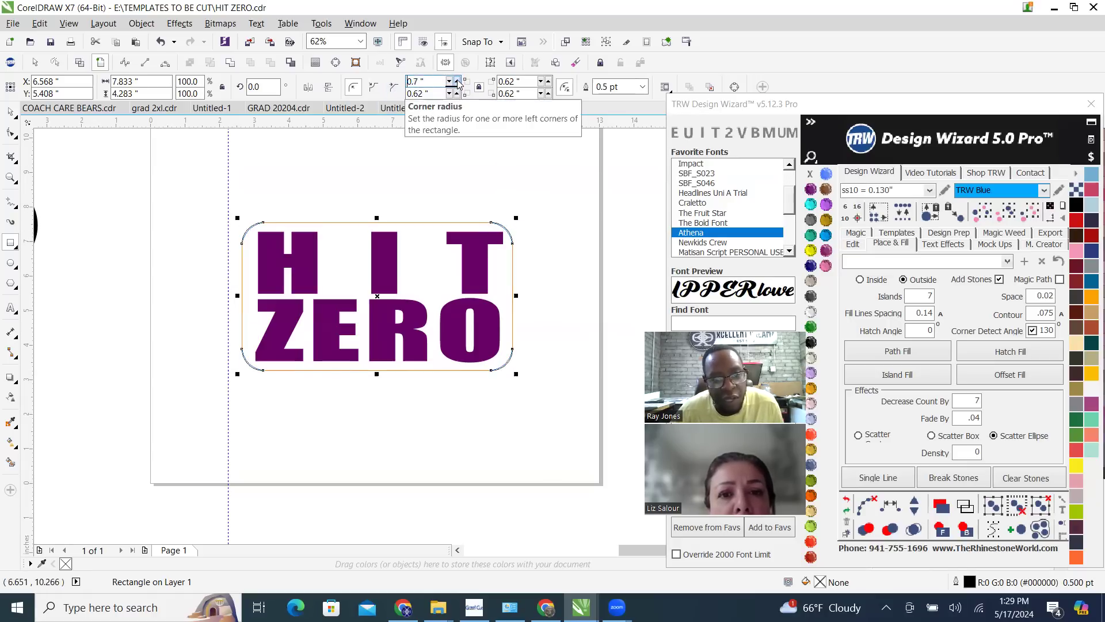
pyautogui.click(456, 83)
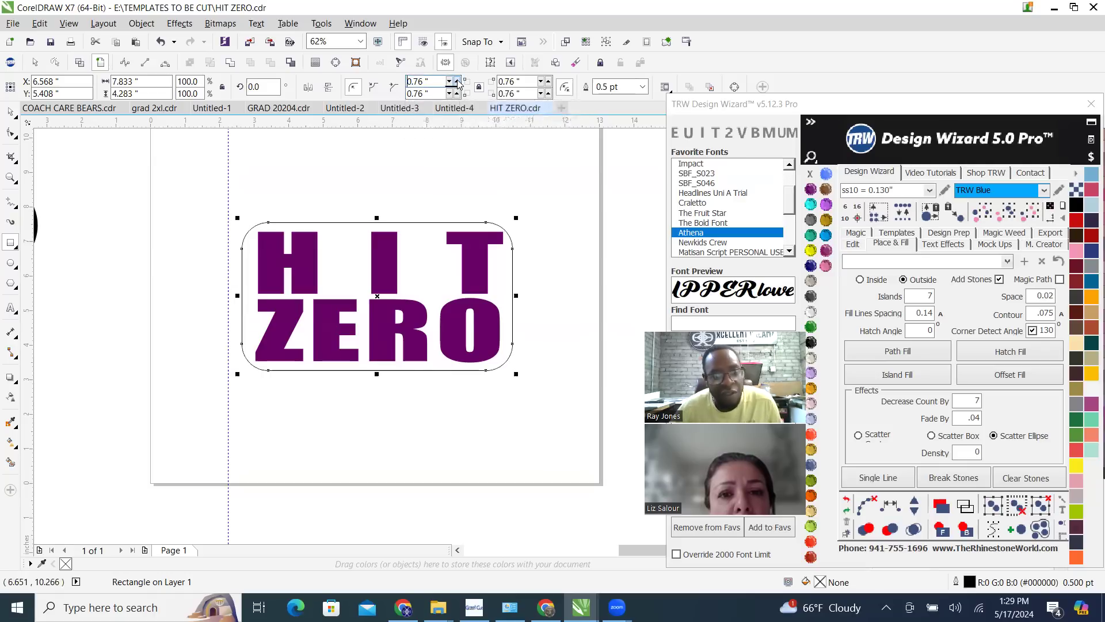
pyautogui.click(457, 83)
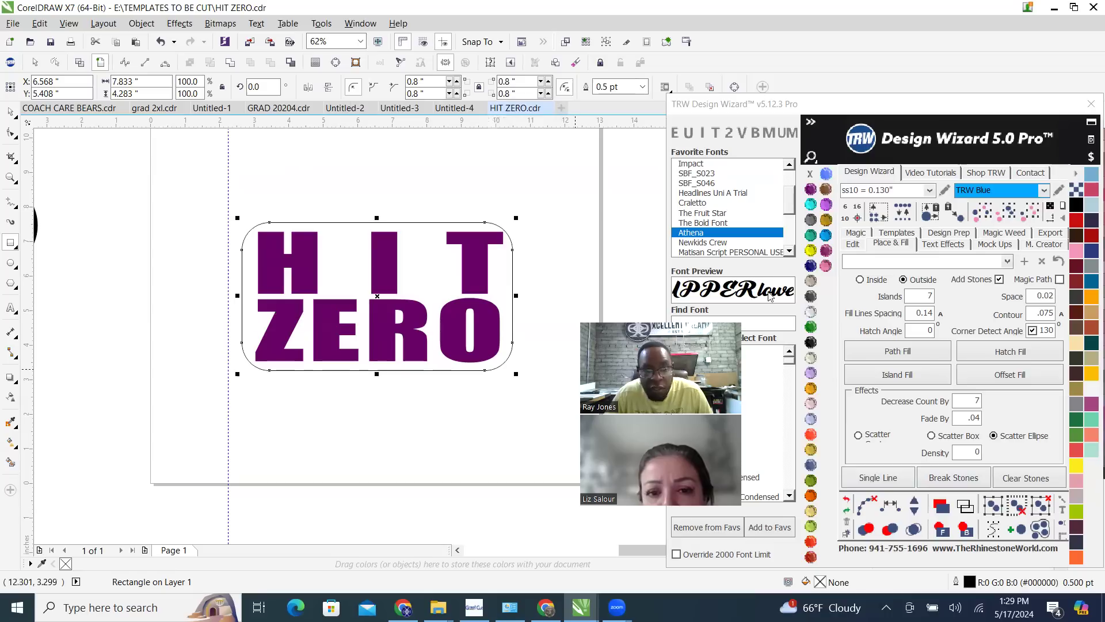
# Try a Jet Black fill on the rounded rectangle with the shape sent to the back, and undo both changes
pyautogui.click(810, 342)
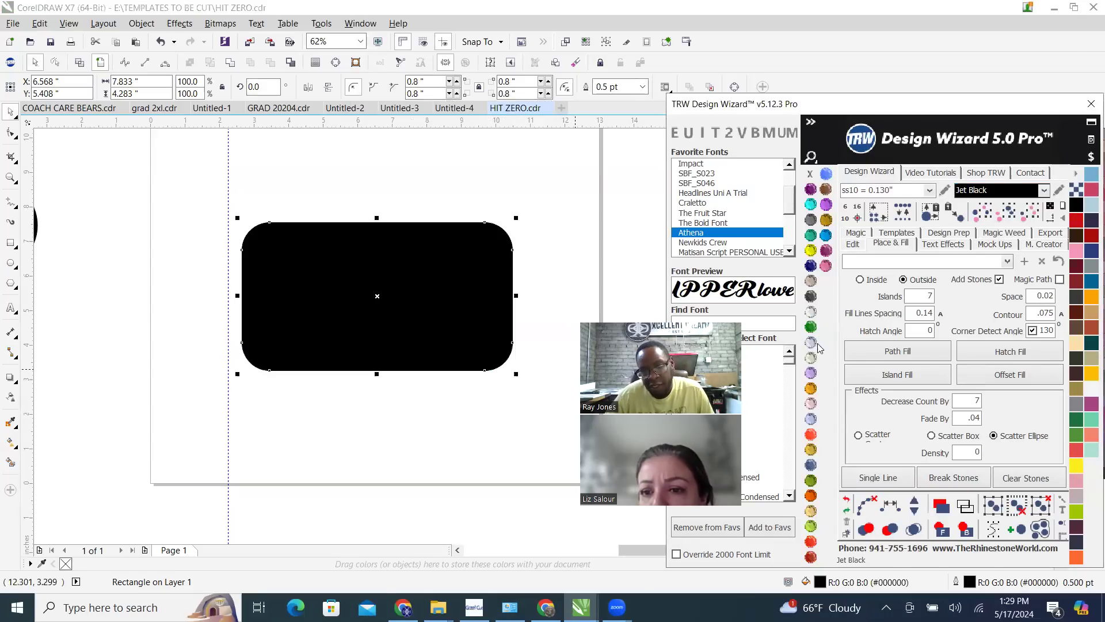
pyautogui.click(964, 530)
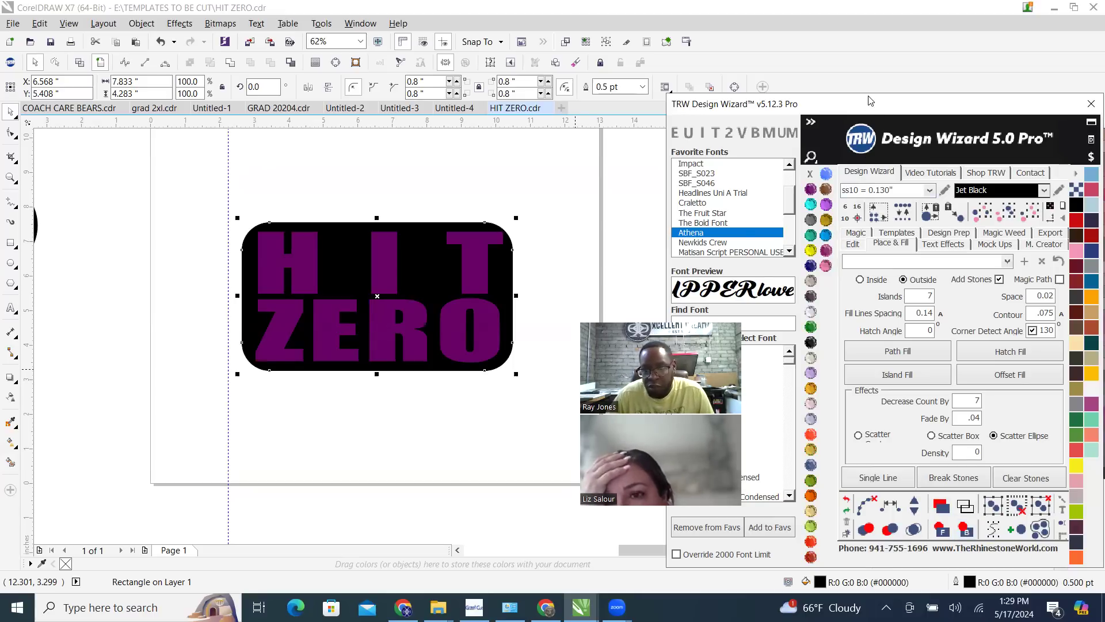
pyautogui.moveTo(870, 101); pyautogui.dragTo(861, 51)
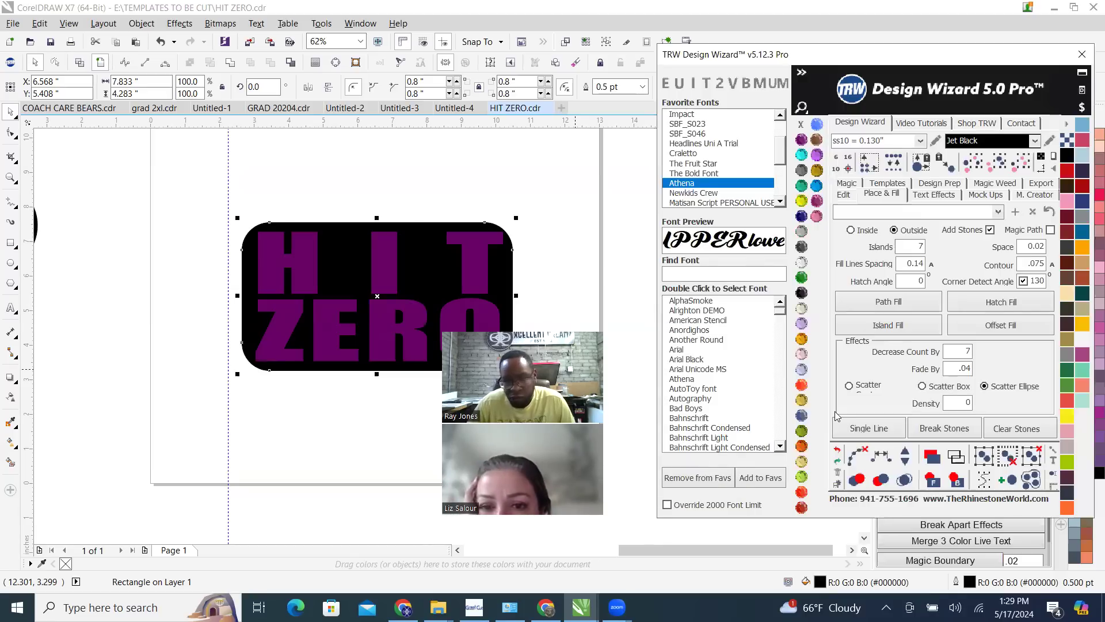
pyautogui.click(837, 452)
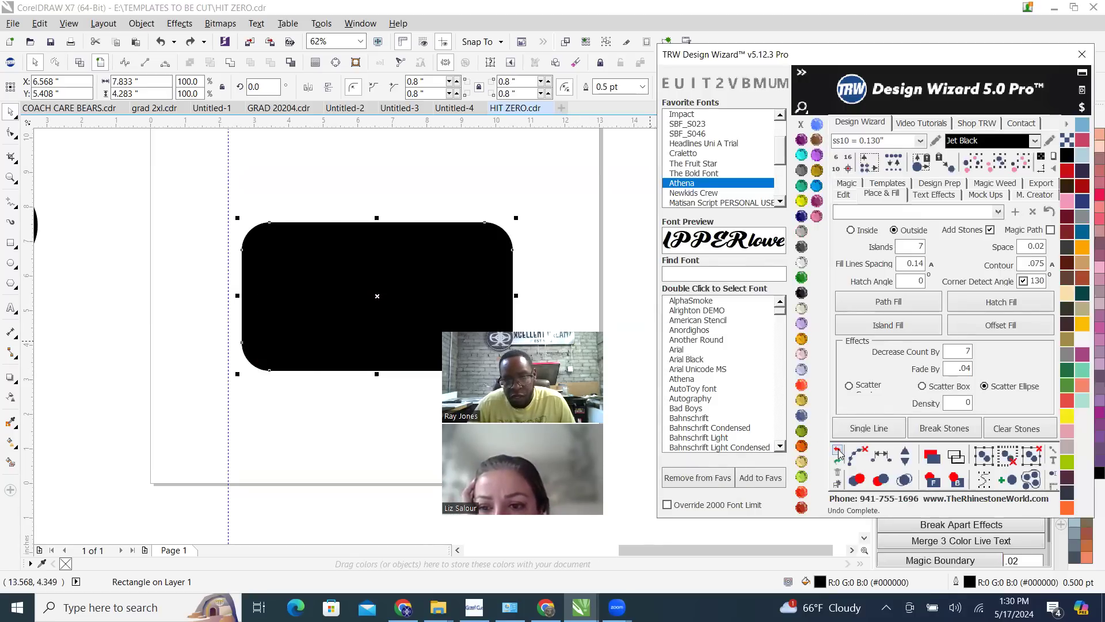
pyautogui.click(837, 451)
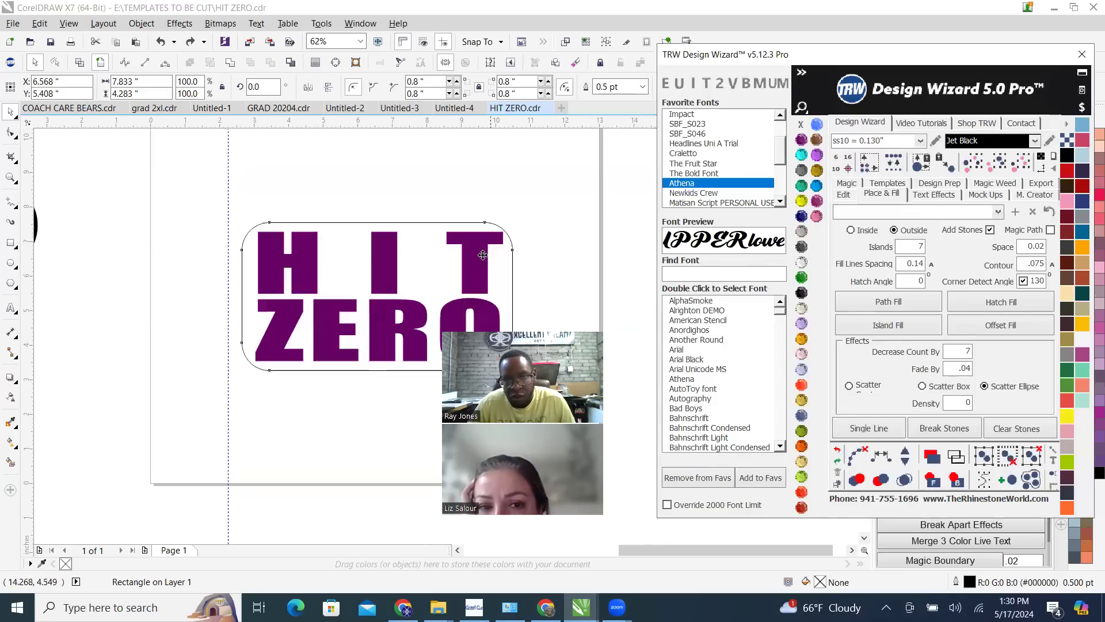
# Fill the rounded rectangle with Jet Black and send it behind the purple HIT ZERO lettering
pyautogui.click(803, 298)
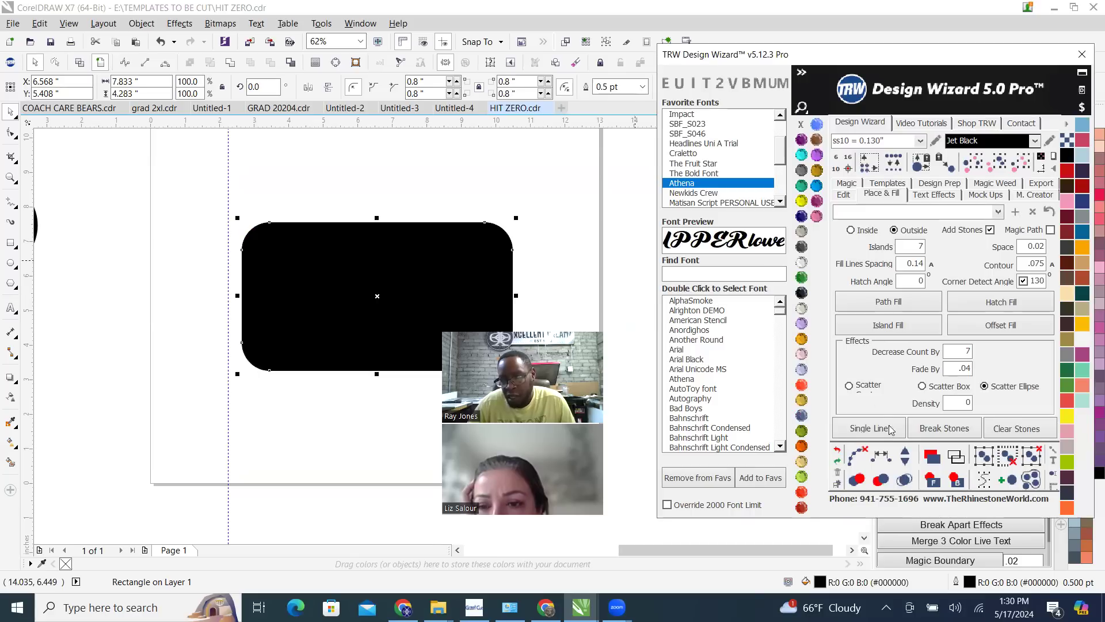
pyautogui.click(954, 481)
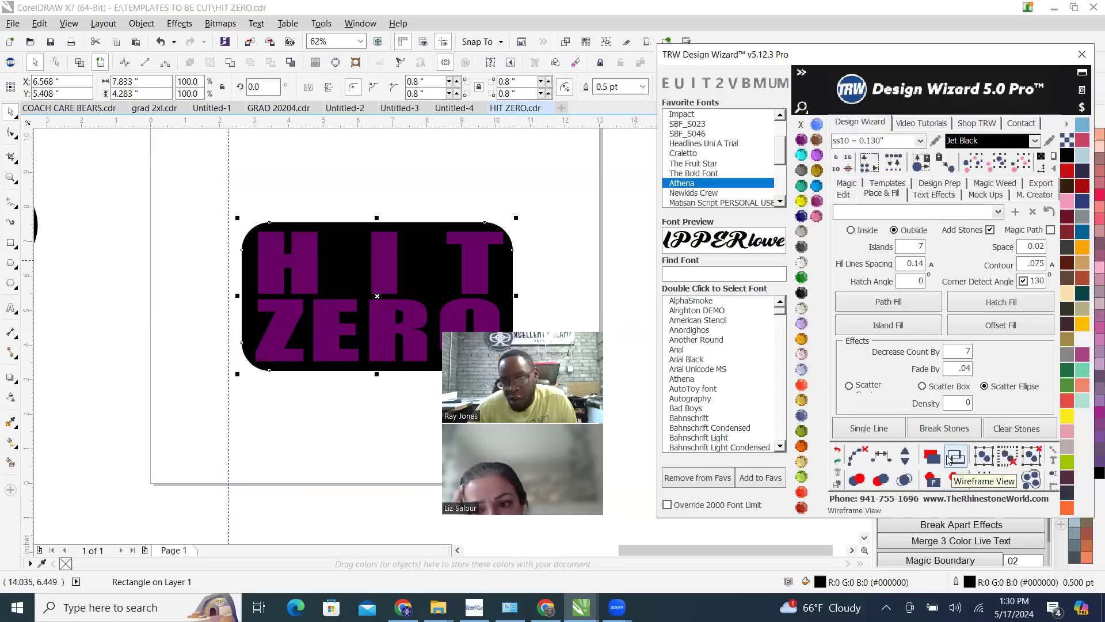
# Examine the outlines of the rectangle and lettering in wireframe view, returning to enhanced view after each check
pyautogui.click(958, 457)
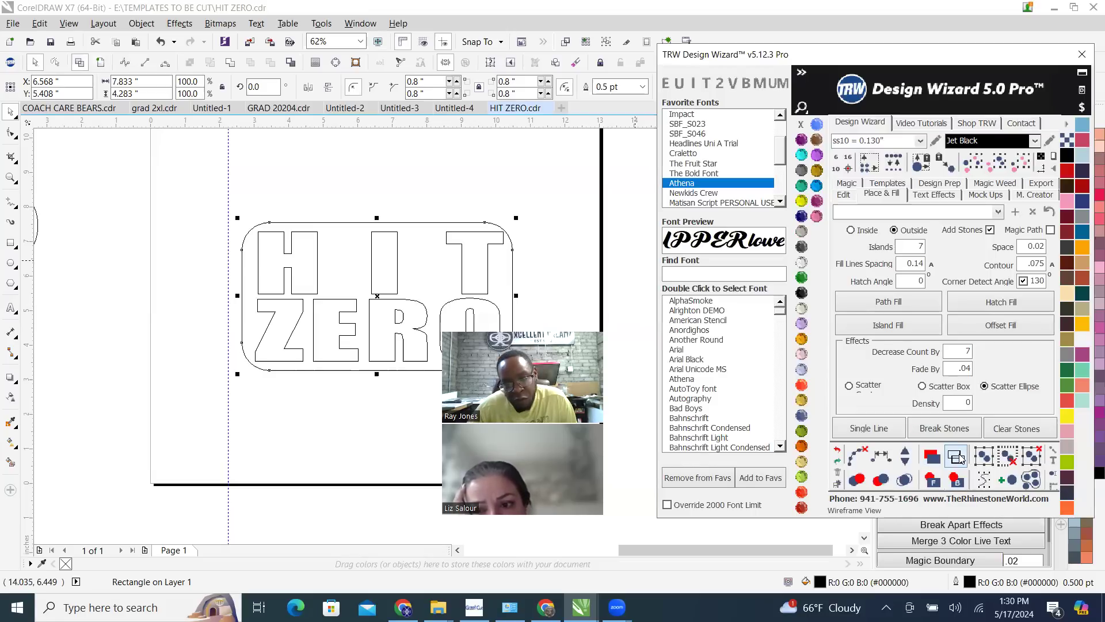
pyautogui.click(931, 458)
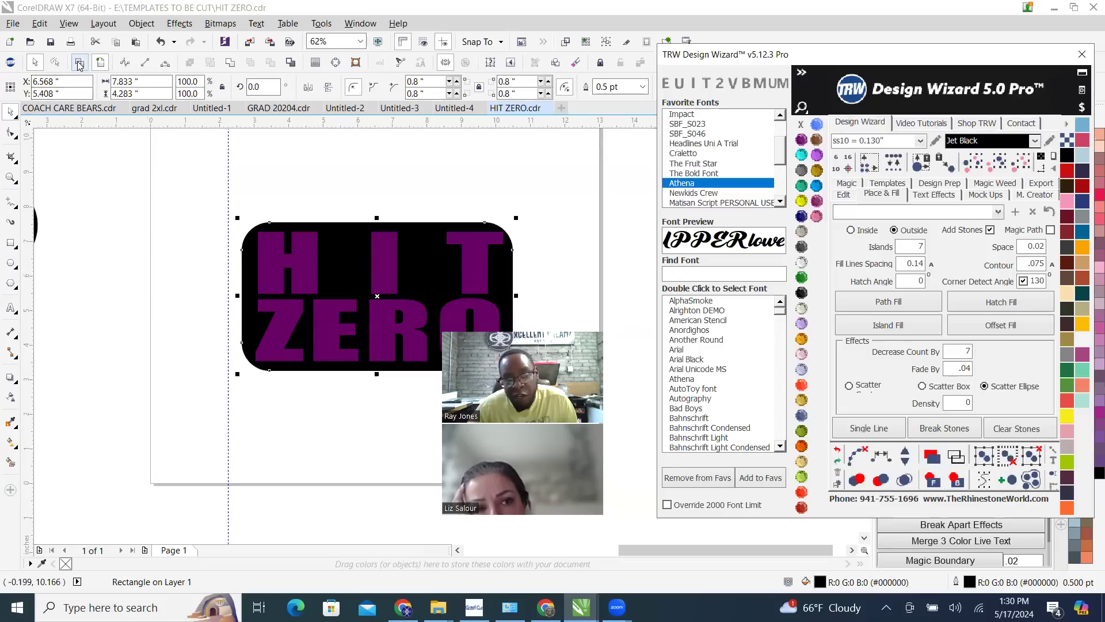
pyautogui.click(83, 5)
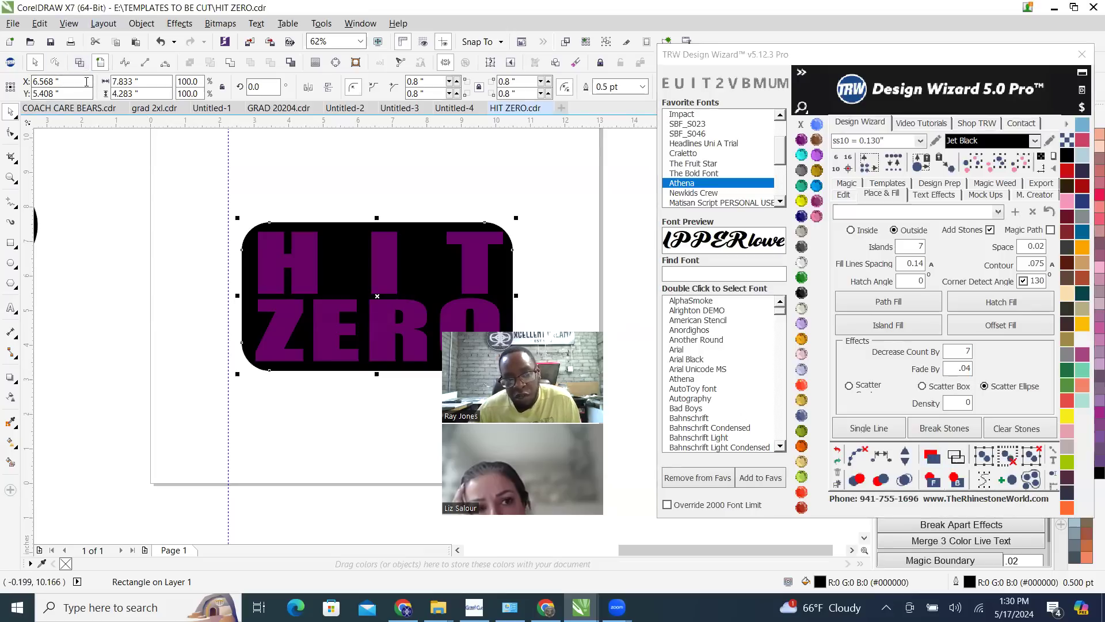
pyautogui.click(81, 61)
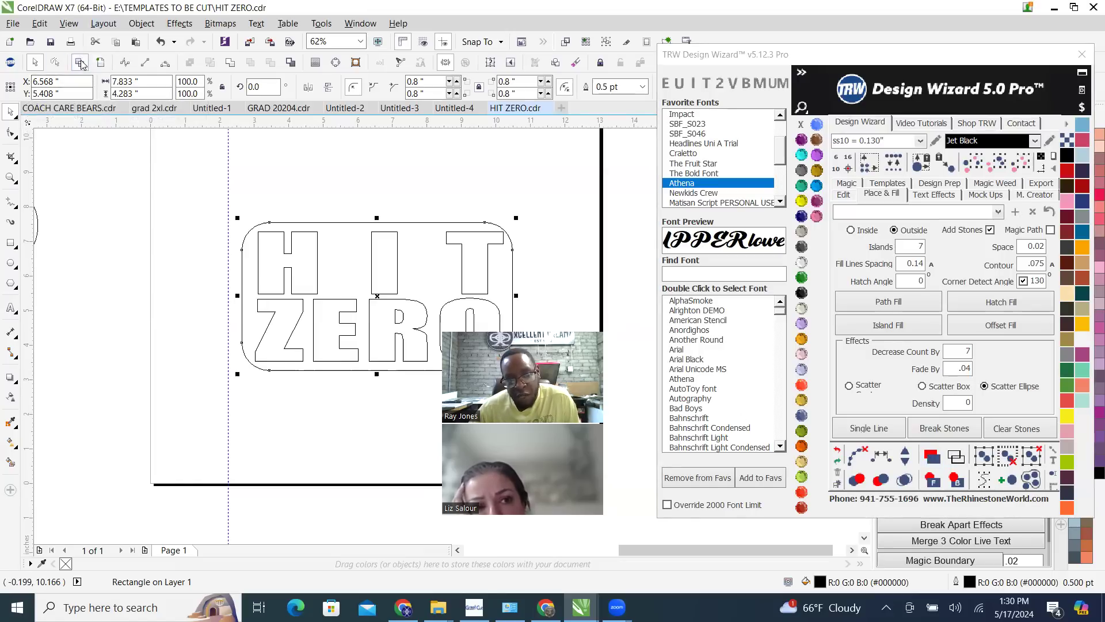
pyautogui.click(101, 62)
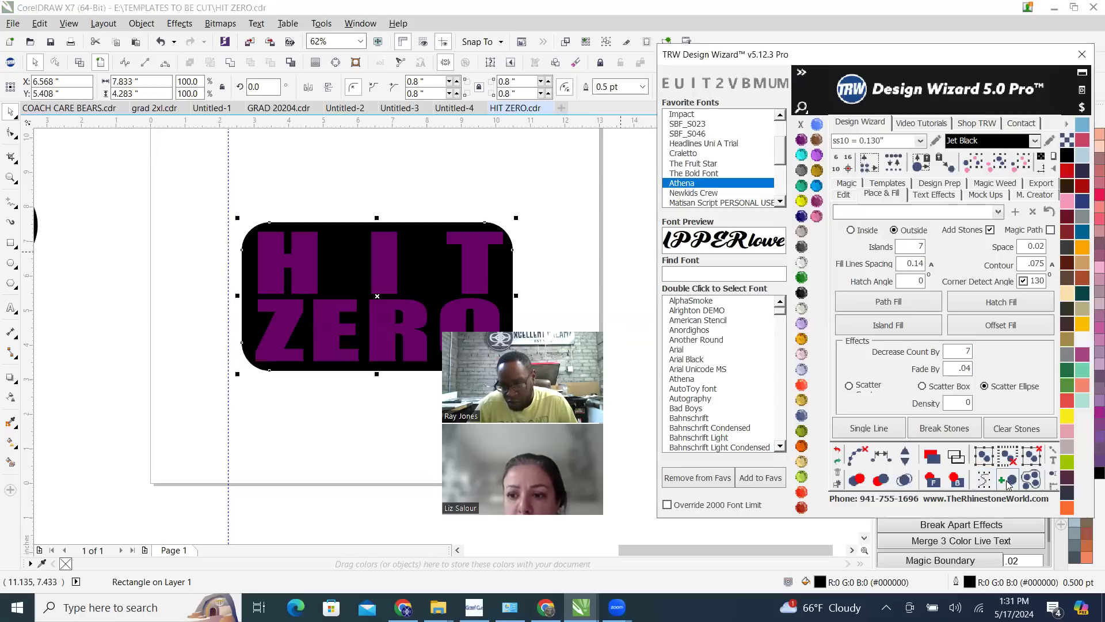
# Place a single Jet Black ss10 stone on the empty area above the right end of the rounded rectangle
pyautogui.click(1007, 480)
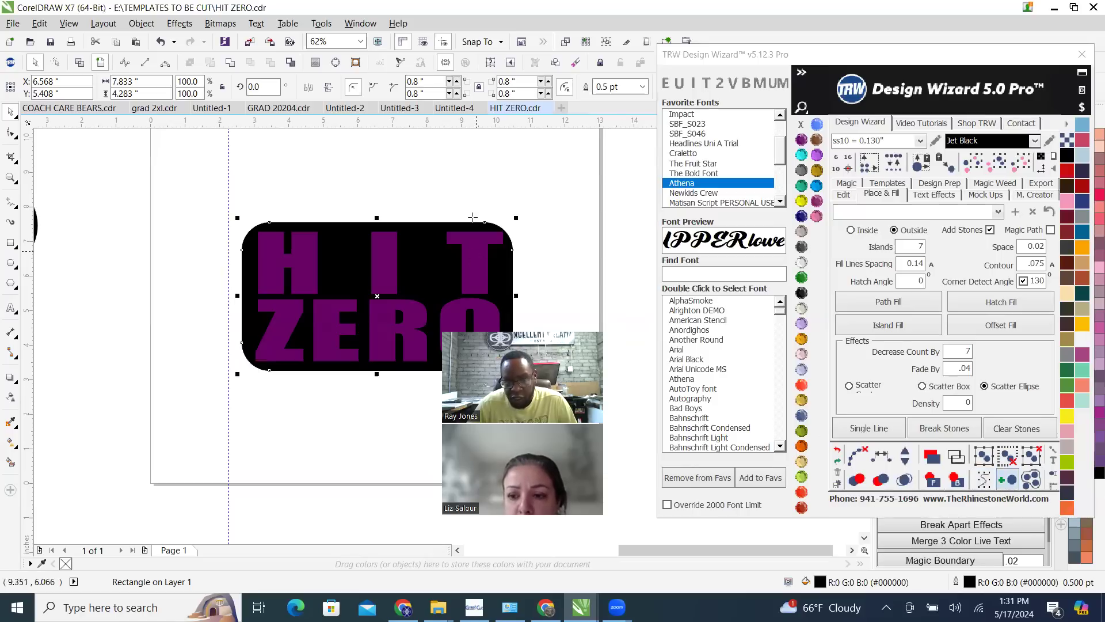
pyautogui.click(524, 178)
pyautogui.scroll(5, 526, 168)
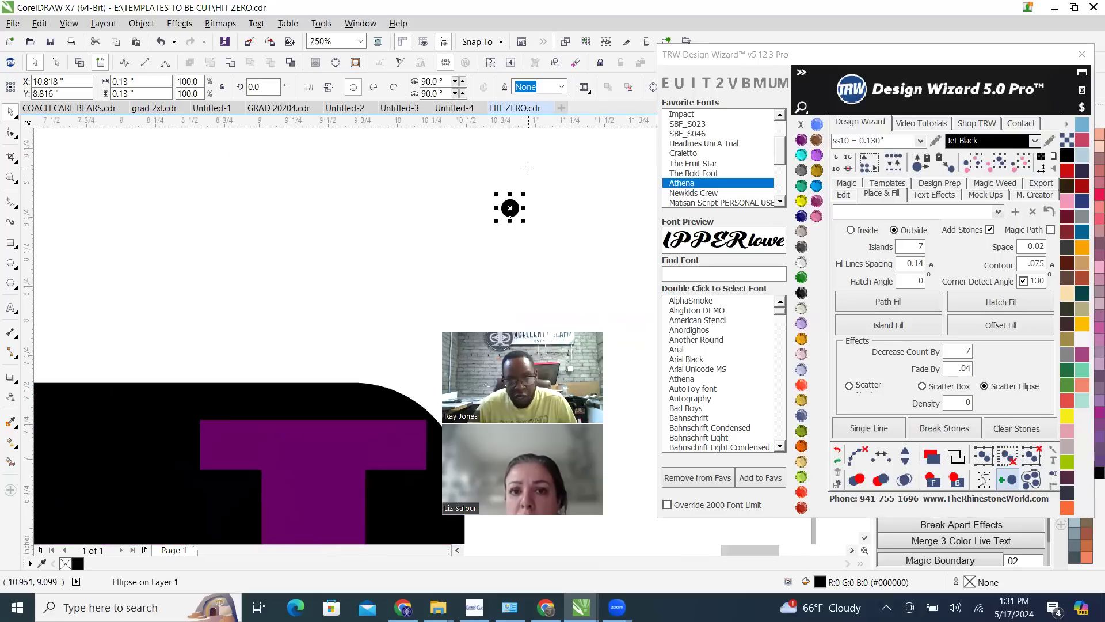
# Place two more single Jet Black ss10 stones on the empty area above the rounded rectangle
pyautogui.click(376, 237)
pyautogui.click(555, 264)
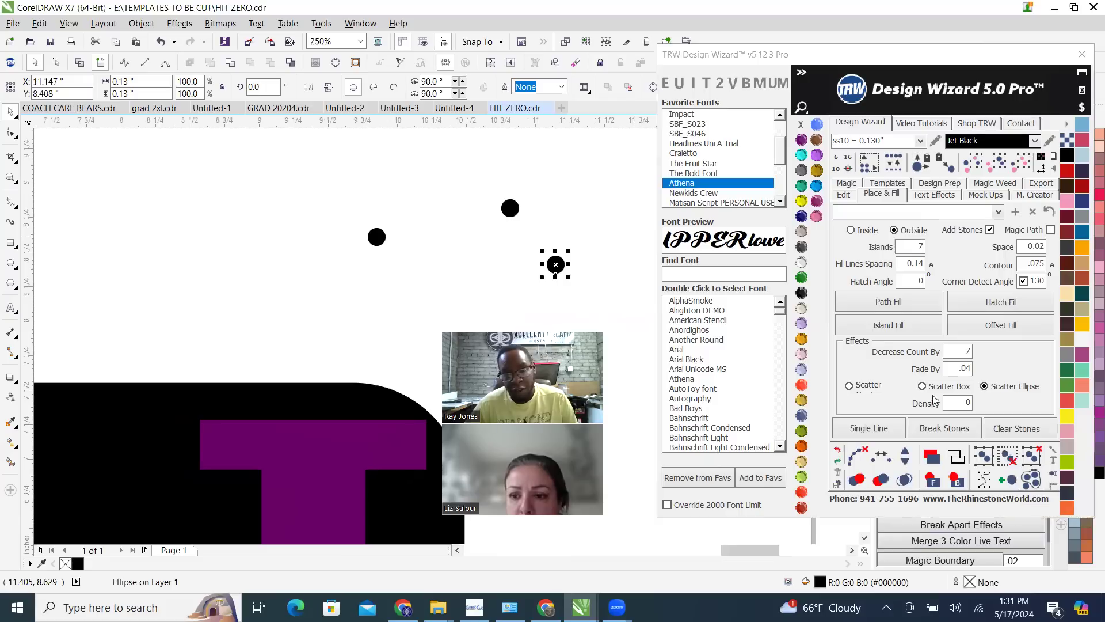
pyautogui.click(570, 206)
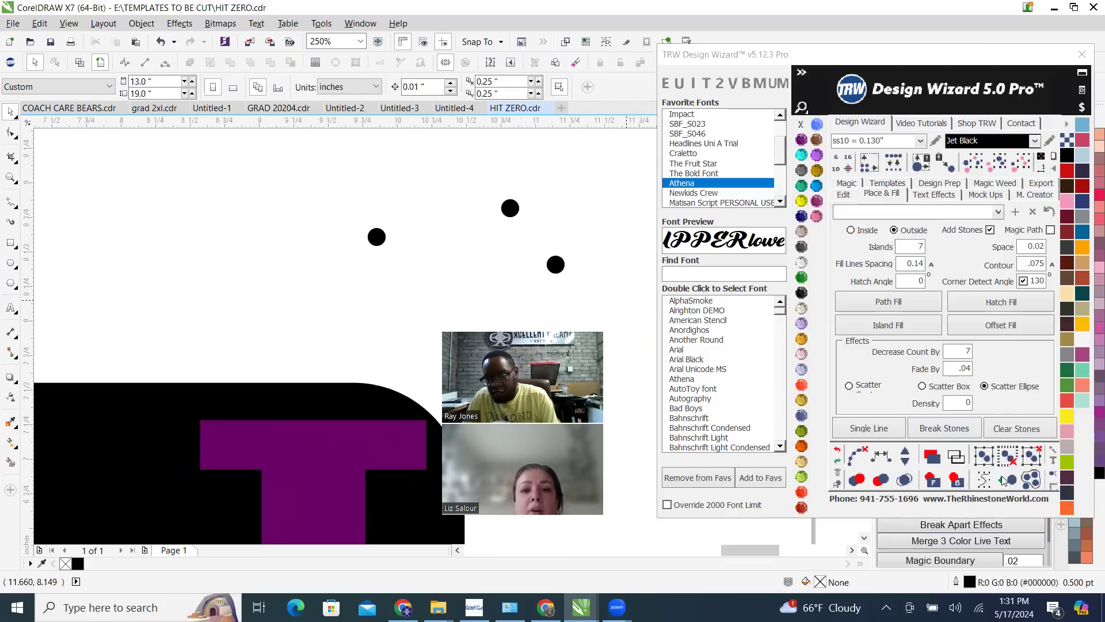
# Delete the three loose black stones above the rounded rectangle
pyautogui.click(556, 264)
pyautogui.press('Delete')
pyautogui.click(510, 208)
pyautogui.press('Delete')
pyautogui.click(376, 237)
pyautogui.press('Delete')
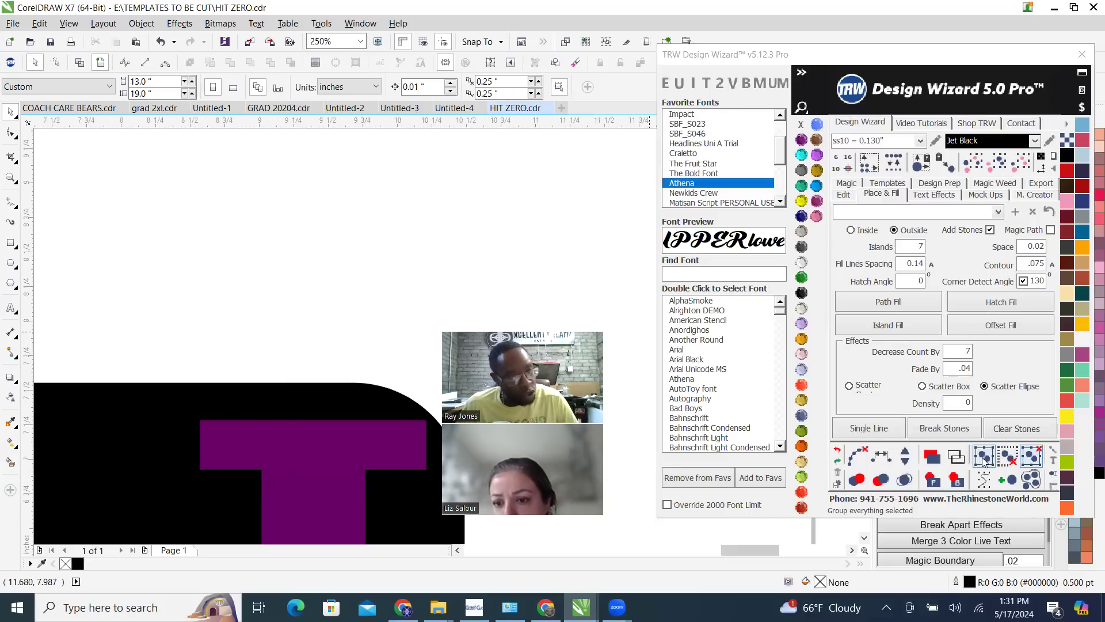
pyautogui.scroll(-4, 423, 276)
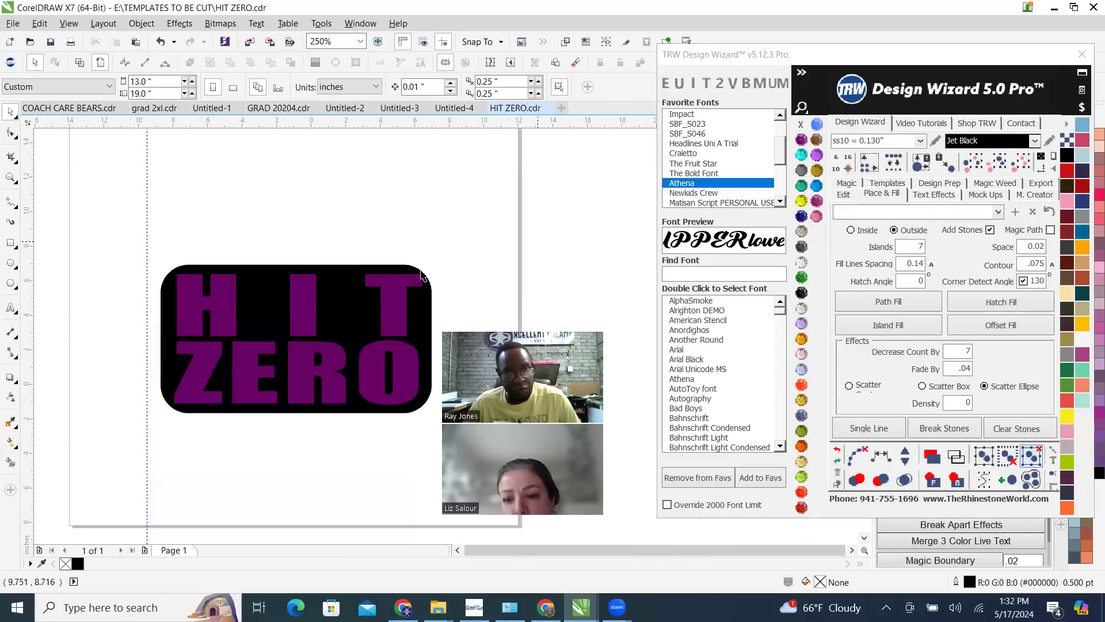
pyautogui.scroll(-2, 423, 276)
pyautogui.scroll(4, 420, 282)
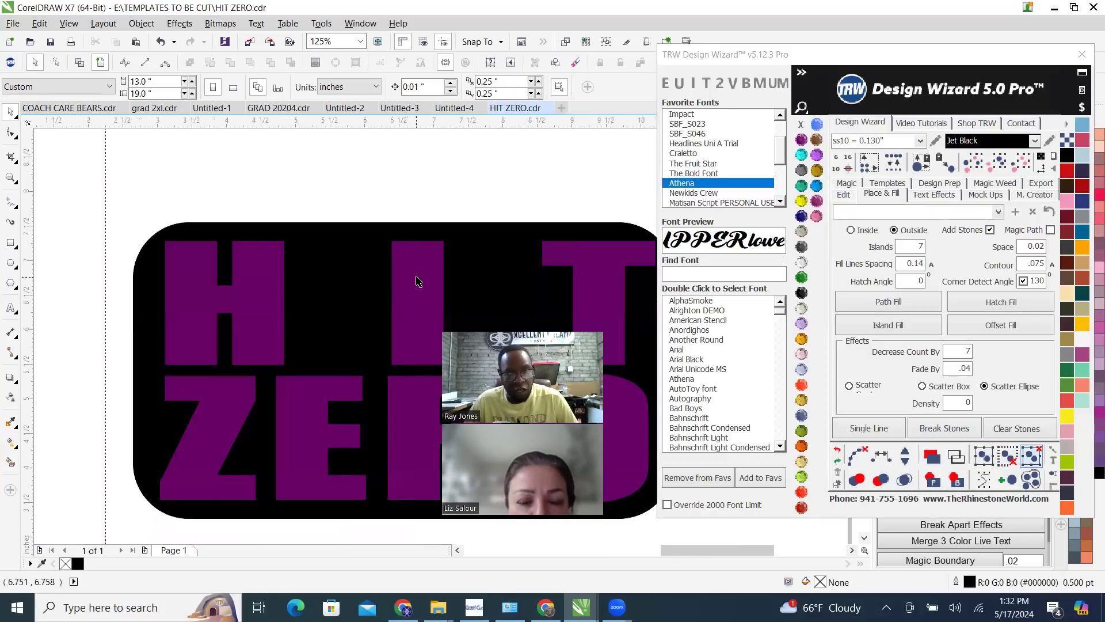
pyautogui.click(418, 282)
pyautogui.scroll(-4, 371, 291)
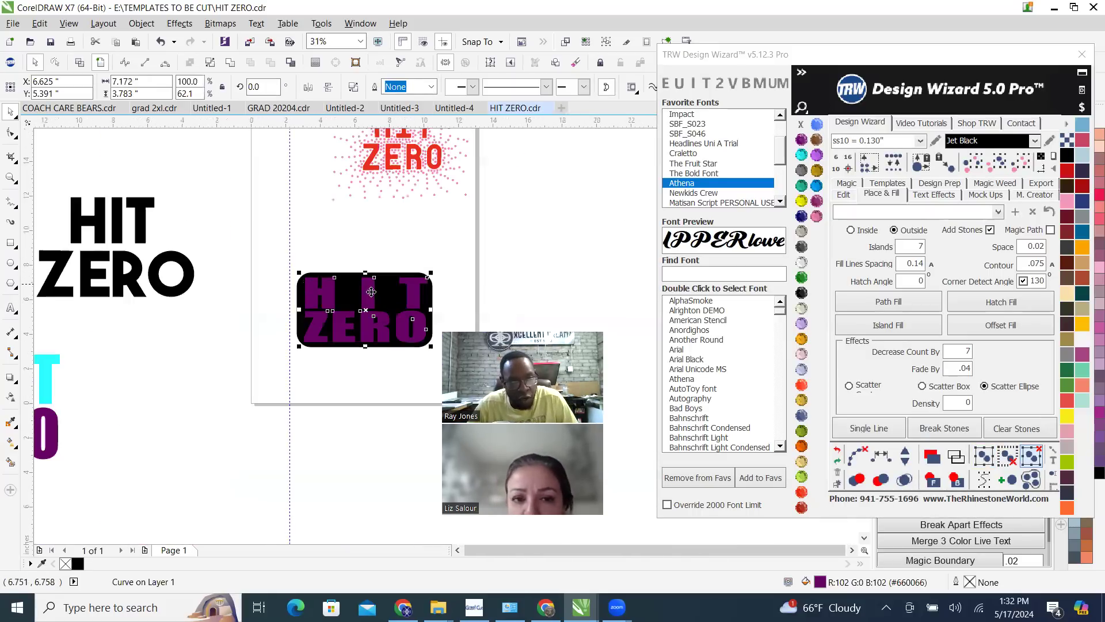
pyautogui.scroll(2, 371, 292)
pyautogui.rightClick(413, 285)
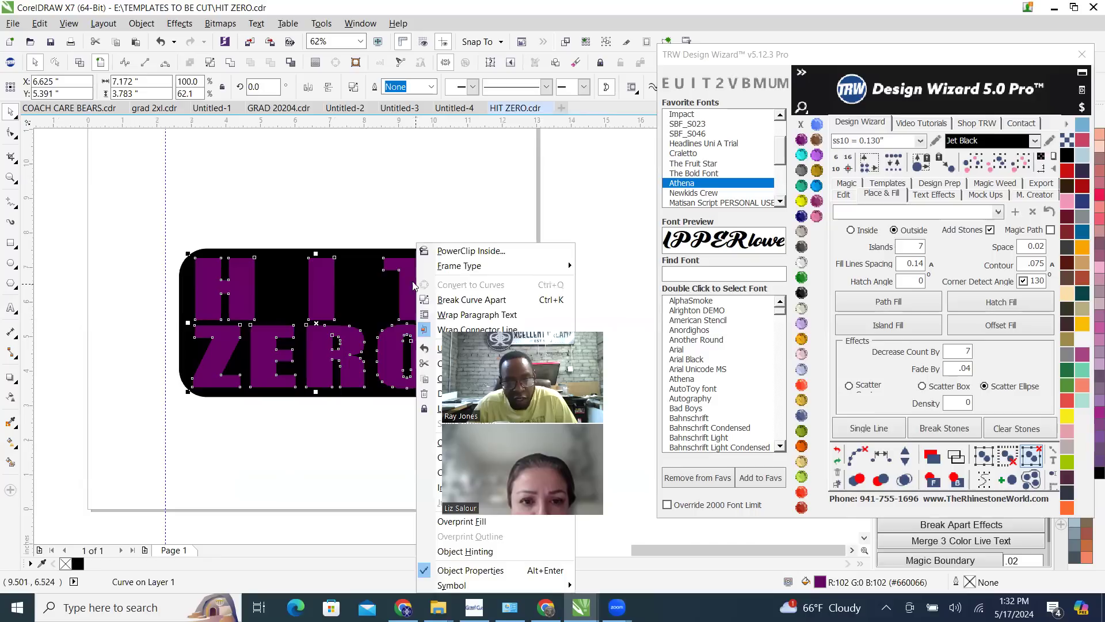
pyautogui.scroll(-4, 288, 230)
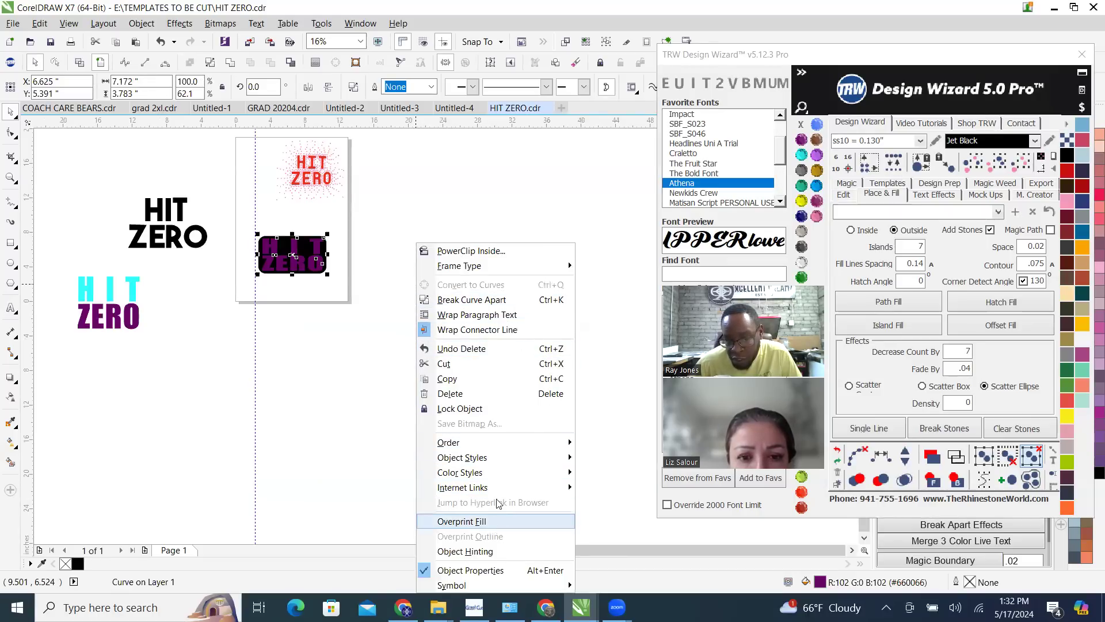
pyautogui.click(336, 322)
pyautogui.scroll(2, 286, 235)
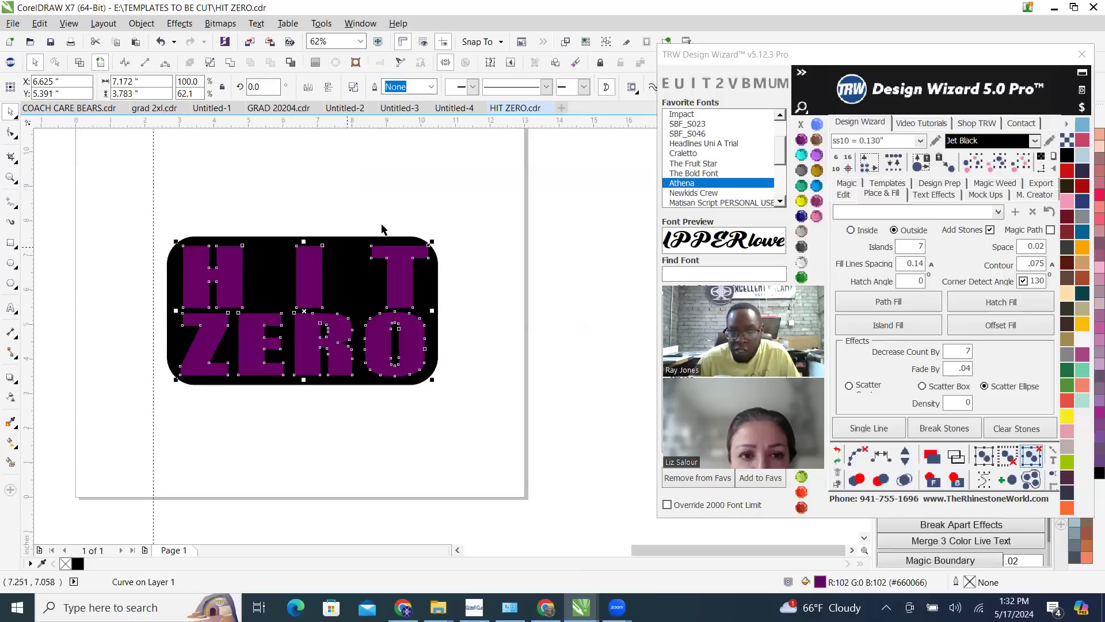
pyautogui.click(381, 229)
pyautogui.scroll(2, 425, 271)
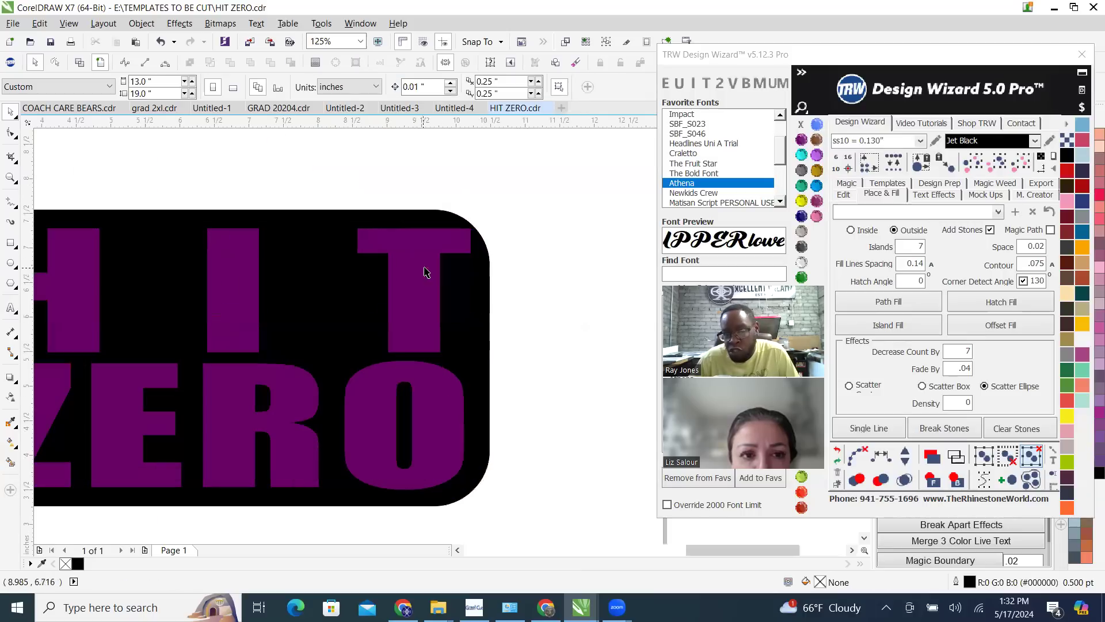
pyautogui.click(425, 298)
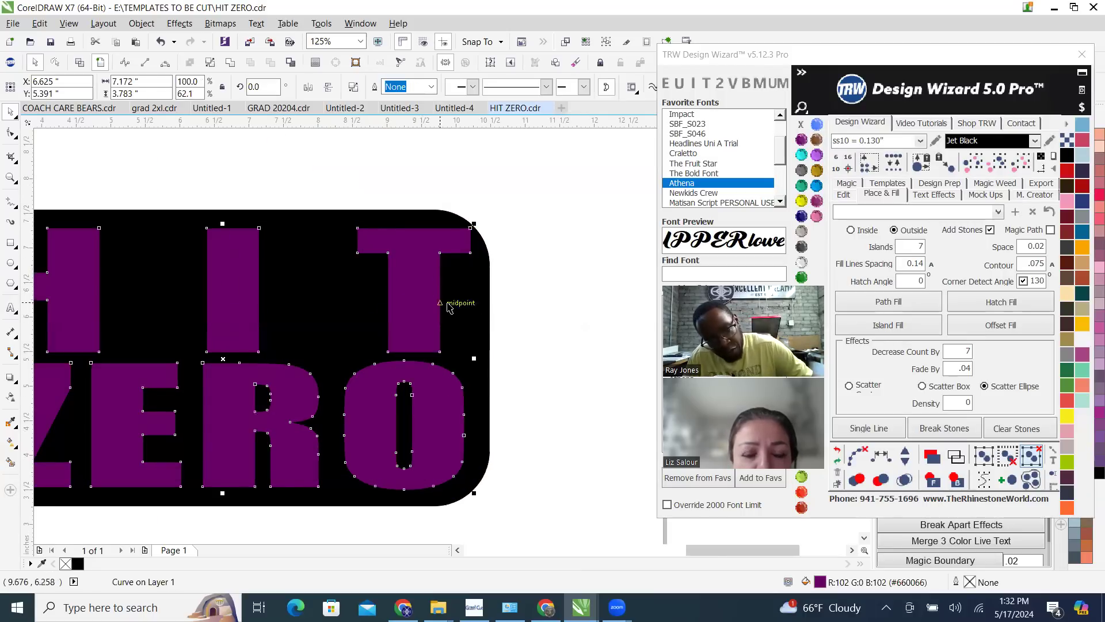
pyautogui.keyDown('shift'); pyautogui.click(464, 318); pyautogui.keyUp('shift')
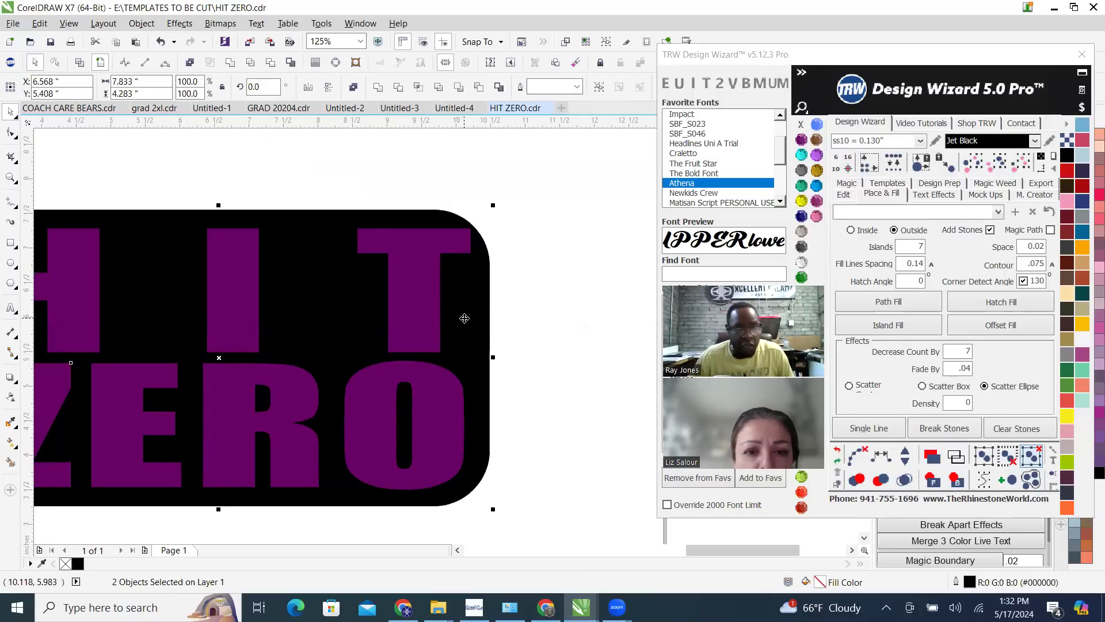
pyautogui.rightClick(464, 318)
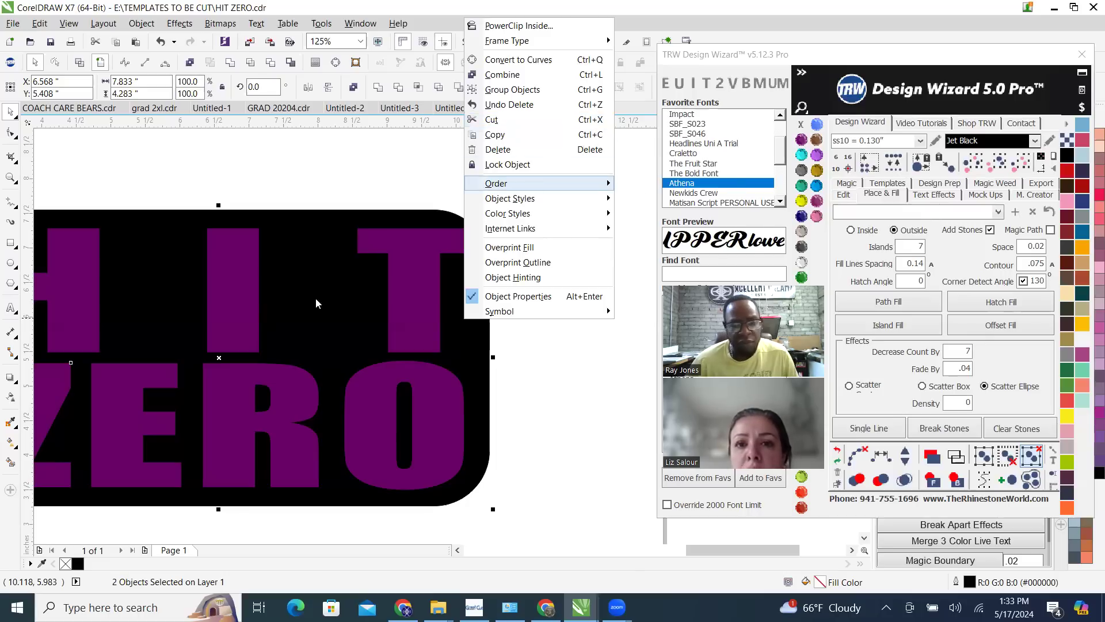
pyautogui.scroll(-2, 524, 364)
pyautogui.scroll(-1, 524, 367)
pyautogui.click(401, 309)
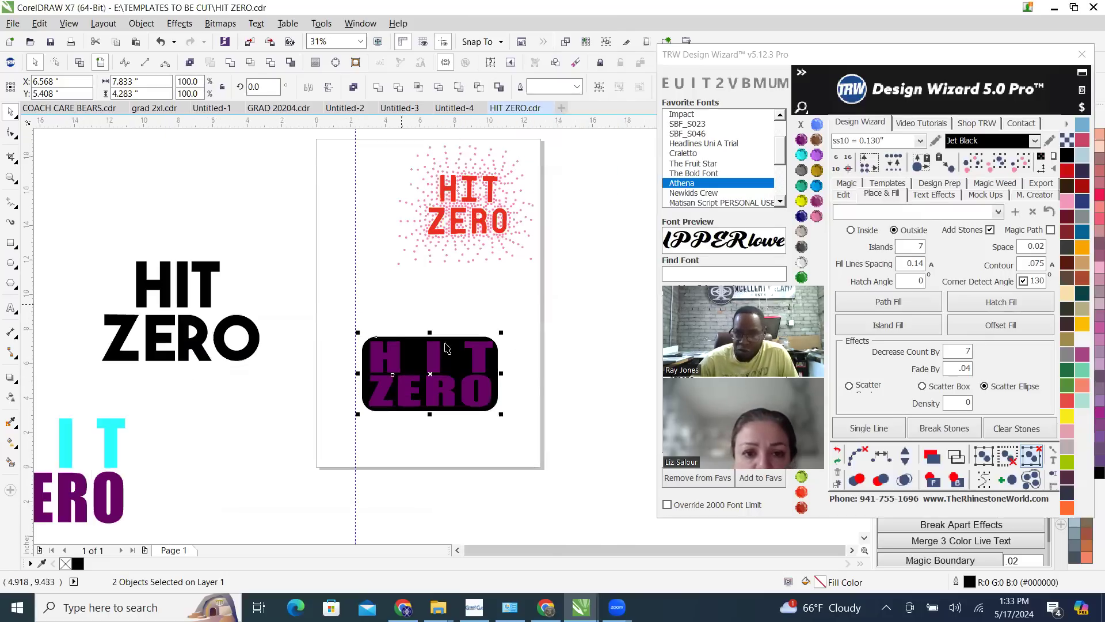
pyautogui.scroll(2, 471, 443)
pyautogui.scroll(-1, 479, 319)
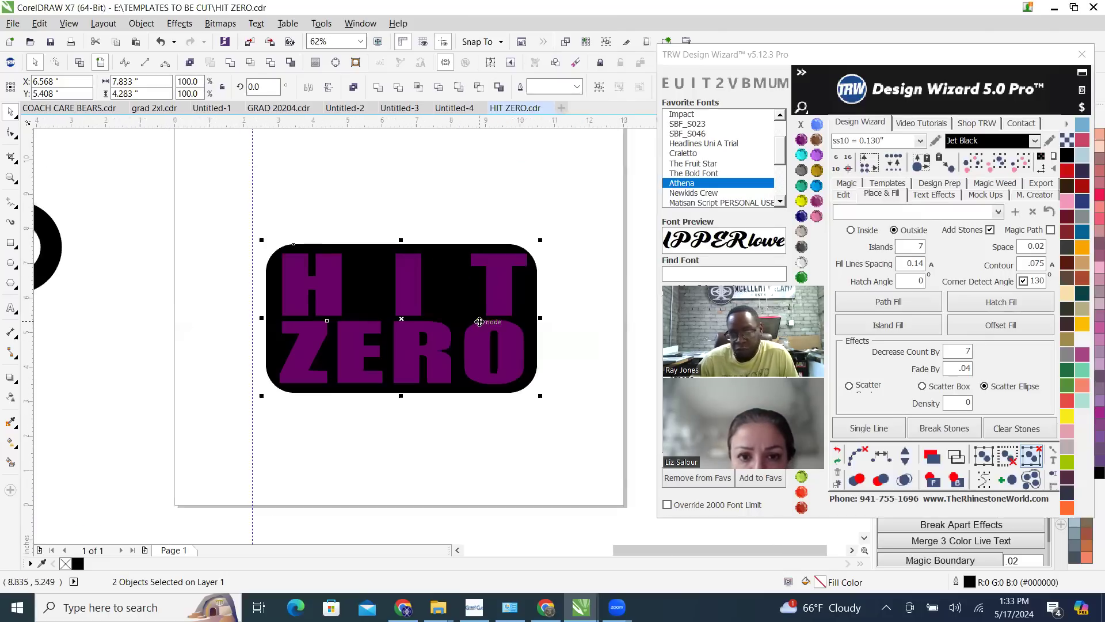
pyautogui.rightClick(479, 319)
pyautogui.click(402, 172)
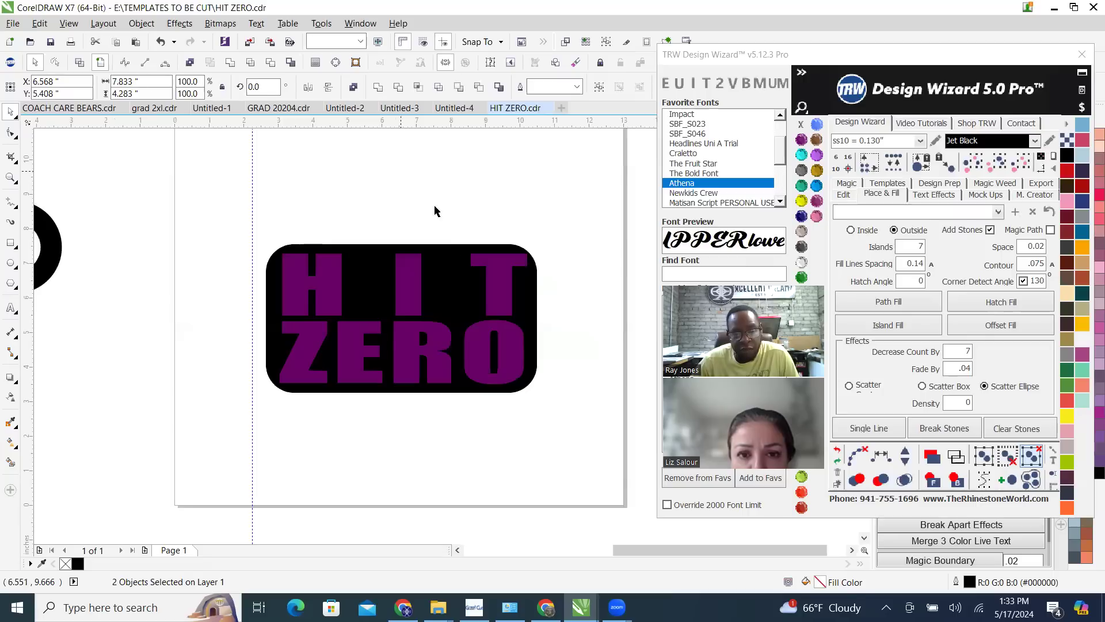
pyautogui.click(435, 208)
# Surround the black rounded rectangle with an outside Island Fill of 7 islands in Jet Black ss10 stones and clear the fill paths
pyautogui.click(458, 303)
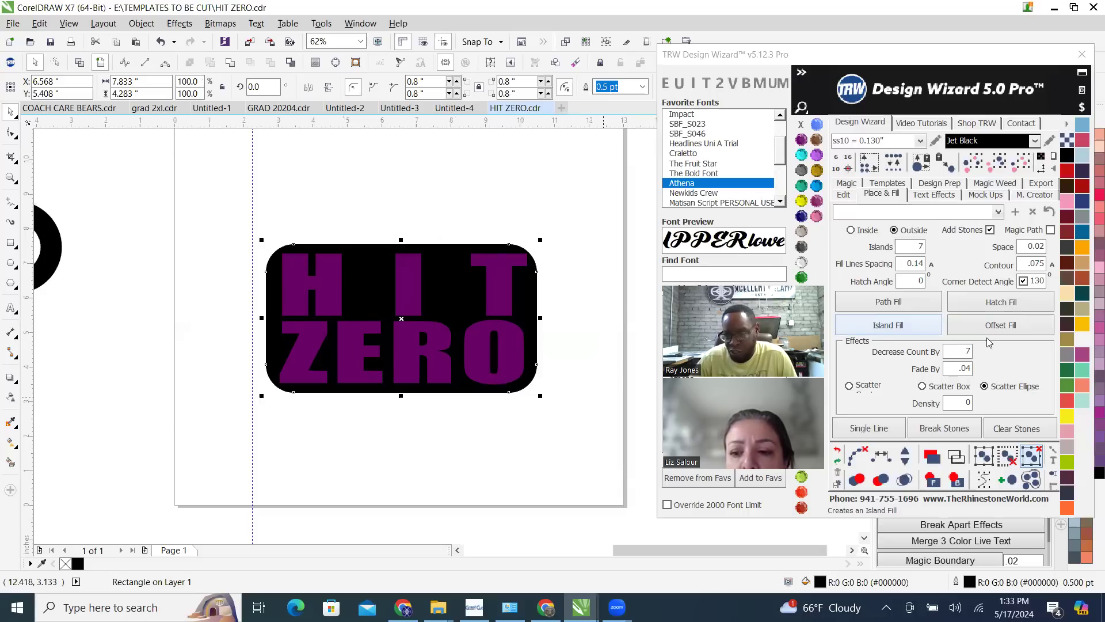
pyautogui.click(912, 323)
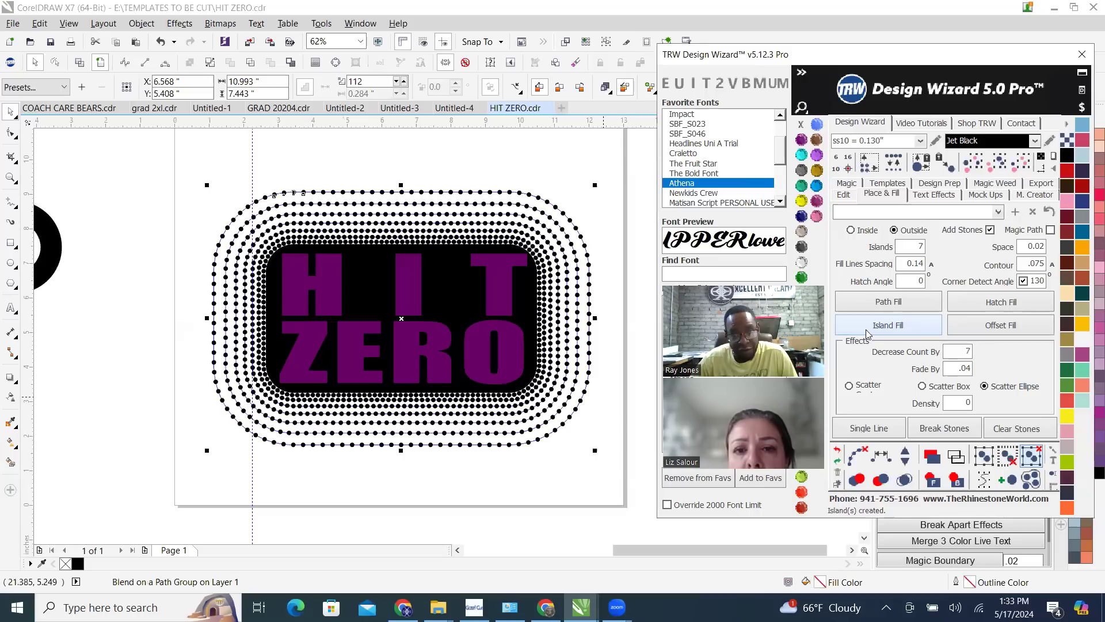
pyautogui.click(857, 457)
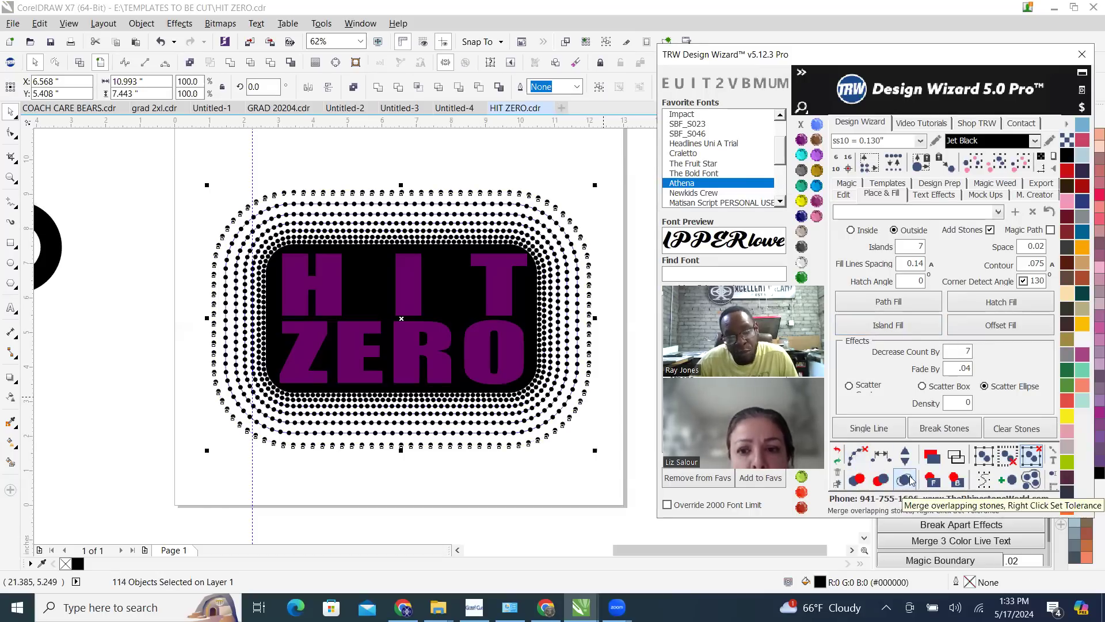
pyautogui.scroll(-2, 518, 300)
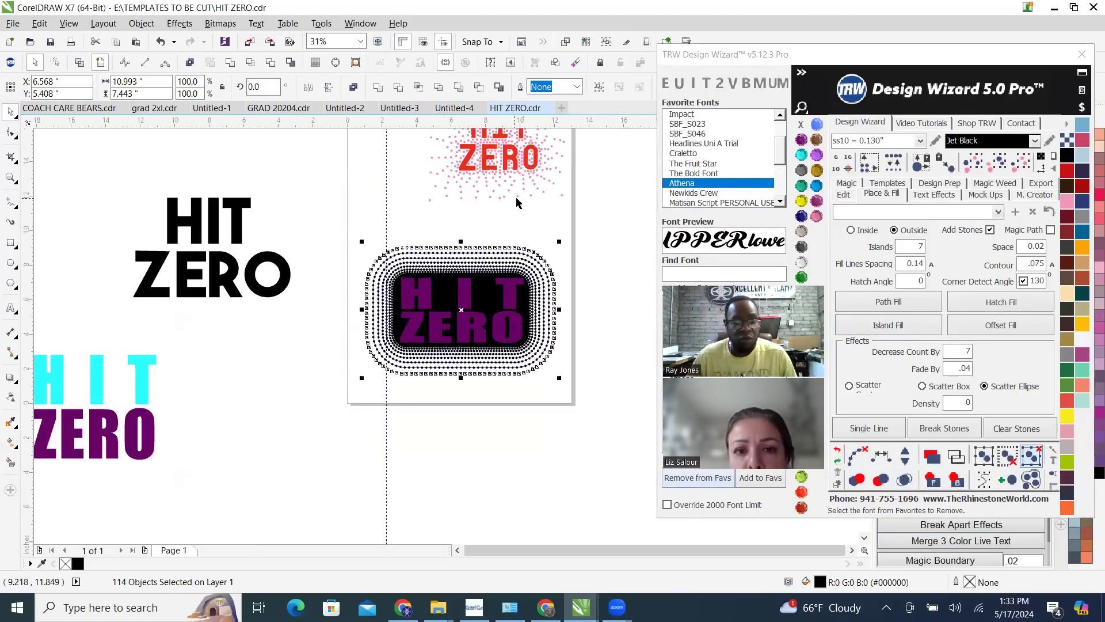
pyautogui.click(516, 205)
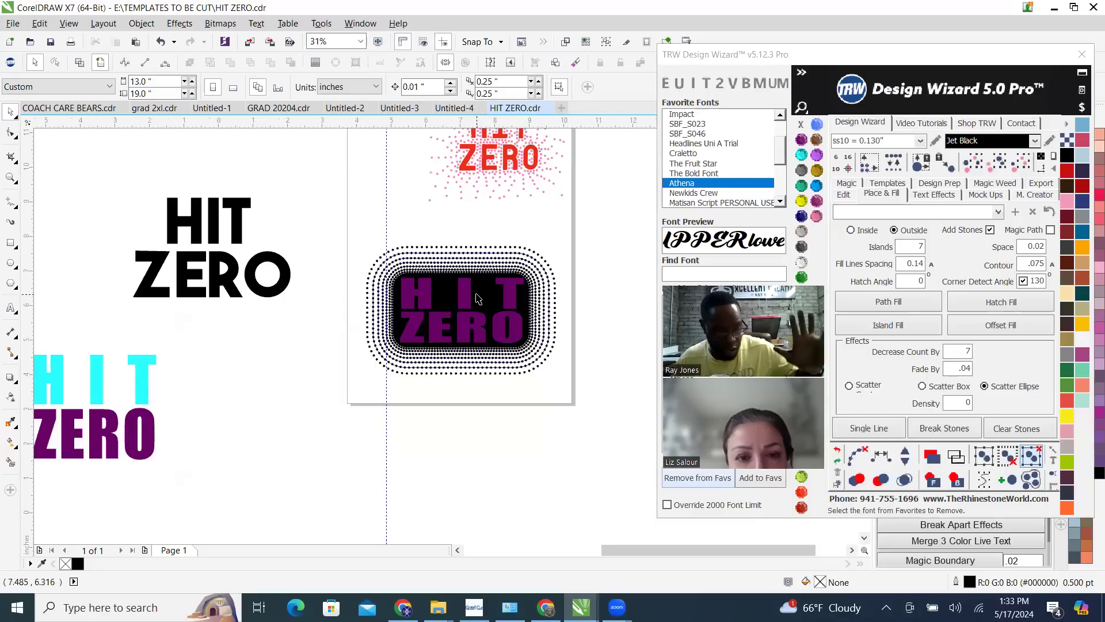
# Apply a Hatch Fill of ss10 stones to the purple HIT ZERO lettering and merge the overlapping stones
pyautogui.scroll(2, 476, 298)
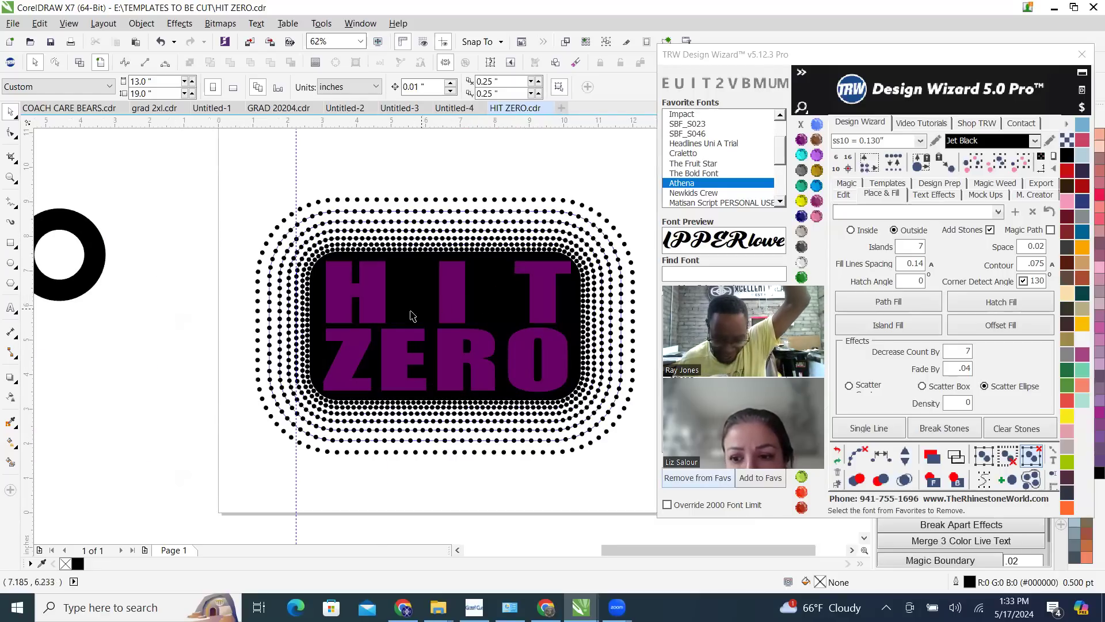
pyautogui.scroll(2, 357, 322)
pyautogui.scroll(-4, 368, 307)
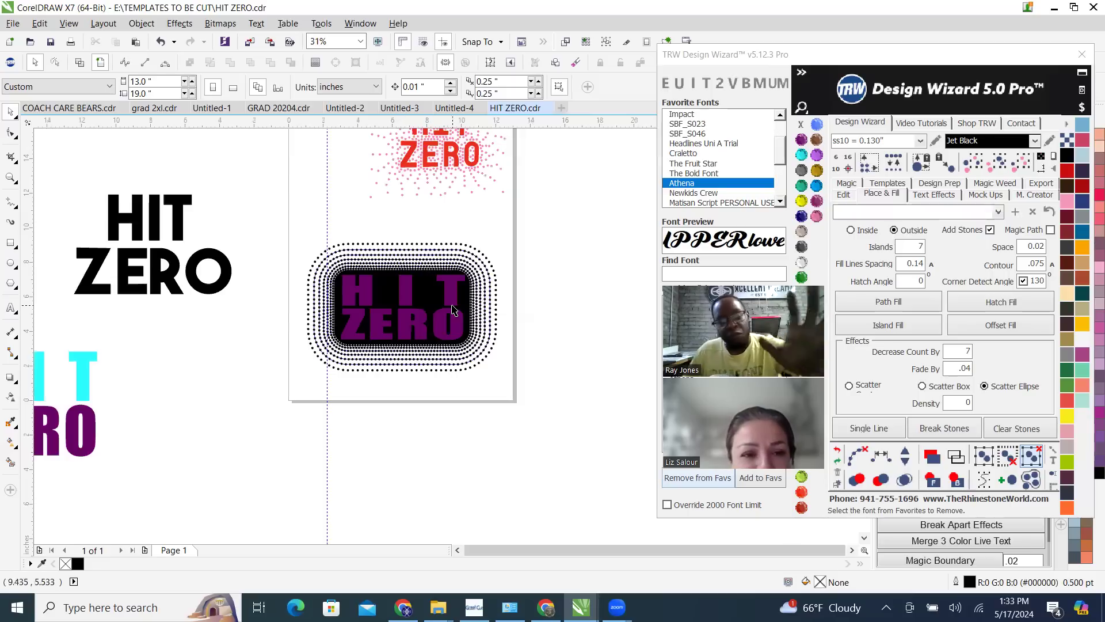
pyautogui.scroll(5, 449, 290)
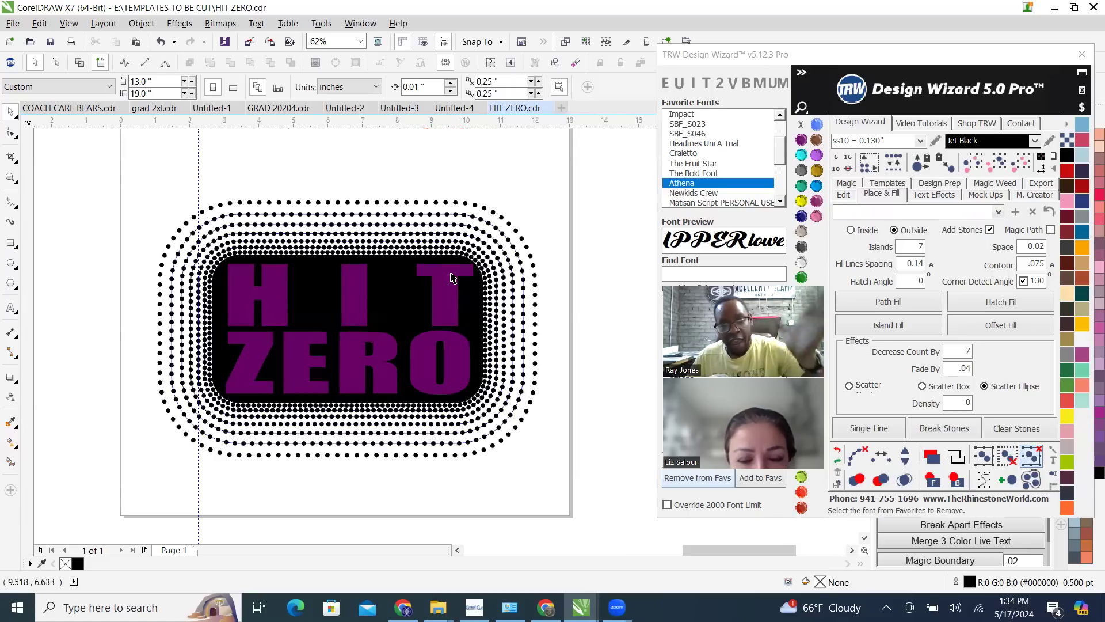
pyautogui.click(447, 291)
pyautogui.scroll(-3, 395, 314)
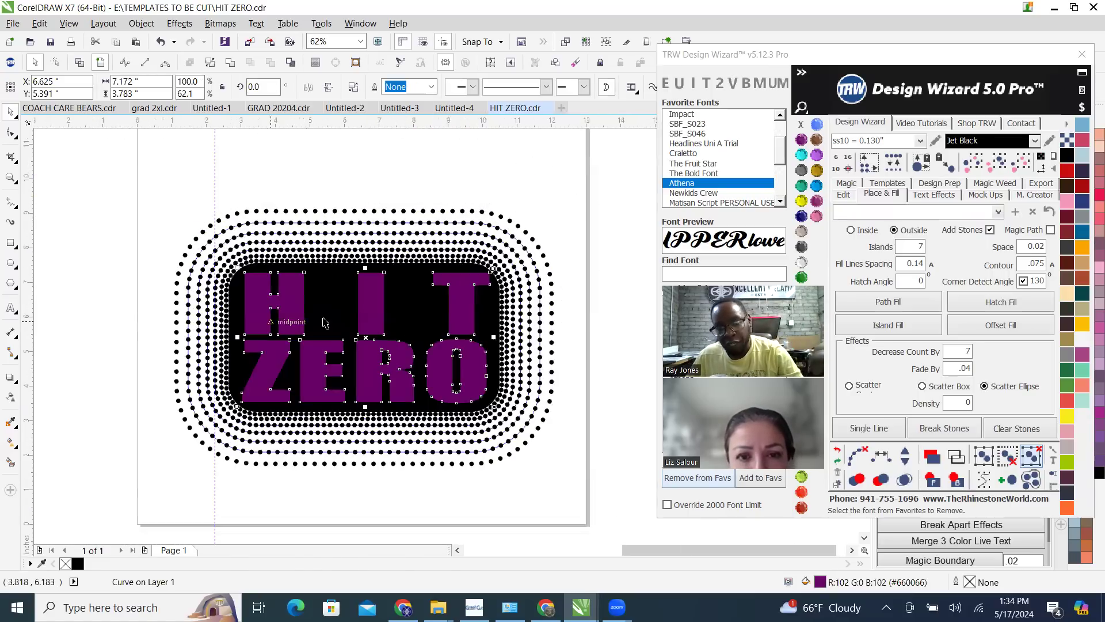
pyautogui.click(1014, 302)
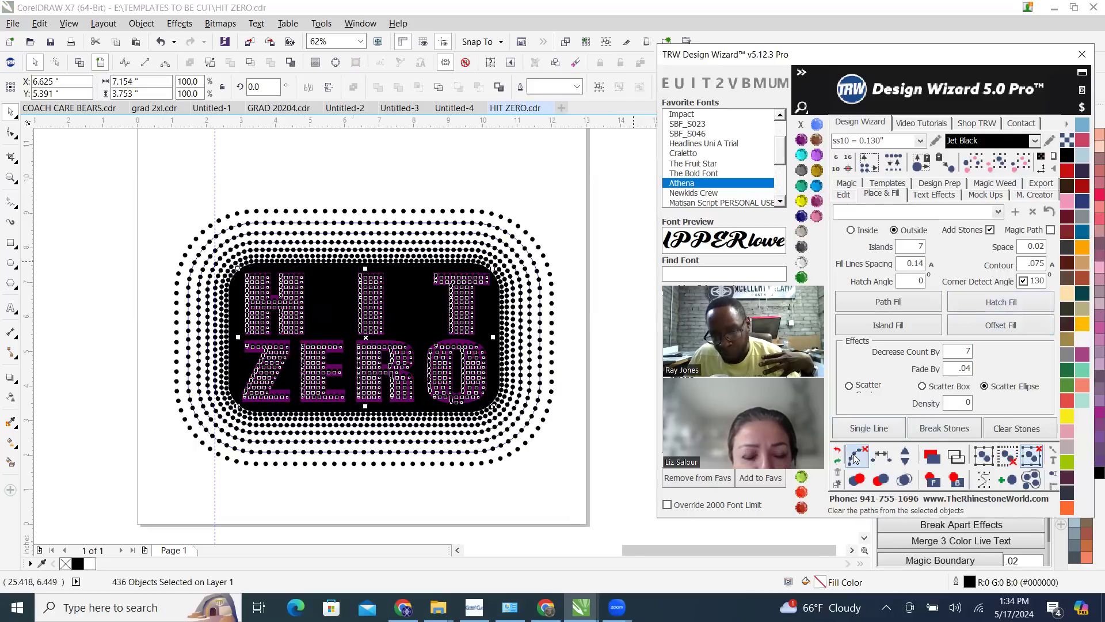
pyautogui.click(905, 480)
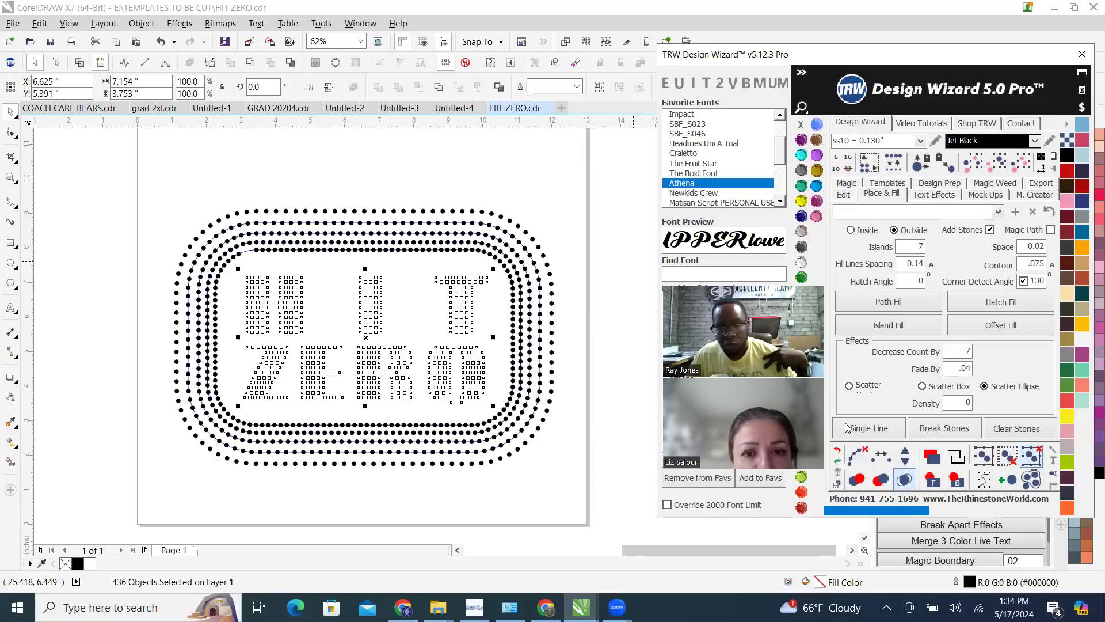
# Recolour the stones filling the HIT ZERO lettering to Citrine
pyautogui.click(804, 199)
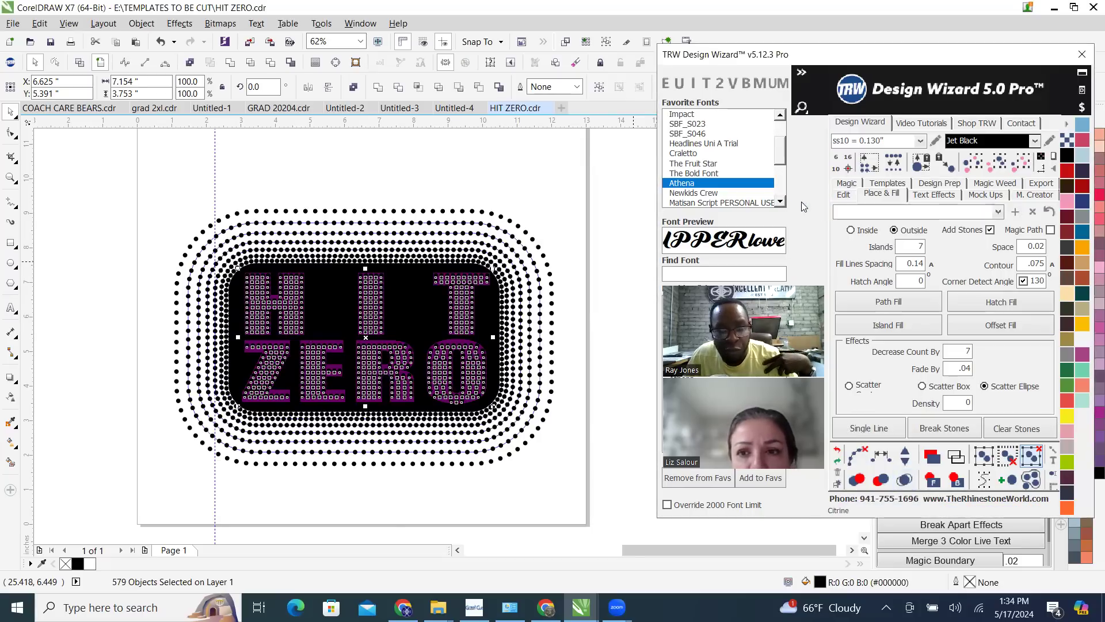
pyautogui.click(457, 175)
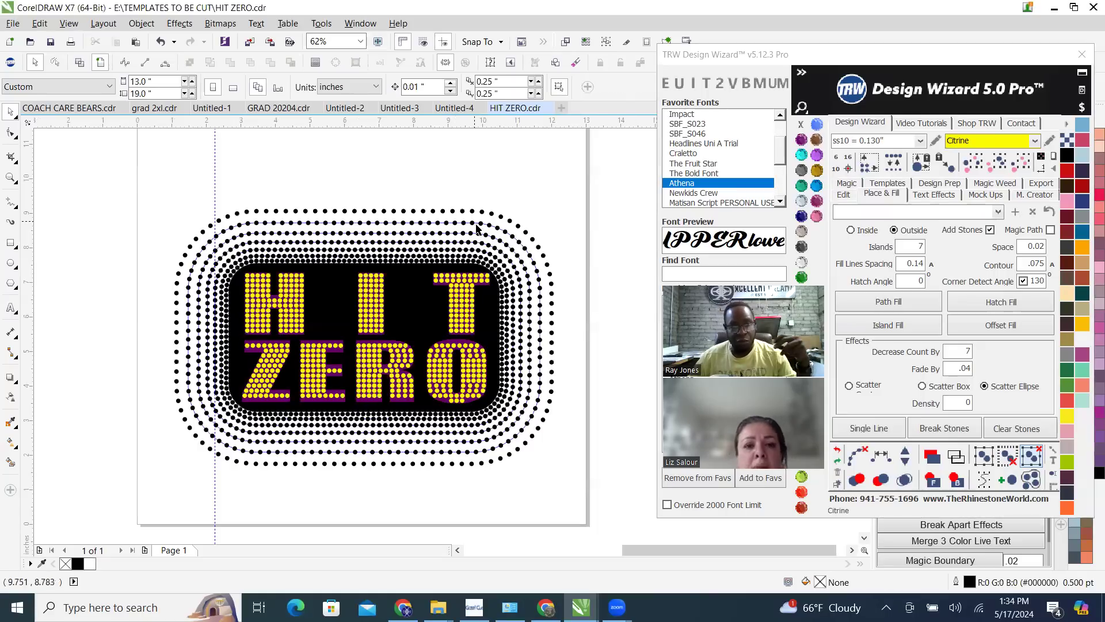
# Create a quick proof of the whole rectangle design on the Womens Burn-Out Shirt Front with Simulate Stones enabled
pyautogui.scroll(-2, 503, 282)
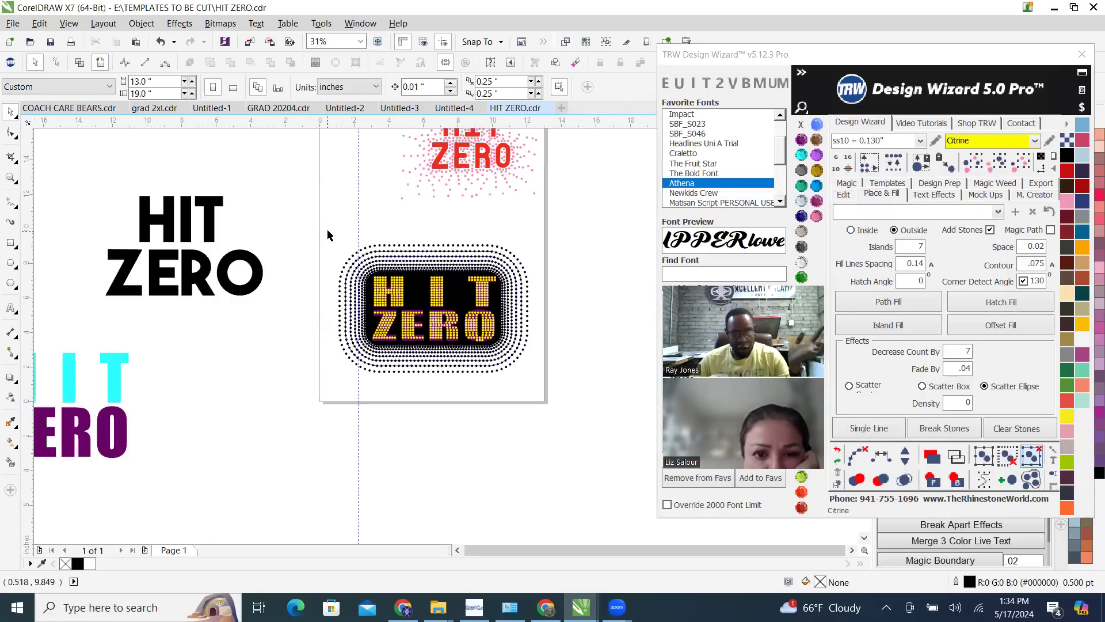
pyautogui.moveTo(321, 230); pyautogui.dragTo(576, 405)
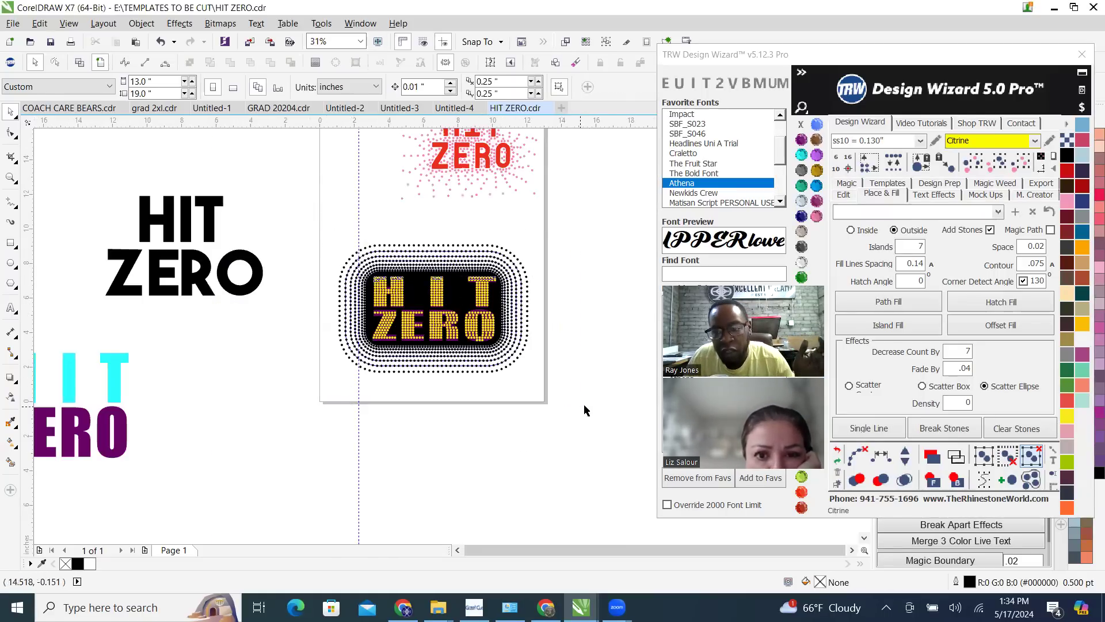
pyautogui.click(978, 194)
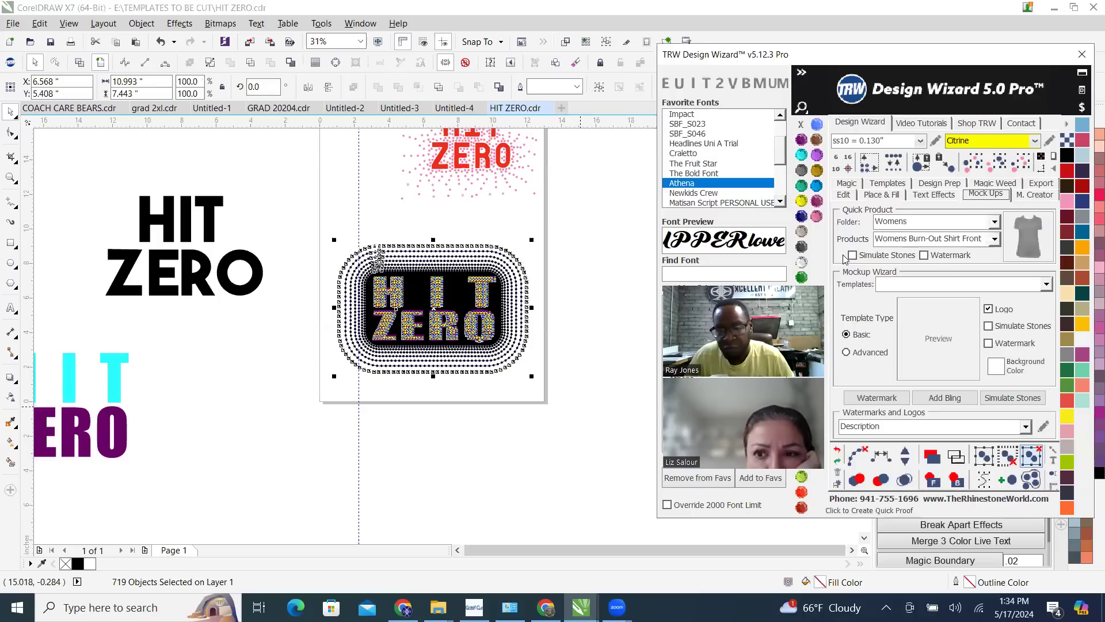
pyautogui.click(852, 255)
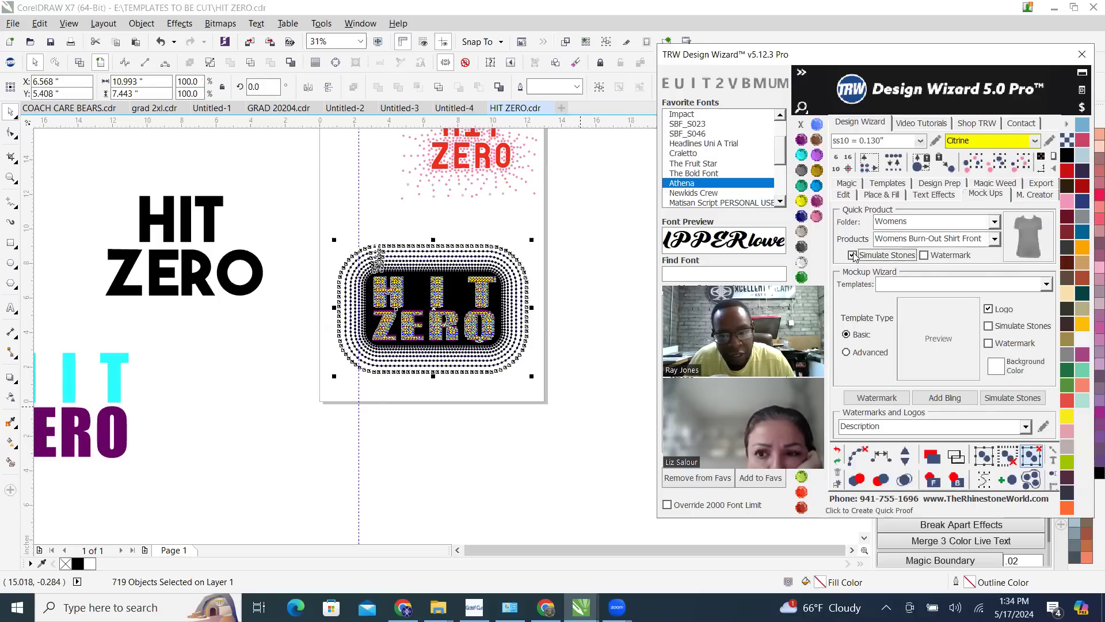
pyautogui.click(1027, 246)
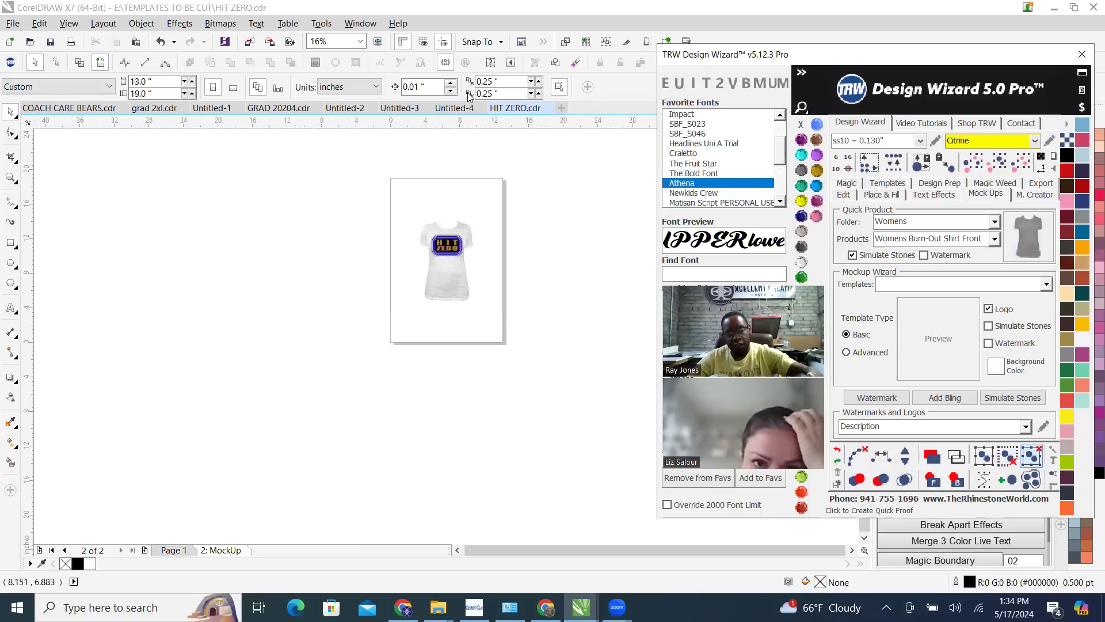
pyautogui.scroll(4, 440, 288)
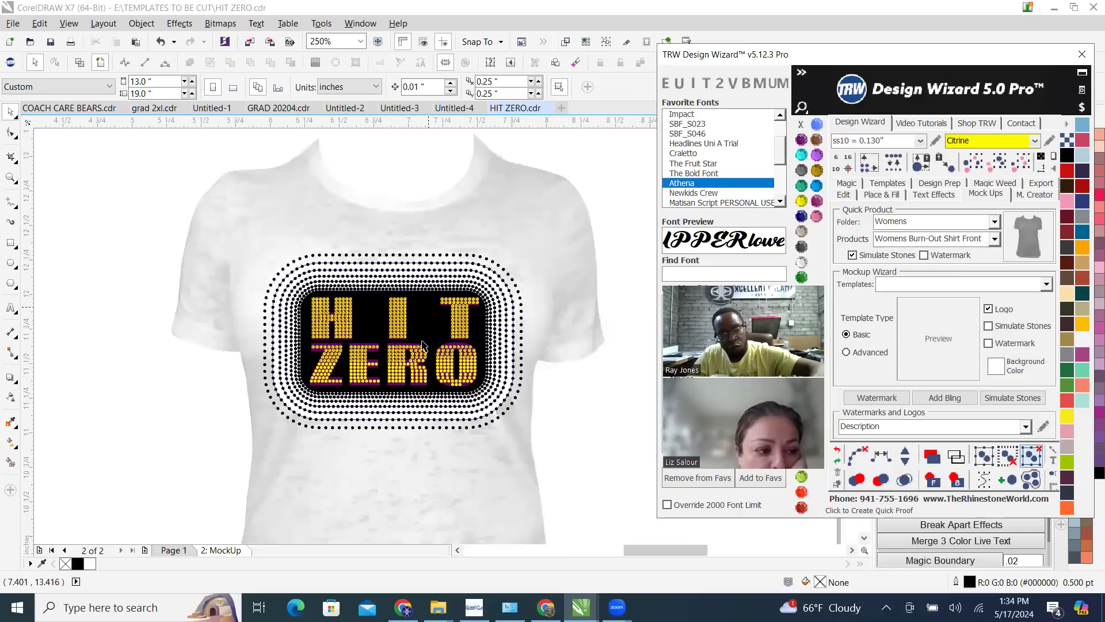
# Try removing the black rounded rectangle behind the HIT ZERO lettering on the shirt mockup
pyautogui.click(428, 352)
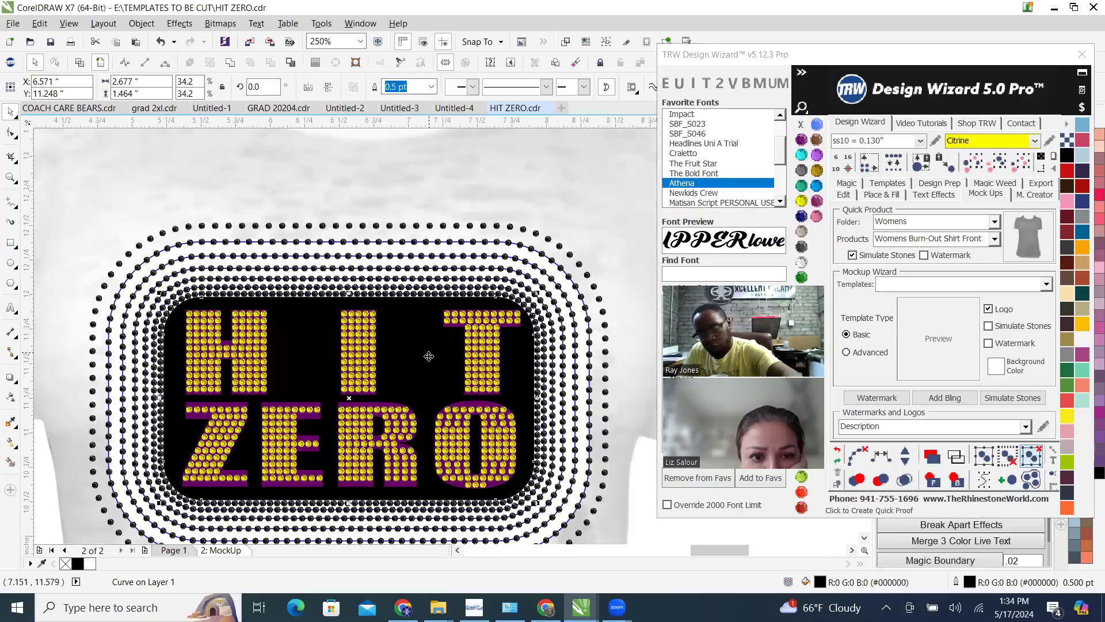
pyautogui.press('Delete')
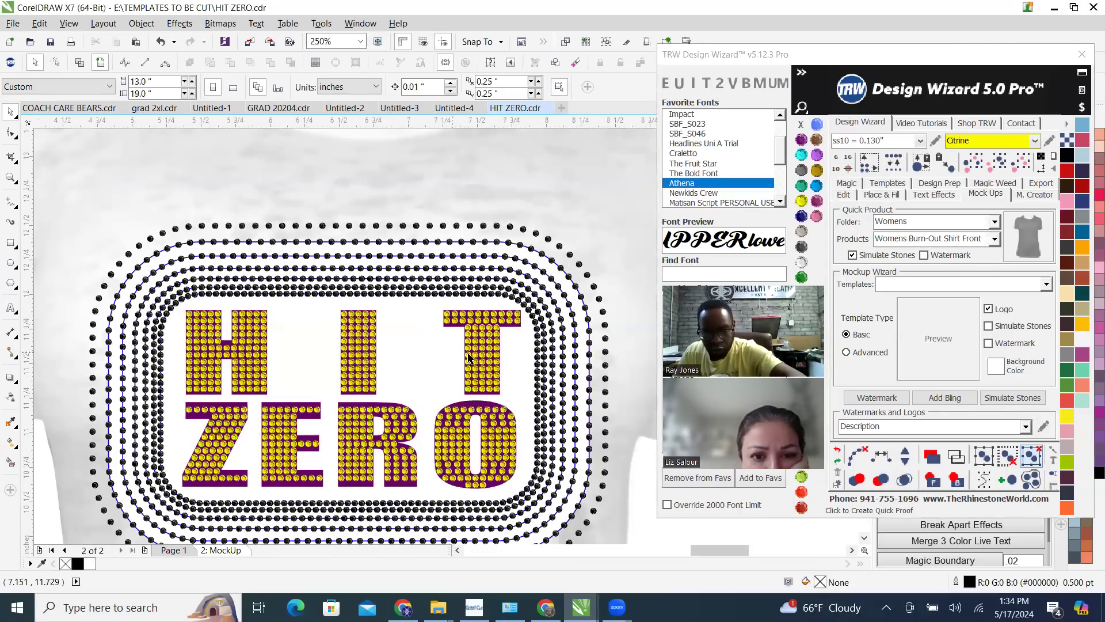
pyautogui.scroll(3, 469, 401)
pyautogui.click(467, 392)
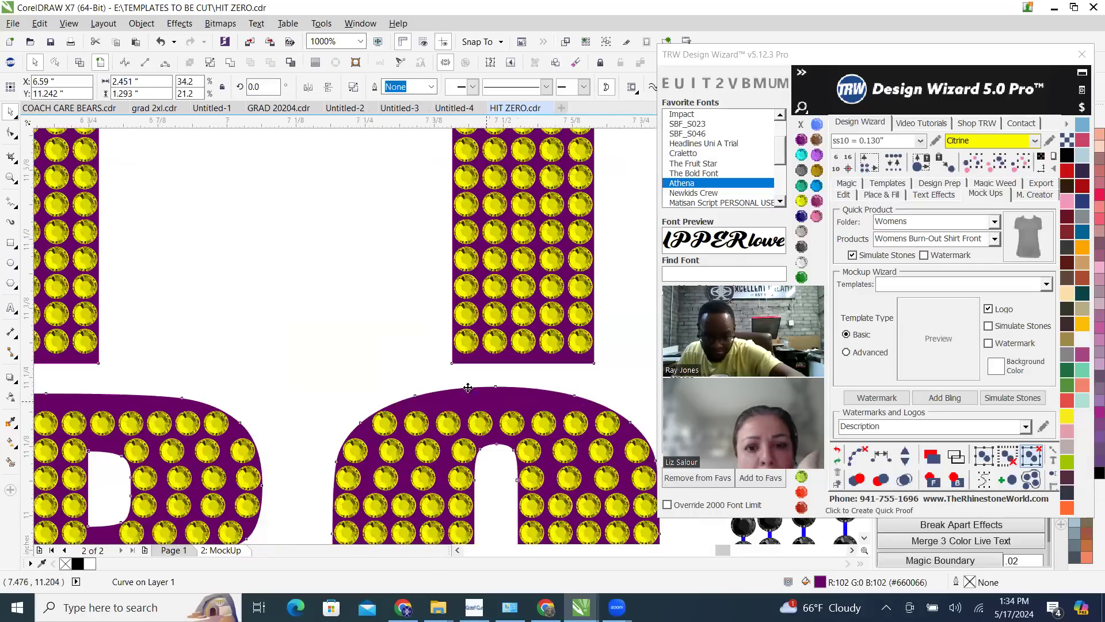
pyautogui.scroll(-2, 449, 389)
pyautogui.scroll(-2, 446, 387)
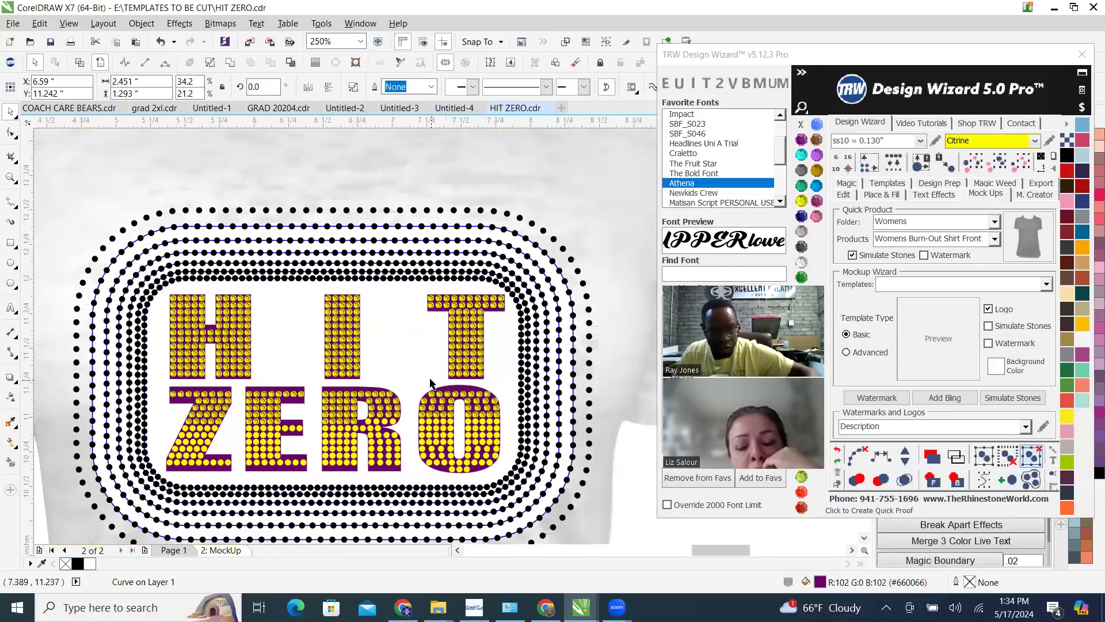
pyautogui.hotkey('ctrl', 'z')
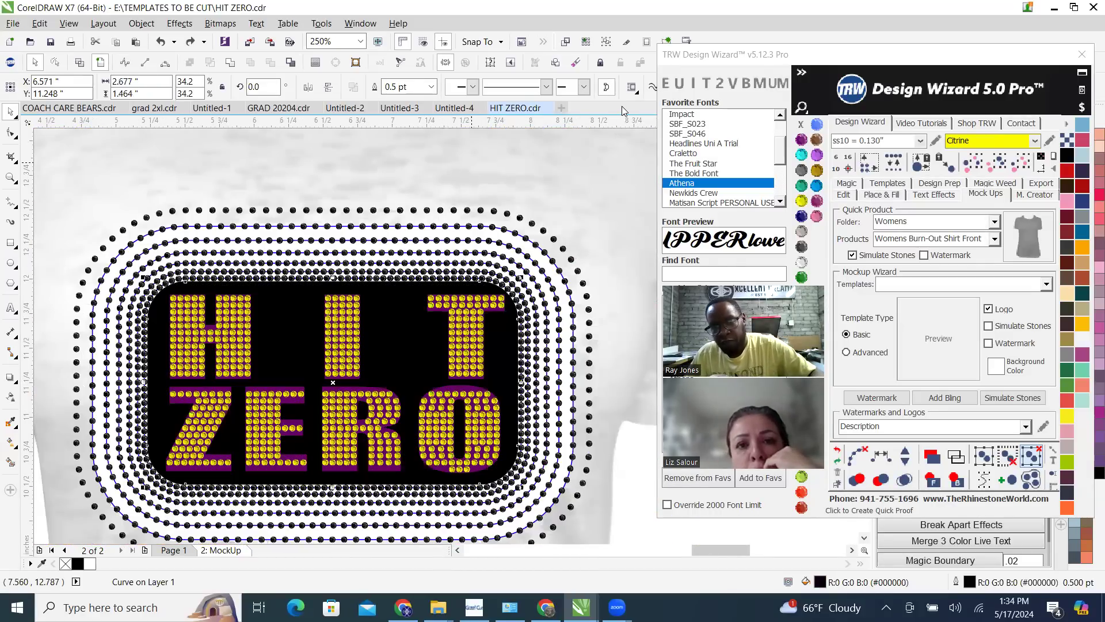
pyautogui.scroll(-2, 427, 347)
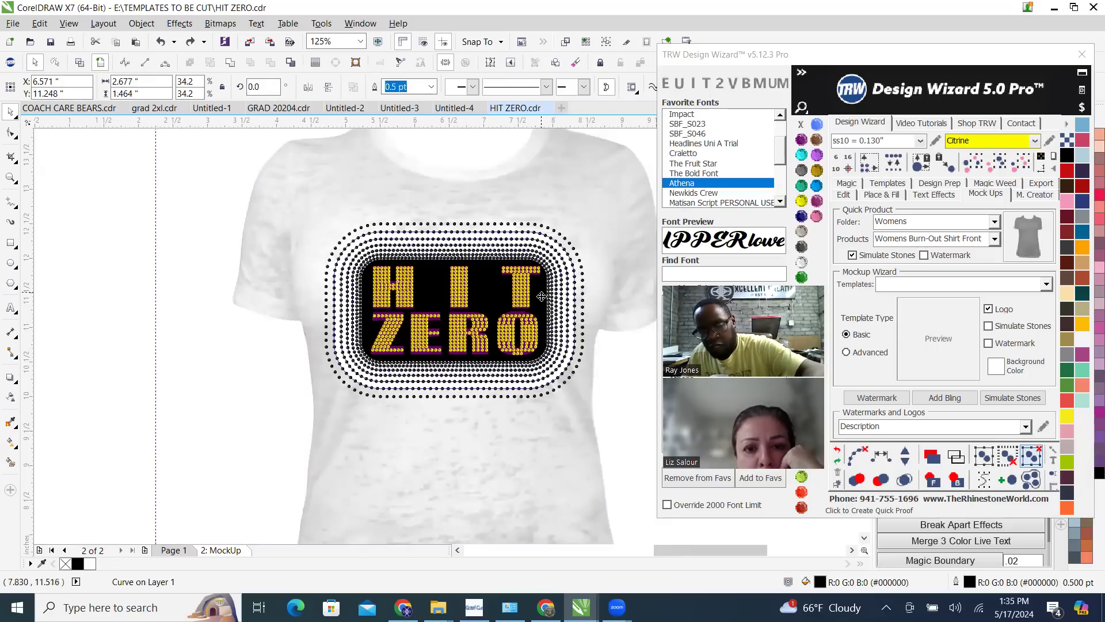
# Delete the black rounded rectangle and the purple HIT ZERO letter shapes from the mockup, keeping the stones
pyautogui.press('Delete')
pyautogui.scroll(3, 517, 316)
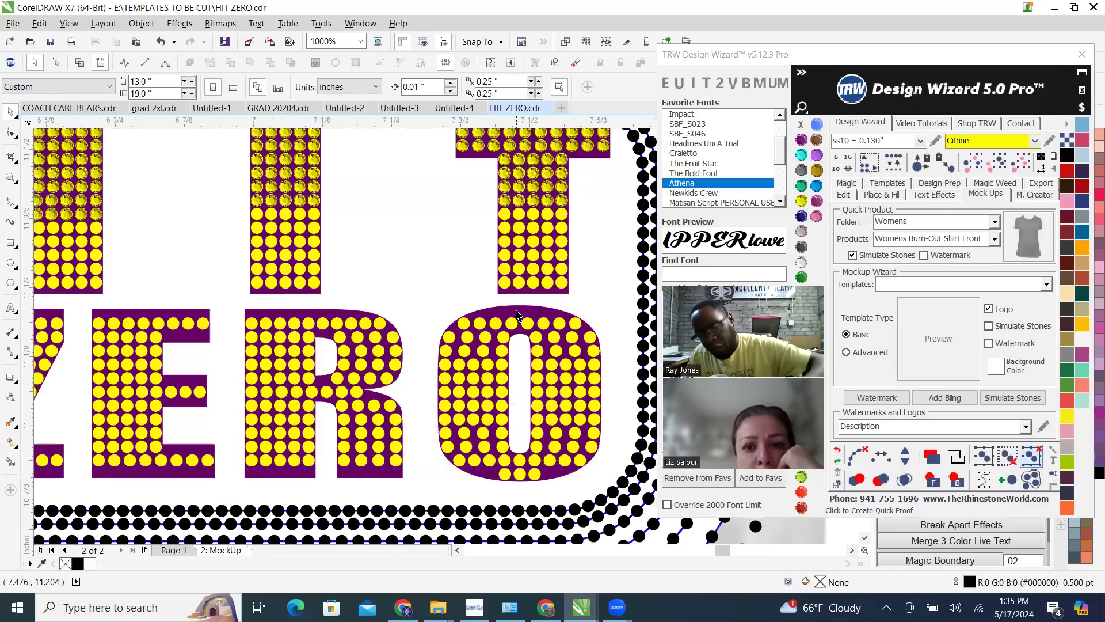
pyautogui.scroll(-1, 516, 311)
pyautogui.click(516, 309)
pyautogui.press('Delete')
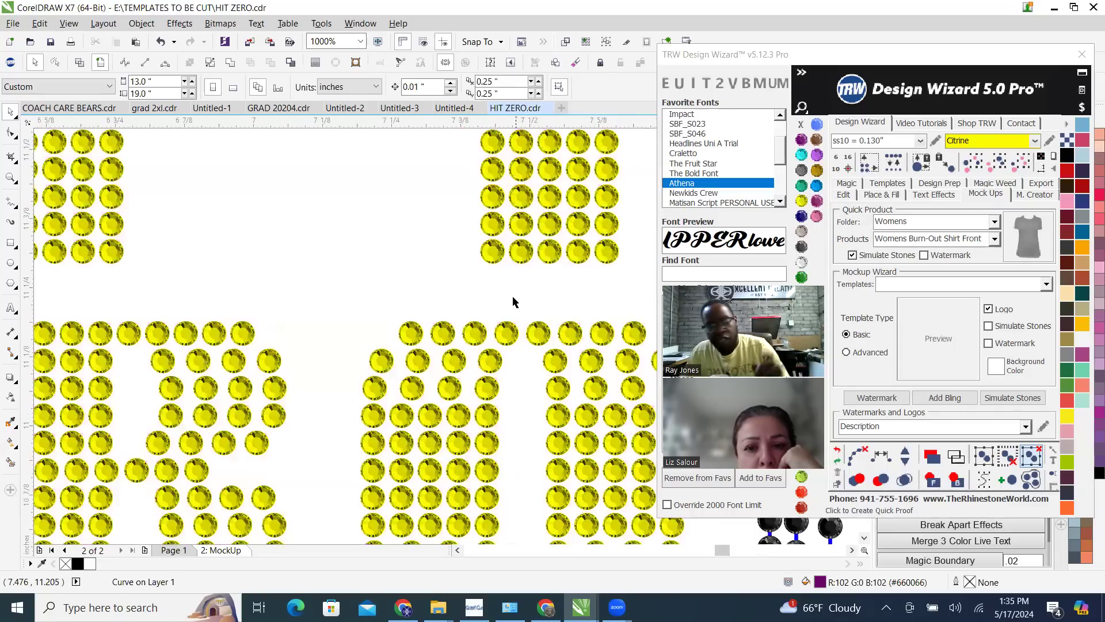
pyautogui.scroll(-1, 513, 296)
pyautogui.scroll(-1, 491, 332)
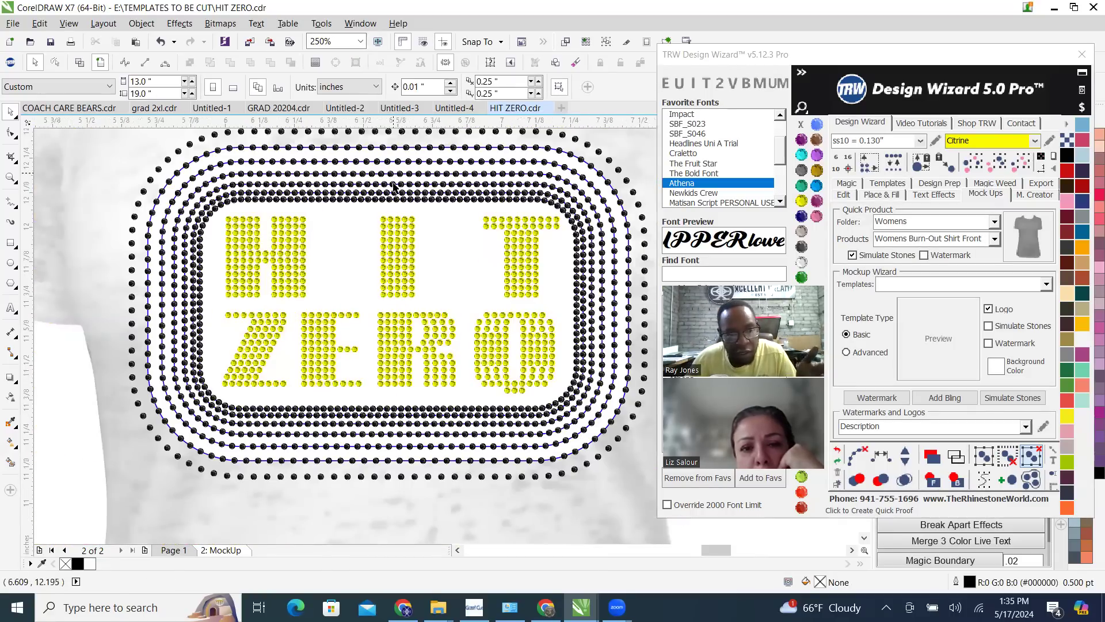
# Clear the fill paths from the whole stone design on the shirt mockup
pyautogui.scroll(3, 398, 176)
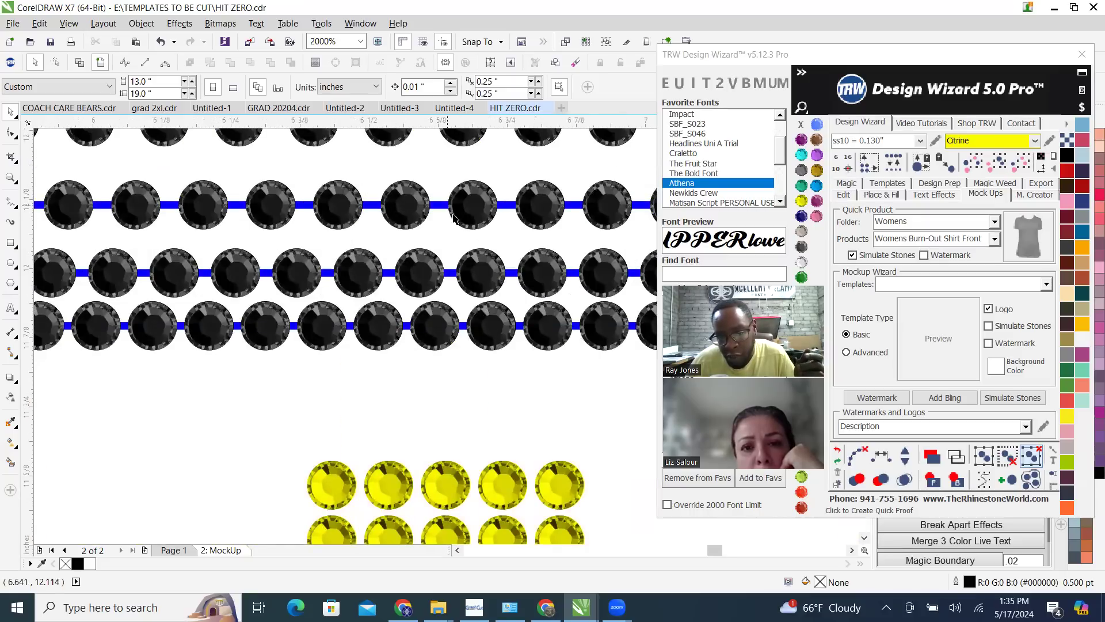
pyautogui.scroll(-3, 452, 239)
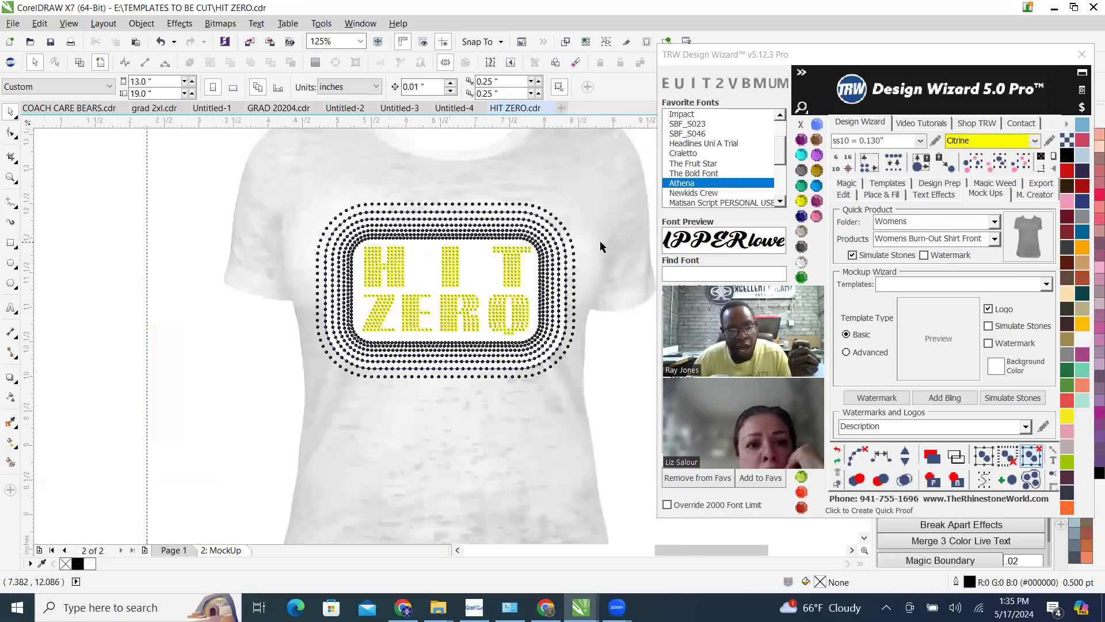
pyautogui.moveTo(188, 182); pyautogui.dragTo(625, 420)
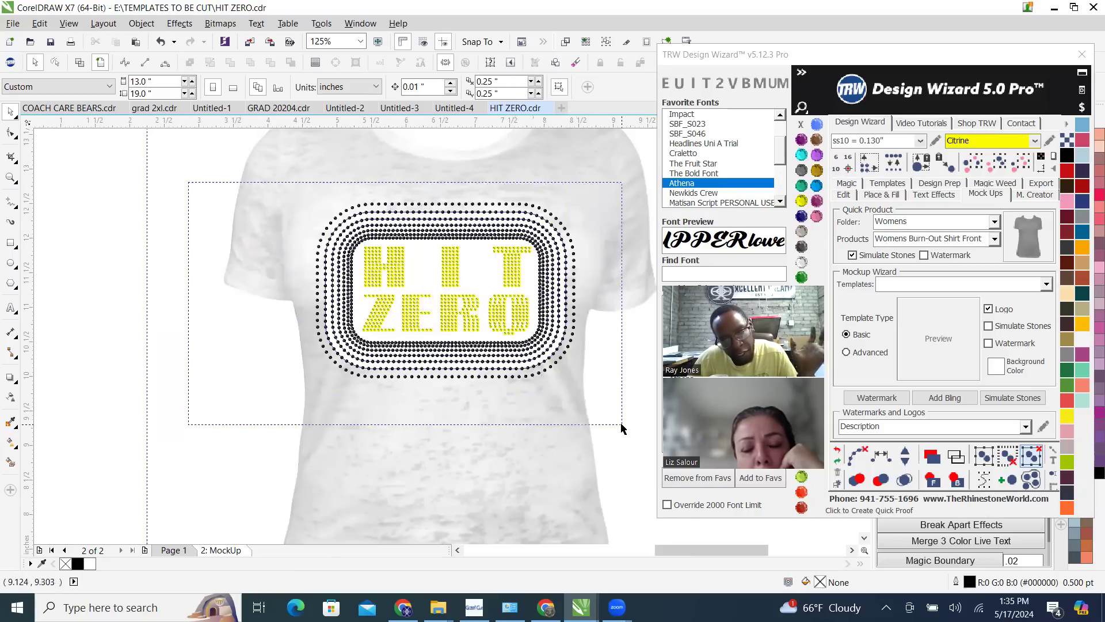
pyautogui.click(859, 455)
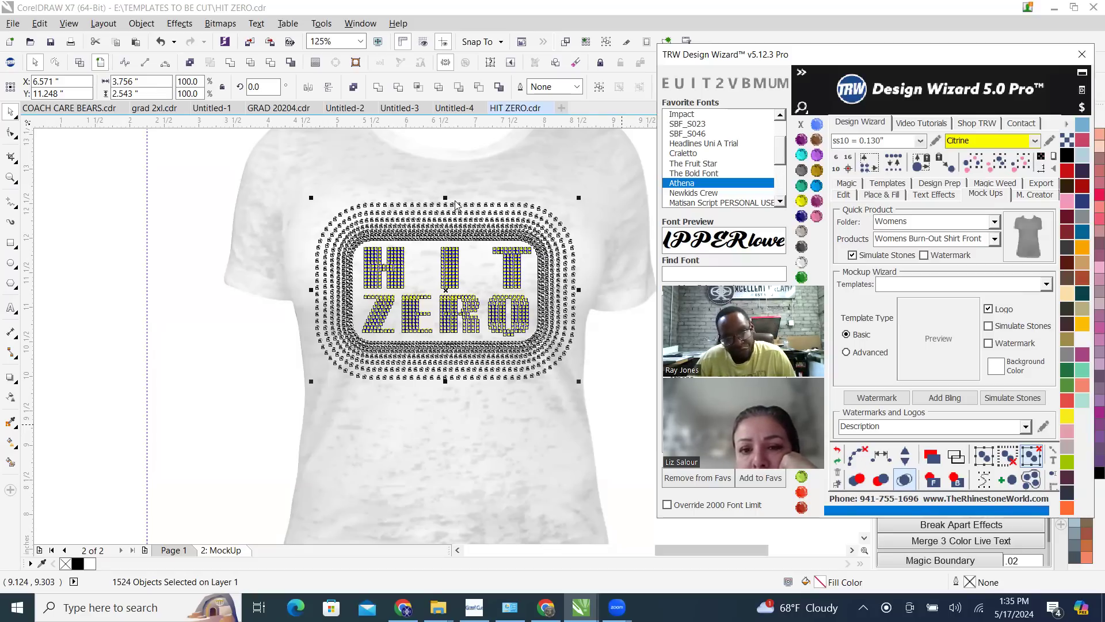
# Try recolouring all the stones of the mockup design to Crystal
pyautogui.scroll(3, 489, 207)
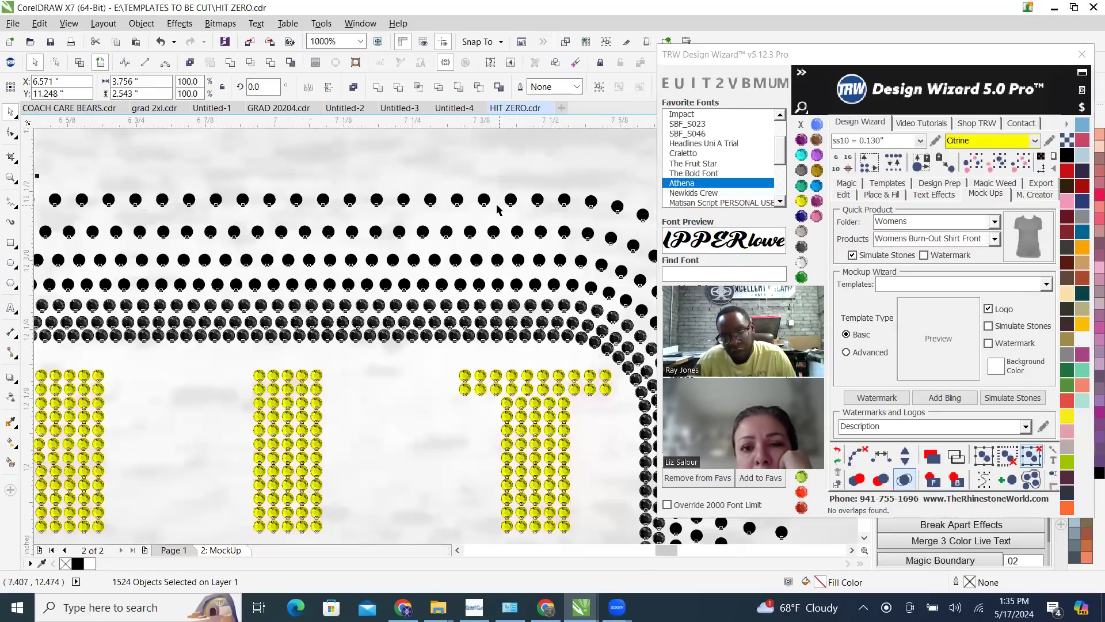
pyautogui.scroll(4, 425, 267)
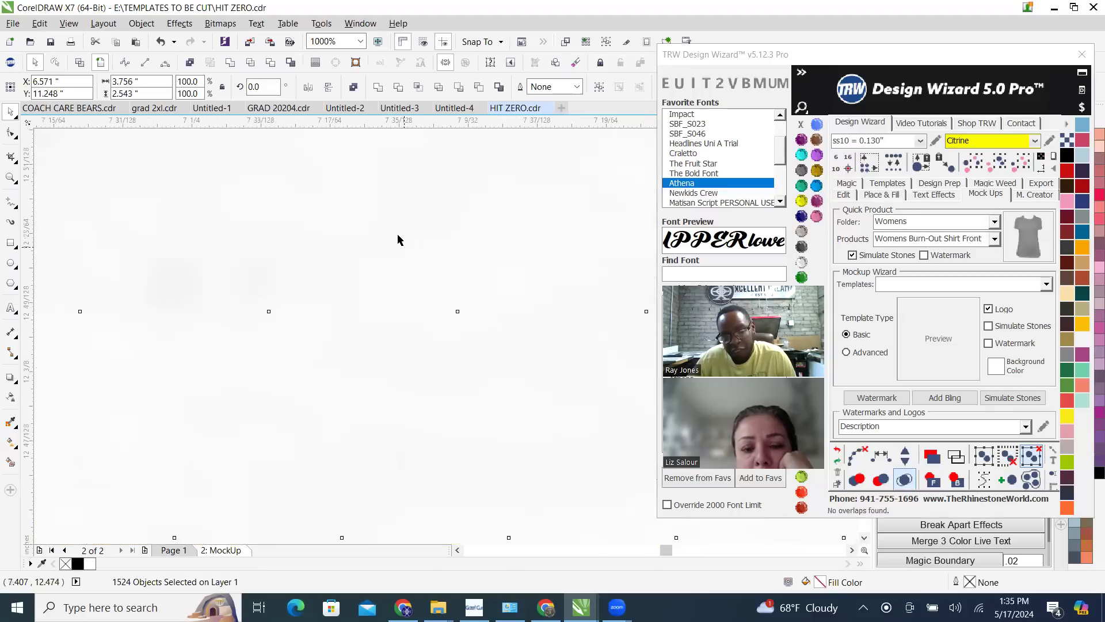
pyautogui.scroll(-4, 397, 240)
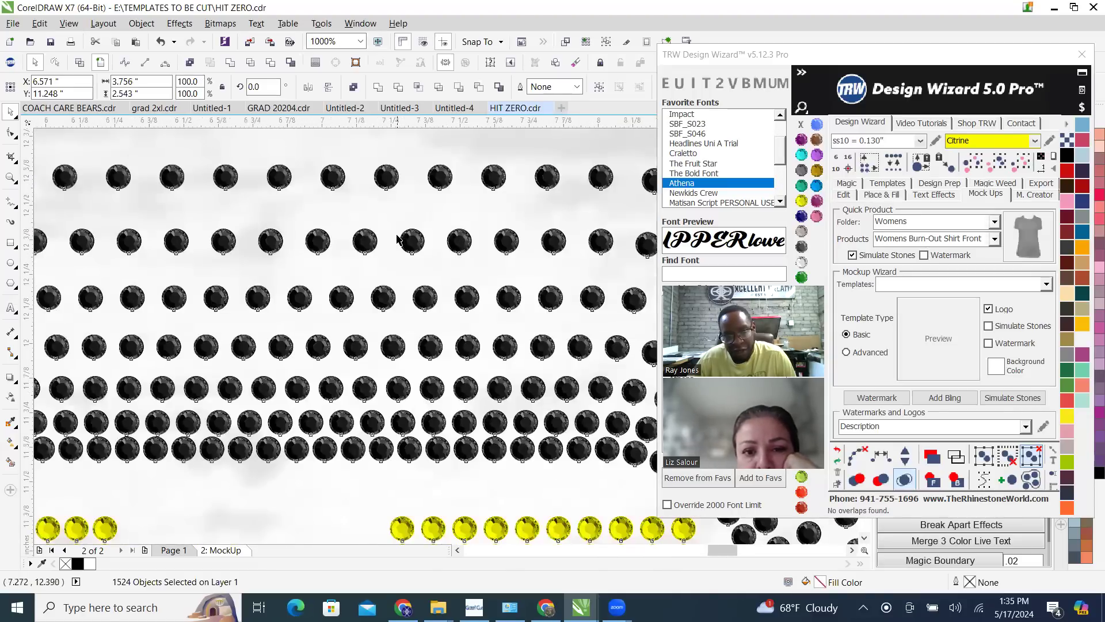
pyautogui.scroll(-1, 430, 260)
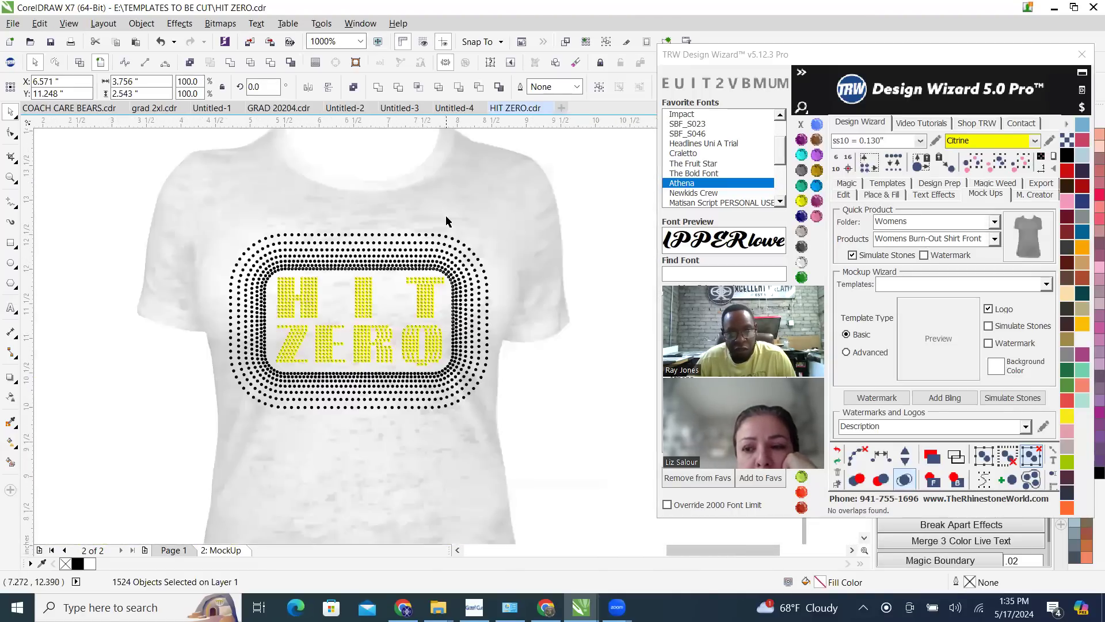
pyautogui.click(801, 262)
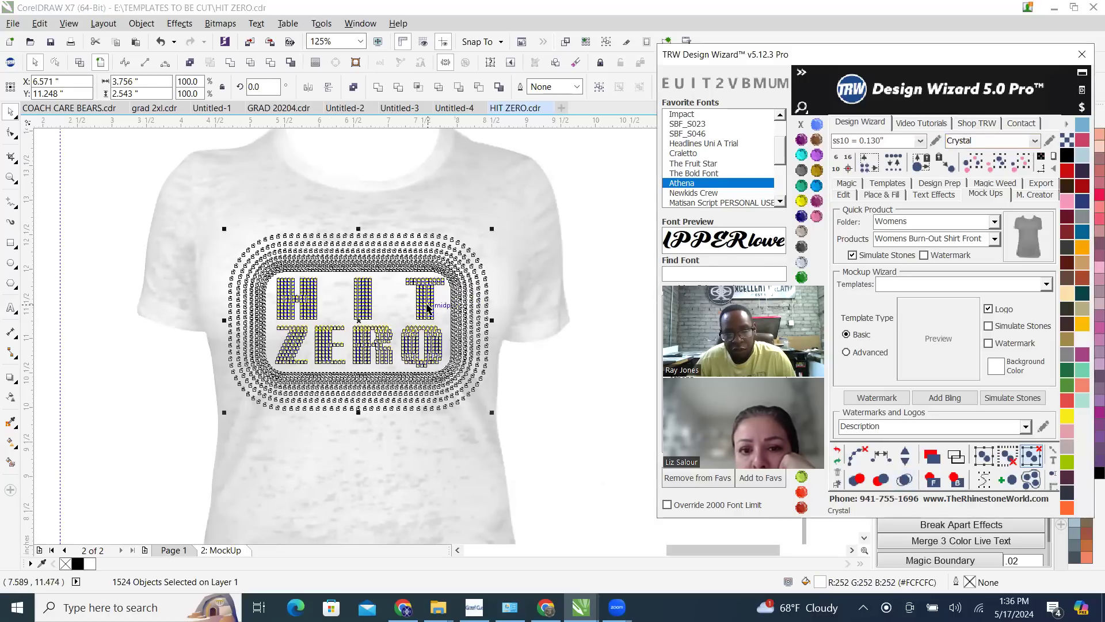
pyautogui.scroll(3, 459, 254)
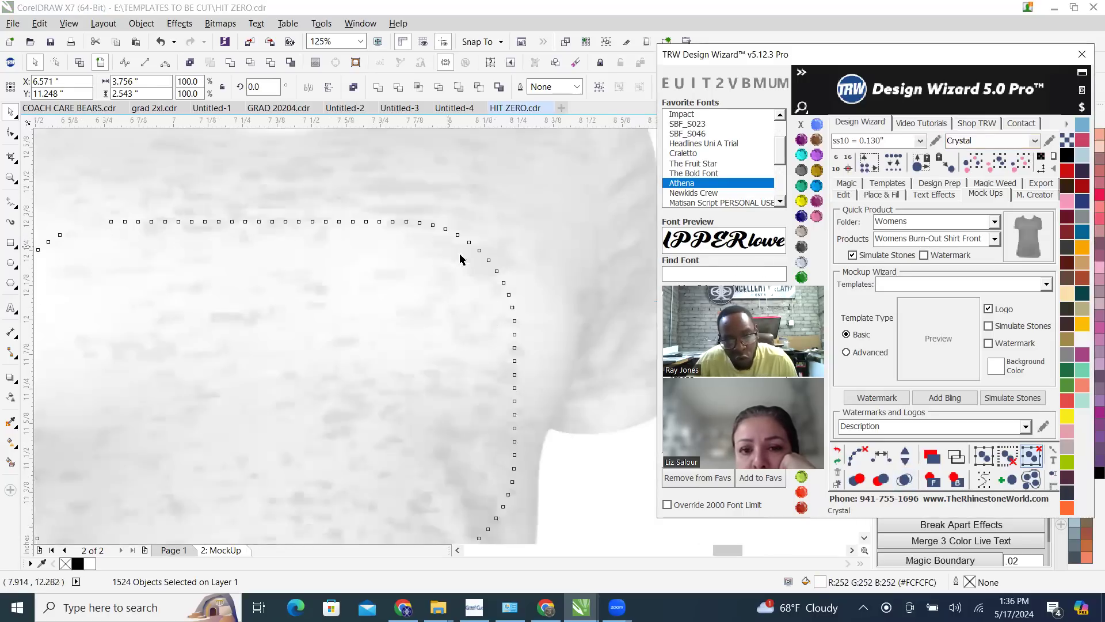
pyautogui.scroll(5, 447, 257)
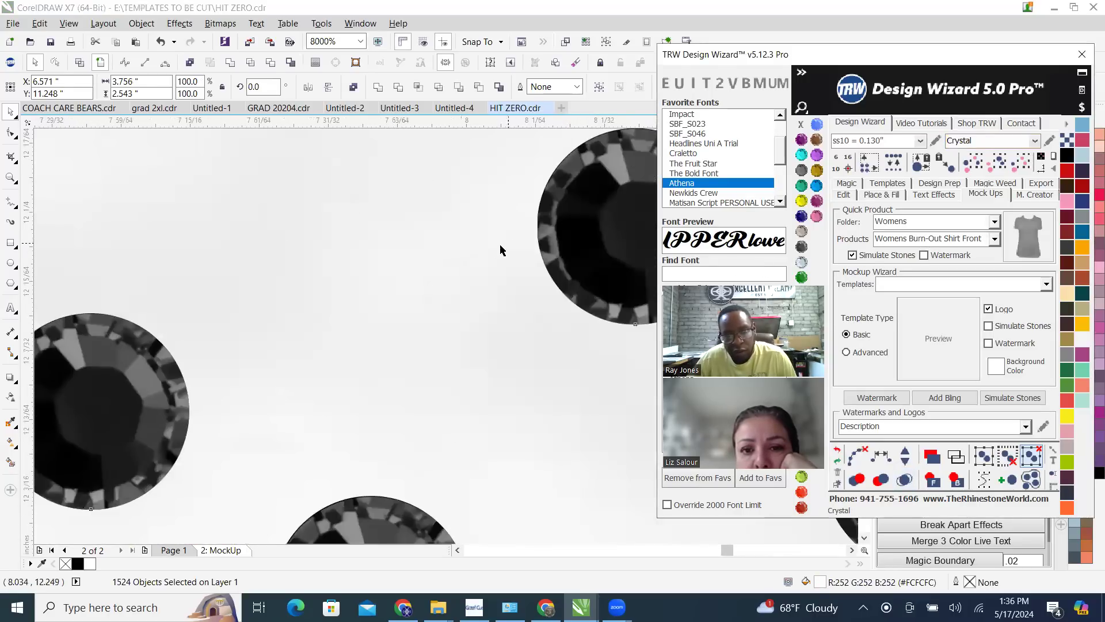
pyautogui.scroll(-3, 458, 279)
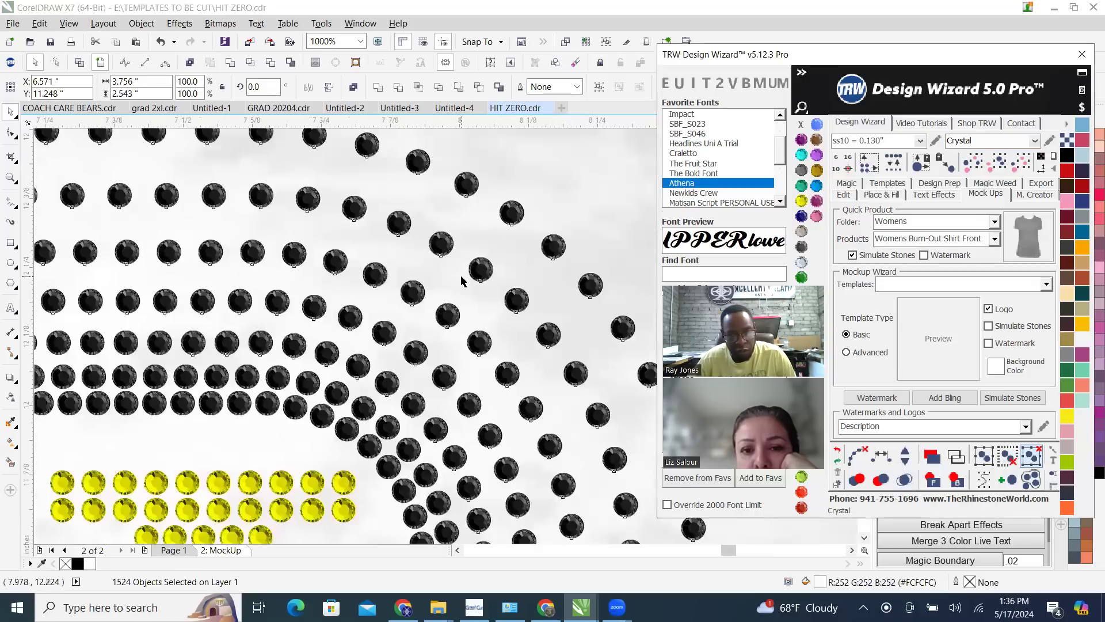
pyautogui.scroll(-4, 439, 289)
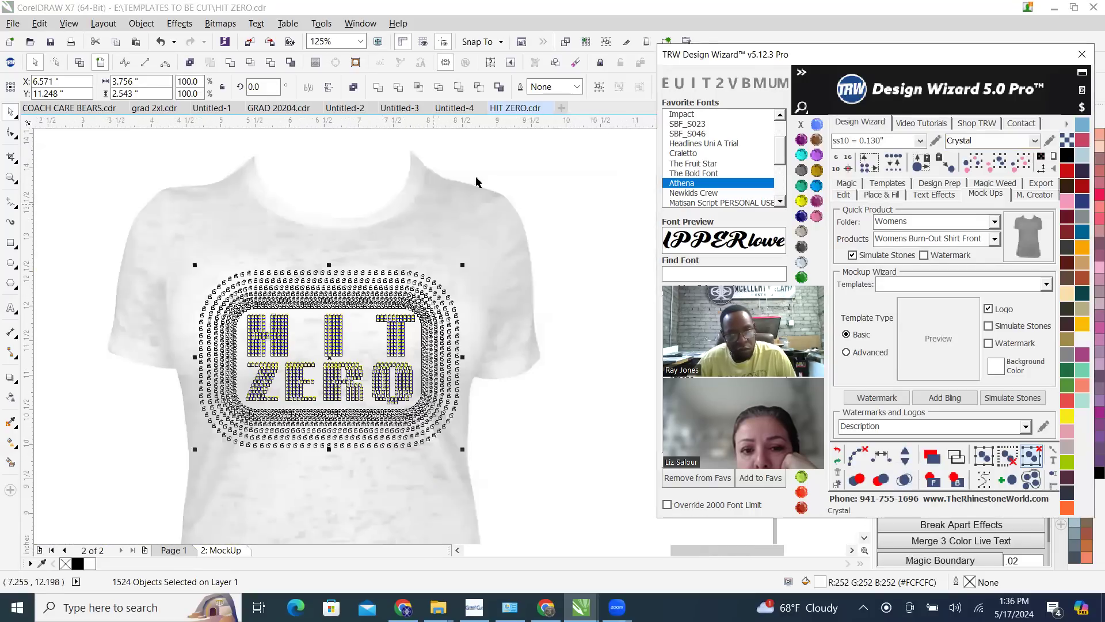
pyautogui.click(525, 165)
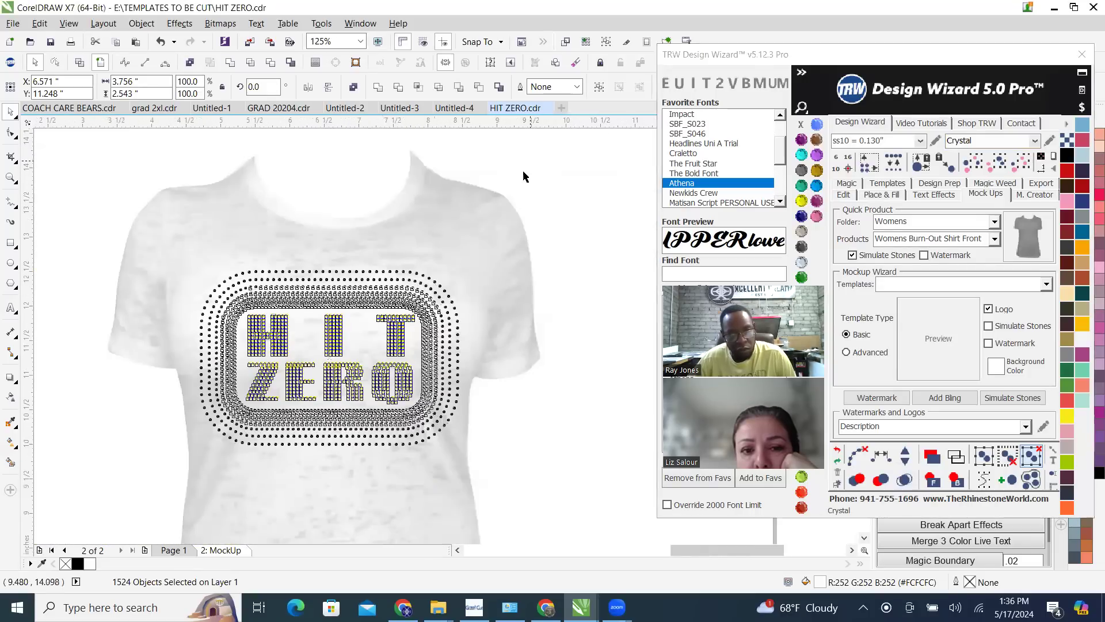
# Select all black stones of the same size and colour around the lettering and group them
pyautogui.click(422, 287)
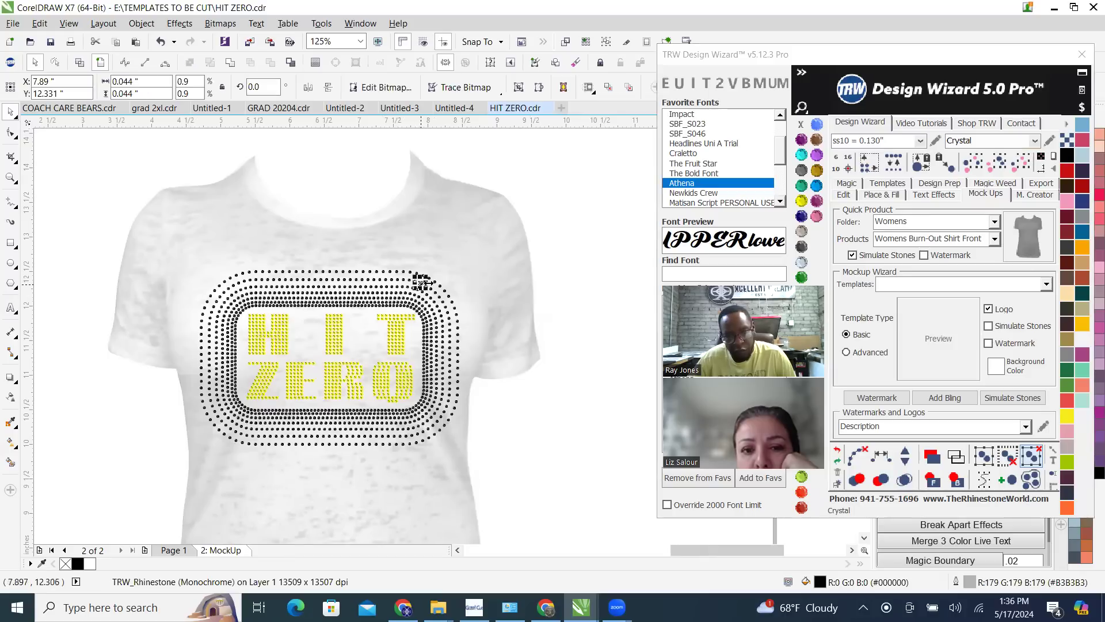
pyautogui.click(1025, 167)
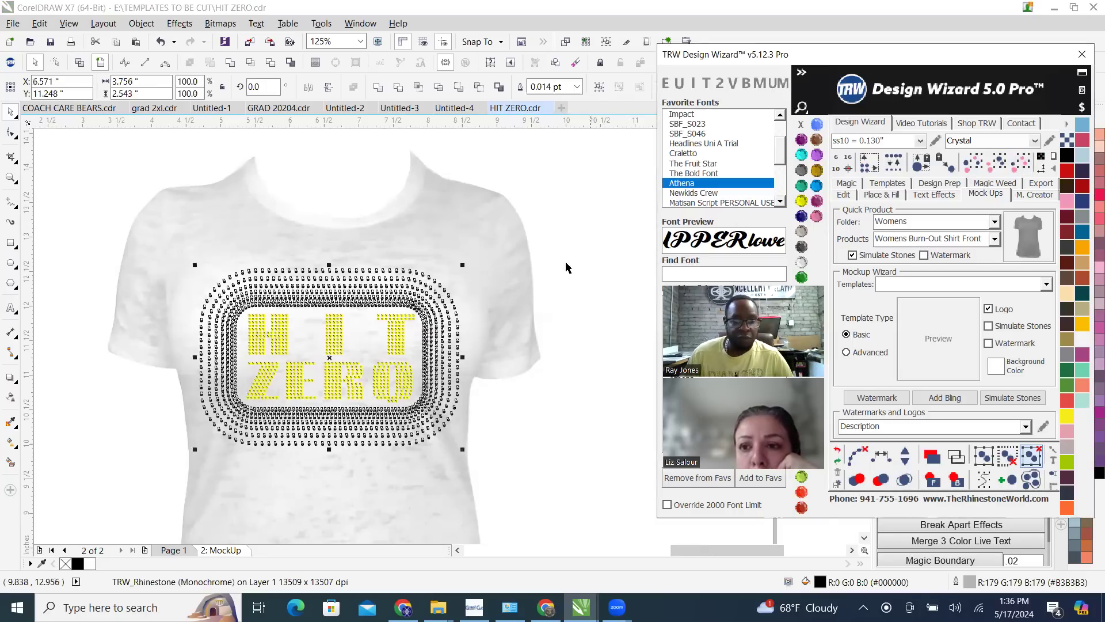
pyautogui.rightClick(410, 297)
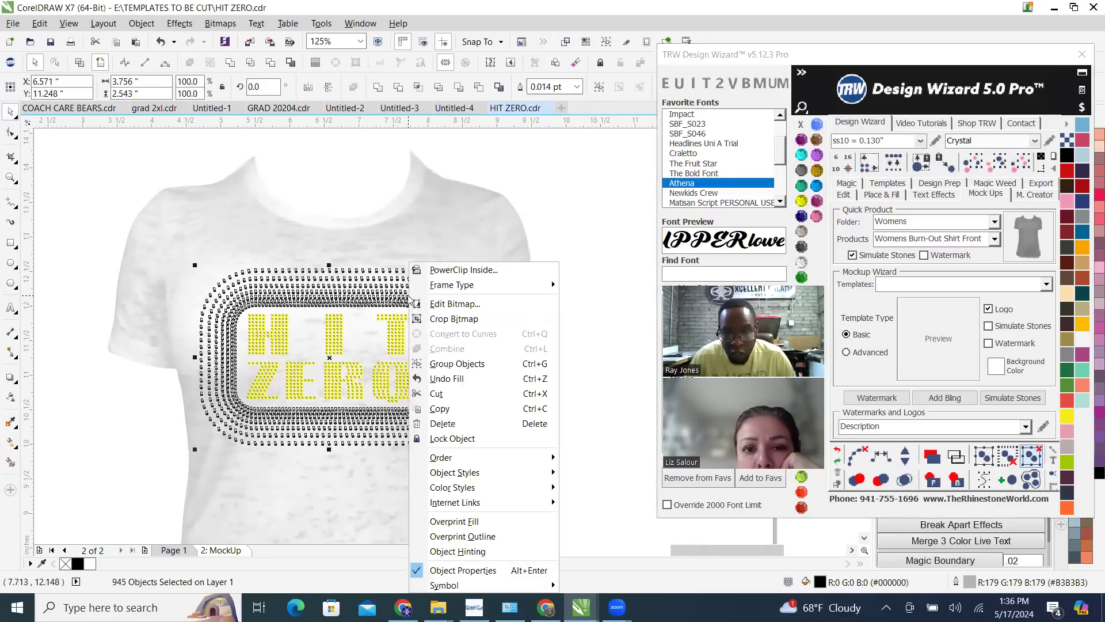
pyautogui.click(457, 363)
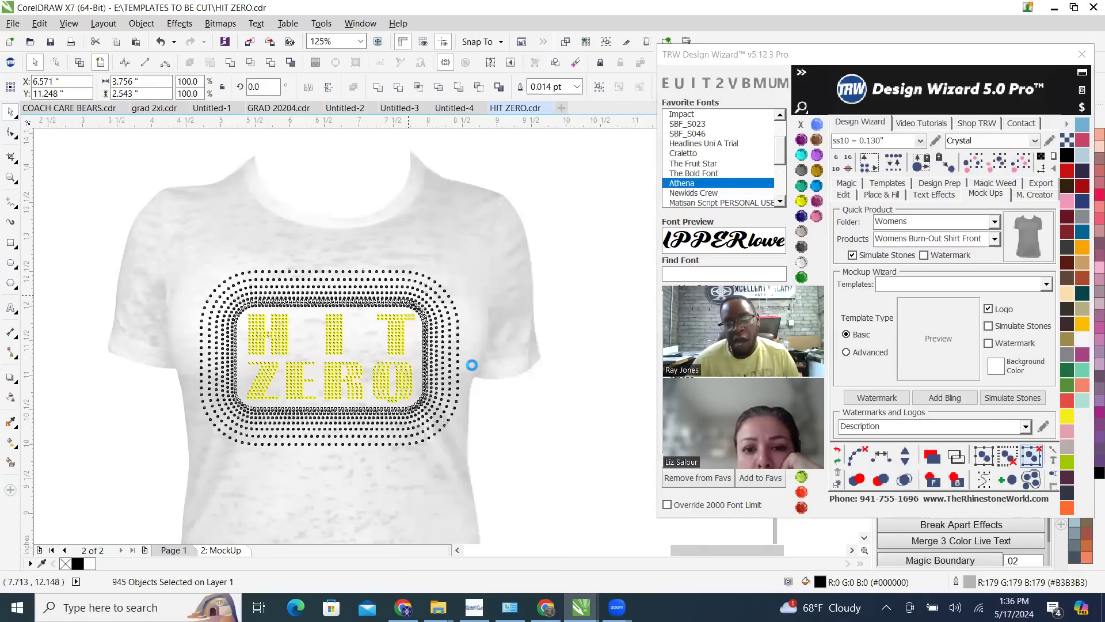
# Select all the yellow stones of the HIT ZERO lettering and group them
pyautogui.click(393, 343)
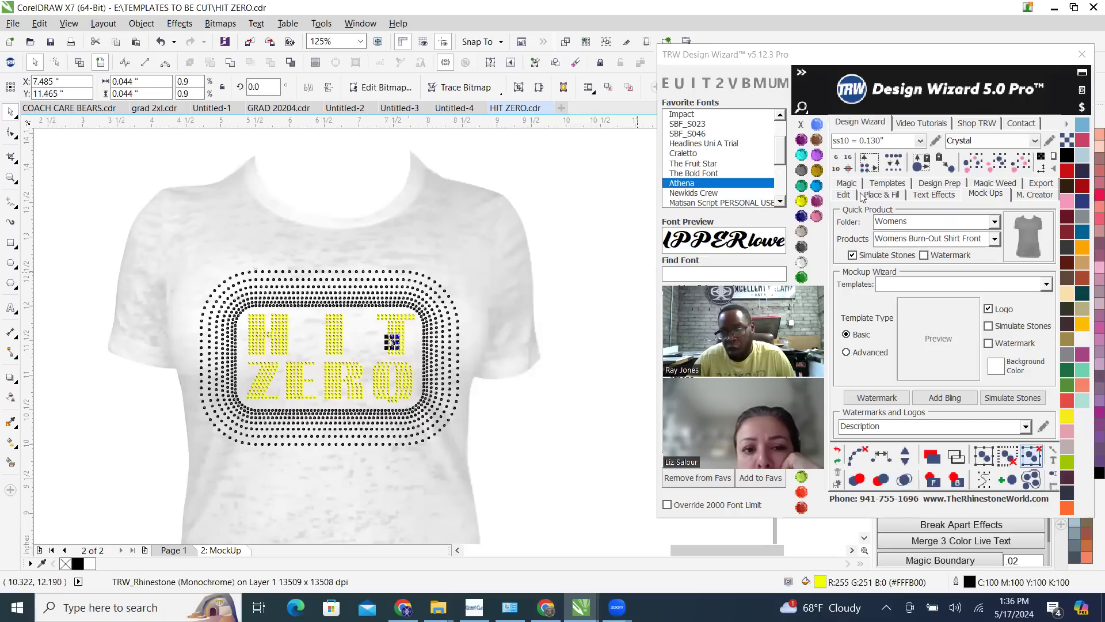
pyautogui.click(1020, 163)
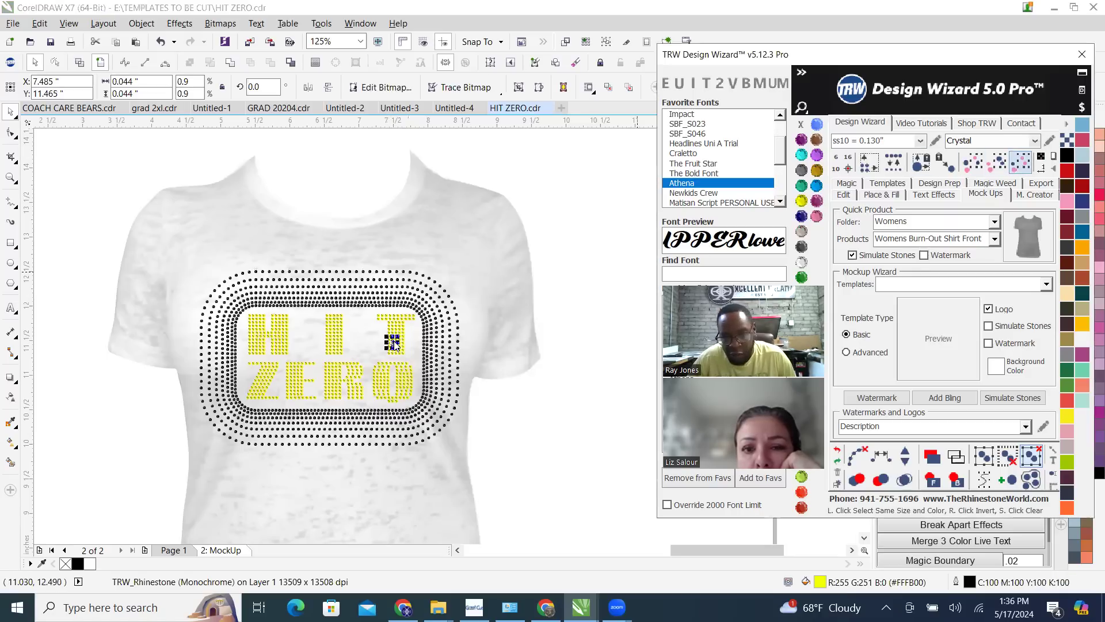
pyautogui.rightClick(395, 328)
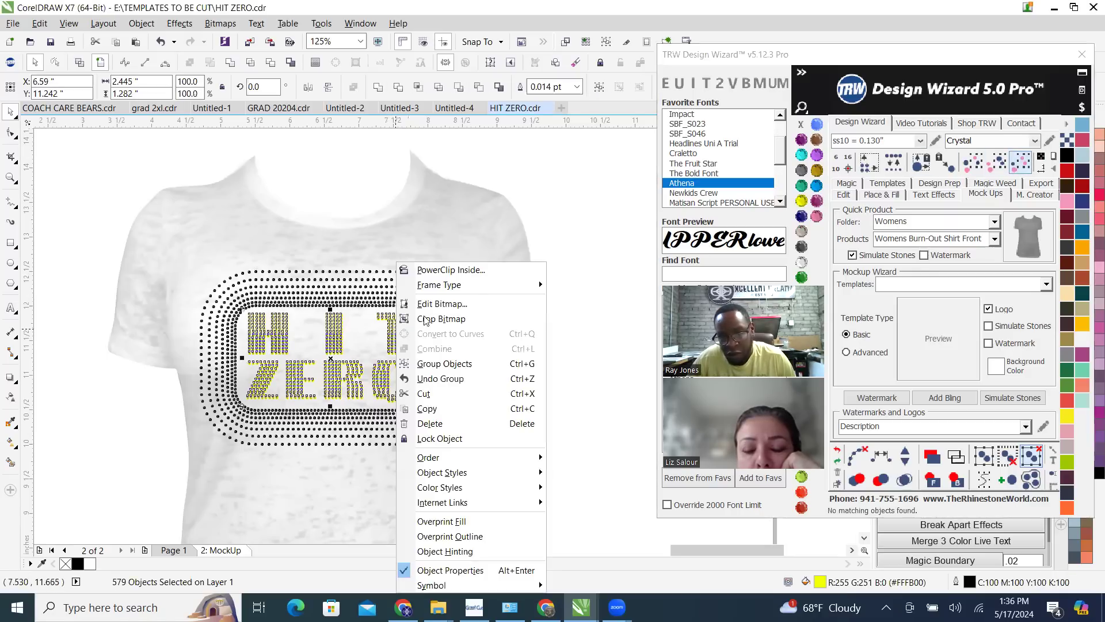
pyautogui.click(457, 360)
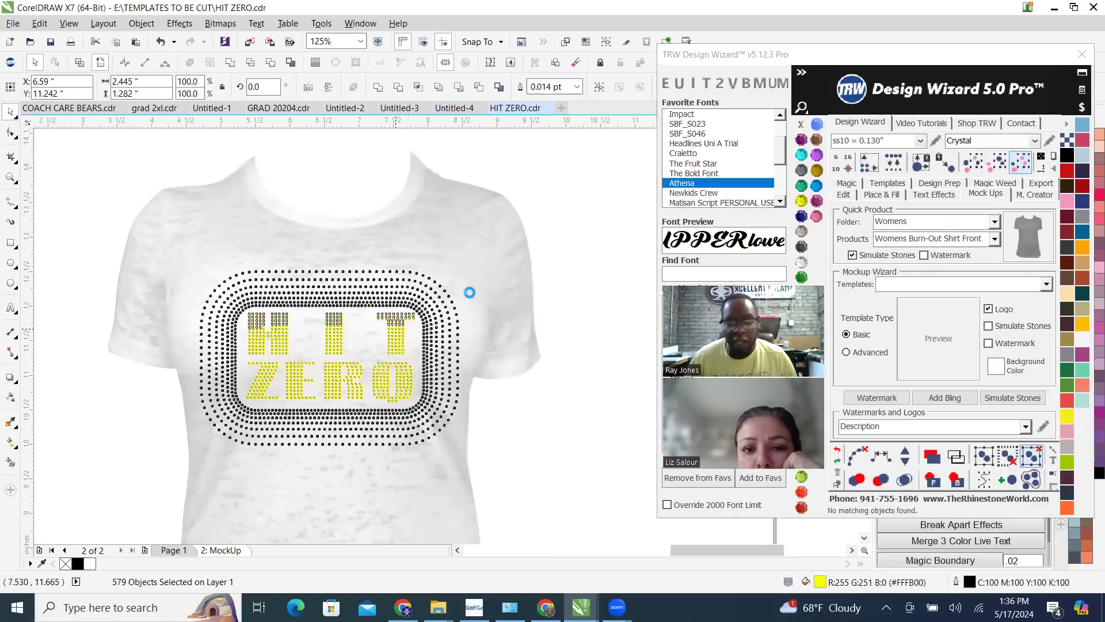
# Recolour the HIT ZERO lettering group to TRW Pink and the surrounding black stone group to Crystal
pyautogui.click(818, 215)
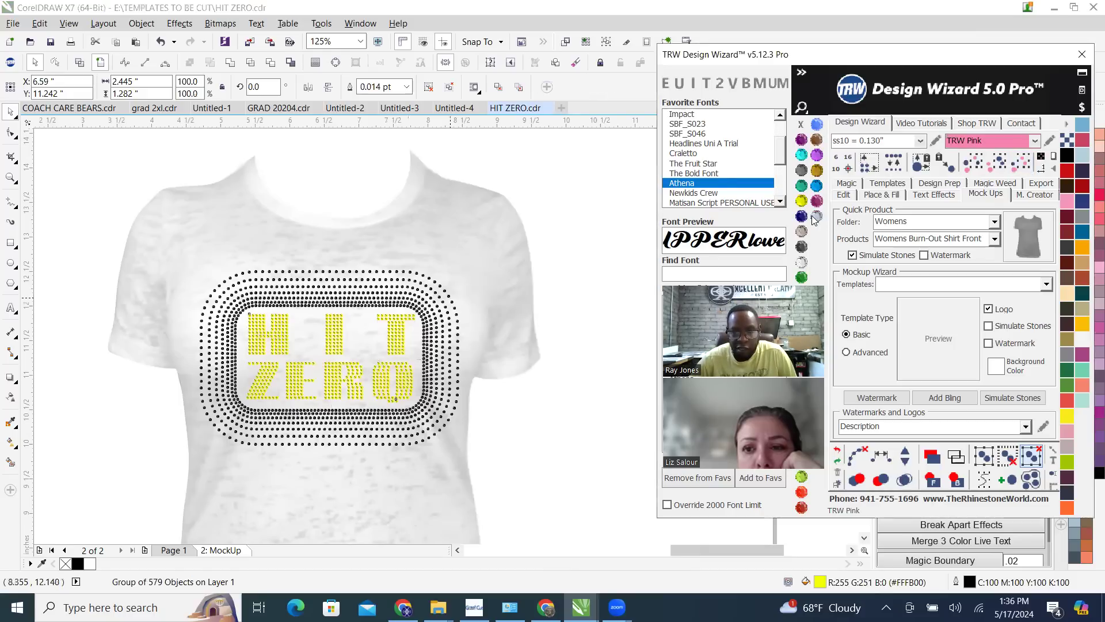
pyautogui.click(433, 306)
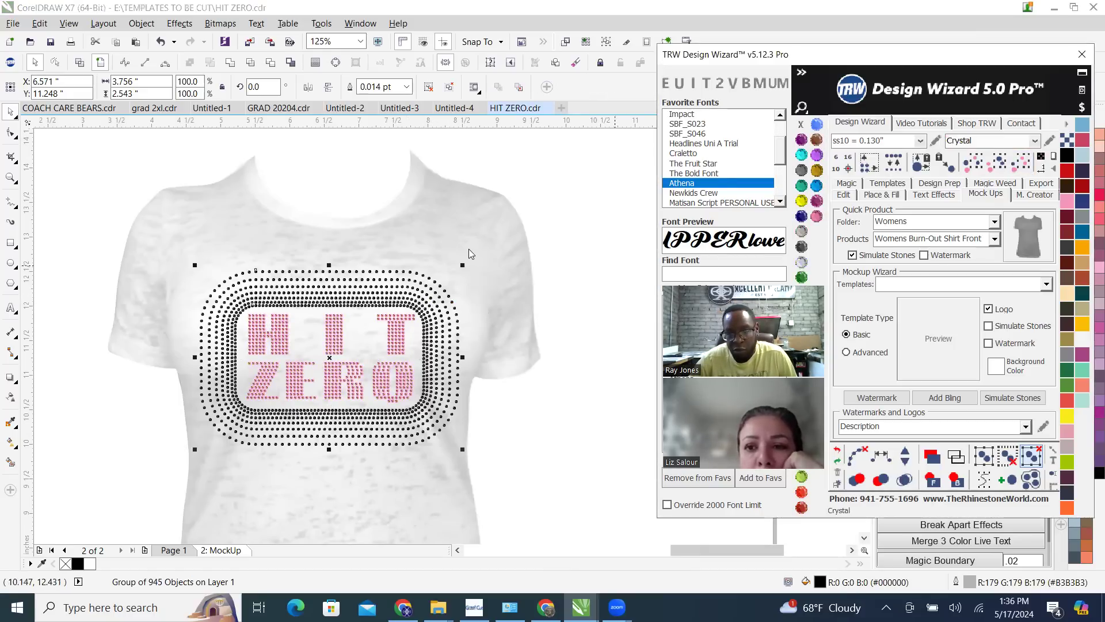
pyautogui.click(480, 222)
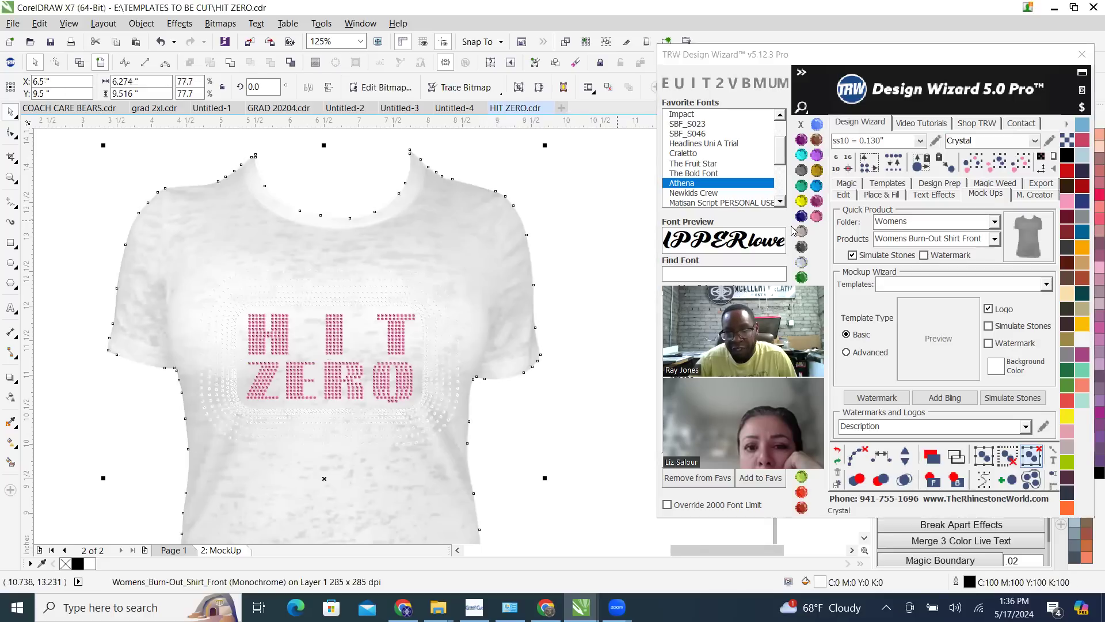
pyautogui.moveTo(797, 259); pyautogui.dragTo(724, 323)
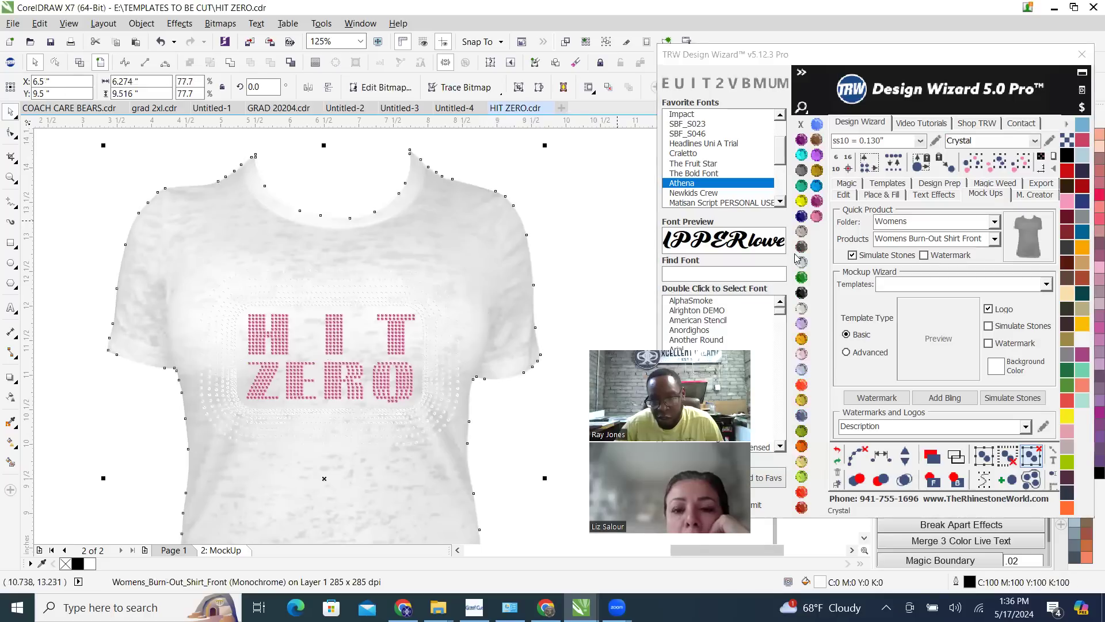
# Recolour the women's burn-out shirt mockup to Jet Black and inspect the stone design on it
pyautogui.click(801, 246)
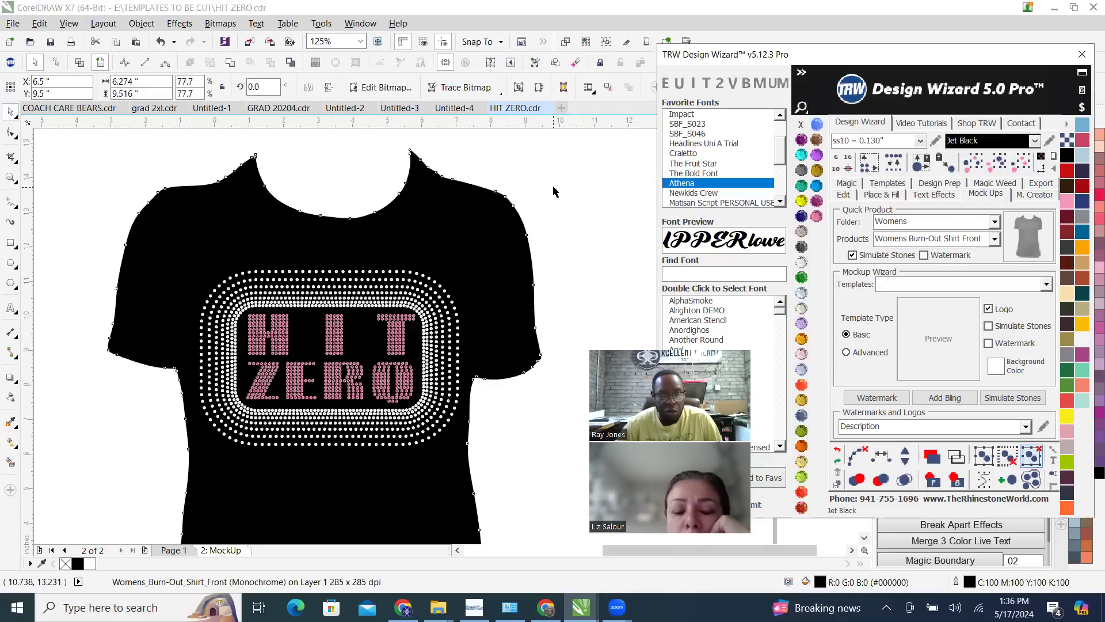
pyautogui.scroll(-2, 554, 192)
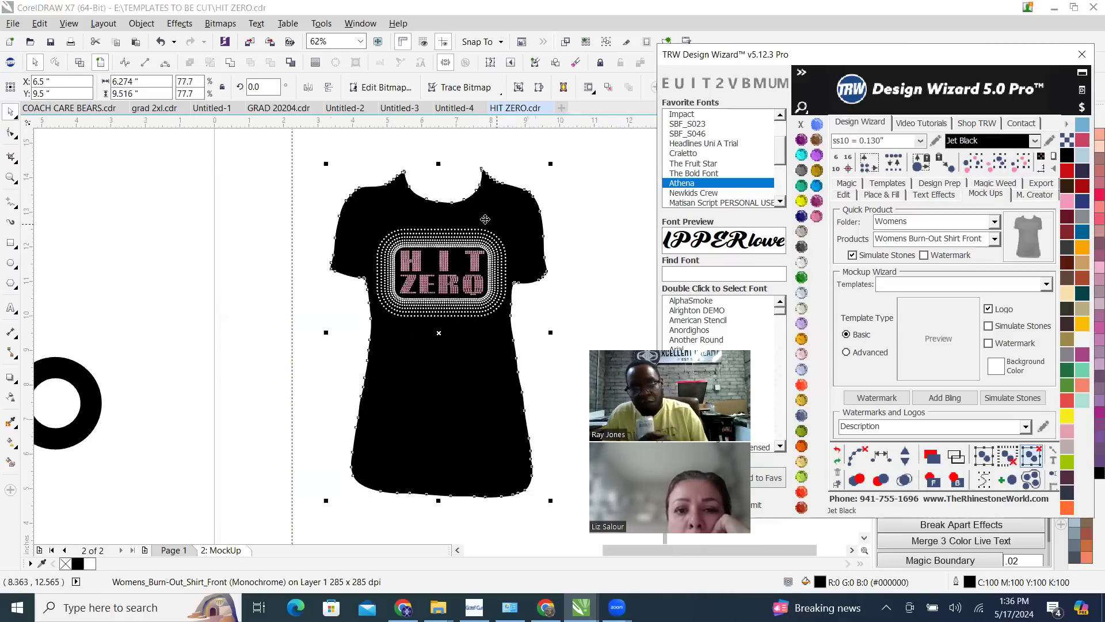
pyautogui.scroll(2, 442, 264)
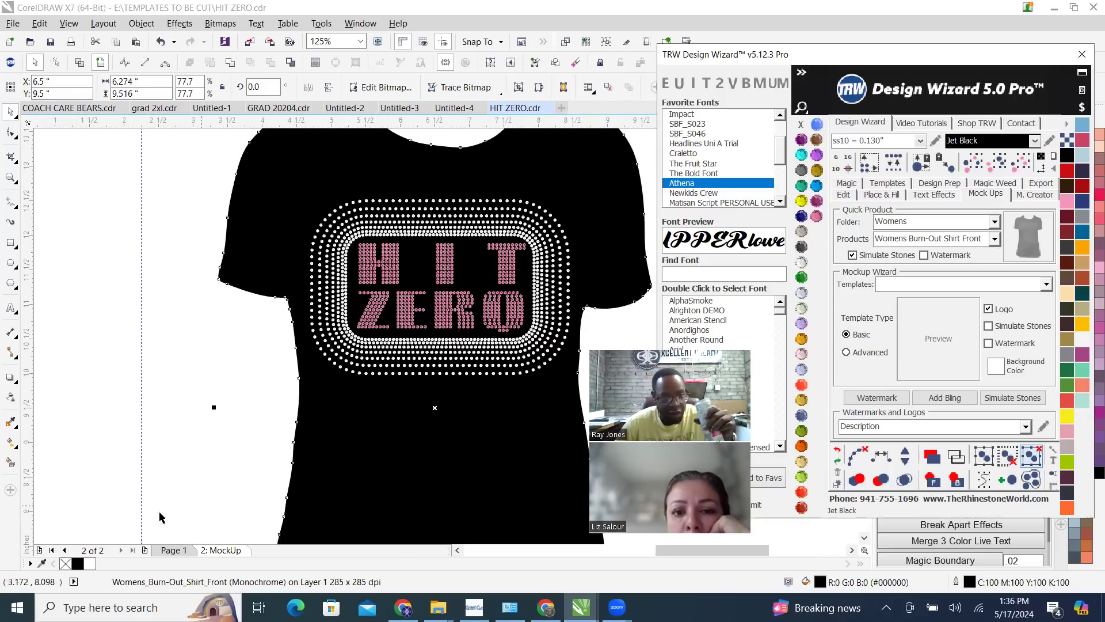
# Return to Page 1 and check all stones of the framed HIT ZERO design for overlaps
pyautogui.press('pageup')
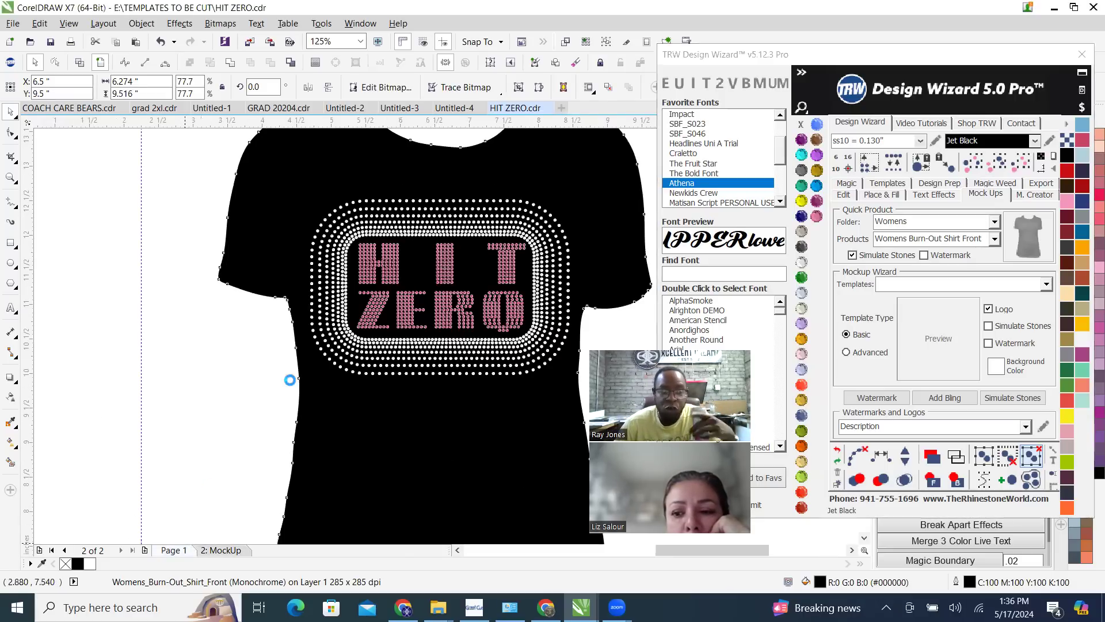
pyautogui.scroll(-2, 390, 273)
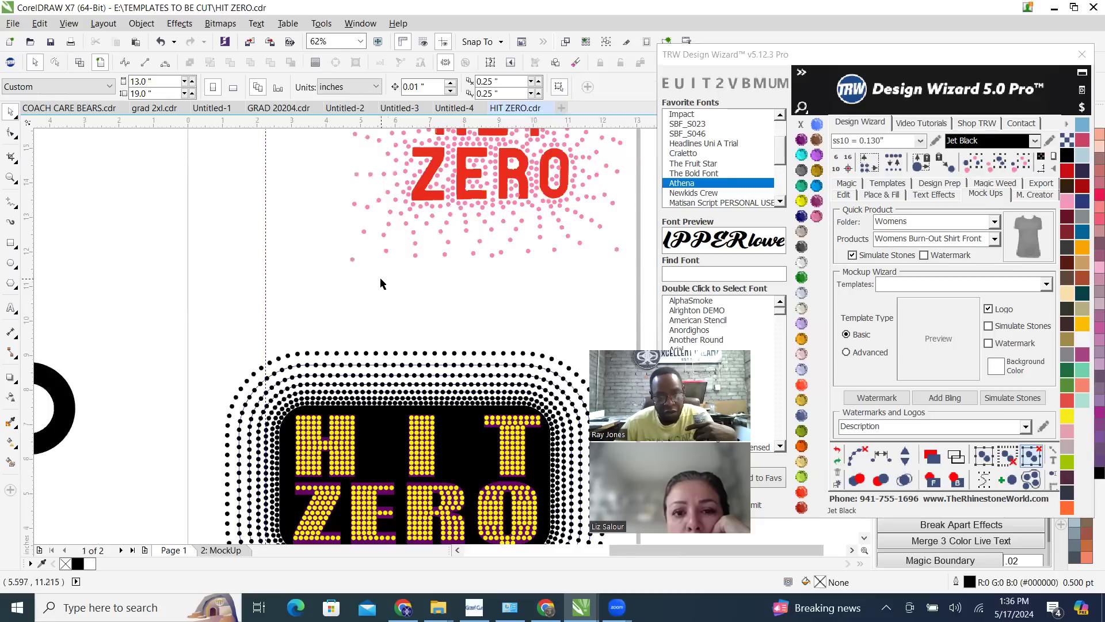
pyautogui.scroll(-1, 380, 282)
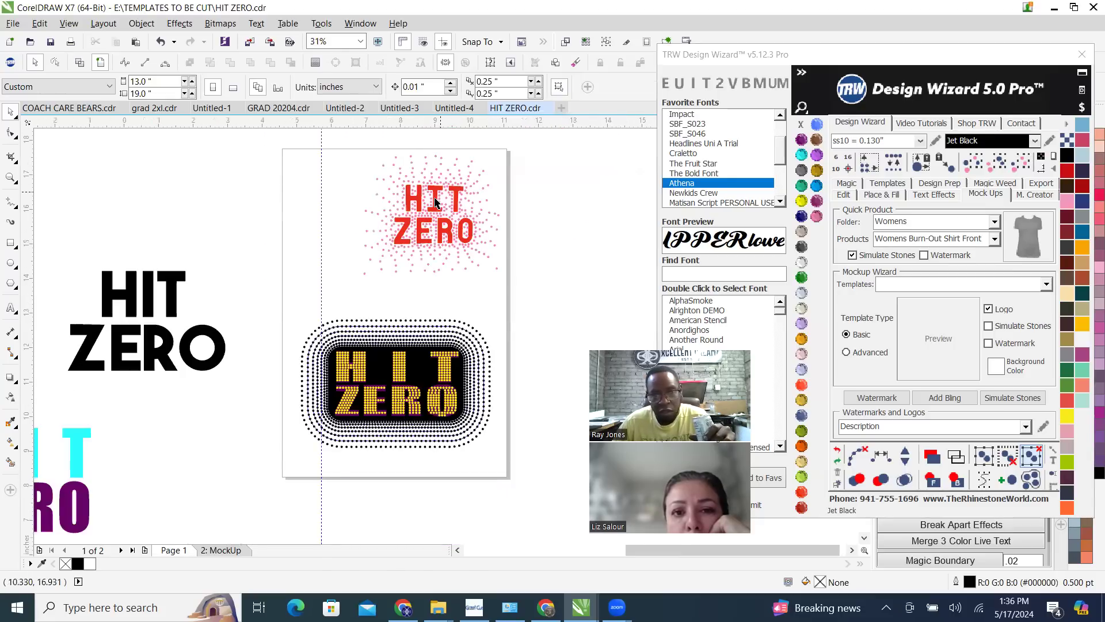
pyautogui.scroll(1, 436, 202)
pyautogui.scroll(-1, 426, 206)
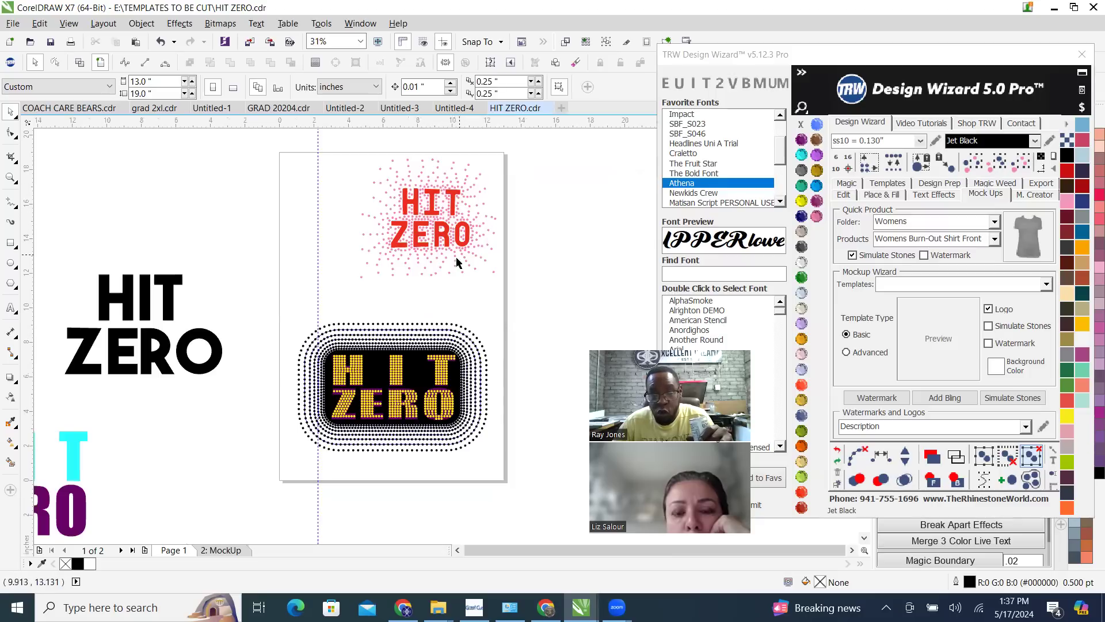
pyautogui.scroll(1, 431, 387)
pyautogui.scroll(1, 424, 364)
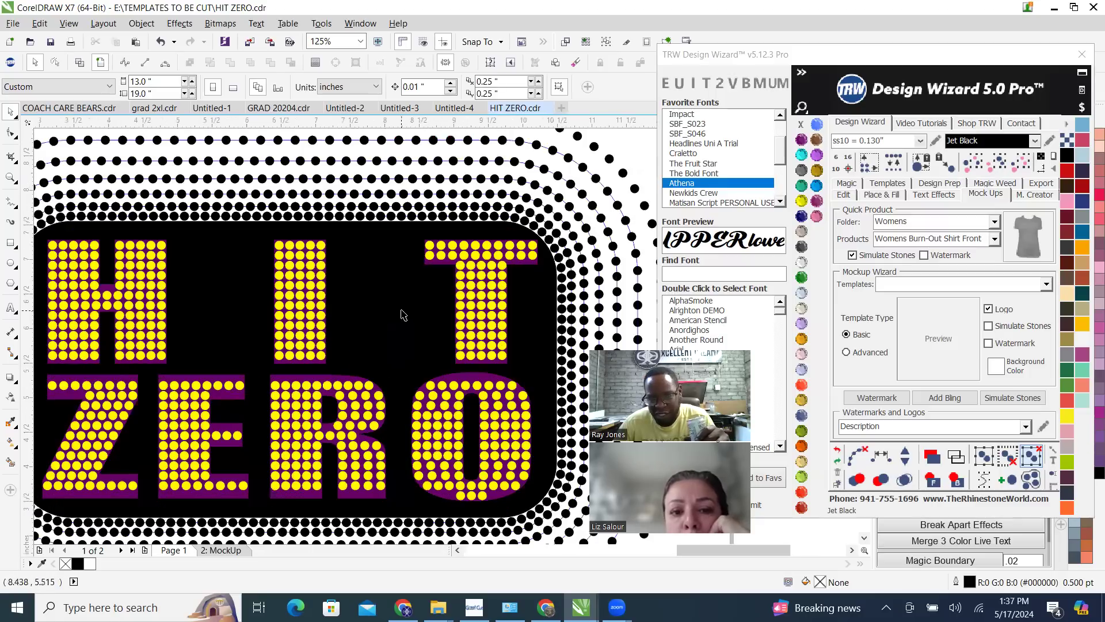
pyautogui.click(401, 310)
pyautogui.scroll(-1, 401, 310)
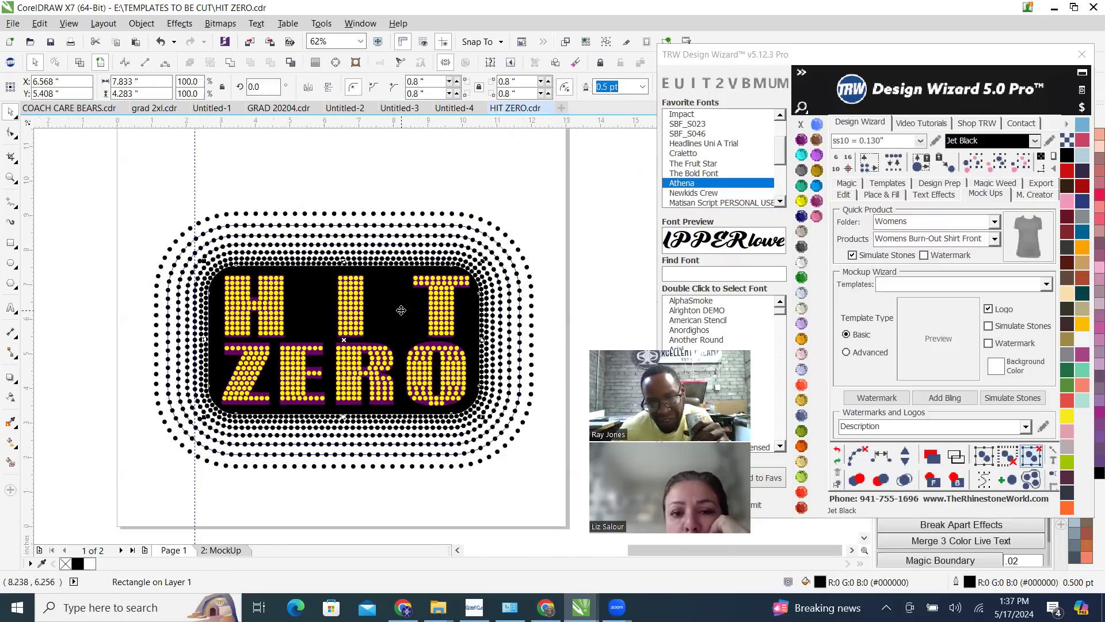
pyautogui.click(141, 190)
pyautogui.moveTo(114, 184); pyautogui.dragTo(607, 500)
pyautogui.click(857, 455)
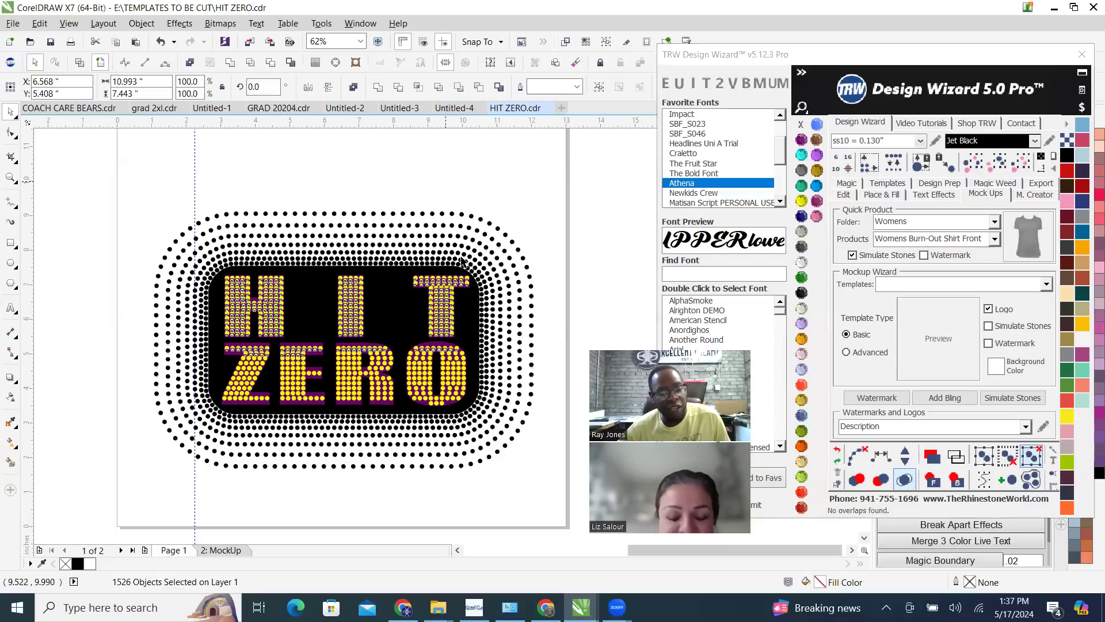
pyautogui.click(502, 336)
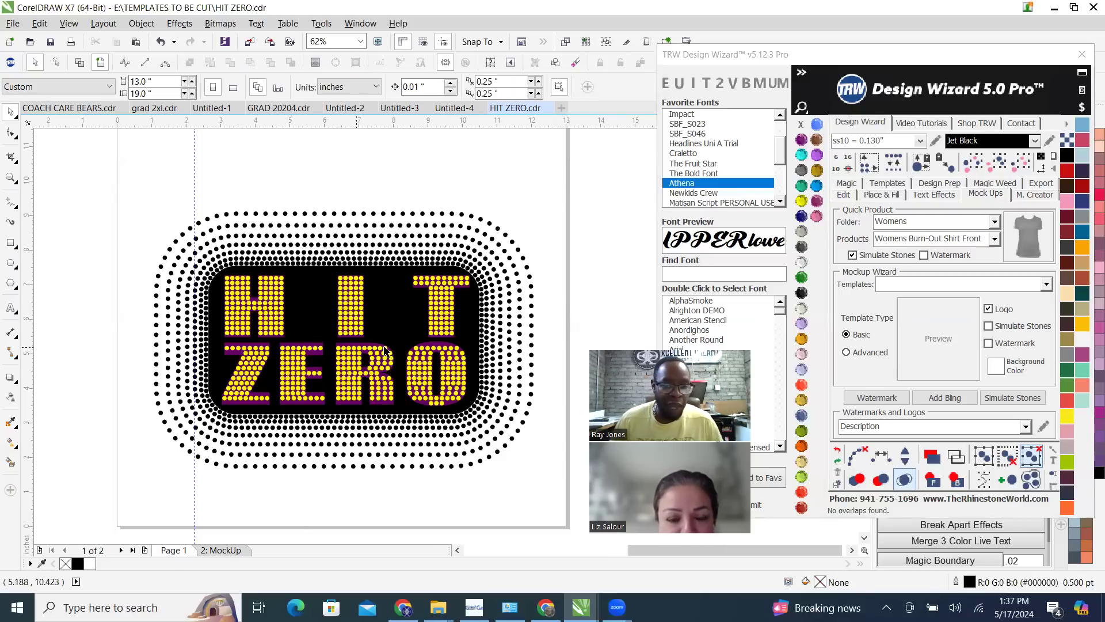
# Recolour the rounded rectangle behind the HIT ZERO lettering to Black Diamond
pyautogui.click(413, 264)
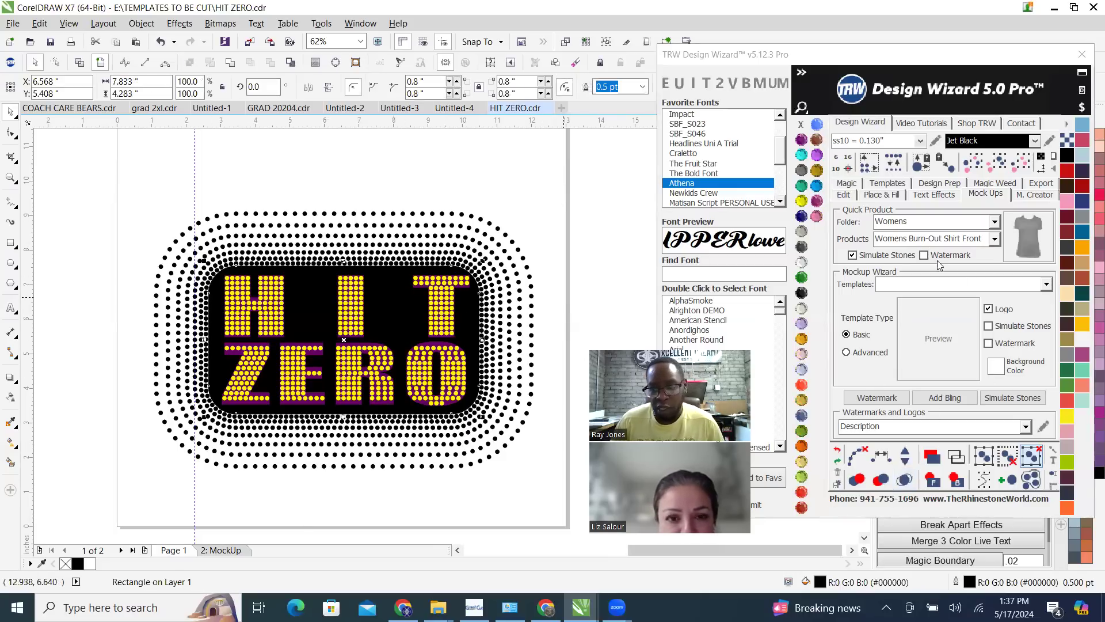
pyautogui.click(883, 195)
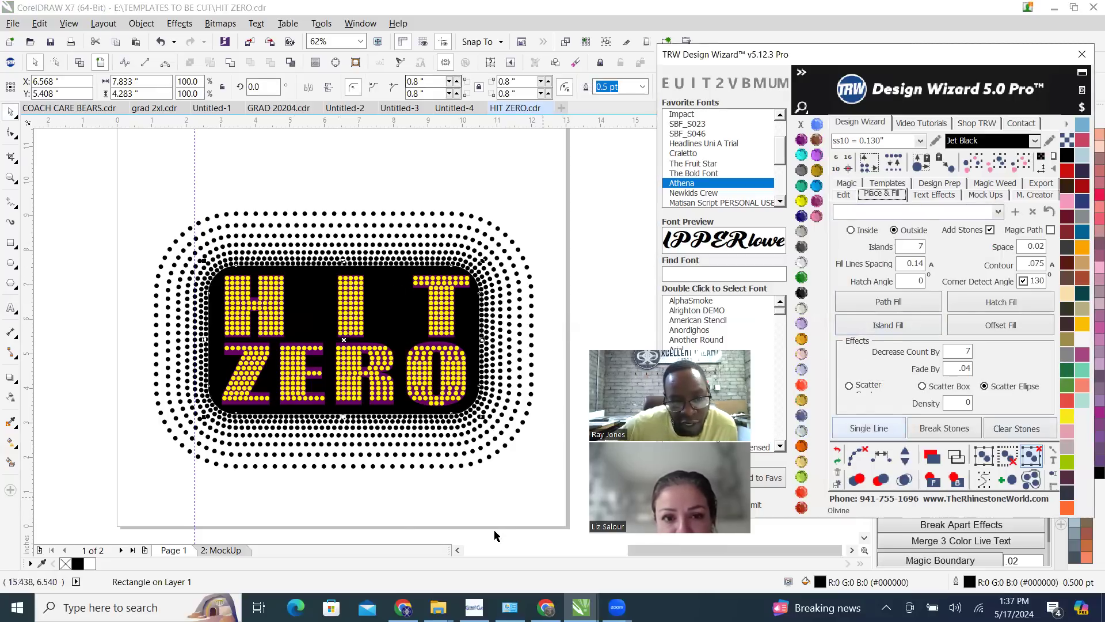
pyautogui.click(475, 149)
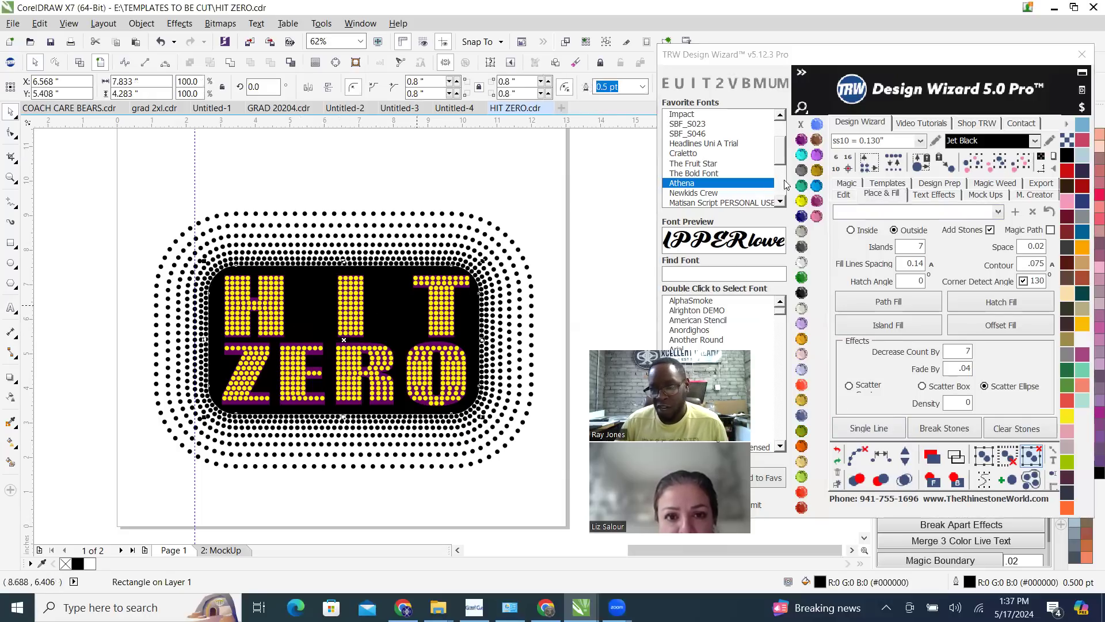
pyautogui.click(801, 171)
pyautogui.click(422, 173)
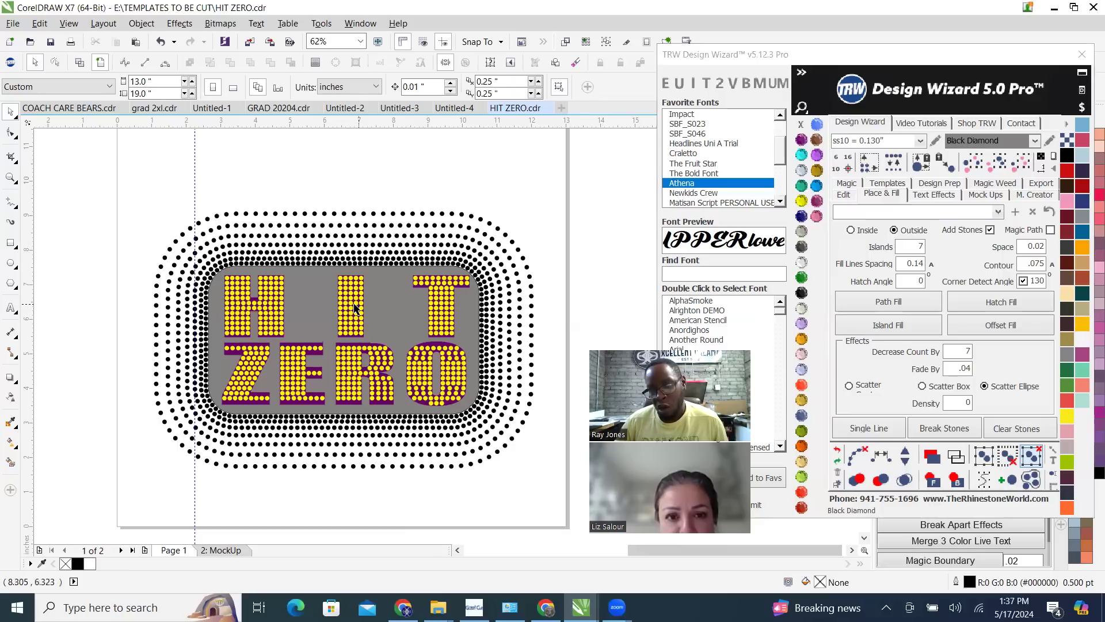
# Select all yellow lettering stones of the same size and colour and nudge them 10 inches to the right in two 5-inch moves
pyautogui.scroll(2, 354, 307)
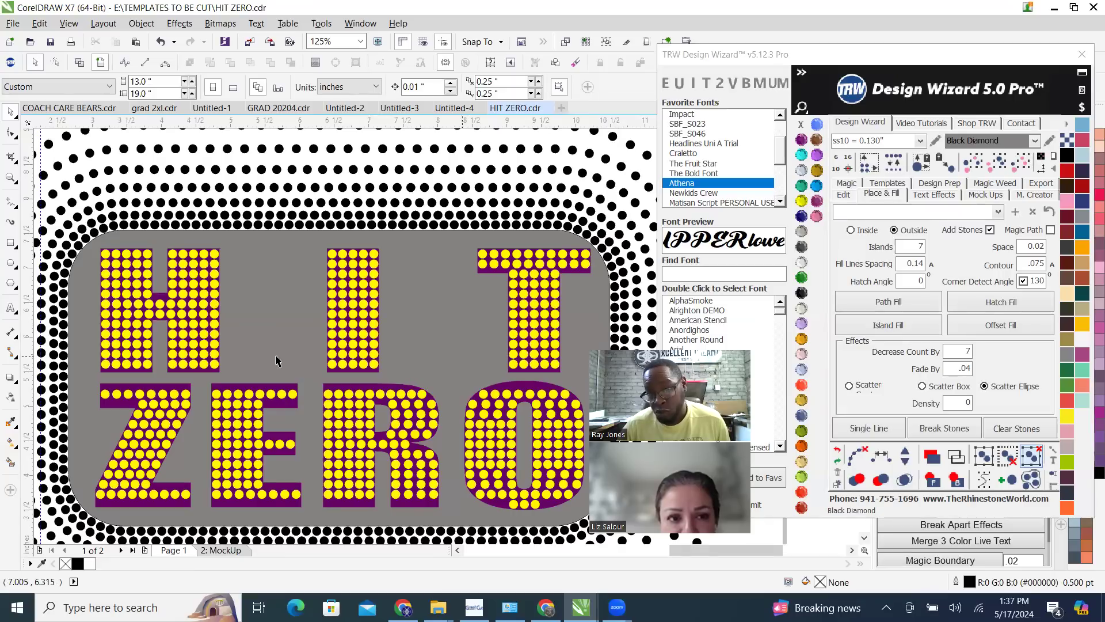
pyautogui.scroll(-4, 396, 337)
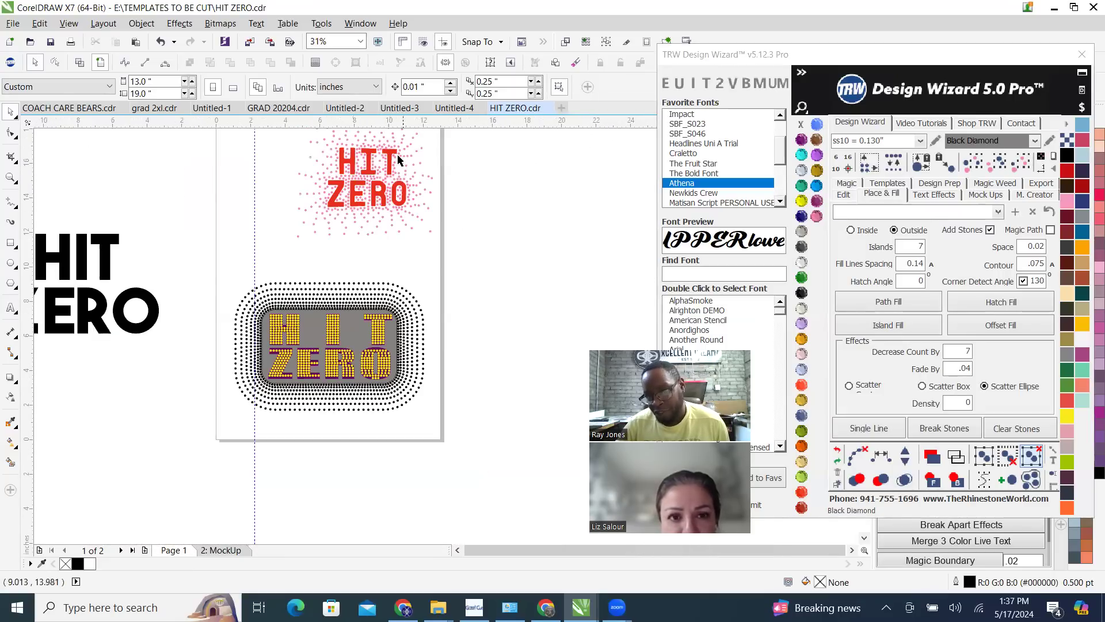
pyautogui.click(334, 331)
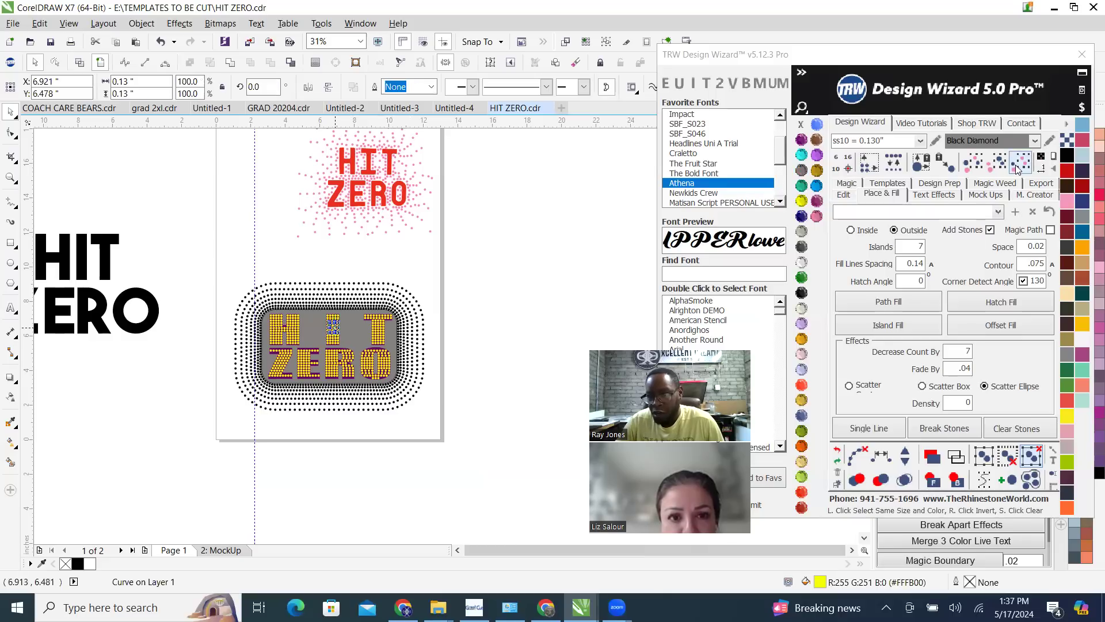
pyautogui.click(844, 194)
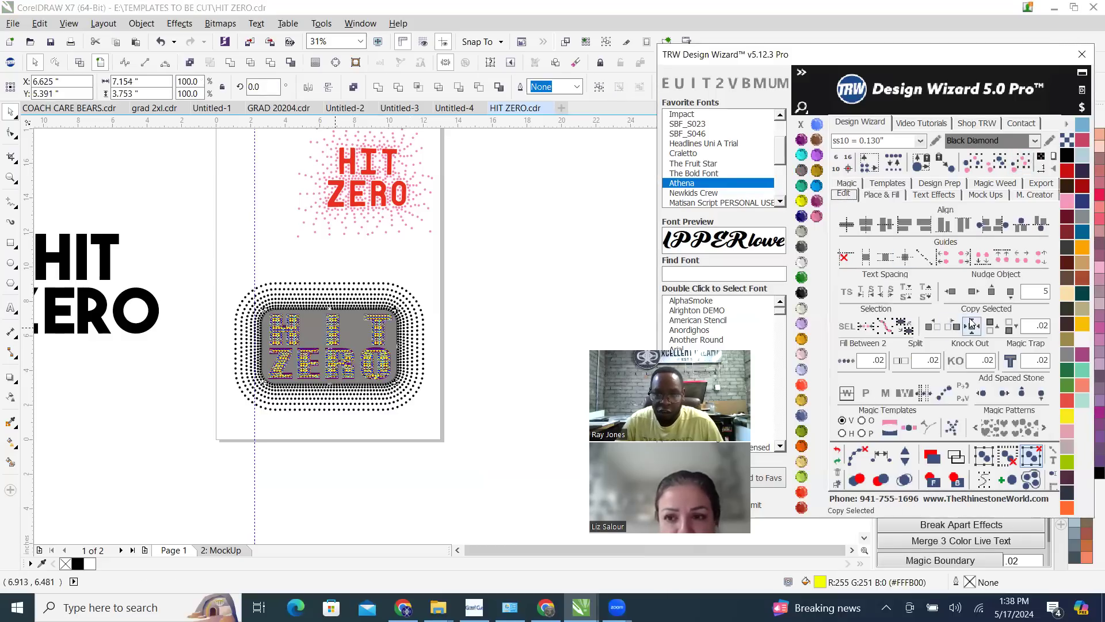
pyautogui.click(973, 292)
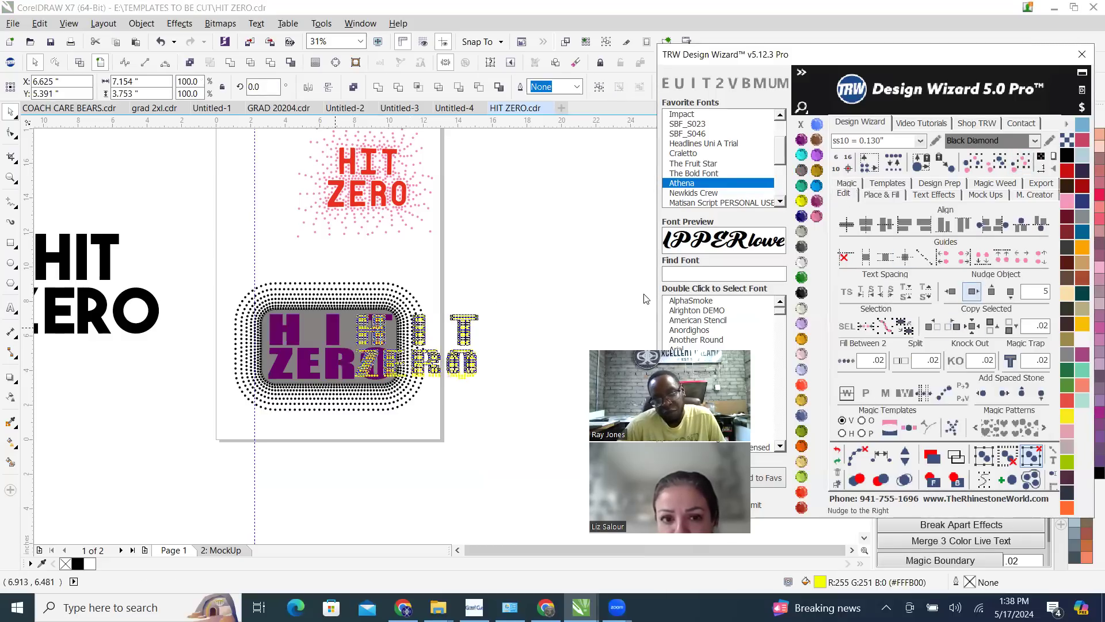
pyautogui.click(973, 292)
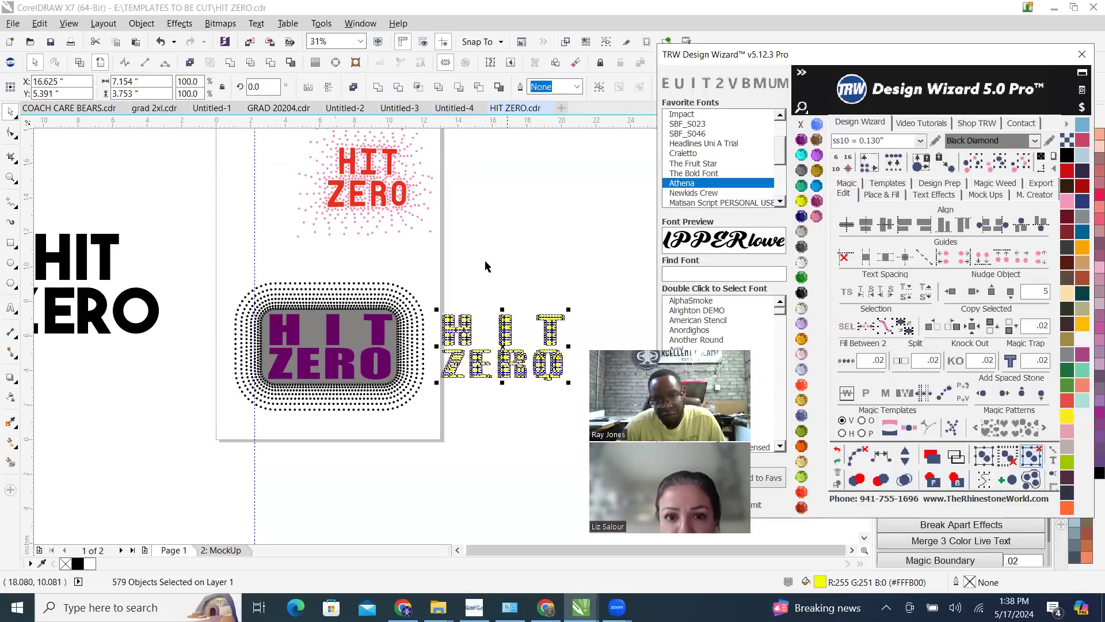
pyautogui.click(465, 266)
# Try a Hatch Fill with Inside placement on the grey rounded rectangle, and undo the fill
pyautogui.scroll(2, 355, 341)
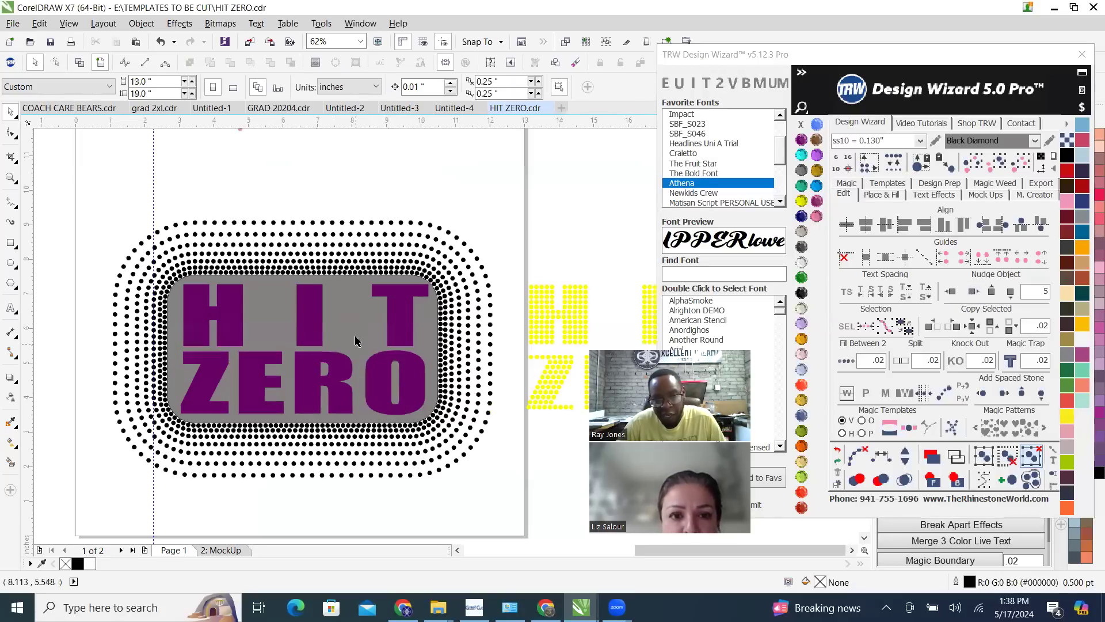
pyautogui.click(356, 336)
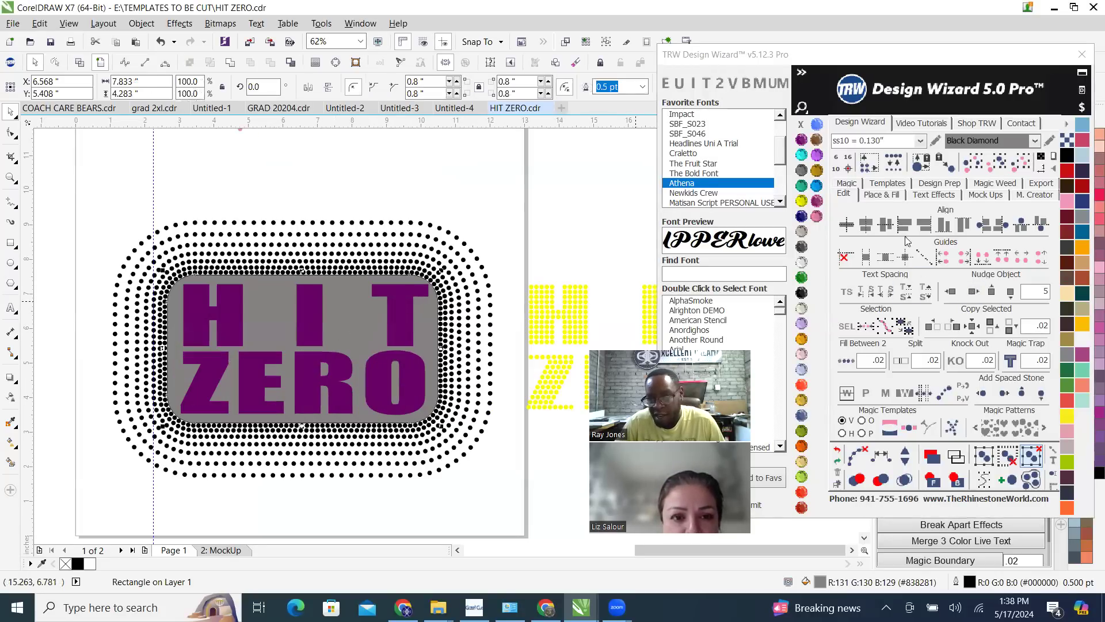
pyautogui.click(887, 197)
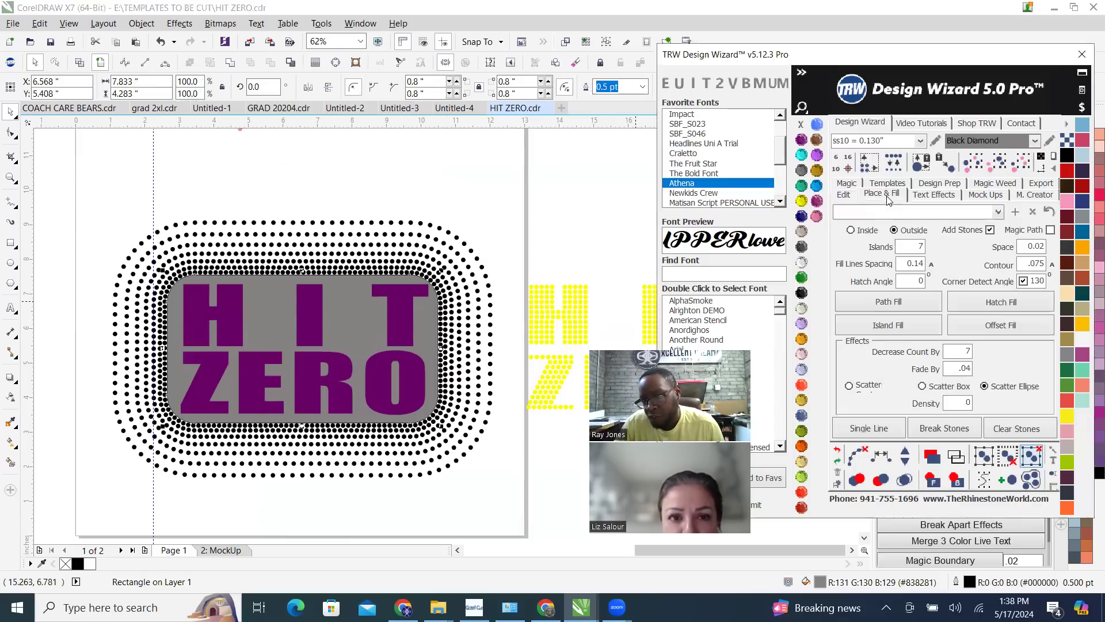
pyautogui.click(852, 231)
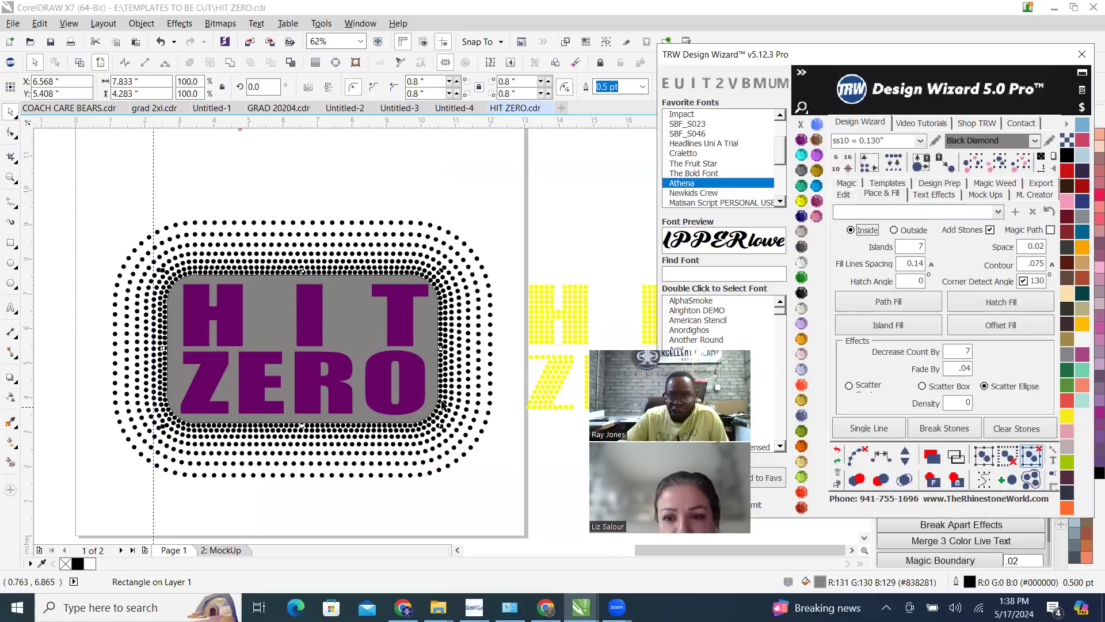
pyautogui.click(1022, 302)
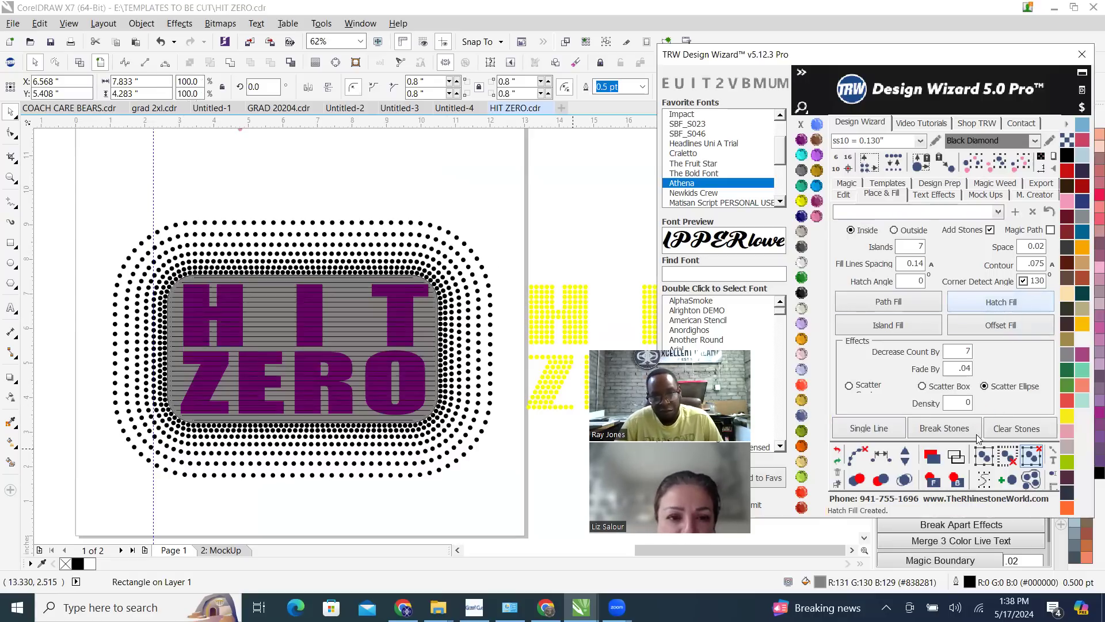
pyautogui.click(839, 453)
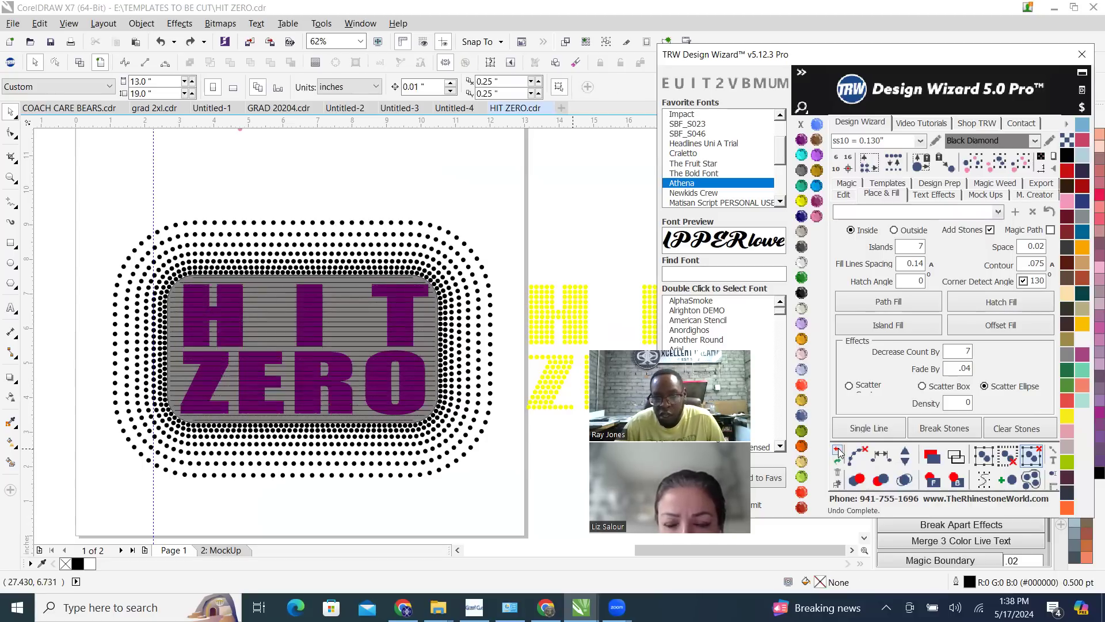
pyautogui.click(839, 453)
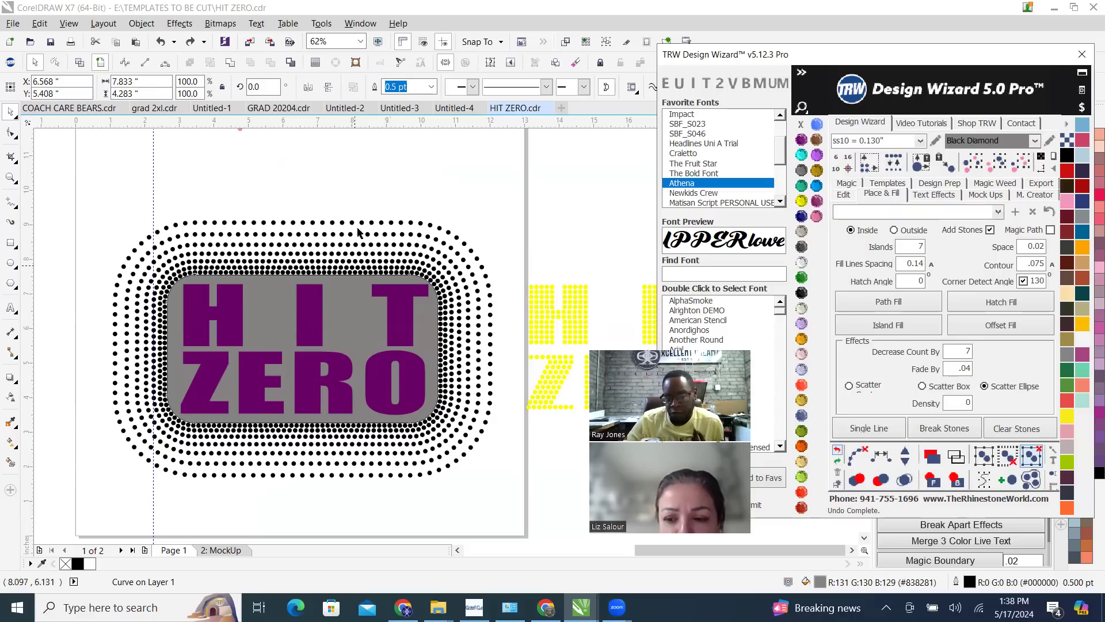
pyautogui.click(402, 194)
# Set the number of islands for the stone fill to 1
pyautogui.doubleClick(911, 248)
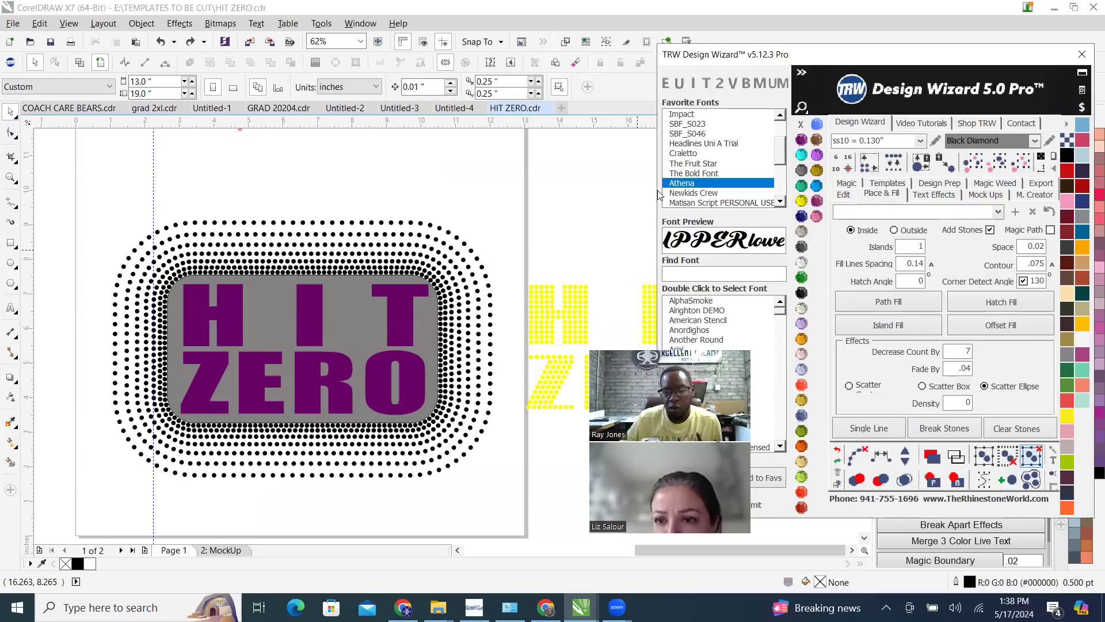
pyautogui.scroll(3, 345, 369)
pyautogui.scroll(-3, 454, 262)
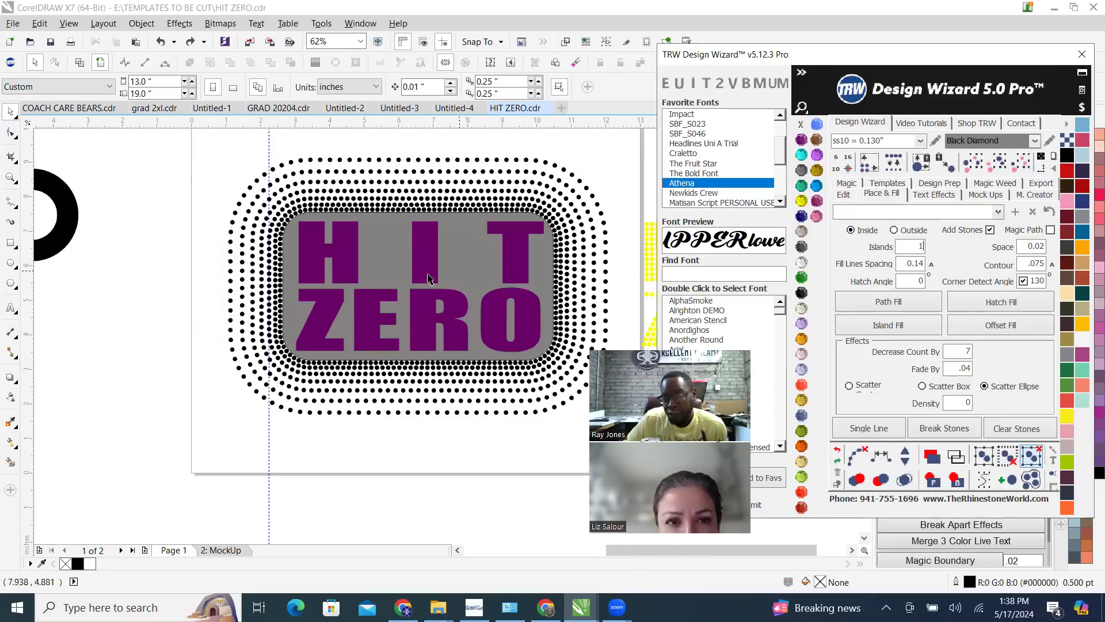
# Select the purple HIT ZERO lettering together with the grey rounded rectangle and cut the letter shapes out of the rectangle
pyautogui.moveTo(428, 261); pyautogui.dragTo(433, 328)
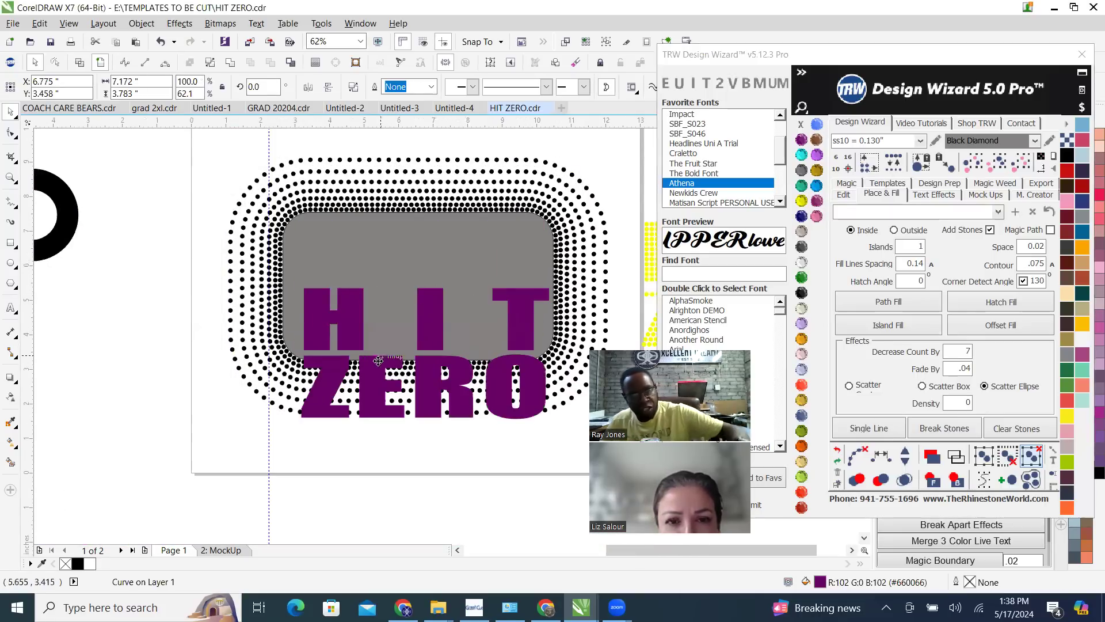
pyautogui.hotkey('ctrl', 'z')
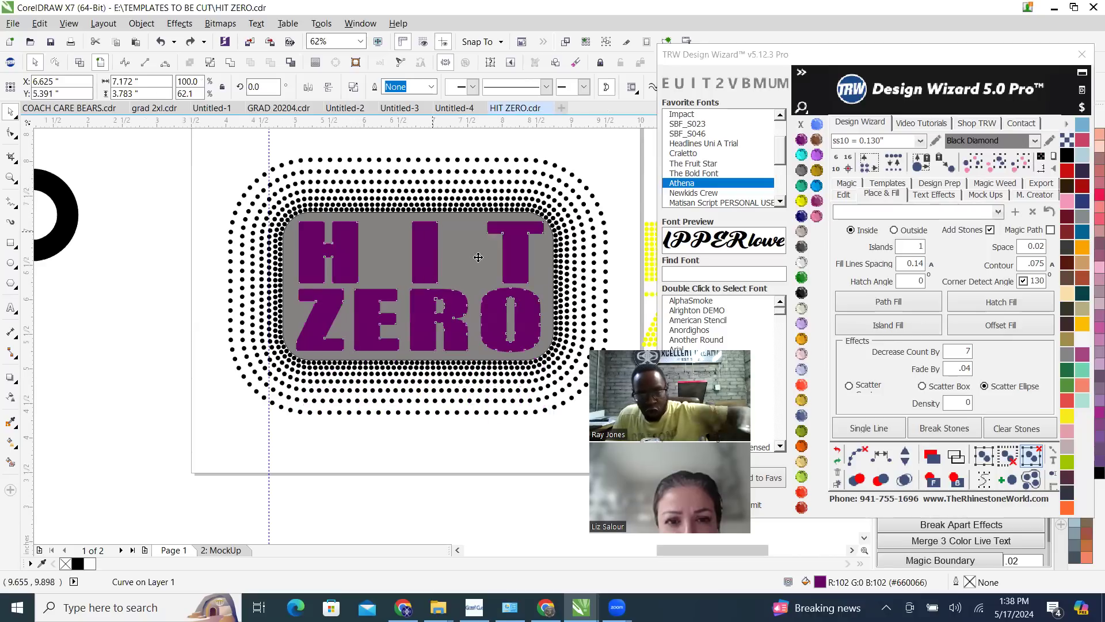
pyautogui.scroll(3, 483, 311)
pyautogui.scroll(-2, 482, 311)
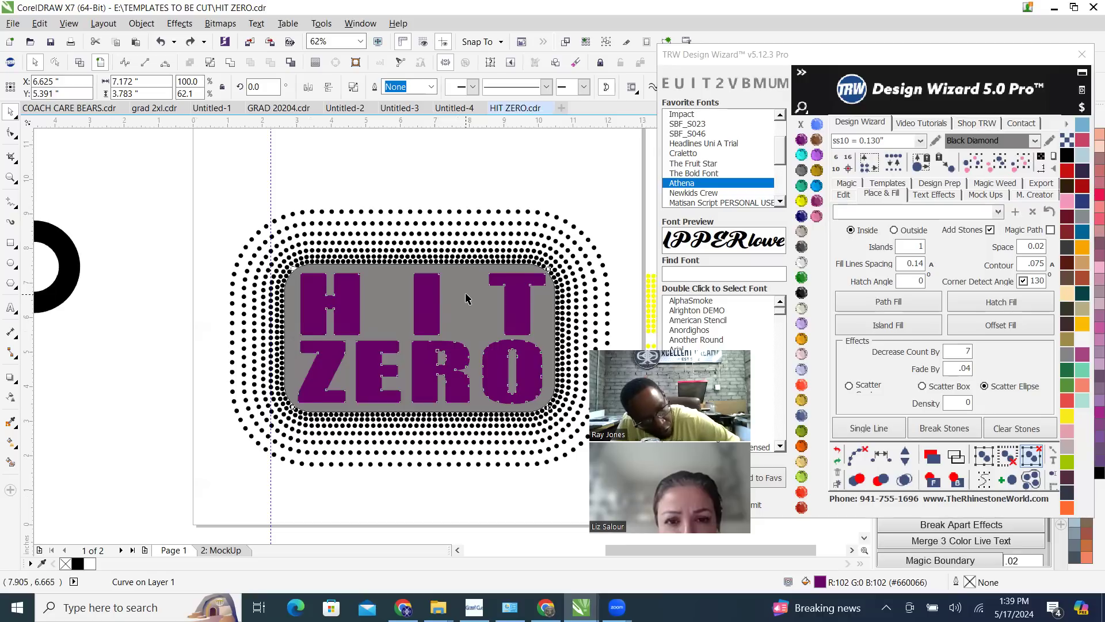
pyautogui.keyDown('shift'); pyautogui.click(466, 298); pyautogui.keyUp('shift')
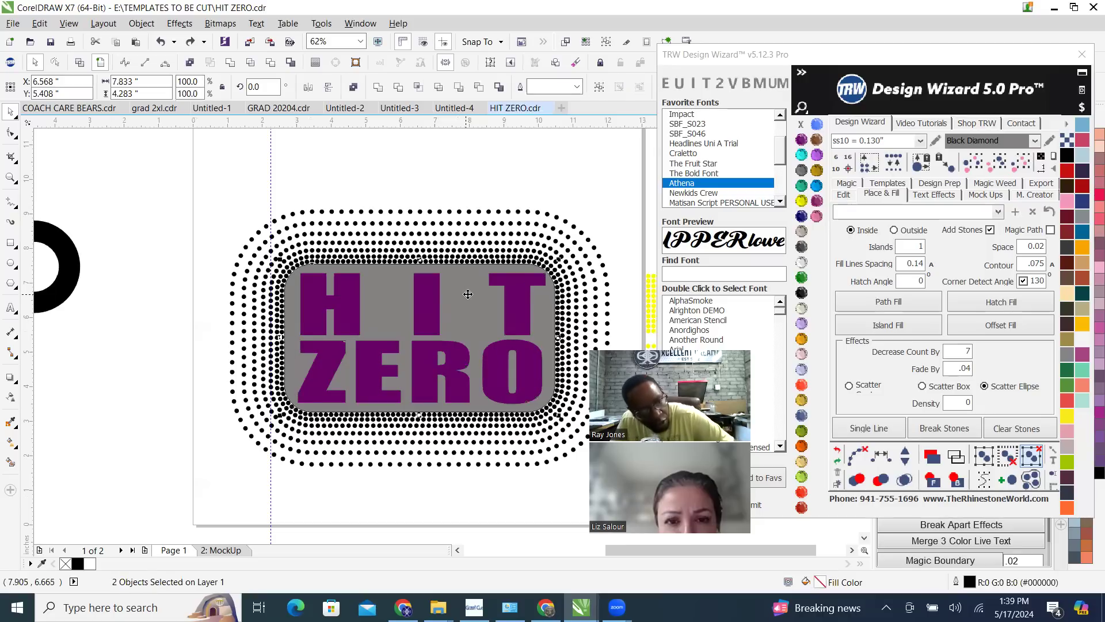
pyautogui.click(271, 62)
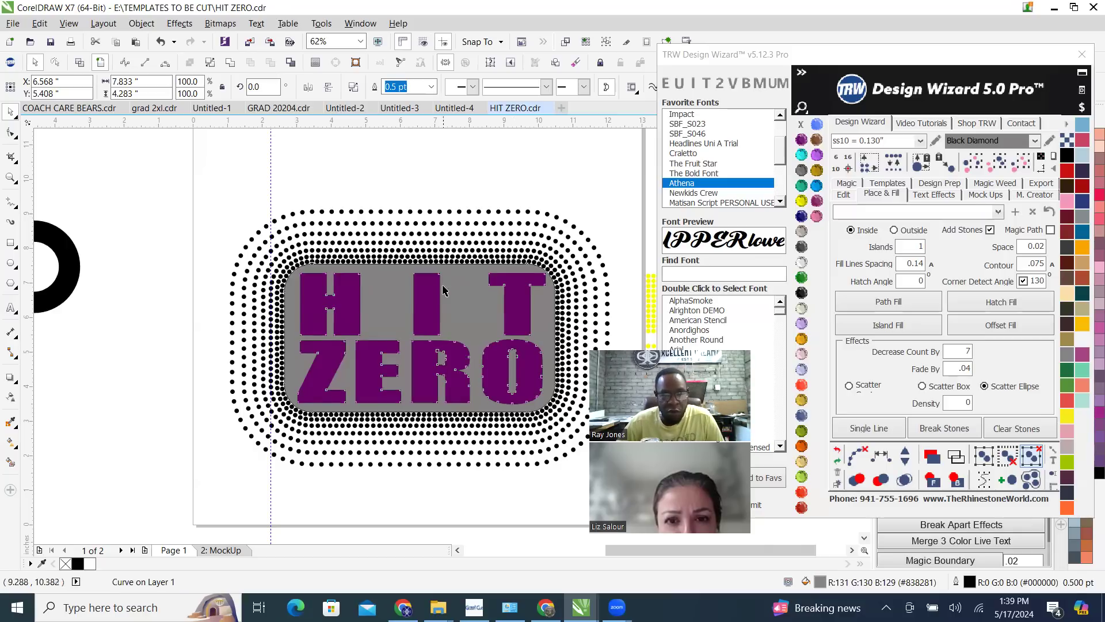
# Try moving the cut-out grey rectangle away from the purple lettering, and undo the move
pyautogui.scroll(-1, 444, 289)
pyautogui.moveTo(451, 263); pyautogui.dragTo(347, 159)
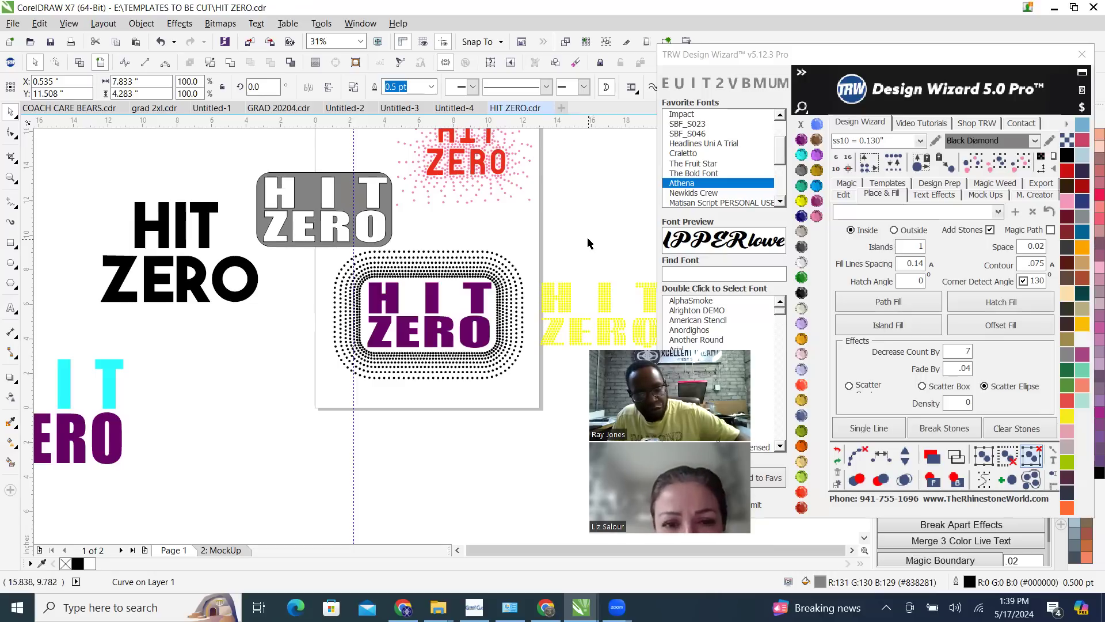
pyautogui.hotkey('ctrl', 'z')
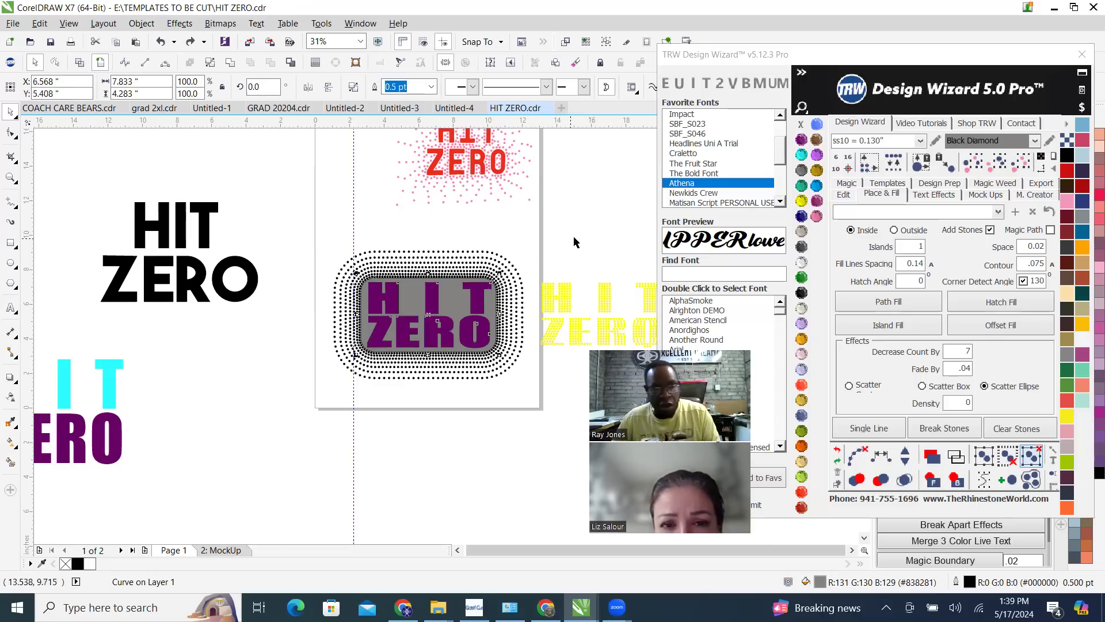
pyautogui.click(521, 243)
pyautogui.scroll(3, 521, 243)
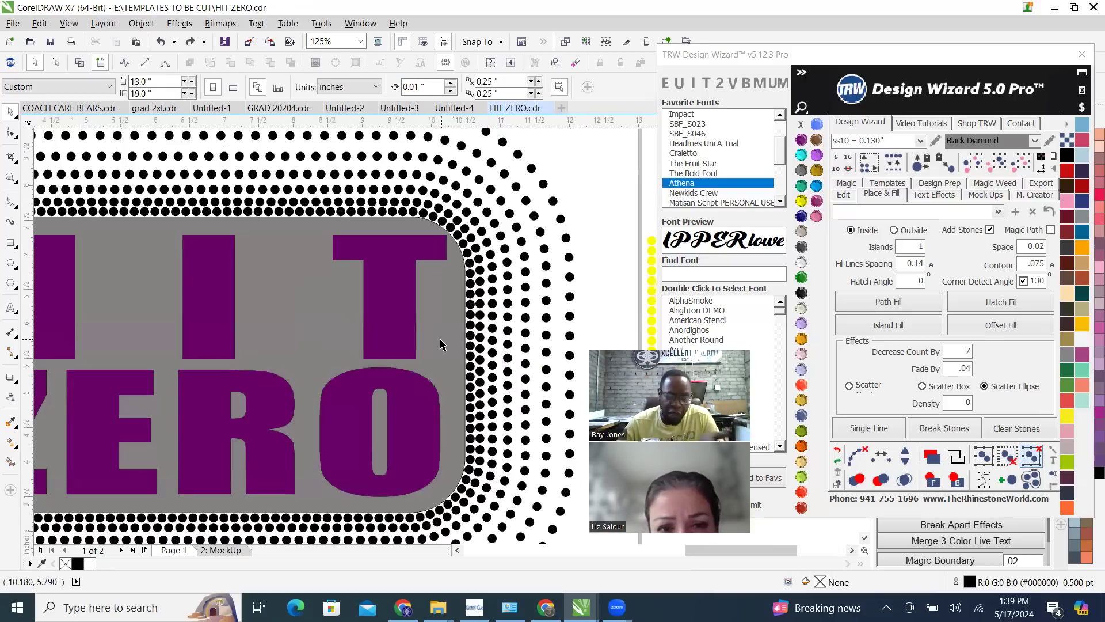
pyautogui.scroll(2, 407, 277)
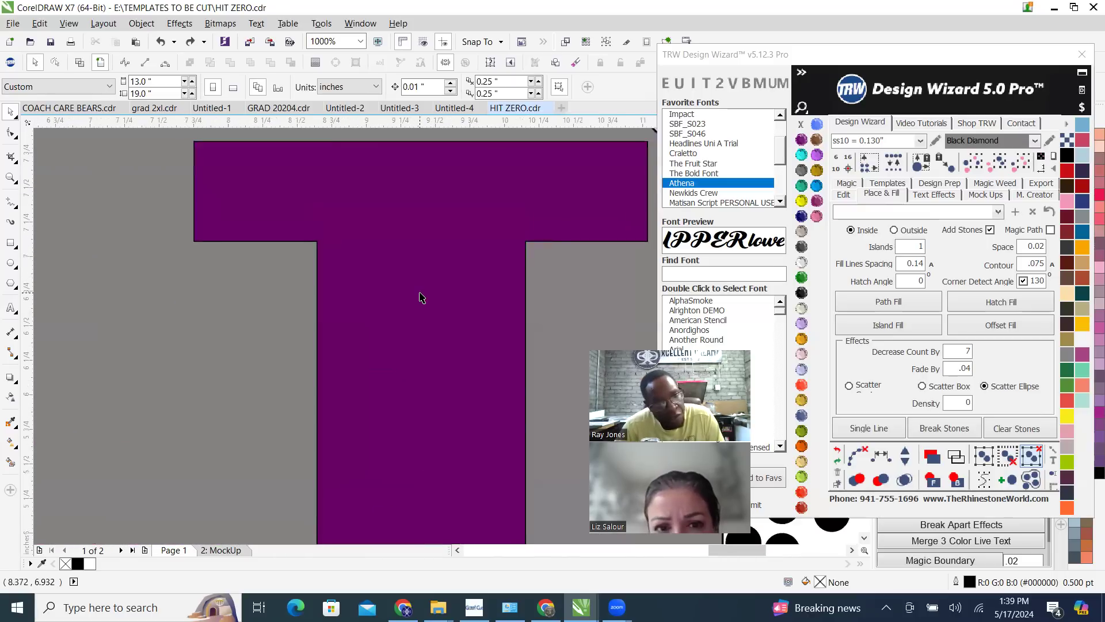
pyautogui.scroll(-2, 443, 283)
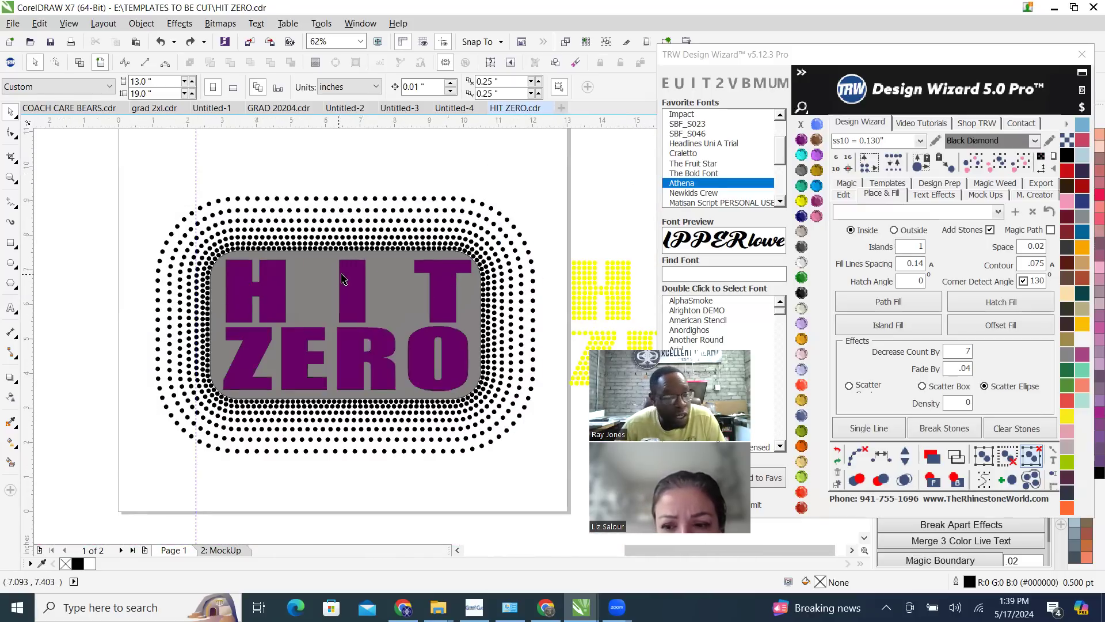
# Undo the cut-out of the grey rectangle, try moving the purple lettering down, and undo that move
pyautogui.click(355, 290)
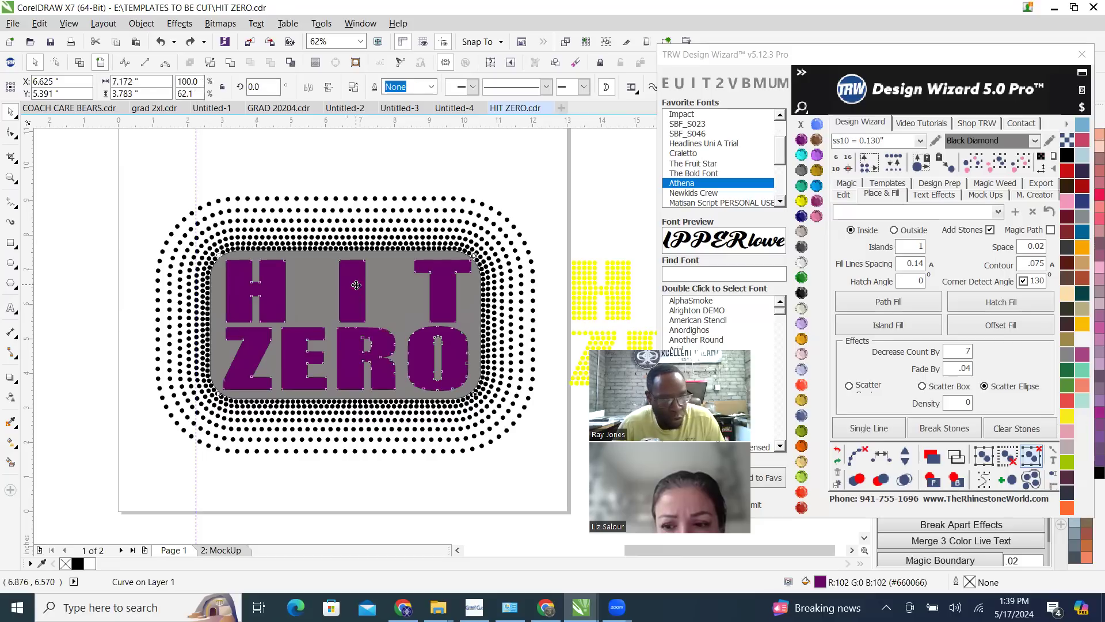
pyautogui.click(838, 450)
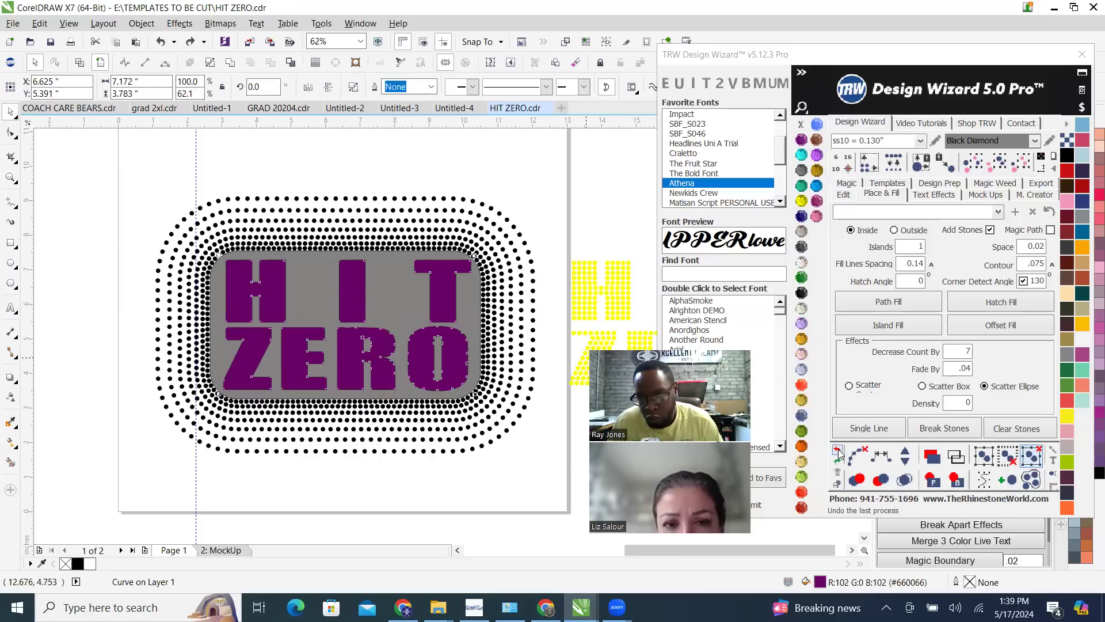
pyautogui.click(559, 173)
pyautogui.moveTo(428, 353); pyautogui.dragTo(427, 353)
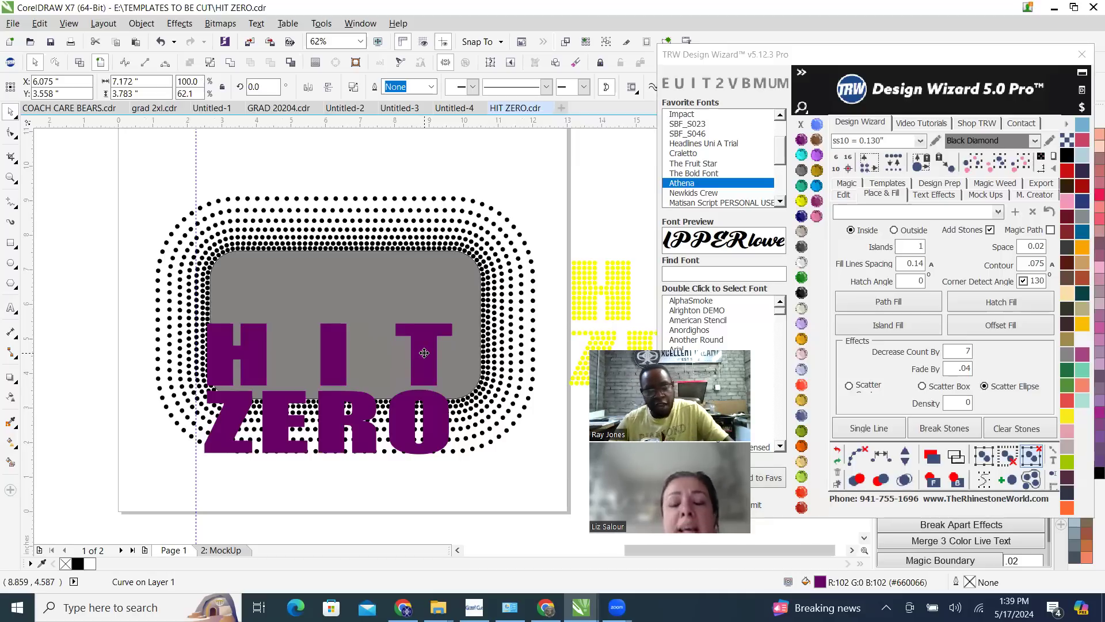
pyautogui.hotkey('ctrl', 'z')
# Cut the purple HIT ZERO letters out of the grey rectangle again, then move the rectangle aside as a check and undo that move
pyautogui.scroll(2, 380, 318)
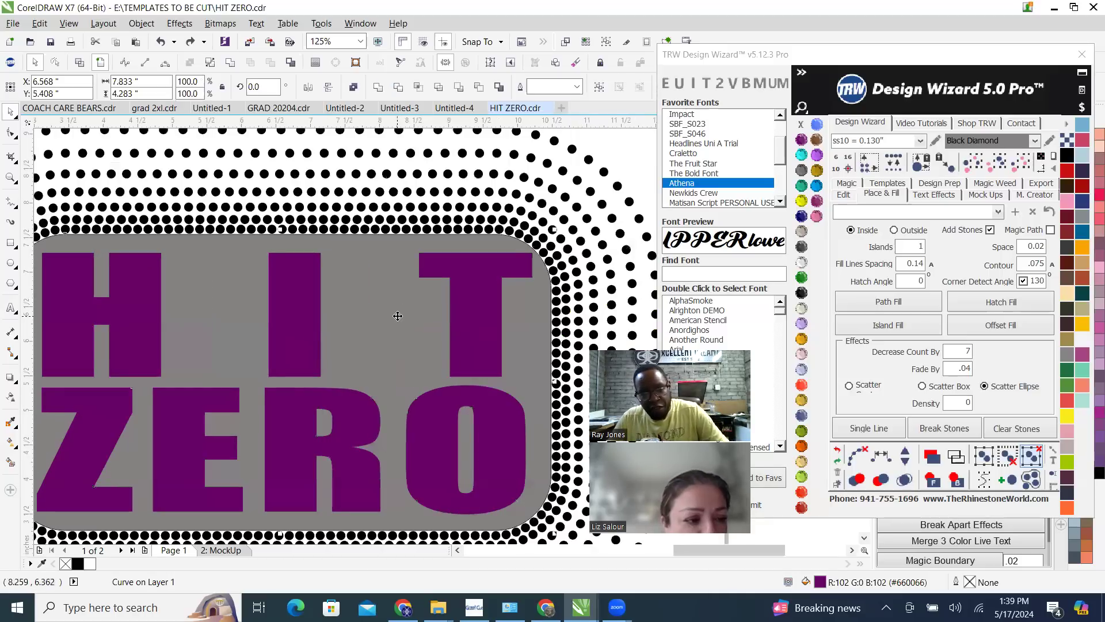
pyautogui.keyDown('shift'); pyautogui.click(398, 316); pyautogui.keyUp('shift')
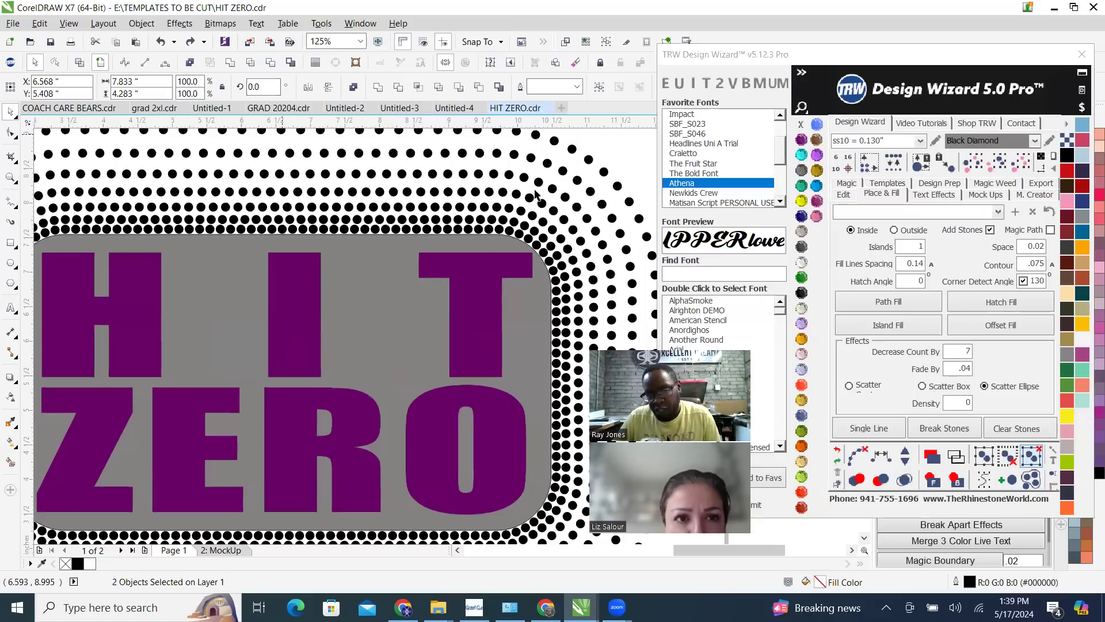
pyautogui.scroll(-1, 540, 188)
pyautogui.click(597, 164)
pyautogui.moveTo(468, 267); pyautogui.dragTo(256, 404)
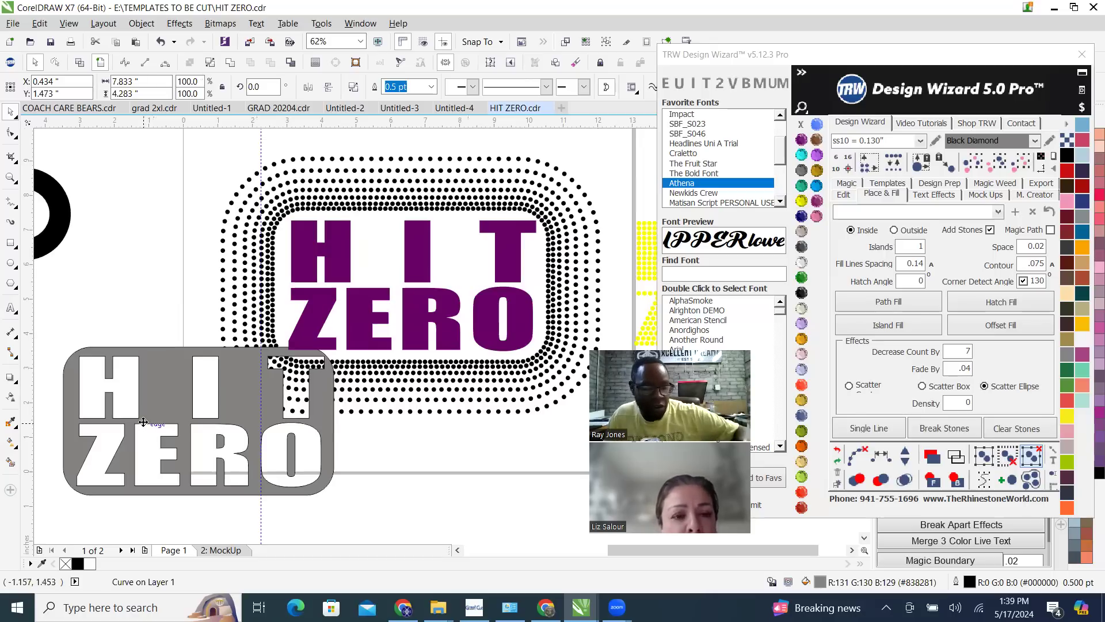
pyautogui.hotkey('ctrl', 'z')
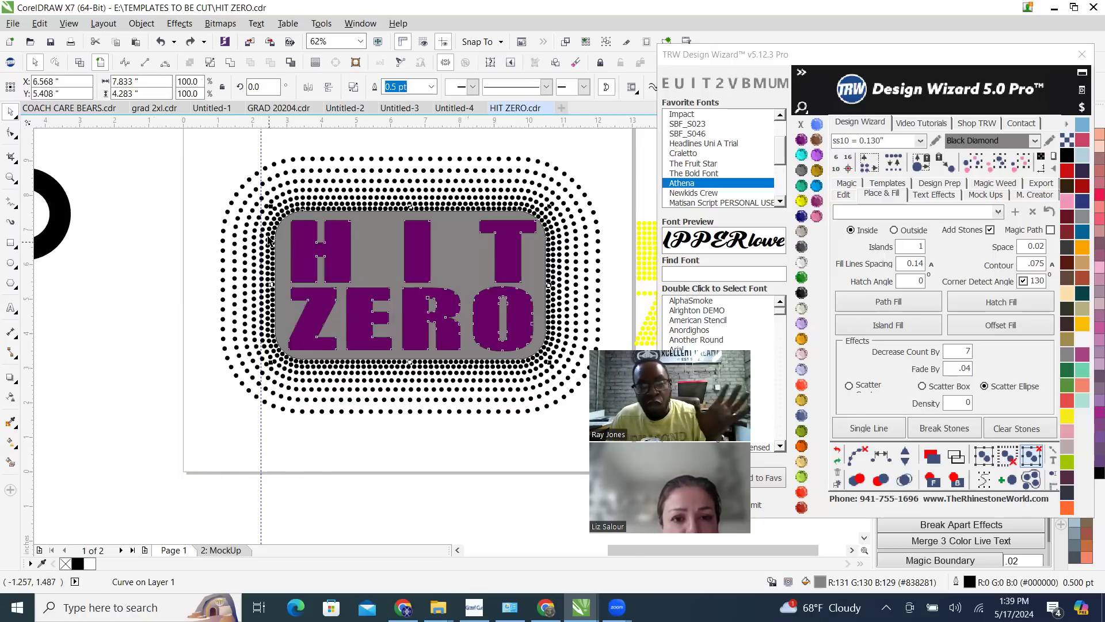
# Fill the cut-out grey rectangle with ss10 stones using an inside Hatch Fill, clearing the fill paths and colouring the stones Cosmo
pyautogui.scroll(2, 269, 241)
pyautogui.scroll(-2, 346, 345)
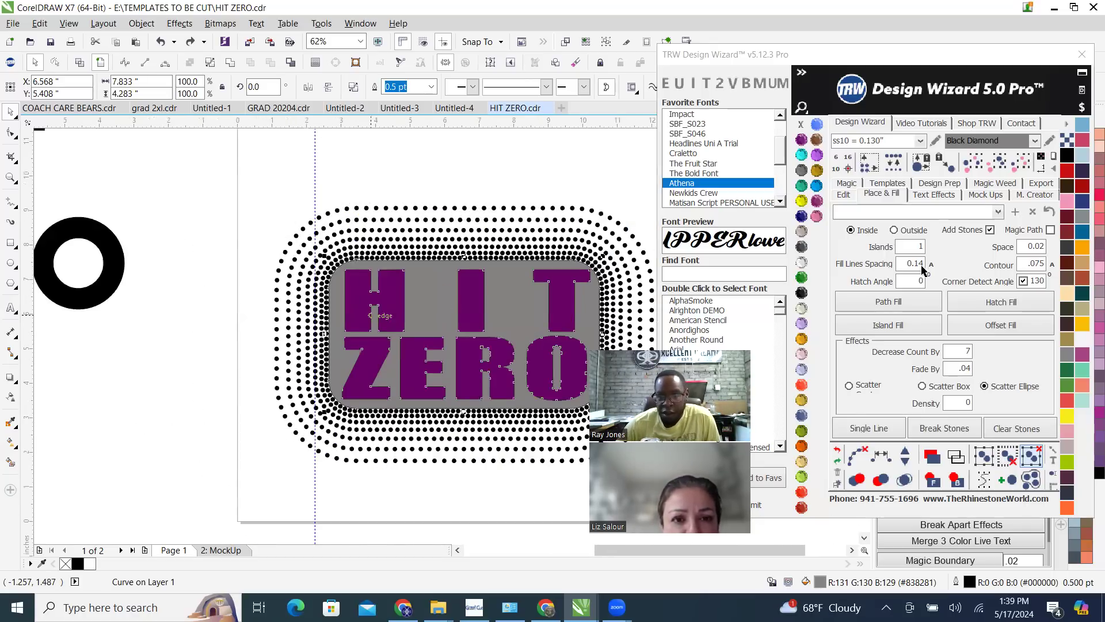
pyautogui.click(1002, 305)
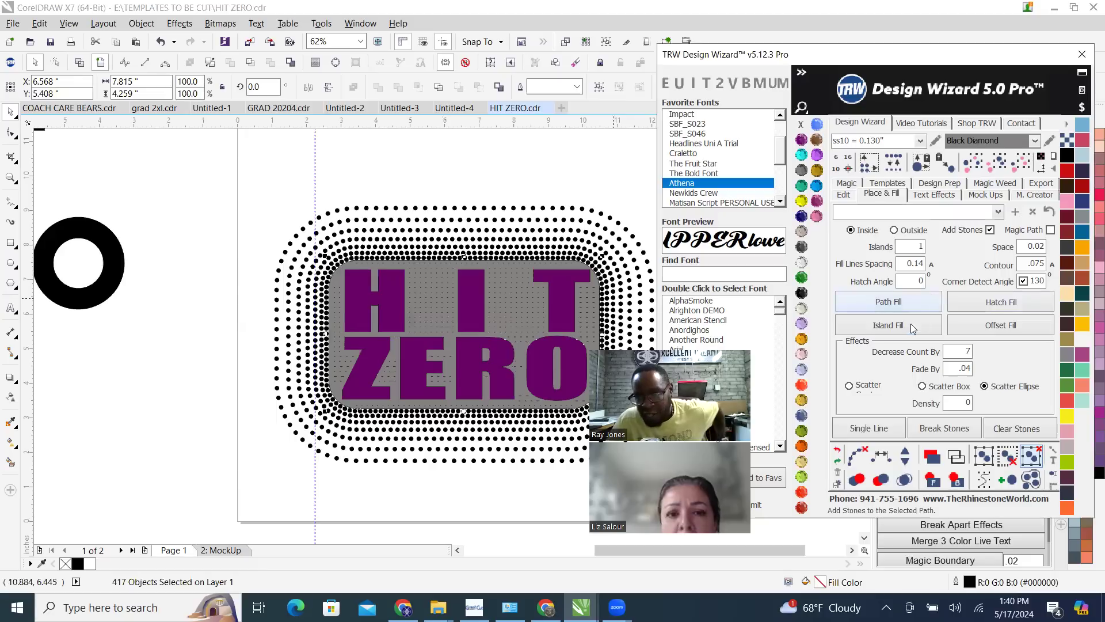
pyautogui.click(858, 456)
pyautogui.click(905, 480)
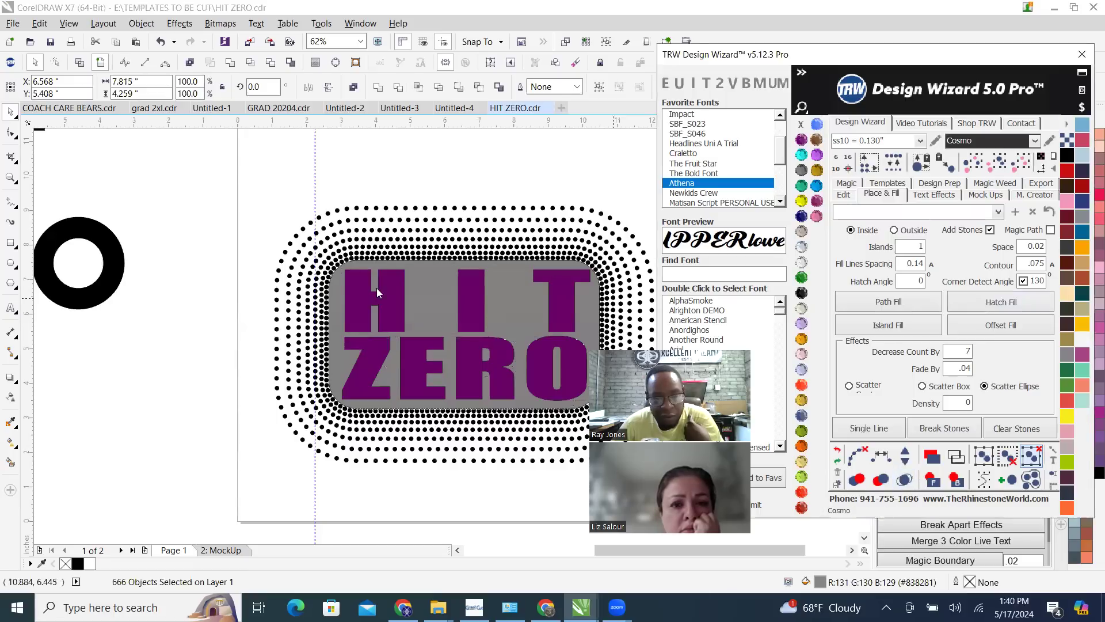
# Select the whole stone design and create a Womens Burn-Out Shirt Front mockup with simulated stones
pyautogui.scroll(2, 472, 294)
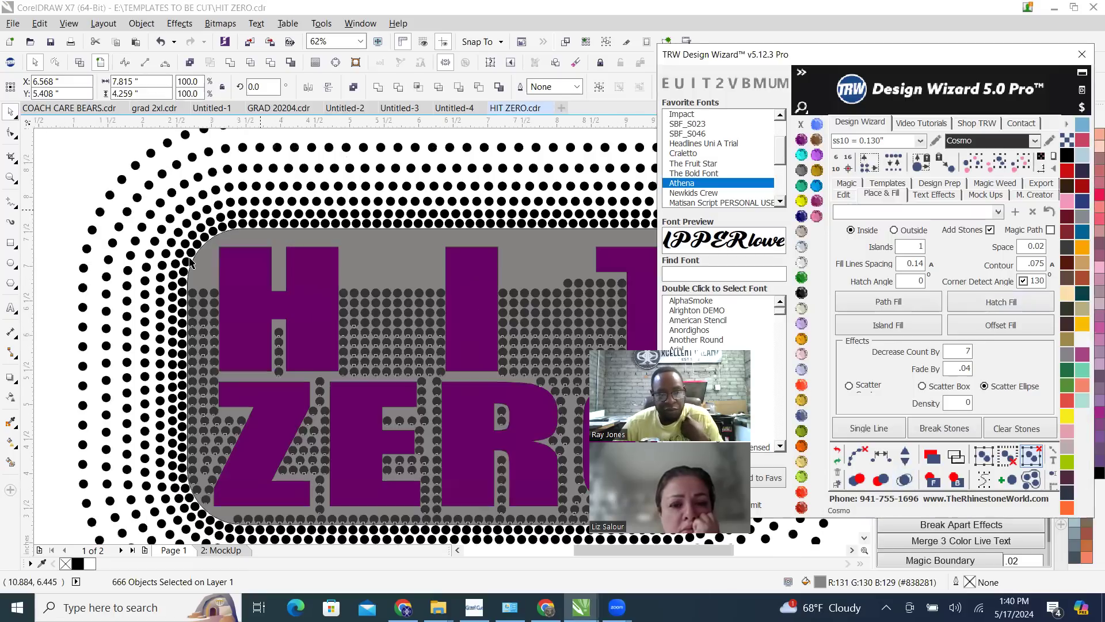
pyautogui.click(256, 230)
pyautogui.scroll(-2, 244, 287)
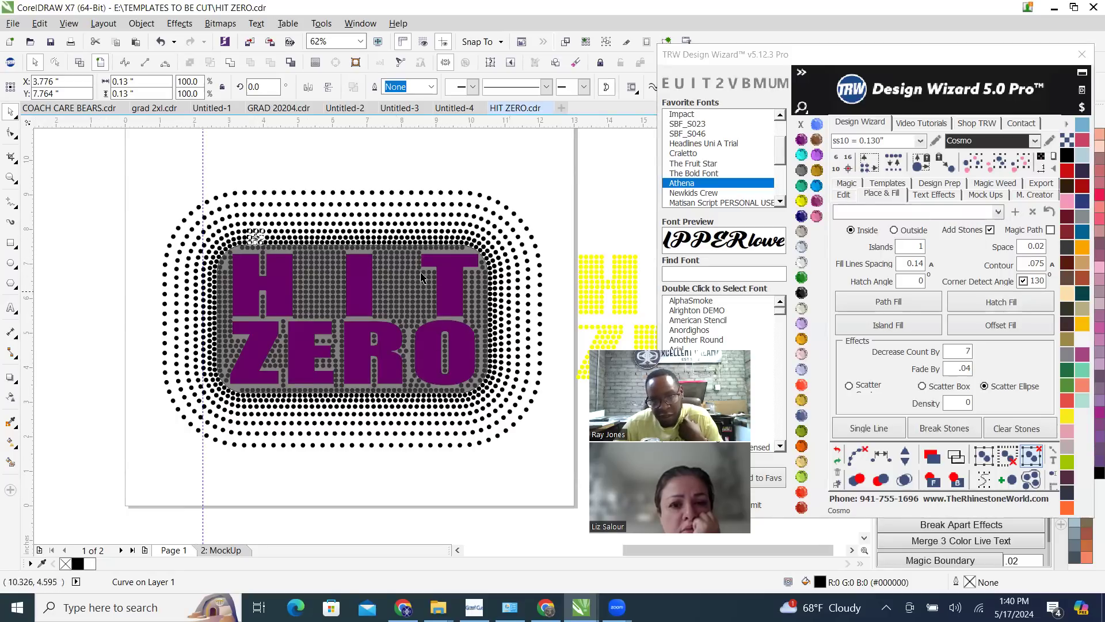
pyautogui.moveTo(146, 165); pyautogui.dragTo(561, 474)
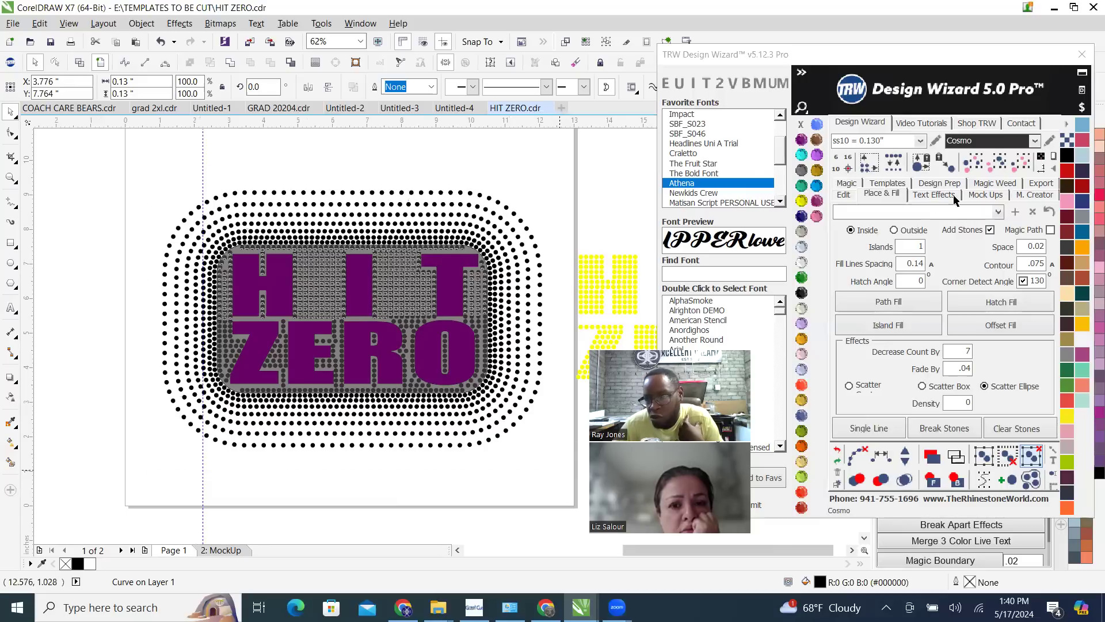
pyautogui.click(997, 195)
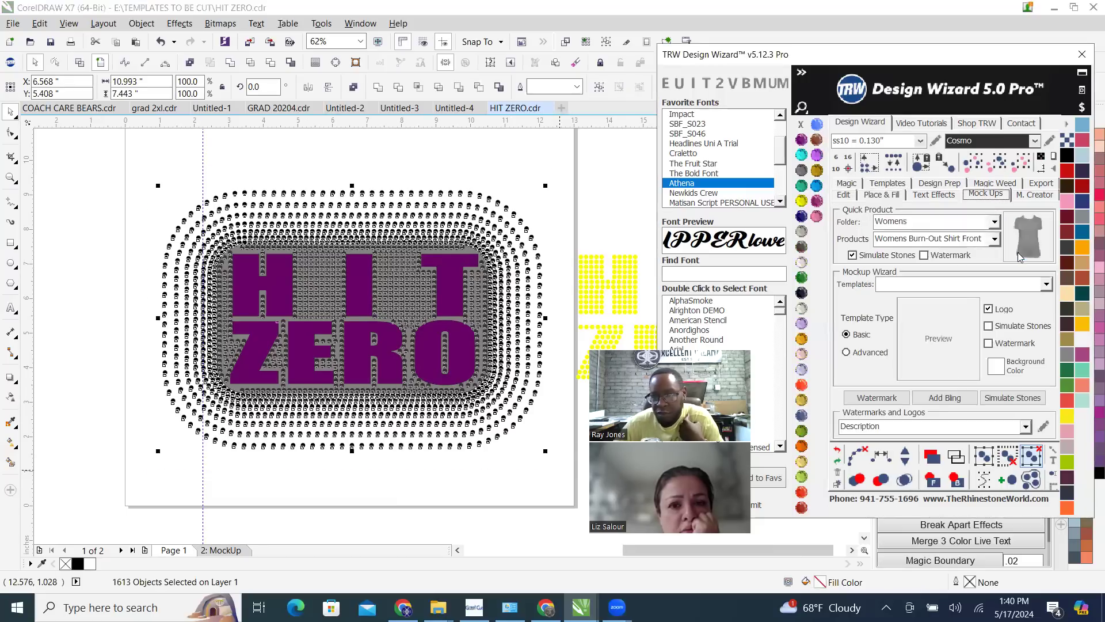
pyautogui.click(1030, 239)
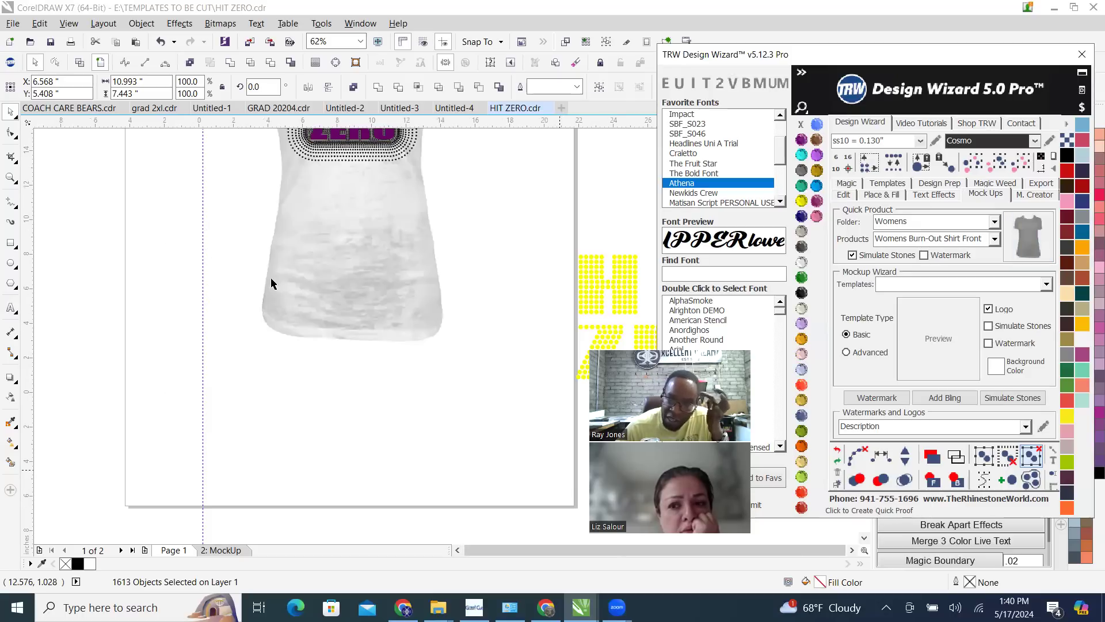
# Delete the grey rectangle and the purple HIT ZERO lettering from the shirt mockup, leaving only the stones
pyautogui.scroll(2, 309, 173)
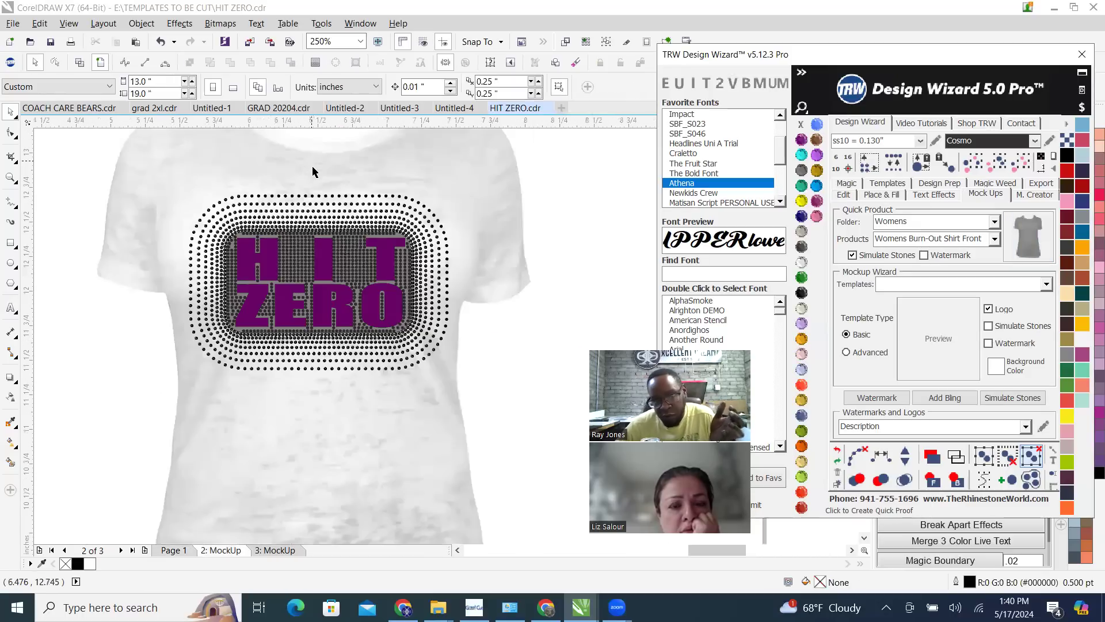
pyautogui.scroll(2, 298, 267)
pyautogui.scroll(1, 298, 263)
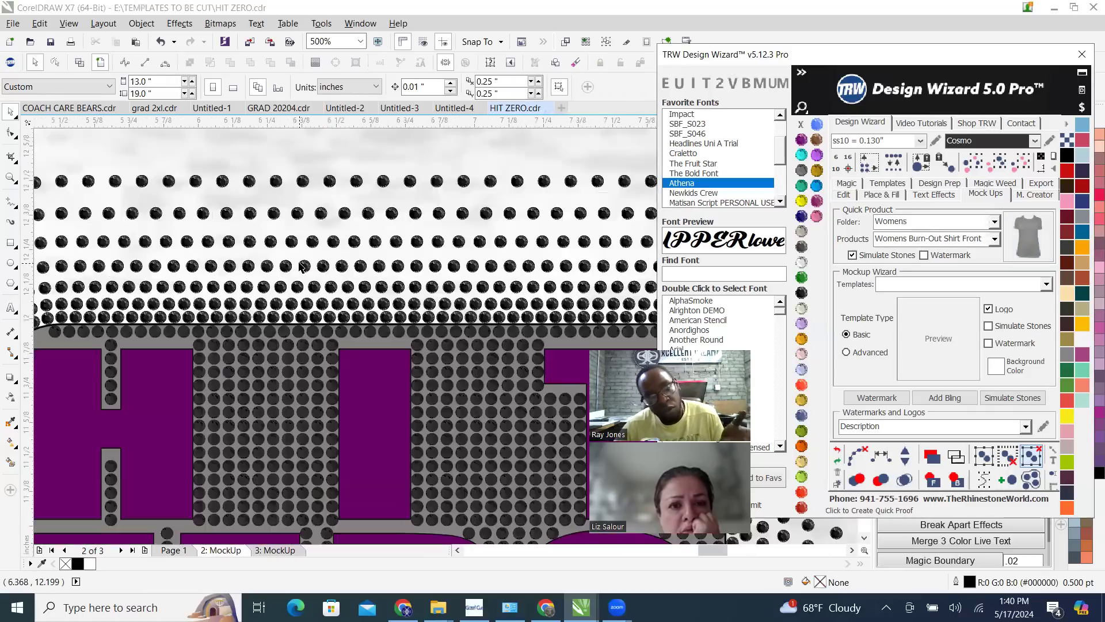
pyautogui.scroll(-1, 299, 265)
pyautogui.scroll(1, 338, 304)
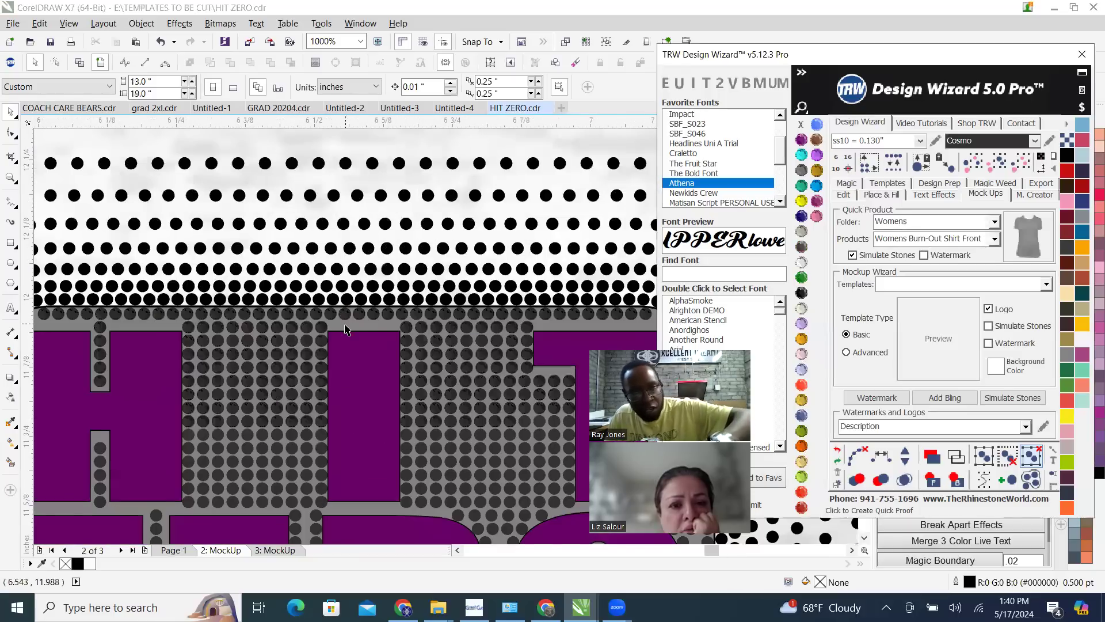
pyautogui.scroll(2, 346, 329)
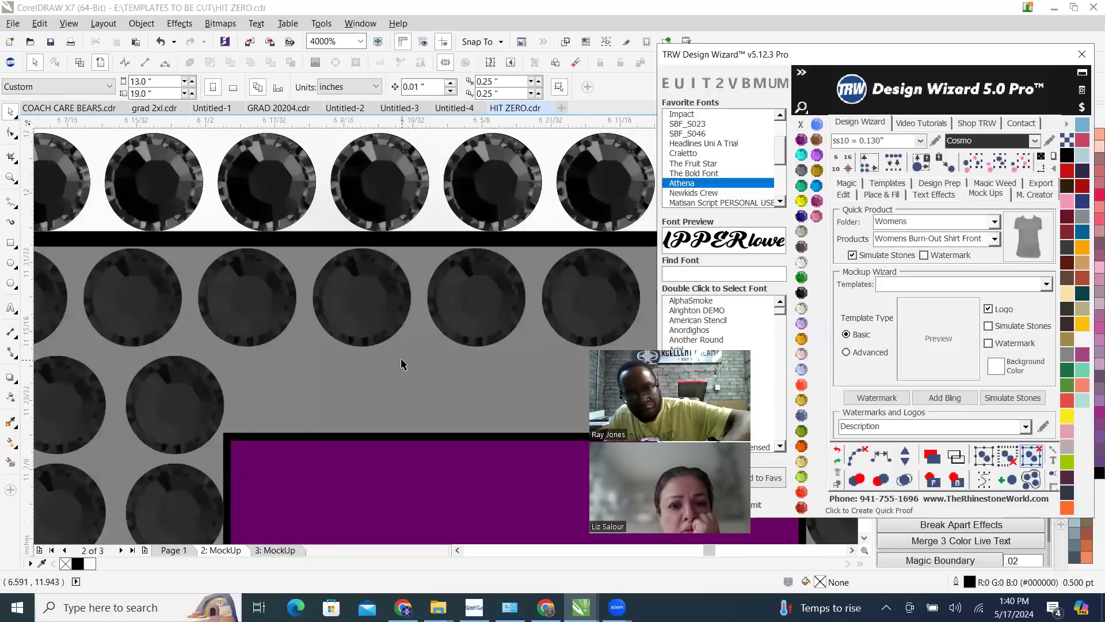
pyautogui.scroll(-1, 399, 375)
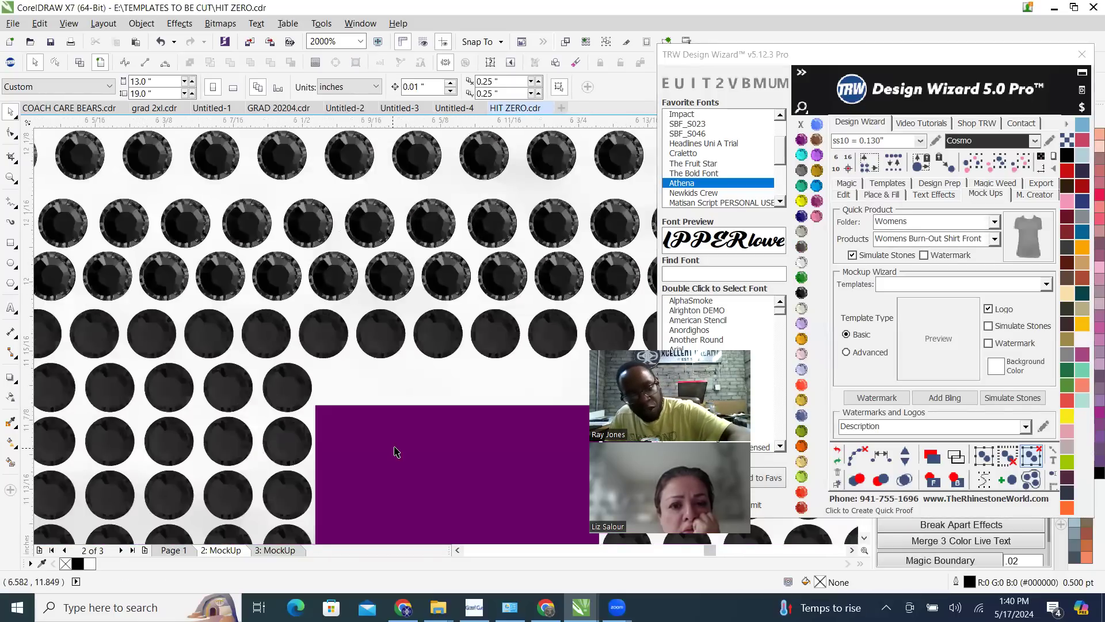
pyautogui.click(400, 354)
pyautogui.scroll(-4, 328, 301)
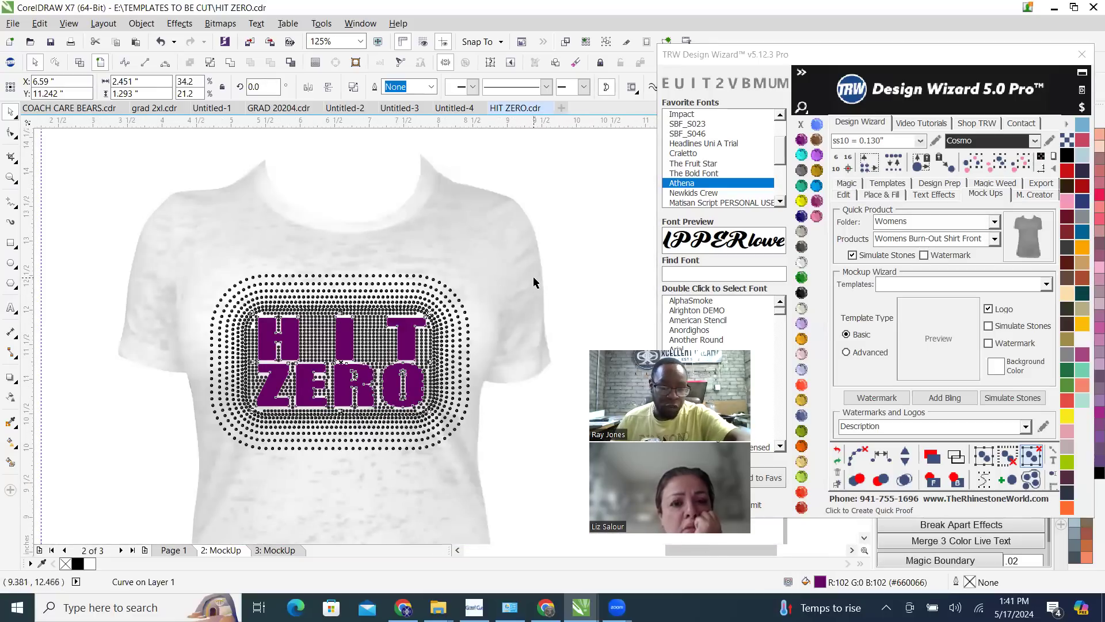
pyautogui.press('Delete')
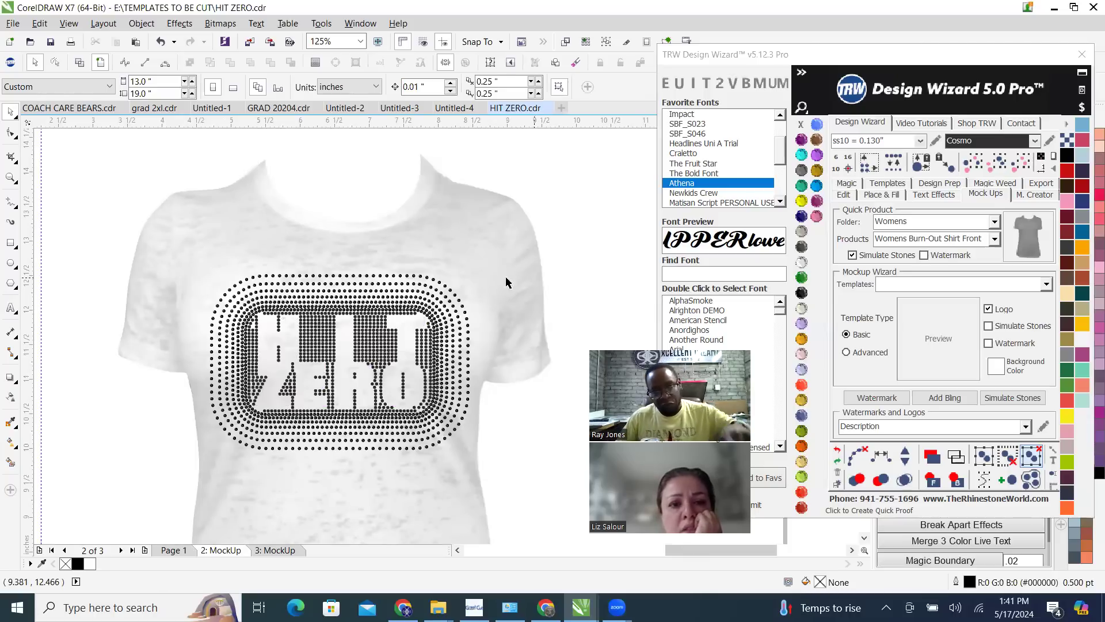
# Select the shirt in the mockup and recolour it Jet Black
pyautogui.scroll(2, 253, 366)
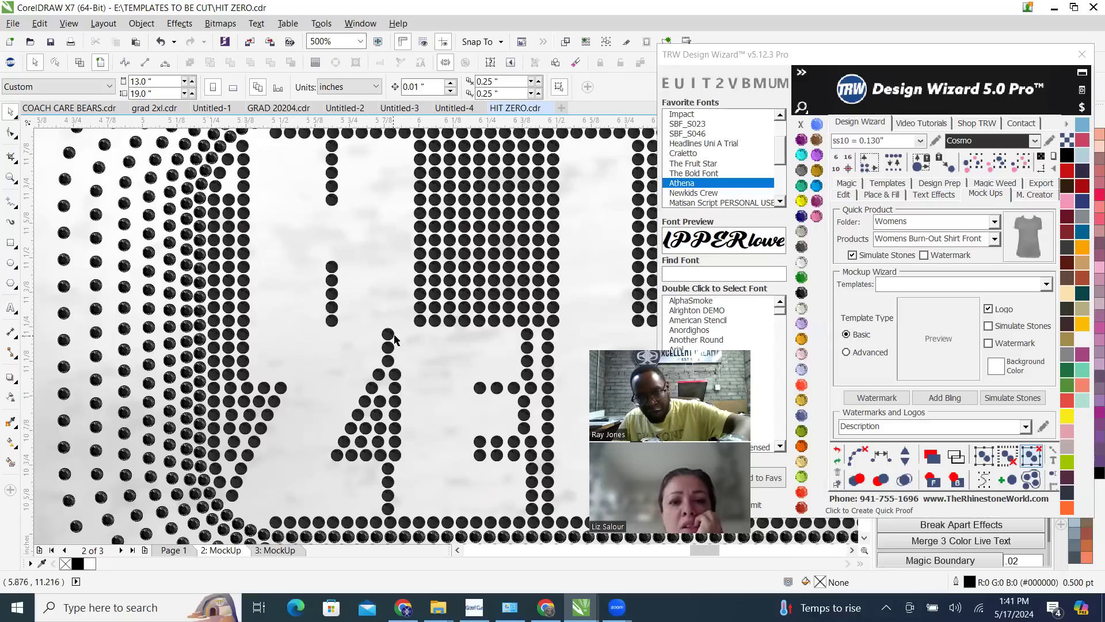
pyautogui.scroll(-1, 257, 329)
pyautogui.scroll(-2, 233, 244)
pyautogui.scroll(-2, 322, 273)
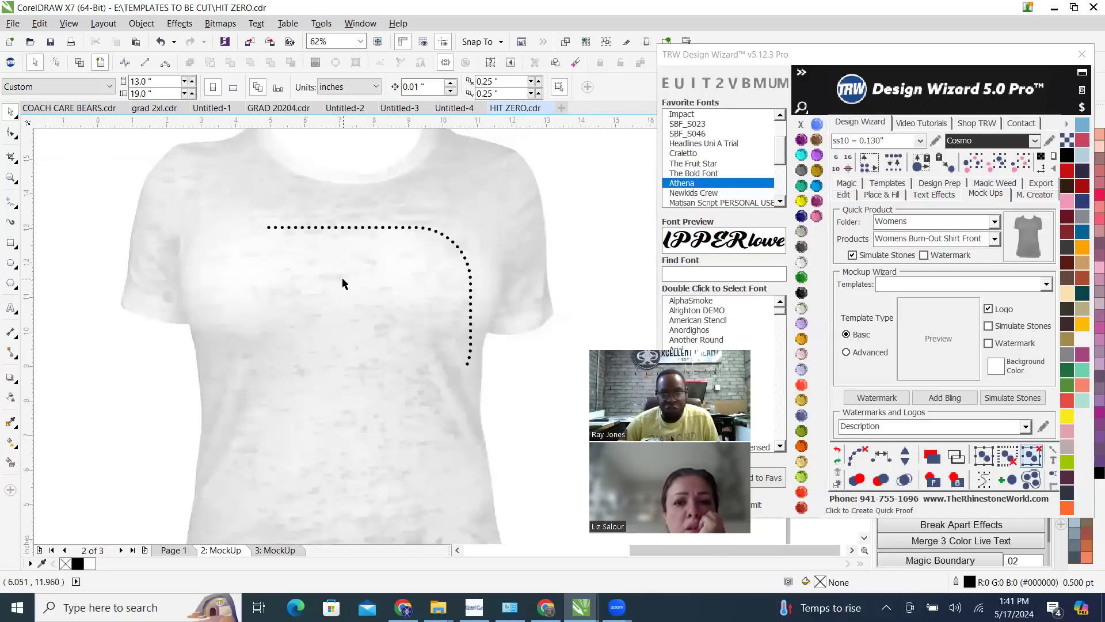
pyautogui.click(385, 220)
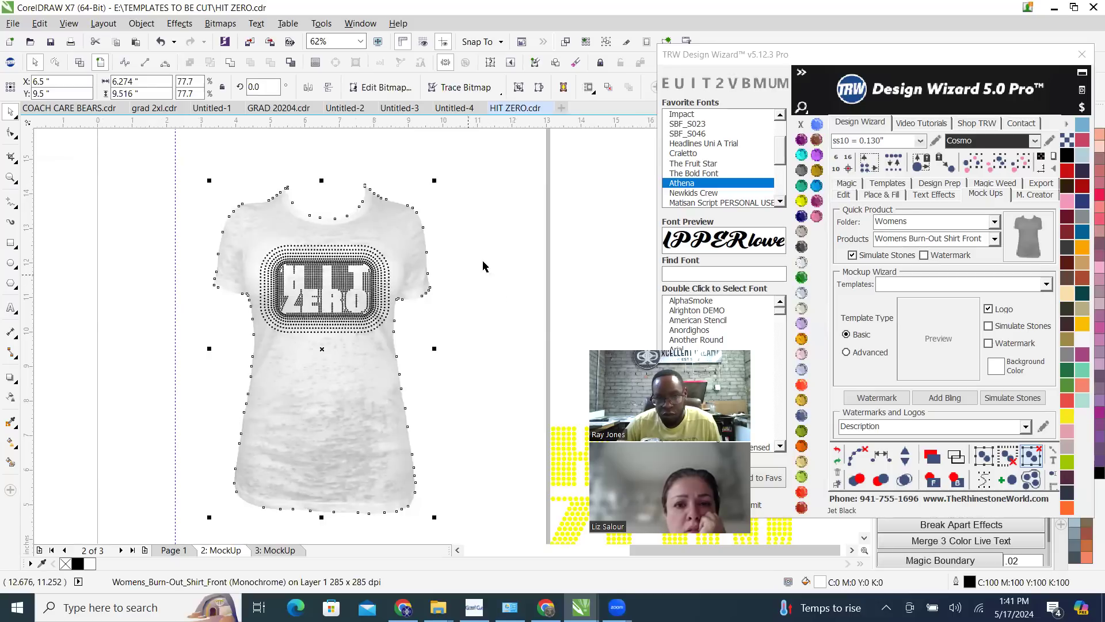
pyautogui.click(802, 293)
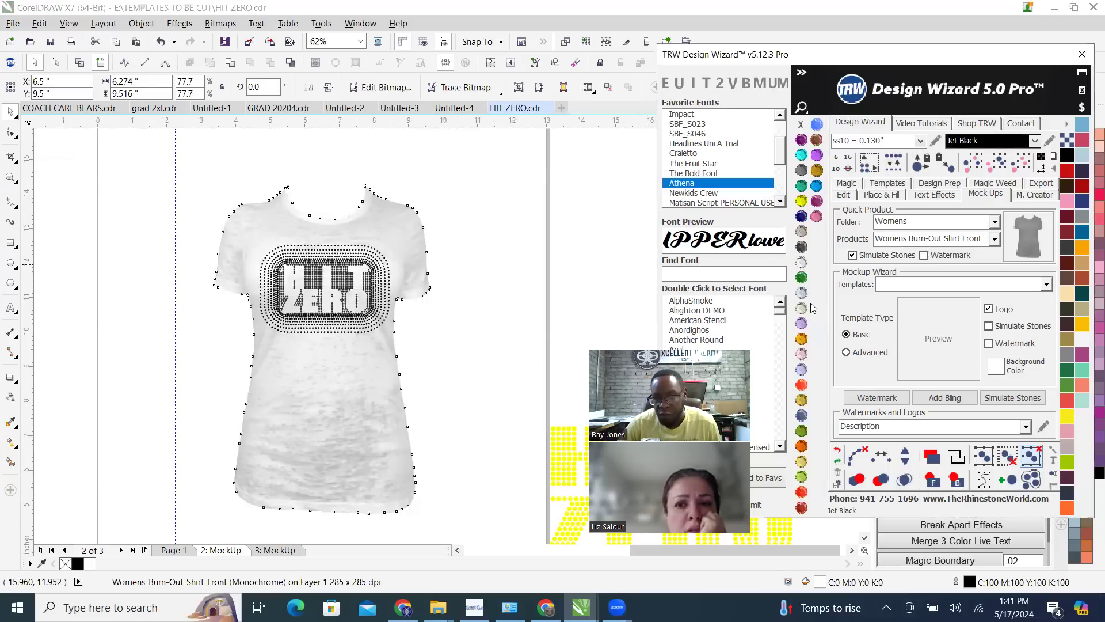
# Recolour the mockup's fill stones around the letters Jonquil and the stones of the outer rings TRW Pink
pyautogui.click(343, 282)
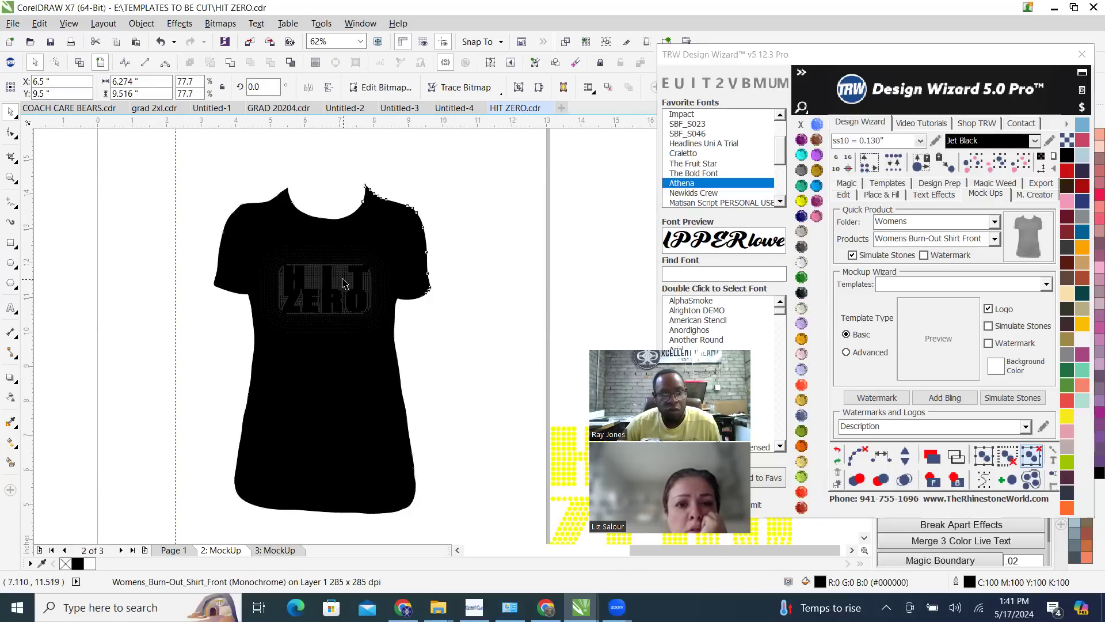
pyautogui.click(1032, 161)
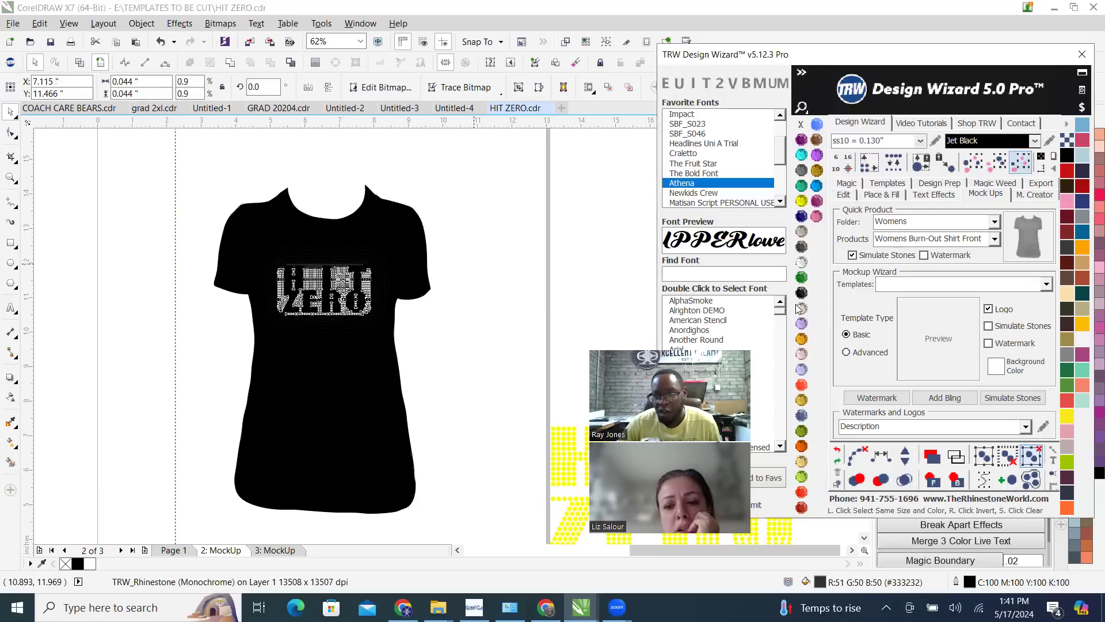
pyautogui.click(345, 253)
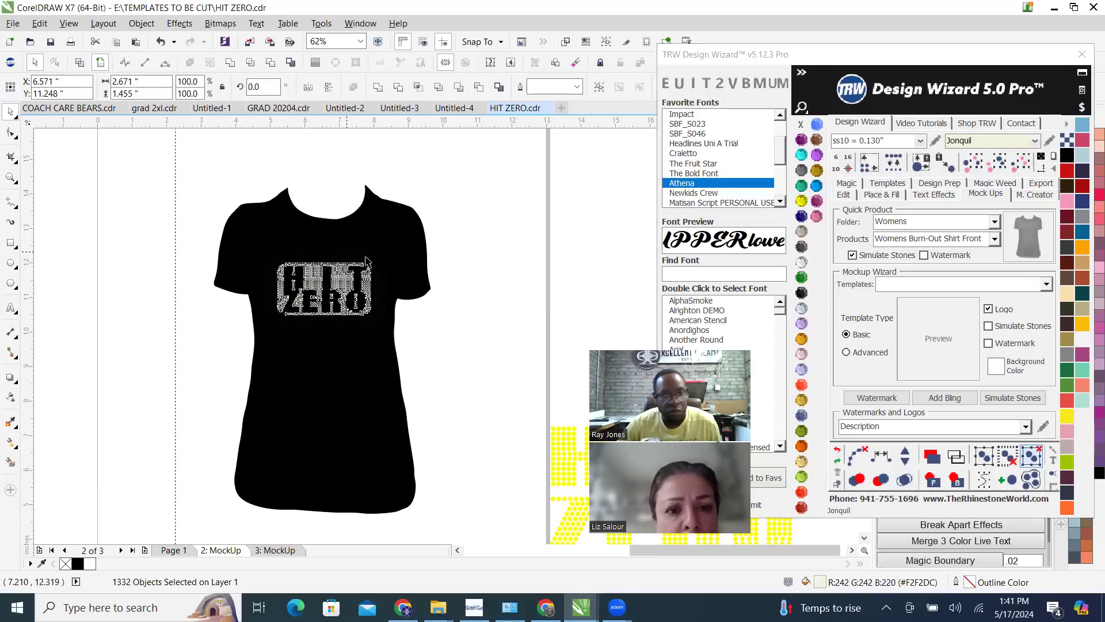
pyautogui.click(1022, 163)
pyautogui.click(818, 217)
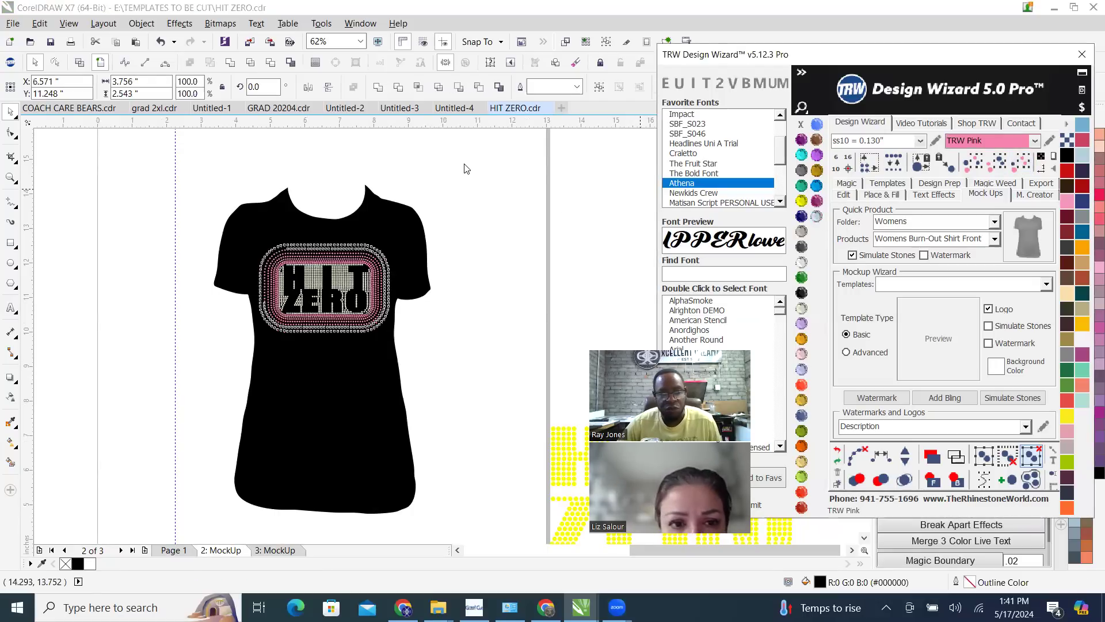
# Examine the recoloured fill and outer ring stones on the black shirt mockup, up close and as a whole
pyautogui.click(452, 175)
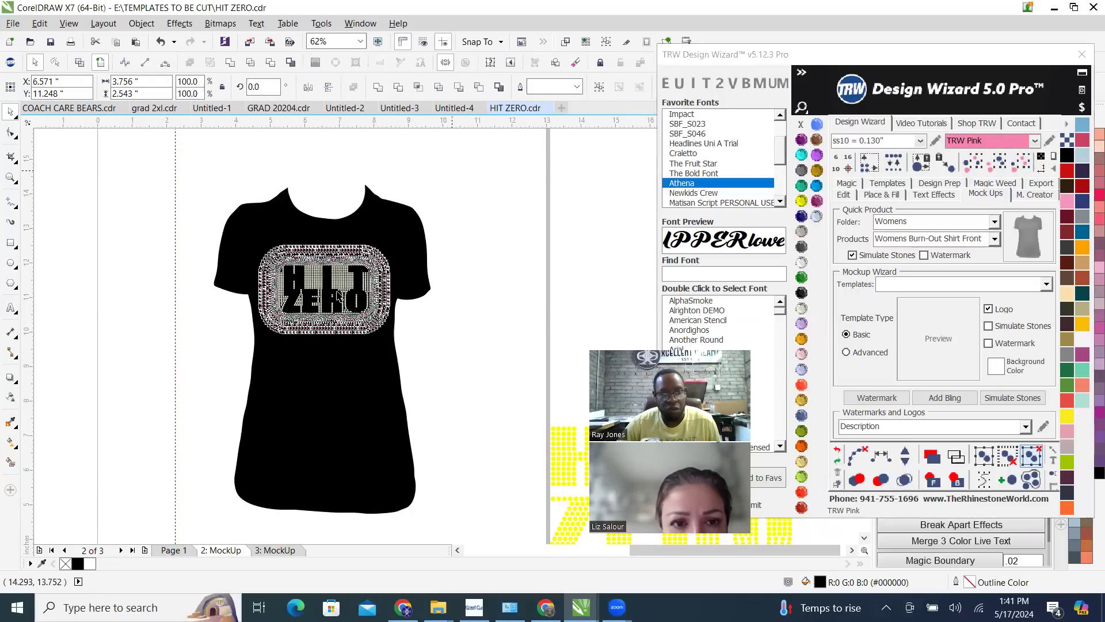
pyautogui.scroll(1, 335, 292)
pyautogui.scroll(2, 335, 293)
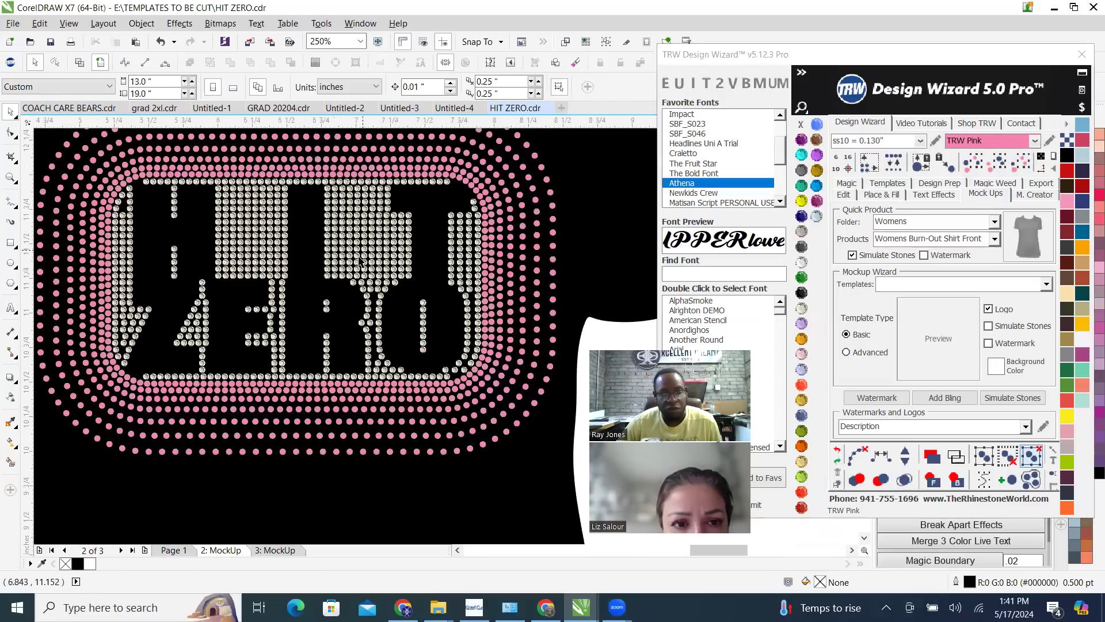
pyautogui.click(380, 229)
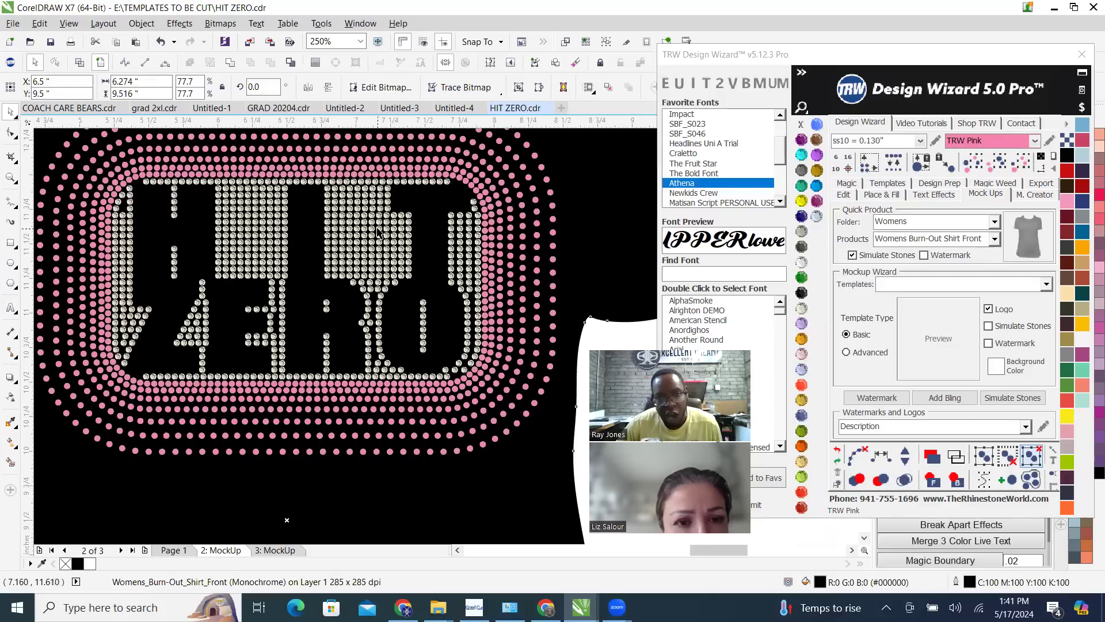
pyautogui.scroll(3, 380, 229)
pyautogui.click(382, 227)
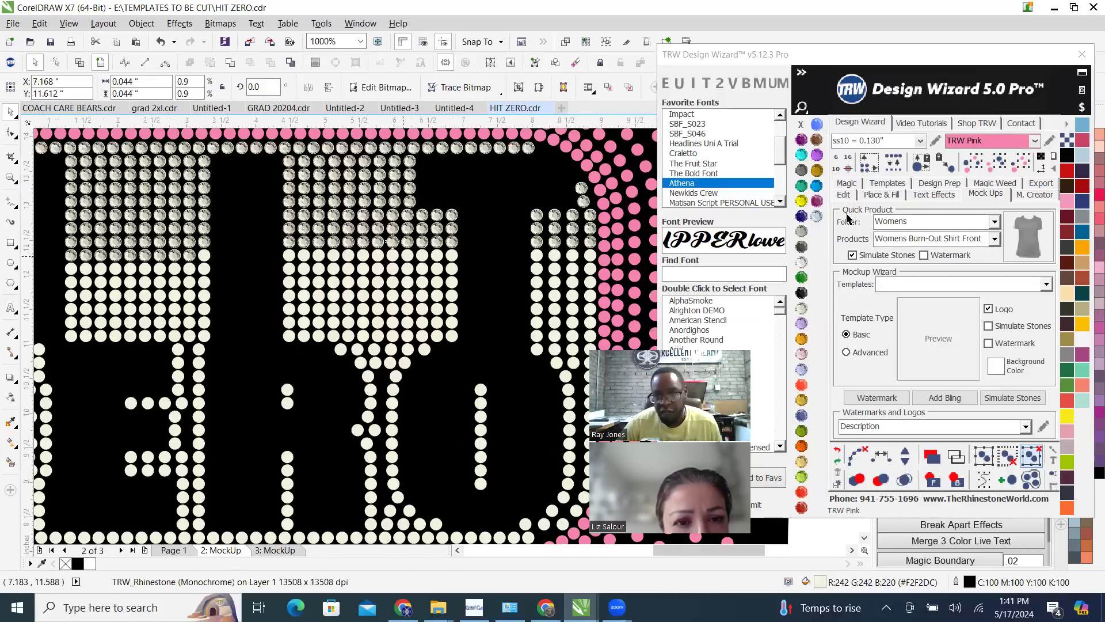
pyautogui.click(1020, 162)
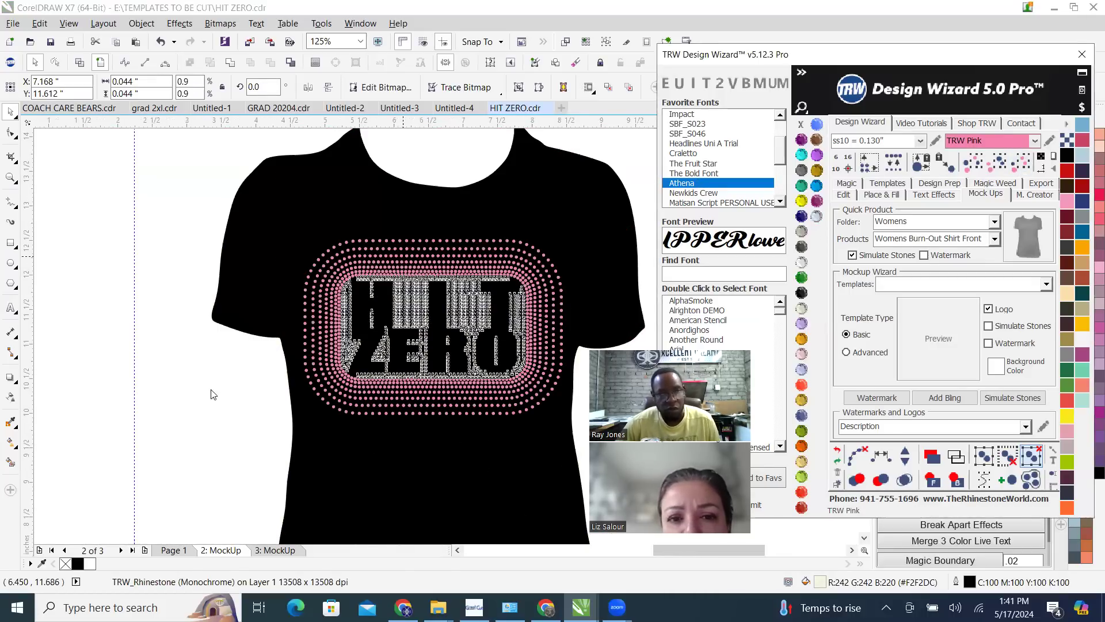
pyautogui.click(239, 390)
pyautogui.scroll(-2, 241, 389)
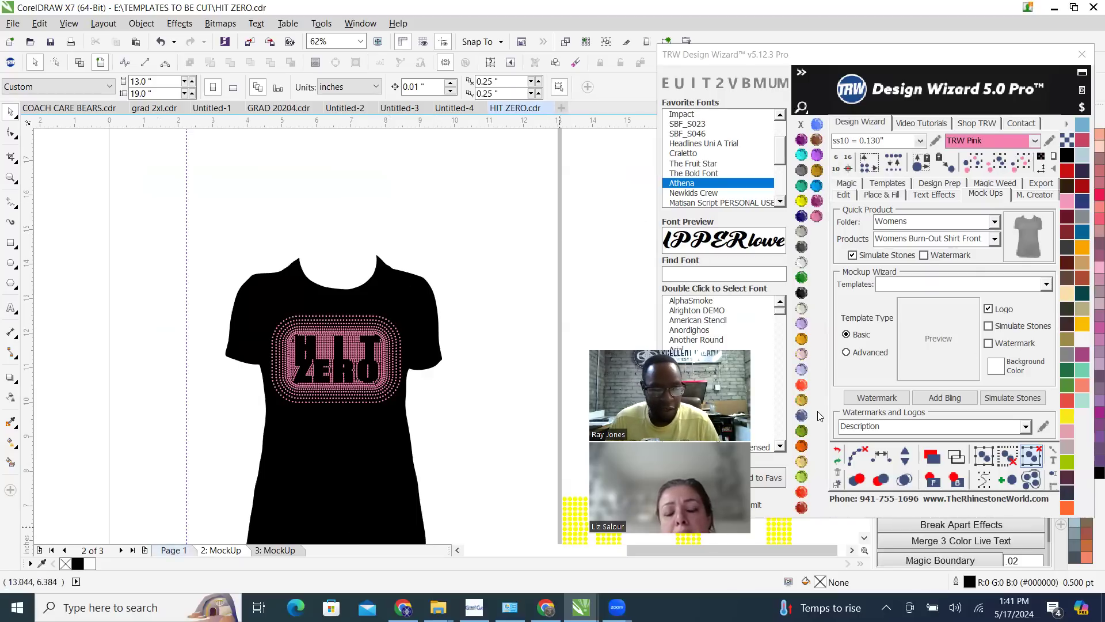
# Compare the original stone design on Page 1 with its shirt mockup on the first mockup page
pyautogui.click(174, 550)
pyautogui.scroll(-2, 423, 261)
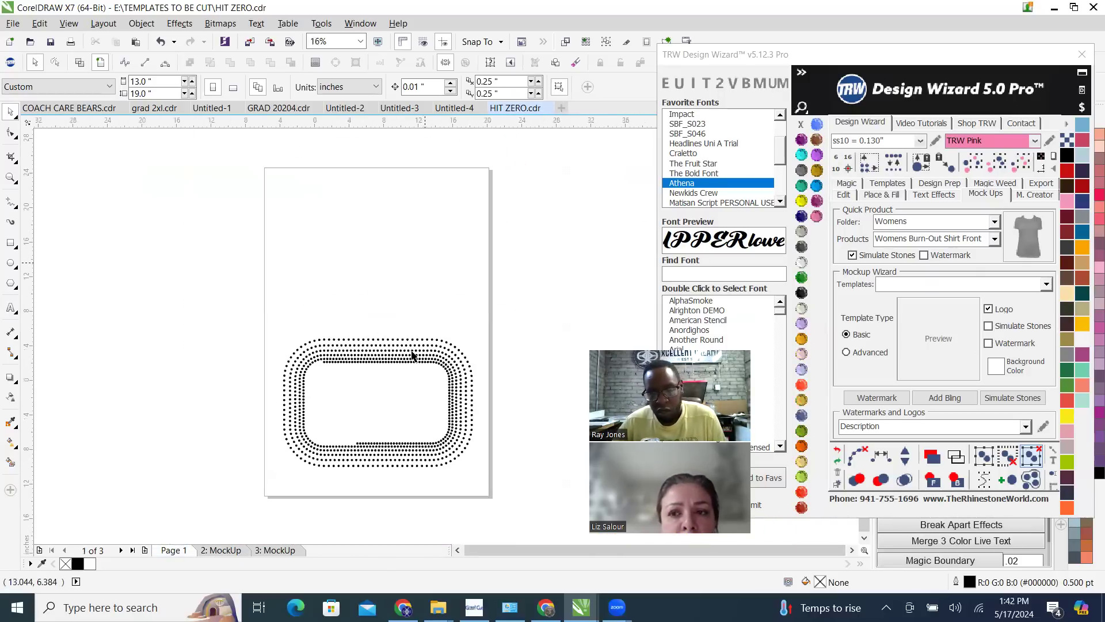
pyautogui.scroll(-1, 412, 355)
pyautogui.scroll(4, 448, 285)
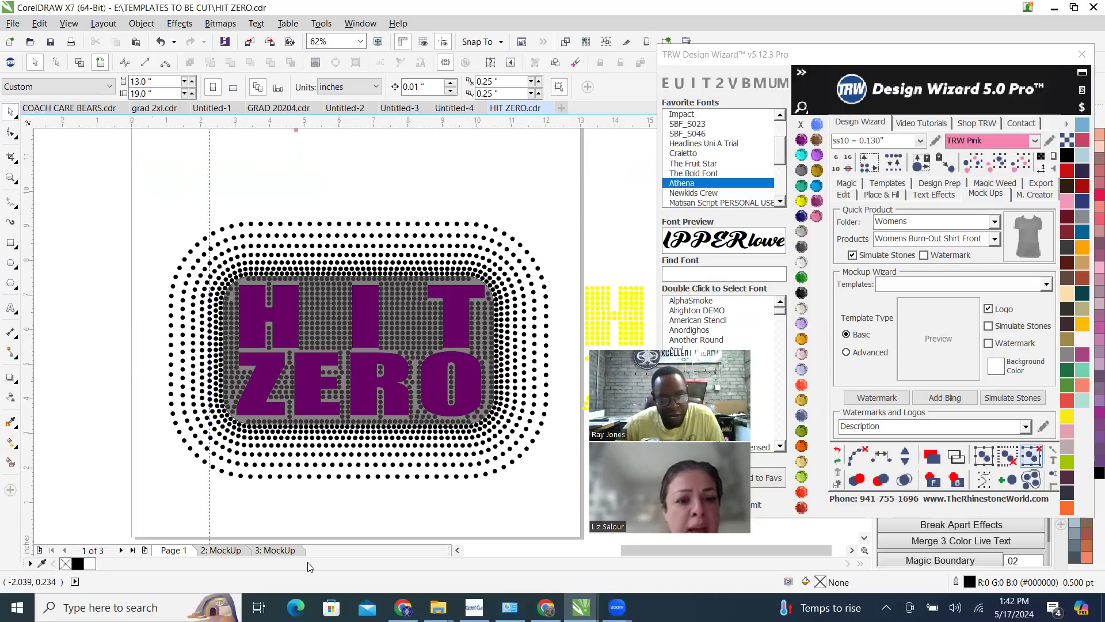
pyautogui.click(223, 550)
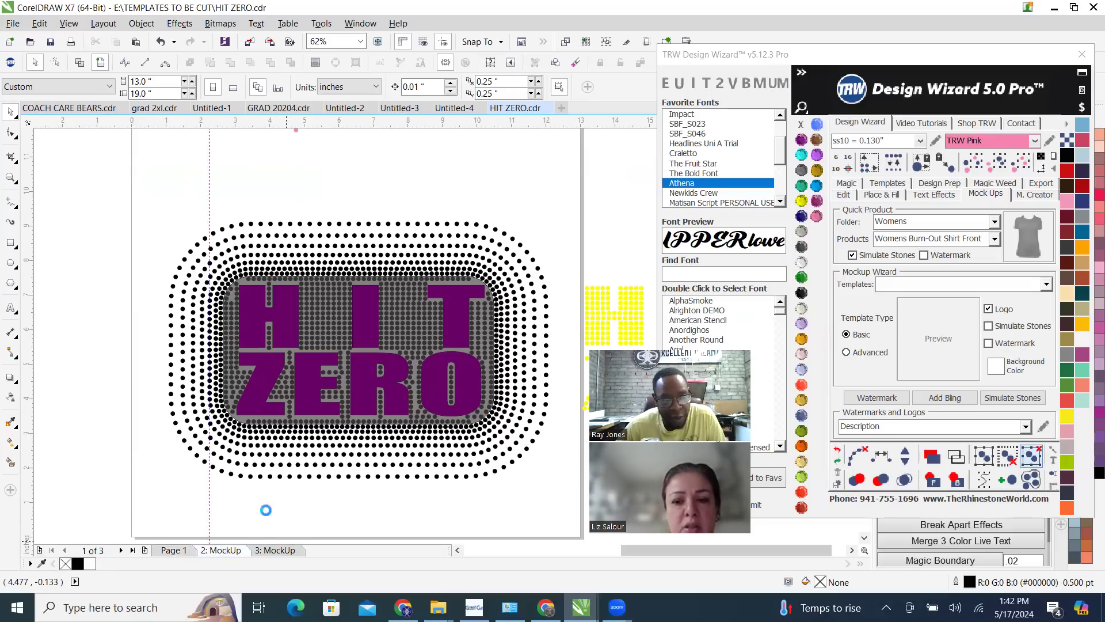
pyautogui.scroll(-2, 282, 471)
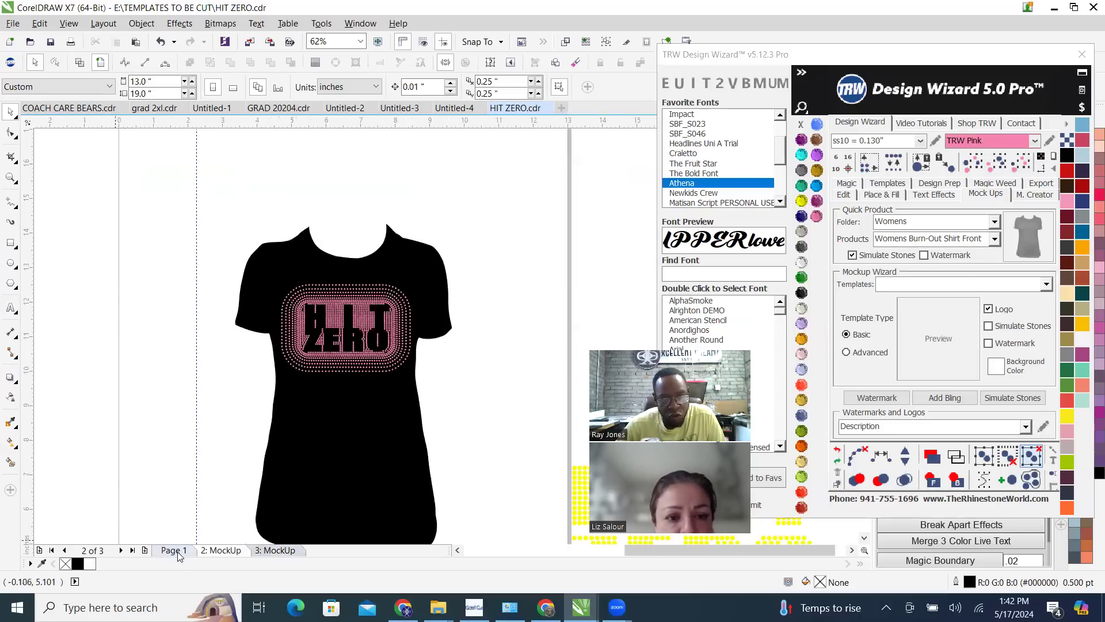
# Add a new blank page directly after Page 1 and name it BIGGER DESIGN
pyautogui.click(175, 553)
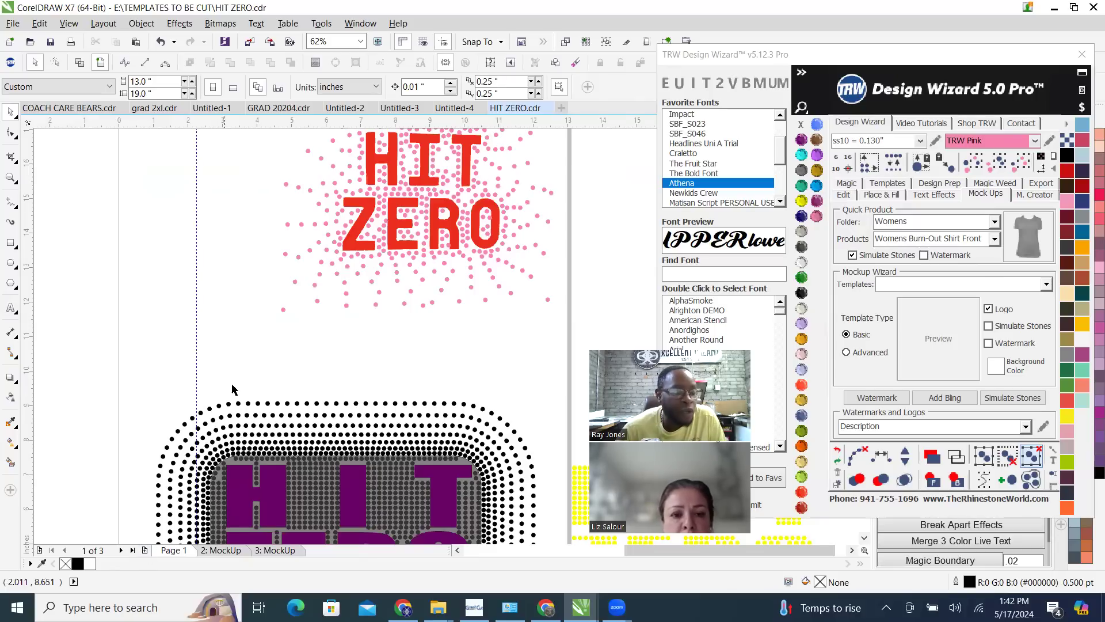
pyautogui.scroll(-1, 235, 382)
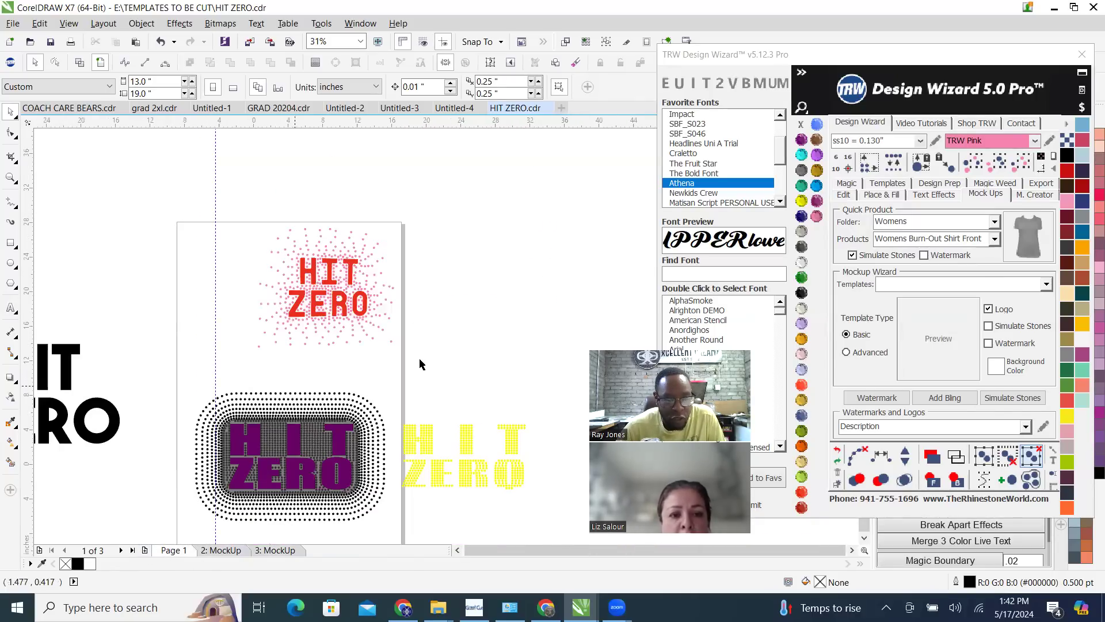
pyautogui.scroll(-2, 397, 383)
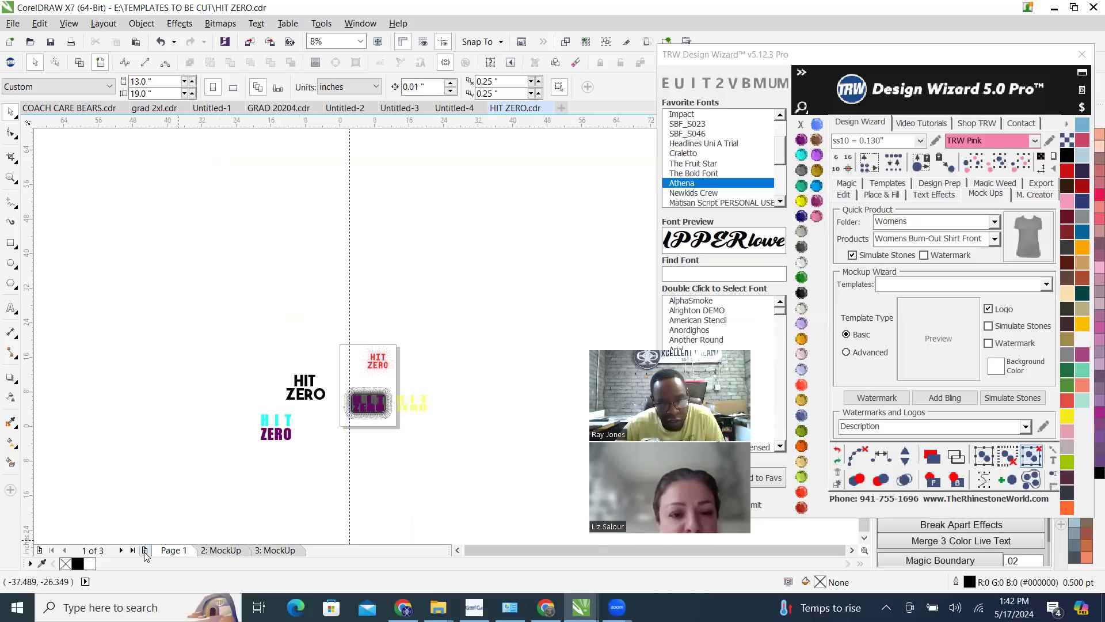
pyautogui.click(145, 549)
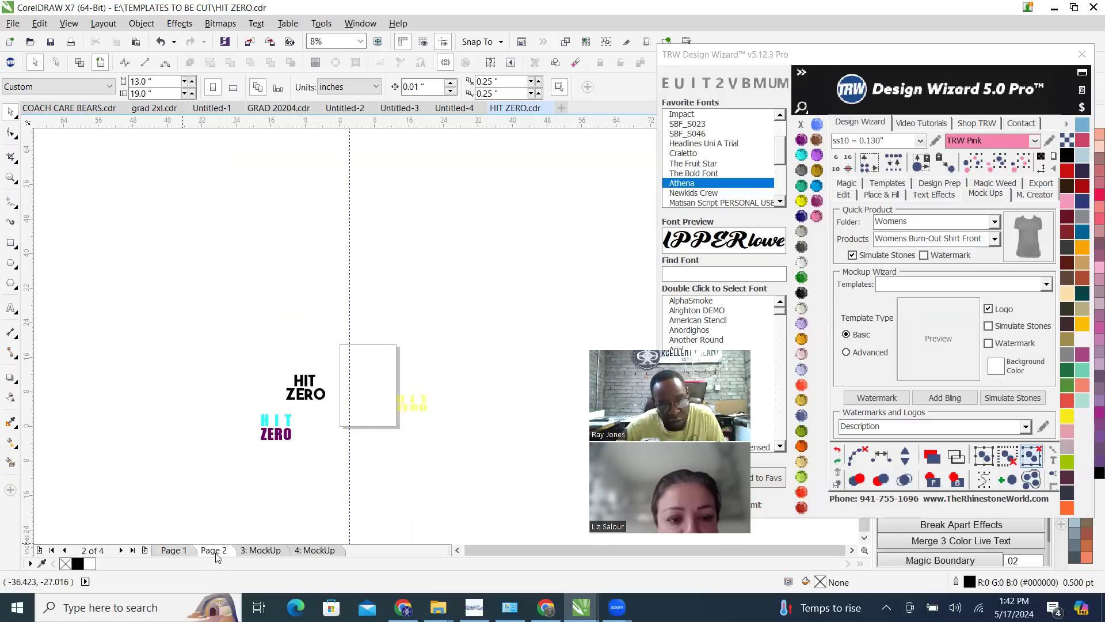
pyautogui.scroll(2, 395, 389)
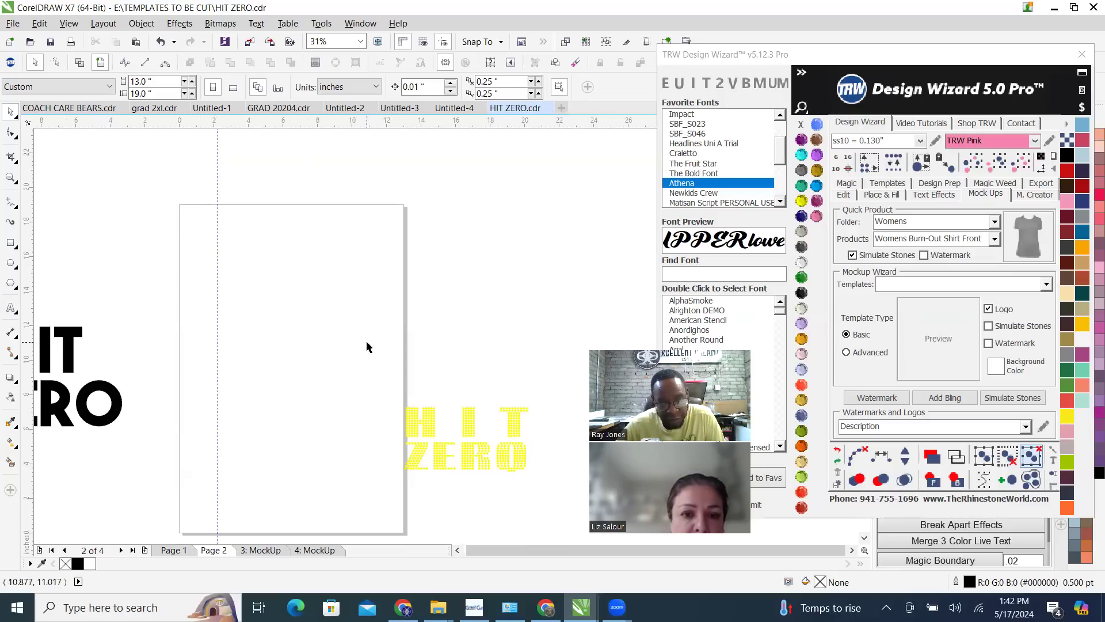
pyautogui.rightClick(216, 550)
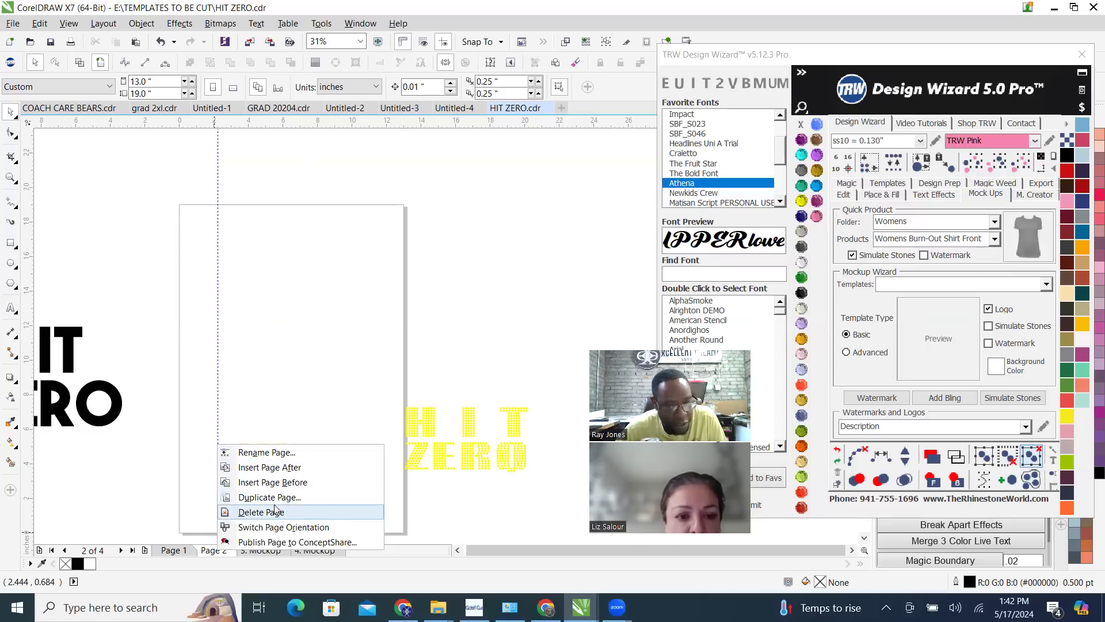
pyautogui.click(269, 455)
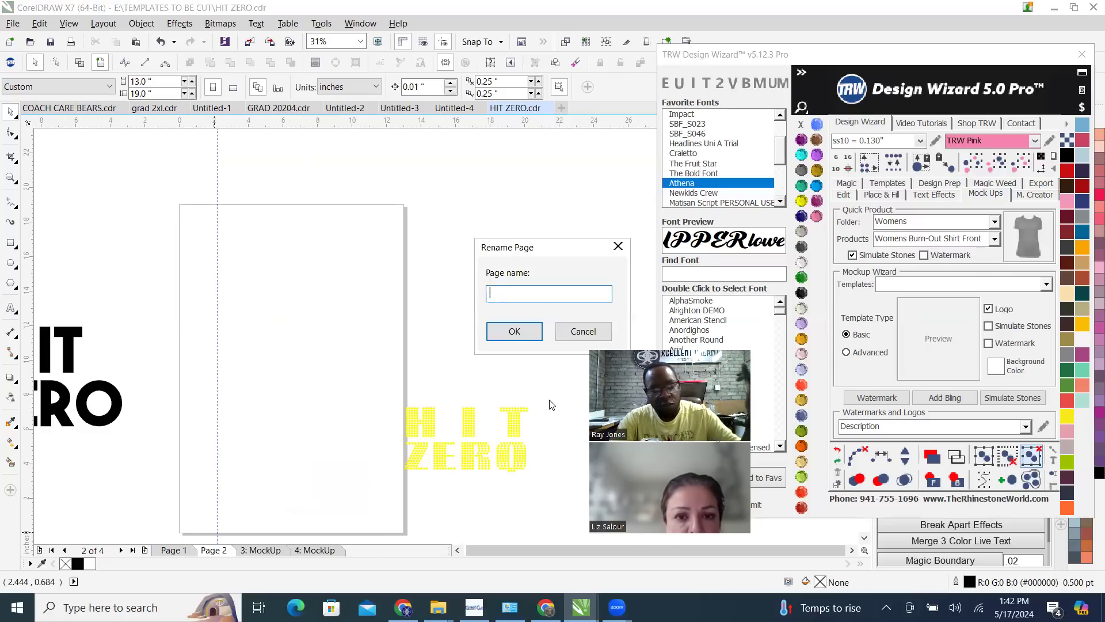
pyautogui.write('BIG')
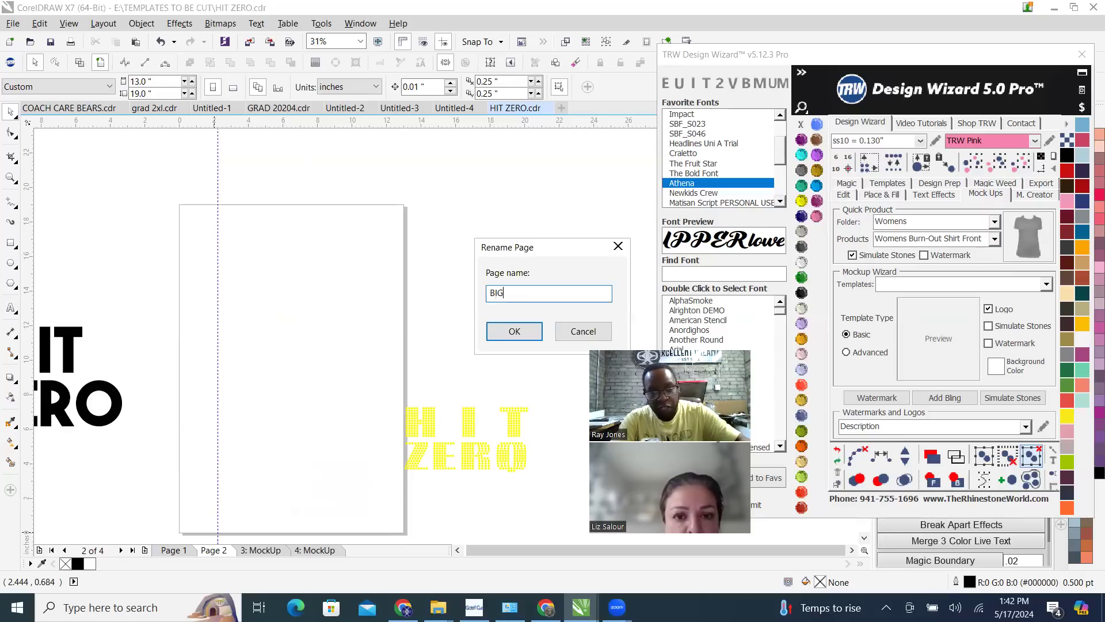
pyautogui.write('GER DESIGN')
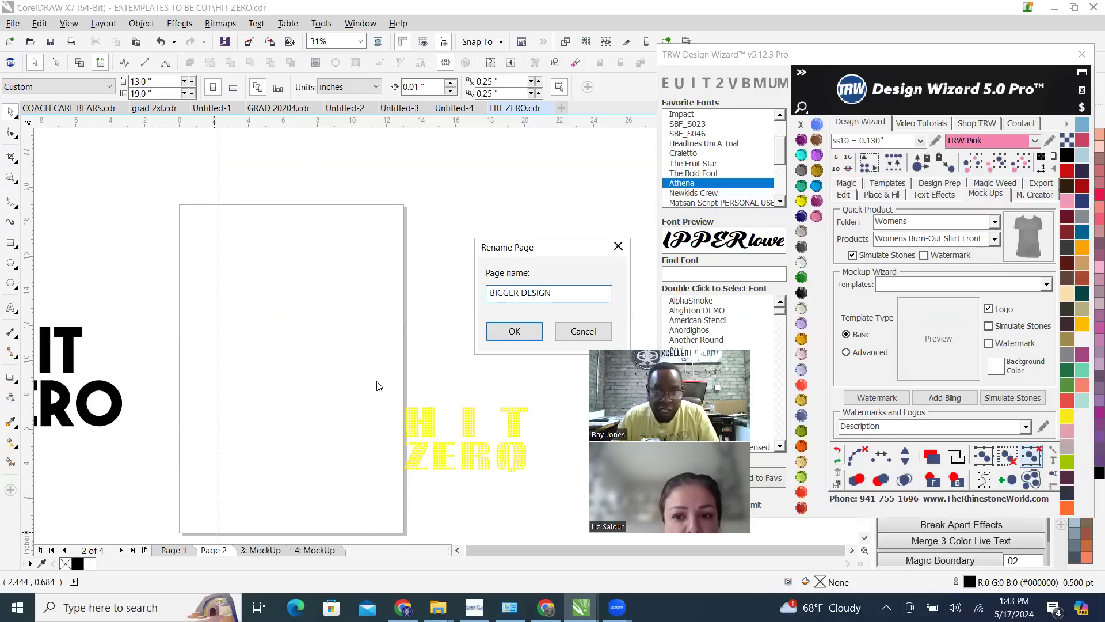
pyautogui.click(514, 332)
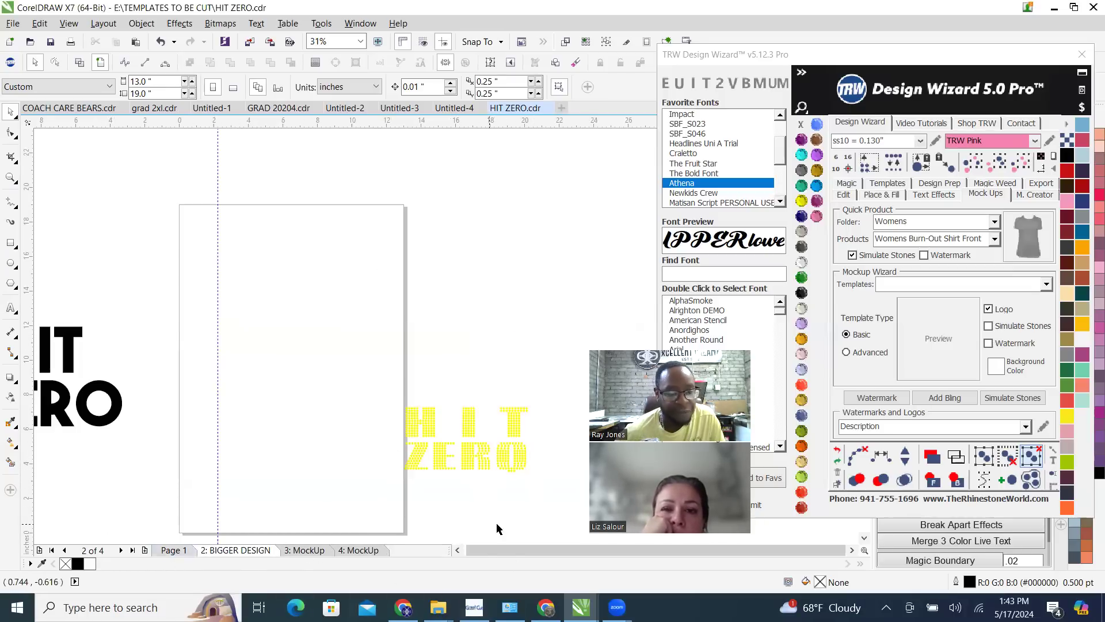
# Delete all black stones in and around the grey HIT ZERO rectangle on Page 1, keeping the rectangle and purple lettering
pyautogui.click(170, 549)
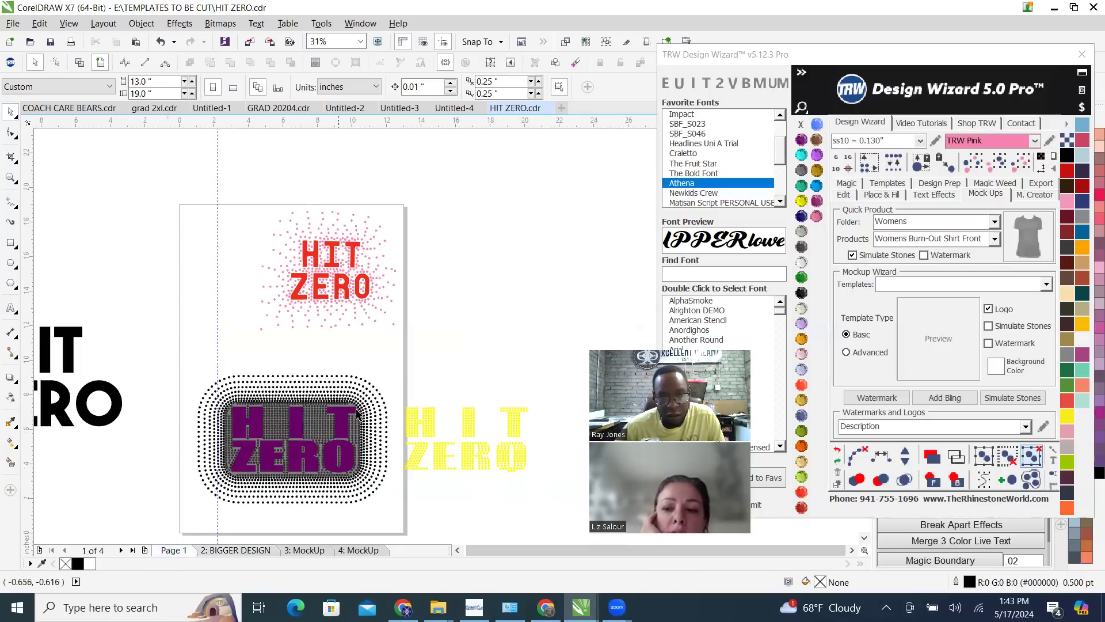
pyautogui.scroll(-2, 338, 429)
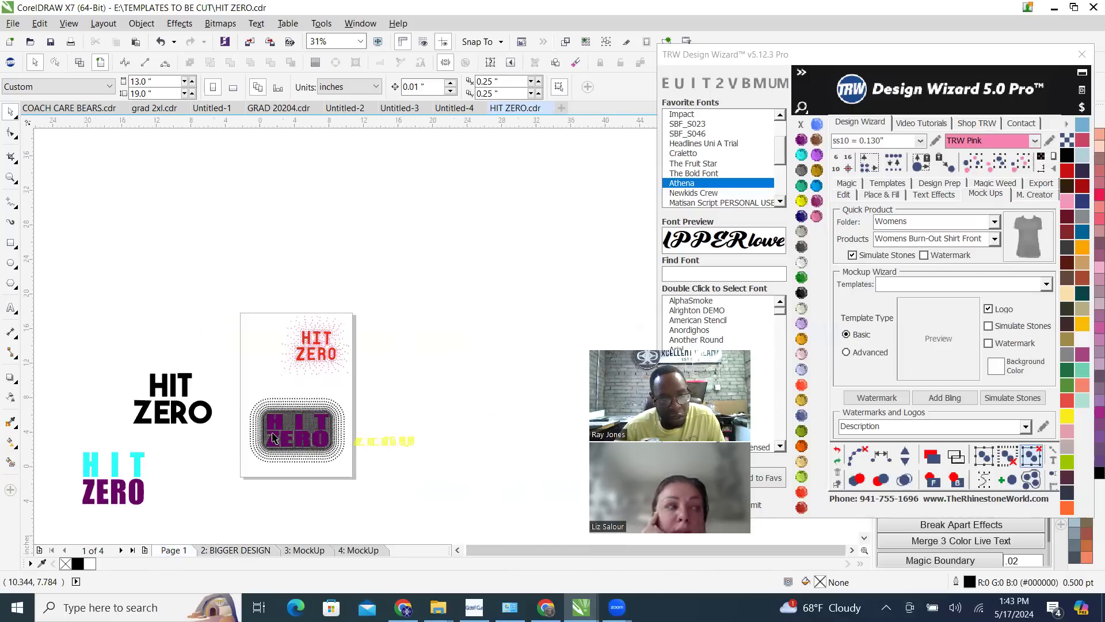
pyautogui.scroll(2, 337, 429)
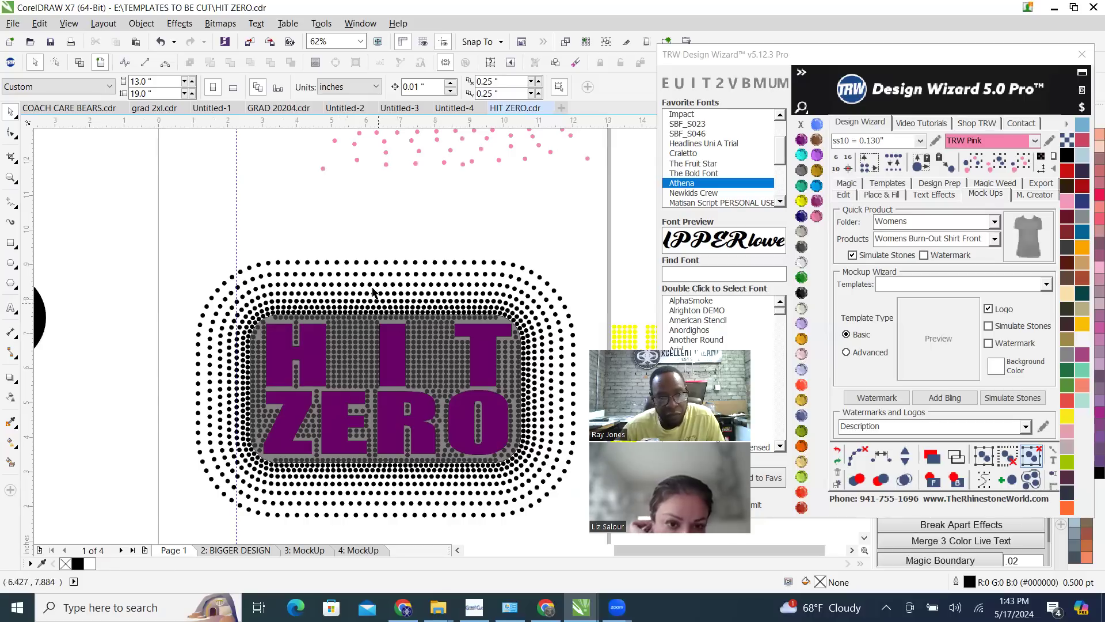
pyautogui.moveTo(357, 236); pyautogui.dragTo(593, 348)
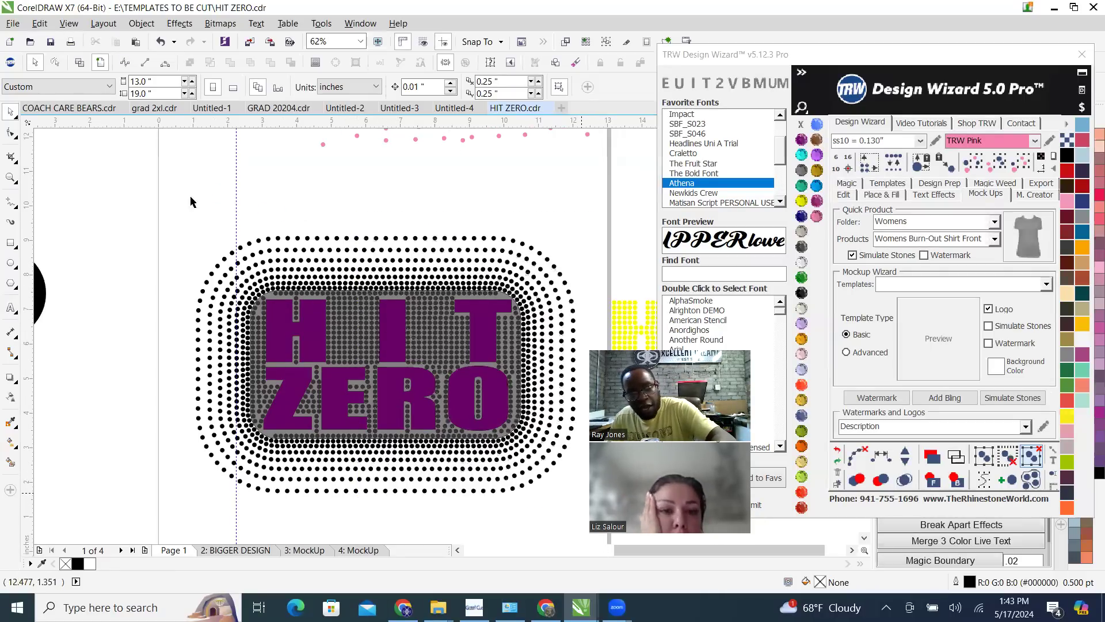
pyautogui.press('Delete')
pyautogui.moveTo(133, 196); pyautogui.dragTo(375, 523)
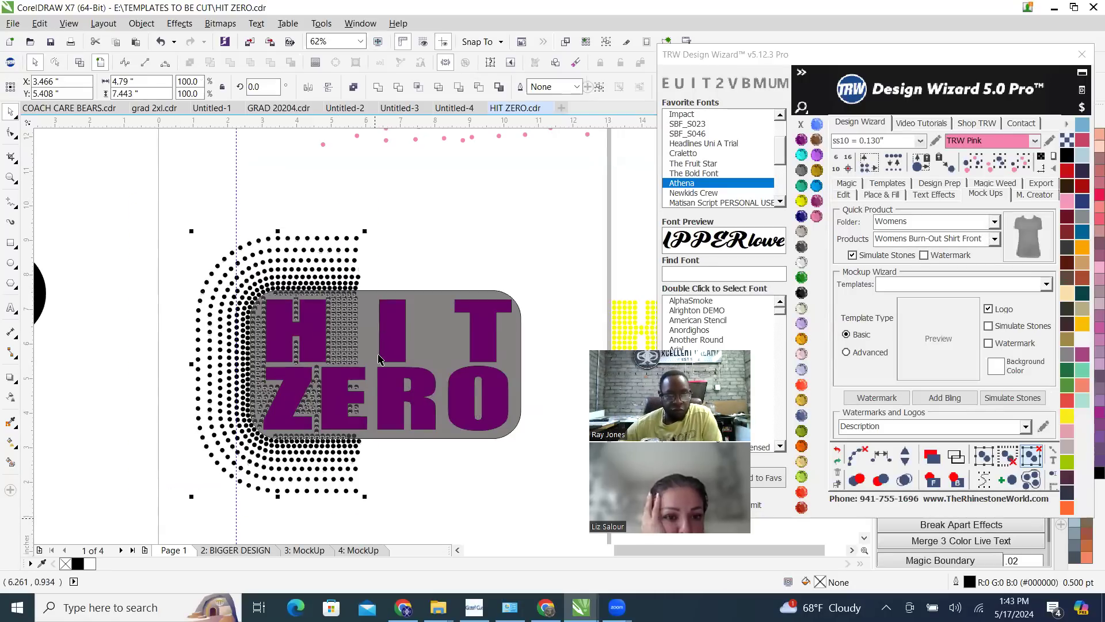
pyautogui.press('Delete')
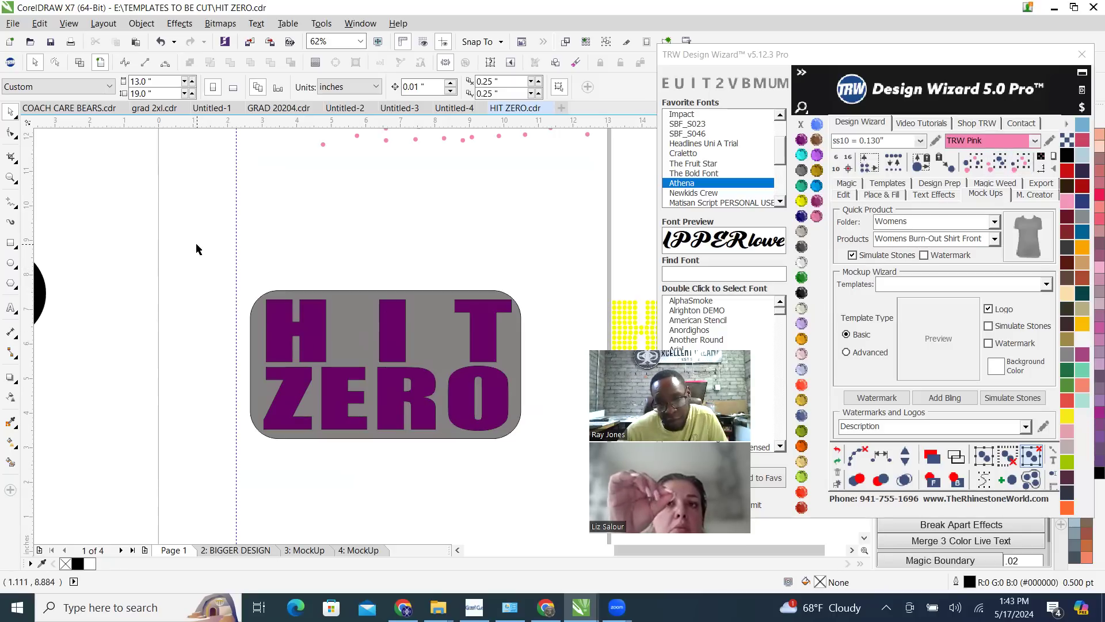
# Delete the yellow stone HIT ZERO lettering beside the page
pyautogui.scroll(-2, 360, 387)
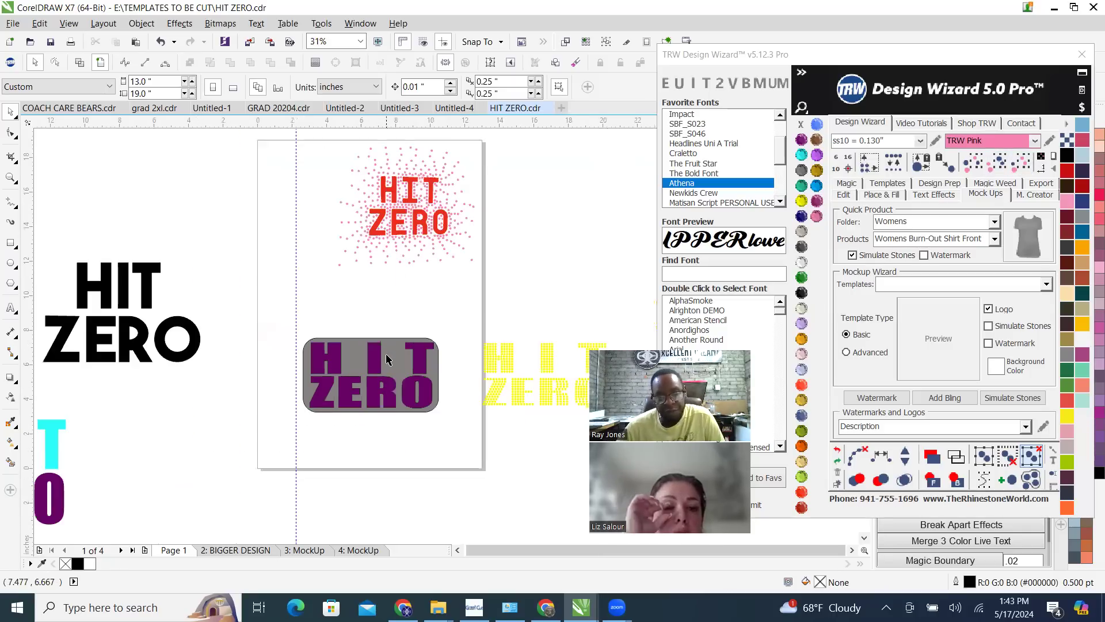
pyautogui.scroll(2, 432, 375)
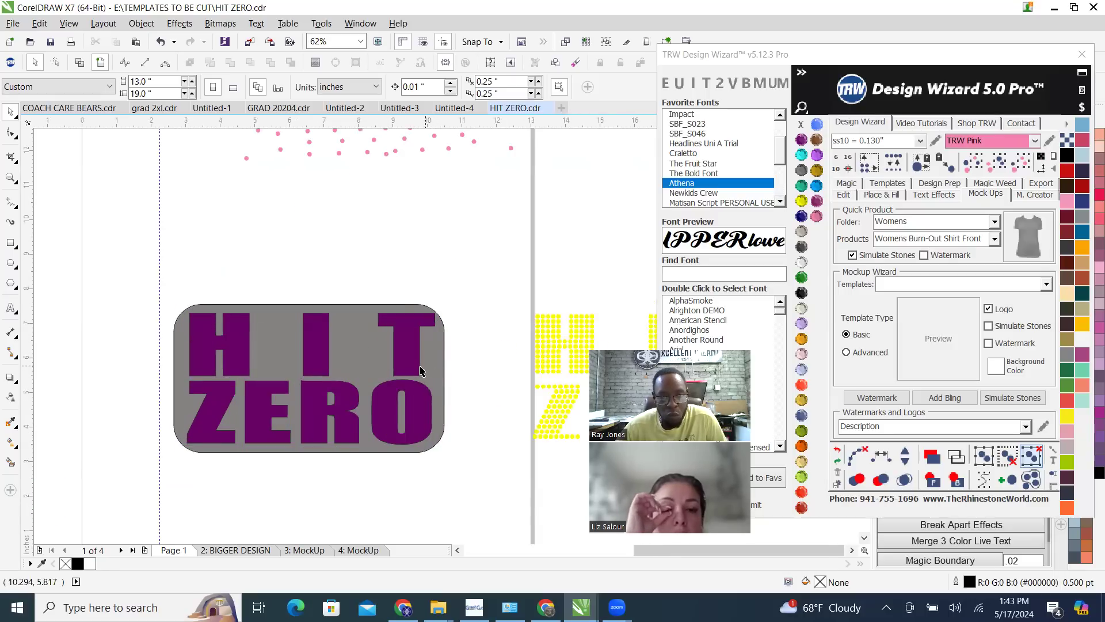
pyautogui.scroll(-2, 420, 370)
pyautogui.moveTo(933, 481); pyautogui.dragTo(593, 495)
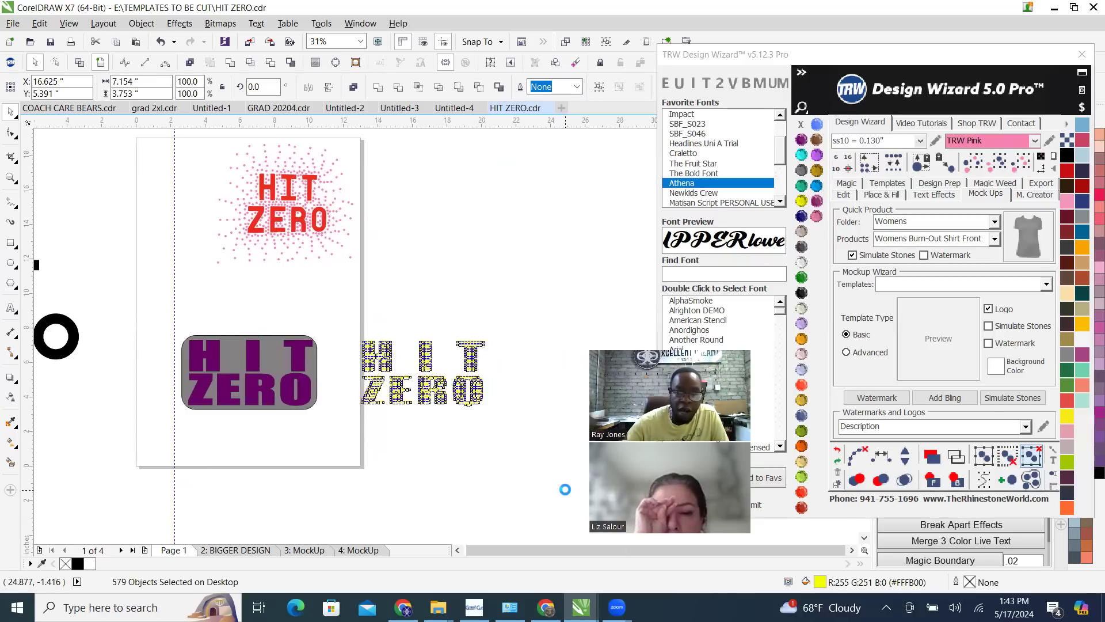
pyautogui.press('Delete')
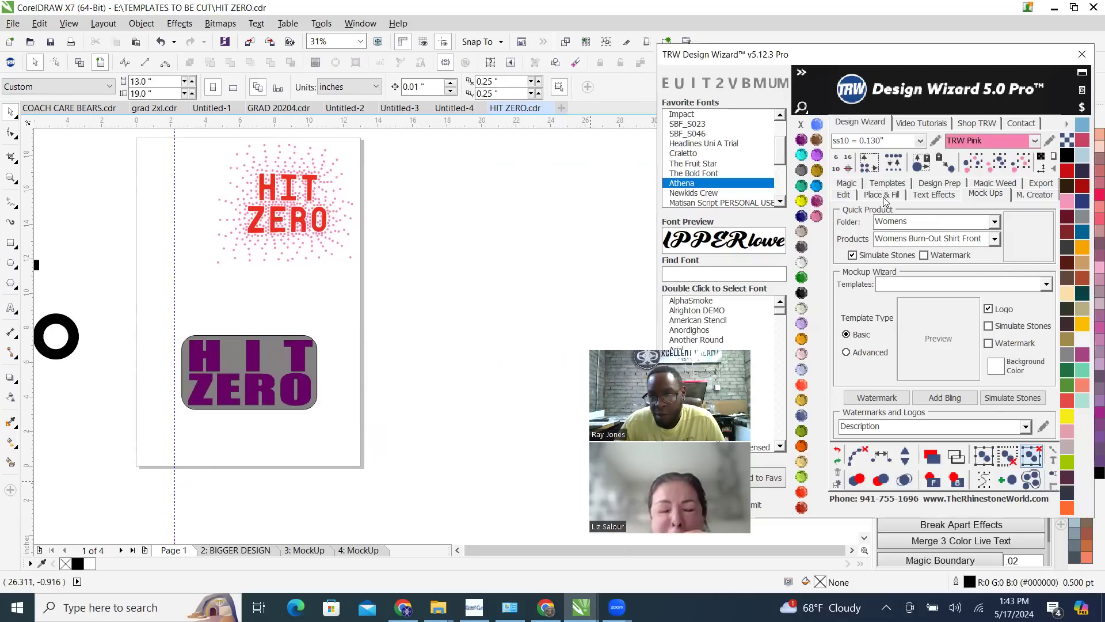
# Set the stone effects to decrease count by 15 and fade by .1, and try an inside island fill on the grey rectangle
pyautogui.click(881, 196)
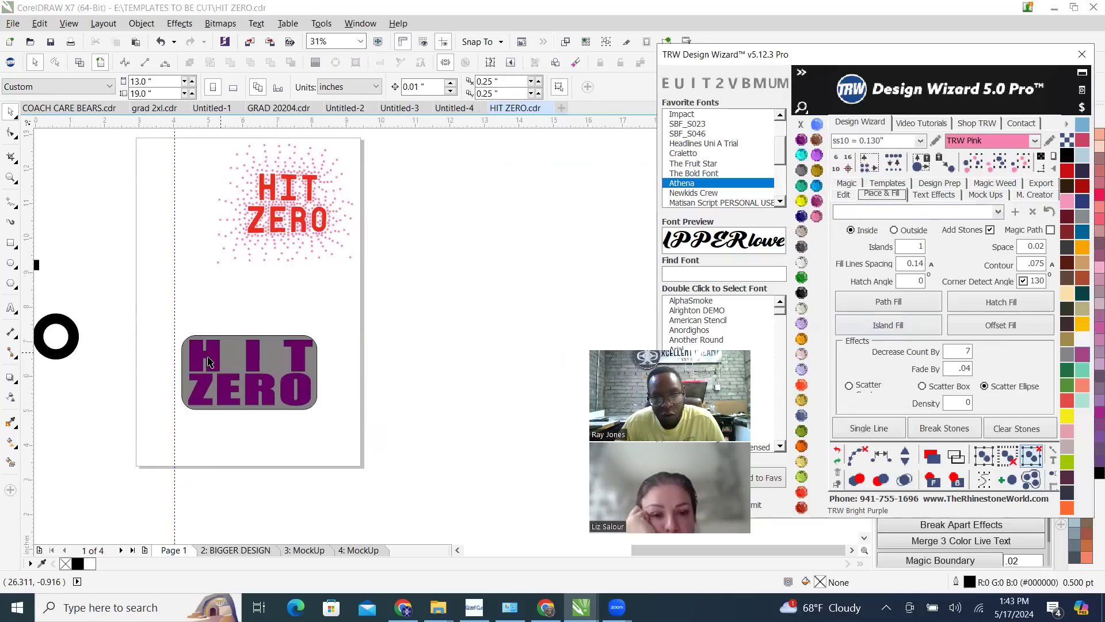
pyautogui.scroll(1, 236, 350)
pyautogui.scroll(1, 60, 375)
pyautogui.scroll(-2, 408, 295)
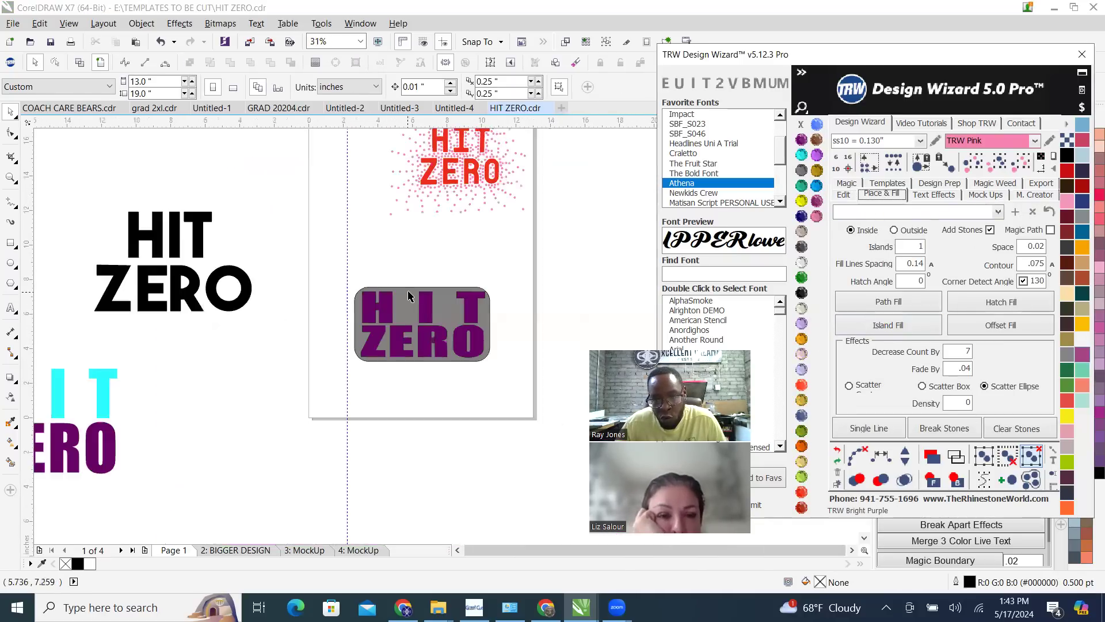
pyautogui.scroll(1, 408, 296)
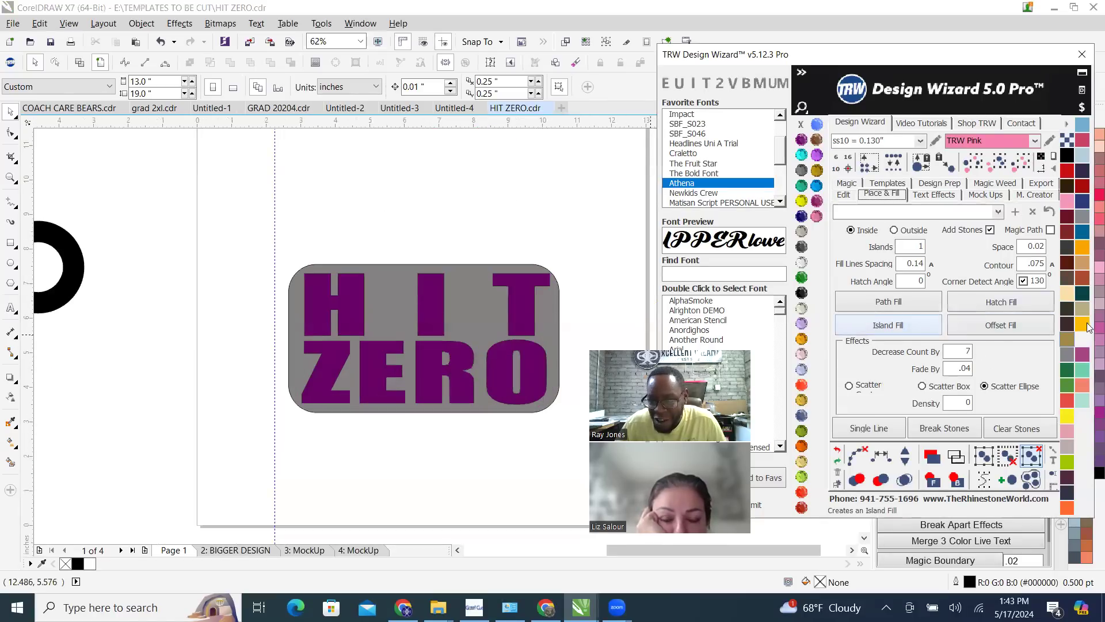
pyautogui.click(401, 288)
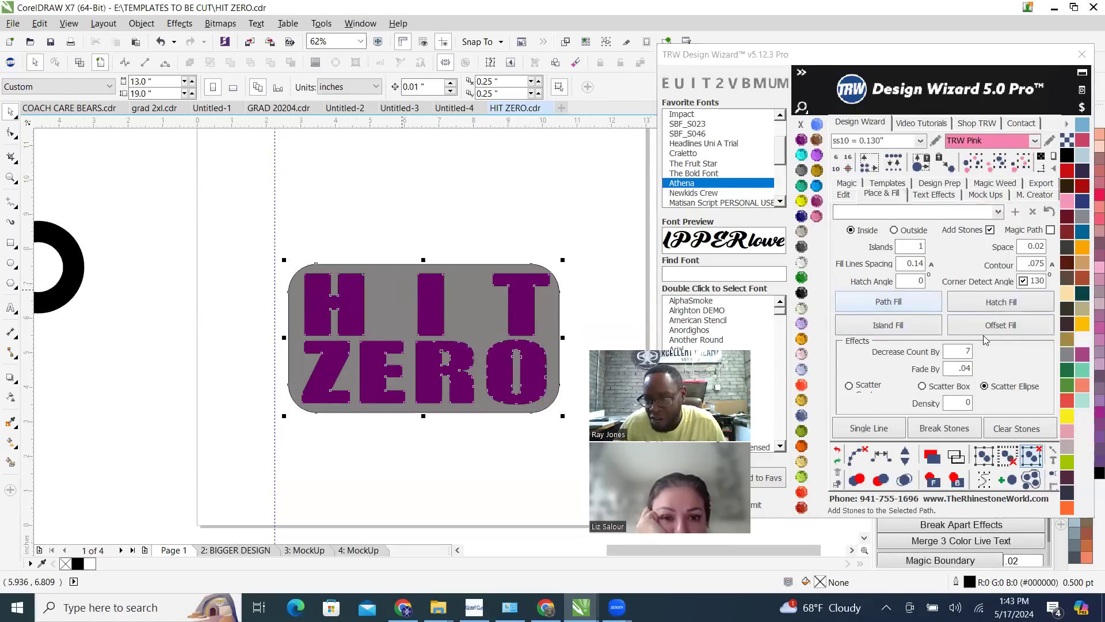
pyautogui.doubleClick(953, 354)
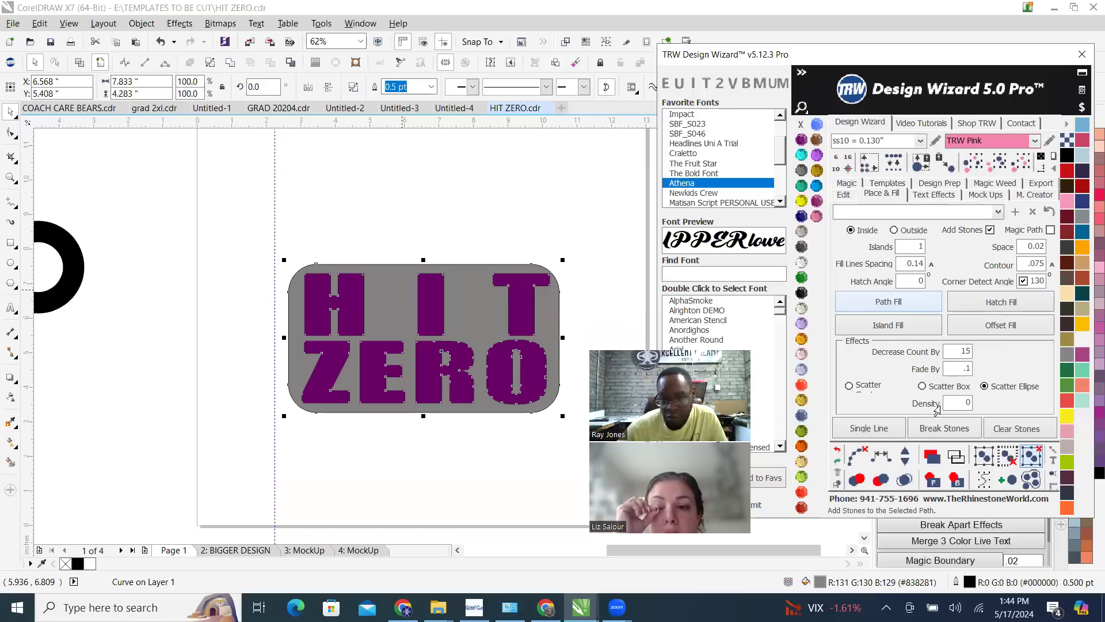
pyautogui.click(910, 325)
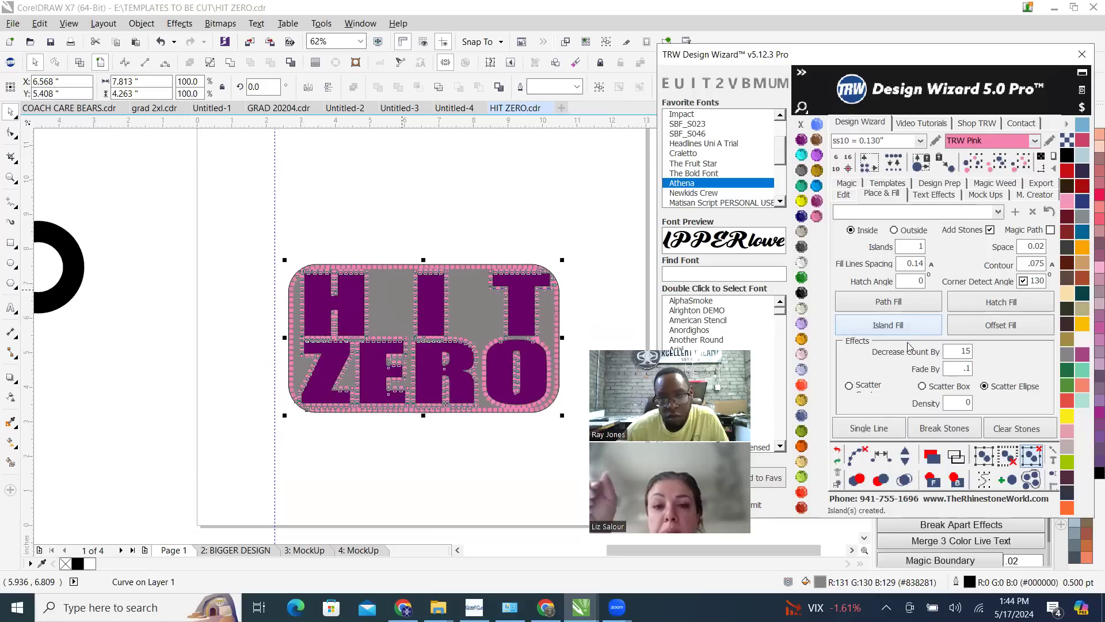
pyautogui.click(837, 453)
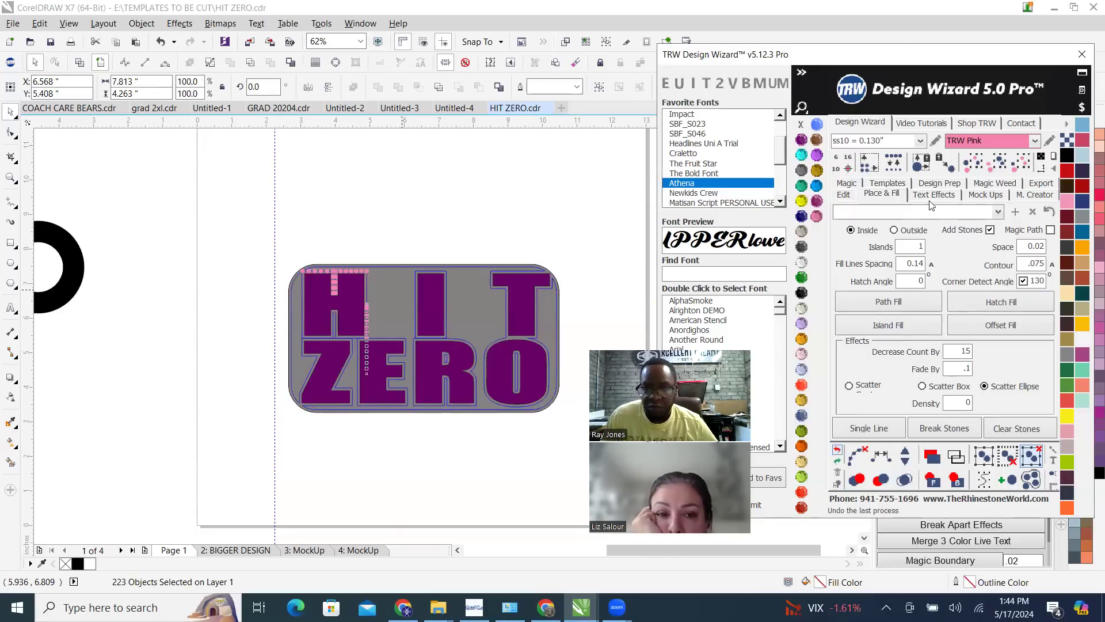
# Create an outside island fill of seven ss10 TRW Pink stone rings around the grey rectangle and break apart the selected stone blend
pyautogui.click(895, 230)
pyautogui.doubleClick(915, 248)
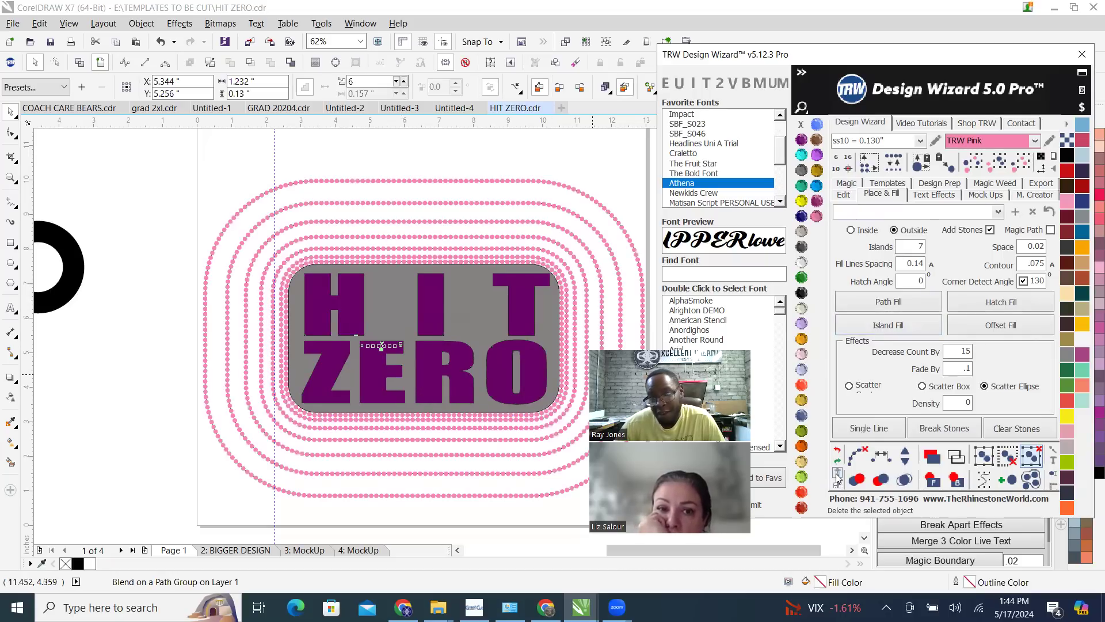
pyautogui.click(858, 456)
pyautogui.click(905, 485)
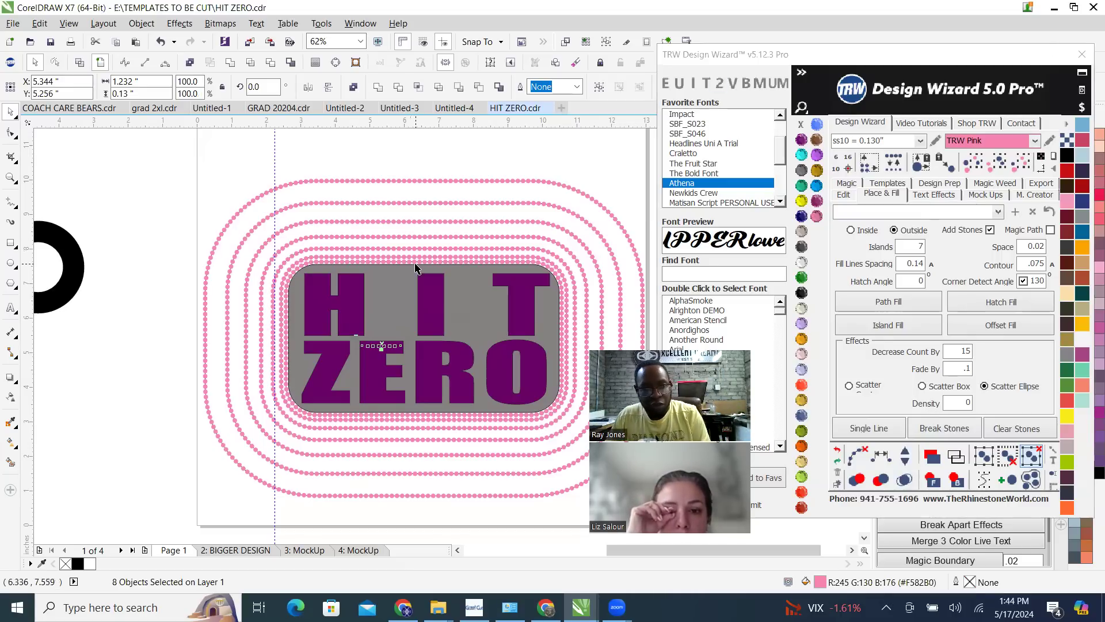
# Examine the stone spacing along the rings and the gaps between the rings around the grey rectangle
pyautogui.click(432, 248)
pyautogui.scroll(-2, 432, 248)
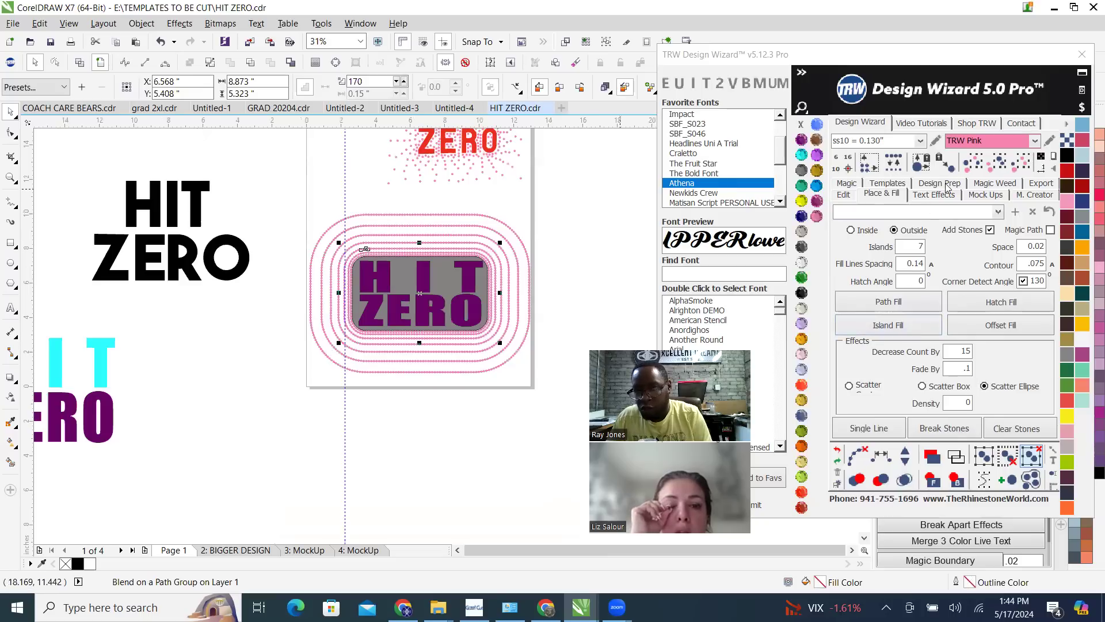
pyautogui.scroll(4, 365, 249)
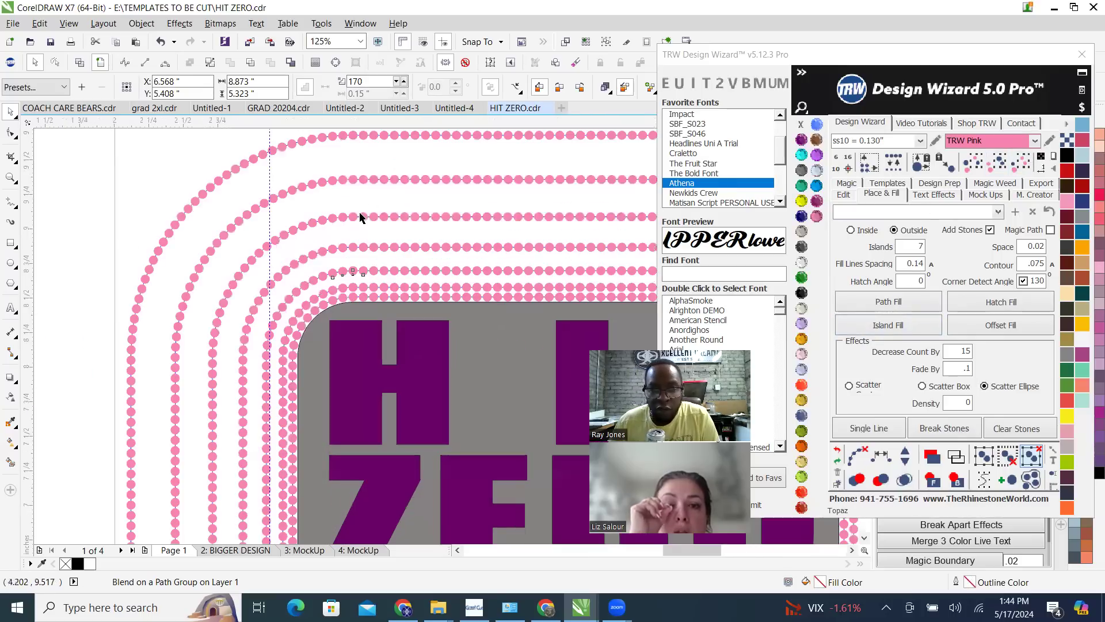
pyautogui.scroll(6, 359, 217)
pyautogui.scroll(-2, 340, 256)
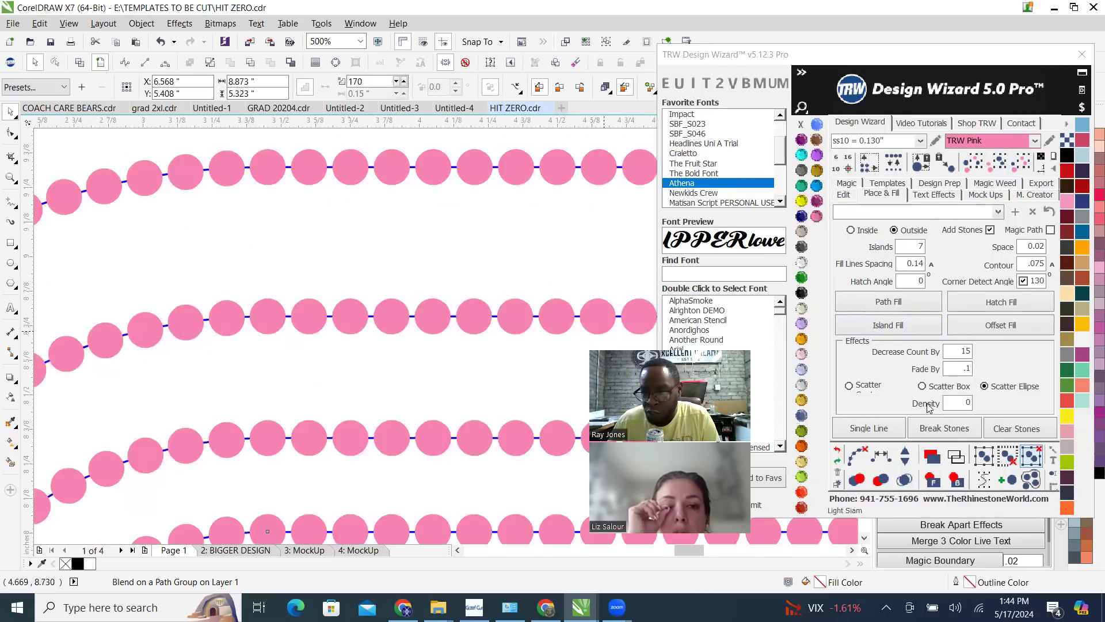
pyautogui.scroll(-2, 344, 216)
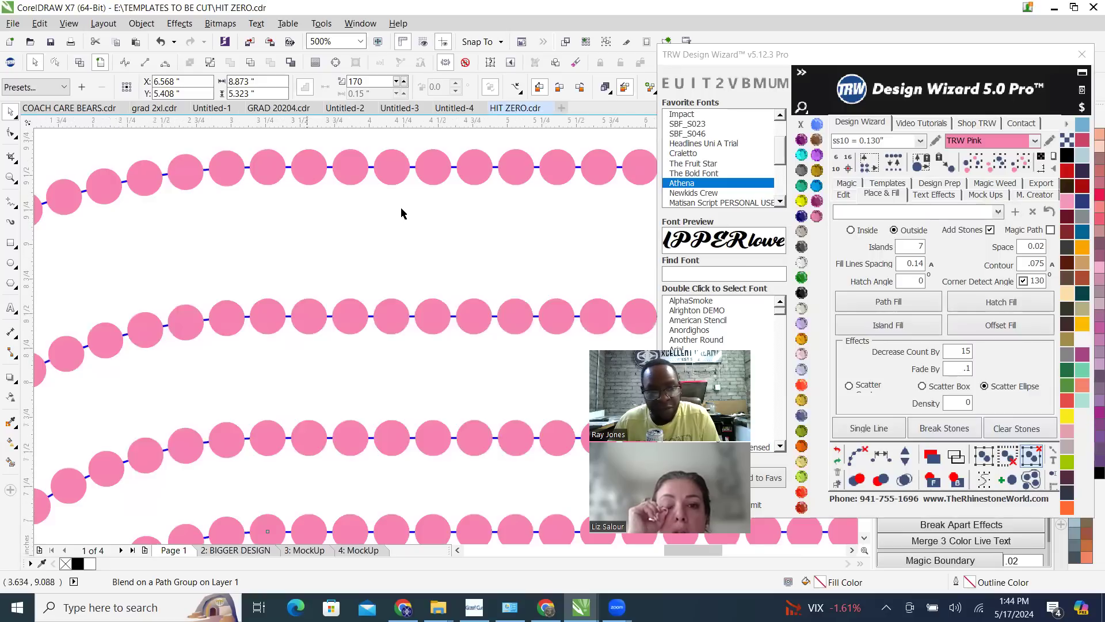
pyautogui.scroll(-6, 401, 214)
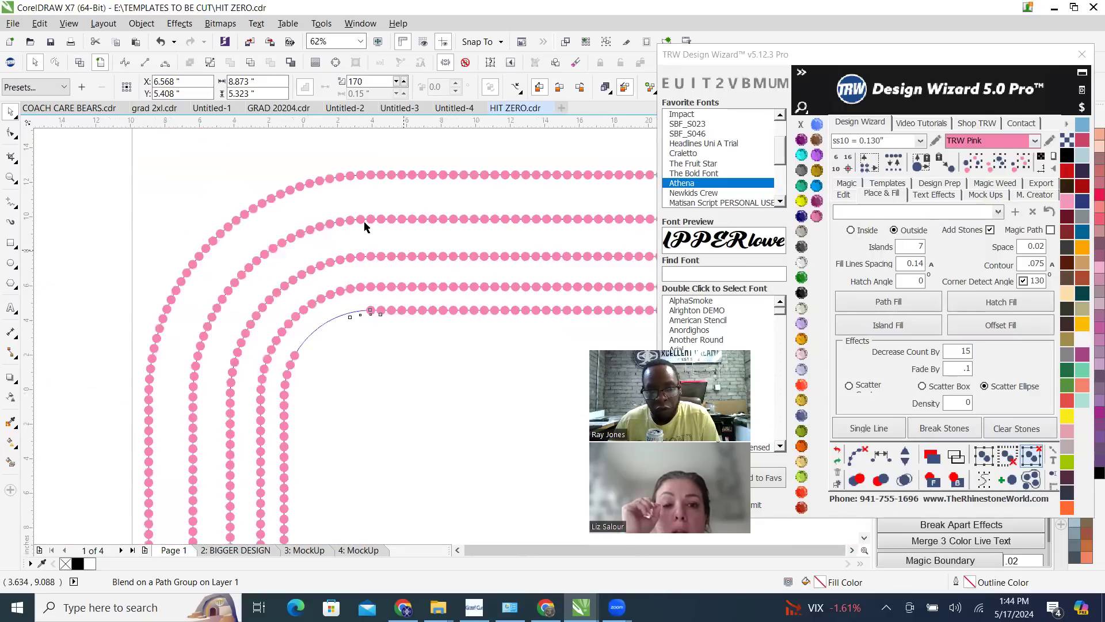
pyautogui.scroll(-3, 323, 224)
pyautogui.scroll(1, 249, 167)
# Try to merge the overlapping stones across the outer rings and the HIT ZERO lettering
pyautogui.moveTo(232, 185); pyautogui.dragTo(538, 372)
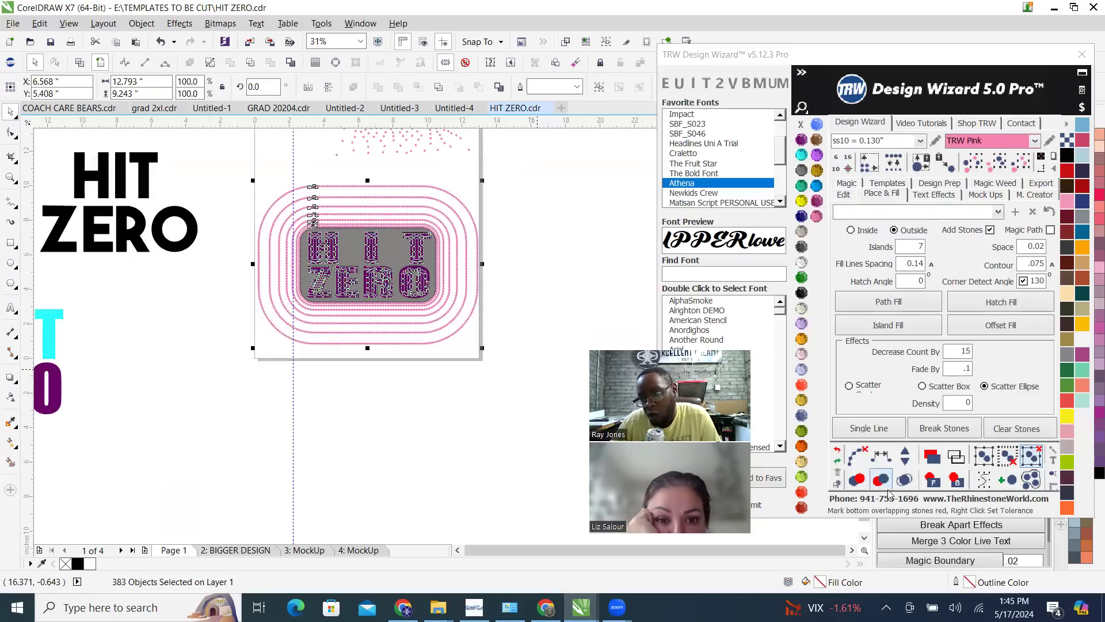
pyautogui.click(903, 480)
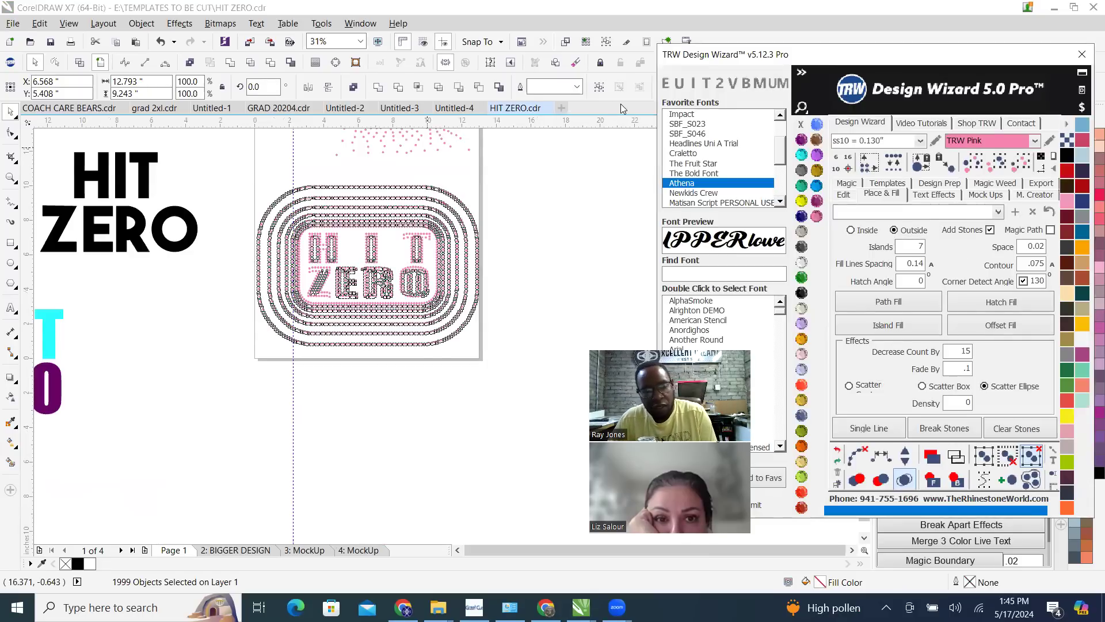
pyautogui.scroll(5, 311, 233)
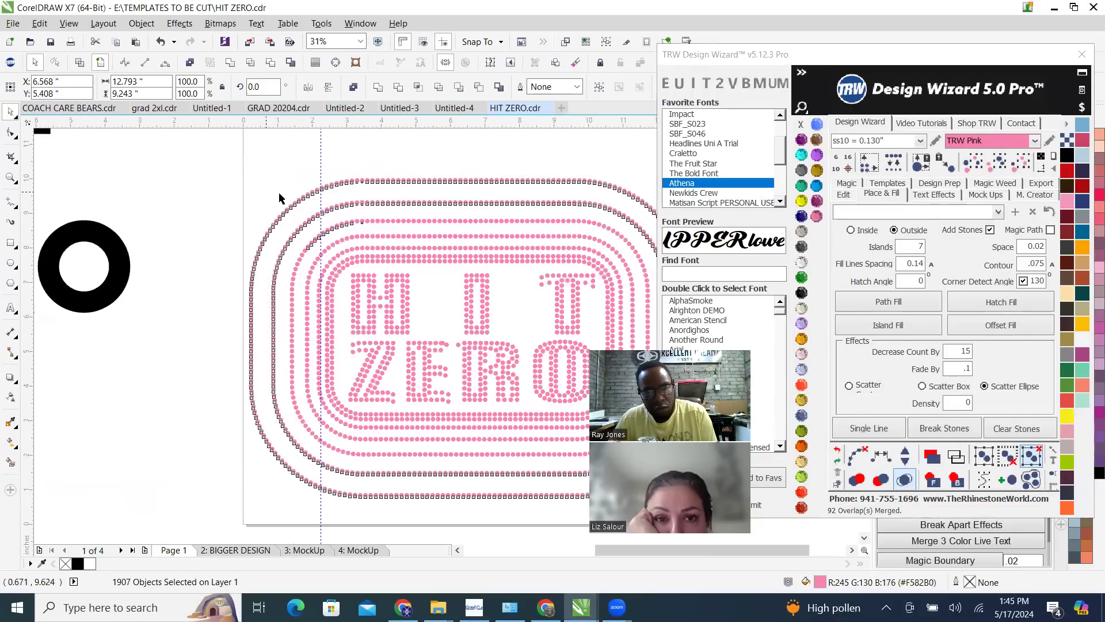
pyautogui.scroll(1, 401, 309)
pyautogui.scroll(-1, 322, 288)
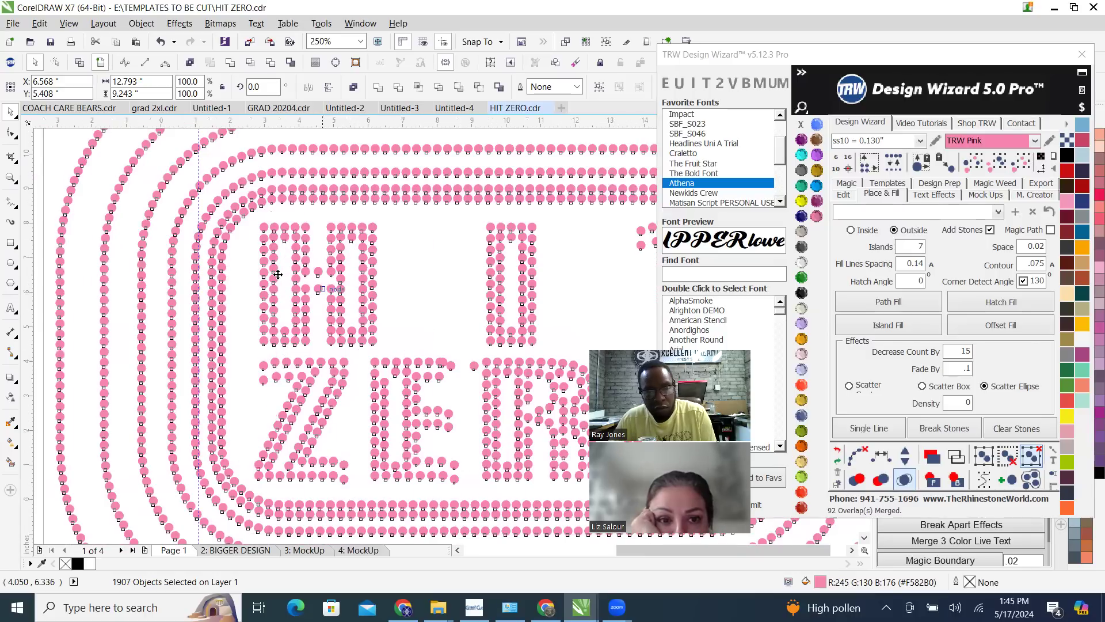
pyautogui.scroll(-1, 238, 275)
pyautogui.click(838, 454)
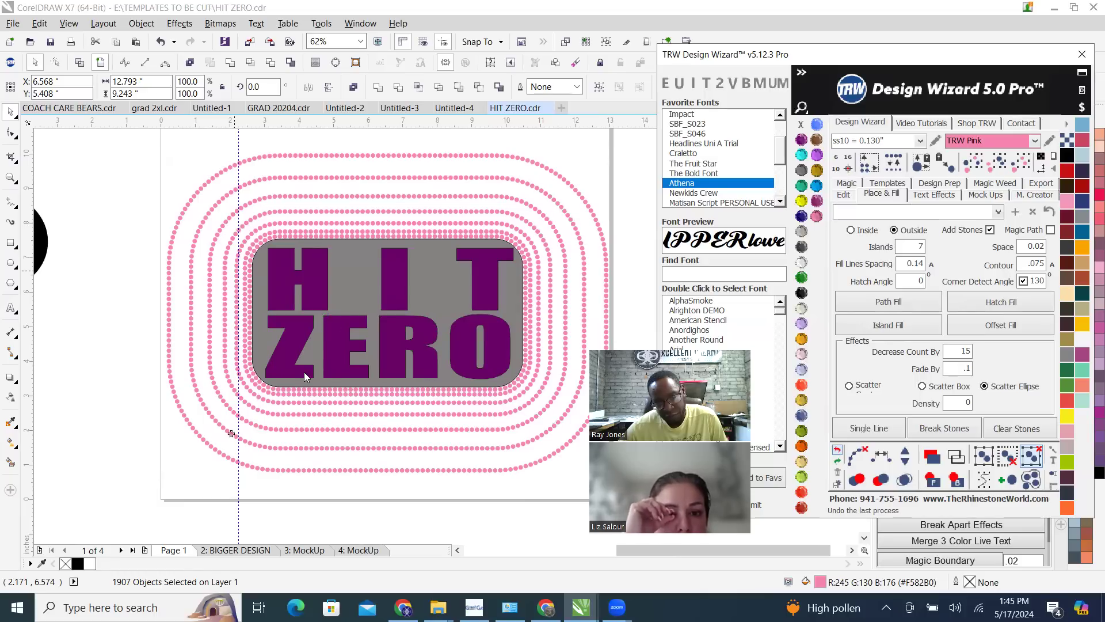
pyautogui.hotkey('ctrl', 'z')
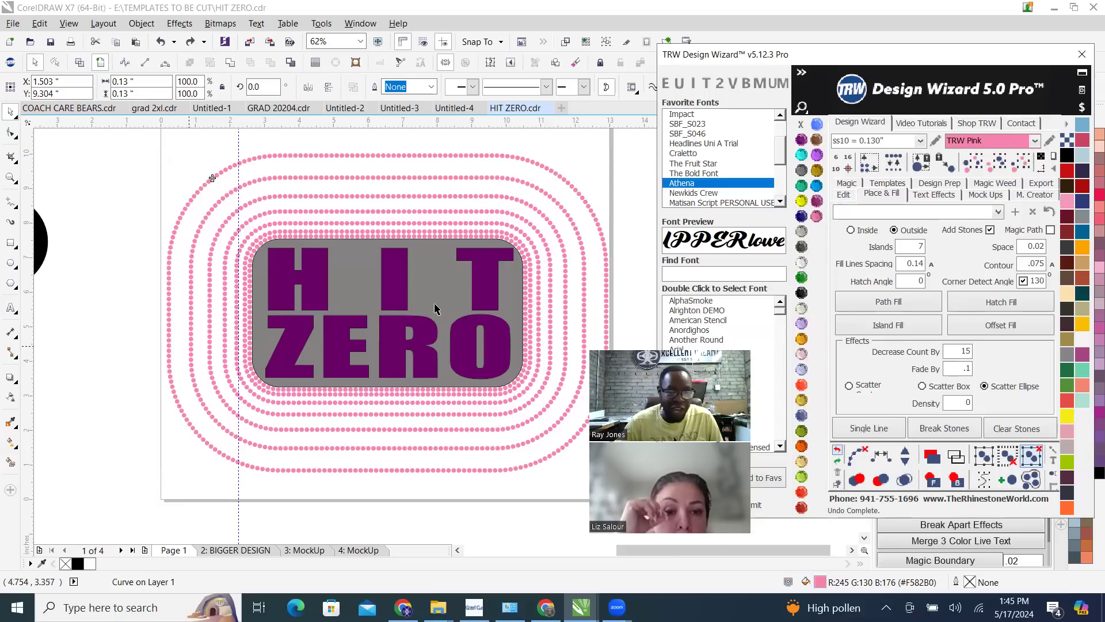
# Delete all pink stones of the same size and colour on Page 1, keeping the grey rectangle and purple lettering
pyautogui.scroll(-4, 449, 264)
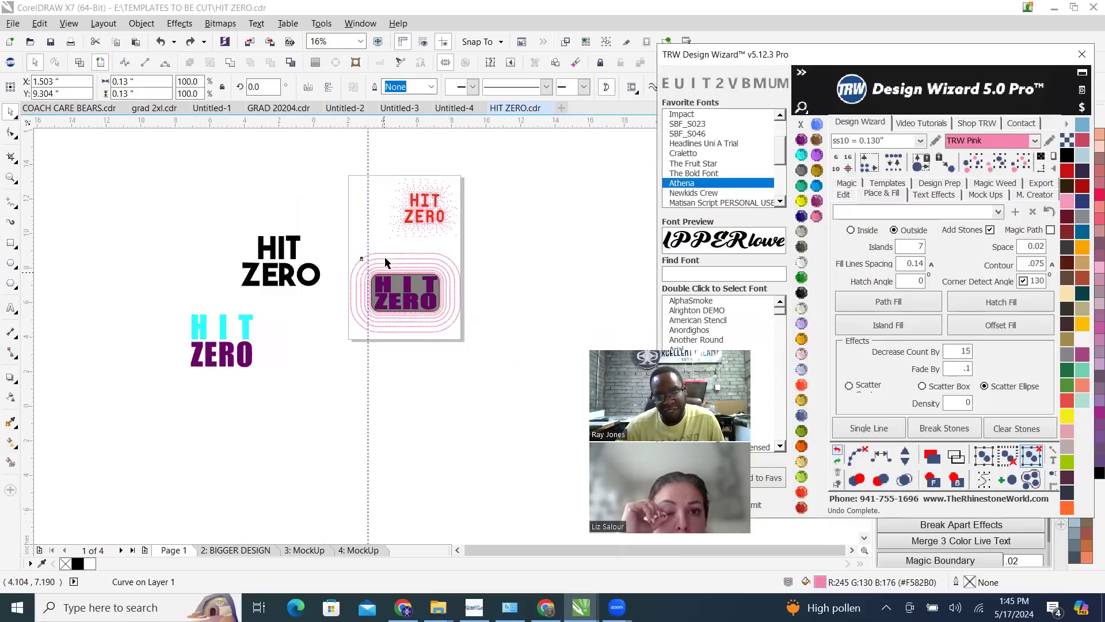
pyautogui.scroll(3, 415, 247)
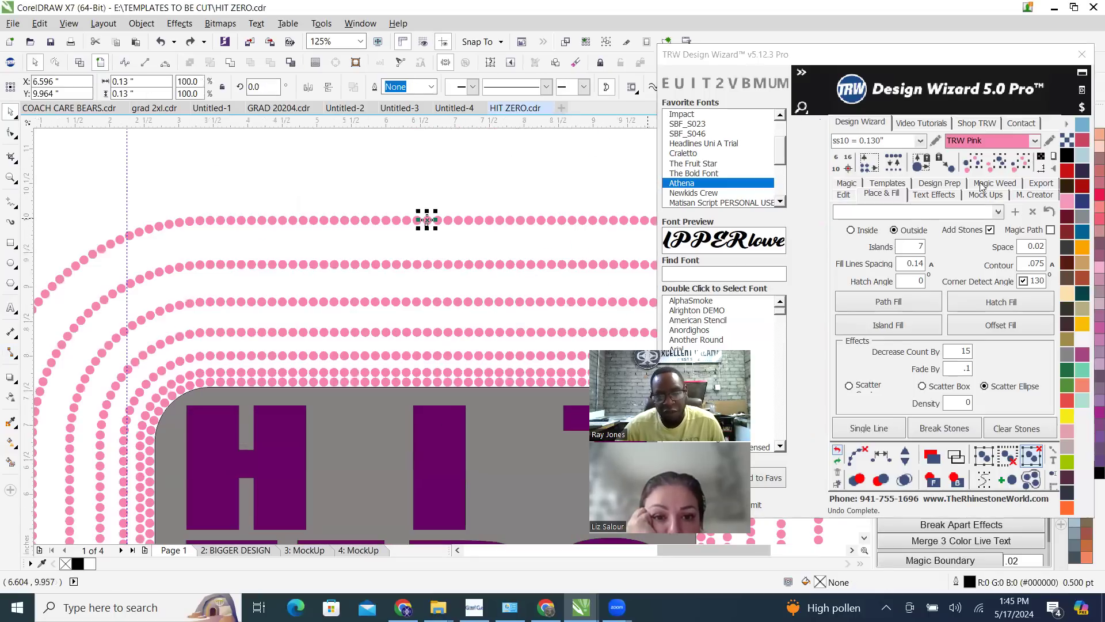
pyautogui.click(1020, 162)
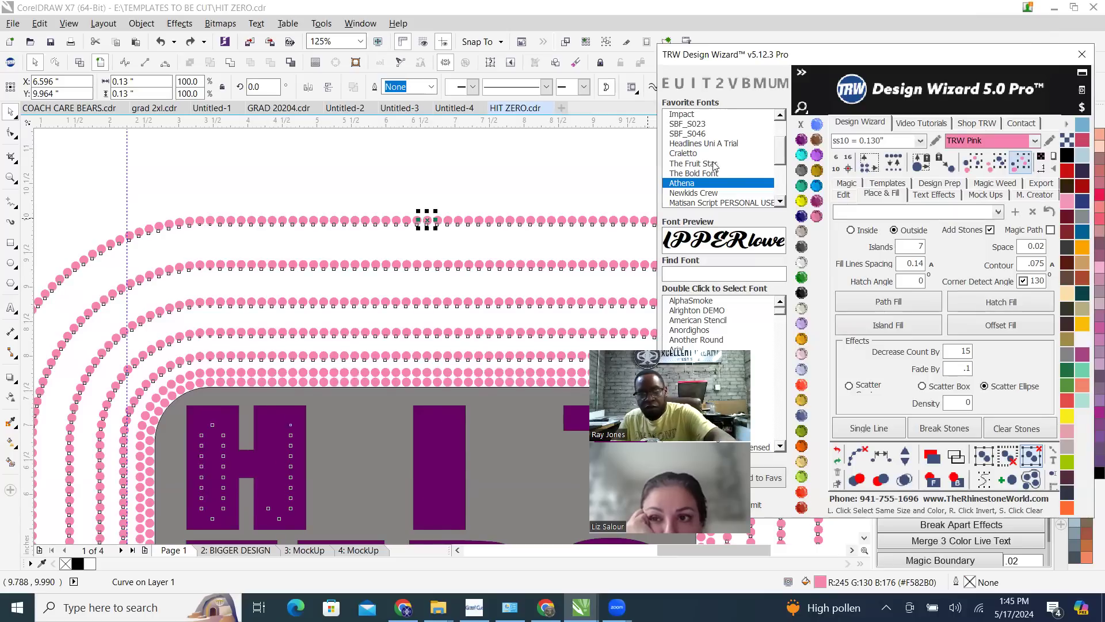
pyautogui.scroll(-1, 388, 279)
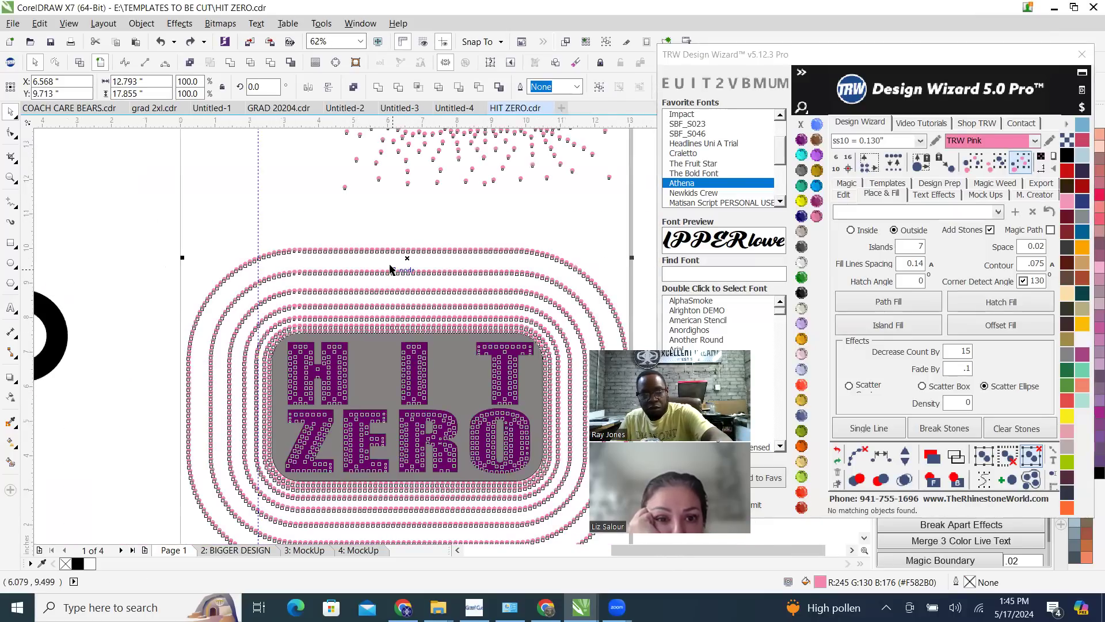
pyautogui.click(599, 87)
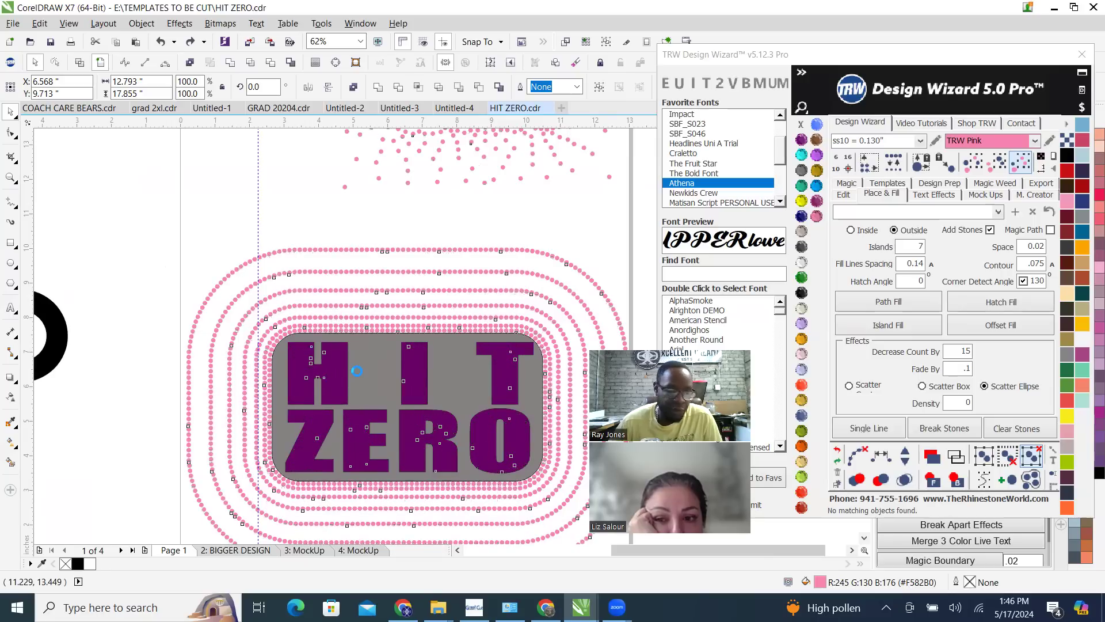
pyautogui.scroll(-2, 412, 450)
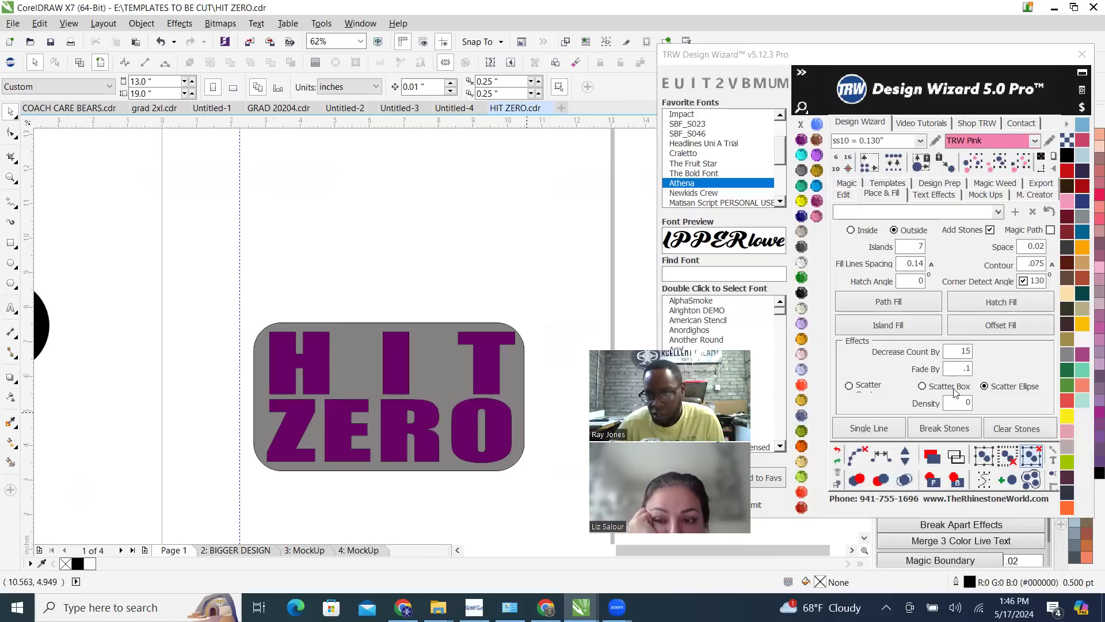
# Create a seven-ring outside island fill of ss10 TRW Pink stones around the grey rectangle with the Scatter effect selected
pyautogui.click(850, 386)
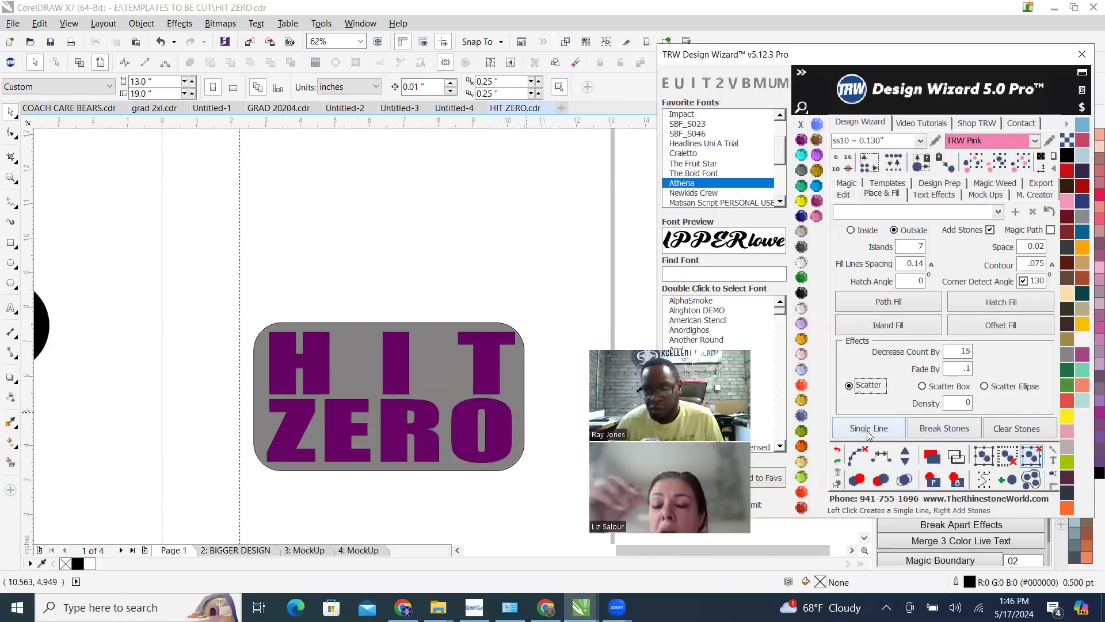
pyautogui.click(884, 335)
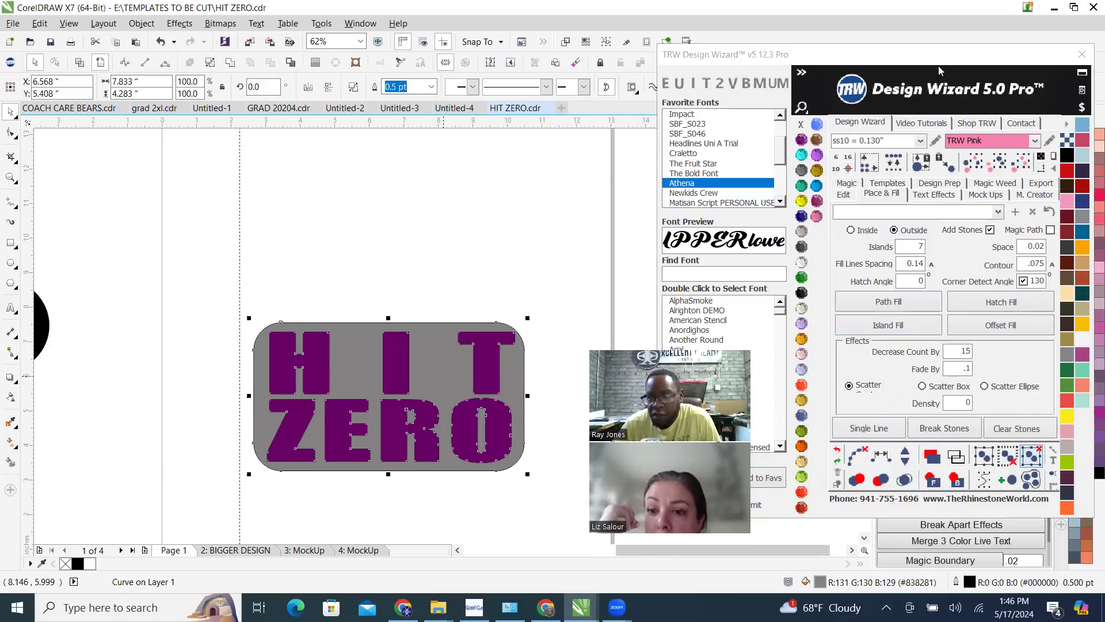
pyautogui.click(957, 68)
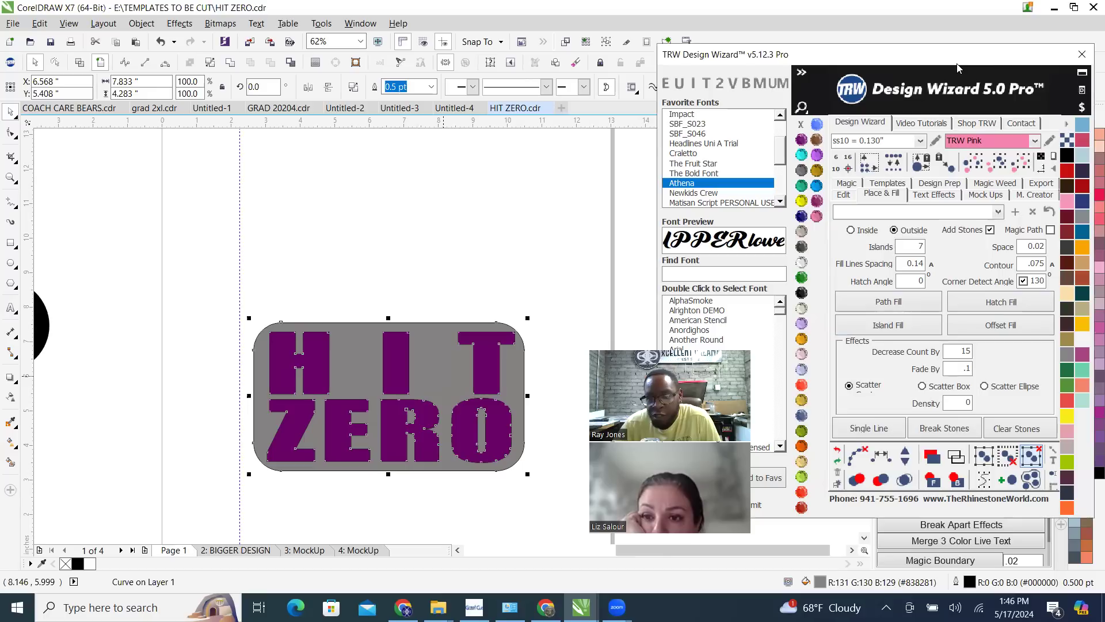
pyautogui.moveTo(957, 68); pyautogui.dragTo(931, 59)
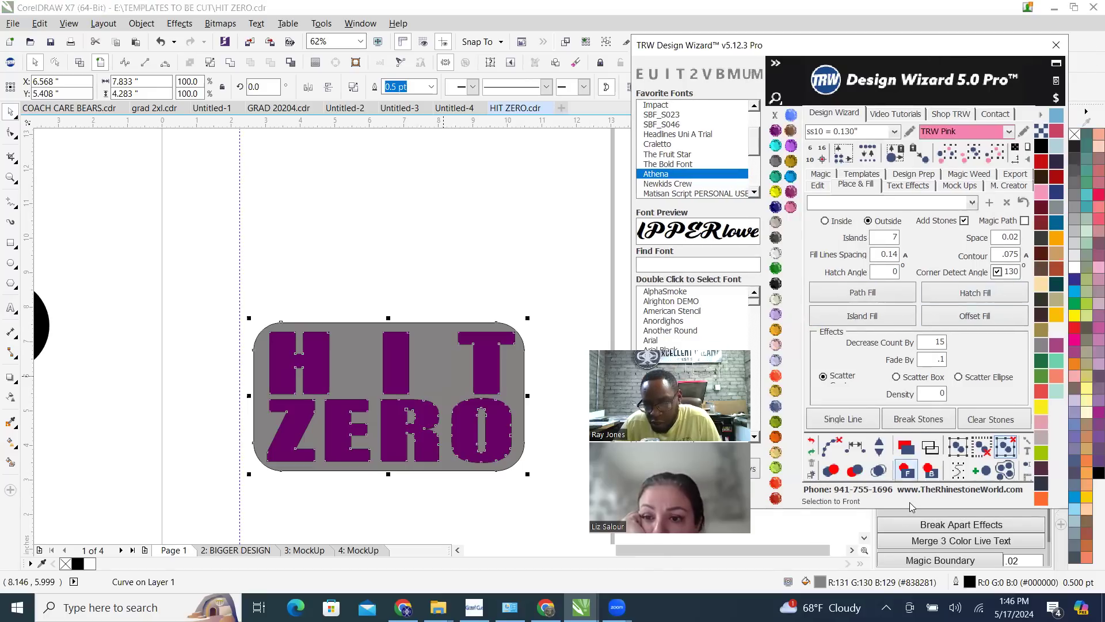
pyautogui.click(875, 316)
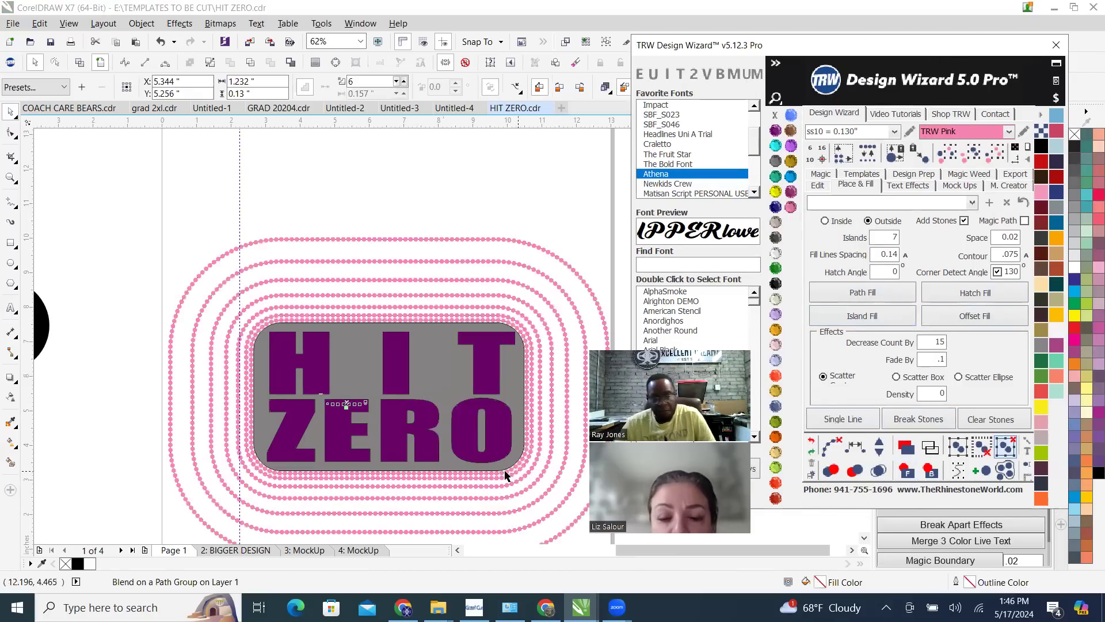
# Examine the new stone rings around the grey rectangle and how their spacing widens outward
pyautogui.scroll(5, 346, 322)
pyautogui.scroll(-3, 341, 299)
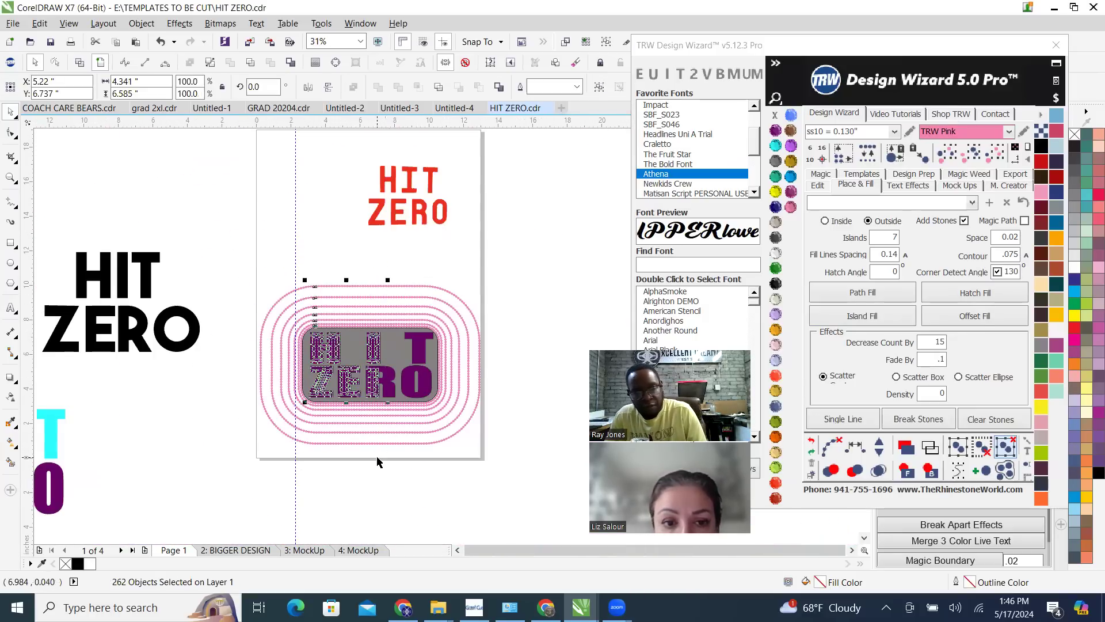
pyautogui.scroll(4, 348, 323)
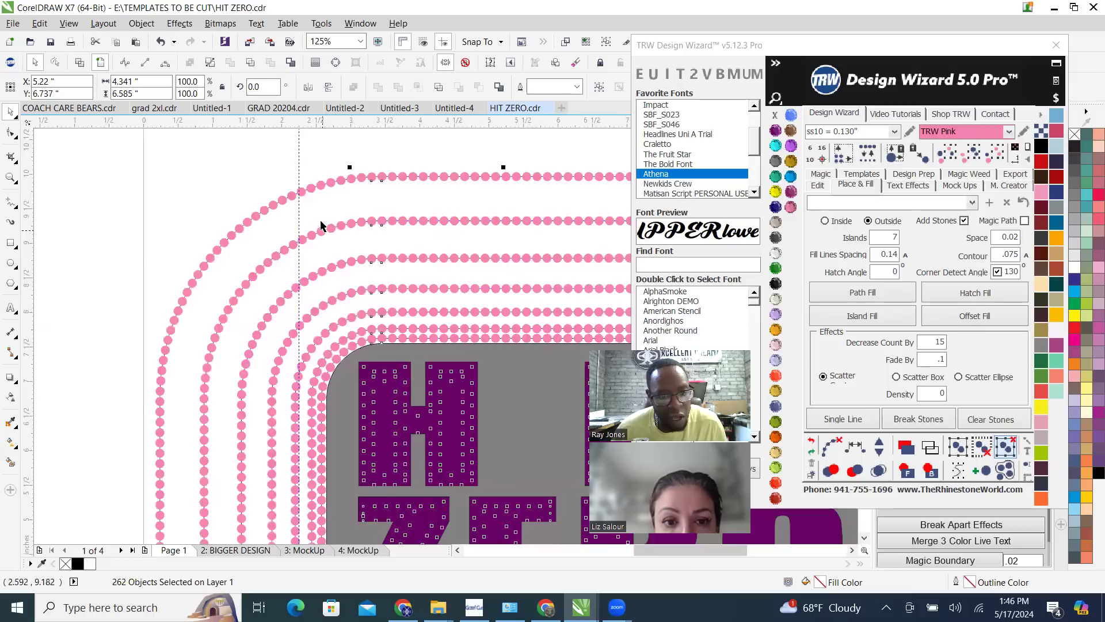
pyautogui.scroll(4, 349, 279)
pyautogui.scroll(-1, 332, 285)
pyautogui.scroll(-4, 331, 284)
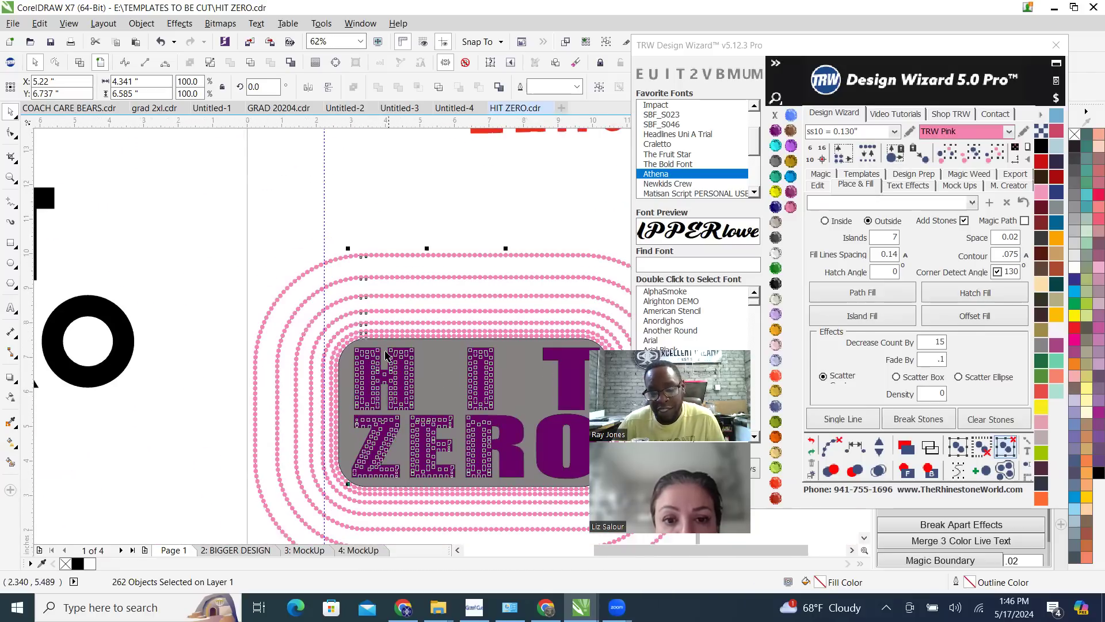
pyautogui.scroll(-1, 384, 351)
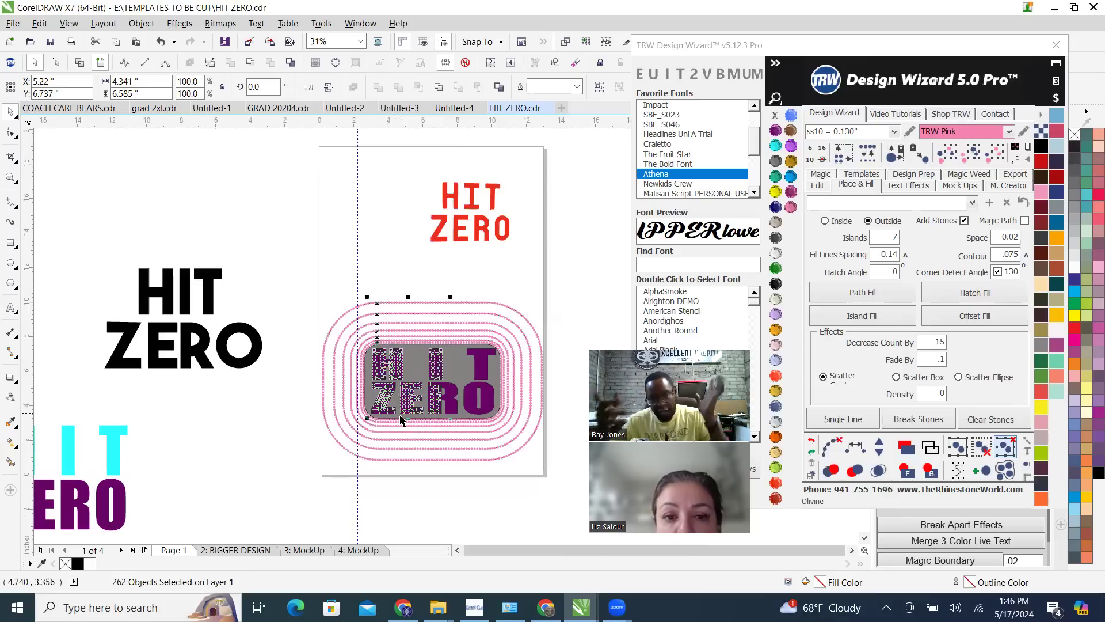
# Break the stone fills around the grey rectangle into individual stones and undo the last process
pyautogui.moveTo(289, 273); pyautogui.dragTo(582, 503)
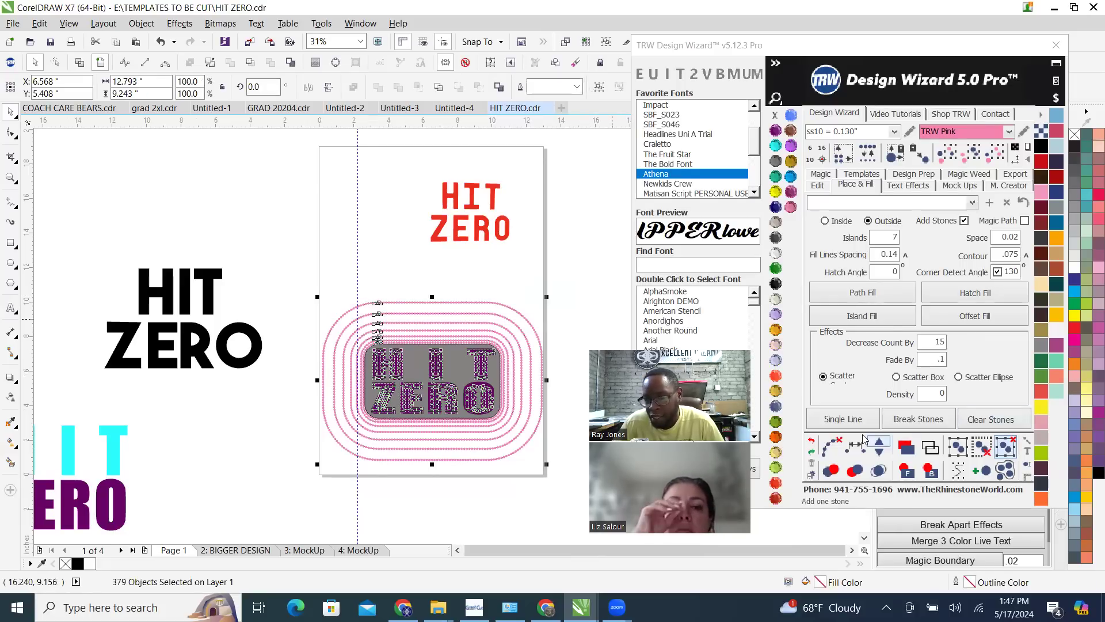
pyautogui.click(831, 446)
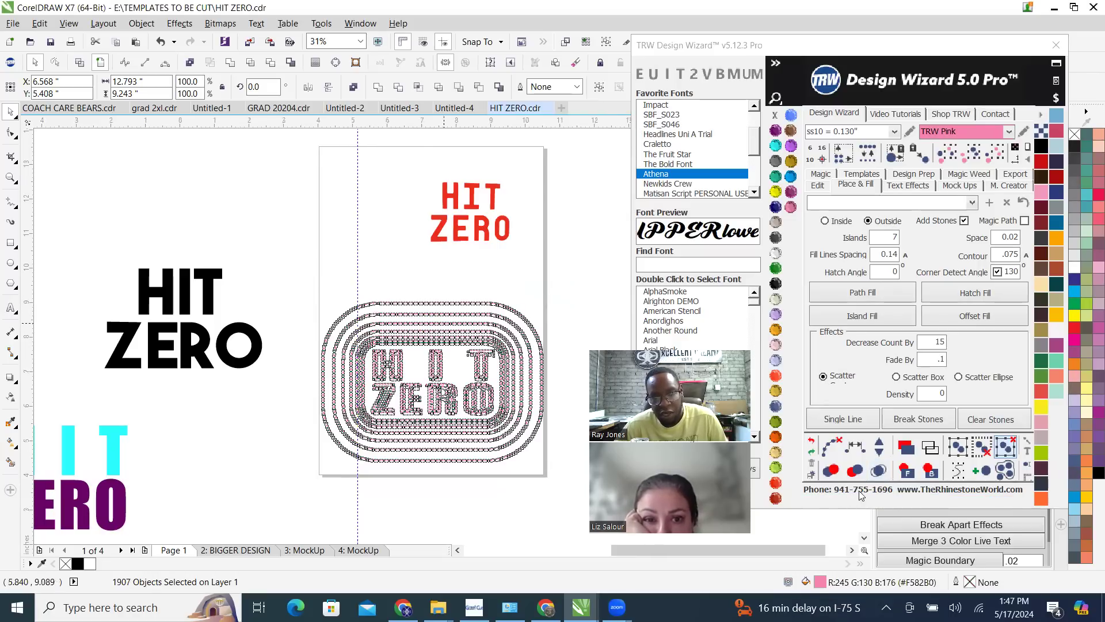
pyautogui.scroll(2, 461, 340)
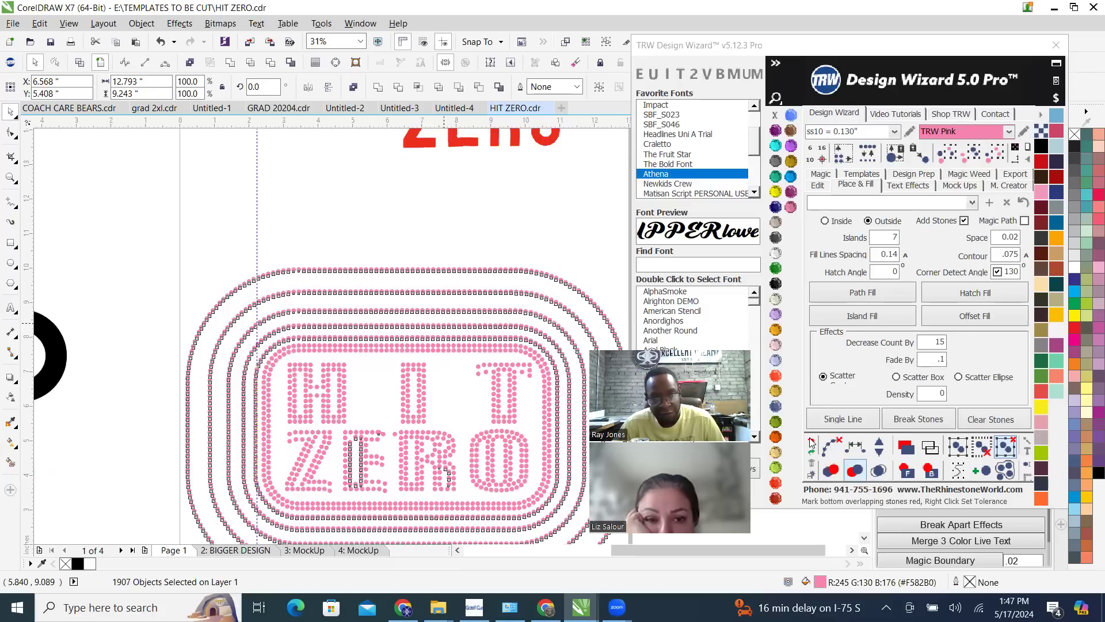
pyautogui.click(811, 442)
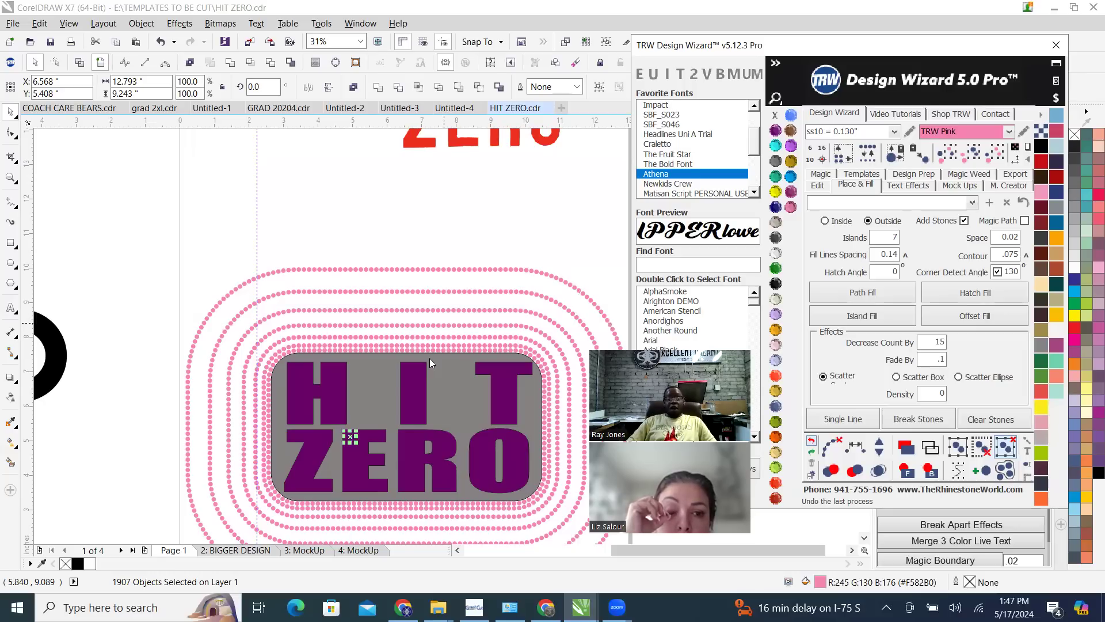
pyautogui.scroll(1, 429, 358)
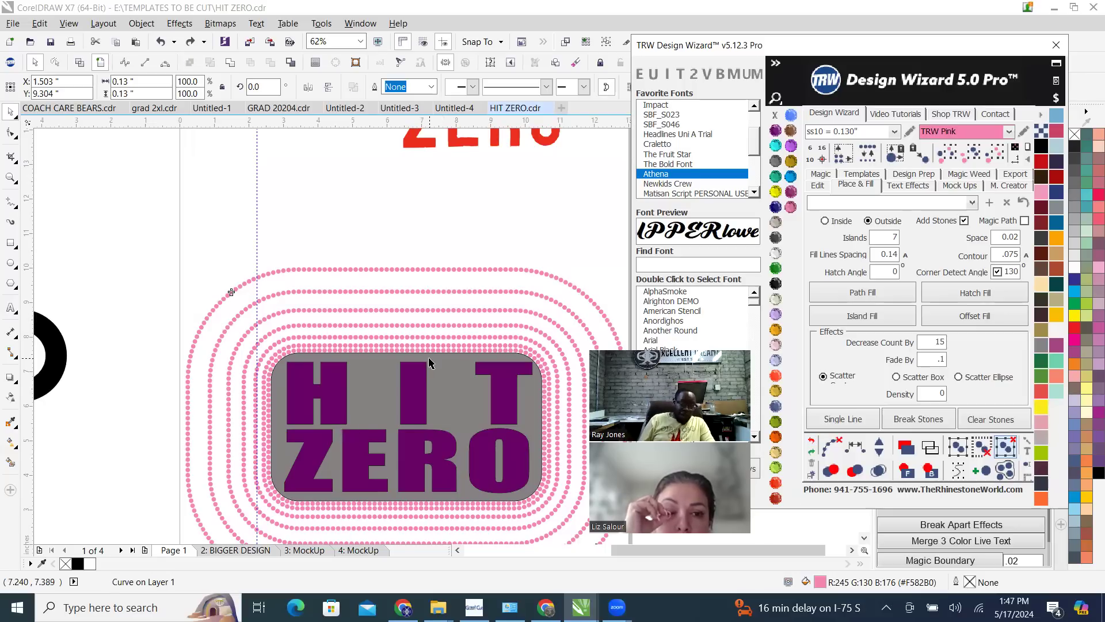
pyautogui.click(201, 260)
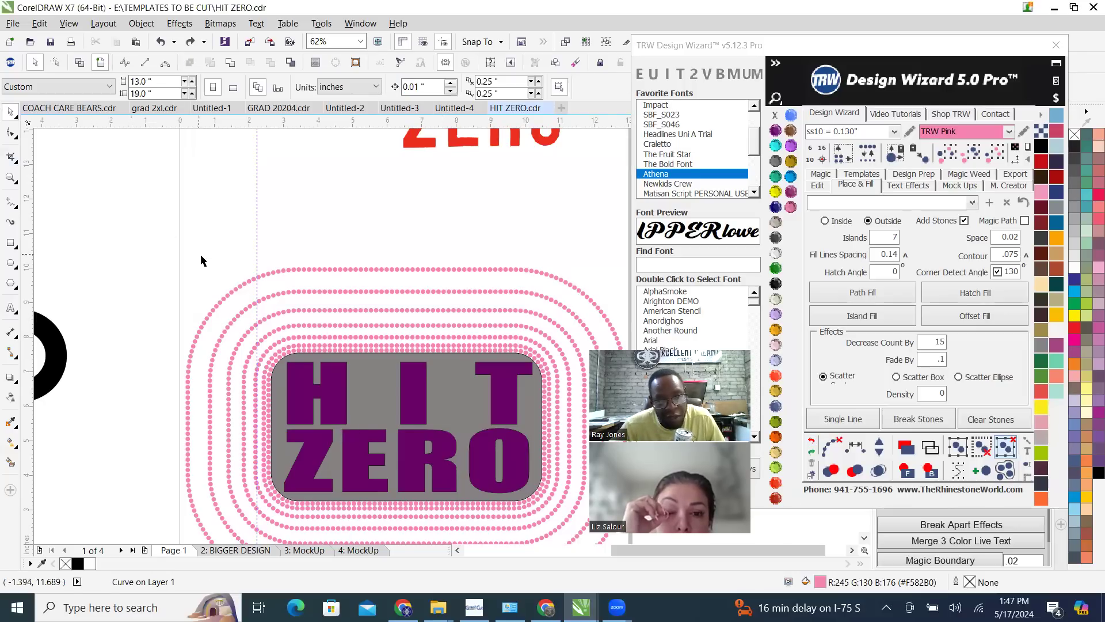
pyautogui.scroll(-1, 201, 261)
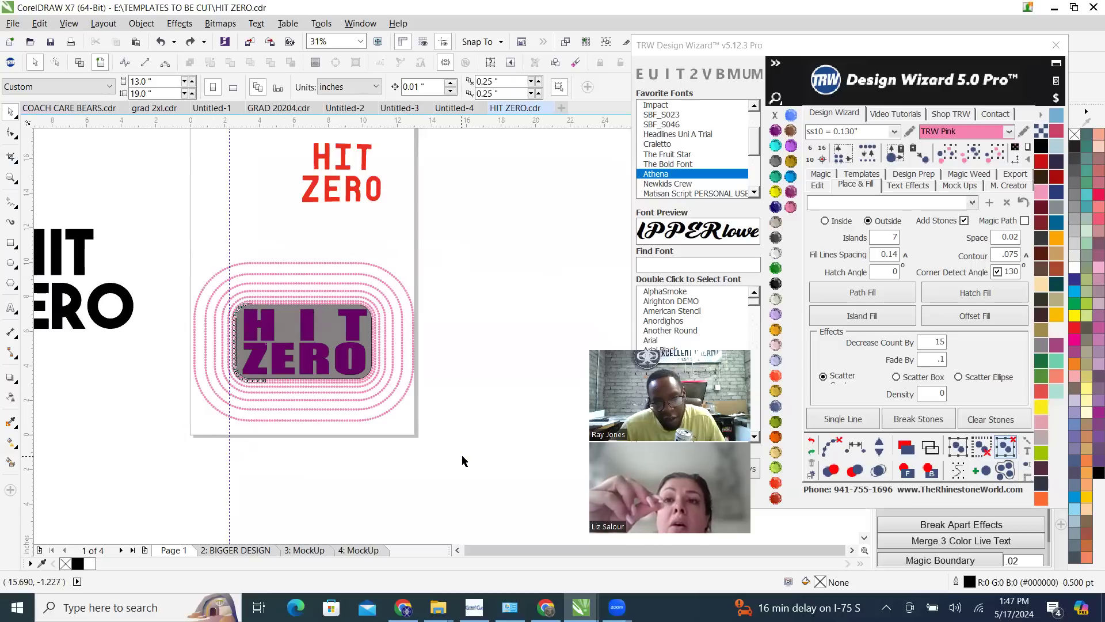
# Delete every pink stone matching the outermost ring's size and colour, keeping the grey rectangle and purple lettering
pyautogui.click(301, 263)
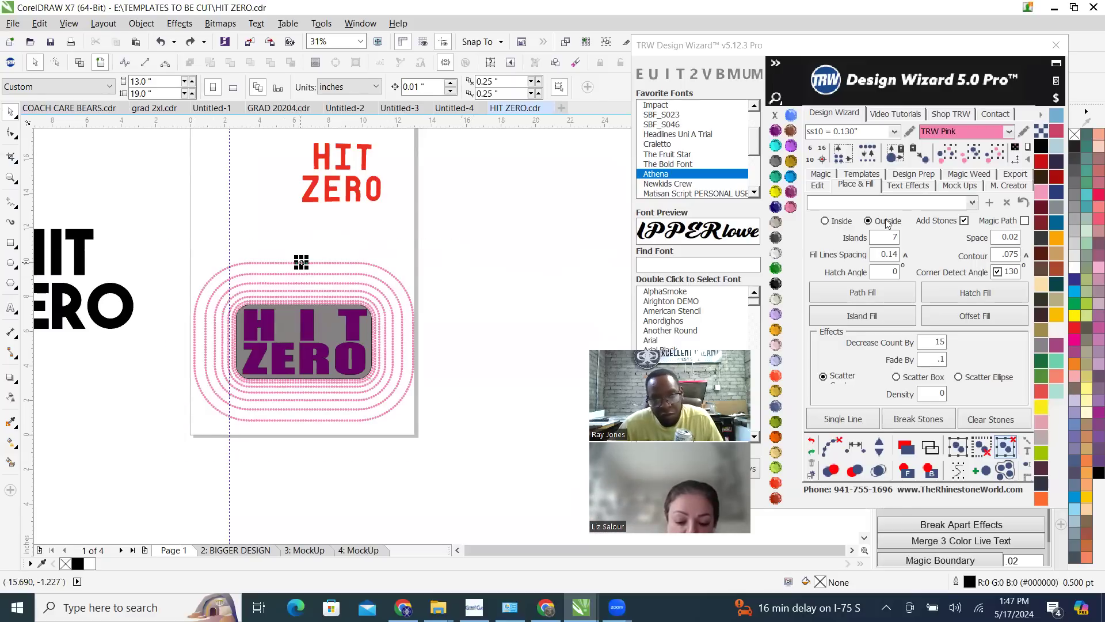
pyautogui.click(998, 155)
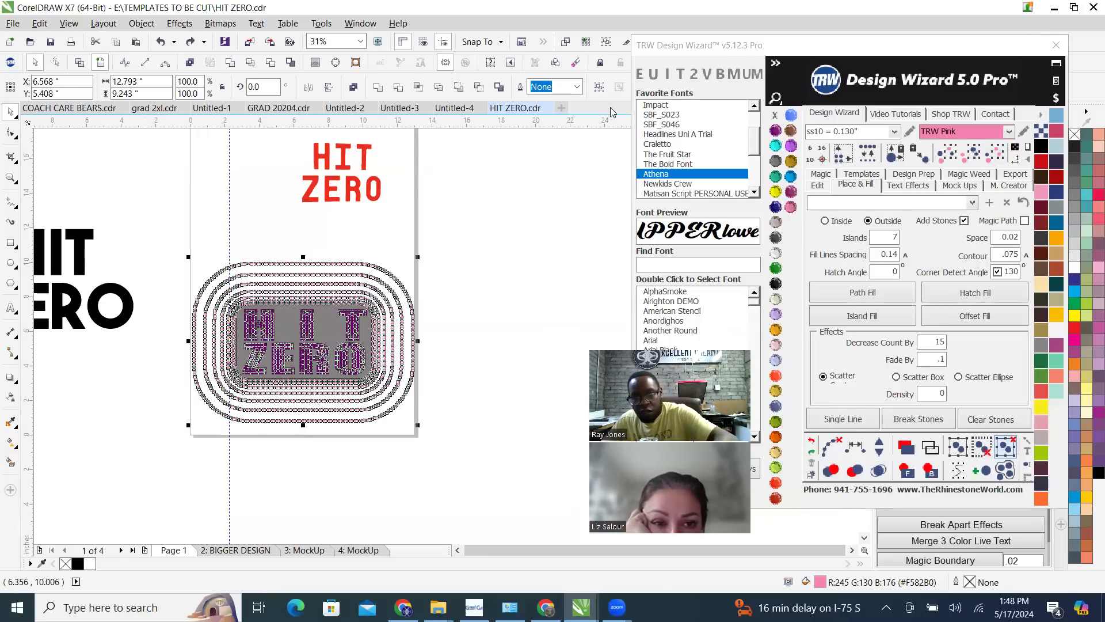
pyautogui.click(494, 340)
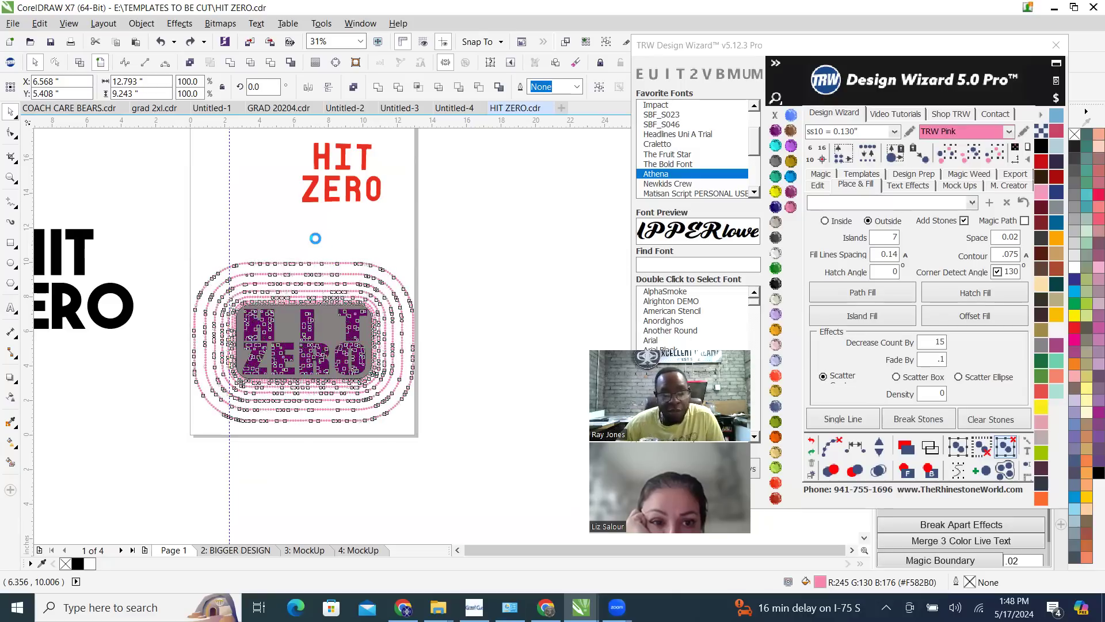
pyautogui.scroll(1, 185, 362)
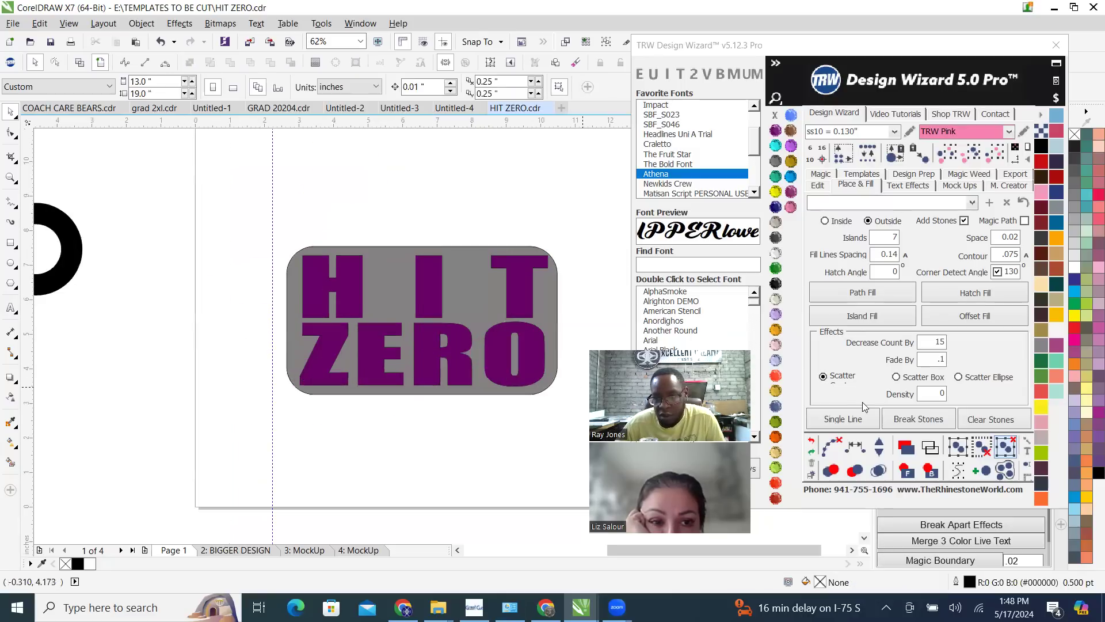
# Try a seven-ring outside island fill around the grey rectangle with Fade By set to .2
pyautogui.click(932, 360)
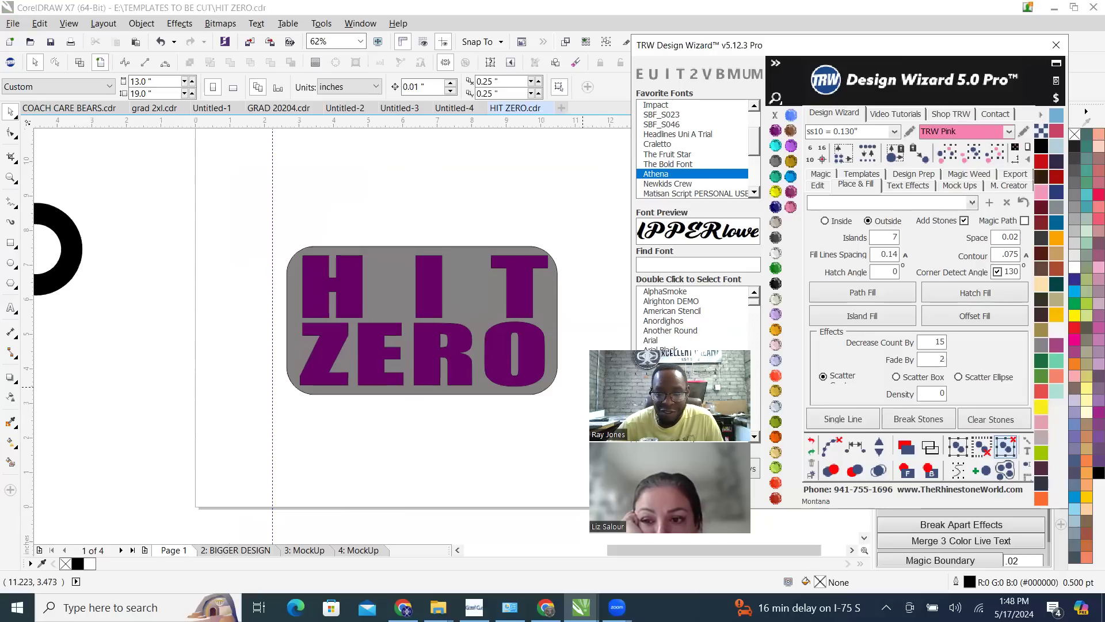
pyautogui.press('BackSpace')
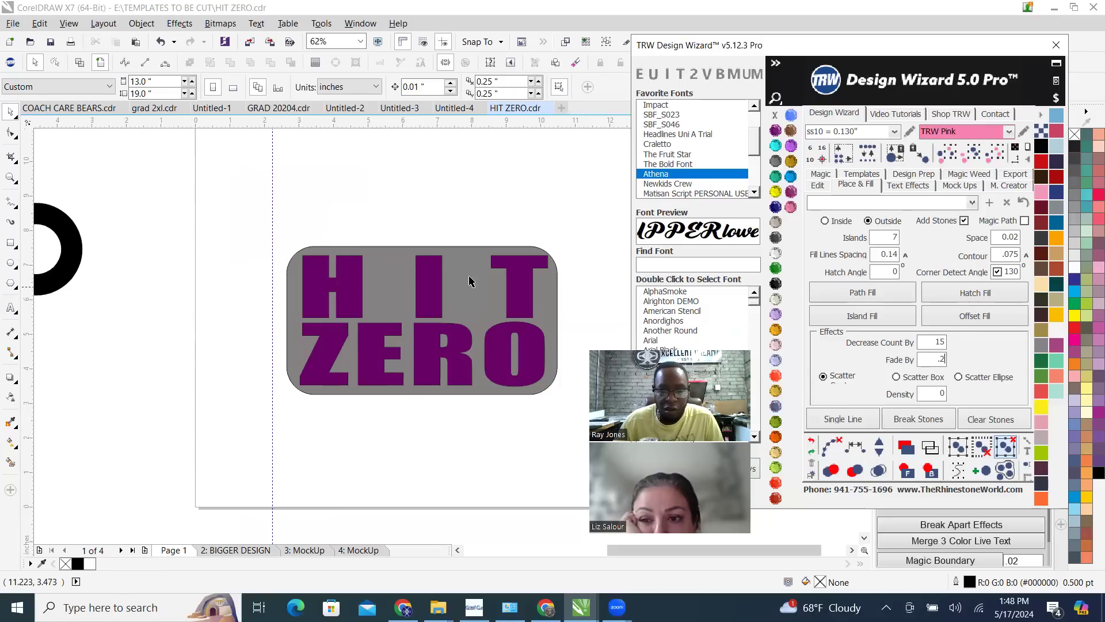
pyautogui.click(480, 296)
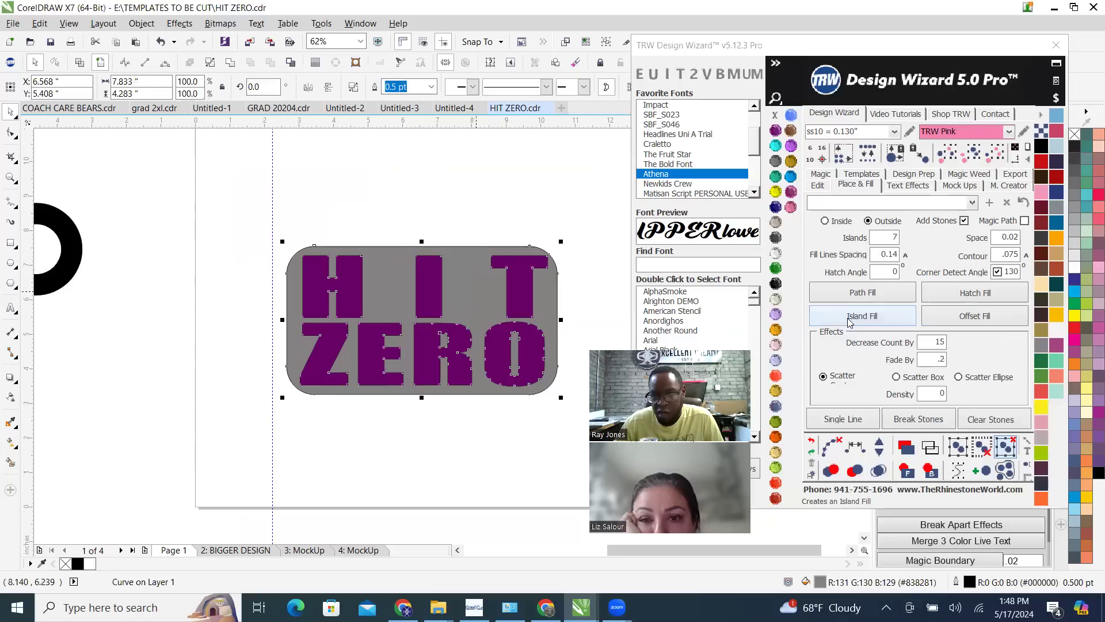
pyautogui.click(874, 318)
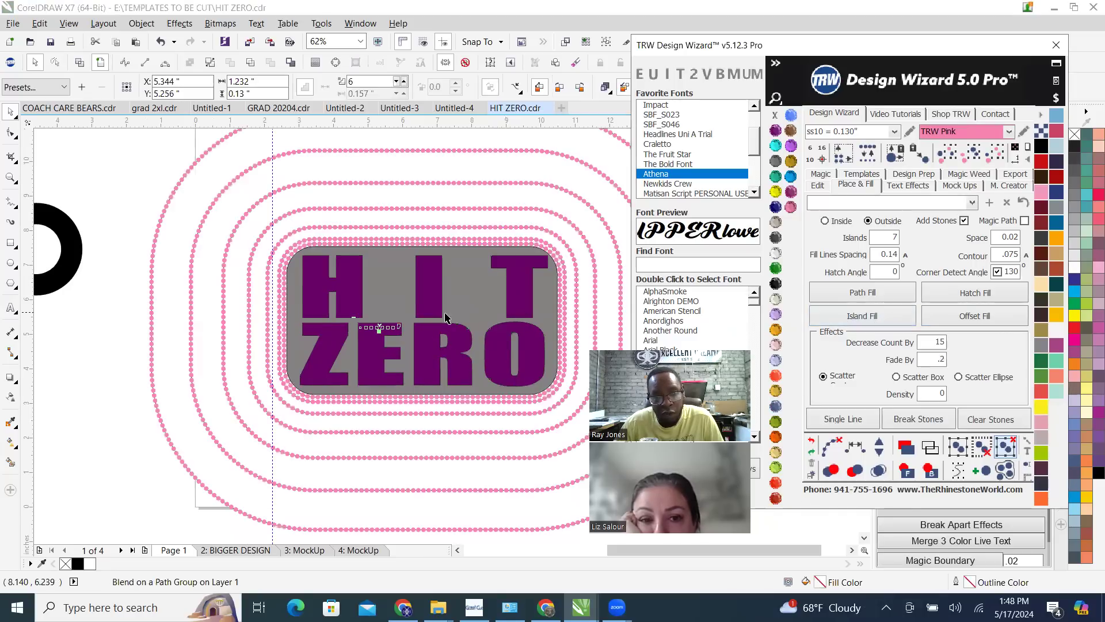
pyautogui.scroll(-1, 291, 321)
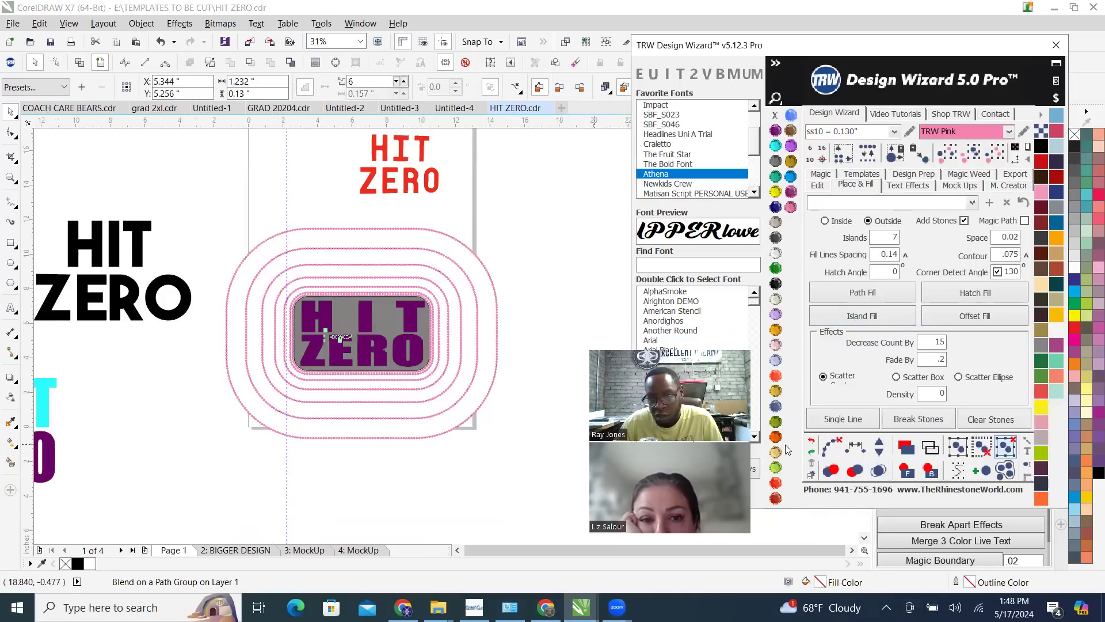
pyautogui.click(813, 441)
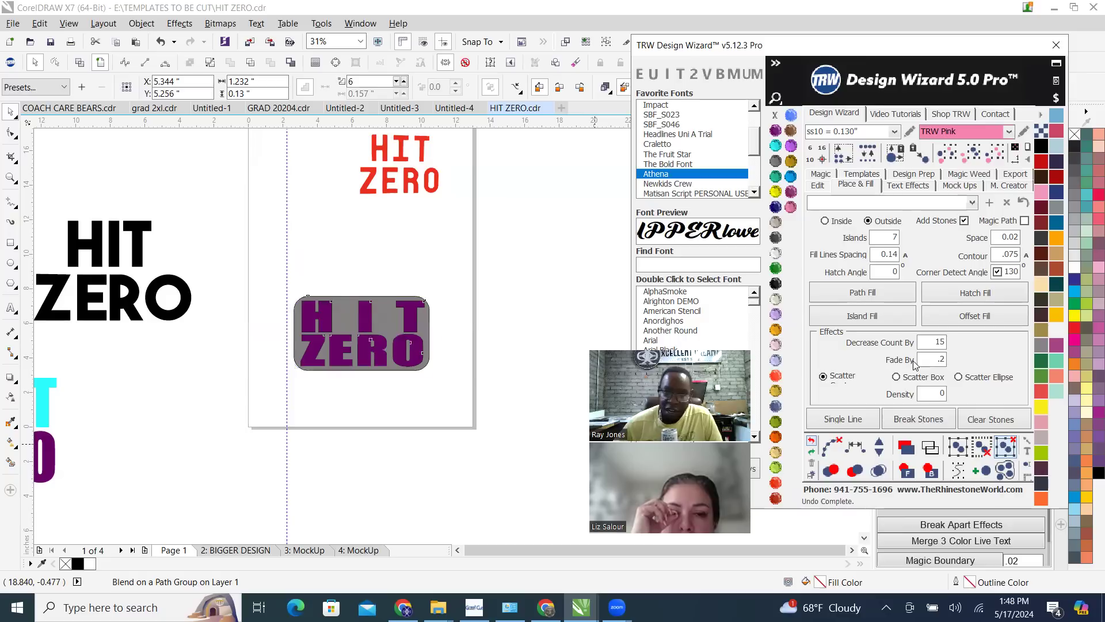
# Create another outside island fill around the grey rectangle with Decrease Count By set to 2
pyautogui.click(81, 62)
pyautogui.click(101, 64)
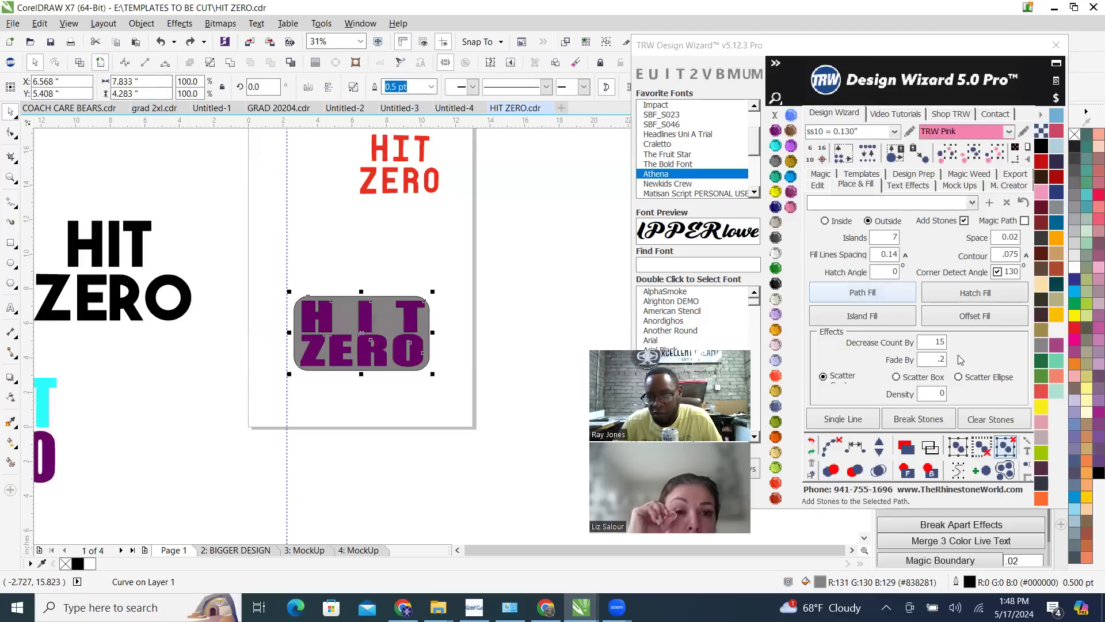
pyautogui.click(923, 346)
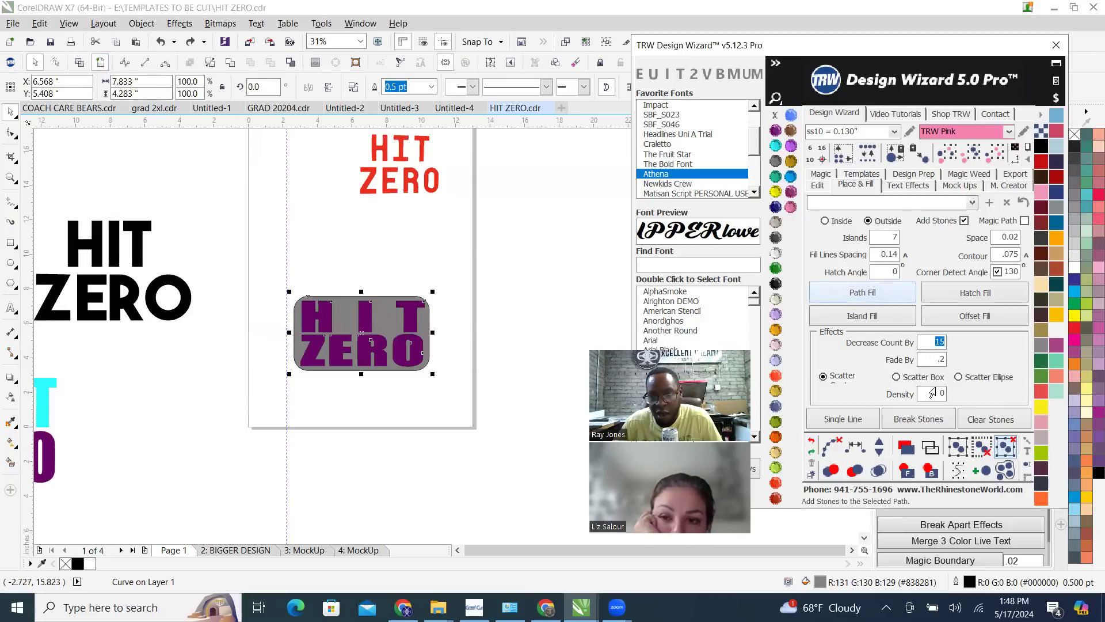
pyautogui.write('2')
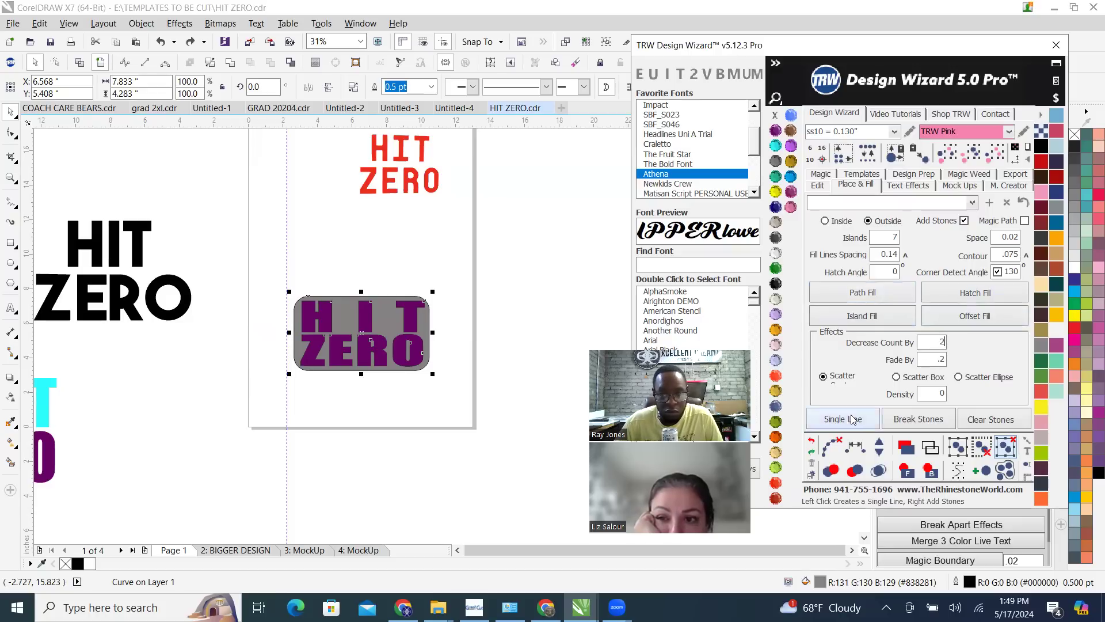
pyautogui.click(873, 318)
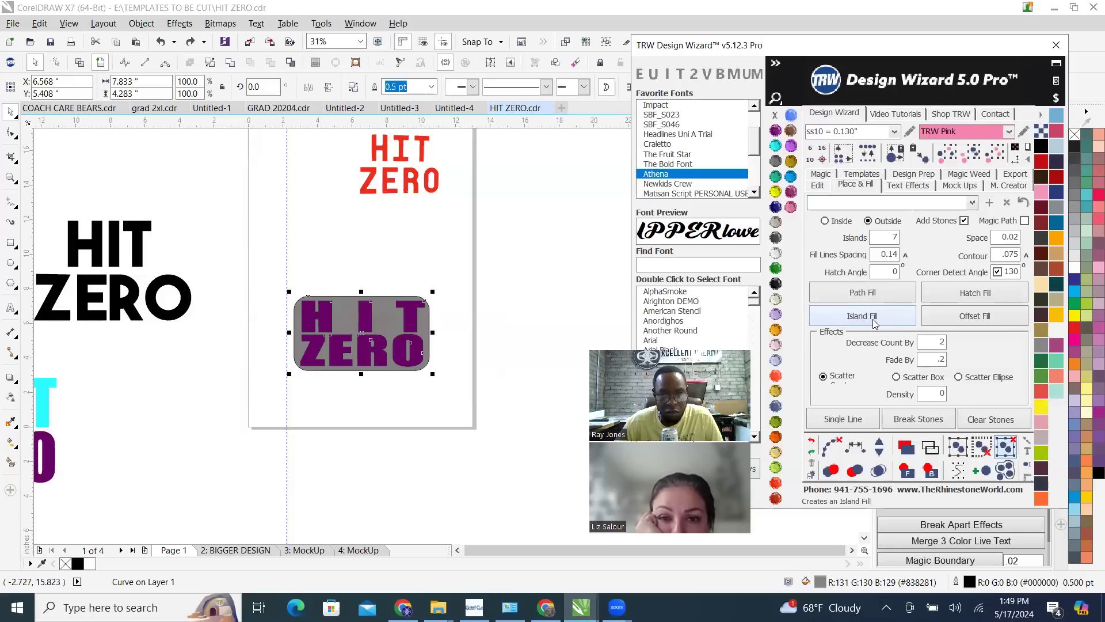
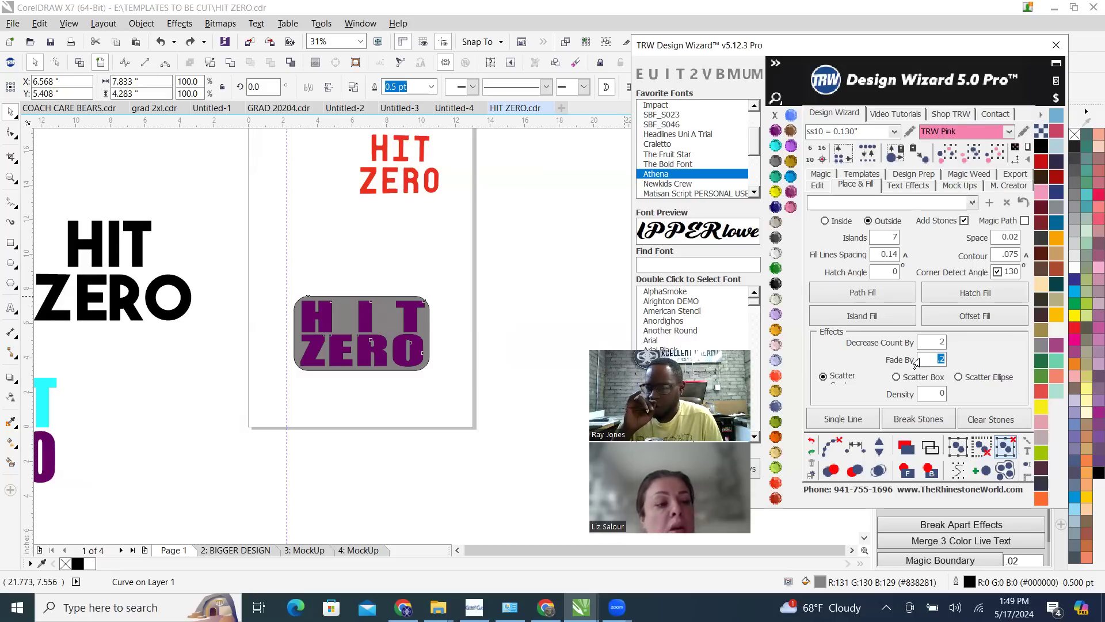
# Try an outside island fill around the grey rectangle with Fade By set to 2
pyautogui.write('2')
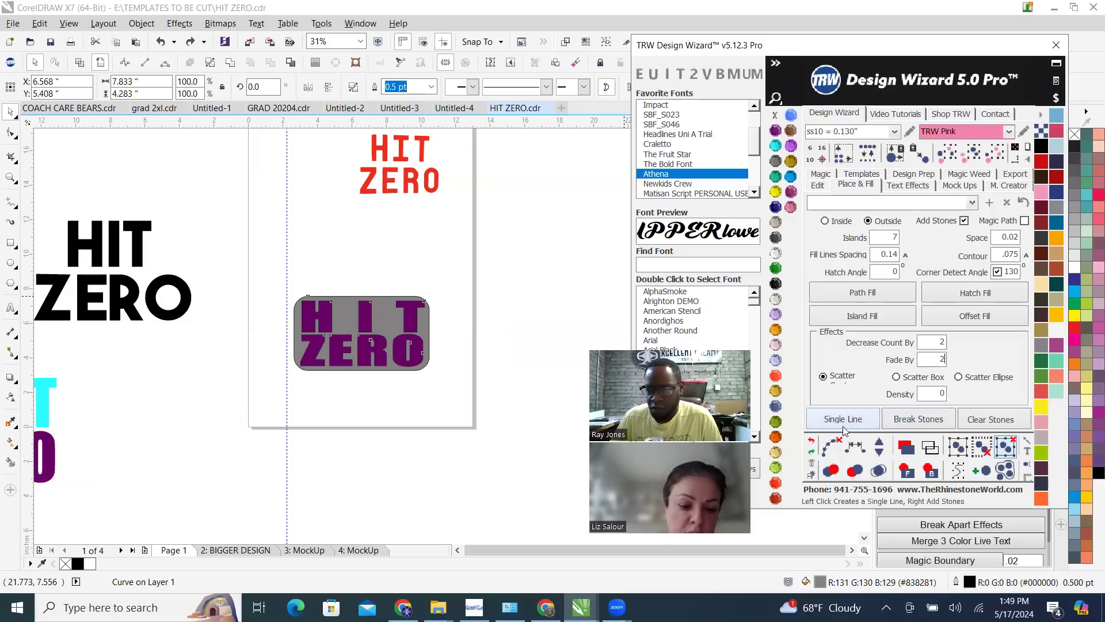
pyautogui.click(886, 317)
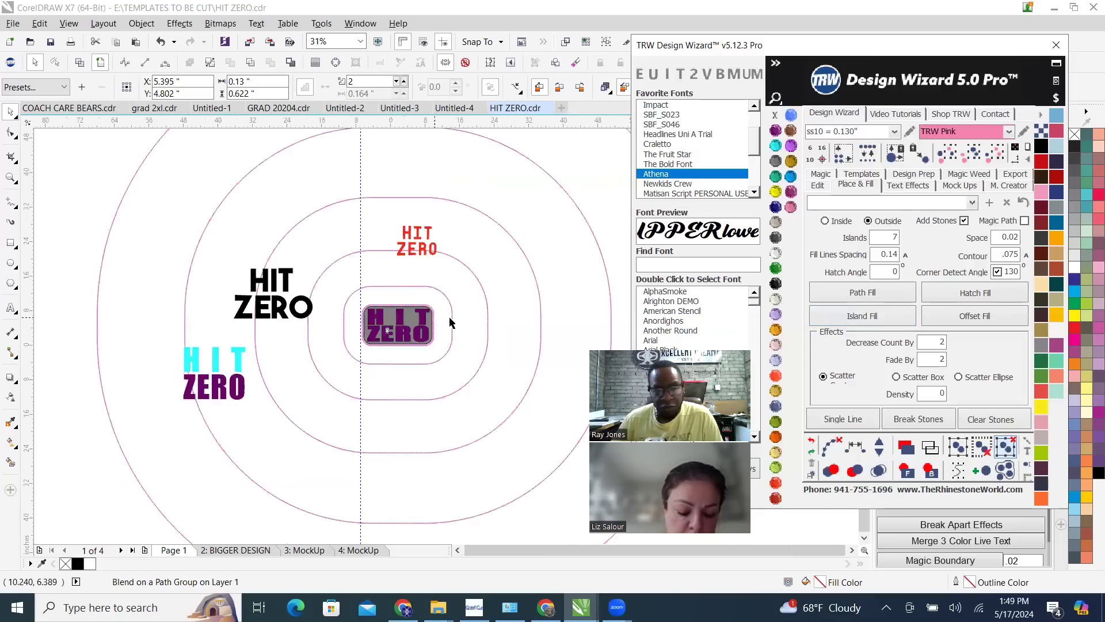
pyautogui.scroll(2, 451, 322)
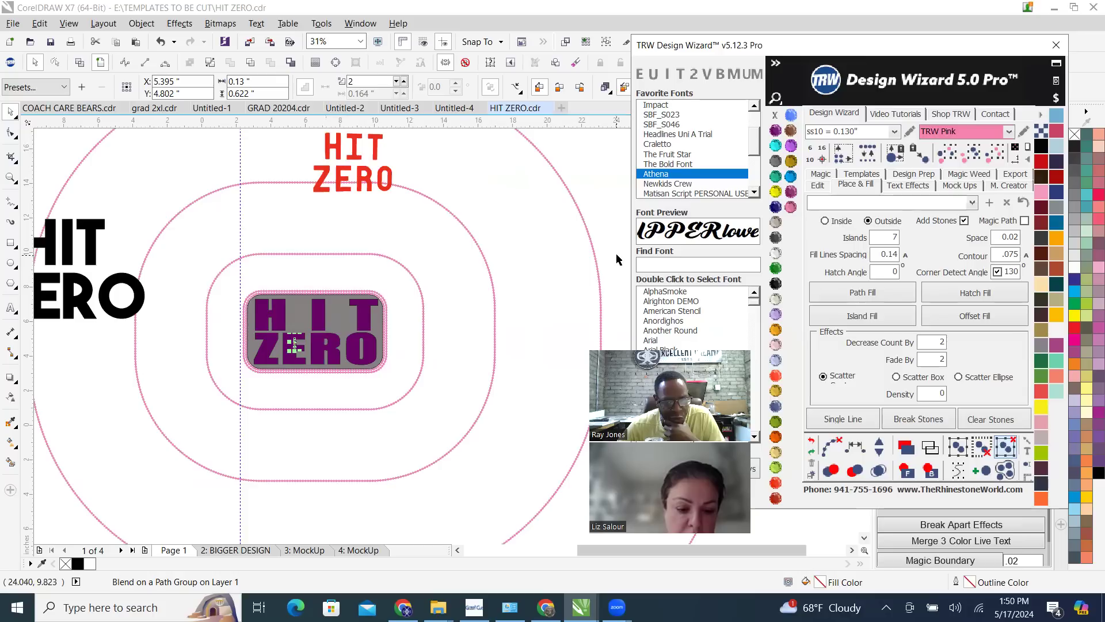
pyautogui.scroll(-2, 397, 297)
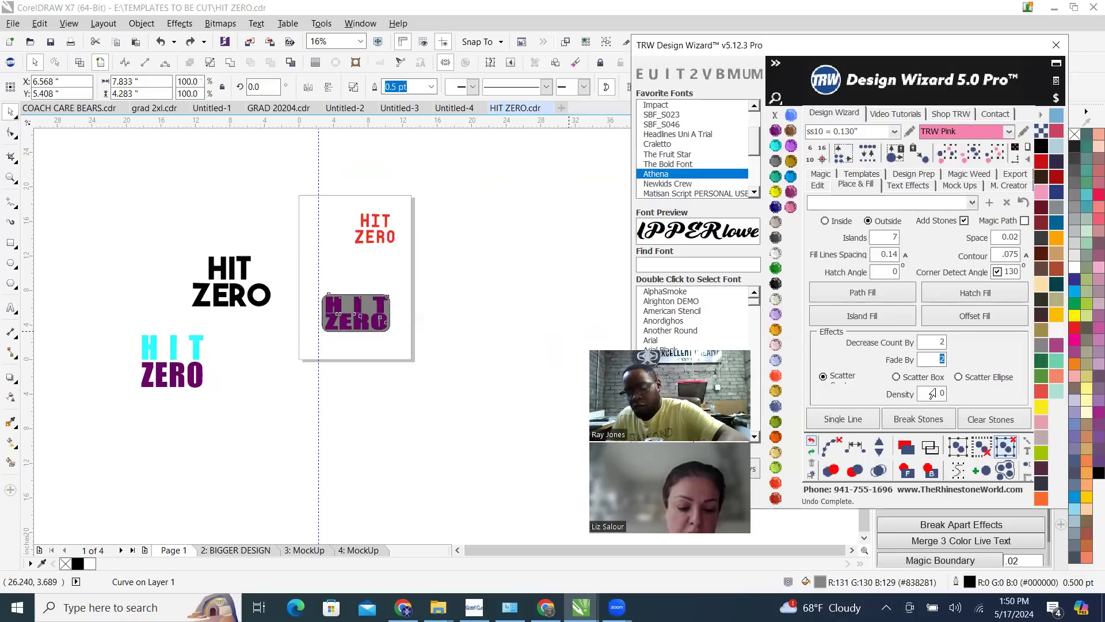
# Create a seven-ring outside island fill around the grey rectangle with Fade By .01 and Decrease Count By 21
pyautogui.press('BackSpace')
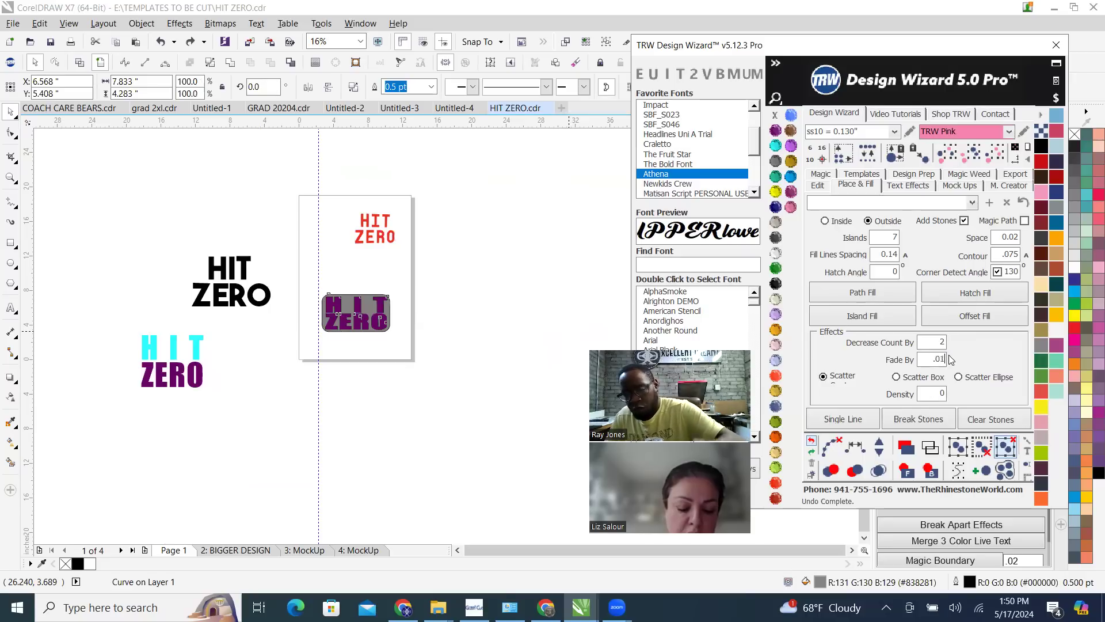
pyautogui.doubleClick(927, 345)
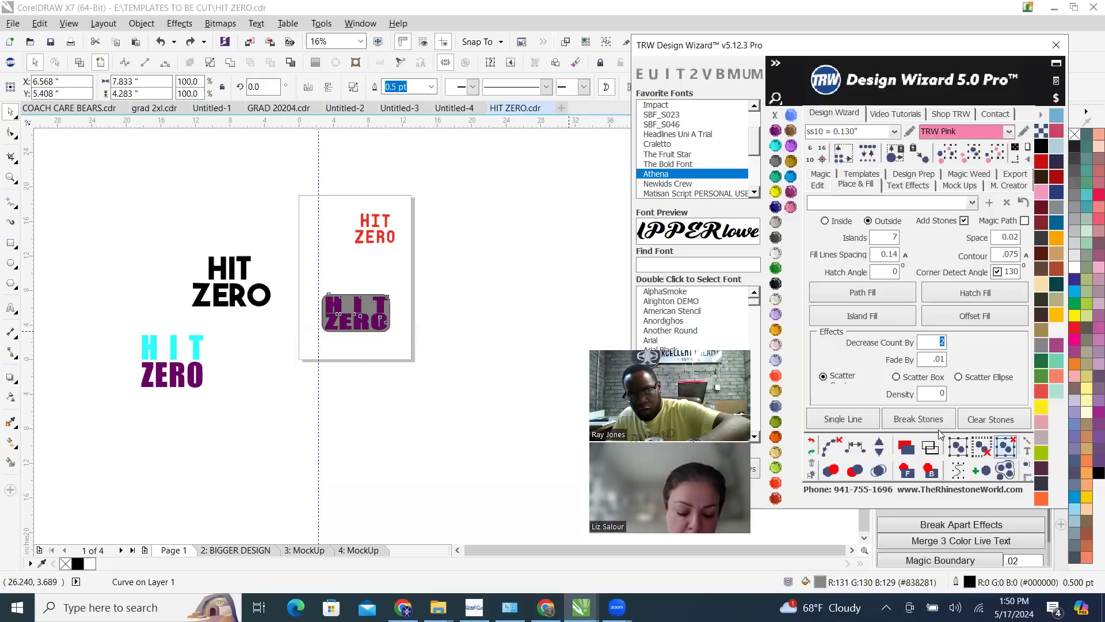
pyautogui.write('21')
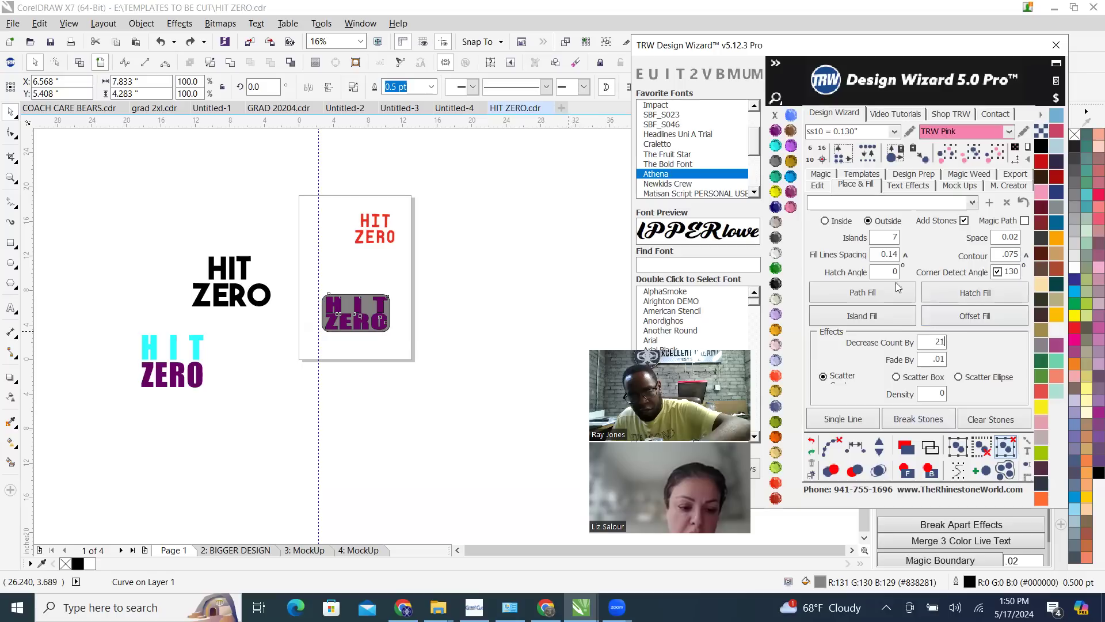
pyautogui.doubleClick(921, 397)
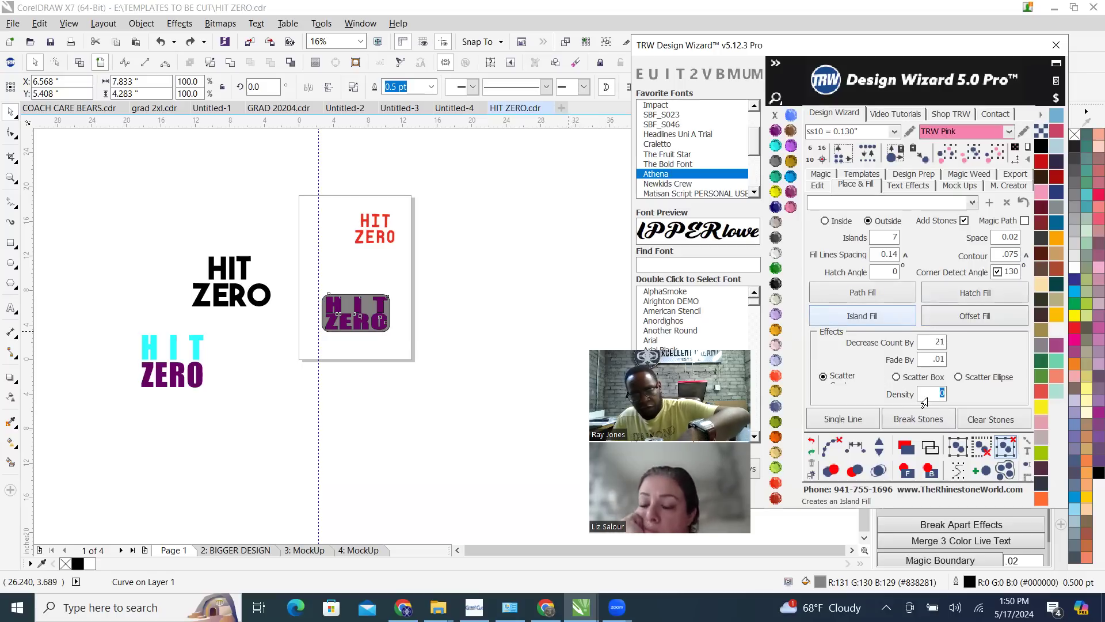
pyautogui.click(879, 317)
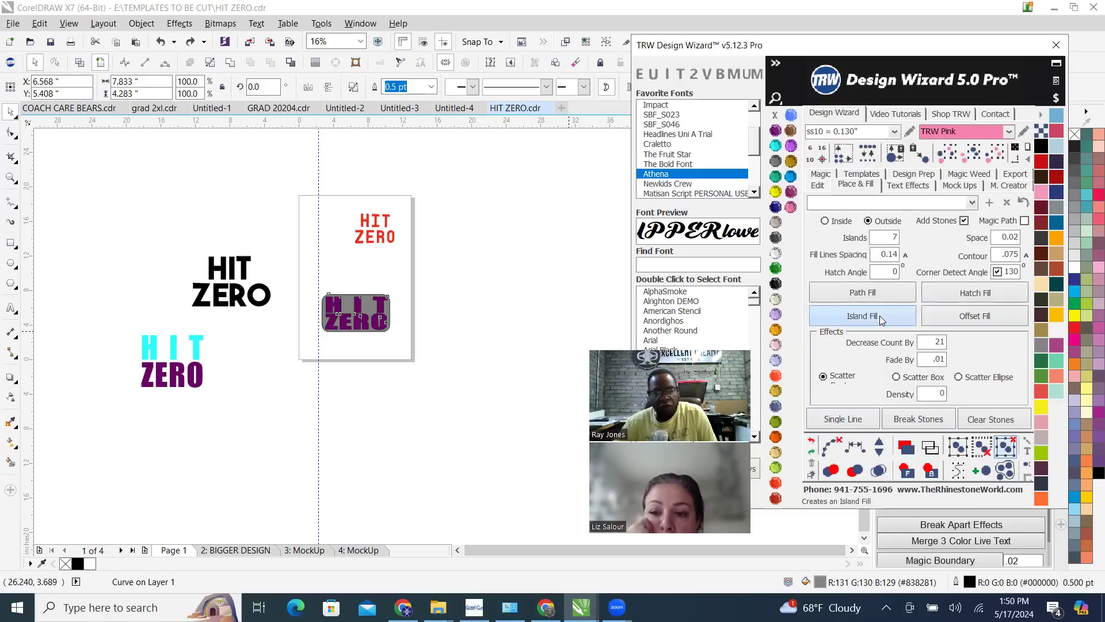
pyautogui.click(369, 305)
pyautogui.scroll(7, 302, 306)
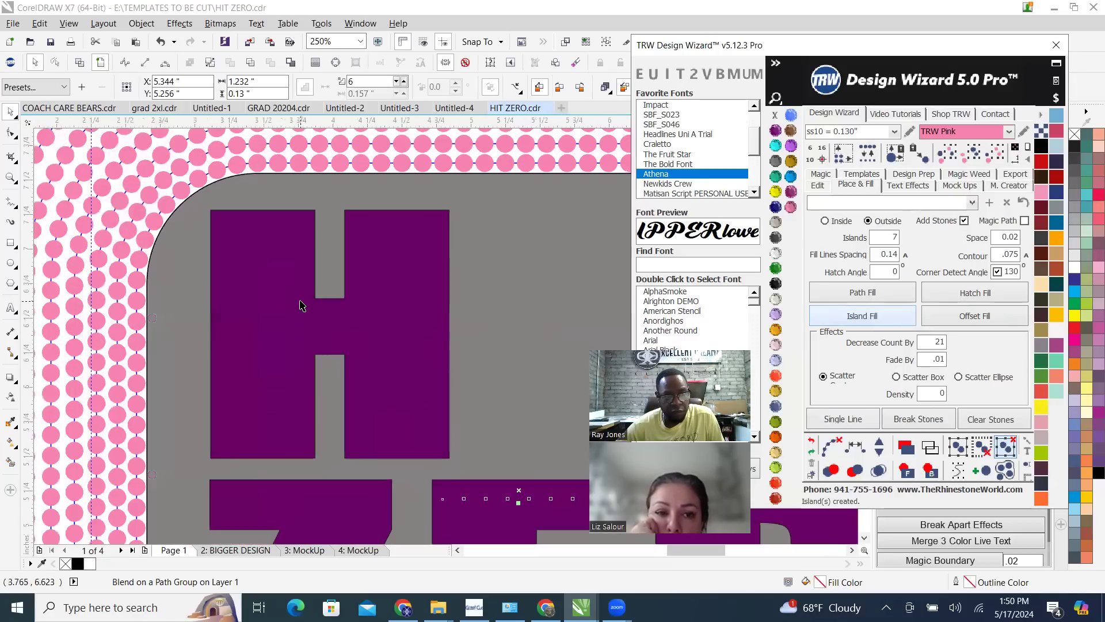
pyautogui.scroll(-1, 331, 310)
pyautogui.scroll(-1, 332, 312)
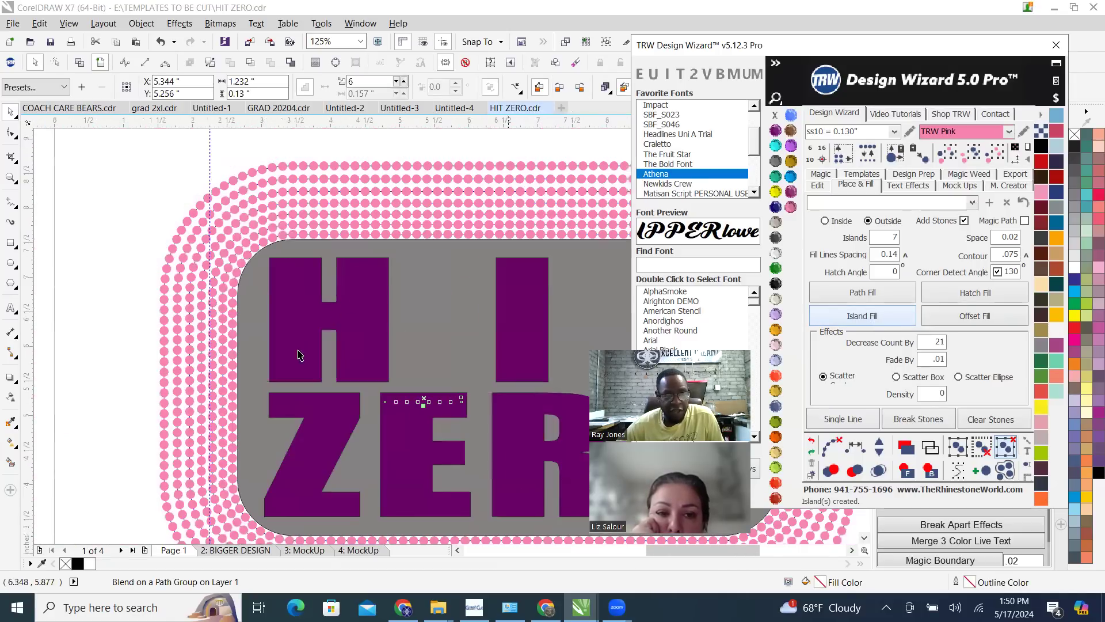
pyautogui.scroll(-1, 365, 281)
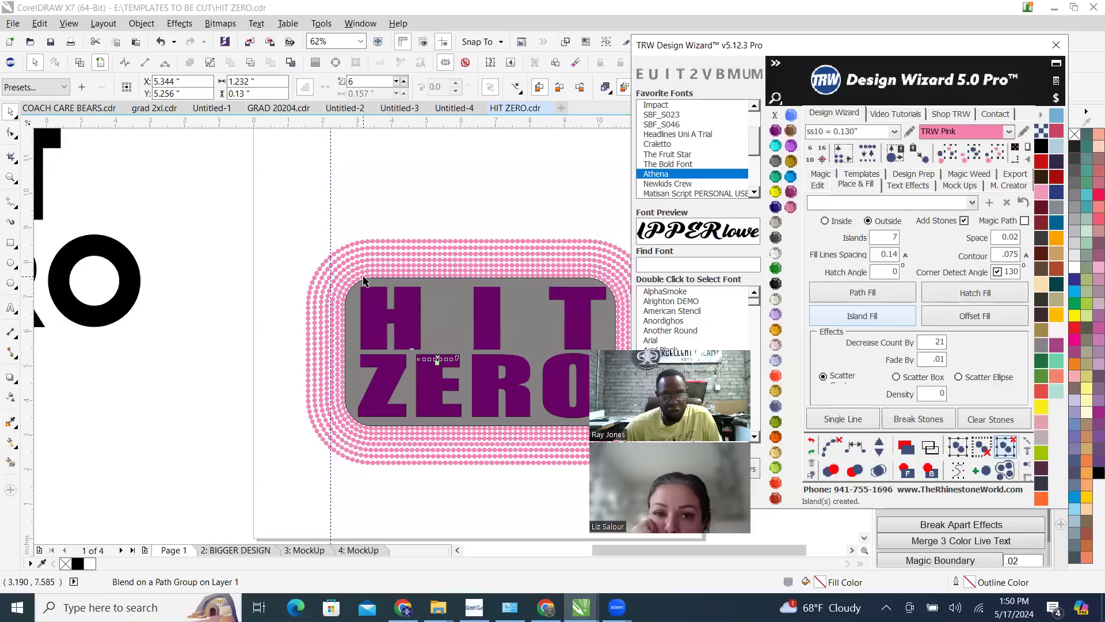
pyautogui.scroll(-1, 396, 290)
pyautogui.scroll(1, 396, 289)
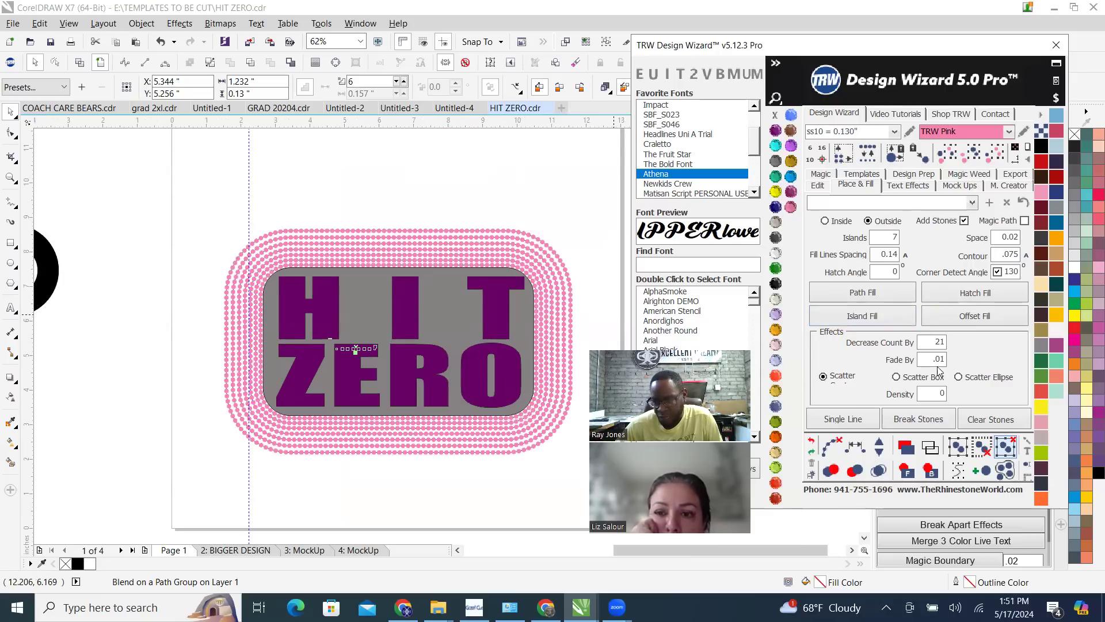
# Delete all the pink stone rings around the grey rectangle one after another
pyautogui.click(496, 254)
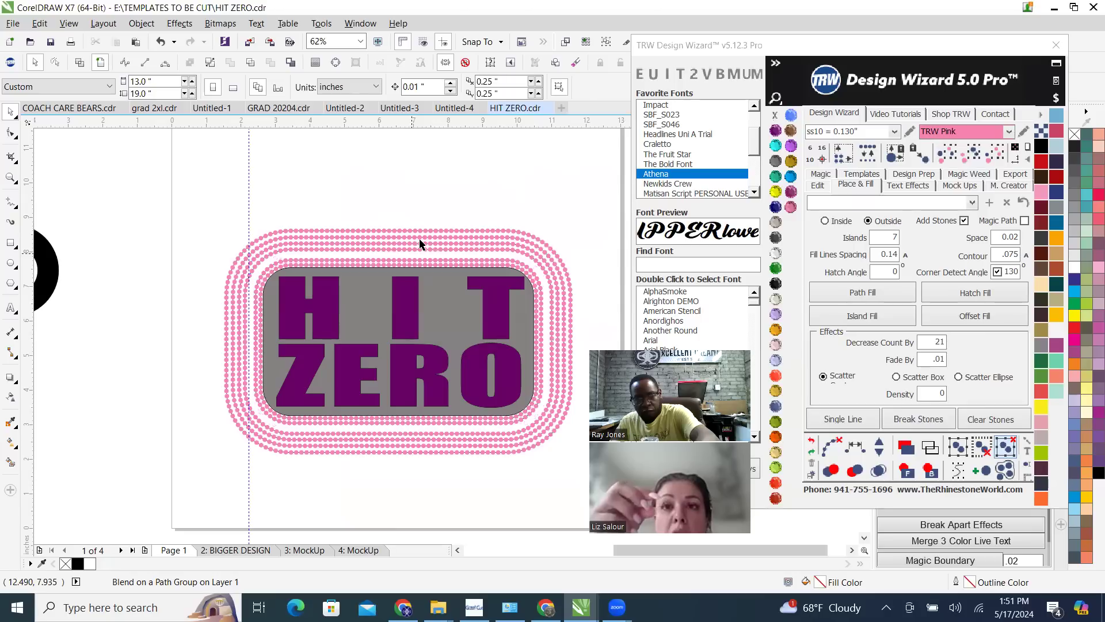
pyautogui.click(421, 246)
pyautogui.press('Delete')
pyautogui.click(422, 244)
pyautogui.press('Delete')
pyautogui.click(424, 237)
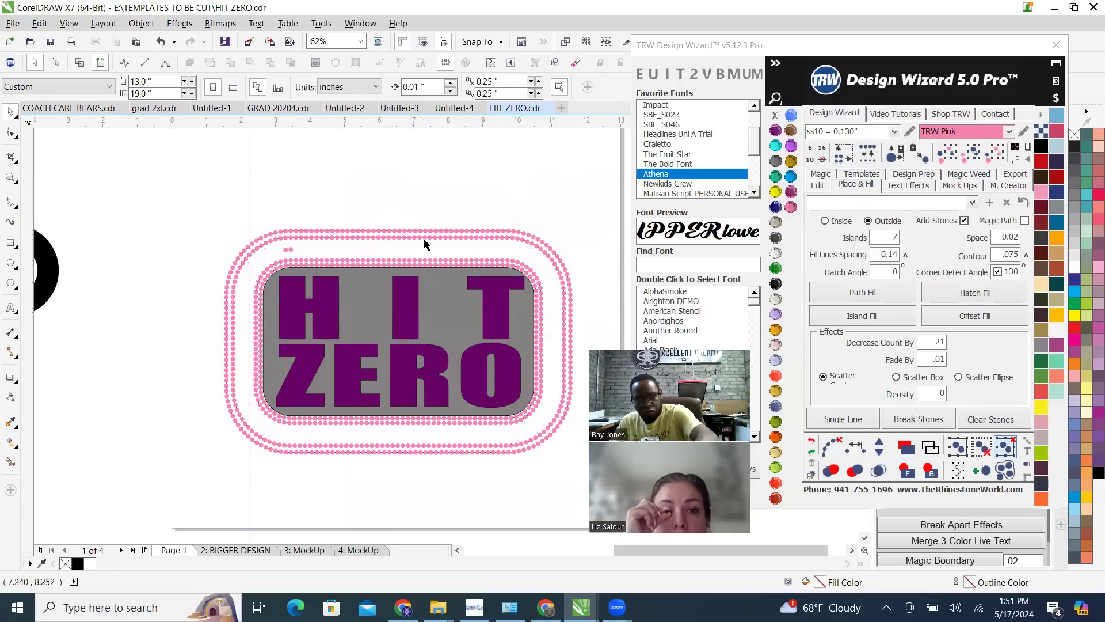
pyautogui.press('Delete')
pyautogui.click(425, 232)
pyautogui.press('Delete')
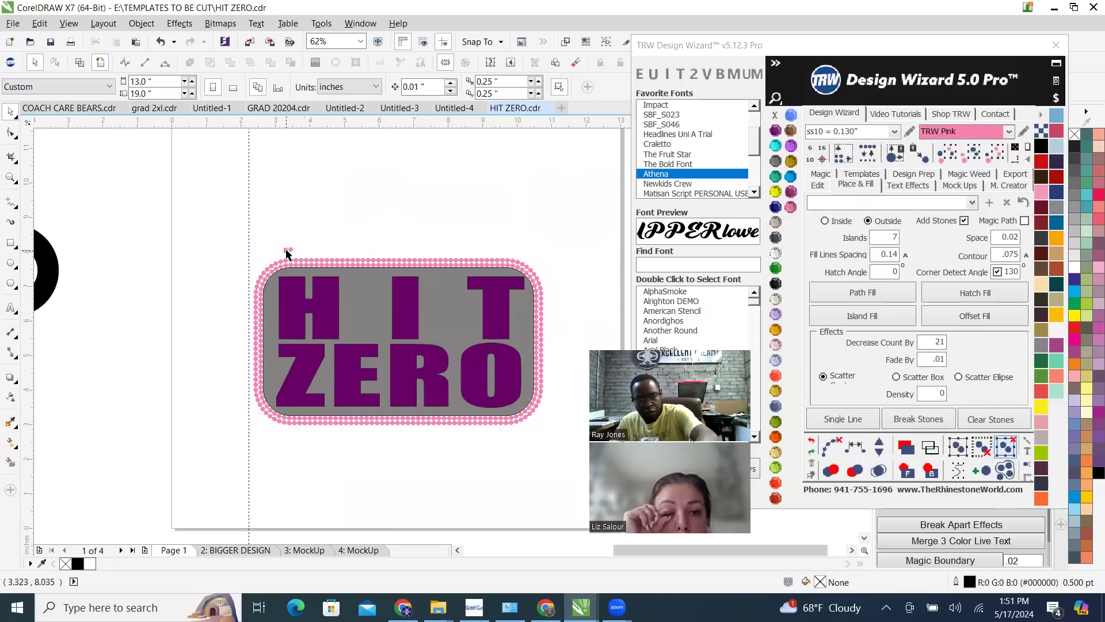
pyautogui.scroll(3, 355, 265)
pyautogui.click(355, 265)
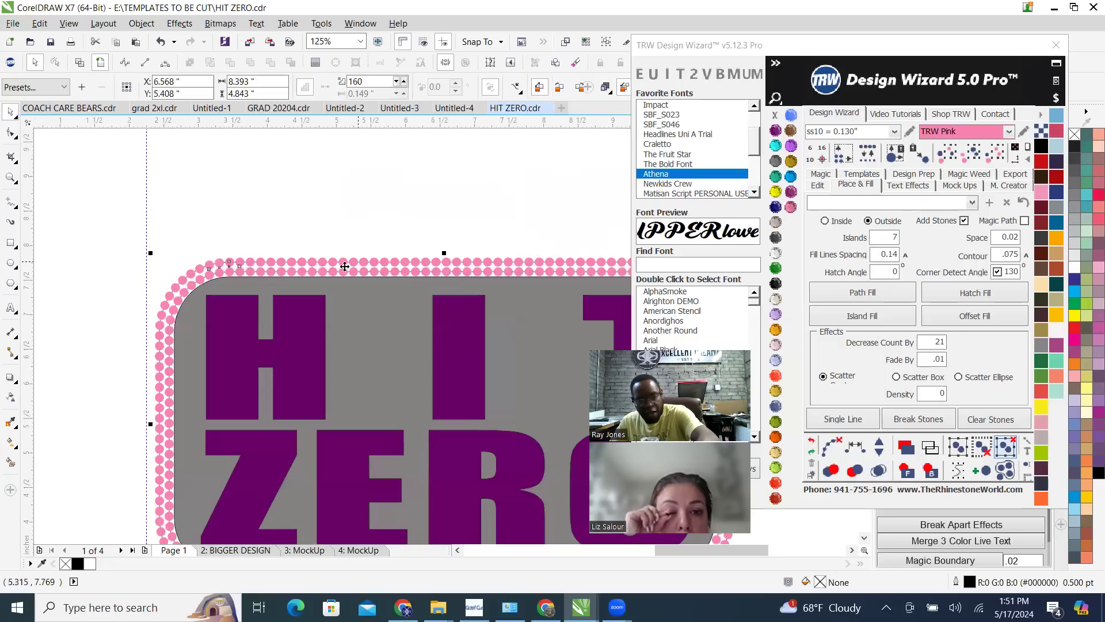
pyautogui.press('Delete')
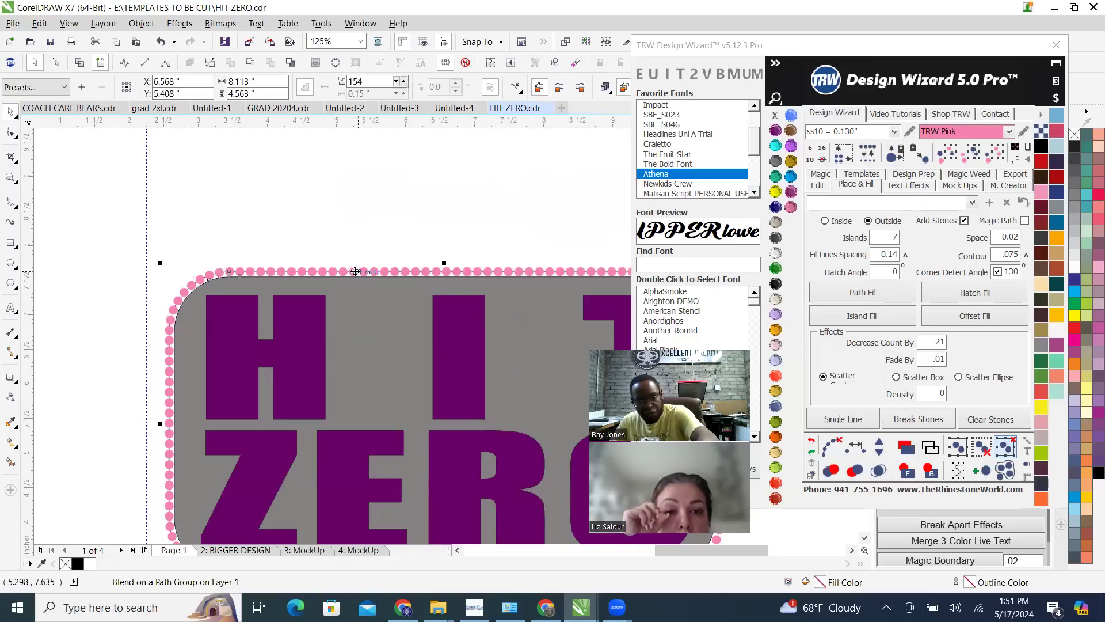
pyautogui.scroll(-1, 221, 258)
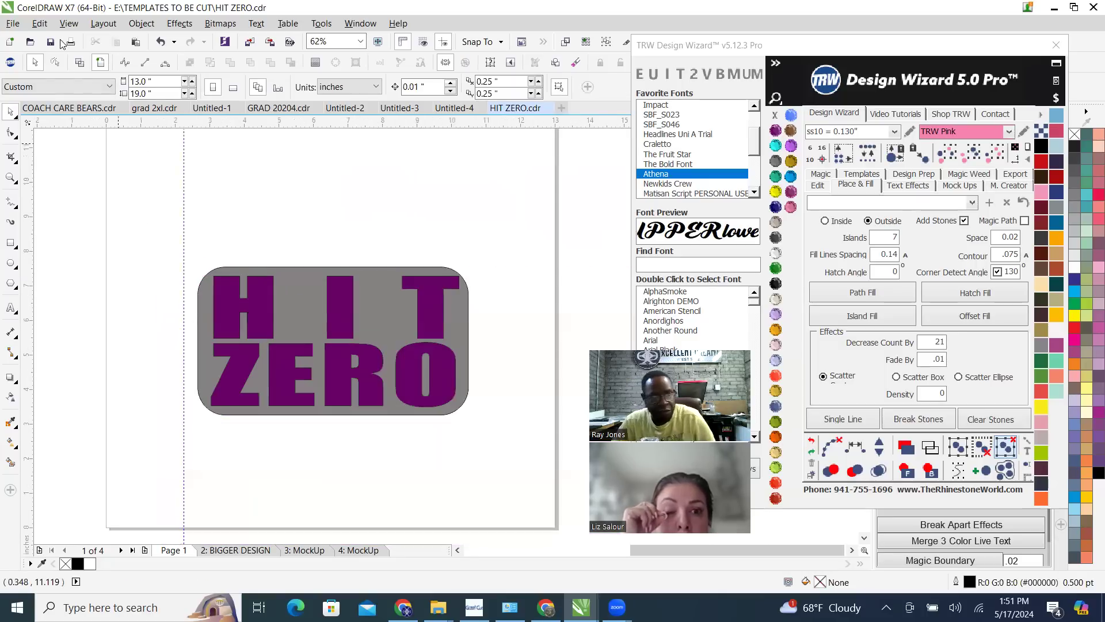
# Find the leftover stones within the HIT ZERO lettering in wireframe view, delete them and check the outlines in wireframe again
pyautogui.click(79, 62)
pyautogui.moveTo(199, 219); pyautogui.dragTo(261, 481)
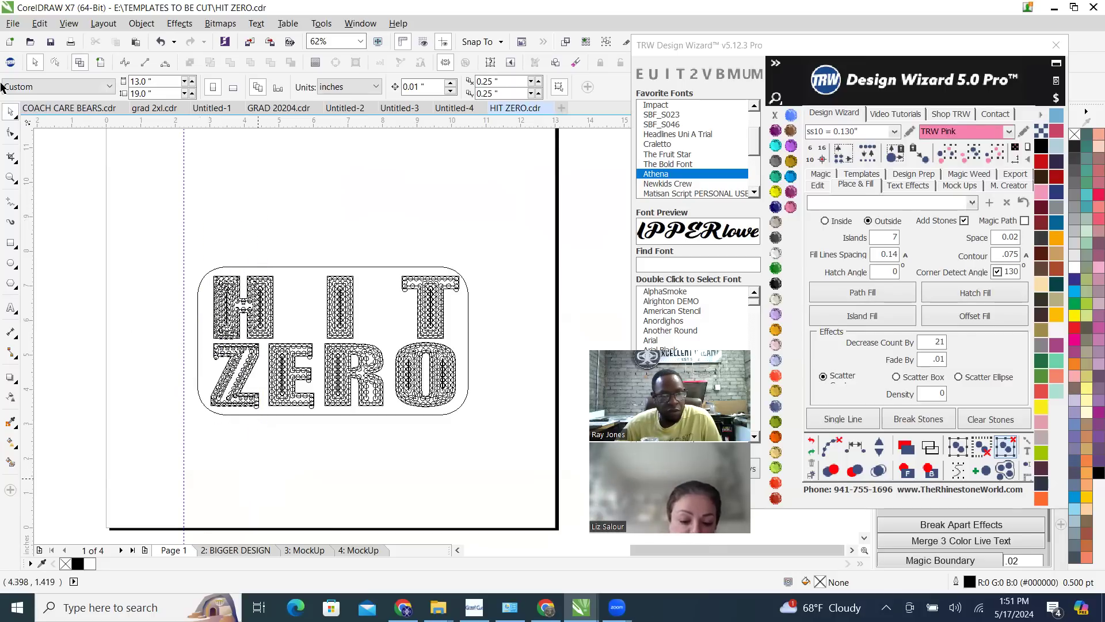
pyautogui.click(101, 64)
pyautogui.moveTo(230, 217); pyautogui.dragTo(438, 442)
pyautogui.moveTo(504, 451); pyautogui.dragTo(414, 245)
pyautogui.press('Delete')
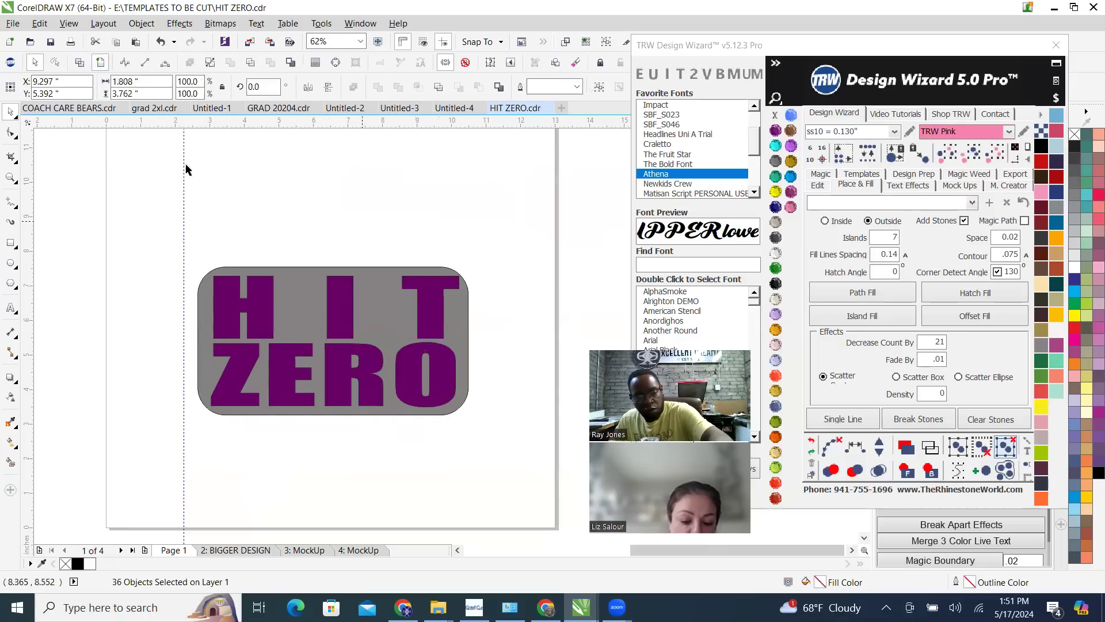
pyautogui.click(100, 62)
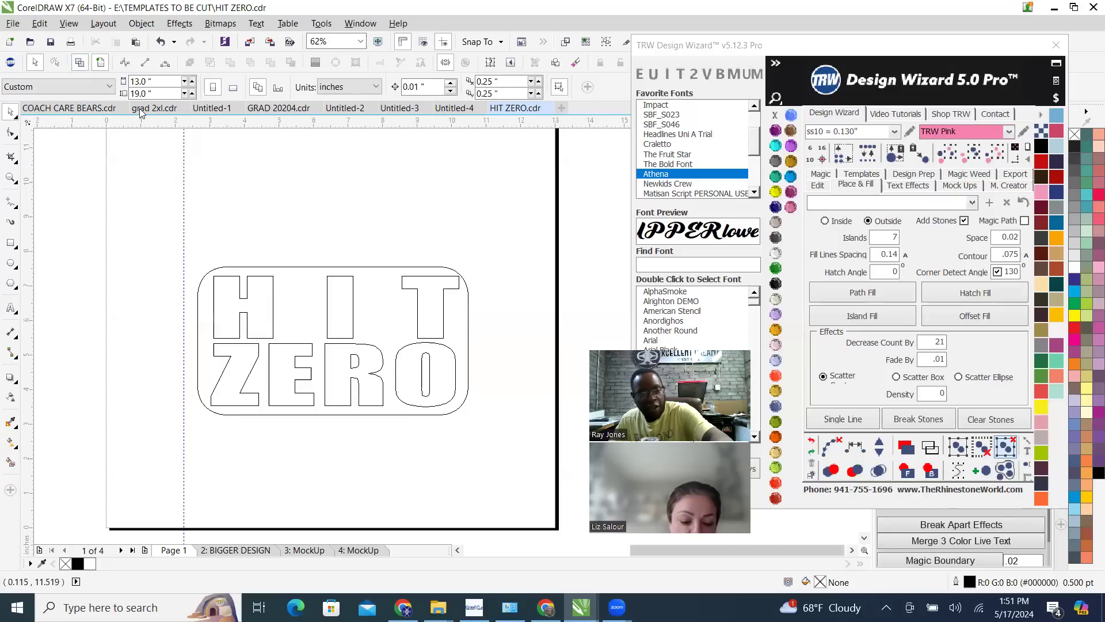
pyautogui.click(100, 62)
pyautogui.scroll(-2, 412, 385)
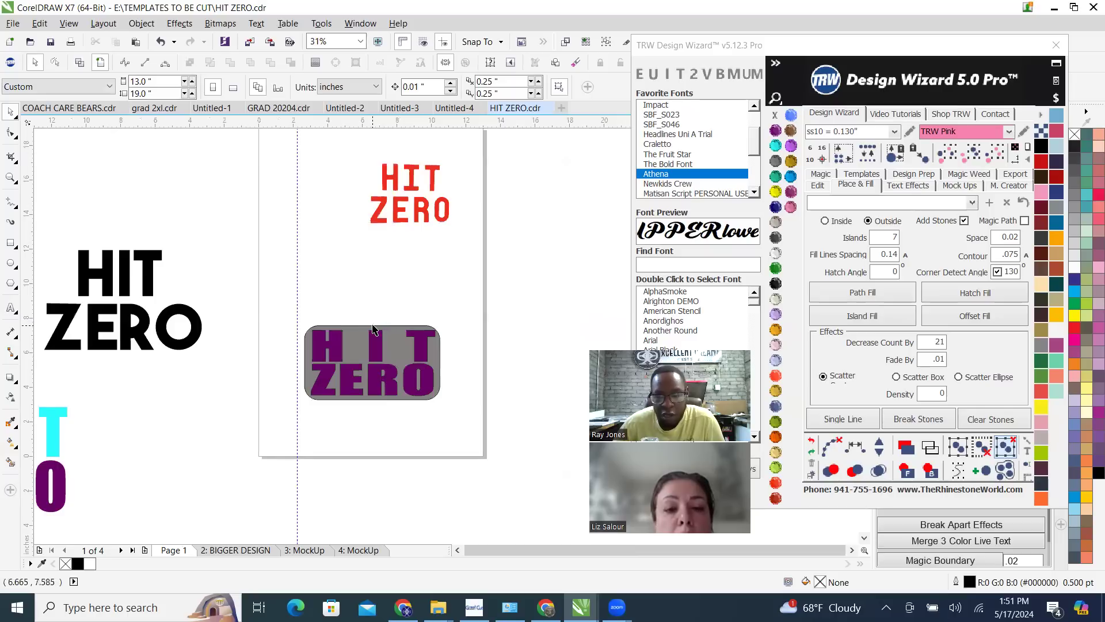
pyautogui.scroll(2, 373, 329)
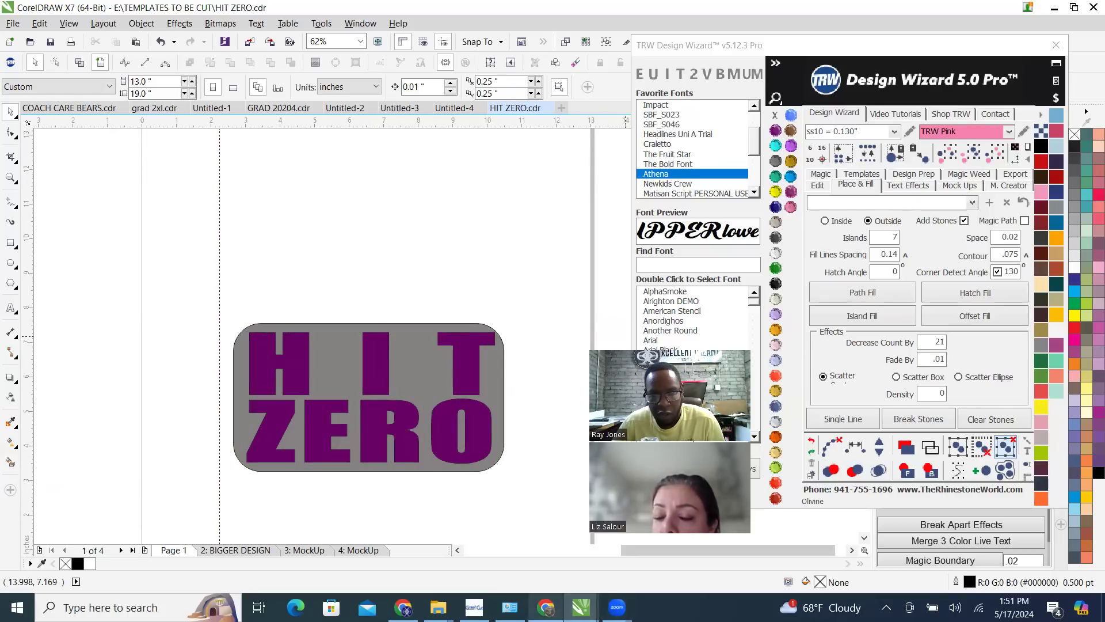
pyautogui.click(546, 607)
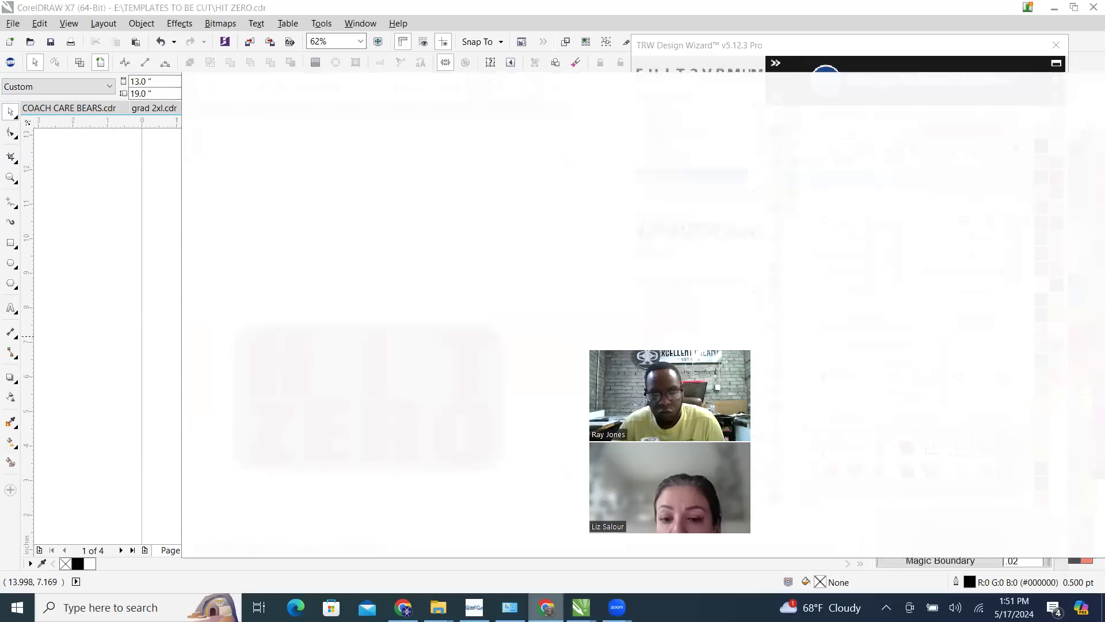
pyautogui.click(546, 606)
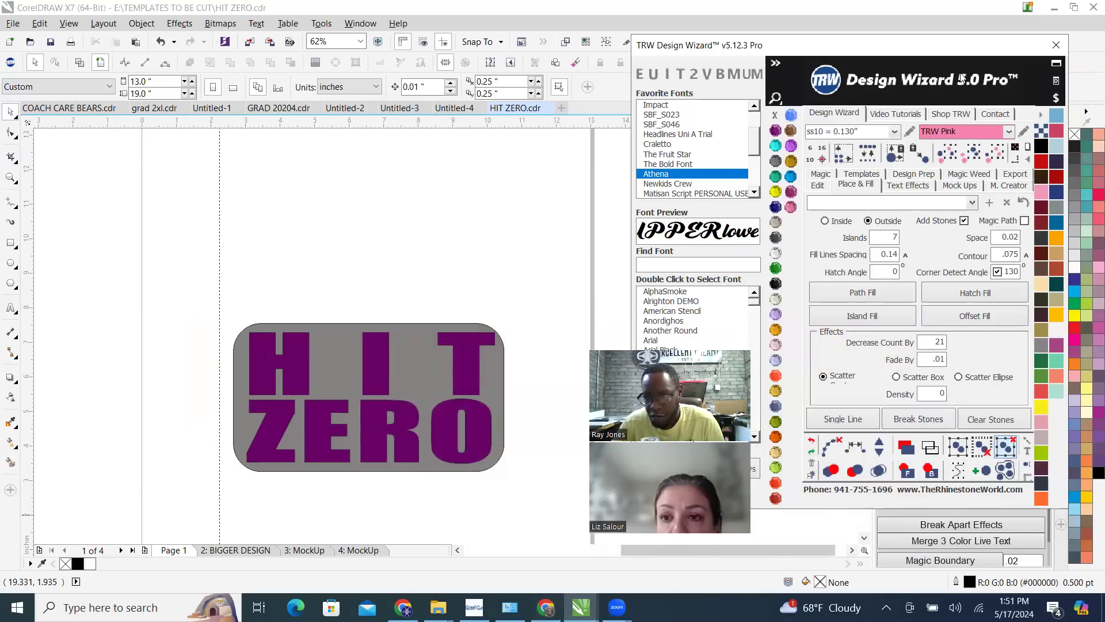
# Show the Place & Fill video tutorials, open the Mini Mode tutorial video in the browser and close it
pyautogui.moveTo(963, 78); pyautogui.dragTo(964, 120)
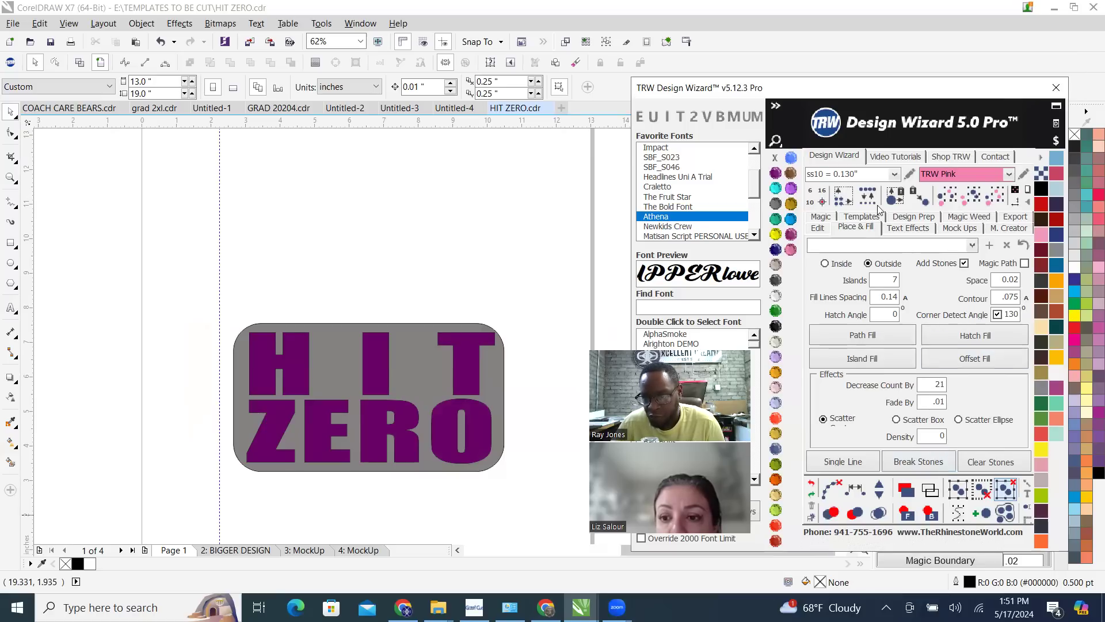
pyautogui.click(916, 157)
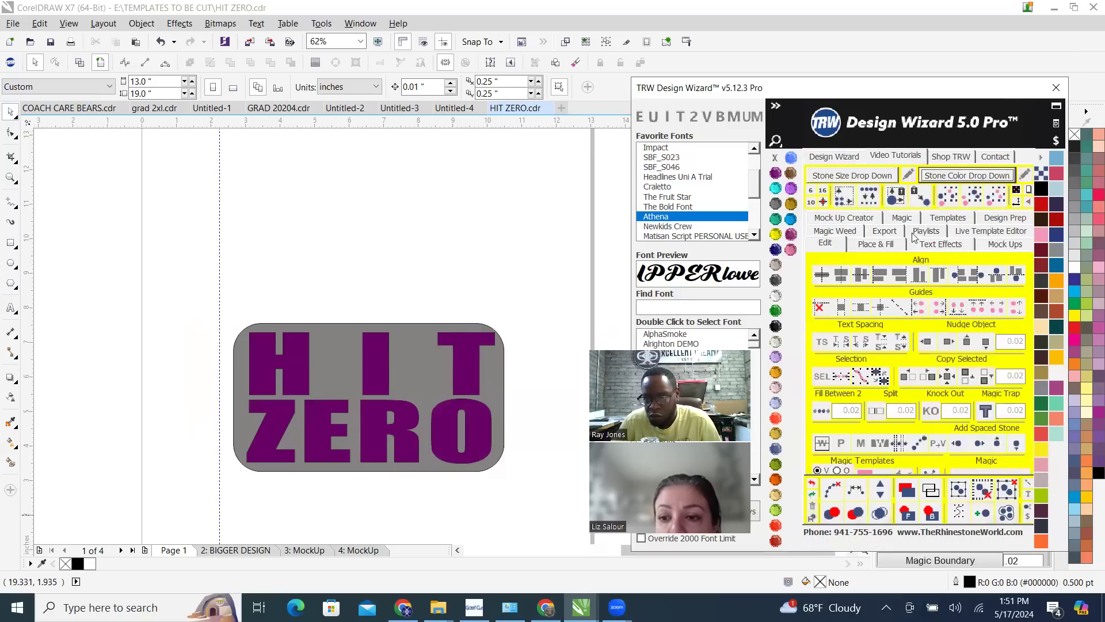
pyautogui.click(872, 245)
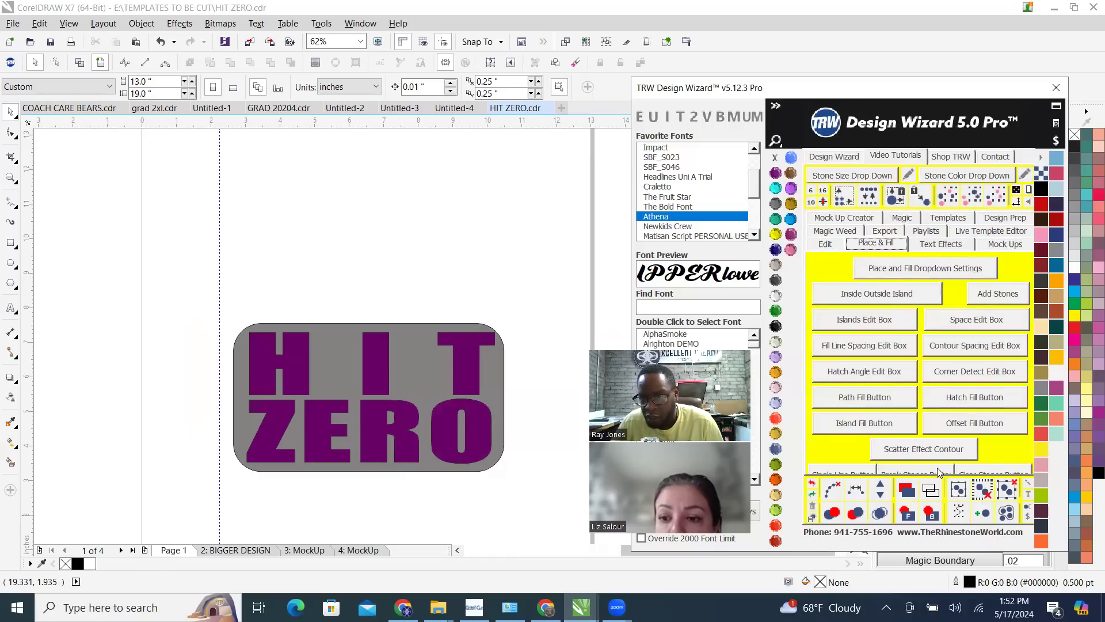
pyautogui.click(1055, 110)
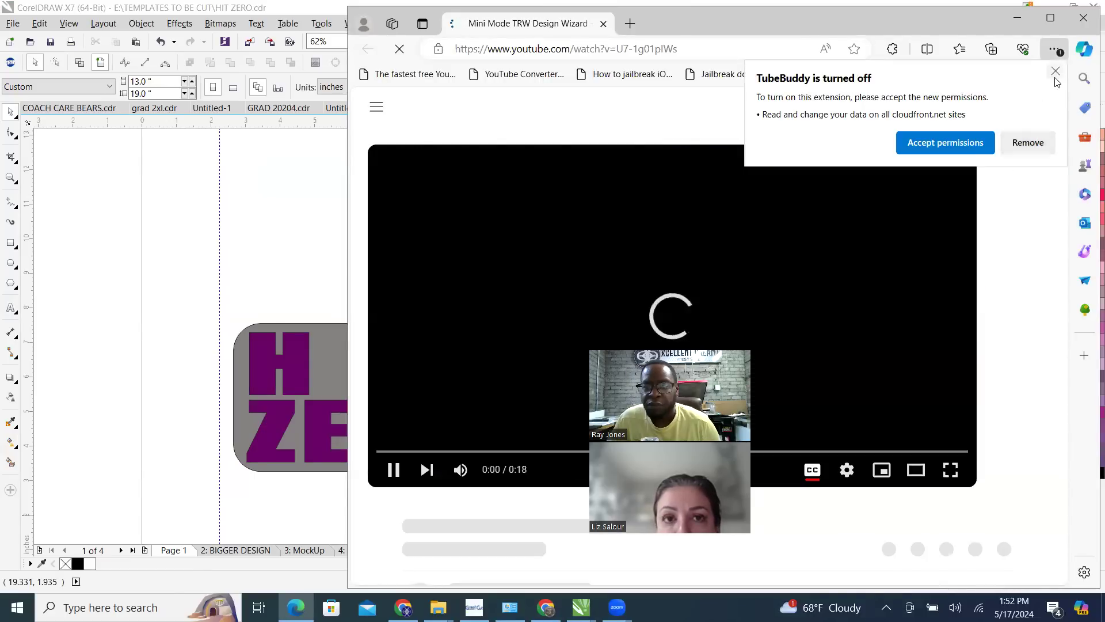
pyautogui.click(1055, 73)
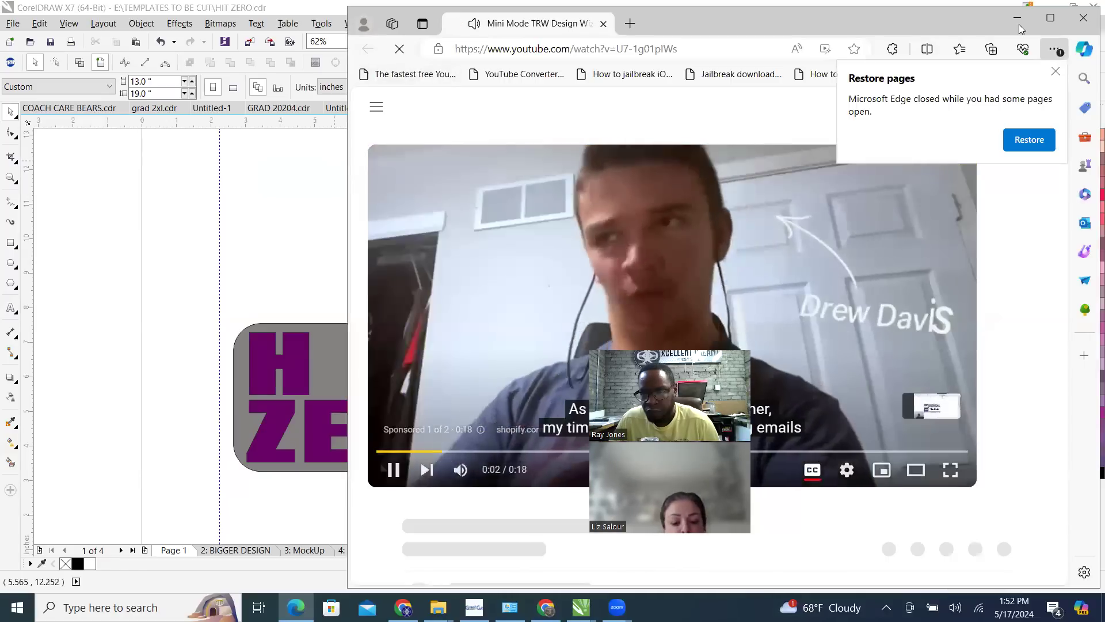
pyautogui.click(1082, 19)
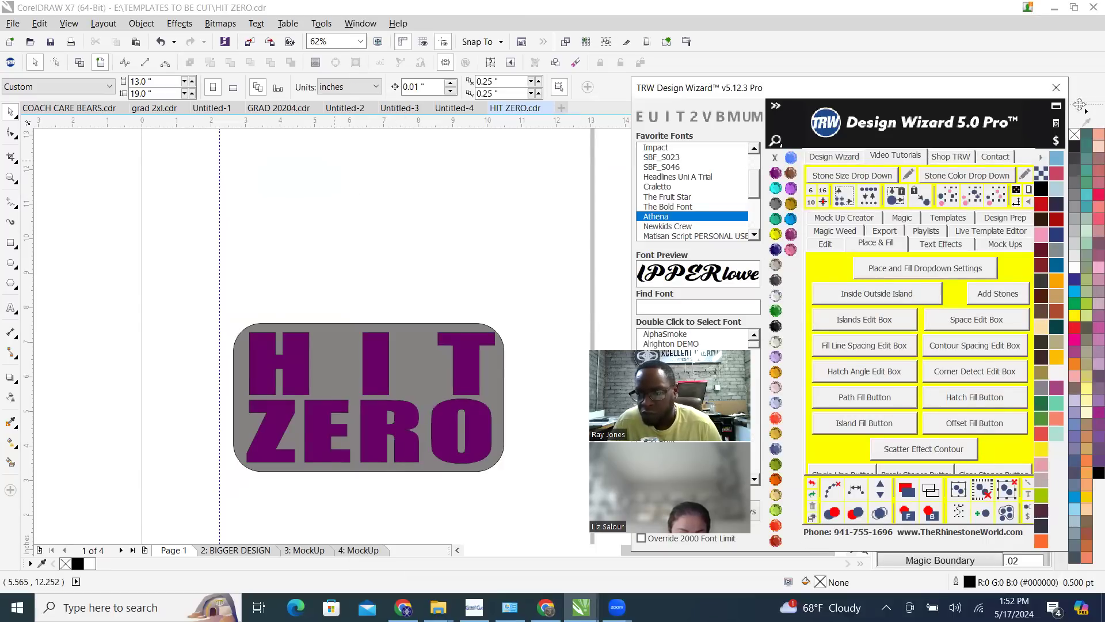
# Return to the wizard's design tools, preview its Mini Mode and restore the full-size window
pyautogui.click(844, 158)
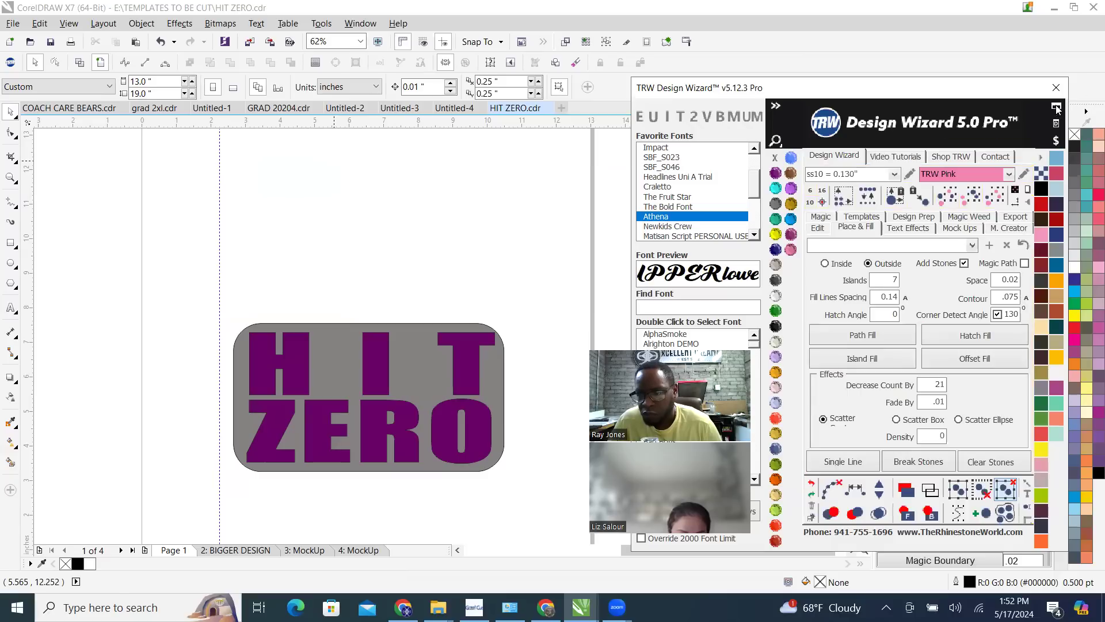
pyautogui.click(1056, 108)
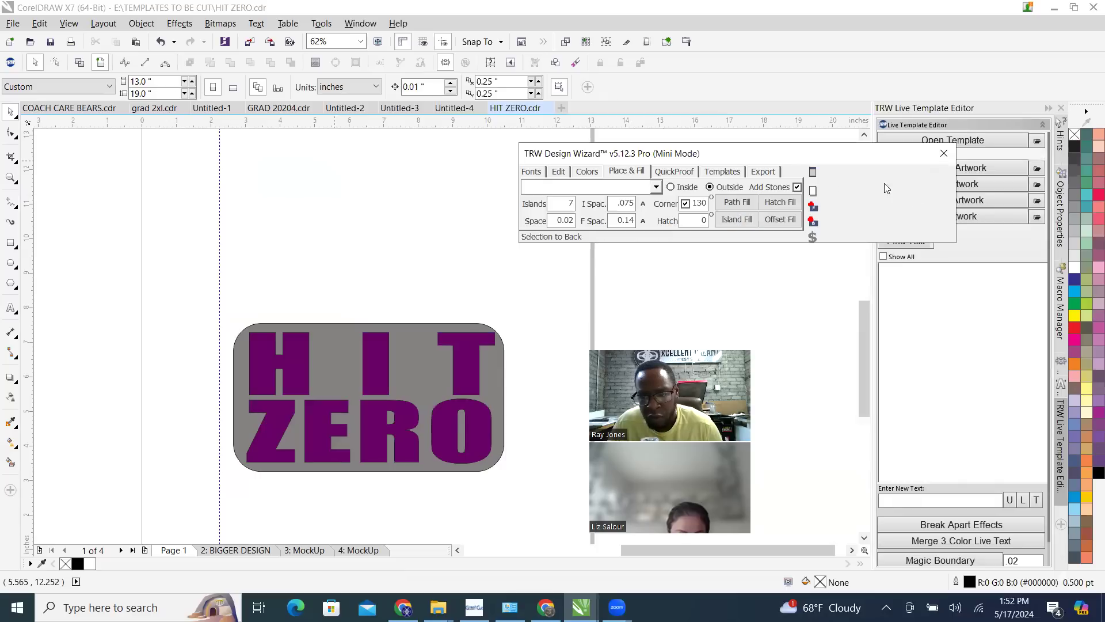
pyautogui.click(814, 172)
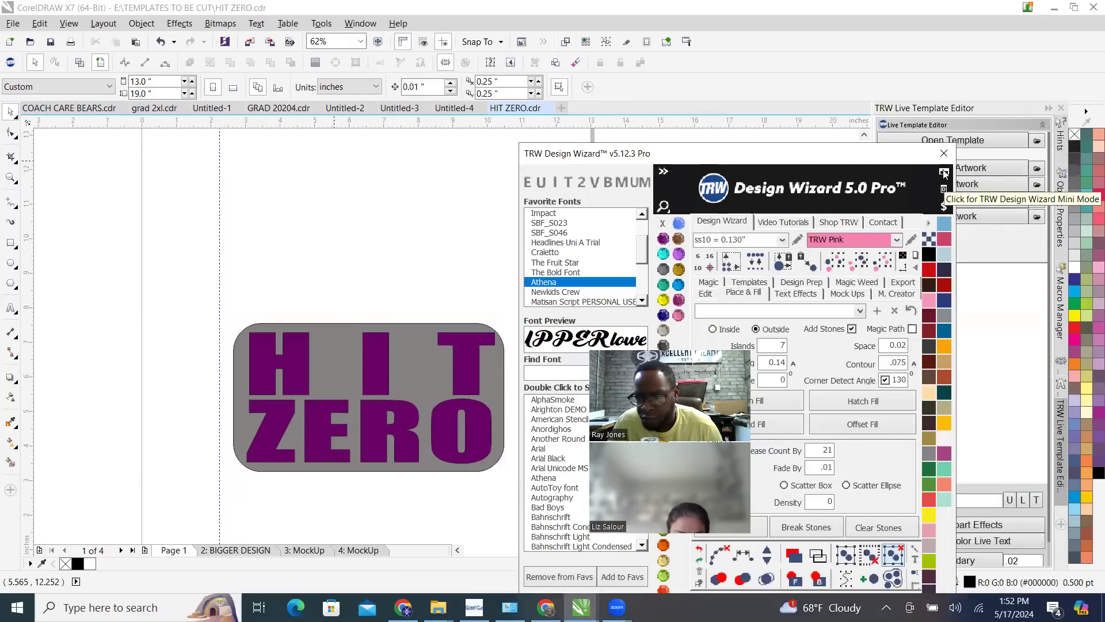
# Switch the wizard to Mini Mode and back to full size, and move its window clear of the HIT ZERO design
pyautogui.click(944, 172)
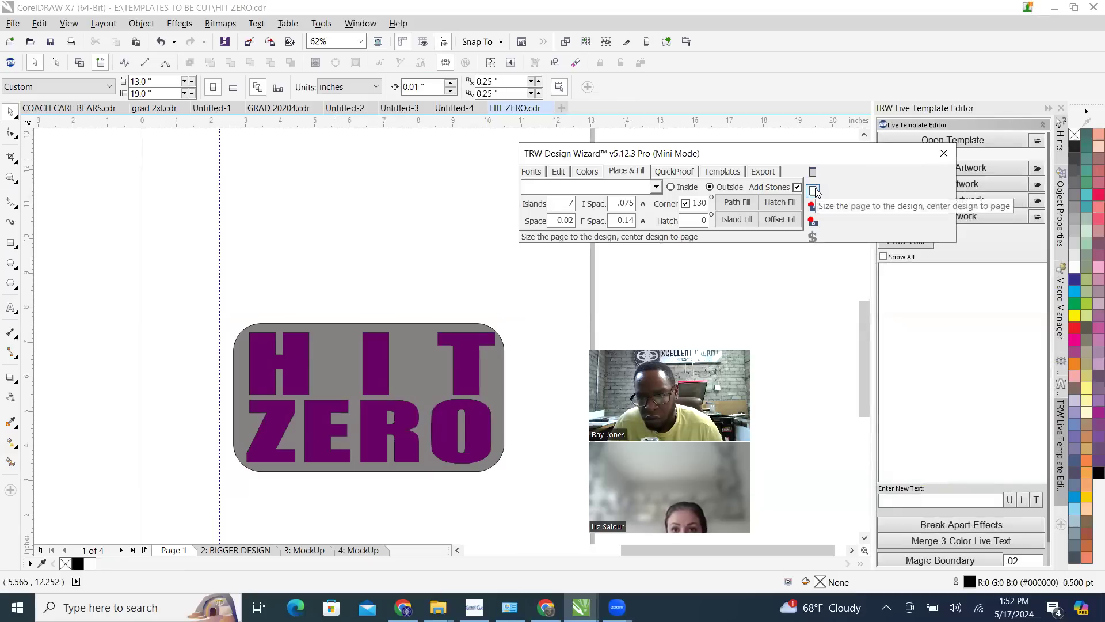
pyautogui.click(813, 172)
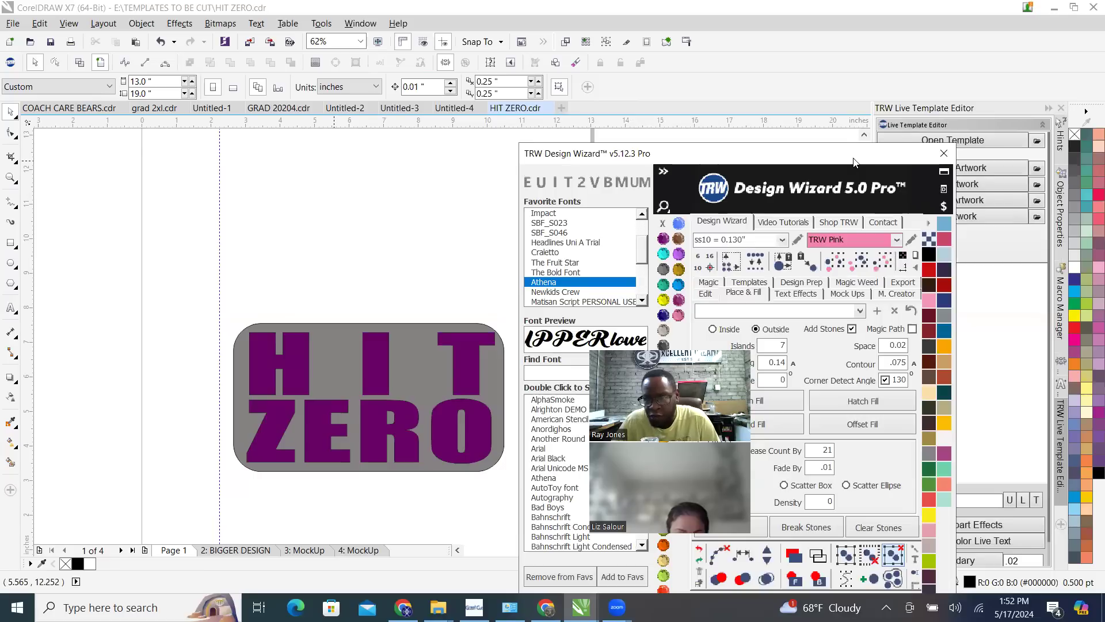
pyautogui.moveTo(853, 161); pyautogui.dragTo(980, 67)
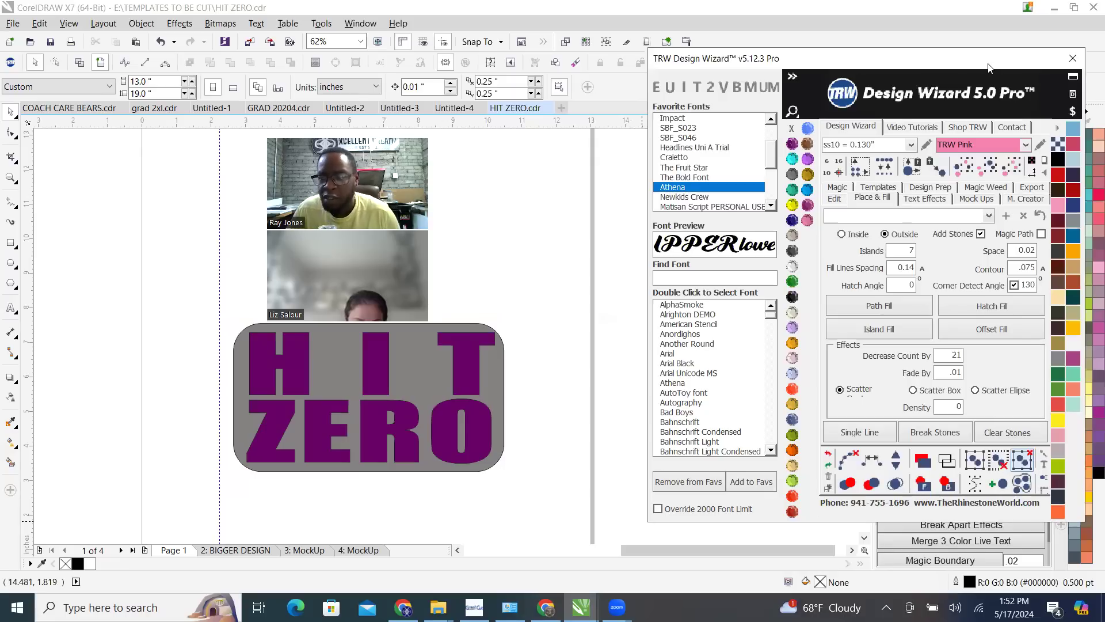
pyautogui.moveTo(987, 67); pyautogui.dragTo(924, 77)
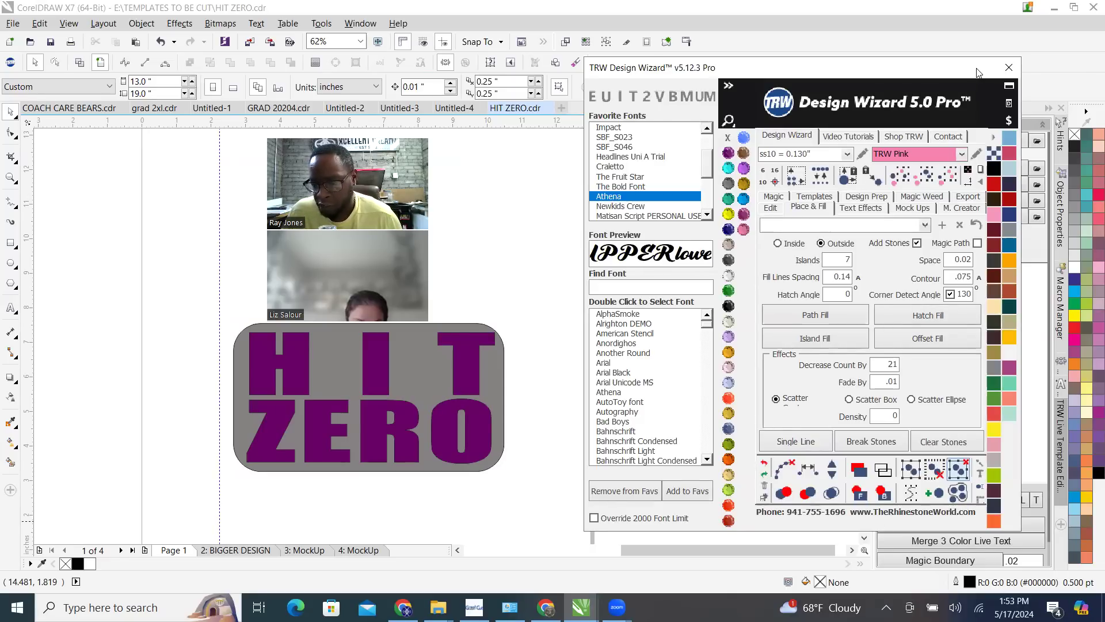
pyautogui.moveTo(976, 72); pyautogui.dragTo(1057, 112)
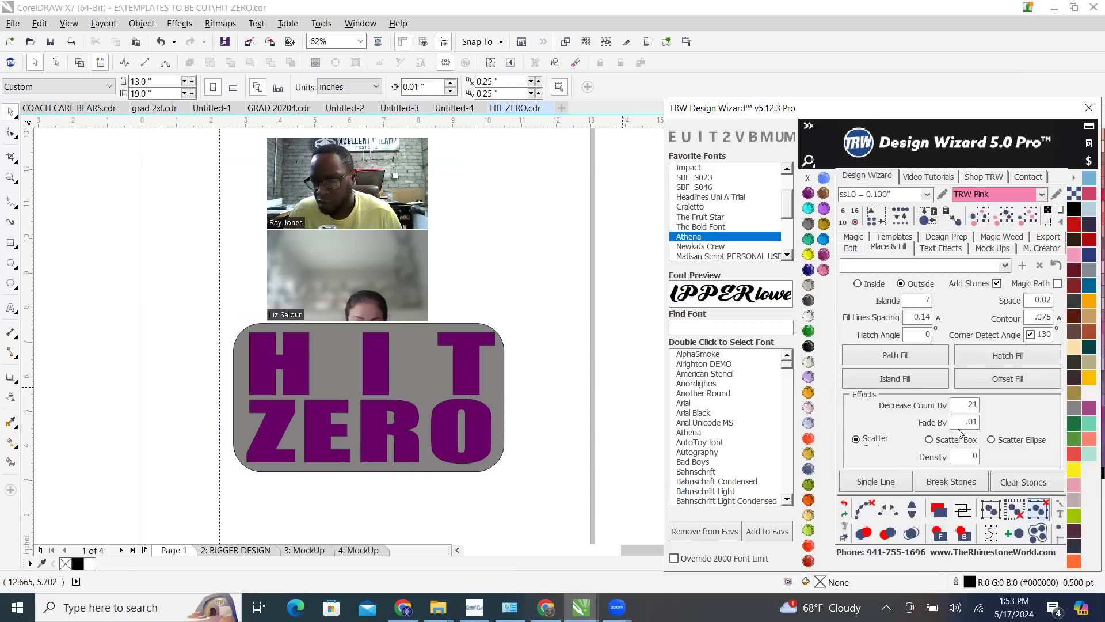
# Set the scatter density to .01, apply an Island Fill to the grey background and inspect the stone rings up close
pyautogui.doubleClick(954, 460)
pyautogui.write('.0')
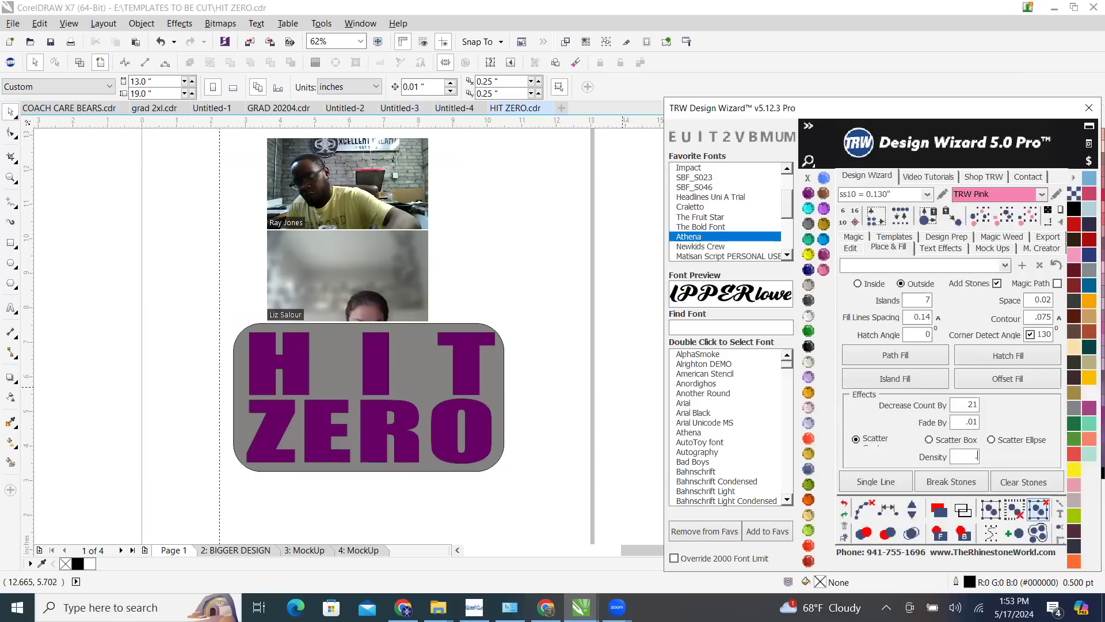
pyautogui.write('1')
pyautogui.click(454, 346)
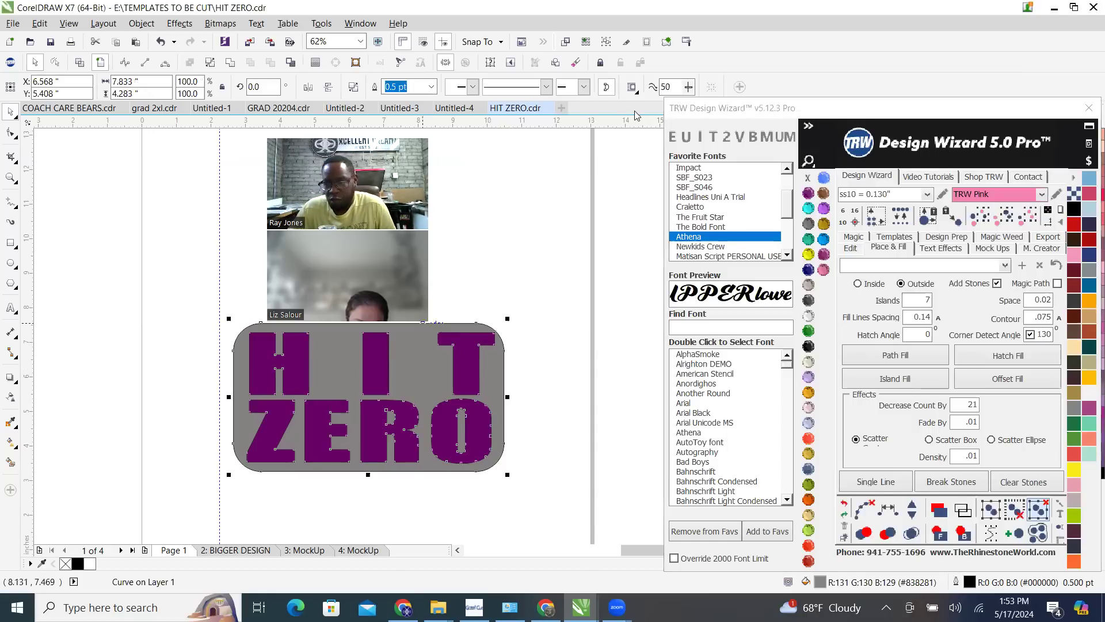
pyautogui.click(928, 387)
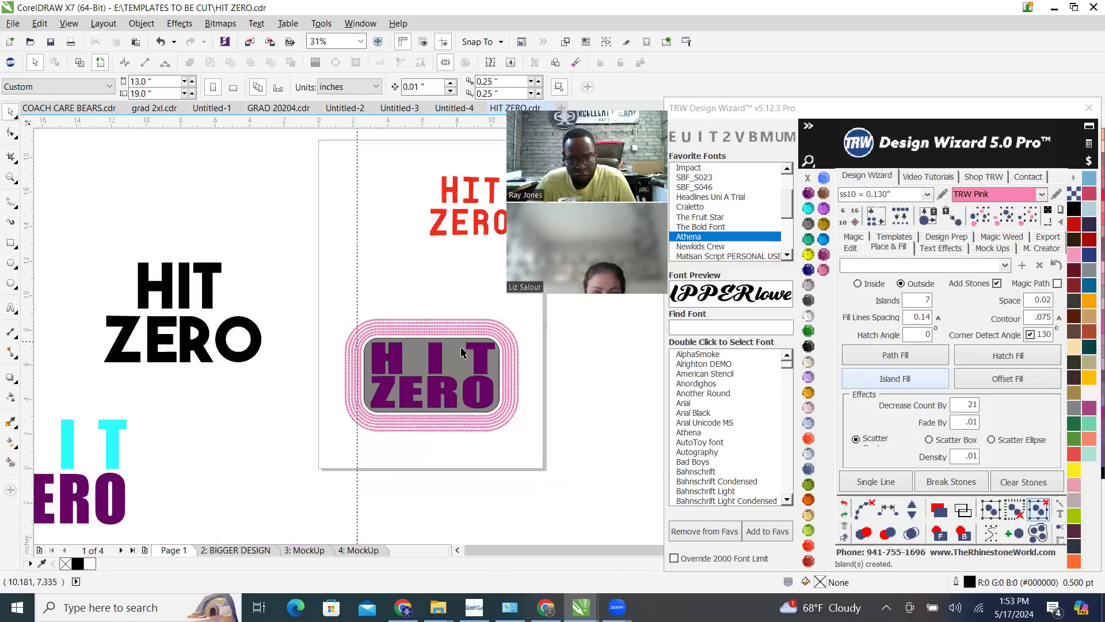
pyautogui.scroll(4, 461, 352)
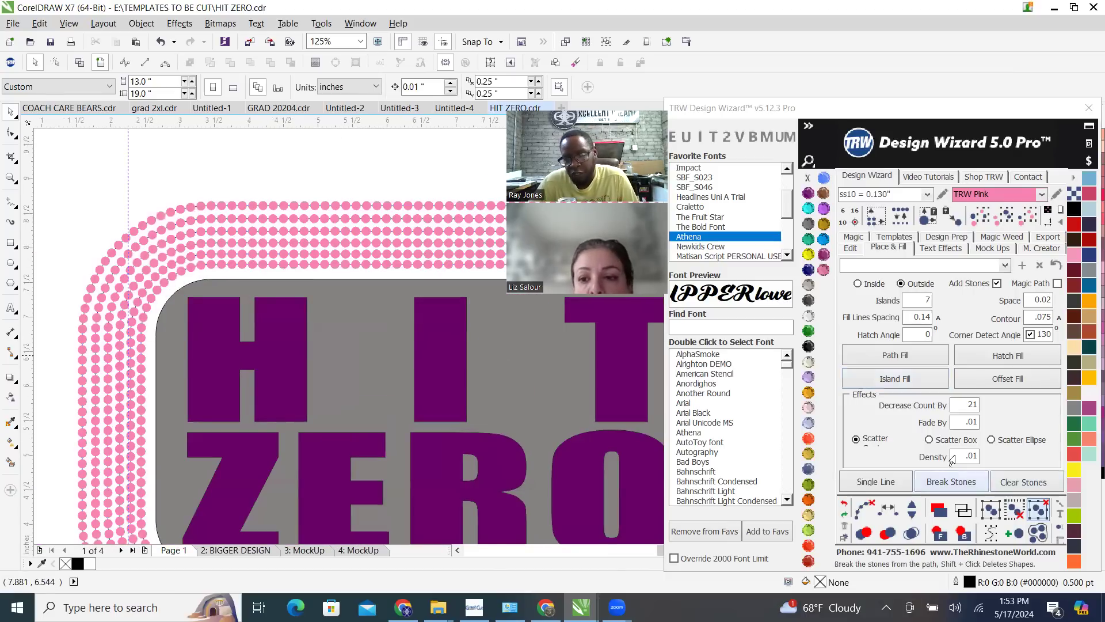
pyautogui.scroll(-2, 175, 322)
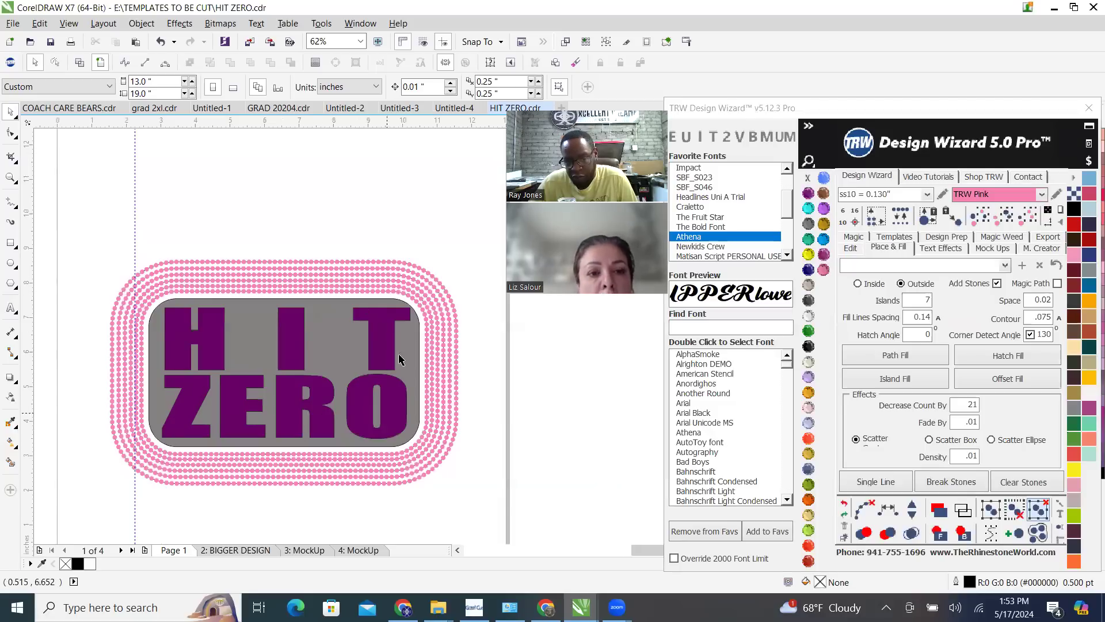
# Clear the density value, choose Scatter Box and delete the stones around the grey background
pyautogui.doubleClick(954, 460)
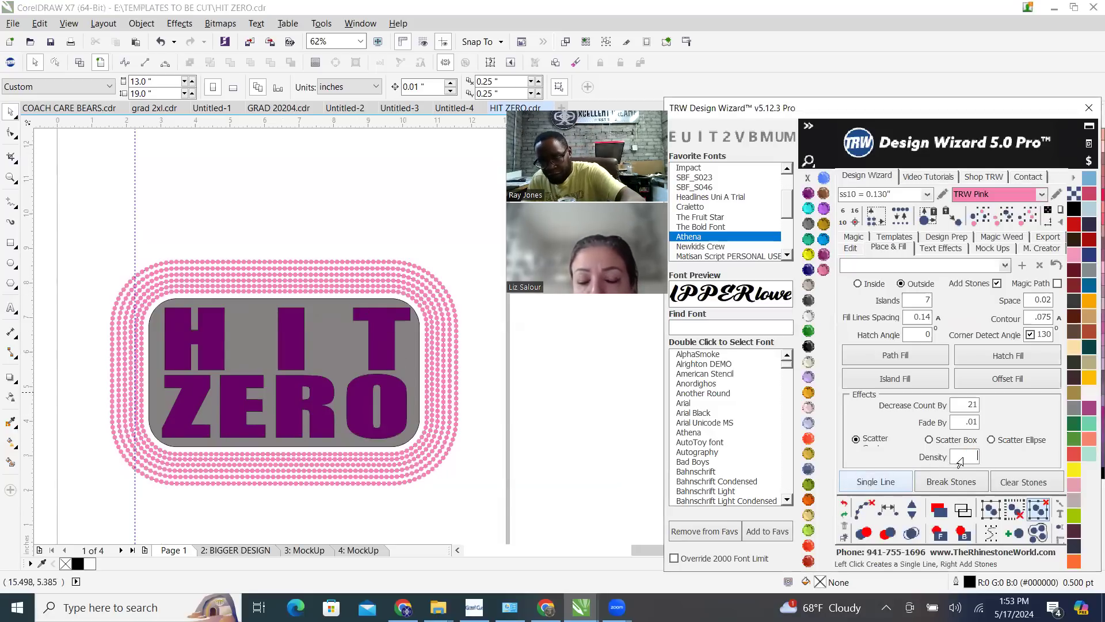
pyautogui.click(929, 440)
pyautogui.moveTo(269, 208); pyautogui.dragTo(499, 488)
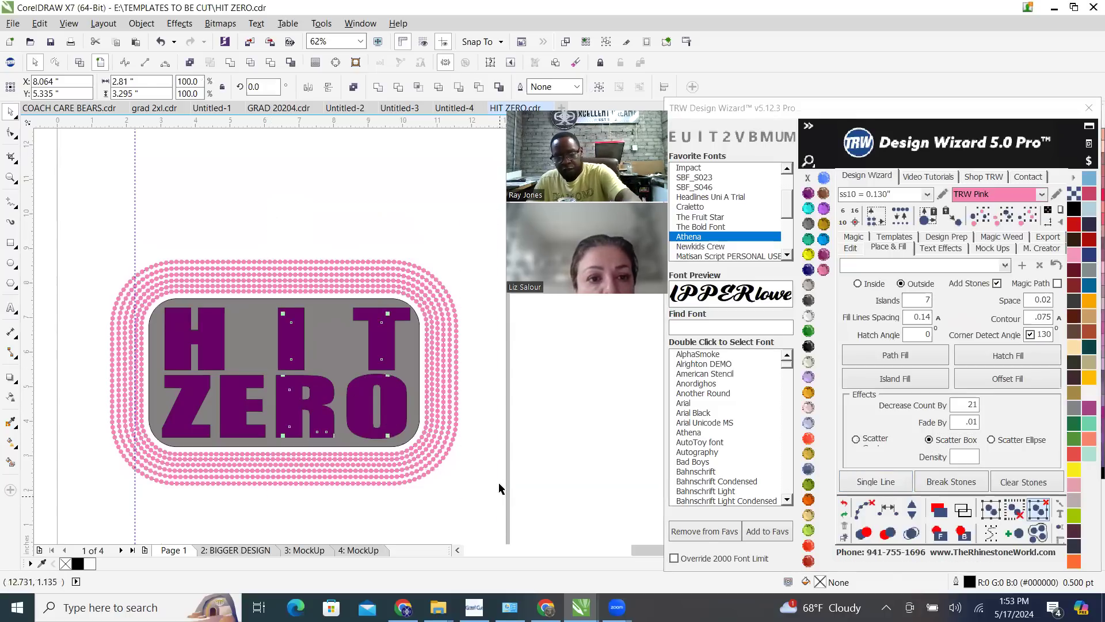
pyautogui.click(167, 242)
pyautogui.moveTo(83, 234); pyautogui.dragTo(319, 505)
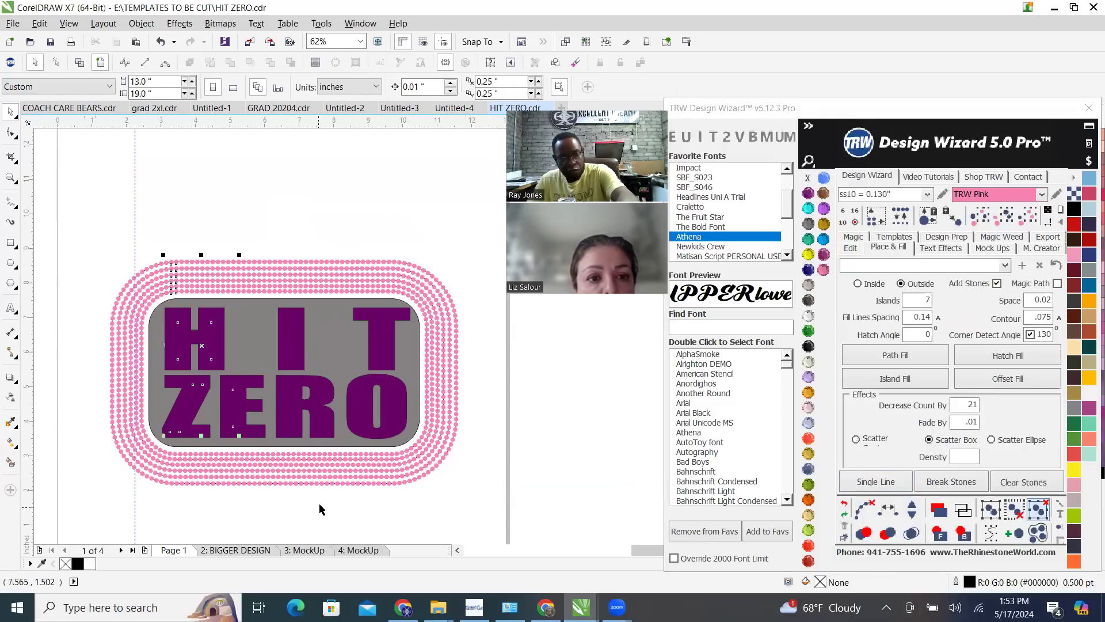
pyautogui.press('Delete')
pyautogui.click(325, 455)
pyautogui.press('Delete')
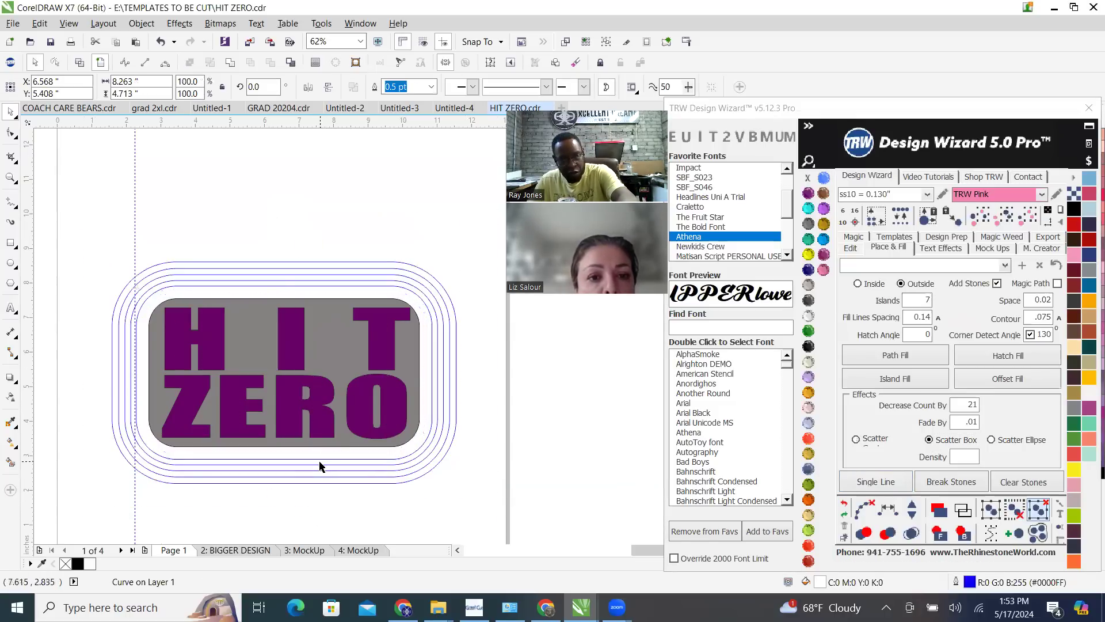
# Delete the remaining blue ring paths around the grey background one by one
pyautogui.click(312, 459)
pyautogui.press('Delete')
pyautogui.click(308, 476)
pyautogui.press('Delete')
pyautogui.click(311, 470)
pyautogui.press('Delete')
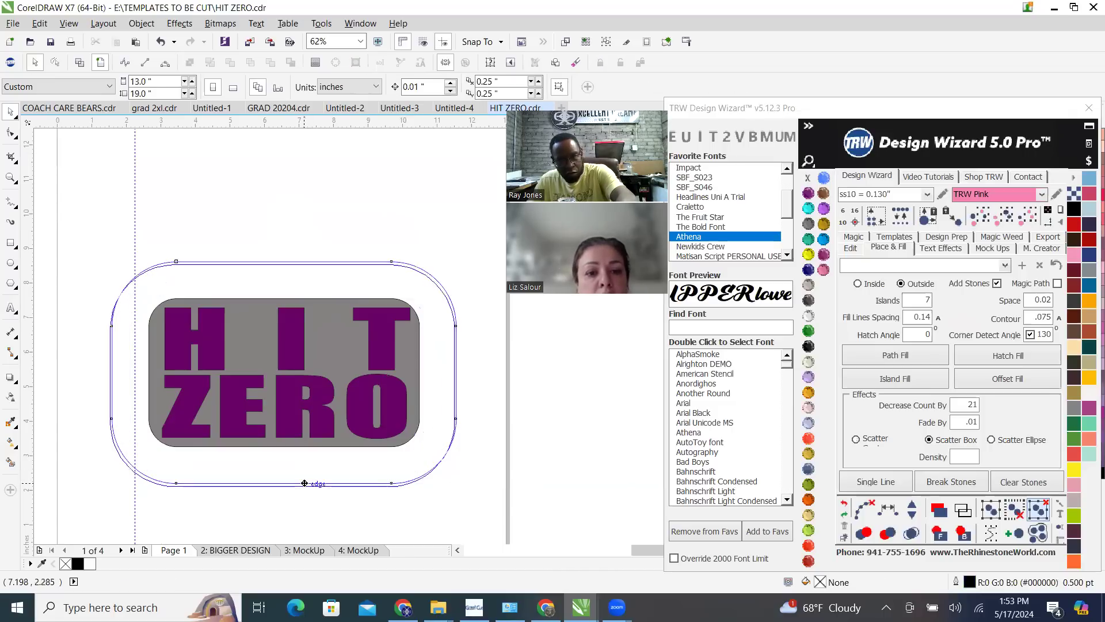
pyautogui.click(306, 484)
pyautogui.press('Delete')
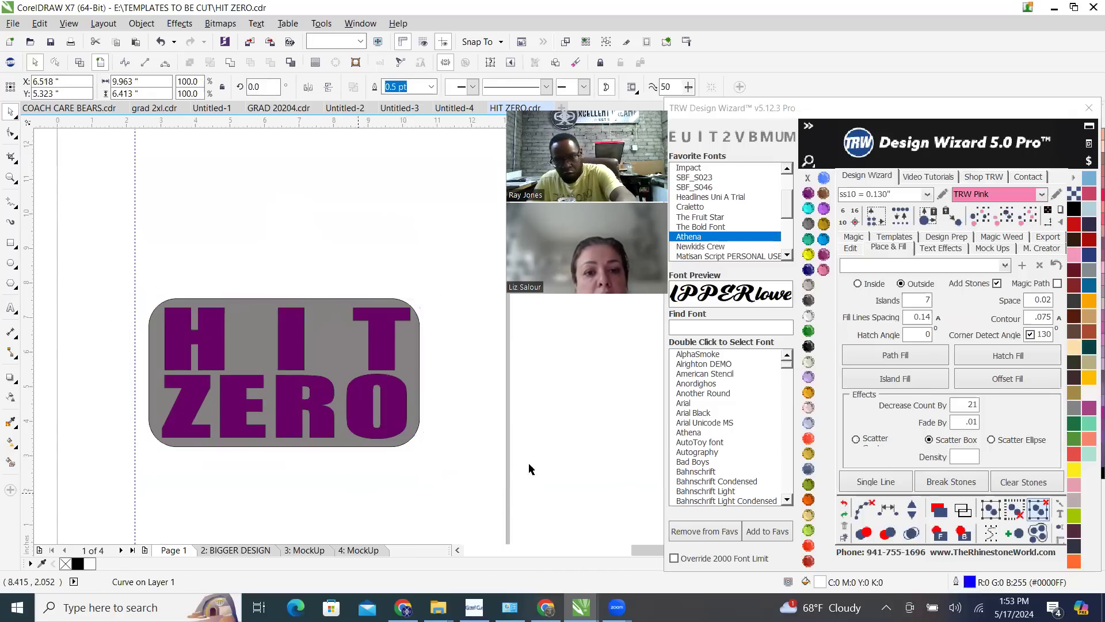
# Set Decrease Count By to 1, try Single Line on the grey background and cancel the trace
pyautogui.doubleClick(957, 407)
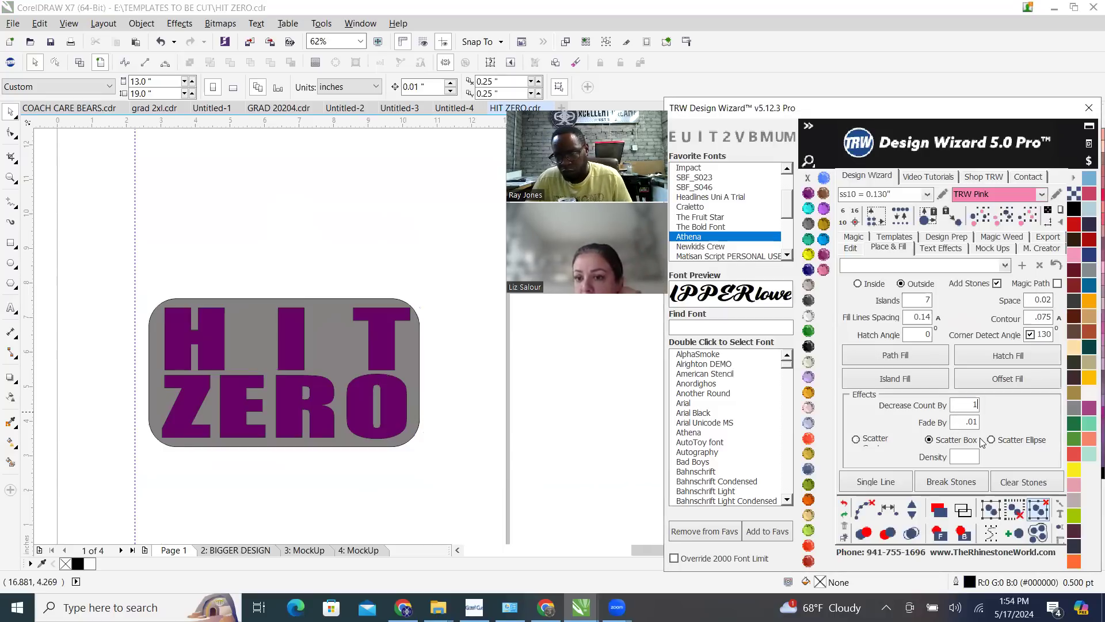
pyautogui.click(345, 365)
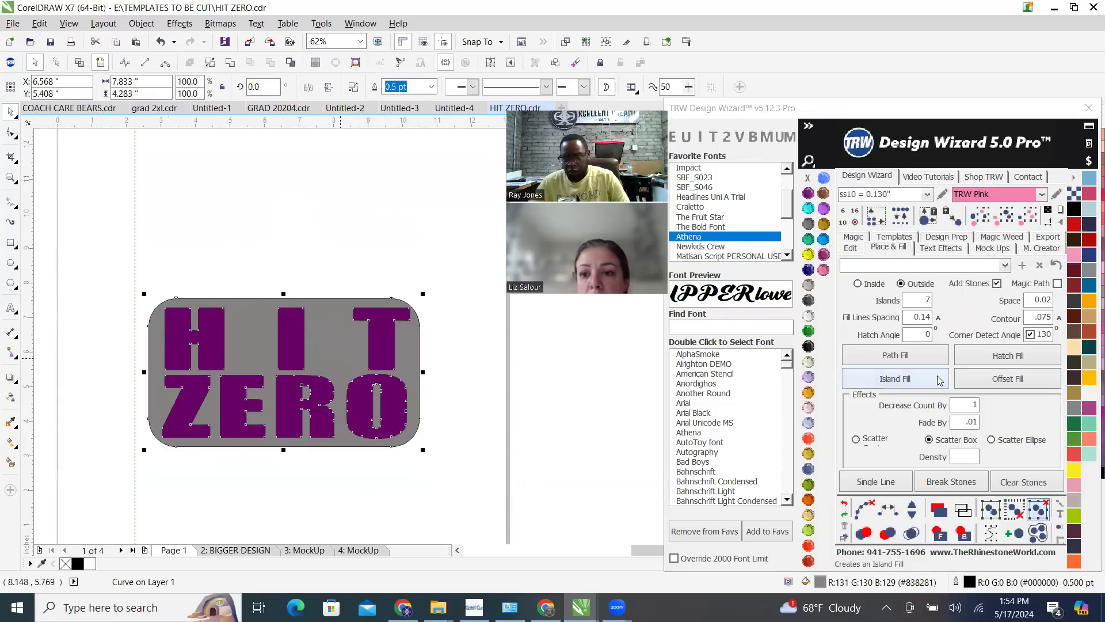
pyautogui.click(877, 482)
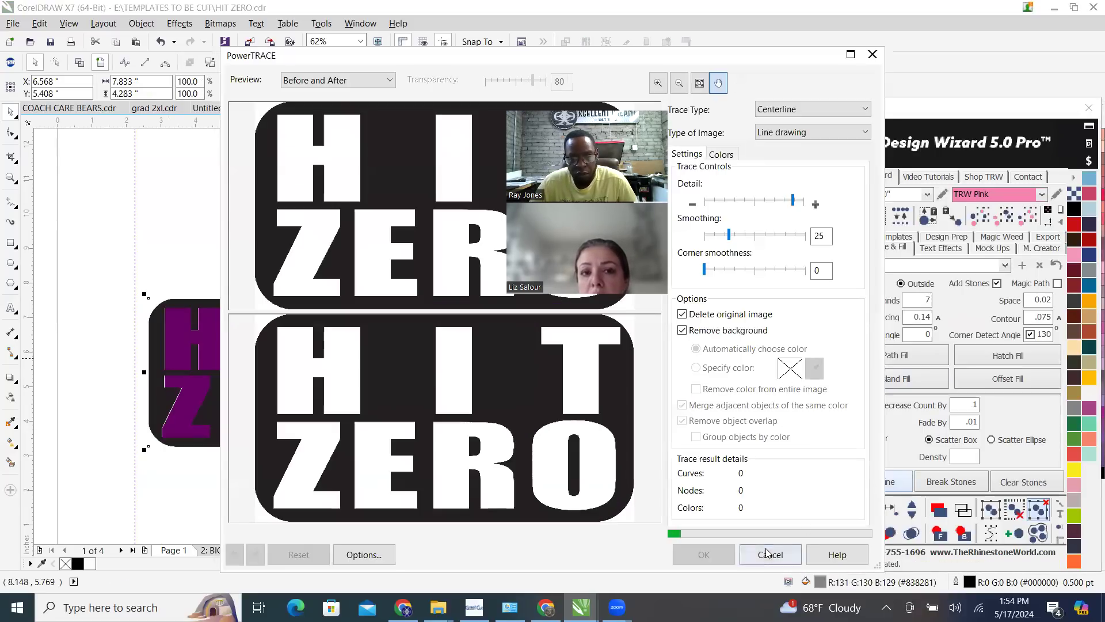
pyautogui.click(770, 554)
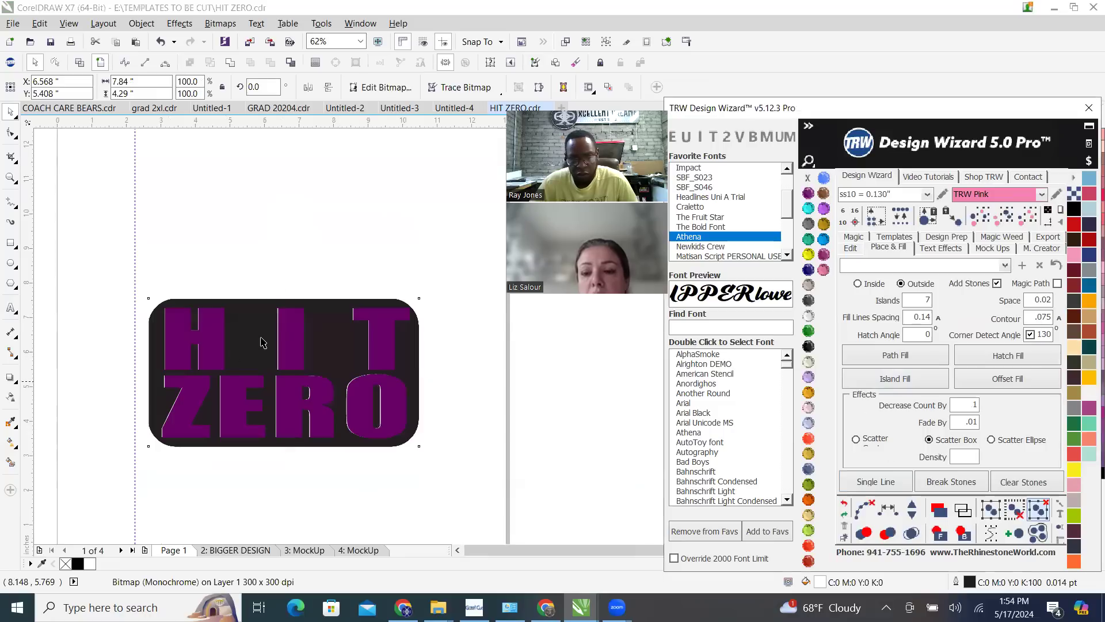
# Try an Island Fill on the black bitmap background and inspect the edges of its lettering
pyautogui.click(914, 381)
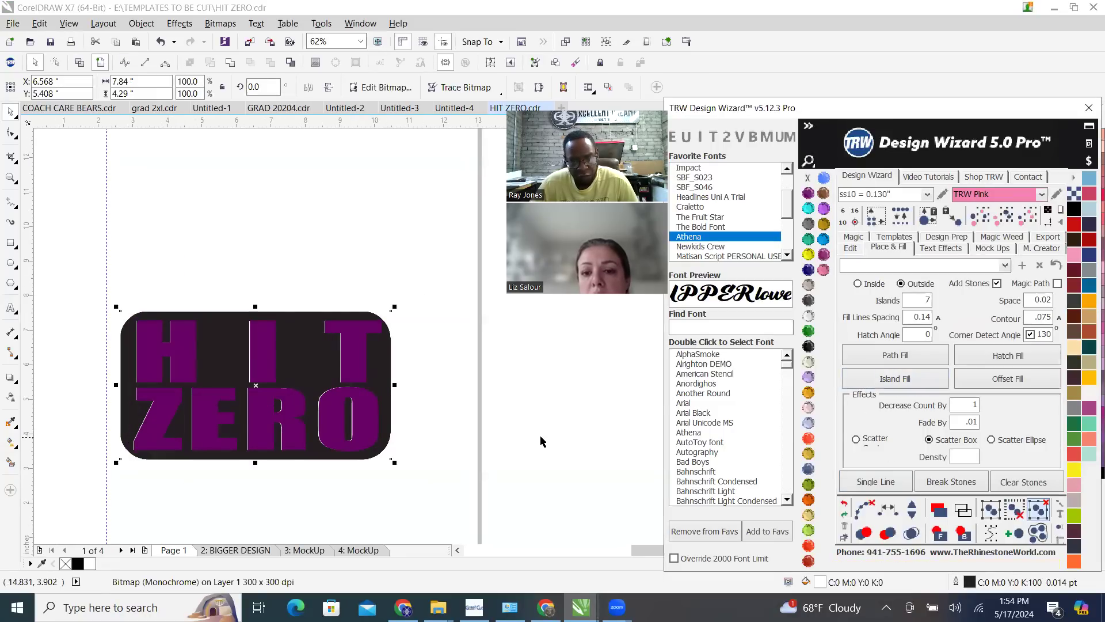
pyautogui.scroll(2, 226, 319)
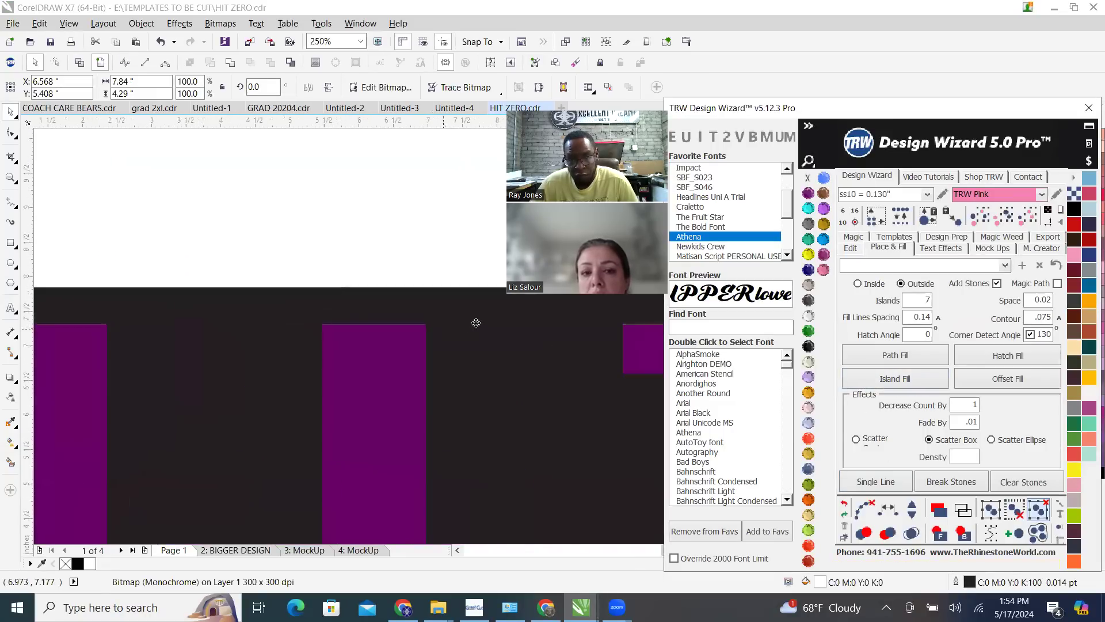
pyautogui.scroll(-2, 474, 323)
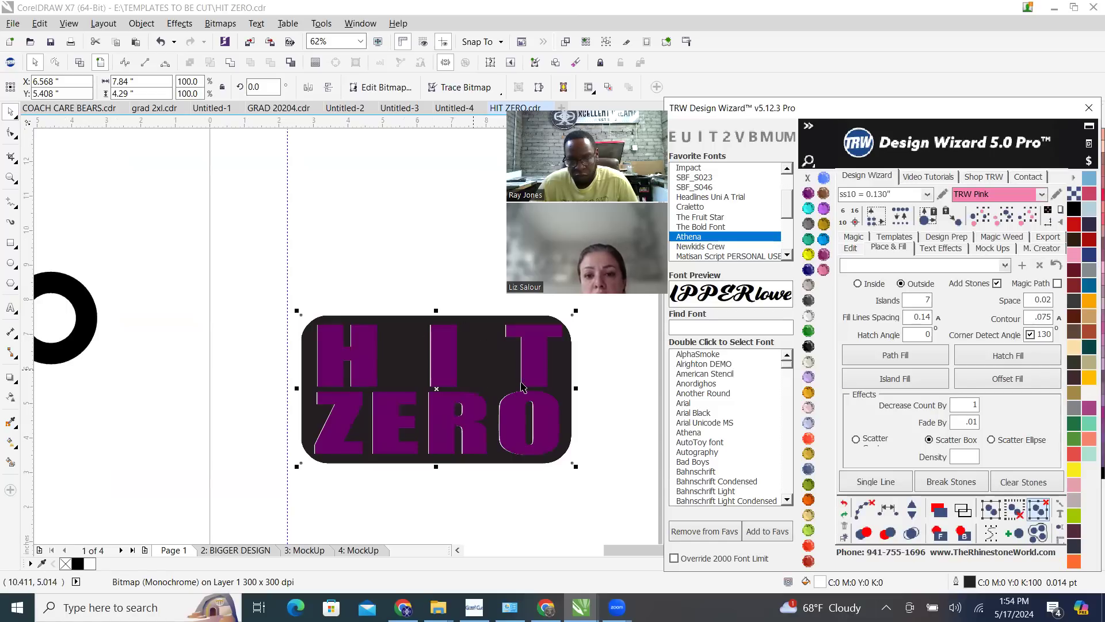
pyautogui.scroll(3, 521, 385)
pyautogui.scroll(-3, 509, 401)
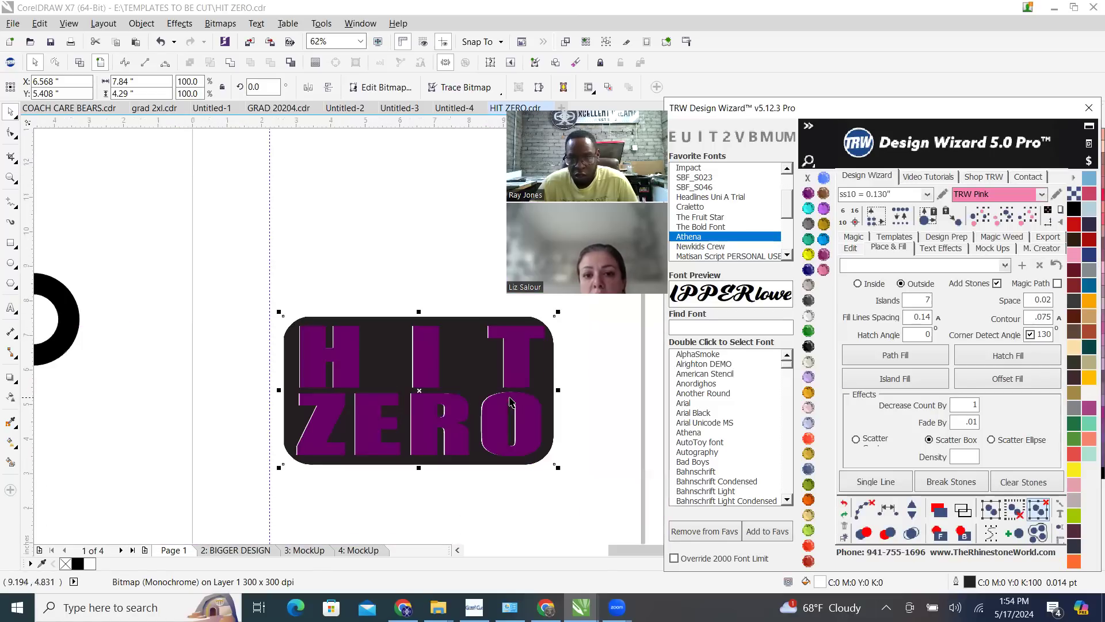
pyautogui.click(447, 322)
pyautogui.click(447, 322)
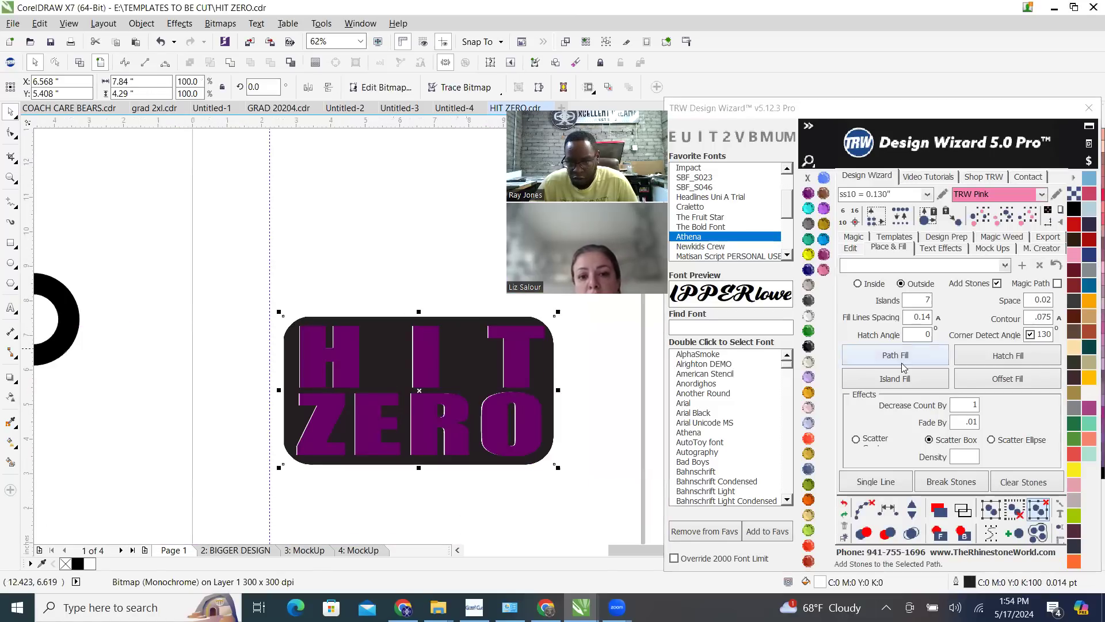
pyautogui.click(907, 381)
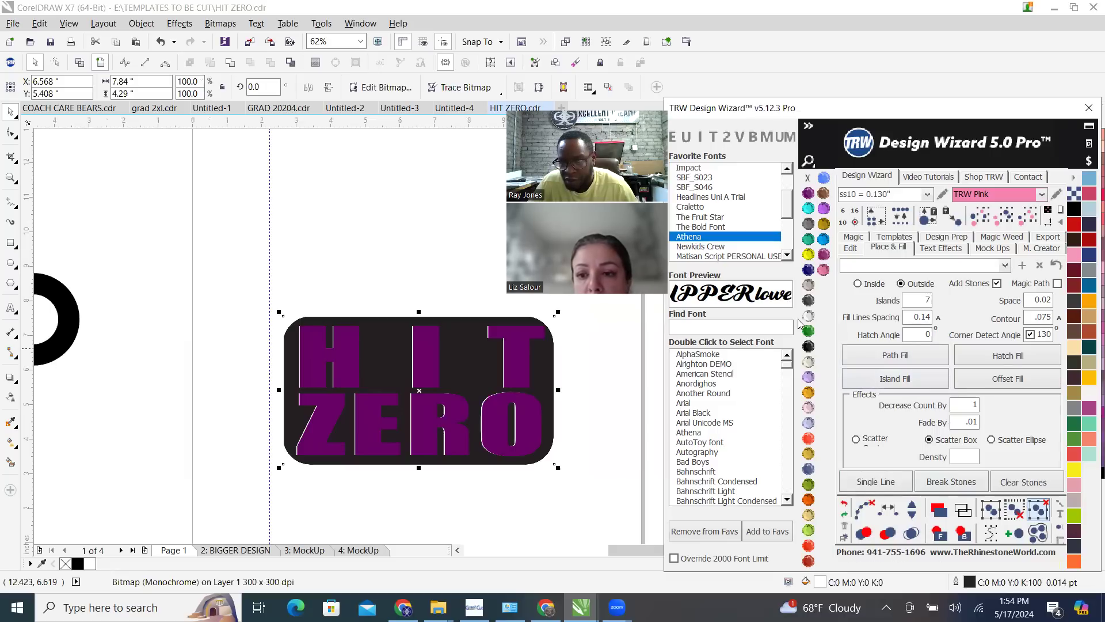
pyautogui.click(421, 283)
pyautogui.click(468, 349)
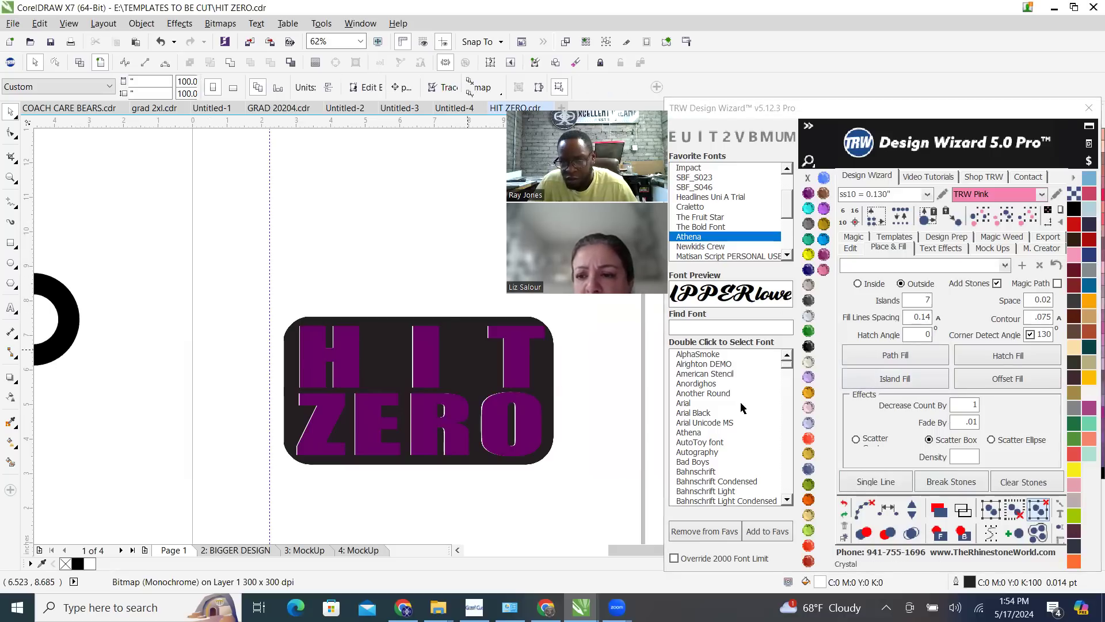
# Undo the bitmap conversion and try an Island Fill on the restored grey background
pyautogui.click(844, 506)
pyautogui.click(372, 263)
pyautogui.click(459, 366)
pyautogui.click(904, 381)
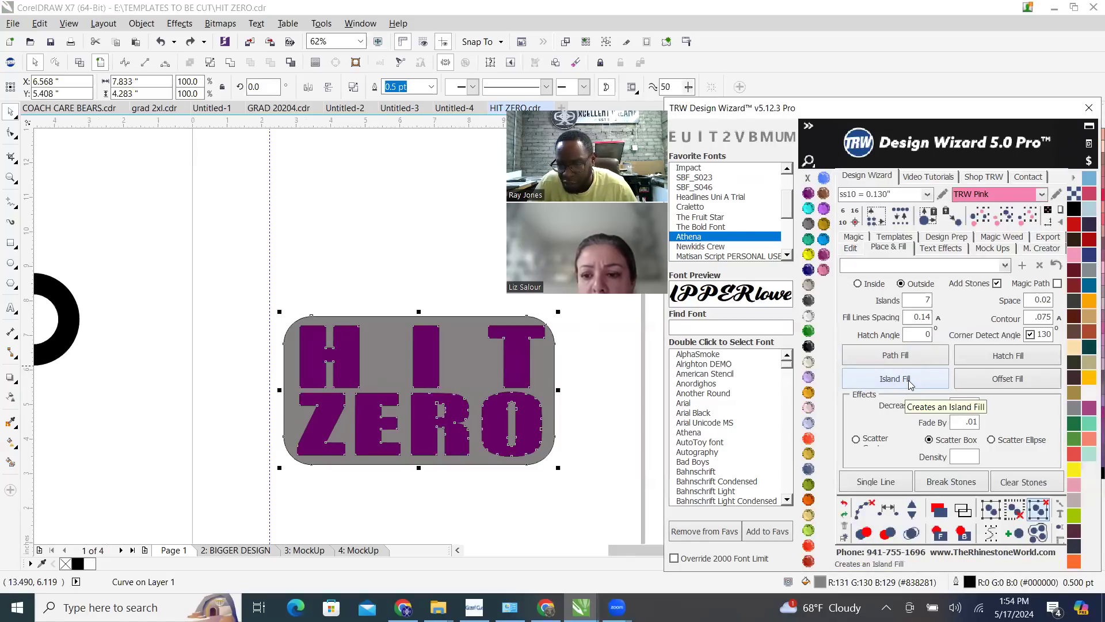
pyautogui.click(377, 263)
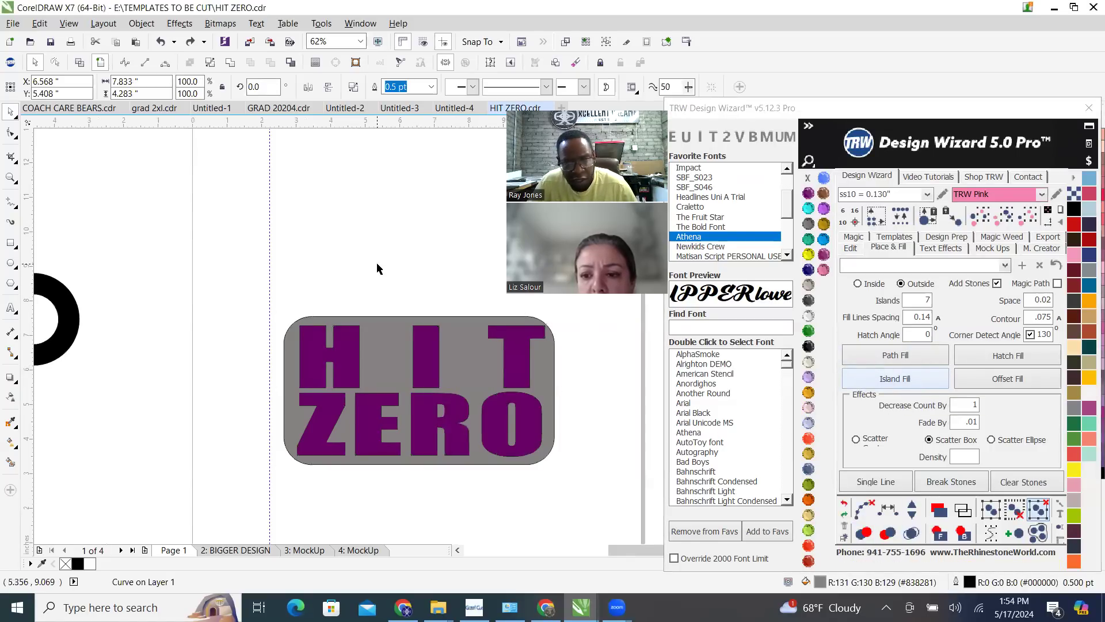
# Undo the wizard's last process and redo it
pyautogui.click(846, 511)
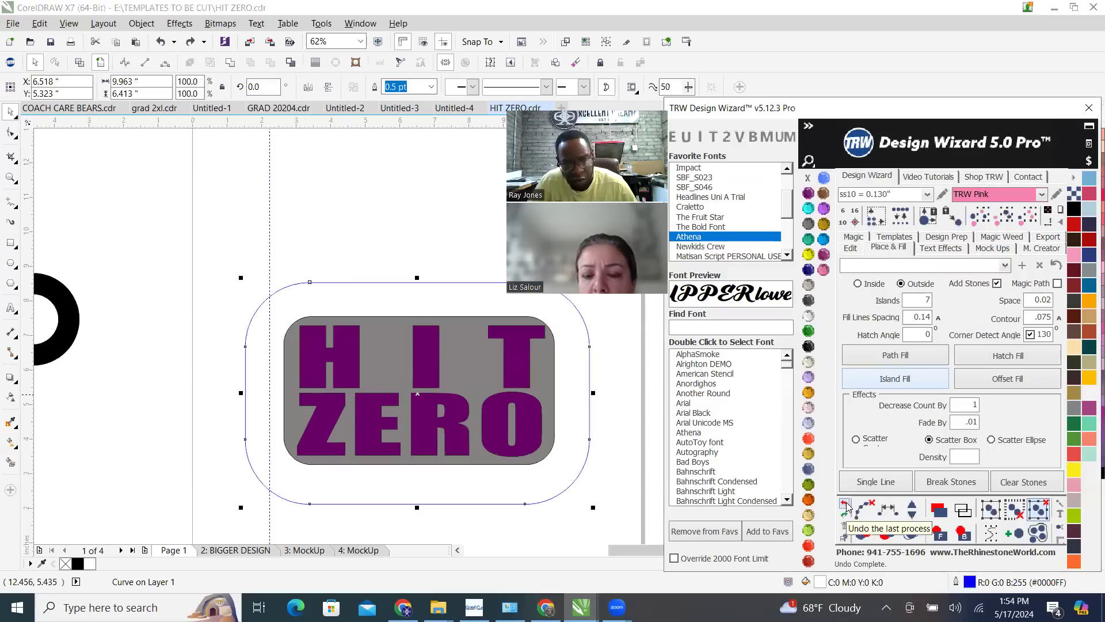
pyautogui.click(845, 514)
pyautogui.click(358, 230)
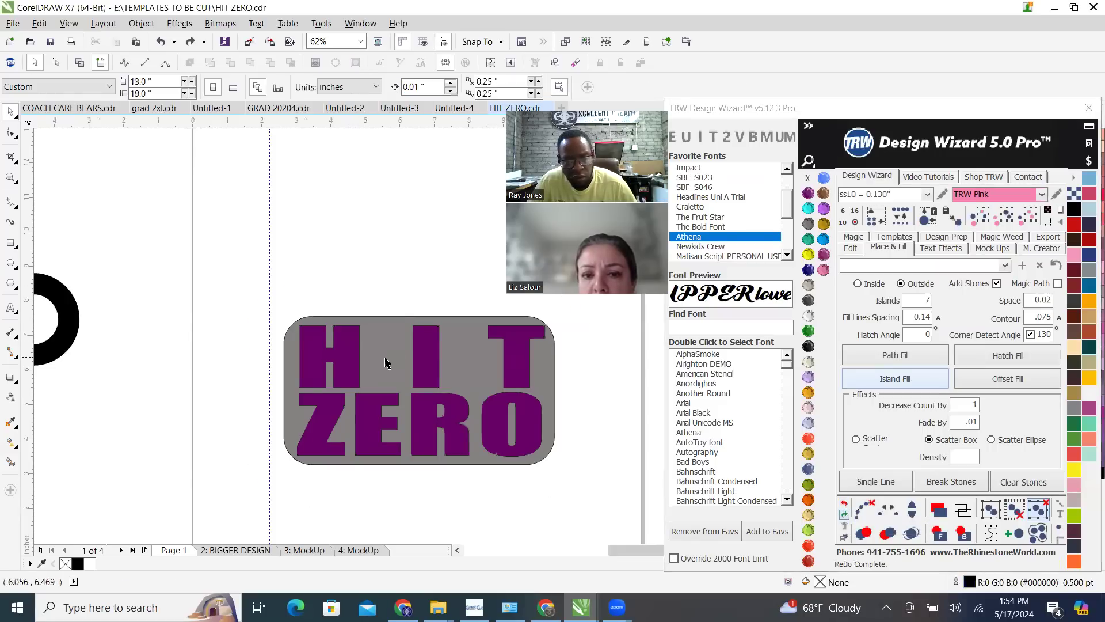
# Choose Scatter Ellipse and try an Island Fill on the grey background
pyautogui.click(386, 358)
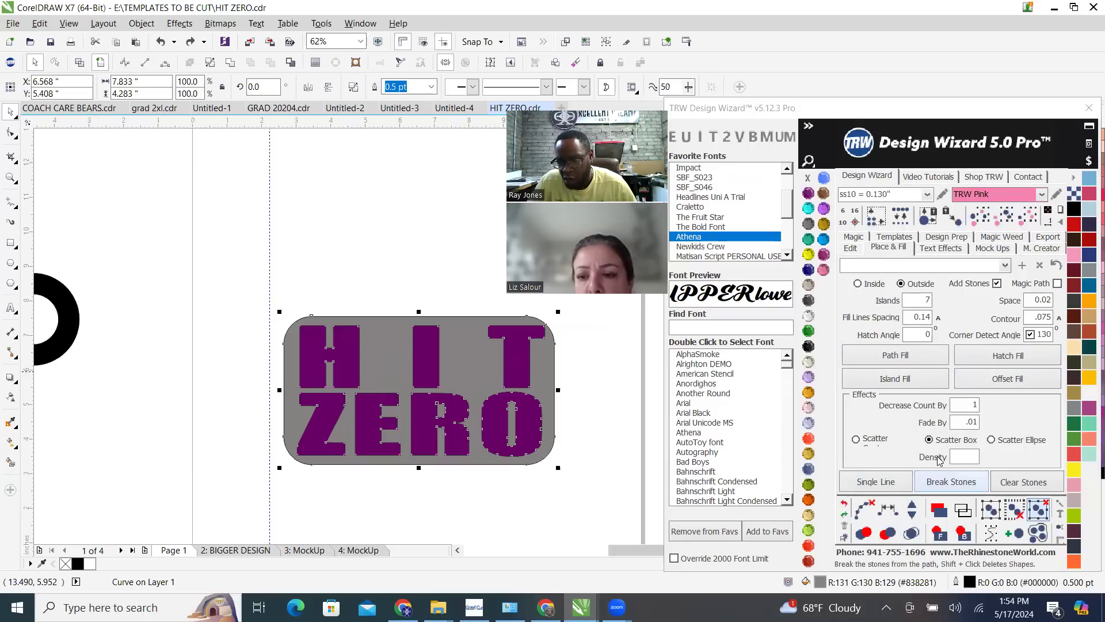
pyautogui.click(993, 441)
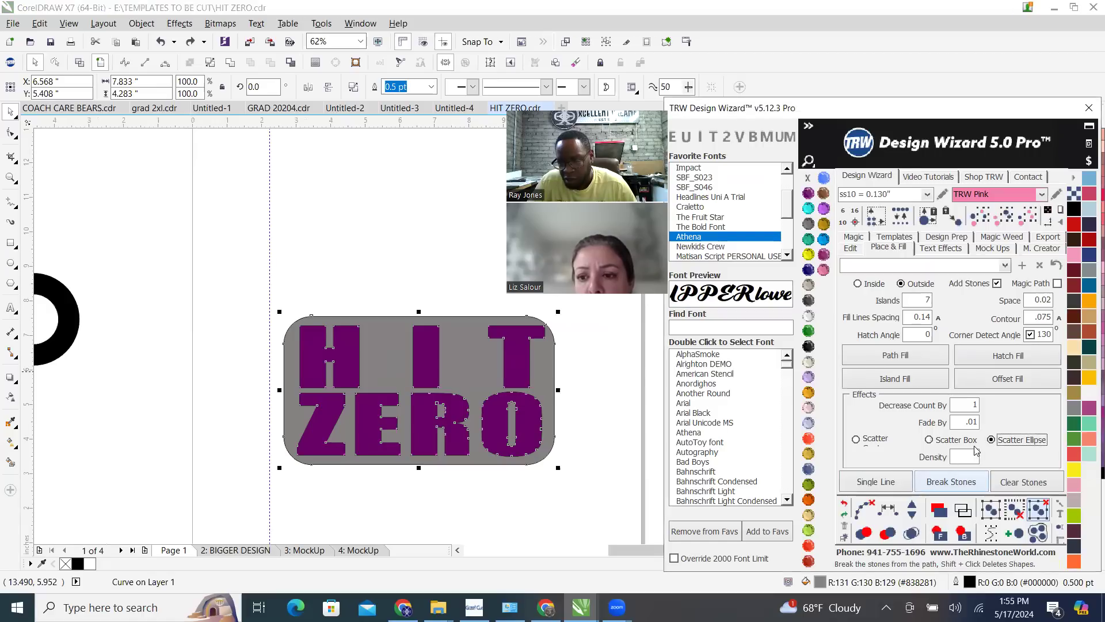
pyautogui.click(902, 384)
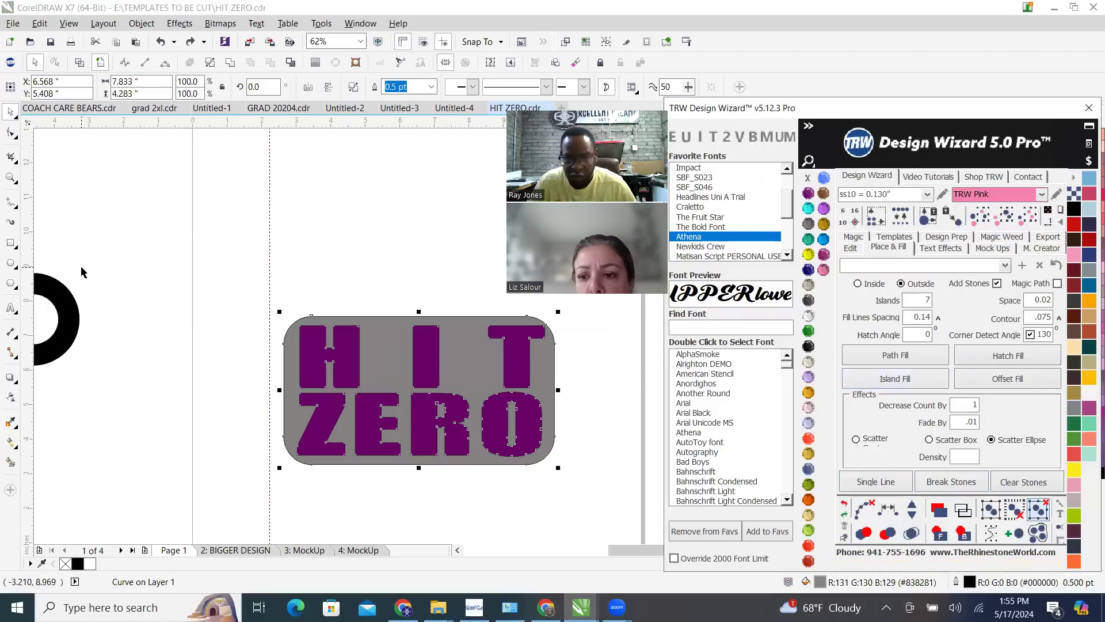
pyautogui.click(207, 206)
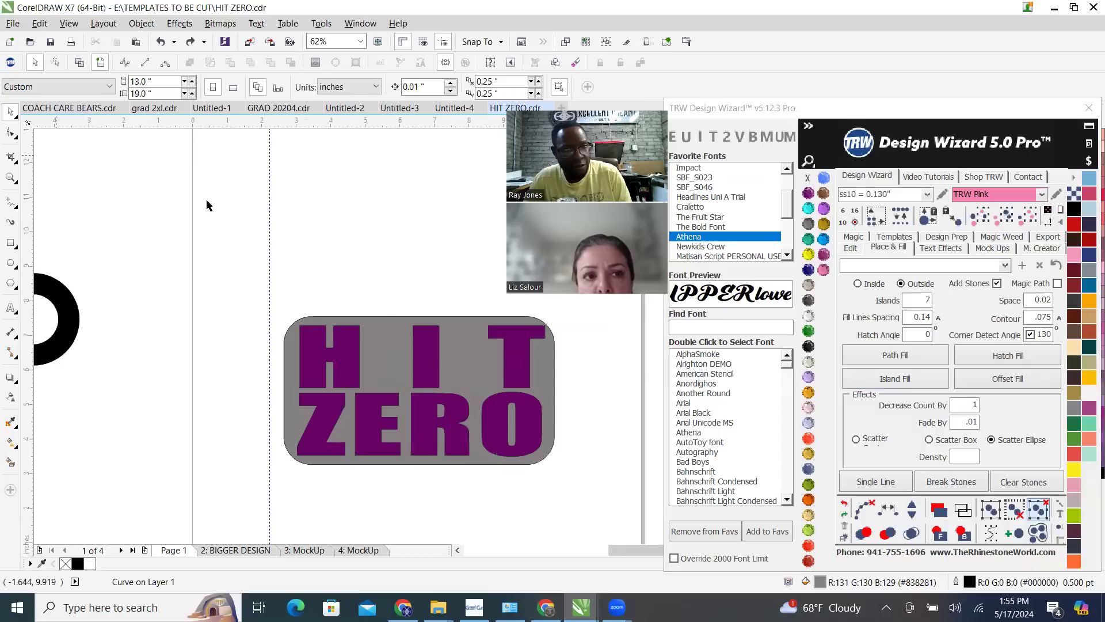
# Combine the two selected background objects into one curve and select the resulting grey shape behind the HIT ZERO lettering
pyautogui.click(382, 363)
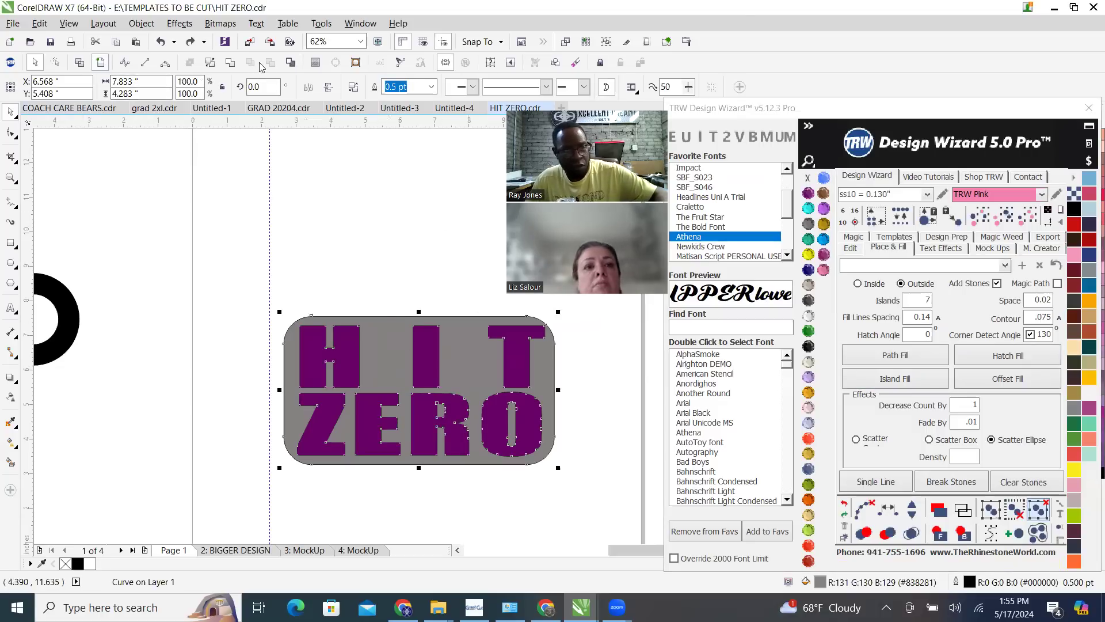
pyautogui.click(231, 64)
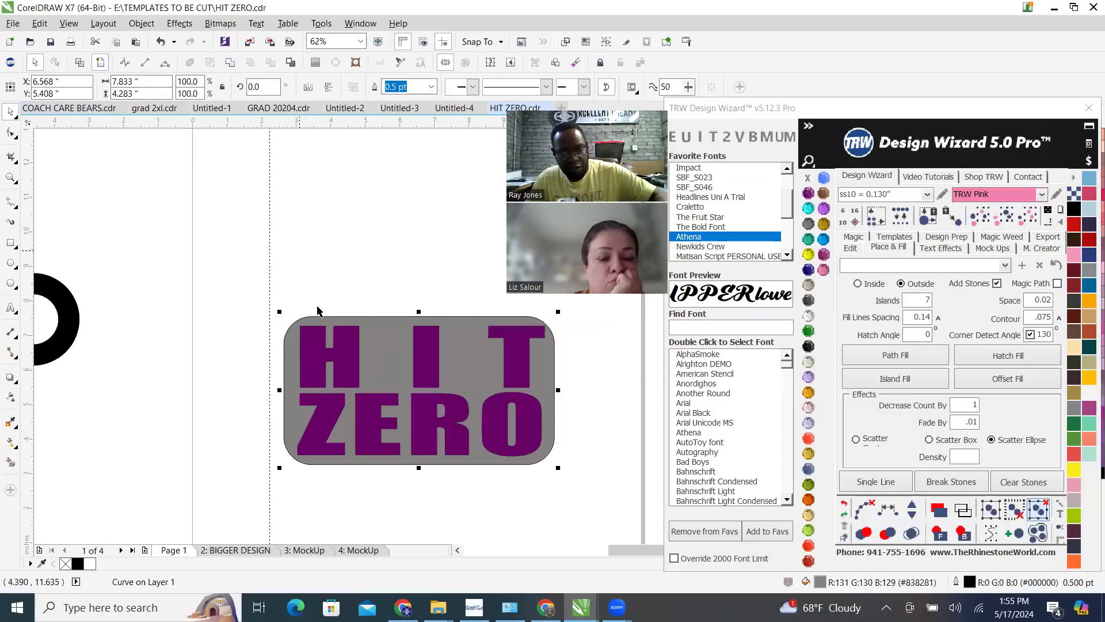
pyautogui.moveTo(375, 359); pyautogui.dragTo(212, 349)
pyautogui.hotkey('ctrl', 'z')
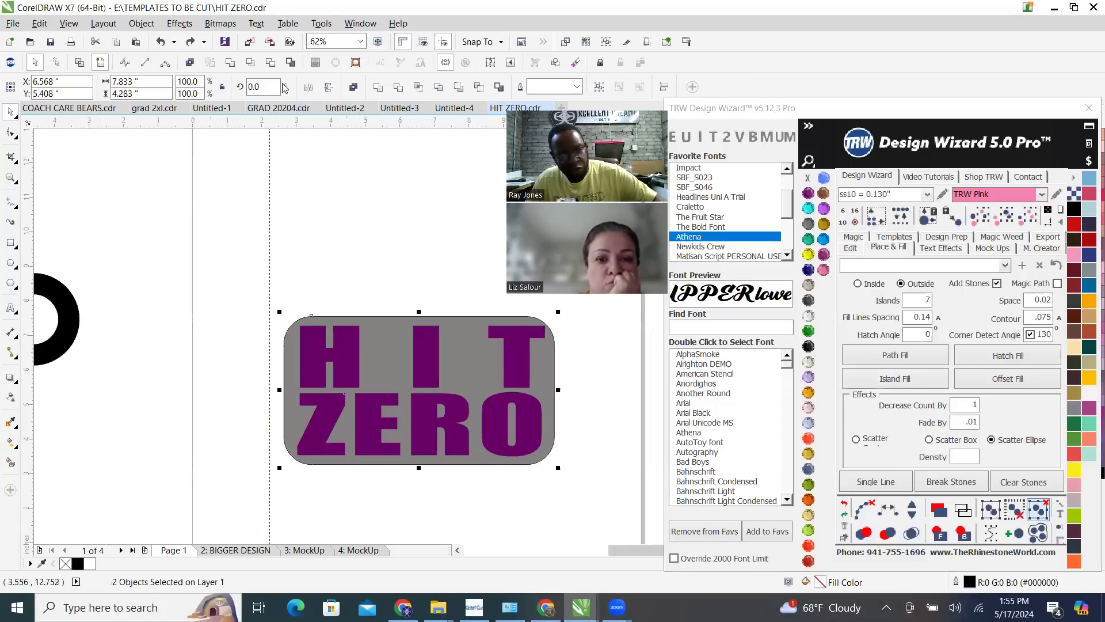
pyautogui.hotkey('ctrl', 'l')
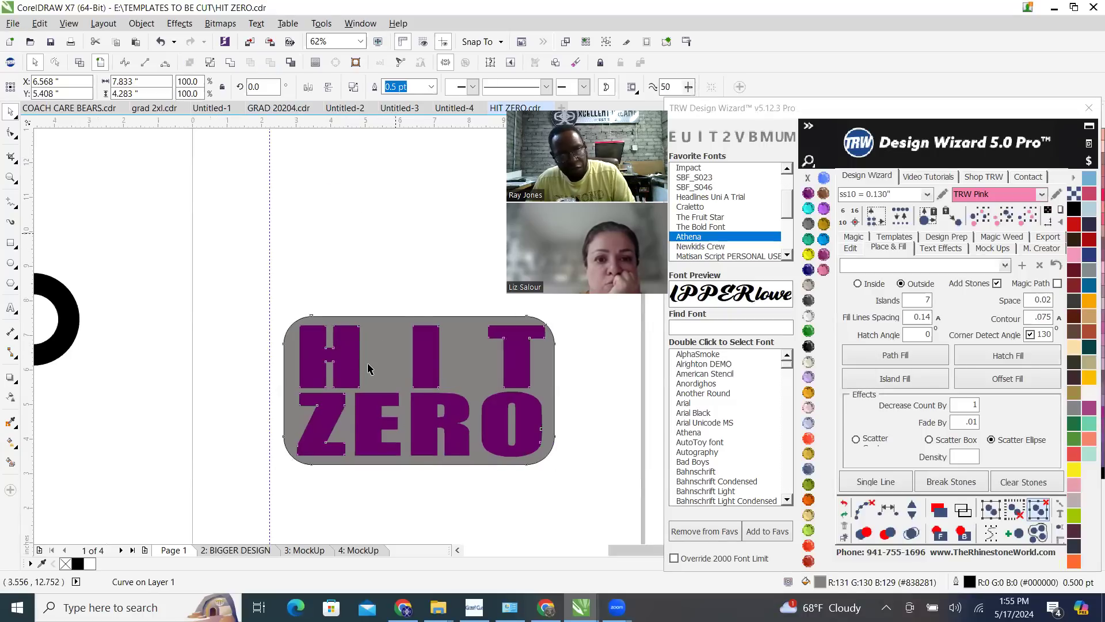
pyautogui.click(381, 363)
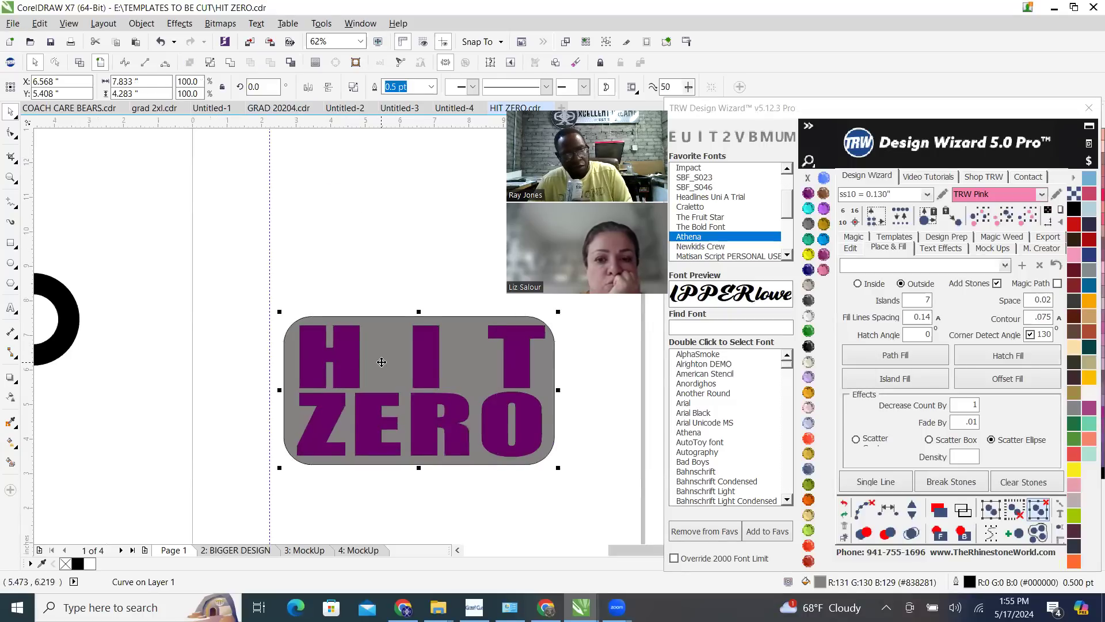
# Set the scatter Density to 0, run an outside Island Fill on the grey background and inspect the stones around its corner
pyautogui.click(912, 376)
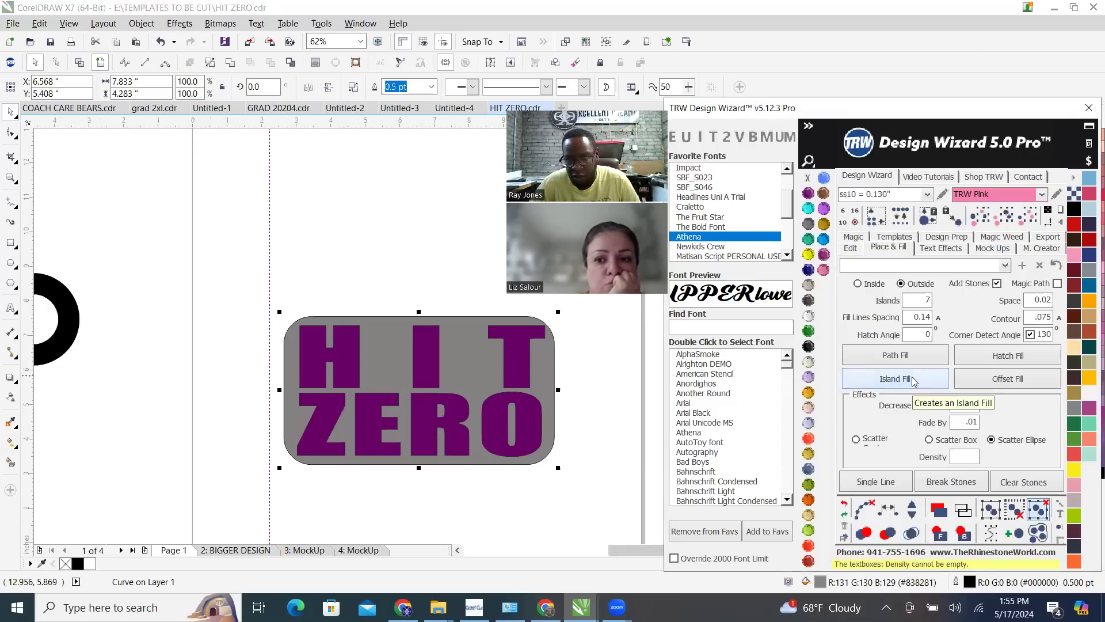
pyautogui.click(964, 456)
pyautogui.write('0')
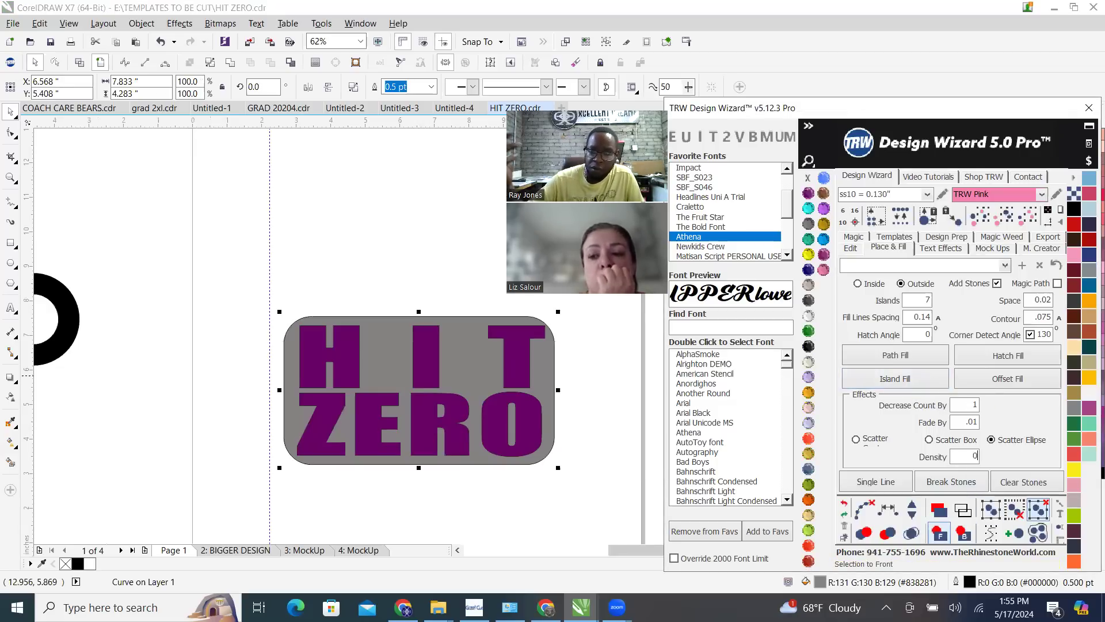
pyautogui.click(913, 378)
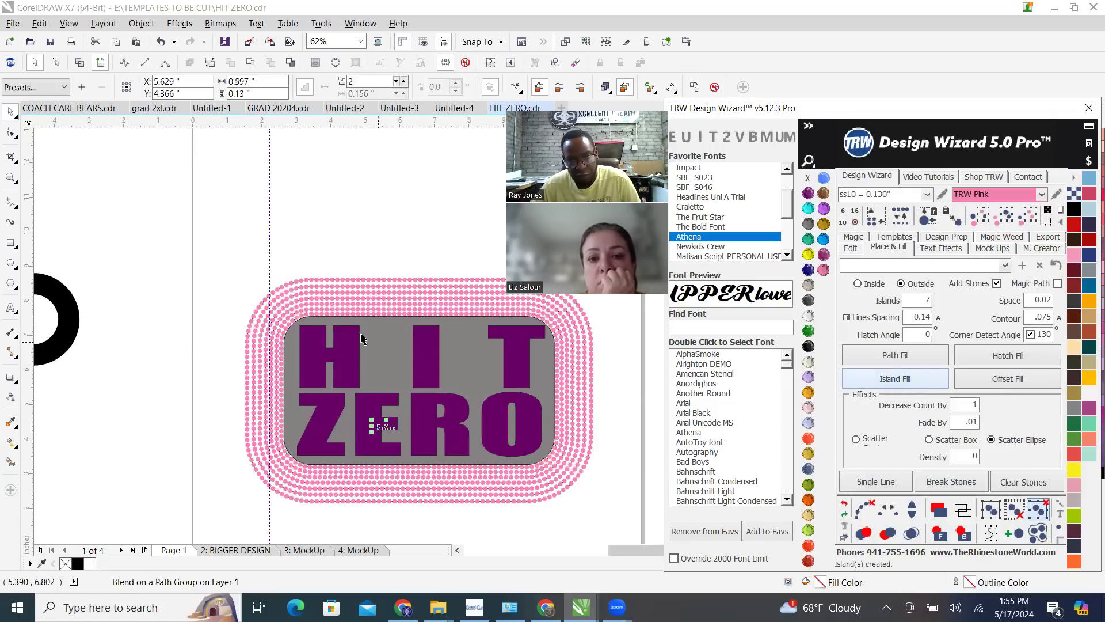
pyautogui.scroll(2, 322, 328)
pyautogui.scroll(2, 304, 344)
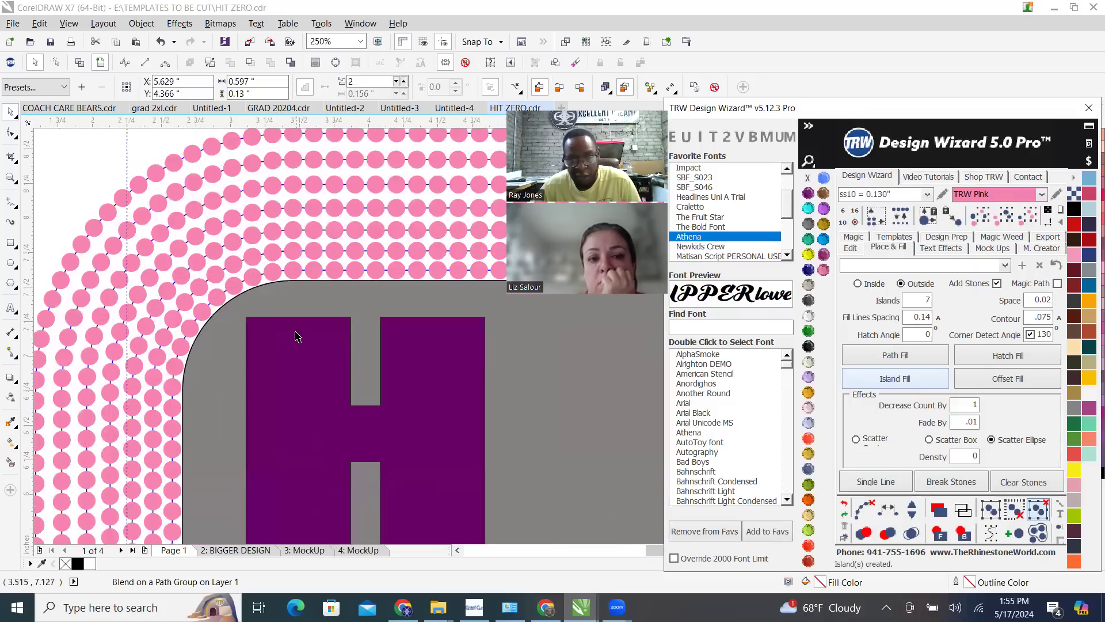
pyautogui.scroll(-2, 633, 380)
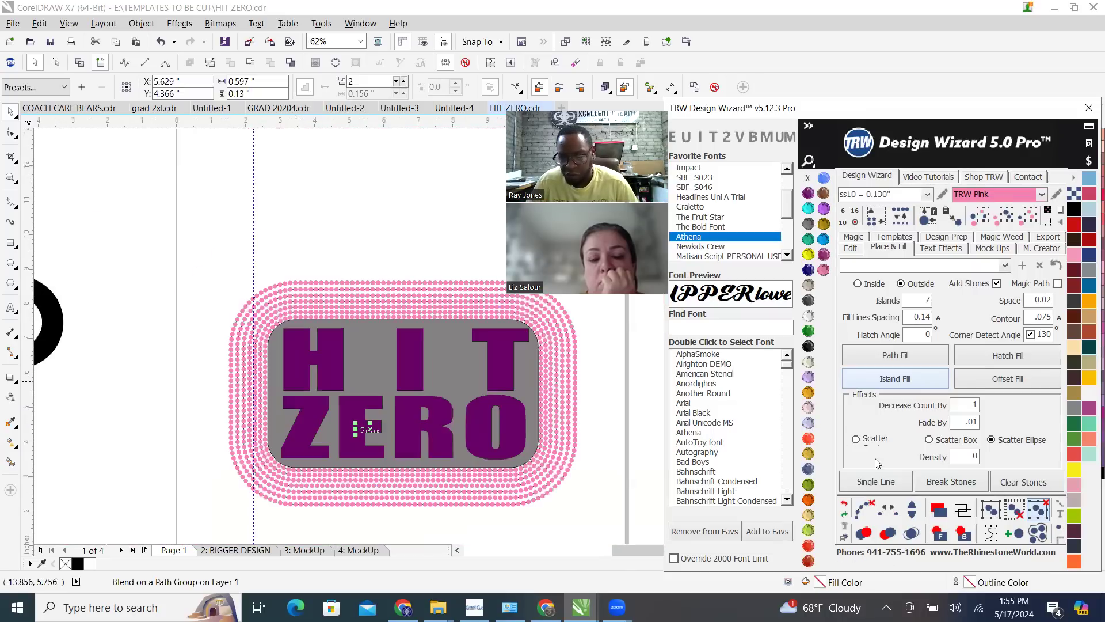
# Delete the pink stones surrounding the grey background along with the first of the blue contour paths
pyautogui.moveTo(369, 232); pyautogui.dragTo(588, 529)
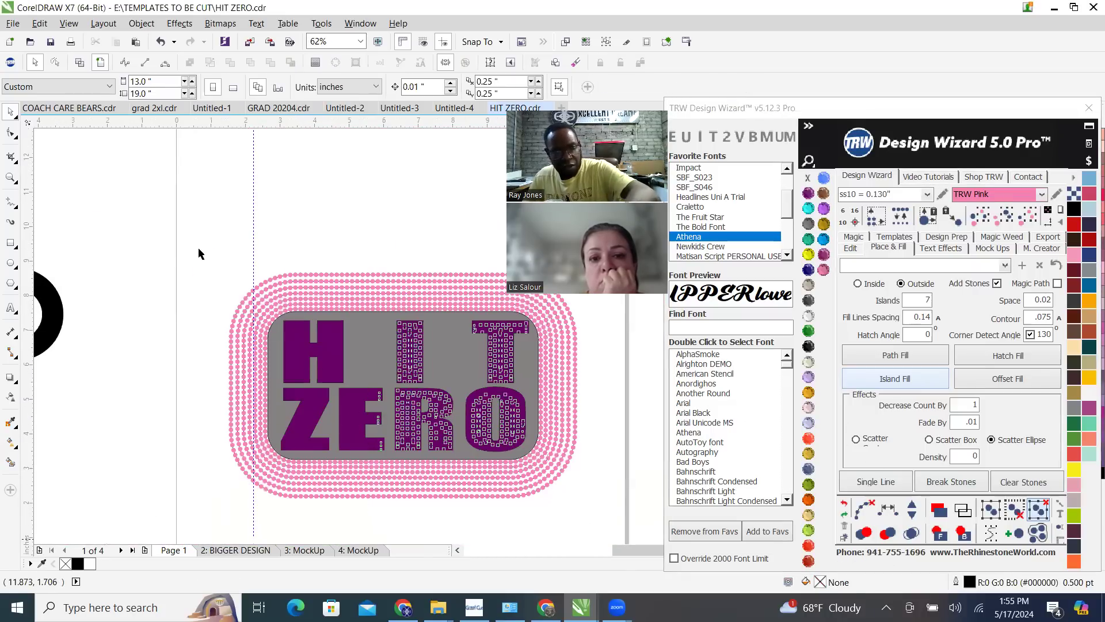
pyautogui.moveTo(205, 253); pyautogui.dragTo(419, 511)
pyautogui.click(458, 460)
pyautogui.press('Delete')
pyautogui.click(457, 469)
pyautogui.press('Delete')
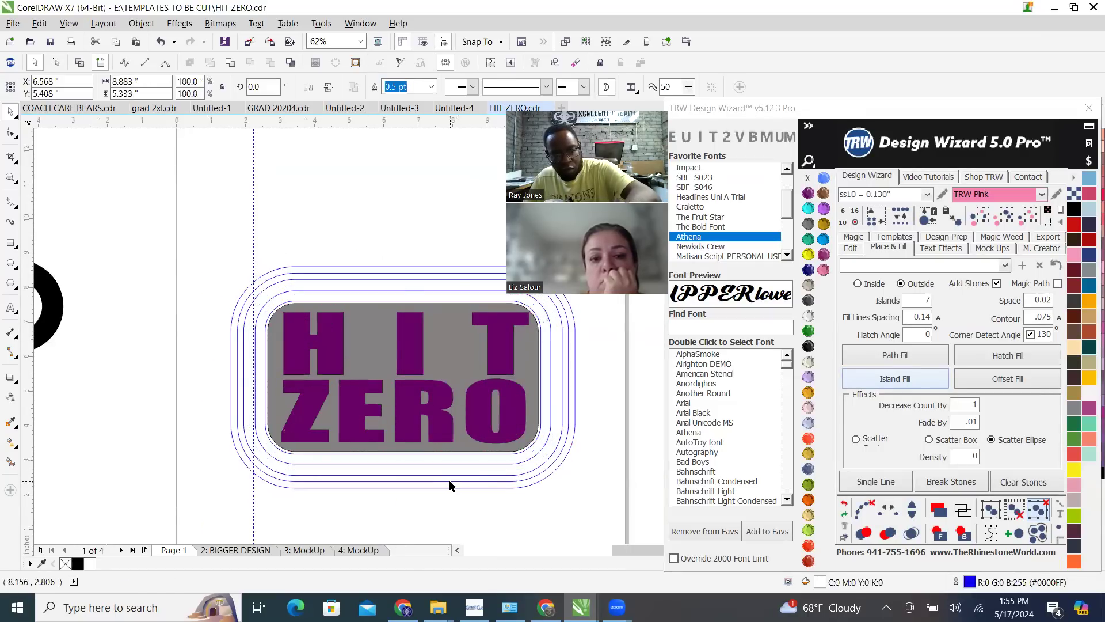
# Delete the remaining blue contour paths around the grey background, including the one closest to its edge
pyautogui.press('Delete')
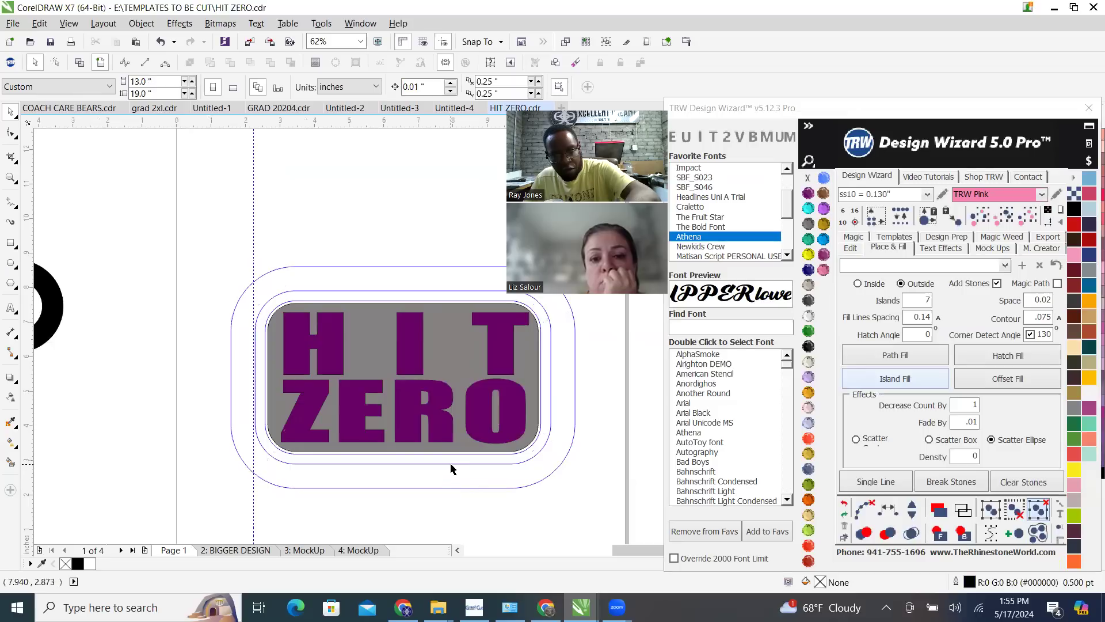
pyautogui.click(453, 488)
pyautogui.press('Delete')
pyautogui.click(453, 487)
pyautogui.press('Delete')
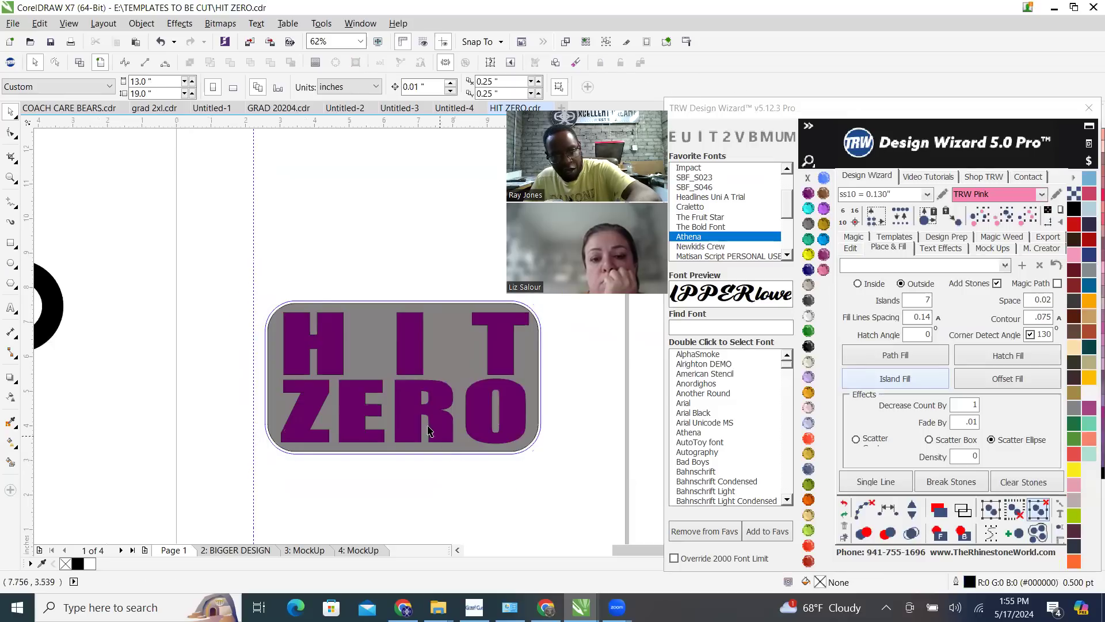
pyautogui.scroll(3, 323, 337)
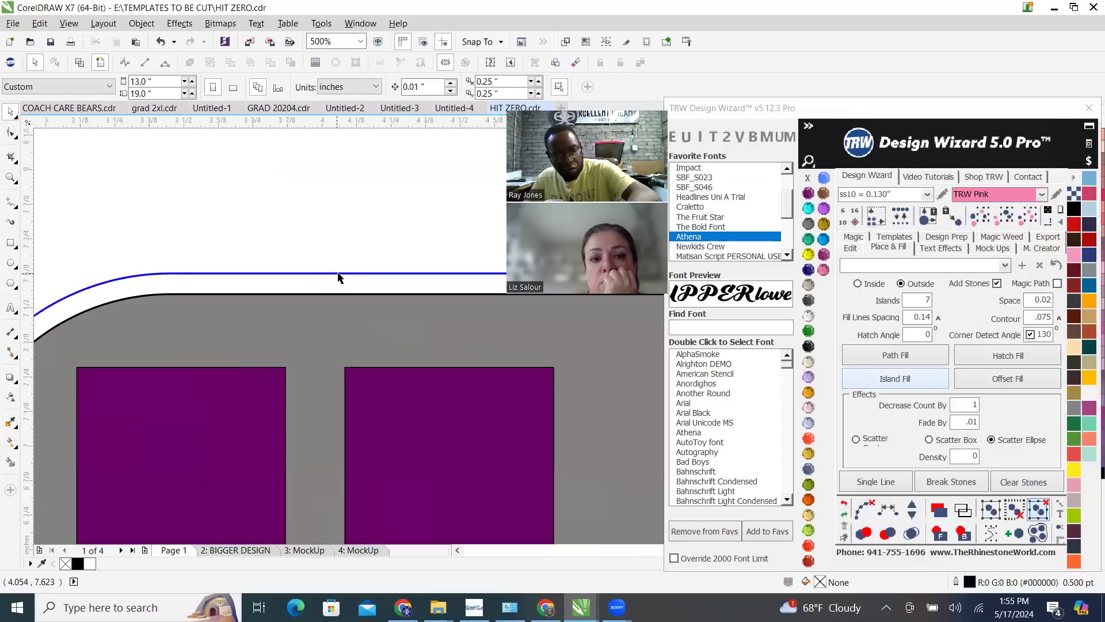
pyautogui.click(338, 274)
pyautogui.press('Delete')
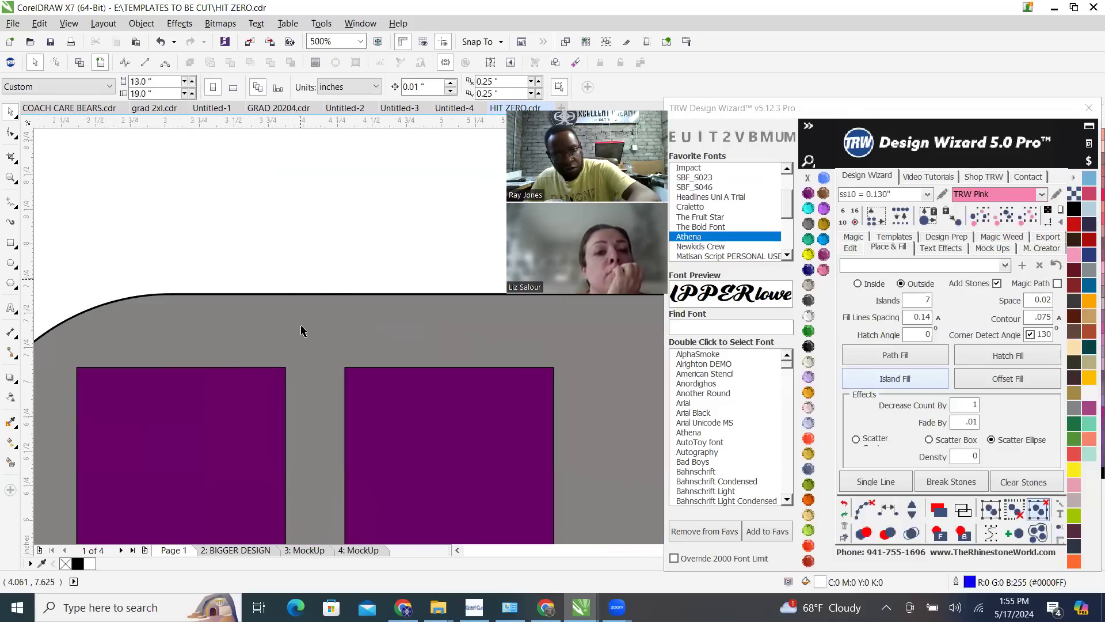
pyautogui.scroll(-1, 299, 334)
pyautogui.scroll(-2, 297, 339)
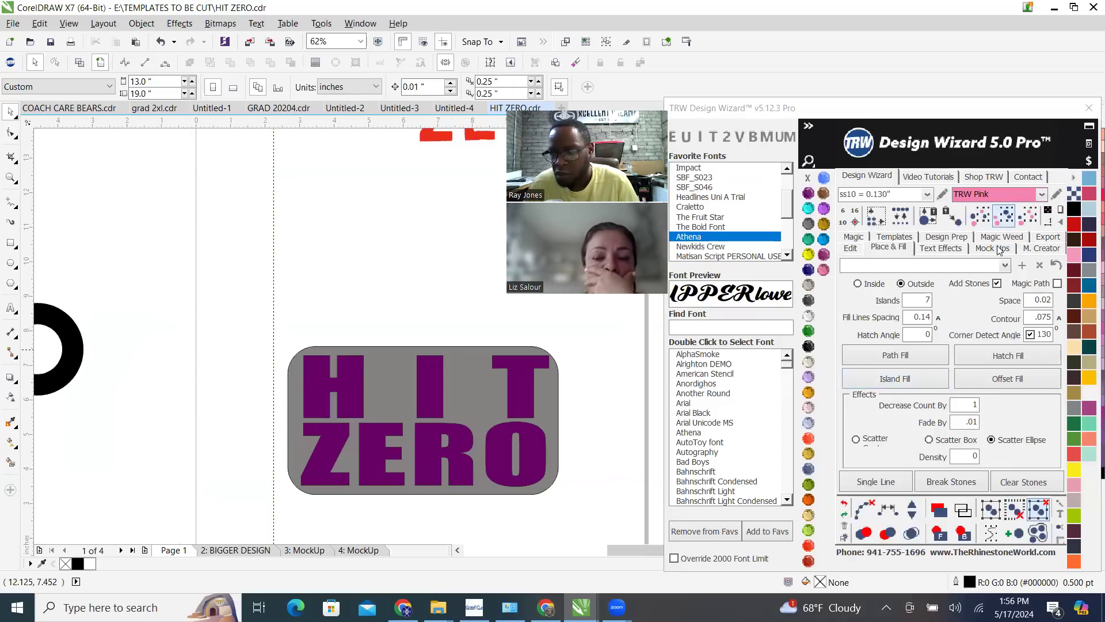
# Open the wizard's Scatter Effect Contour video tutorial in the browser, skip the advert and show the video full screen
pyautogui.click(932, 180)
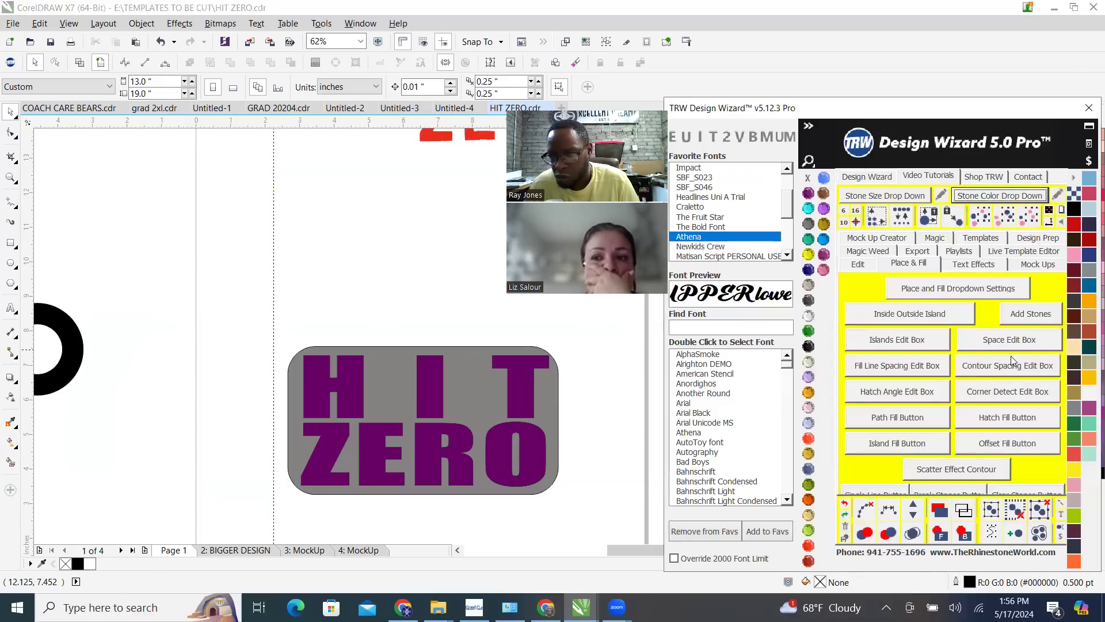
pyautogui.click(971, 470)
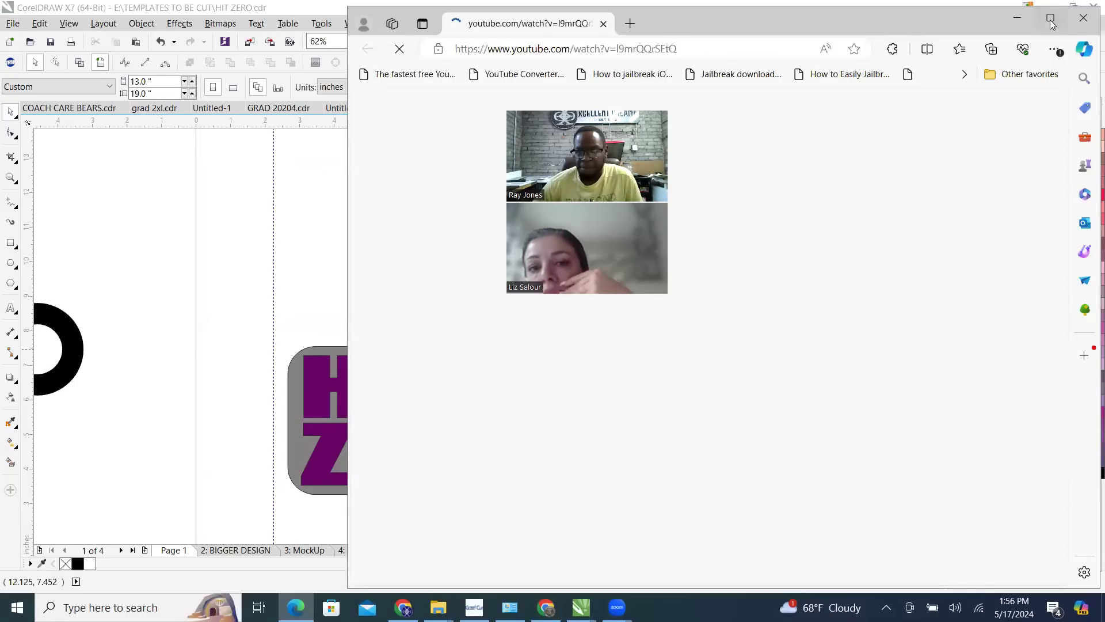
pyautogui.click(1051, 17)
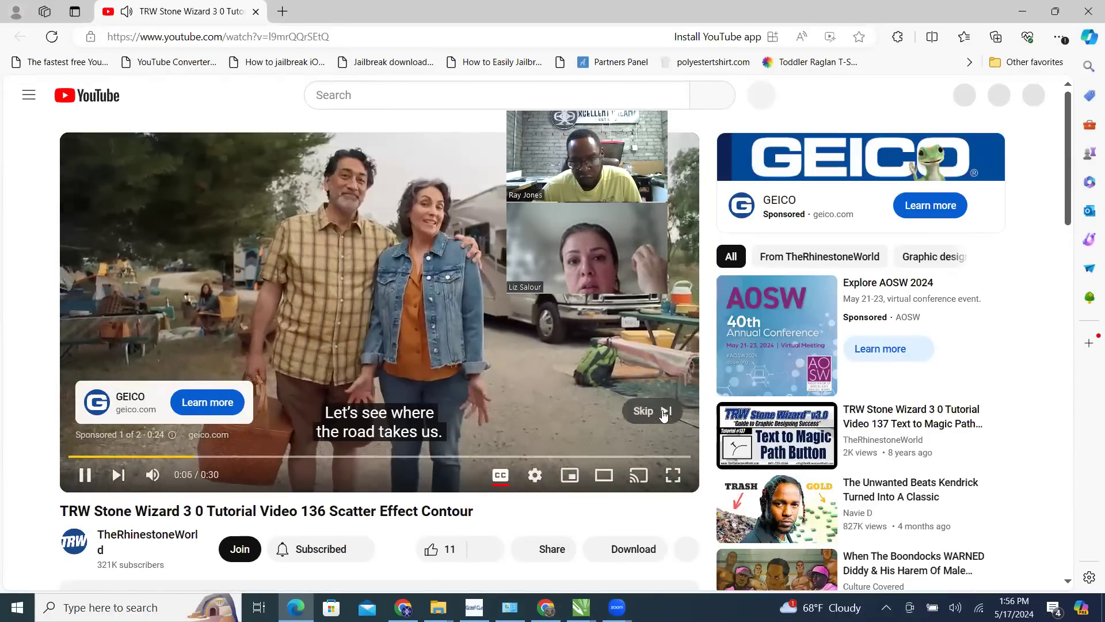
pyautogui.click(663, 412)
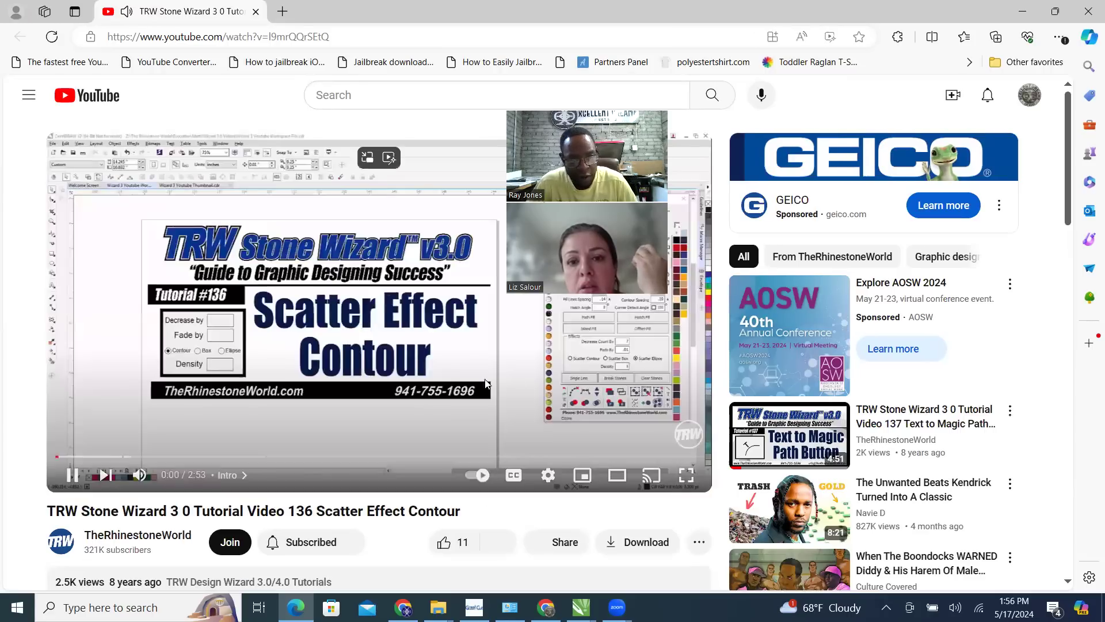
pyautogui.click(642, 314)
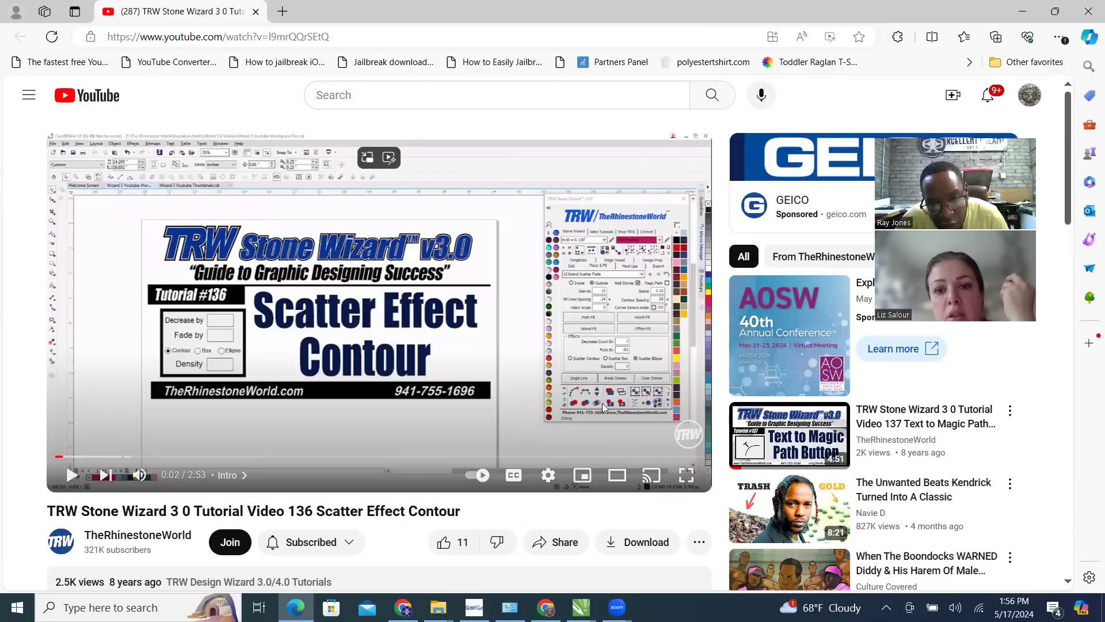
pyautogui.click(686, 474)
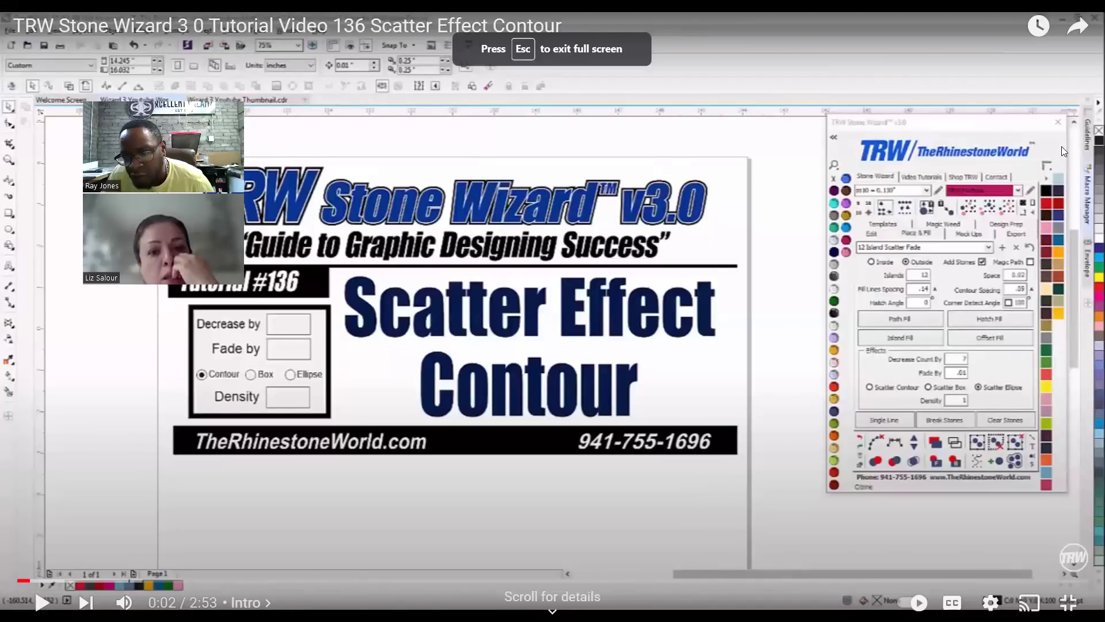
# Watch the tutorial's scatter contour settings and Island Fill demonstration, pausing as needed, and return to the HIT ZERO design
pyautogui.click(563, 343)
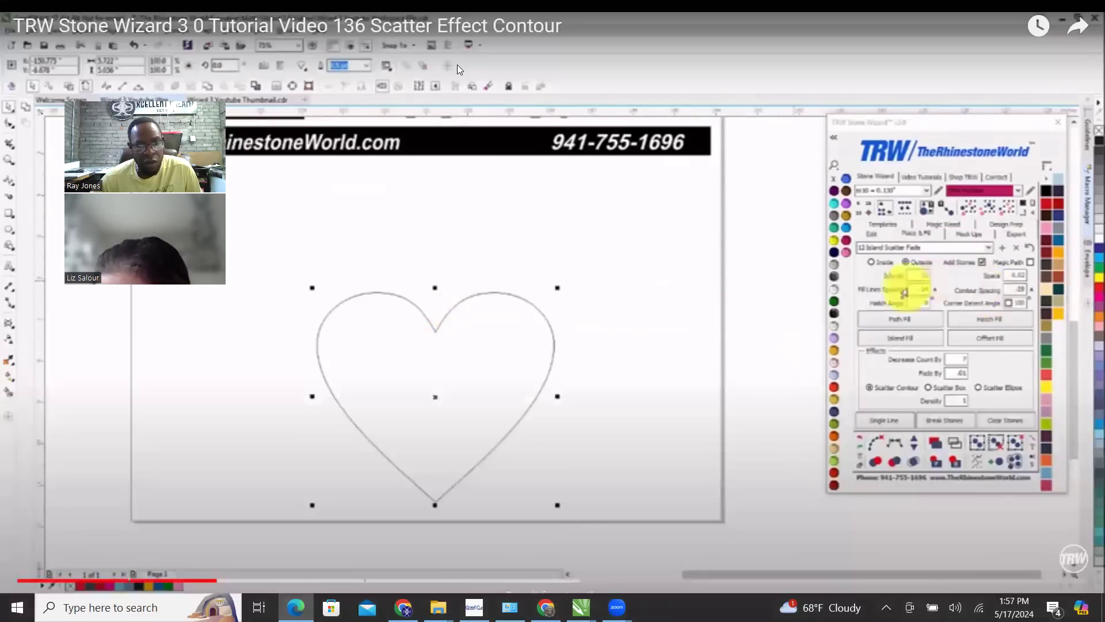
pyautogui.click(611, 304)
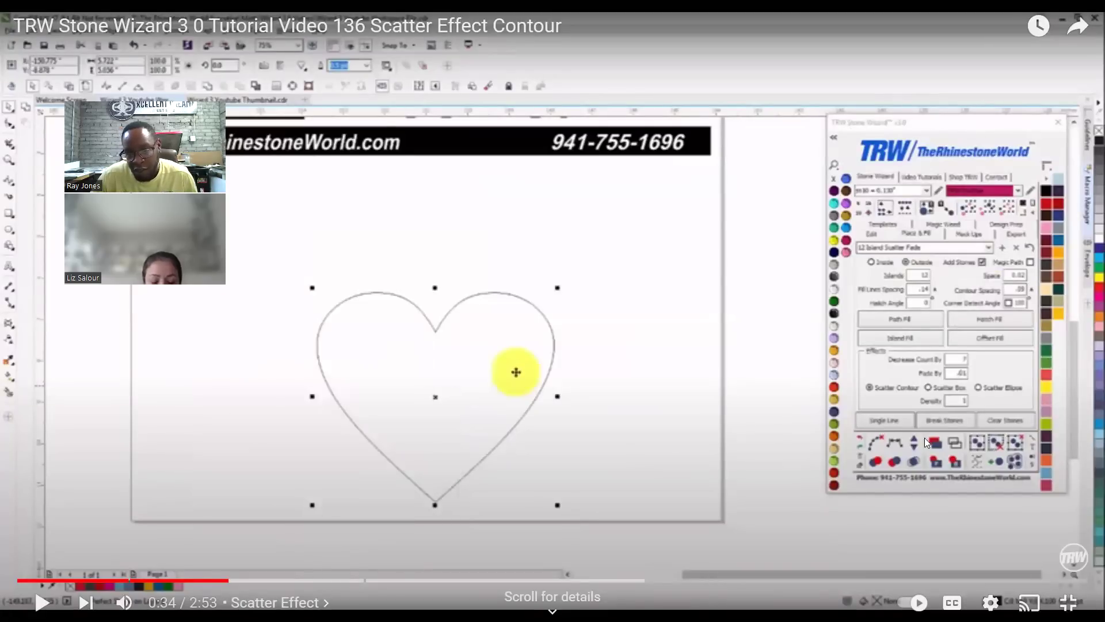
pyautogui.click(670, 326)
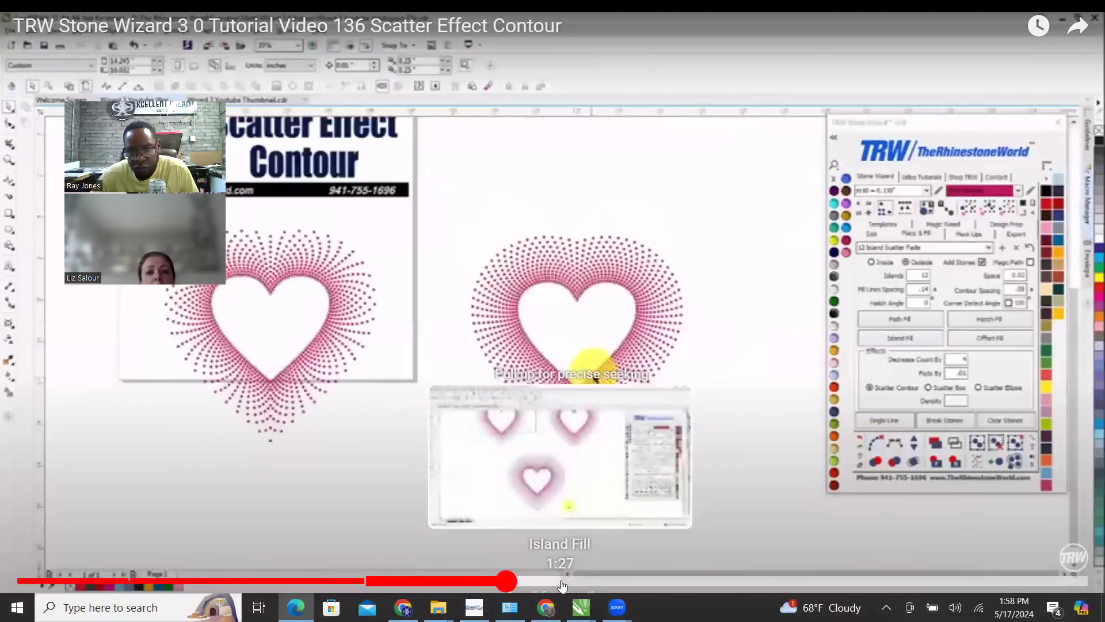
pyautogui.click(672, 320)
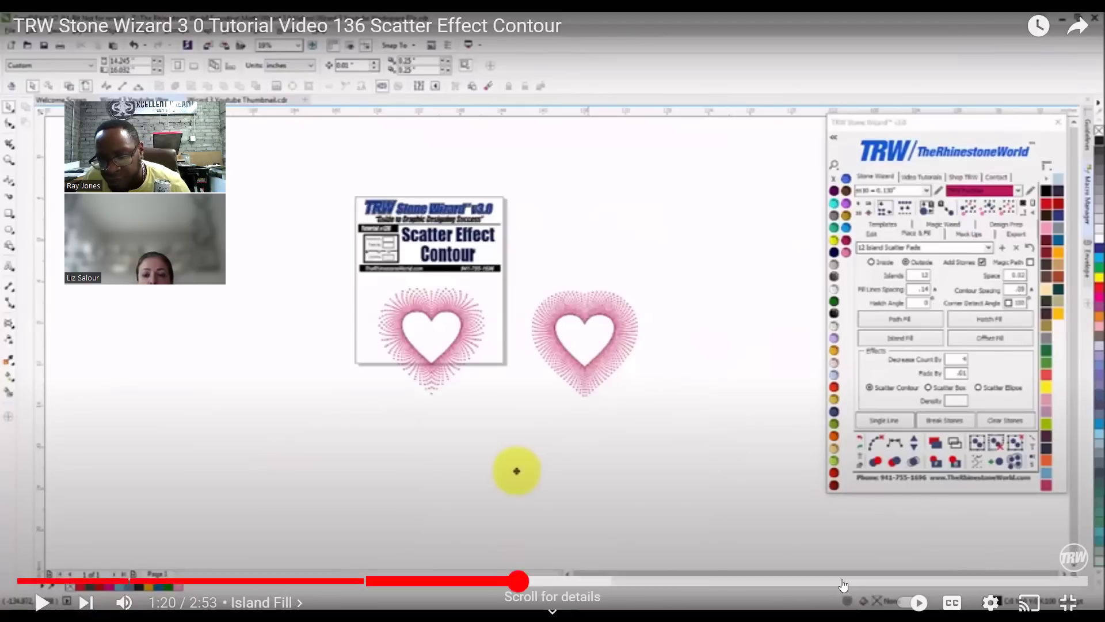
pyautogui.click(1068, 602)
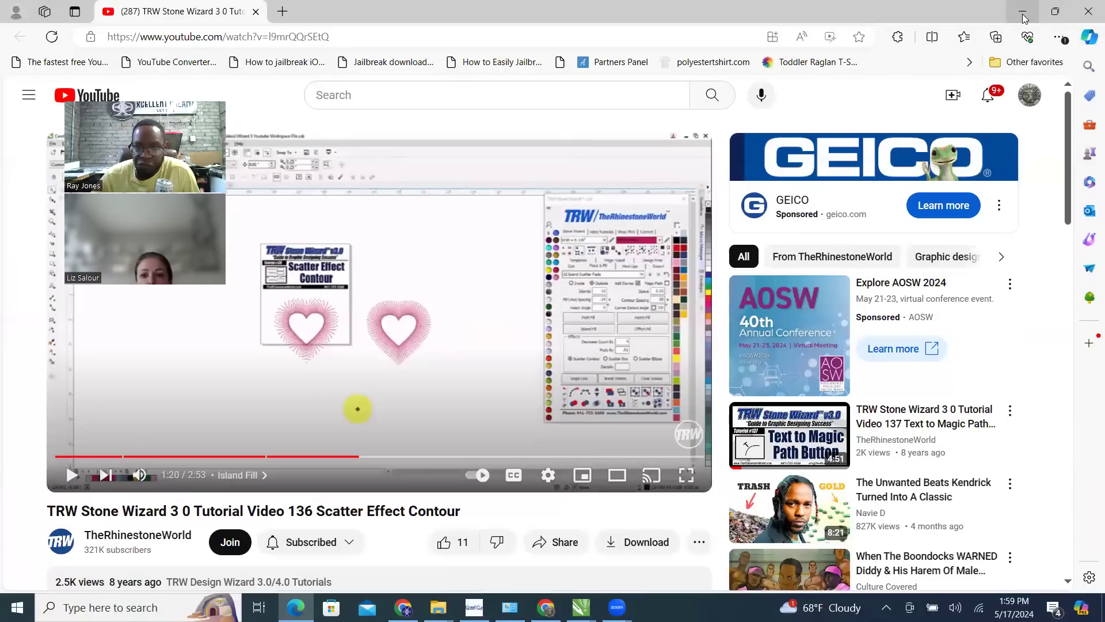
pyautogui.click(1024, 12)
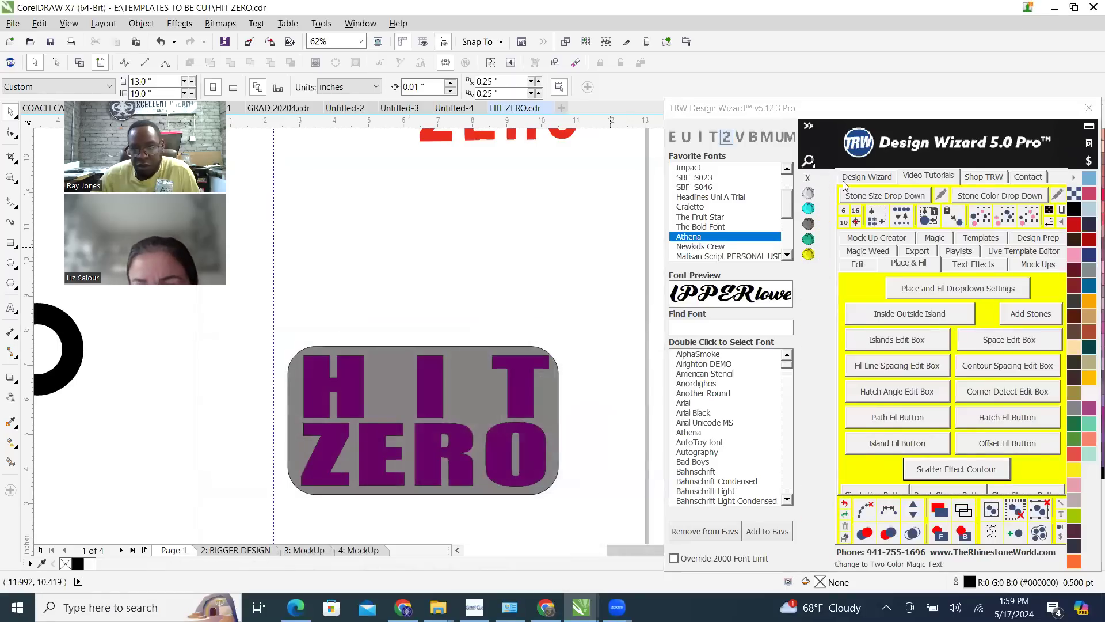
# Set the wizard's Place & Fill values to Contour .09, Decrease Count By 7 and Islands 12
pyautogui.click(867, 176)
pyautogui.doubleClick(1027, 316)
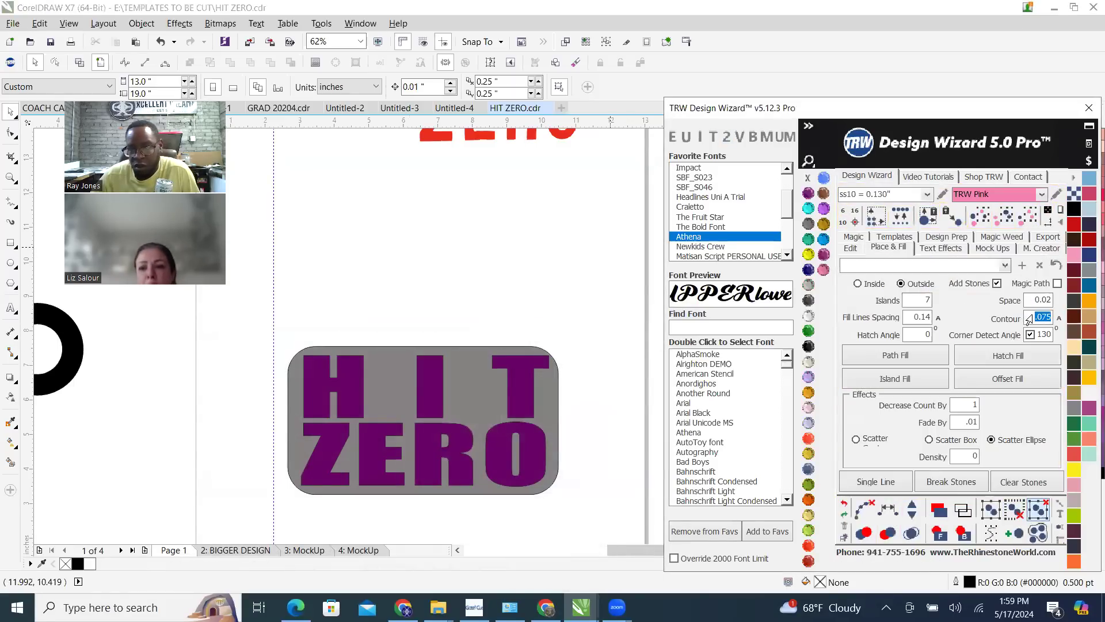
pyautogui.write('.09')
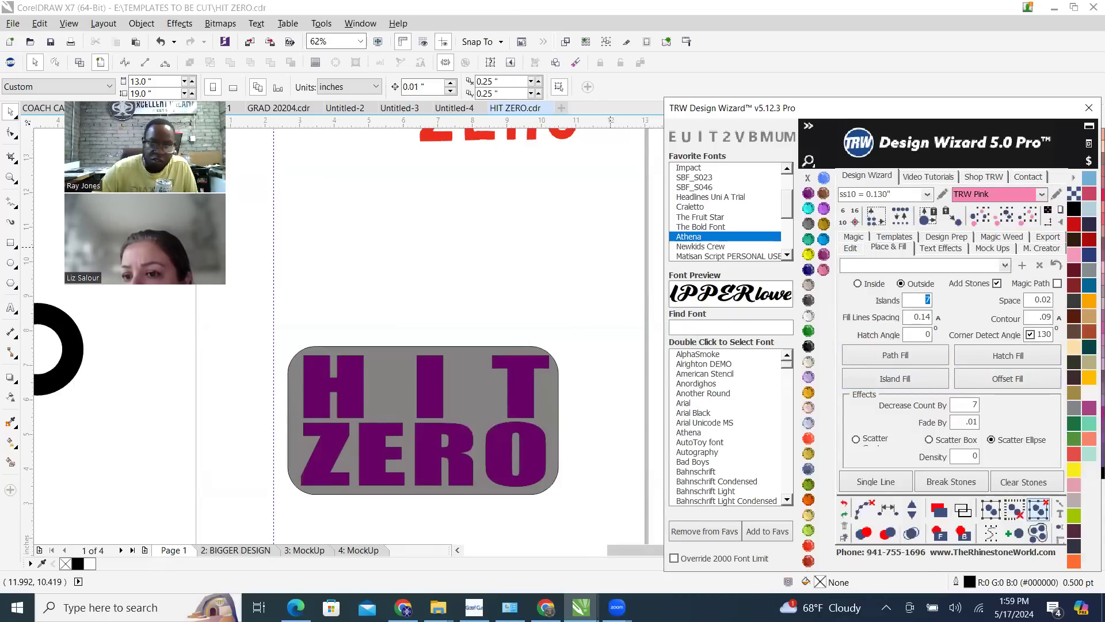
# Select the grey background, choose the Scatter Contour effect and enable Magic Path for the fill
pyautogui.click(466, 384)
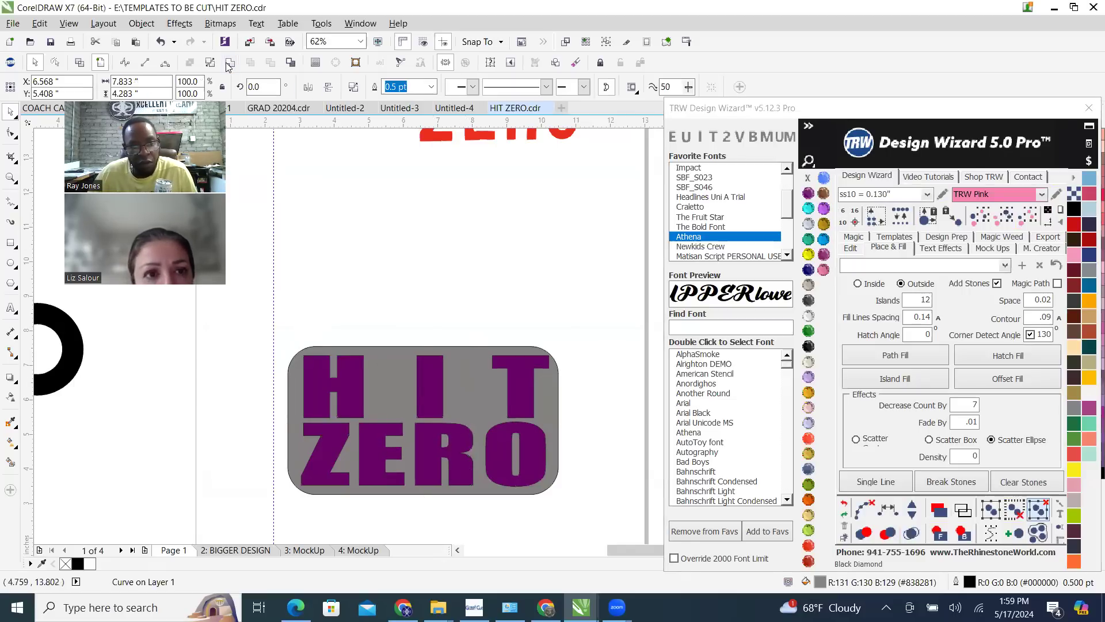
pyautogui.moveTo(399, 369); pyautogui.dragTo(447, 292)
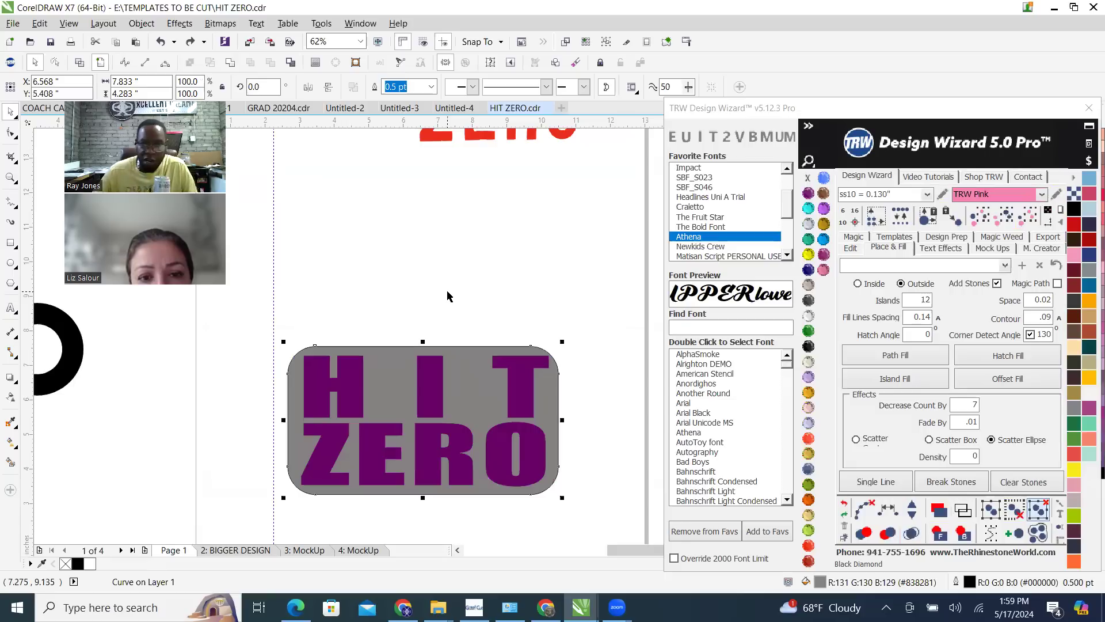
pyautogui.click(857, 440)
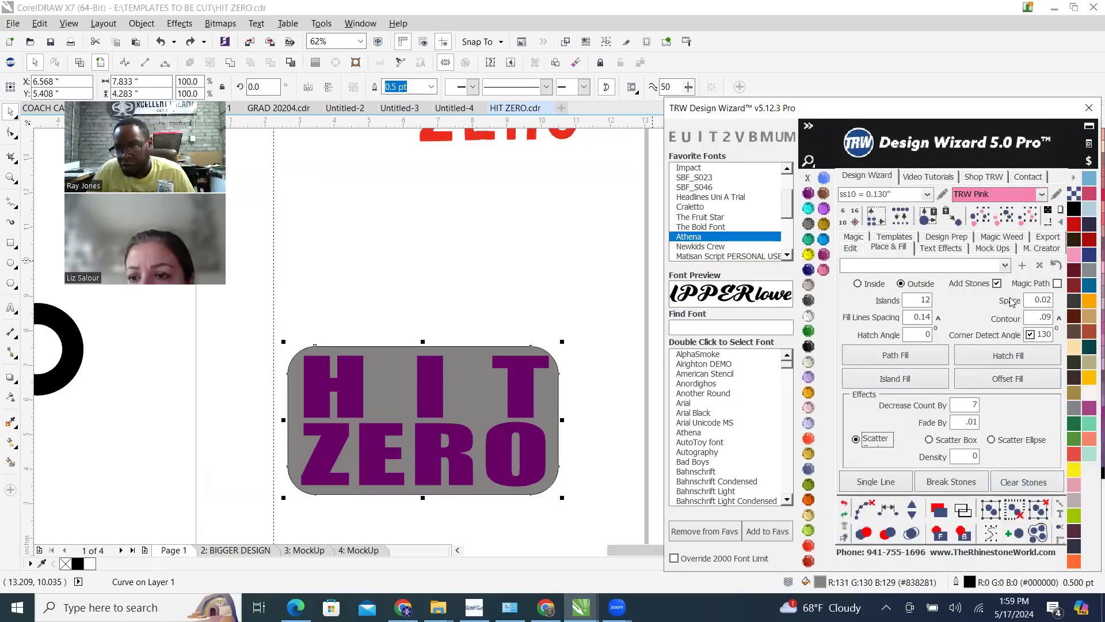
pyautogui.click(1058, 284)
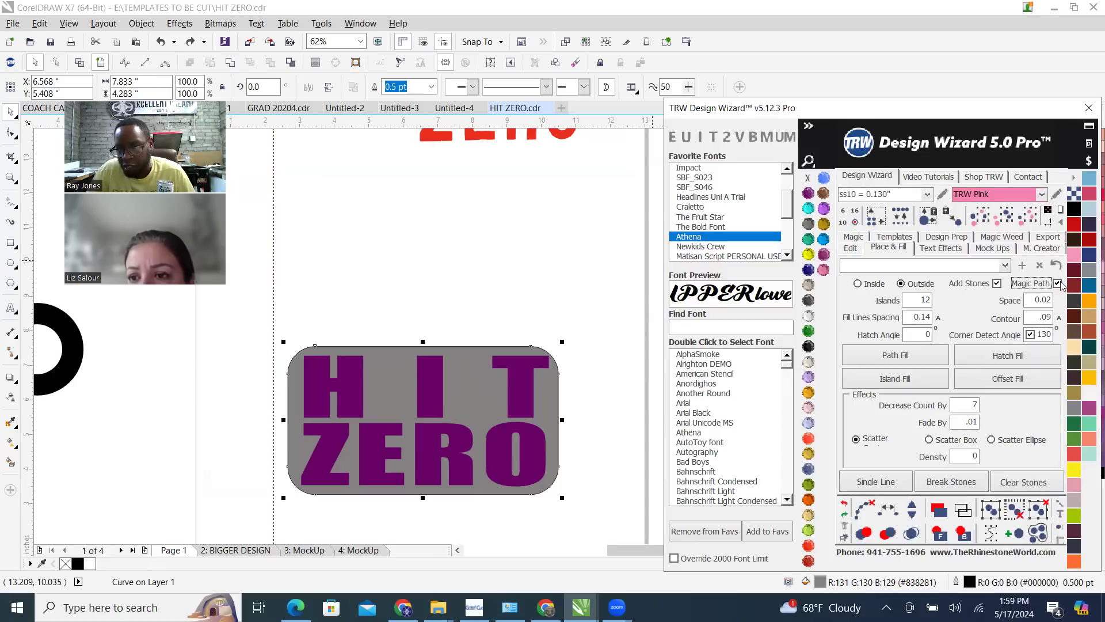
# Create a 12-island Island Fill around the grey background, clear the outer ring's path and merge overlapping stones
pyautogui.click(895, 378)
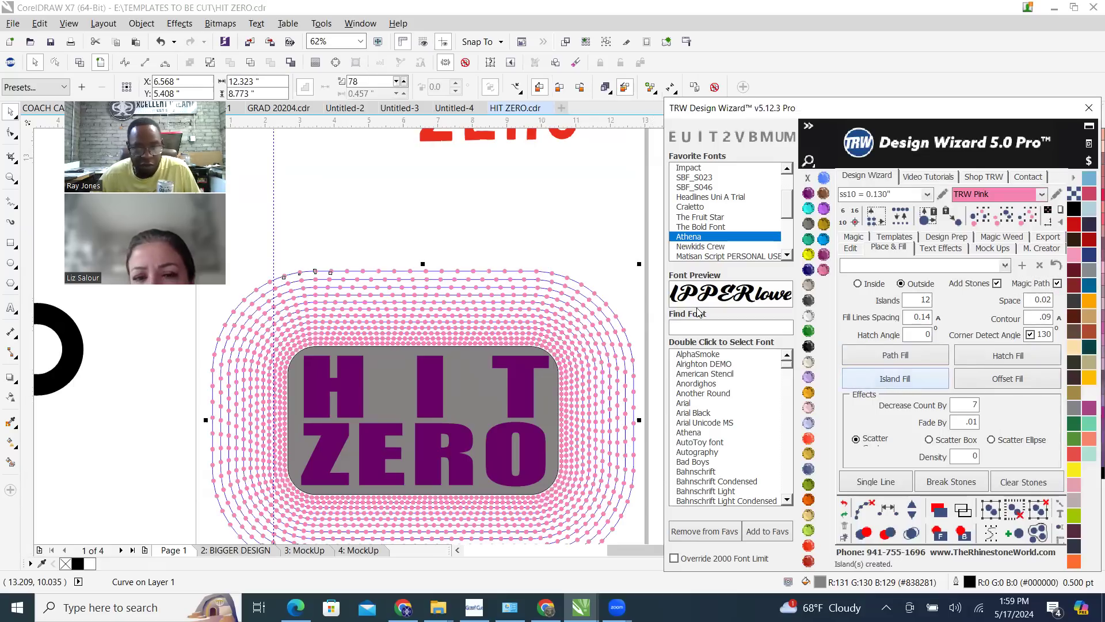
pyautogui.click(499, 269)
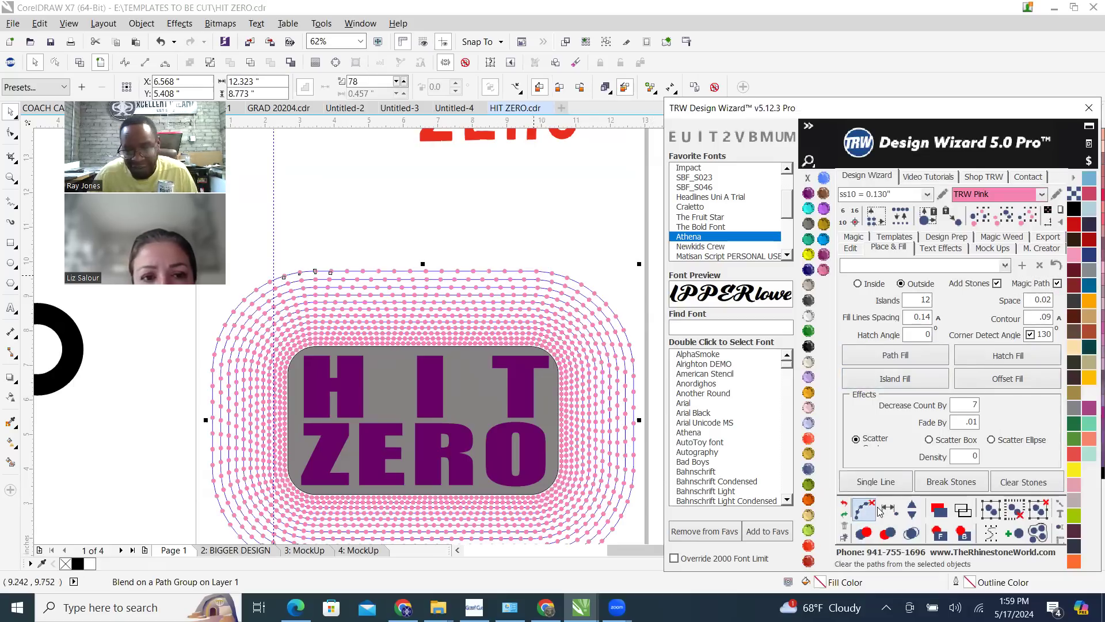
pyautogui.click(911, 534)
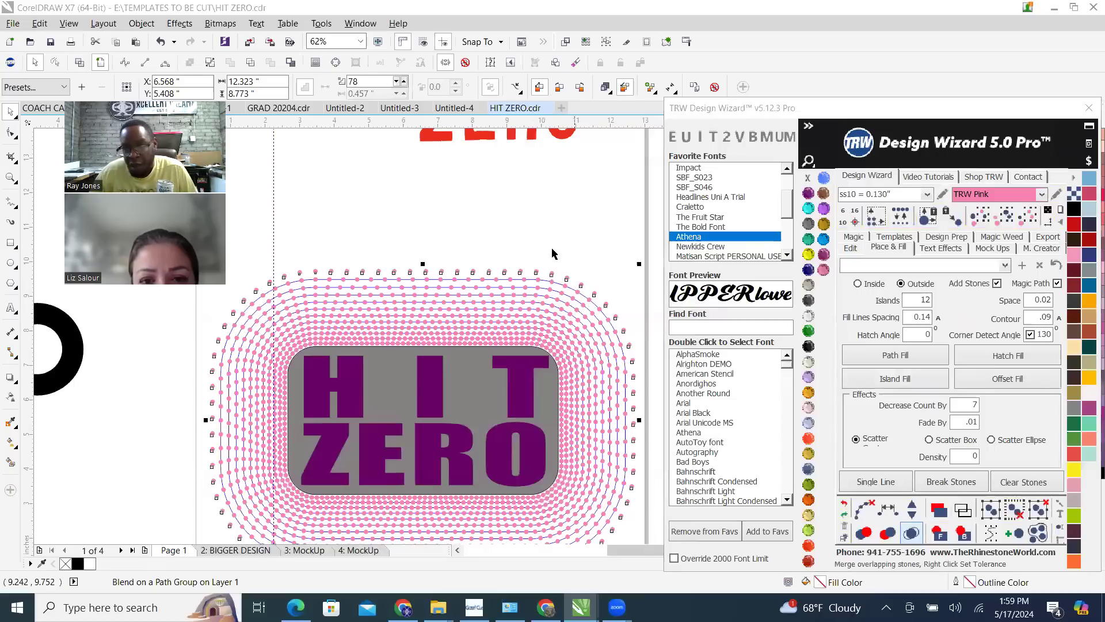
# Inspect the rings around the background and undo the outer ring's path clearing
pyautogui.click(499, 209)
pyautogui.scroll(-1, 499, 209)
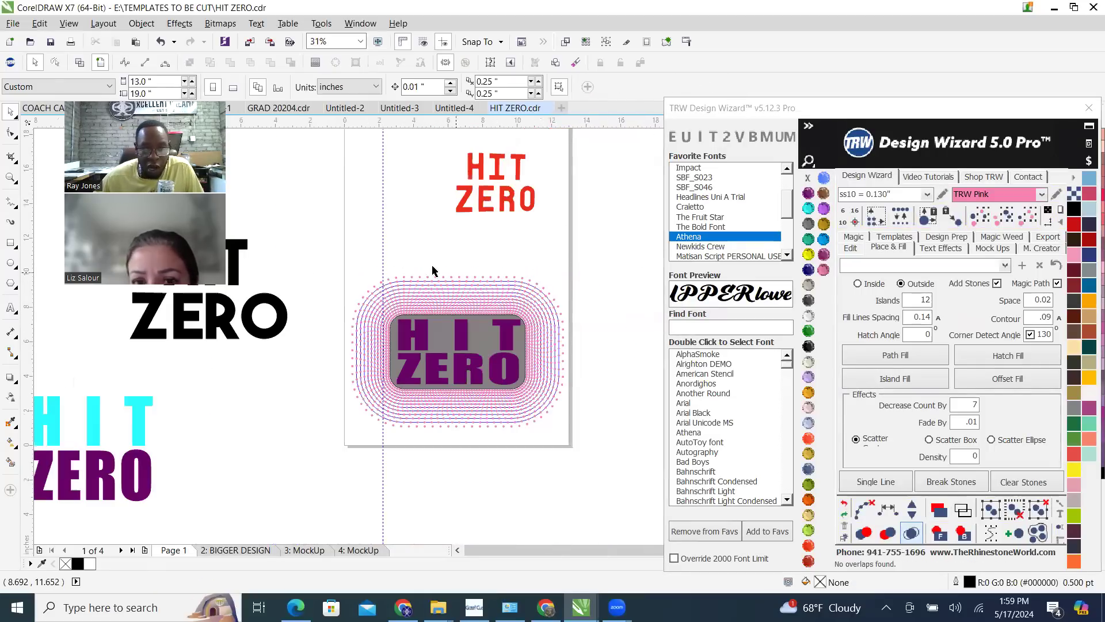
pyautogui.scroll(1, 370, 330)
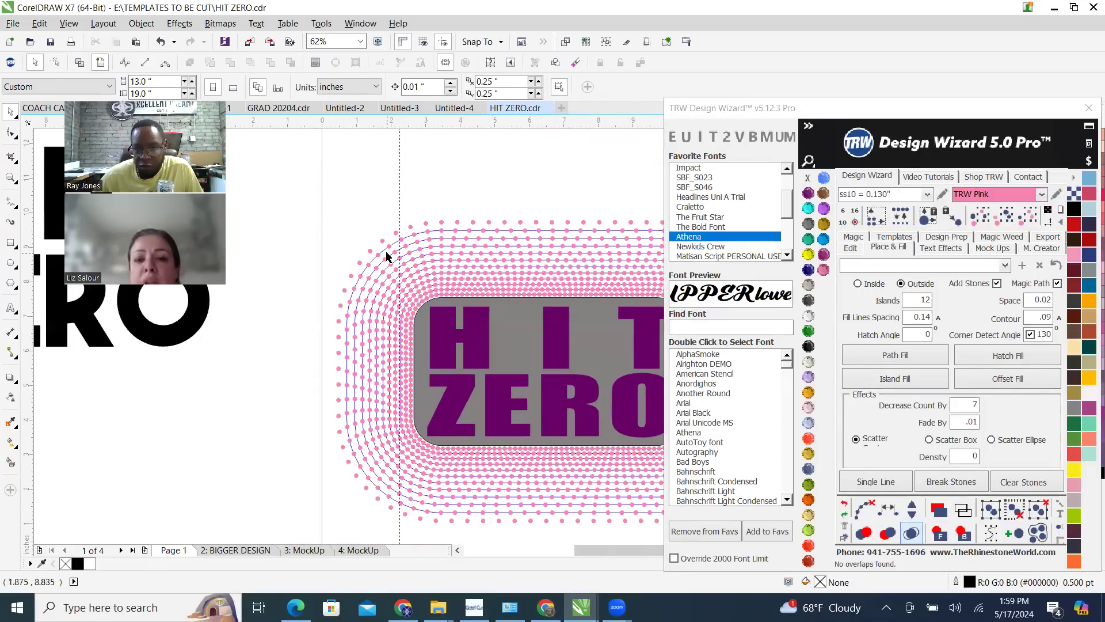
pyautogui.scroll(-2, 386, 257)
pyautogui.click(842, 503)
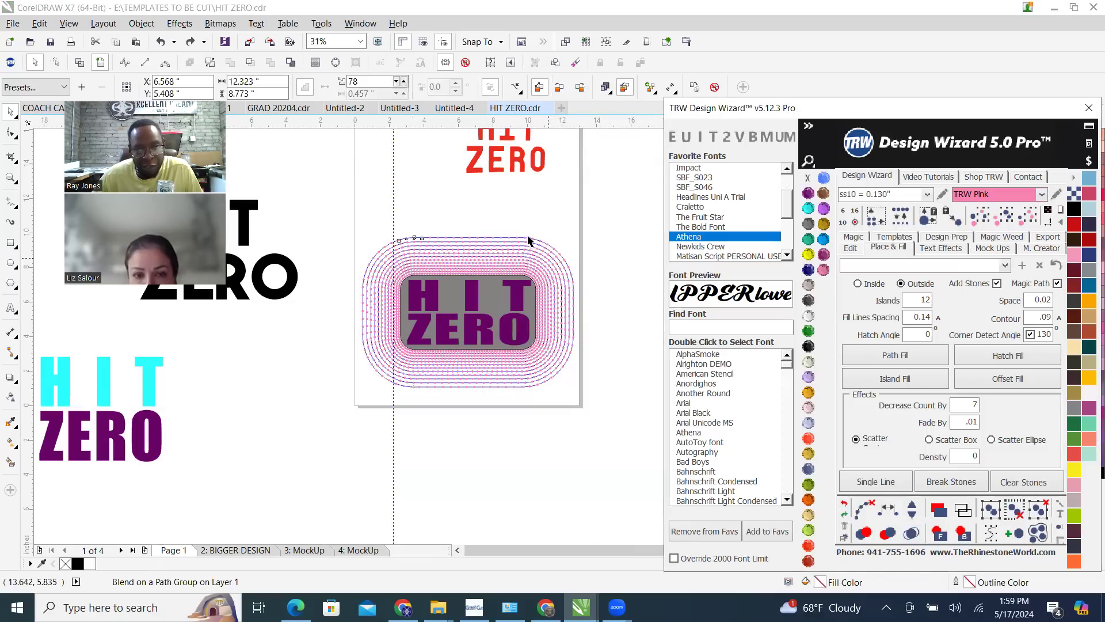
# Select all the rings of the island fill, clear their paths and merge the overlapping stones
pyautogui.click(440, 222)
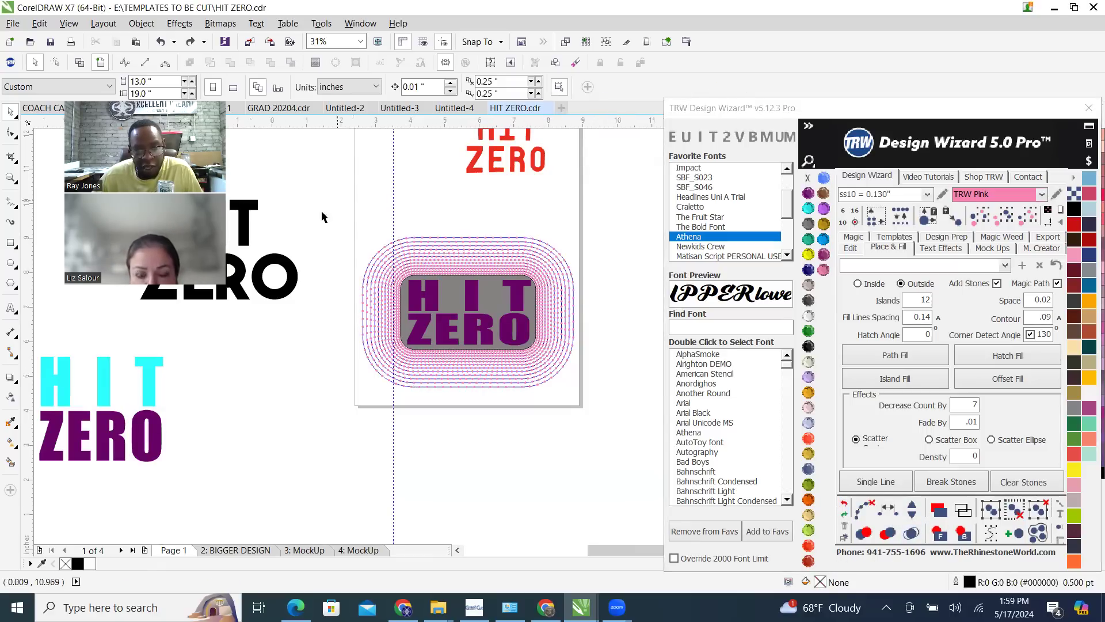
pyautogui.scroll(2, 322, 217)
pyautogui.scroll(-2, 271, 176)
pyautogui.moveTo(271, 176); pyautogui.dragTo(636, 459)
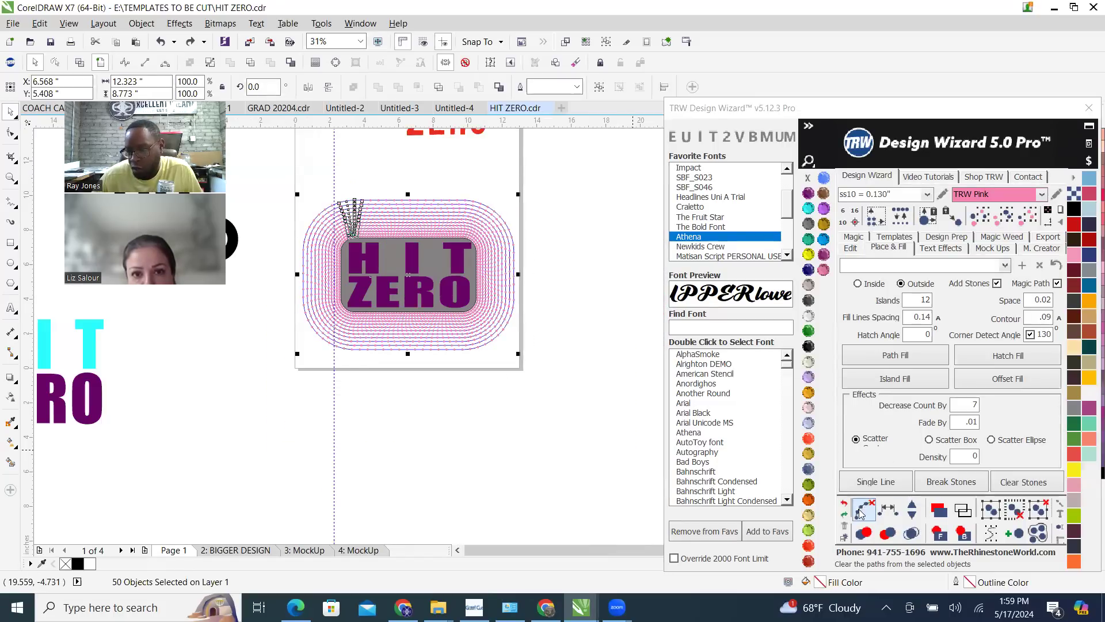
pyautogui.click(860, 511)
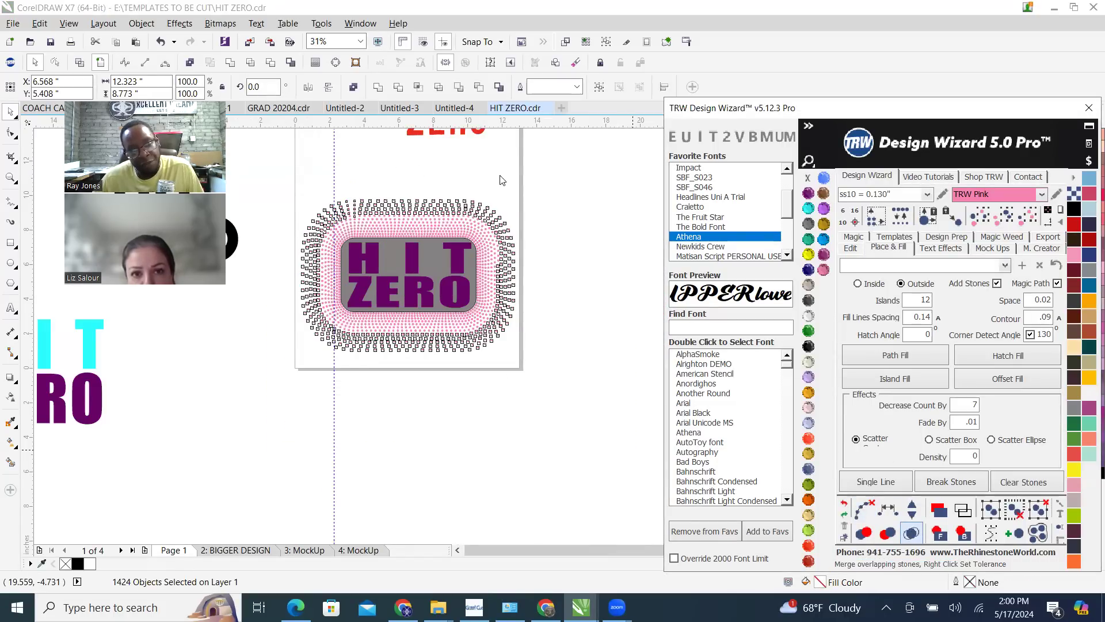
pyautogui.click(443, 187)
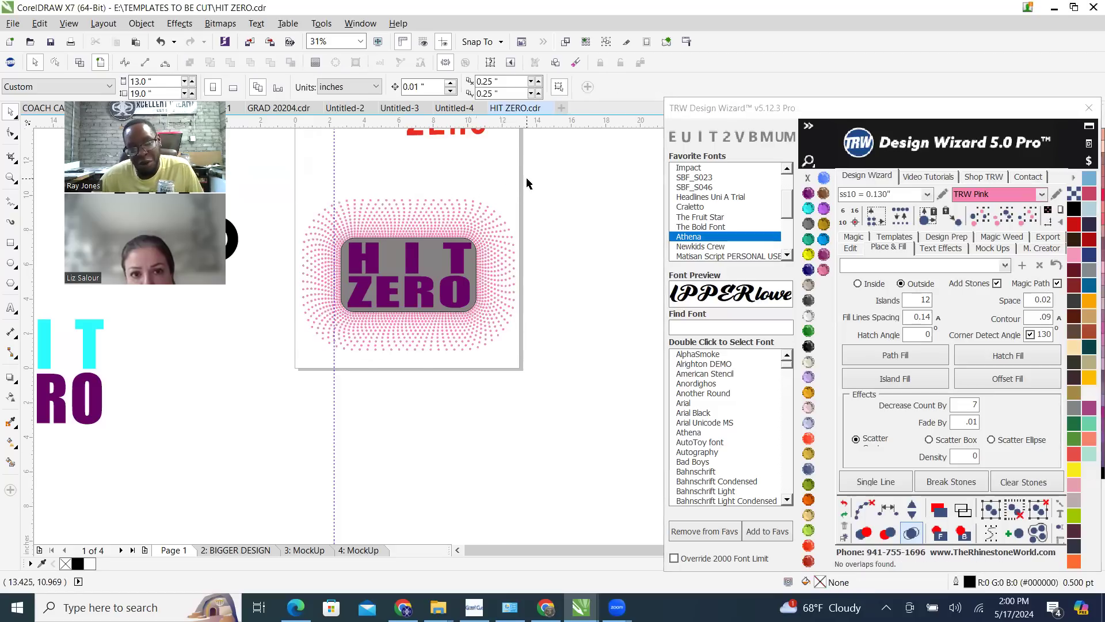
# Pick one pink stone, select all stones of the same size and color, and delete them
pyautogui.scroll(2, 449, 216)
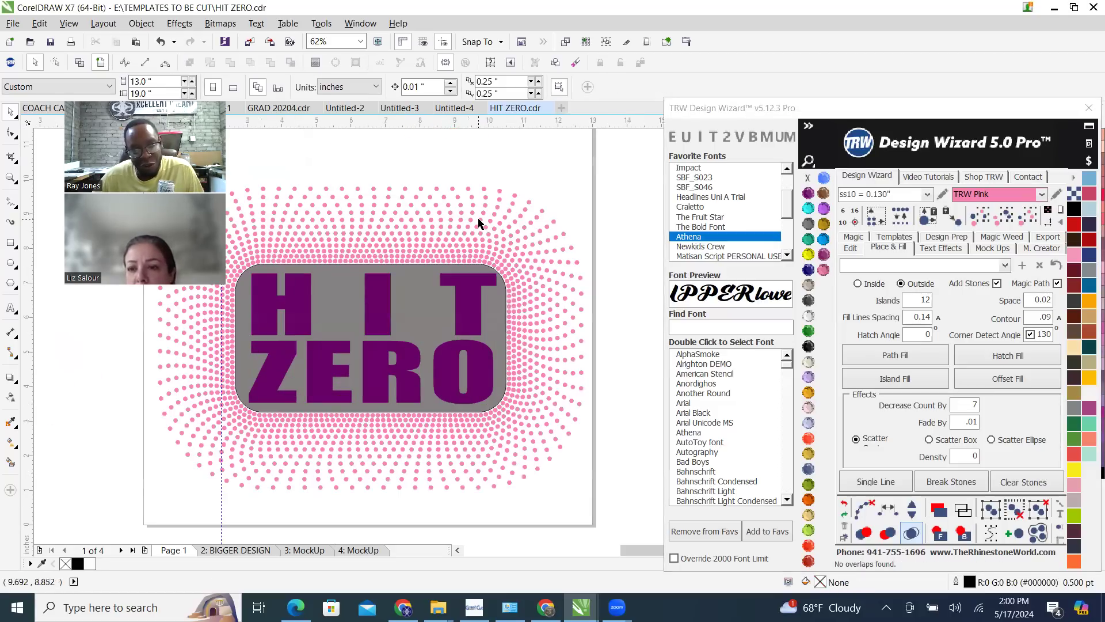
pyautogui.scroll(-2, 507, 241)
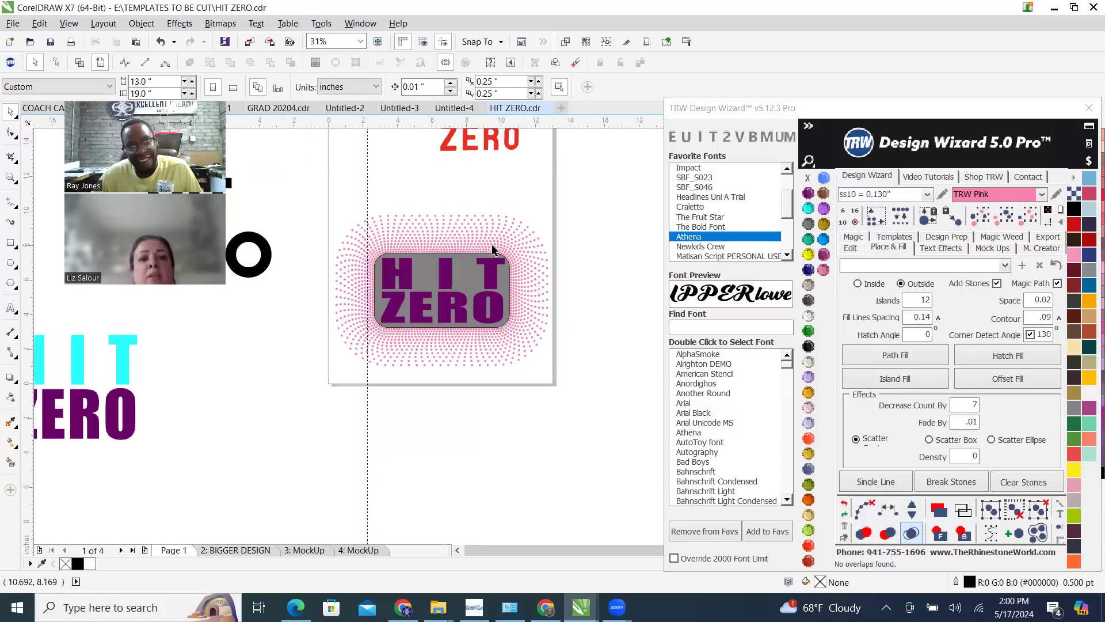
pyautogui.scroll(2, 483, 249)
pyautogui.click(482, 249)
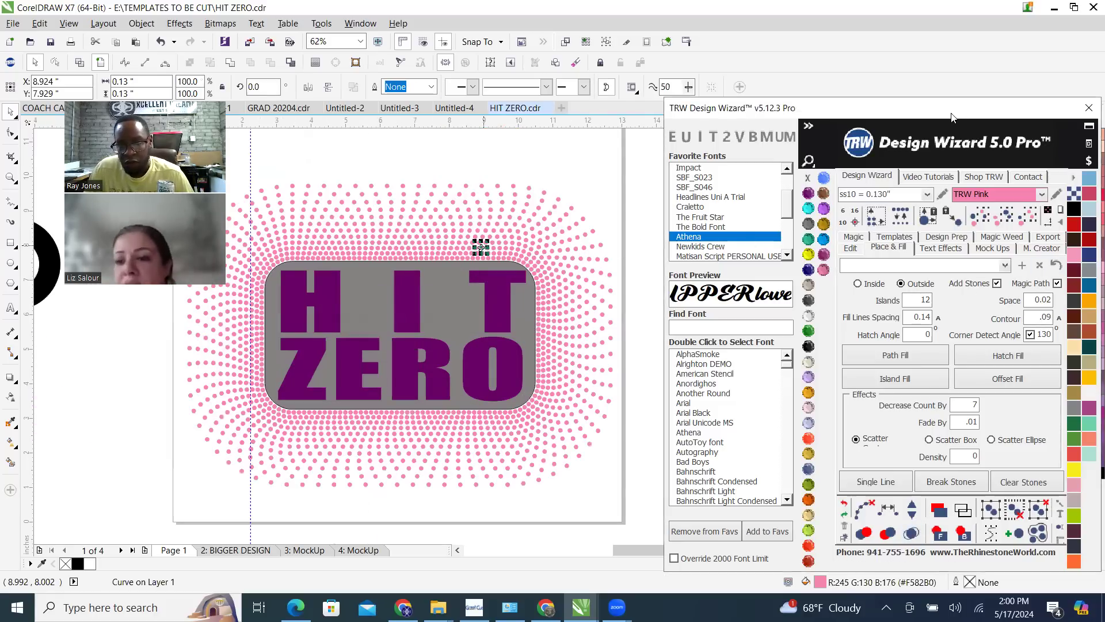
pyautogui.moveTo(951, 117); pyautogui.dragTo(789, 107)
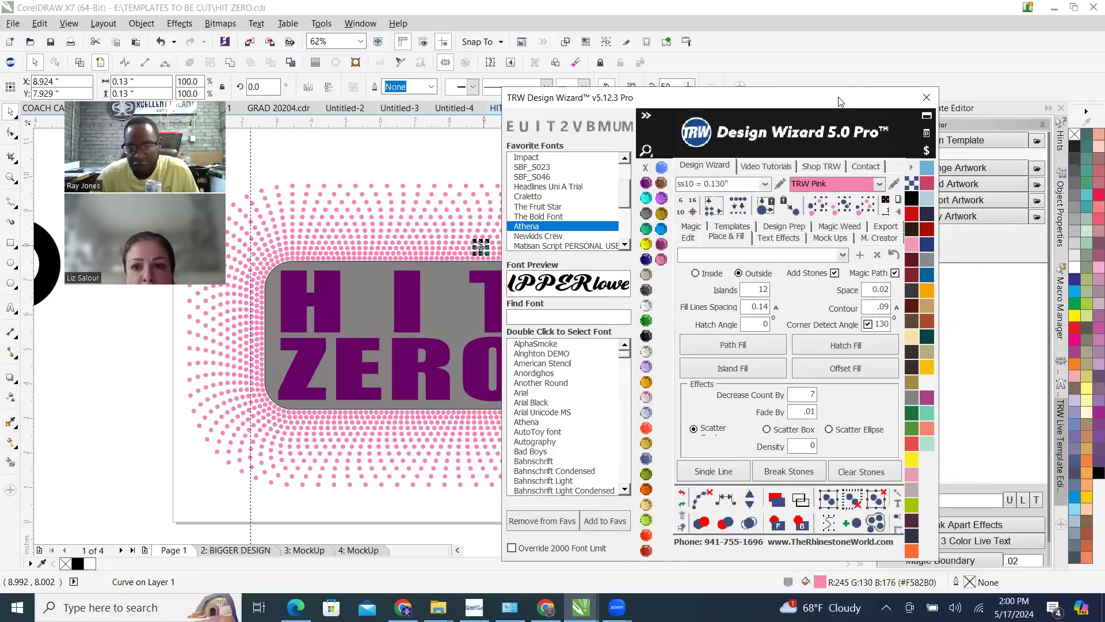
pyautogui.moveTo(844, 101); pyautogui.dragTo(1009, 106)
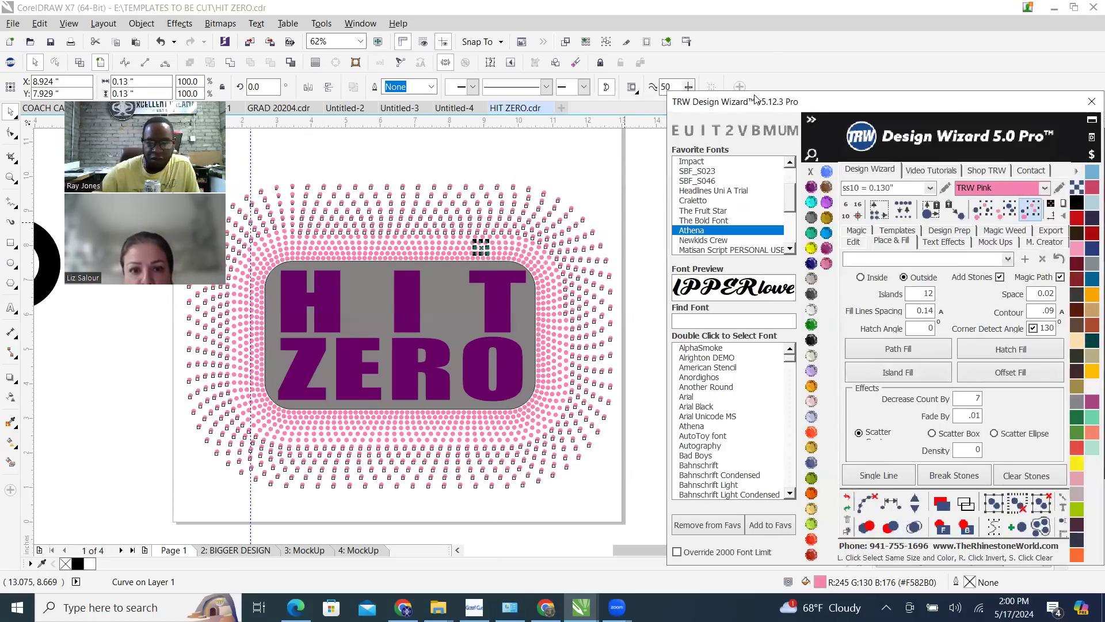
pyautogui.press('Delete')
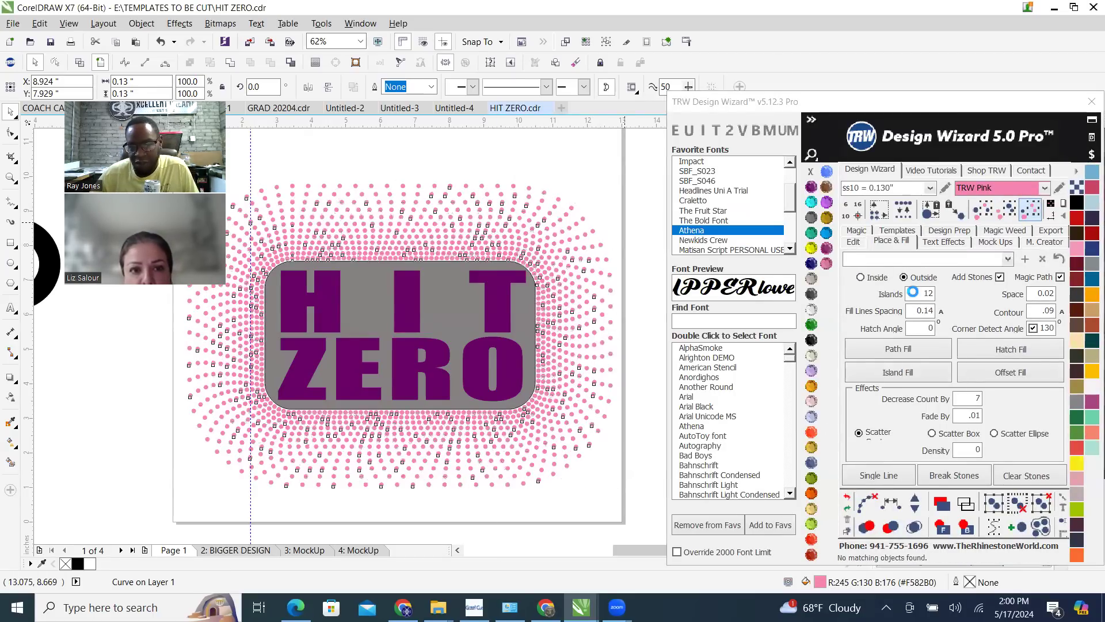
# Set Islands to 7, create an Island Fill around the grey background, clear the outer path and merge overlapping stones
pyautogui.doubleClick(913, 299)
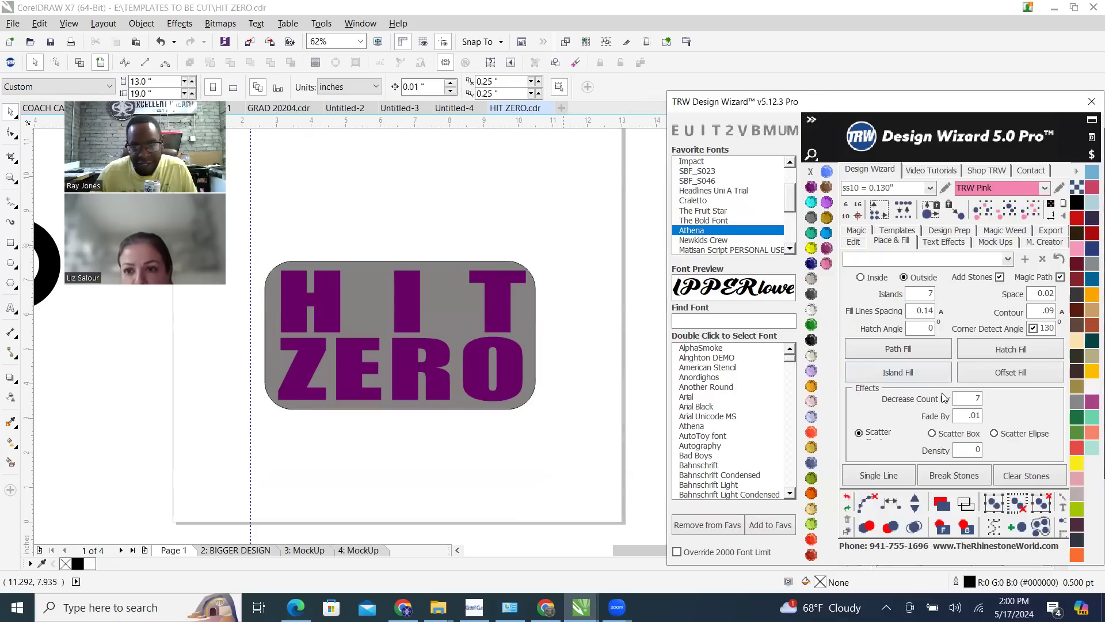
pyautogui.click(448, 311)
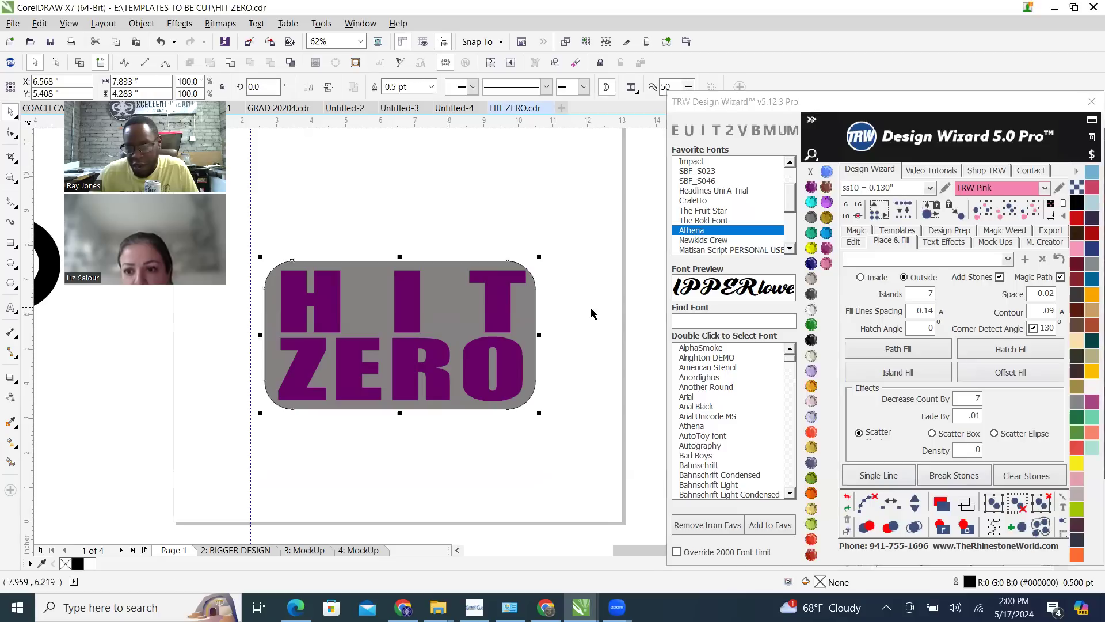
pyautogui.click(927, 372)
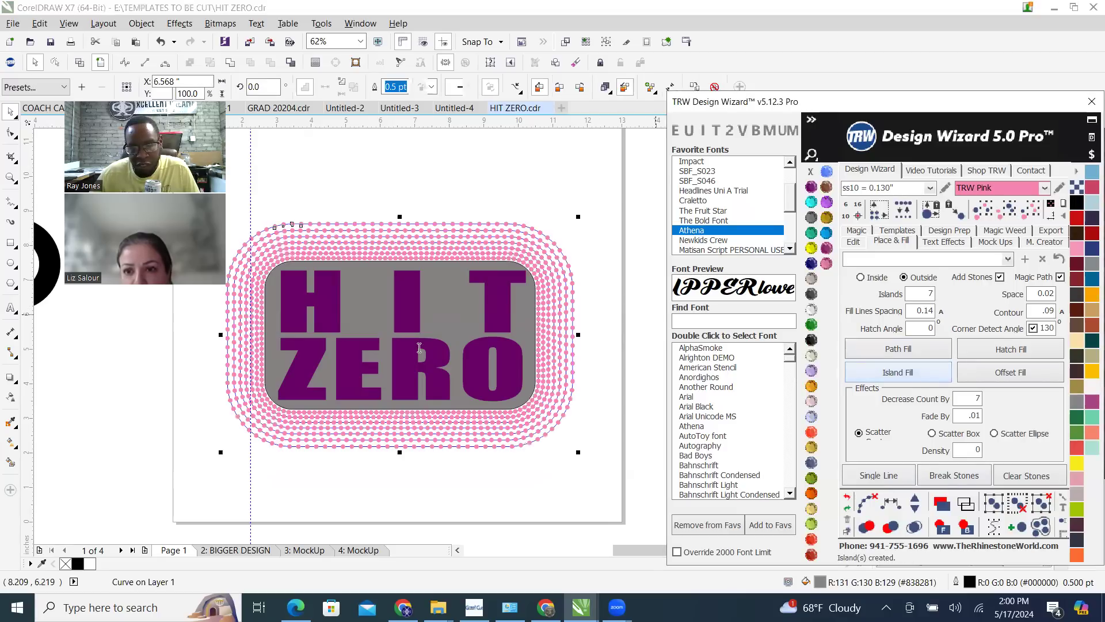
pyautogui.click(913, 528)
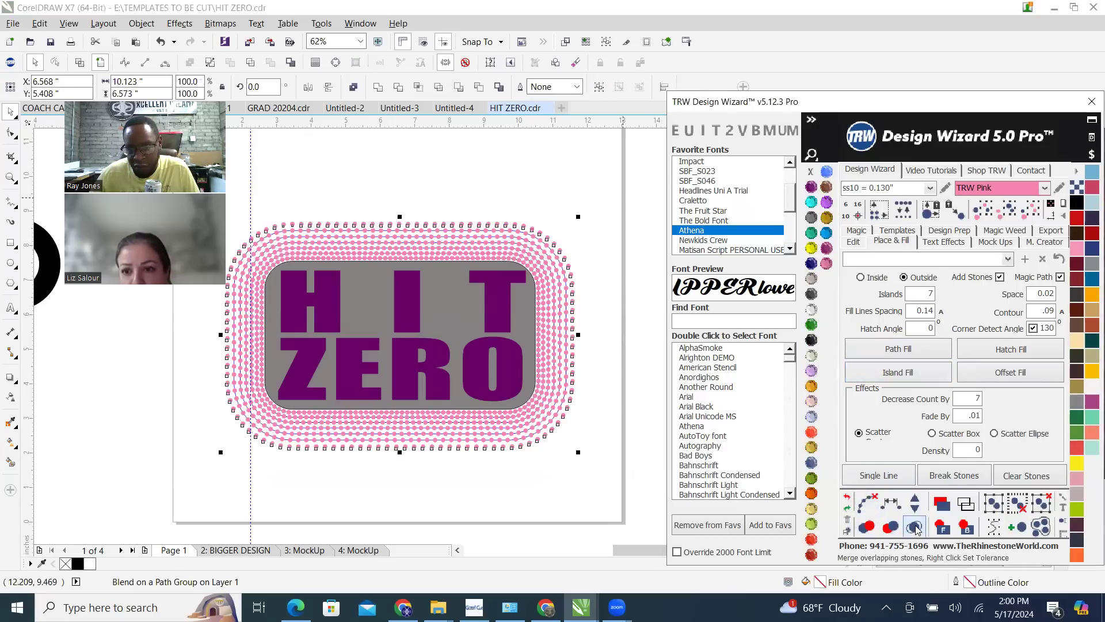
pyautogui.click(509, 187)
pyautogui.scroll(-1, 613, 240)
pyautogui.scroll(1, 472, 251)
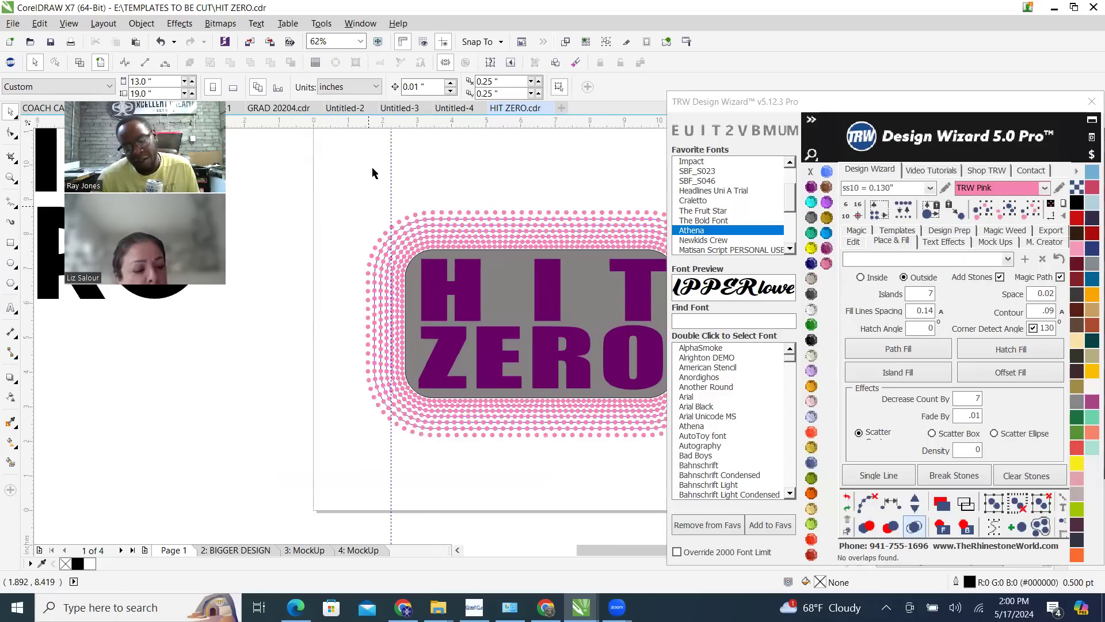
# Select the whole 7-island fill, clear the paths from every ring and merge the overlapping stones
pyautogui.hotkey('ctrl', 'a')
pyautogui.scroll(-1, 346, 210)
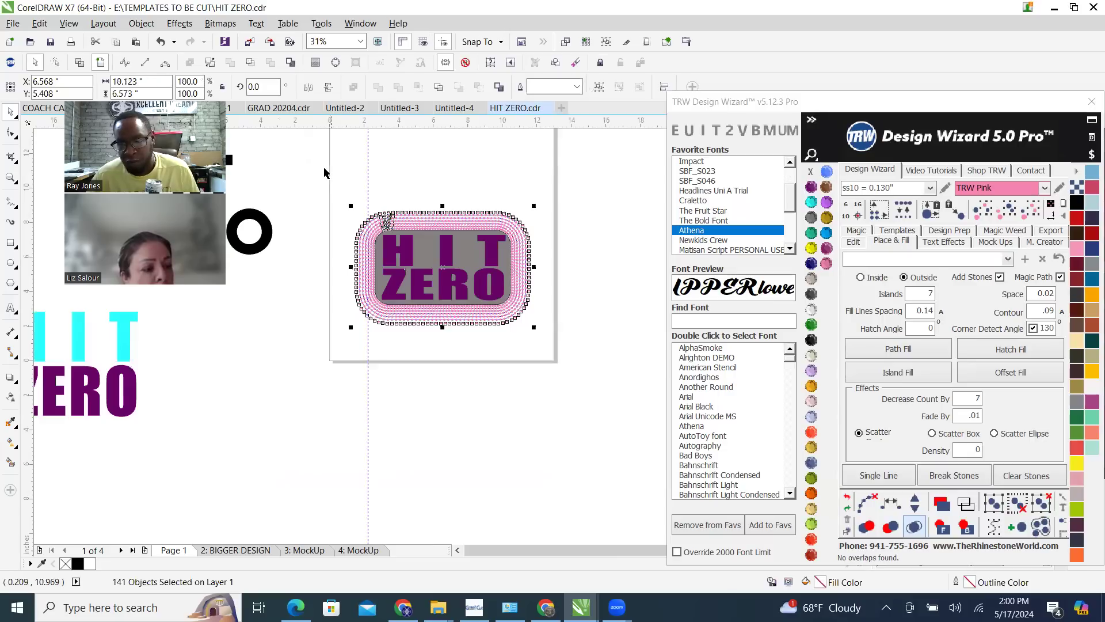
pyautogui.moveTo(579, 374); pyautogui.dragTo(577, 371)
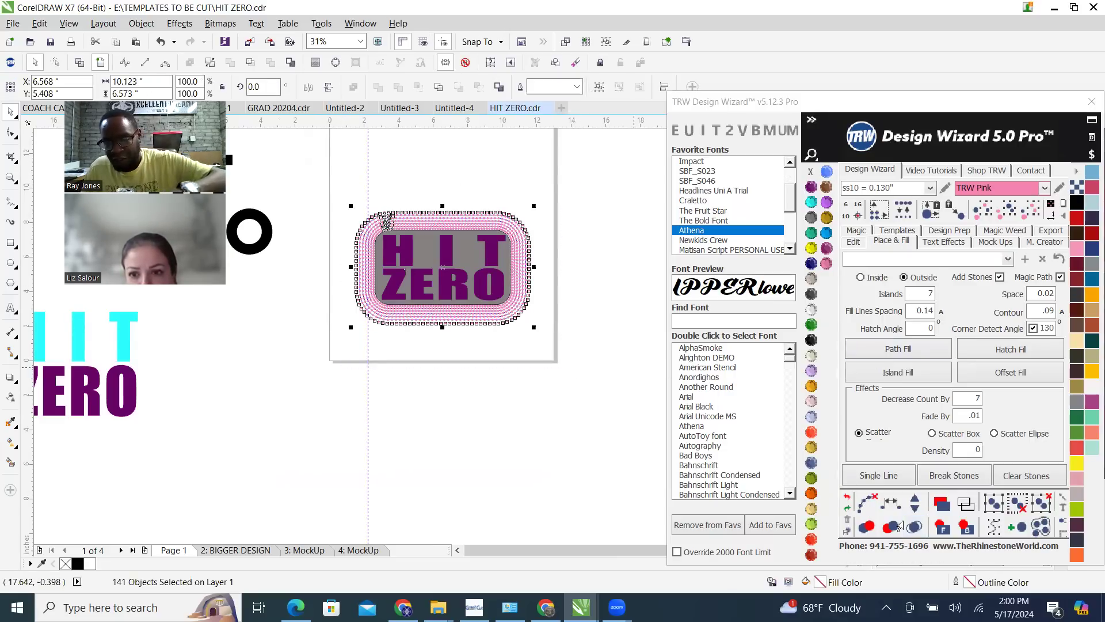
pyautogui.click(914, 527)
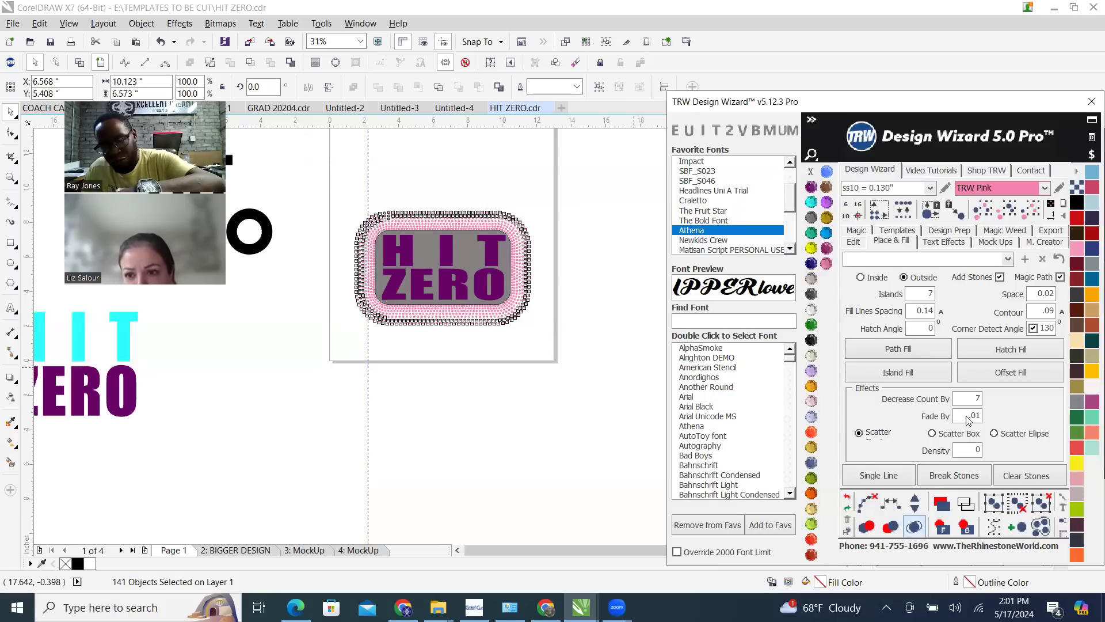
# Select every pink stone of the 7-island fill by matching size and color and delete them
pyautogui.click(528, 175)
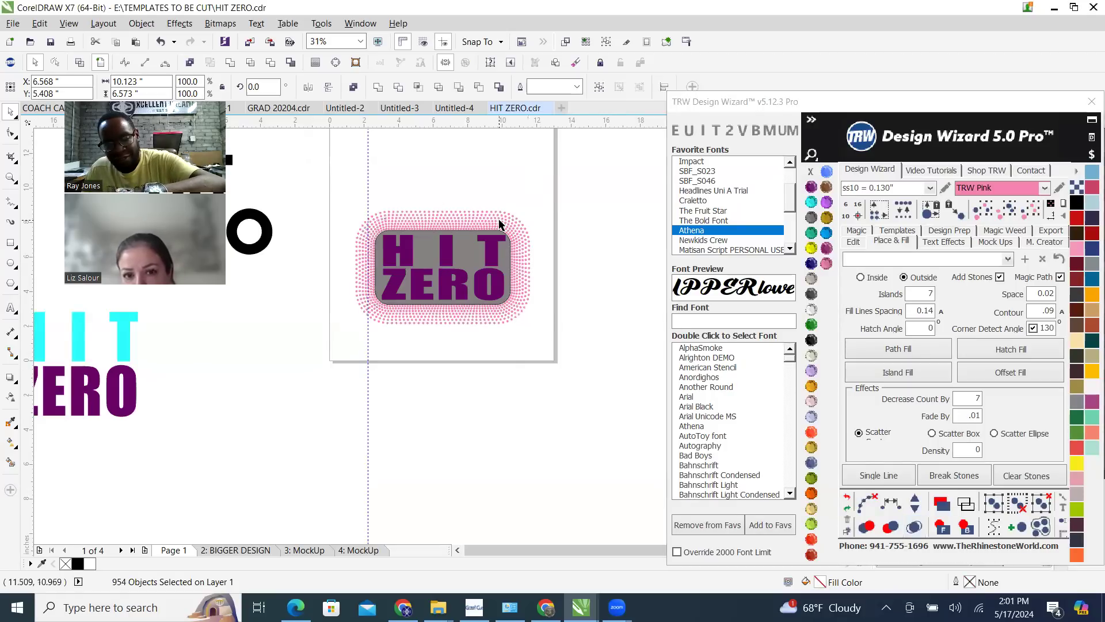
pyautogui.click(1008, 210)
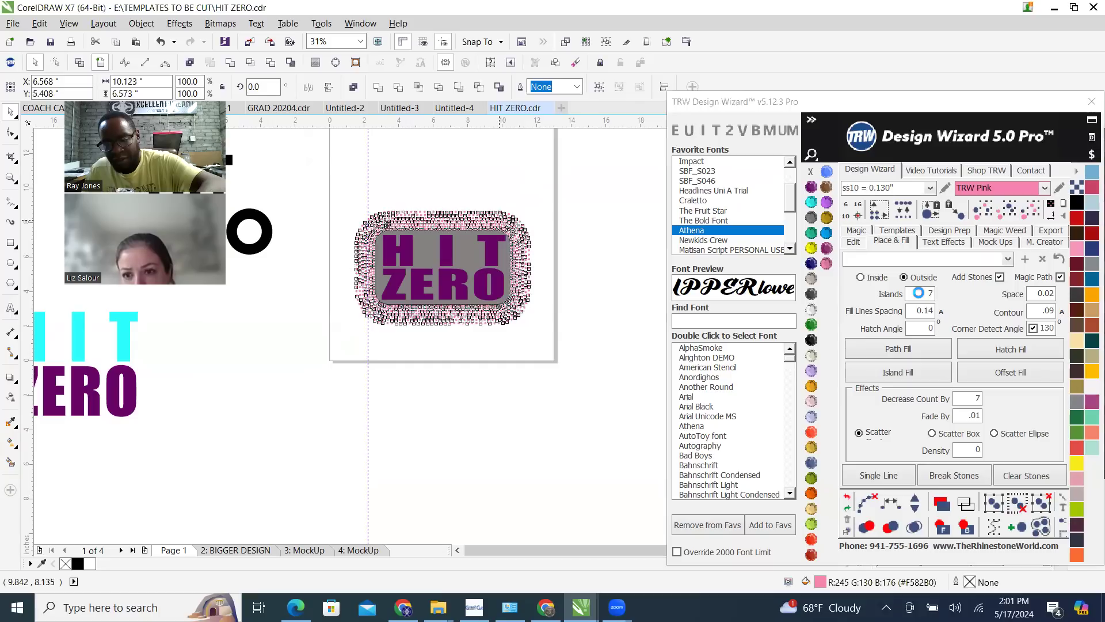
pyautogui.press('Delete')
# Set Islands to 15, Decrease Count By to 10 and Fade By to .02, and create an Island Fill around the grey background
pyautogui.doubleClick(917, 296)
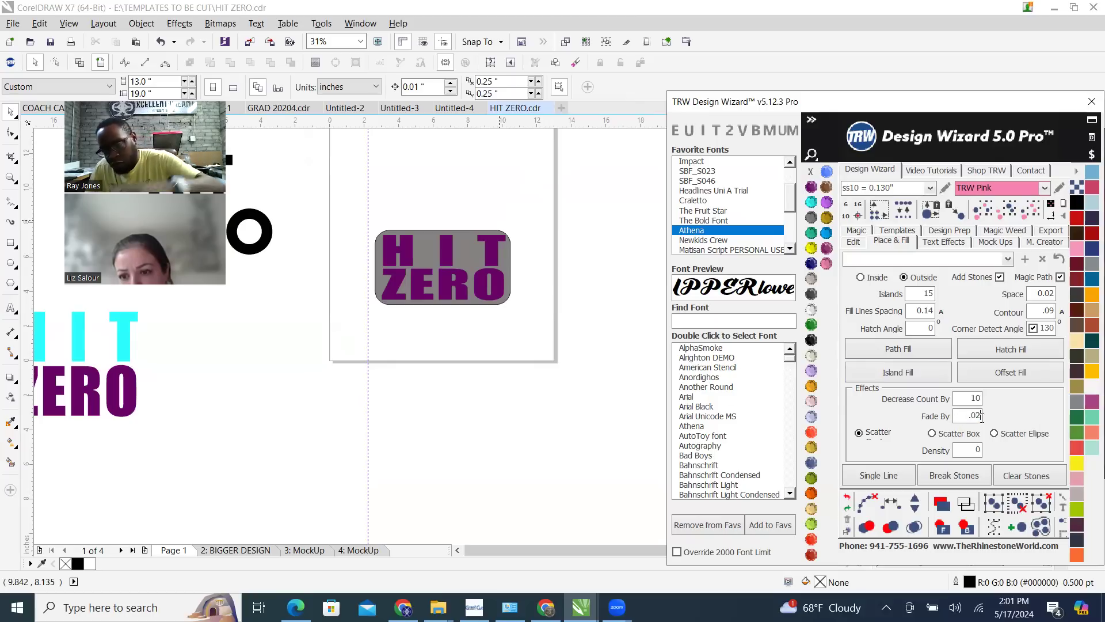
pyautogui.click(469, 251)
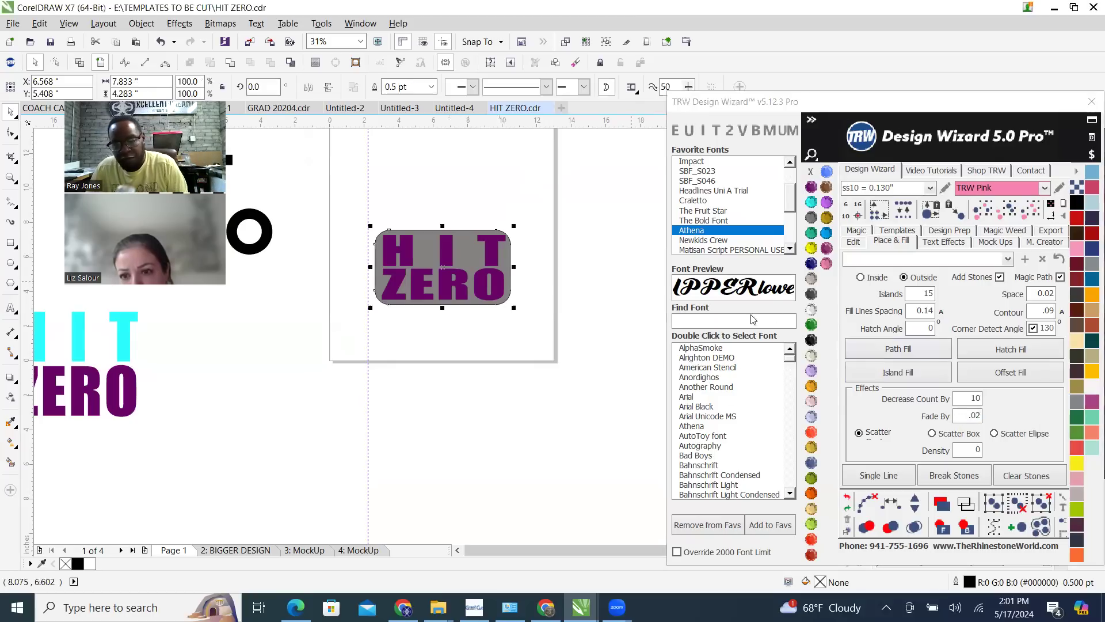
pyautogui.click(929, 385)
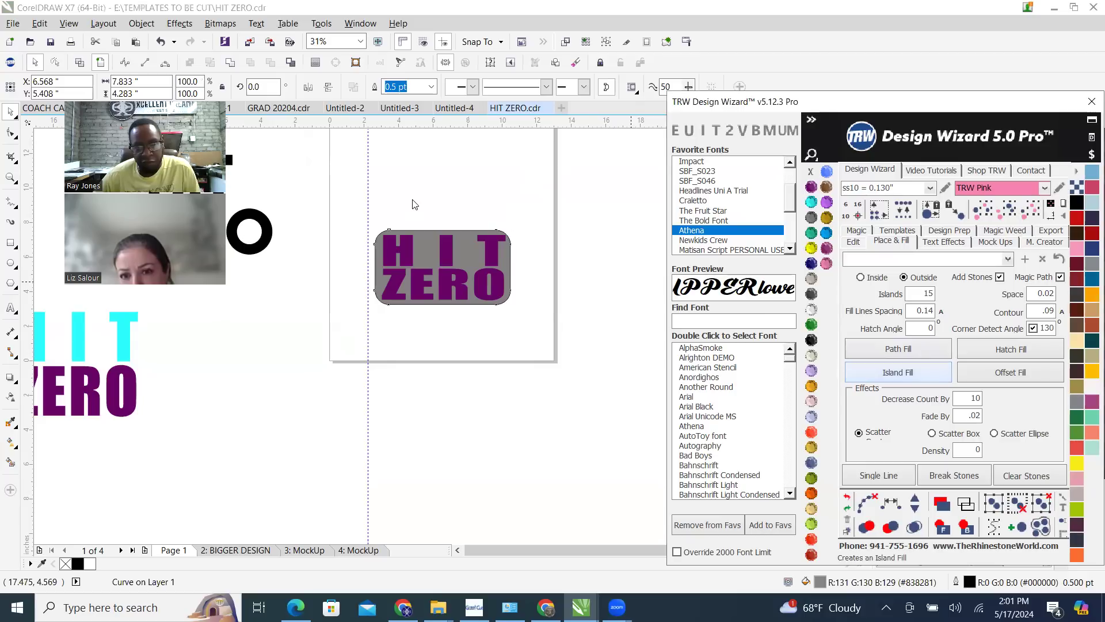
# Clear the paths from all the rings of the 15-island fill and merge the overlapping stones
pyautogui.click(867, 504)
pyautogui.click(914, 528)
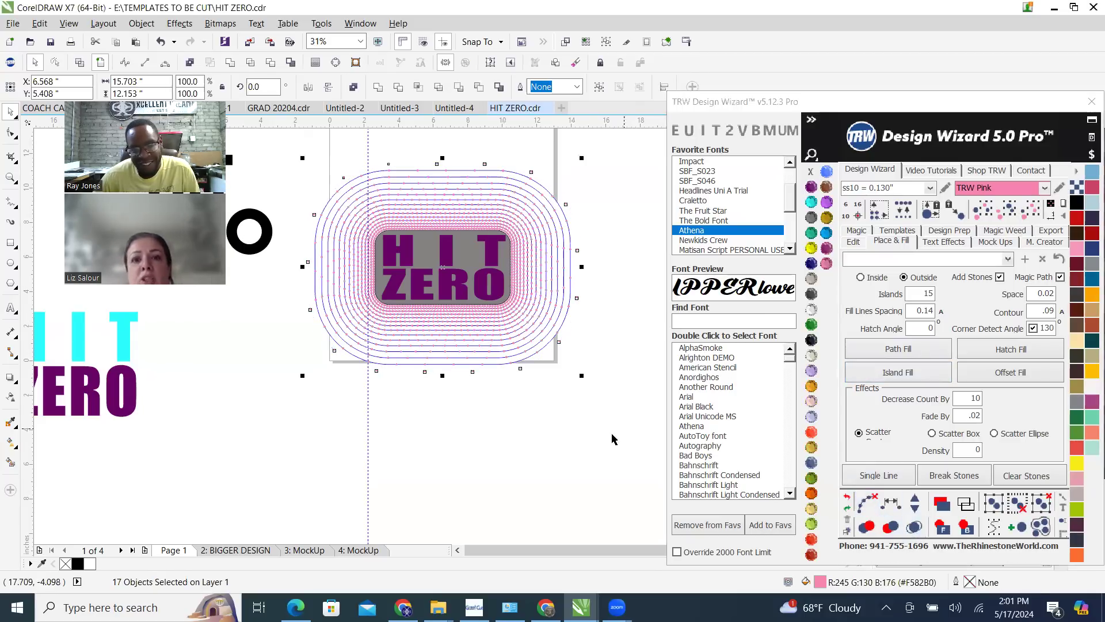
pyautogui.moveTo(290, 148); pyautogui.dragTo(619, 415)
pyautogui.click(915, 528)
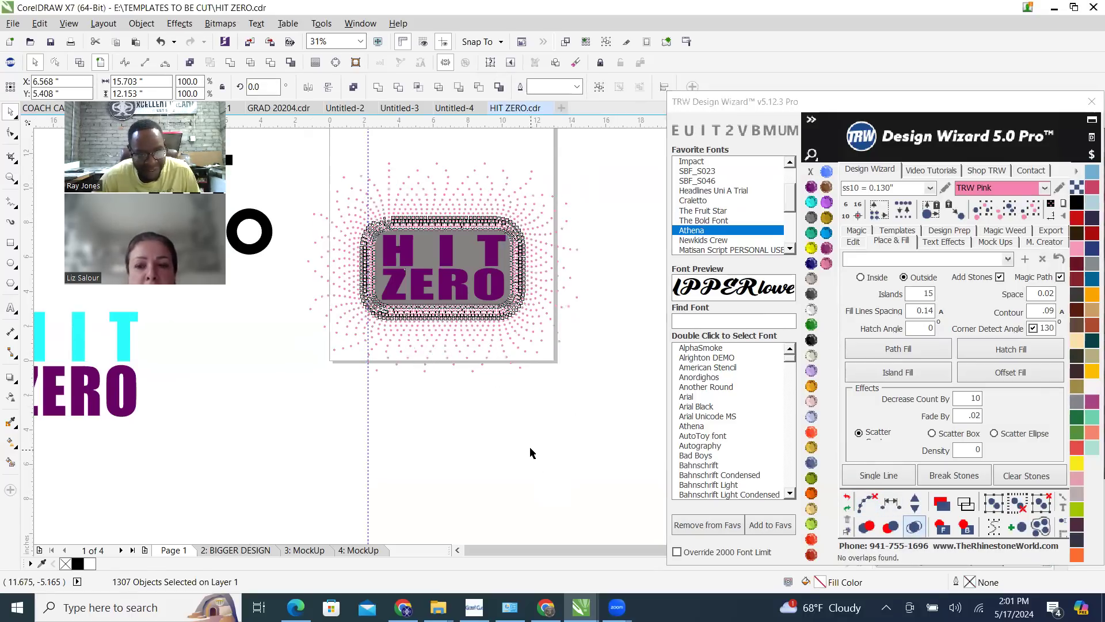
pyautogui.scroll(1, 375, 193)
pyautogui.click(374, 195)
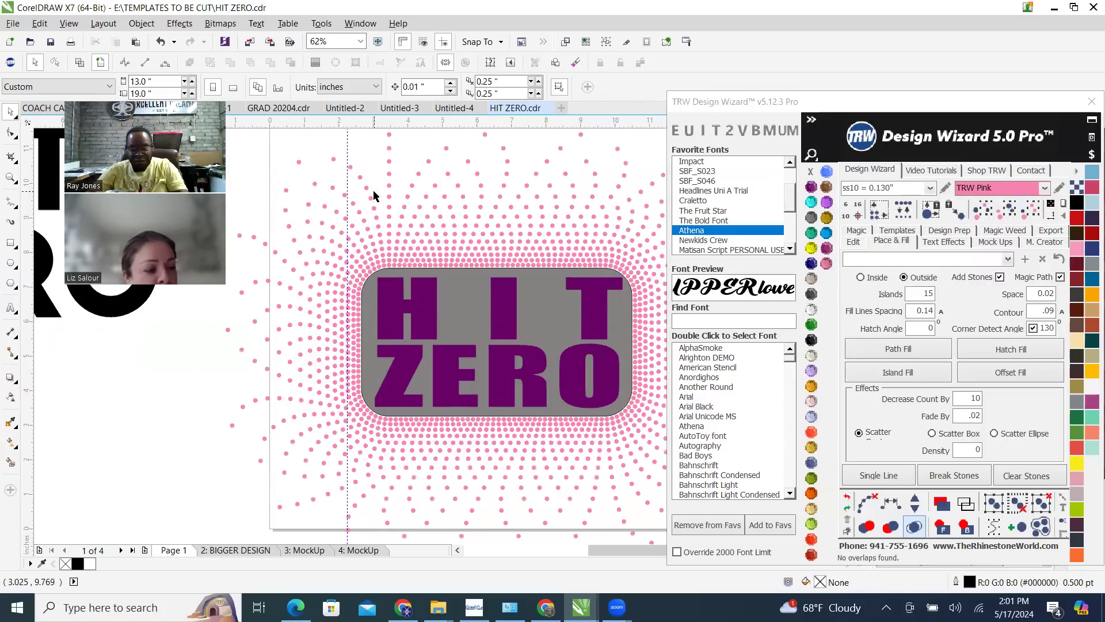
# Examine the whole page layout and the red HIT ZERO lettering above the scattered stones
pyautogui.scroll(-1, 272, 295)
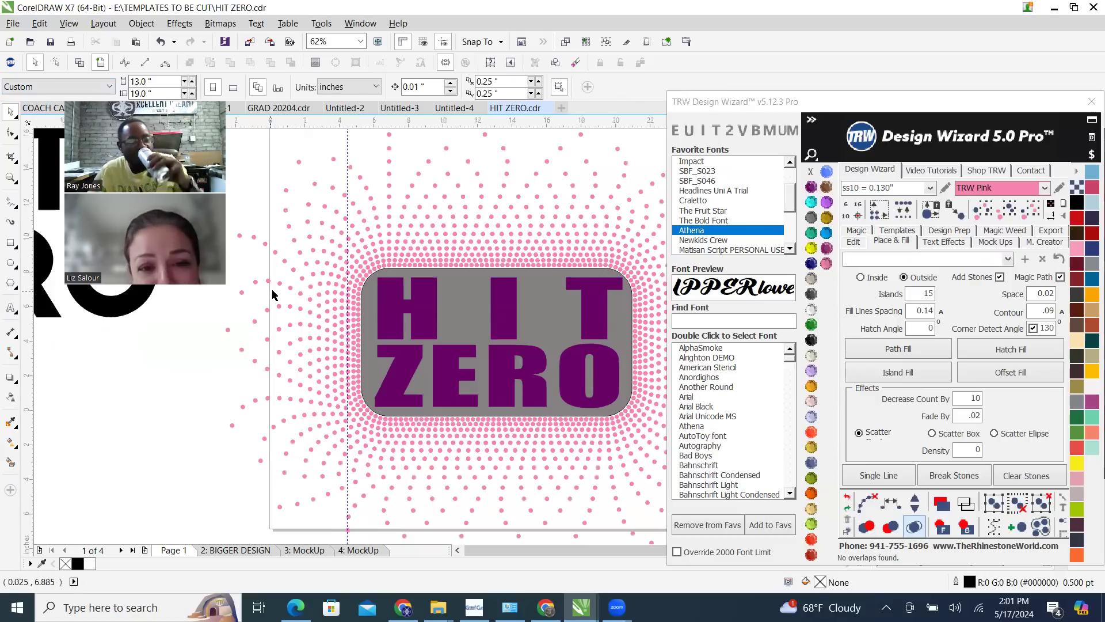
pyautogui.scroll(-1, 273, 294)
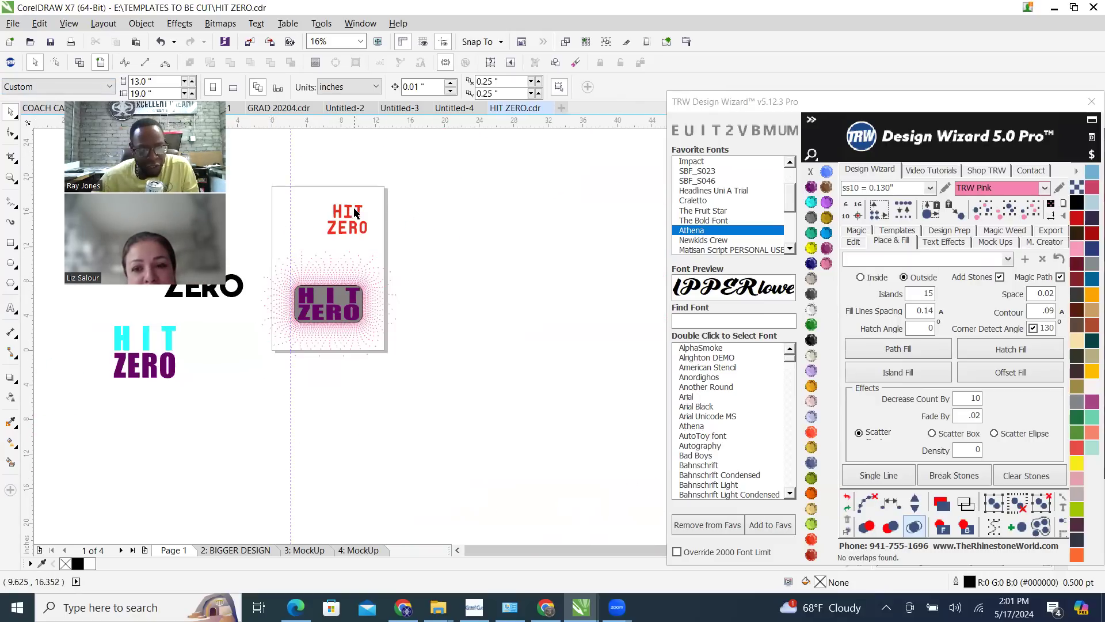
pyautogui.scroll(1, 357, 212)
pyautogui.scroll(1, 316, 241)
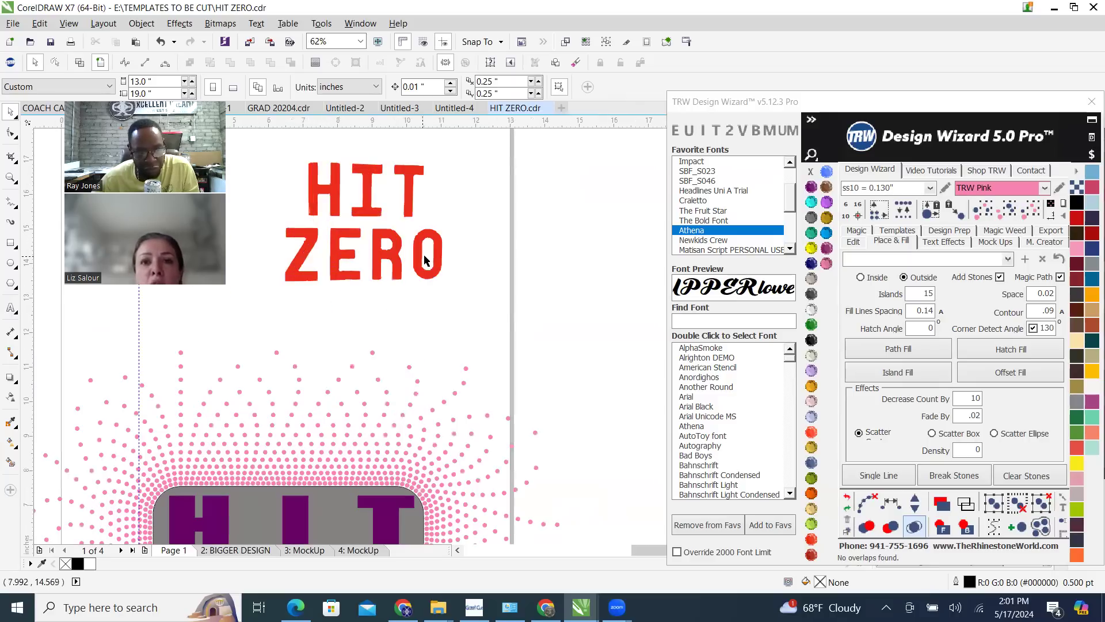
# Insert a new page after Page 1 and delete the stray pink stones scattered around it
pyautogui.scroll(-1, 526, 291)
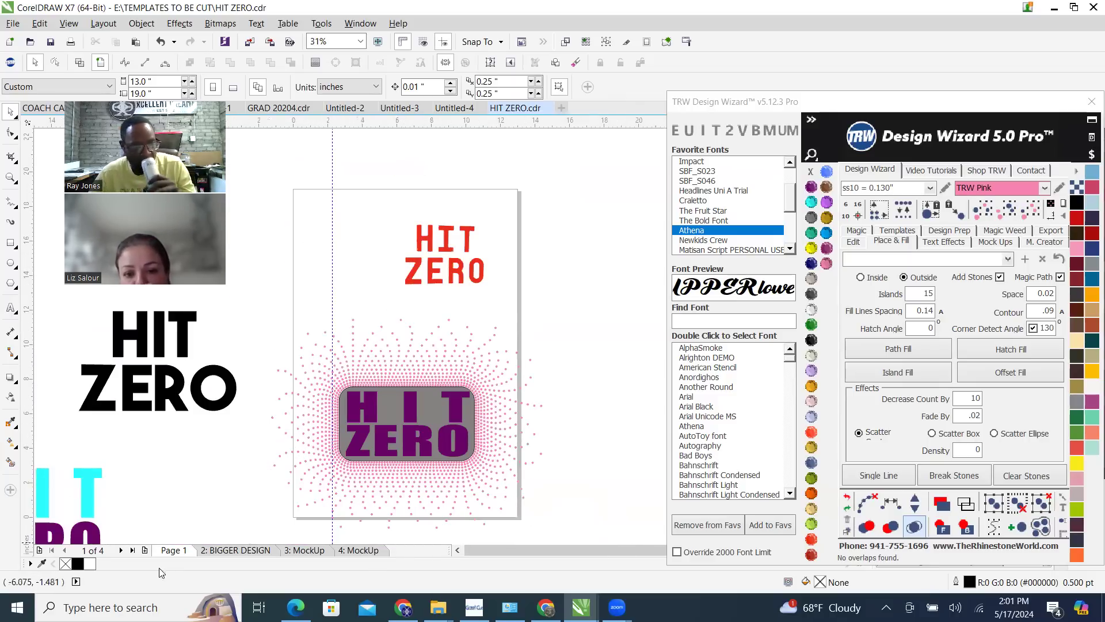
pyautogui.click(145, 551)
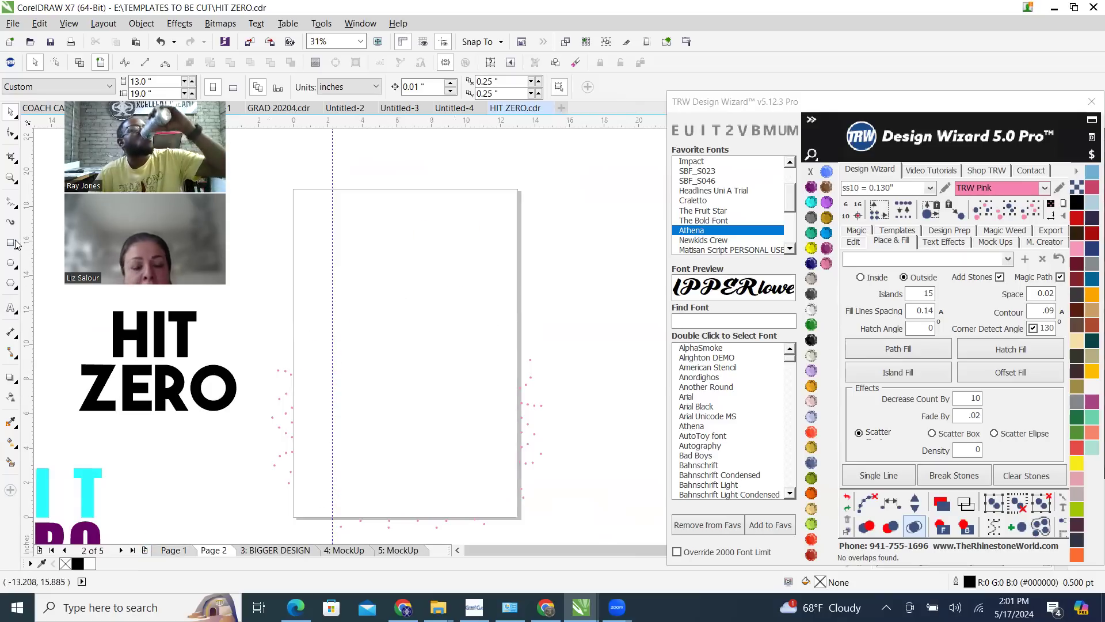
pyautogui.click(11, 283)
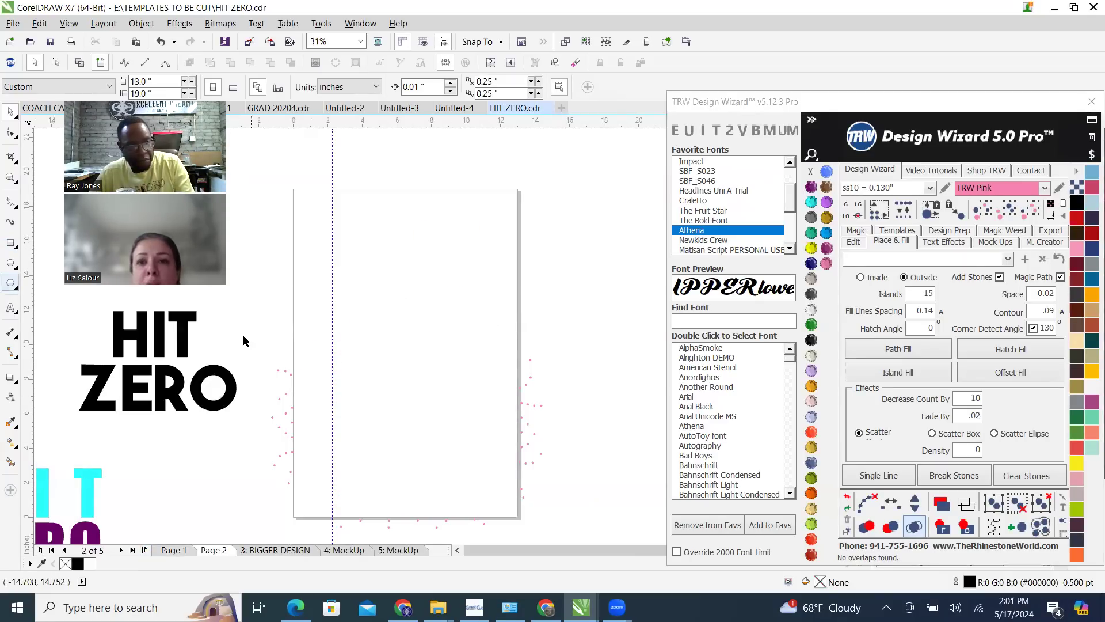
pyautogui.scroll(-1, 279, 313)
pyautogui.moveTo(265, 307); pyautogui.dragTo(446, 455)
pyautogui.press('Delete')
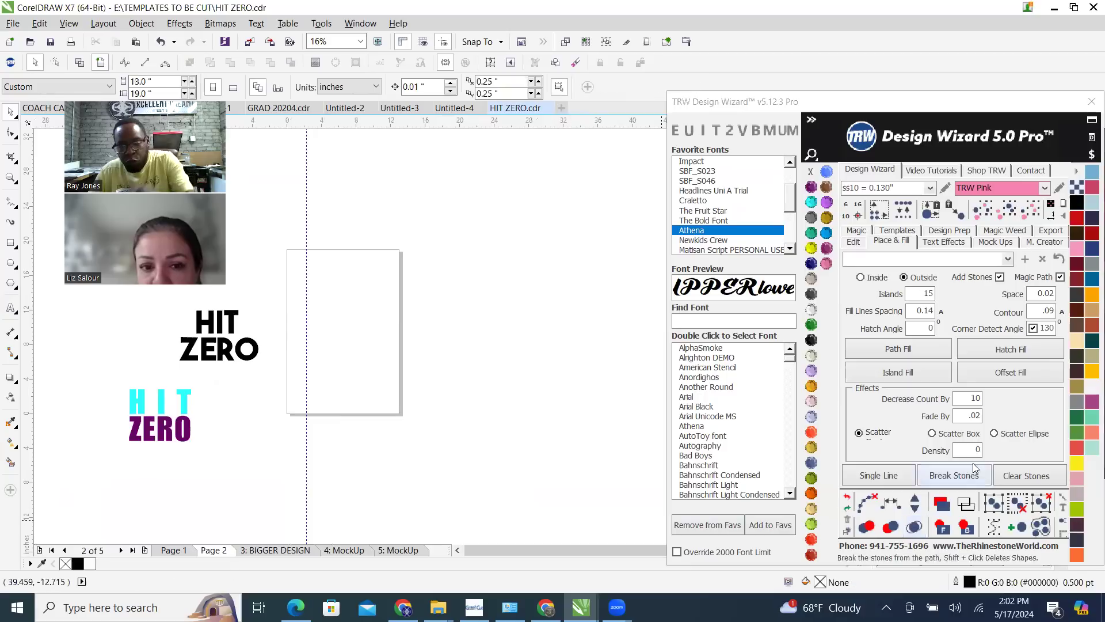
# Add the text LUNA in the upper part of the new page and enlarge it to about 7.7 inches wide
pyautogui.scroll(1, 253, 275)
pyautogui.scroll(-1, 408, 244)
pyautogui.scroll(1, 352, 304)
pyautogui.scroll(1, 383, 288)
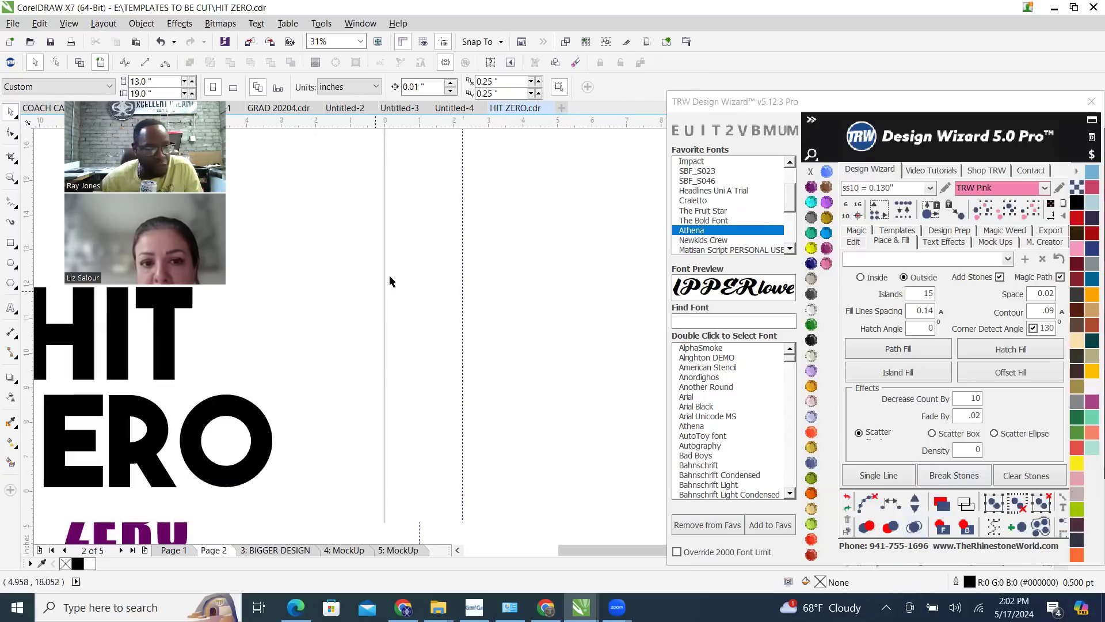
pyautogui.scroll(-1, 417, 321)
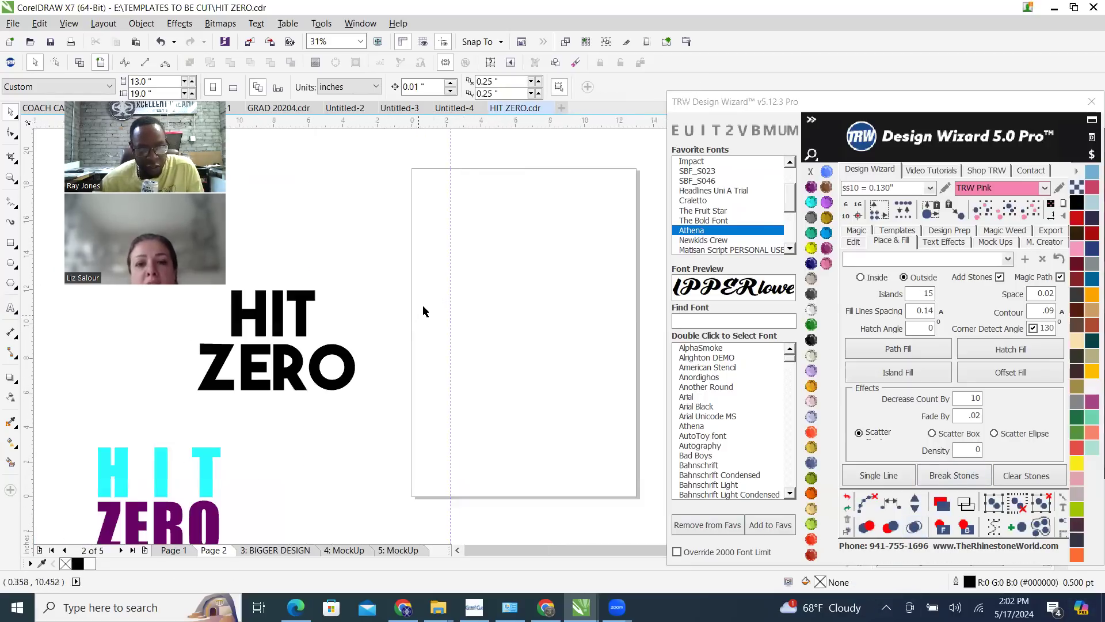
pyautogui.click(10, 307)
pyautogui.click(430, 291)
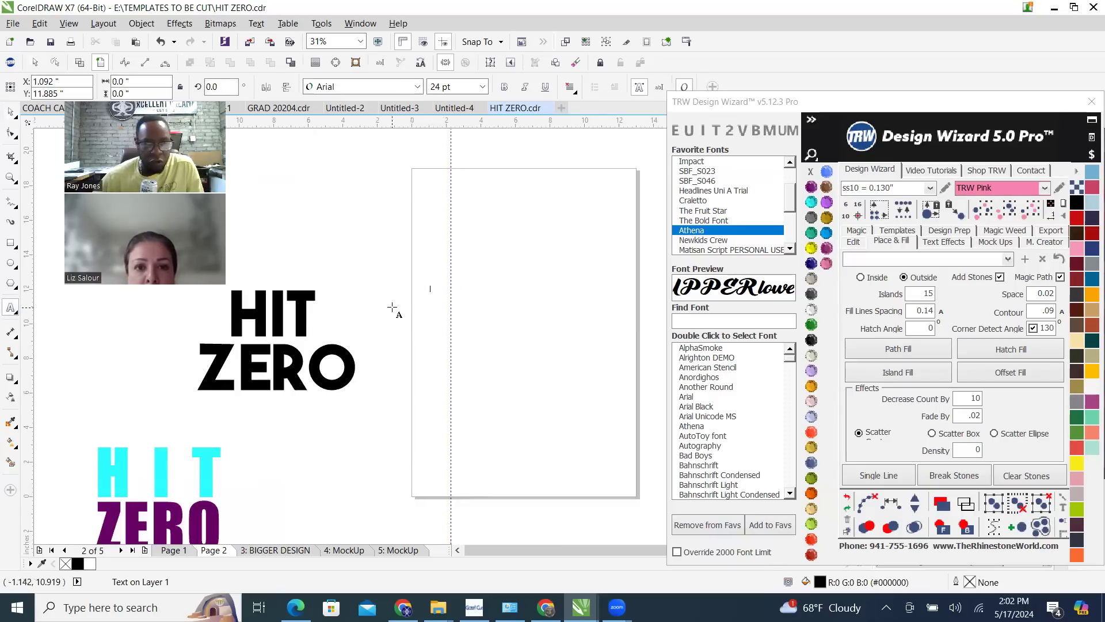
pyautogui.write('LUNA')
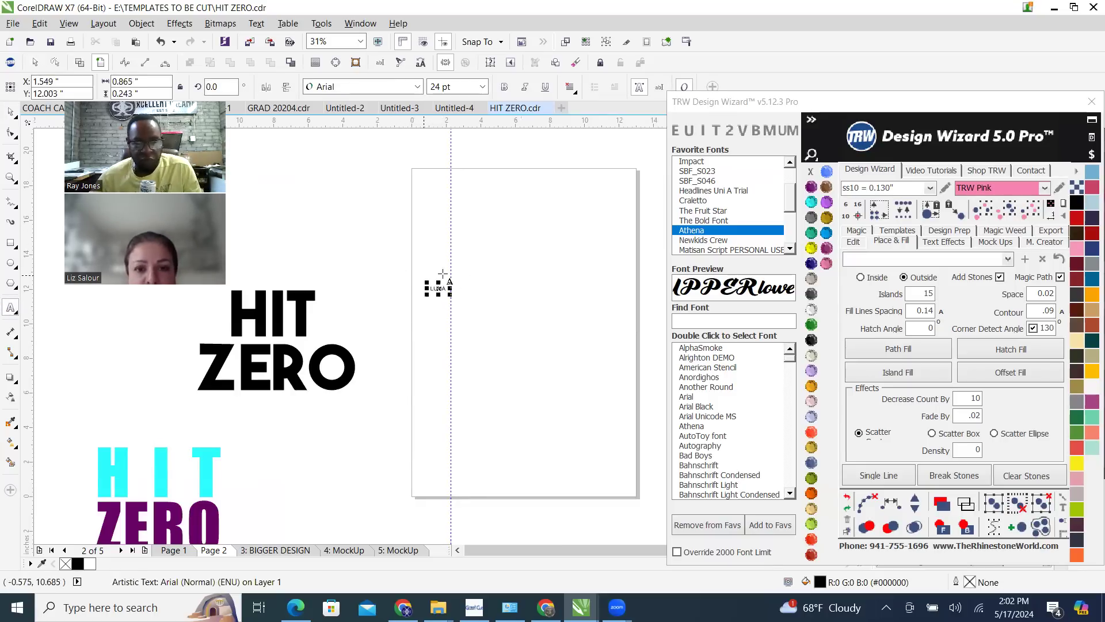
pyautogui.scroll(1, 469, 271)
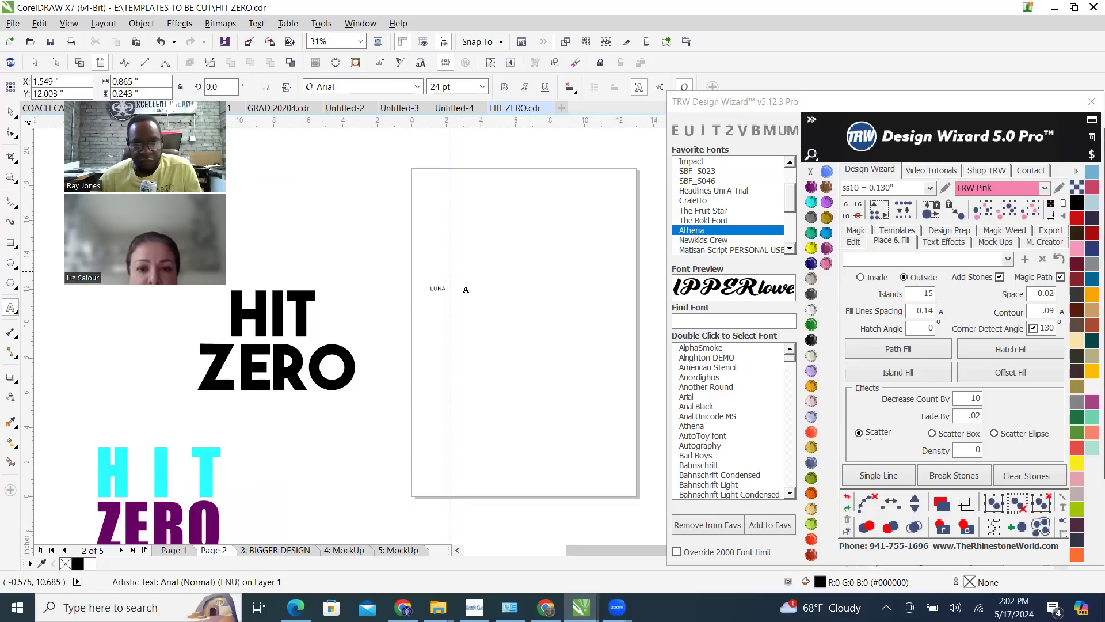
pyautogui.moveTo(427, 299); pyautogui.dragTo(658, 238)
pyautogui.scroll(-1, 357, 248)
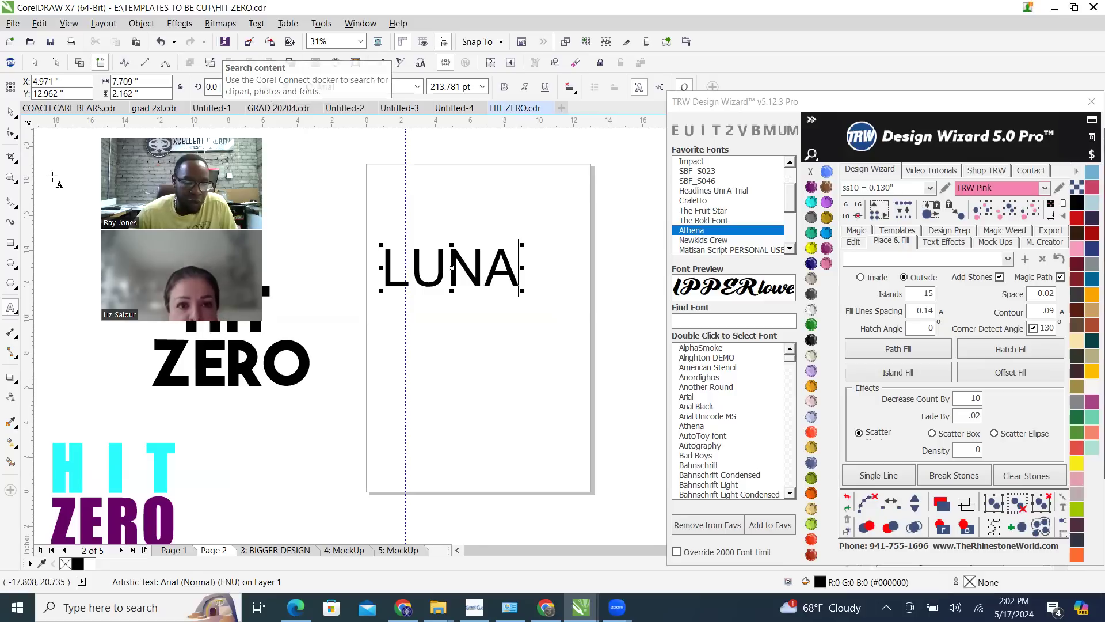
# Change the font of the LUNA text to Impact
pyautogui.click(8, 114)
pyautogui.click(351, 201)
pyautogui.scroll(1, 387, 285)
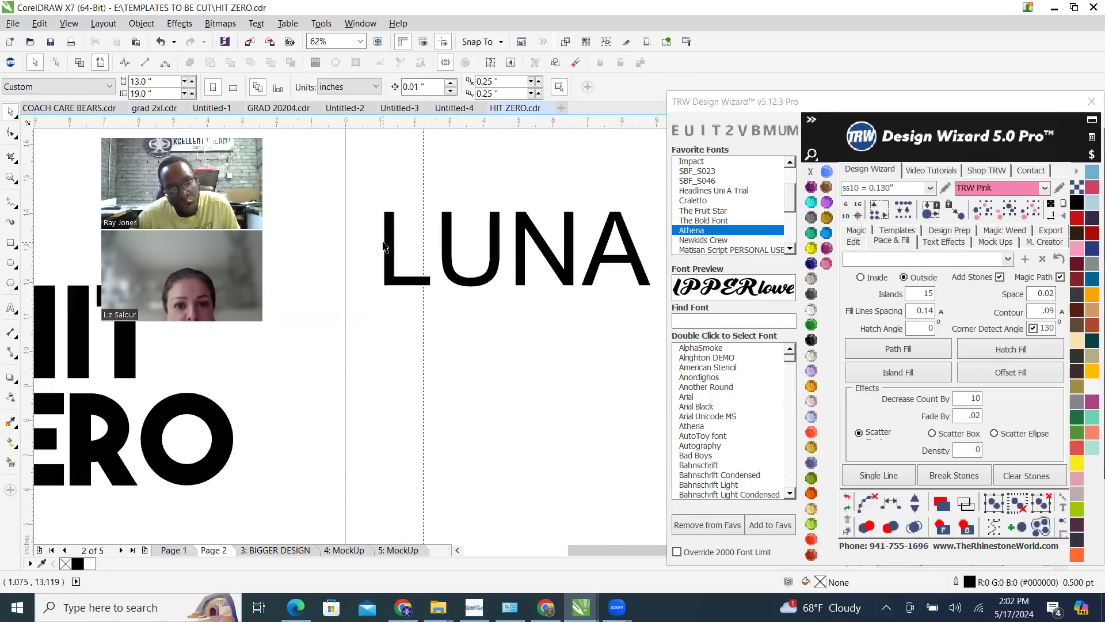
pyautogui.scroll(1, 385, 247)
pyautogui.click(460, 305)
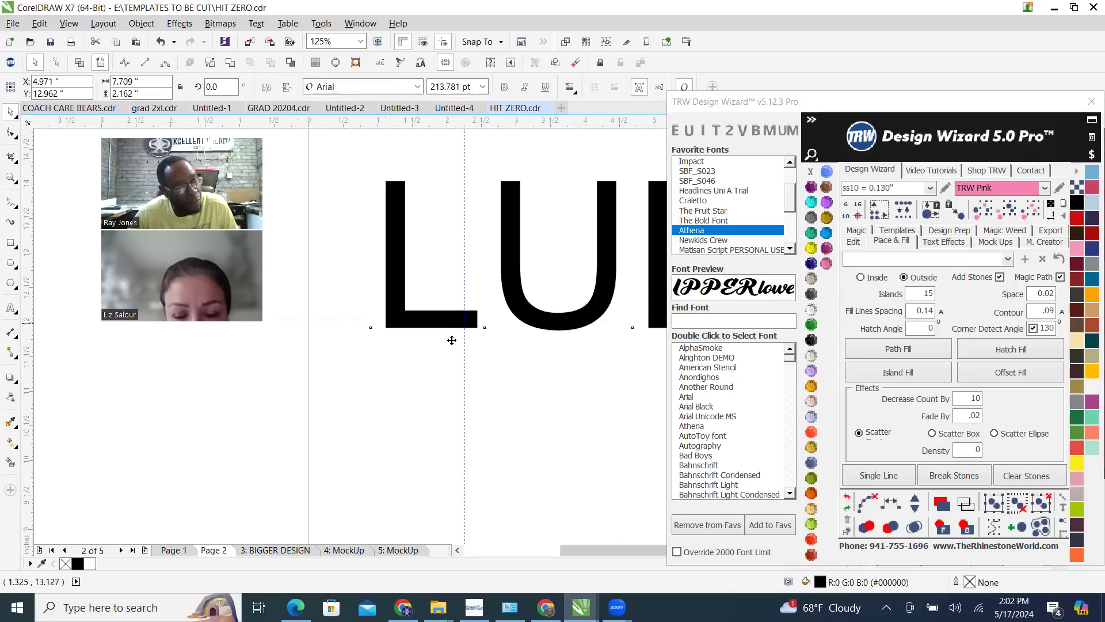
pyautogui.scroll(-2, 437, 317)
pyautogui.scroll(1, 440, 300)
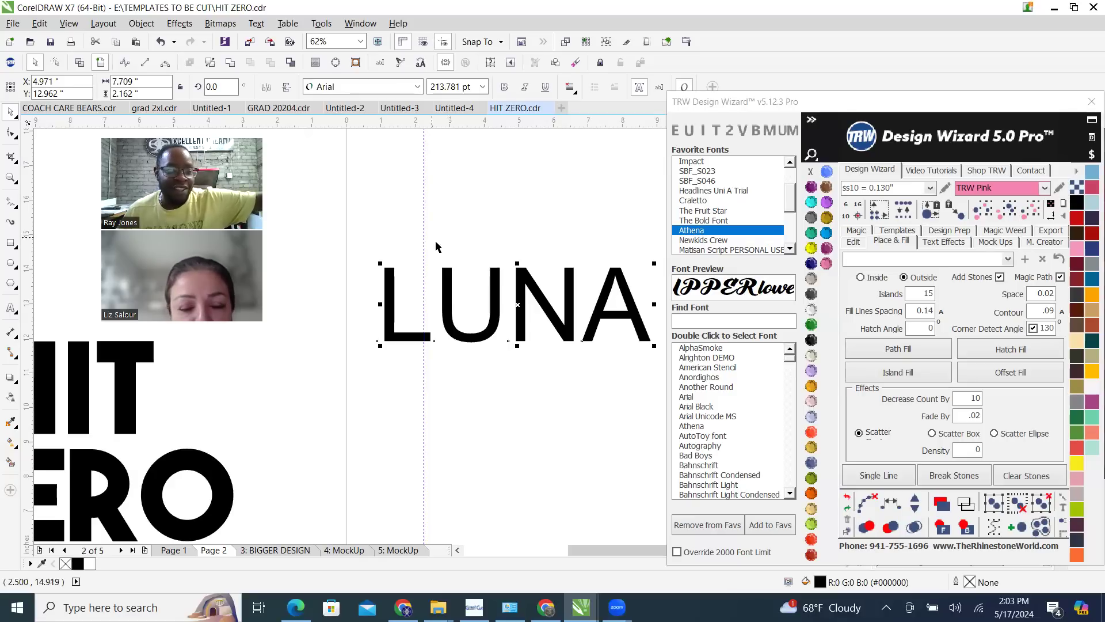
pyautogui.scroll(-1, 469, 321)
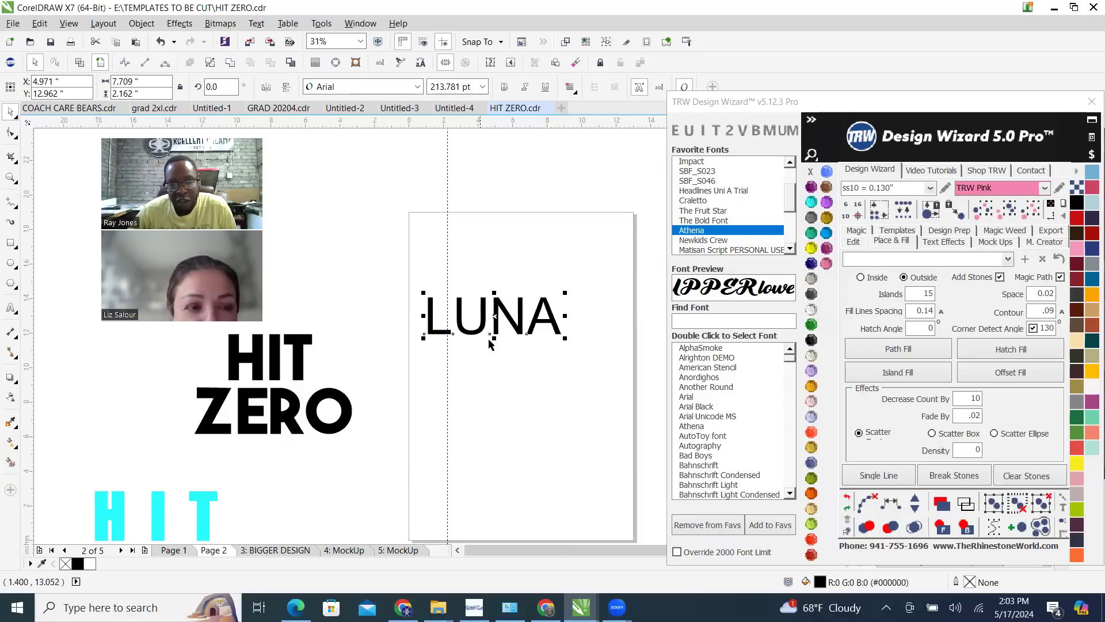
pyautogui.scroll(2, 494, 315)
pyautogui.scroll(-1, 502, 309)
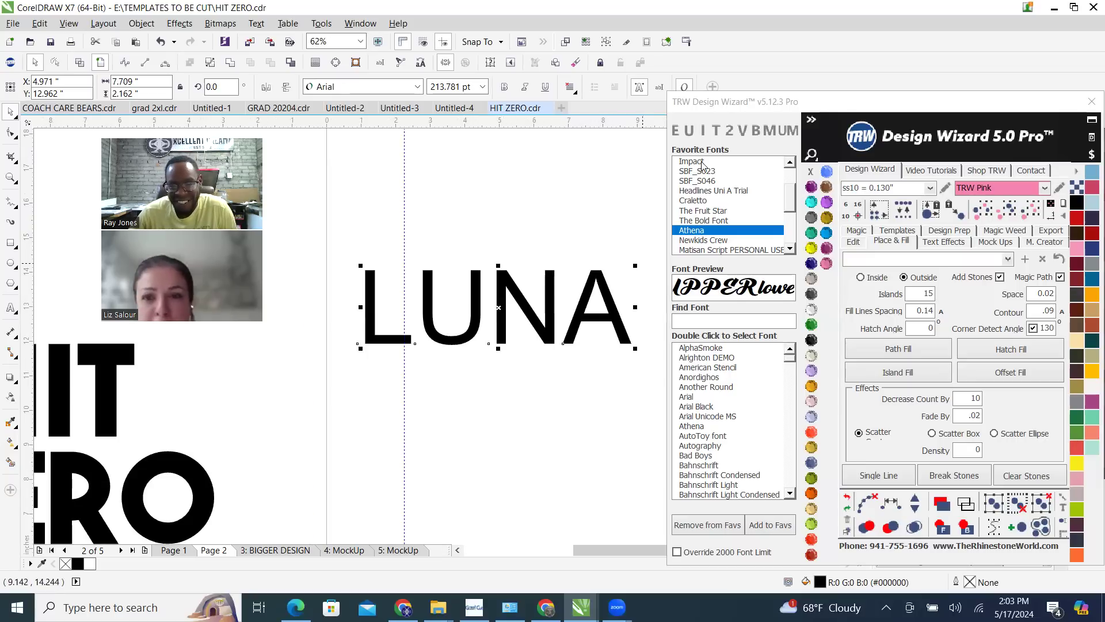
pyautogui.doubleClick(691, 162)
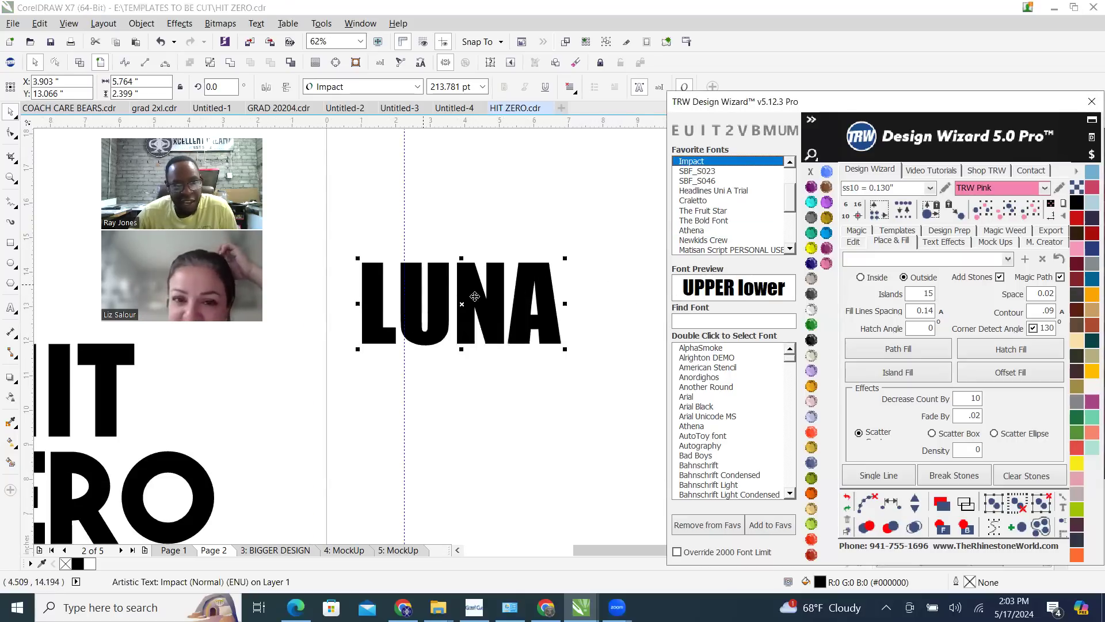
# Squash the LUNA lettering vertically to a height of about 1.54 inches
pyautogui.moveTo(462, 259); pyautogui.dragTo(454, 290)
pyautogui.scroll(-1, 462, 304)
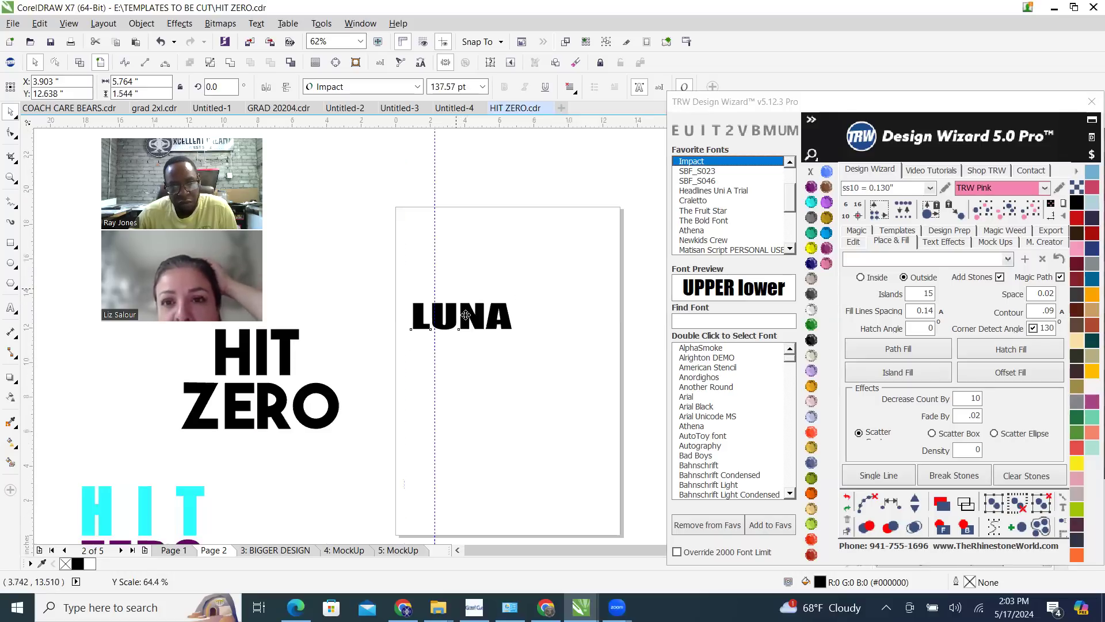
pyautogui.scroll(1, 494, 309)
pyautogui.scroll(-1, 466, 242)
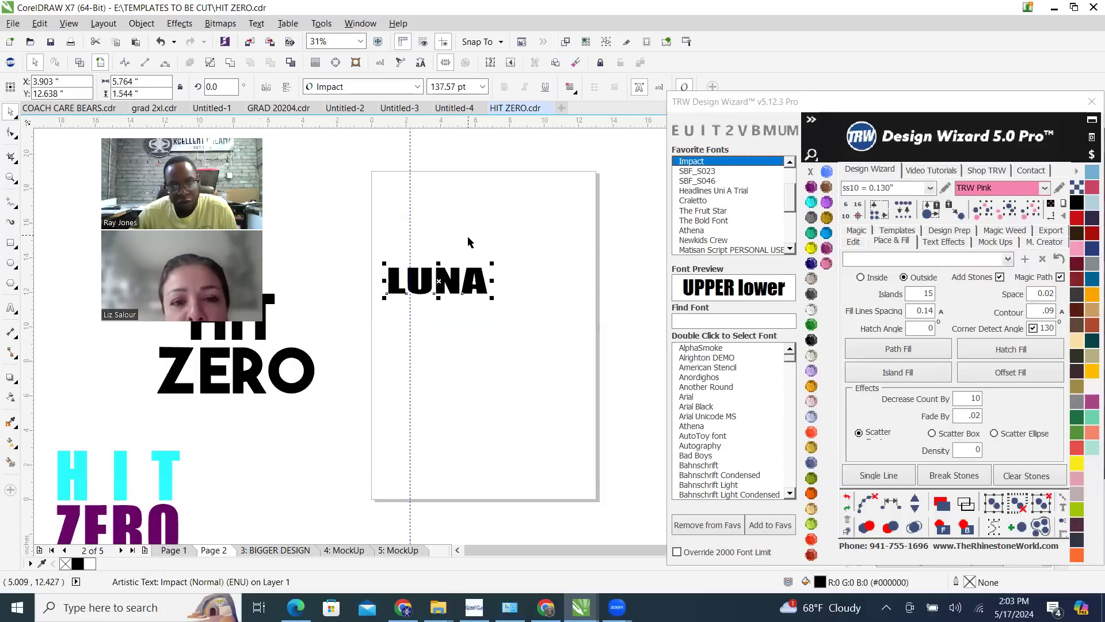
pyautogui.scroll(1, 426, 282)
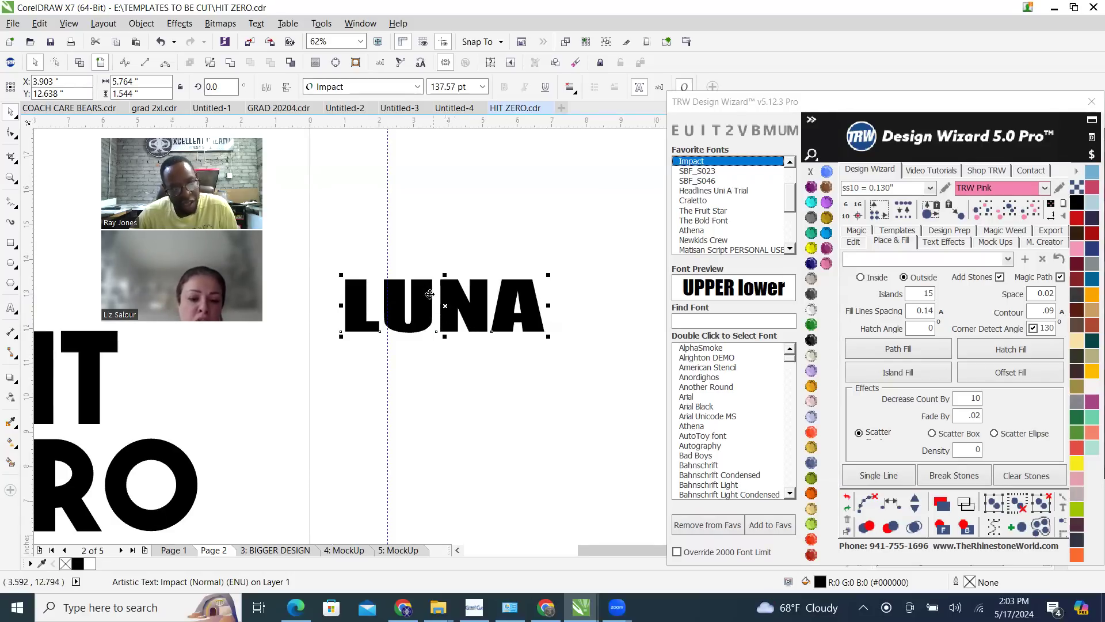
pyautogui.scroll(2, 410, 279)
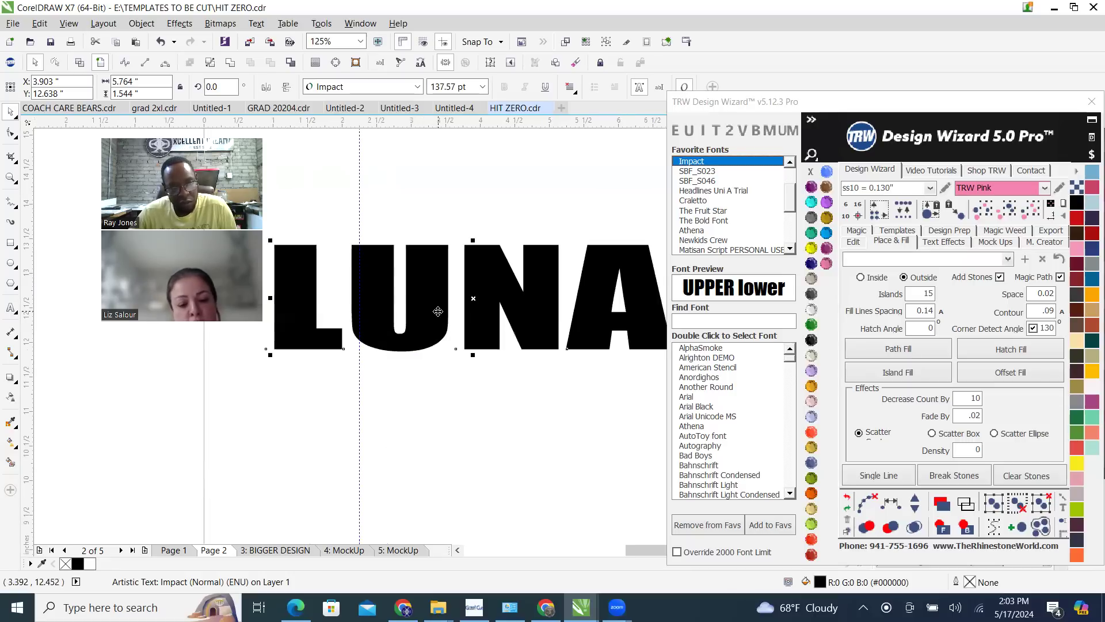
pyautogui.scroll(-2, 438, 310)
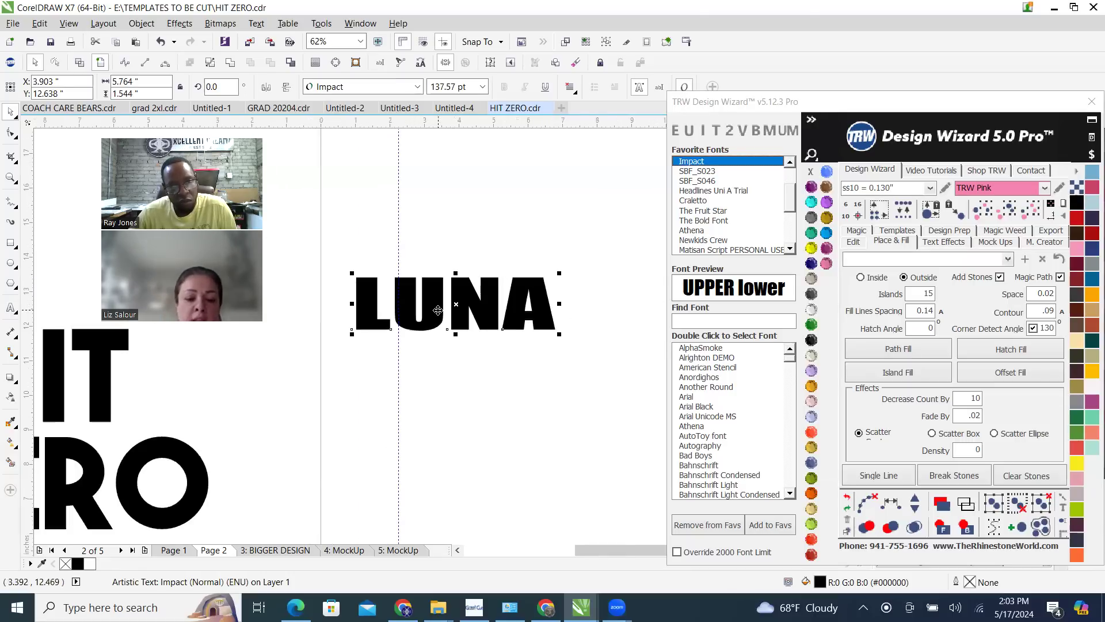
# Draw a rectangle over the LUNA text and set its width and height to 9 inches each
pyautogui.click(342, 242)
pyautogui.click(11, 243)
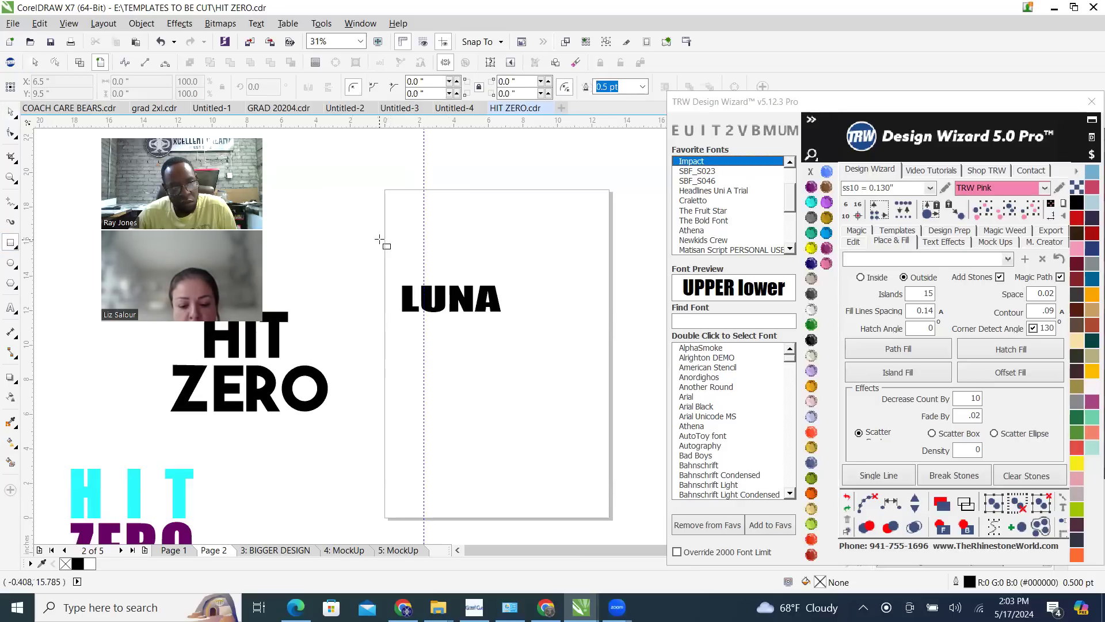
pyautogui.moveTo(380, 240); pyautogui.dragTo(464, 322)
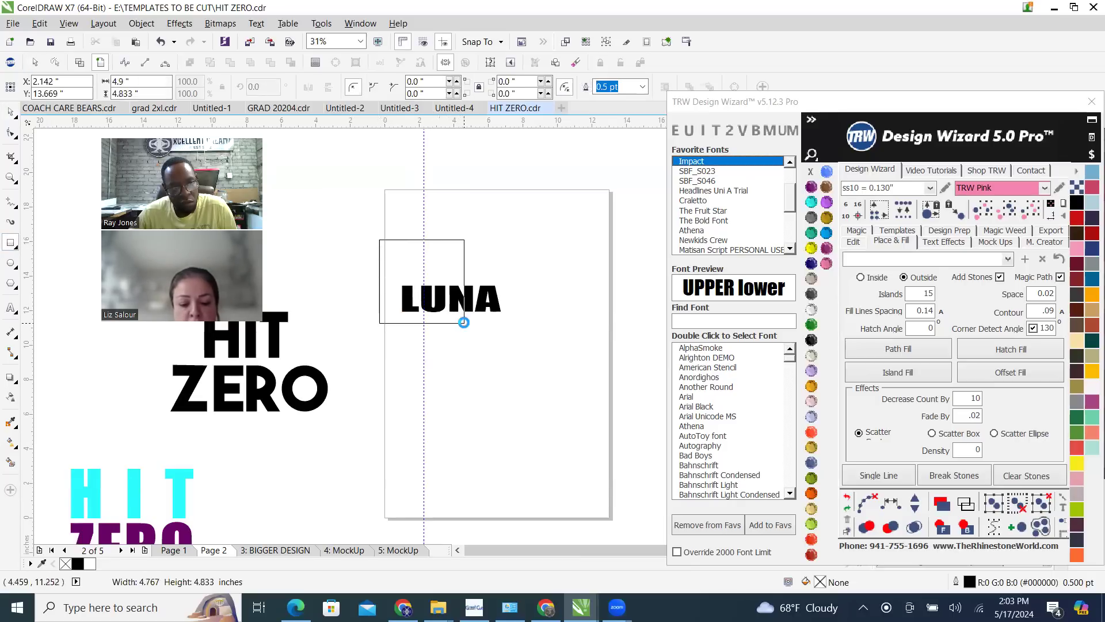
pyautogui.moveTo(135, 82); pyautogui.dragTo(57, 84)
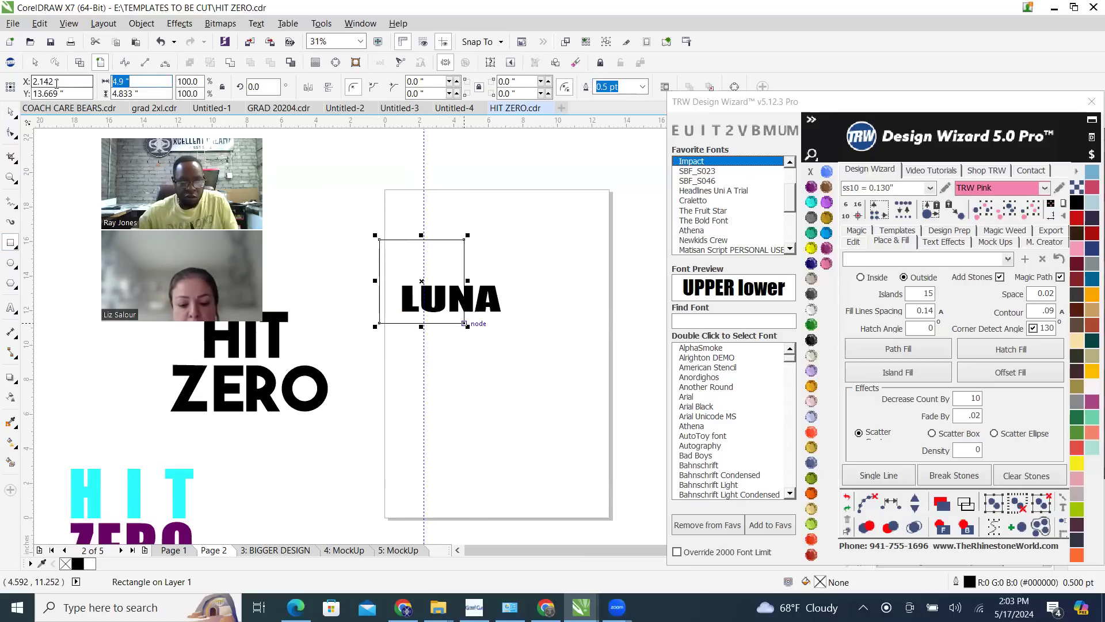
pyautogui.write('9')
pyautogui.press('Tab')
pyautogui.write('9')
pyautogui.press('Return')
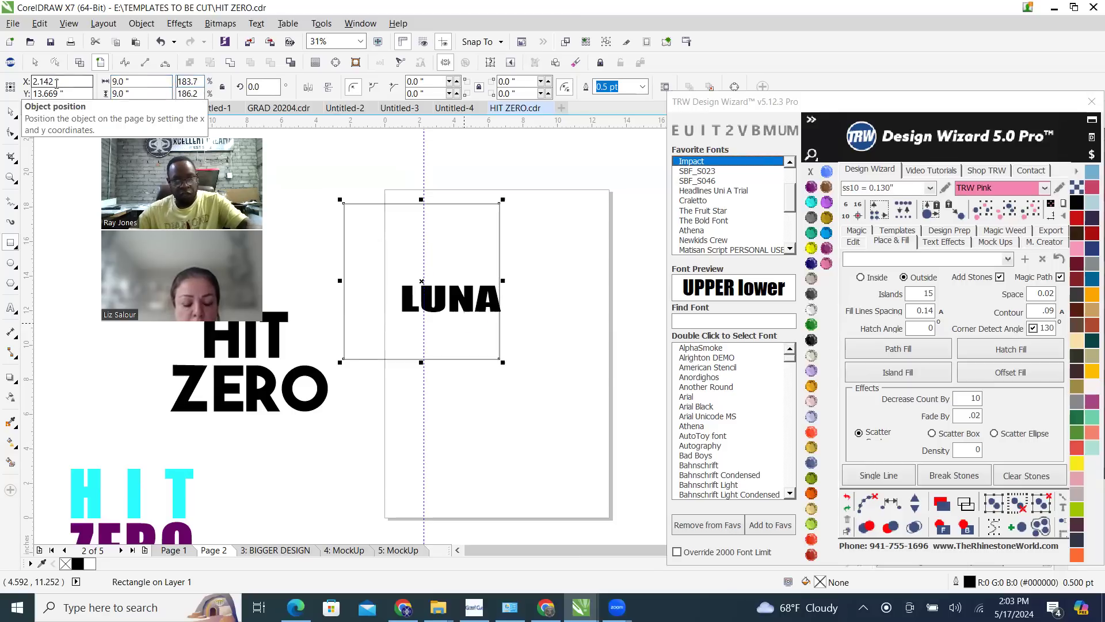
# Move the 9-inch square to the lower part of the page and place the LUNA text in its middle
pyautogui.click(10, 112)
pyautogui.moveTo(466, 225); pyautogui.dragTo(555, 343)
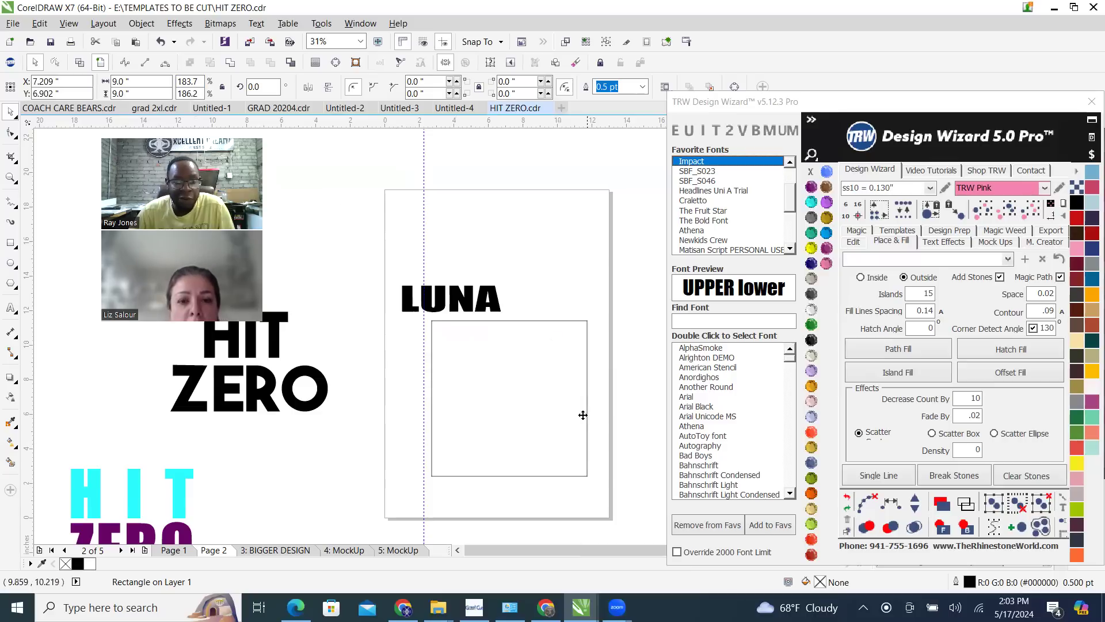
pyautogui.moveTo(466, 305); pyautogui.dragTo(526, 395)
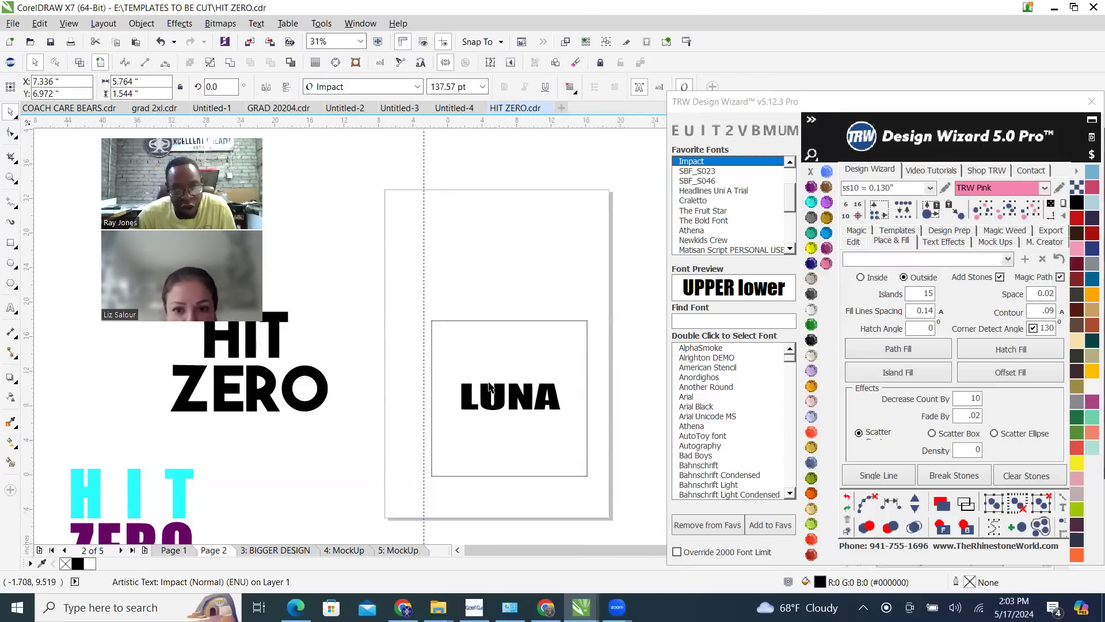
pyautogui.scroll(-2, 512, 432)
pyautogui.scroll(2, 467, 444)
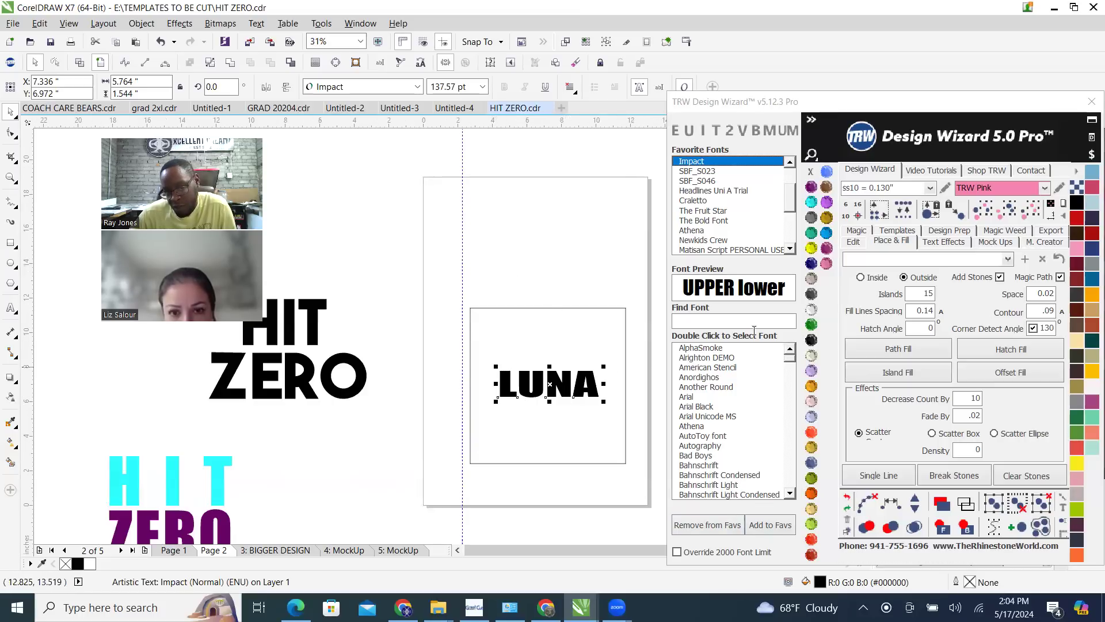
pyautogui.click(633, 380)
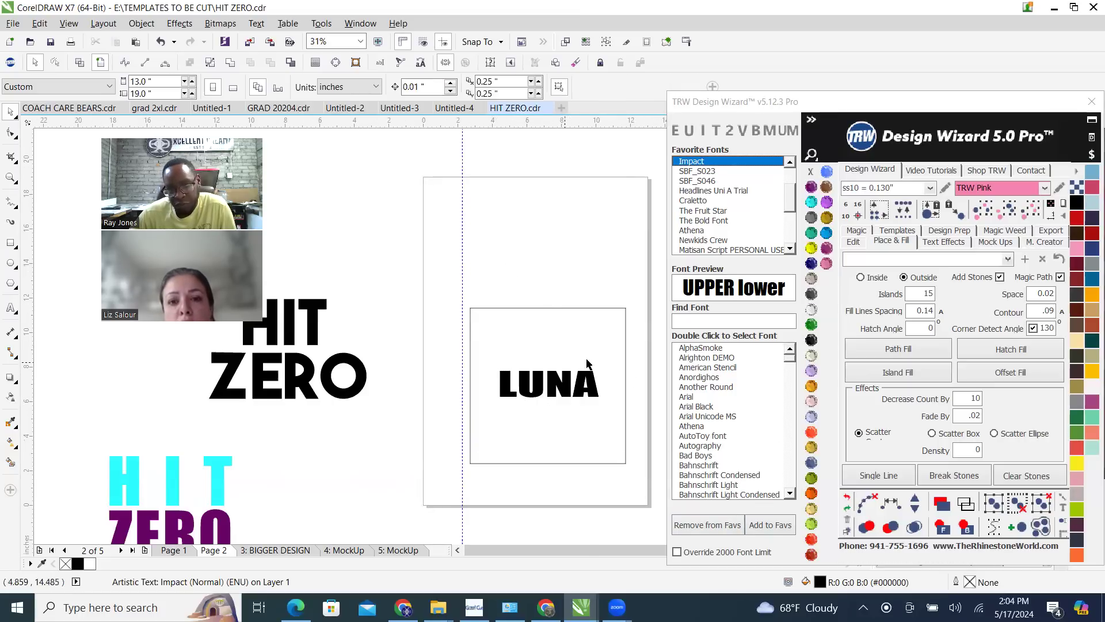
# Fill the 9-inch square with the Black Diamond color and send it behind the LUNA text
pyautogui.scroll(2, 575, 366)
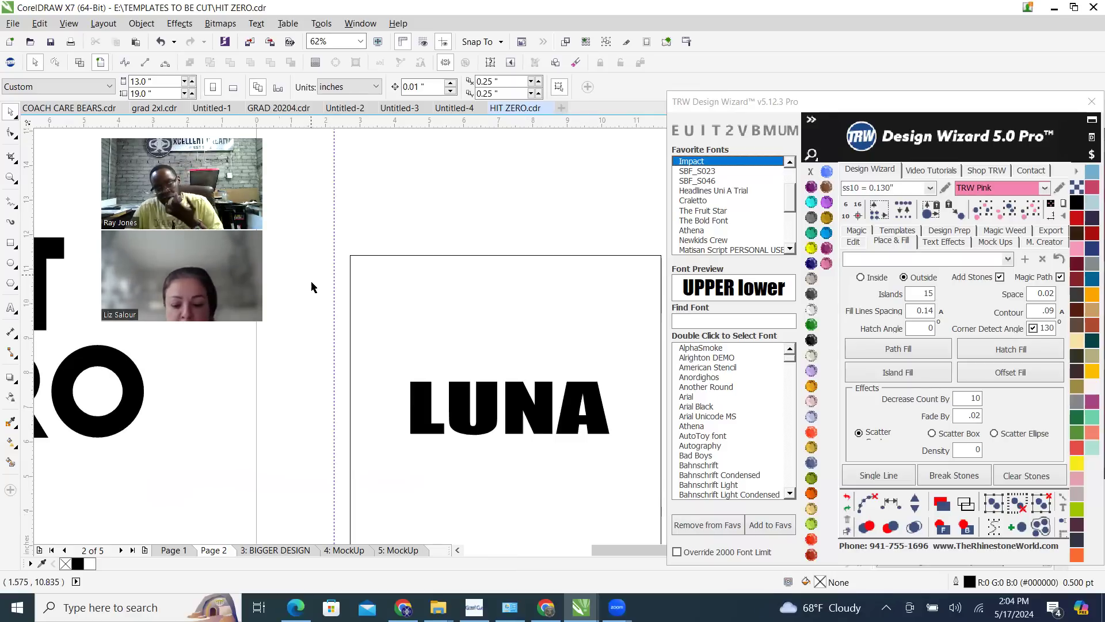
pyautogui.scroll(-1, 303, 262)
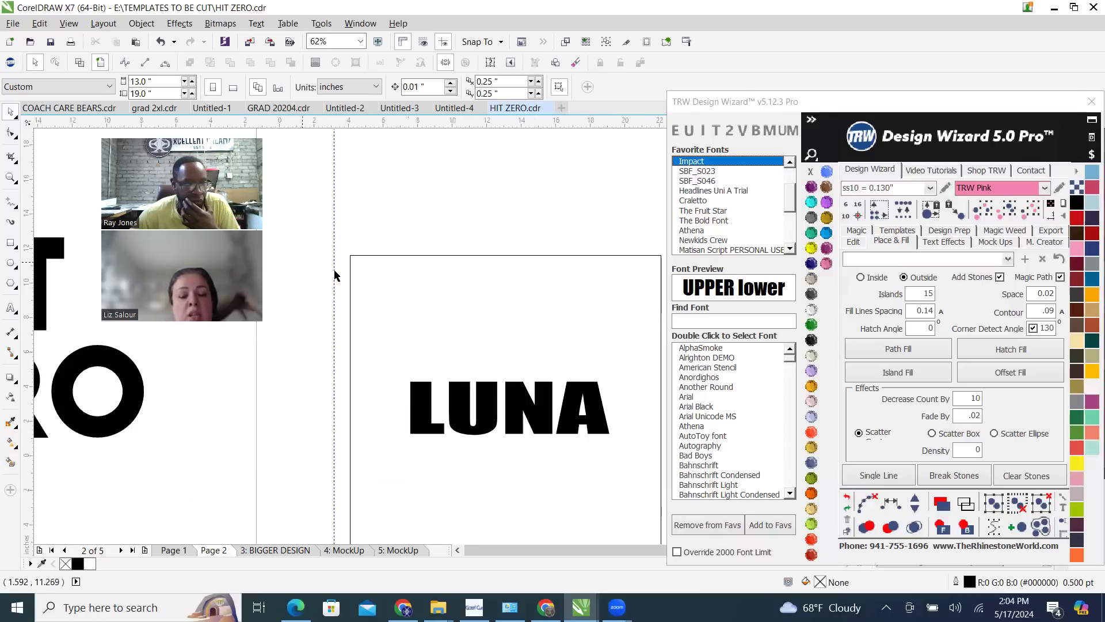
pyautogui.scroll(1, 436, 323)
pyautogui.scroll(-1, 485, 330)
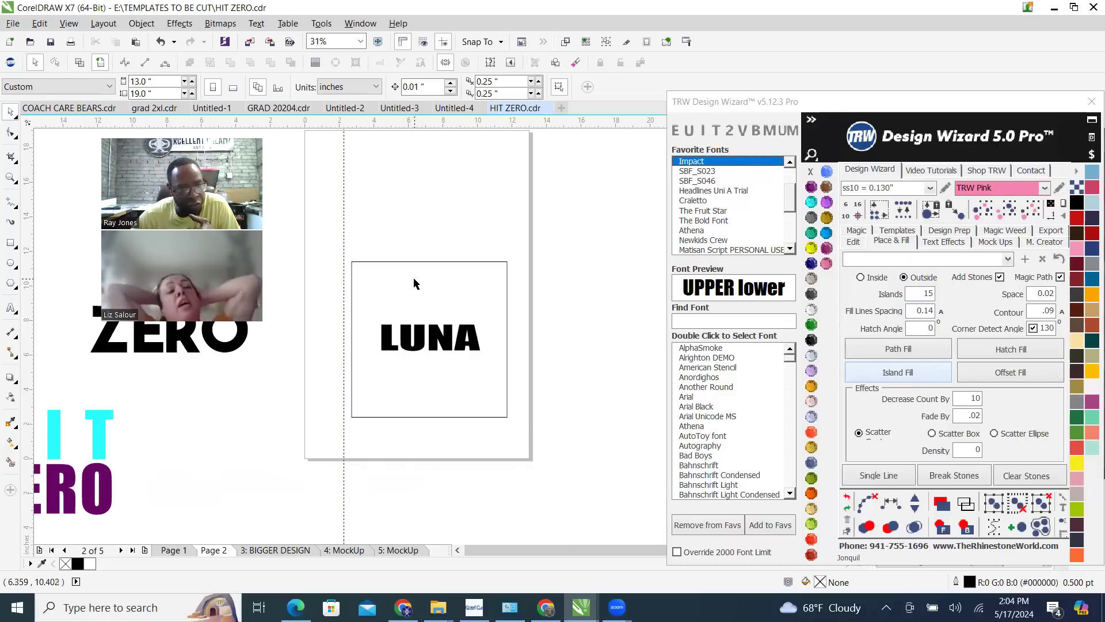
pyautogui.click(507, 267)
pyautogui.click(812, 217)
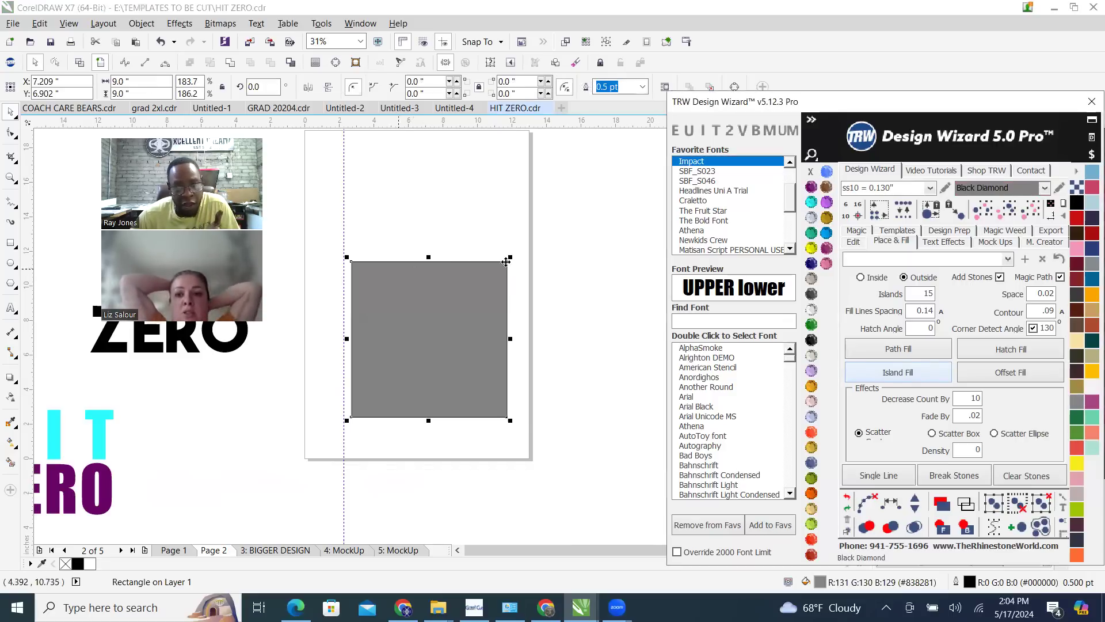
pyautogui.click(965, 525)
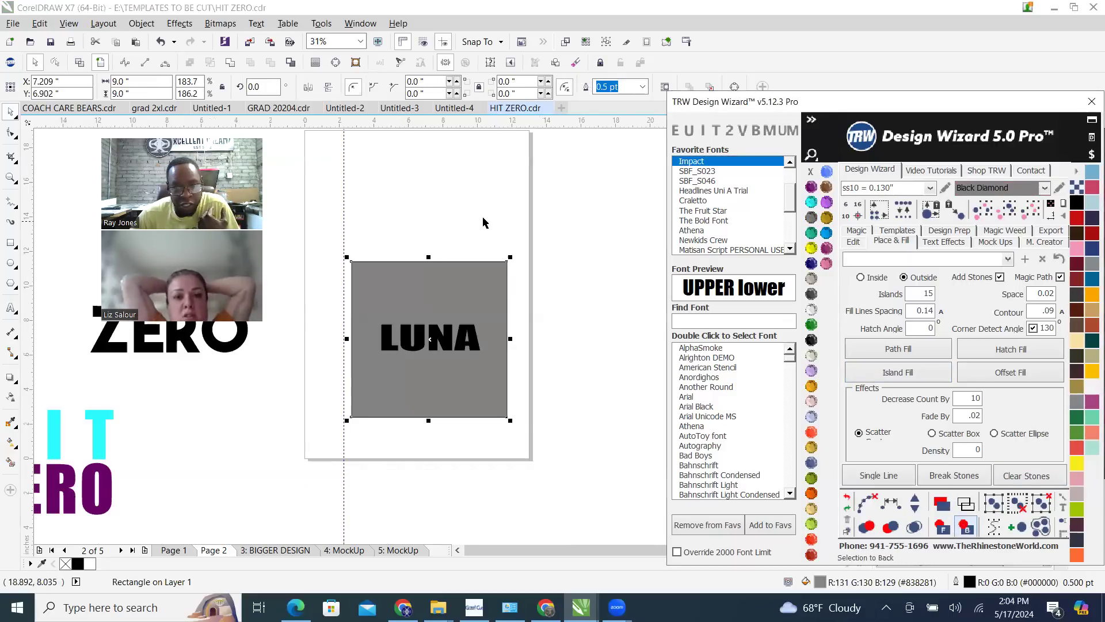
pyautogui.scroll(2, 435, 314)
pyautogui.press('Escape')
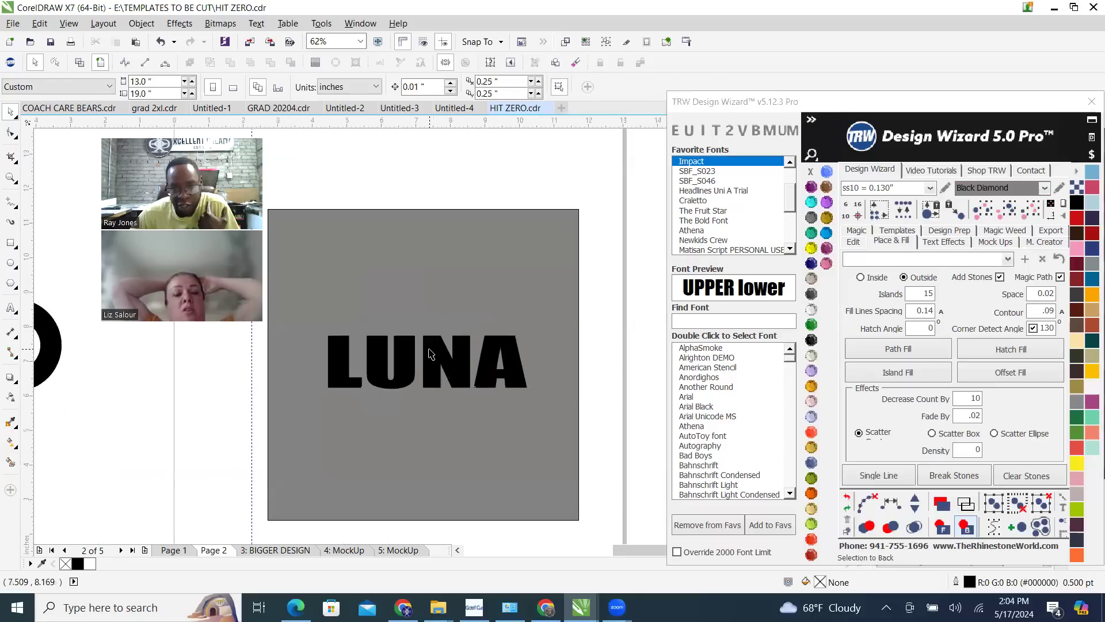
# Create an outside island fill of 15 islands in ss10 Black Diamond stones around the LUNA text and clear its paths
pyautogui.click(430, 354)
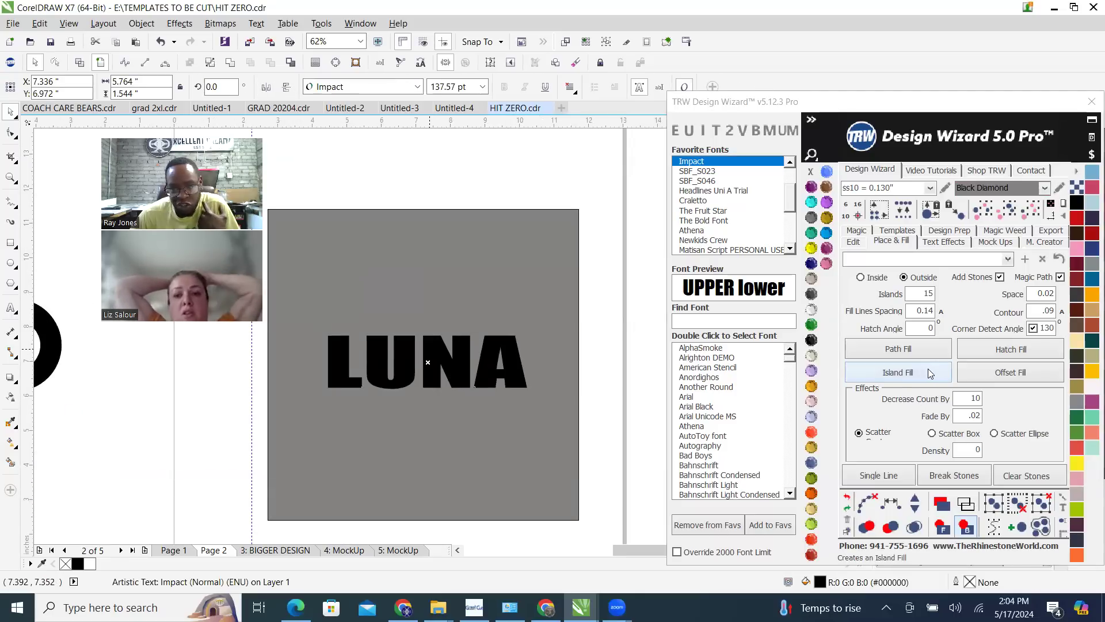
pyautogui.click(925, 373)
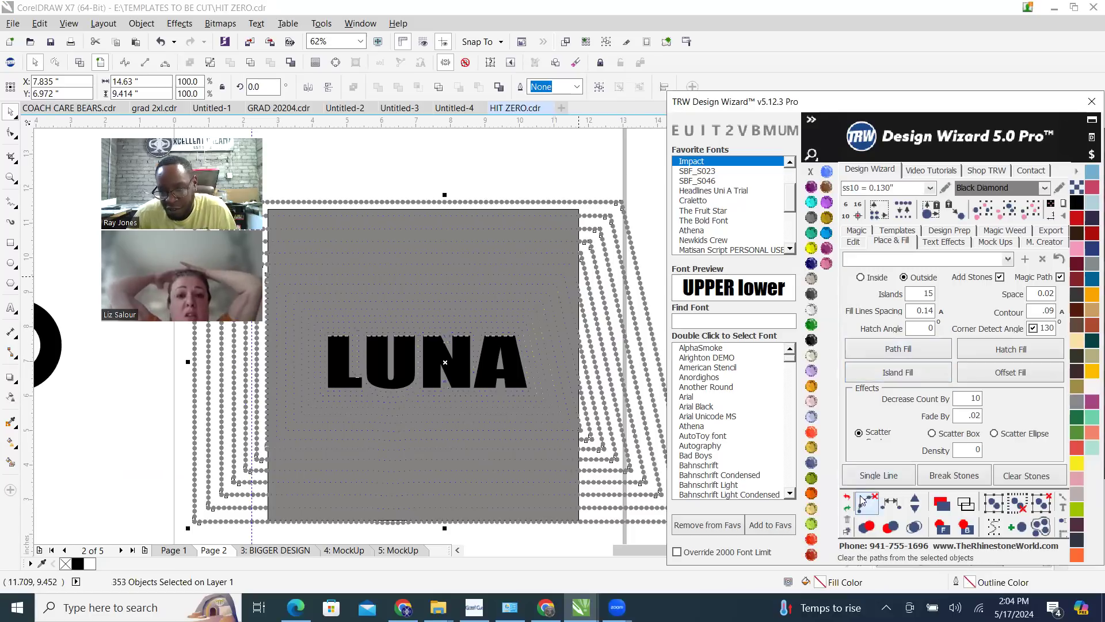
pyautogui.click(878, 516)
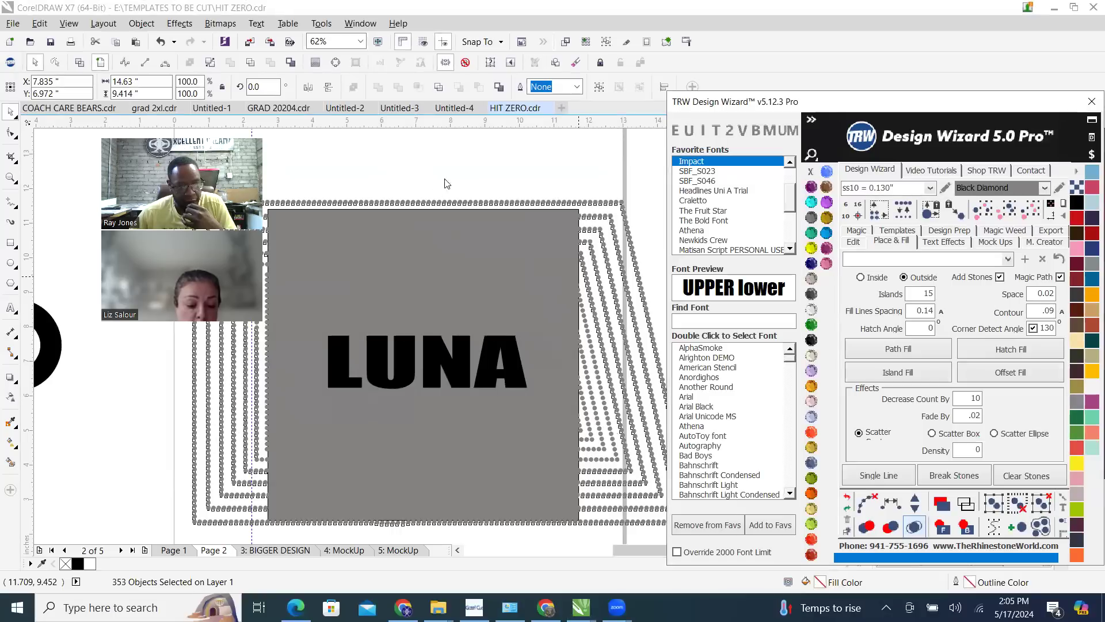
pyautogui.scroll(-1, 453, 202)
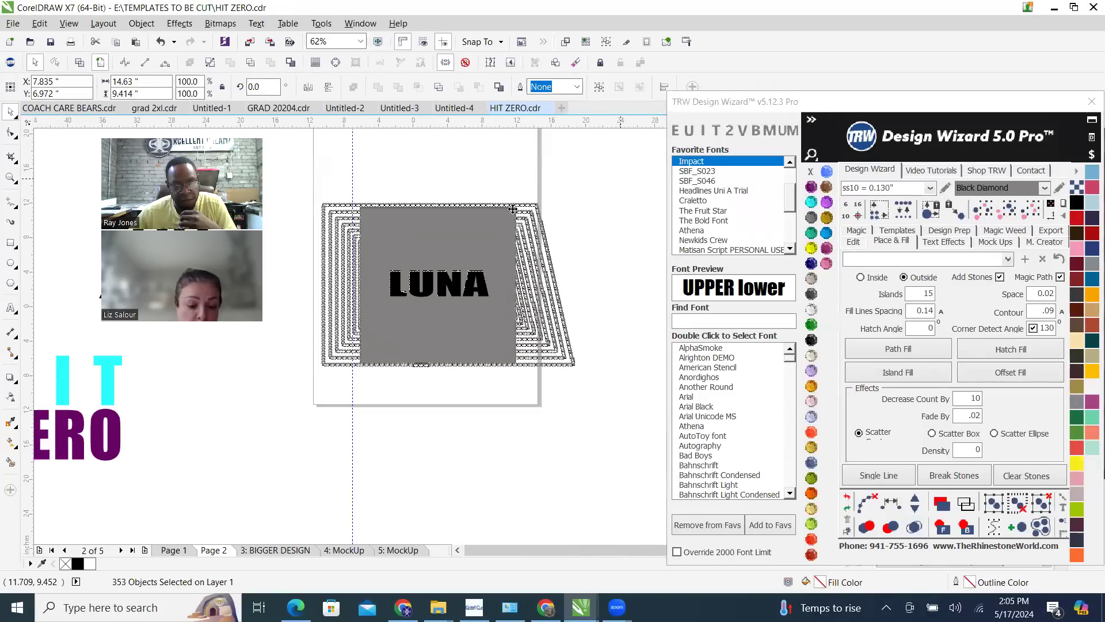
pyautogui.scroll(-1, 513, 212)
pyautogui.scroll(2, 513, 212)
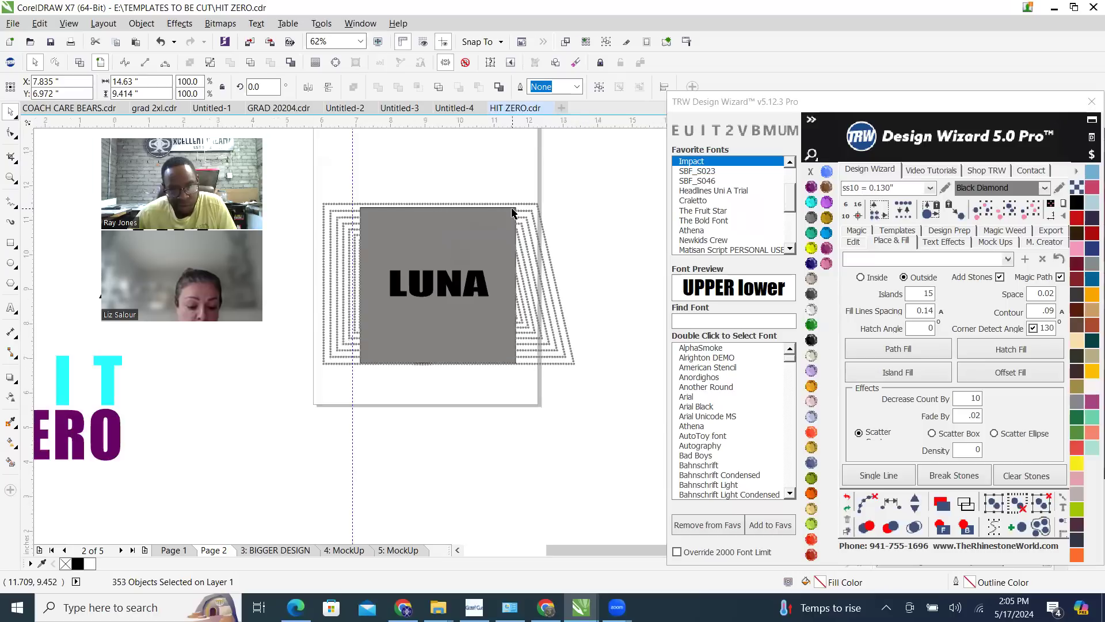
# Move the 9-inch gray square 15 inches to the right in 5-inch nudges, off the page
pyautogui.click(525, 208)
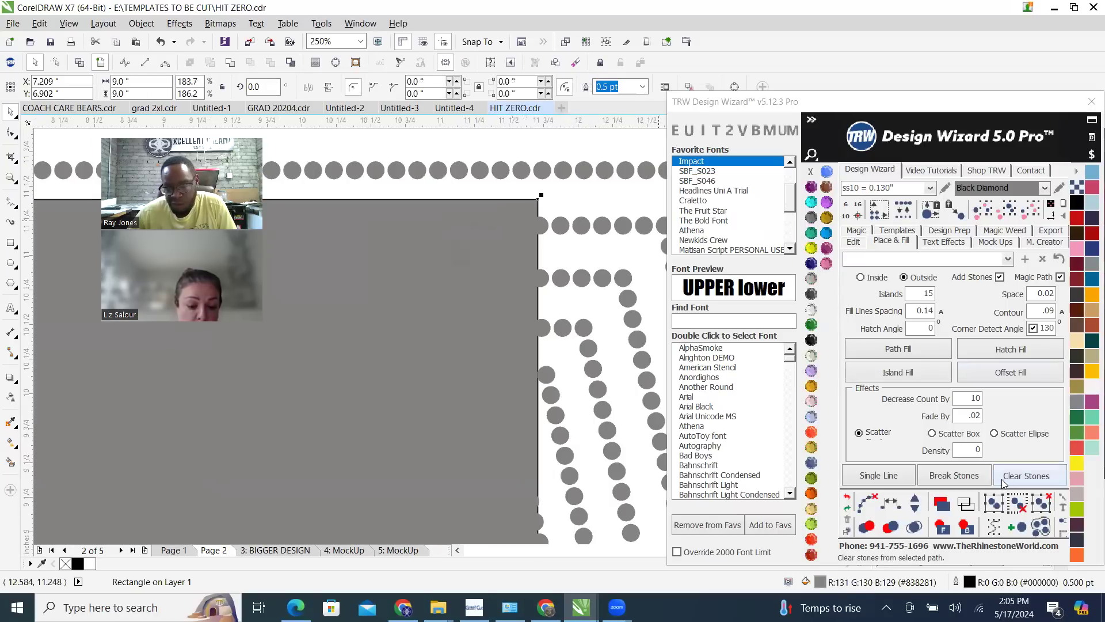
pyautogui.click(853, 242)
pyautogui.click(983, 339)
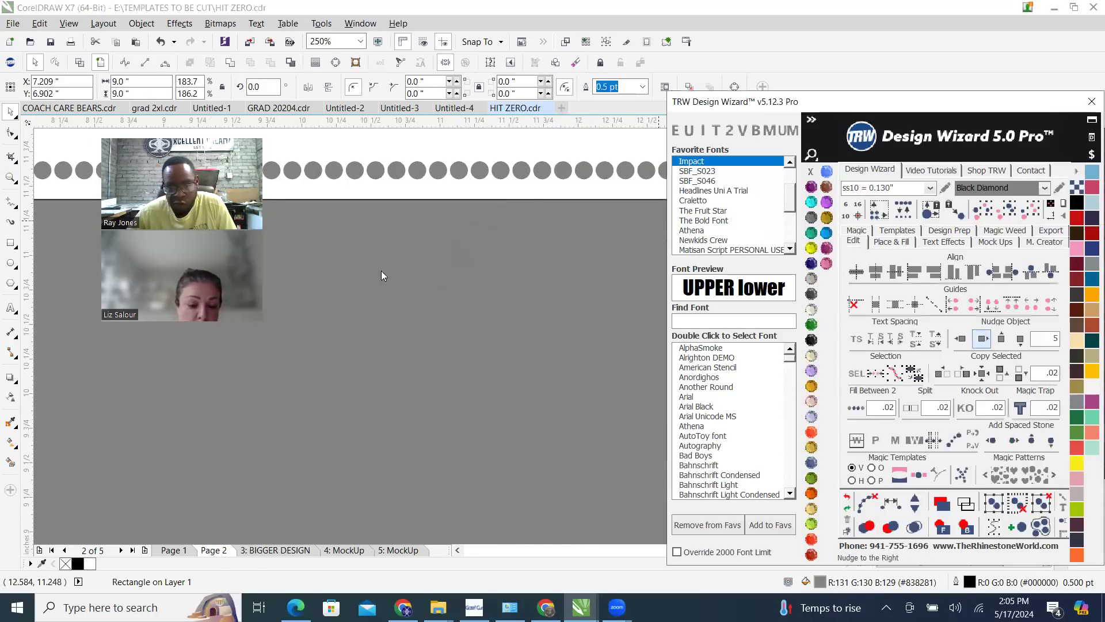
pyautogui.scroll(-4, 391, 262)
pyautogui.click(981, 339)
pyautogui.scroll(-2, 430, 236)
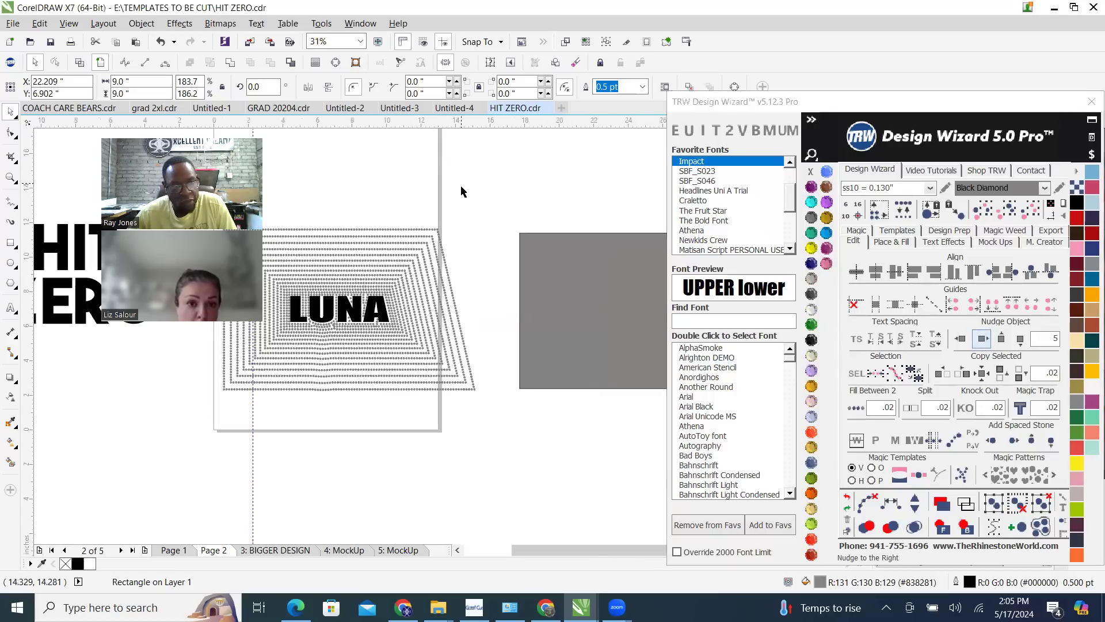
# Select all Black Diamond stones of the same size and color around the LUNA text and delete them
pyautogui.click(447, 270)
pyautogui.scroll(-1, 441, 269)
pyautogui.scroll(1, 362, 268)
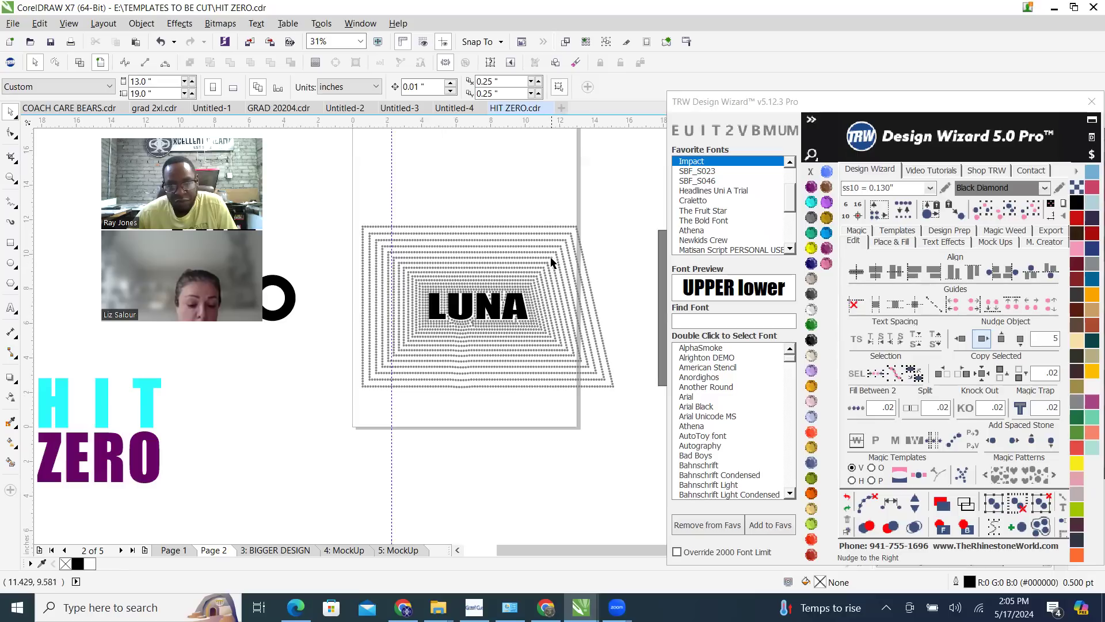
pyautogui.click(551, 258)
pyautogui.click(1030, 211)
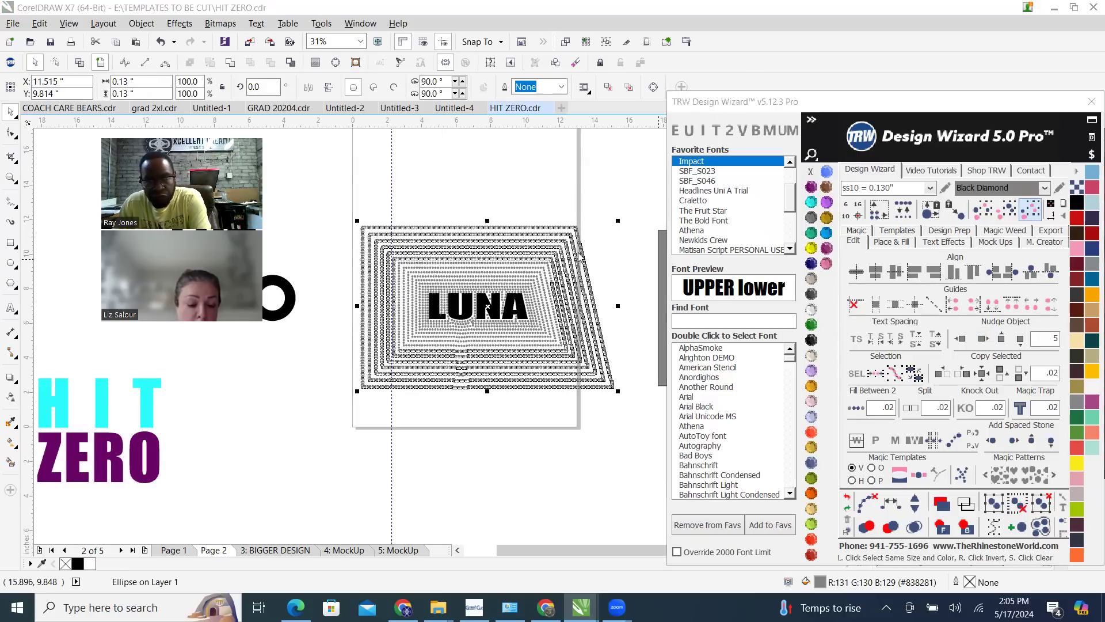
pyautogui.press('Delete')
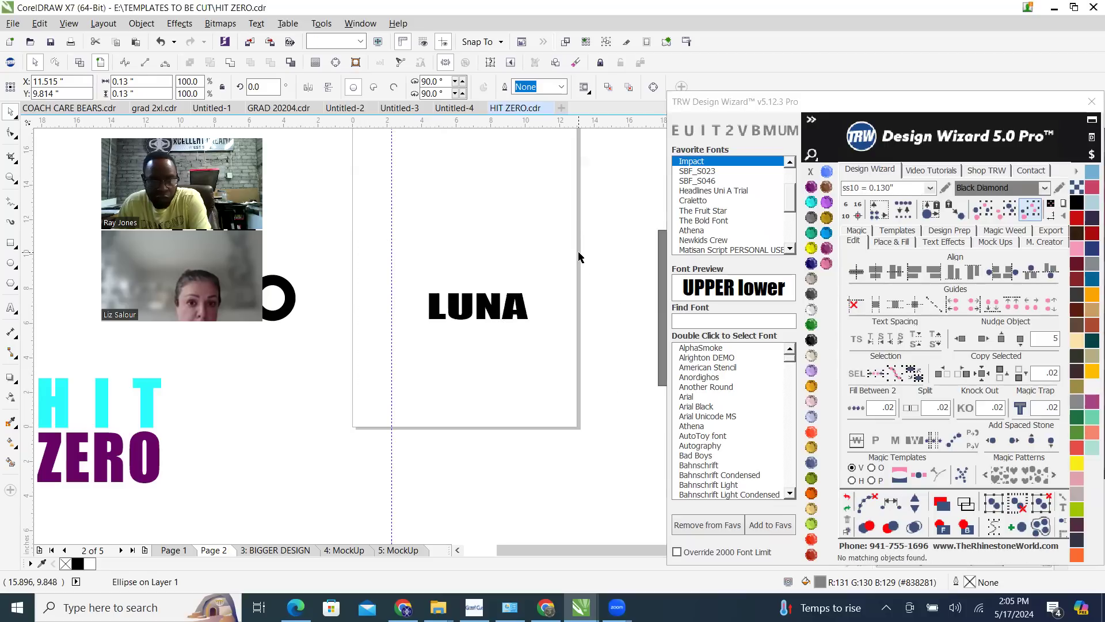
# Draw a rectangle closely around the LUNA text, about 6.13 inches wide and 1.77 inches high
pyautogui.scroll(2, 509, 324)
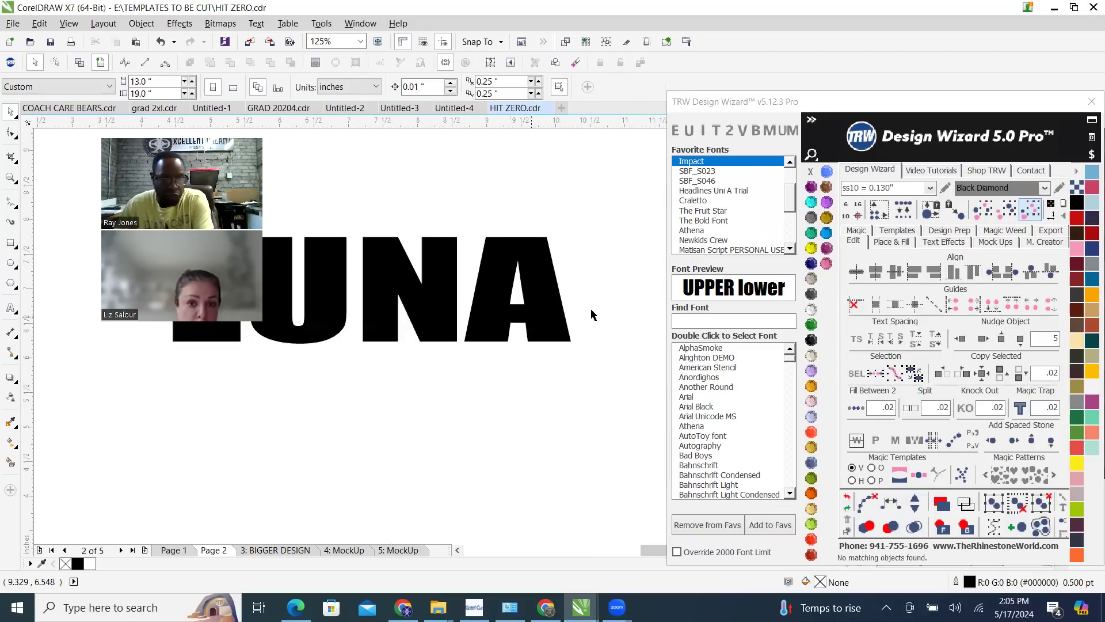
pyautogui.scroll(-1, 579, 329)
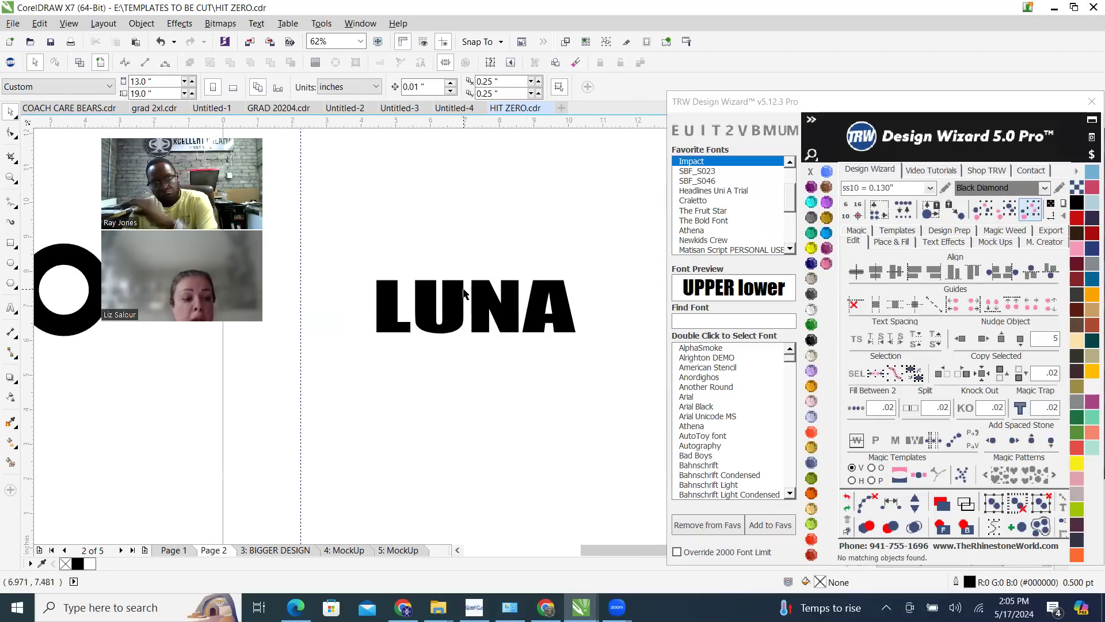
pyautogui.click(11, 244)
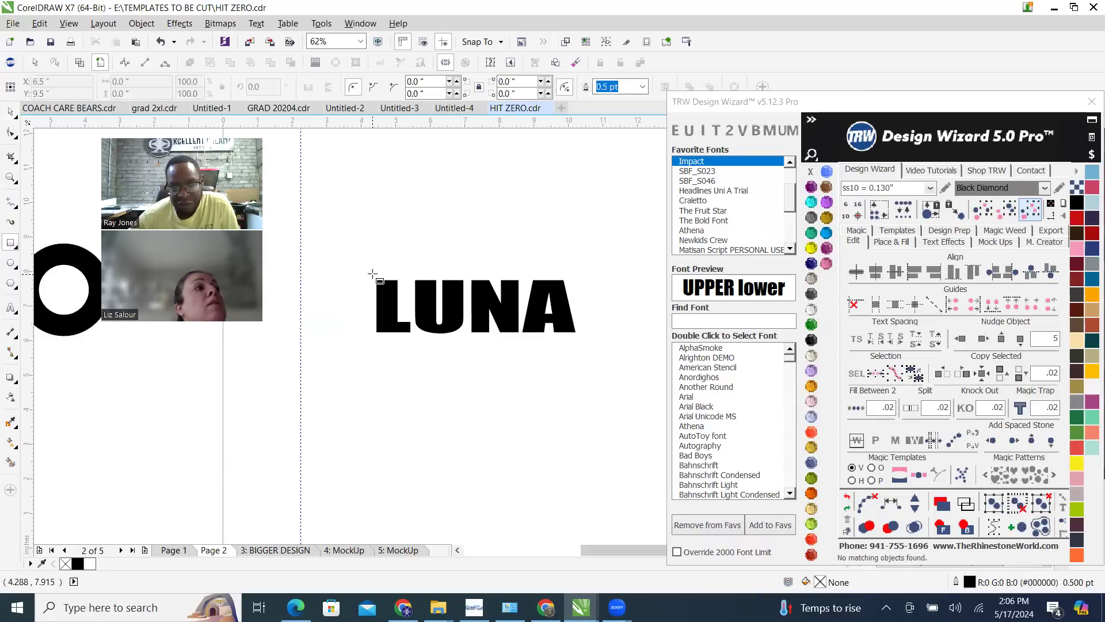
pyautogui.moveTo(369, 277); pyautogui.dragTo(580, 337)
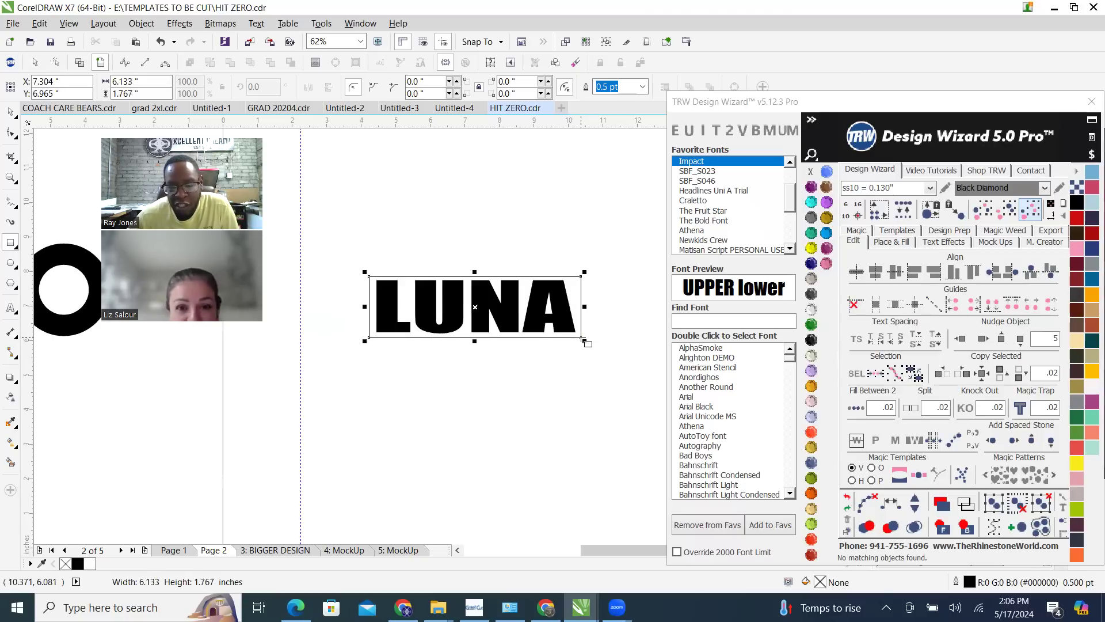
pyautogui.moveTo(582, 338); pyautogui.dragTo(581, 338)
# Fill the rectangle around LUNA with Cobalt, send it behind the text and remove its outline
pyautogui.click(866, 409)
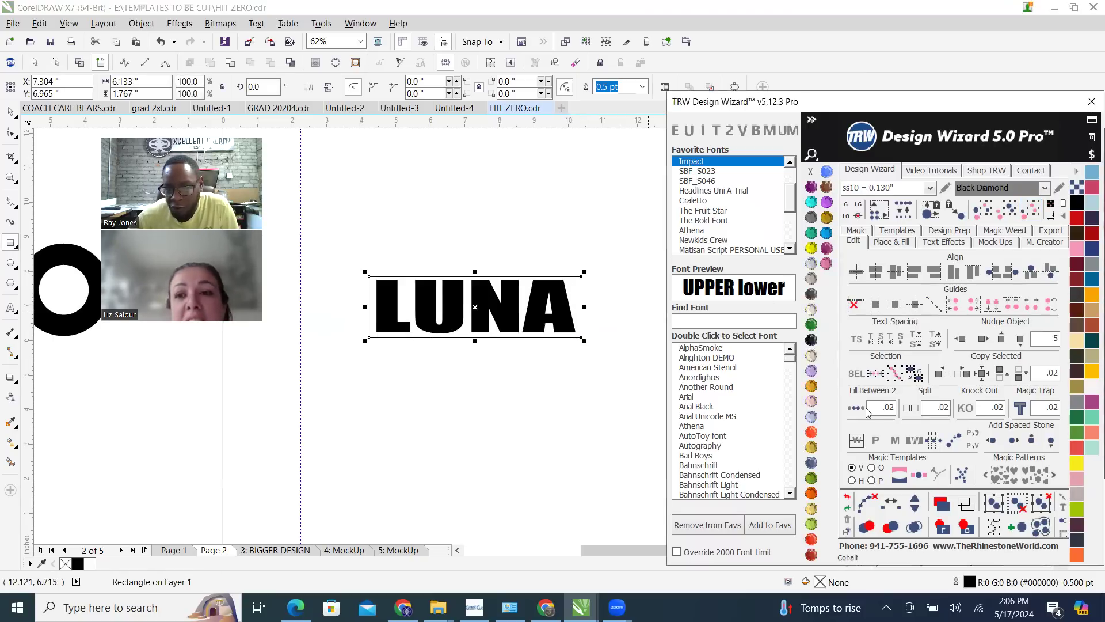
pyautogui.click(810, 263)
pyautogui.click(967, 527)
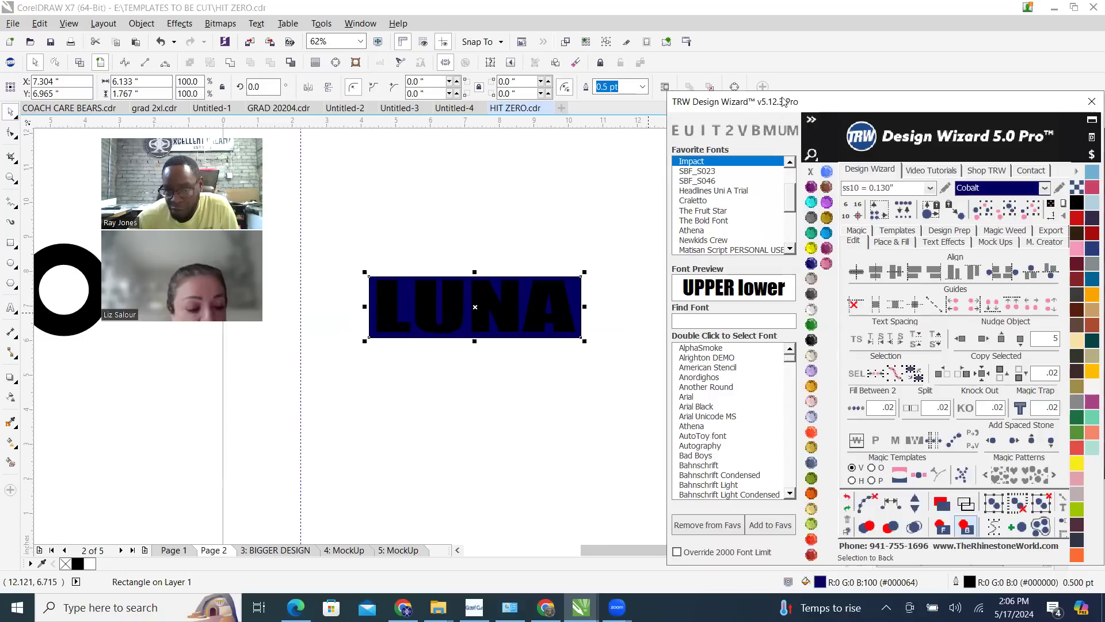
pyautogui.rightClick(810, 171)
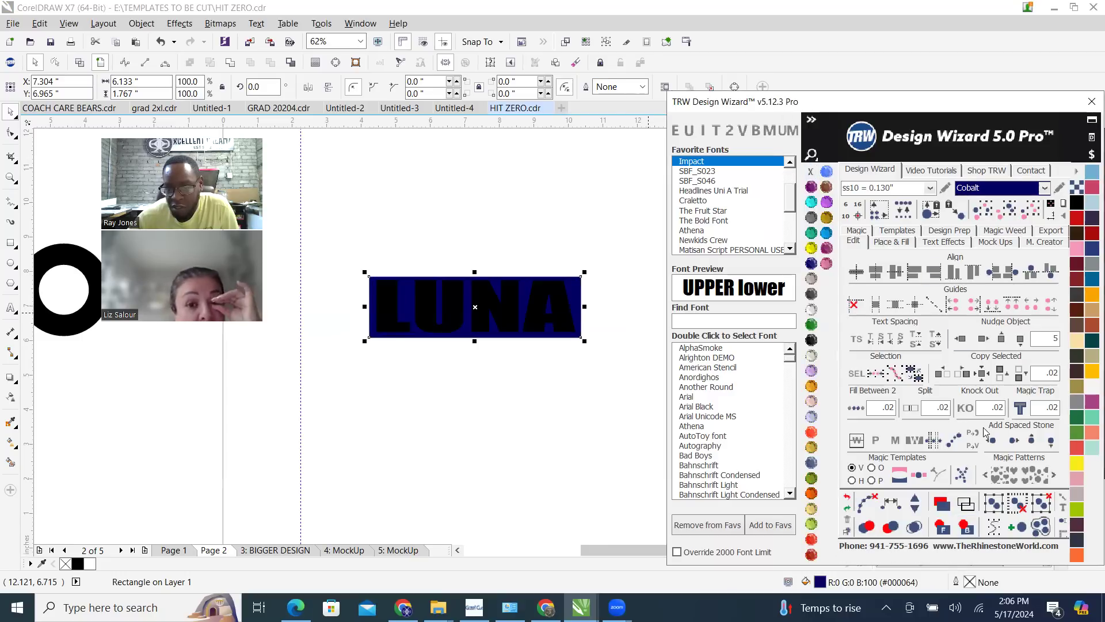
# Create an outside island fill of 15 islands in Cobalt stones around the rectangle, clear its paths and merge overlapping stones
pyautogui.click(902, 240)
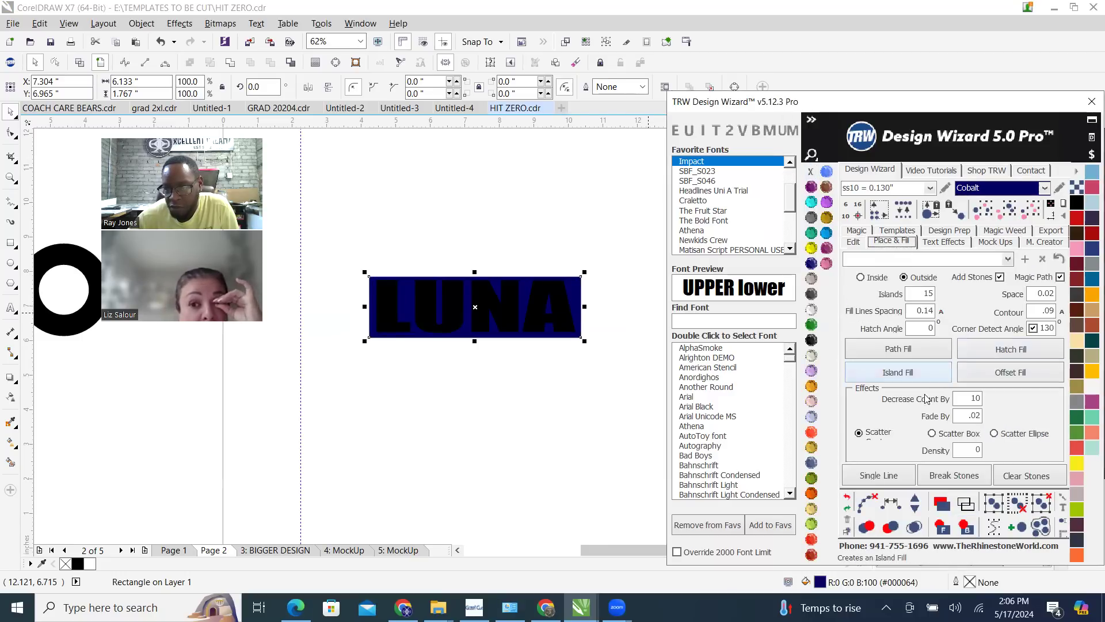
pyautogui.click(916, 378)
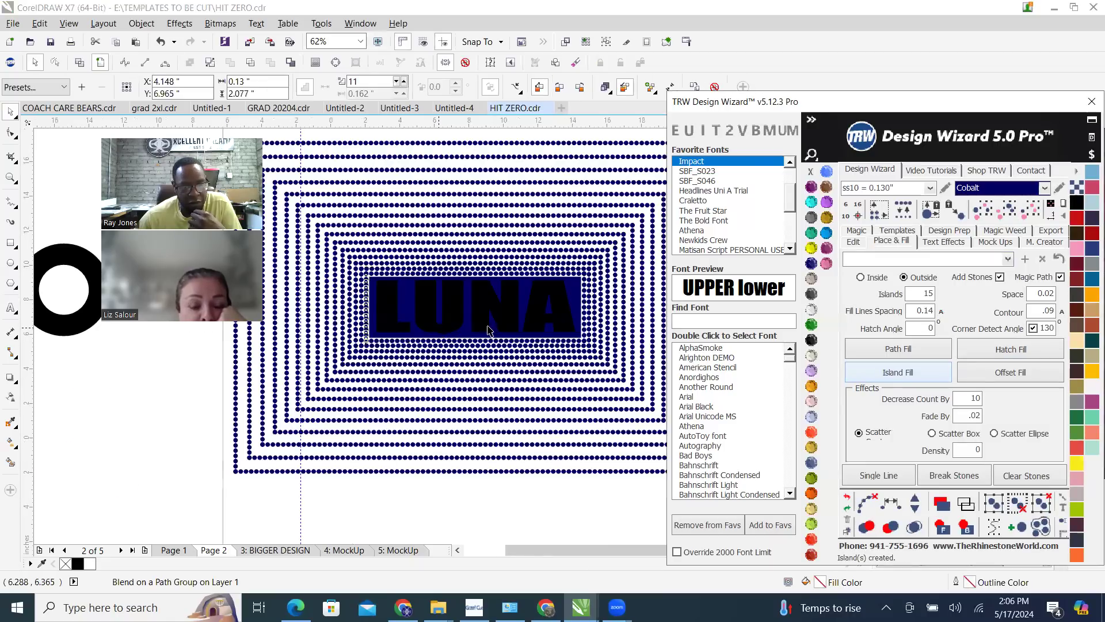
pyautogui.scroll(-2, 488, 331)
pyautogui.scroll(2, 381, 278)
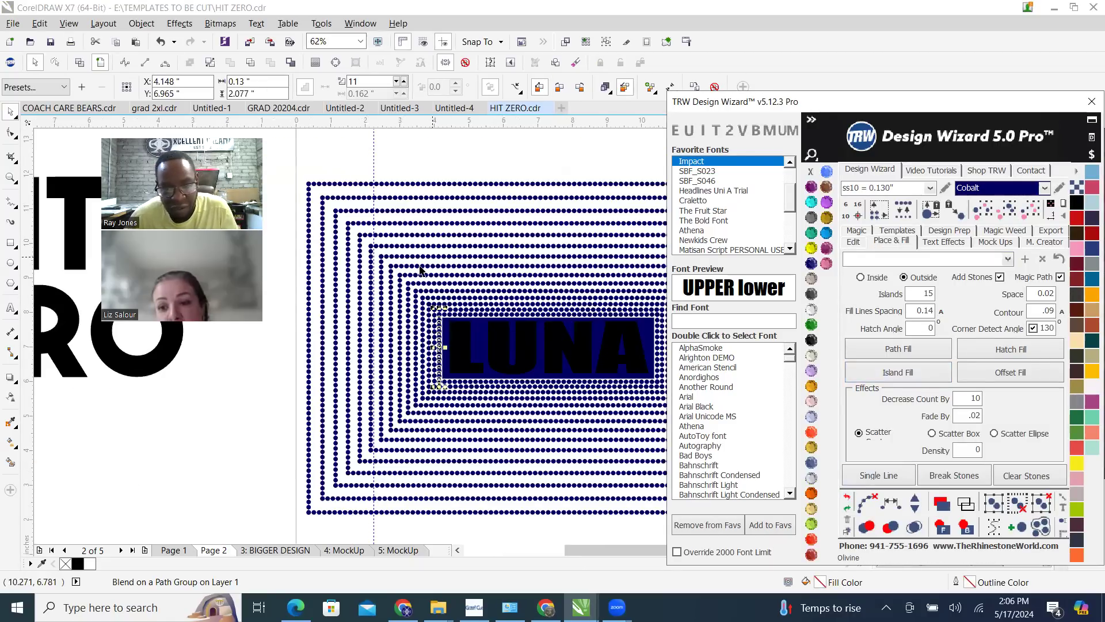
pyautogui.scroll(-1, 410, 277)
pyautogui.moveTo(330, 199); pyautogui.dragTo(631, 425)
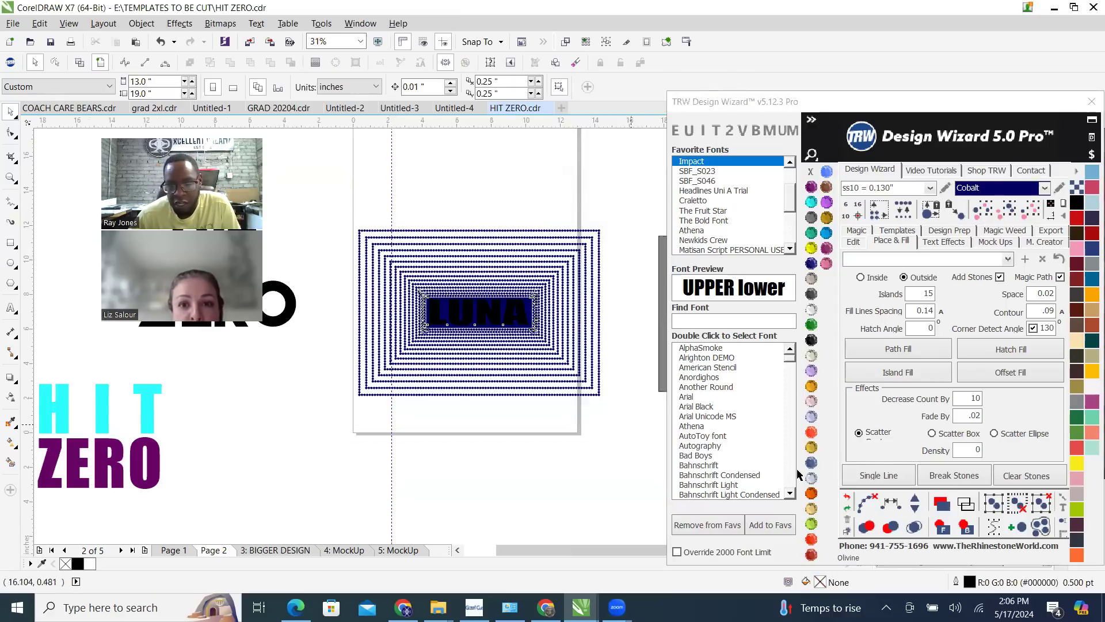
pyautogui.click(864, 504)
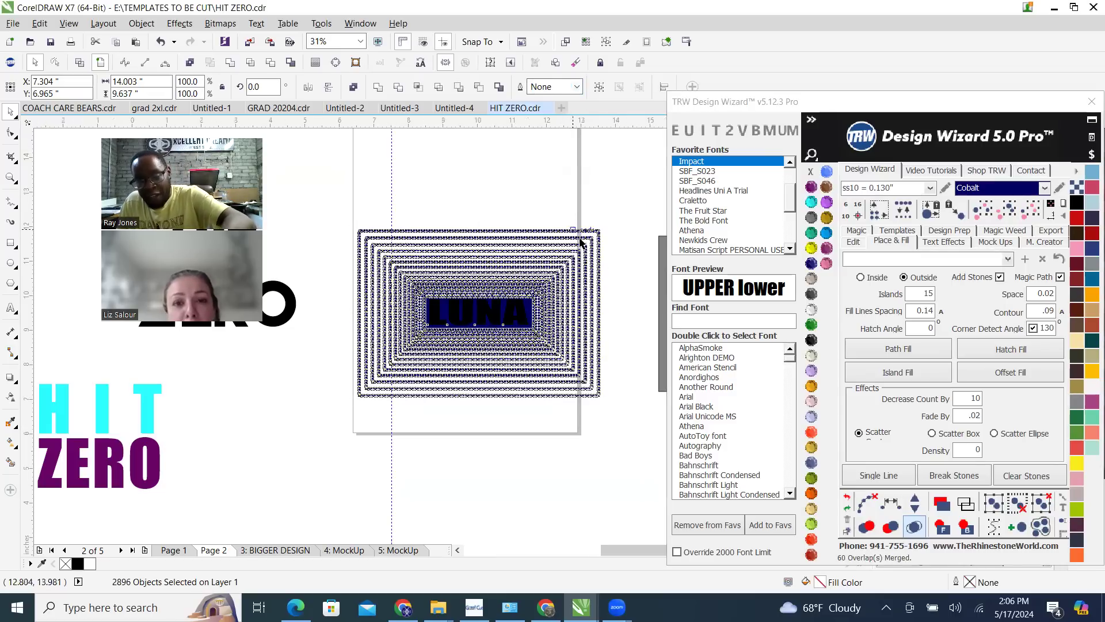
# Undo the last process and delete all Cobalt stones around the rectangle
pyautogui.scroll(2, 578, 197)
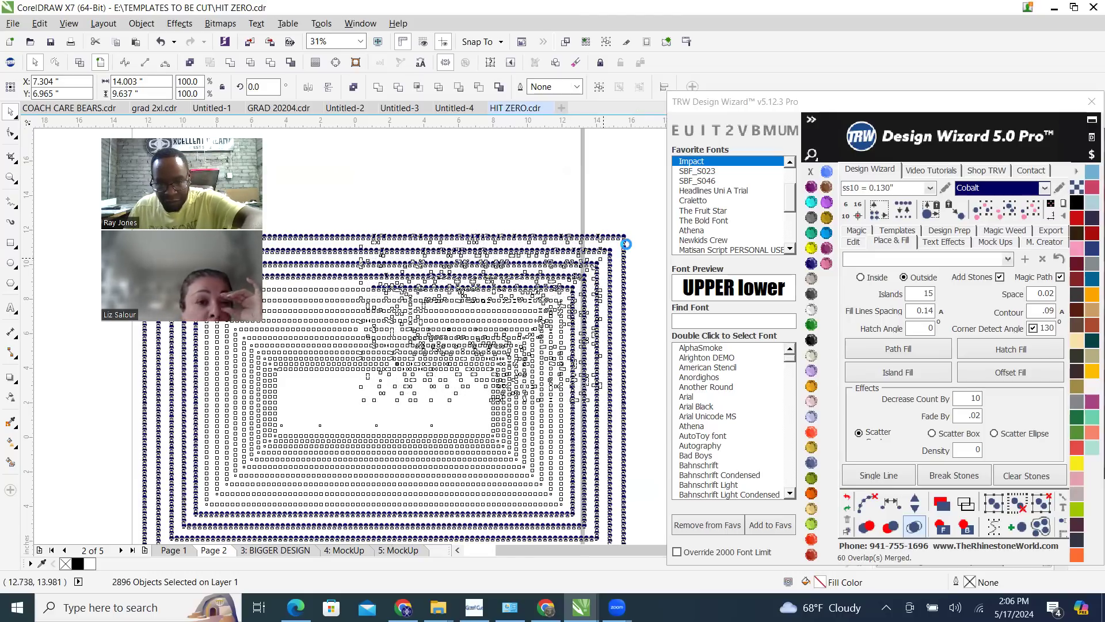
pyautogui.click(847, 499)
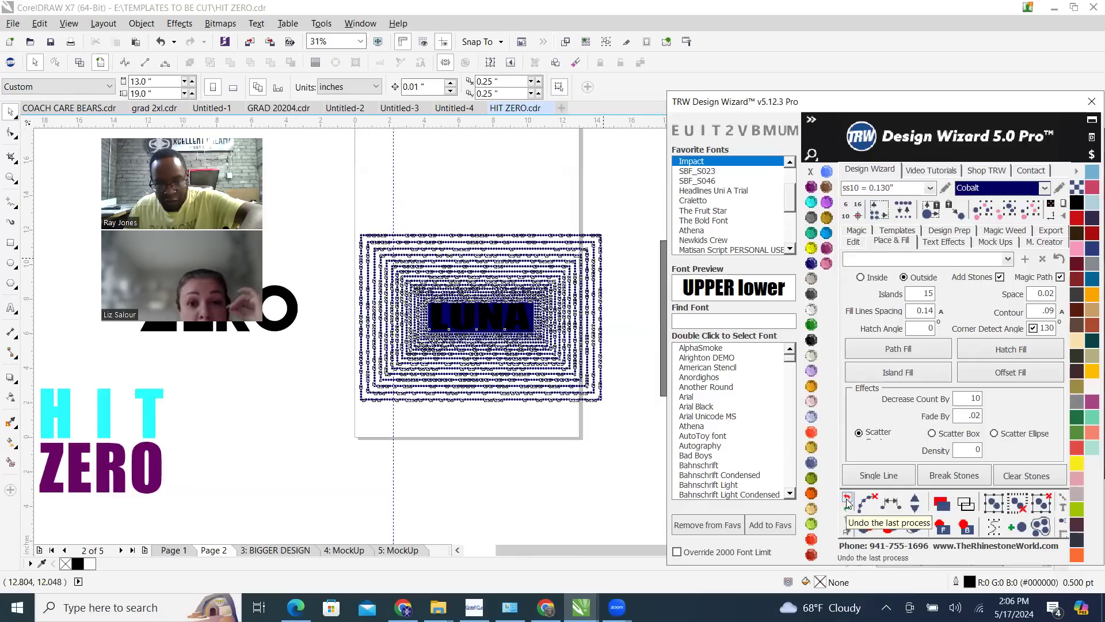
pyautogui.click(481, 207)
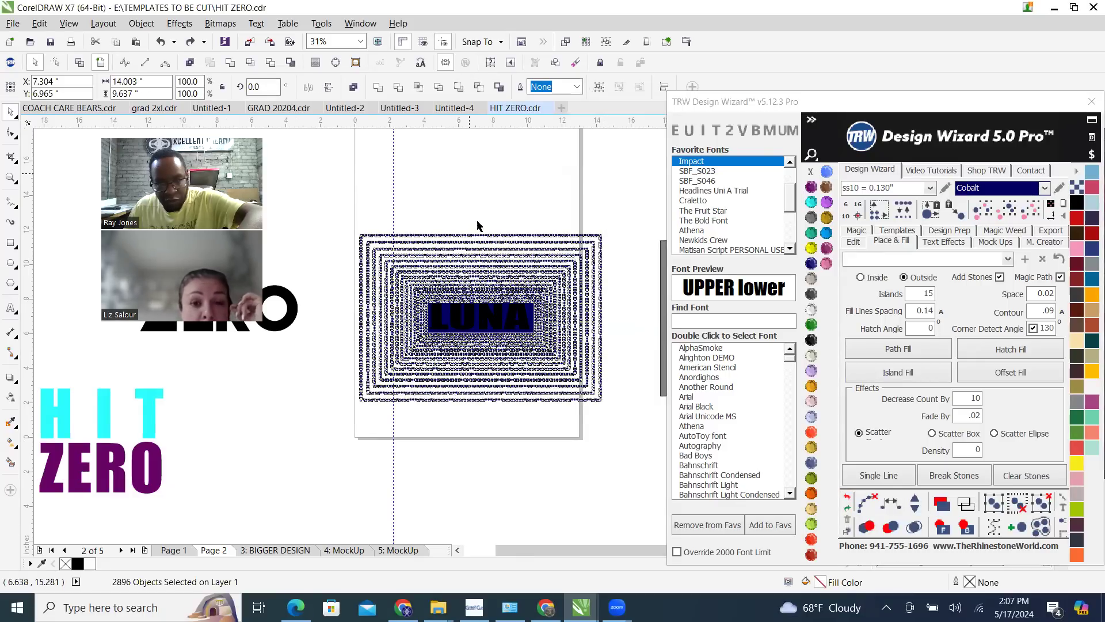
pyautogui.scroll(5, 478, 225)
pyautogui.click(478, 227)
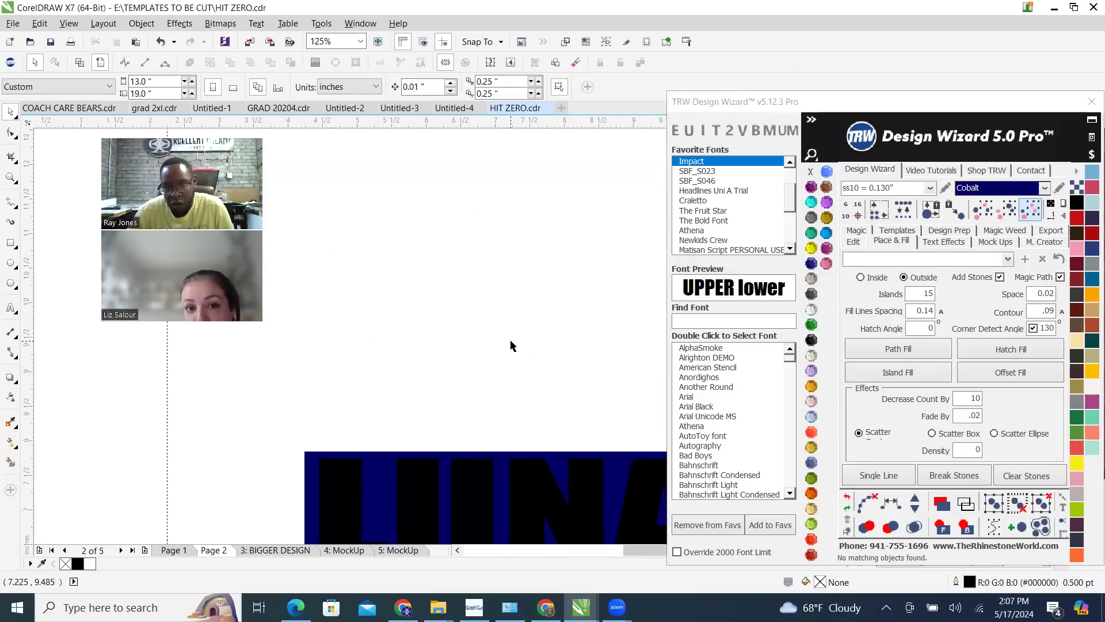
# Round all four corners of the cobalt rectangle behind LUNA to a radius of 0.46 inches
pyautogui.scroll(2, 512, 368)
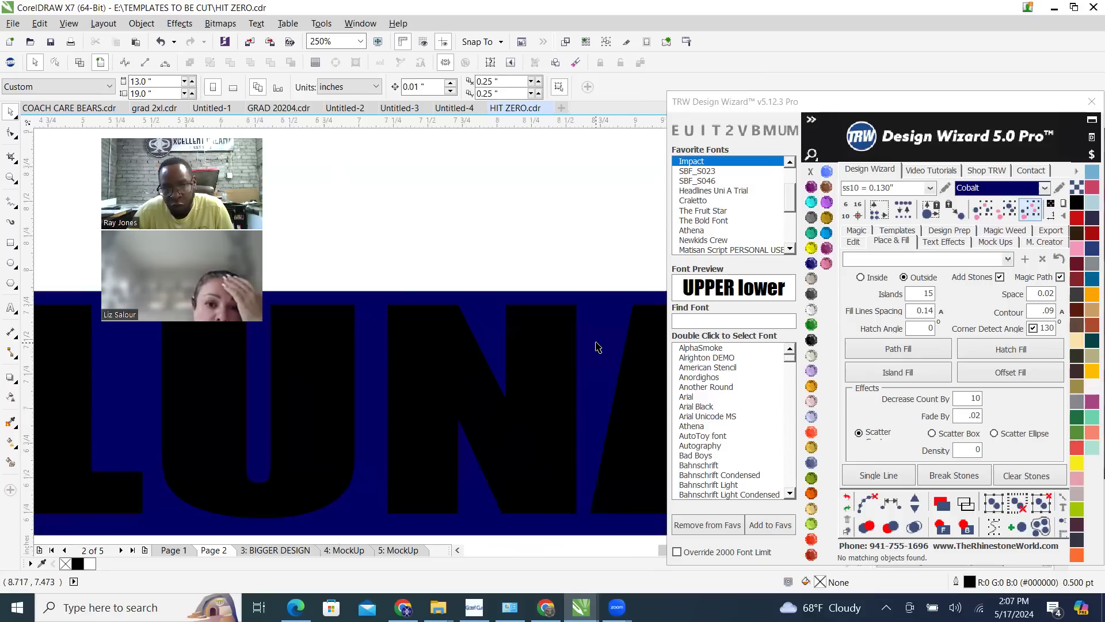
pyautogui.click(596, 344)
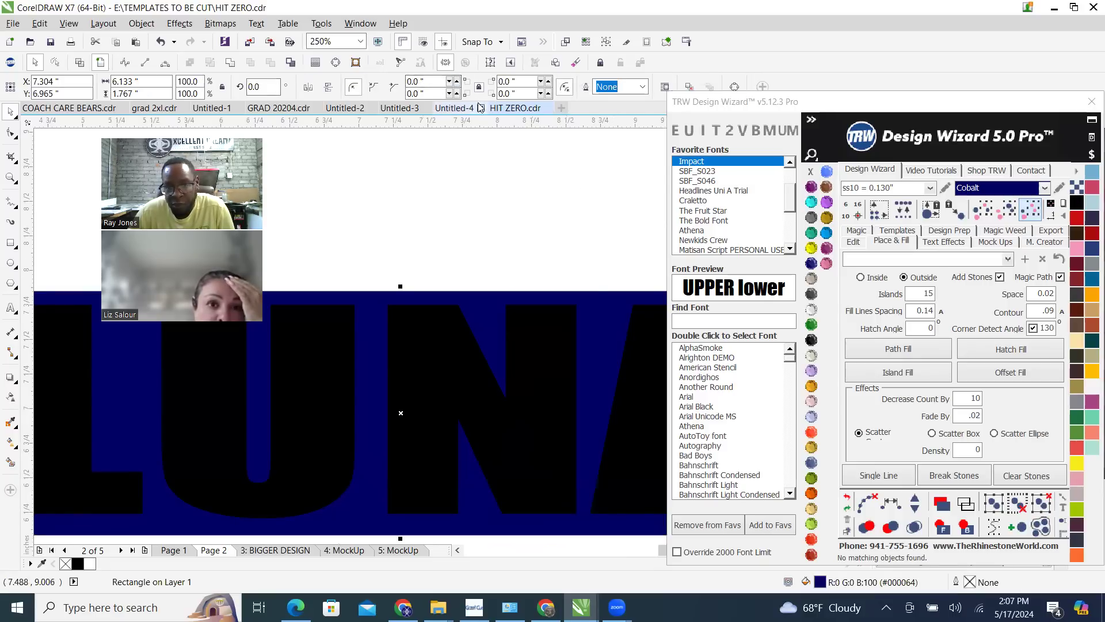
pyautogui.click(458, 82)
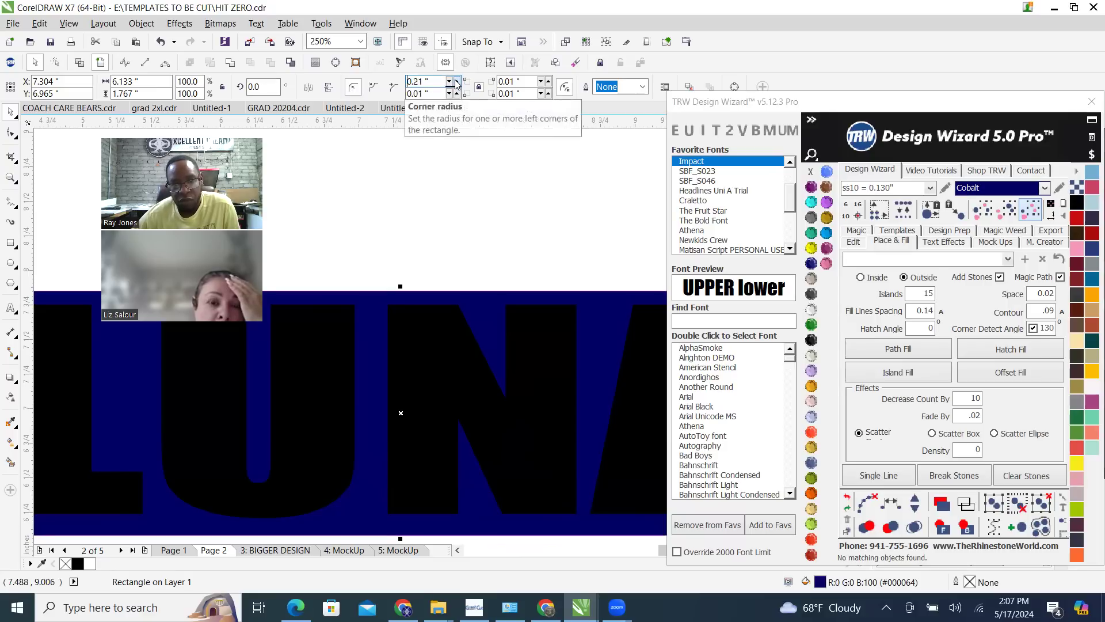
pyautogui.click(457, 83)
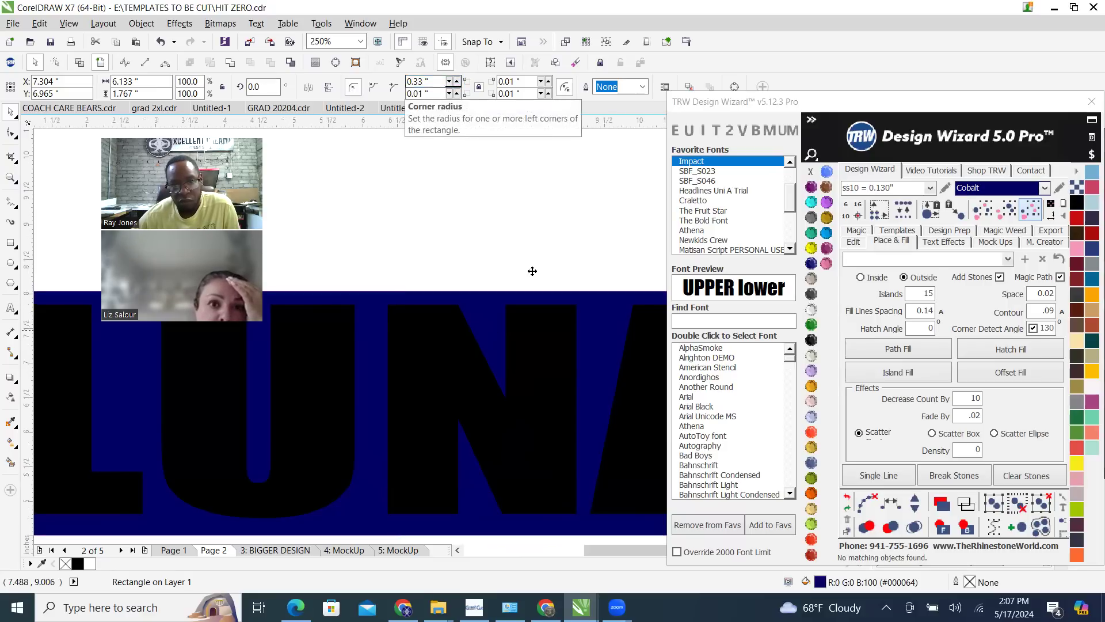
pyautogui.scroll(-5, 533, 271)
pyautogui.scroll(2, 582, 281)
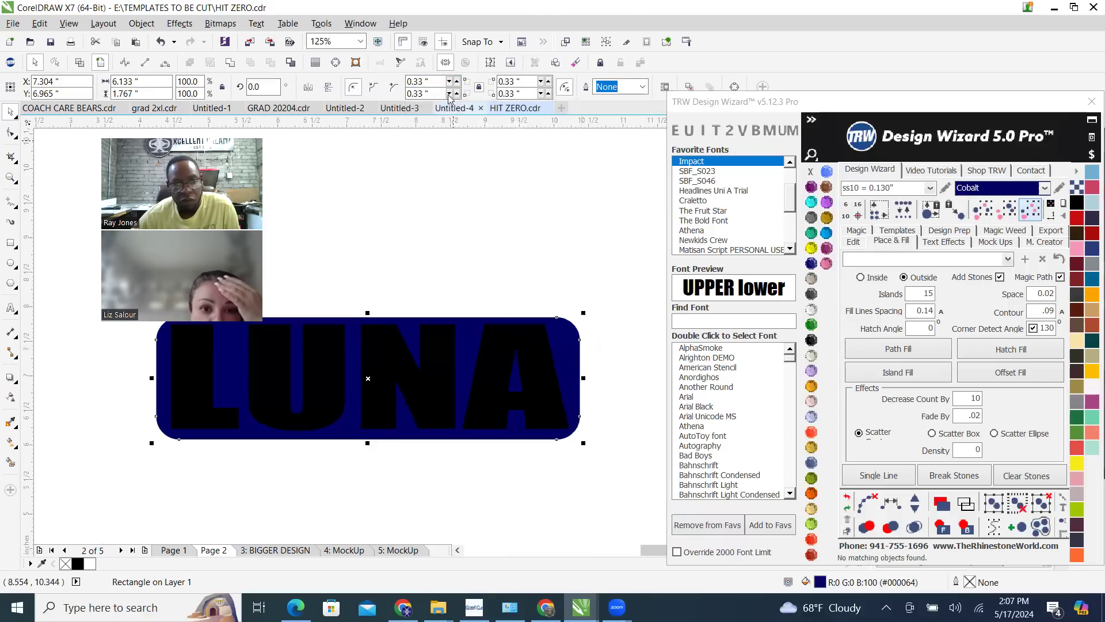
pyautogui.scroll(-1, 577, 324)
pyautogui.scroll(2, 469, 317)
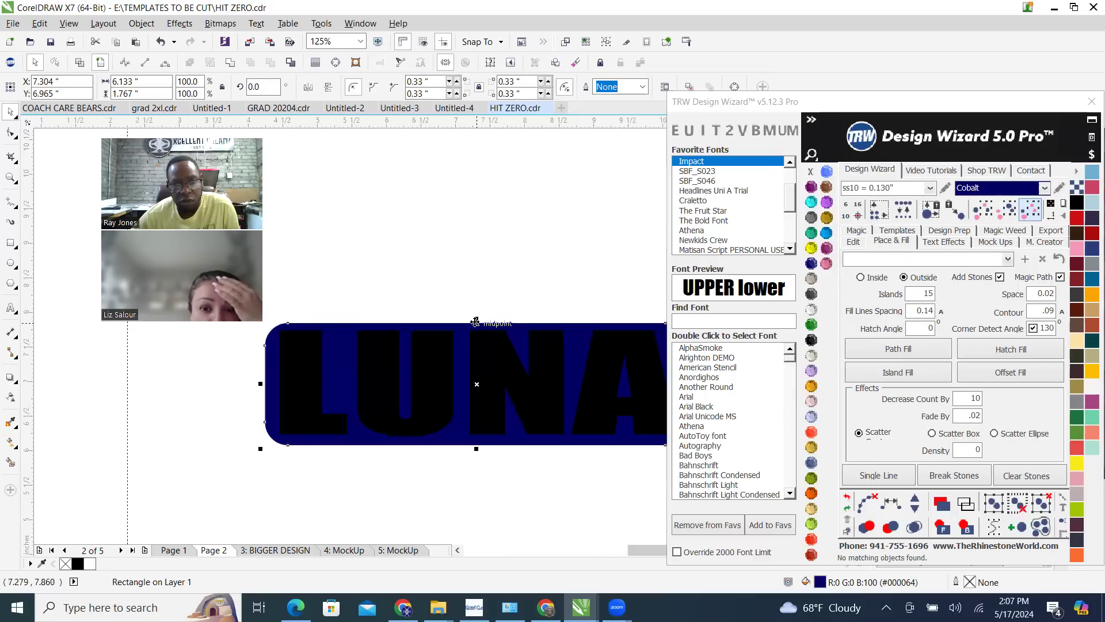
pyautogui.click(457, 83)
pyautogui.click(457, 83)
pyautogui.click(457, 83)
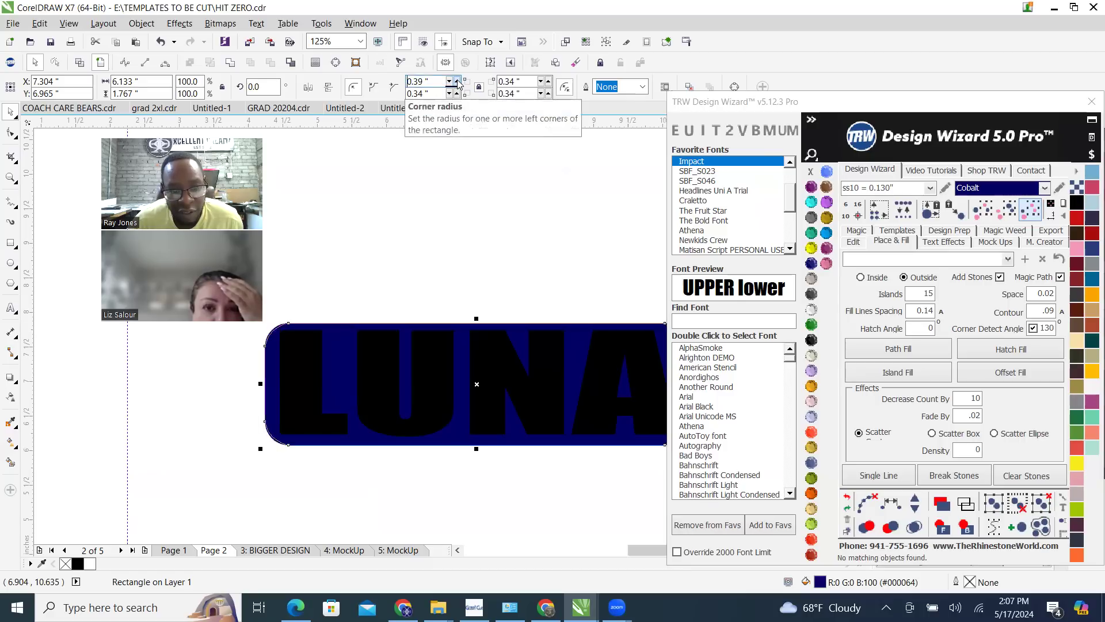
pyautogui.click(457, 84)
pyautogui.scroll(-1, 326, 213)
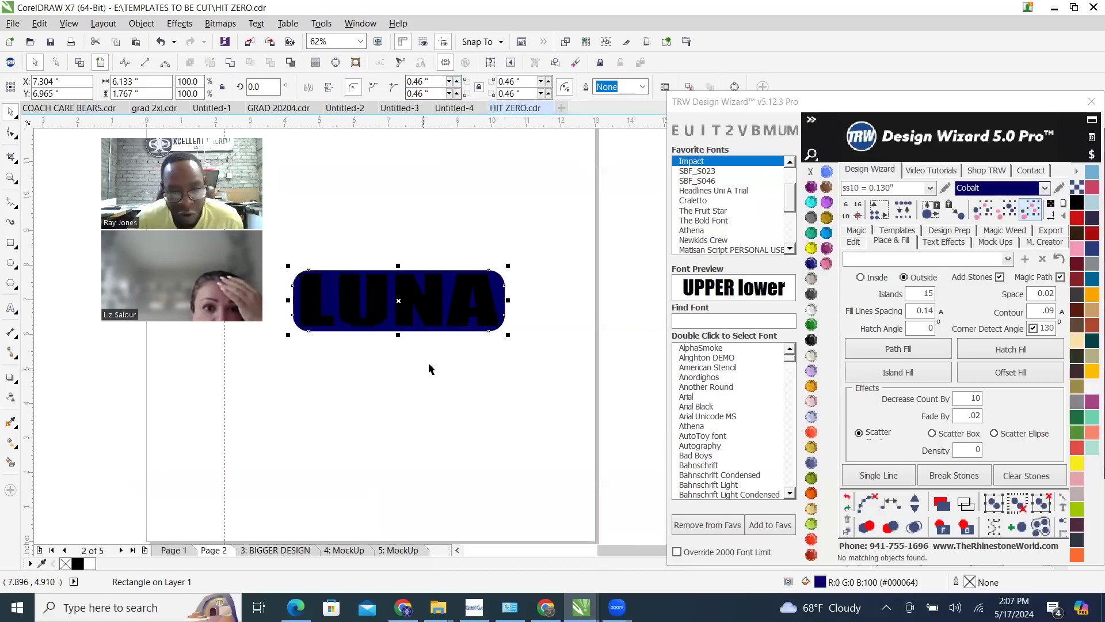
# Recolor the rounded rectangle behind LUNA to TRW Blue
pyautogui.scroll(1, 455, 251)
pyautogui.scroll(2, 587, 388)
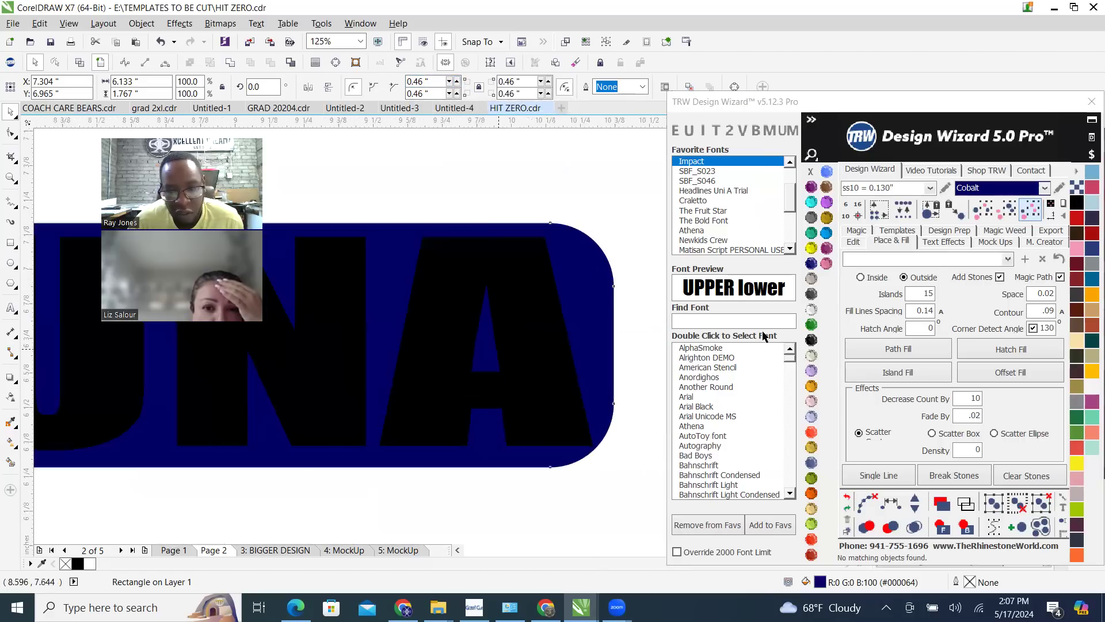
pyautogui.click(827, 236)
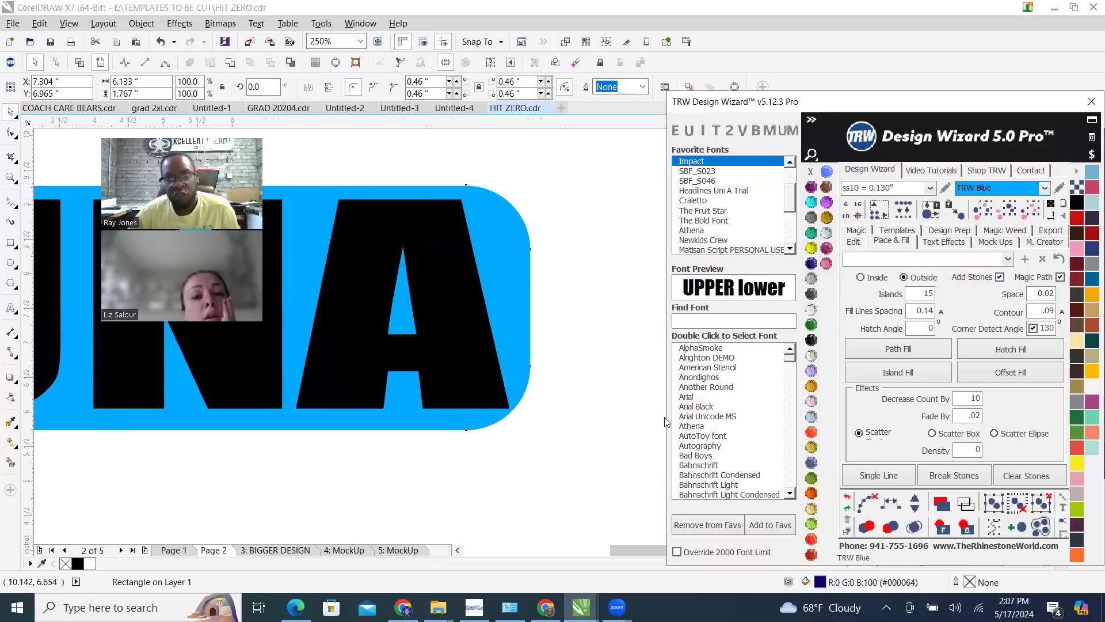
pyautogui.scroll(-2, 598, 409)
pyautogui.scroll(-2, 598, 408)
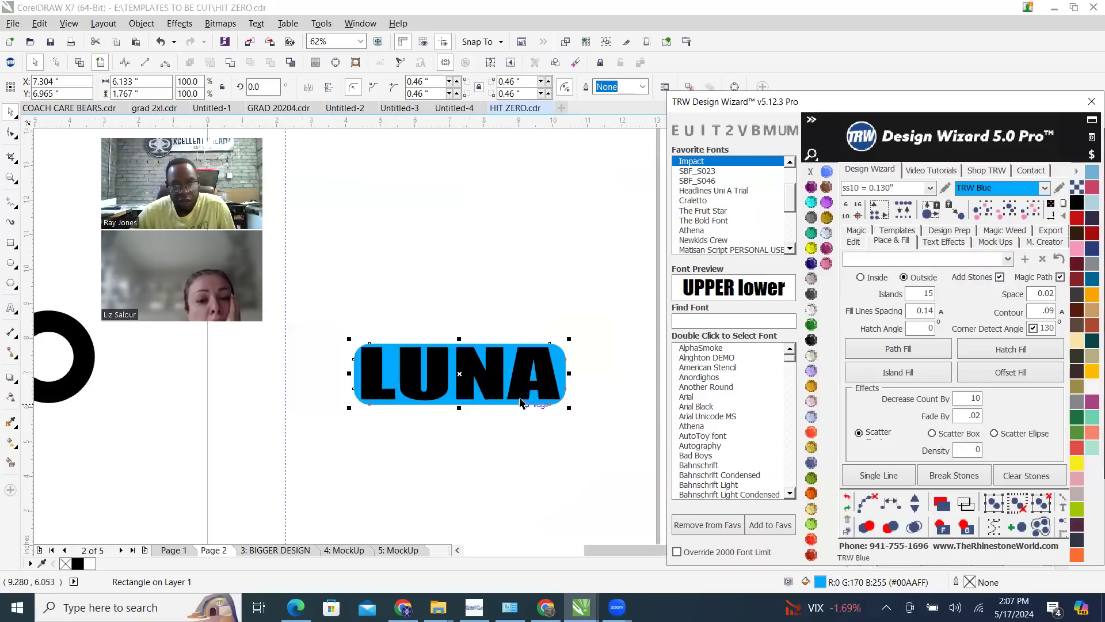
# Create an outside island fill of 15 islands in TRW Blue ss10 stones around the rounded rectangle
pyautogui.scroll(2, 449, 398)
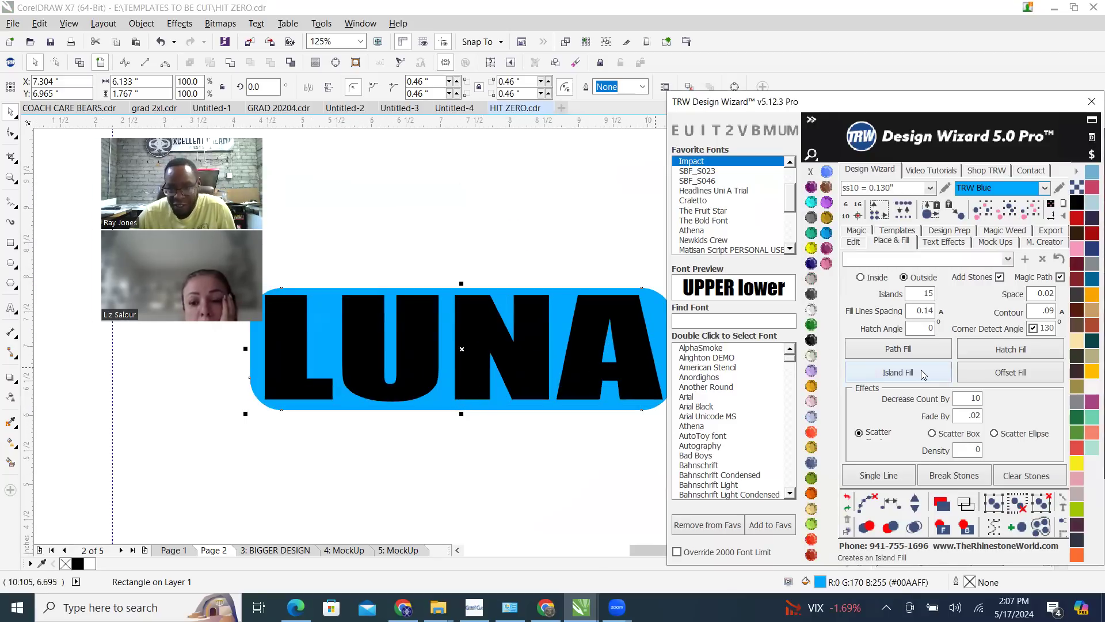
pyautogui.click(898, 373)
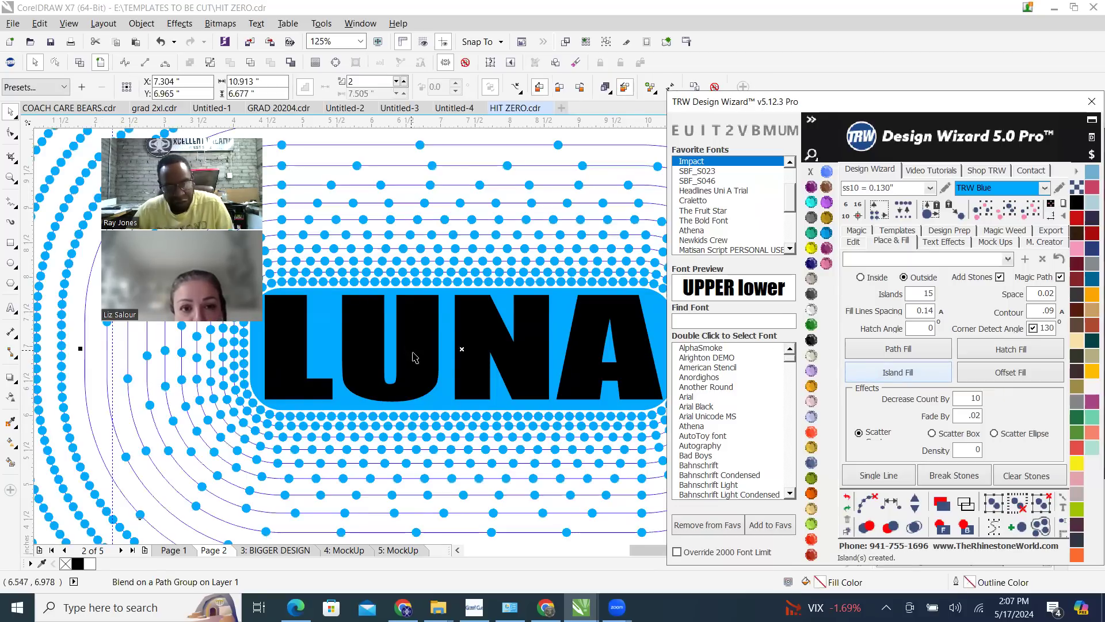
pyautogui.scroll(-2, 431, 370)
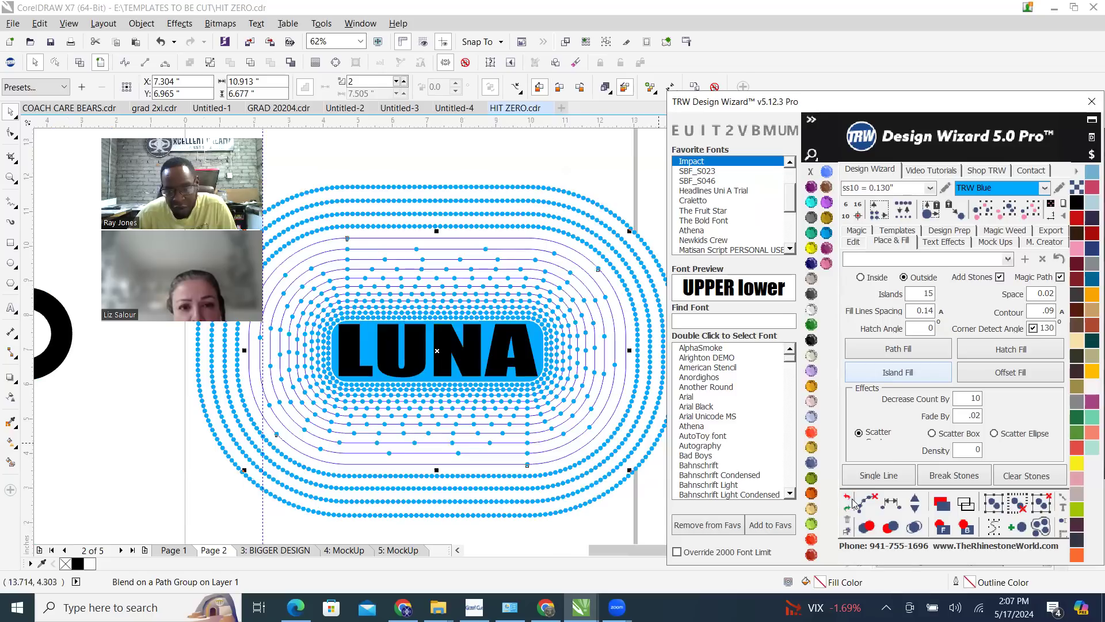
pyautogui.click(914, 526)
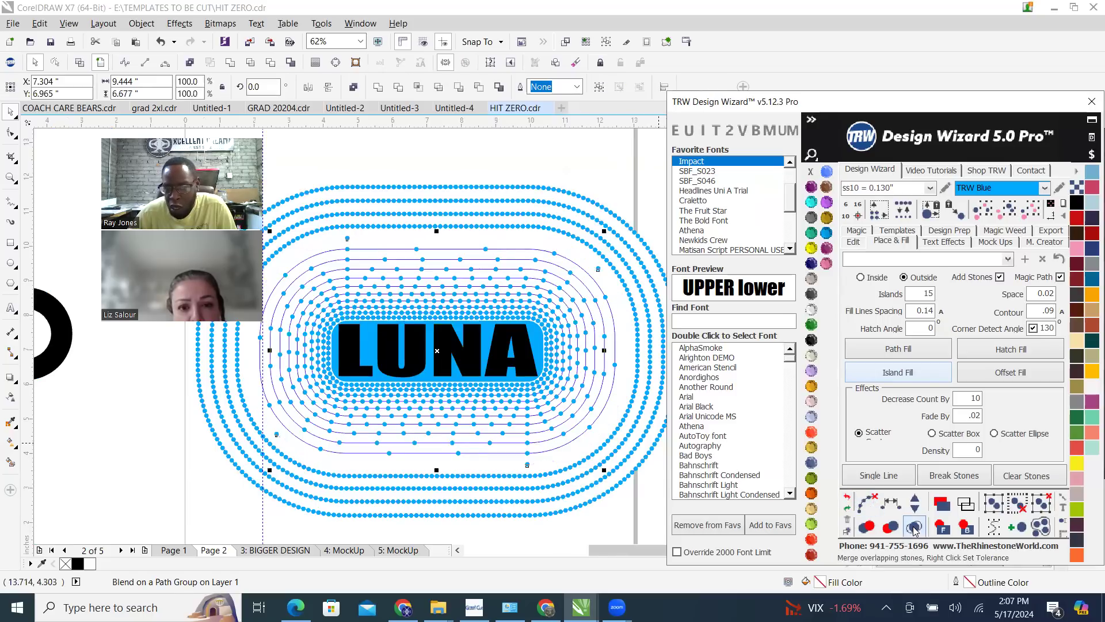
pyautogui.scroll(-1, 575, 355)
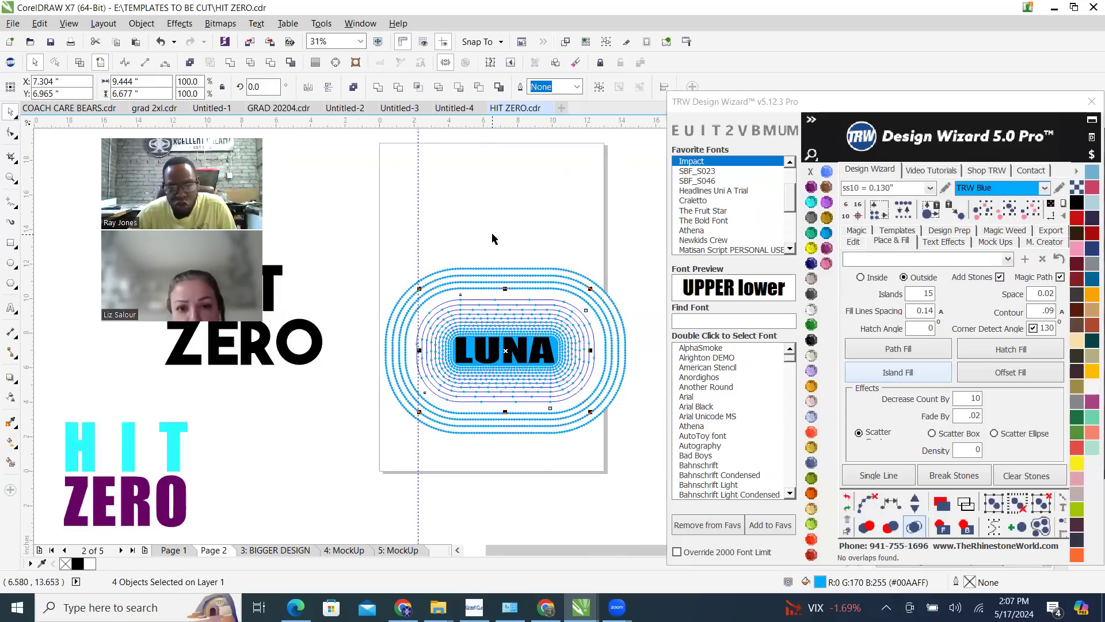
# Select the whole LUNA island fill, clear its paths and merge overlapping stones
pyautogui.click(395, 265)
pyautogui.moveTo(359, 251); pyautogui.dragTo(668, 473)
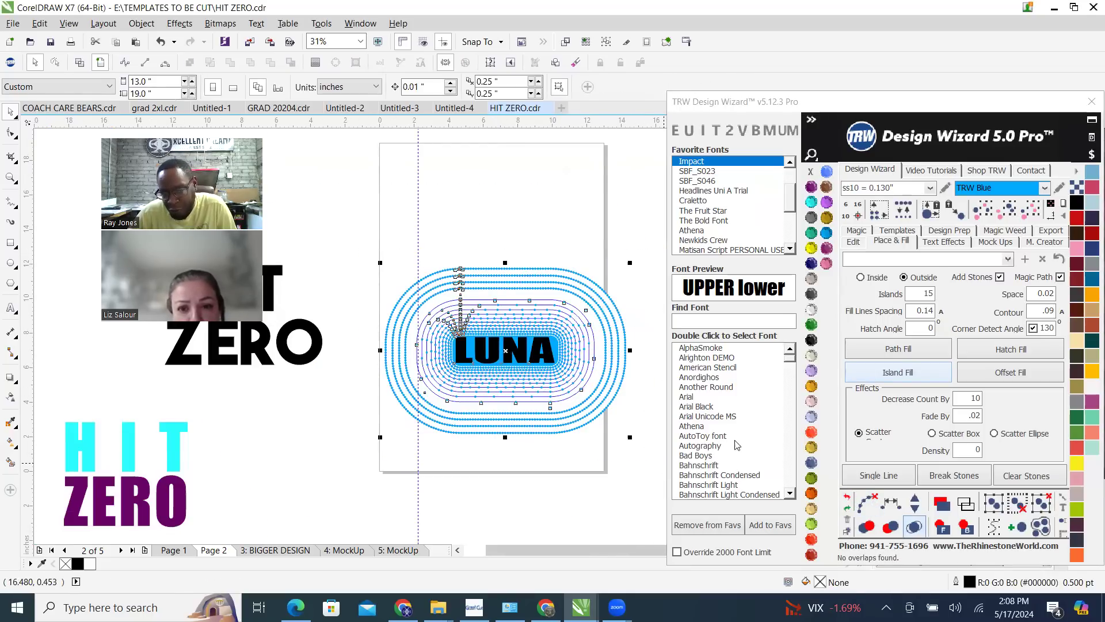
pyautogui.click(866, 500)
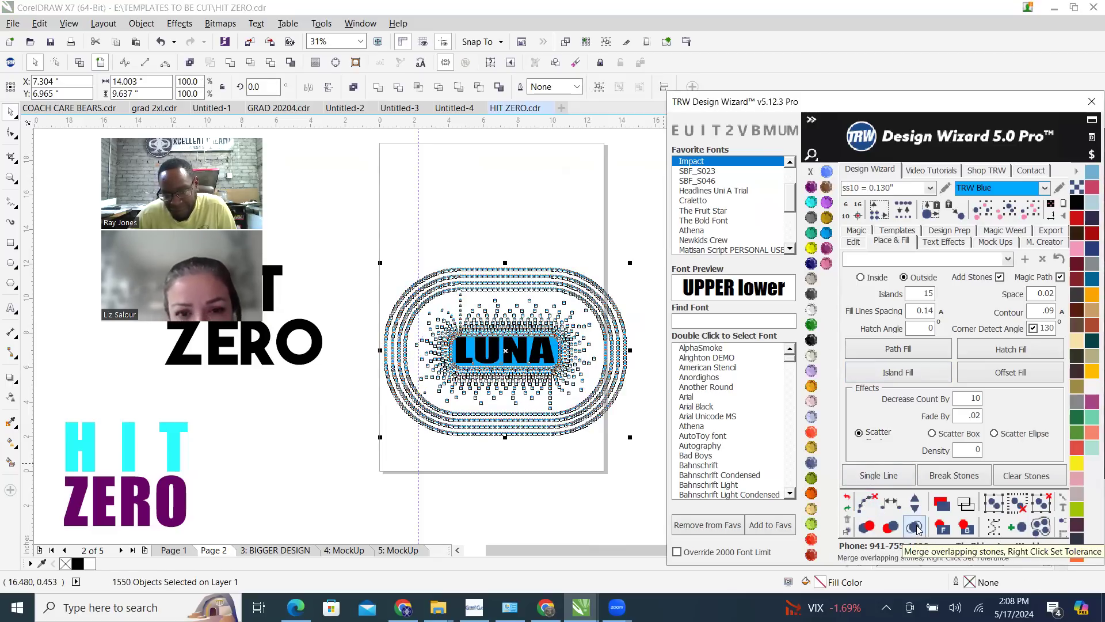
pyautogui.click(923, 531)
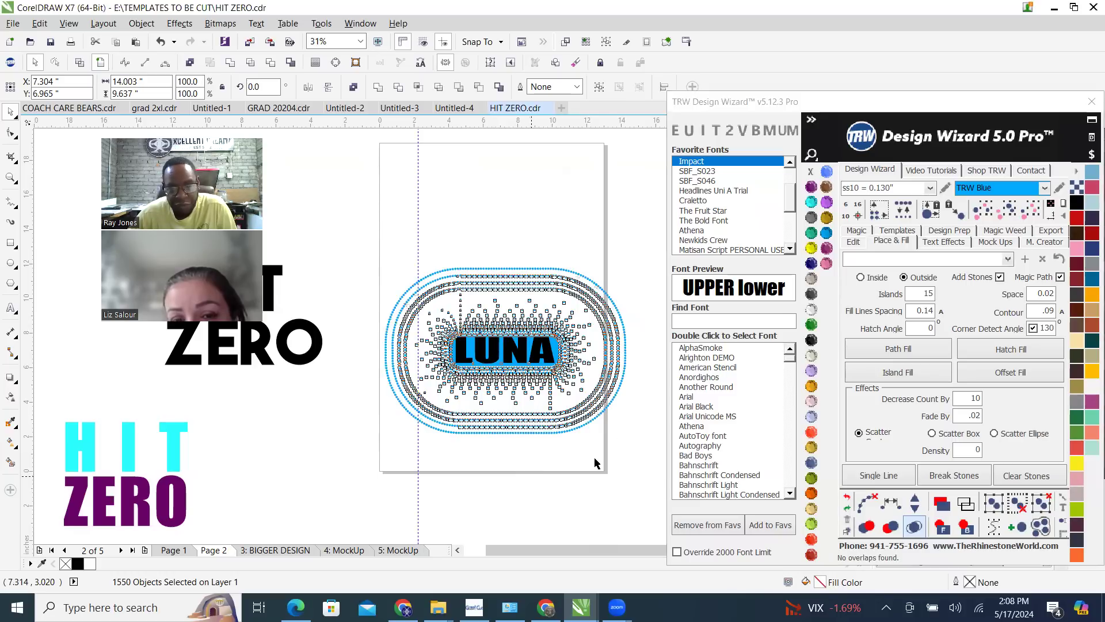
pyautogui.press('Escape')
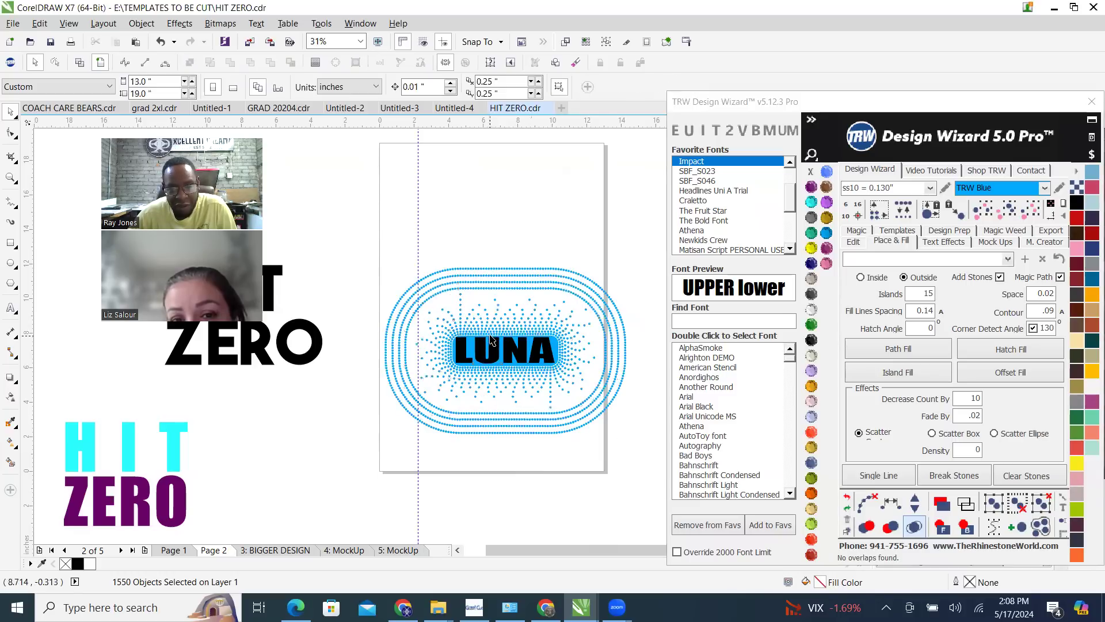
# Examine the scattered stones and outer rings around the LUNA rectangle
pyautogui.scroll(5, 419, 367)
pyautogui.scroll(-2, 528, 394)
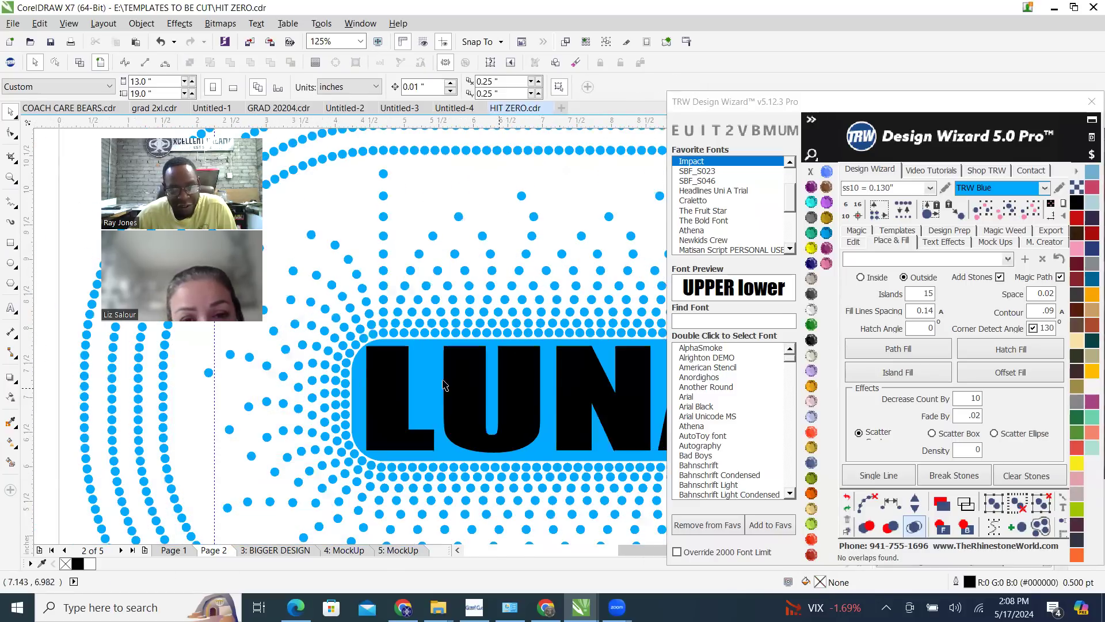
pyautogui.scroll(-4, 522, 361)
pyautogui.scroll(4, 435, 384)
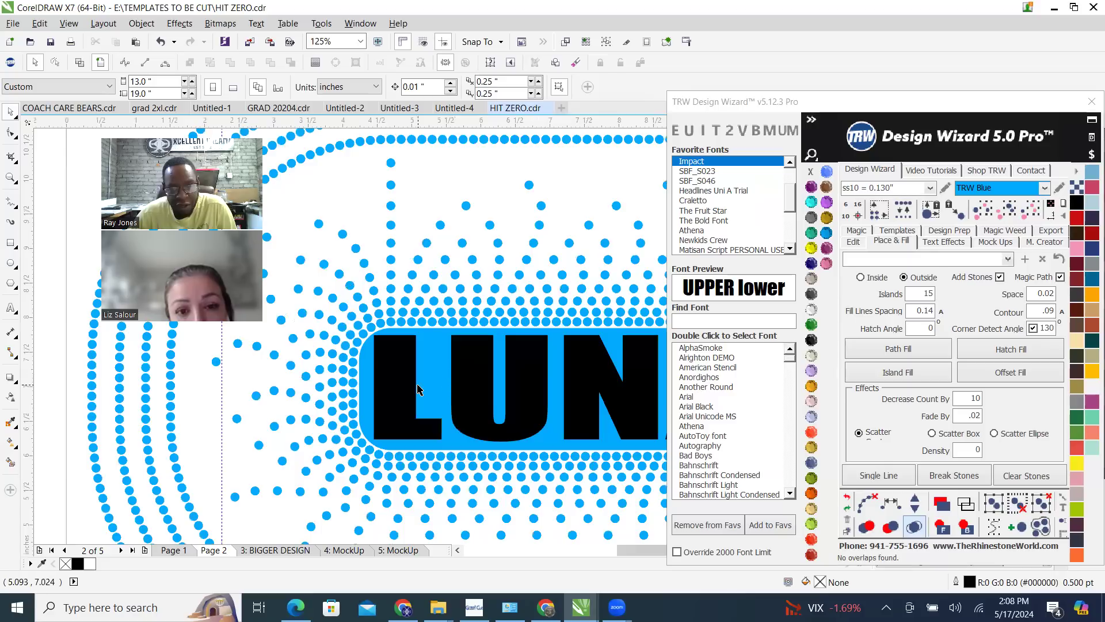
pyautogui.scroll(-2, 436, 384)
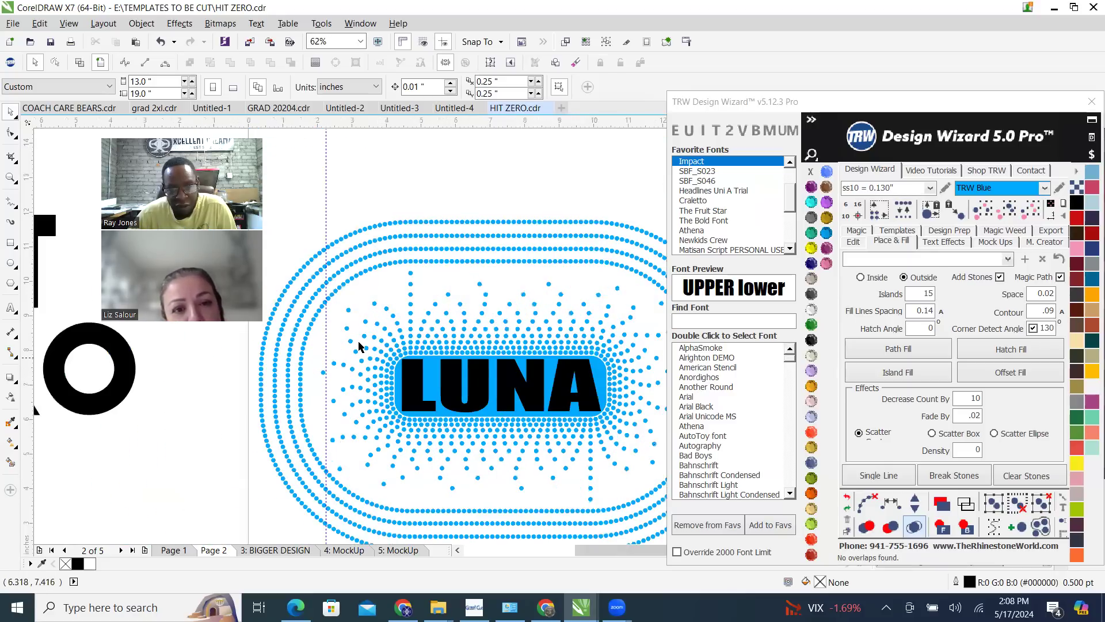
pyautogui.scroll(-2, 364, 320)
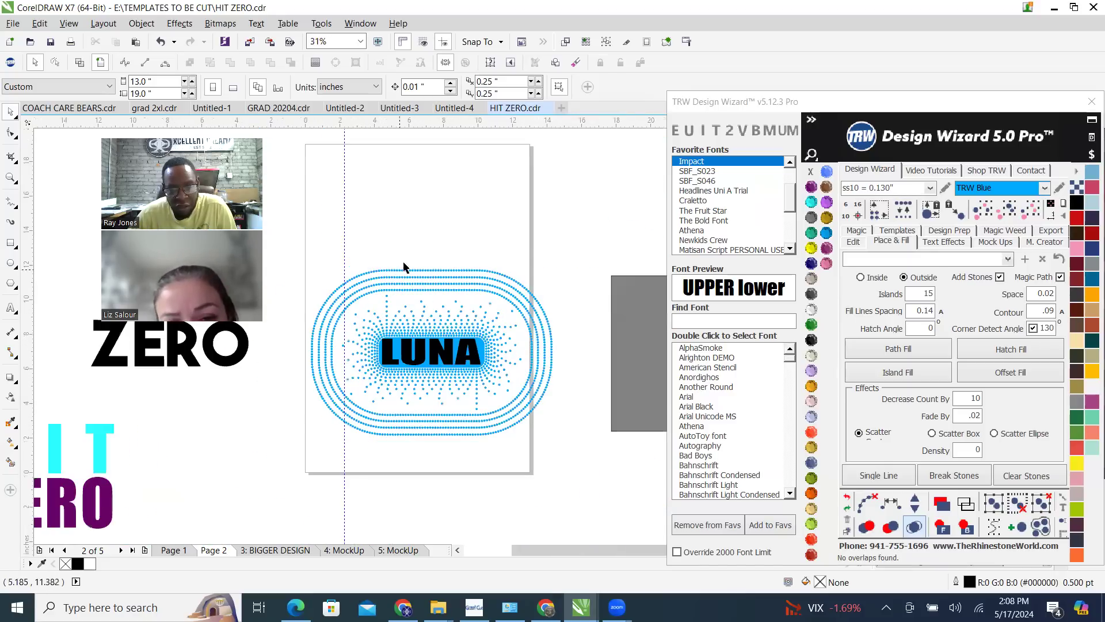
pyautogui.moveTo(321, 239); pyautogui.dragTo(461, 224)
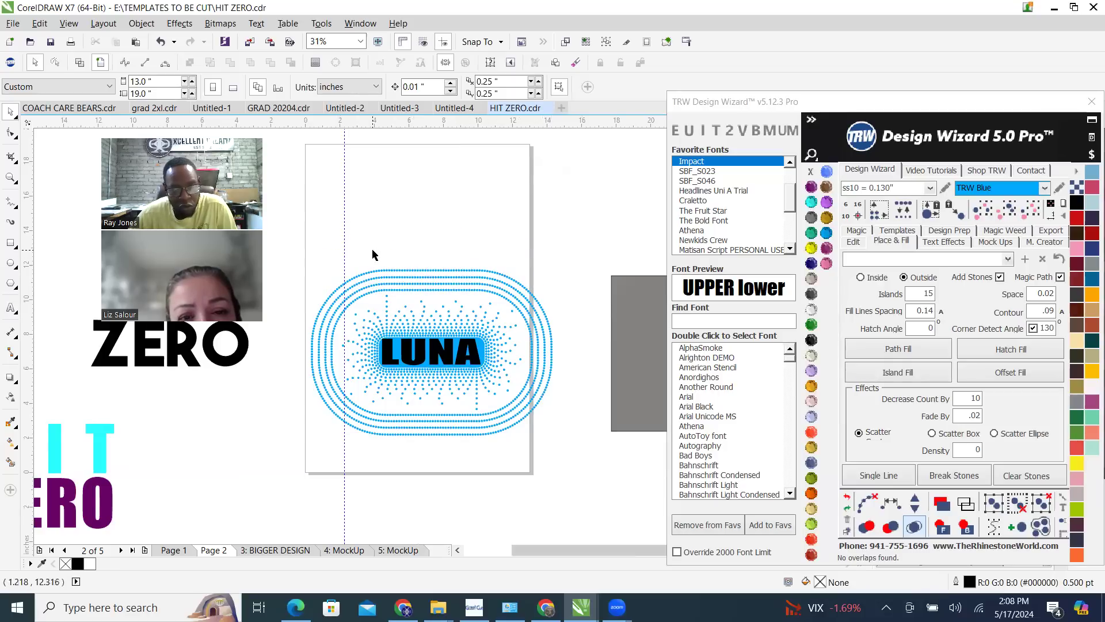
# Nudge the 9-inch gray square left by 5 inches three times and send it behind the LUNA design
pyautogui.click(631, 344)
pyautogui.scroll(-2, 400, 361)
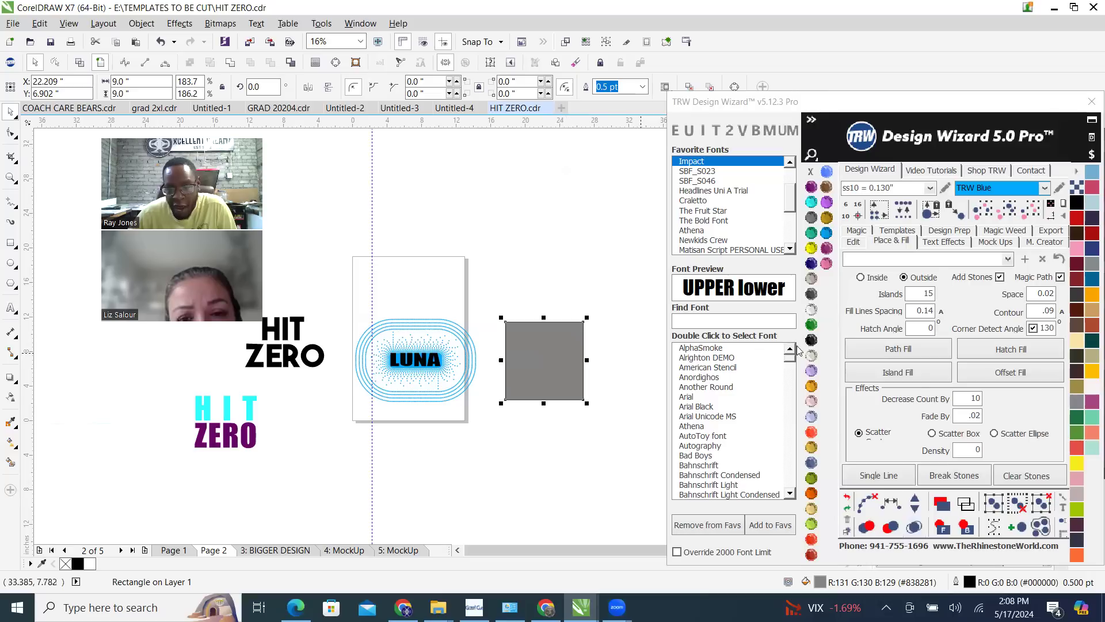
pyautogui.click(855, 243)
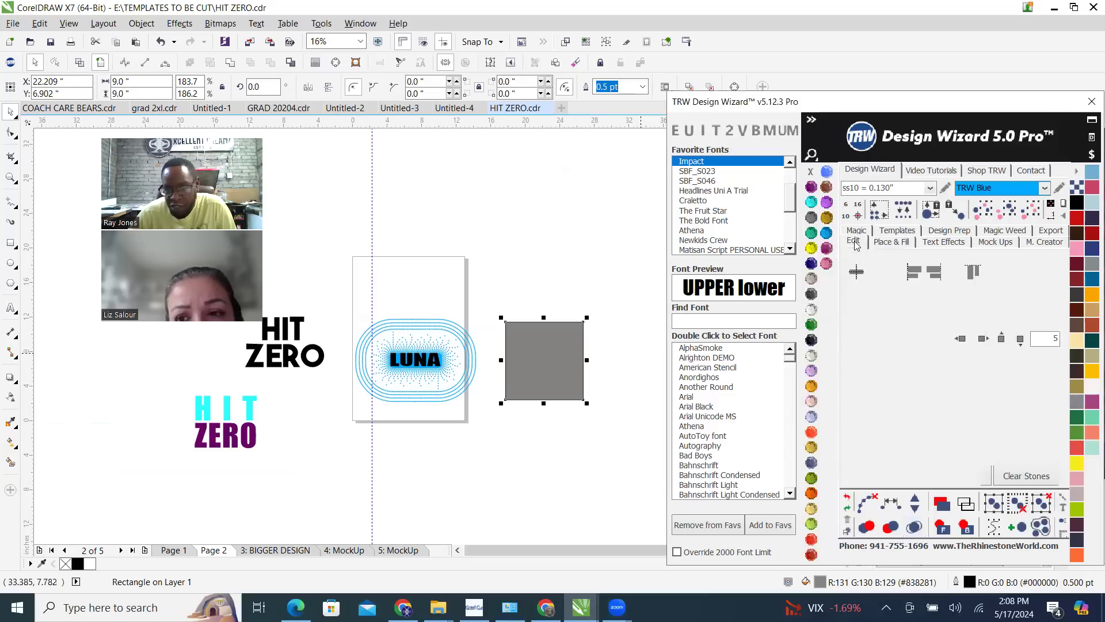
pyautogui.click(961, 339)
pyautogui.click(961, 339)
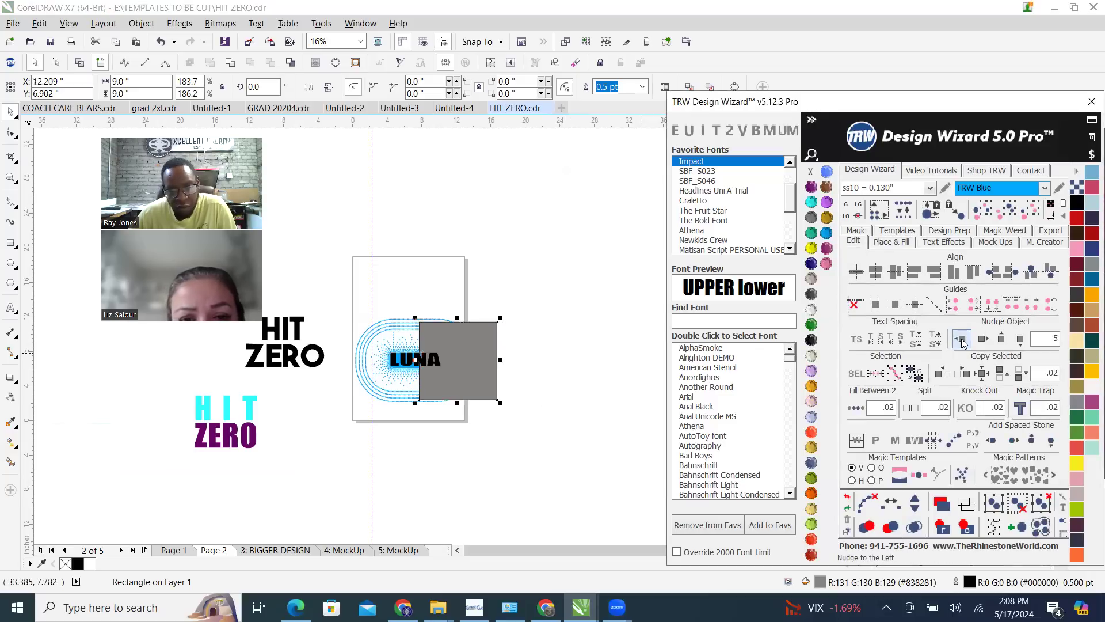
pyautogui.click(960, 339)
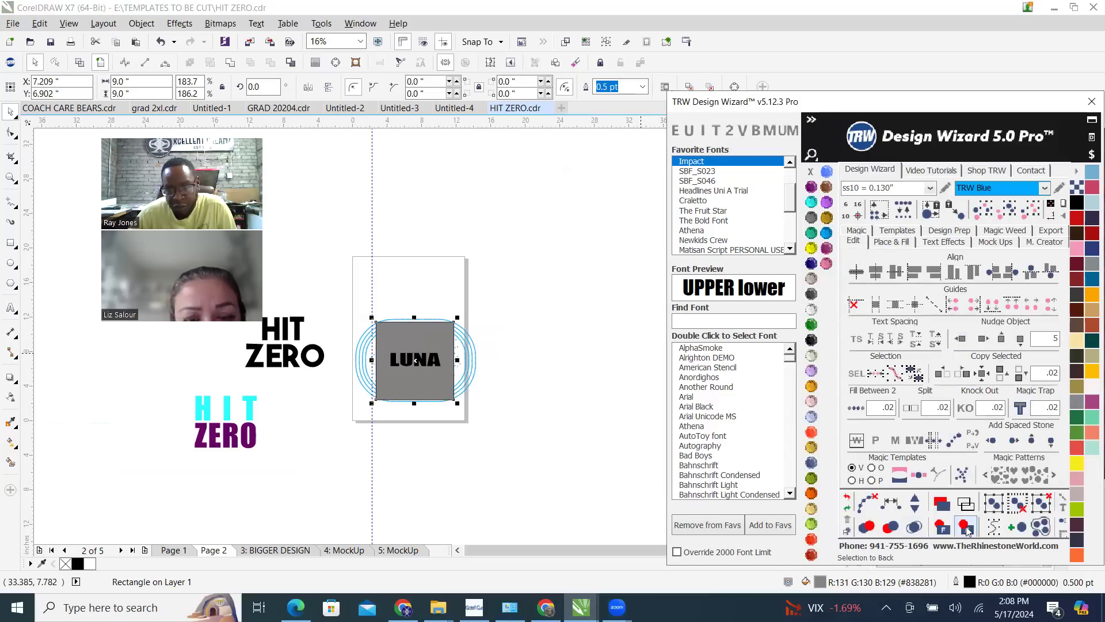
pyautogui.scroll(2, 409, 370)
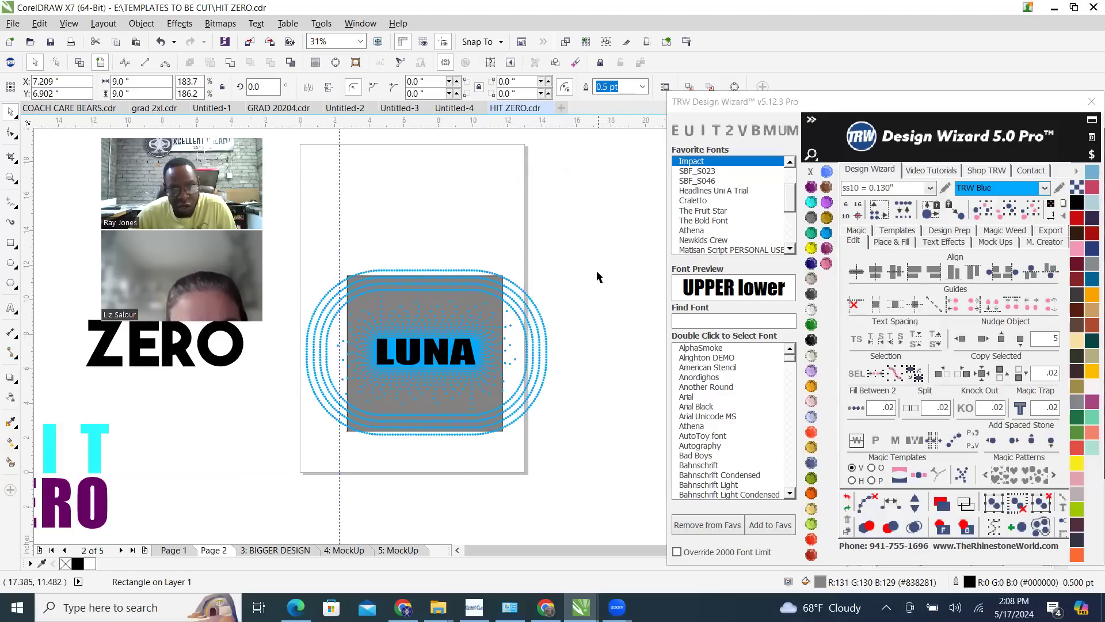
pyautogui.click(352, 252)
# Delete the outer ring stones running along the upper and lower edges of the gray square
pyautogui.scroll(1, 392, 240)
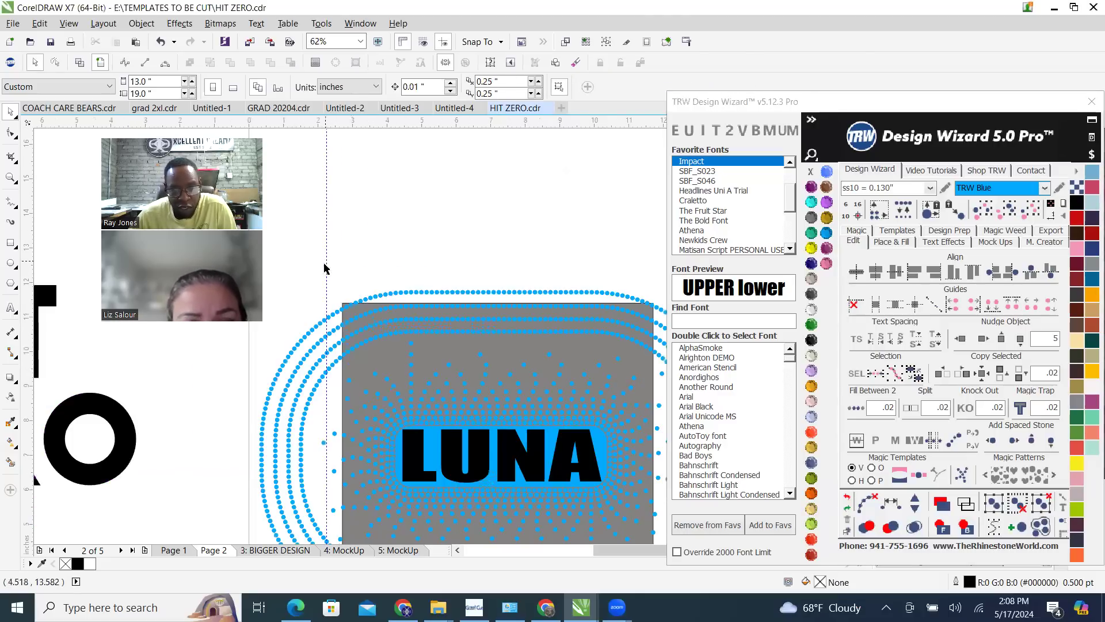
pyautogui.scroll(-1, 312, 255)
pyautogui.moveTo(352, 303); pyautogui.dragTo(564, 304)
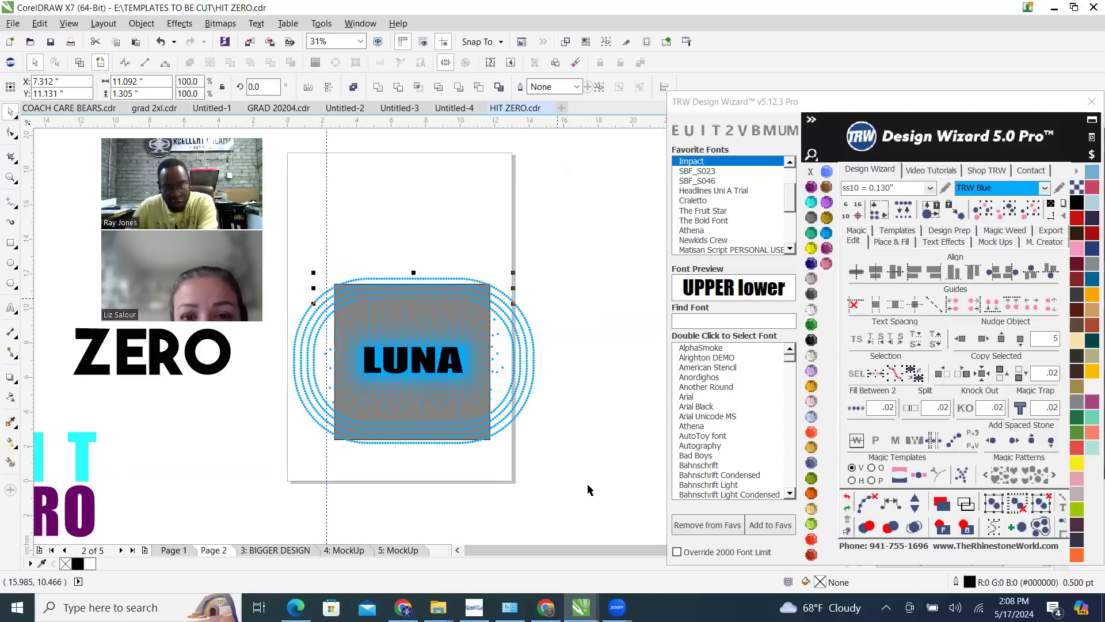
pyautogui.moveTo(615, 485); pyautogui.dragTo(383, 454)
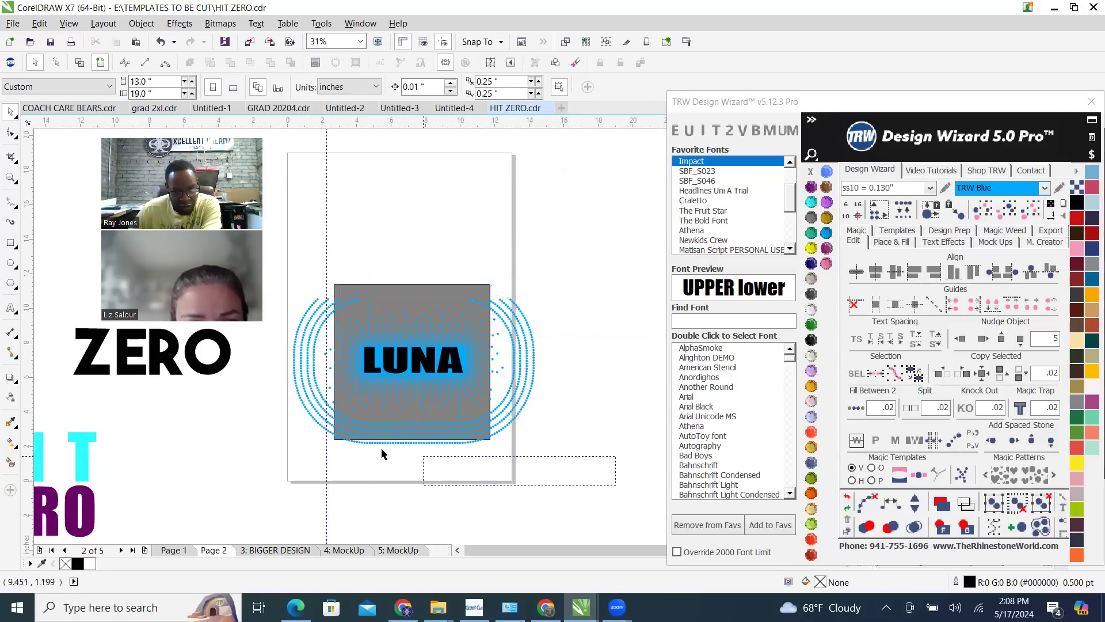
pyautogui.moveTo(261, 426); pyautogui.dragTo(233, 425)
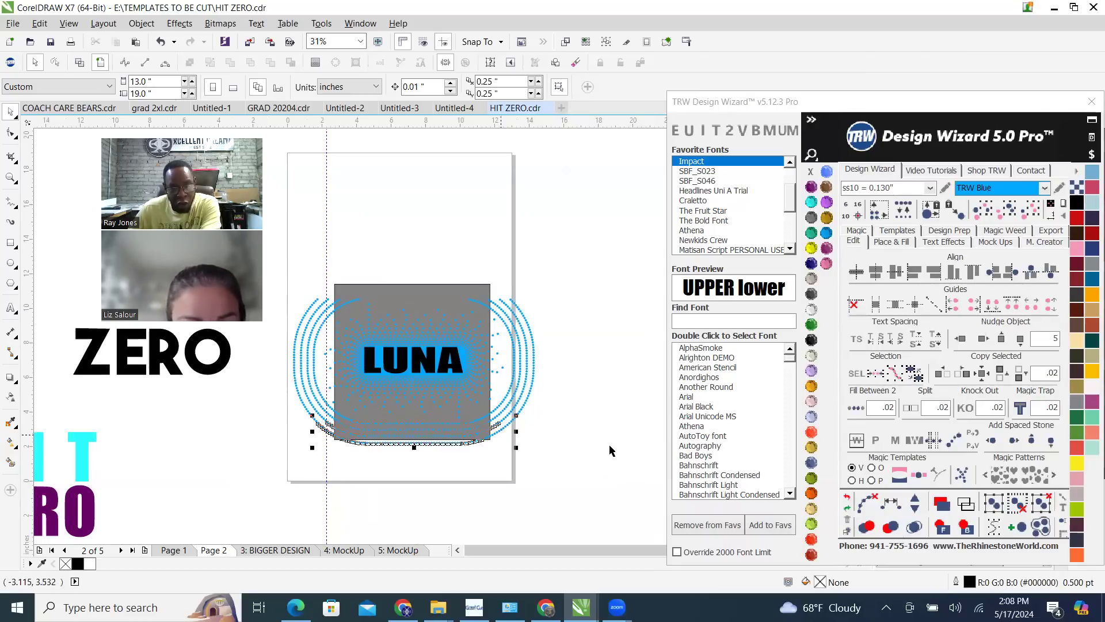
pyautogui.press('Delete')
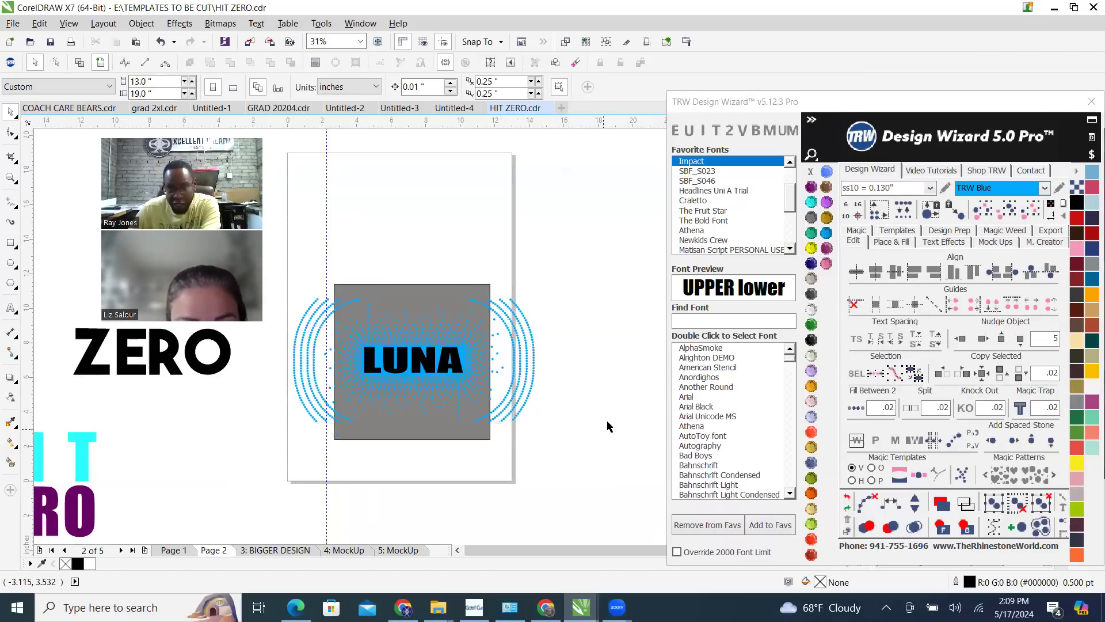
# Delete the outer ring stones beyond the gray square's right side and at its lower-right corner
pyautogui.moveTo(579, 477); pyautogui.dragTo(506, 274)
pyautogui.press('Delete')
pyautogui.scroll(2, 561, 419)
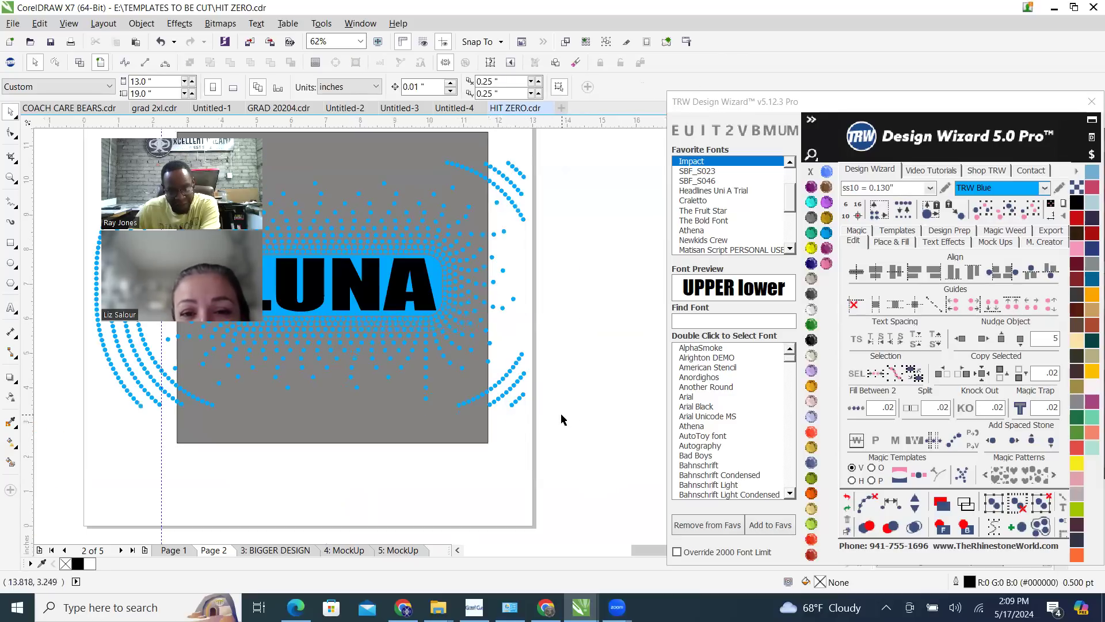
pyautogui.moveTo(622, 454); pyautogui.dragTo(446, 375)
pyautogui.press('Delete')
pyautogui.moveTo(559, 443); pyautogui.dragTo(499, 342)
pyautogui.press('Delete')
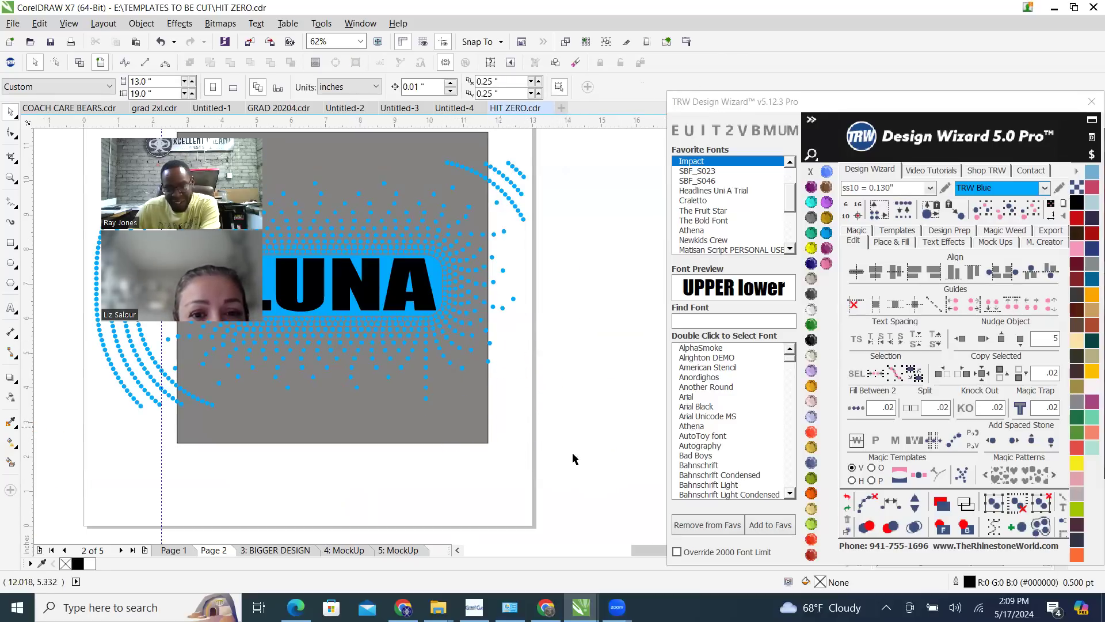
# Delete the remaining outer ring stones around the gray square's upper-right corner
pyautogui.scroll(-2, 572, 458)
pyautogui.scroll(2, 557, 370)
pyautogui.moveTo(582, 378); pyautogui.dragTo(530, 270)
pyautogui.press('Delete')
pyautogui.moveTo(441, 235); pyautogui.dragTo(549, 313)
pyautogui.press('Delete')
pyautogui.scroll(1, 538, 322)
pyautogui.moveTo(572, 365); pyautogui.dragTo(506, 265)
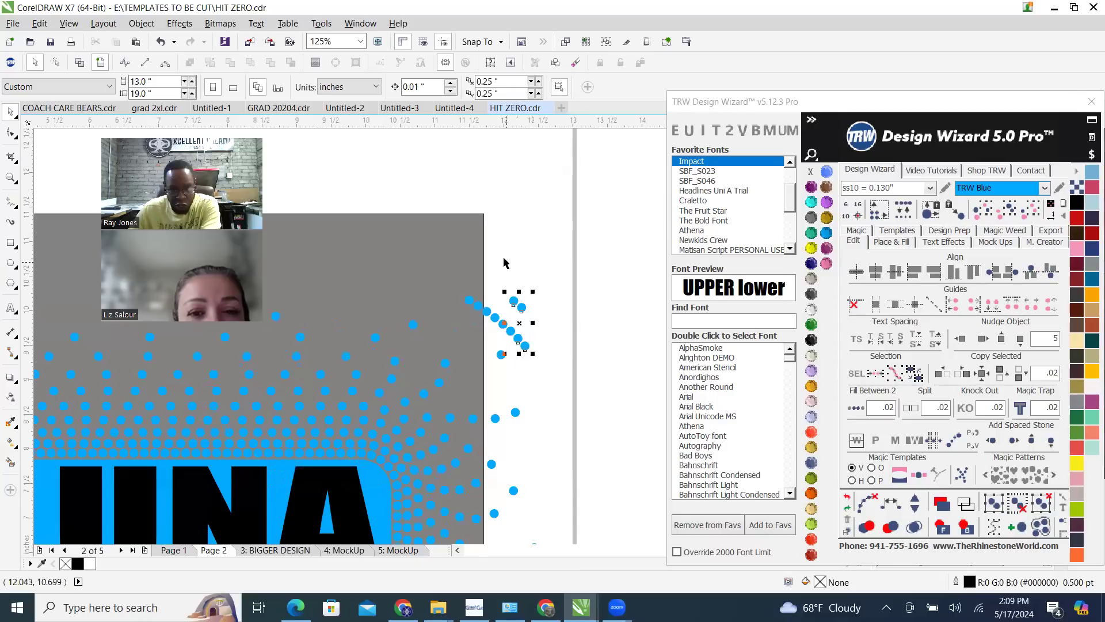
pyautogui.press('Delete')
pyautogui.moveTo(434, 187); pyautogui.dragTo(548, 340)
pyautogui.press('Delete')
pyautogui.scroll(-4, 566, 340)
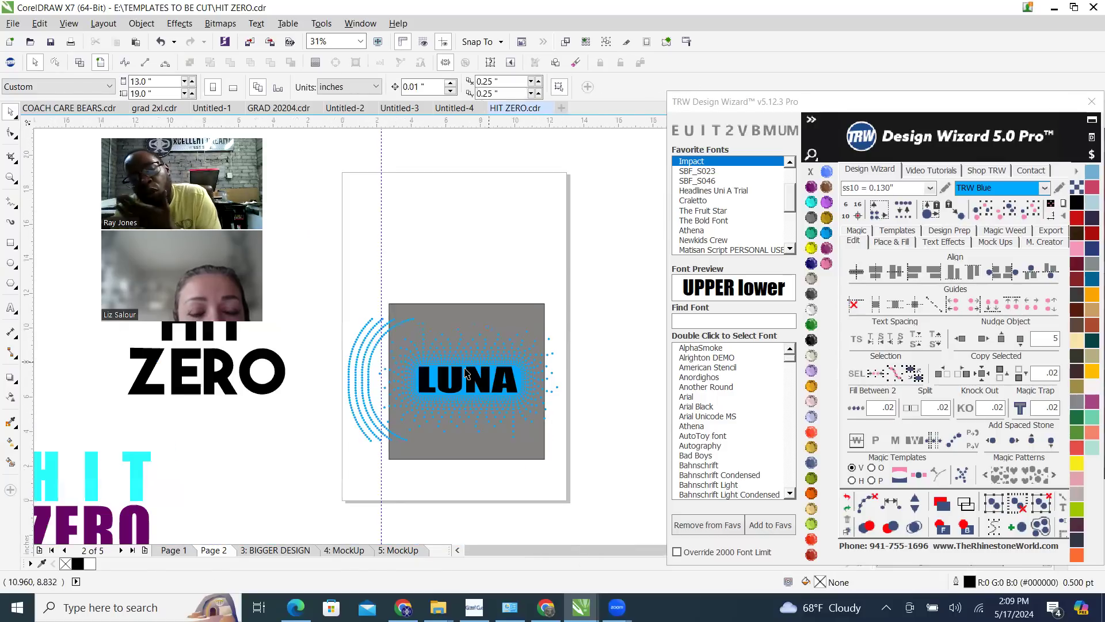
# Delete the curved outer ring stones along the gray square's left side and upper-left corner
pyautogui.scroll(1, 276, 353)
pyautogui.moveTo(349, 243); pyautogui.dragTo(552, 314)
pyautogui.scroll(-1, 371, 280)
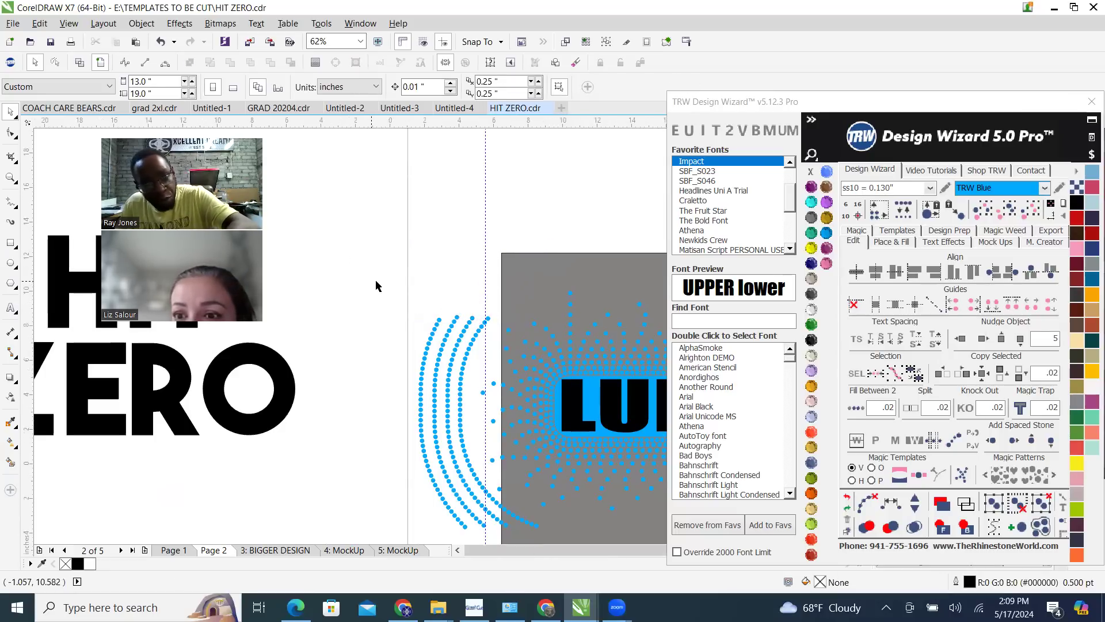
pyautogui.scroll(1, 377, 314)
pyautogui.moveTo(367, 263); pyautogui.dragTo(472, 525)
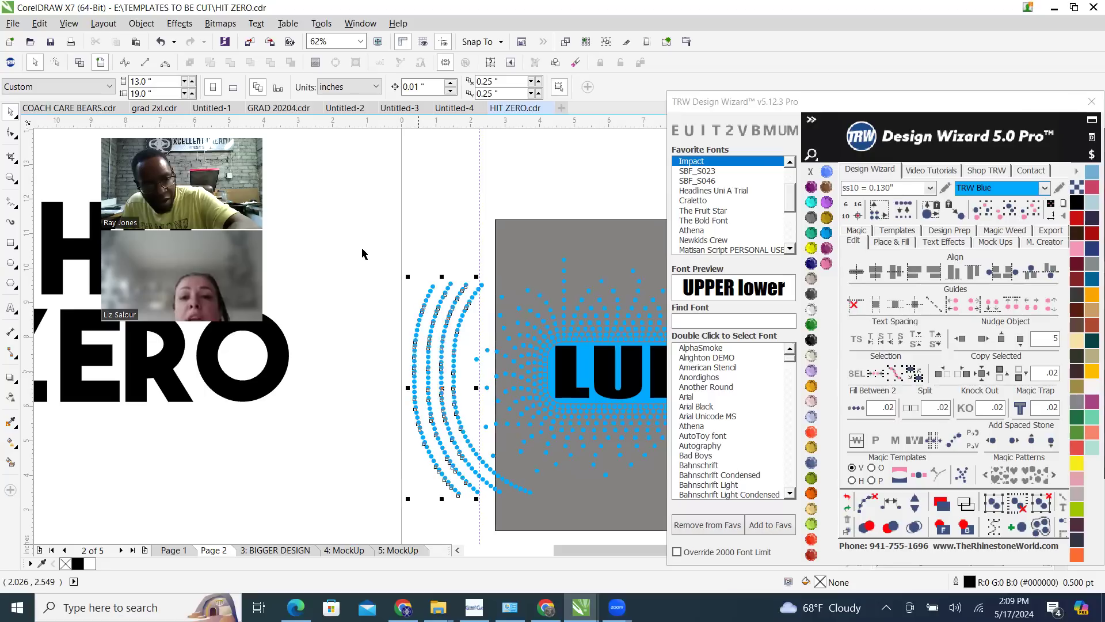
pyautogui.press('Delete')
pyautogui.moveTo(488, 309); pyautogui.dragTo(490, 312)
pyautogui.press('Delete')
# Delete the leftover outer ring stones beyond the gray square's lower-left side
pyautogui.scroll(-1, 465, 377)
pyautogui.scroll(1, 473, 452)
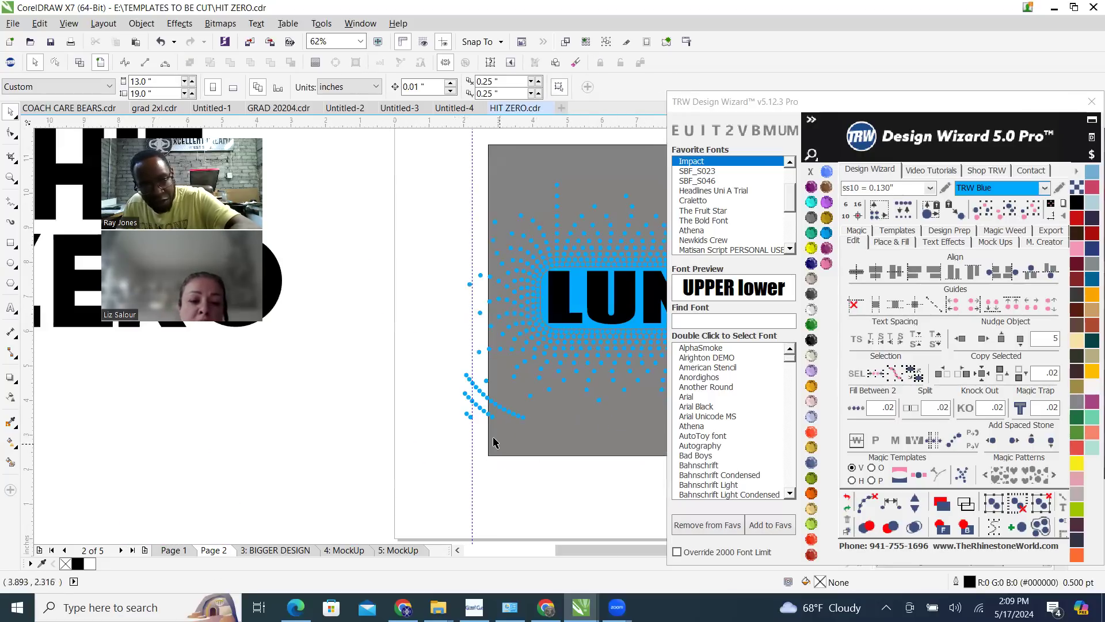
pyautogui.scroll(2, 493, 442)
pyautogui.moveTo(518, 426); pyautogui.dragTo(567, 455)
pyautogui.press('Delete')
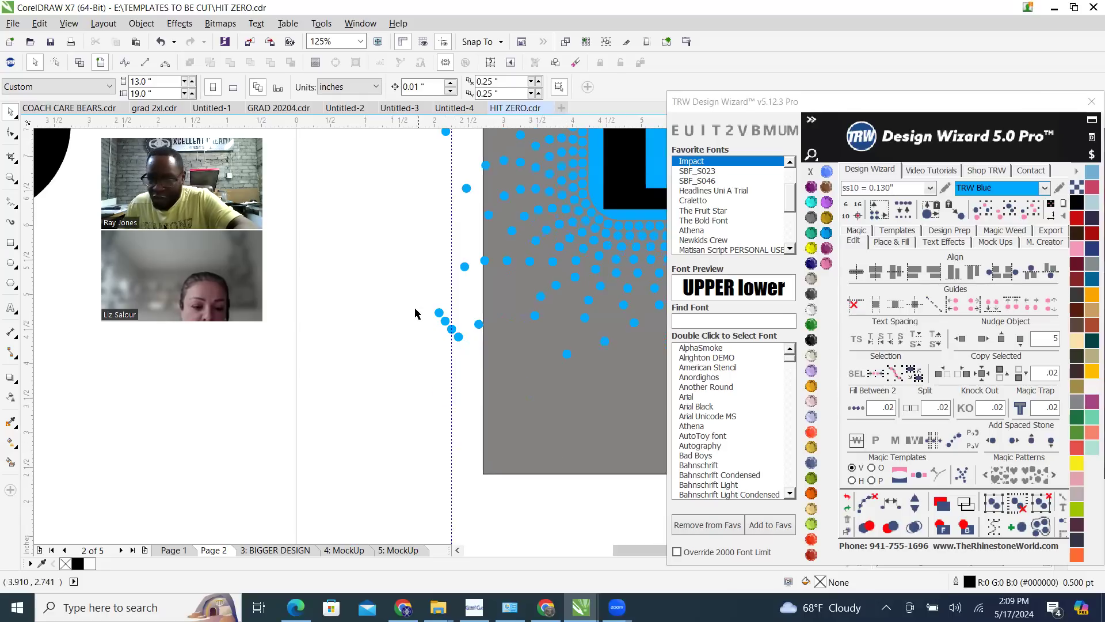
pyautogui.moveTo(472, 381); pyautogui.dragTo(469, 379)
pyautogui.scroll(-4, 469, 379)
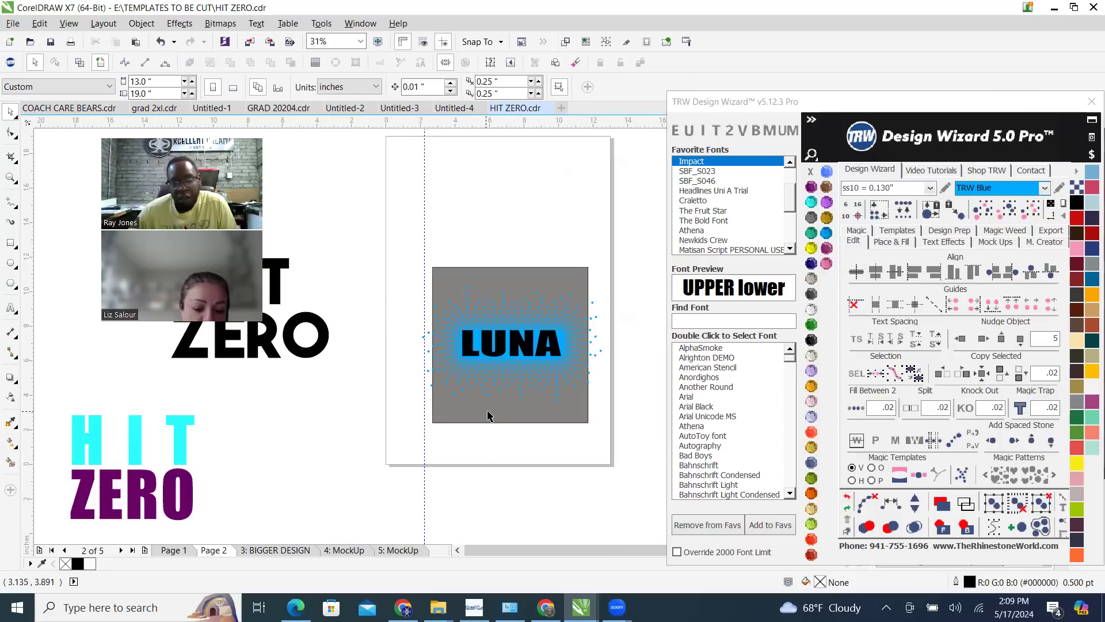
# Inspect the trimmed fill against the gray square, selecting the stones that extend past its right edge
pyautogui.scroll(2, 577, 316)
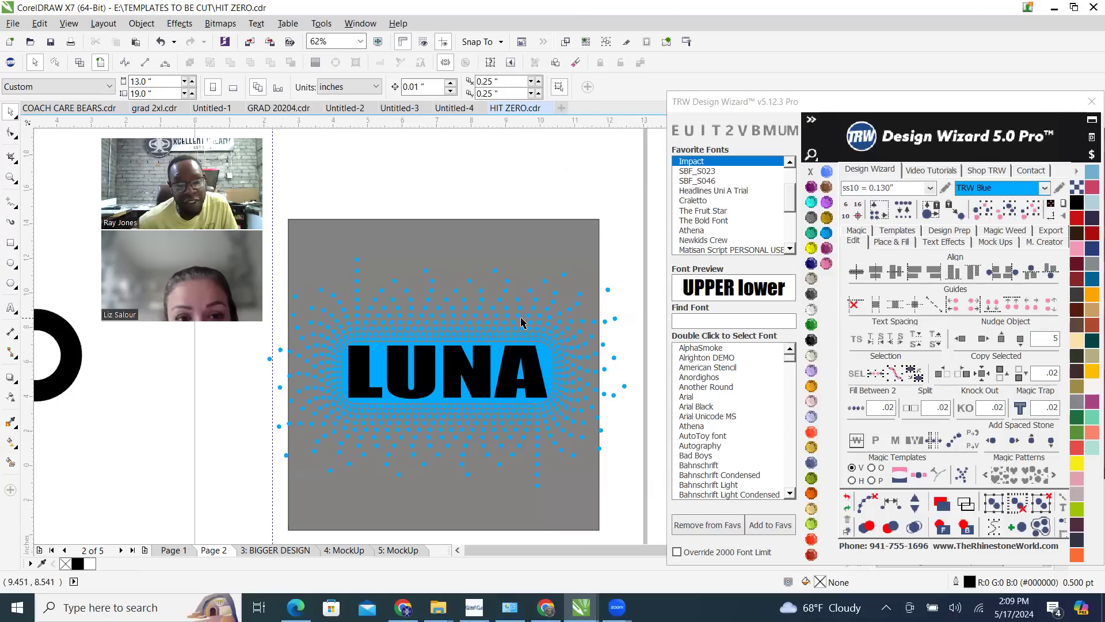
pyautogui.scroll(-2, 522, 319)
pyautogui.scroll(2, 564, 327)
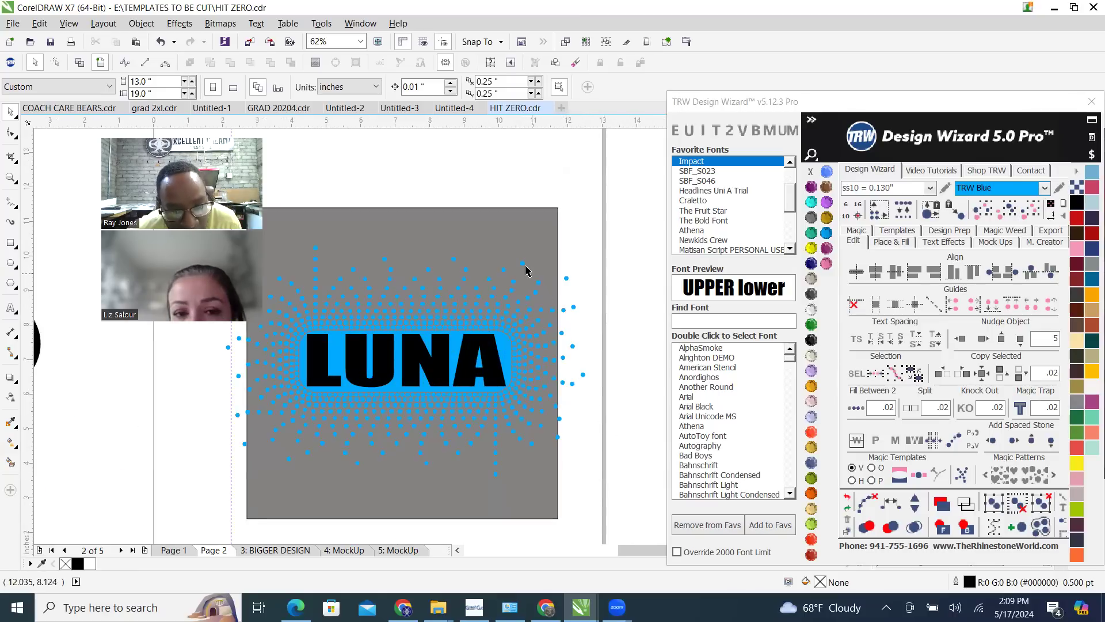
pyautogui.click(509, 247)
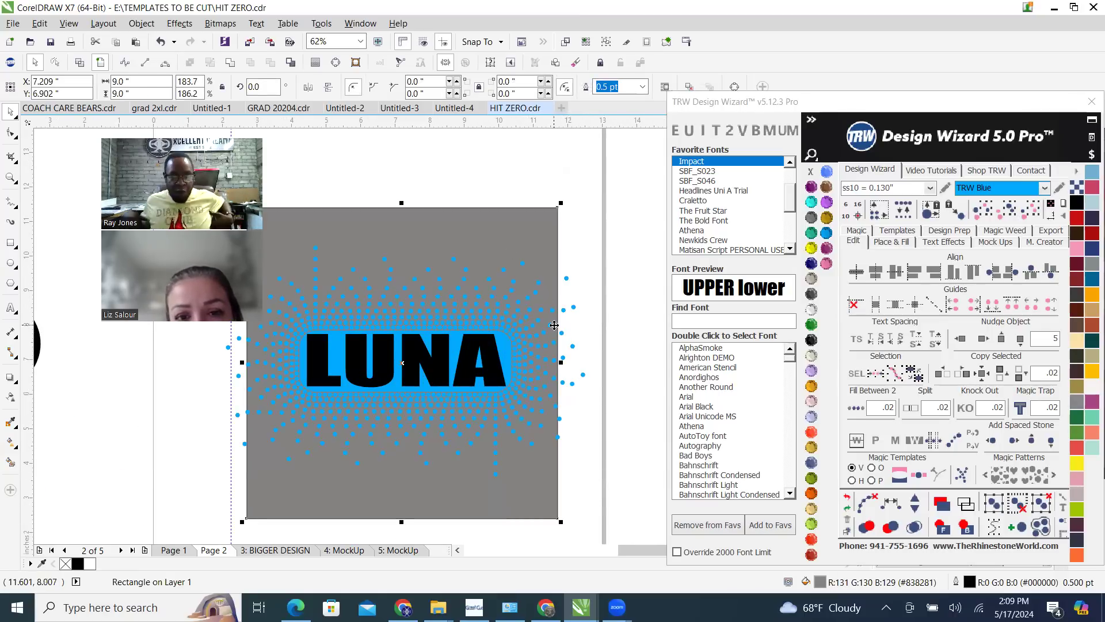
pyautogui.moveTo(626, 439); pyautogui.dragTo(556, 258)
pyautogui.scroll(-2, 576, 323)
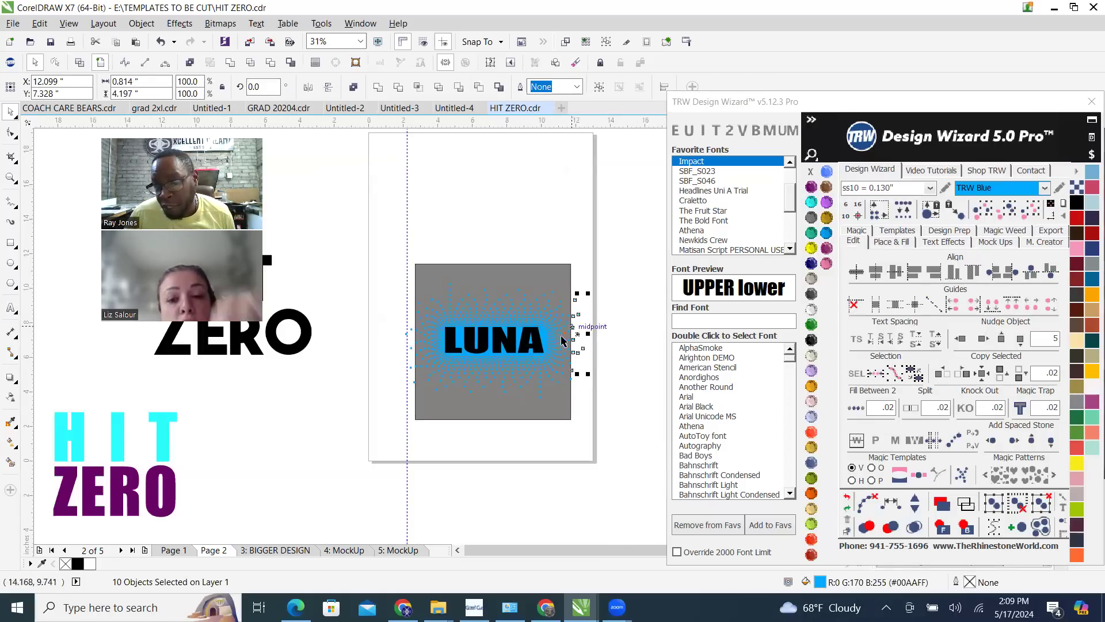
# Delete the gray 9-inch square behind the LUNA design, keeping the blue fill stones
pyautogui.click(470, 228)
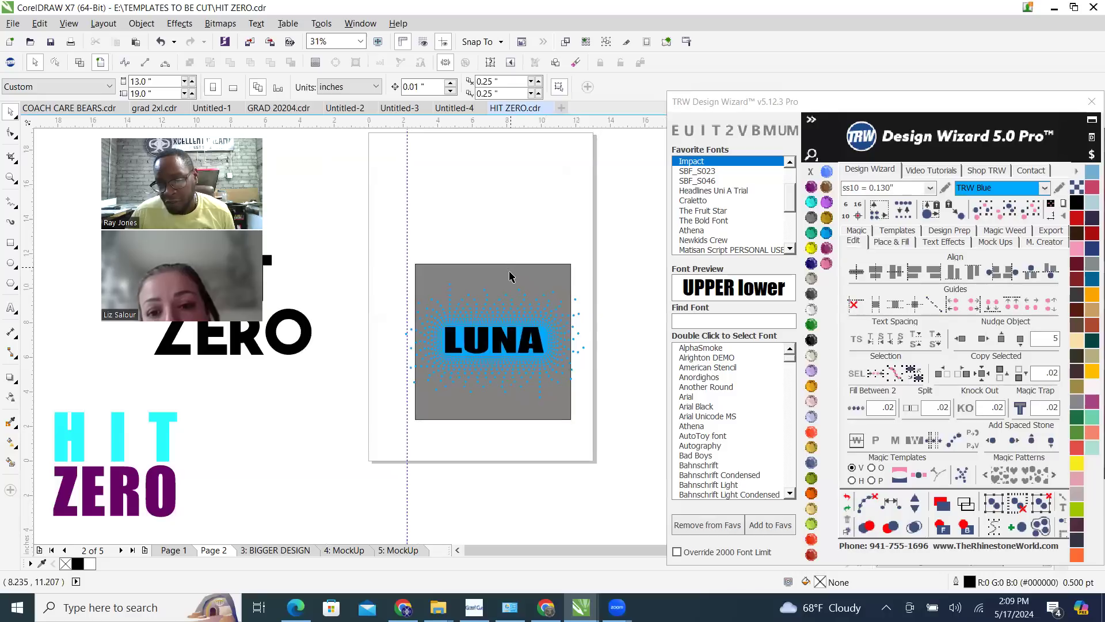
pyautogui.click(510, 276)
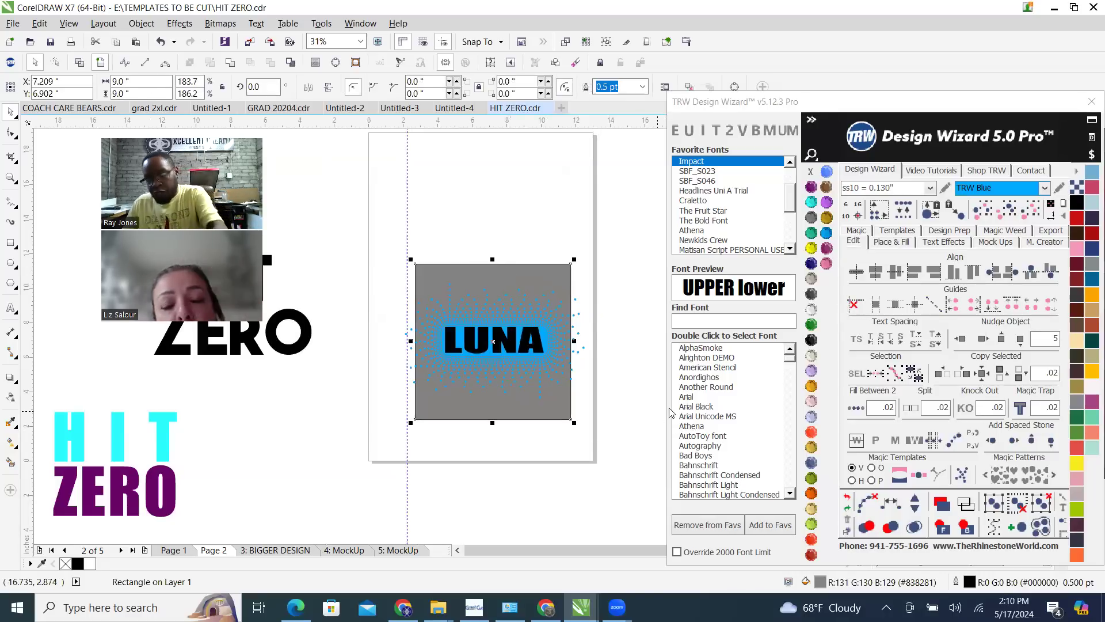
pyautogui.press('Delete')
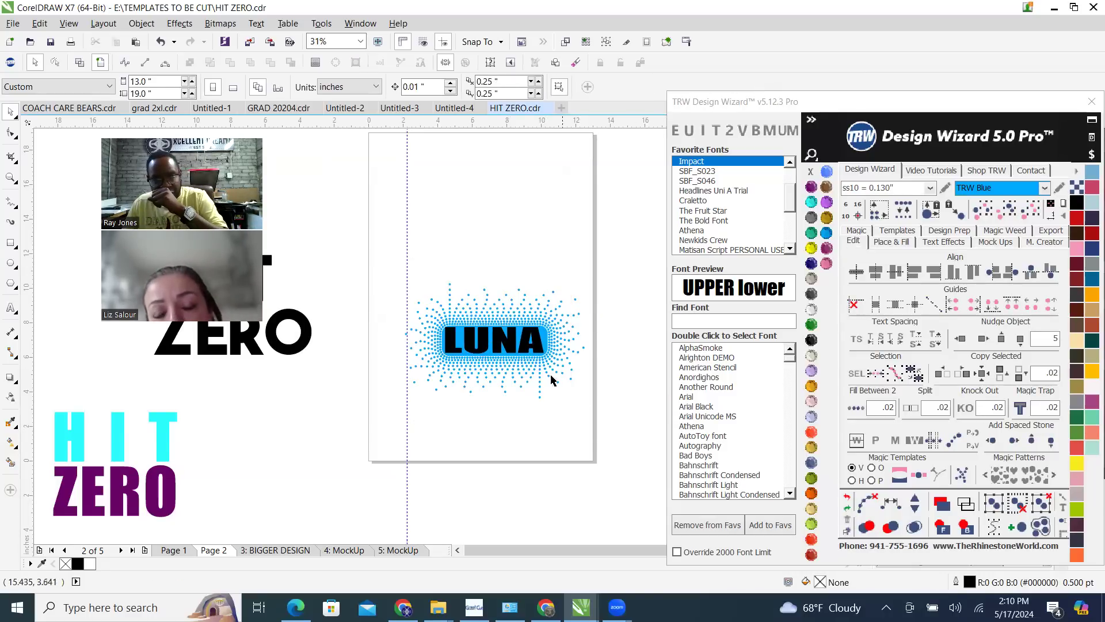
# Examine the blue rounded rectangle and the LUNA text inside the stone fill
pyautogui.scroll(2, 524, 348)
pyautogui.scroll(2, 524, 344)
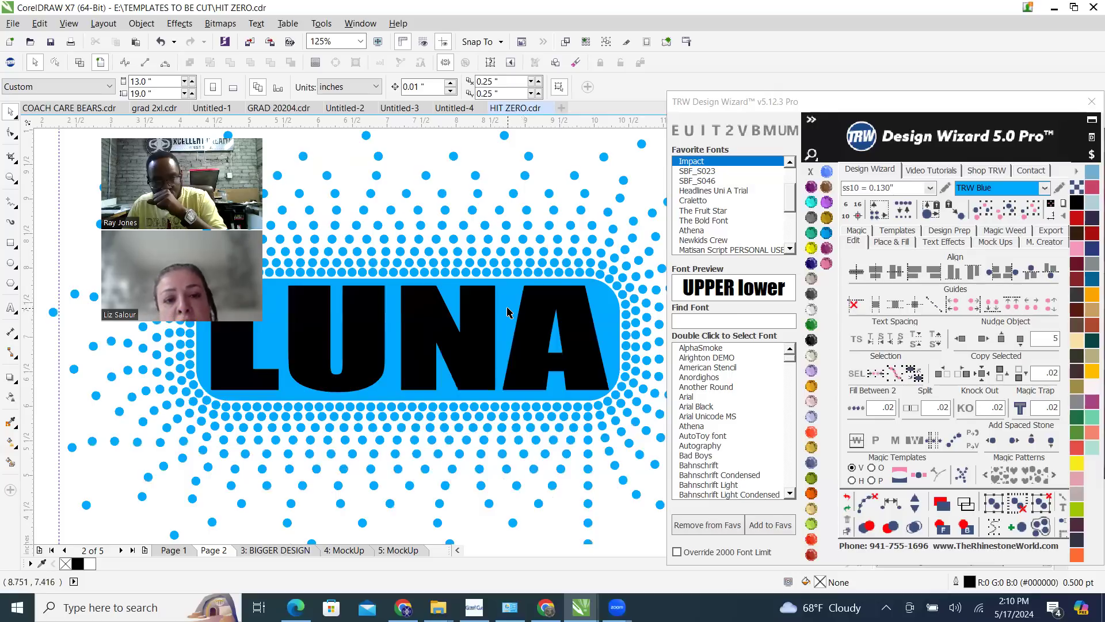
pyautogui.click(508, 312)
pyautogui.scroll(-2, 538, 368)
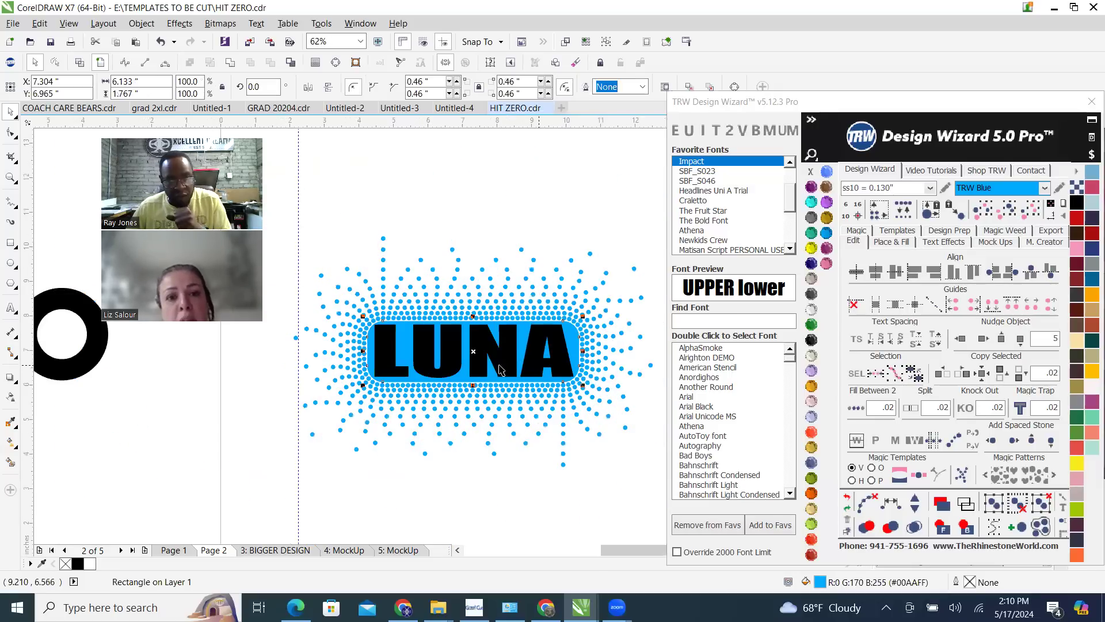
pyautogui.scroll(2, 444, 364)
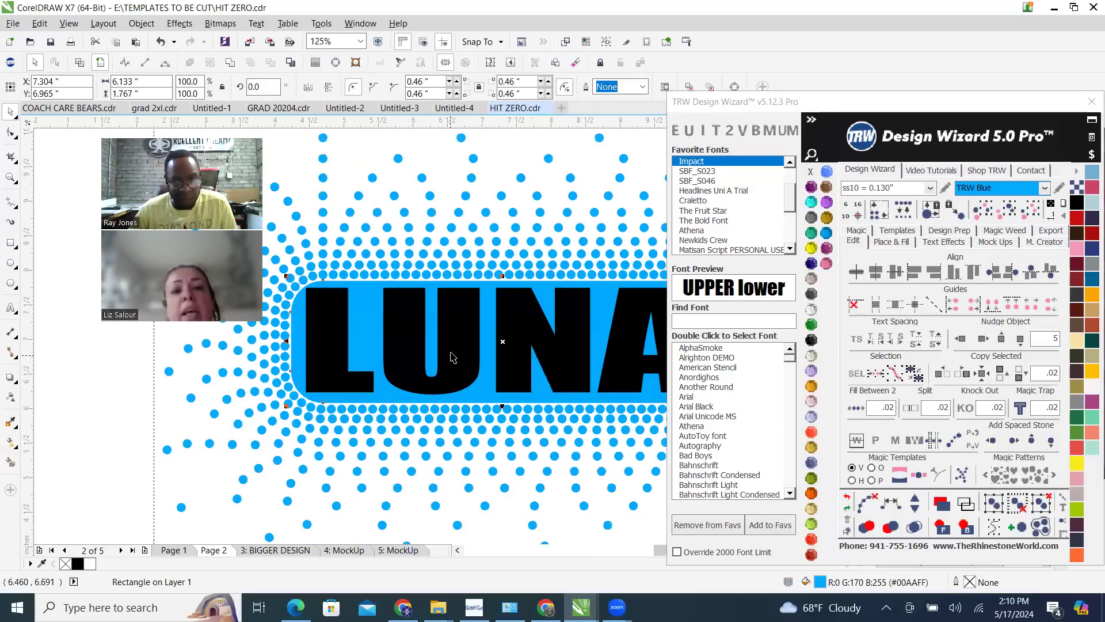
pyautogui.click(461, 344)
pyautogui.scroll(-2, 501, 323)
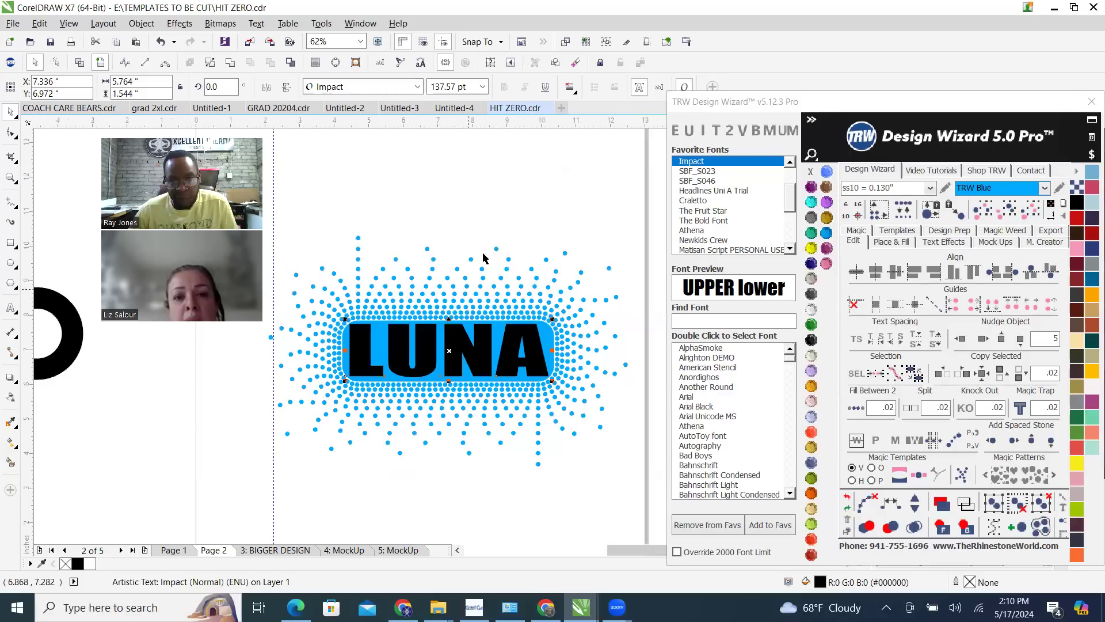
# Prepare the fill settings for the LUNA text with Citrine stones, a contour of .075 and inside placement
pyautogui.click(533, 217)
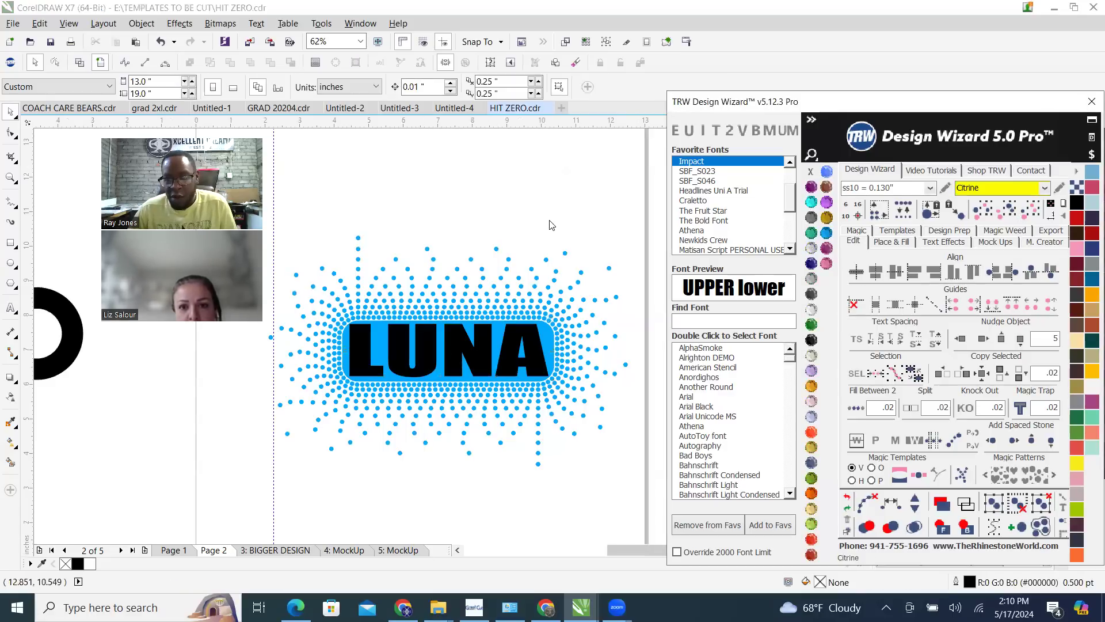
pyautogui.click(508, 354)
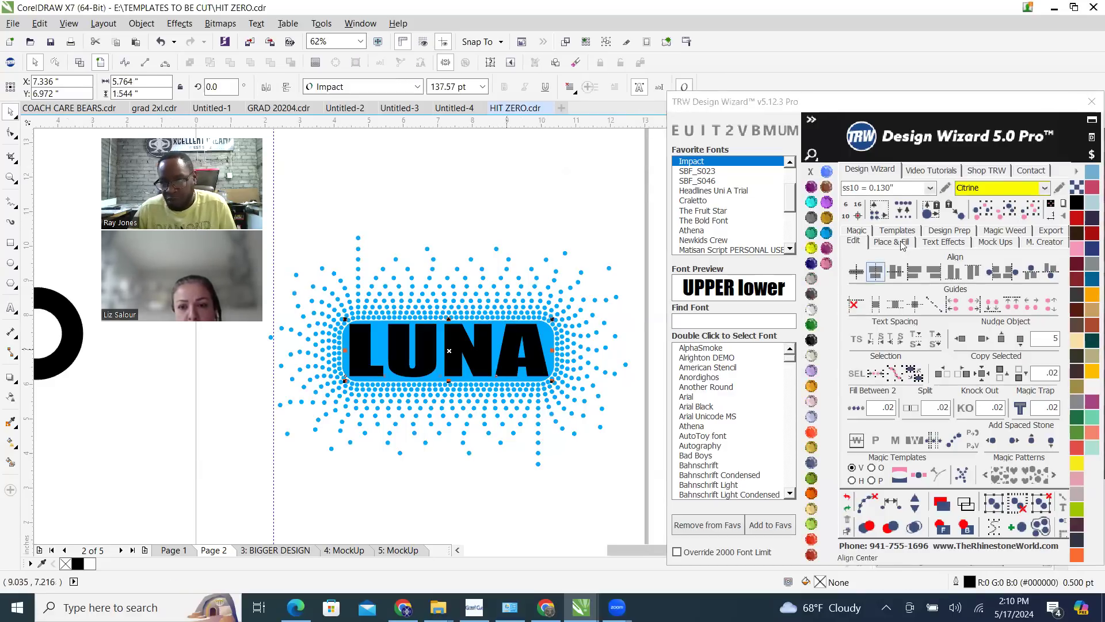
pyautogui.click(893, 241)
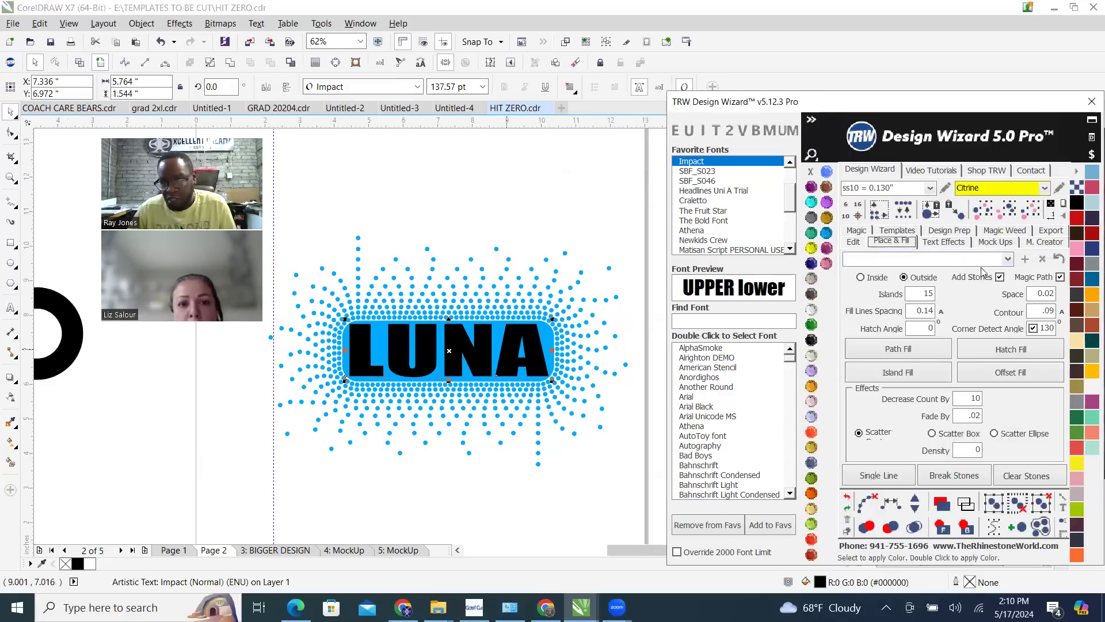
pyautogui.doubleClick(1045, 311)
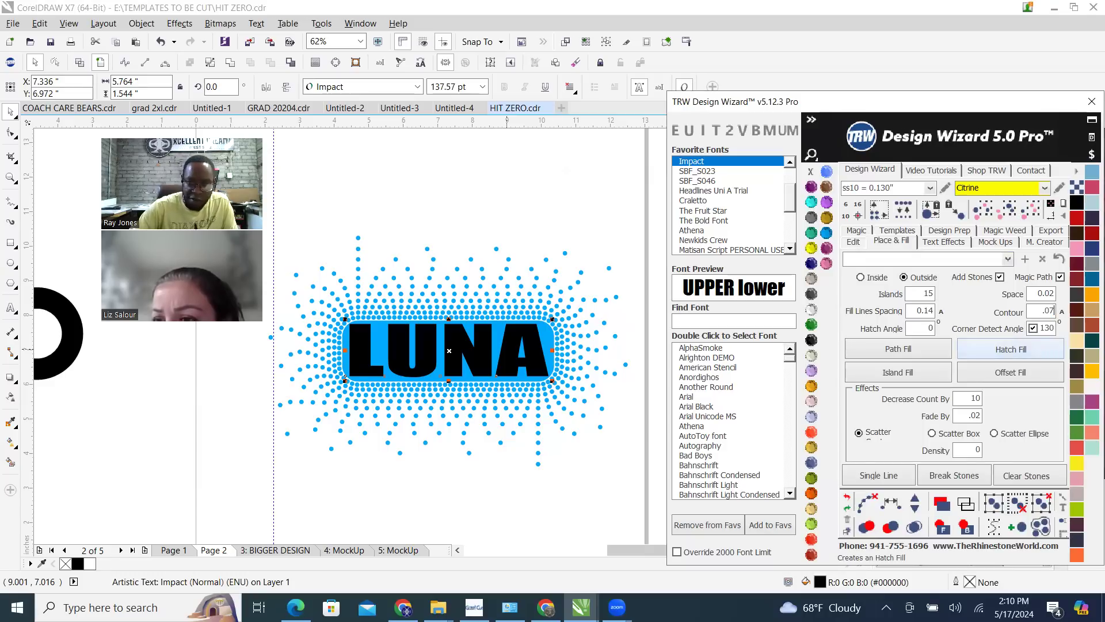
pyautogui.click(859, 275)
# Try an inside island fill with 15 islands on the LUNA text and undo it
pyautogui.click(938, 375)
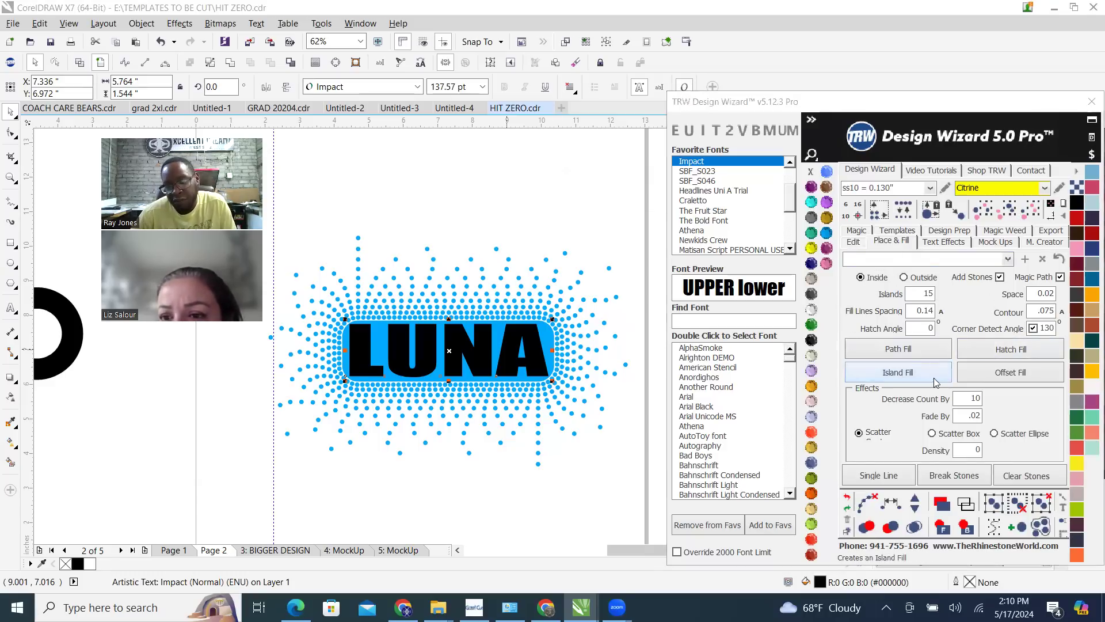
pyautogui.click(645, 364)
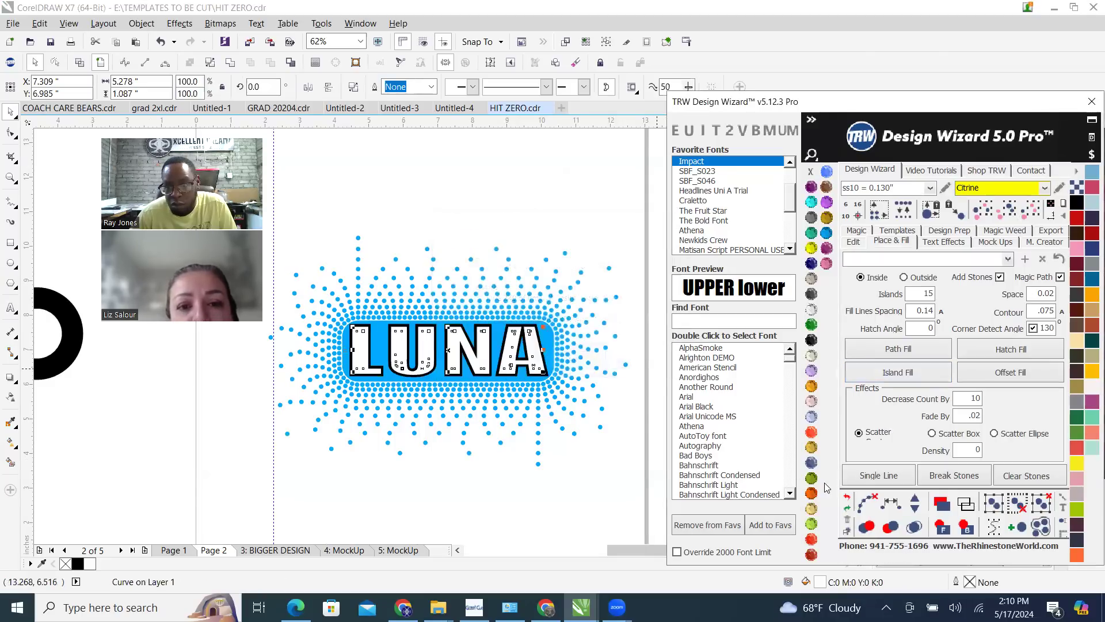
pyautogui.click(848, 500)
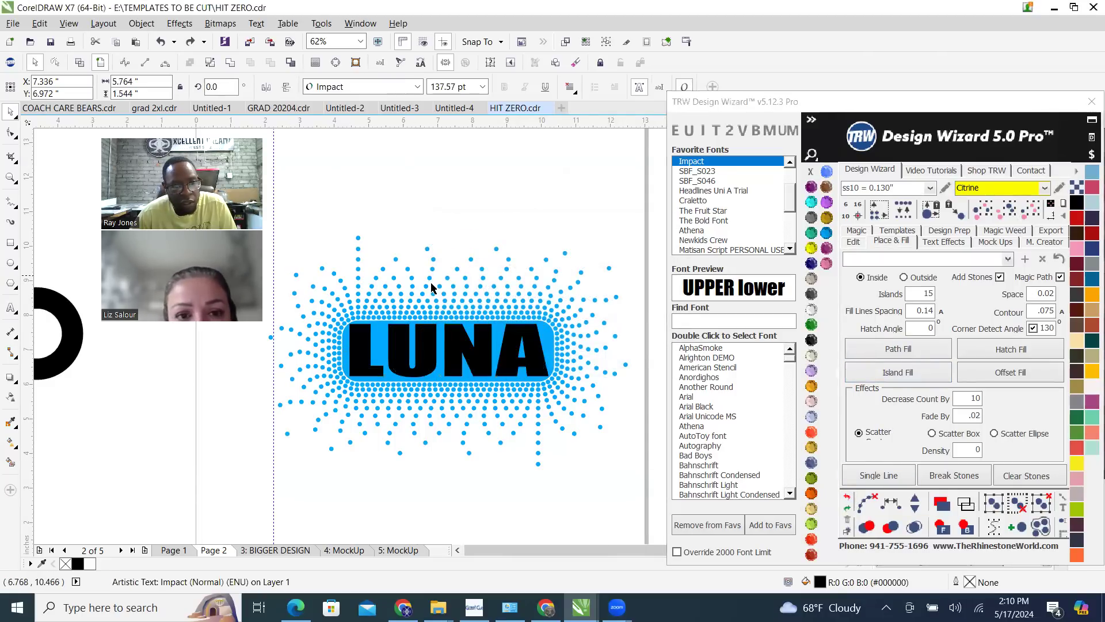
# Reselect the LUNA text and open the number of islands for editing
pyautogui.scroll(-1, 430, 283)
pyautogui.scroll(2, 397, 299)
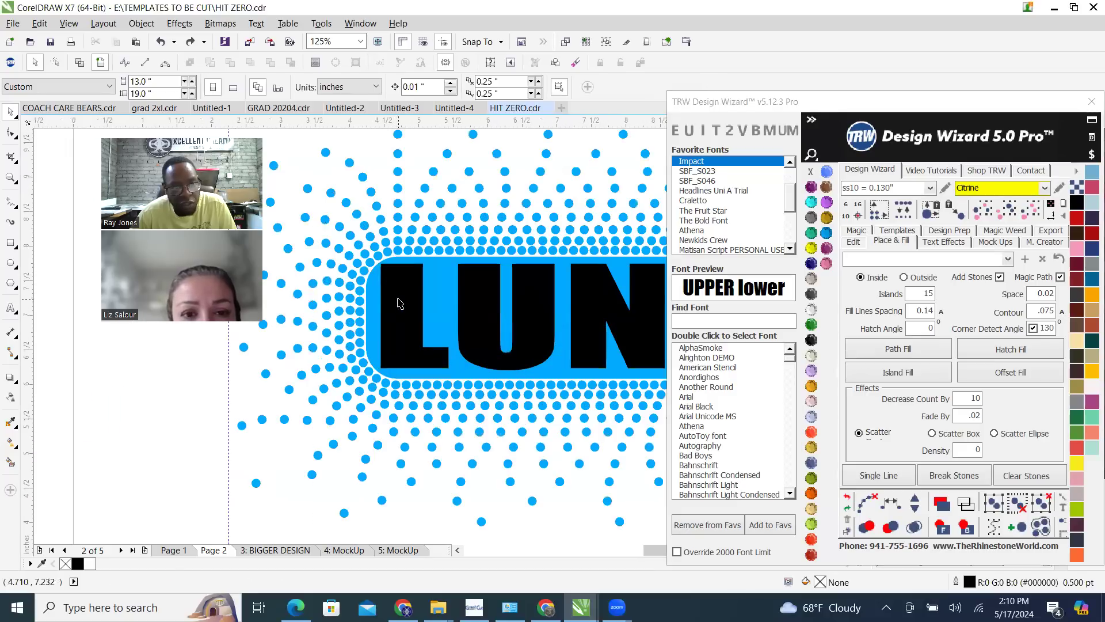
pyautogui.click(431, 316)
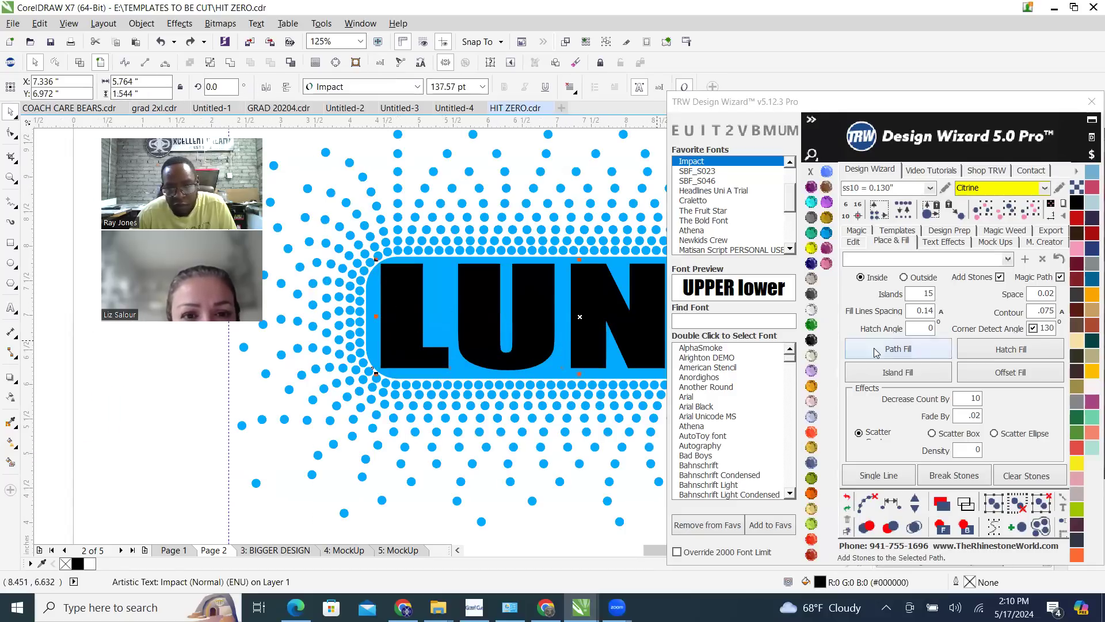
pyautogui.doubleClick(910, 298)
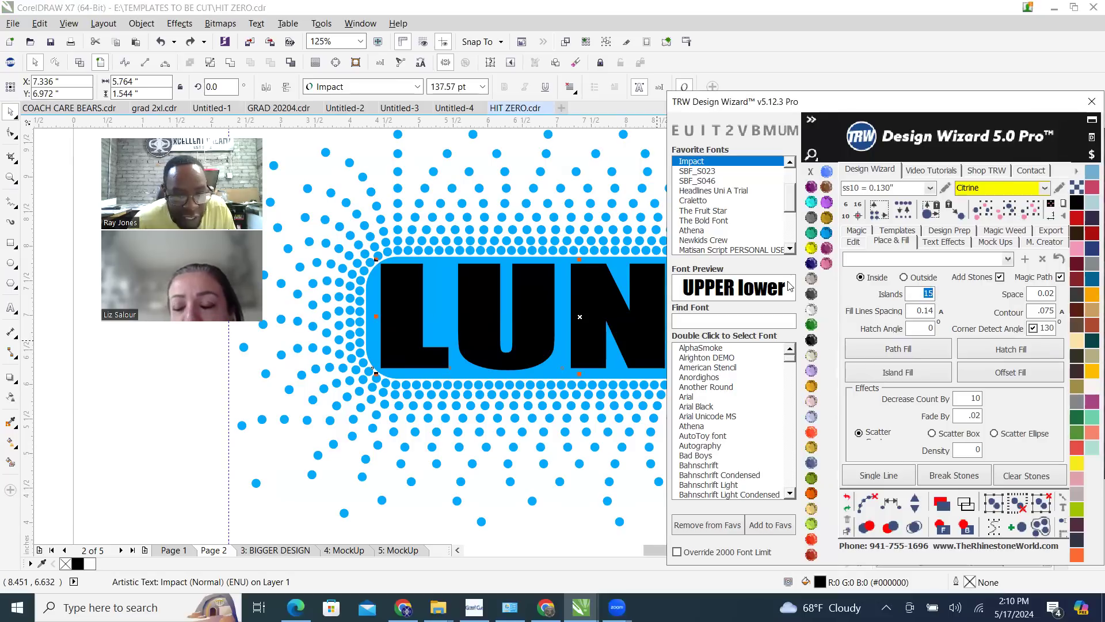
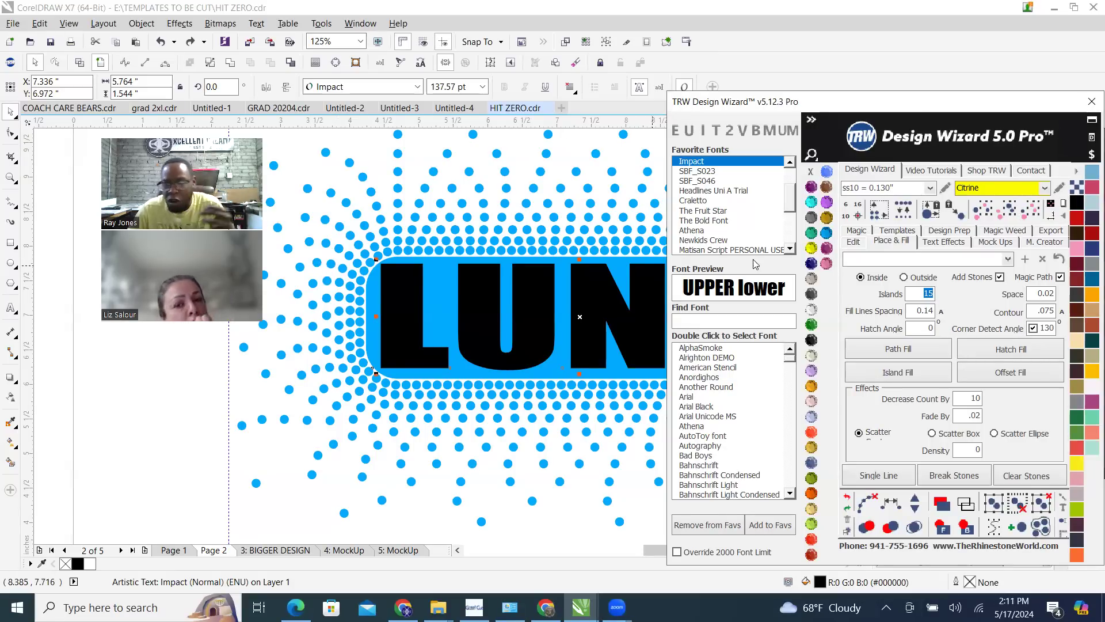
# Fill the LUNA text with a single-island fill of ss10 Citrine stones and merge the overlapping stones
pyautogui.write('1')
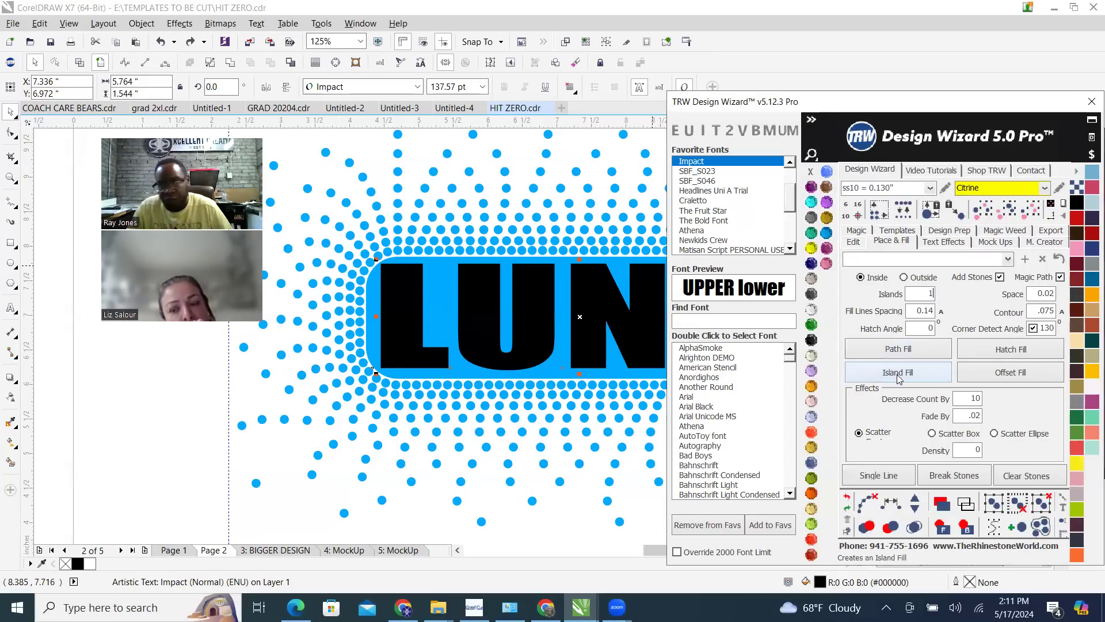
pyautogui.click(923, 378)
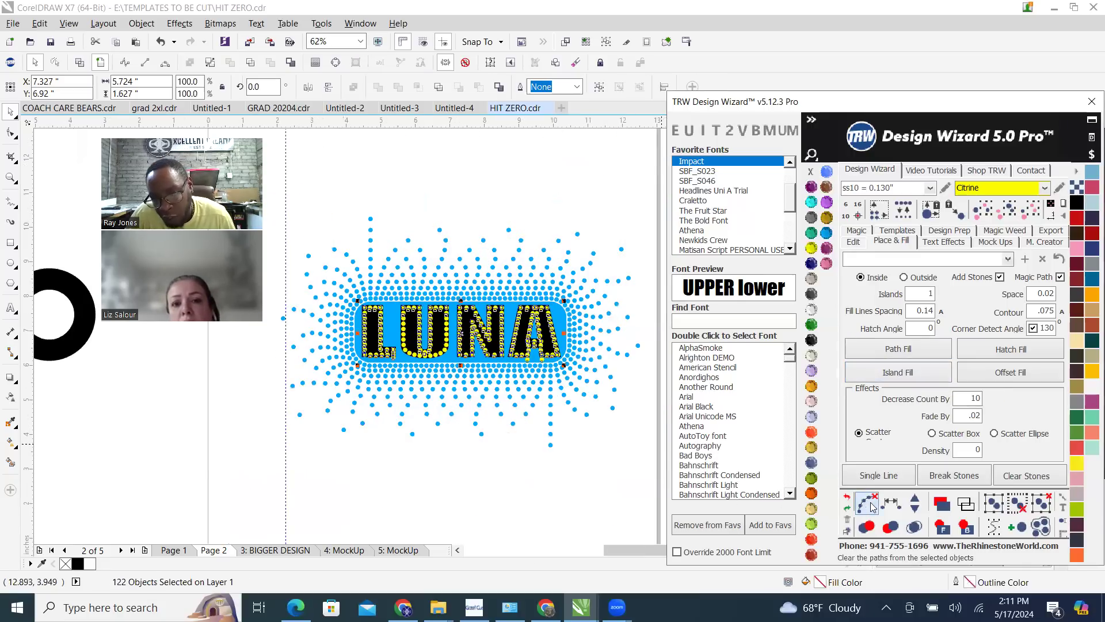
pyautogui.click(916, 533)
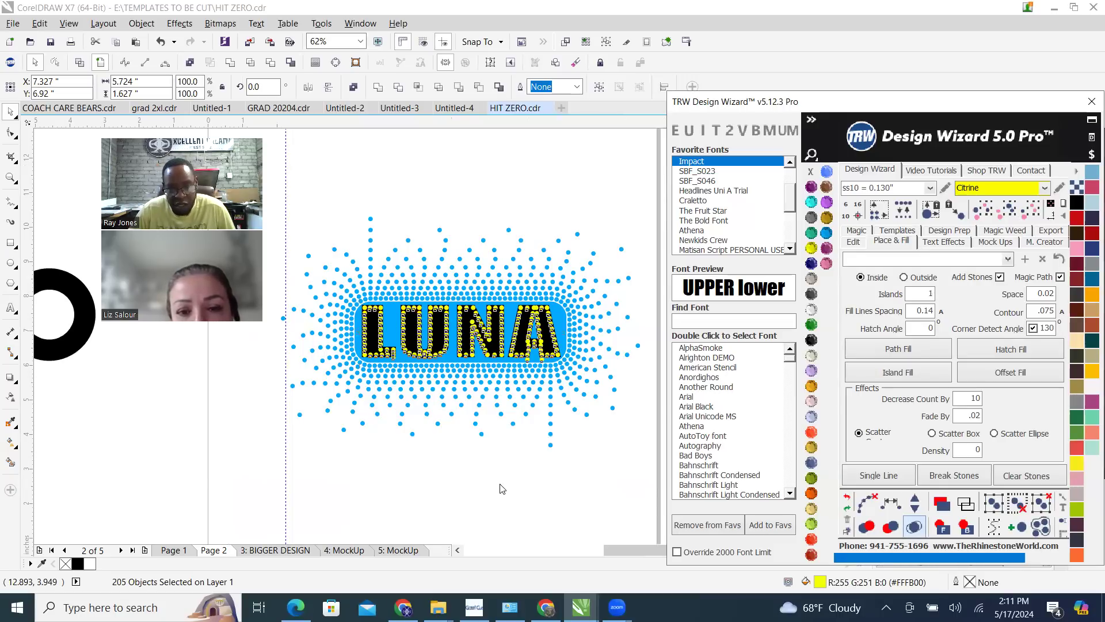
# Move the overhanging corner stone at the foot of the letter L up inside the letter's edge
pyautogui.scroll(4, 524, 367)
pyautogui.click(535, 354)
pyautogui.press('Escape')
pyautogui.scroll(-4, 563, 377)
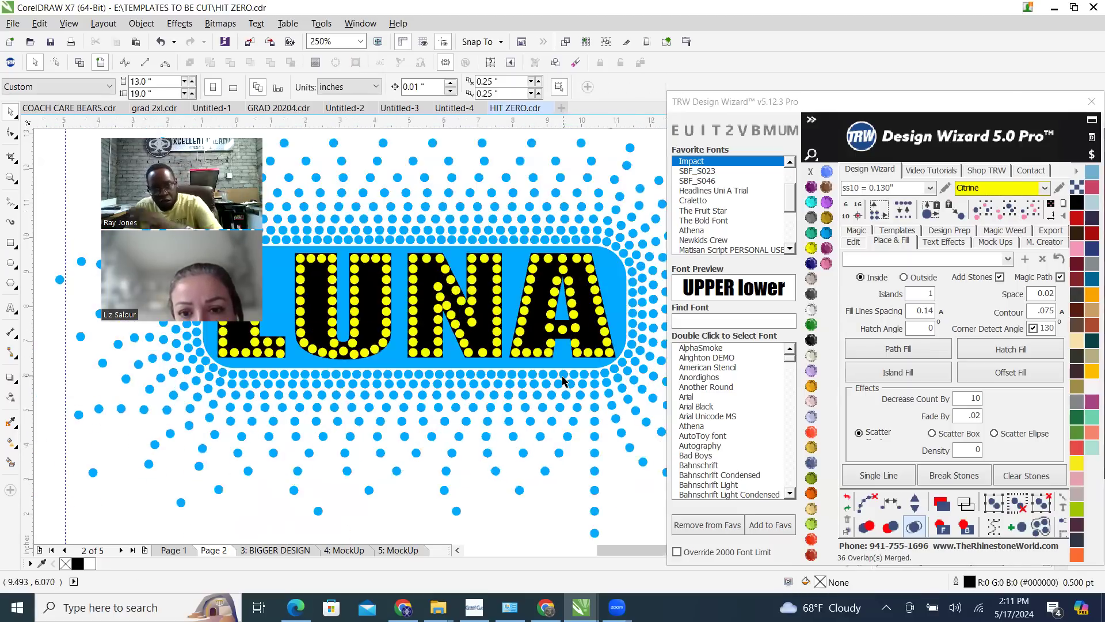
pyautogui.scroll(-2, 563, 380)
pyautogui.scroll(3, 414, 378)
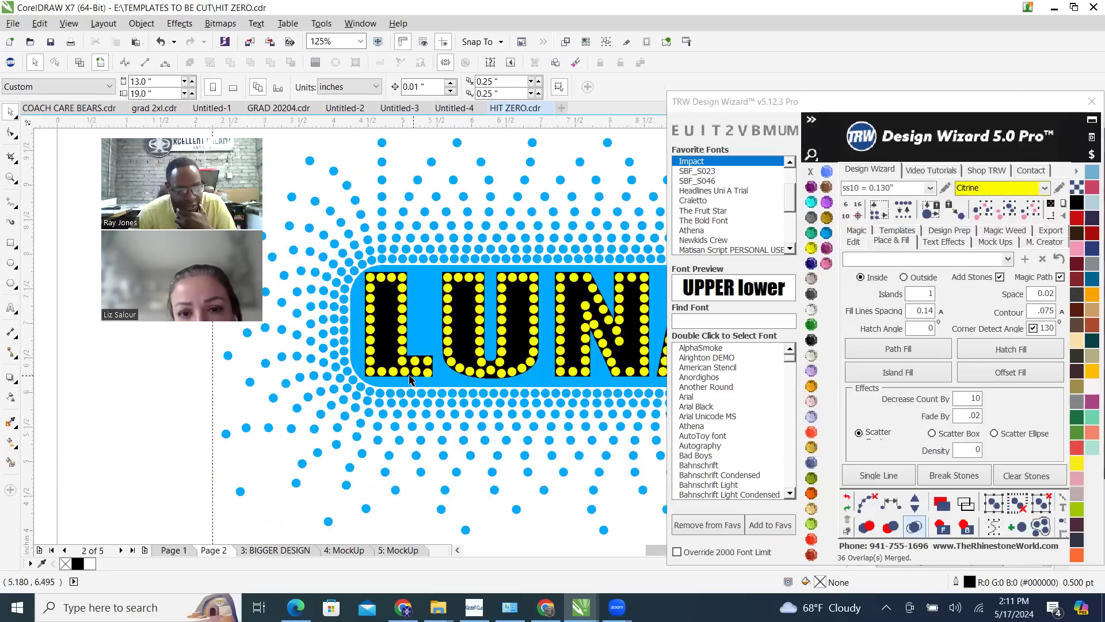
pyautogui.scroll(8, 409, 378)
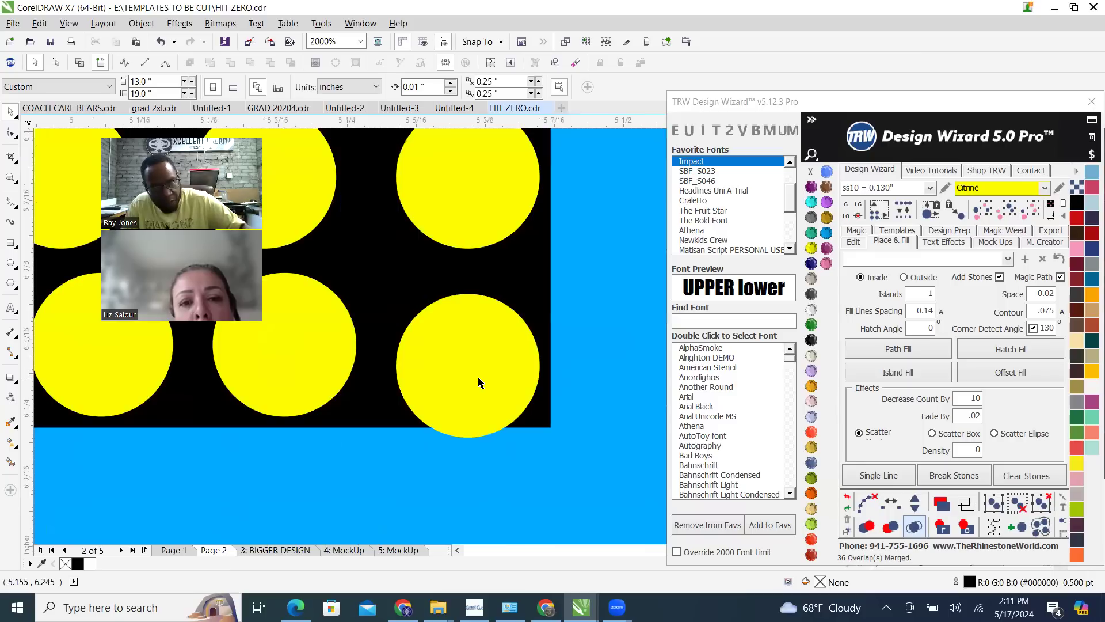
pyautogui.moveTo(481, 374); pyautogui.dragTo(479, 359)
pyautogui.scroll(-8, 479, 359)
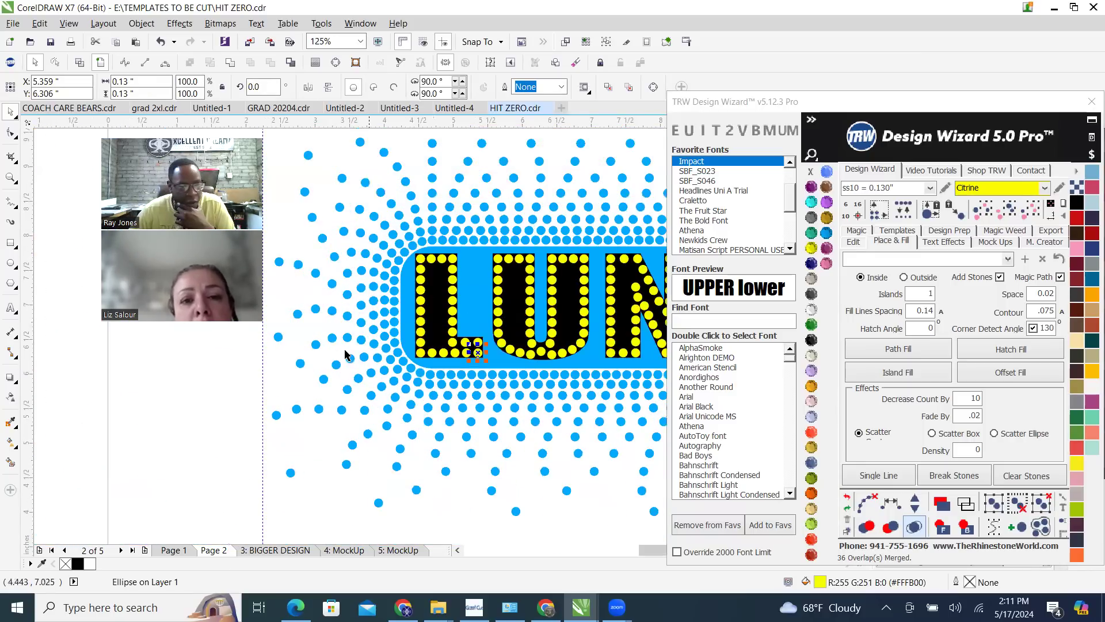
# Set the stone colour to Tanzanite with nothing in the design selected
pyautogui.scroll(-2, 346, 354)
pyautogui.click(582, 183)
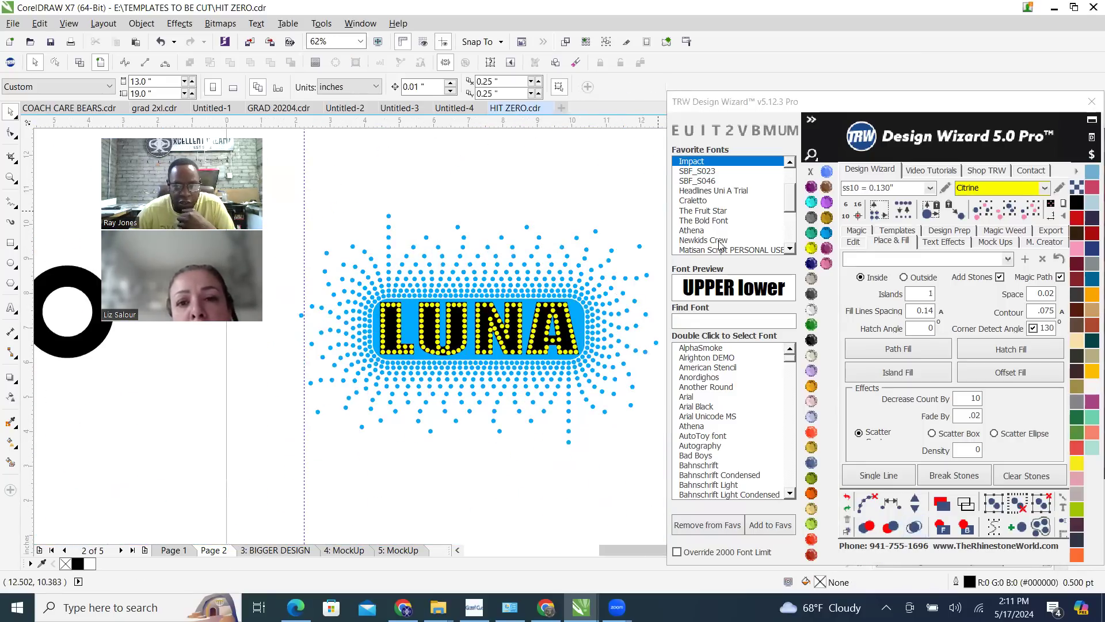
pyautogui.click(827, 203)
pyautogui.scroll(2, 514, 334)
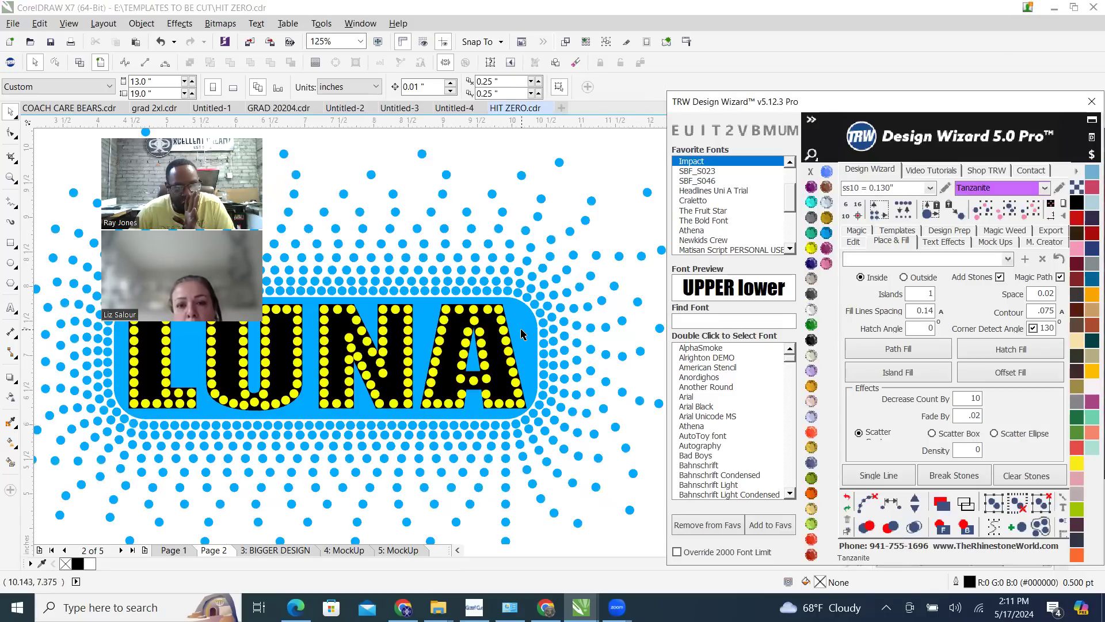
# Try a Tanzanite hatch fill on the whole blue rounded rectangle behind LUNA, and undo it
pyautogui.click(521, 330)
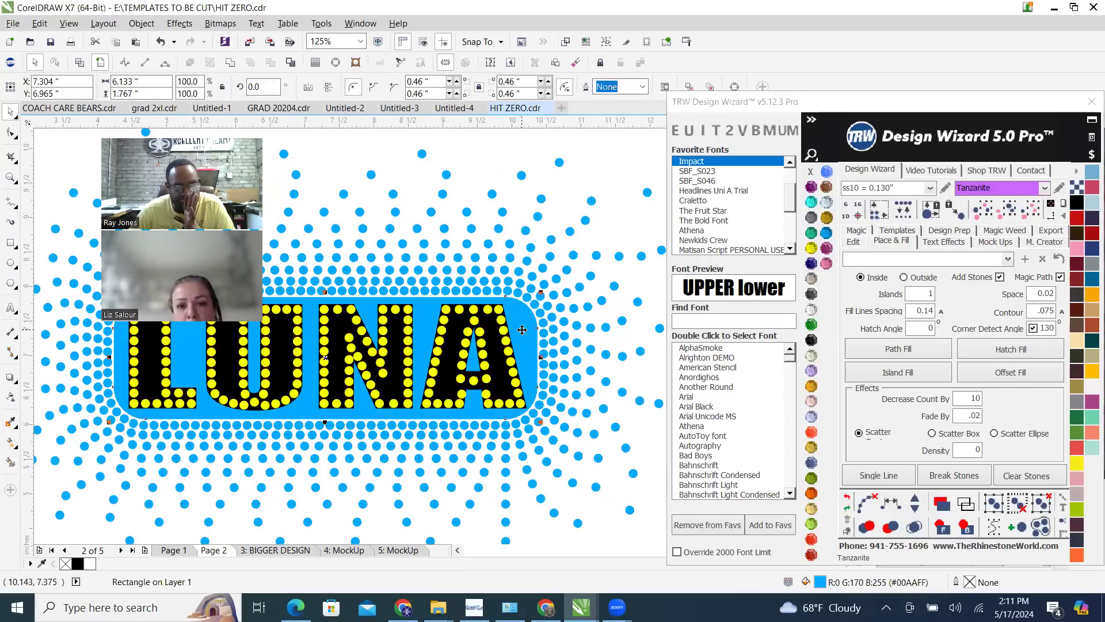
pyautogui.click(1023, 356)
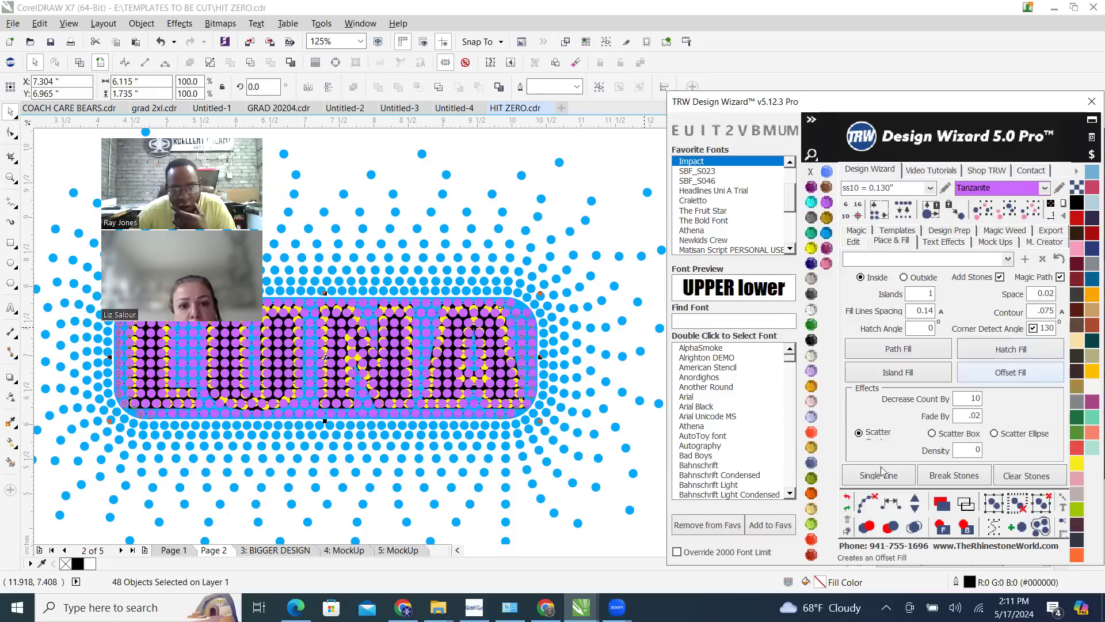
pyautogui.click(848, 498)
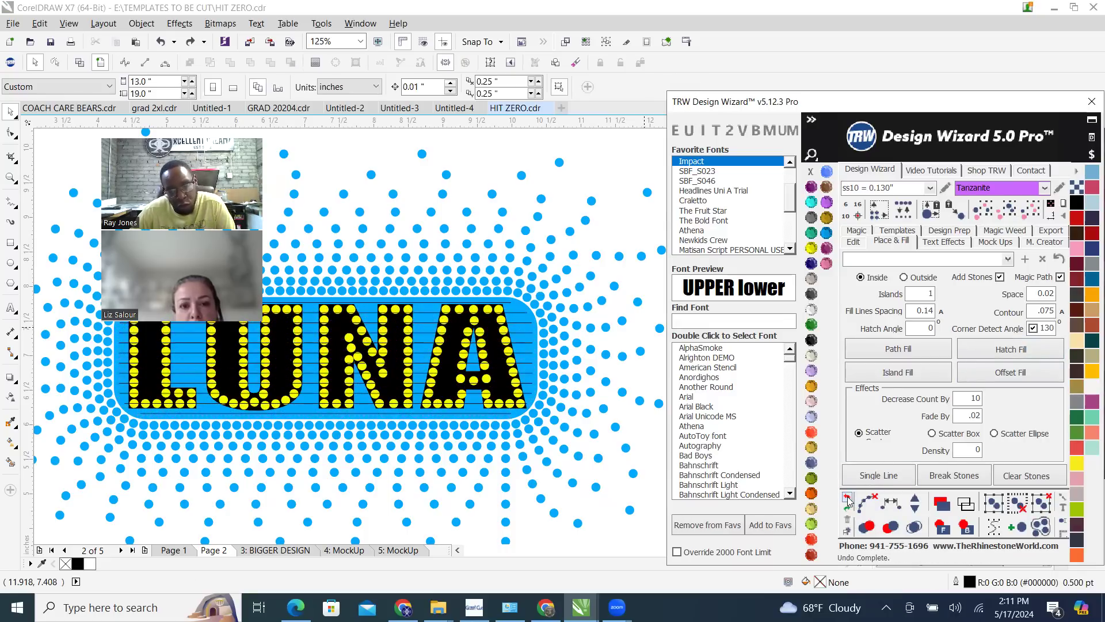
pyautogui.click(848, 499)
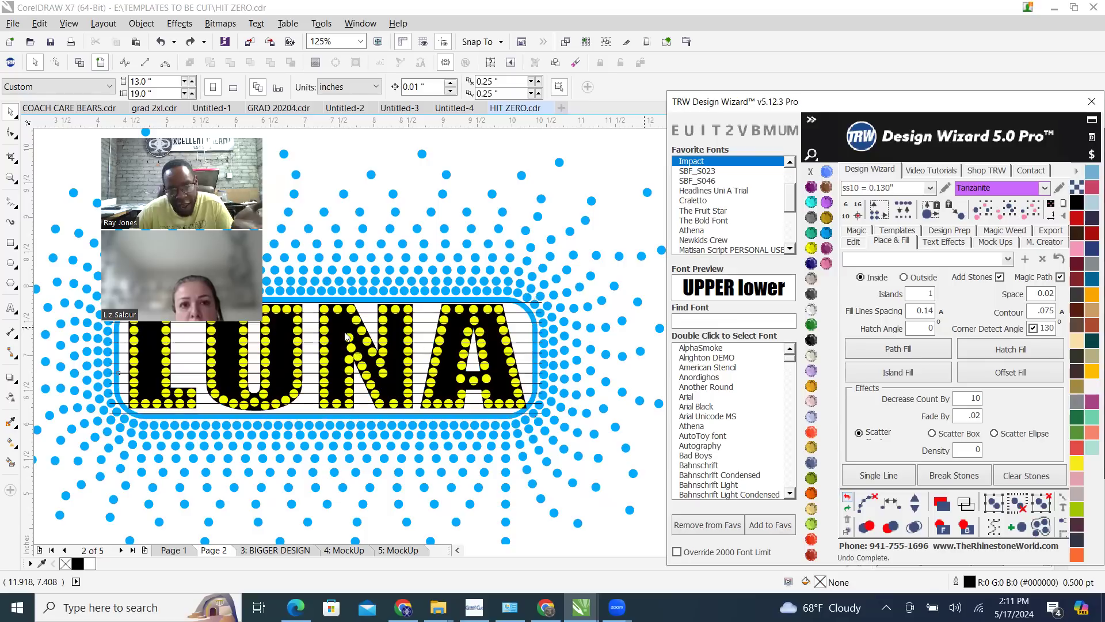
# Move the blue rounded rectangle away from the LUNA lettering and undo the move
pyautogui.click(488, 167)
pyautogui.scroll(-2, 449, 272)
pyautogui.moveTo(435, 301); pyautogui.dragTo(527, 208)
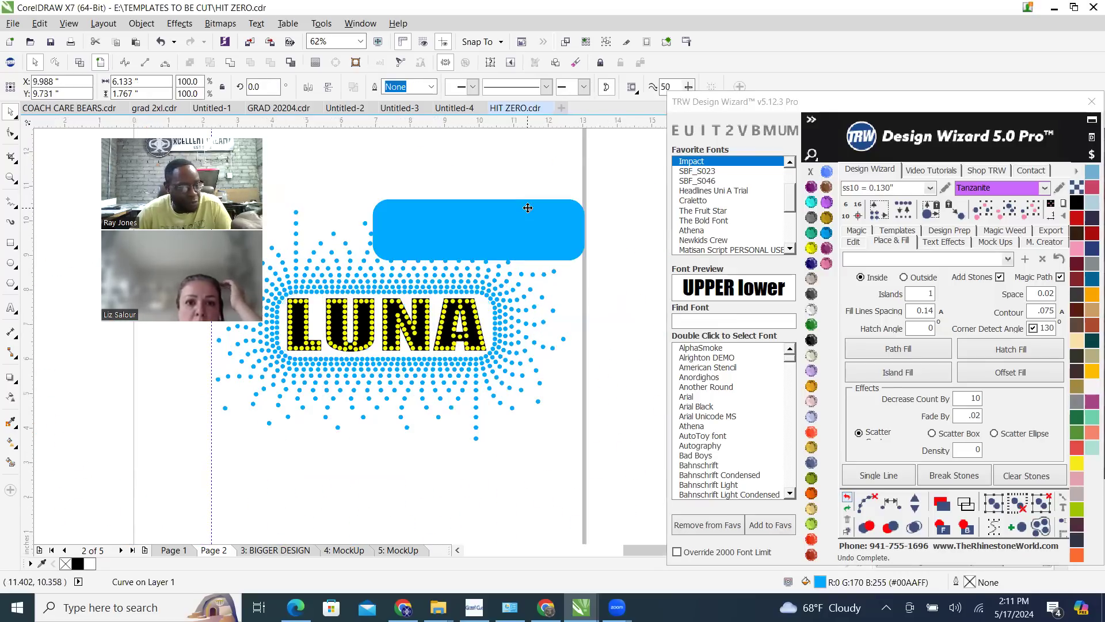
pyautogui.hotkey('ctrl', 'z')
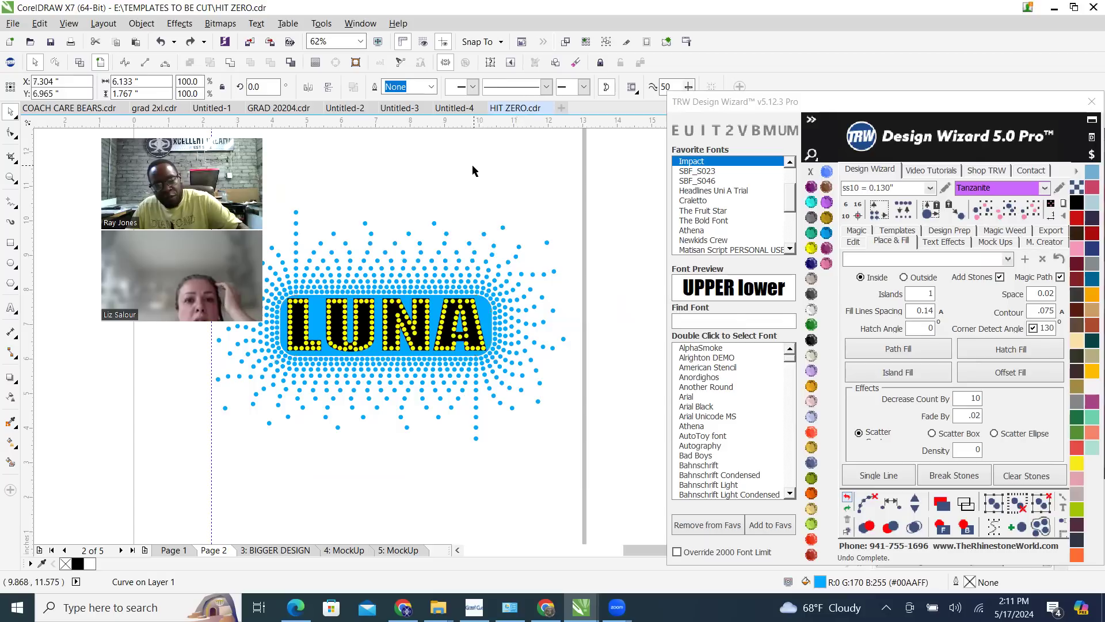
# Trim the LUNA letter shapes out of the blue rounded rectangle
pyautogui.scroll(4, 474, 170)
pyautogui.click(468, 271)
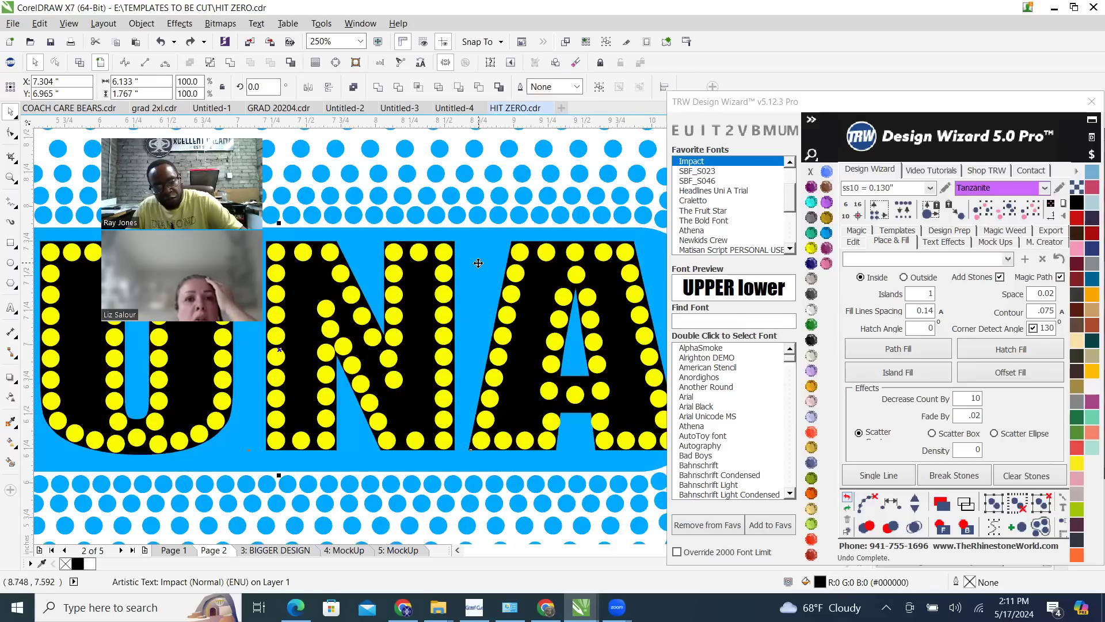
pyautogui.keyDown('shift'); pyautogui.click(478, 263); pyautogui.keyUp('shift')
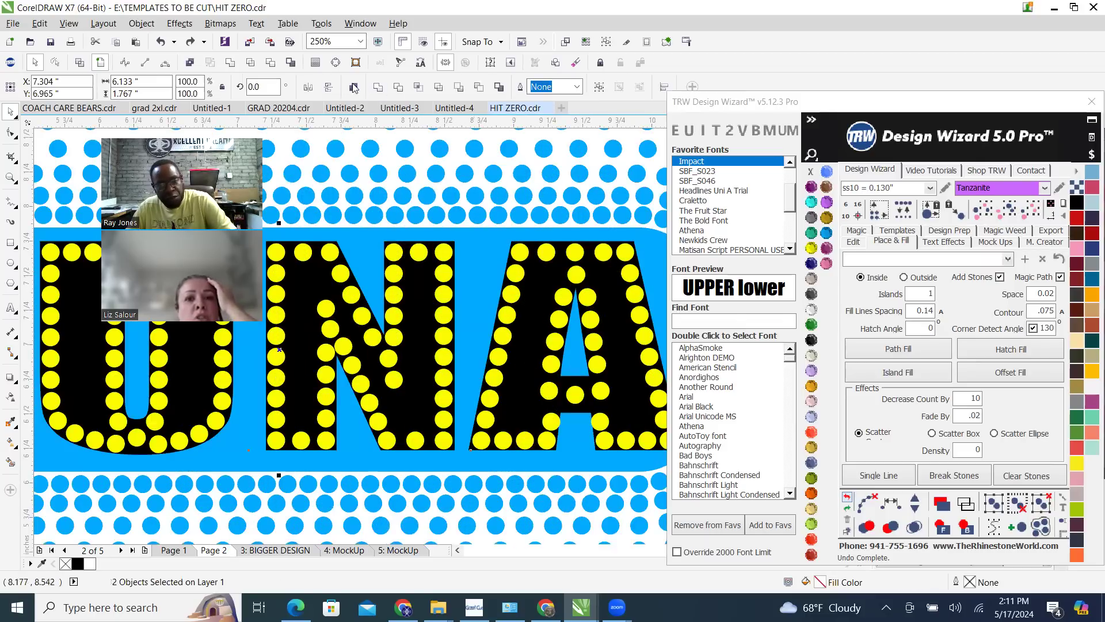
pyautogui.click(271, 64)
pyautogui.scroll(-3, 547, 345)
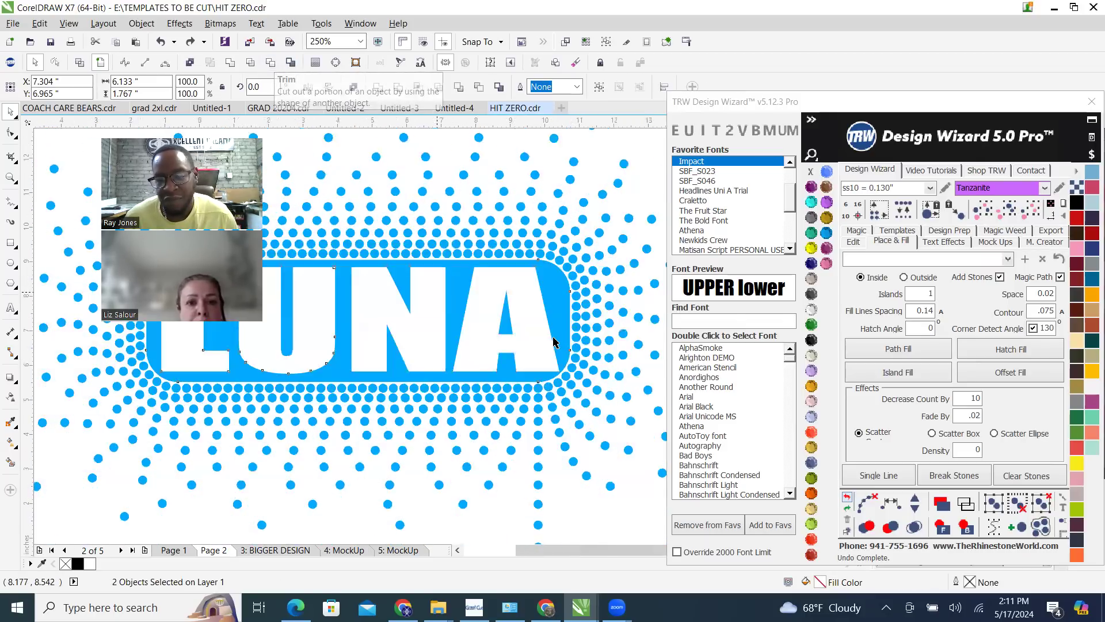
pyautogui.click(597, 272)
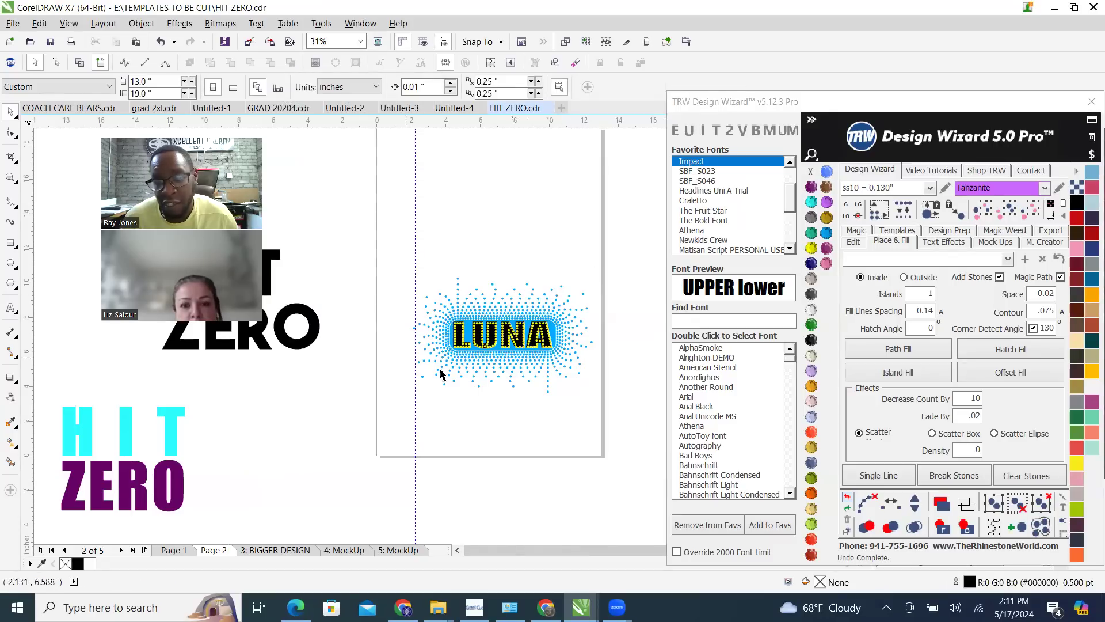
# Hatch-fill the trimmed background around LUNA with ss10 Tanzanite stones, clear the fill paths and check the stones for overlaps
pyautogui.scroll(3, 476, 351)
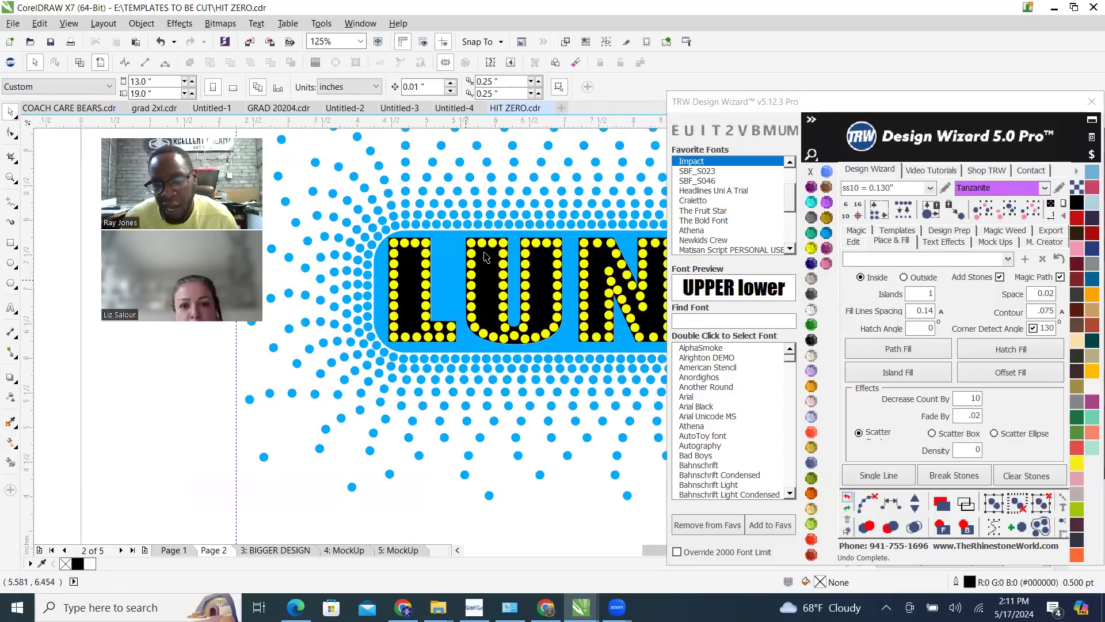
pyautogui.click(451, 293)
pyautogui.click(1024, 351)
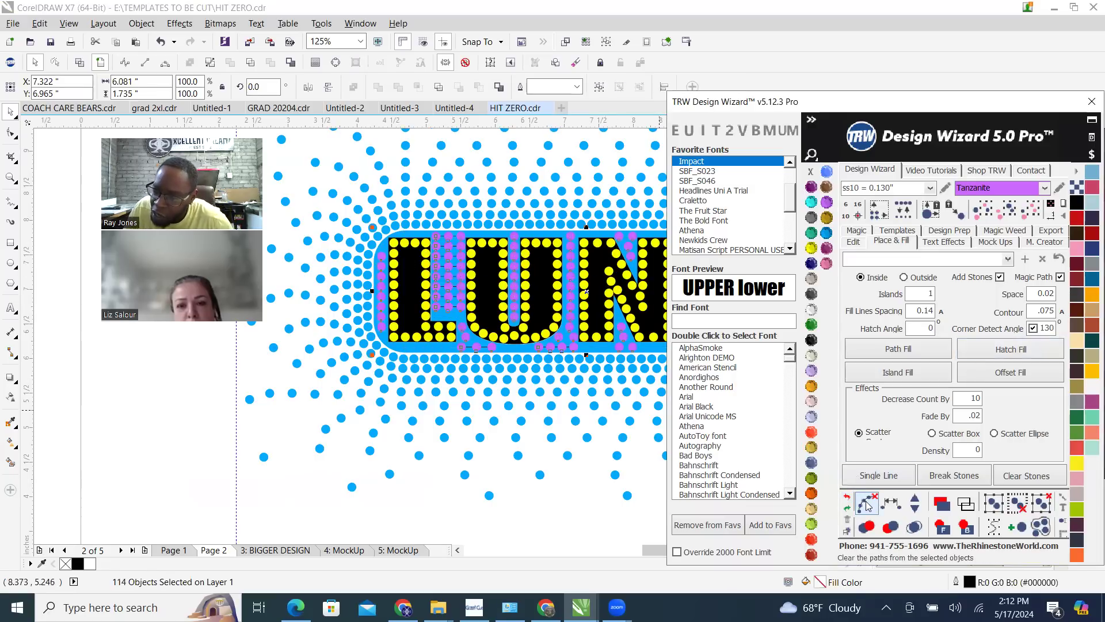
pyautogui.click(915, 527)
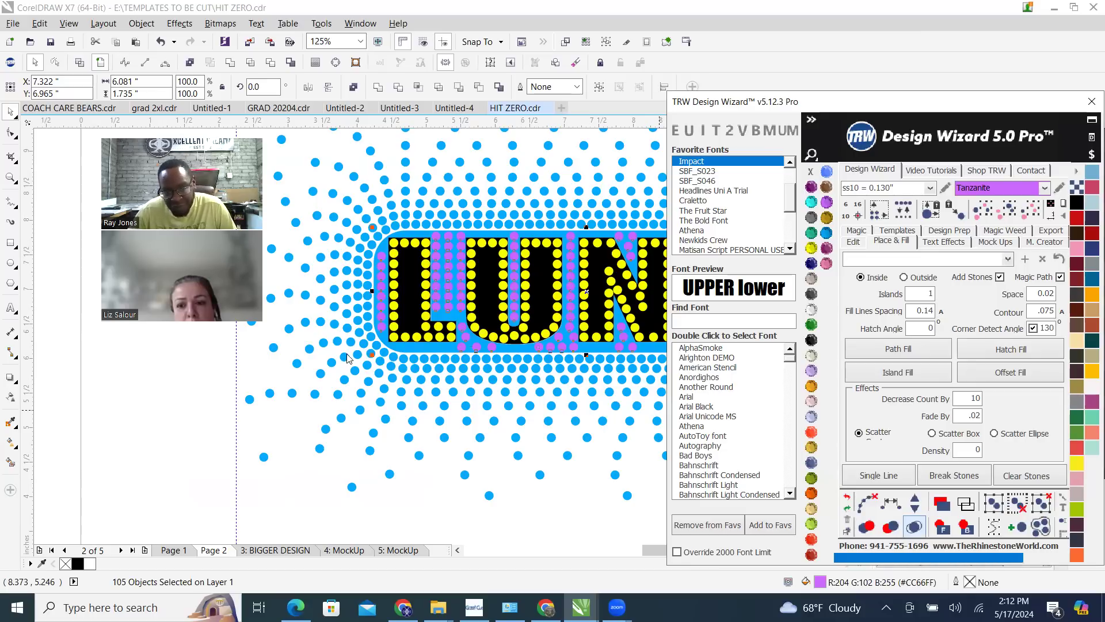
pyautogui.scroll(-1, 350, 360)
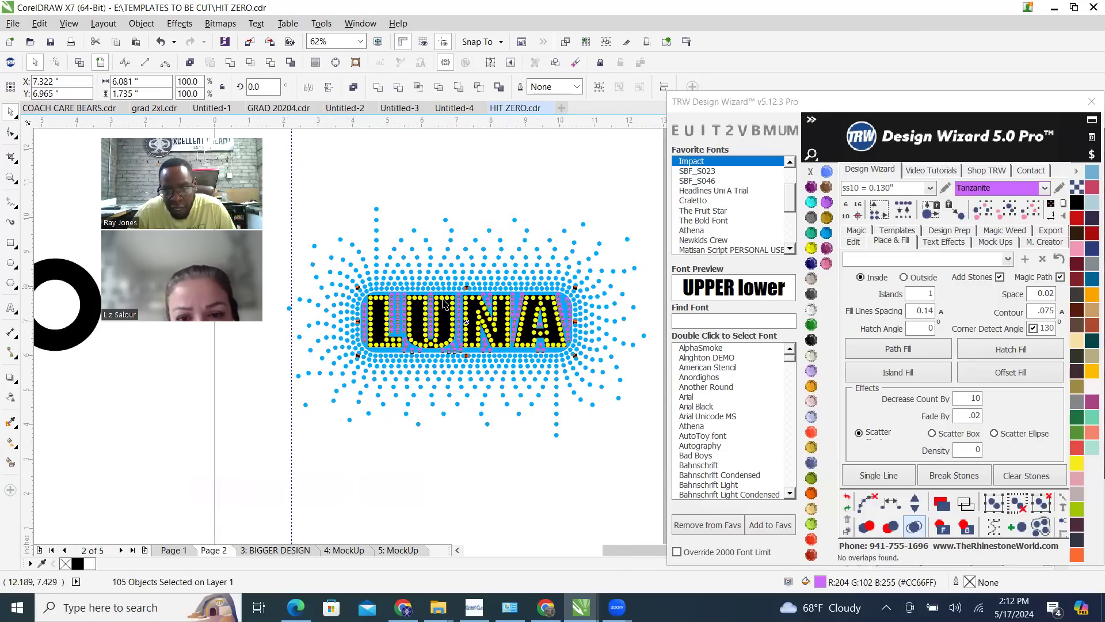
# Recolour the selected background fill stones to TRW Blue
pyautogui.scroll(1, 452, 300)
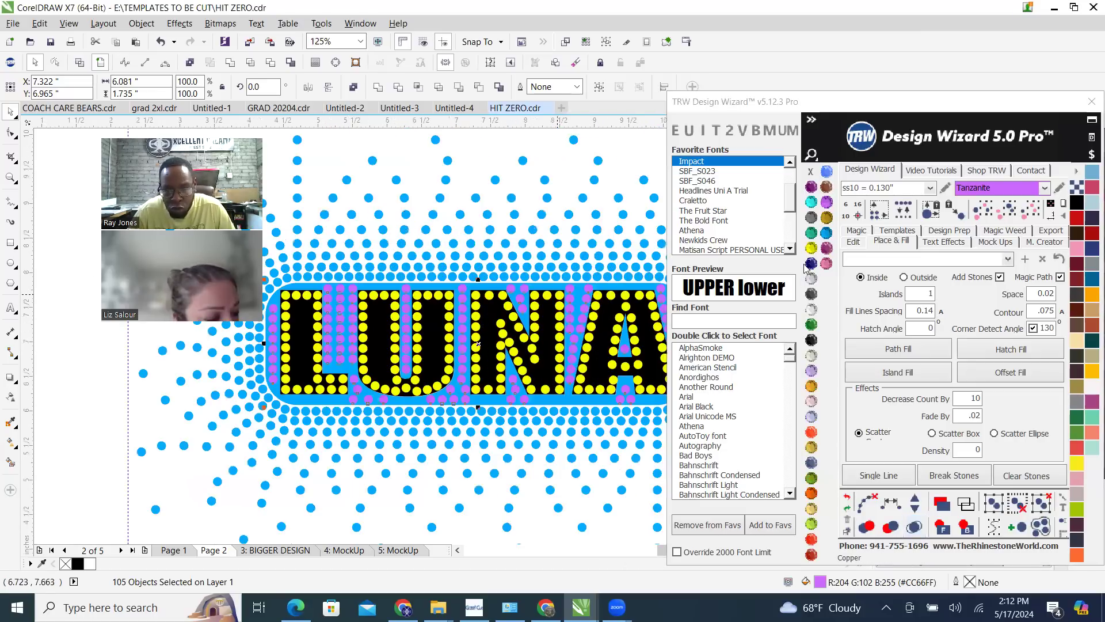
pyautogui.click(827, 237)
pyautogui.scroll(5, 400, 232)
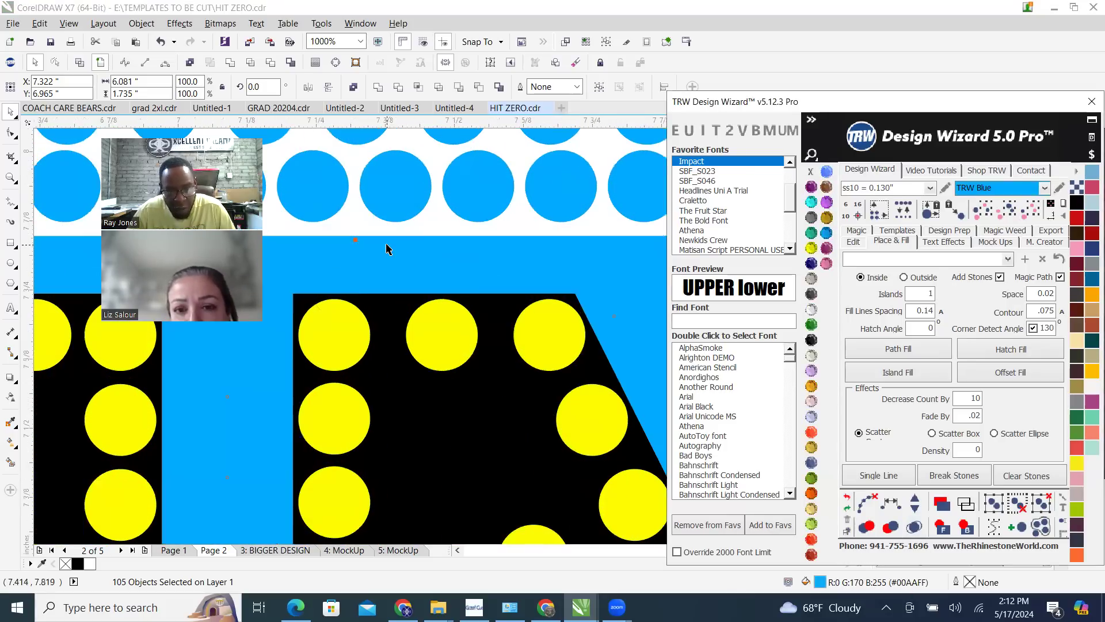
# Recolour the trimmed background shape behind the LUNA letters to Black Diamond
pyautogui.click(410, 242)
pyautogui.scroll(-5, 505, 325)
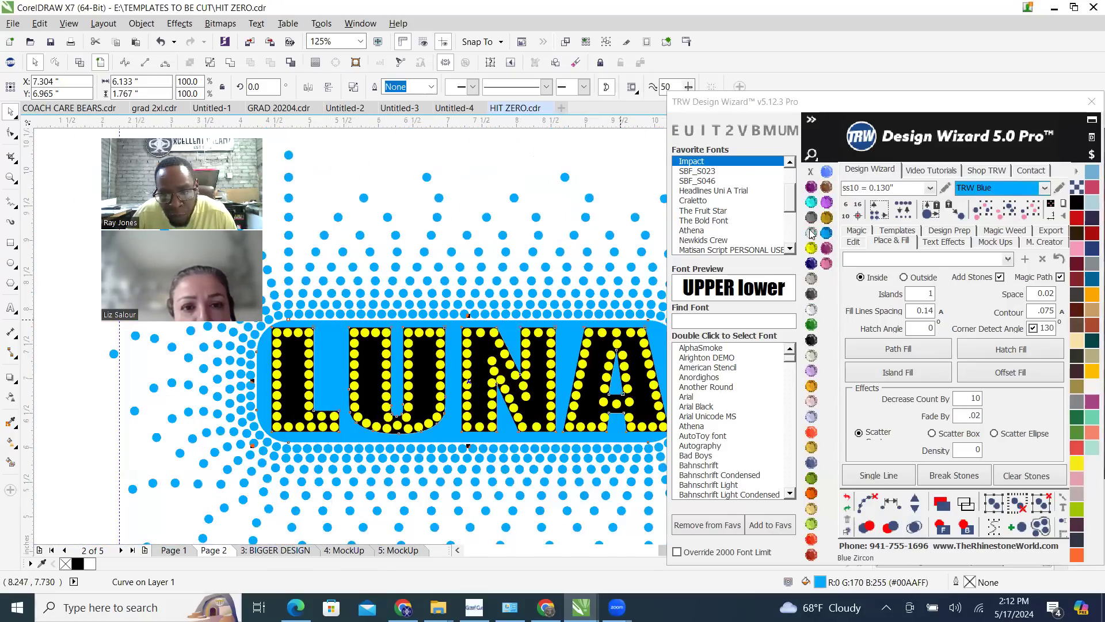
pyautogui.click(810, 218)
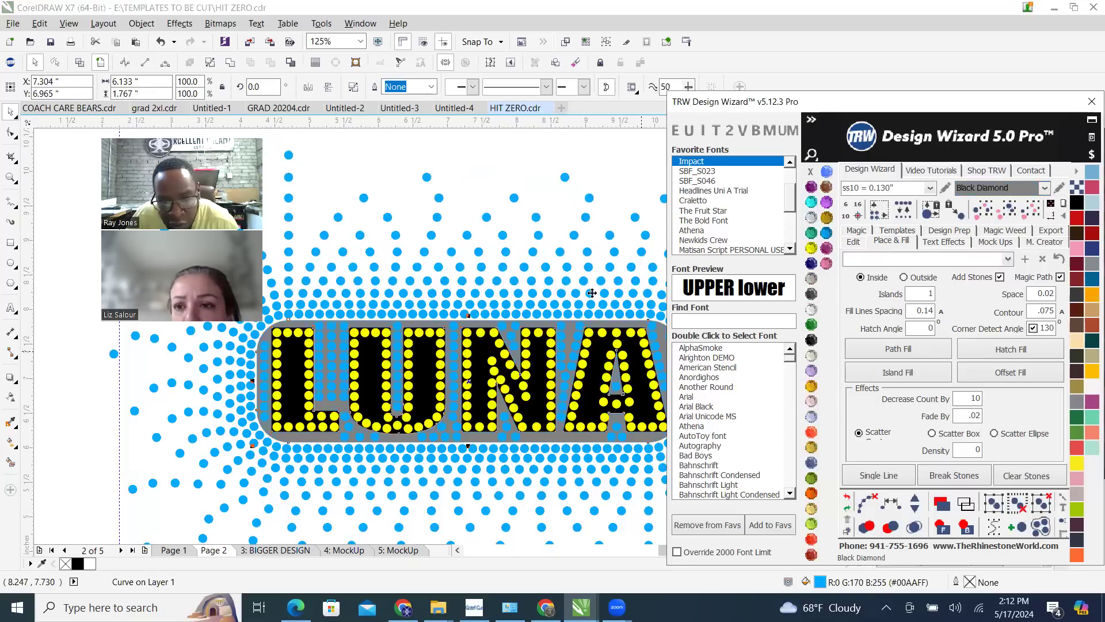
pyautogui.scroll(-2, 460, 372)
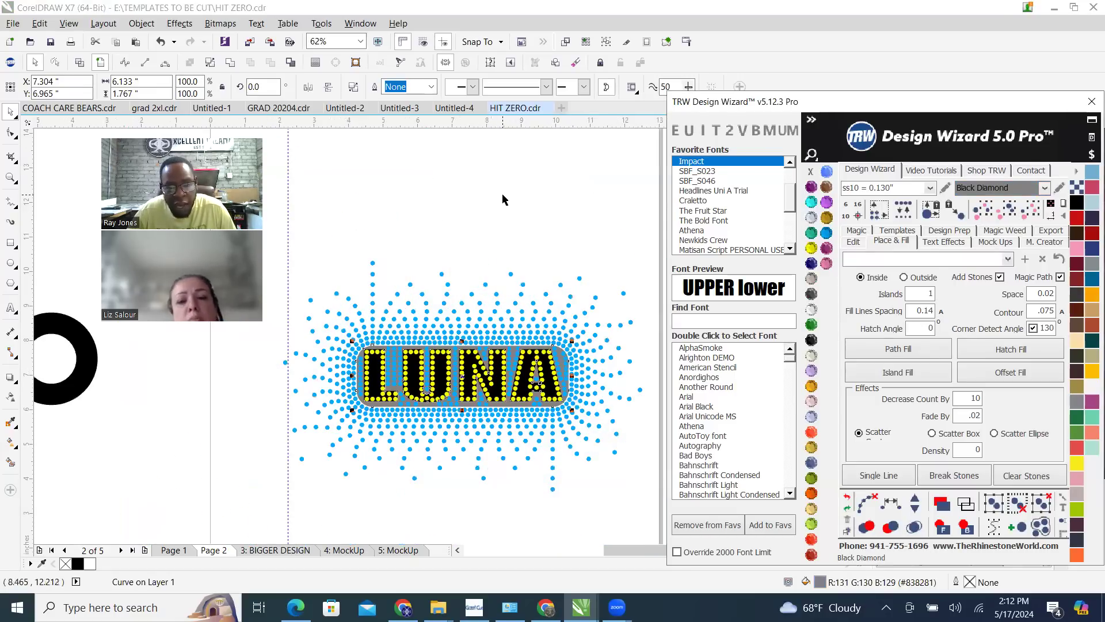
pyautogui.click(436, 451)
# Delete the misaligned blue stones in the gap between N and A, keeping one near the bottom
pyautogui.scroll(2, 420, 417)
pyautogui.scroll(1, 558, 310)
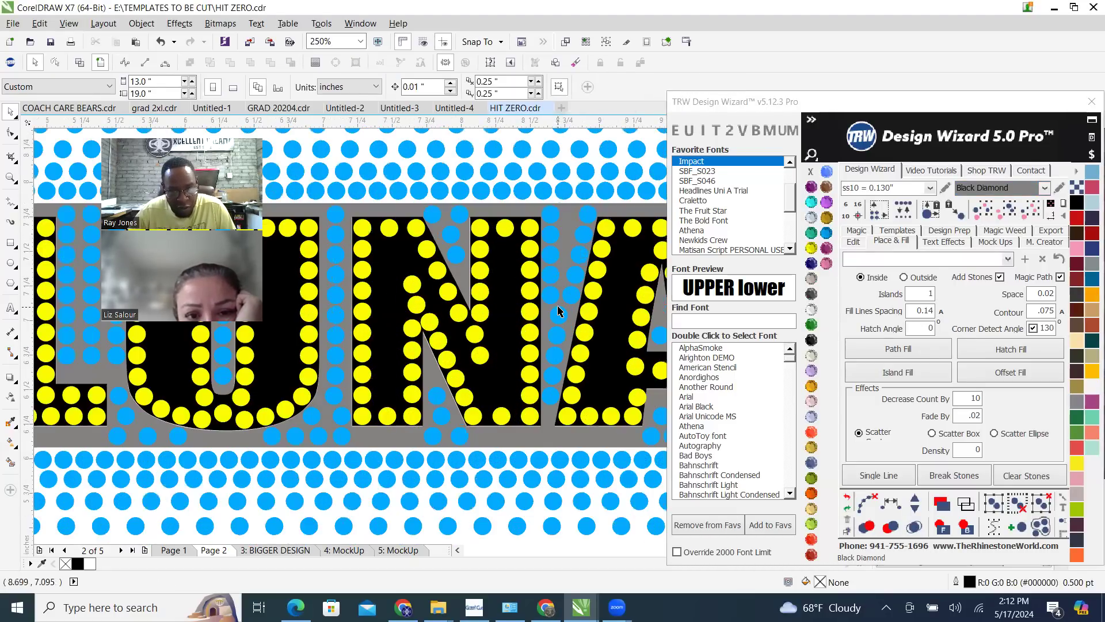
pyautogui.scroll(1, 550, 318)
pyautogui.scroll(1, 562, 320)
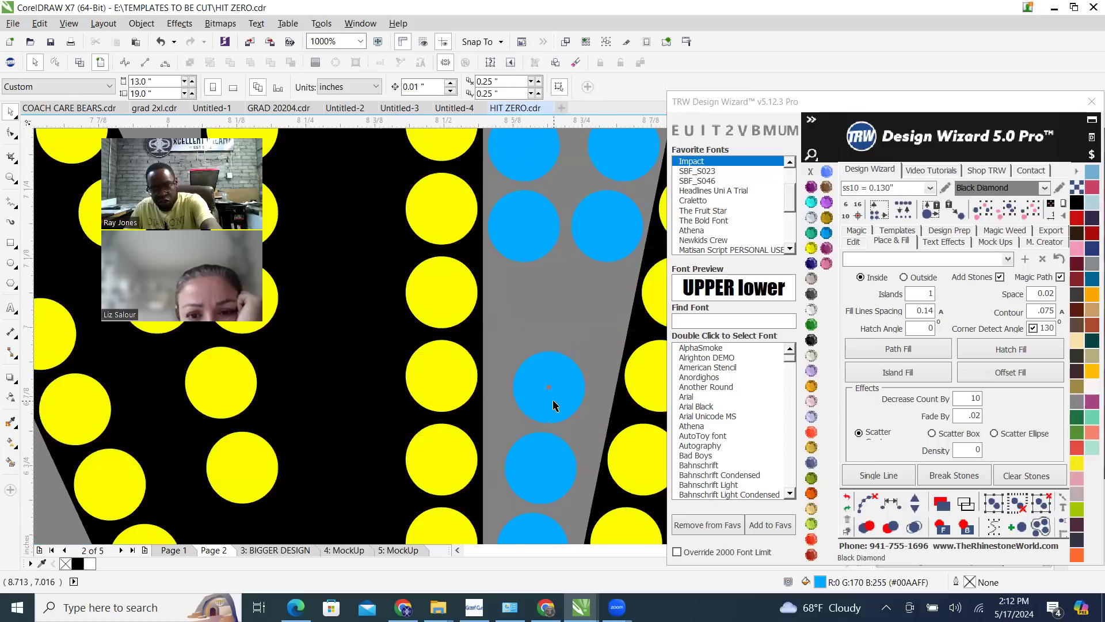
pyautogui.scroll(-1, 547, 457)
pyautogui.scroll(-1, 547, 440)
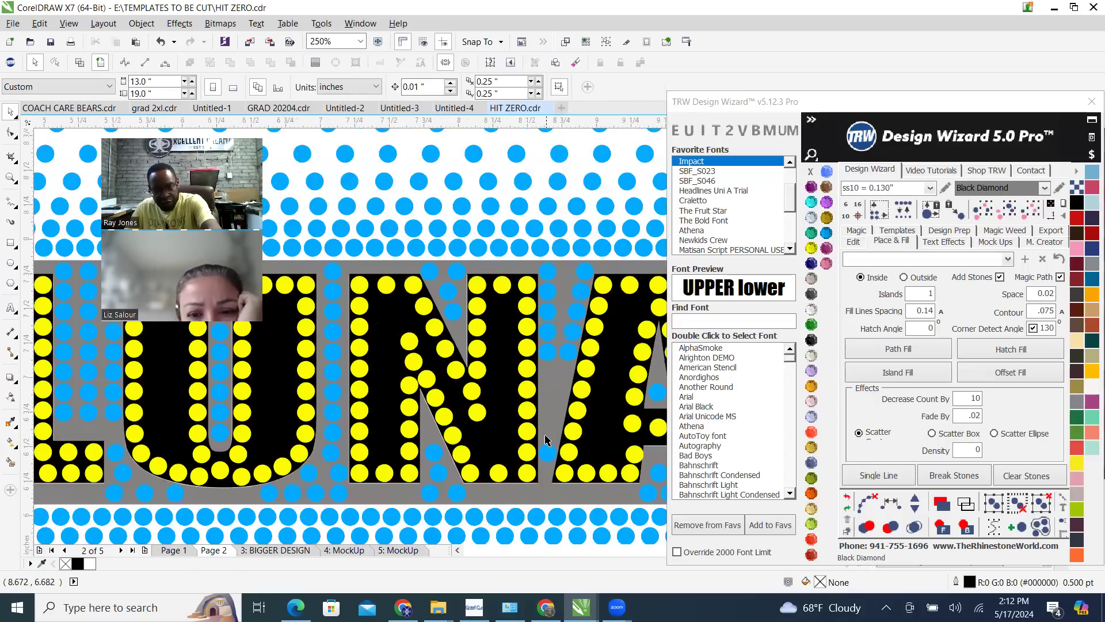
pyautogui.scroll(1, 538, 501)
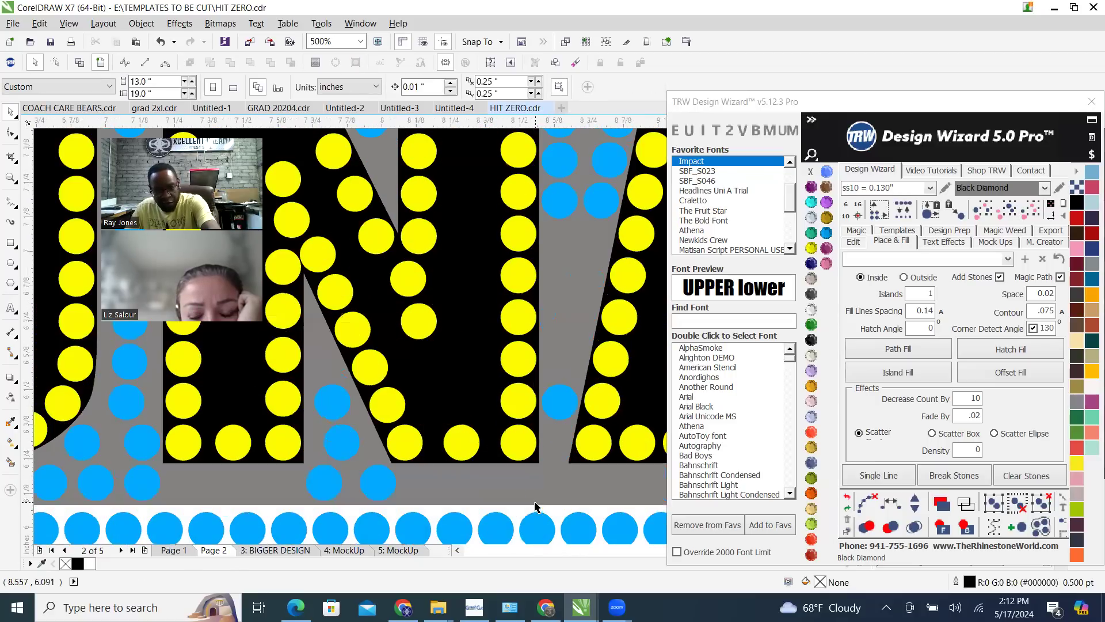
# Fill the gap between the upper and lower blue stones beside the N with stones at .02 spacing, and clear the path
pyautogui.click(559, 405)
pyautogui.keyDown('shift'); pyautogui.click(559, 207); pyautogui.keyUp('shift')
pyautogui.click(856, 241)
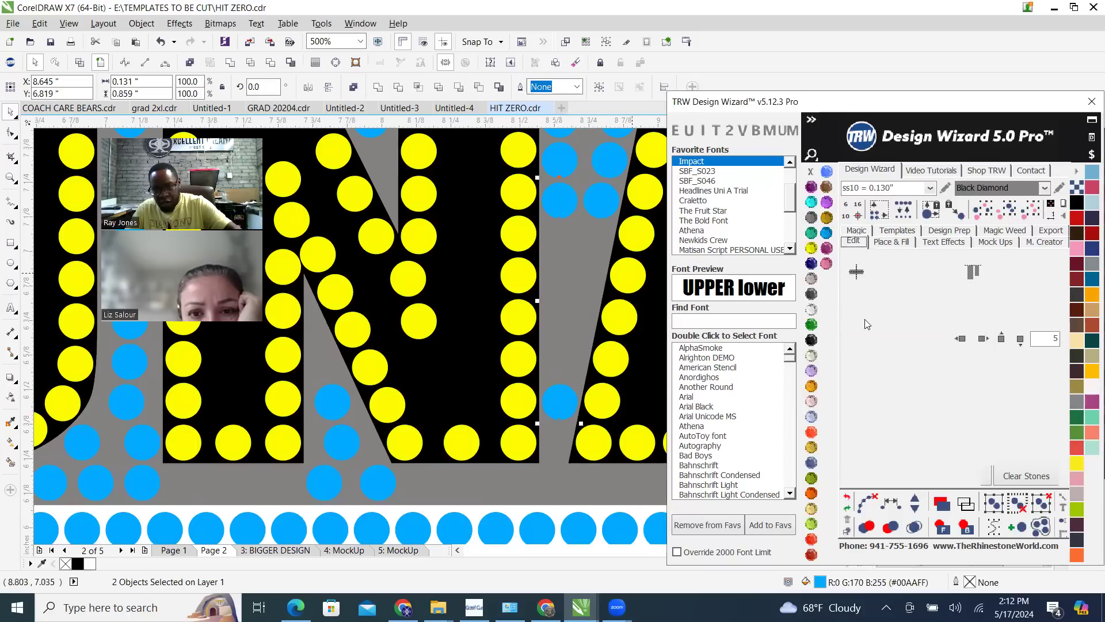
pyautogui.click(859, 408)
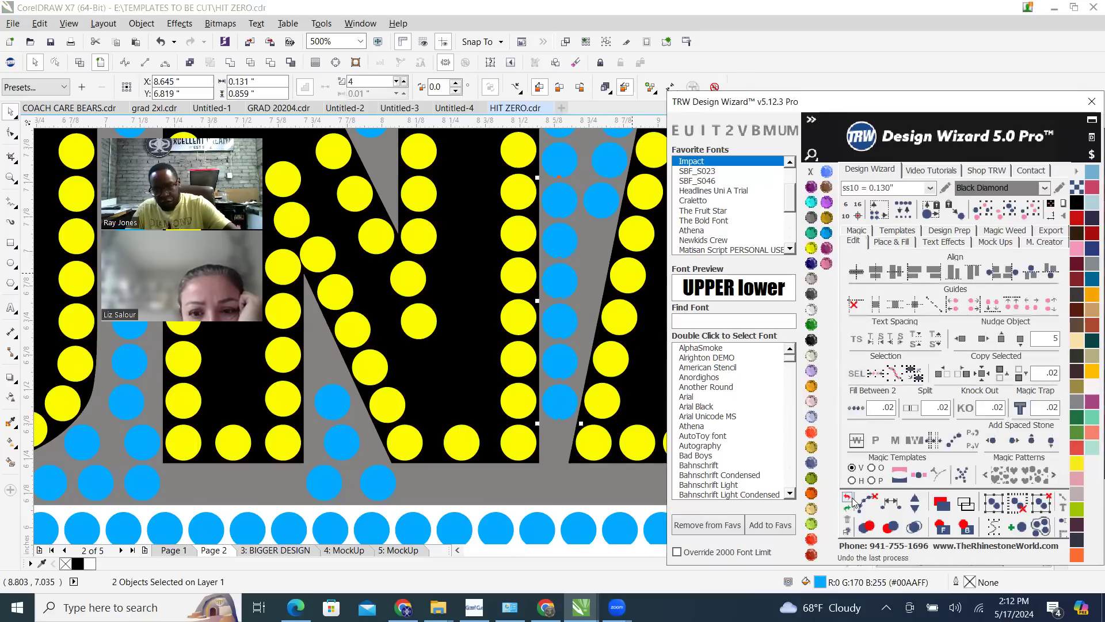
pyautogui.click(869, 502)
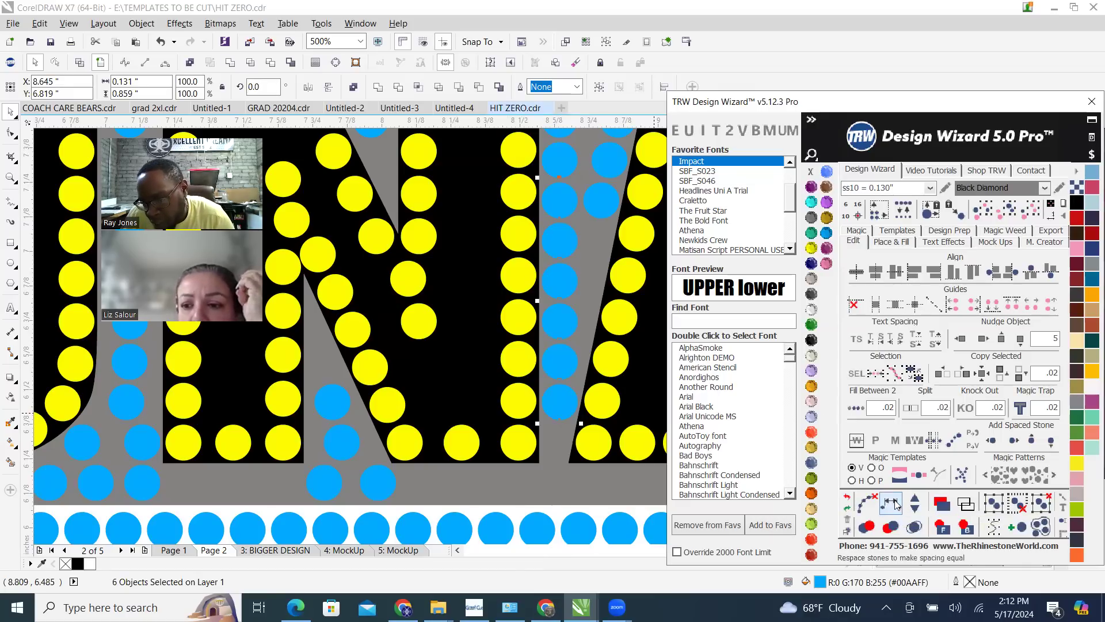
# Copy a blue stone from the row beneath the letters to below the L's left end, and another to below the A's right foot
pyautogui.scroll(-3, 547, 344)
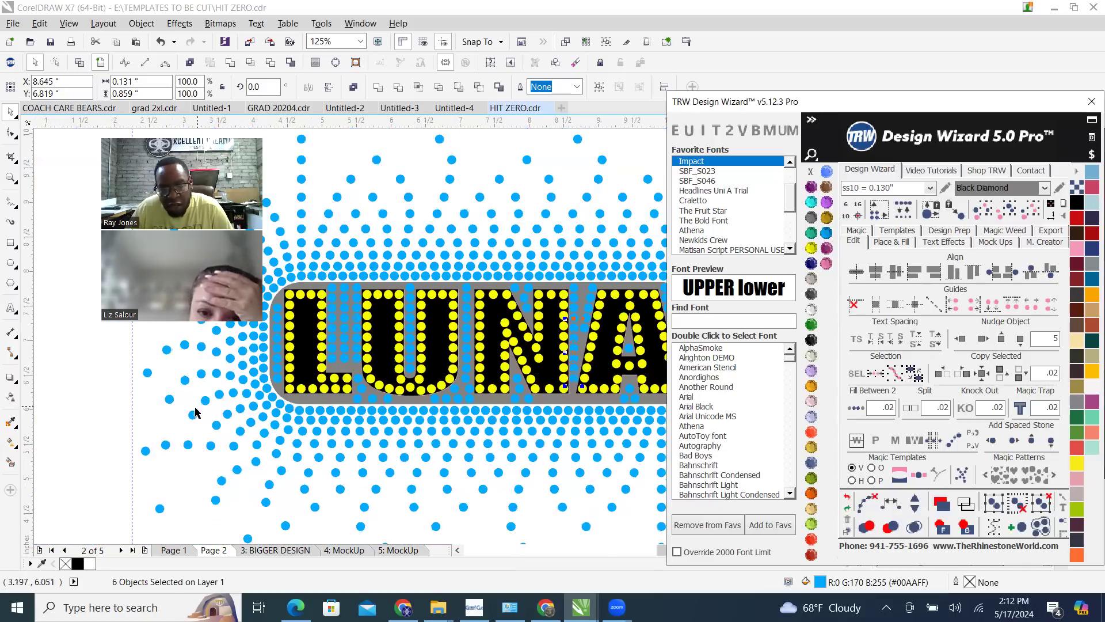
pyautogui.click(106, 457)
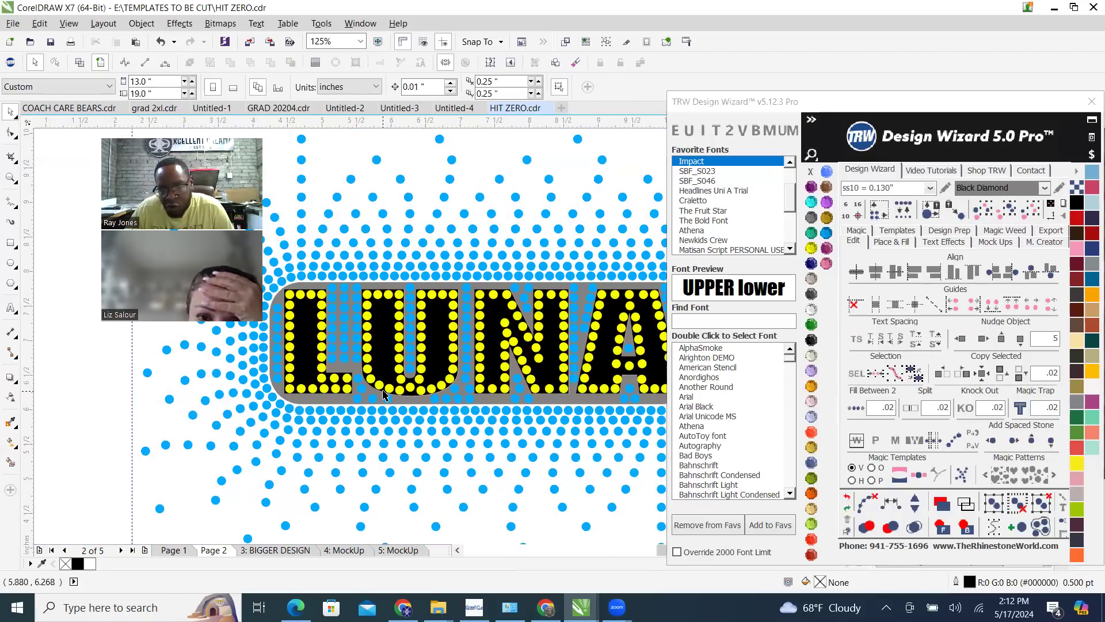
pyautogui.scroll(3, 353, 401)
pyautogui.scroll(2, 354, 401)
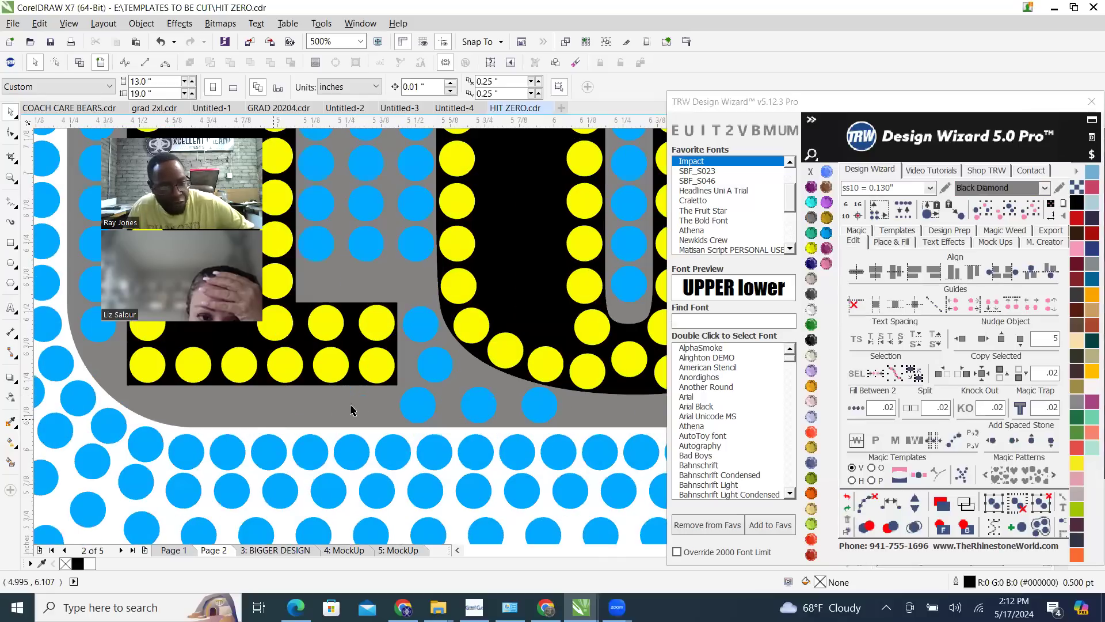
pyautogui.moveTo(420, 399); pyautogui.dragTo(177, 413)
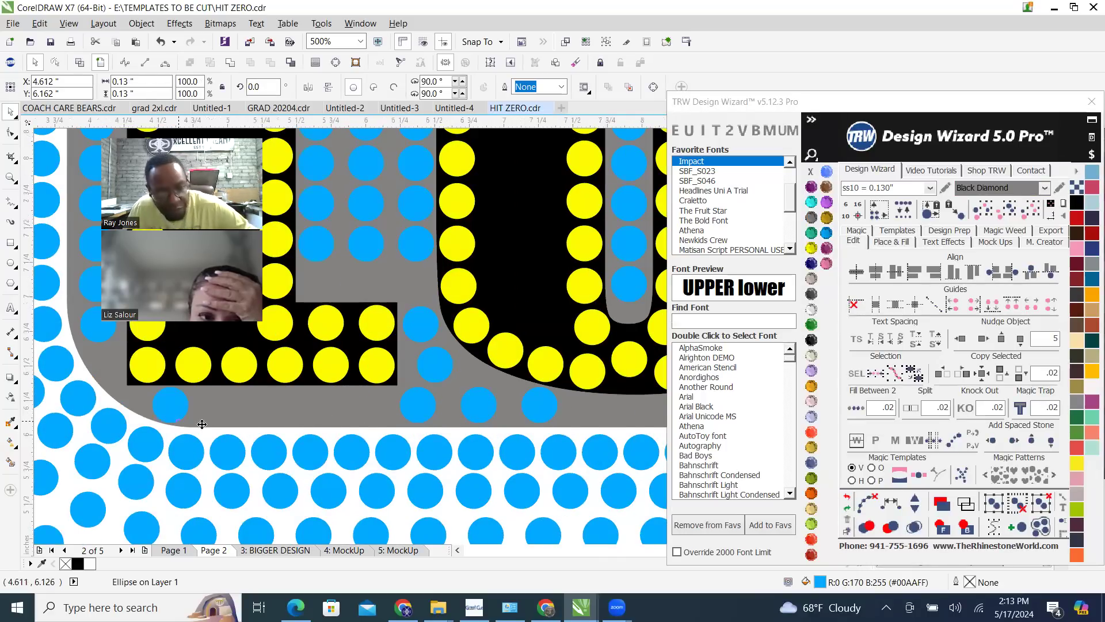
pyautogui.scroll(-4, 204, 416)
pyautogui.scroll(6, 553, 428)
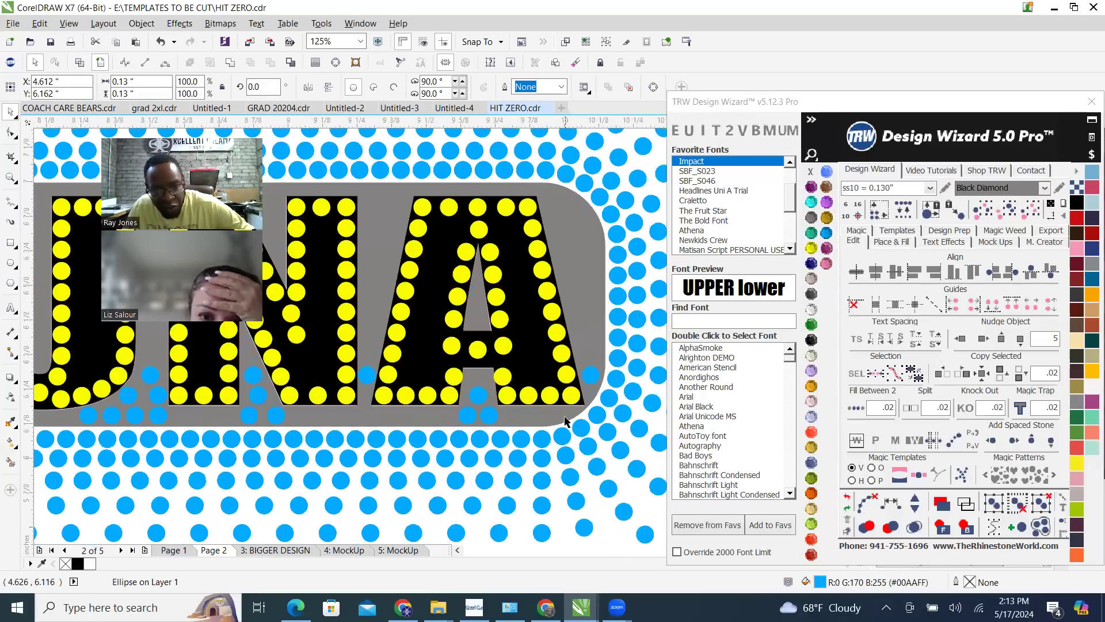
pyautogui.moveTo(307, 416); pyautogui.dragTo(600, 429)
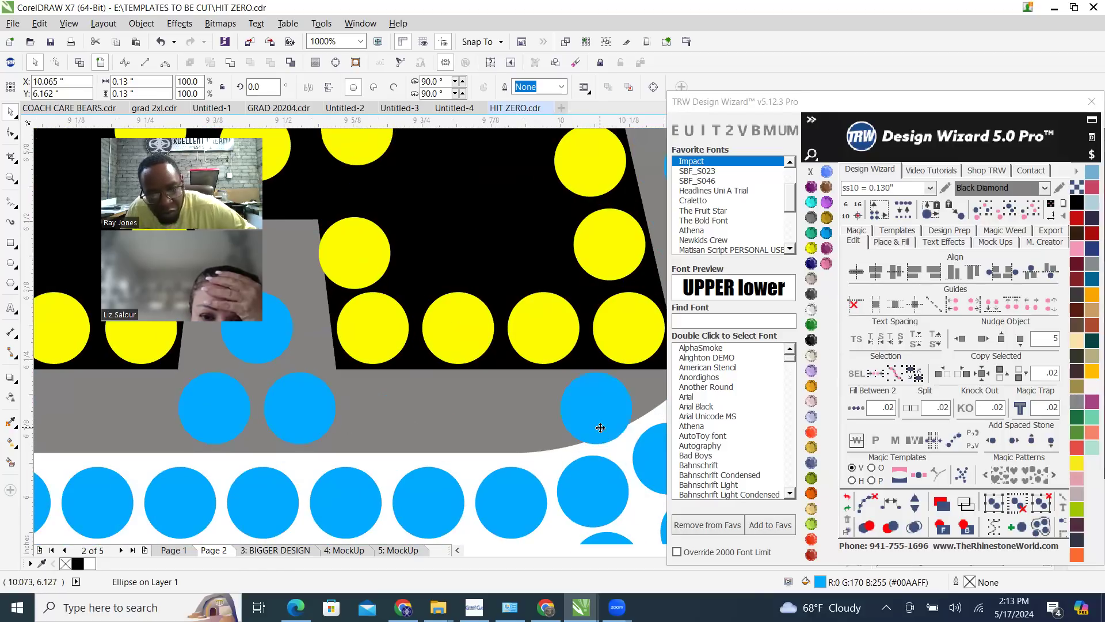
# Respace all the blue stones in the row beneath the LUNA letters evenly, from the L's left end to the A's right foot
pyautogui.scroll(-4, 598, 430)
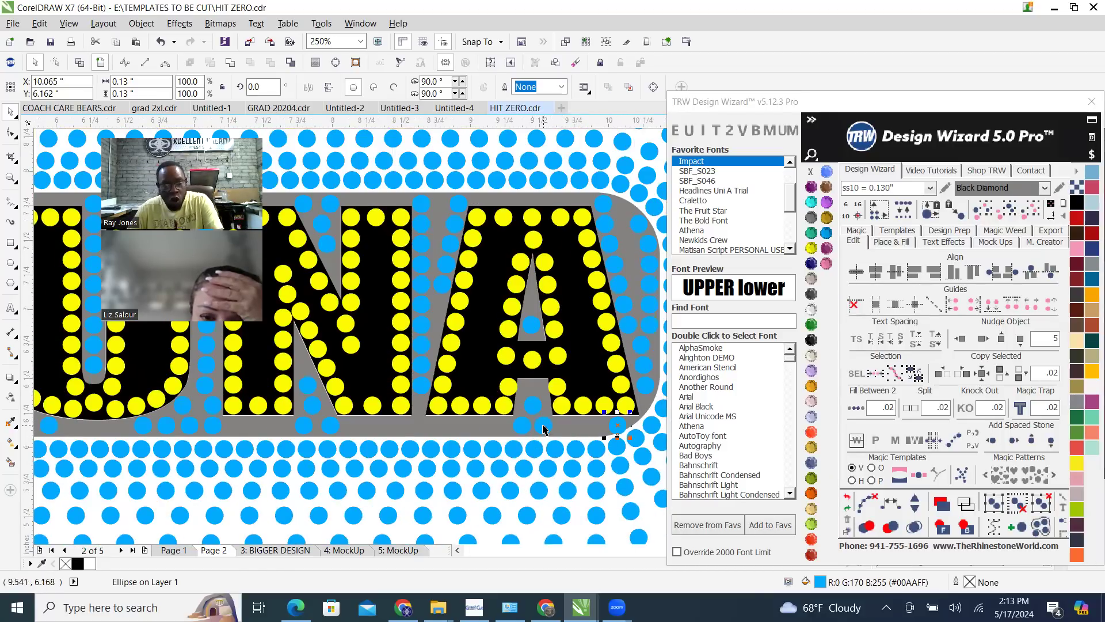
pyautogui.keyDown('shift'); pyautogui.click(525, 426); pyautogui.keyUp('shift')
pyautogui.keyDown('shift'); pyautogui.click(331, 428); pyautogui.keyUp('shift')
pyautogui.keyDown('shift'); pyautogui.click(304, 429); pyautogui.keyUp('shift')
pyautogui.keyDown('shift'); pyautogui.click(212, 429); pyautogui.keyUp('shift')
pyautogui.keyDown('shift'); pyautogui.click(186, 428); pyautogui.keyUp('shift')
pyautogui.keyDown('shift'); pyautogui.click(165, 427); pyautogui.keyUp('shift')
pyautogui.keyDown('shift'); pyautogui.click(143, 426); pyautogui.keyUp('shift')
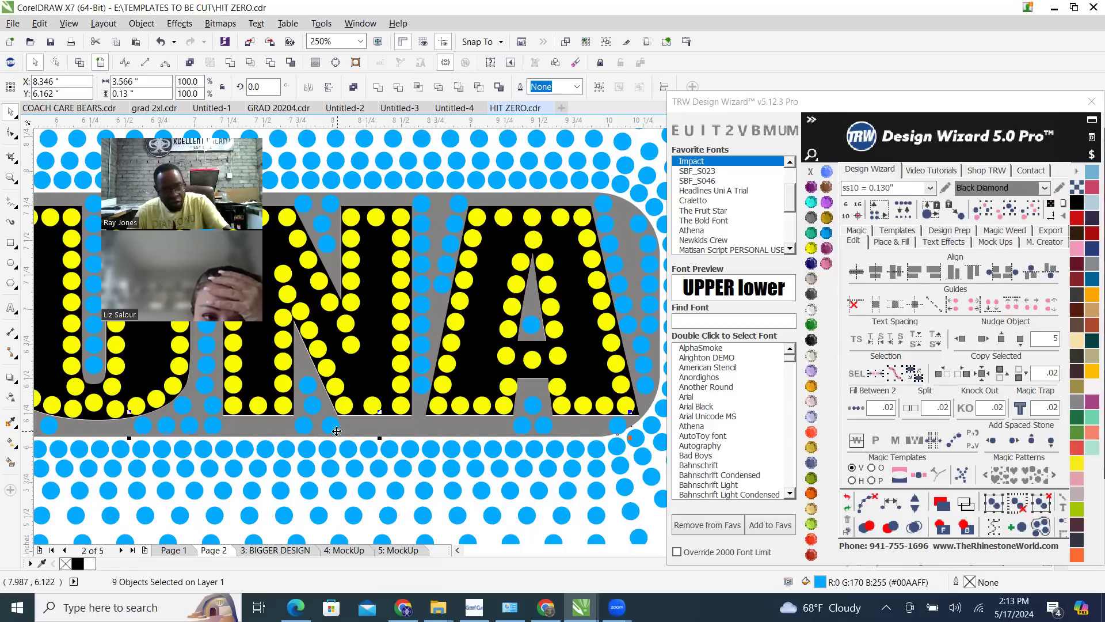
pyautogui.scroll(-2, 149, 432)
pyautogui.scroll(2, 155, 437)
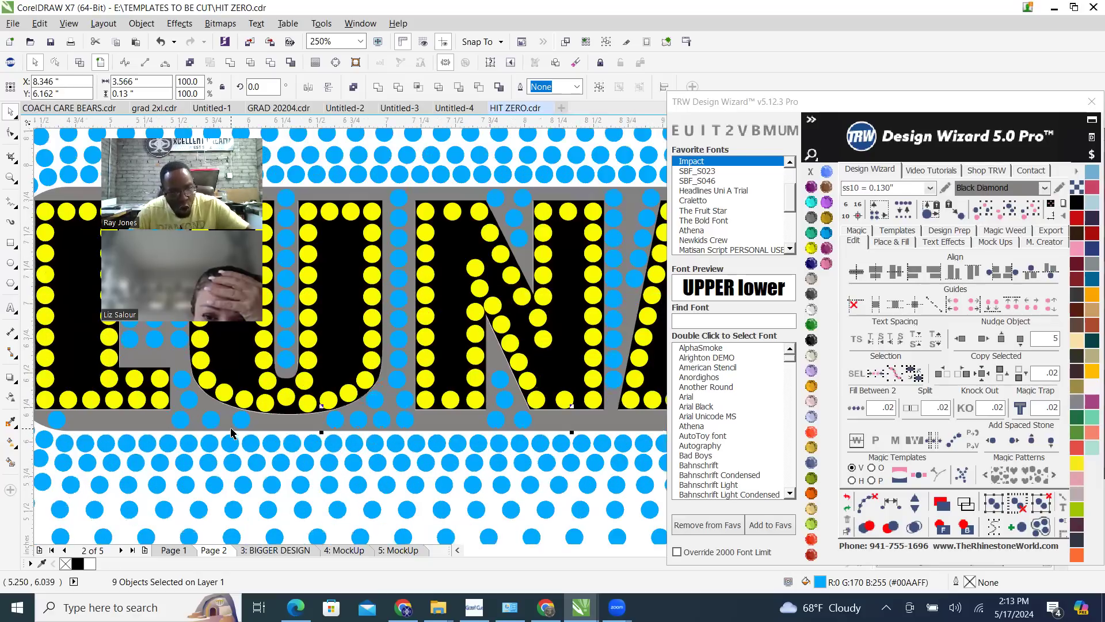
pyautogui.keyDown('shift'); pyautogui.click(240, 423); pyautogui.keyUp('shift')
pyautogui.keyDown('shift'); pyautogui.click(211, 422); pyautogui.keyUp('shift')
pyautogui.keyDown('shift'); pyautogui.click(182, 422); pyautogui.keyUp('shift')
pyautogui.keyDown('shift'); pyautogui.click(56, 422); pyautogui.keyUp('shift')
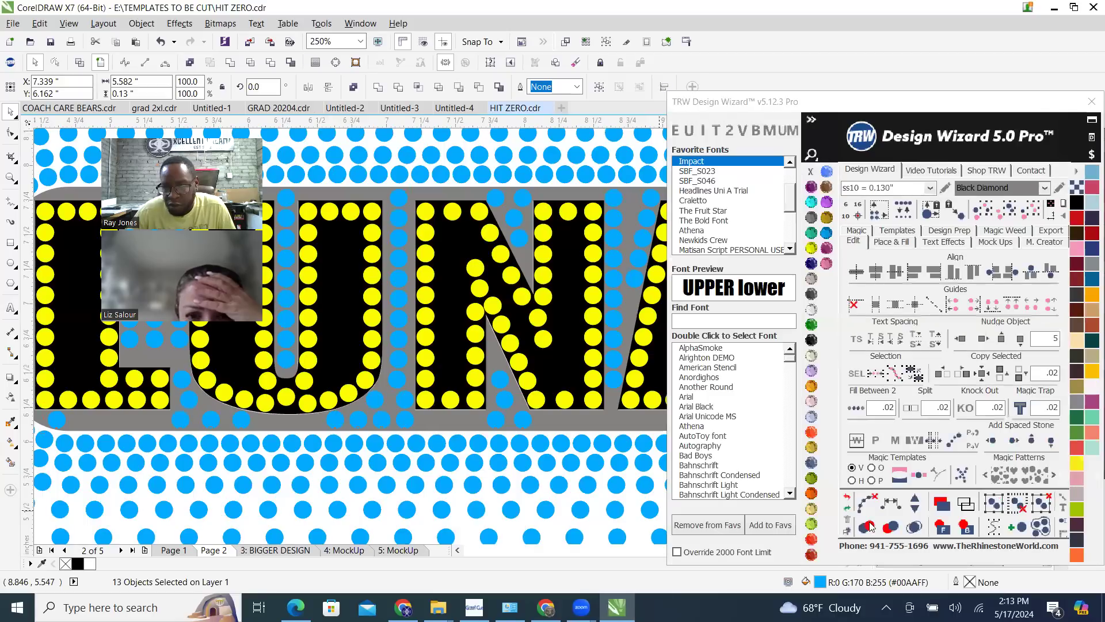
pyautogui.moveTo(922, 101); pyautogui.dragTo(950, 11)
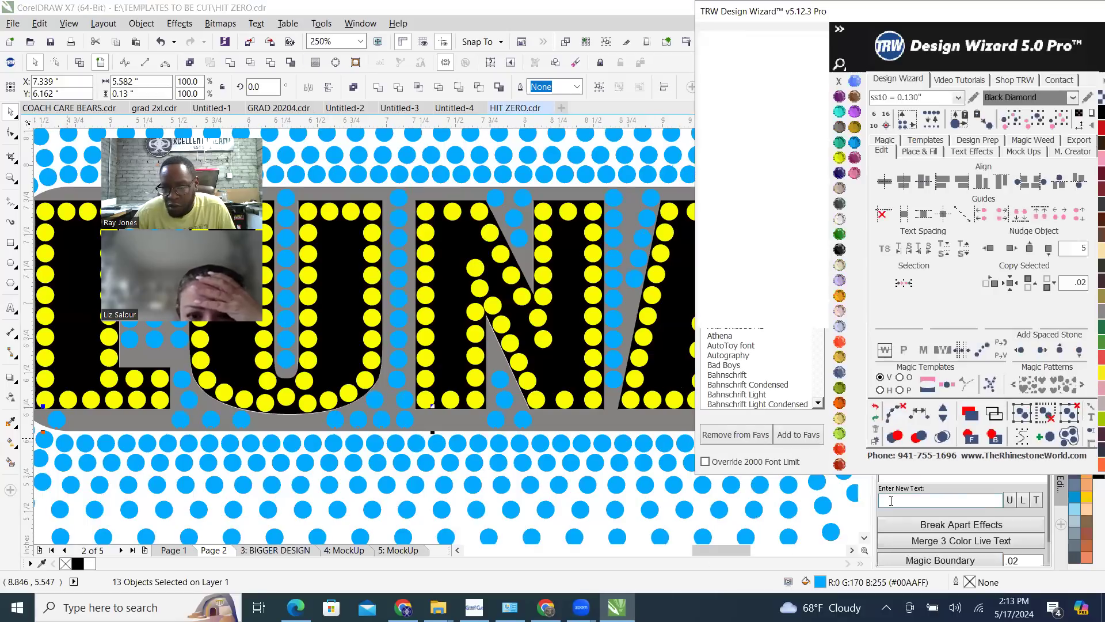
pyautogui.click(919, 412)
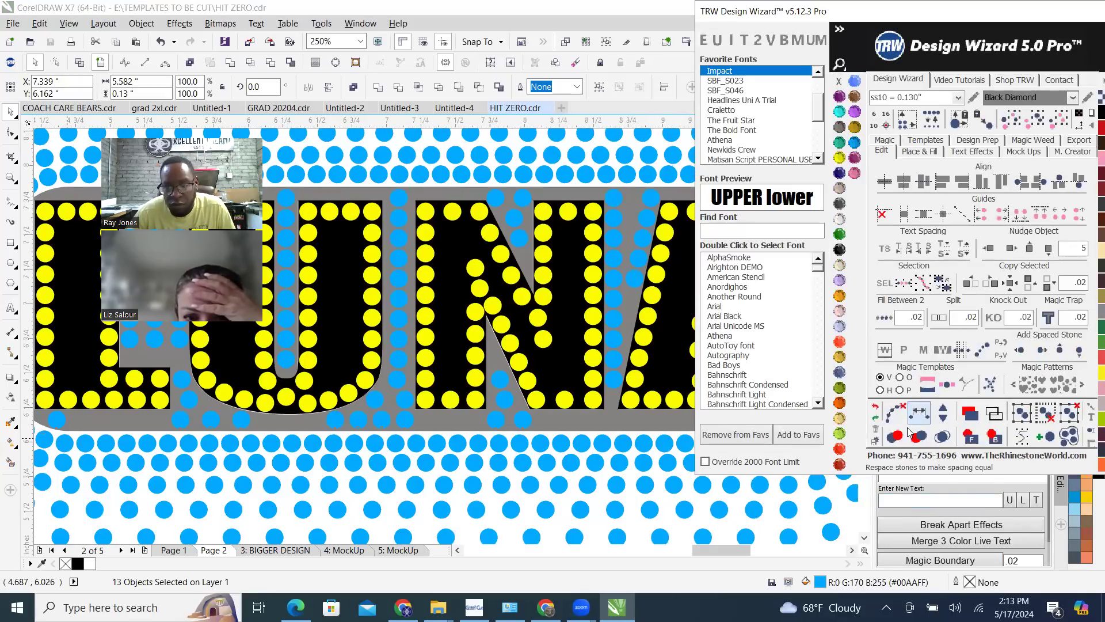
# Add stones to the respaced blue row beneath LUNA one at a time until the row is closely filled
pyautogui.scroll(-3, 403, 393)
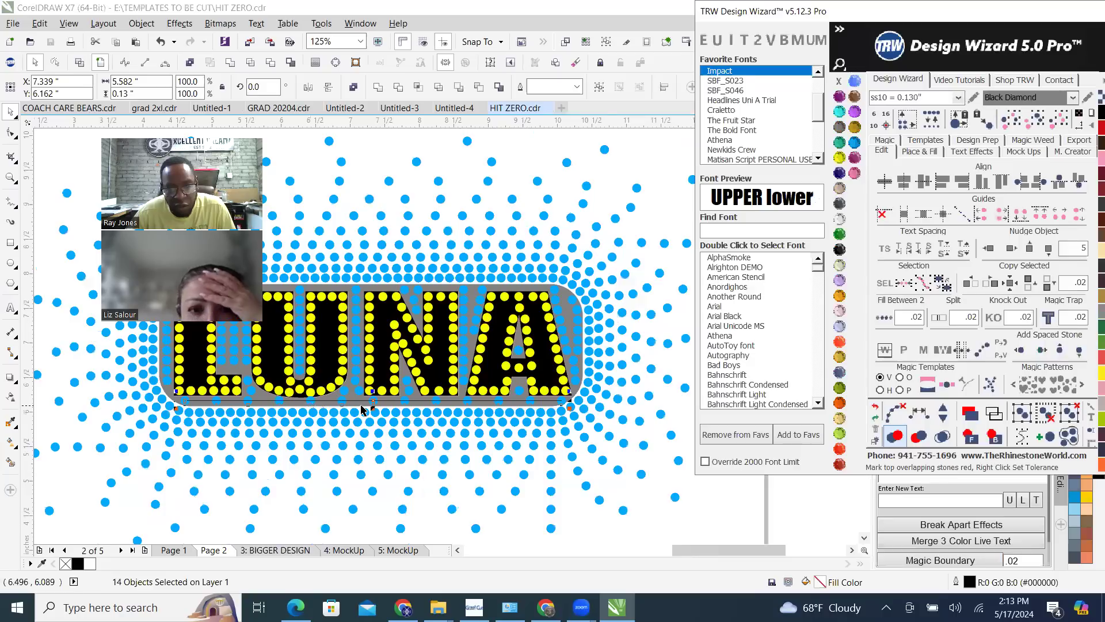
pyautogui.scroll(3, 424, 398)
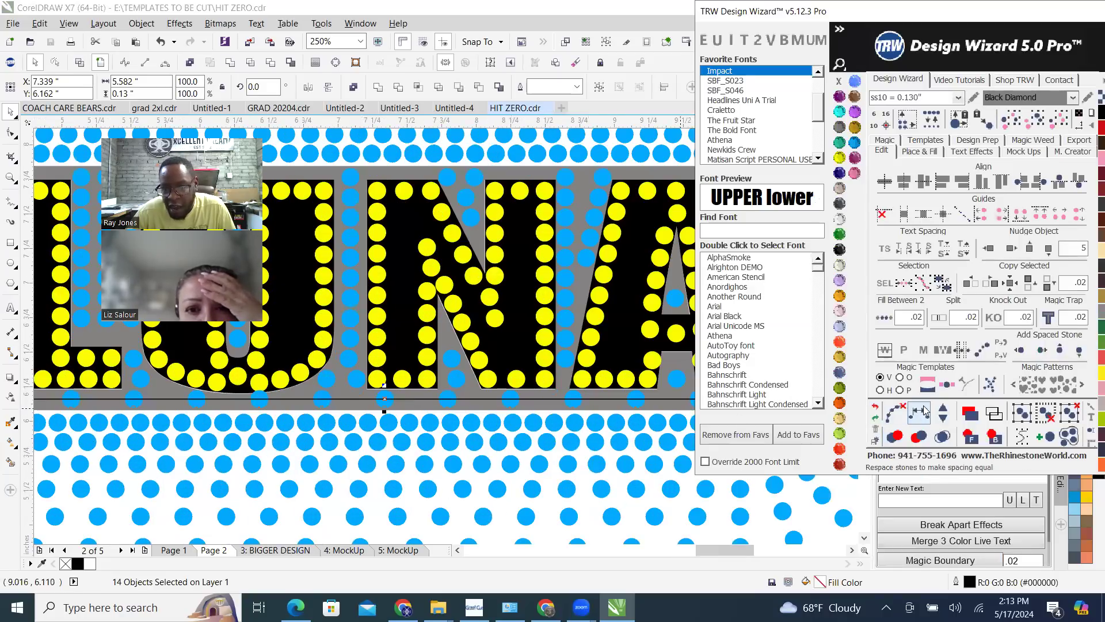
pyautogui.click(943, 411)
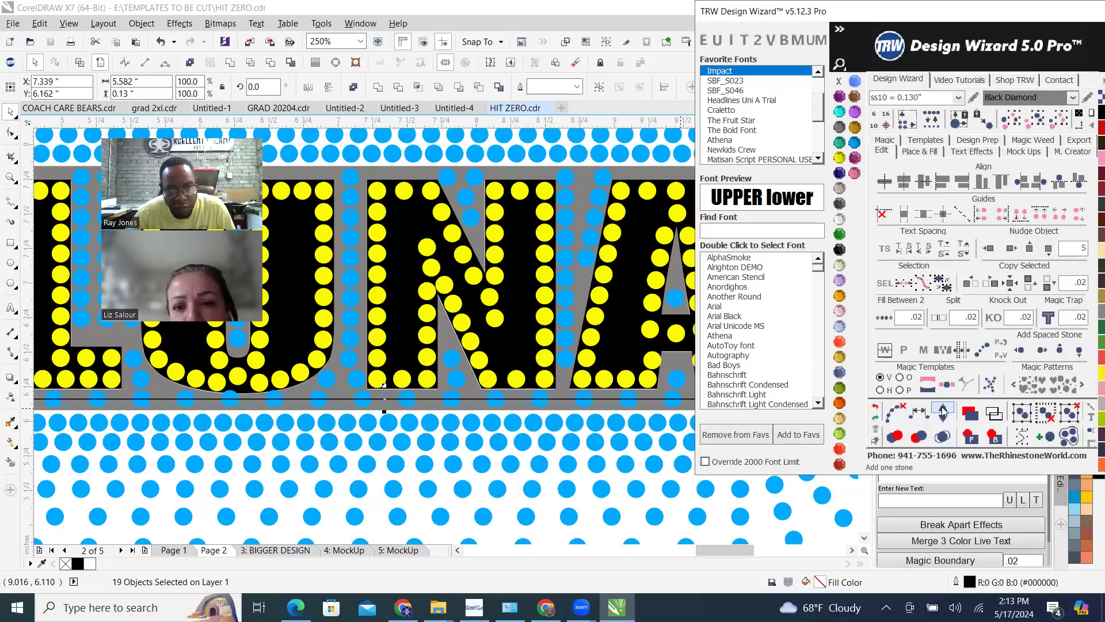
pyautogui.click(943, 411)
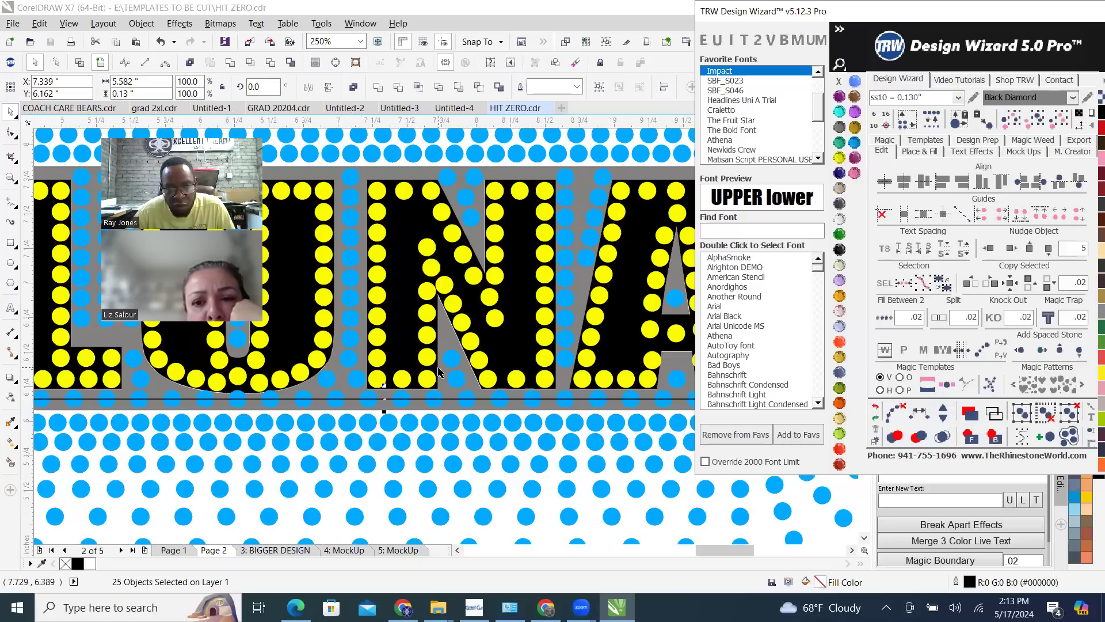
pyautogui.scroll(-2, 451, 392)
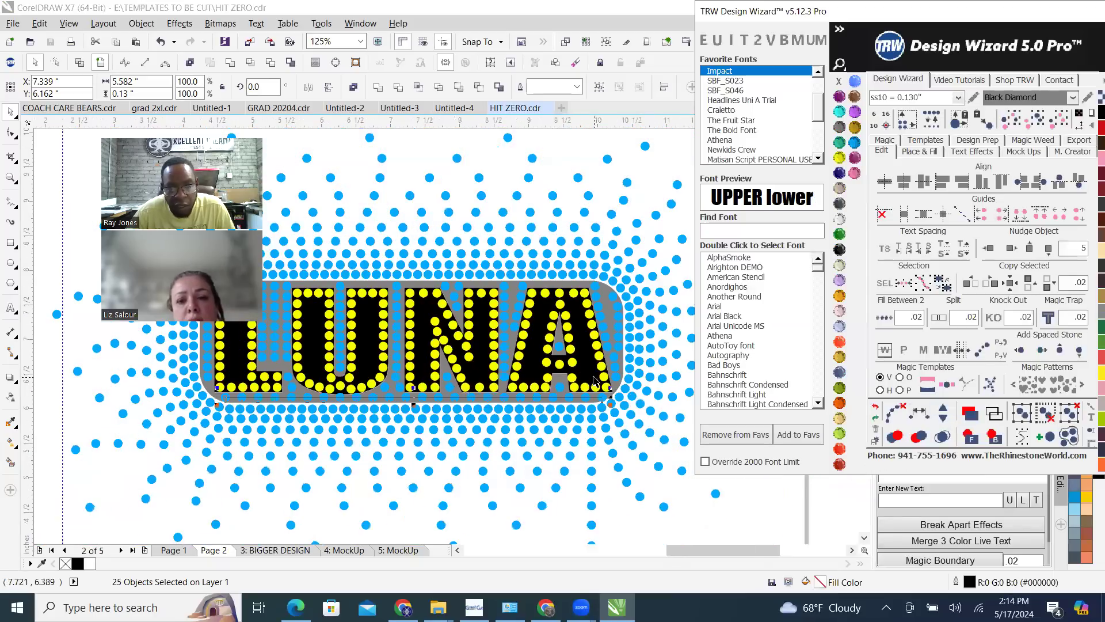
pyautogui.scroll(2, 487, 406)
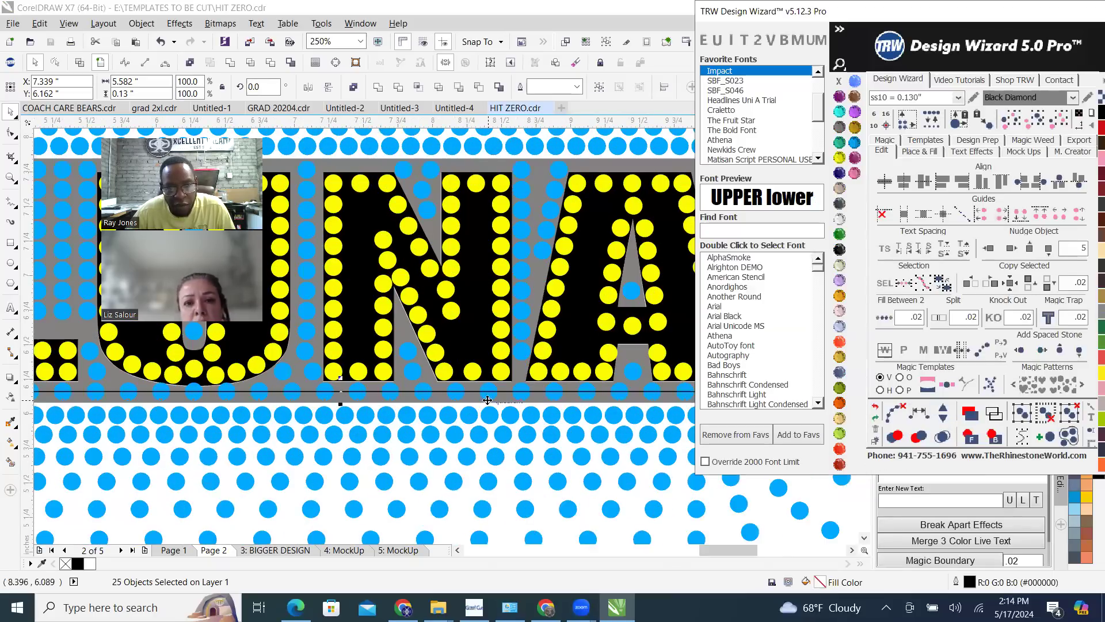
pyautogui.click(944, 412)
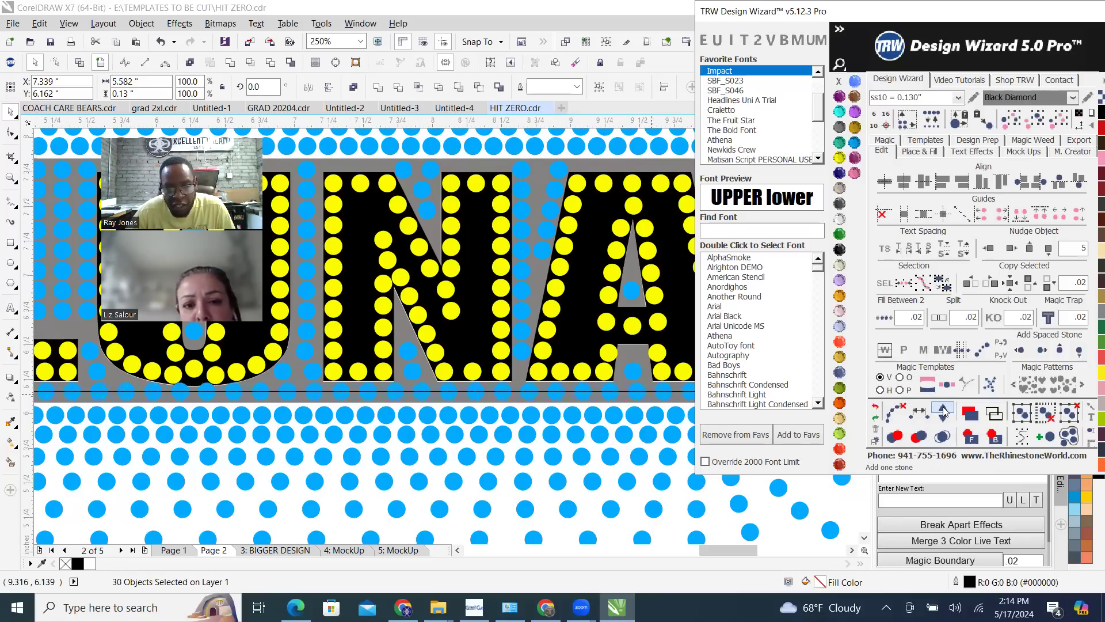
pyautogui.click(943, 412)
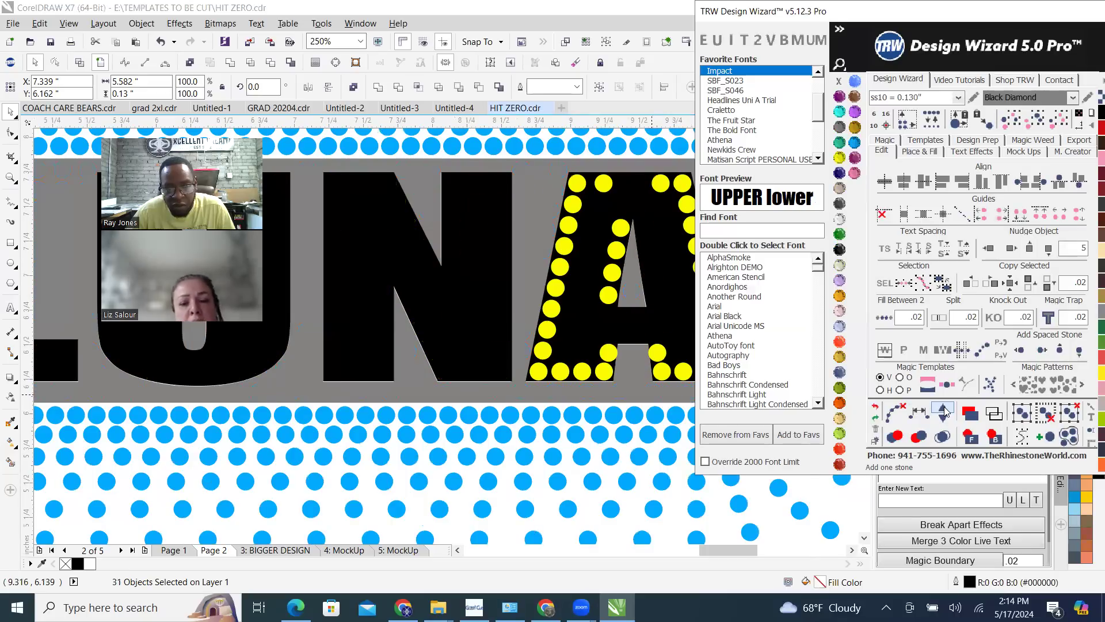
# Clear the path from the filled blue stone row beneath the letters and deselect the stones
pyautogui.scroll(-1, 588, 390)
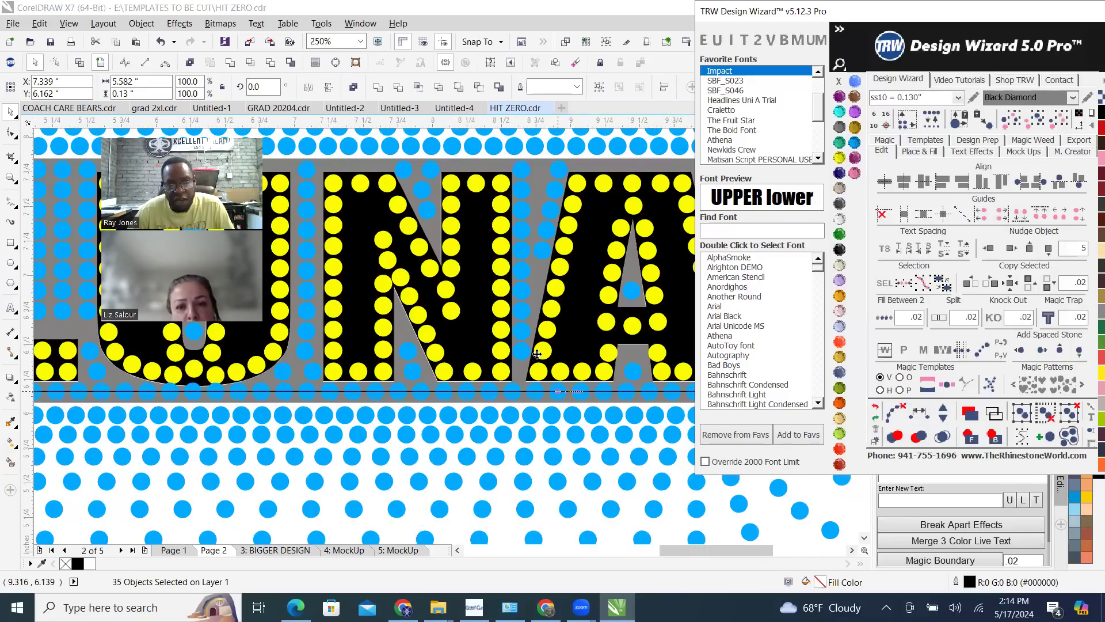
pyautogui.scroll(1, 558, 403)
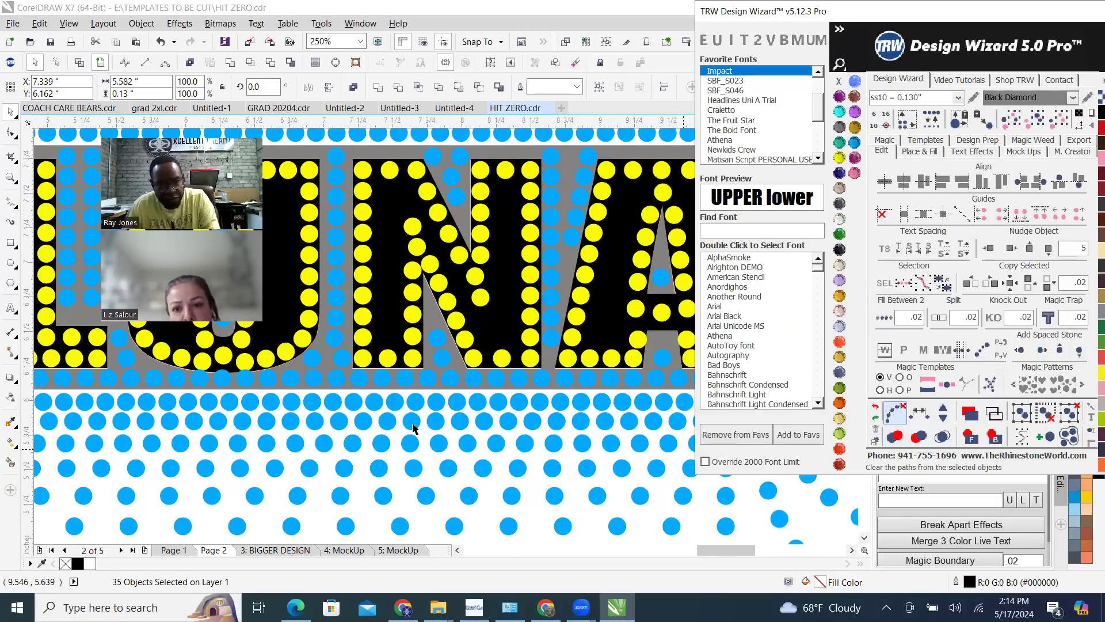
pyautogui.scroll(-2, 362, 401)
pyautogui.scroll(-1, 368, 518)
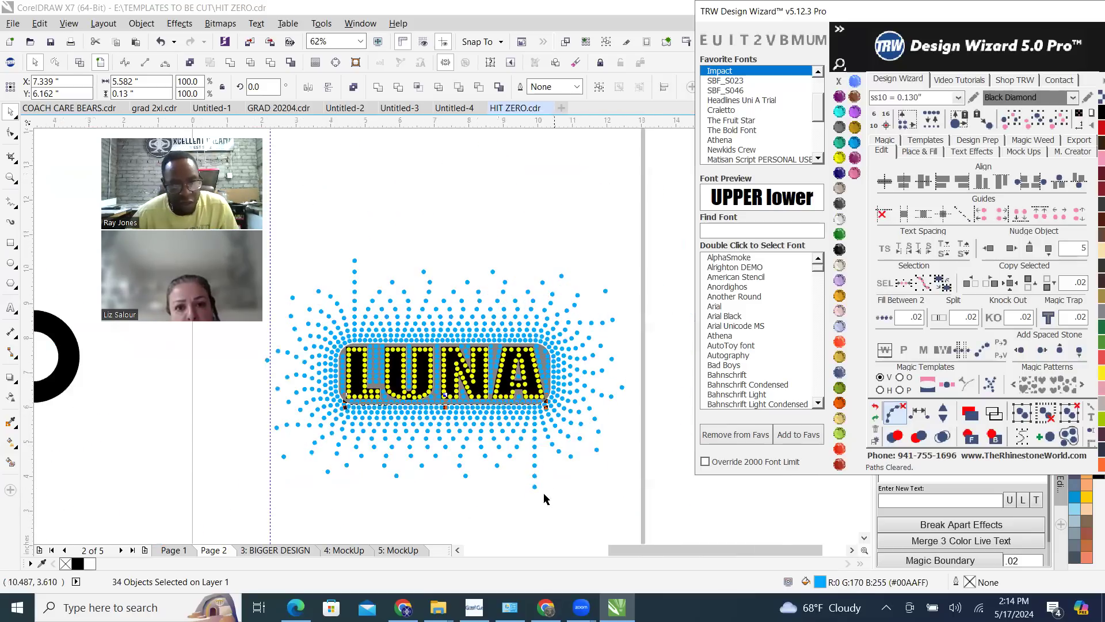
pyautogui.click(377, 506)
# Move the top blue stone from the U's inner gap to above the right corner of the U's left arm, just under the outer stones
pyautogui.scroll(3, 424, 305)
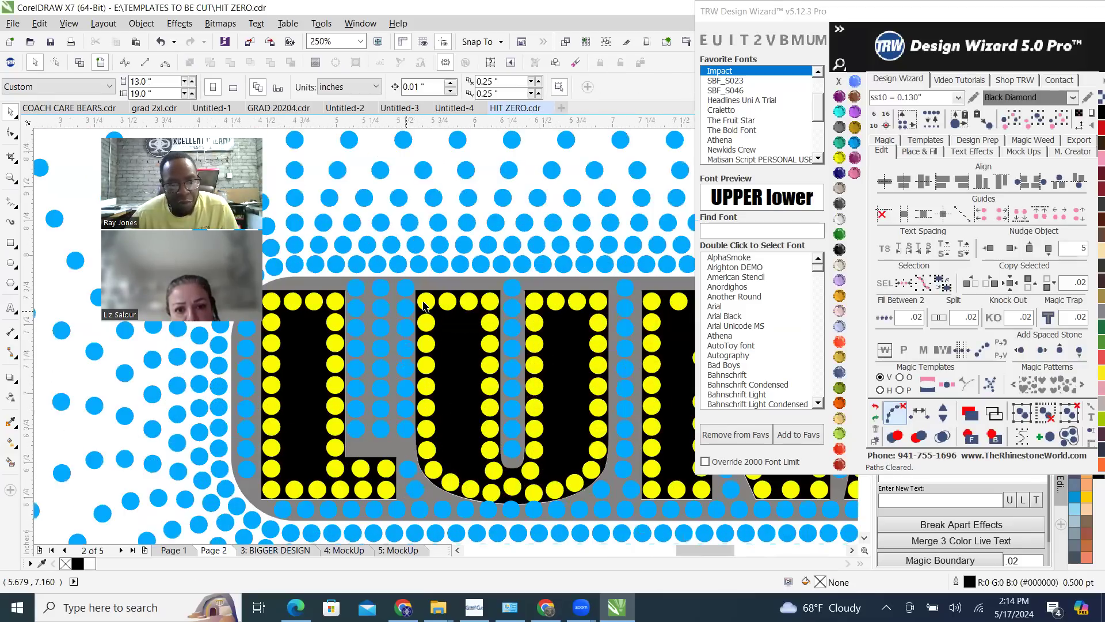
pyautogui.scroll(2, 512, 282)
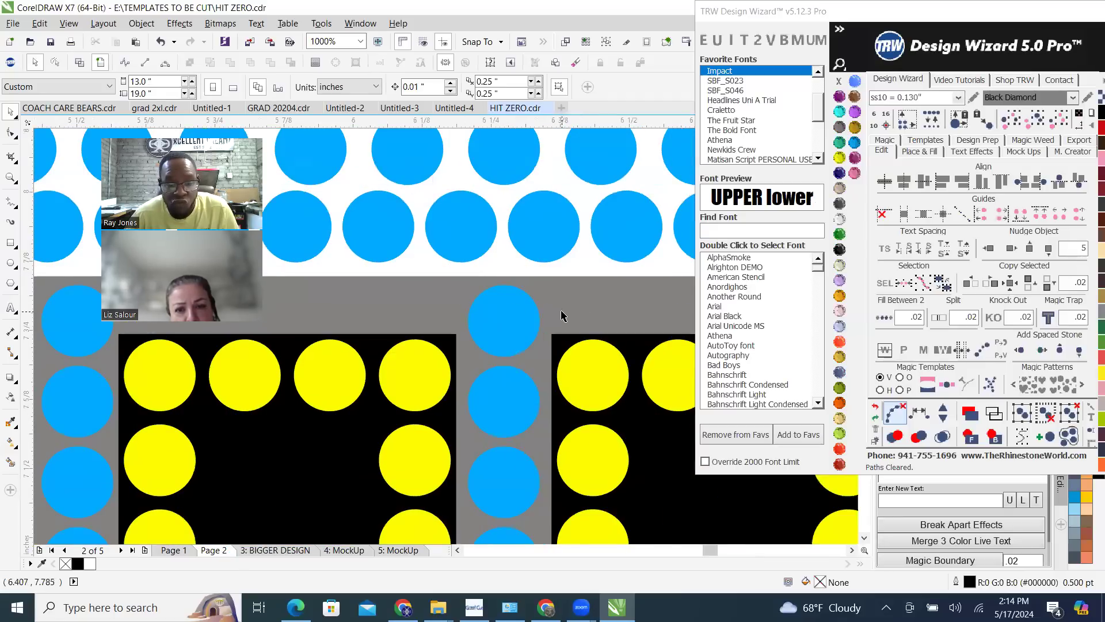
pyautogui.scroll(-2, 530, 334)
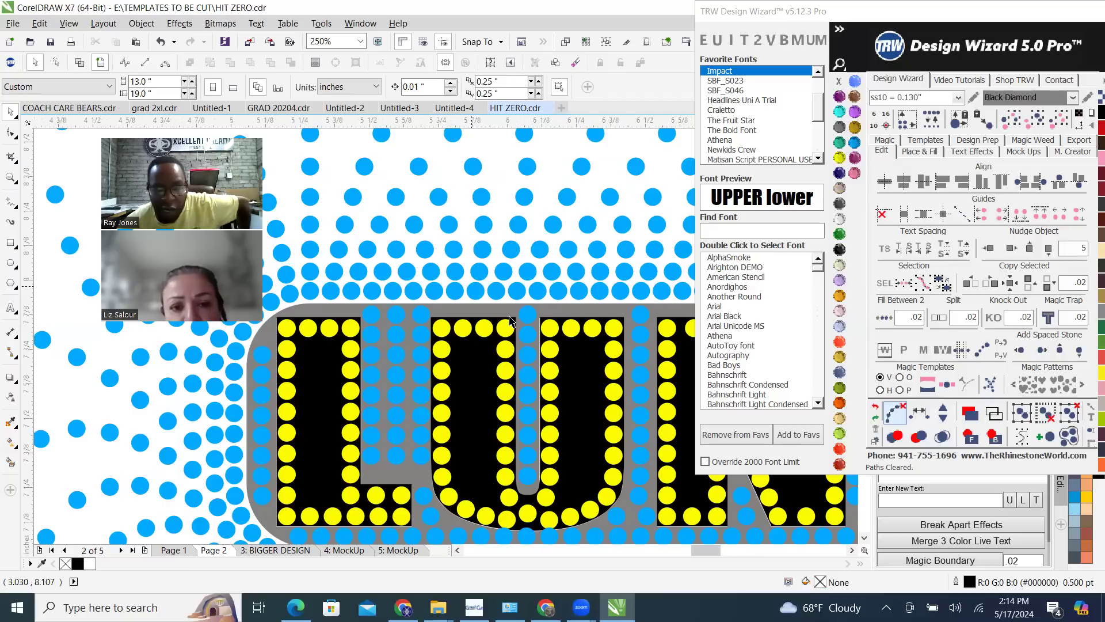
pyautogui.scroll(5, 472, 372)
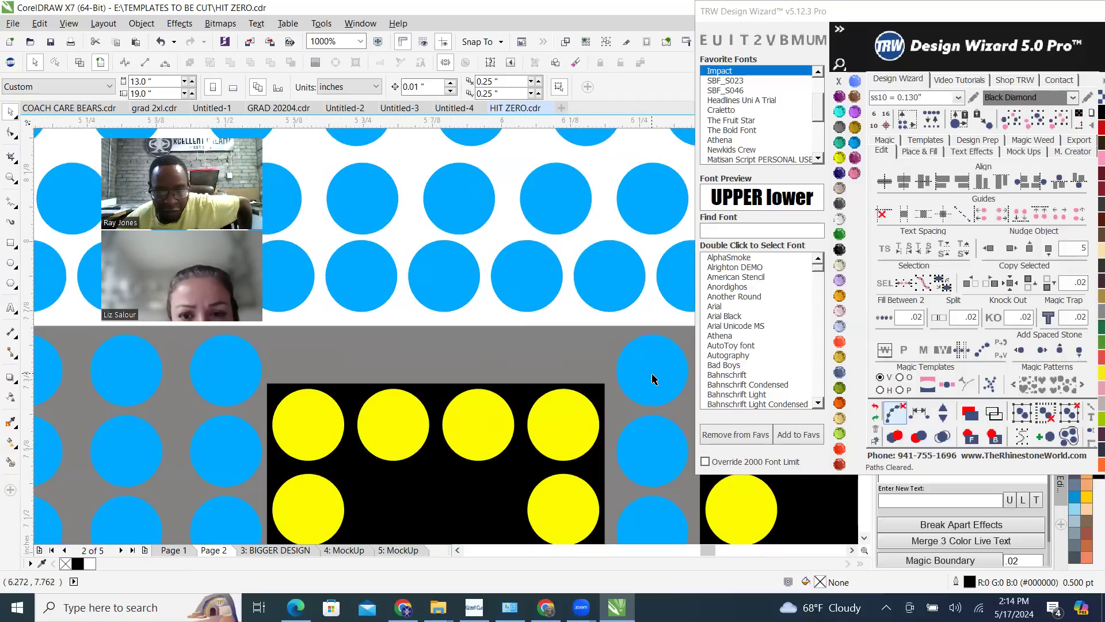
pyautogui.click(652, 380)
pyautogui.moveTo(648, 384); pyautogui.dragTo(576, 358)
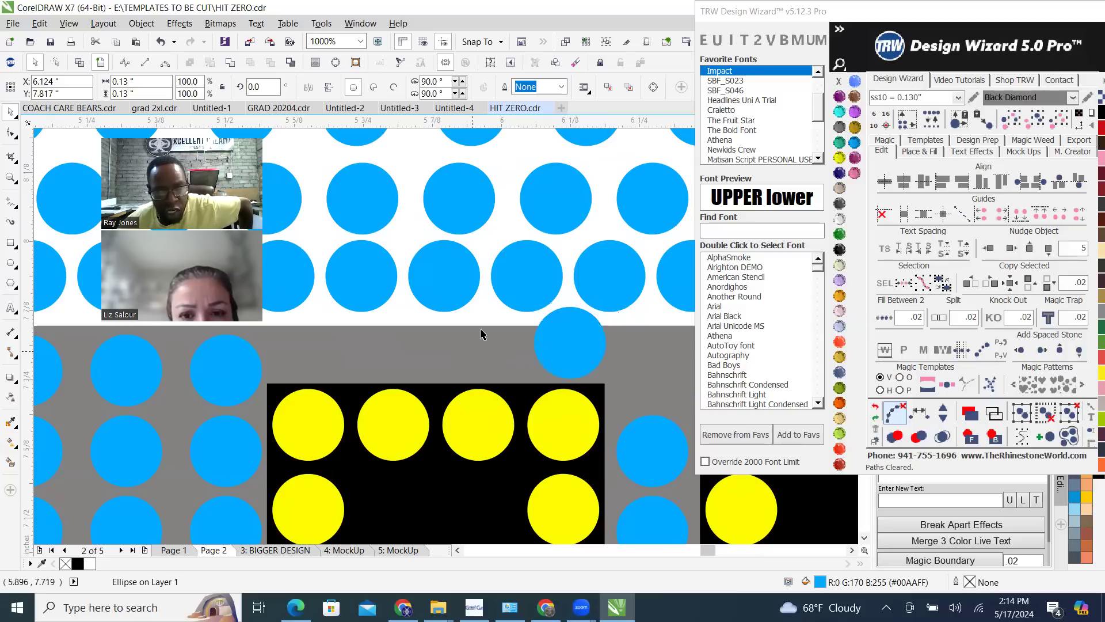
# Examine how the moved blue stone fits between the outer stones and the U, and select the grey background shape
pyautogui.scroll(-3, 482, 331)
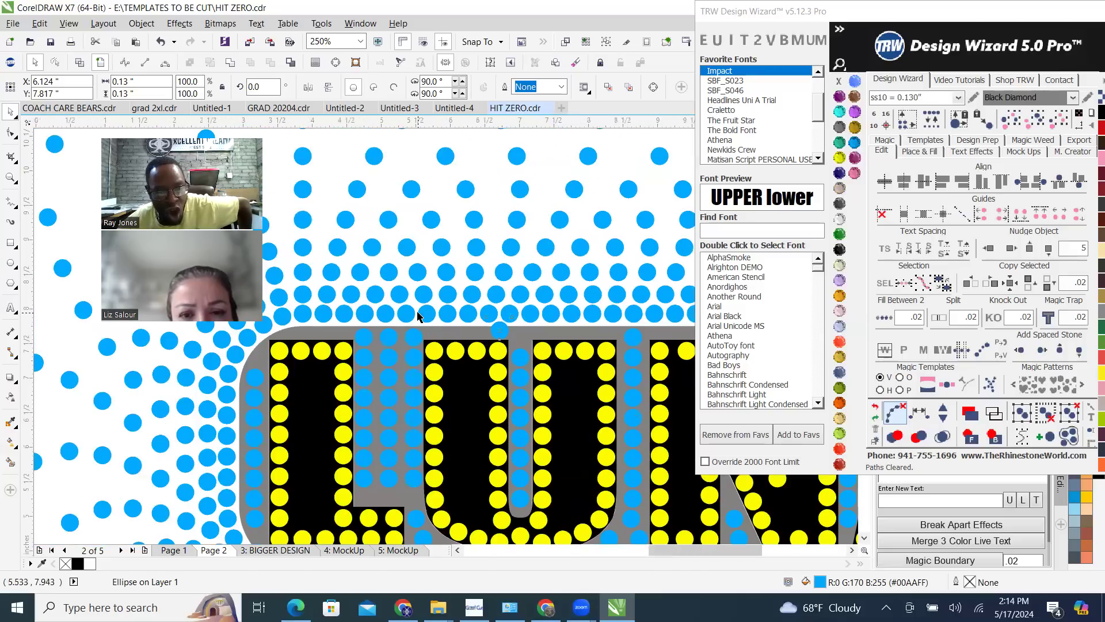
pyautogui.scroll(-2, 424, 317)
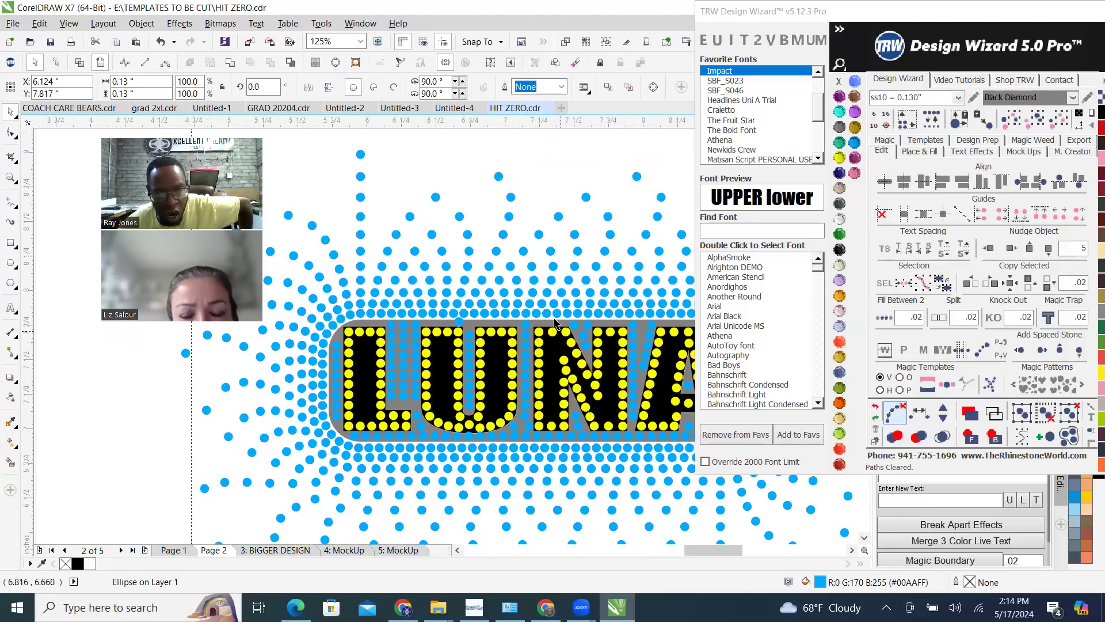
pyautogui.scroll(2, 366, 315)
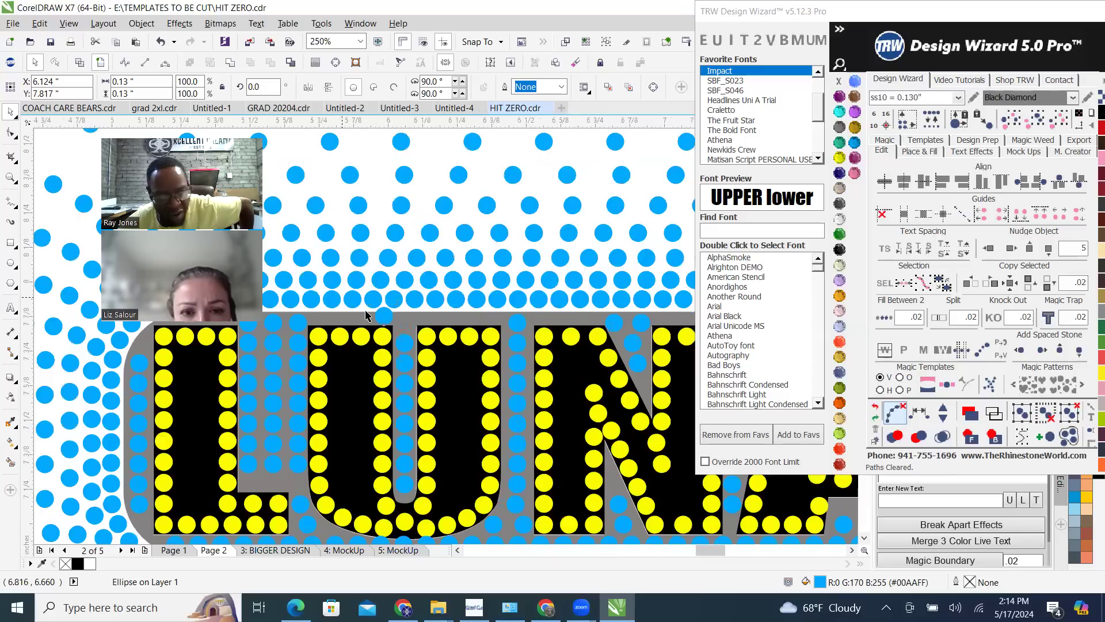
pyautogui.scroll(4, 366, 316)
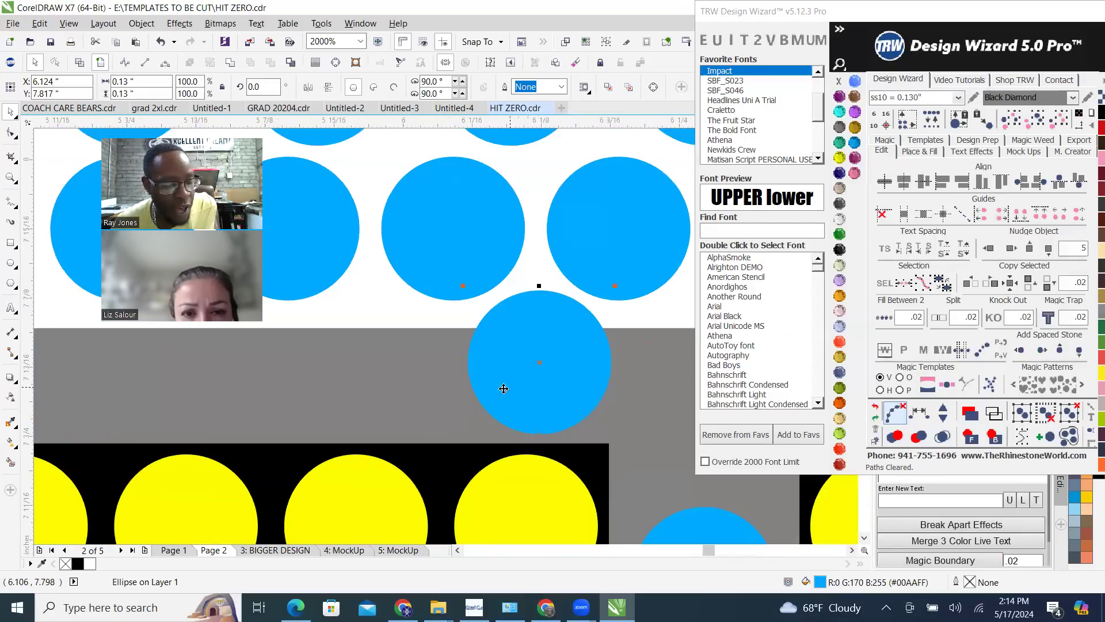
pyautogui.click(388, 370)
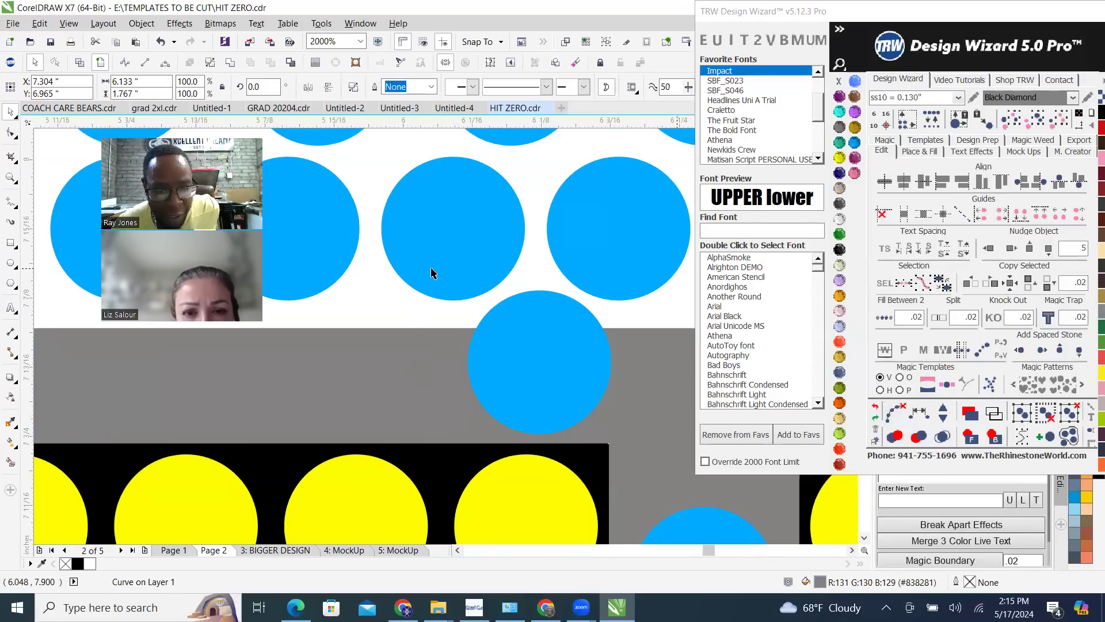
pyautogui.scroll(-3, 452, 276)
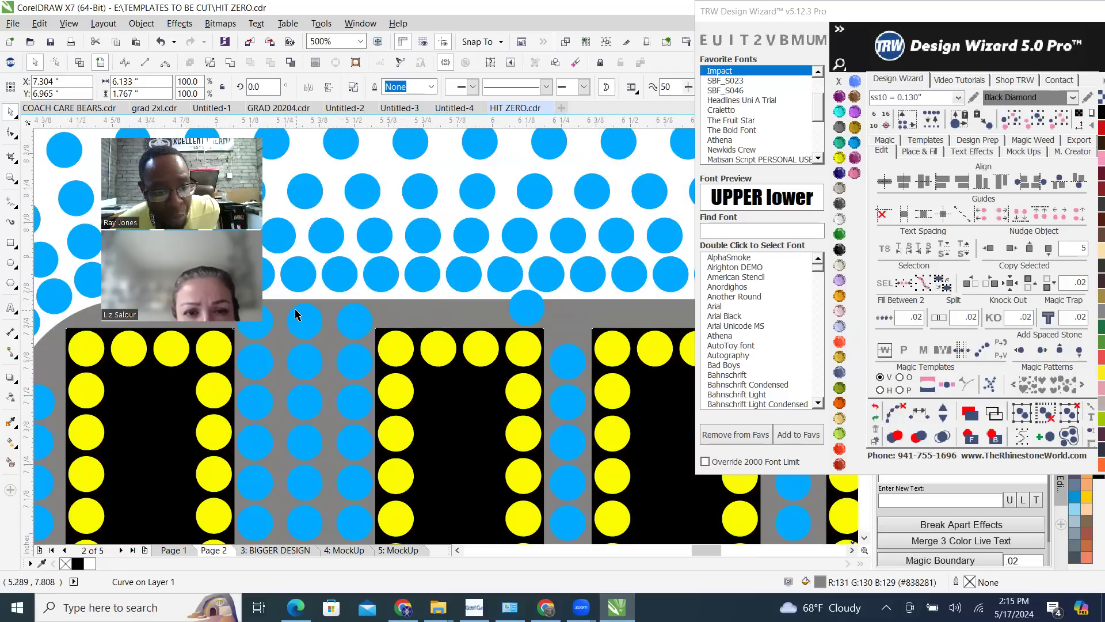
pyautogui.scroll(-2, 489, 334)
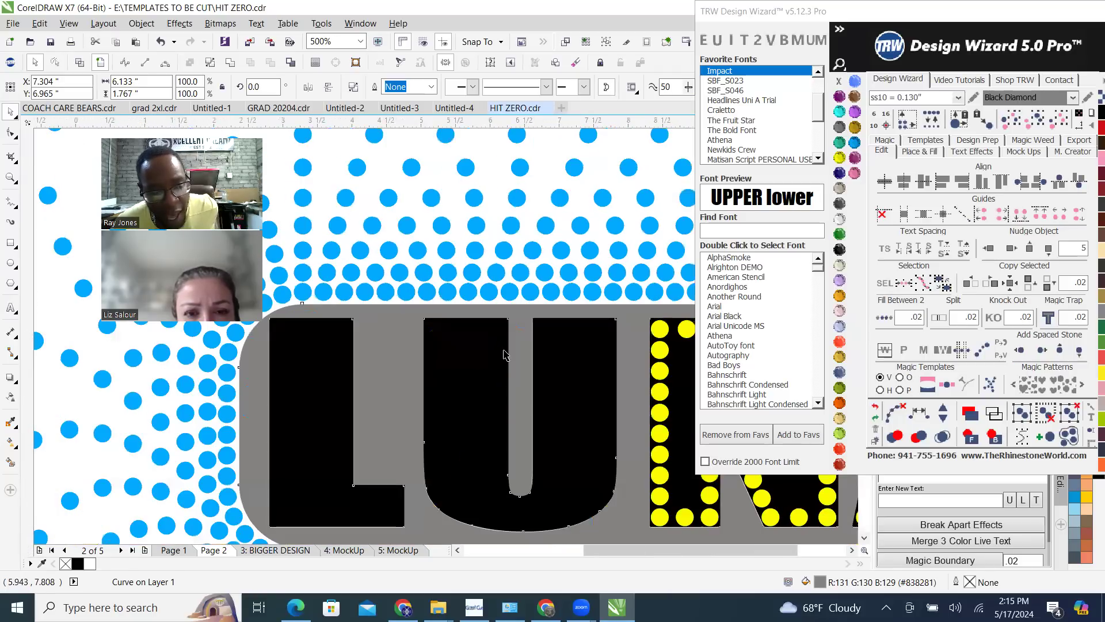
# Examine the open strip above the U between the letter and the outer blue stone rows, up close and in the whole design
pyautogui.scroll(-5, 504, 357)
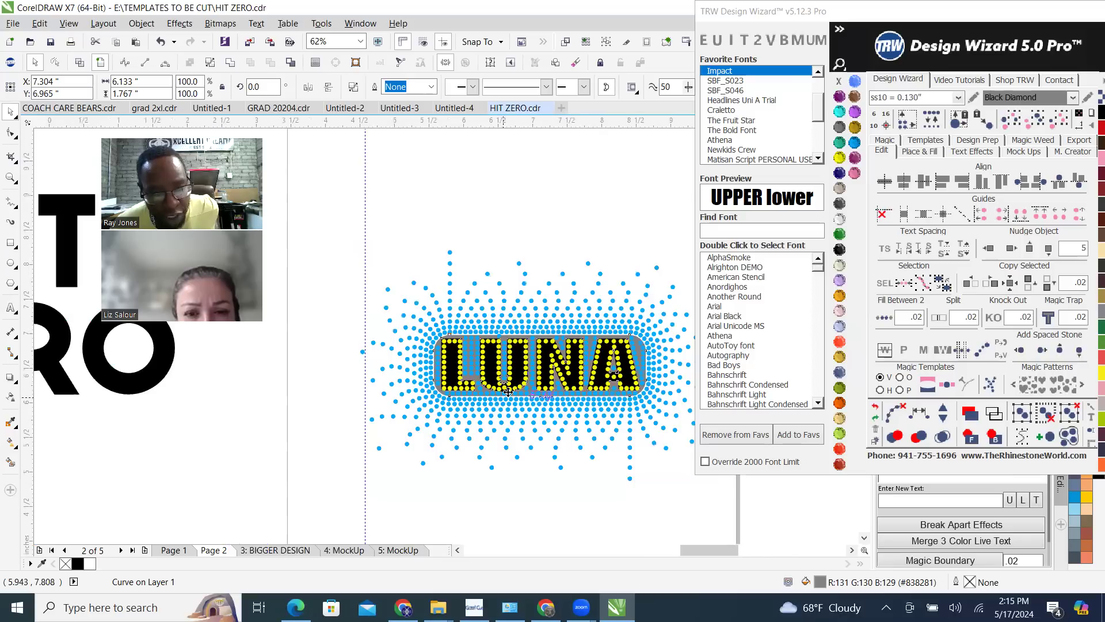
pyautogui.scroll(2, 425, 385)
pyautogui.scroll(2, 425, 385)
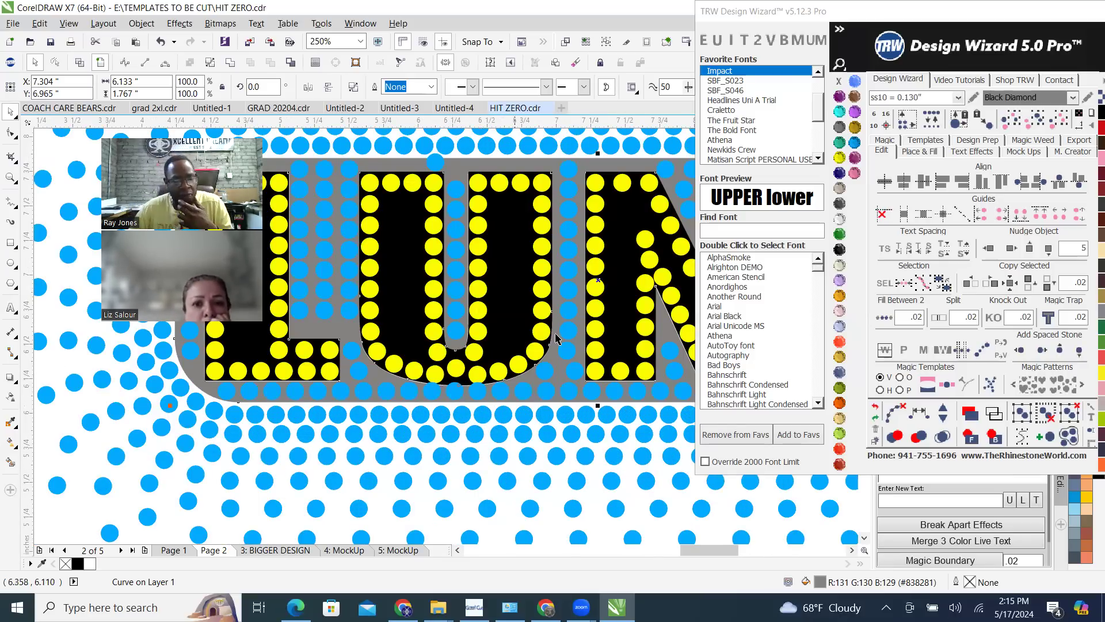
pyautogui.scroll(-1, 519, 296)
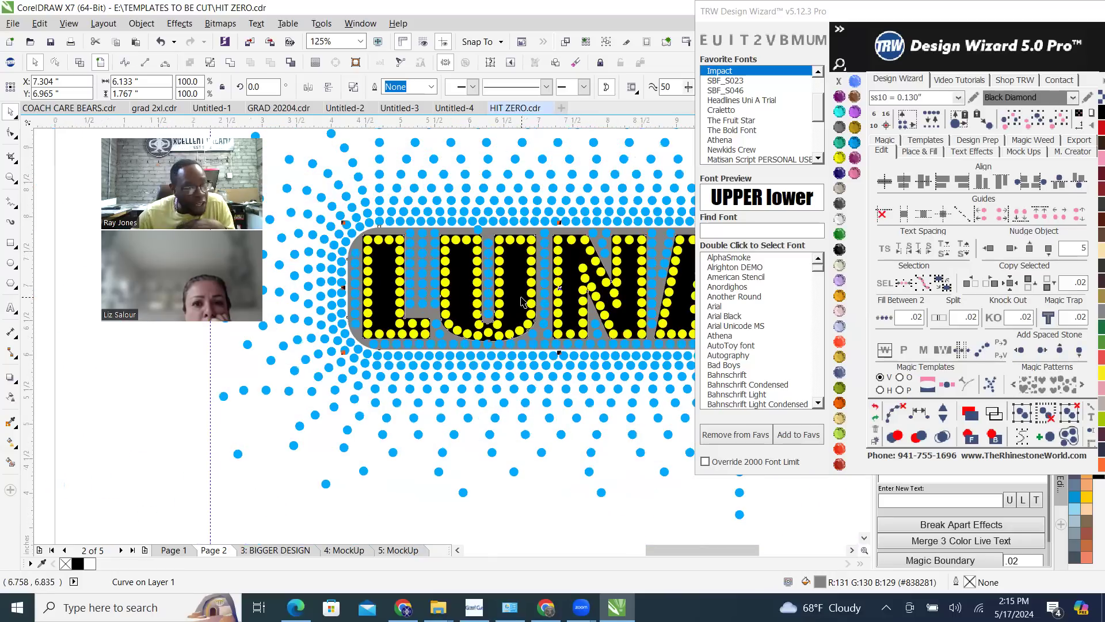
pyautogui.click(519, 478)
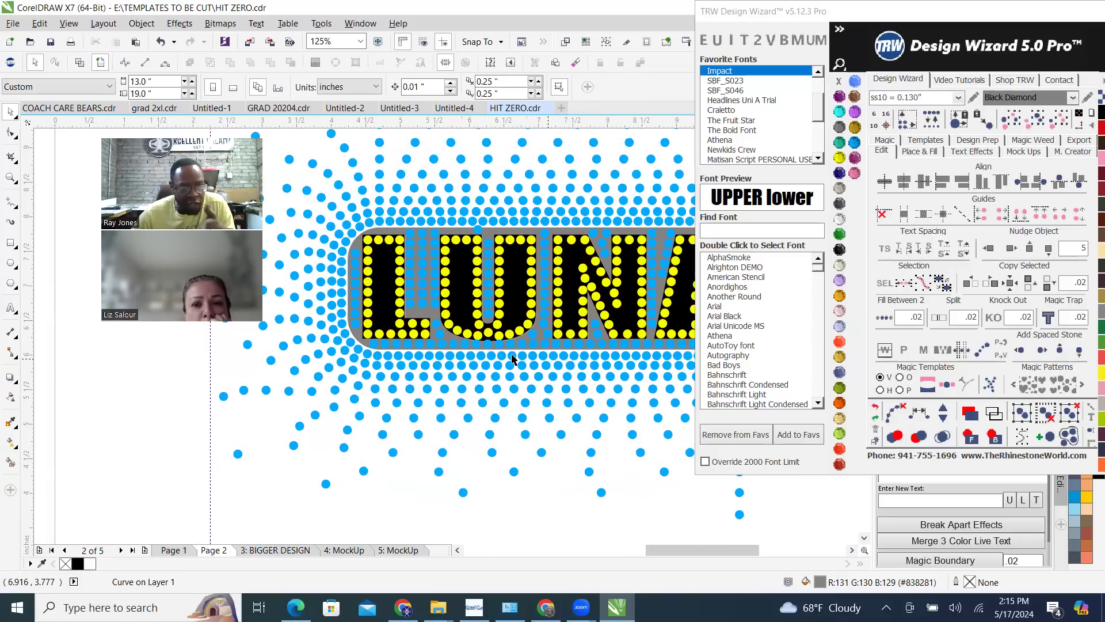
pyautogui.scroll(2, 498, 230)
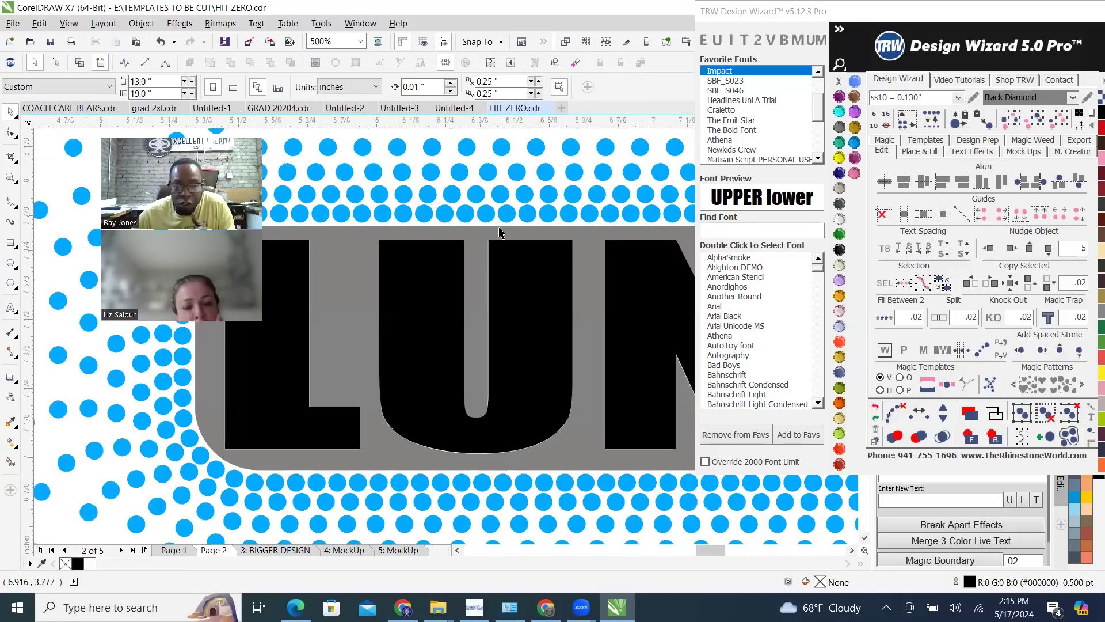
pyautogui.click(473, 242)
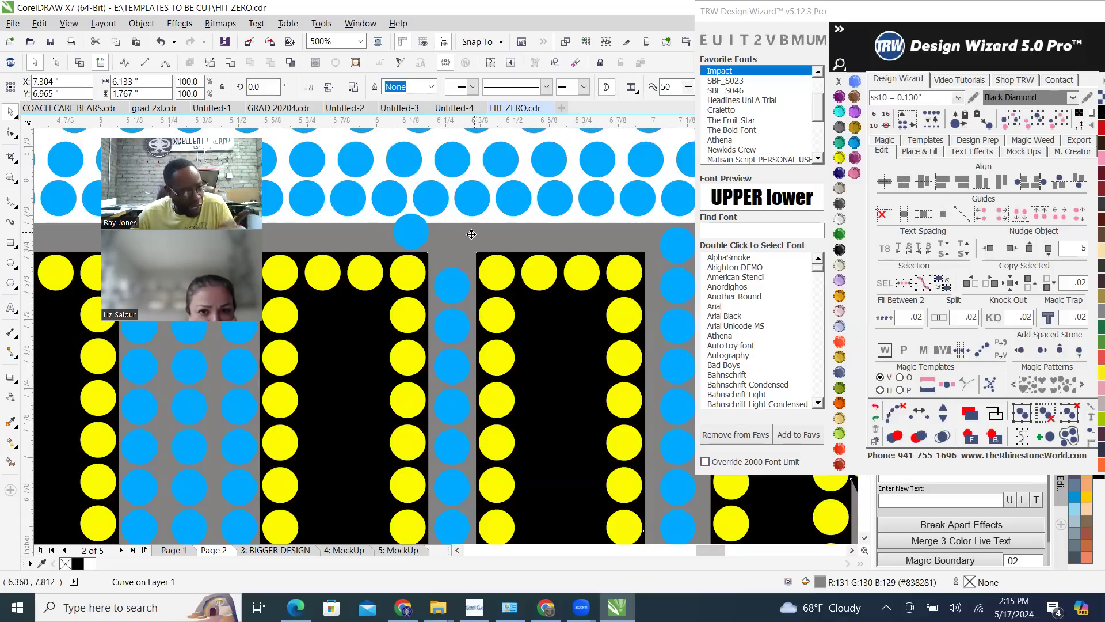
pyautogui.scroll(-2, 446, 251)
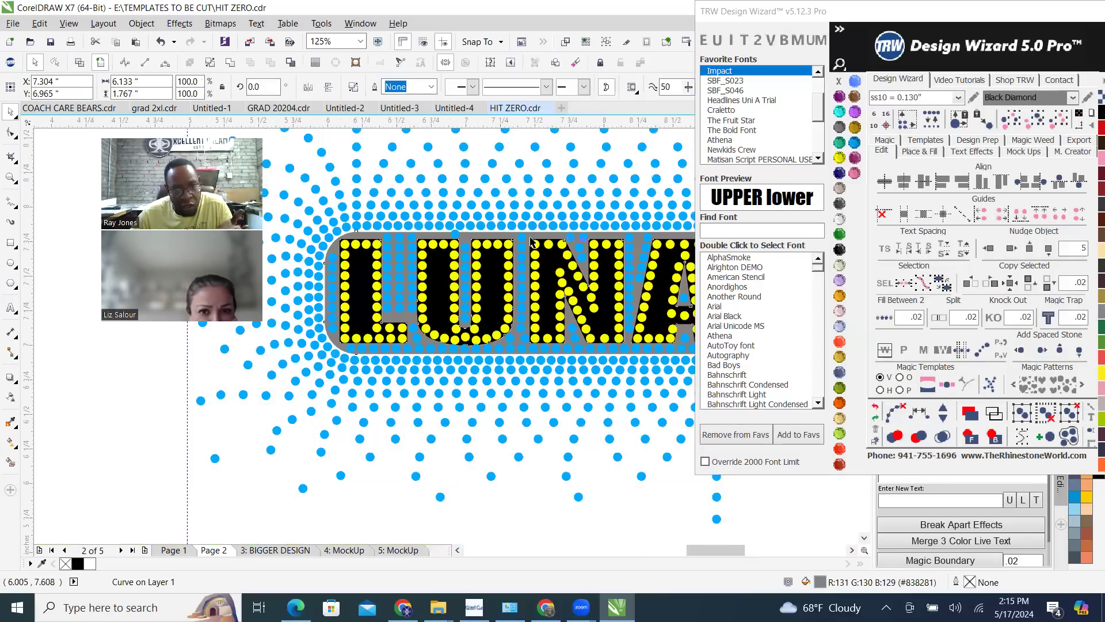
pyautogui.scroll(1, 379, 235)
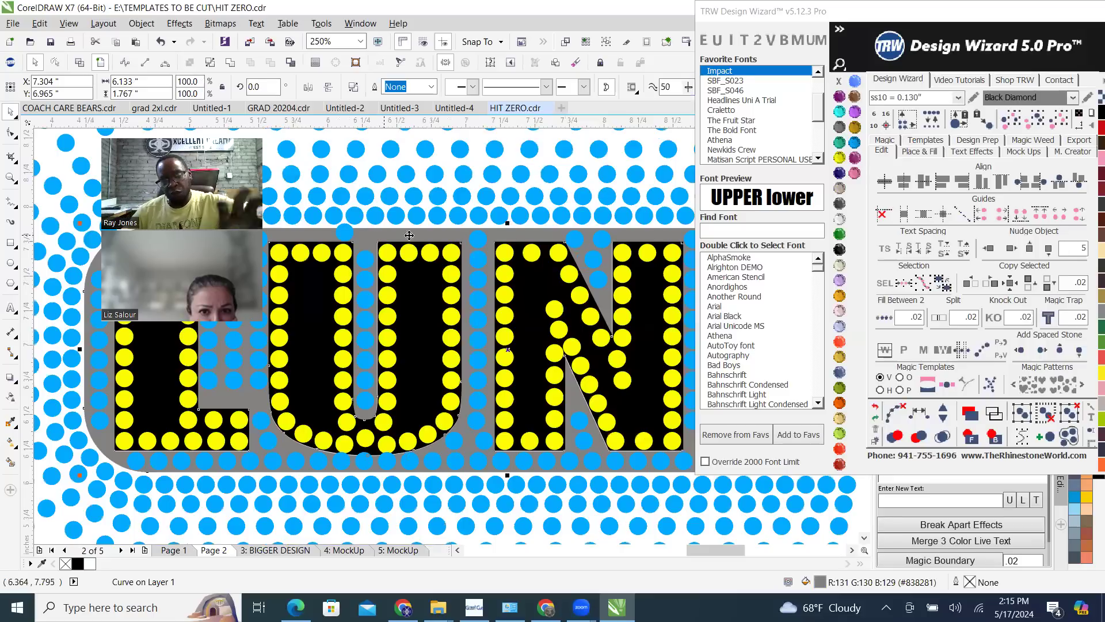
pyautogui.scroll(-1, 427, 270)
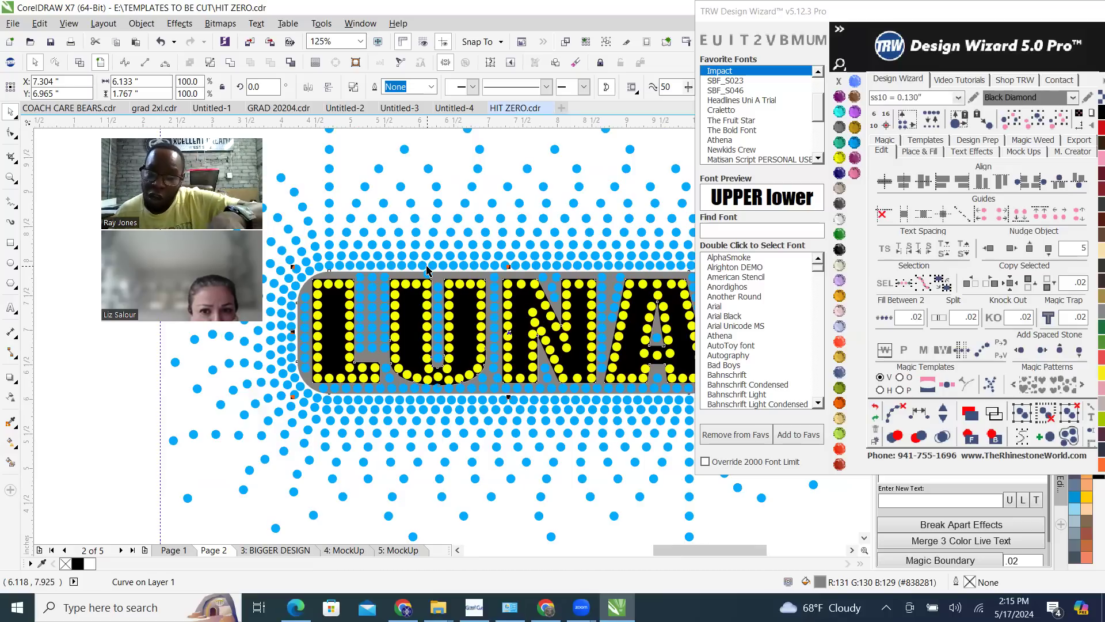
pyautogui.scroll(3, 453, 267)
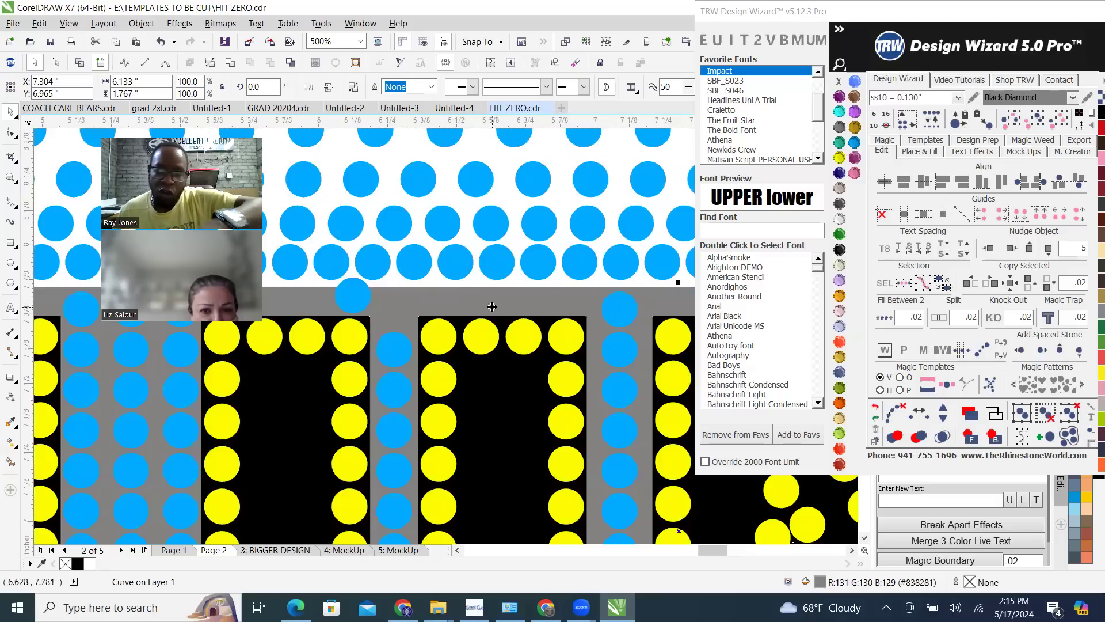
pyautogui.scroll(-2, 469, 218)
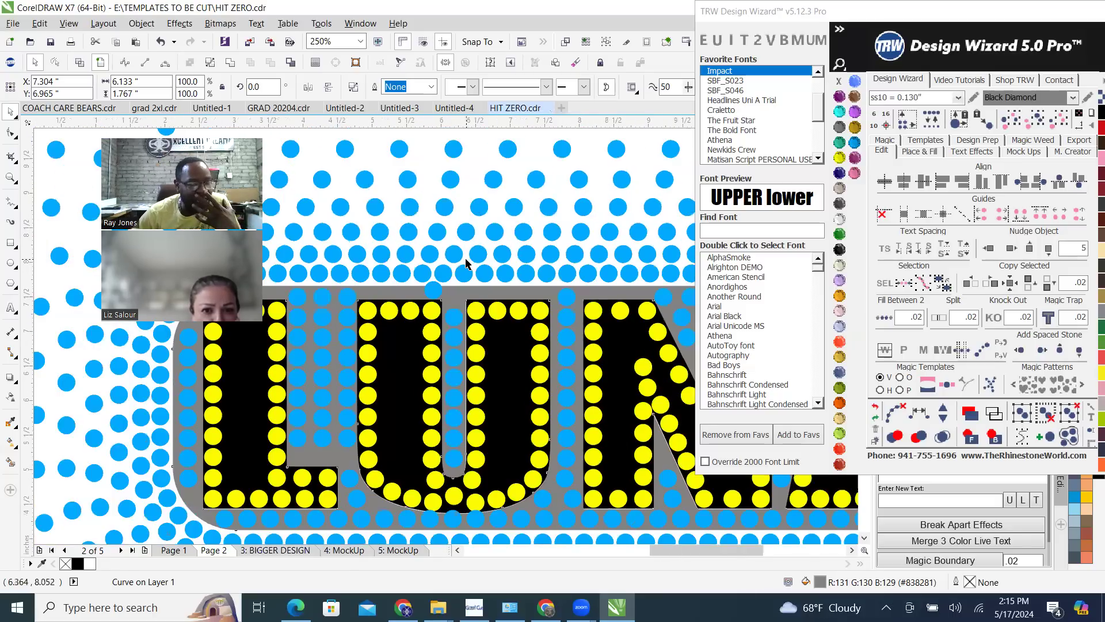
pyautogui.scroll(-2, 466, 263)
pyautogui.scroll(-1, 467, 263)
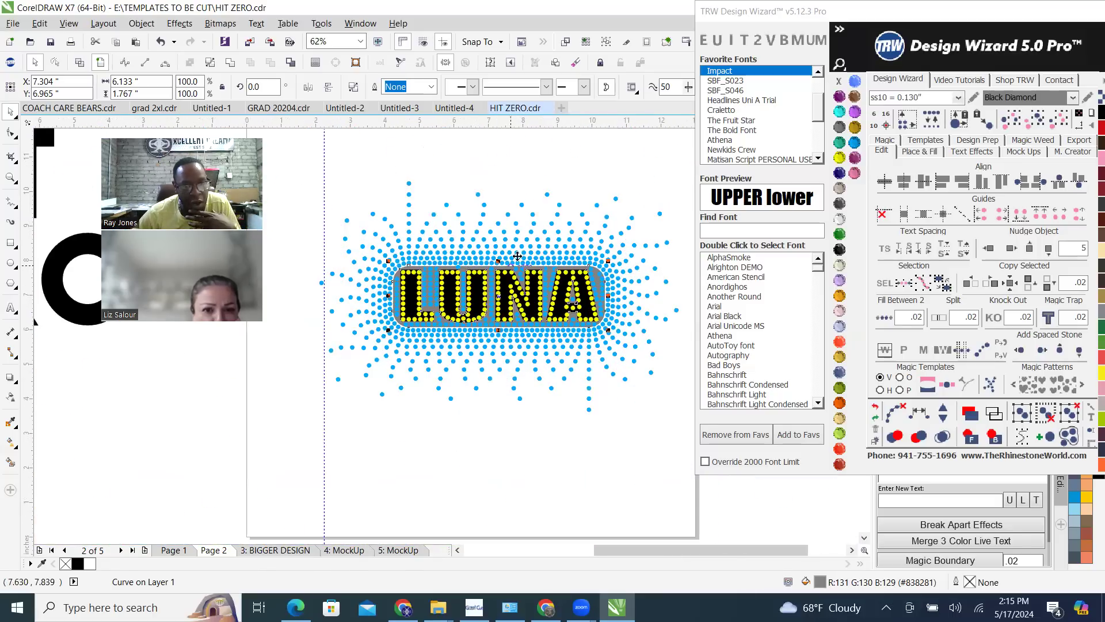
pyautogui.click(515, 187)
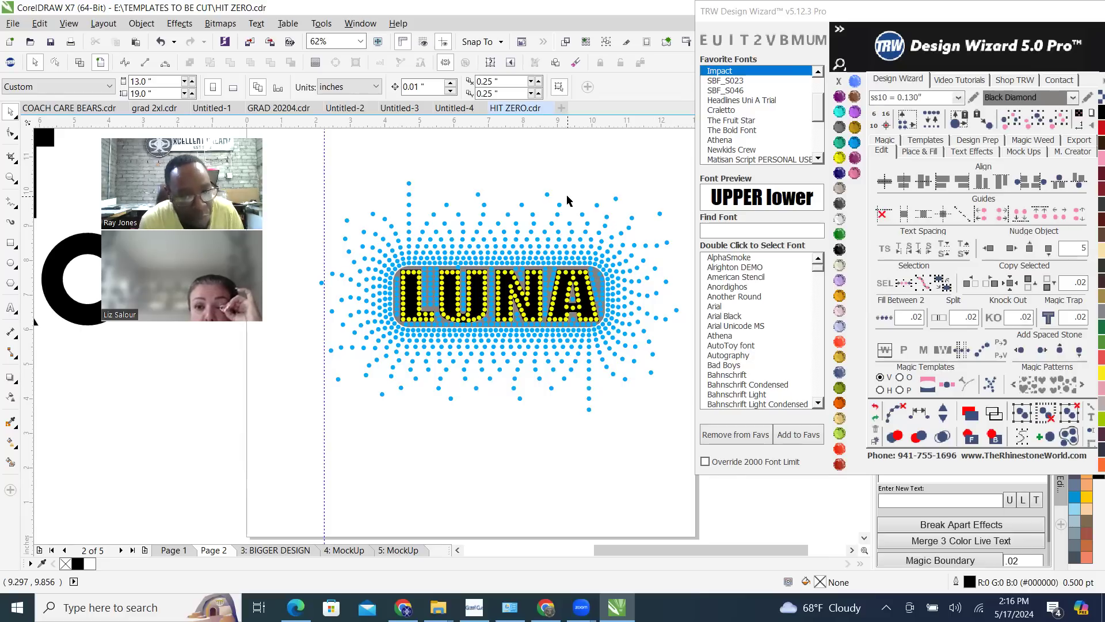
# Inspect the spacing above the U's right arm and around the N and A, and compare it with the full LUNA layout
pyautogui.scroll(4, 417, 214)
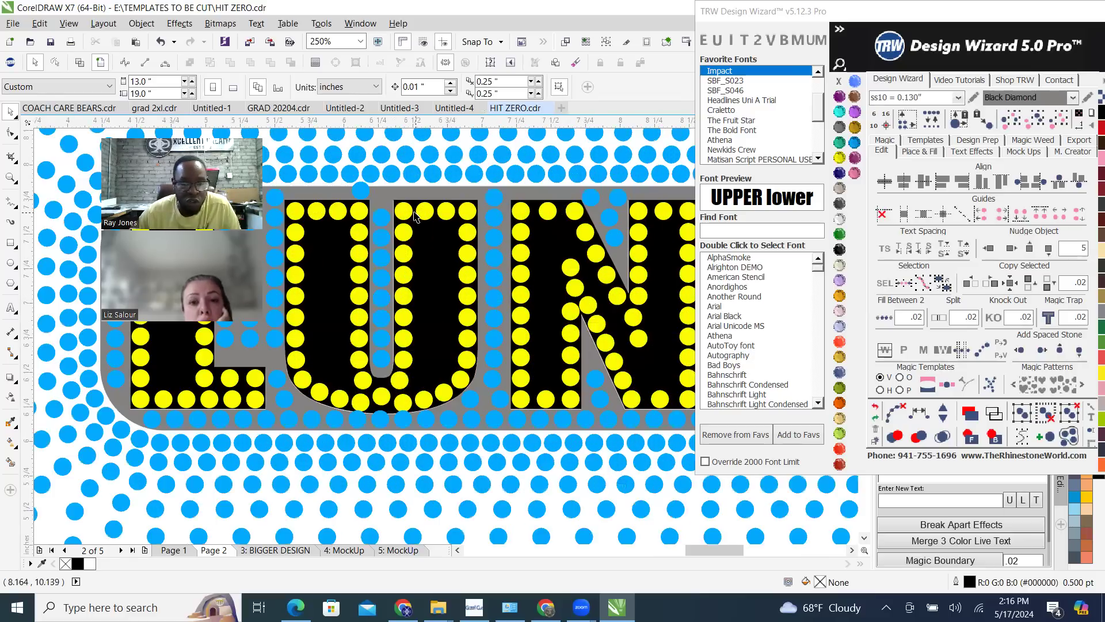
pyautogui.scroll(4, 417, 214)
pyautogui.click(507, 241)
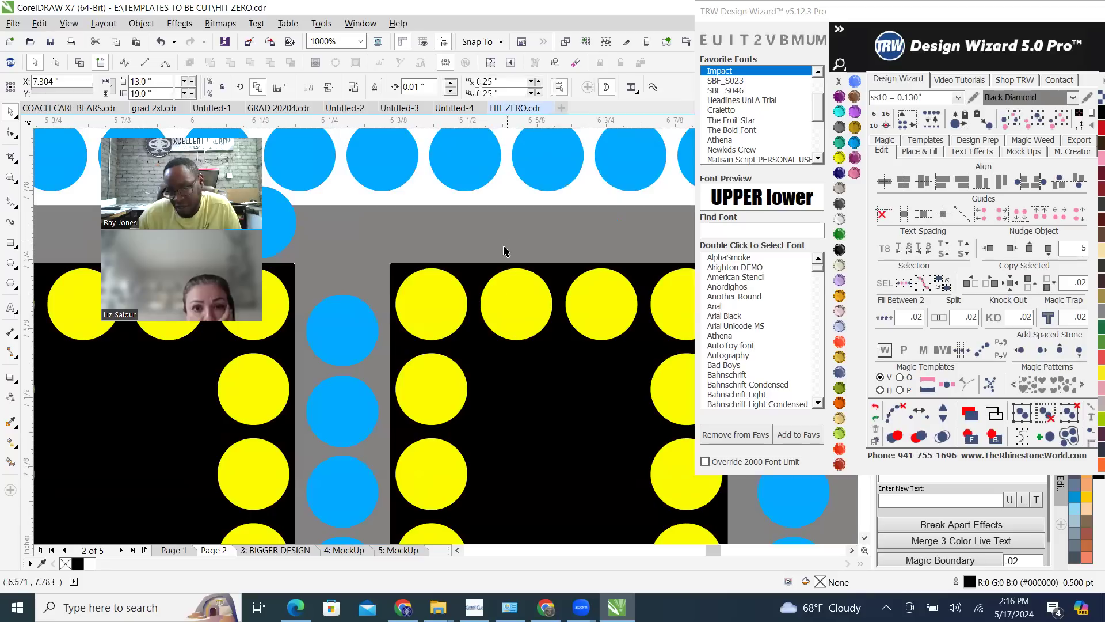
pyautogui.scroll(-1, 417, 283)
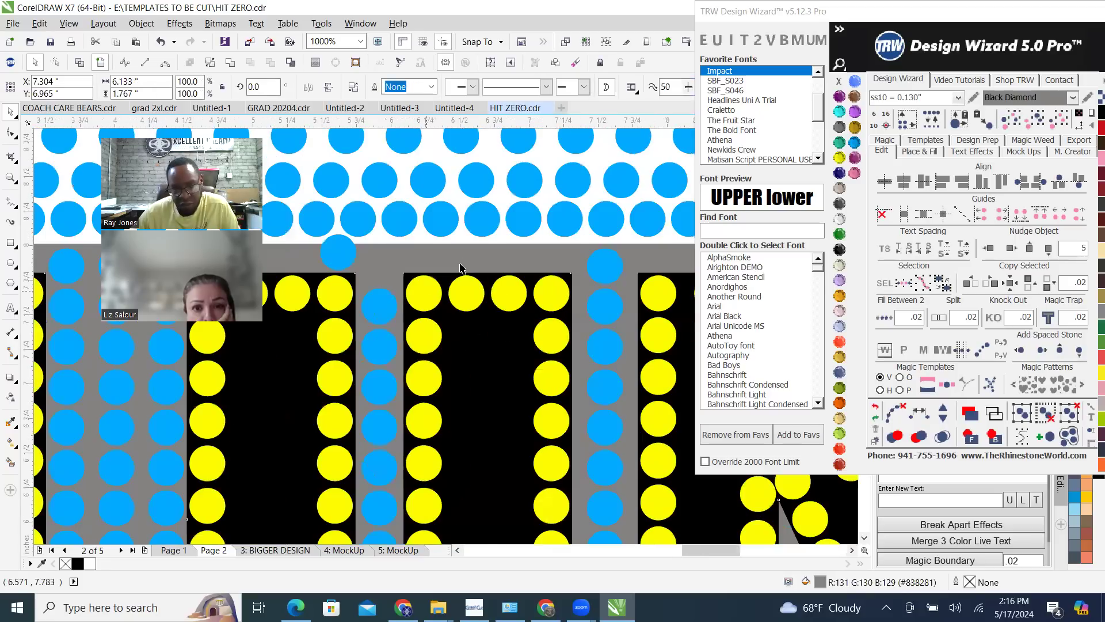
pyautogui.scroll(-2, 464, 277)
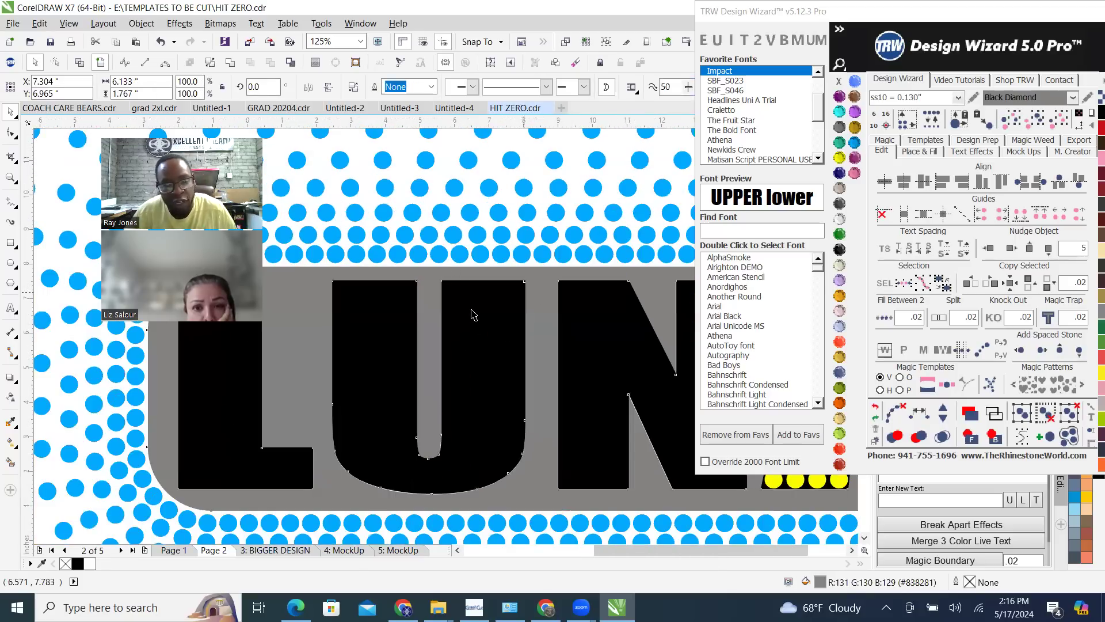
pyautogui.scroll(-2, 517, 305)
pyautogui.scroll(1, 500, 301)
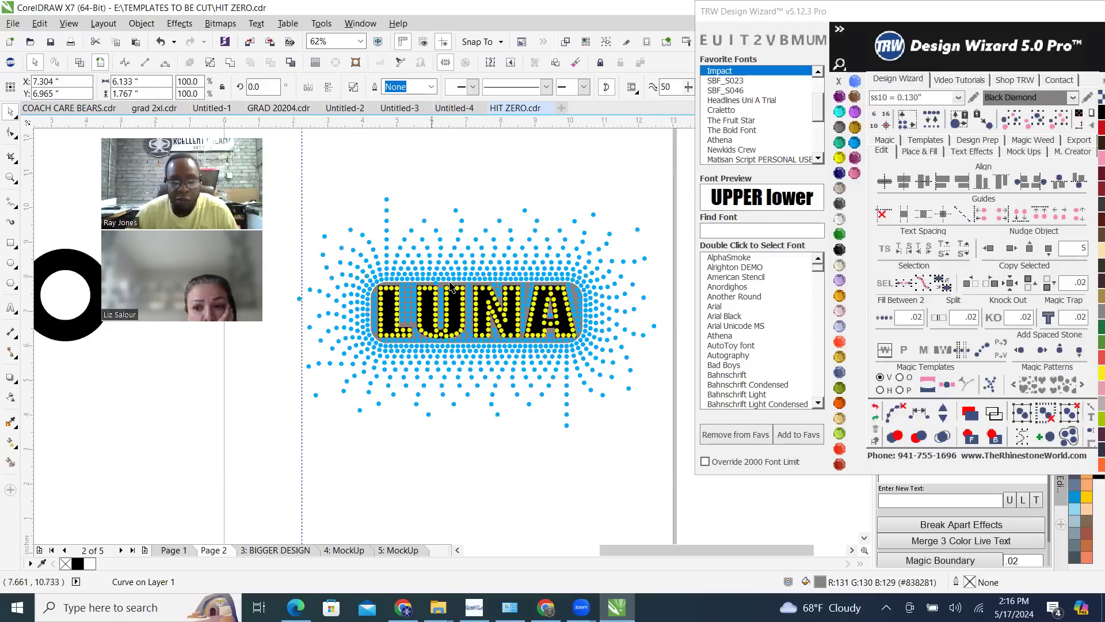
pyautogui.click(144, 552)
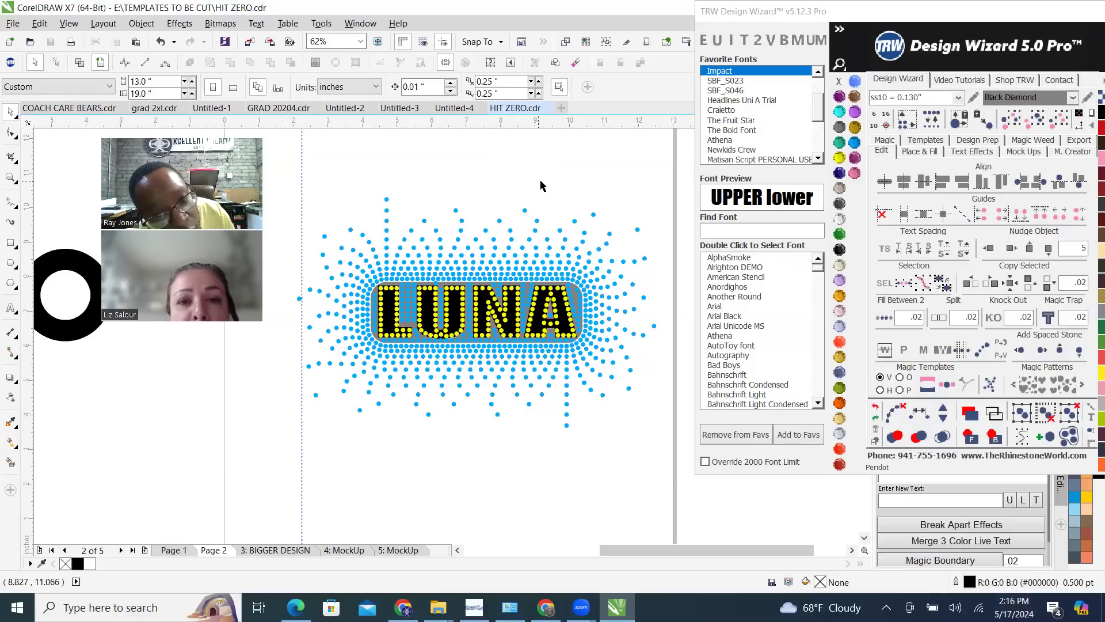
pyautogui.scroll(3, 583, 299)
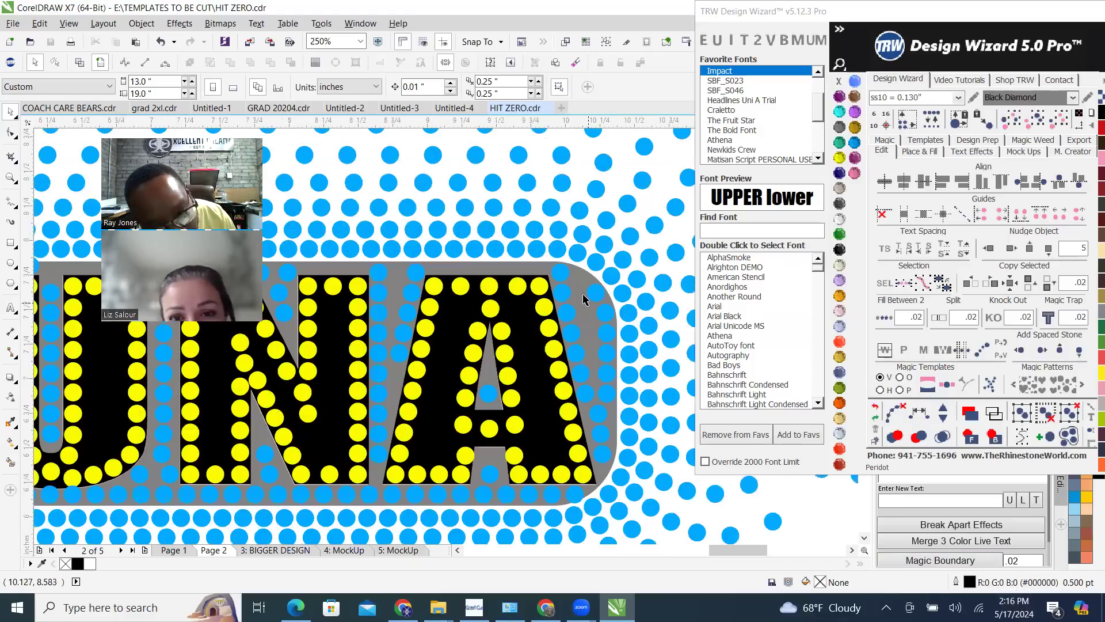
pyautogui.scroll(-5, 593, 297)
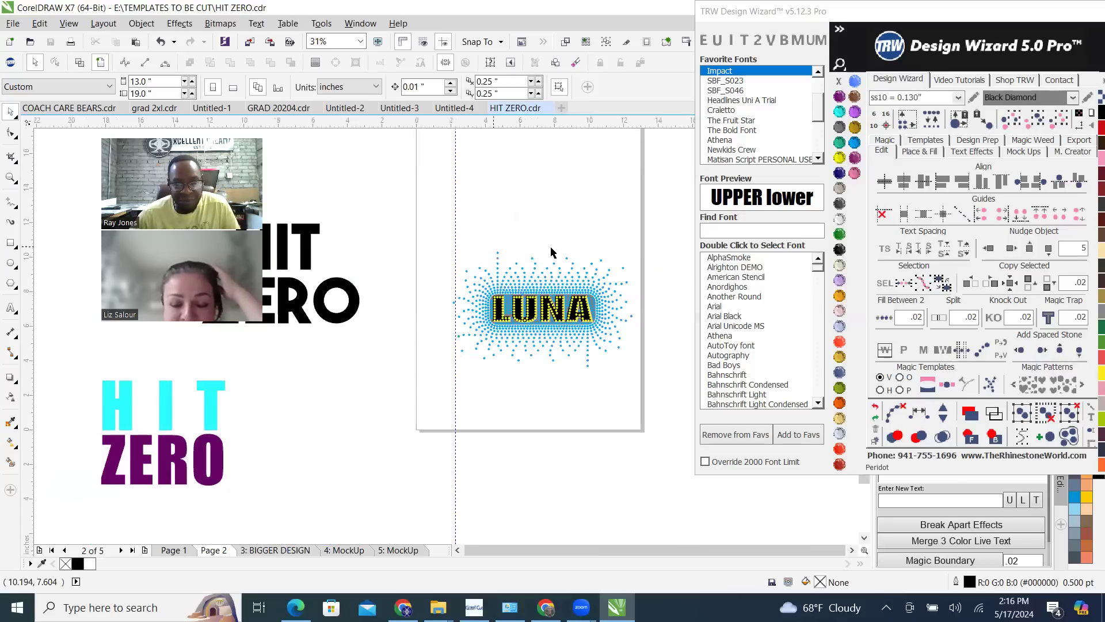
pyautogui.scroll(3, 537, 328)
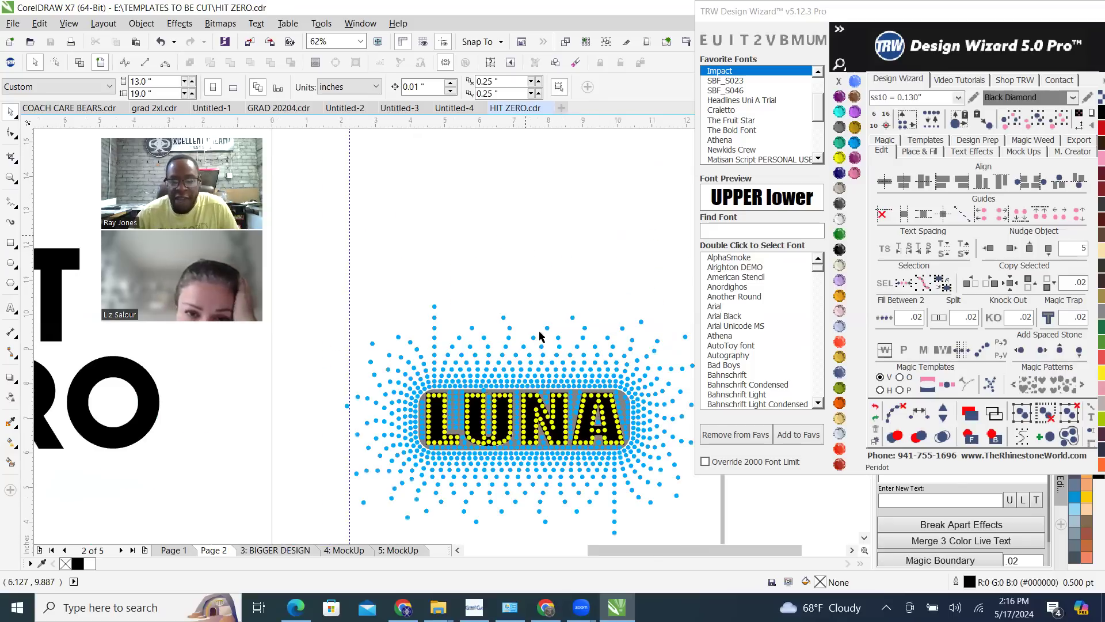
pyautogui.scroll(1, 506, 463)
pyautogui.scroll(-1, 469, 273)
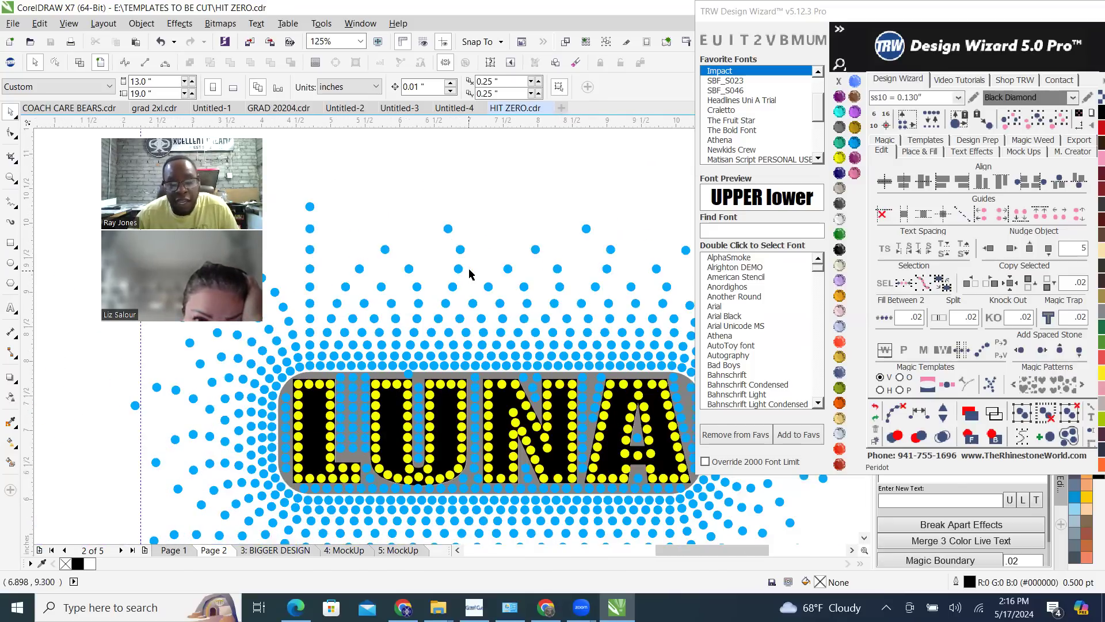
# Copy the black LUNA text to the empty area above the rhinestone design
pyautogui.click(447, 444)
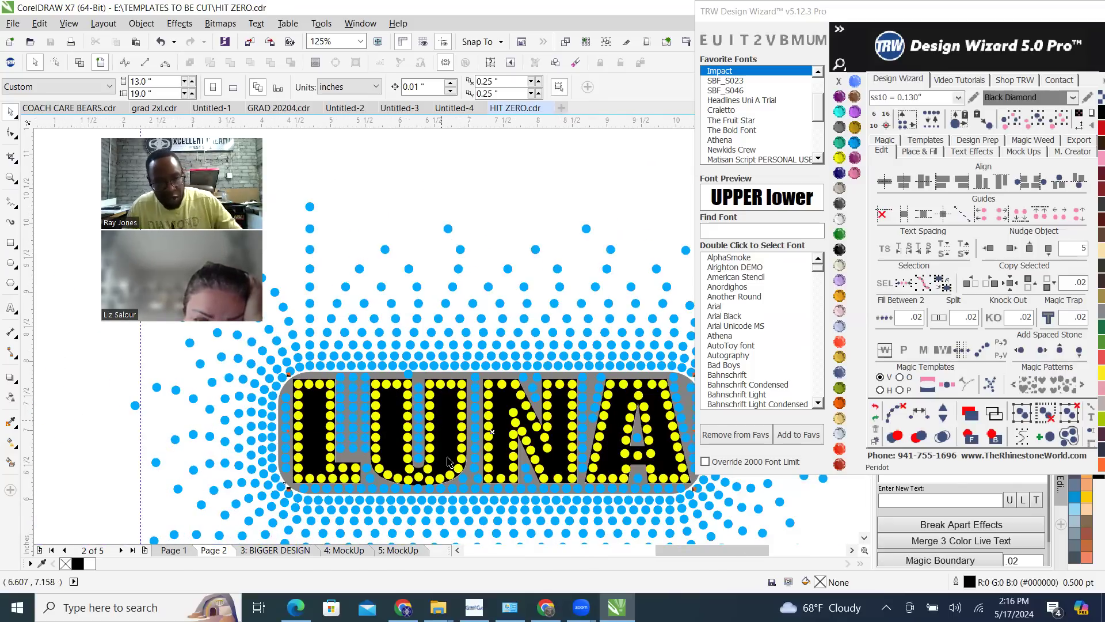
pyautogui.click(448, 460)
pyautogui.scroll(-1, 449, 459)
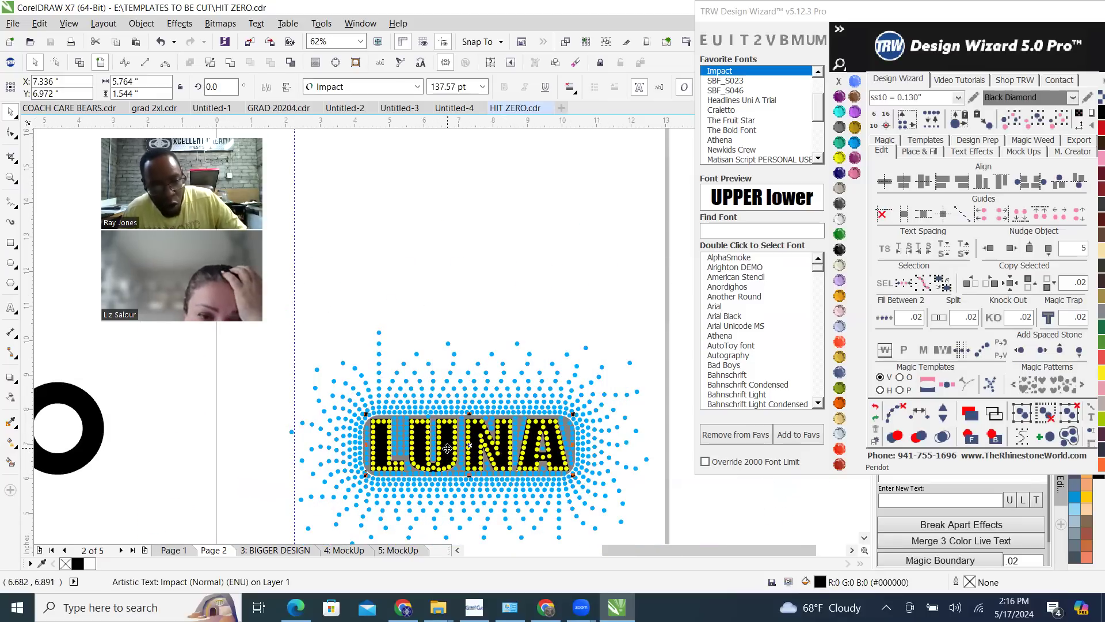
pyautogui.moveTo(448, 446); pyautogui.dragTo(438, 235)
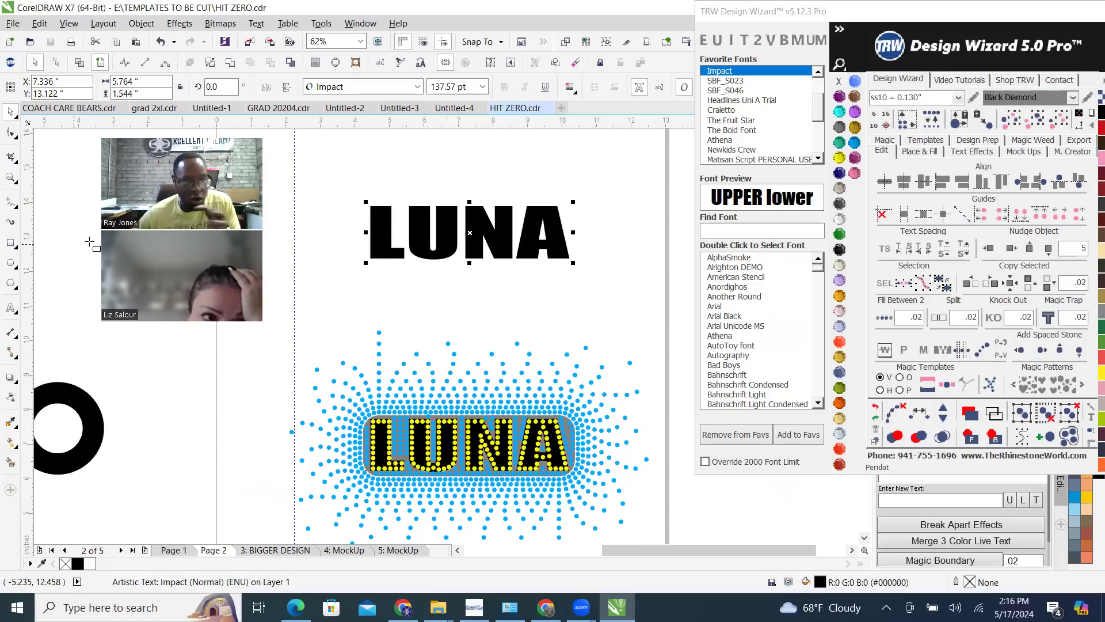
# Draw a rectangle about 6.7 by 2.8 inches around the copied LUNA text, fill it grey and send it to the back
pyautogui.click(13, 244)
pyautogui.moveTo(352, 186); pyautogui.dragTo(583, 284)
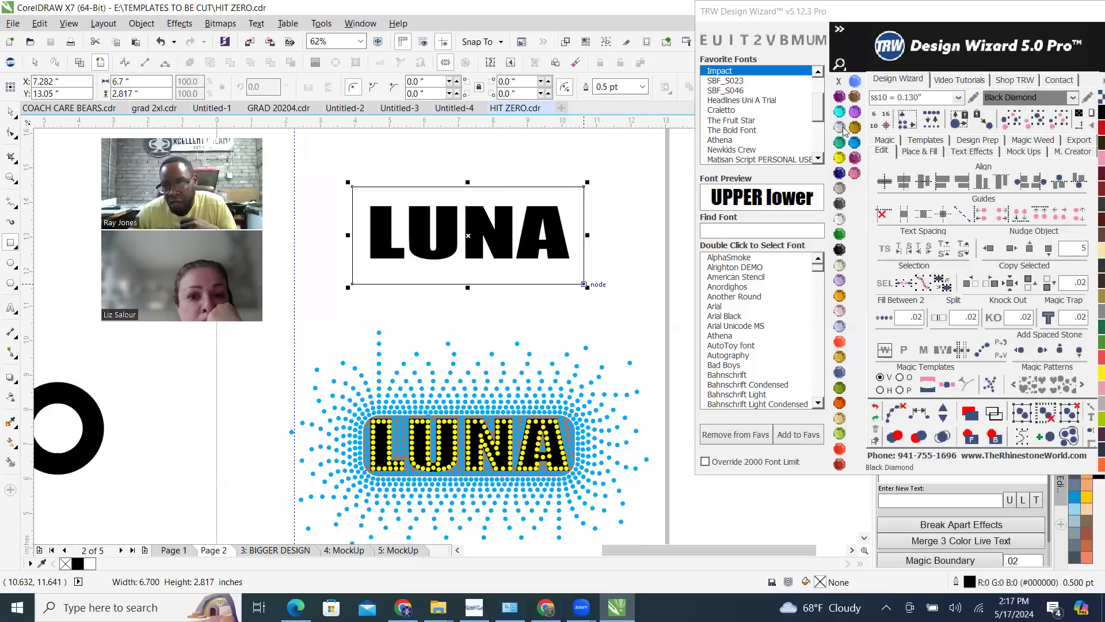
pyautogui.click(994, 440)
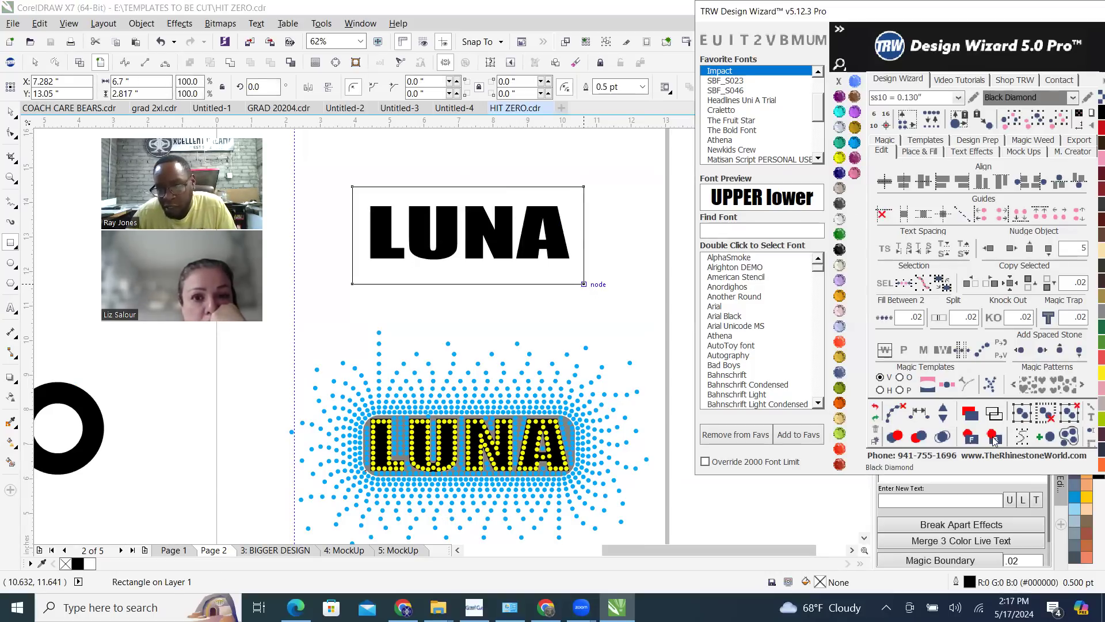
pyautogui.click(994, 439)
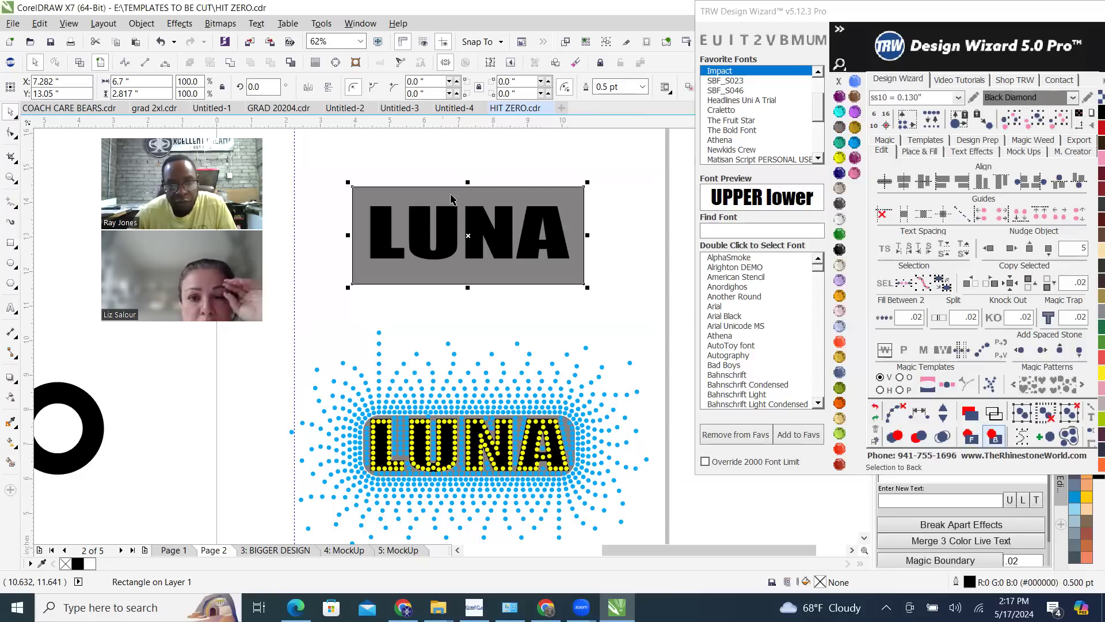
# Shift the copied LUNA text slightly down within the grey rectangle
pyautogui.scroll(2, 446, 232)
pyautogui.click(446, 232)
pyautogui.moveTo(446, 232); pyautogui.dragTo(449, 237)
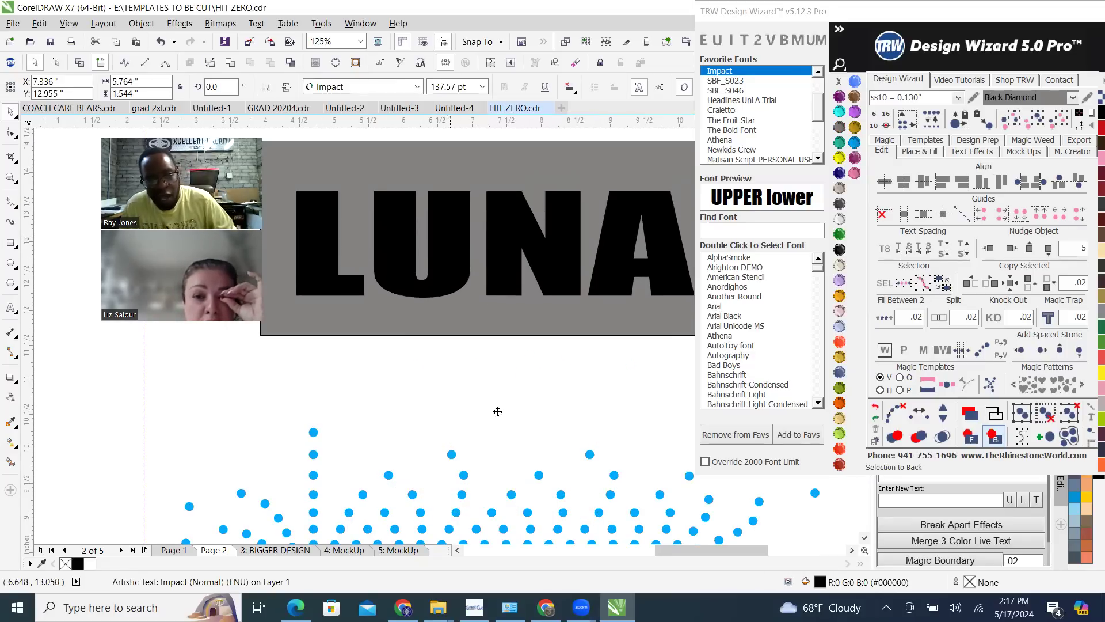
# Copy a blue stone from the upper rows of the burst onto the grey rectangle above the U
pyautogui.moveTo(452, 455); pyautogui.dragTo(427, 153)
pyautogui.rightClick(427, 154)
pyautogui.scroll(4, 427, 154)
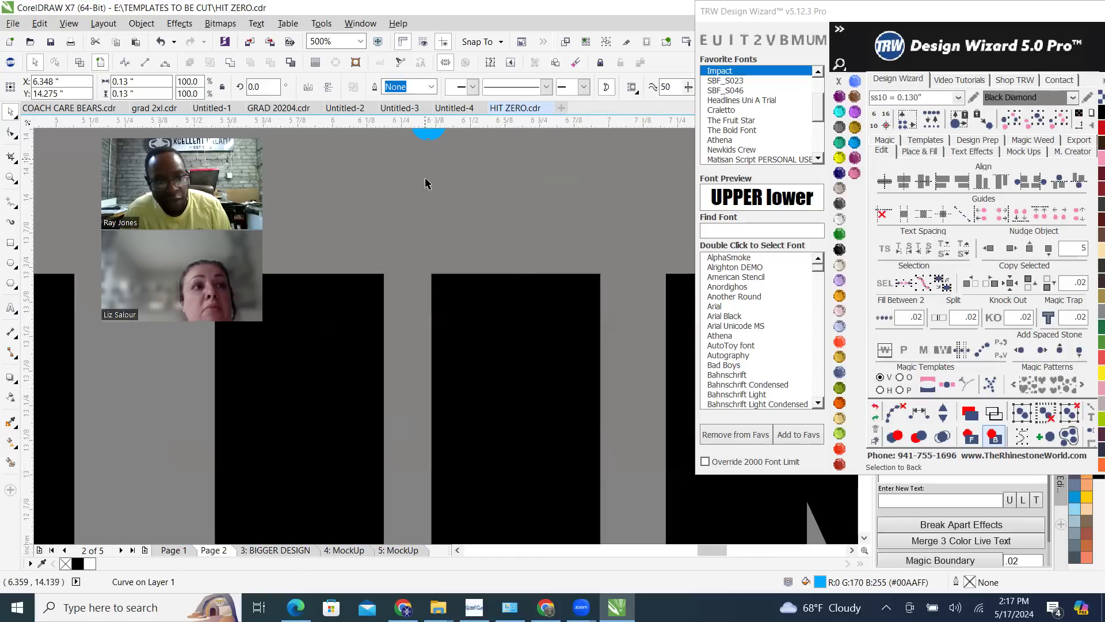
pyautogui.scroll(-4, 432, 172)
pyautogui.scroll(3, 429, 200)
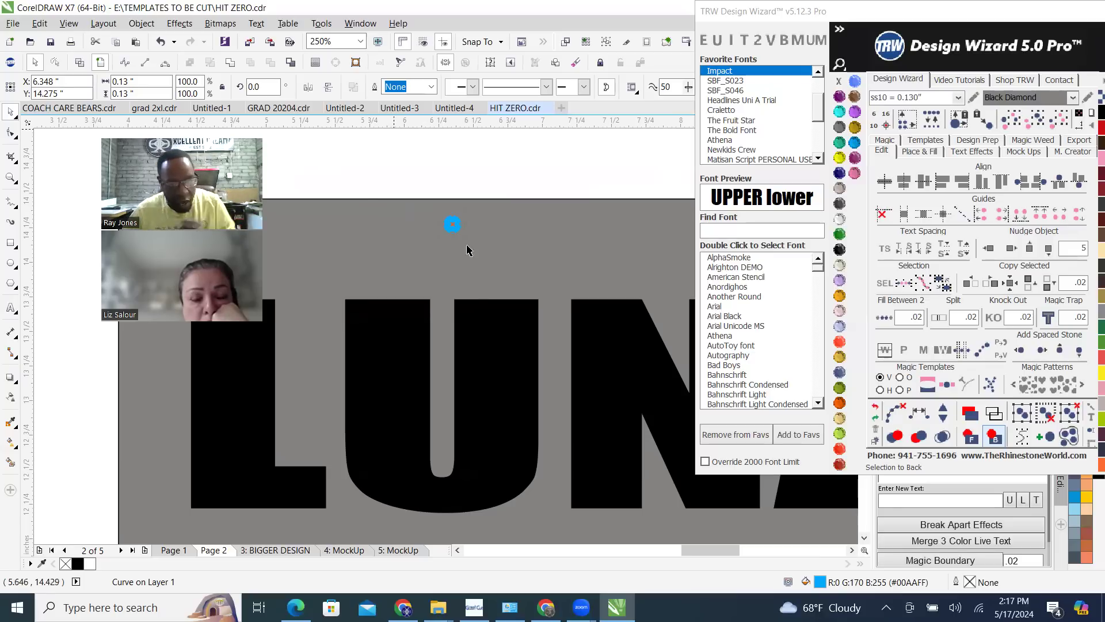
# Move the copied blue stone down to just above the inner corner of the U's right arm and fine-tune its position
pyautogui.scroll(2, 449, 241)
pyautogui.moveTo(467, 215); pyautogui.dragTo(504, 333)
pyautogui.scroll(4, 507, 331)
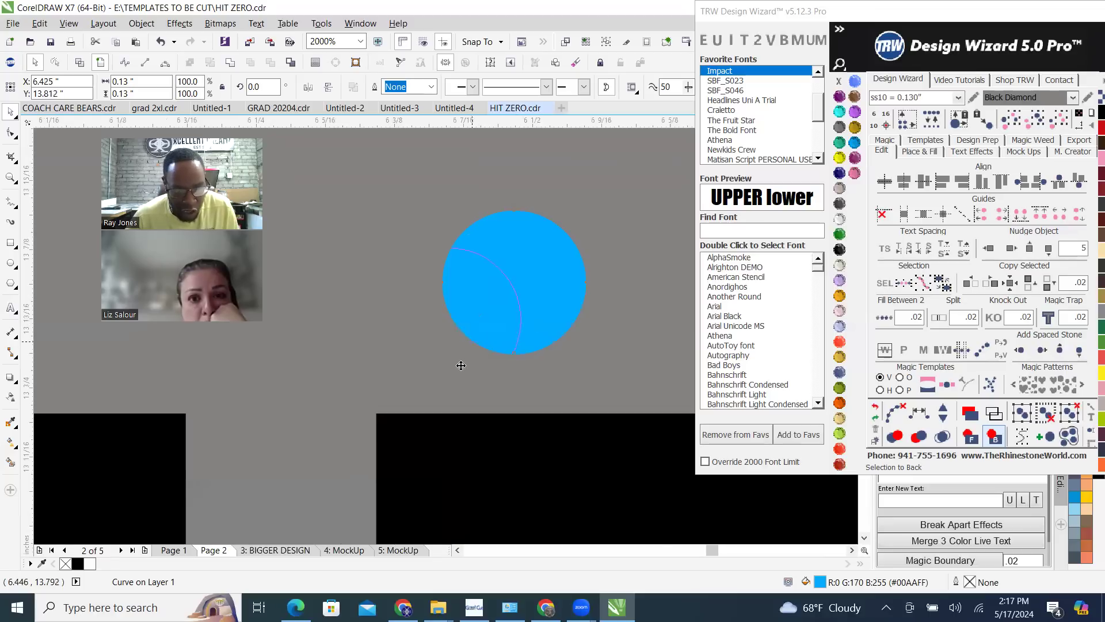
pyautogui.scroll(-5, 459, 365)
pyautogui.scroll(3, 482, 379)
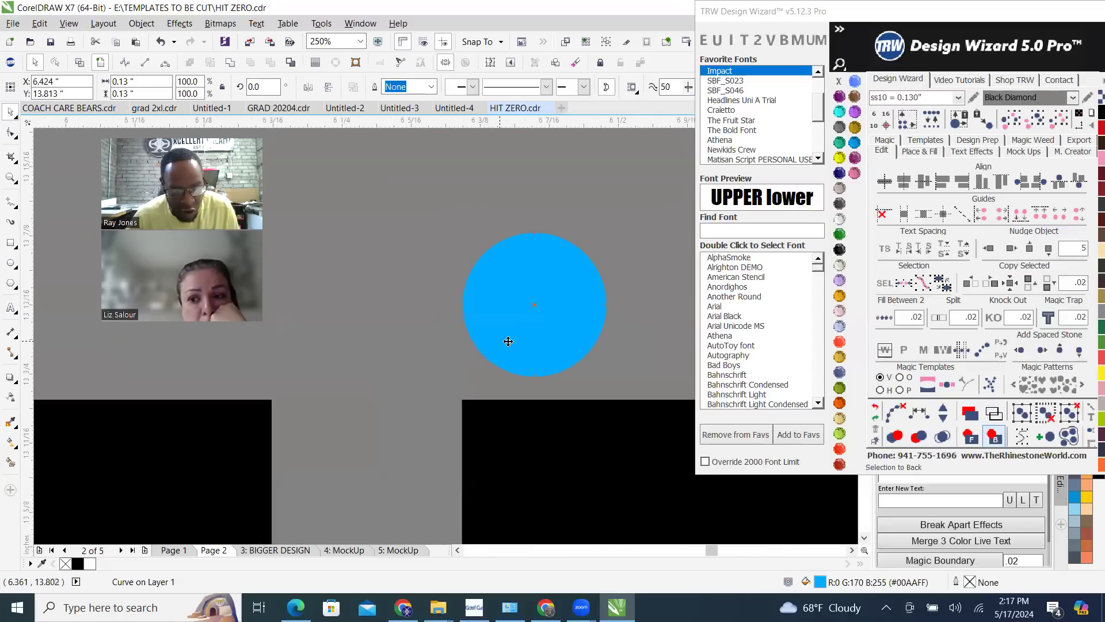
pyautogui.moveTo(541, 335); pyautogui.dragTo(553, 348)
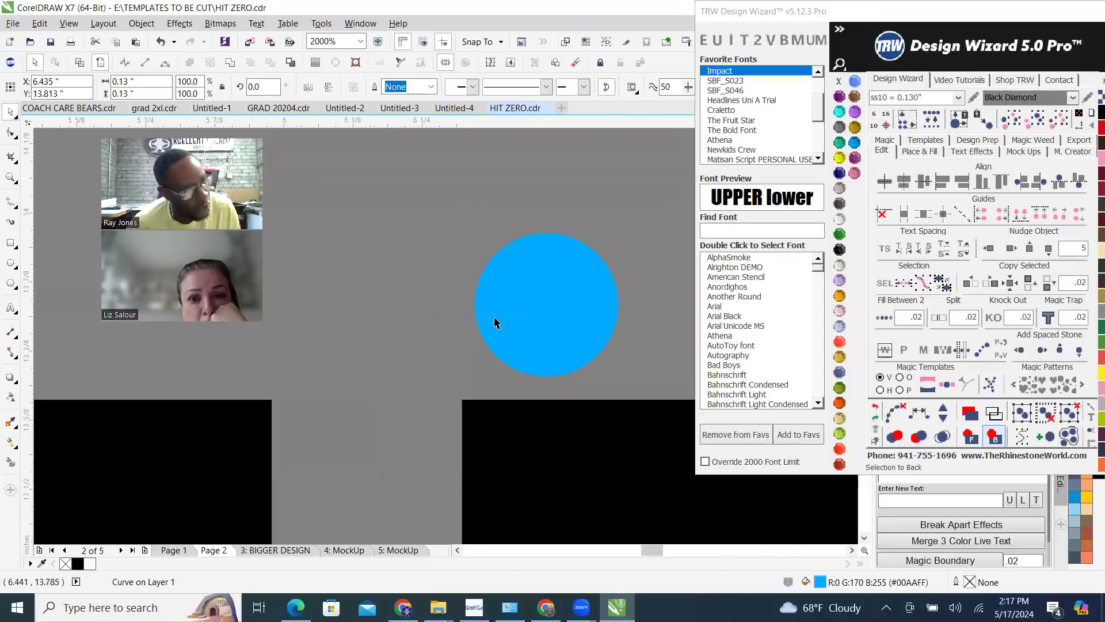
# Lower the grey rectangle's upper edge to just above the blue stone, making the rectangle about 2.3 inches high
pyautogui.scroll(-2, 496, 321)
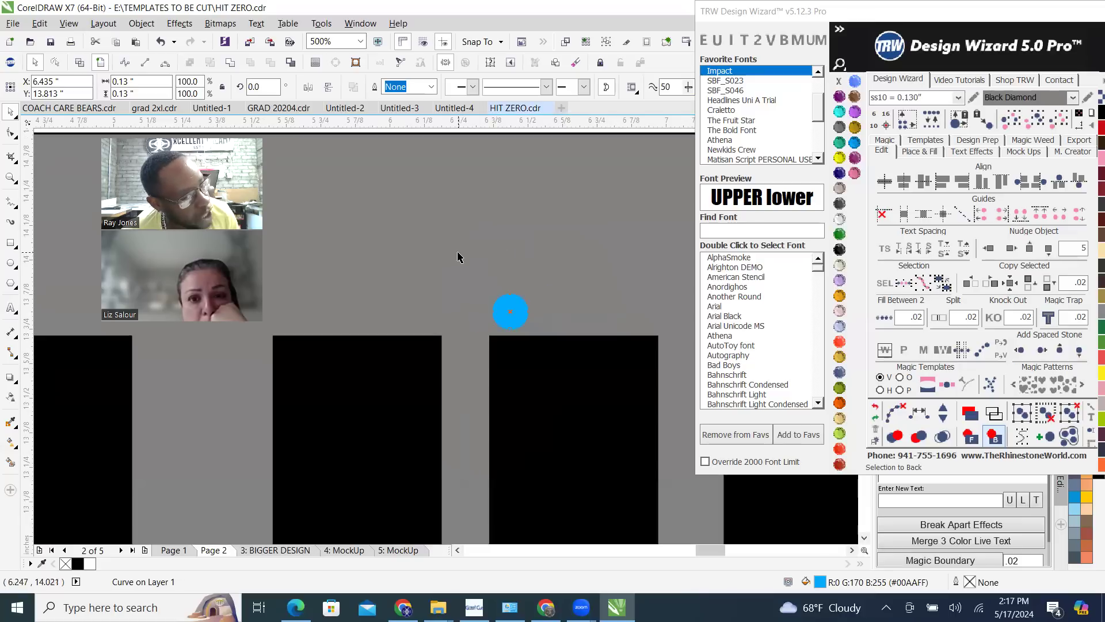
pyautogui.scroll(-3, 461, 252)
pyautogui.click(455, 249)
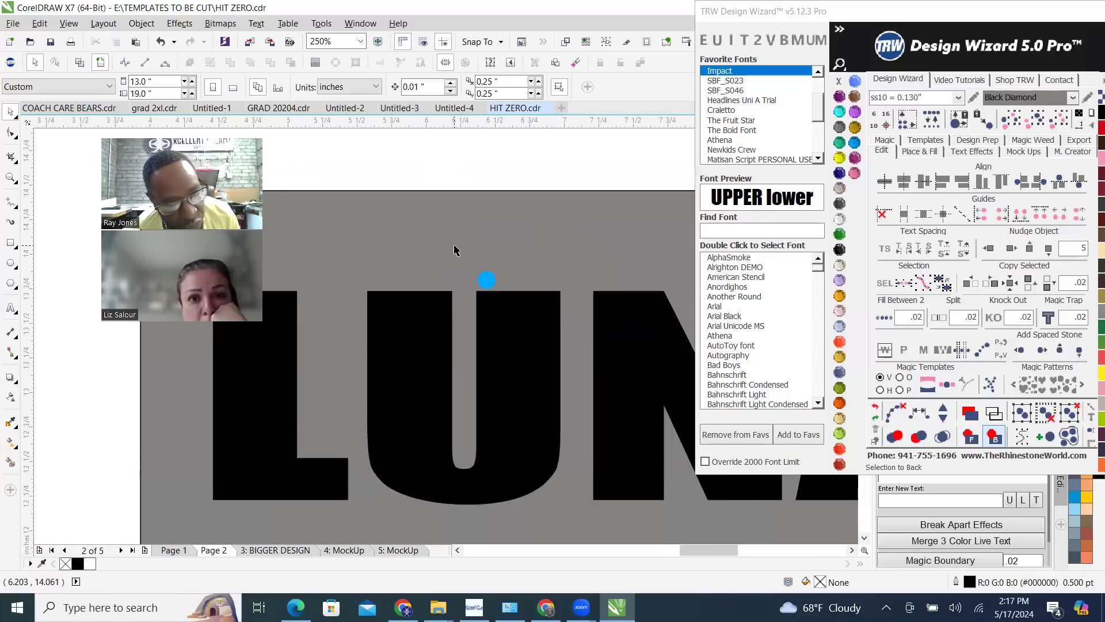
pyautogui.click(456, 250)
pyautogui.scroll(-2, 525, 204)
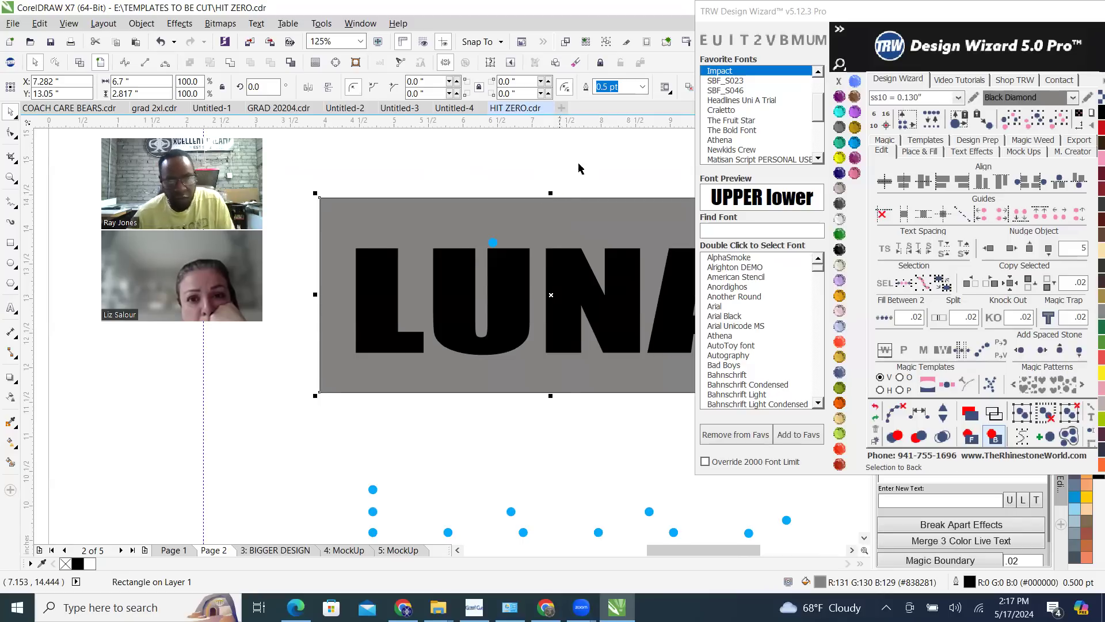
pyautogui.scroll(2, 551, 206)
pyautogui.moveTo(550, 183); pyautogui.dragTo(561, 197)
pyautogui.scroll(-2, 562, 192)
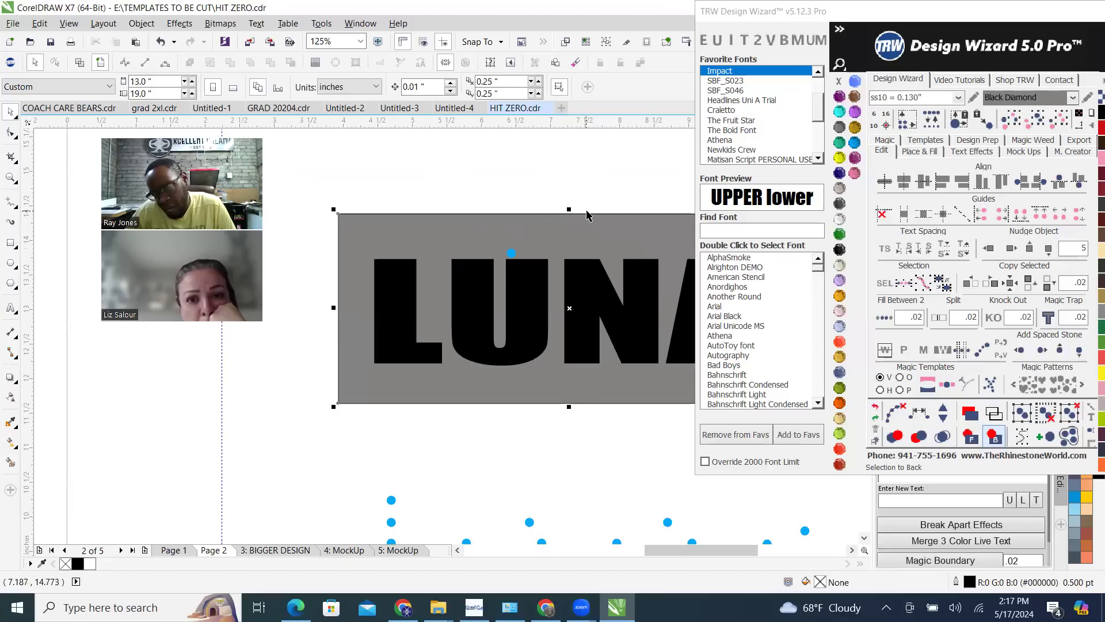
pyautogui.scroll(2, 558, 214)
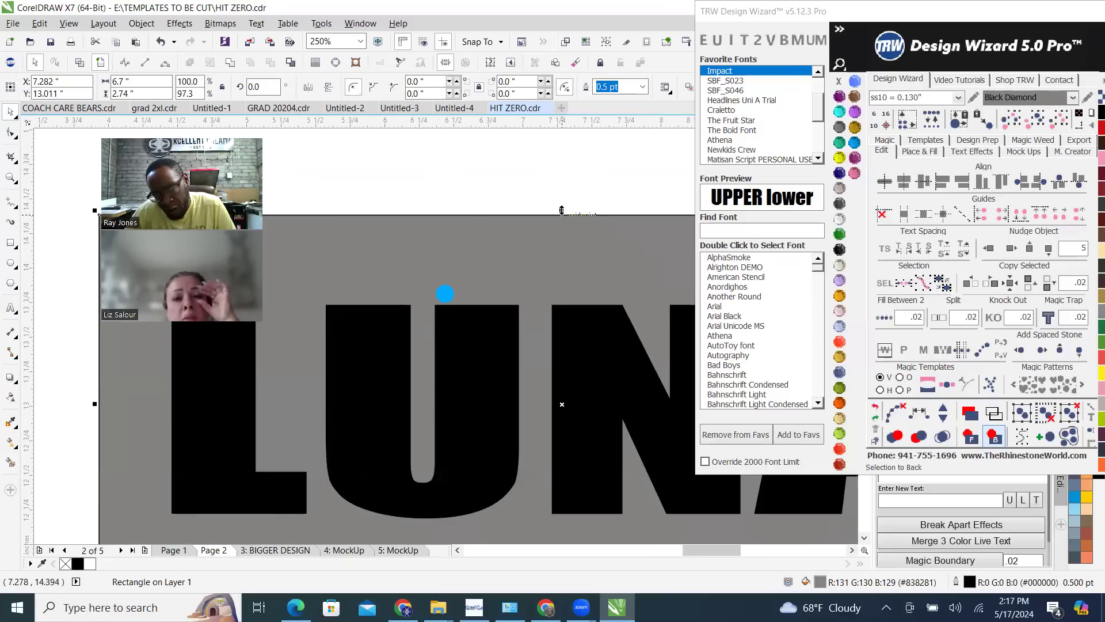
pyautogui.moveTo(561, 212); pyautogui.dragTo(560, 274)
pyautogui.scroll(3, 443, 293)
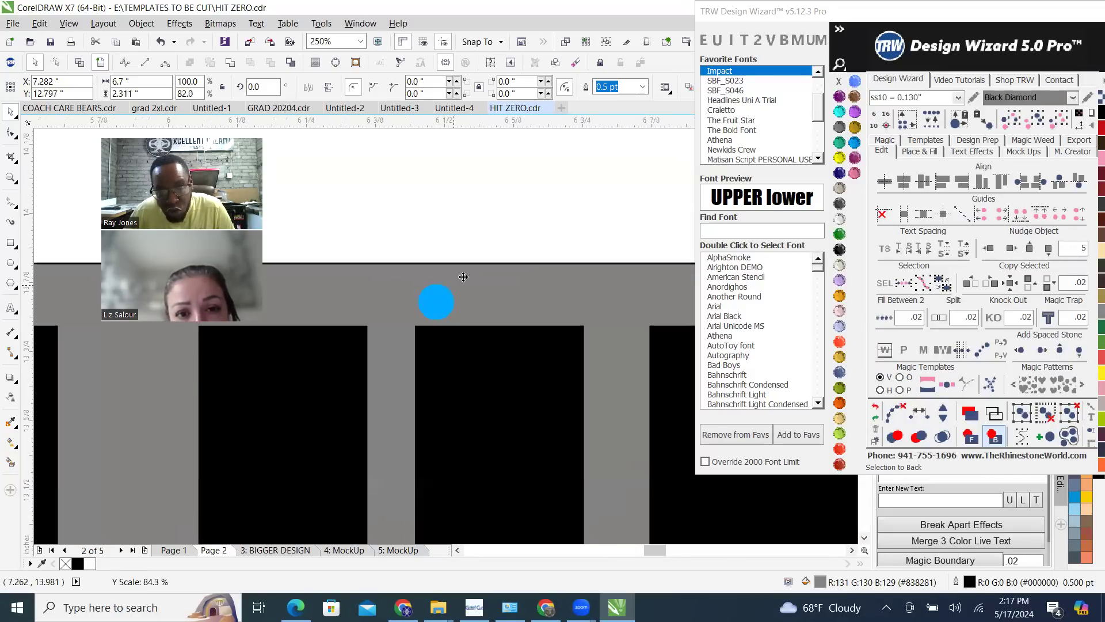
# Adjust the blue stone between the rectangle's upper edge and the U, and place a copy of it just below the U
pyautogui.click(399, 320)
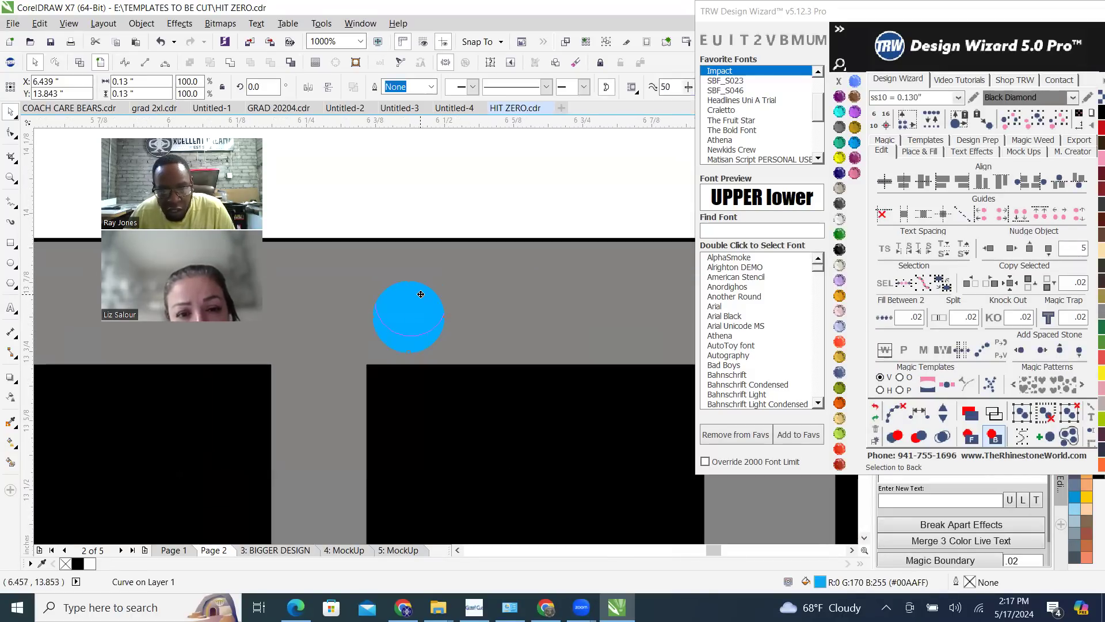
pyautogui.scroll(-10, 426, 293)
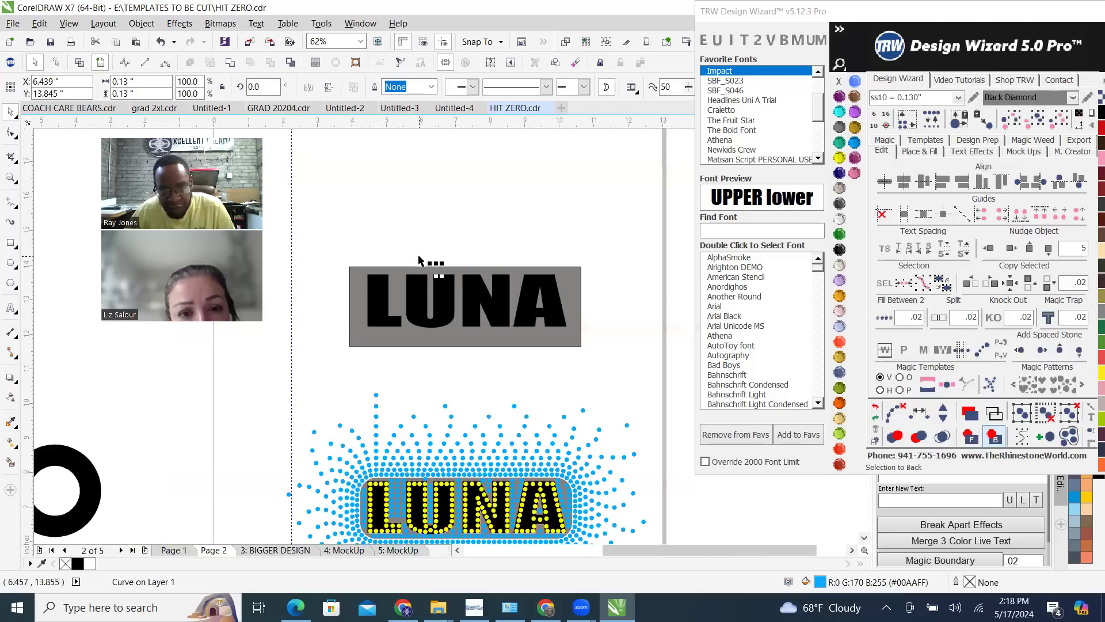
pyautogui.scroll(4, 466, 352)
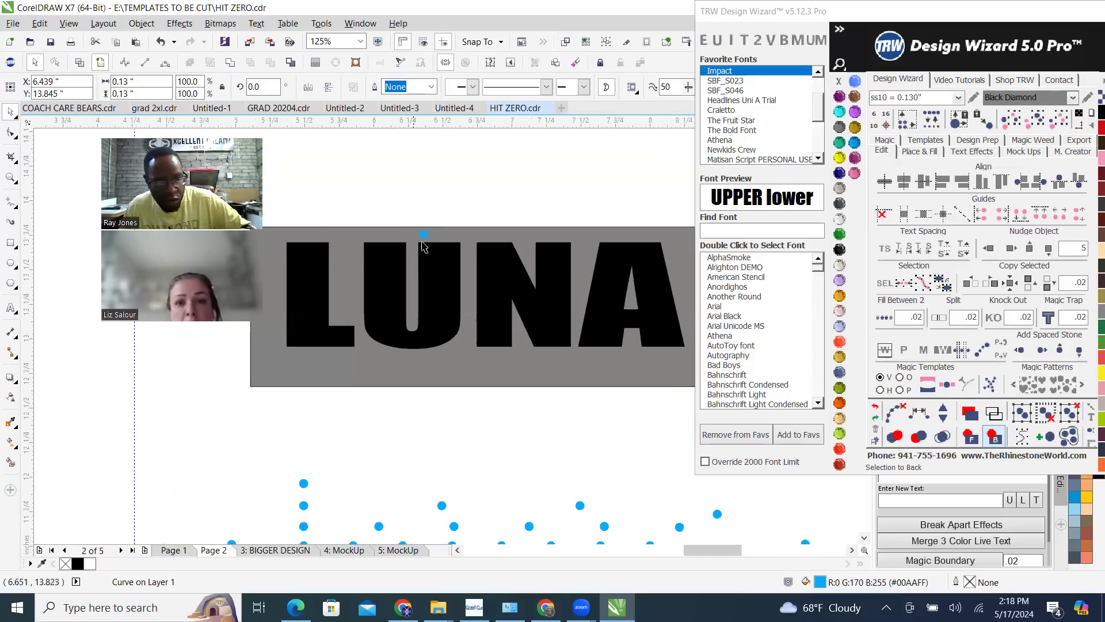
pyautogui.scroll(2, 437, 223)
pyautogui.moveTo(436, 218); pyautogui.dragTo(445, 454)
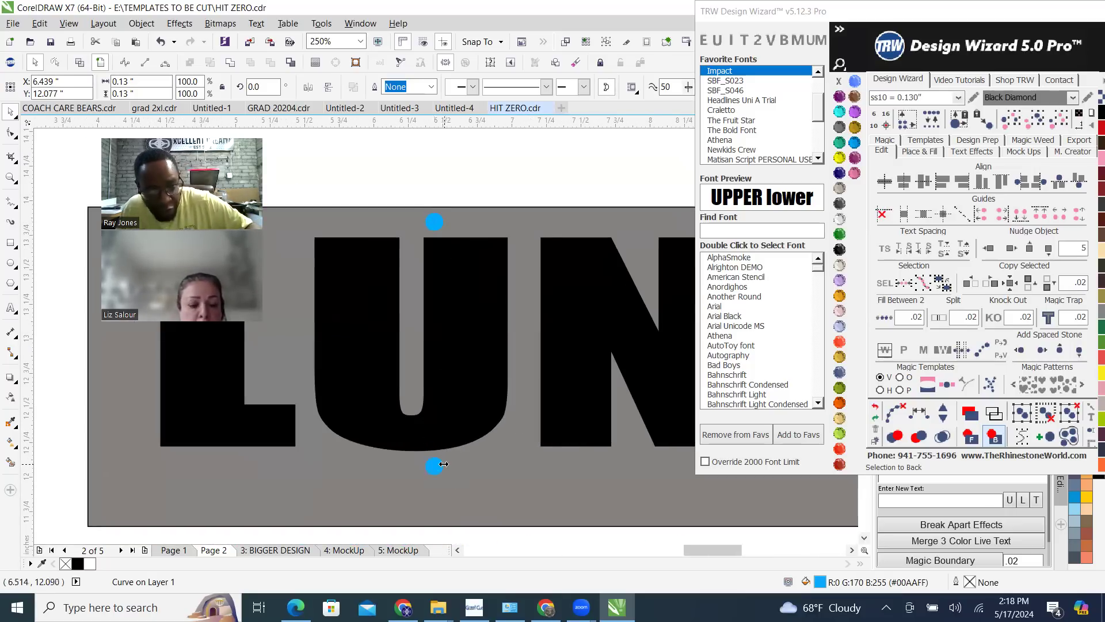
# Raise the grey rectangle's lower edge to just beneath the lower blue stone, making the rectangle about 1.98 inches high
pyautogui.click(507, 440)
pyautogui.scroll(-1, 525, 511)
pyautogui.scroll(2, 533, 515)
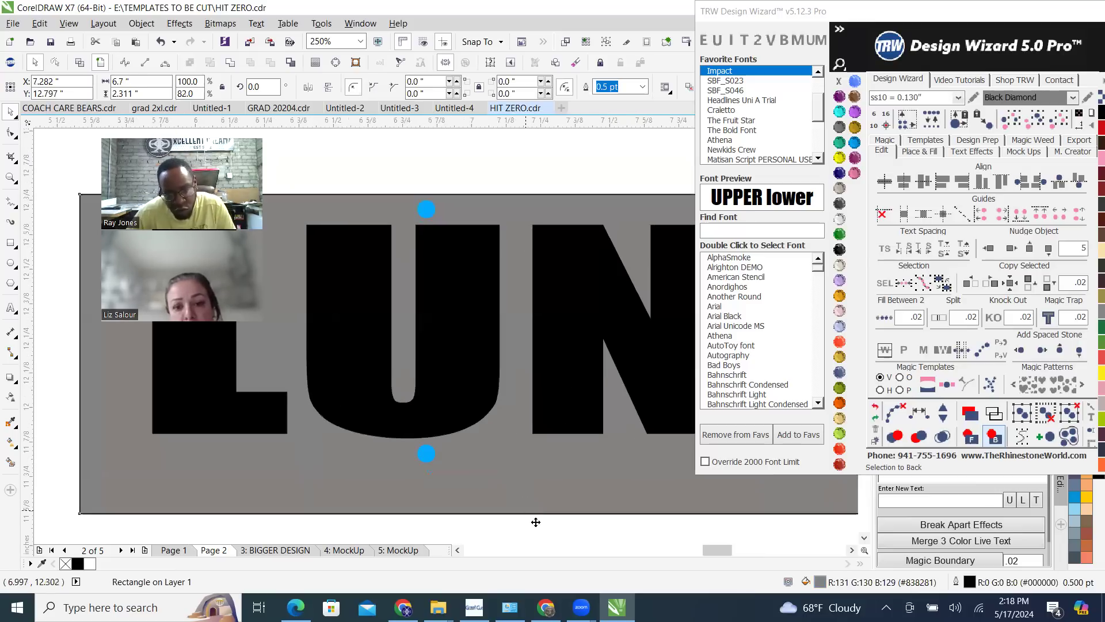
pyautogui.moveTo(549, 509); pyautogui.dragTo(544, 420)
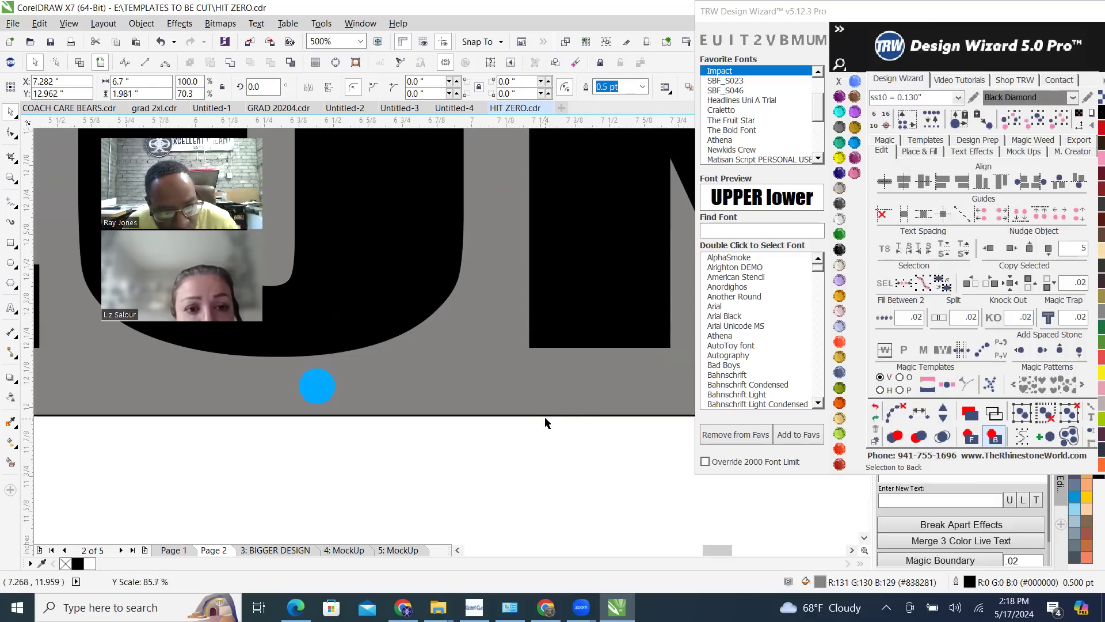
pyautogui.scroll(-2, 458, 459)
pyautogui.scroll(-2, 458, 454)
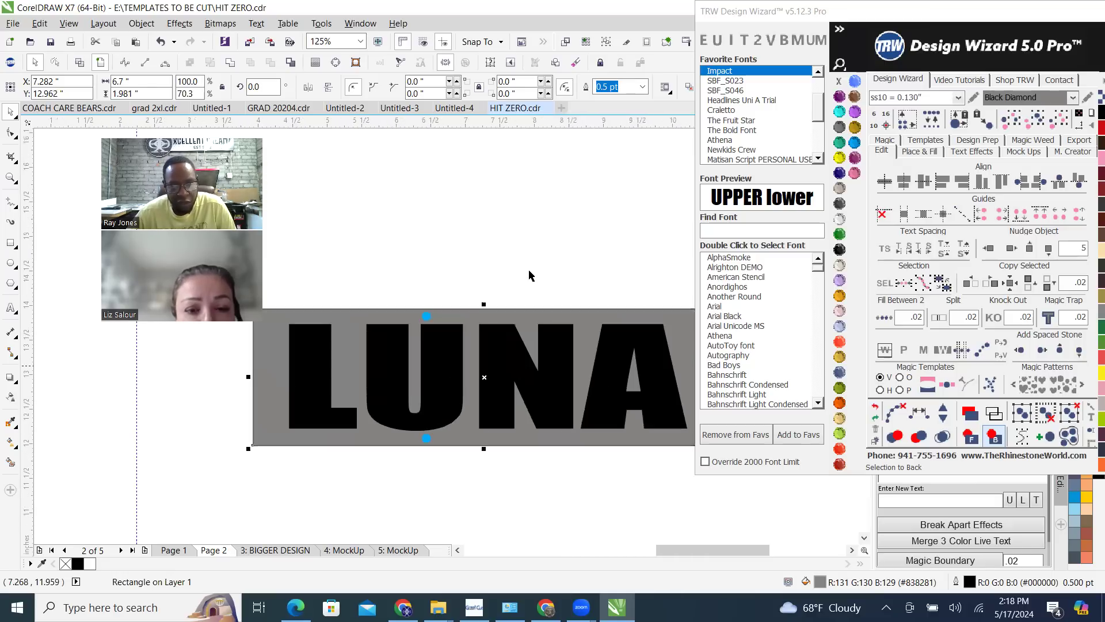
# Round all four corners of the grey rectangle with a radius of 0.82 inches
pyautogui.click(380, 324)
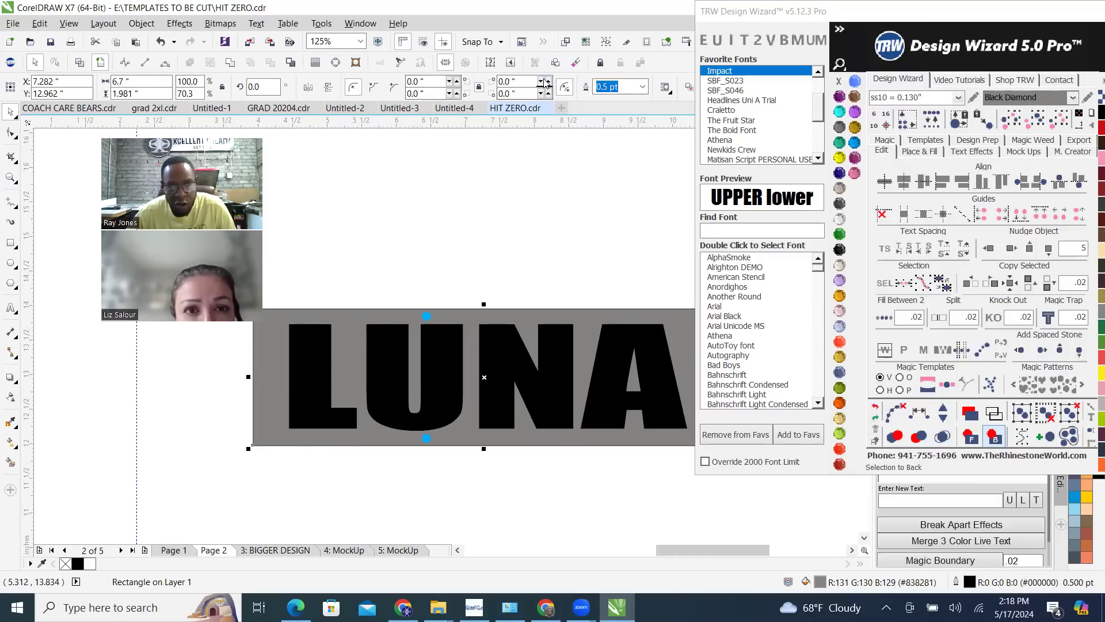
pyautogui.click(456, 82)
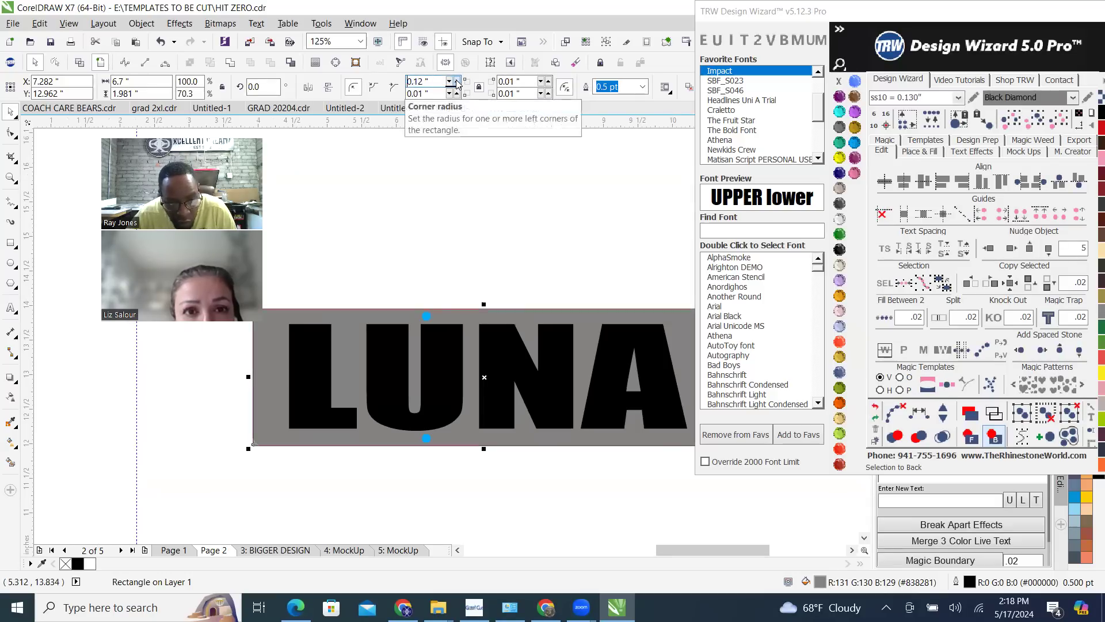
pyautogui.click(457, 82)
pyautogui.click(457, 81)
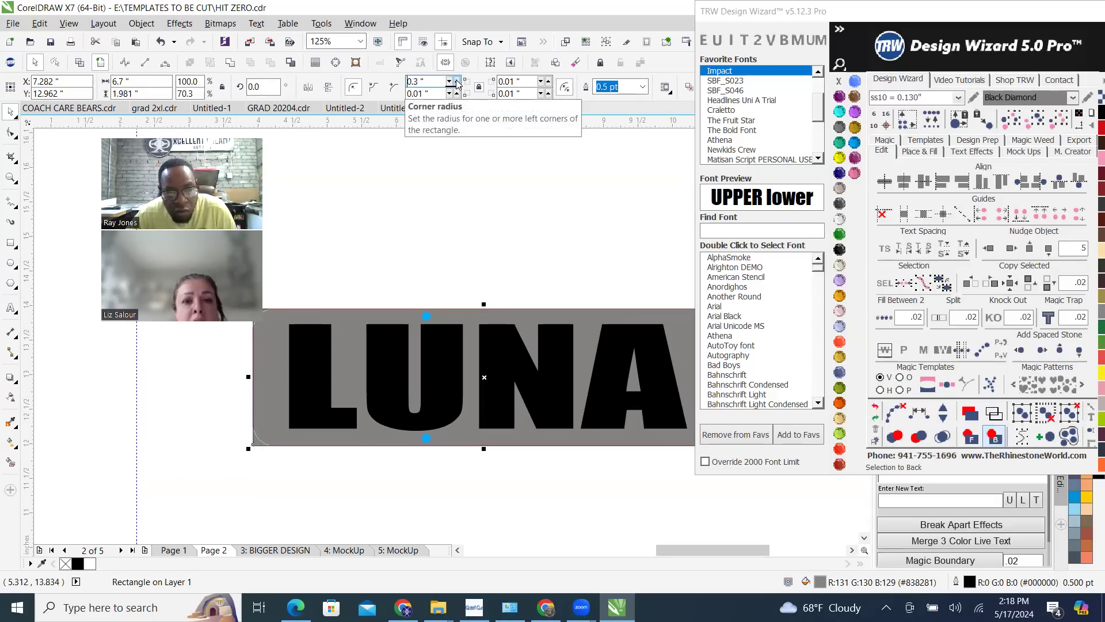
pyautogui.click(457, 82)
pyautogui.click(456, 81)
pyautogui.click(457, 81)
pyautogui.click(456, 81)
pyautogui.click(457, 81)
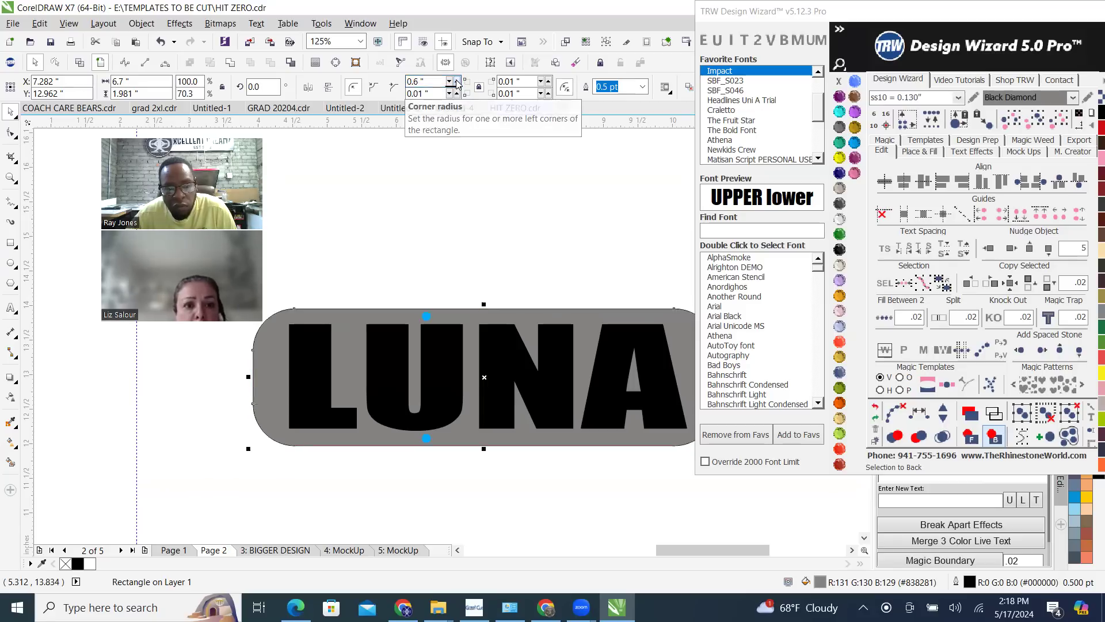
pyautogui.scroll(-2, 405, 236)
pyautogui.scroll(2, 473, 248)
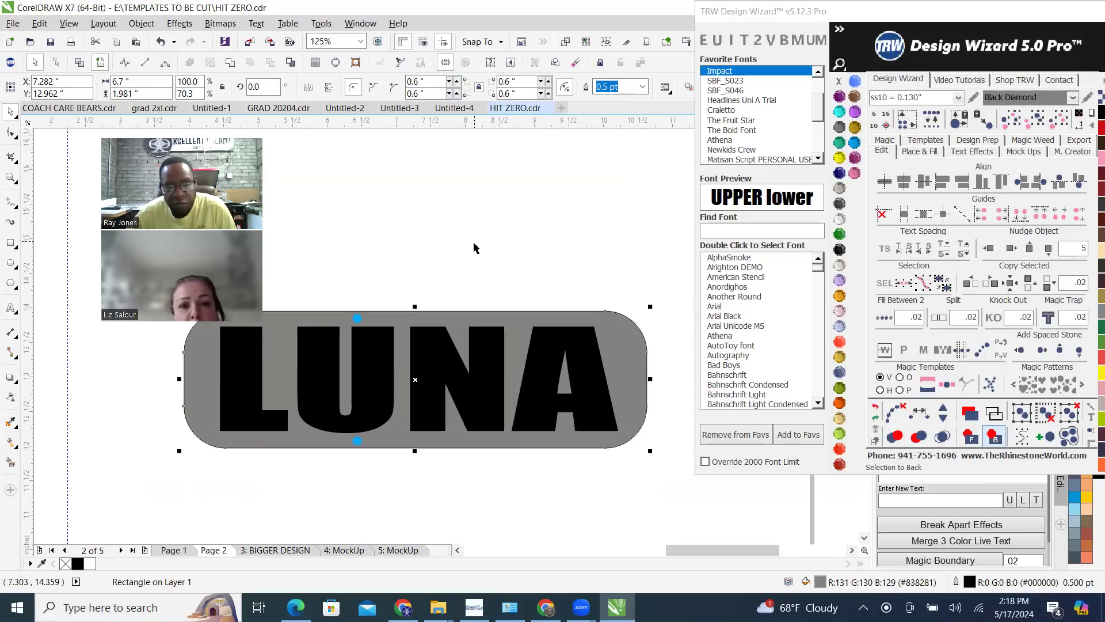
pyautogui.click(456, 81)
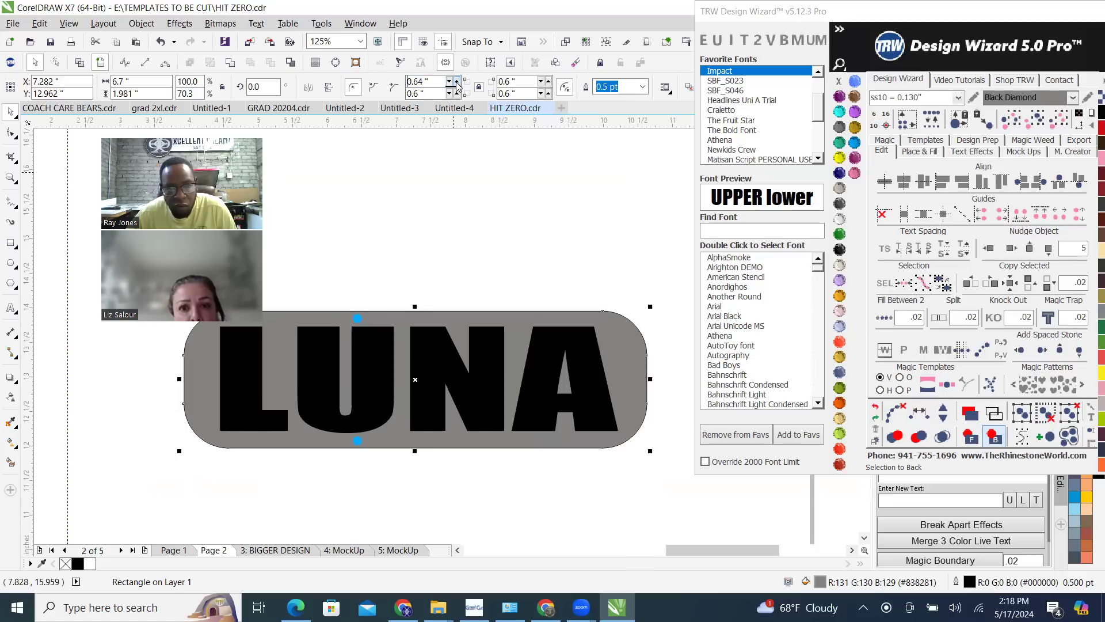
pyautogui.click(457, 81)
pyautogui.click(457, 82)
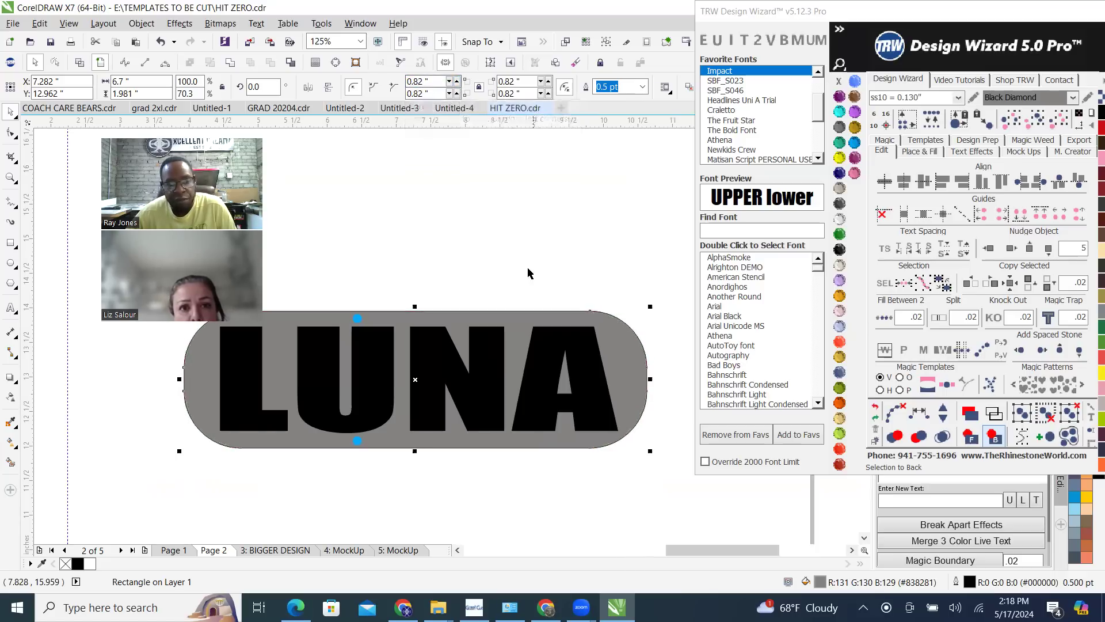
# Delete the two blue spacing stones above and below the U
pyautogui.scroll(-2, 563, 340)
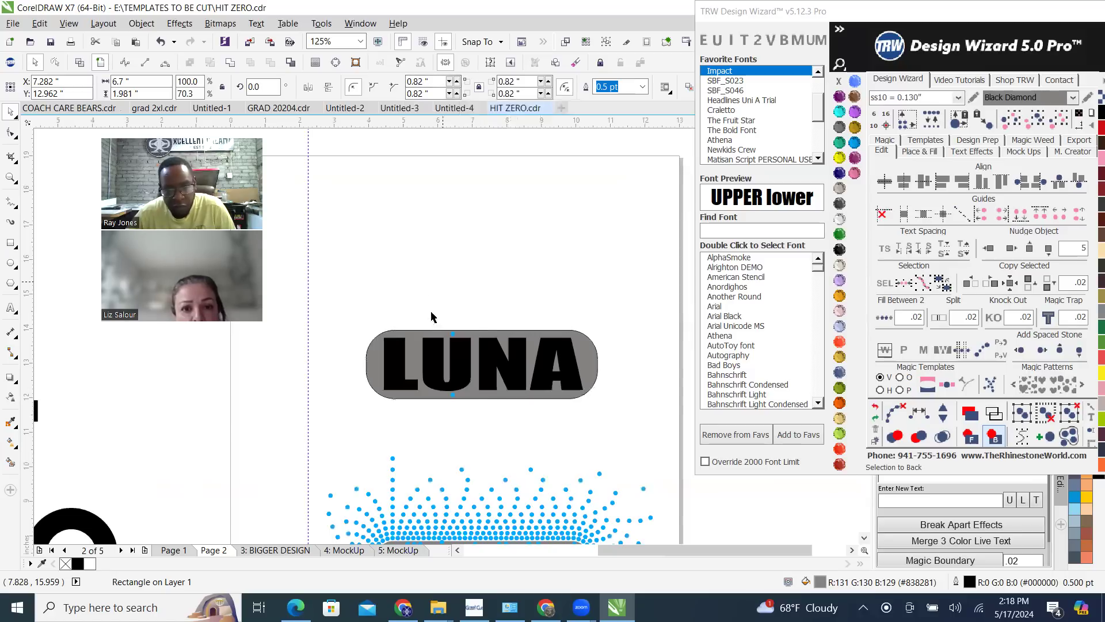
pyautogui.moveTo(446, 330); pyautogui.dragTo(483, 406)
pyautogui.press('Delete')
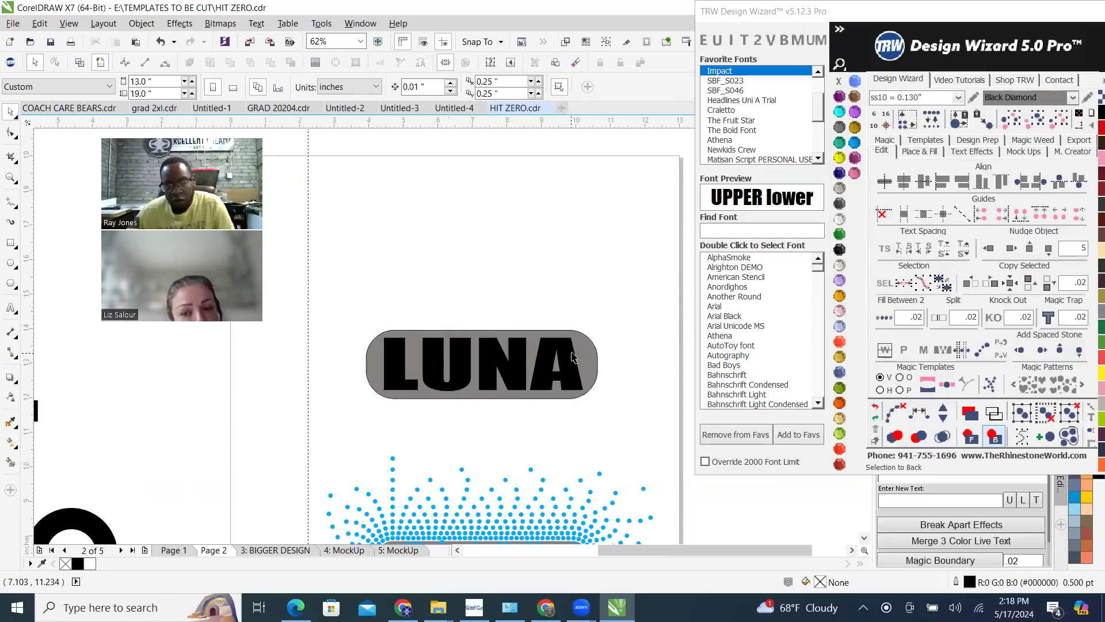
pyautogui.click(592, 351)
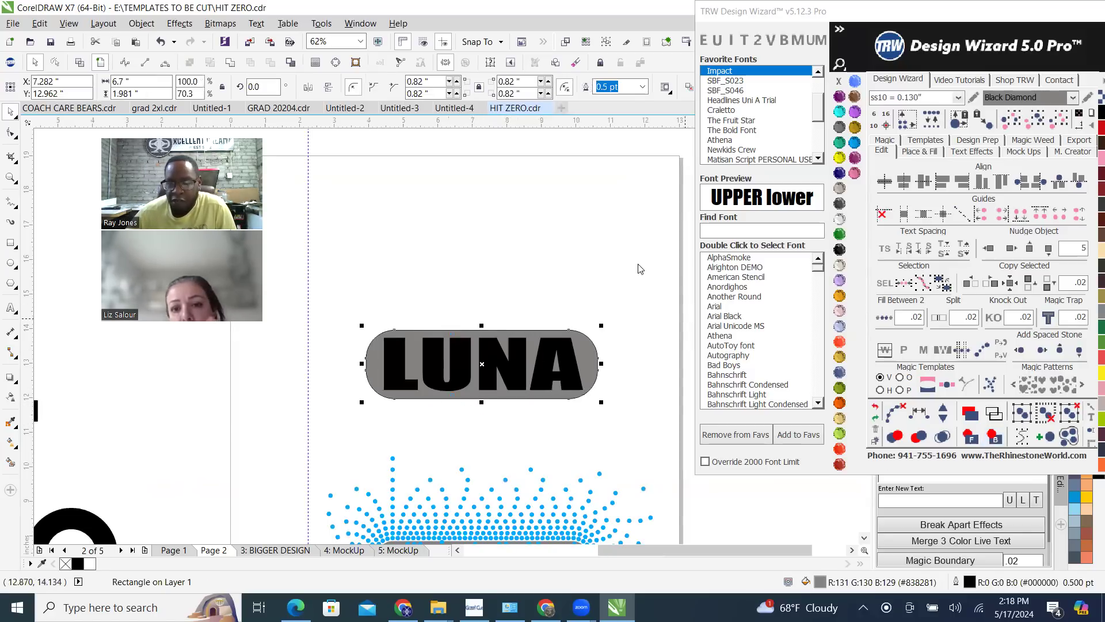
pyautogui.scroll(2, 546, 381)
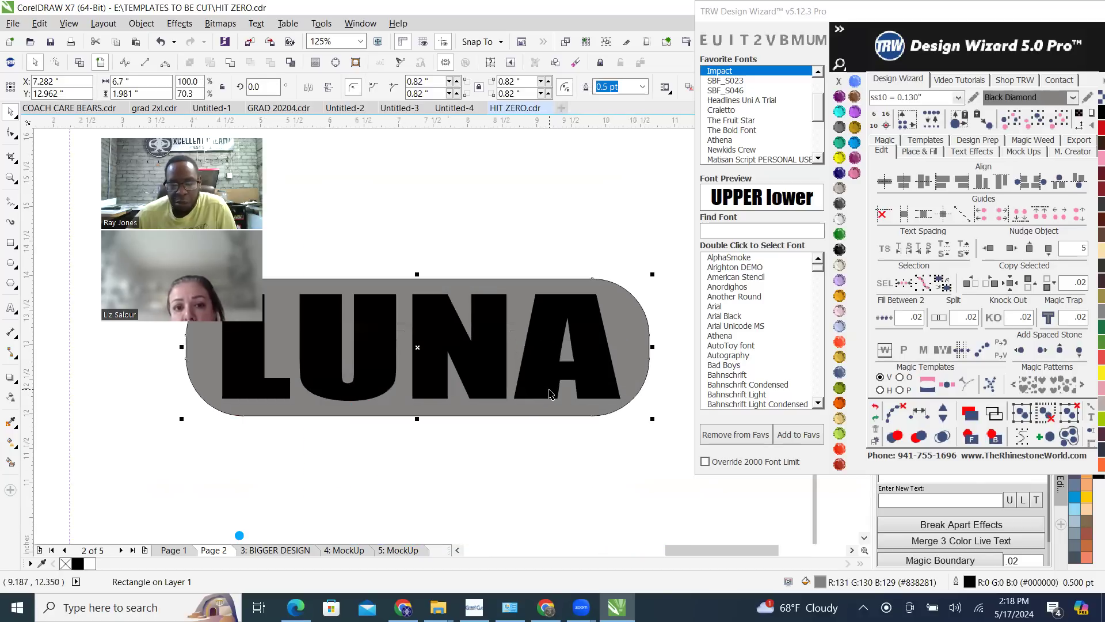
pyautogui.click(553, 359)
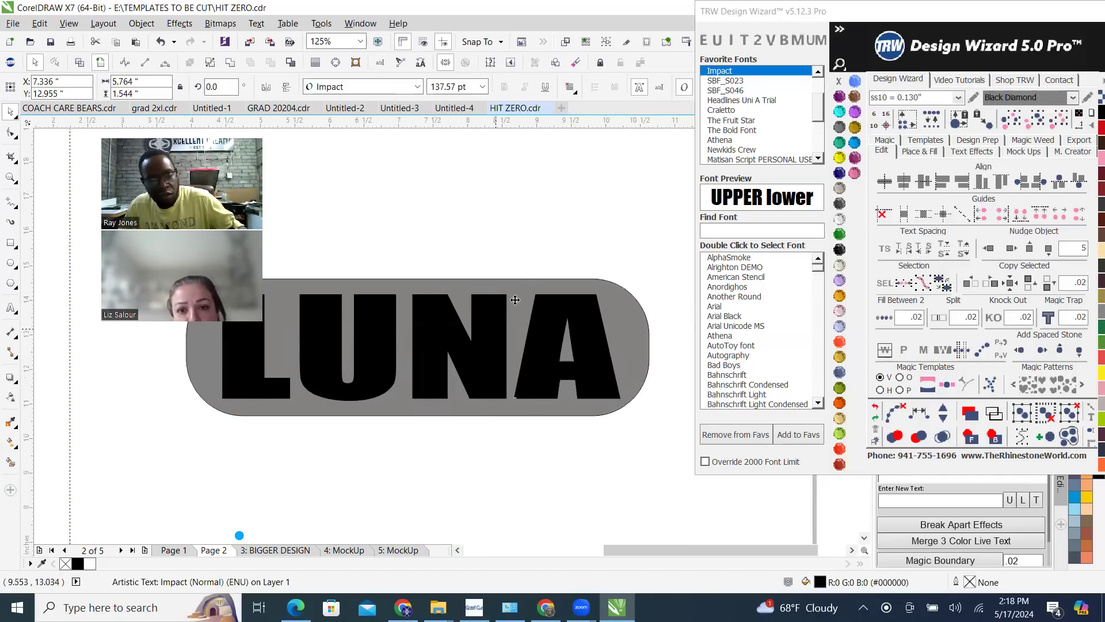
pyautogui.scroll(-2, 521, 291)
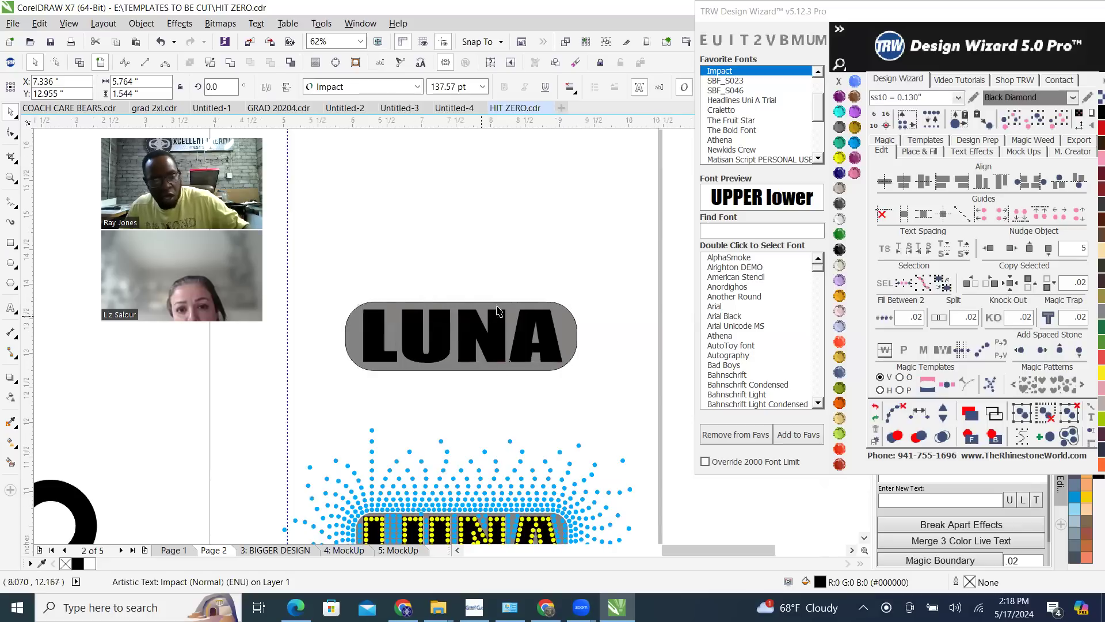
pyautogui.scroll(2, 481, 321)
pyautogui.click(547, 207)
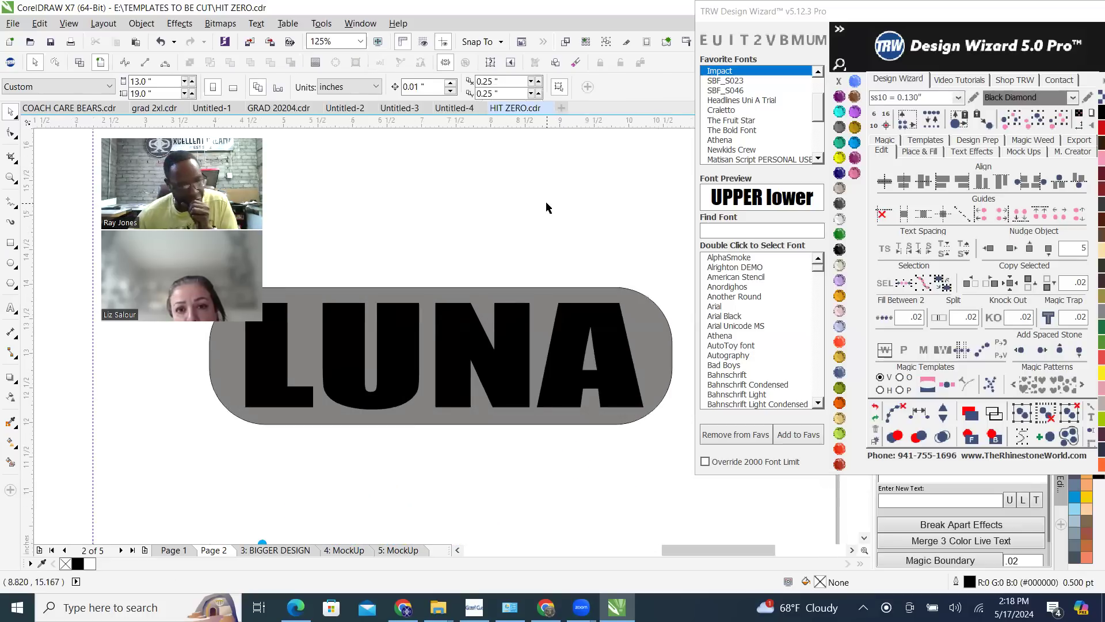
# Select the rounded grey rectangle and set the number of fill islands to 15
pyautogui.click(637, 301)
pyautogui.click(919, 151)
pyautogui.click(925, 281)
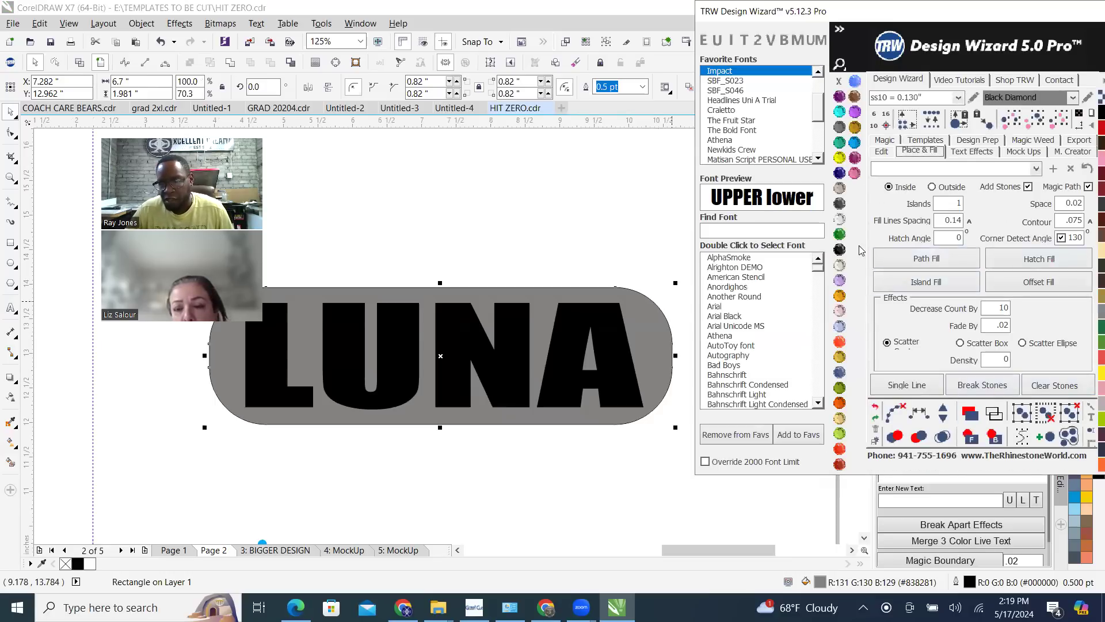
pyautogui.doubleClick(934, 204)
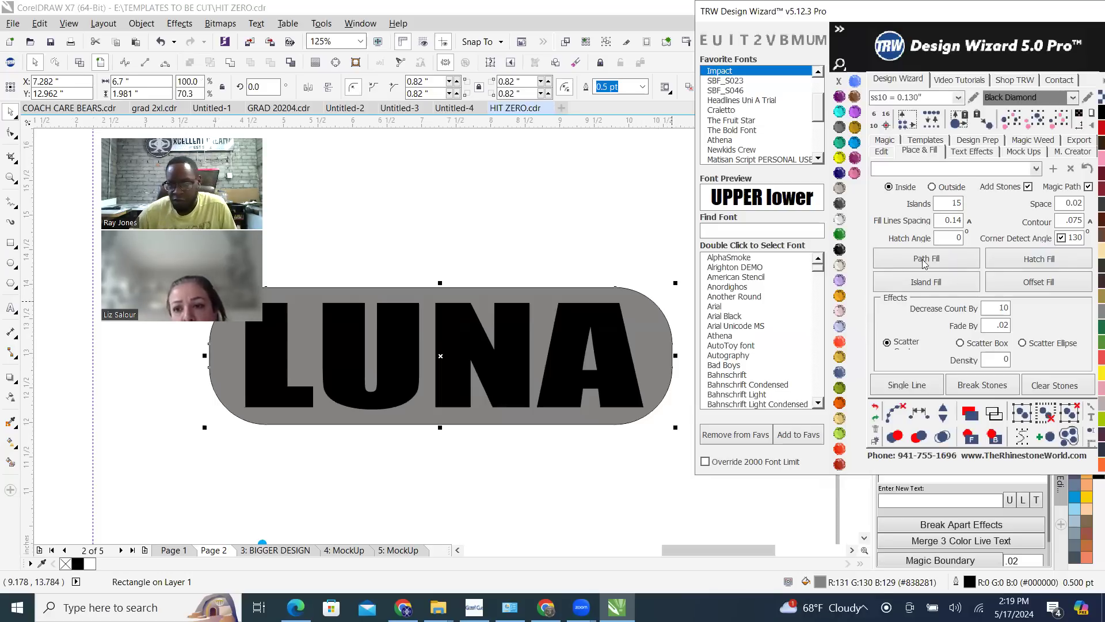
# Try an inside Island Fill on the rounded grey rectangle, dismiss the error report, and undo the fill
pyautogui.click(959, 281)
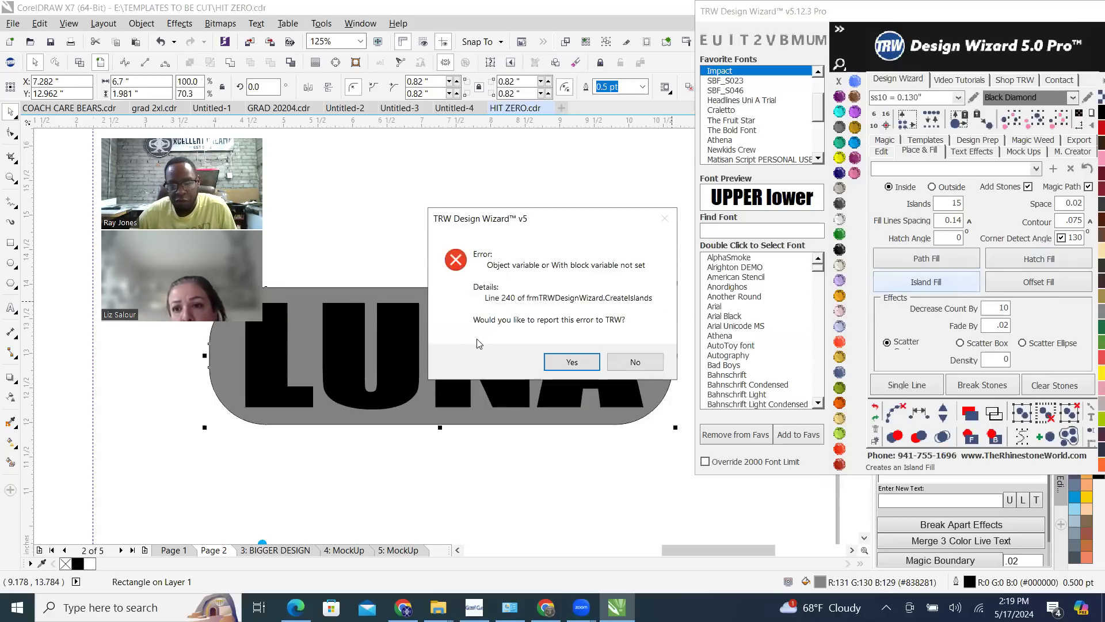
pyautogui.click(635, 361)
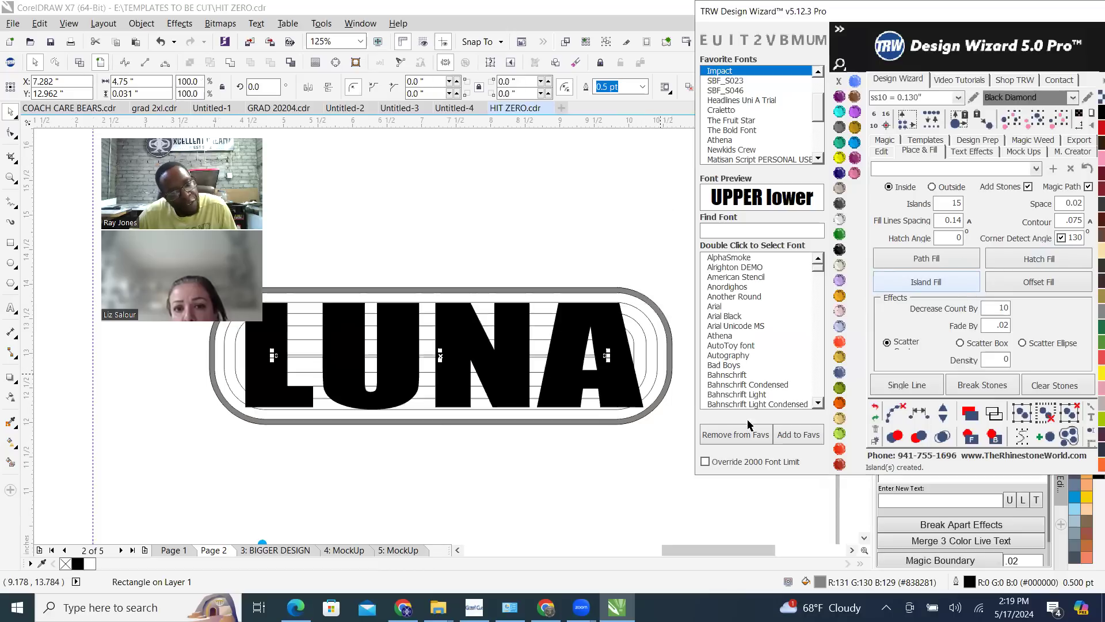
pyautogui.click(875, 409)
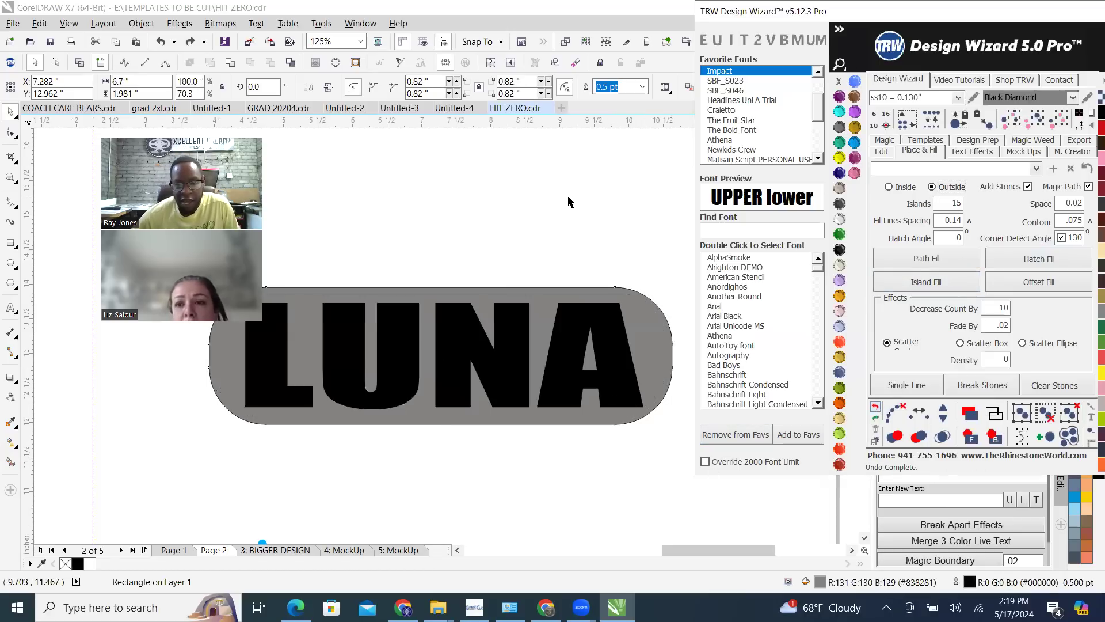
# Try an outside Island Fill with 15 islands around the rounded grey rectangle, and undo the last part of the fill
pyautogui.click(537, 278)
pyautogui.click(546, 304)
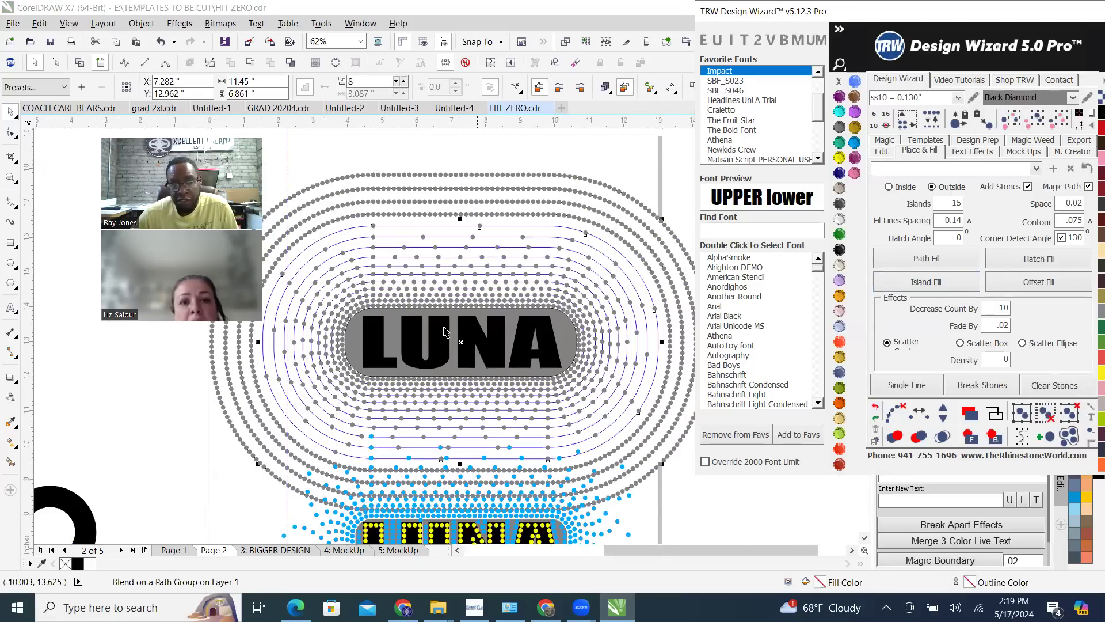
pyautogui.scroll(-2, 477, 249)
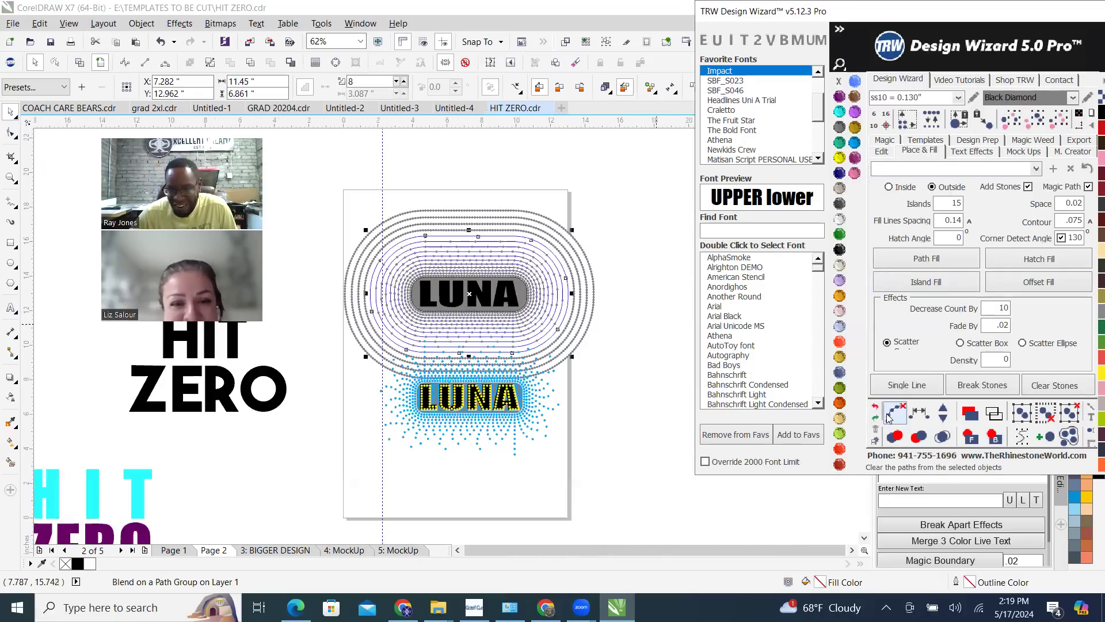
pyautogui.click(877, 407)
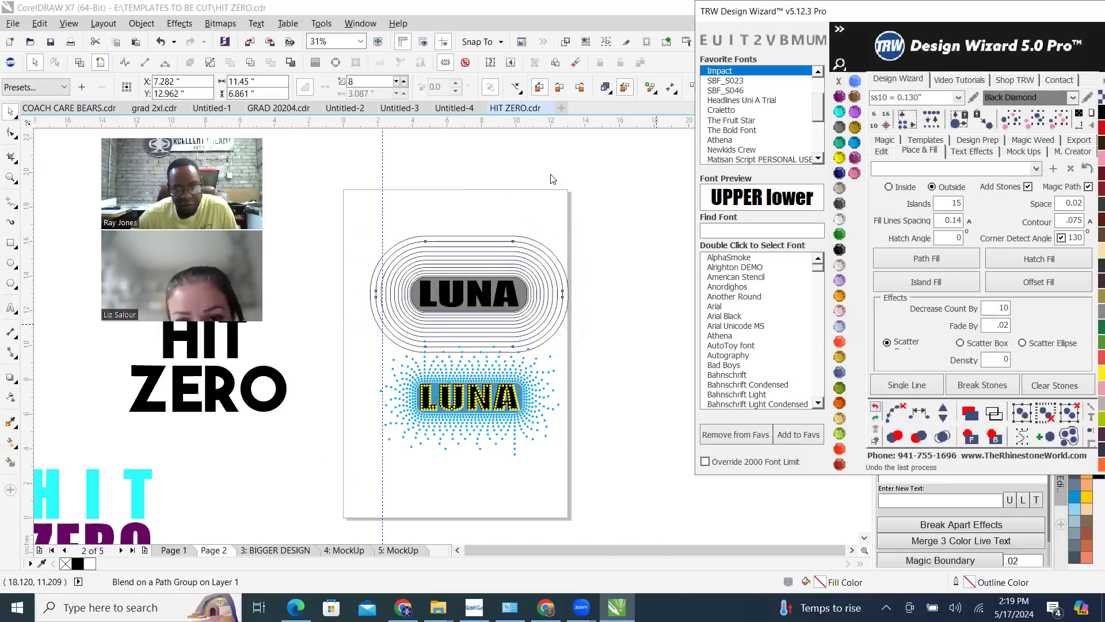
# Undo the rest of the outside fill and set the page size to 50 by 50 inches
pyautogui.hotkey('ctrl', 'z')
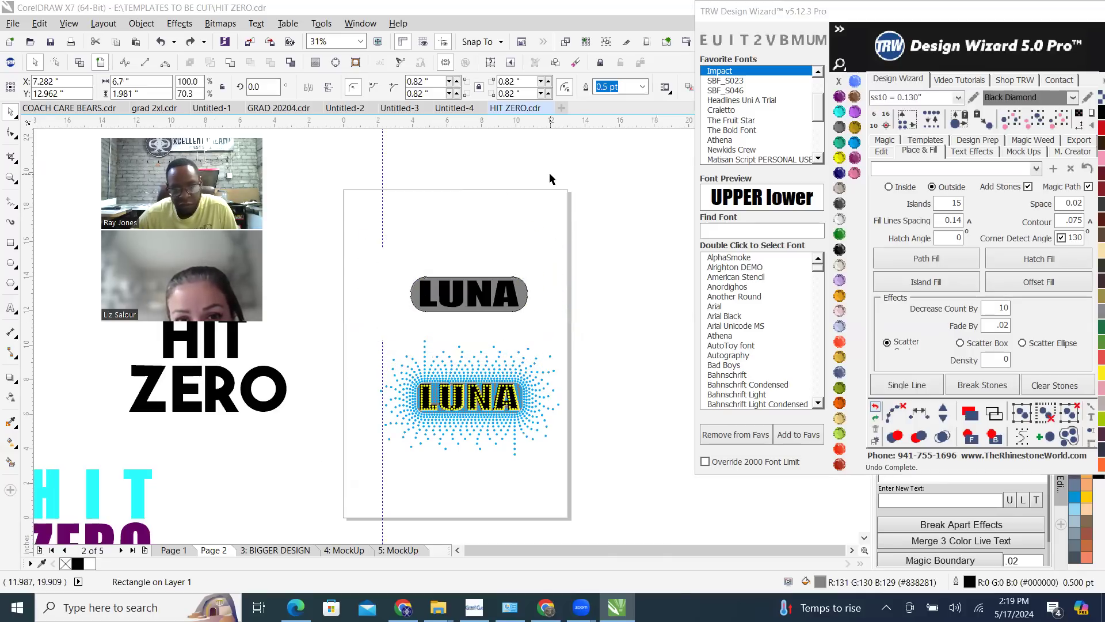
pyautogui.tripleClick(151, 77)
pyautogui.write('50')
pyautogui.press('Return')
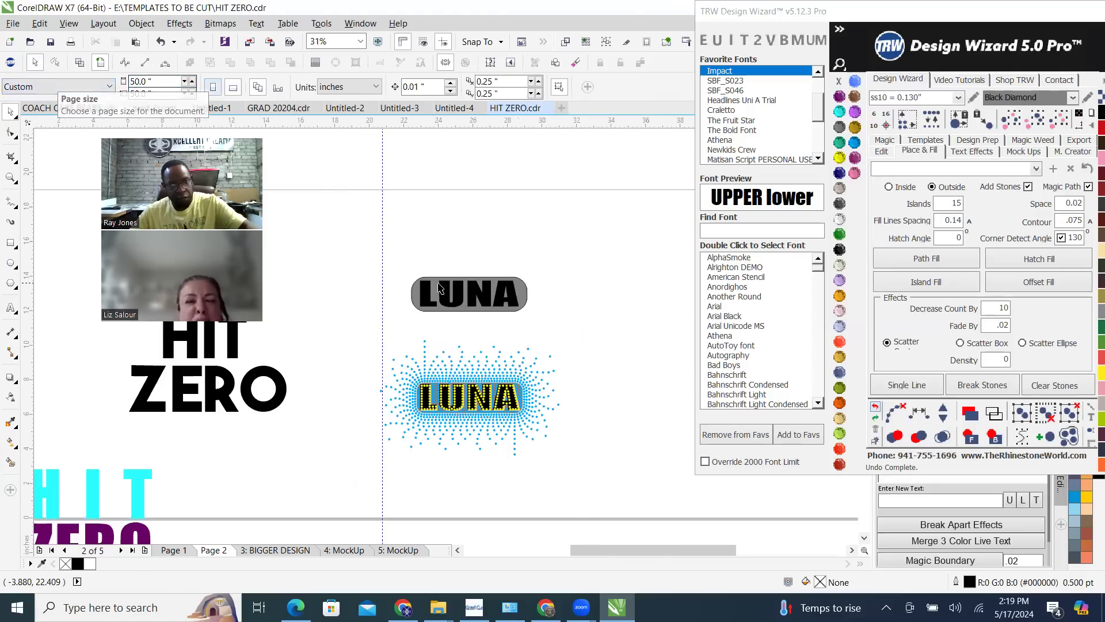
pyautogui.scroll(-1, 439, 326)
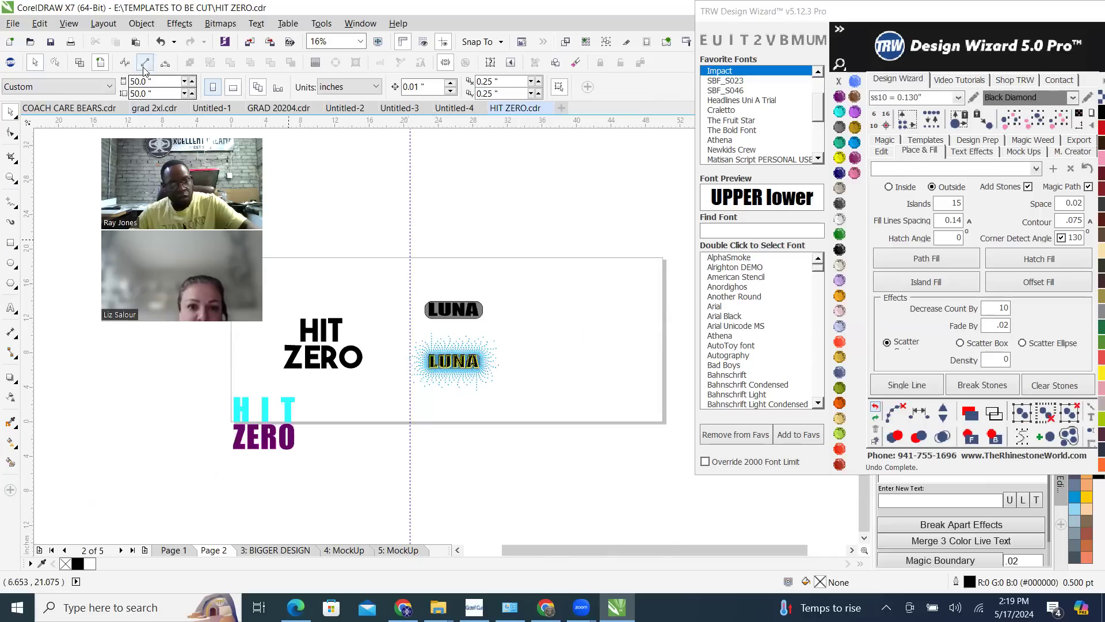
# Copy the black LUNA text with its rounded grey rectangle onto the new Page 3
pyautogui.moveTo(401, 277); pyautogui.dragTo(508, 333)
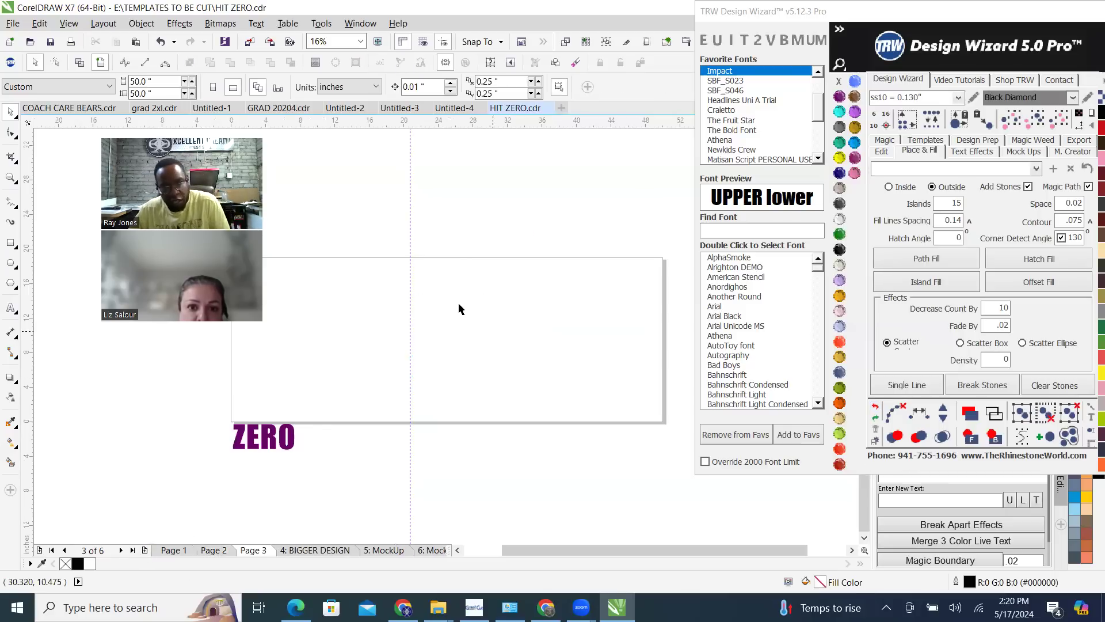
pyautogui.hotkey('ctrl', 'v')
pyautogui.scroll(3, 459, 300)
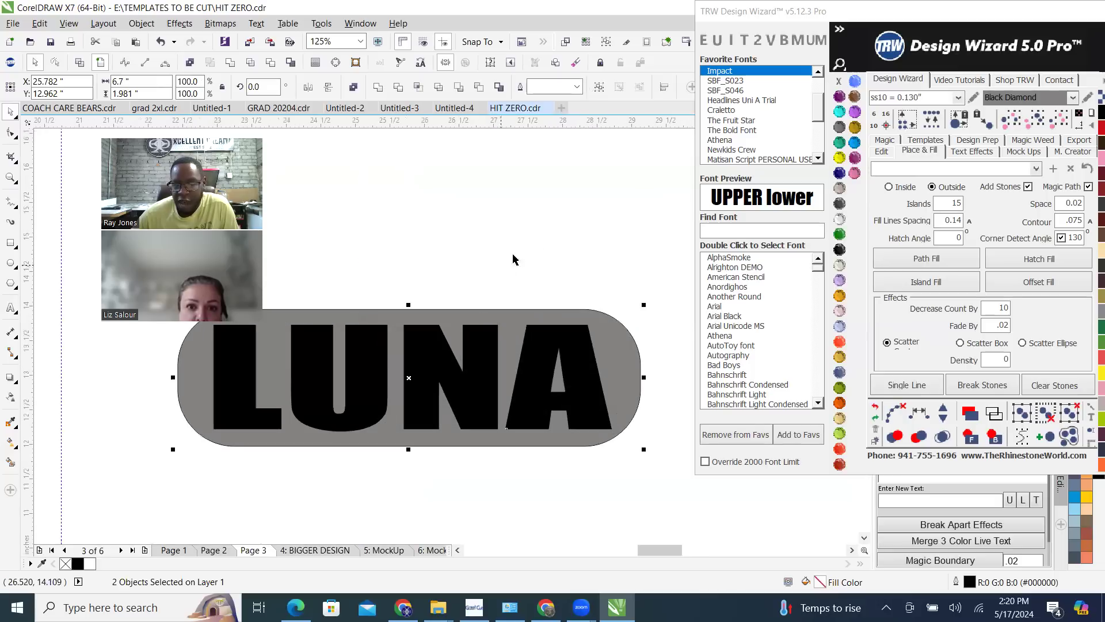
# Apply an outside Island Fill with 15 islands to the rounded grey rectangle, with Magic Path and Corner Detect Angle off
pyautogui.click(540, 247)
pyautogui.click(510, 328)
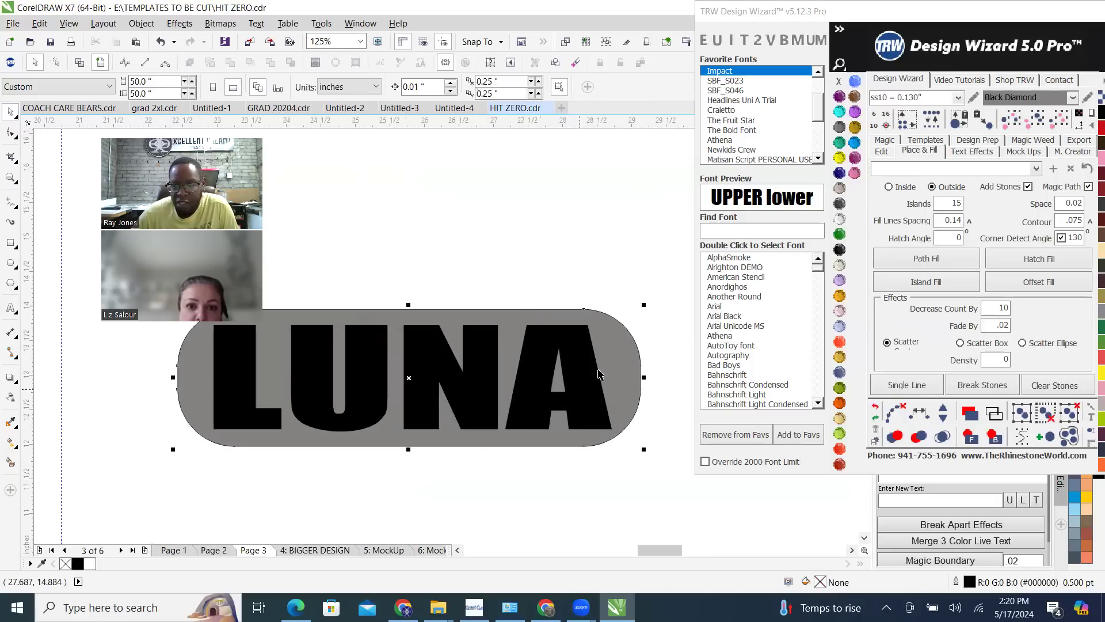
pyautogui.scroll(-1, 599, 370)
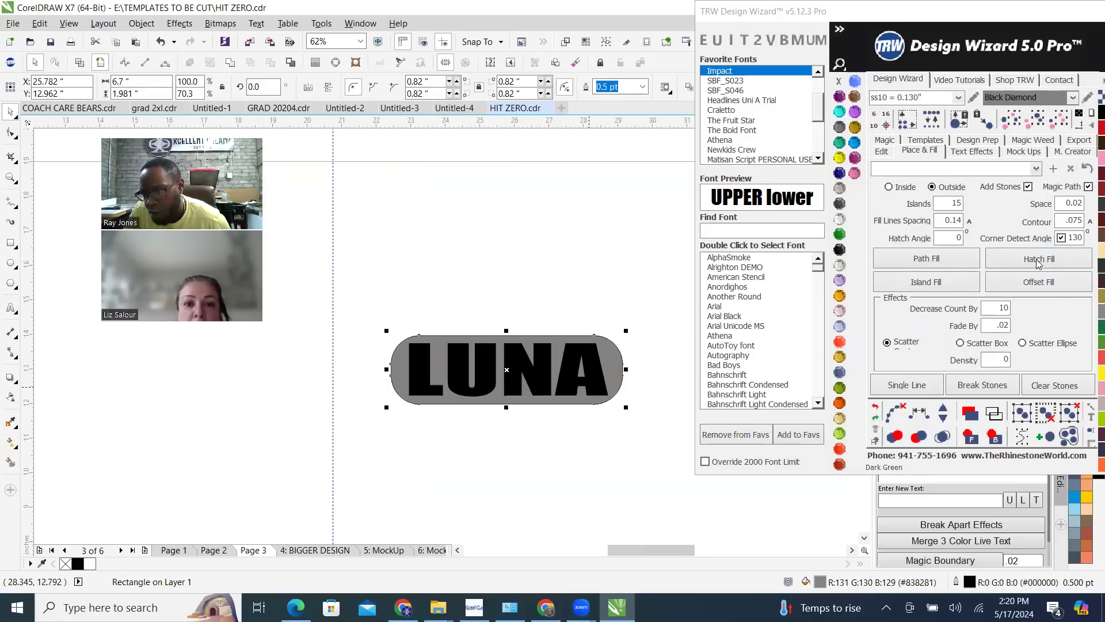
pyautogui.click(1088, 186)
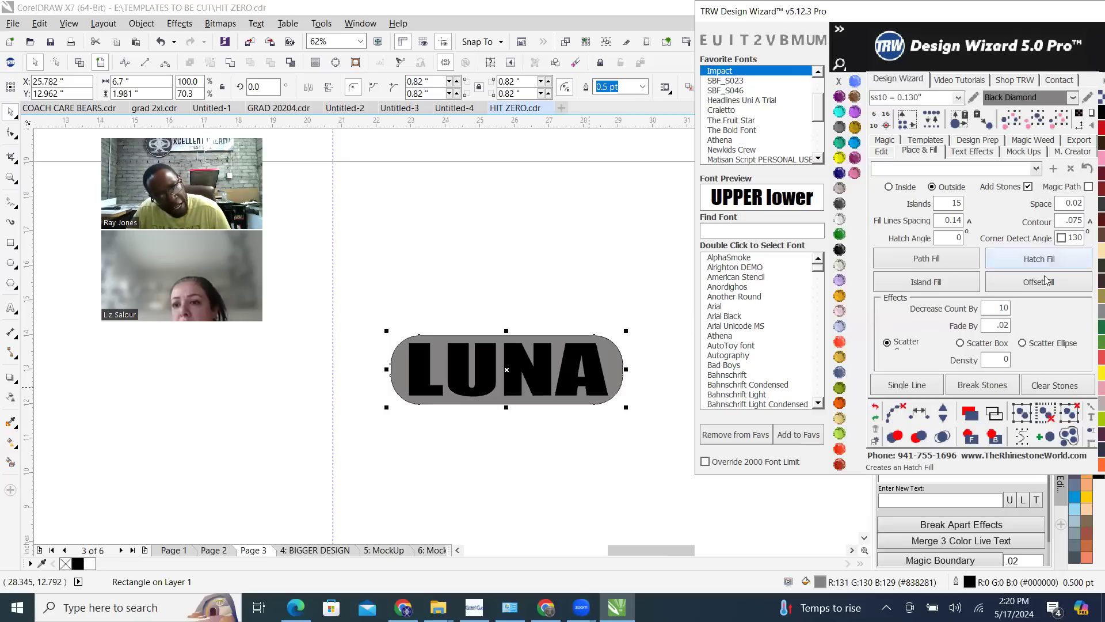
pyautogui.click(922, 282)
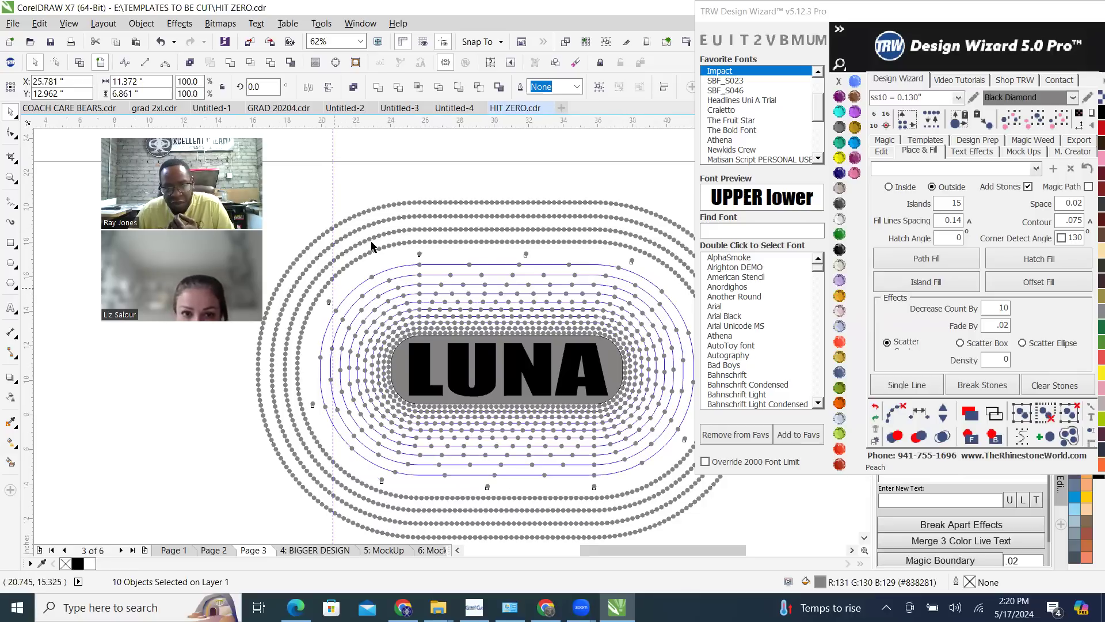
# Clear the fill paths from the whole LUNA design and merge its overlapping stones
pyautogui.press('F3')
pyautogui.scroll(2, 519, 316)
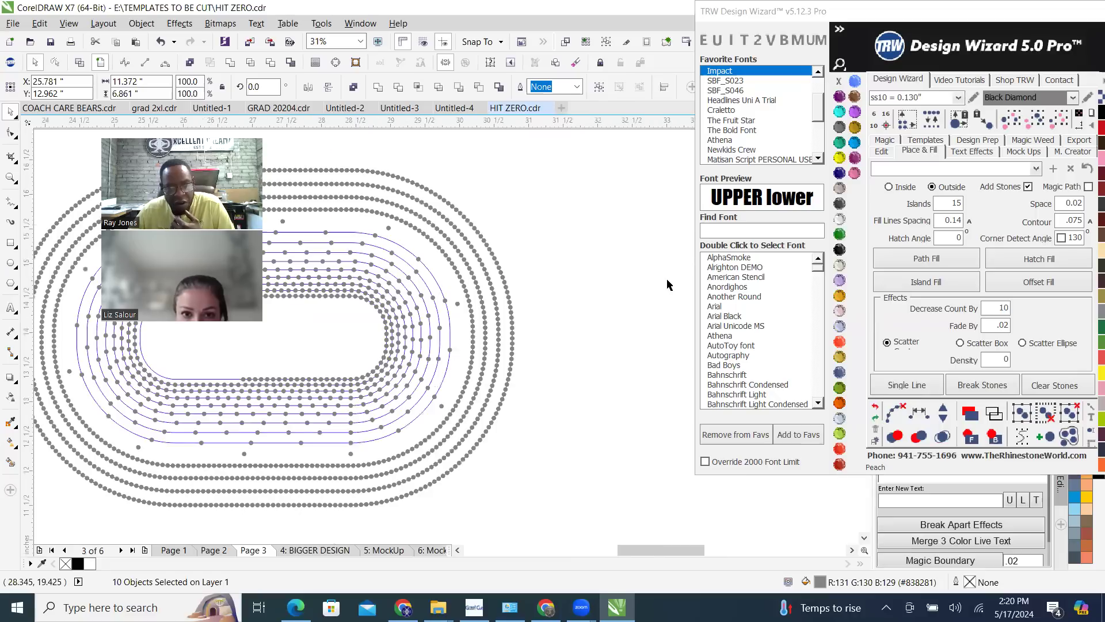
pyautogui.scroll(-3, 655, 292)
pyautogui.press('Escape')
pyautogui.moveTo(488, 240); pyautogui.dragTo(684, 388)
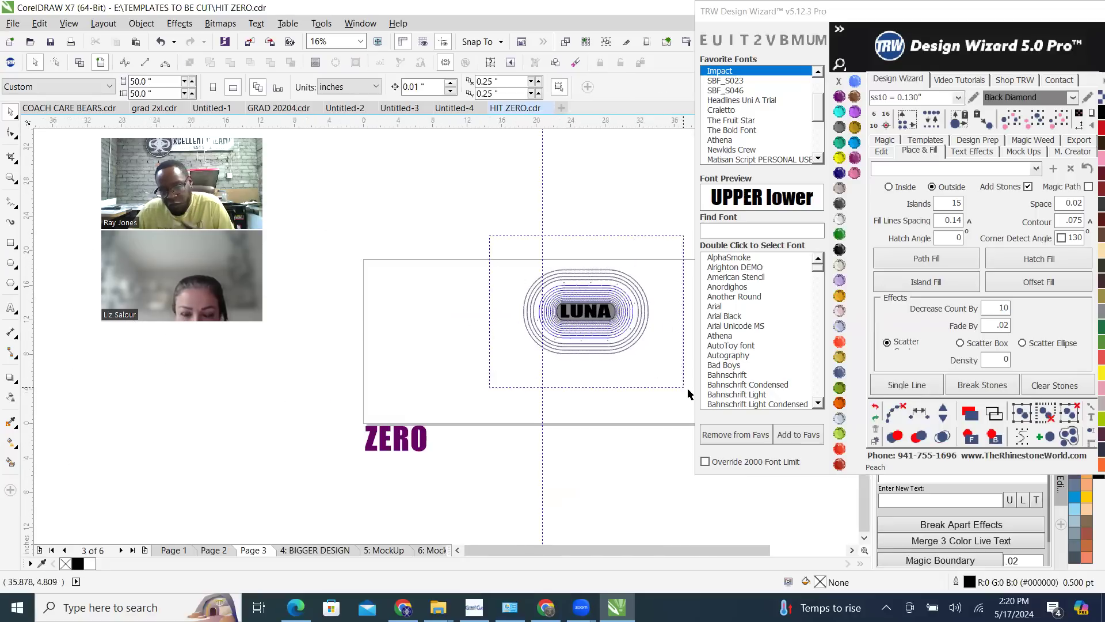
pyautogui.click(942, 442)
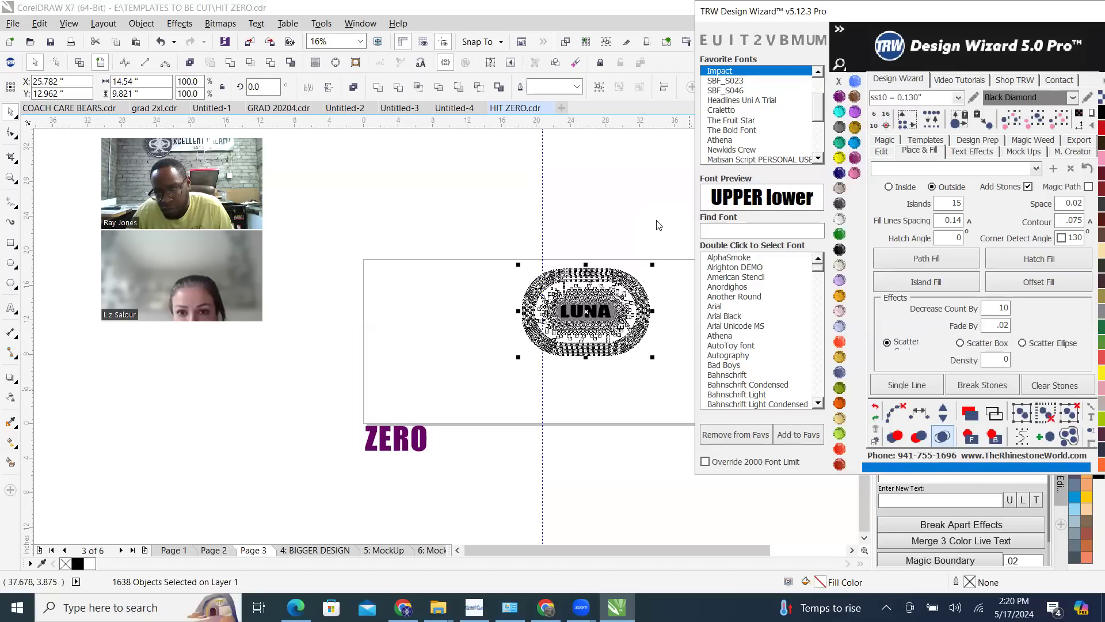
# Delete the dense outer ring stones along the right end and the bottom of the burst
pyautogui.scroll(2, 655, 306)
pyautogui.click(654, 306)
pyautogui.moveTo(571, 162); pyautogui.dragTo(616, 242)
pyautogui.moveTo(583, 165); pyautogui.dragTo(666, 486)
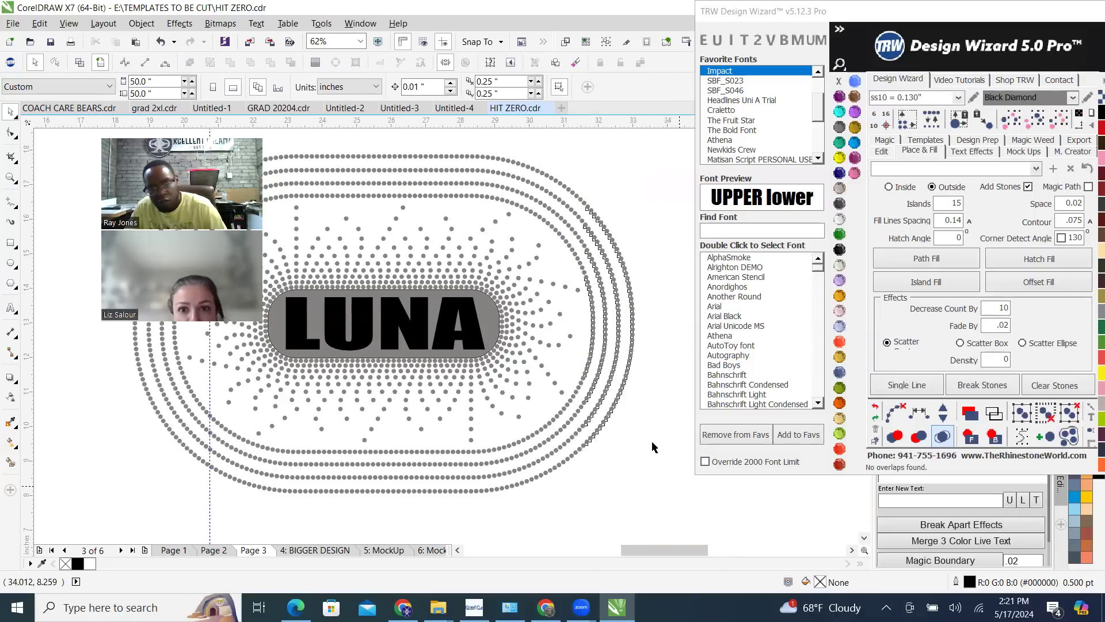
pyautogui.press('Delete')
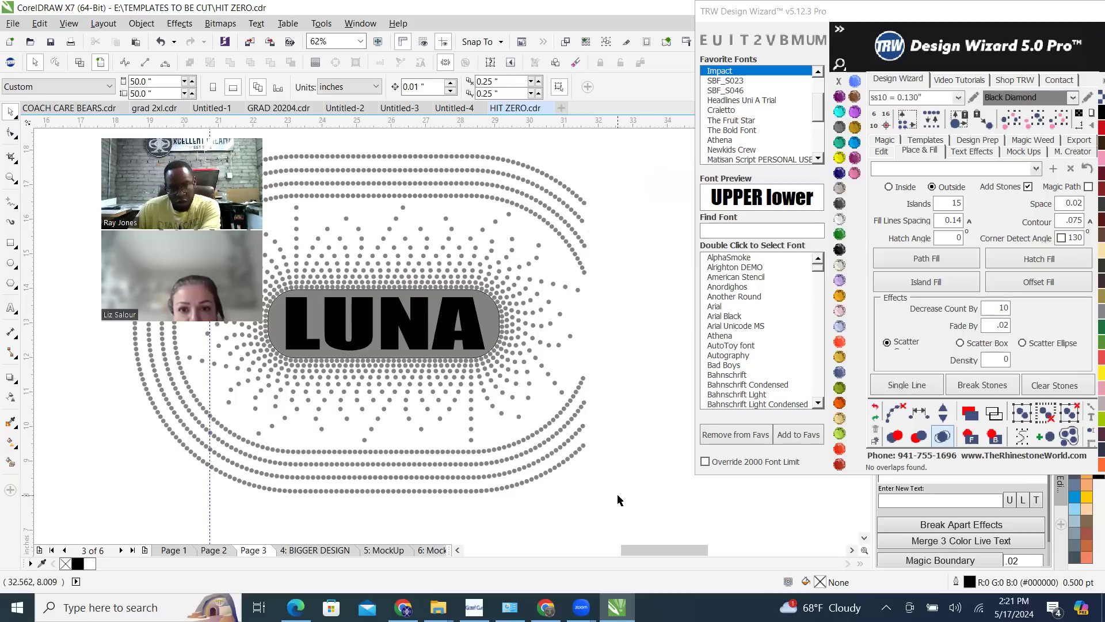
pyautogui.moveTo(633, 505); pyautogui.dragTo(138, 449)
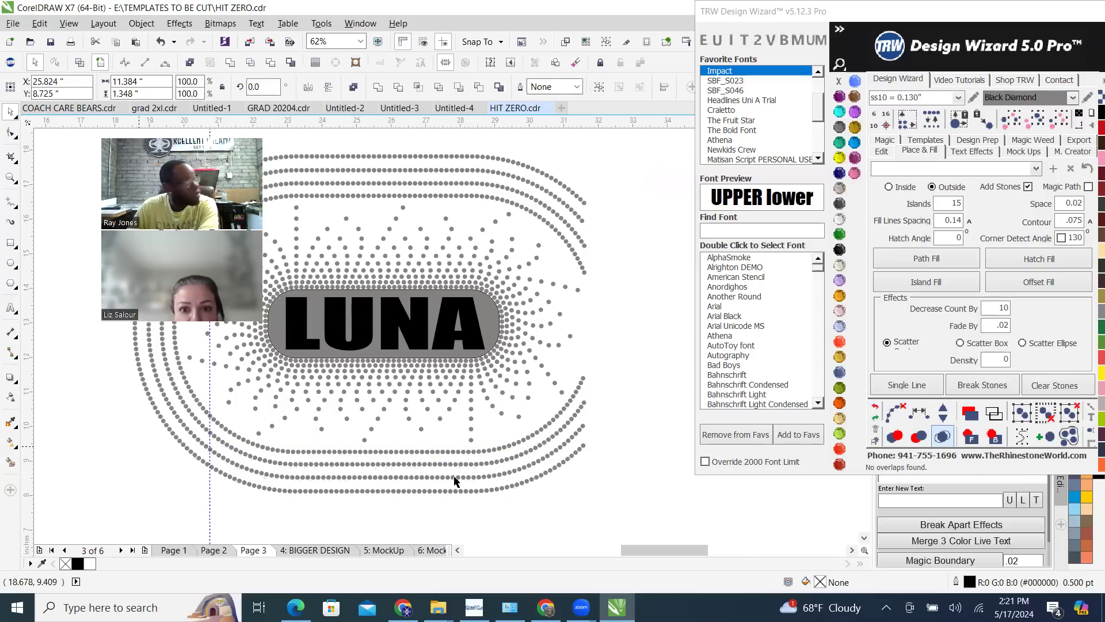
pyautogui.press('Delete')
pyautogui.scroll(-3, 503, 247)
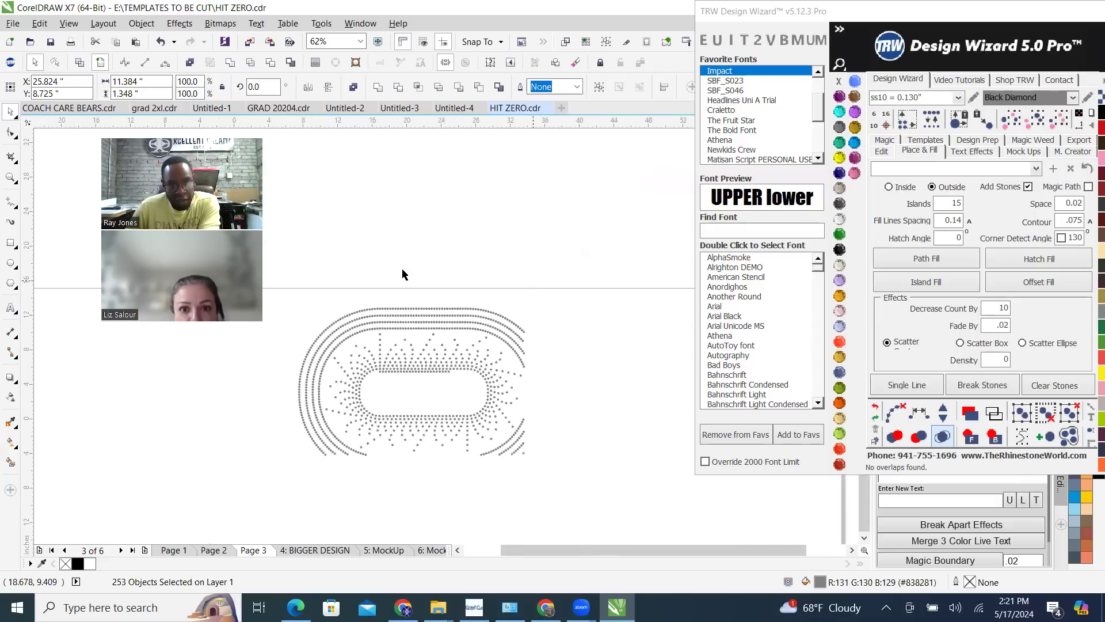
# Delete the outer ring stones along the top and the left end of the burst
pyautogui.scroll(1, 310, 294)
pyautogui.moveTo(306, 297); pyautogui.dragTo(397, 320)
pyautogui.moveTo(413, 172); pyautogui.dragTo(690, 235)
pyautogui.press('Delete')
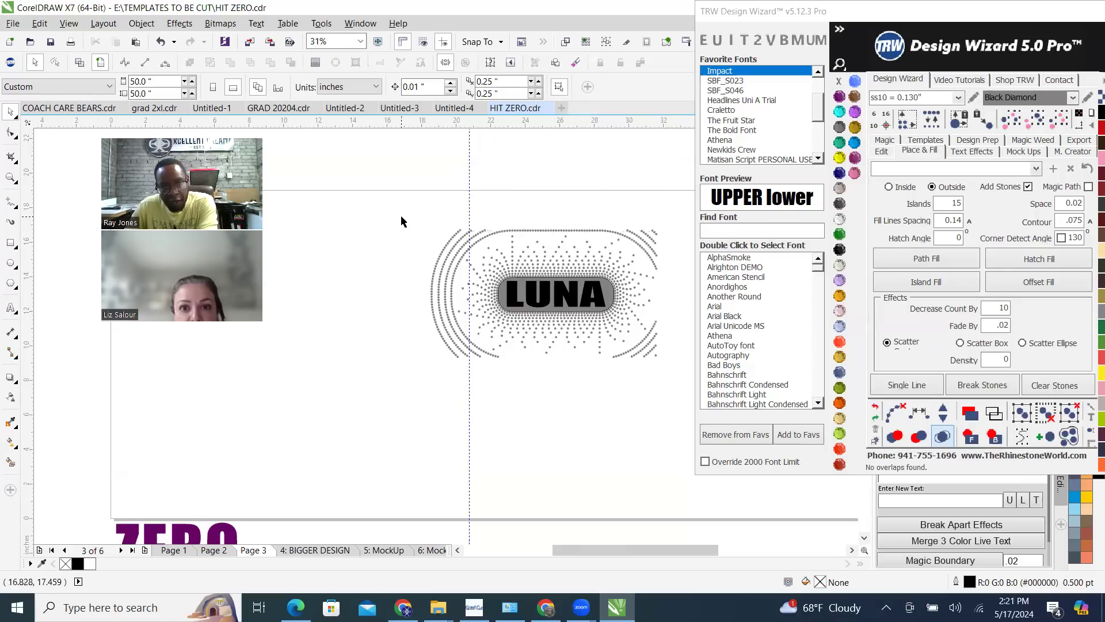
pyautogui.moveTo(439, 333); pyautogui.dragTo(456, 395)
pyautogui.press('Delete')
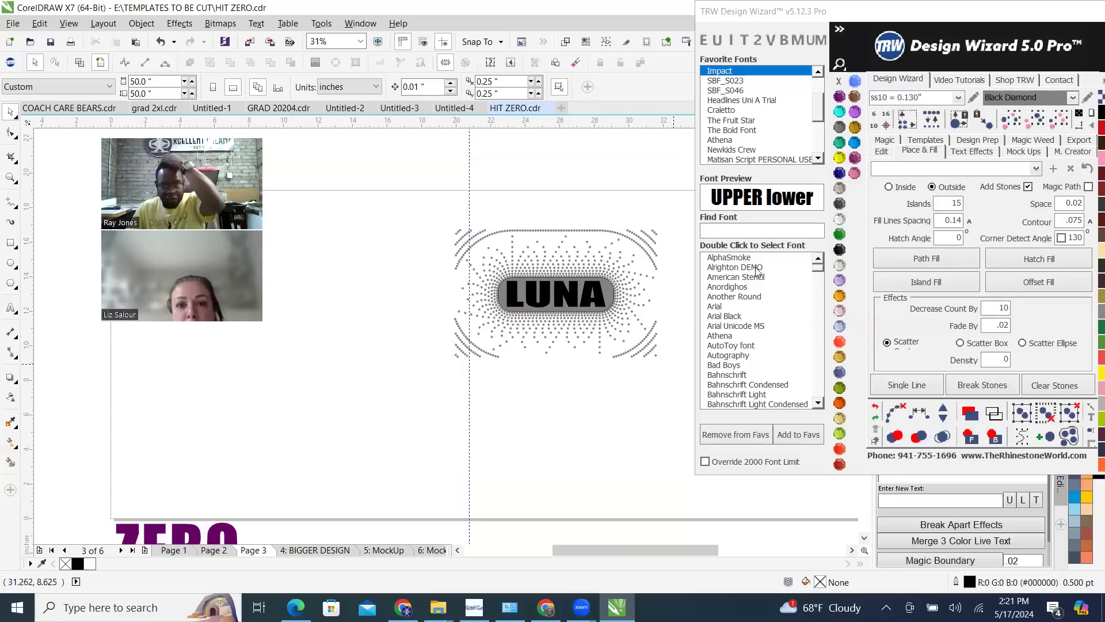
# Delete the remaining straight row of ring stones above the burst
pyautogui.scroll(2, 645, 252)
pyautogui.scroll(-2, 599, 316)
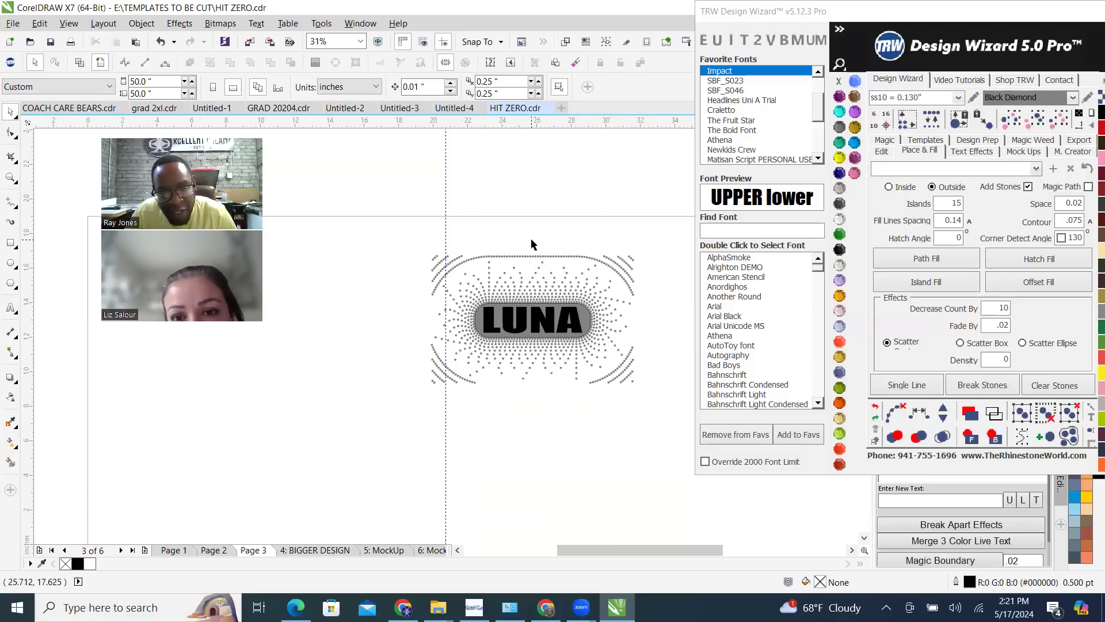
pyautogui.scroll(2, 530, 239)
pyautogui.moveTo(414, 229); pyautogui.dragTo(651, 283)
pyautogui.press('Delete')
pyautogui.scroll(-2, 469, 244)
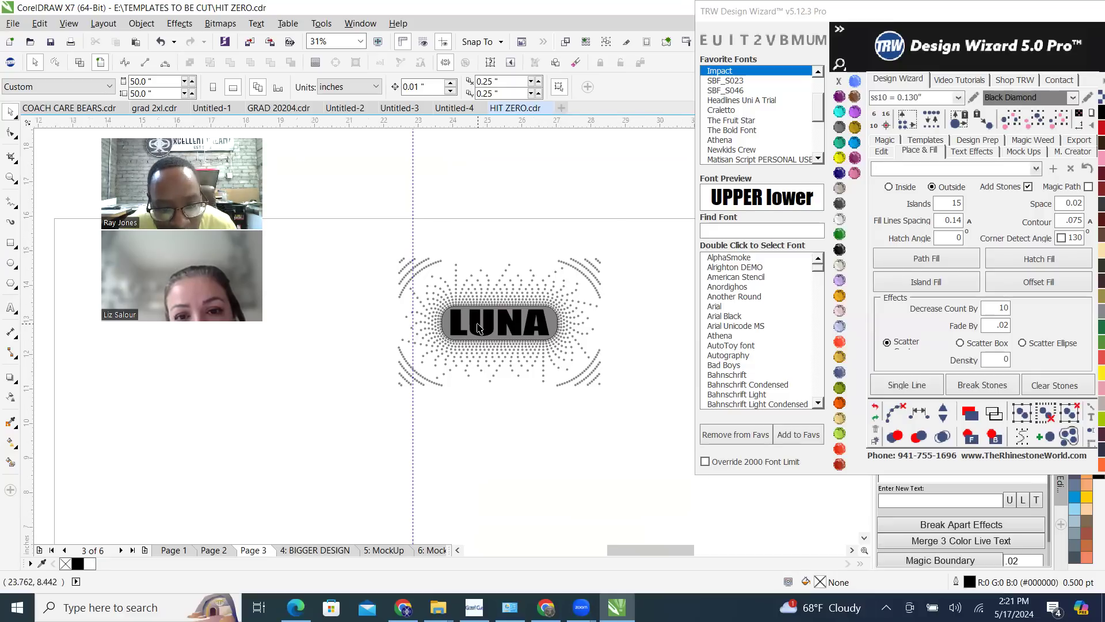
# Choose TRW Pink as the stone colour, select the rounded grey rectangle, and set the number of islands to 0
pyautogui.scroll(2, 483, 323)
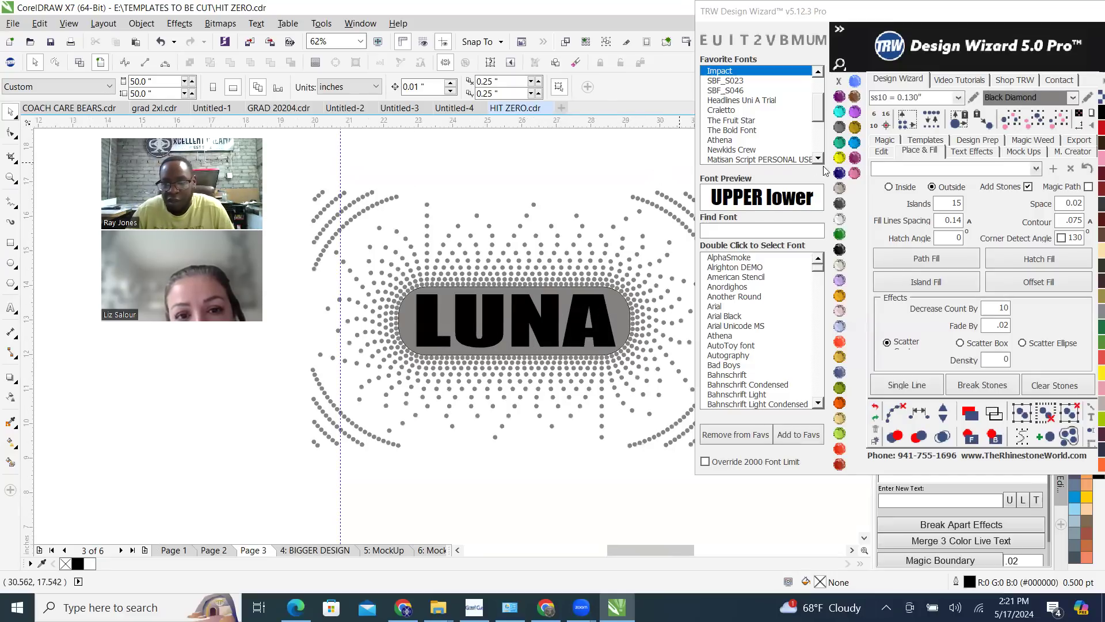
pyautogui.click(855, 173)
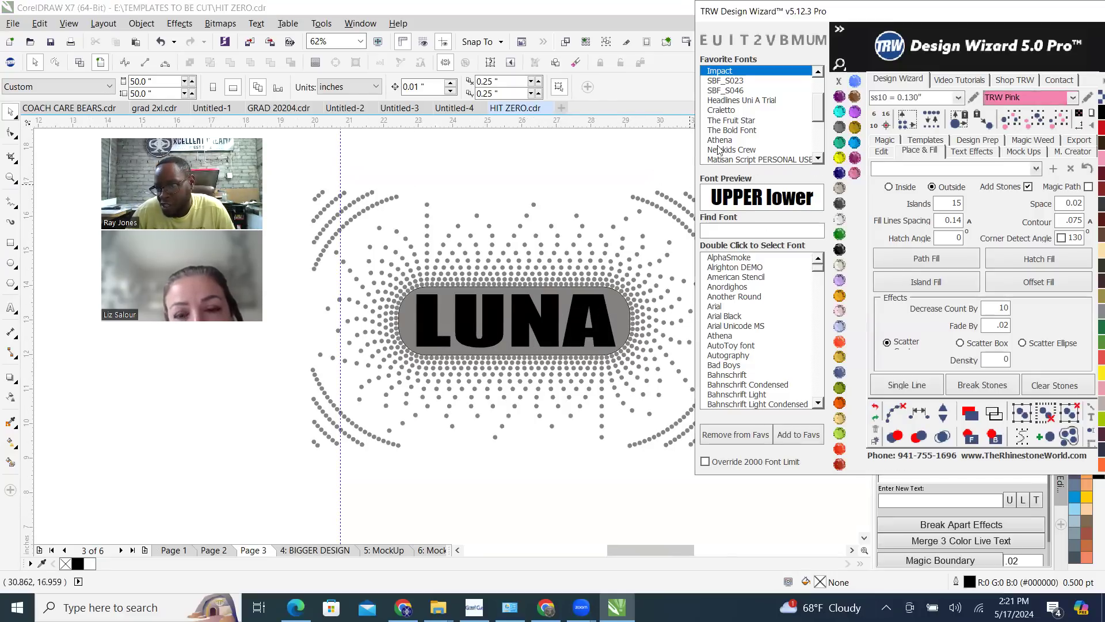
pyautogui.scroll(2, 534, 300)
pyautogui.click(436, 286)
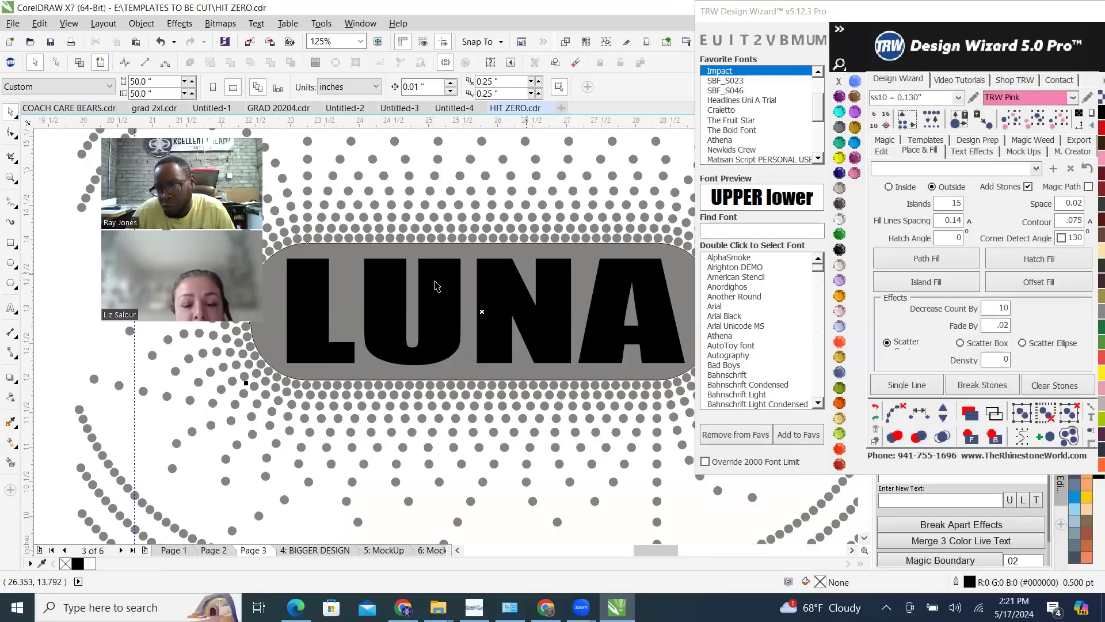
pyautogui.click(549, 287)
pyautogui.scroll(-2, 550, 286)
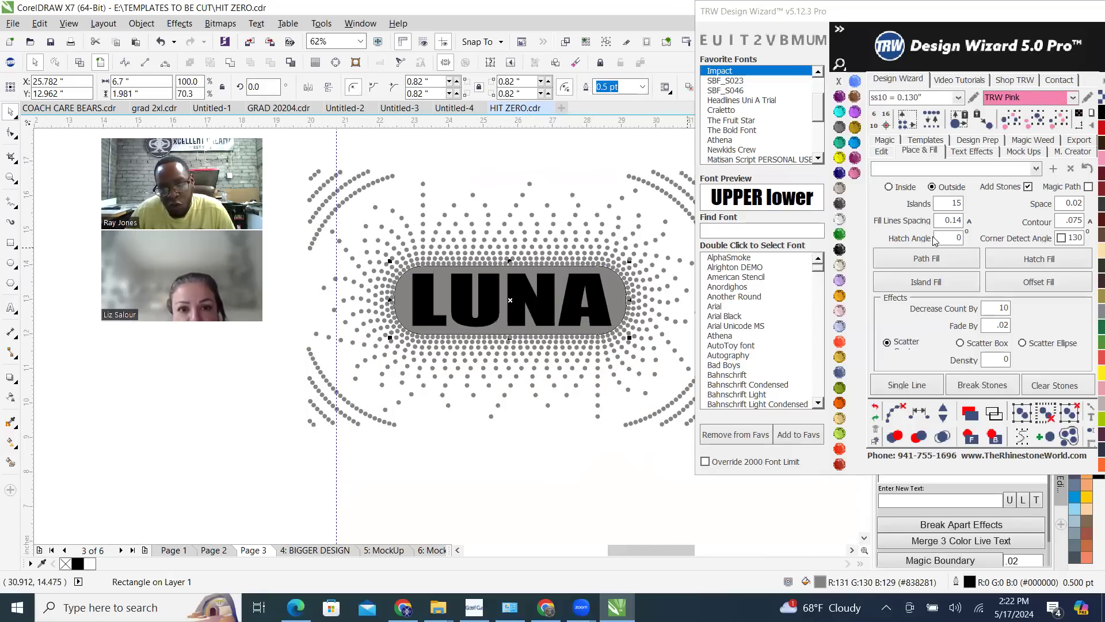
pyautogui.doubleClick(941, 207)
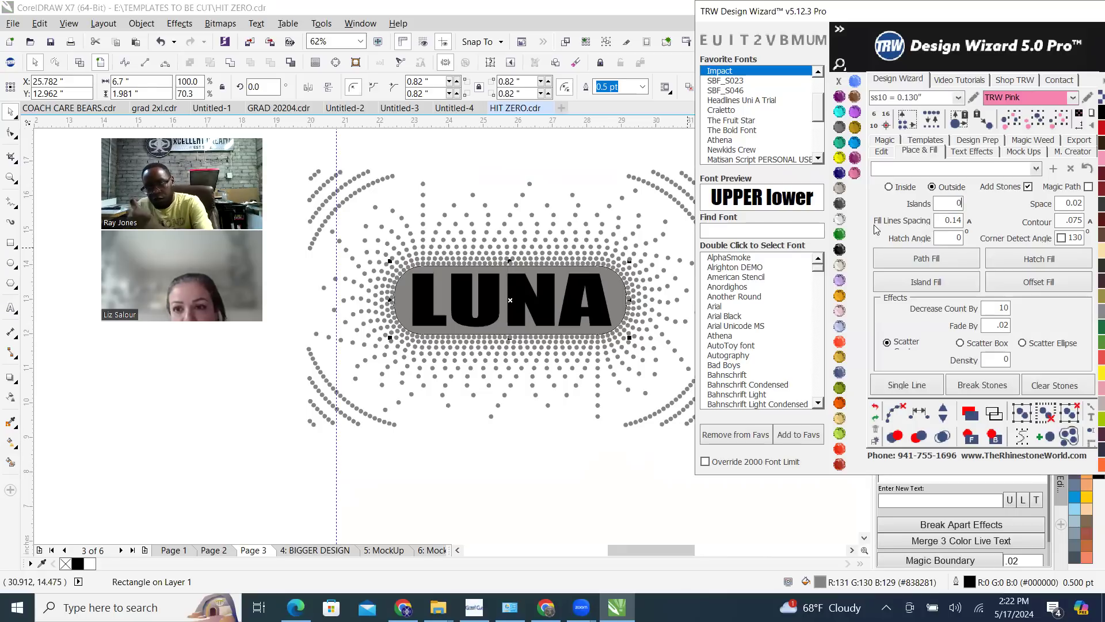
# Try a Hatch Fill on the rounded grey rectangle, and undo it
pyautogui.click(1051, 259)
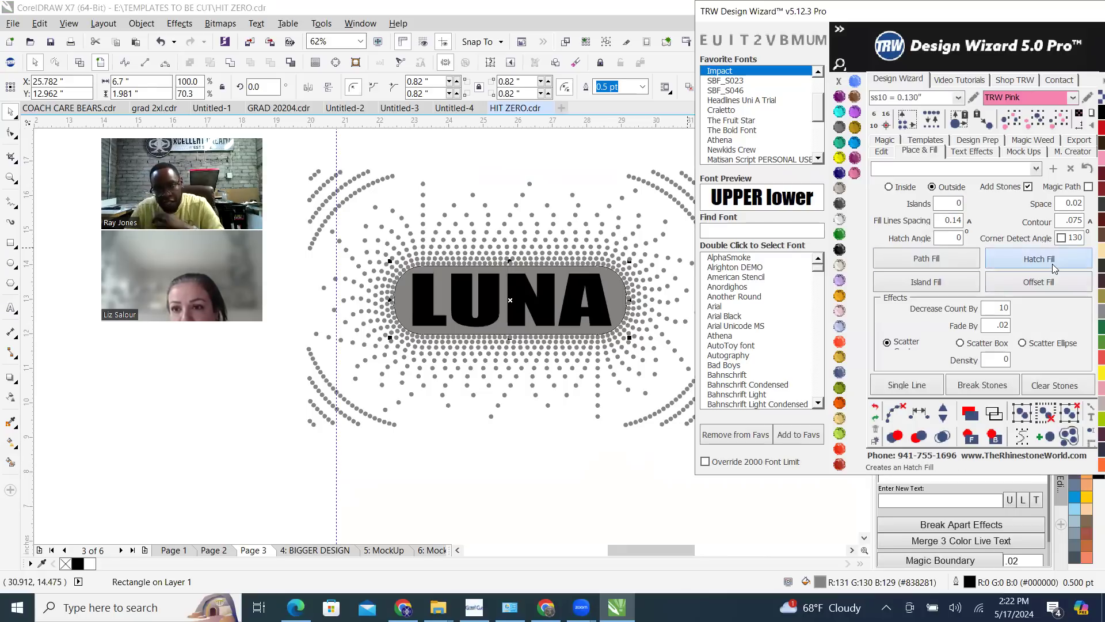
pyautogui.click(875, 411)
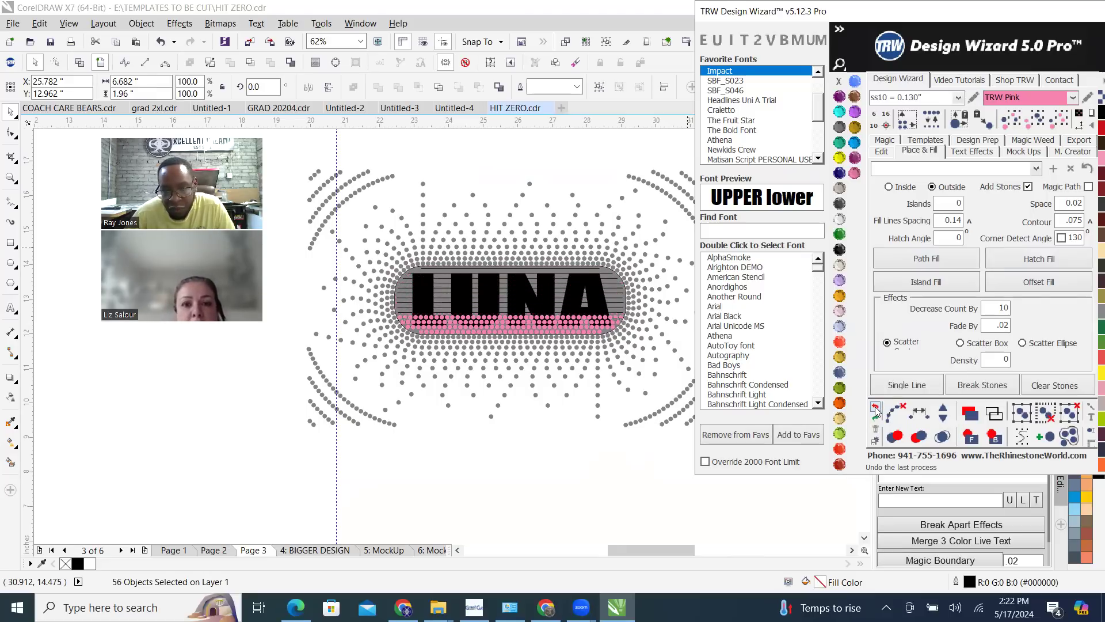
pyautogui.click(875, 409)
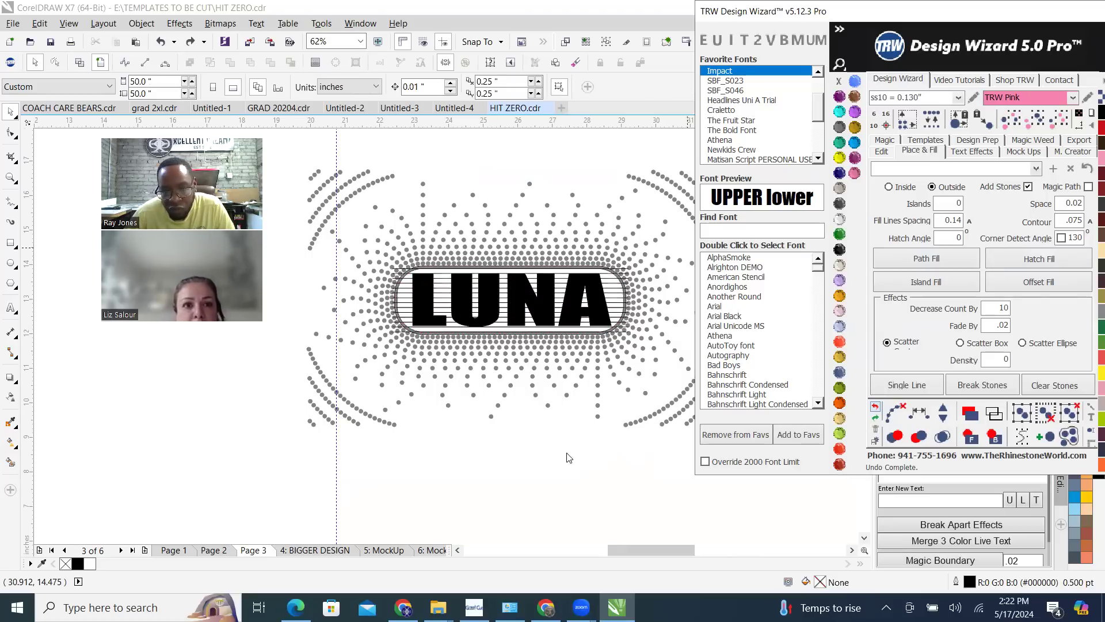
# Cut the LUNA letter shapes out of the rounded grey rectangle behind them
pyautogui.click(558, 297)
pyautogui.scroll(4, 562, 299)
pyautogui.scroll(1, 561, 297)
pyautogui.keyDown('shift'); pyautogui.click(561, 263); pyautogui.keyUp('shift')
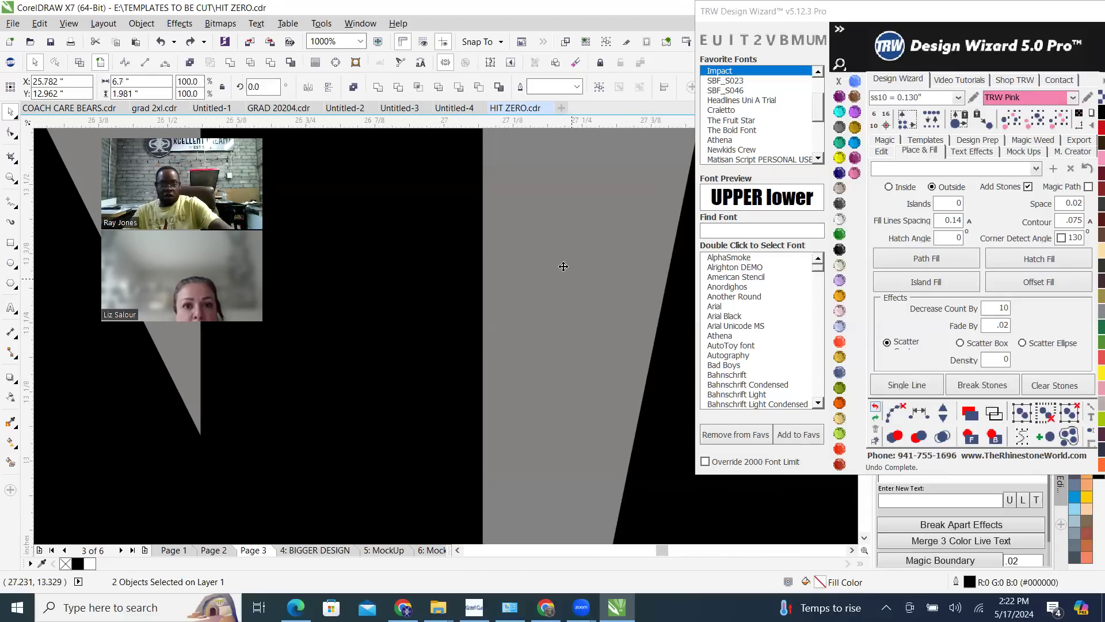
pyautogui.click(270, 62)
pyautogui.scroll(-5, 517, 267)
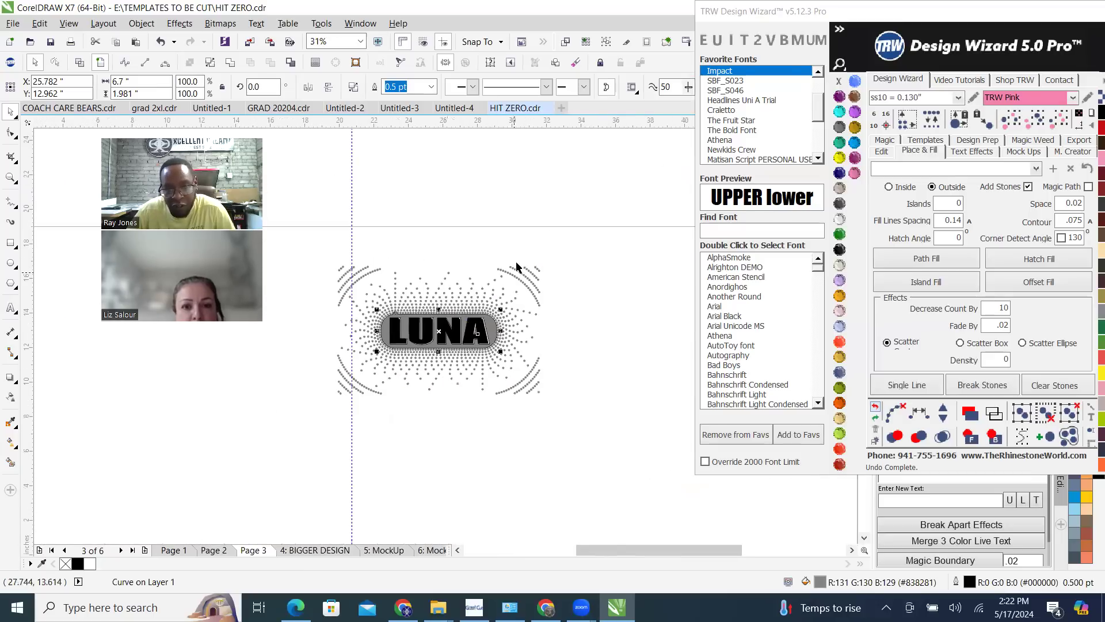
# Hatch-fill the cut-out grey shape around the letters with TRW Pink stones, then clear the paths and merge overlapping stones
pyautogui.click(503, 277)
pyautogui.scroll(2, 489, 323)
pyautogui.click(525, 316)
pyautogui.click(1071, 266)
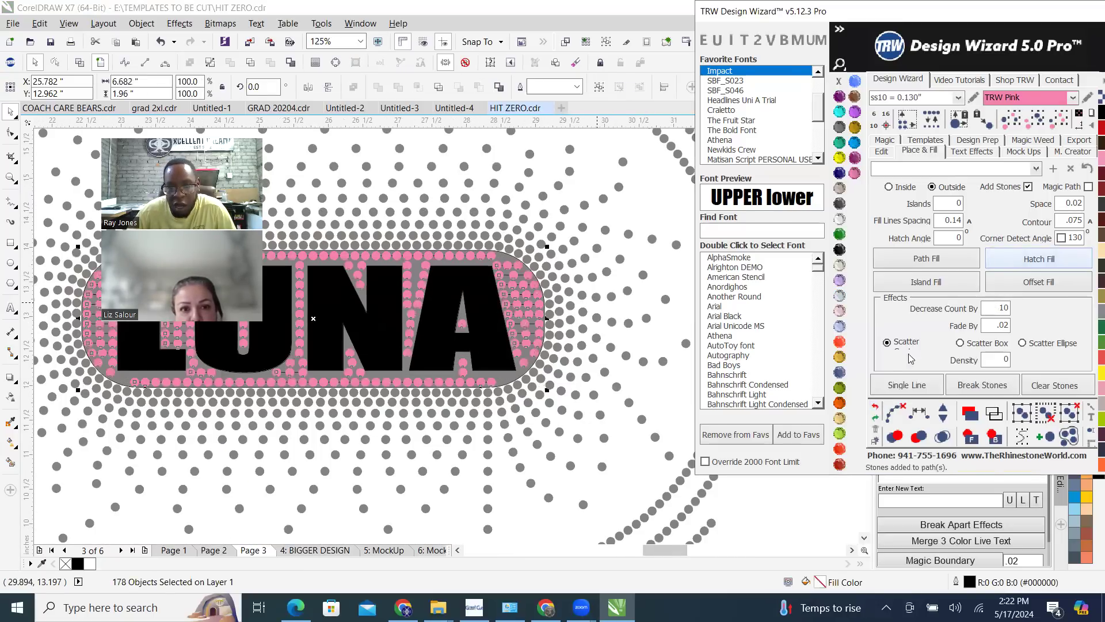
pyautogui.click(895, 413)
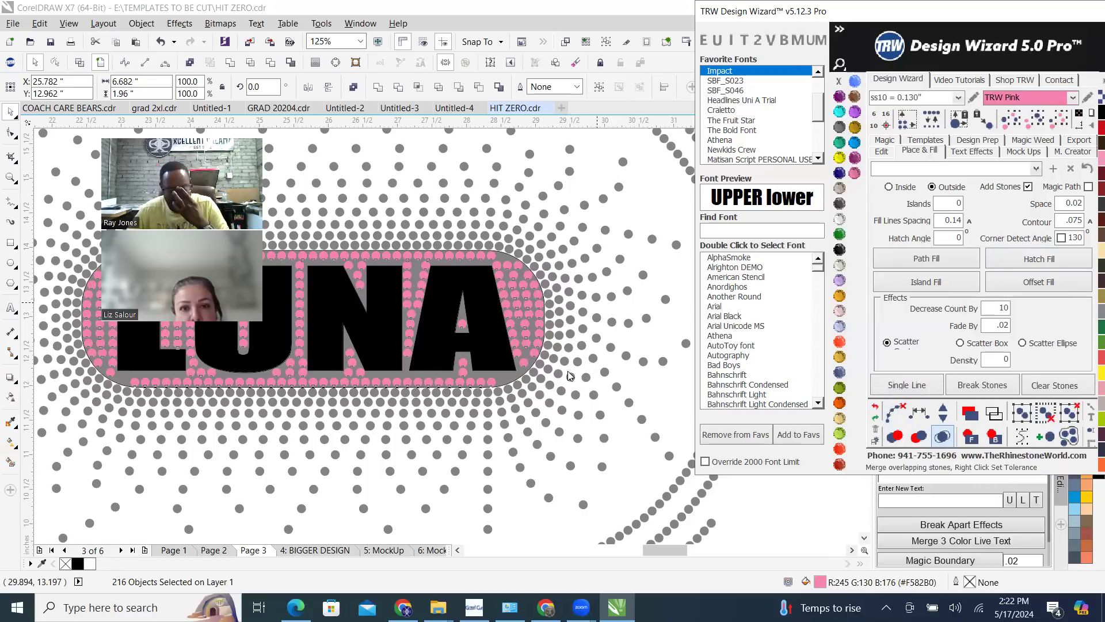
# Select the whole LUNA burst design and create a quick mockup on the Womens Scoop-Neck Shirt Front with simulated stones
pyautogui.scroll(-3, 567, 360)
pyautogui.moveTo(357, 272); pyautogui.dragTo(647, 462)
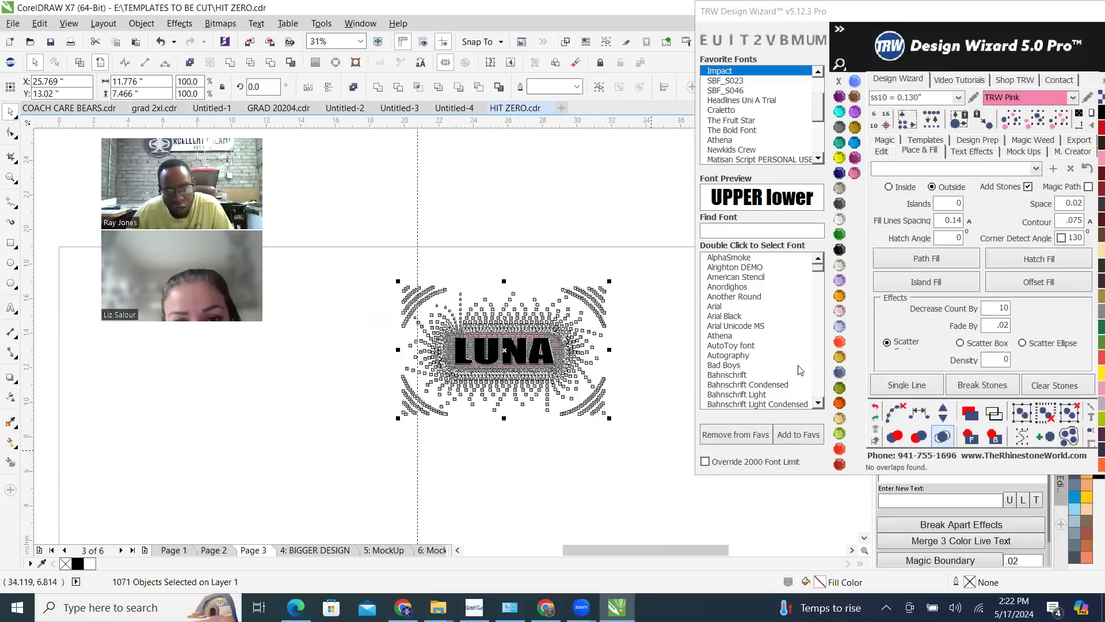
pyautogui.click(1022, 152)
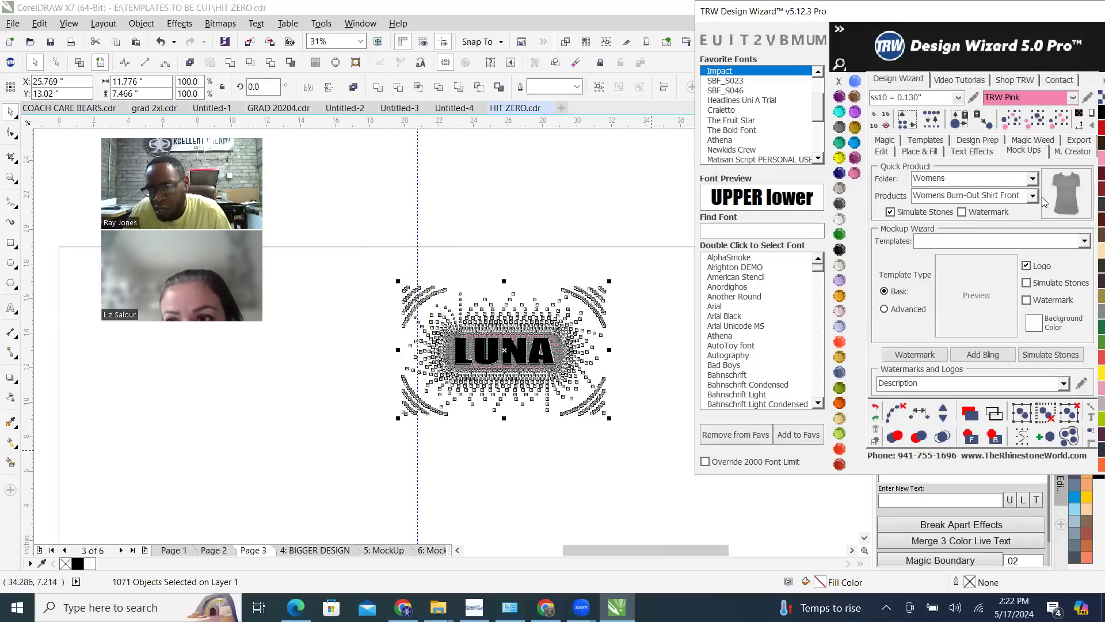
pyautogui.click(1031, 195)
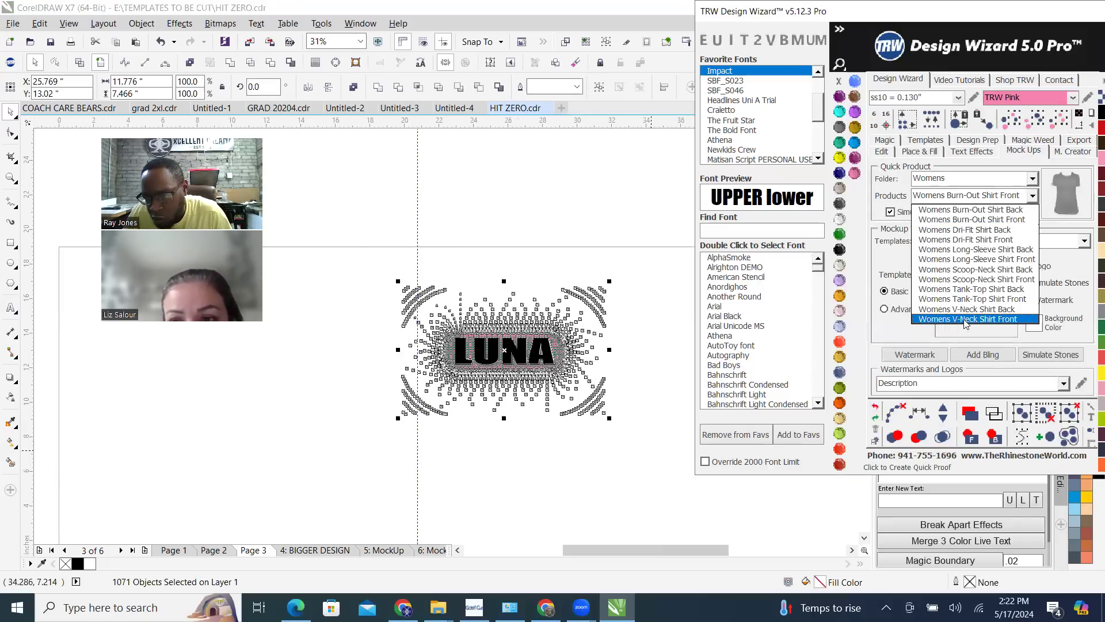
pyautogui.click(1020, 280)
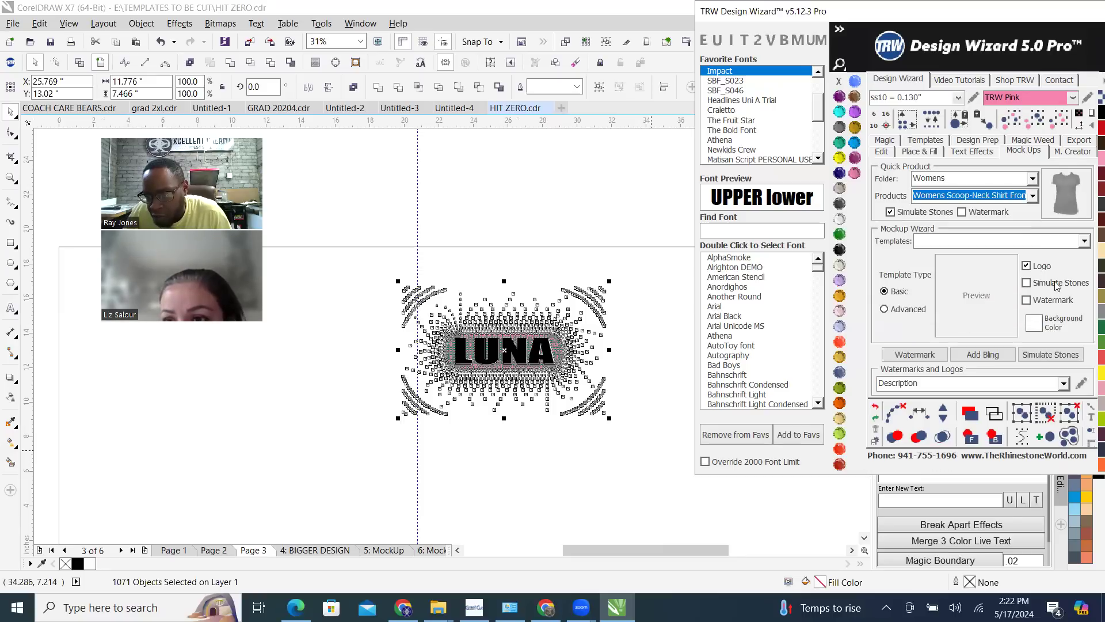
pyautogui.click(1072, 199)
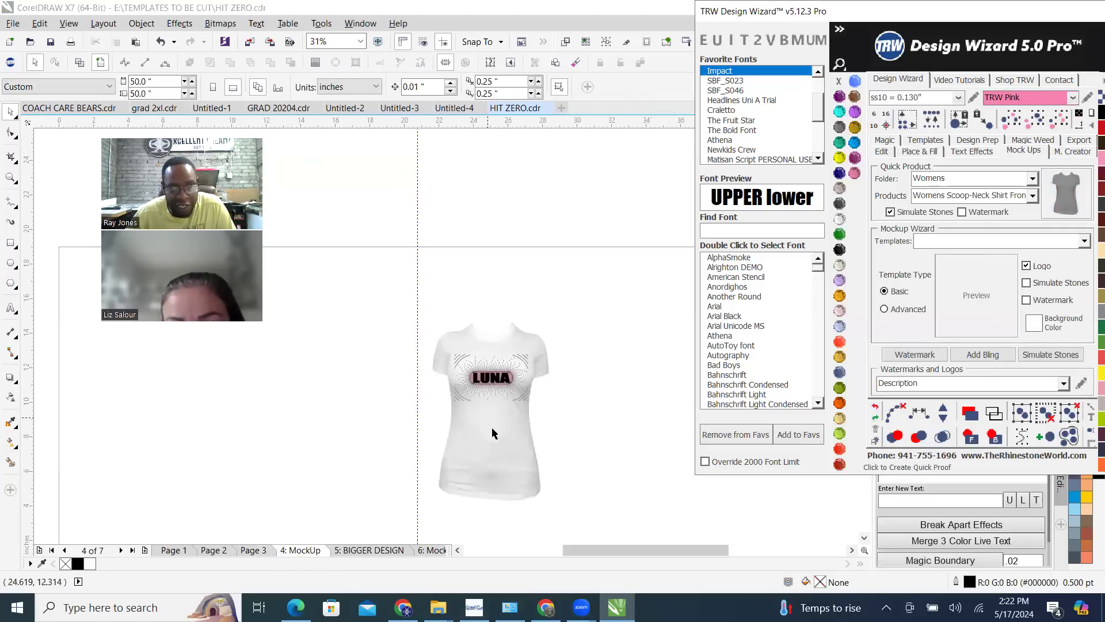
# Recolour the scoop-neck shirt in the mockup to Jet Black
pyautogui.scroll(1, 512, 412)
pyautogui.click(523, 256)
pyautogui.moveTo(593, 225); pyautogui.dragTo(624, 180)
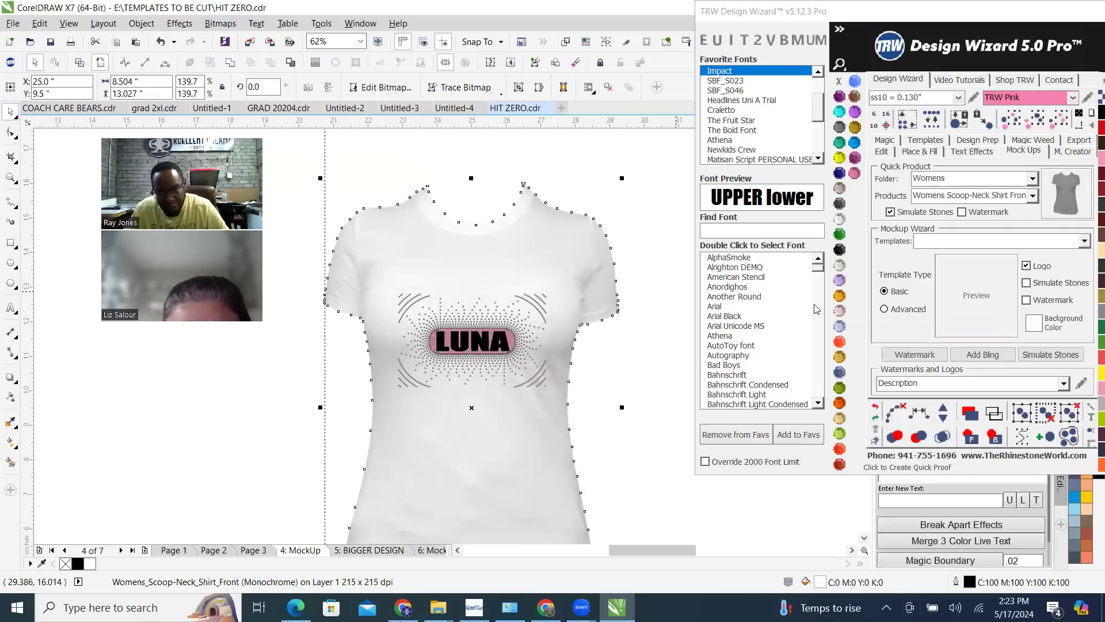
pyautogui.click(840, 250)
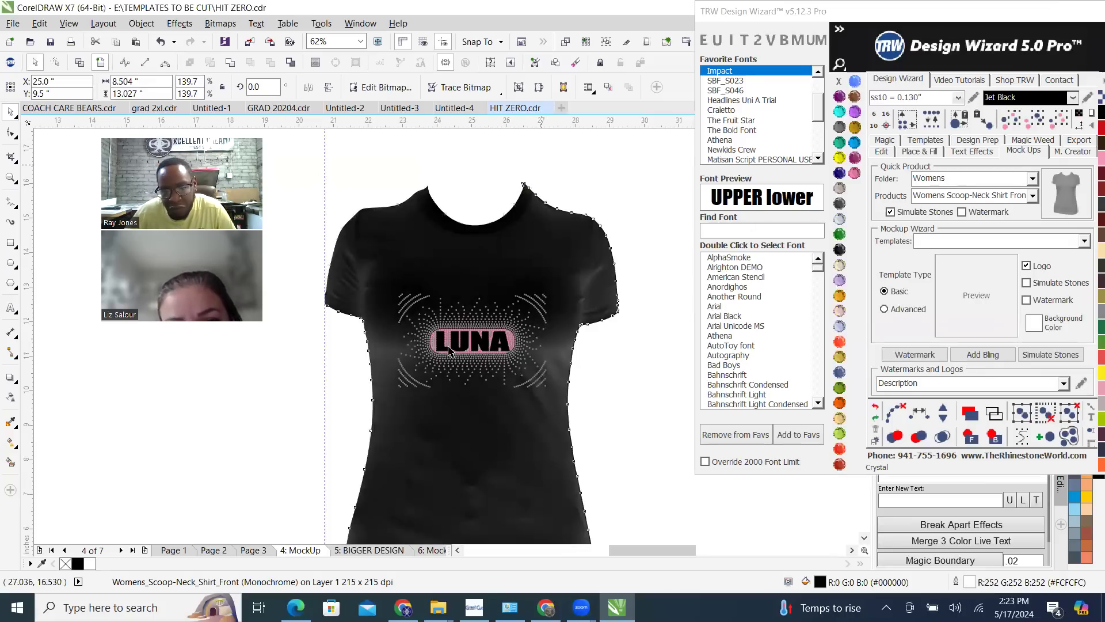
# Recolour the black LUNA letter shapes on the shirt to Crystal
pyautogui.scroll(2, 481, 350)
pyautogui.scroll(8, 481, 349)
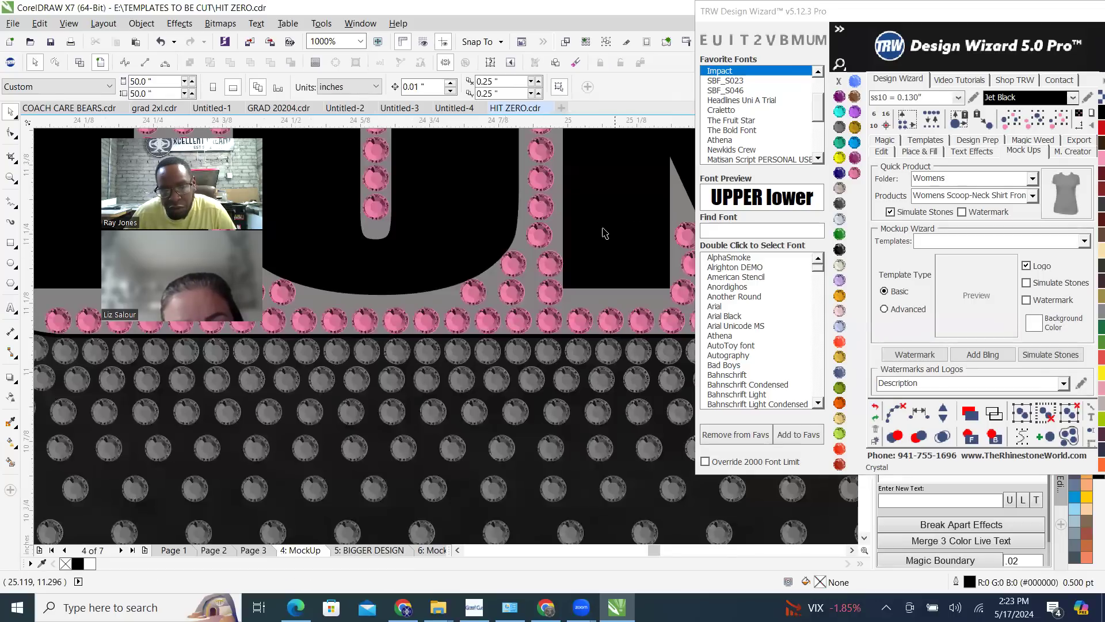
pyautogui.click(604, 232)
pyautogui.scroll(-2, 510, 392)
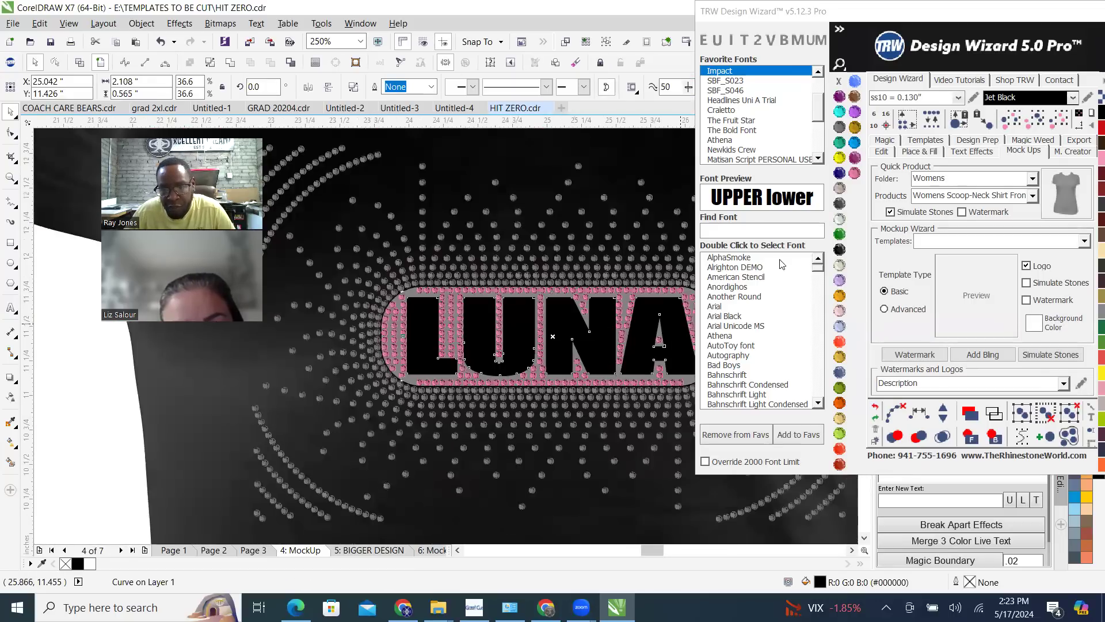
pyautogui.click(839, 223)
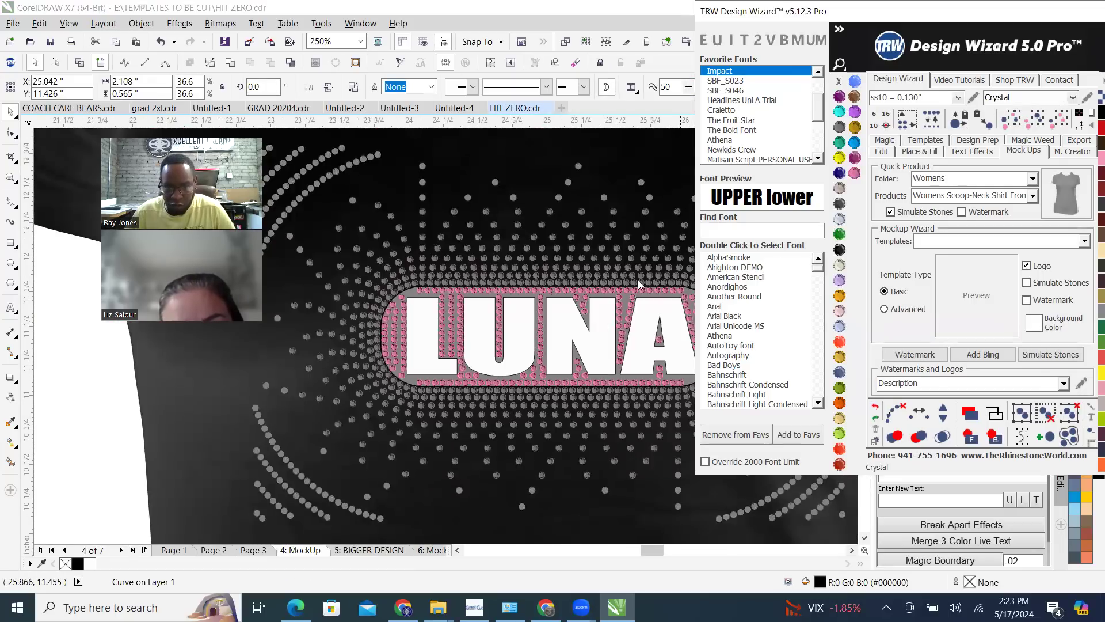
# Select all the pink stones around the letters, recolour them to Crystal, and group them
pyautogui.click(460, 319)
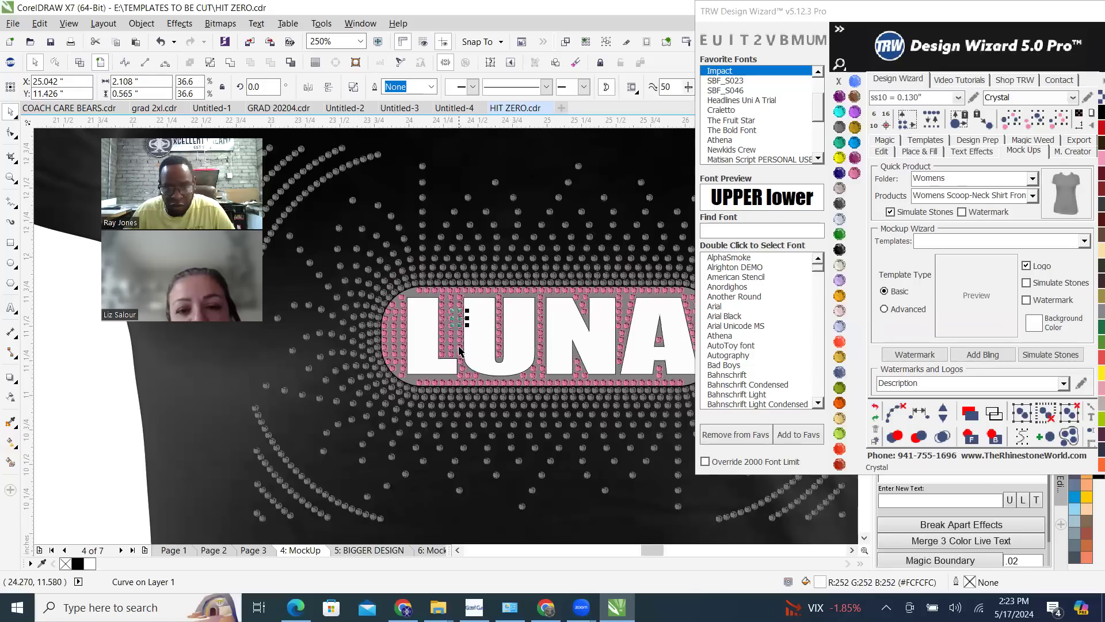
pyautogui.click(1052, 121)
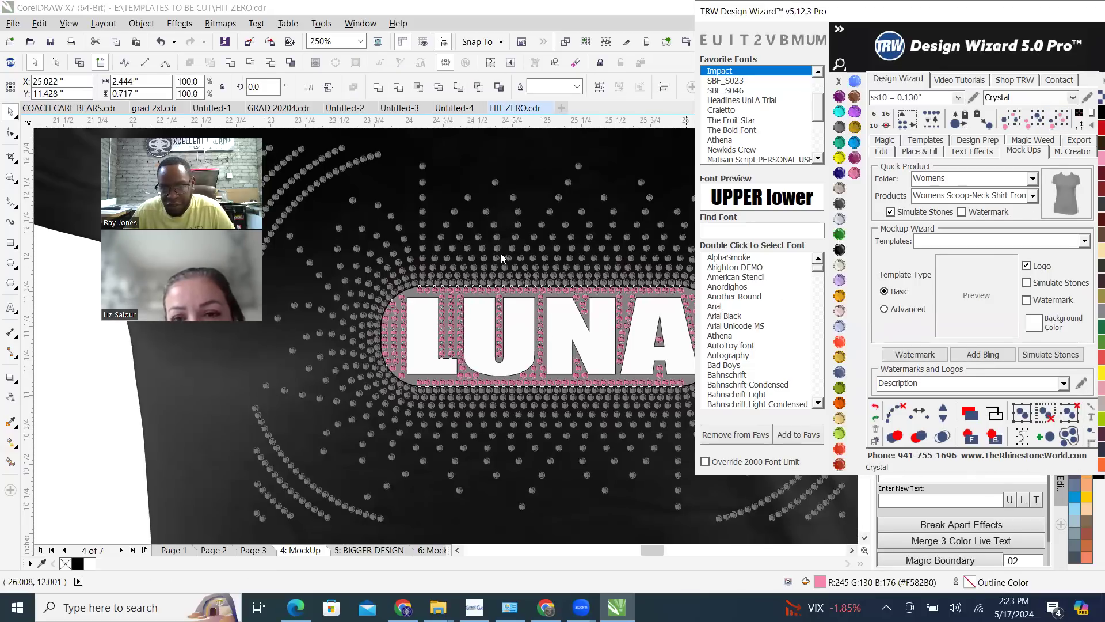
pyautogui.rightClick(457, 320)
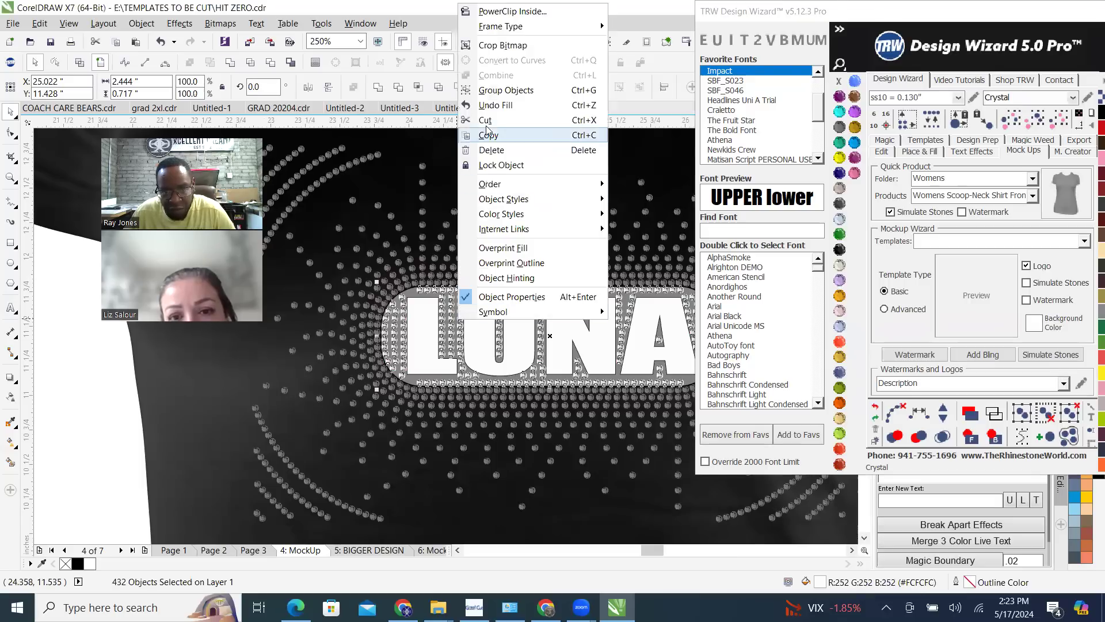
pyautogui.click(516, 90)
# Select all the grey stones of the burst on the shirt and group them
pyautogui.click(454, 211)
pyautogui.click(1058, 119)
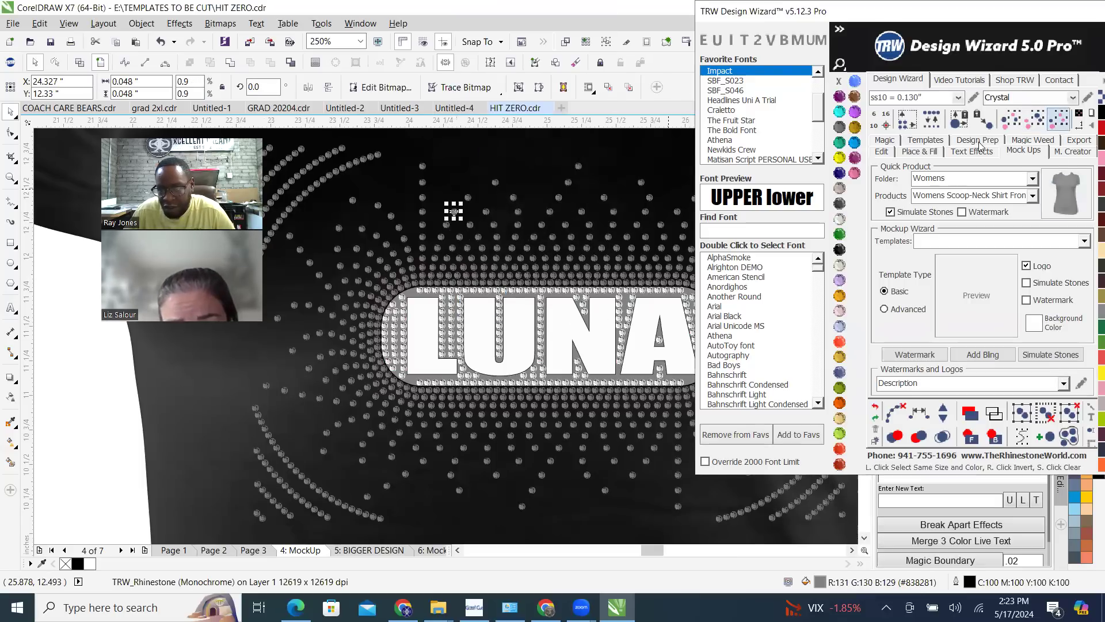
pyautogui.rightClick(498, 251)
pyautogui.click(561, 338)
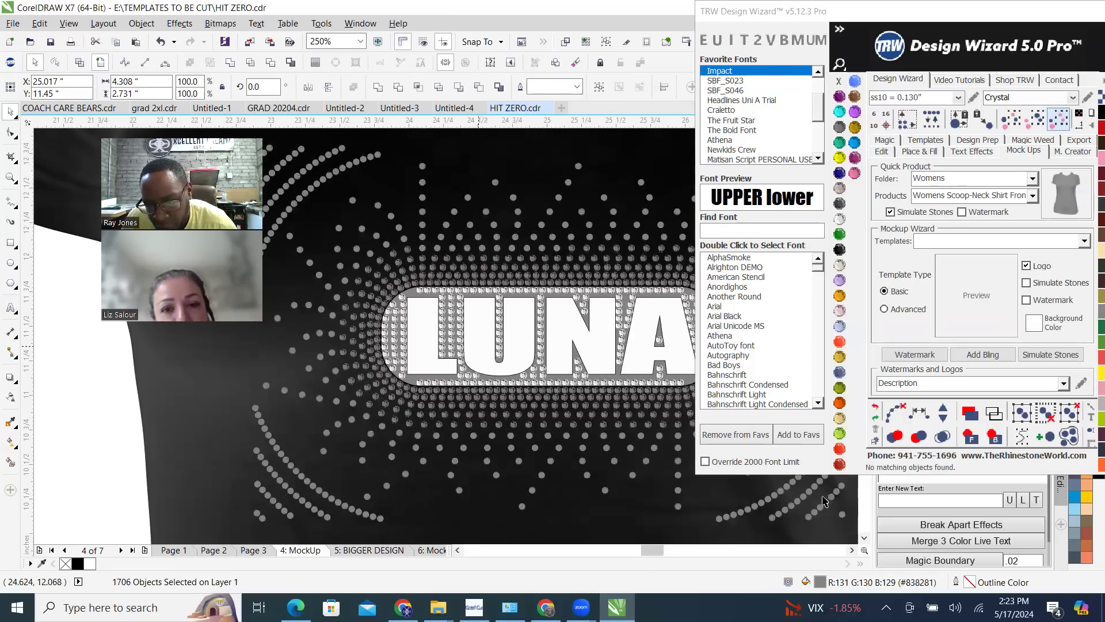
# Send the LUNA letter shapes to the back, behind the black shirt
pyautogui.scroll(-1, 311, 394)
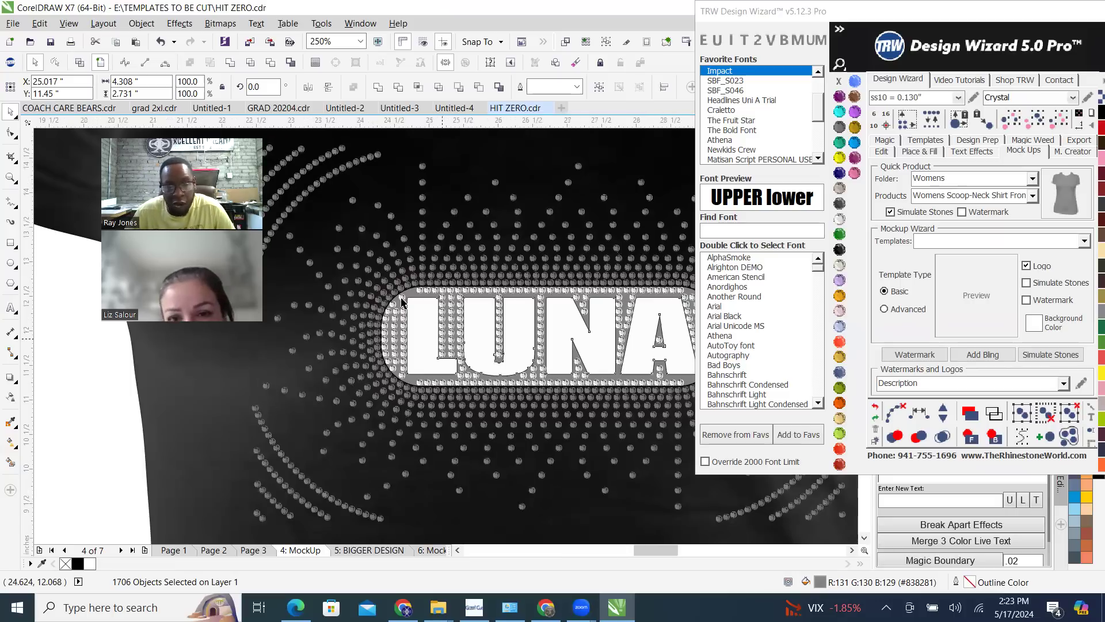
pyautogui.scroll(-1, 374, 315)
pyautogui.scroll(1, 309, 375)
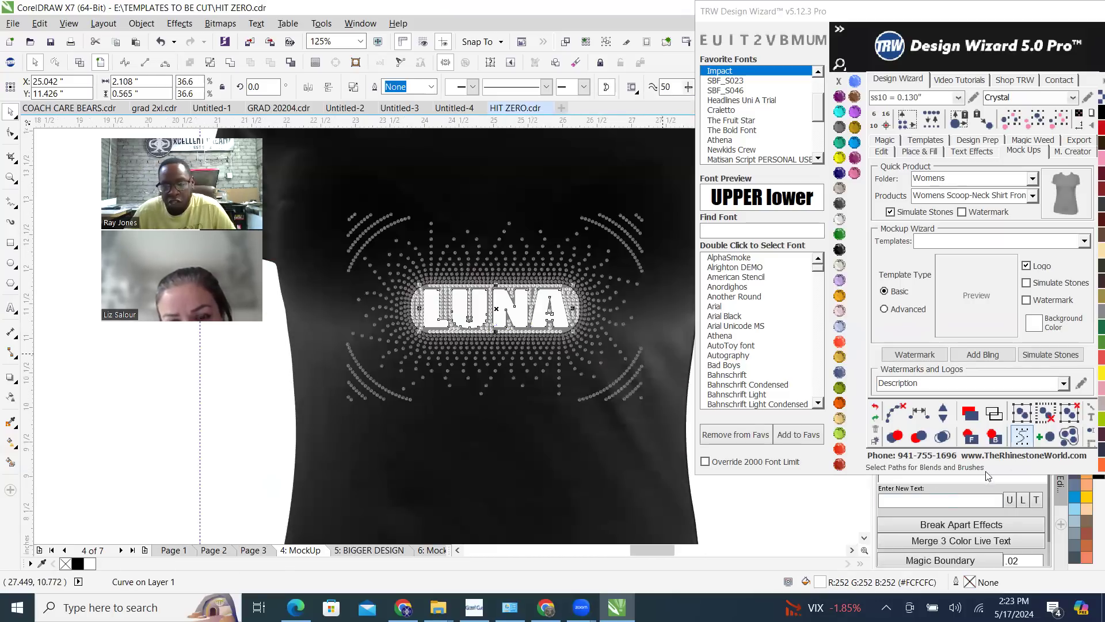
pyautogui.click(995, 438)
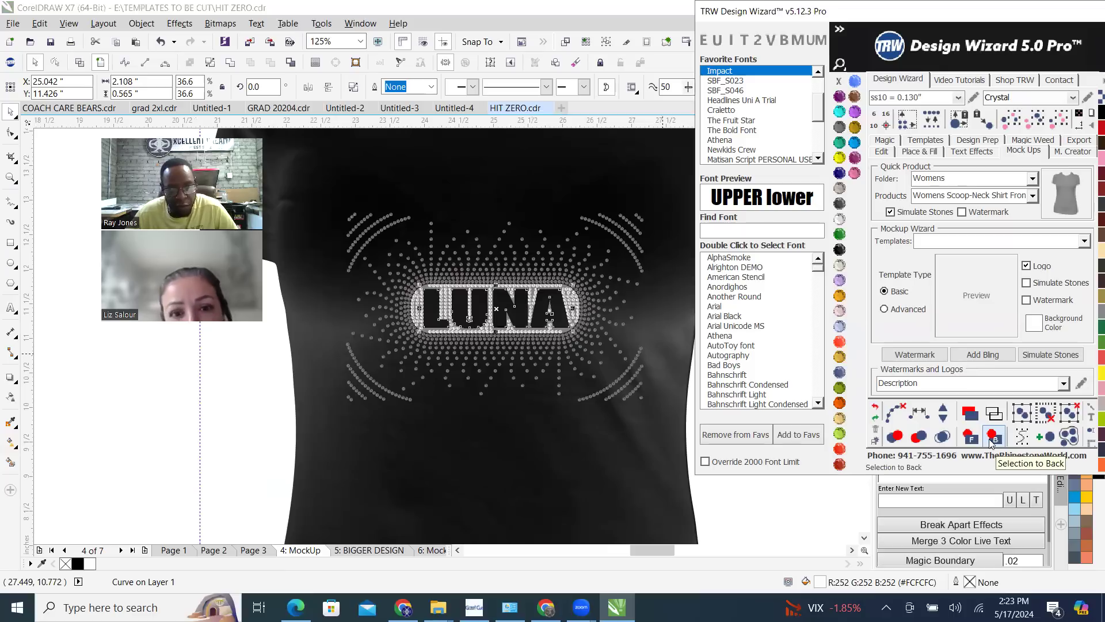
pyautogui.click(255, 457)
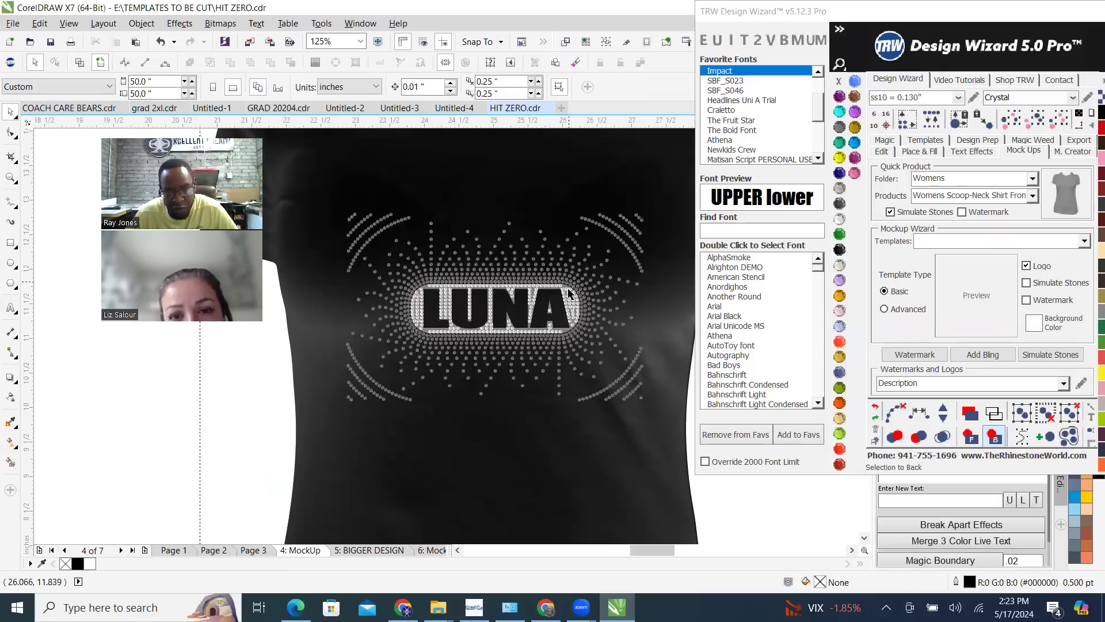
# Send the grey rounded background shape around the letters to the back, behind the shirt
pyautogui.scroll(4, 561, 292)
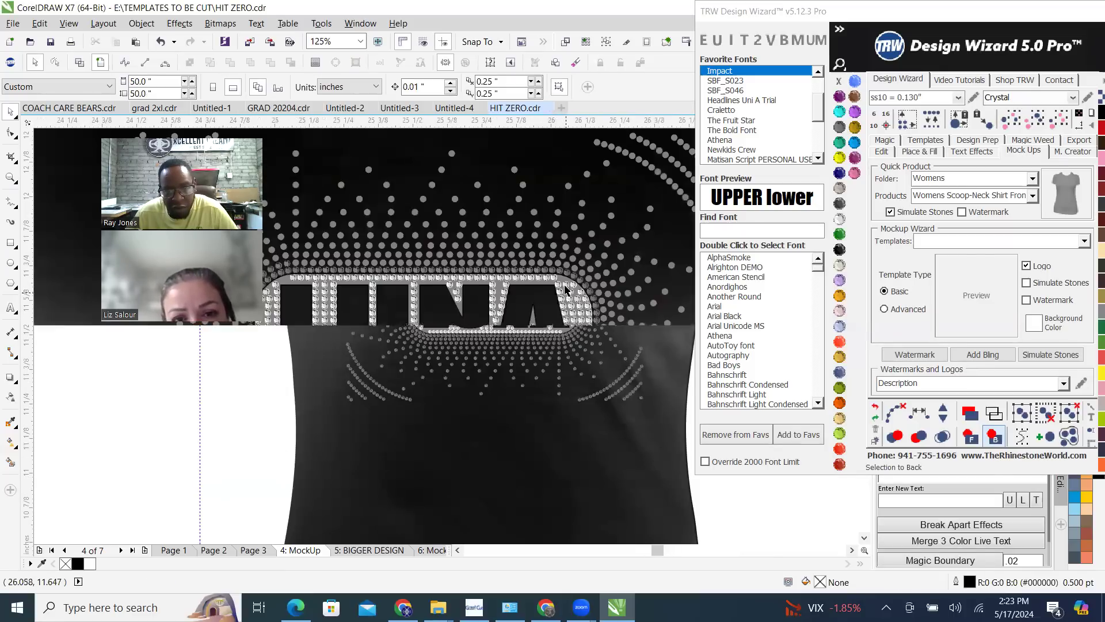
pyautogui.scroll(4, 580, 275)
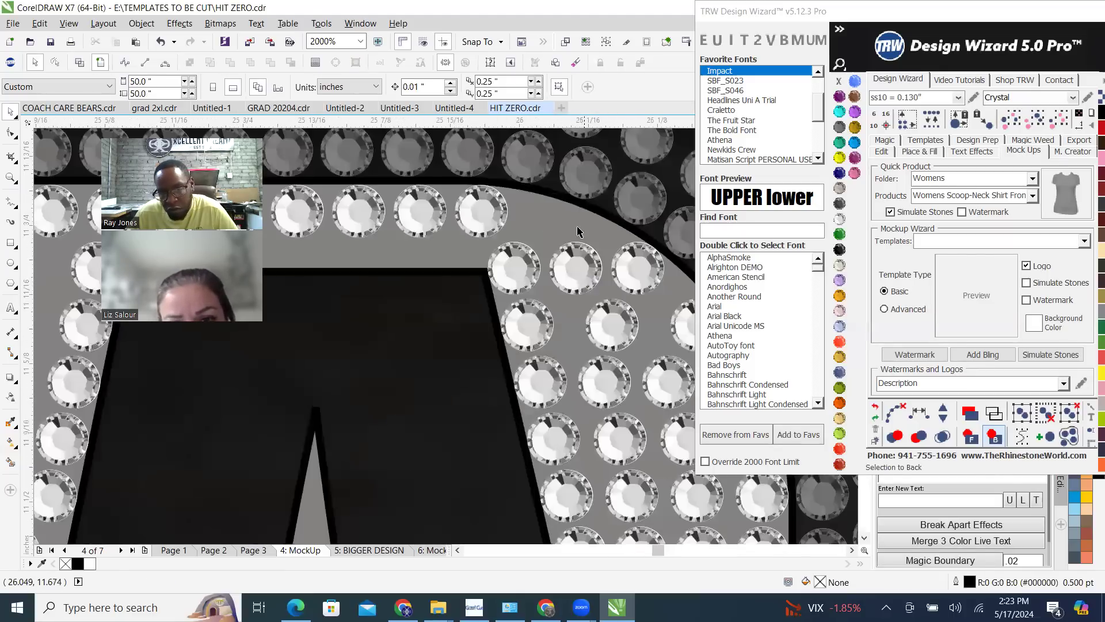
pyautogui.click(559, 230)
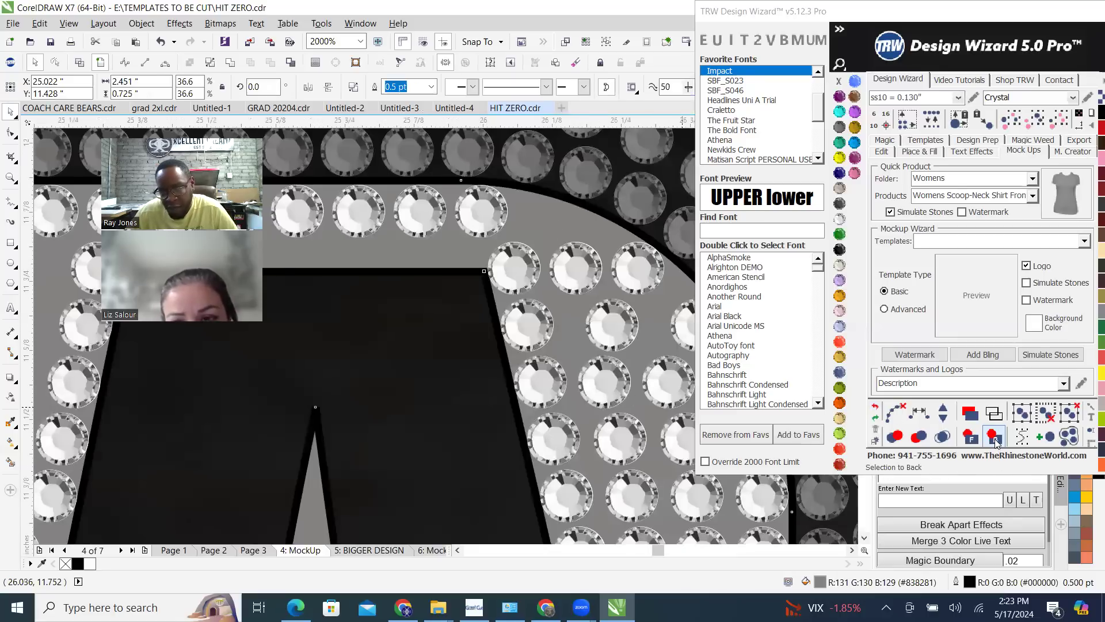
pyautogui.click(995, 439)
pyautogui.scroll(-3, 572, 331)
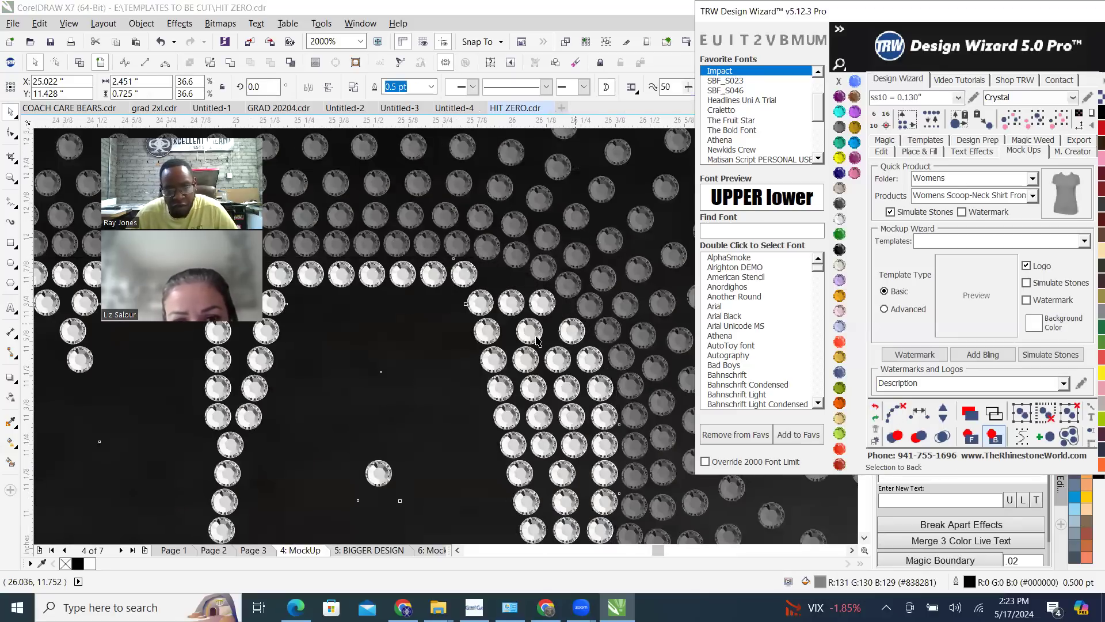
pyautogui.scroll(-2, 578, 345)
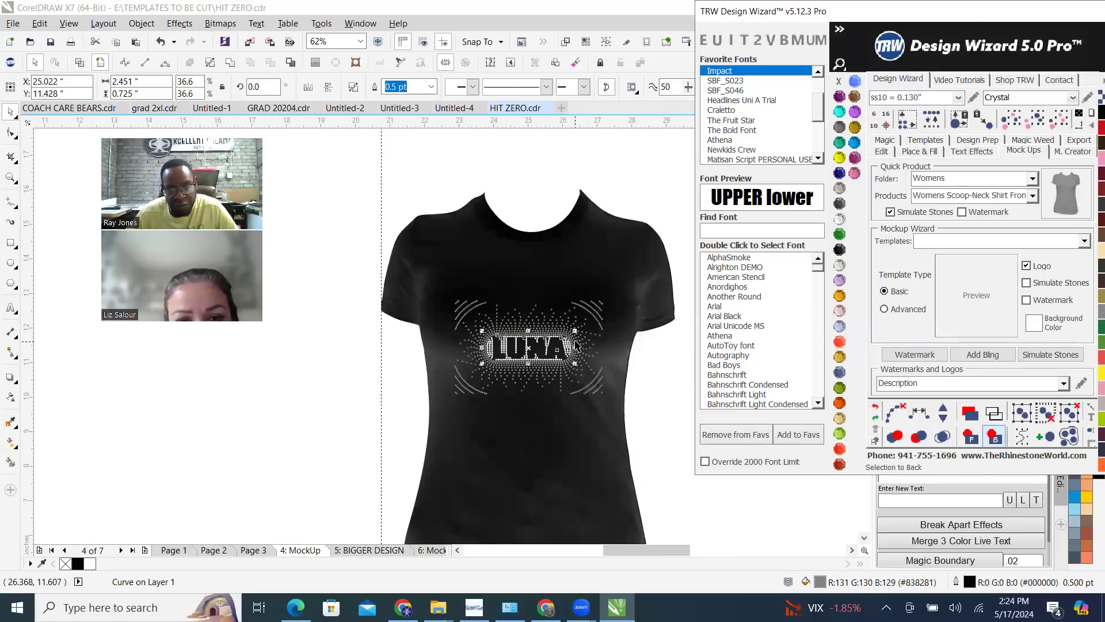
pyautogui.click(366, 411)
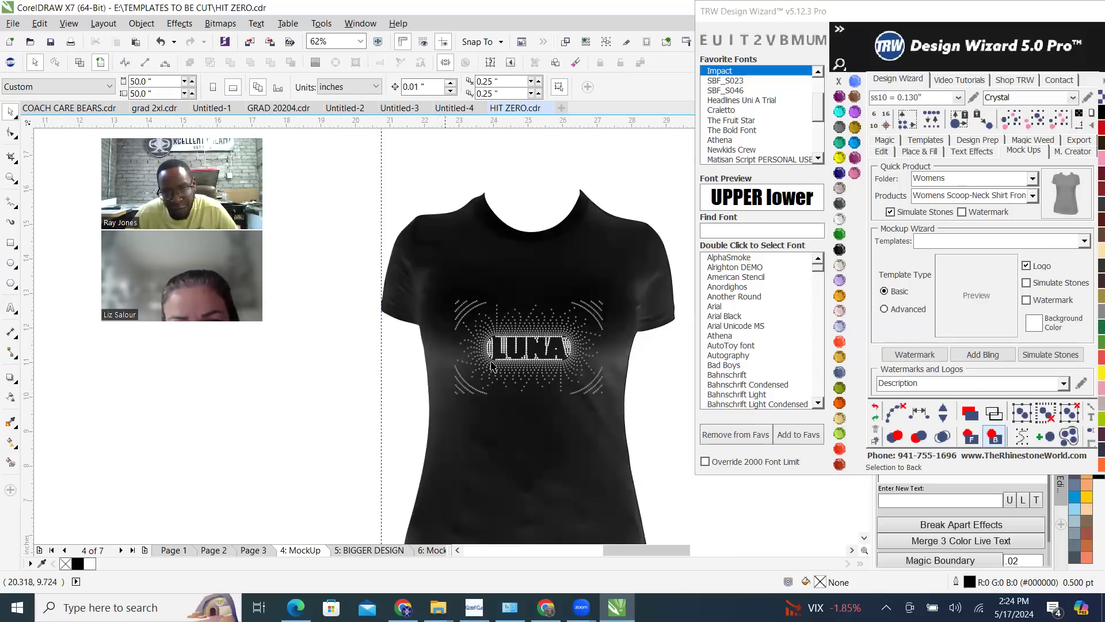
# Recolour the grouped grey burst stones to Crystal
pyautogui.click(577, 339)
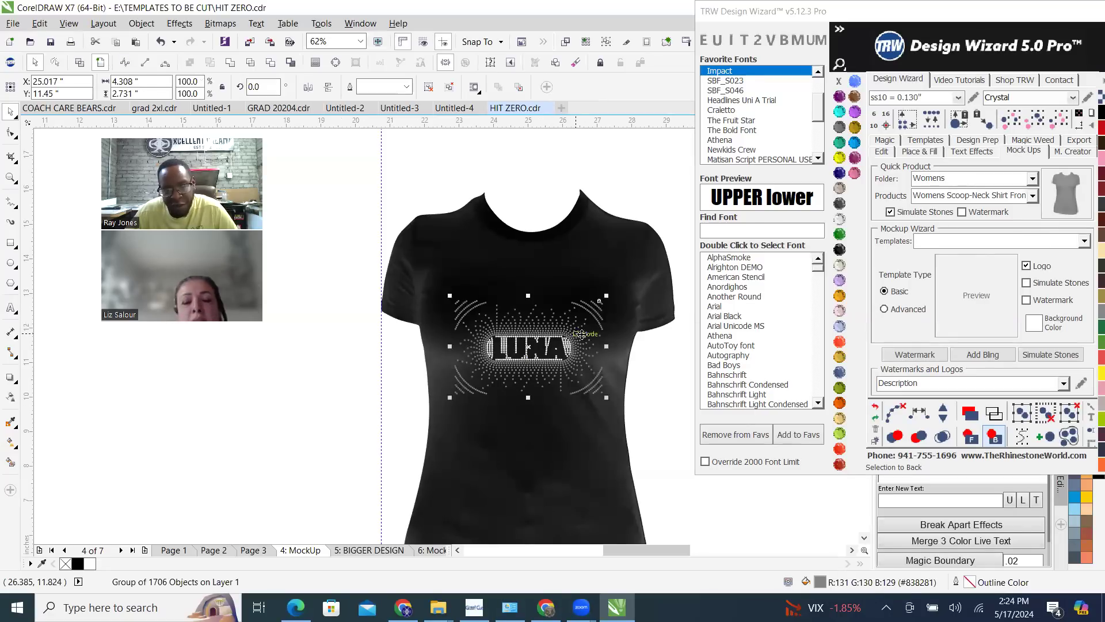
pyautogui.click(840, 220)
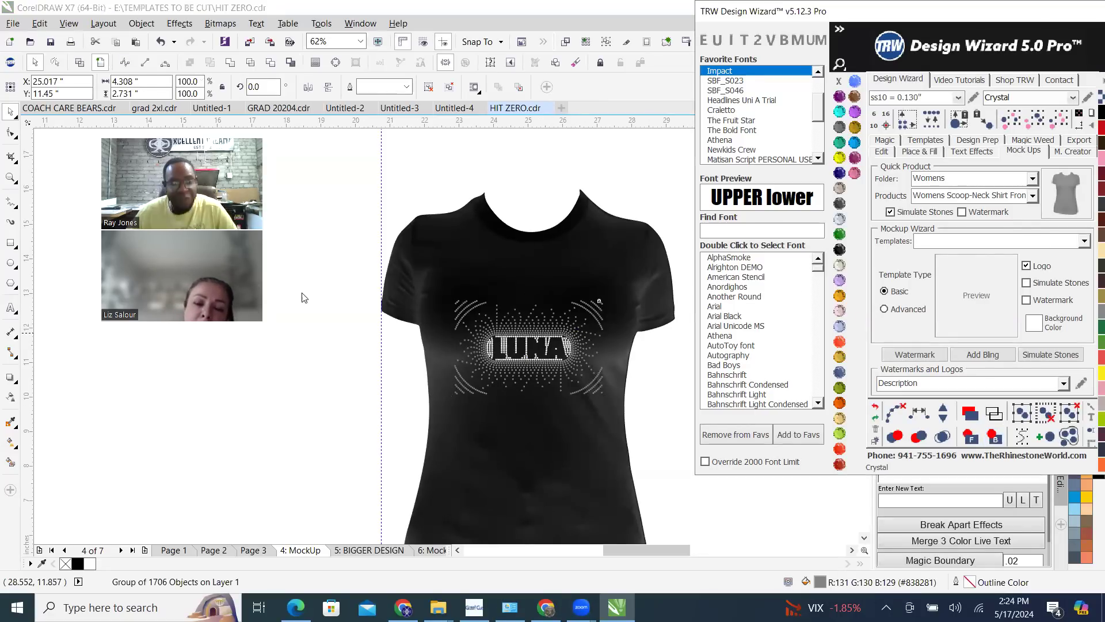
pyautogui.click(617, 183)
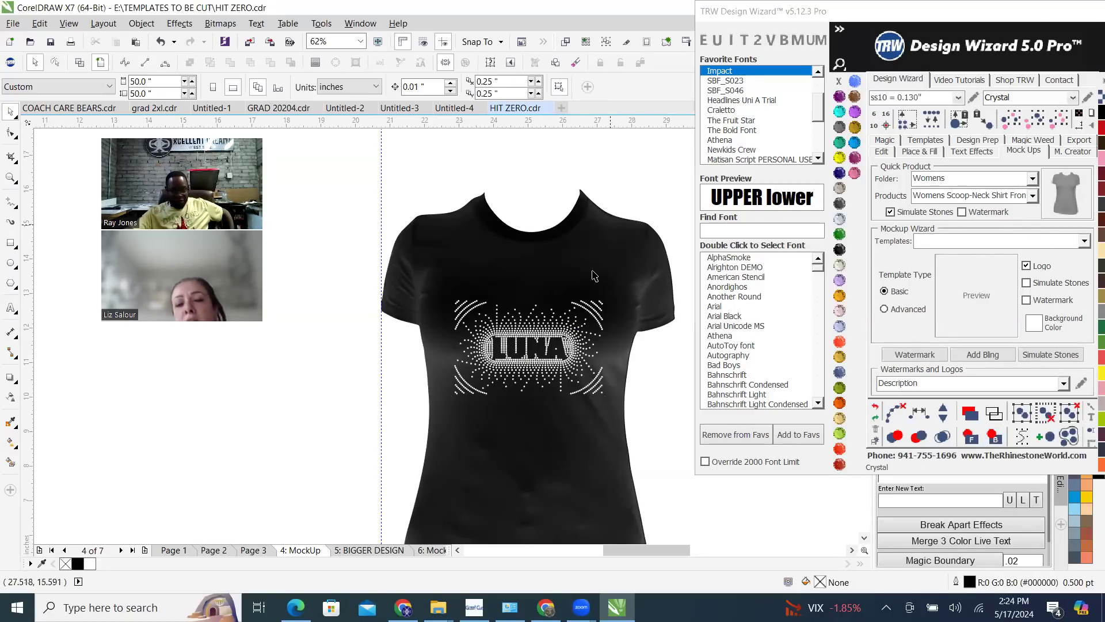
# Examine the stones around the LUNA letters in the shirt mockup and compare them with the original design on Page 3
pyautogui.scroll(2, 561, 365)
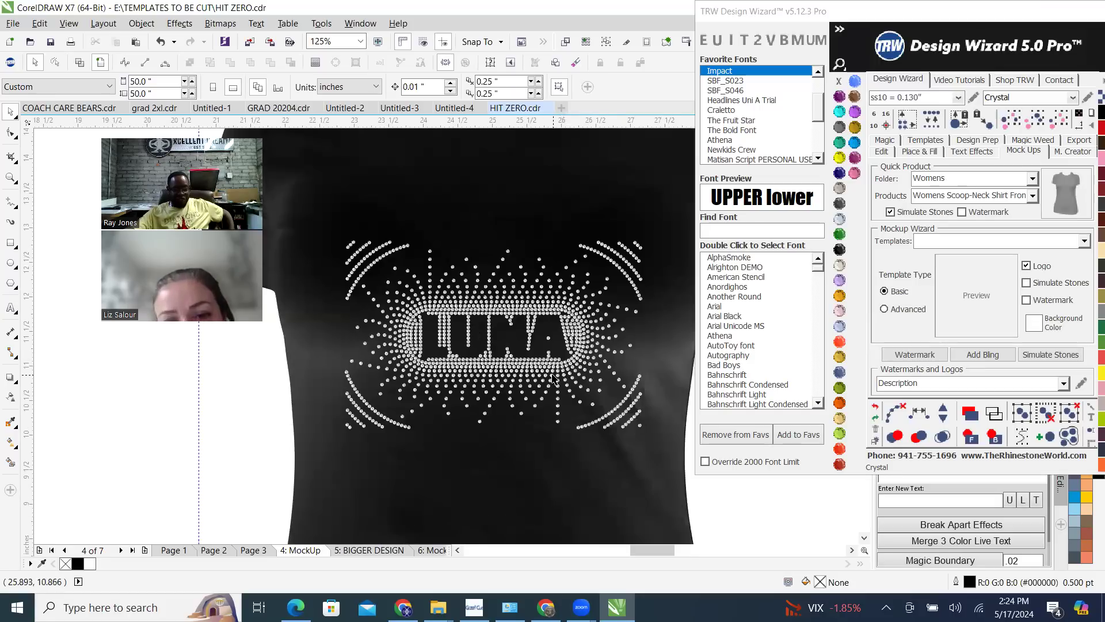
pyautogui.scroll(1, 433, 347)
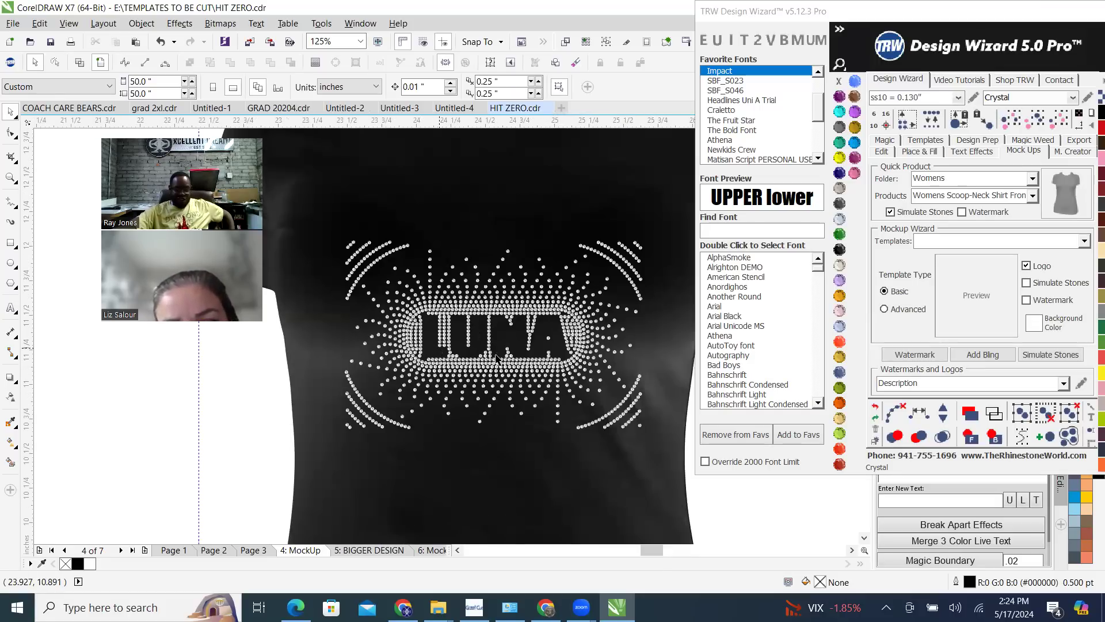
pyautogui.scroll(-1, 466, 347)
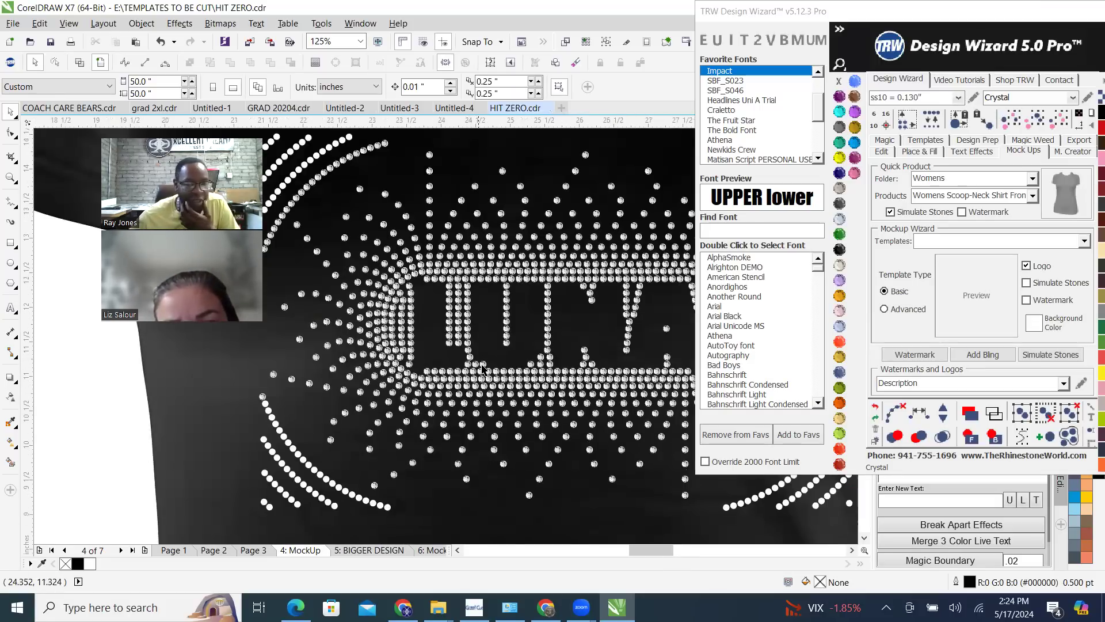
pyautogui.scroll(1, 535, 394)
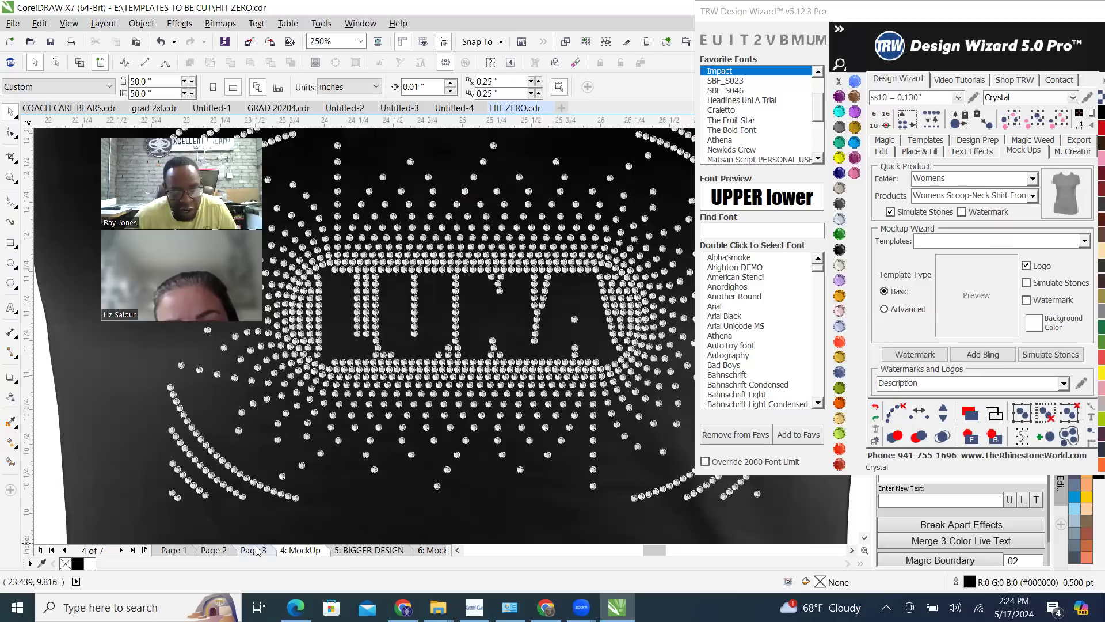
pyautogui.click(255, 550)
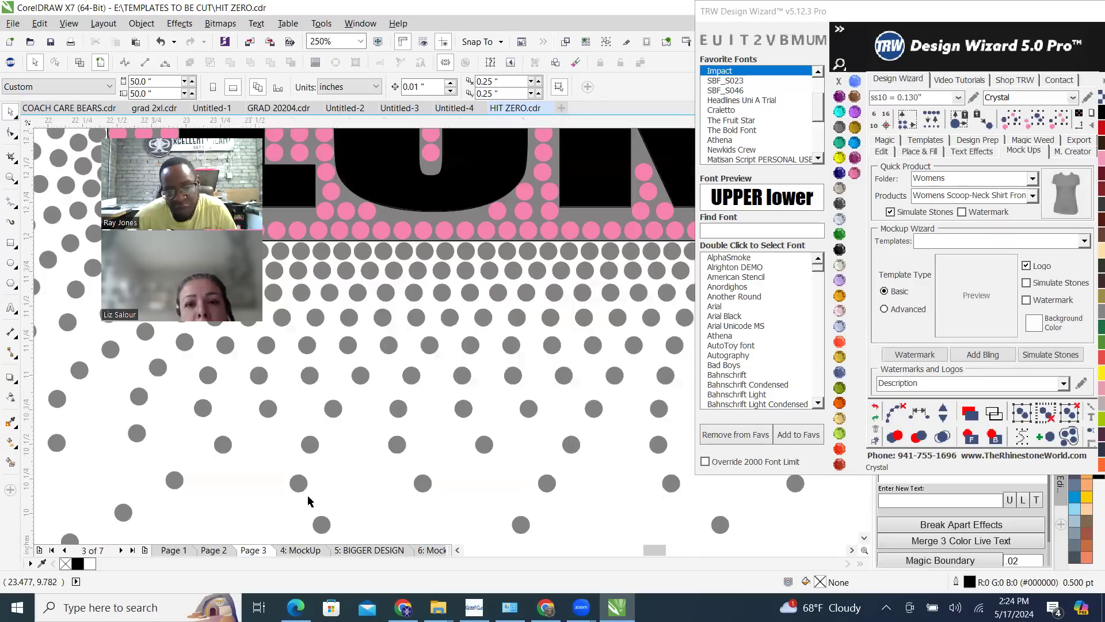
pyautogui.scroll(-1, 591, 409)
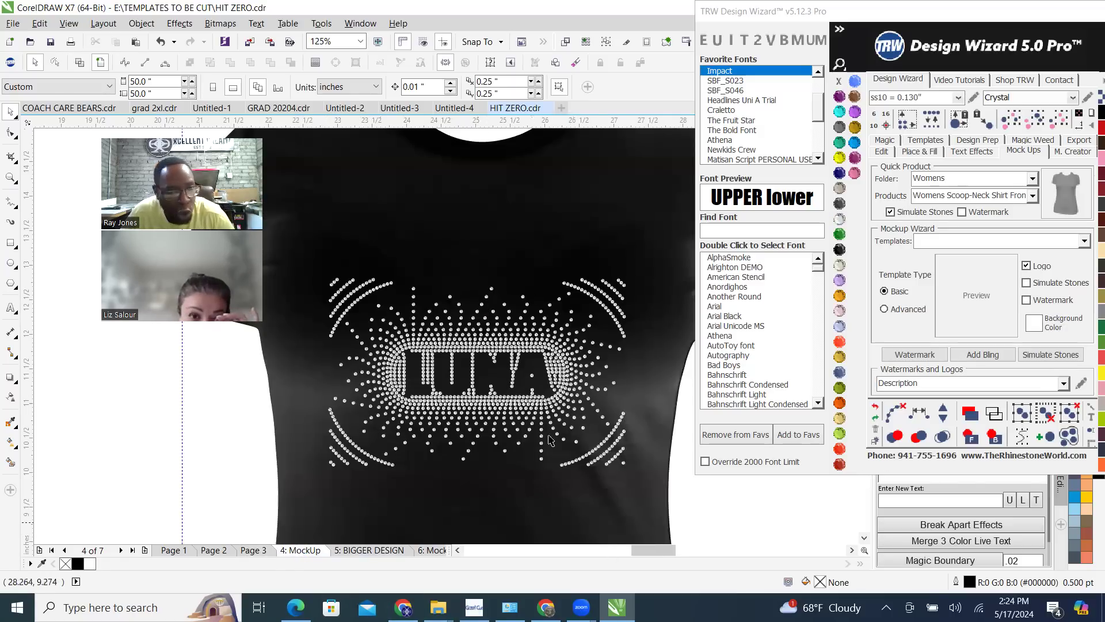
pyautogui.scroll(2, 452, 396)
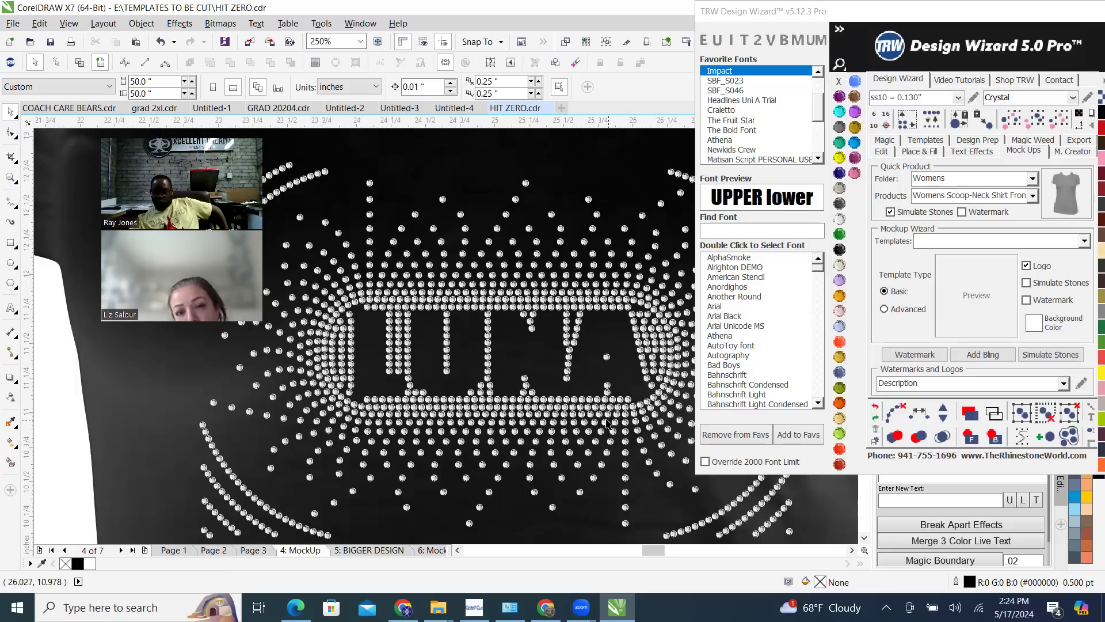
# On Page 3, fill the gap along the rounded lower corner beside the A with pink stones
pyautogui.click(252, 553)
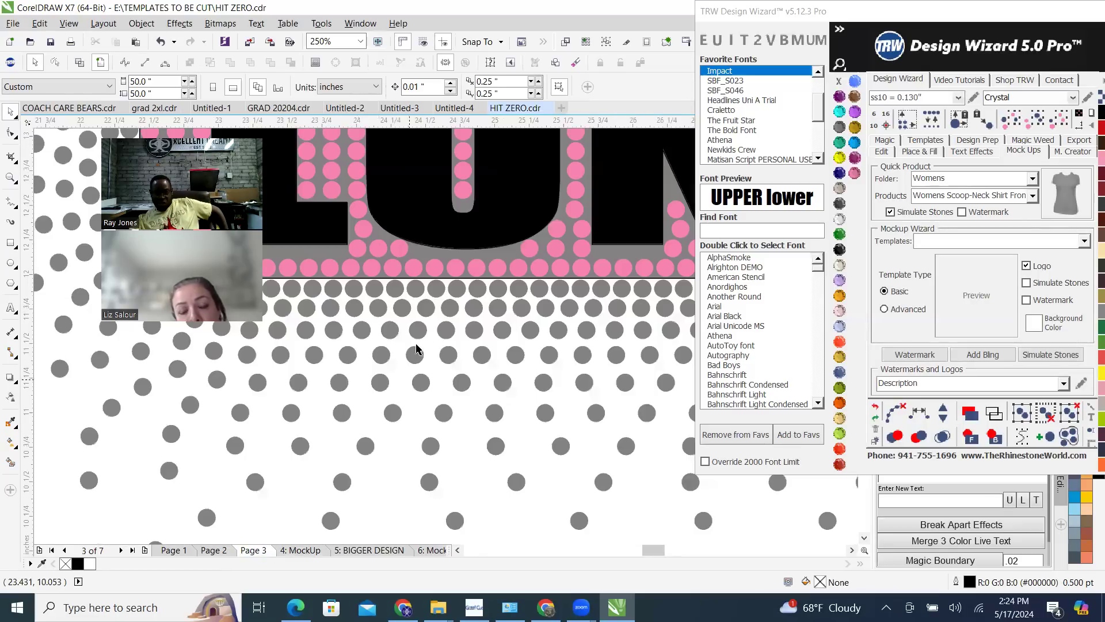
pyautogui.scroll(-1, 568, 351)
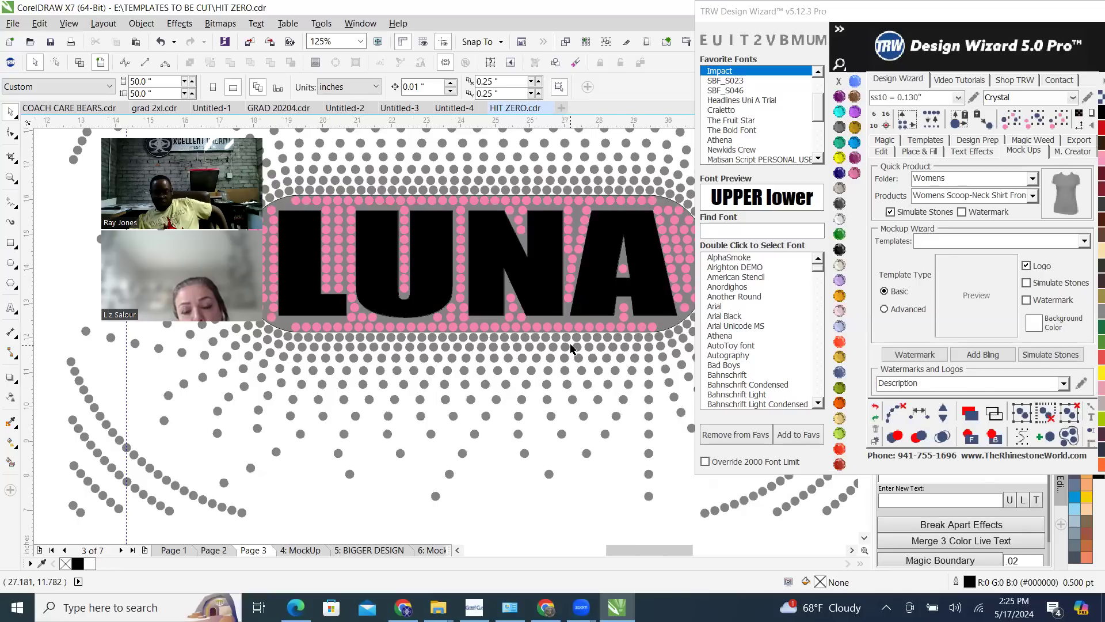
pyautogui.scroll(-1, 623, 332)
pyautogui.scroll(2, 623, 332)
pyautogui.scroll(1, 626, 346)
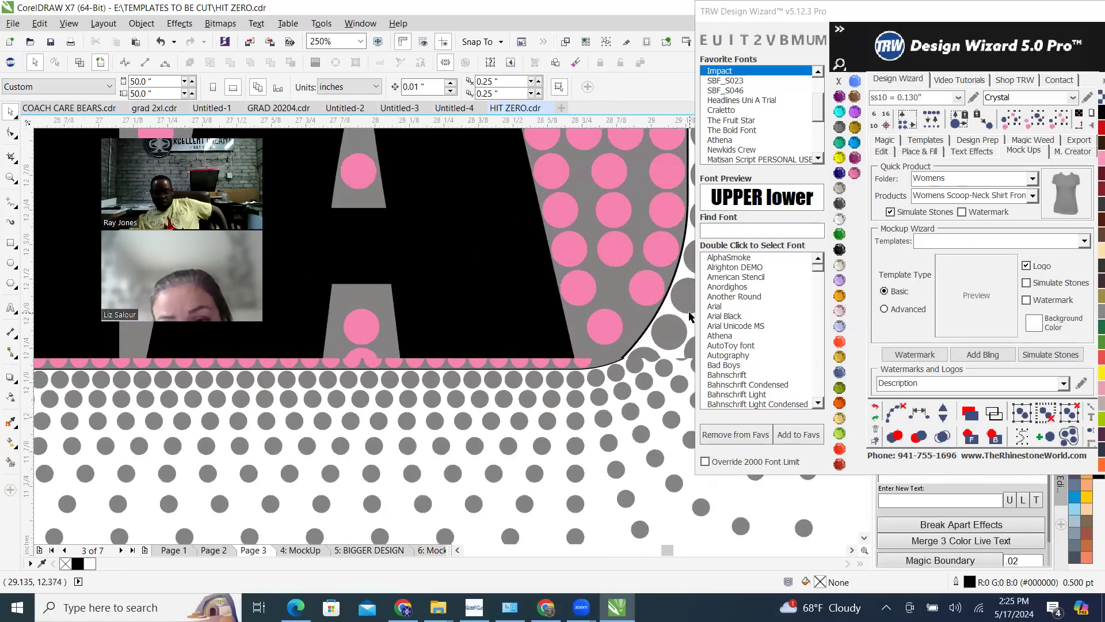
pyautogui.scroll(1, 625, 346)
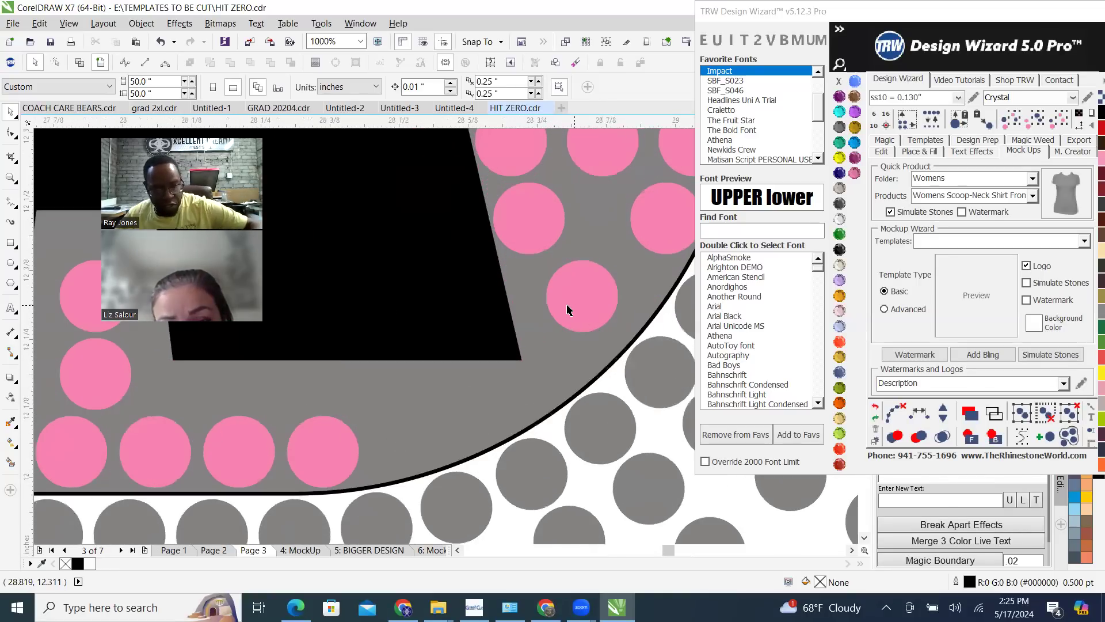
pyautogui.moveTo(568, 310); pyautogui.dragTo(407, 439)
pyautogui.scroll(-4, 508, 408)
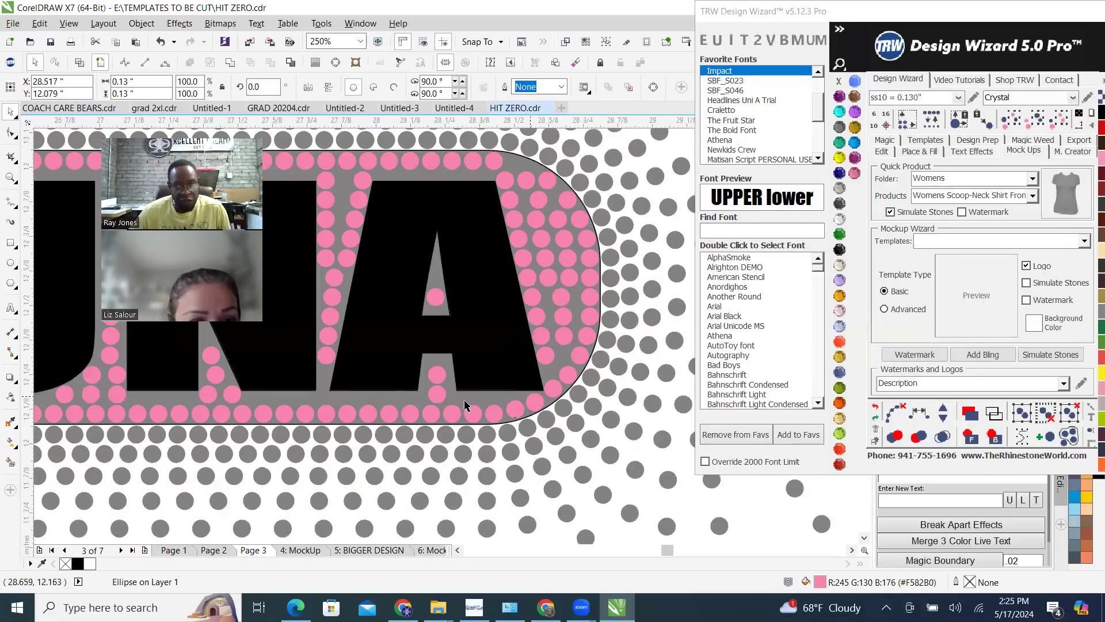
# Copy the lower pink stone between the A's legs to the spot just below the A's outer leg
pyautogui.scroll(2, 467, 402)
pyautogui.click(265, 389)
pyautogui.scroll(-2, 486, 423)
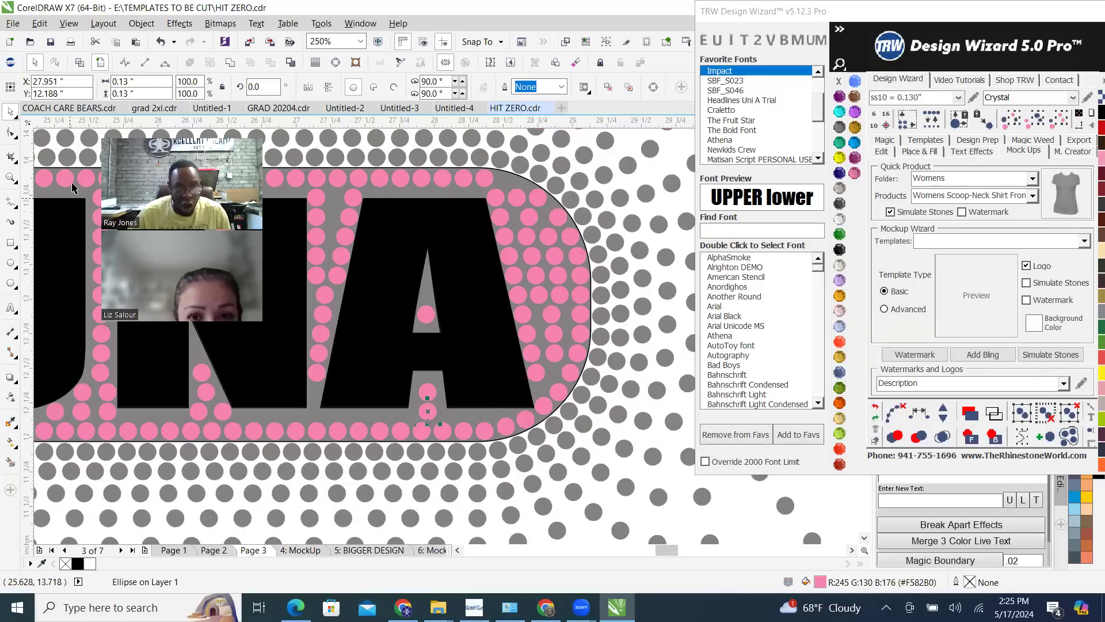
pyautogui.scroll(2, 430, 403)
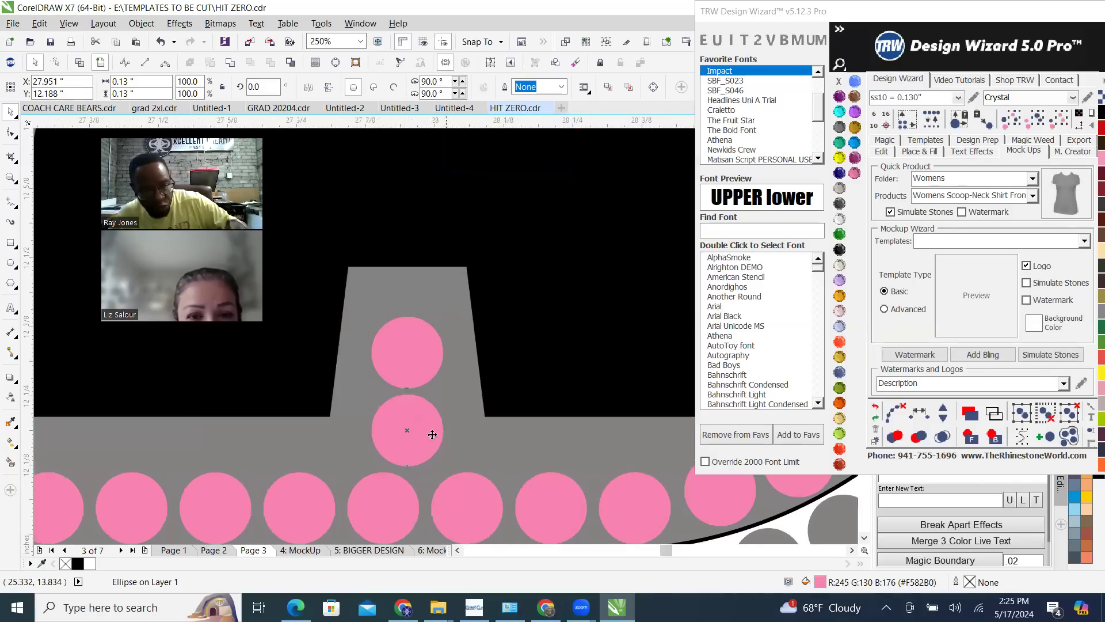
pyautogui.scroll(-1, 344, 462)
pyautogui.moveTo(370, 444); pyautogui.dragTo(504, 452)
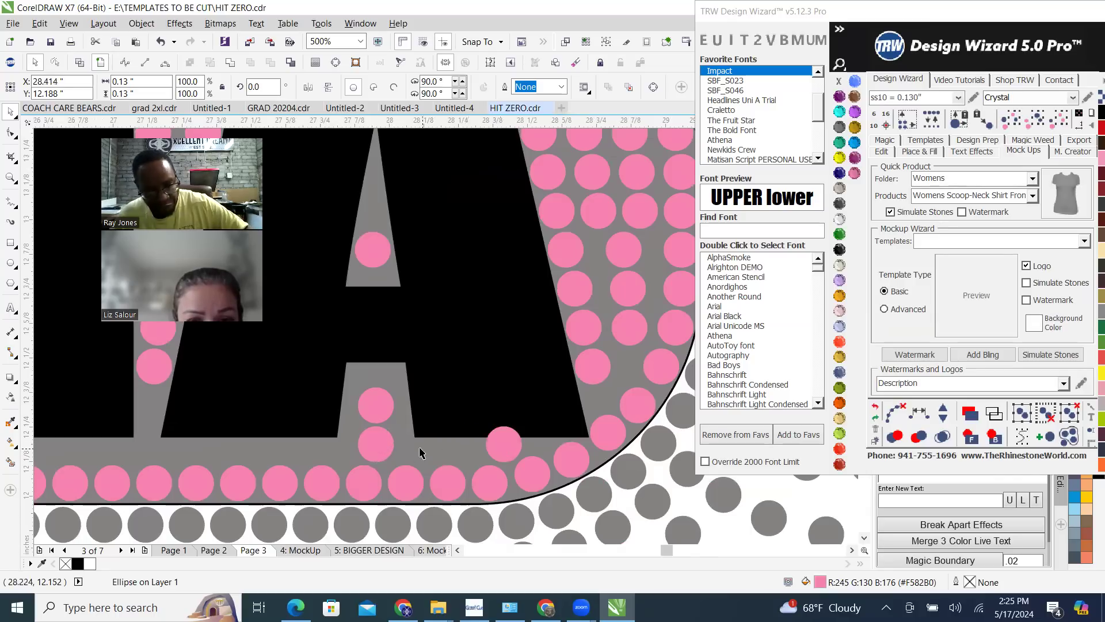
# Delete the lowest pink stones between the legs of the N and the A, in the row above the bottom line
pyautogui.scroll(-2, 386, 443)
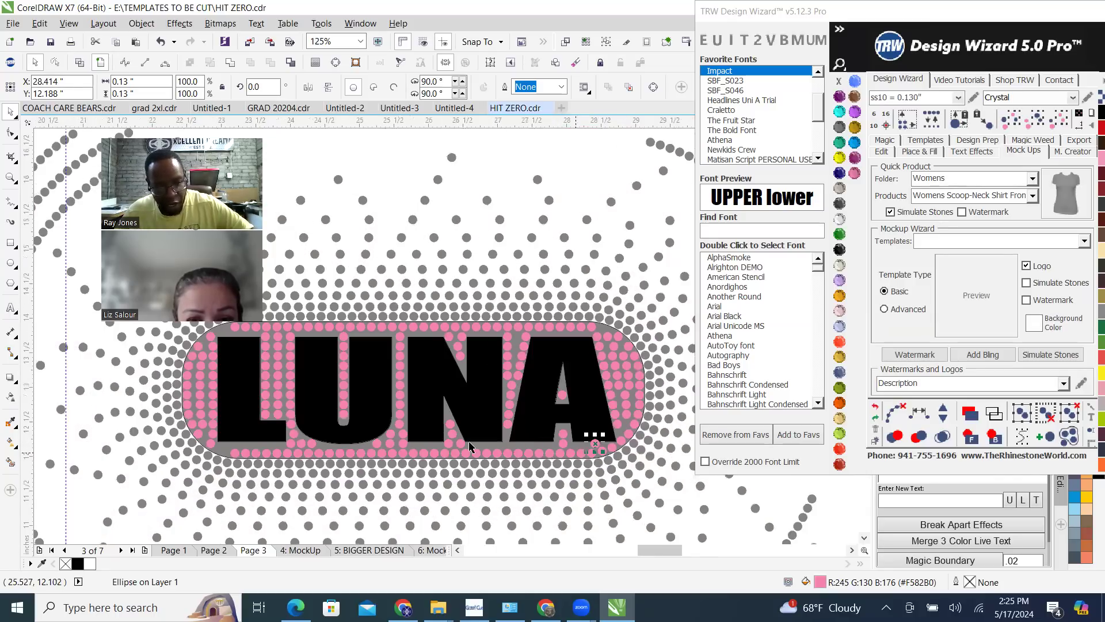
pyautogui.scroll(1, 416, 446)
pyautogui.press('Delete')
pyautogui.click(383, 440)
pyautogui.press('Delete')
pyautogui.click(300, 441)
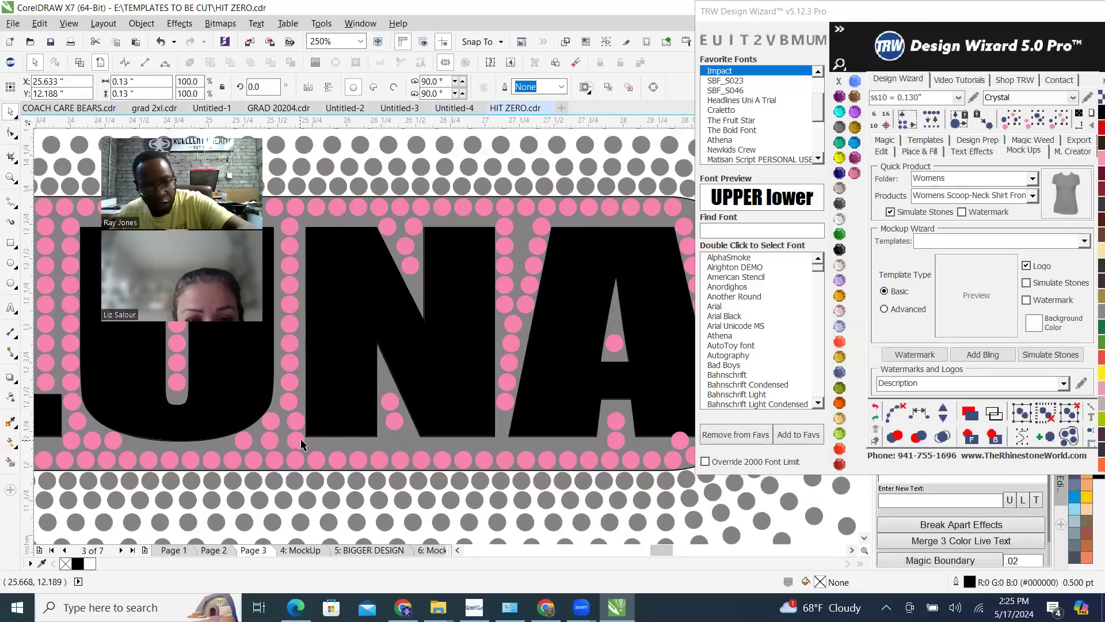
pyautogui.click(608, 449)
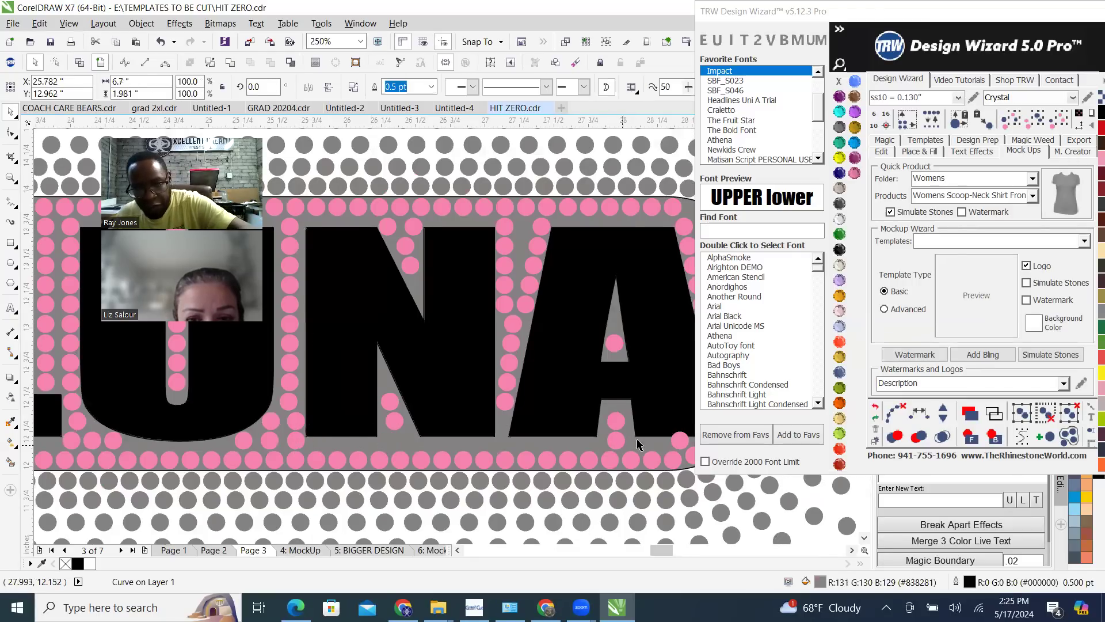
pyautogui.press('Delete')
pyautogui.hotkey('ctrl', 'z')
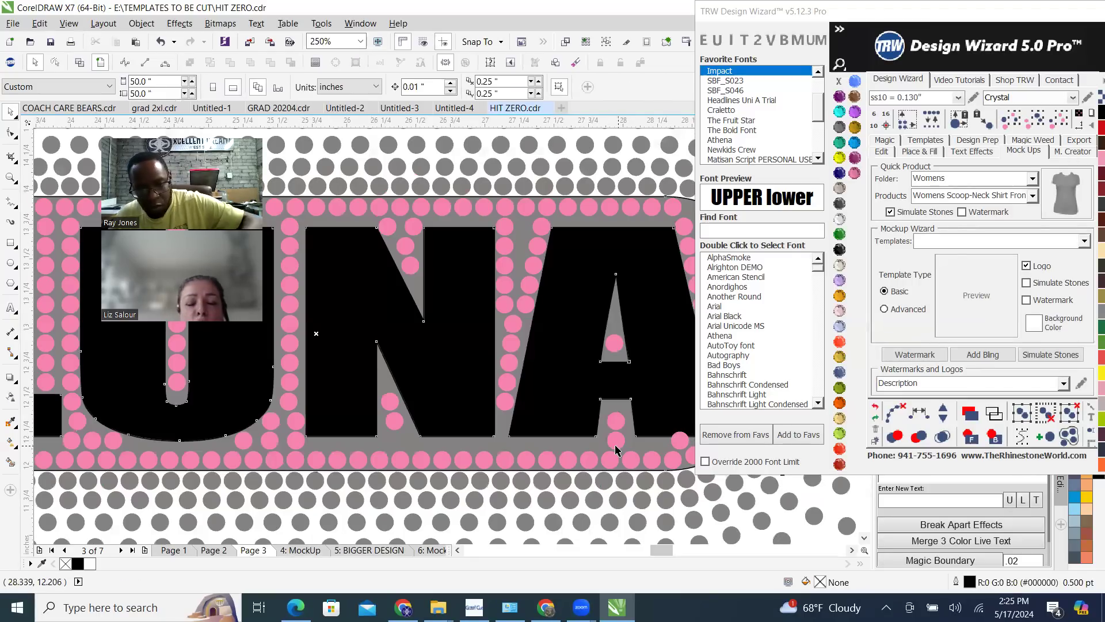
pyautogui.press('Delete')
# Fill between the end stones beneath the U and the A at .02 spacing, and break the blend into separate stones
pyautogui.click(679, 439)
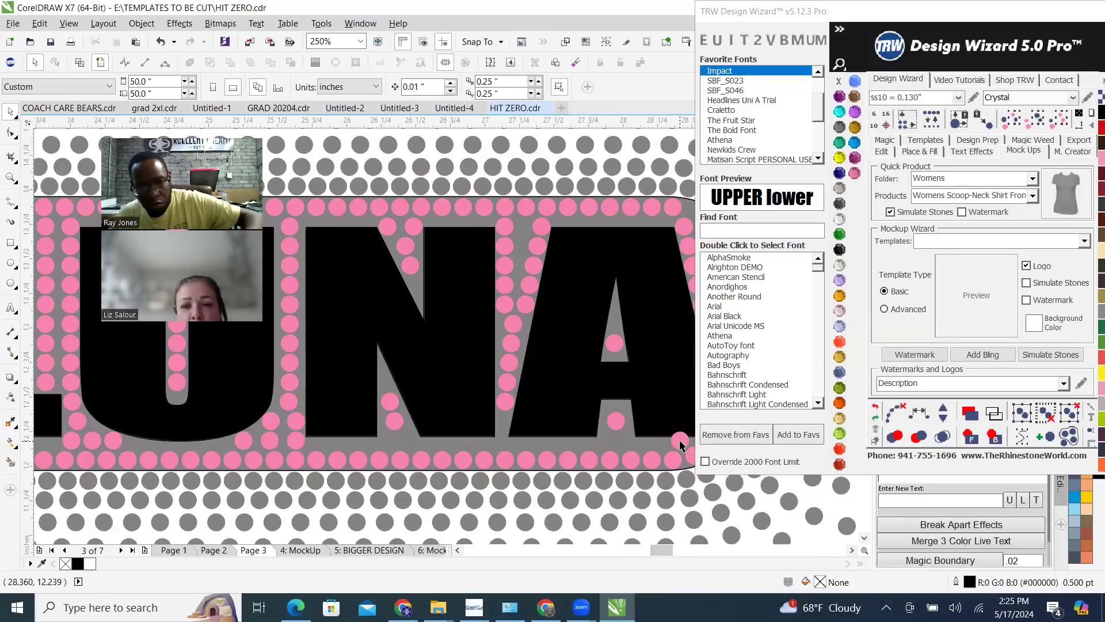
pyautogui.keyDown('shift'); pyautogui.click(297, 445); pyautogui.keyUp('shift')
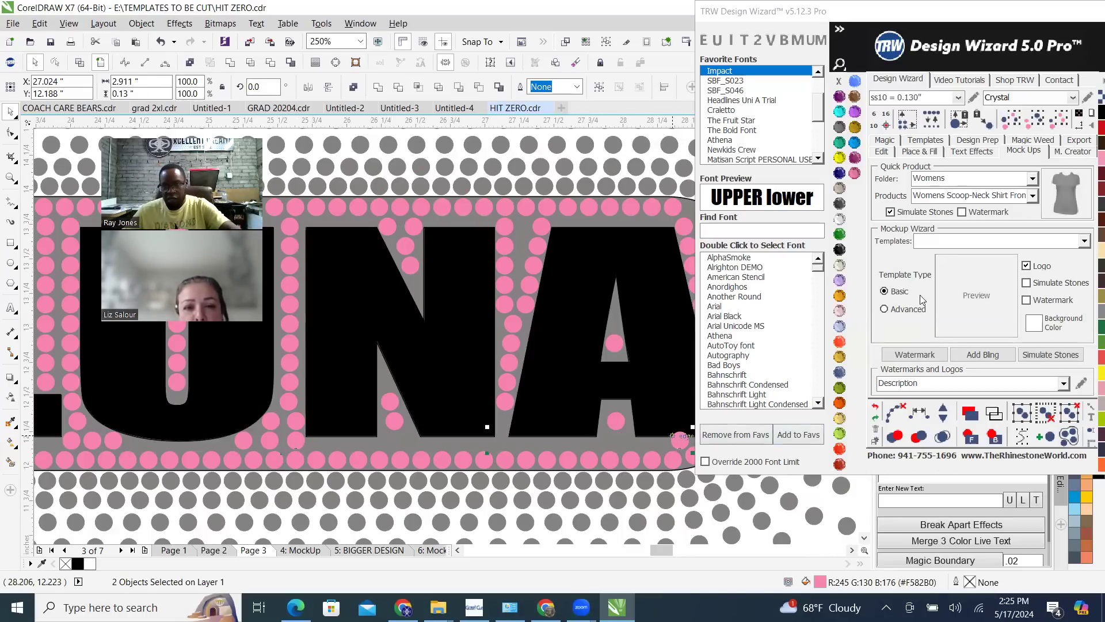
pyautogui.click(882, 151)
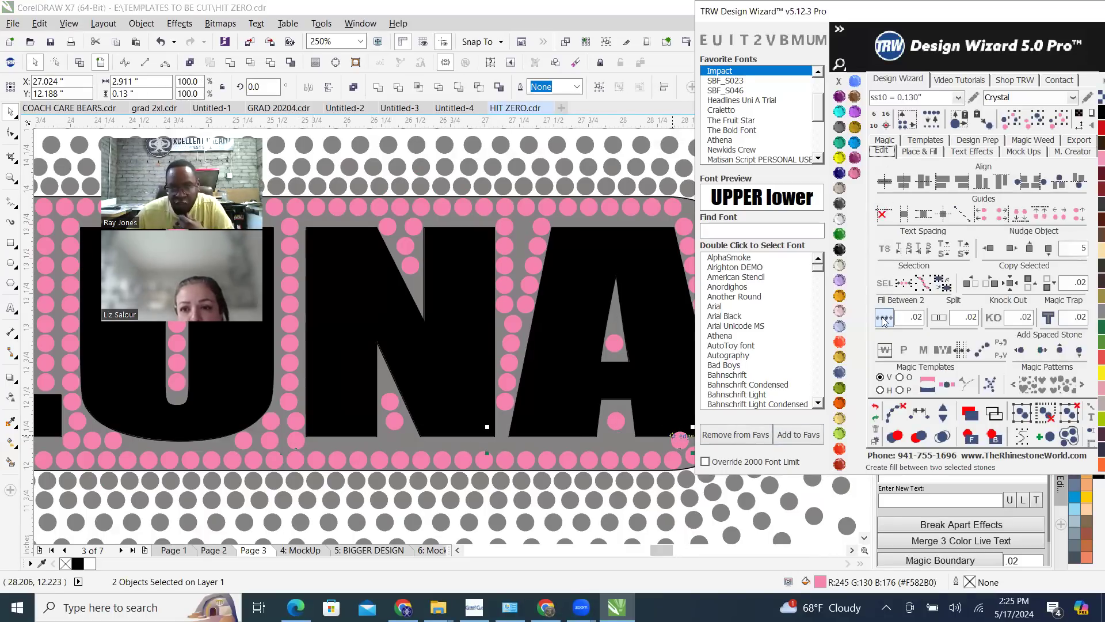
pyautogui.click(884, 318)
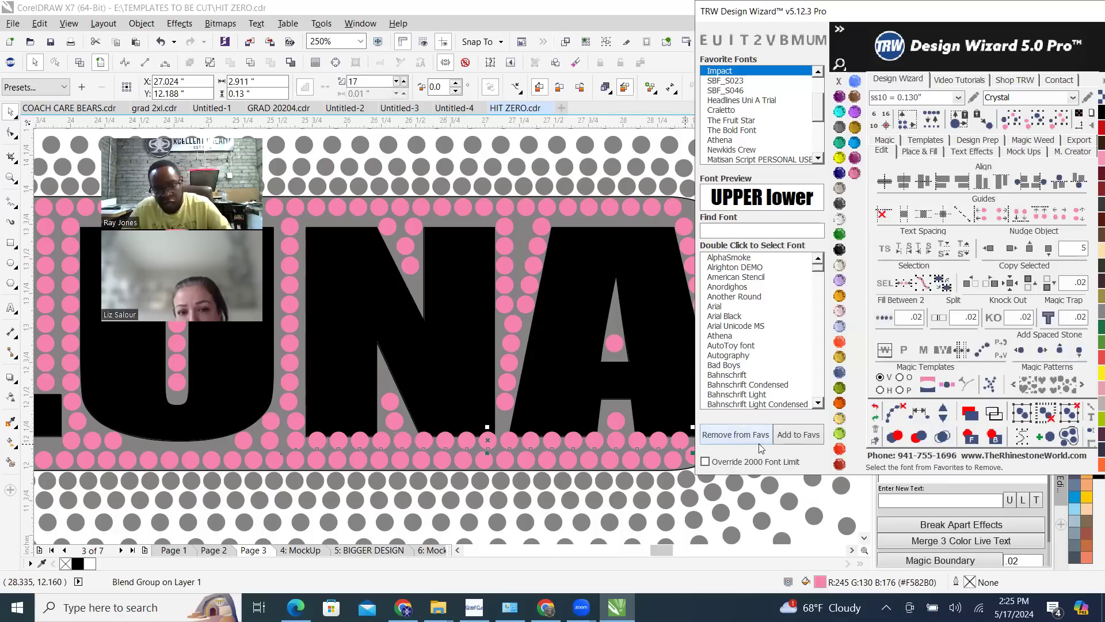
pyautogui.click(900, 416)
# Check the new stone row beneath the N and A against the whole burst, and undo it with the preceding deletions and stone copy
pyautogui.scroll(-1, 528, 403)
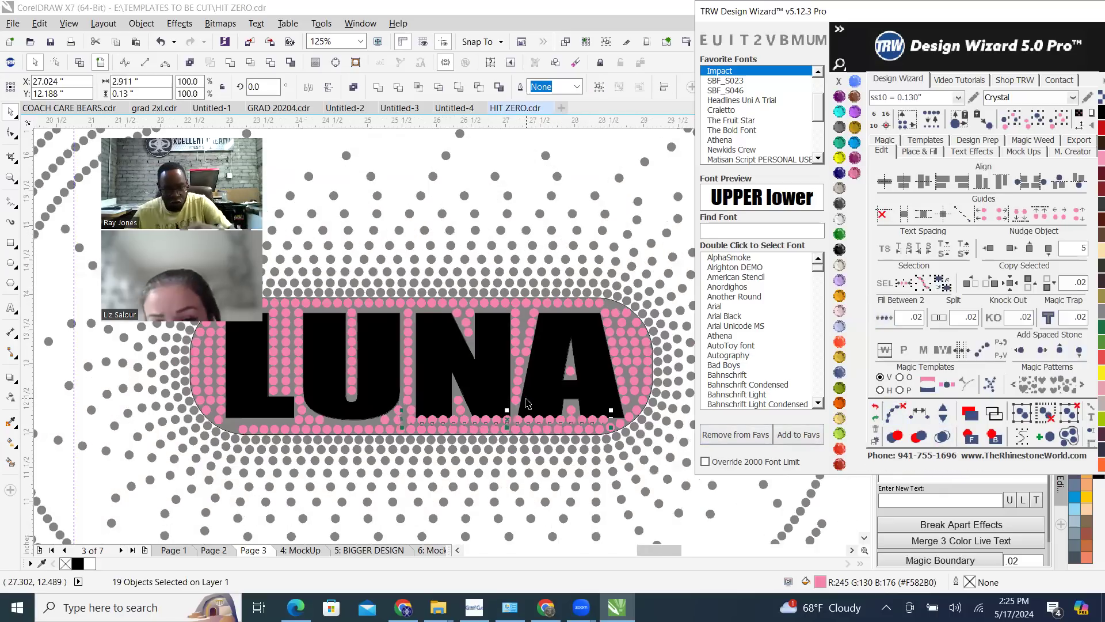
pyautogui.moveTo(668, 528); pyautogui.dragTo(587, 456)
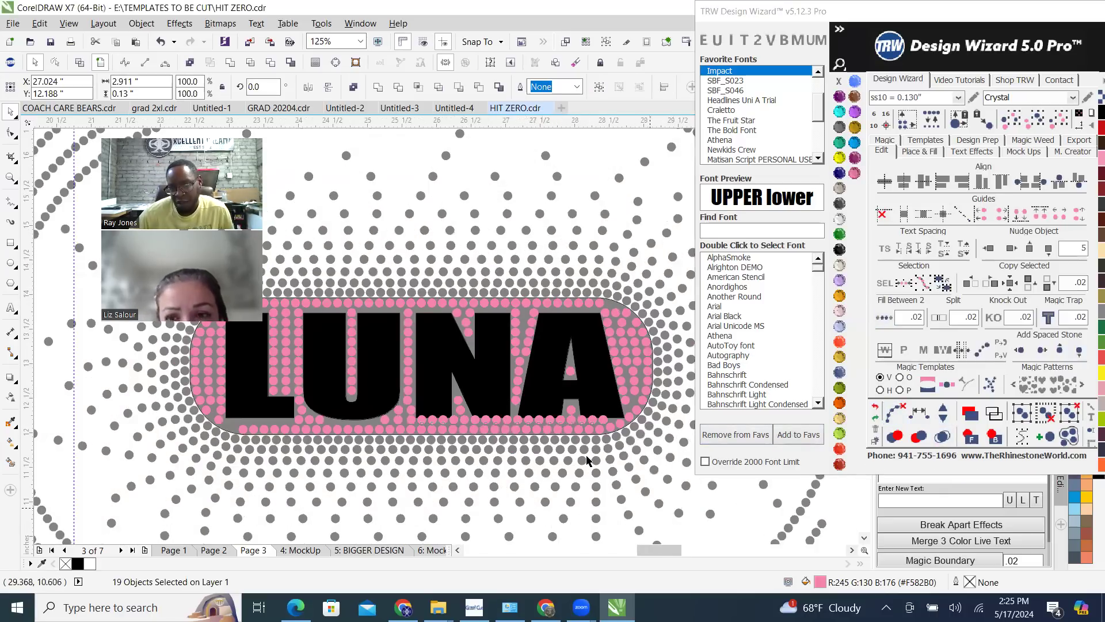
pyautogui.moveTo(598, 407); pyautogui.dragTo(598, 408)
pyautogui.scroll(-1, 597, 408)
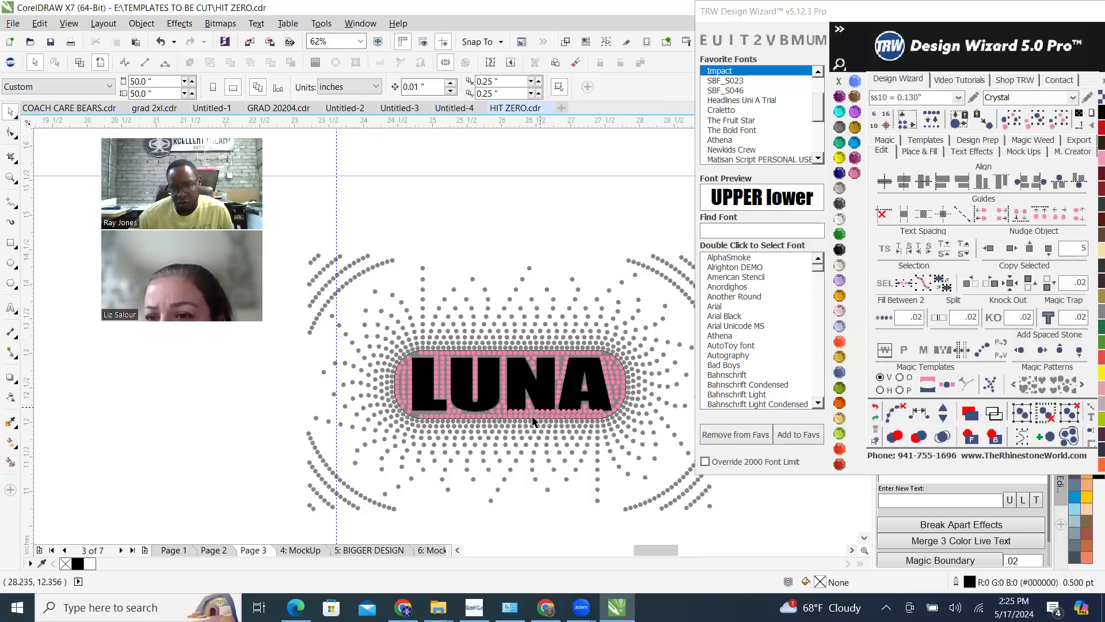
pyautogui.scroll(1, 532, 418)
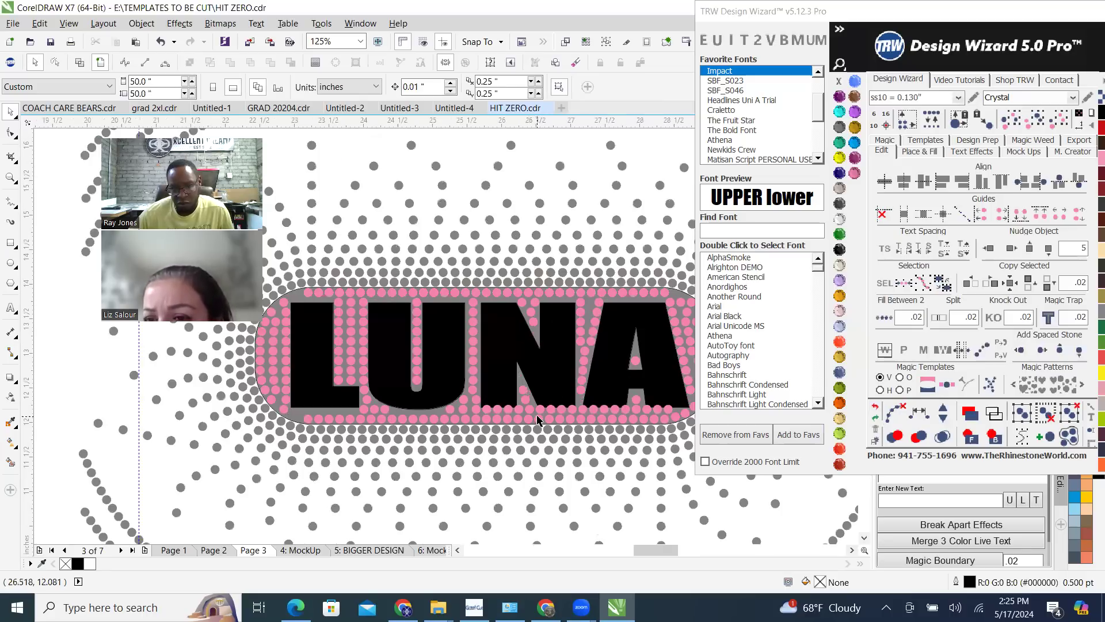
pyautogui.click(876, 409)
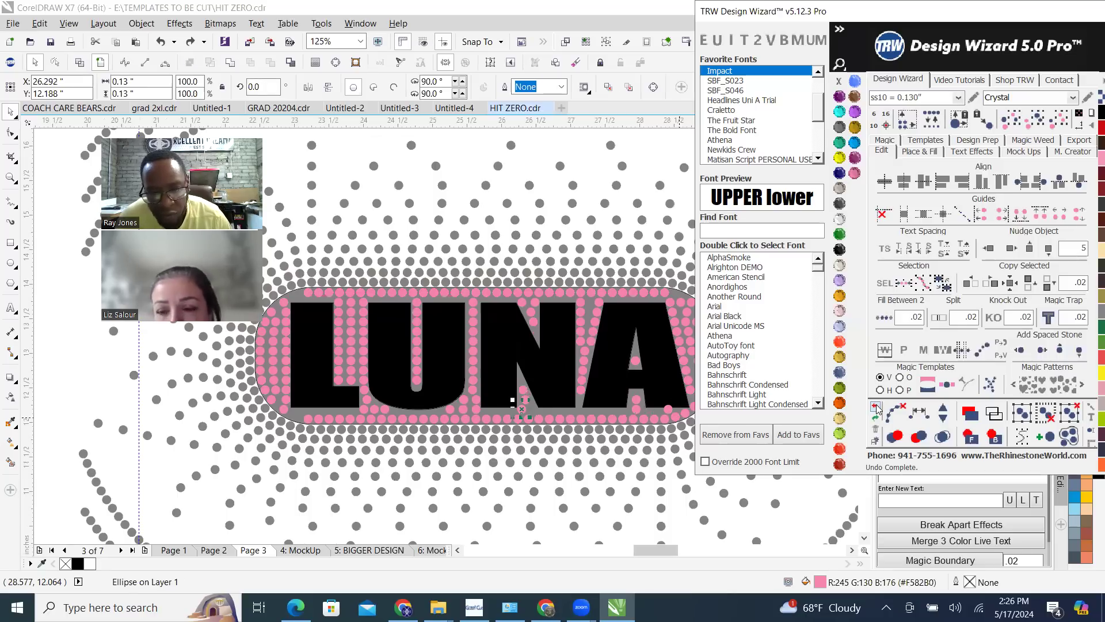
pyautogui.click(876, 409)
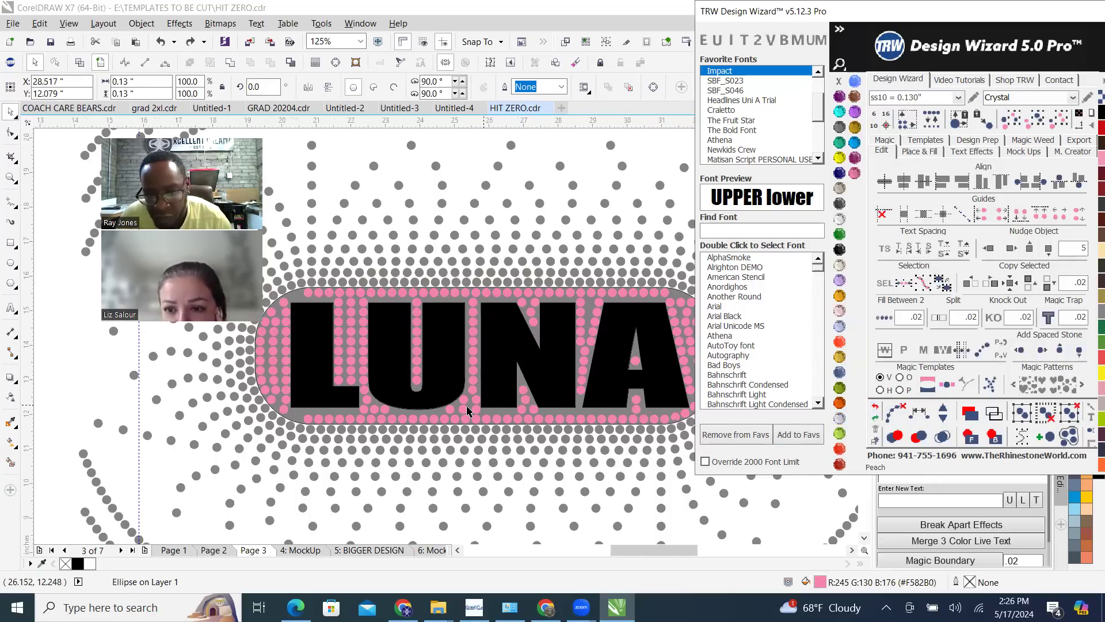
# Try adding evenly spaced stones between the lowest pink stones in the N and A openings, and undo the attempt
pyautogui.press('F3')
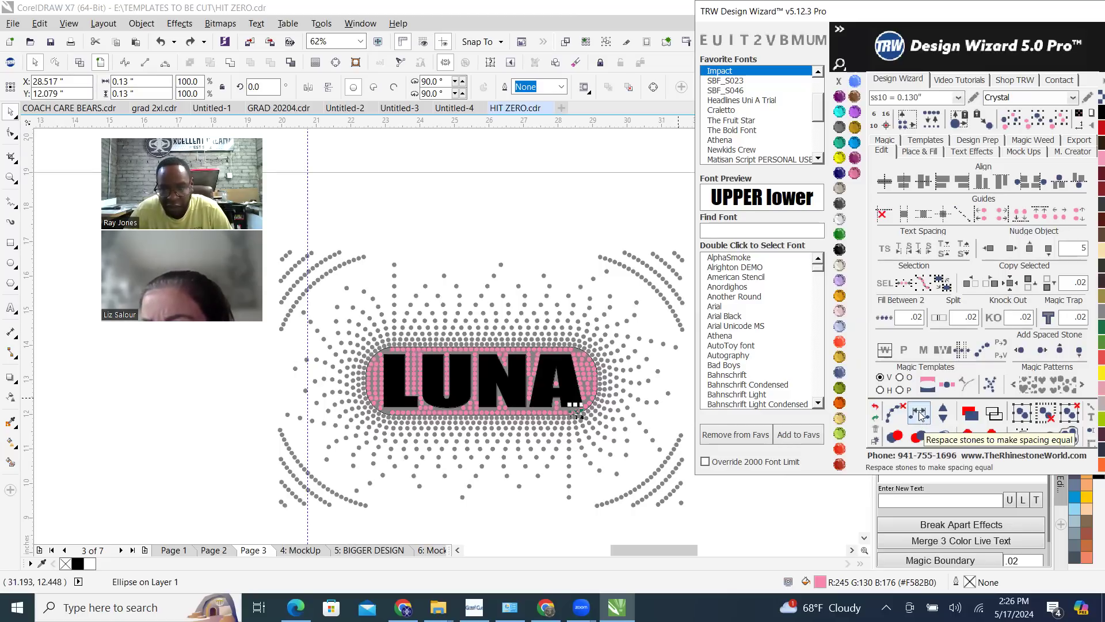
pyautogui.click(583, 225)
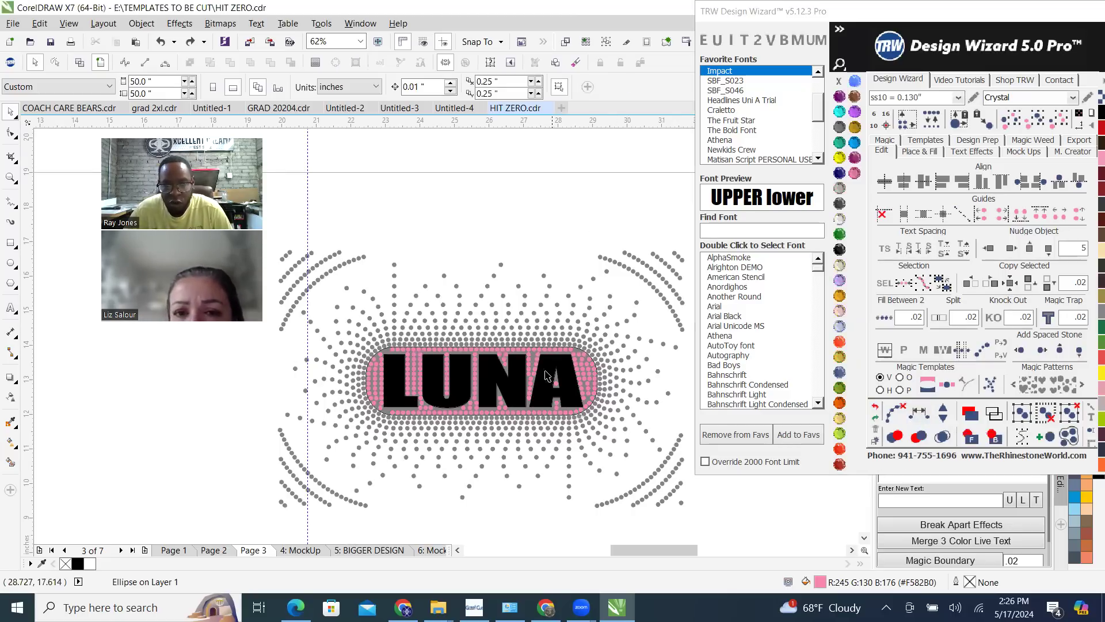
pyautogui.scroll(2, 549, 437)
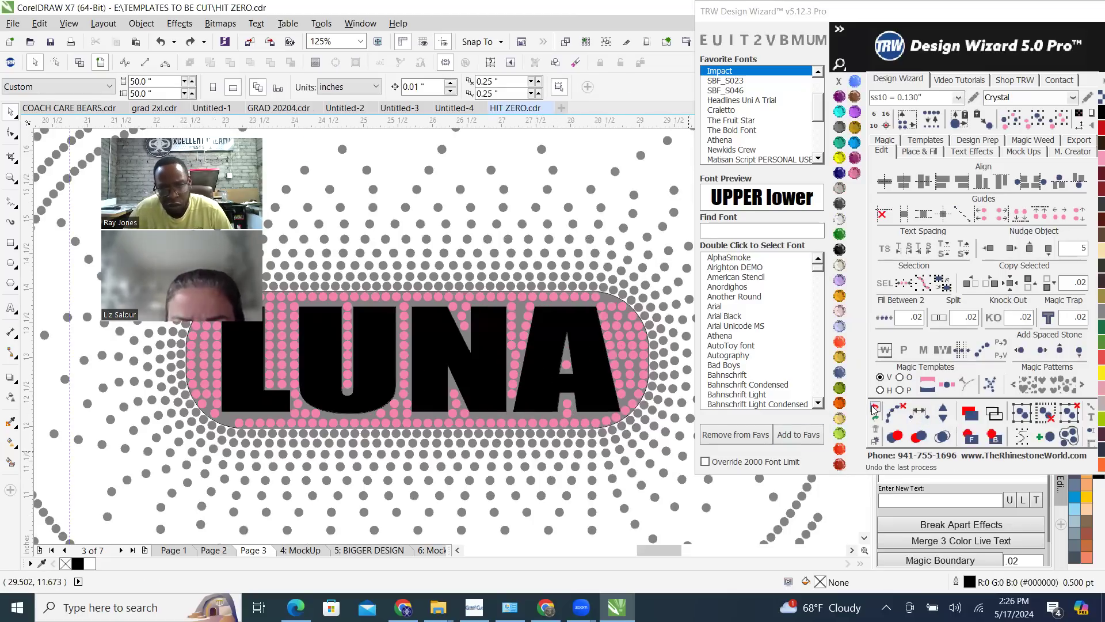
pyautogui.scroll(1, 579, 423)
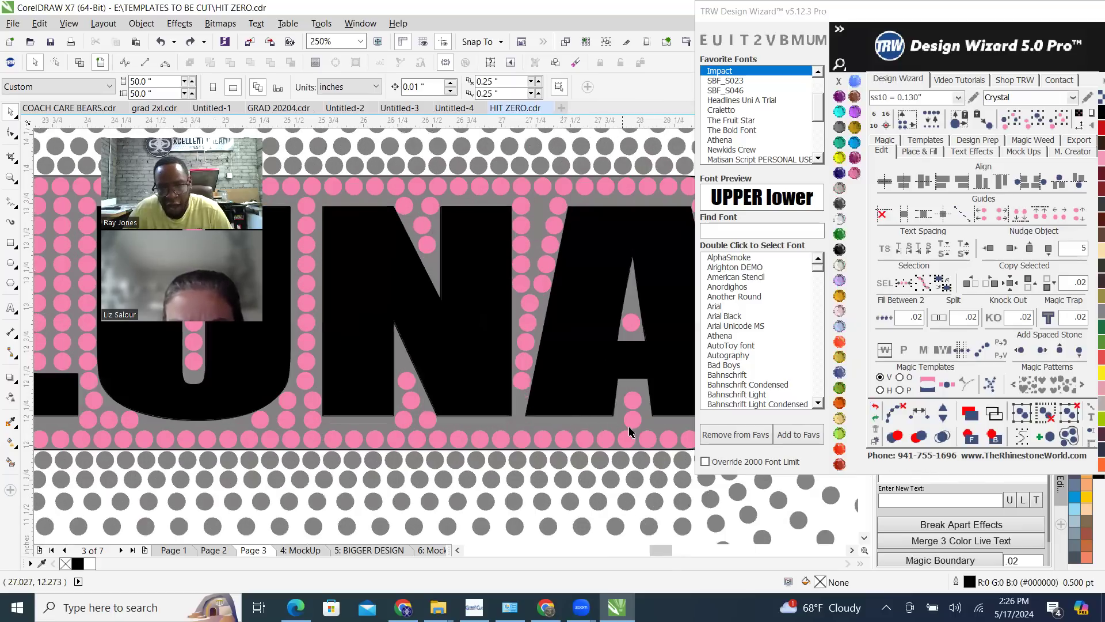
pyautogui.click(634, 424)
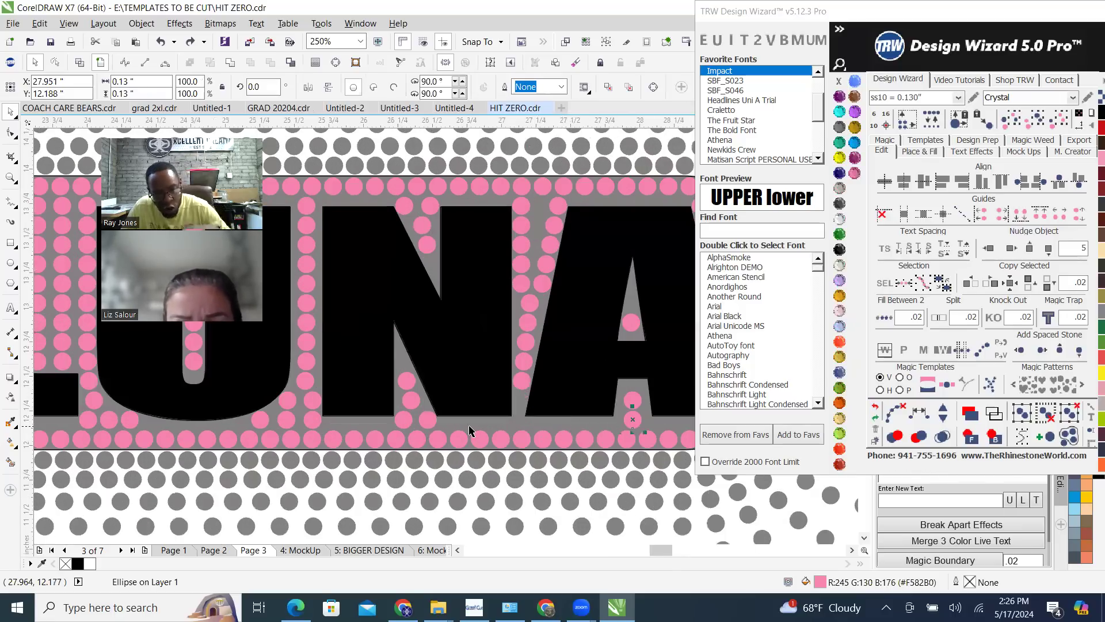
pyautogui.keyDown('shift'); pyautogui.click(428, 420); pyautogui.keyUp('shift')
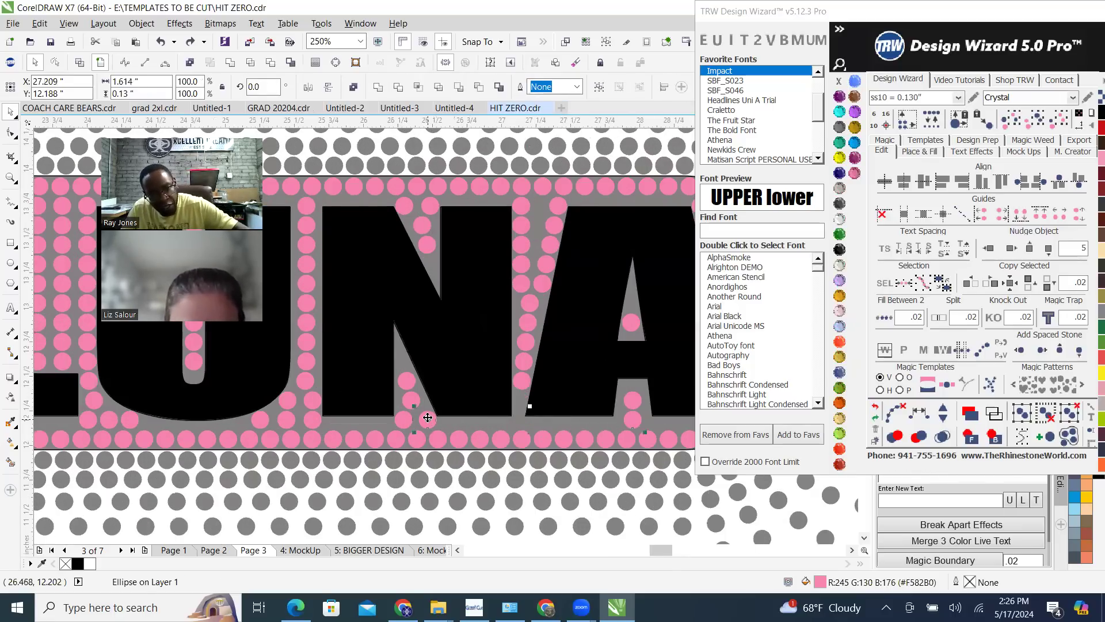
pyautogui.click(921, 419)
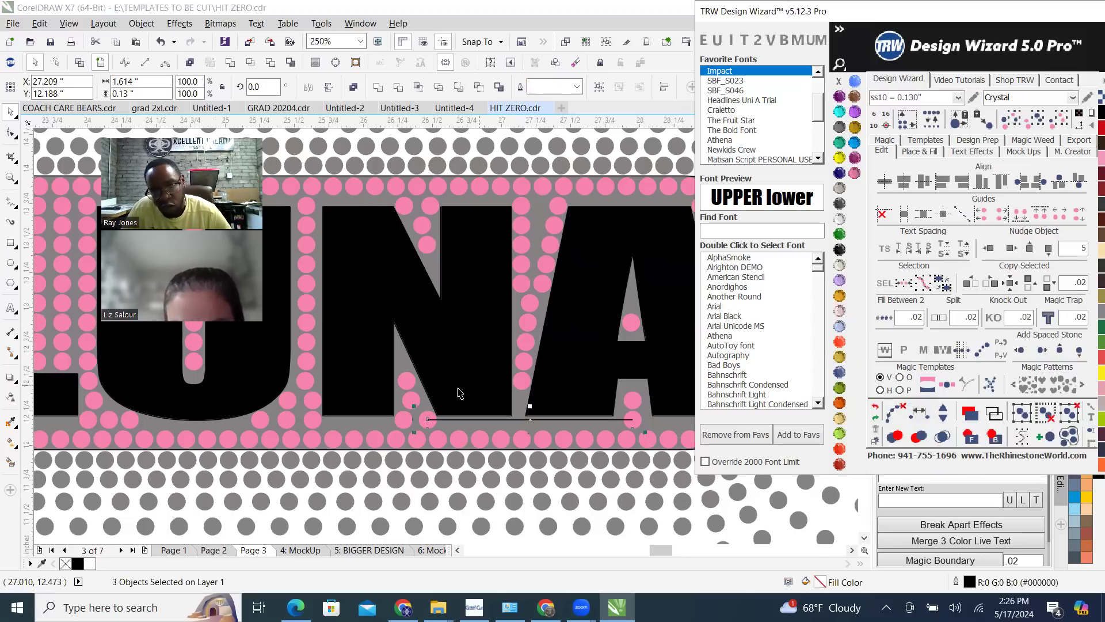
pyautogui.click(942, 410)
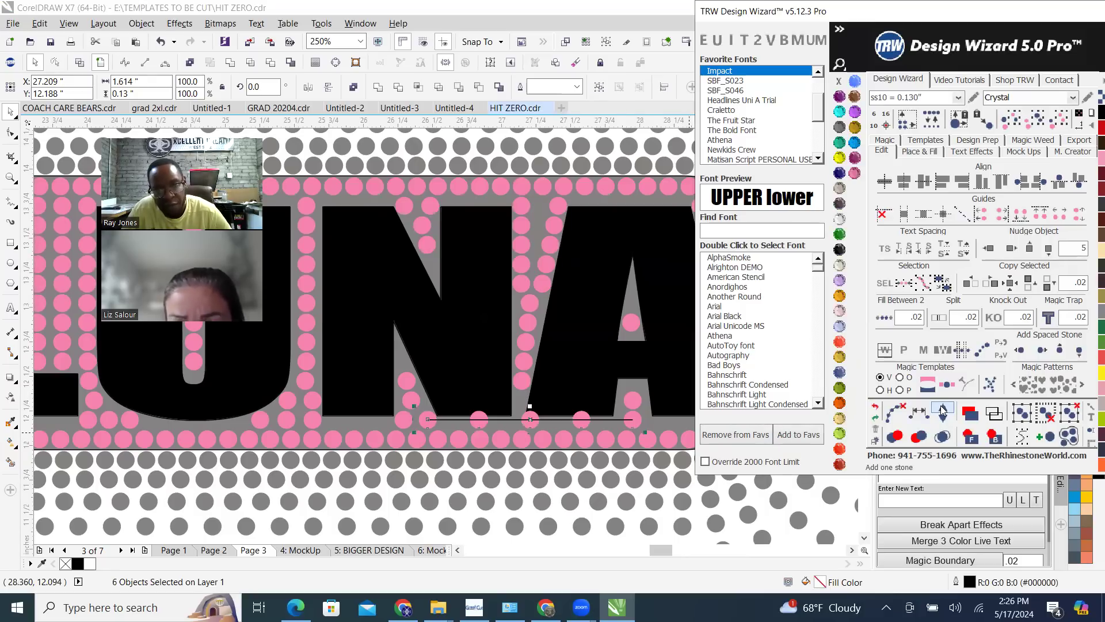
pyautogui.click(875, 408)
pyautogui.click(876, 408)
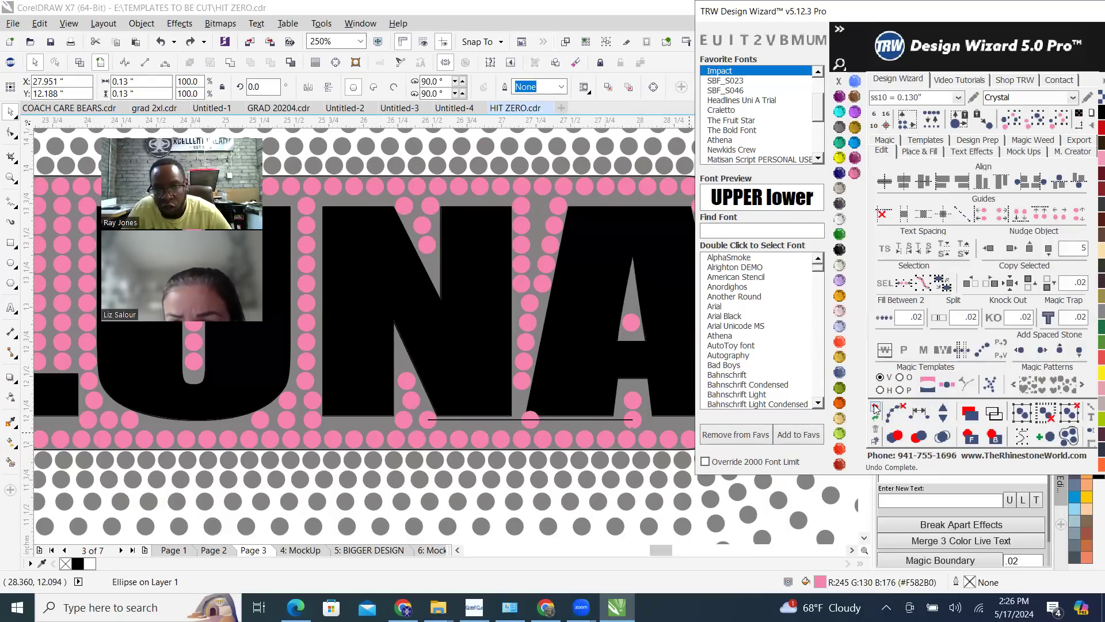
pyautogui.click(876, 408)
# Select the lowest pink stones in the openings of the A and the N
pyautogui.click(638, 416)
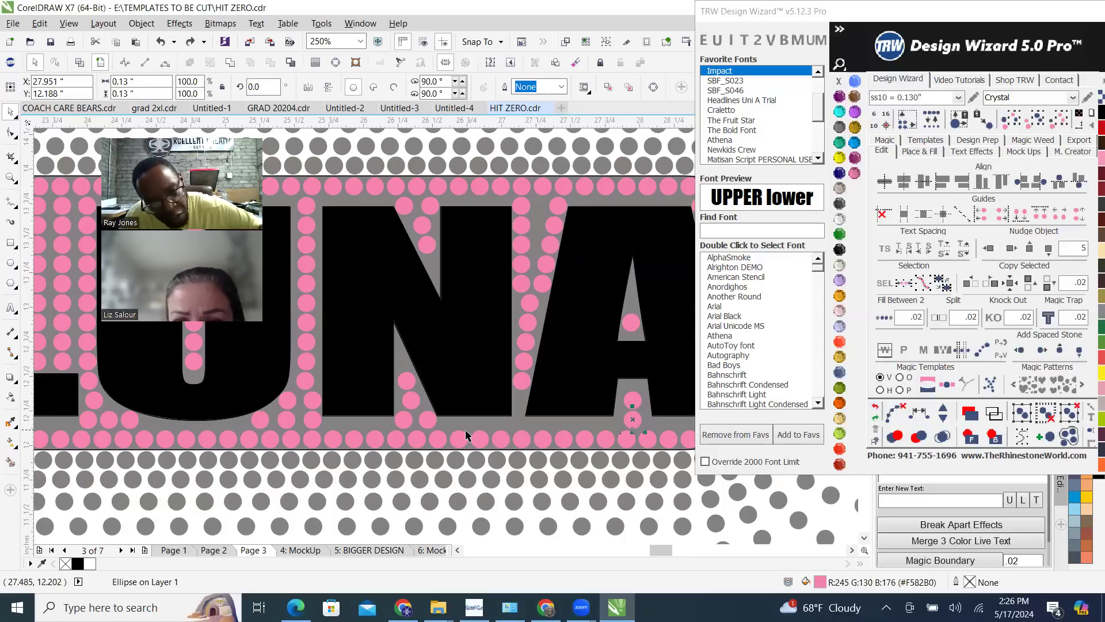
pyautogui.keyDown('shift'); pyautogui.click(427, 420); pyautogui.keyUp('shift')
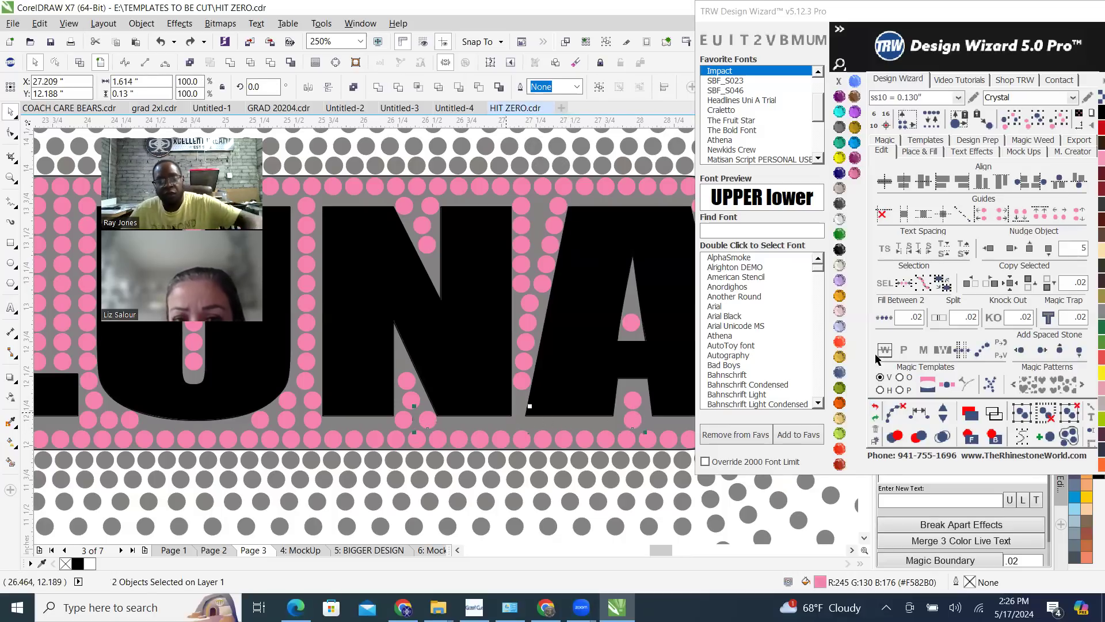
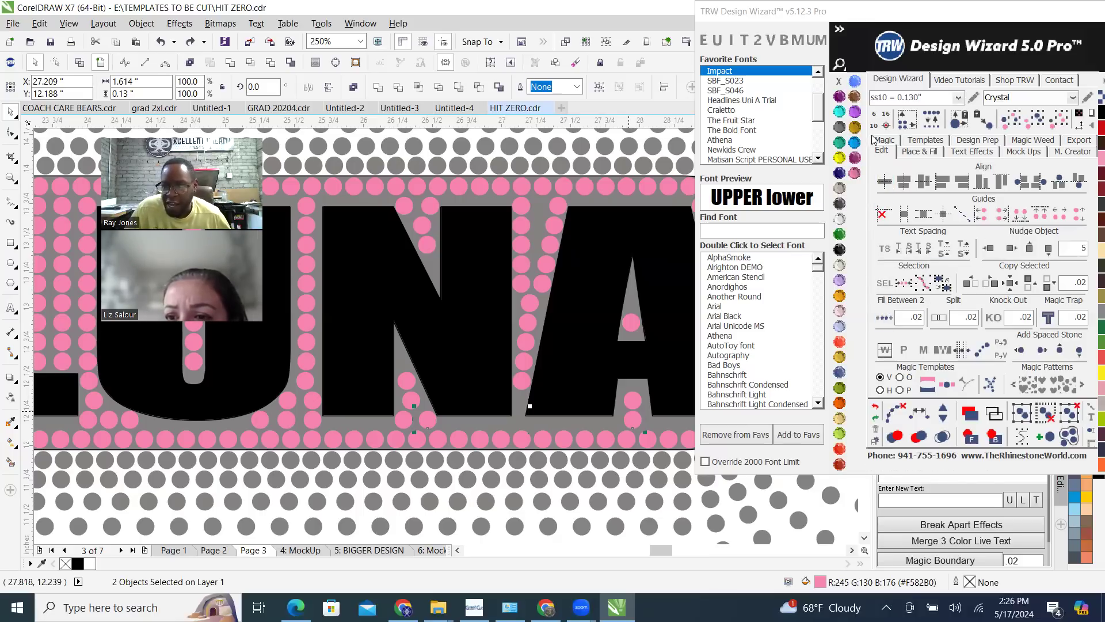
# Fill between the selected stones beneath the N and the A at .02 spacing, and reduce the blend to 8 stones
pyautogui.click(888, 321)
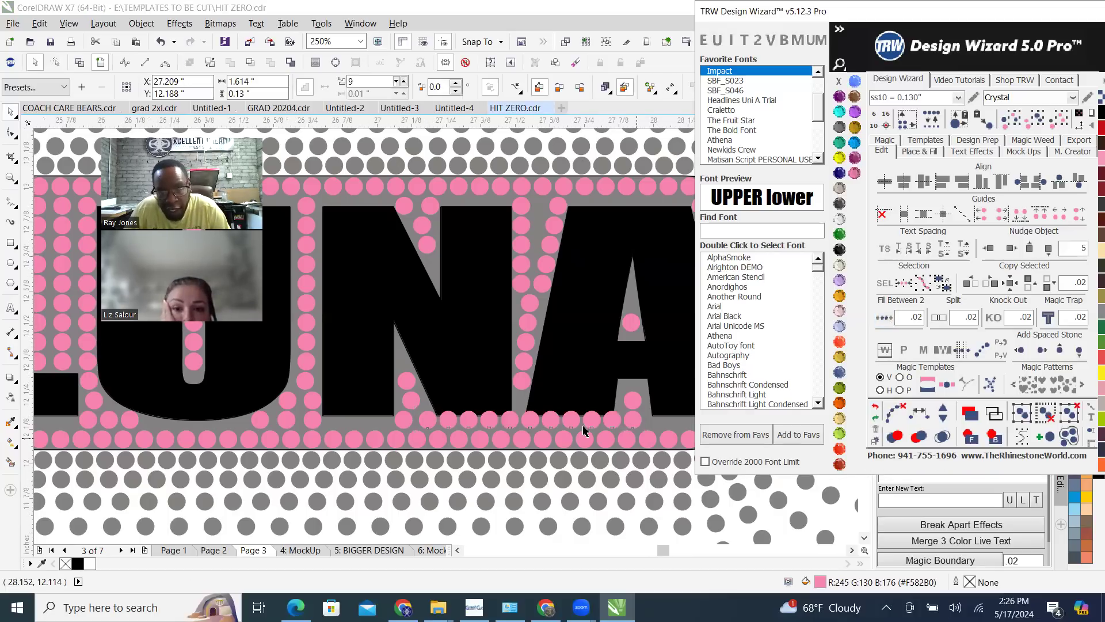
pyautogui.scroll(3, 627, 429)
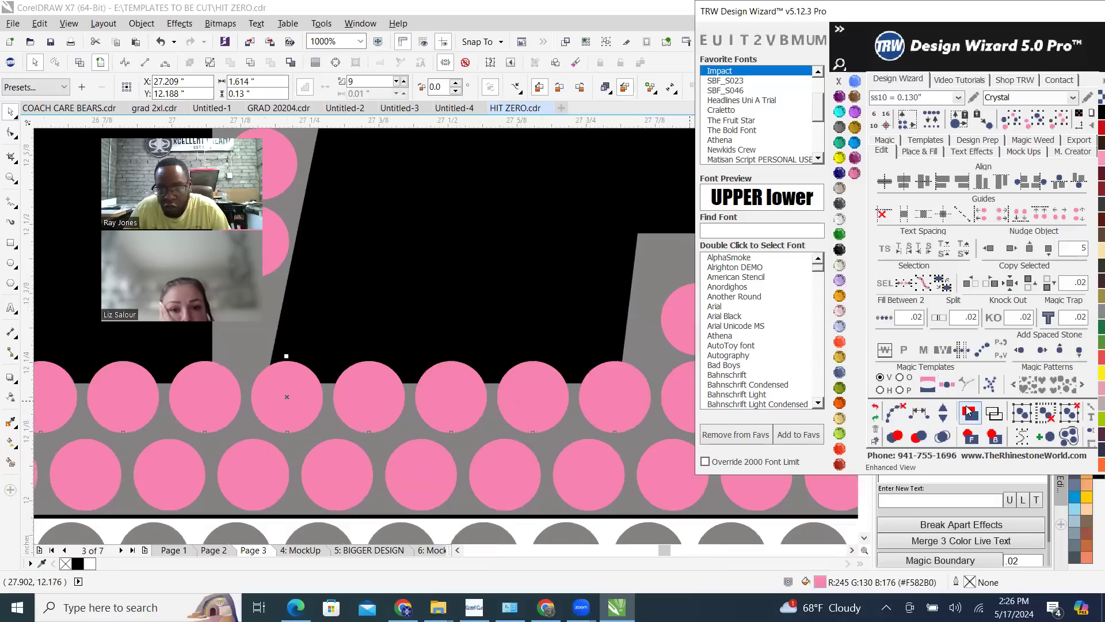
pyautogui.click(944, 420)
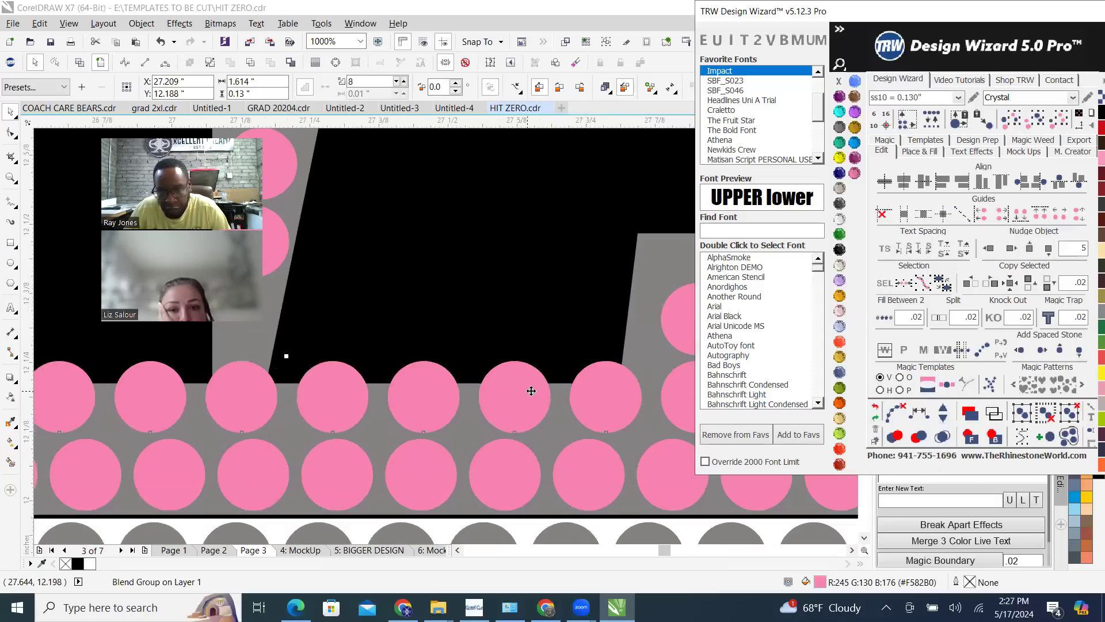
pyautogui.scroll(-3, 541, 393)
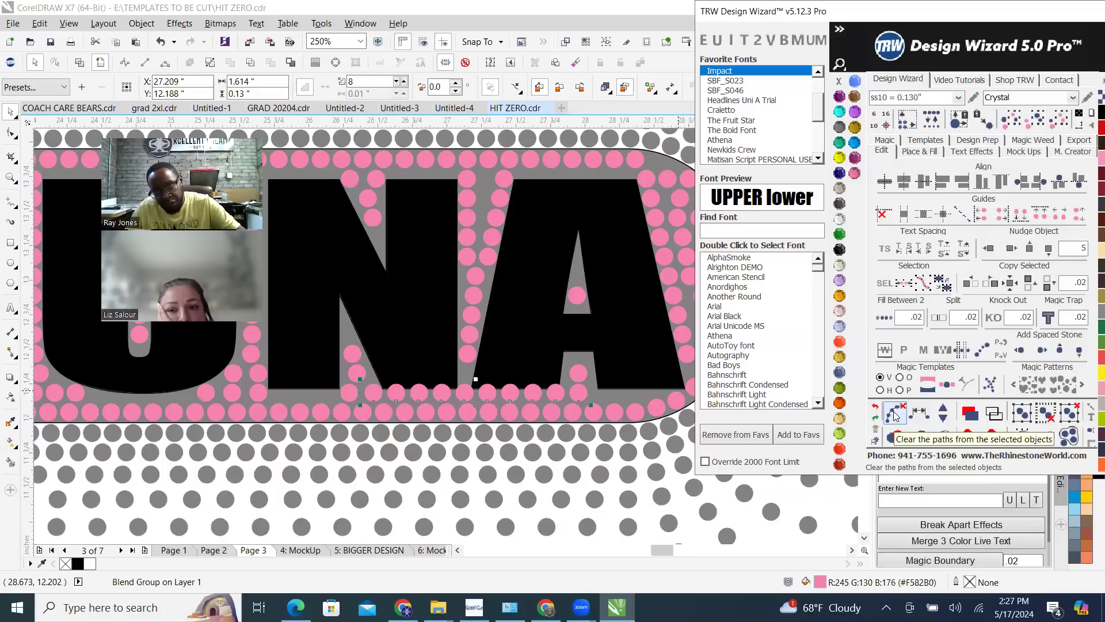
# Try to break the new row beneath the N and A into separate stones, testing it by moving it upward and undoing the moves
pyautogui.click(891, 416)
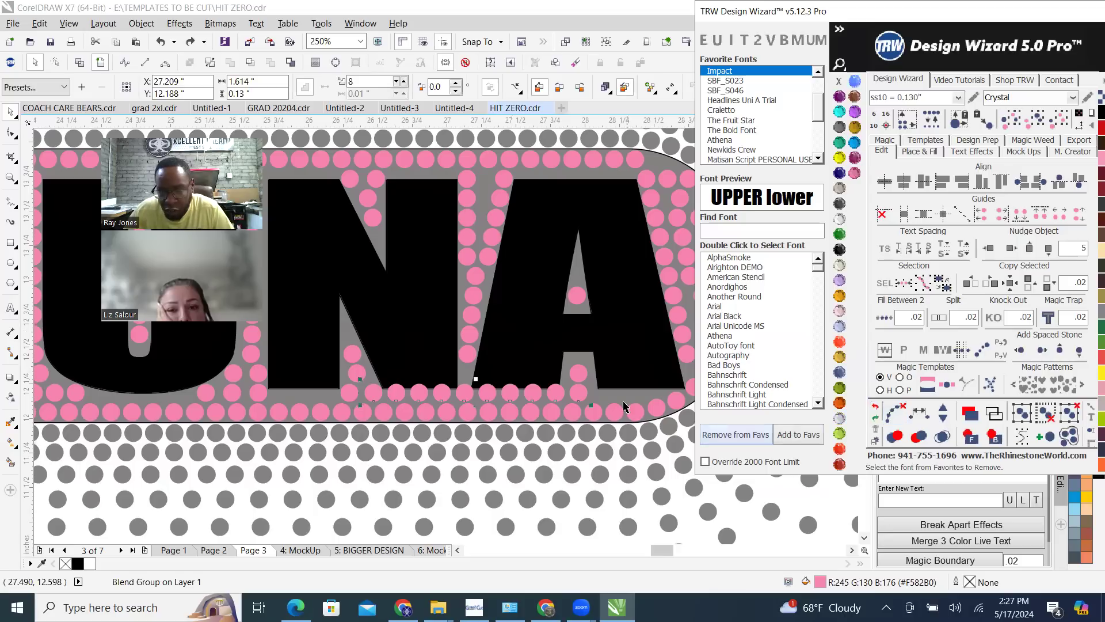
pyautogui.click(651, 518)
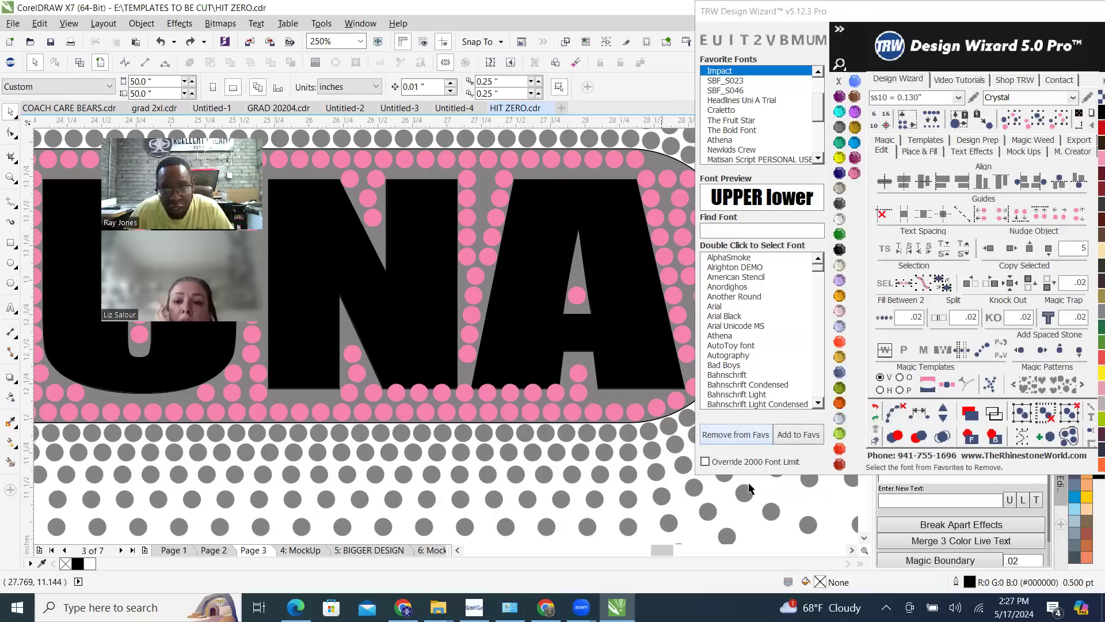
pyautogui.click(482, 397)
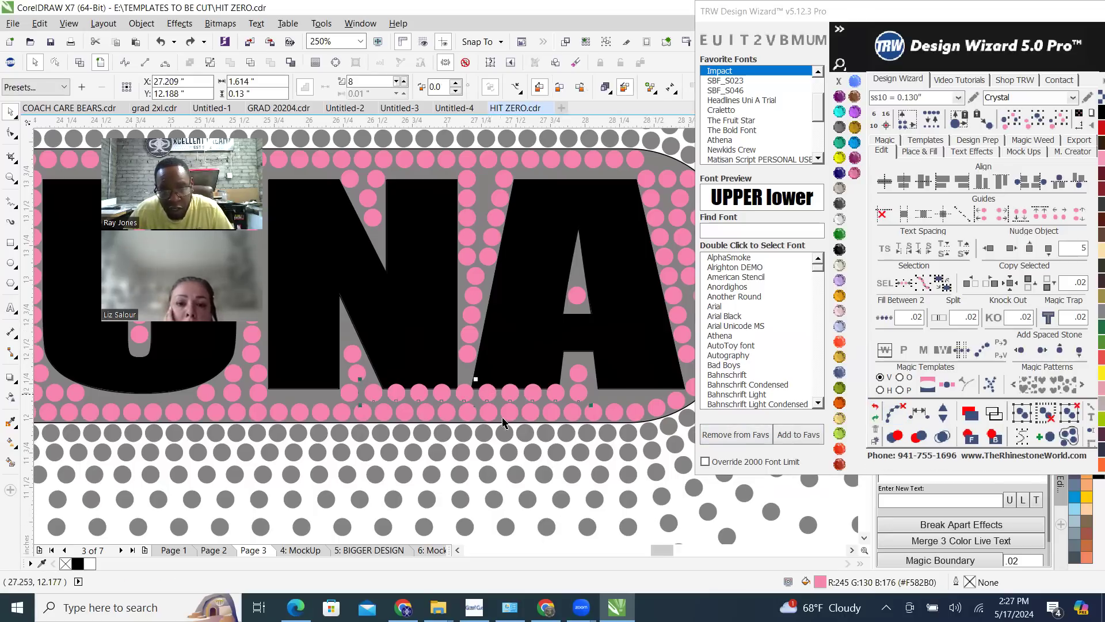
pyautogui.moveTo(460, 399); pyautogui.dragTo(505, 319)
pyautogui.hotkey('ctrl', 'z')
pyautogui.hotkey('ctrl', 'z')
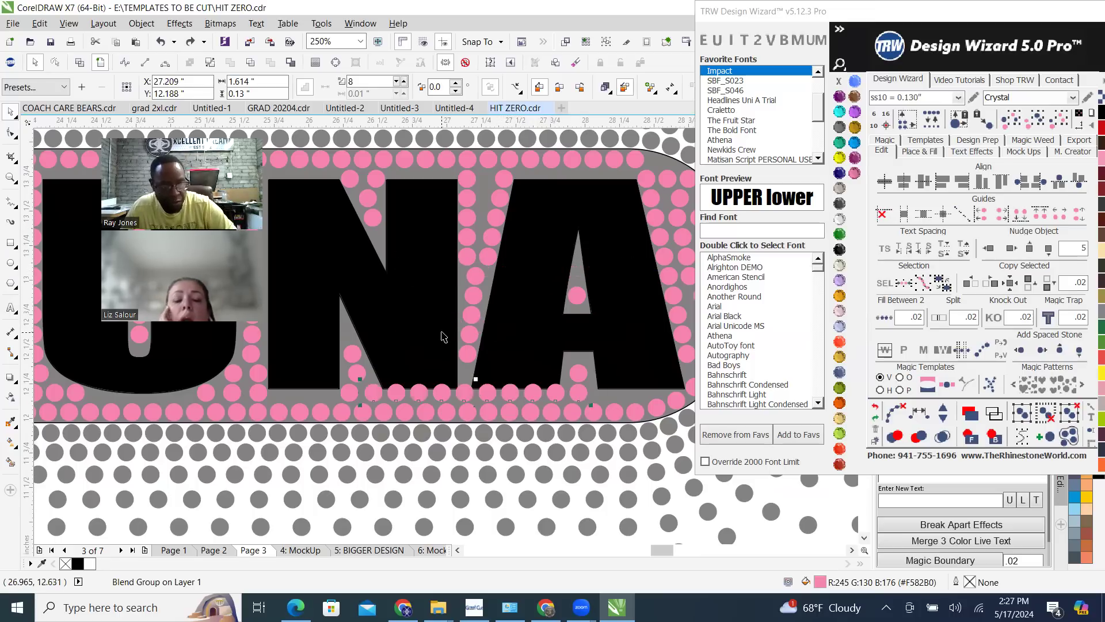
pyautogui.click(902, 416)
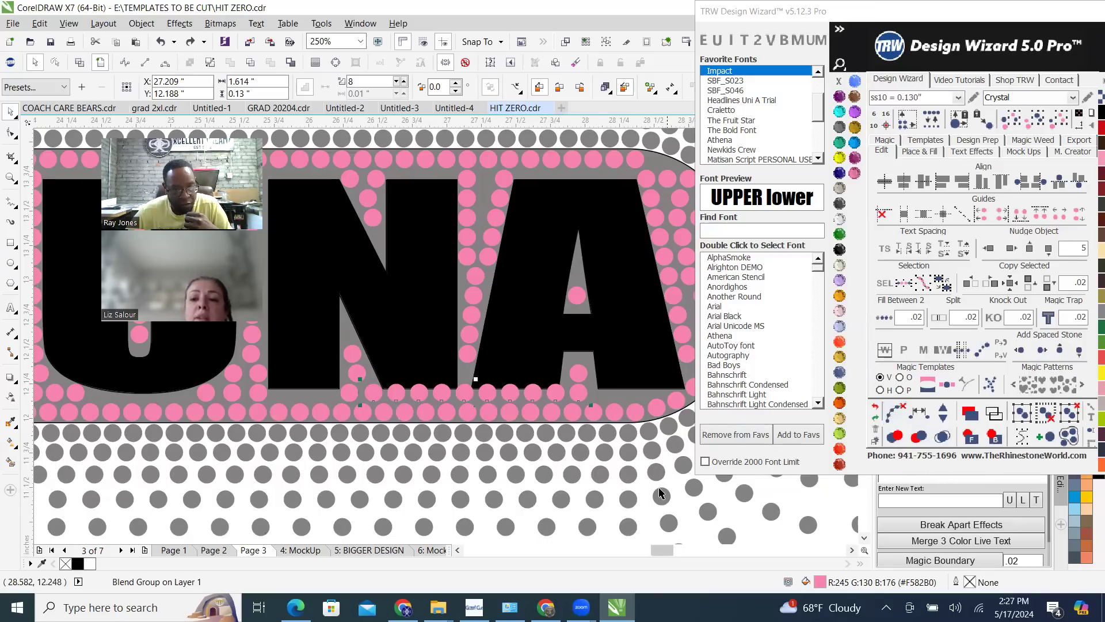
pyautogui.click(550, 513)
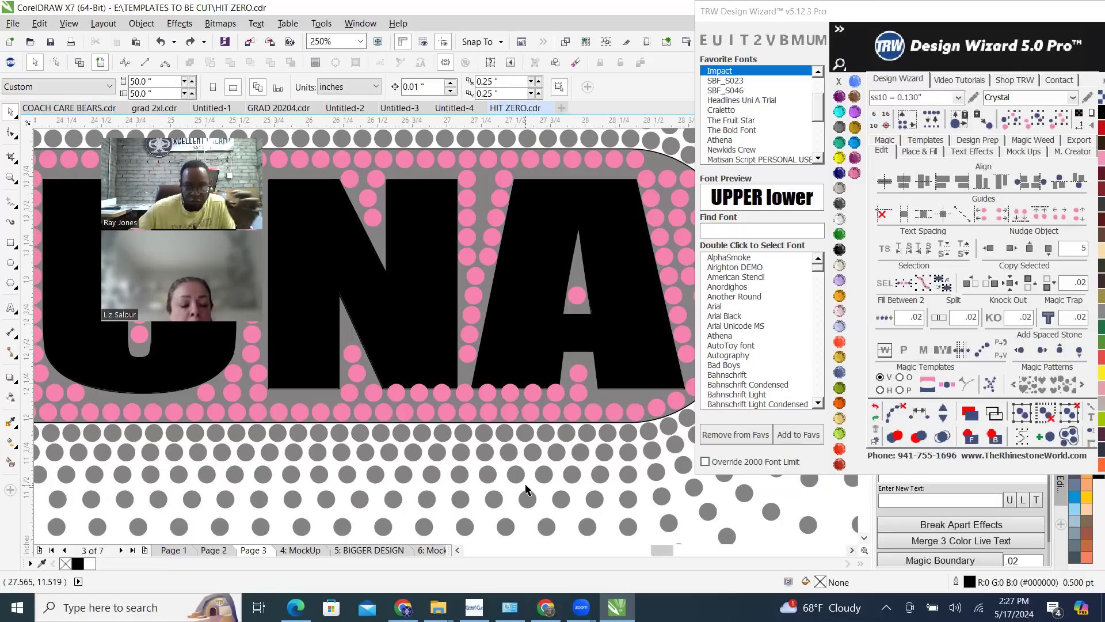
pyautogui.click(467, 390)
pyautogui.moveTo(468, 389); pyautogui.dragTo(507, 280)
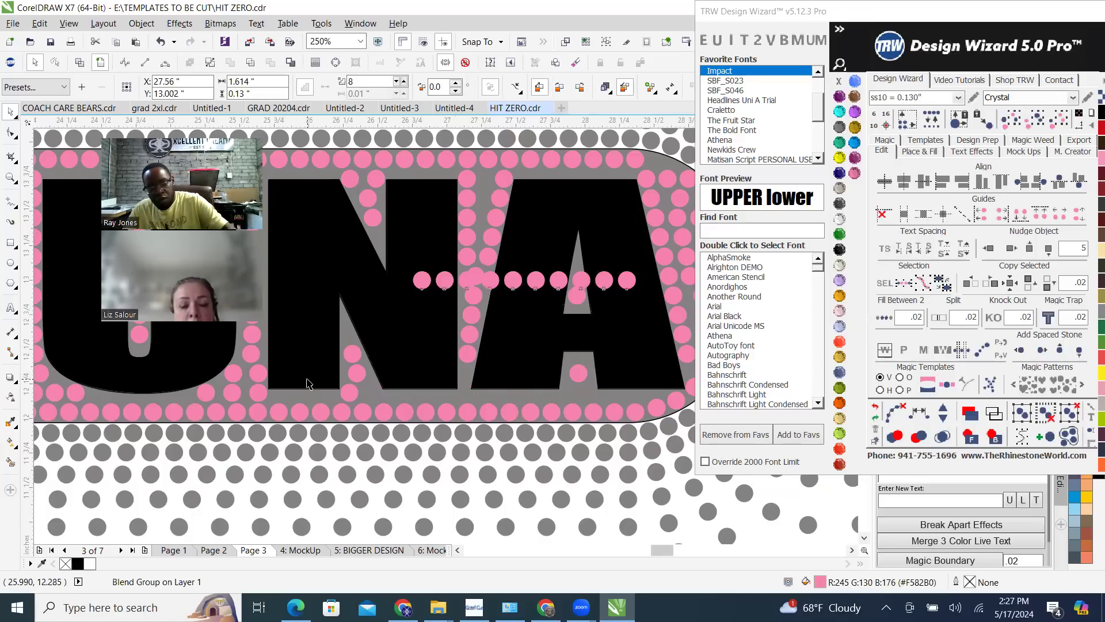
pyautogui.hotkey('ctrl', 'z')
# Break the blended row beneath the N and the A apart into separate stones
pyautogui.scroll(2, 442, 403)
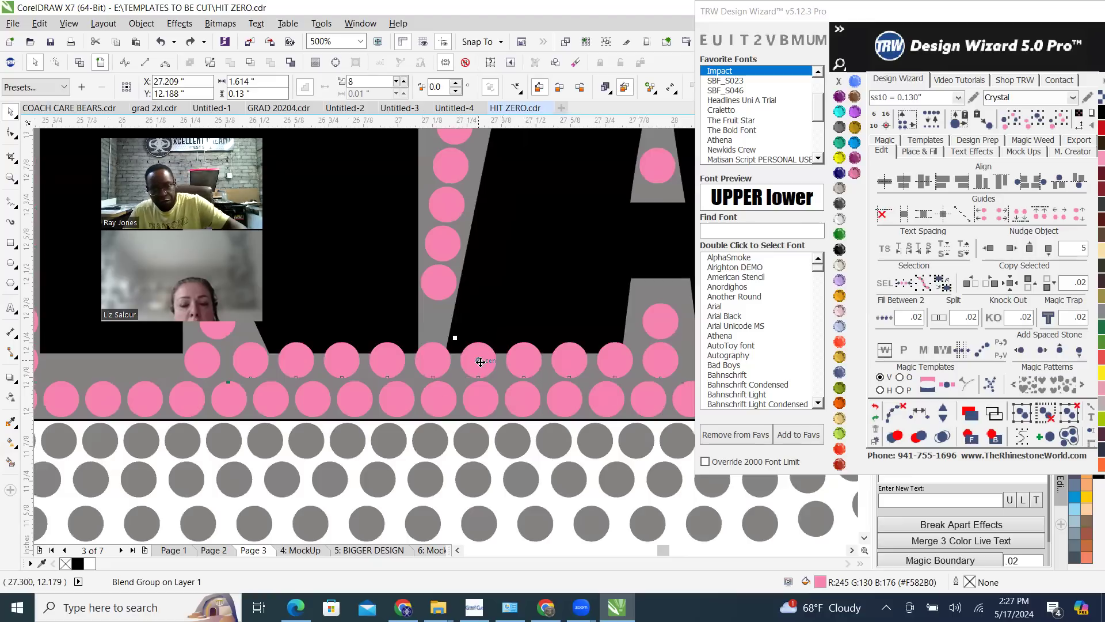
pyautogui.click(891, 414)
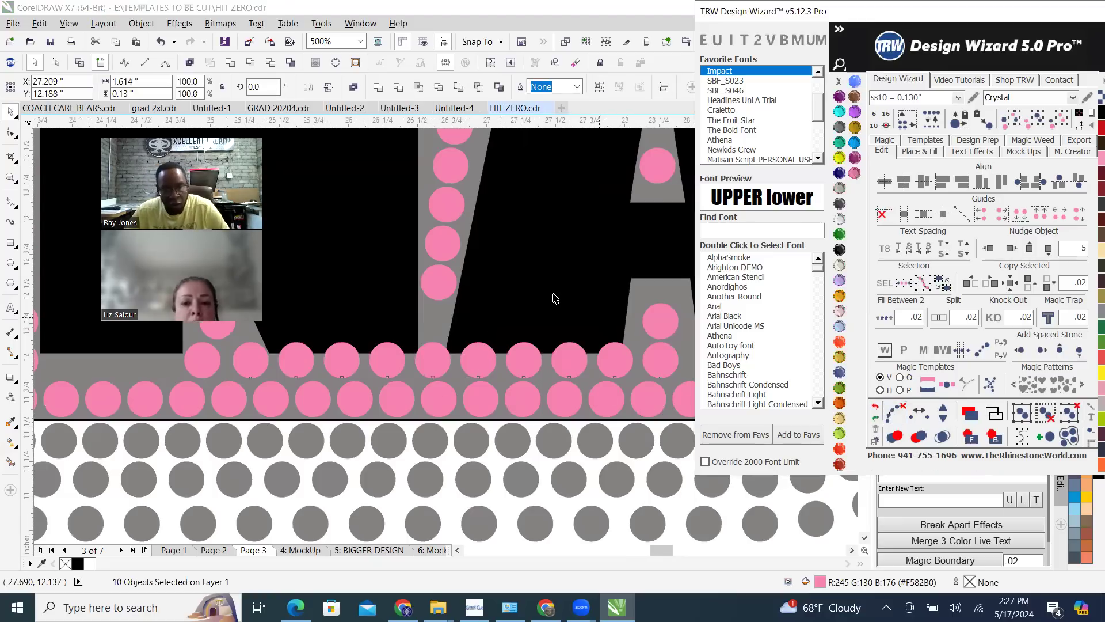
pyautogui.scroll(-3, 547, 322)
pyautogui.scroll(-3, 483, 489)
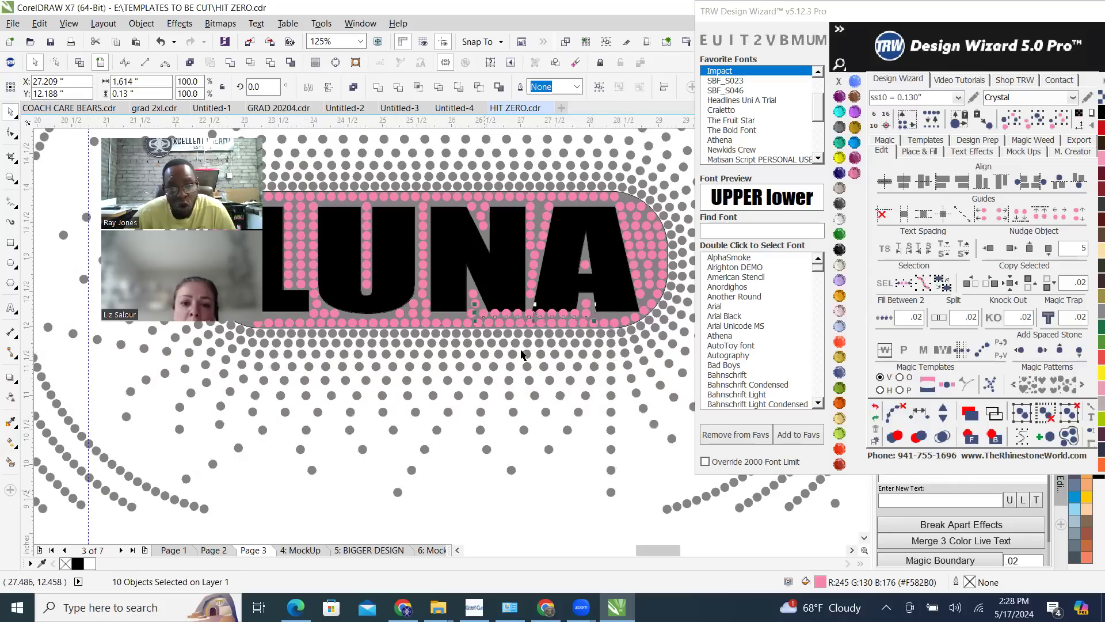
pyautogui.press('Escape')
# Test the separated row by moving two of its stones up onto the letters N and A, and undo both moves
pyautogui.scroll(4, 530, 321)
pyautogui.click(529, 322)
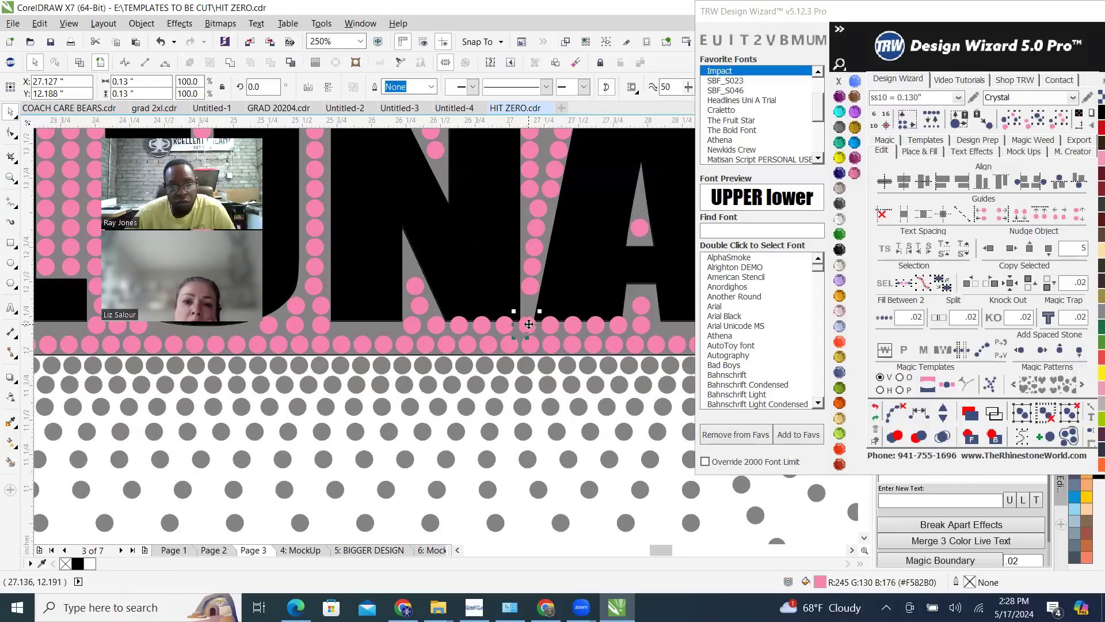
pyautogui.moveTo(549, 330); pyautogui.dragTo(588, 257)
pyautogui.moveTo(521, 327); pyautogui.dragTo(476, 265)
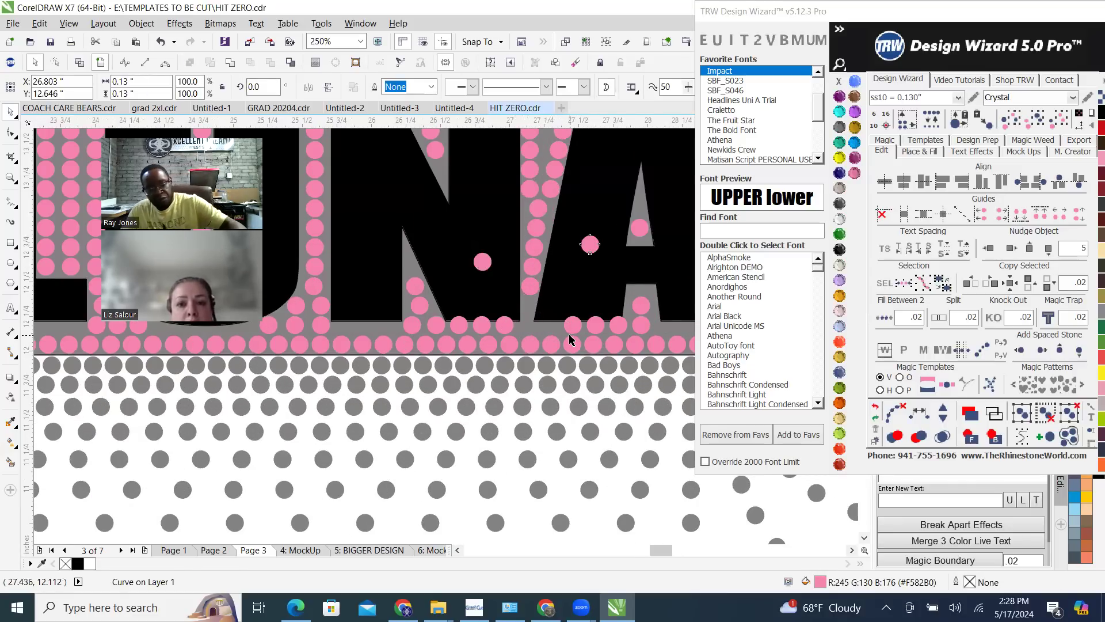
pyautogui.hotkey('ctrl', 'z')
pyautogui.hotkey('ctrl', 'z')
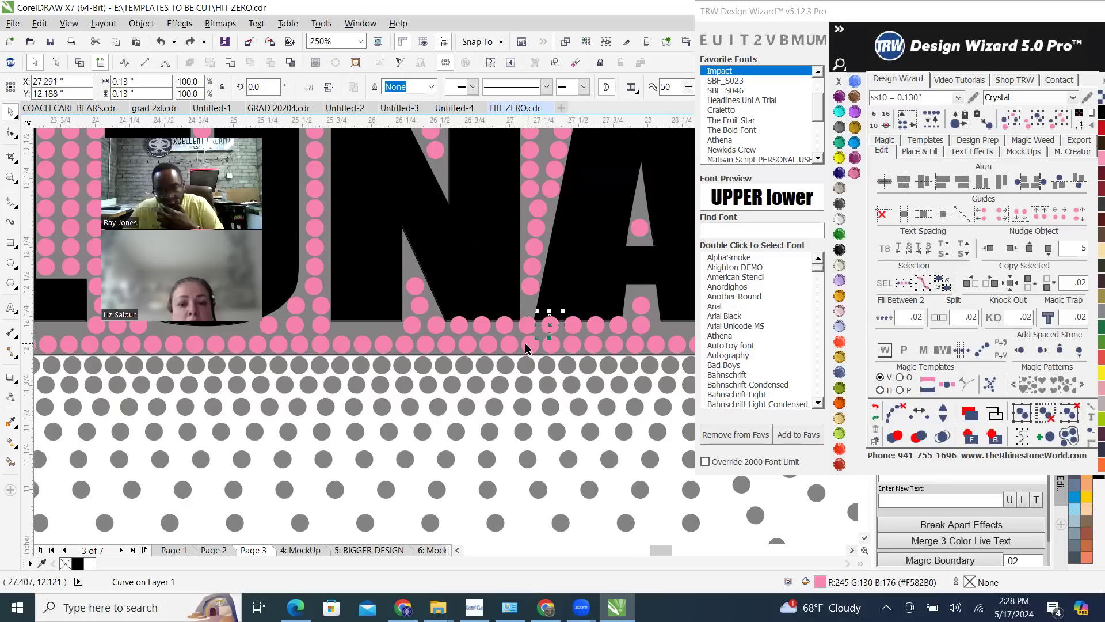
# Delete the column of pink stones along the gap between the N and the A, keeping the topmost stone
pyautogui.scroll(-8, 537, 333)
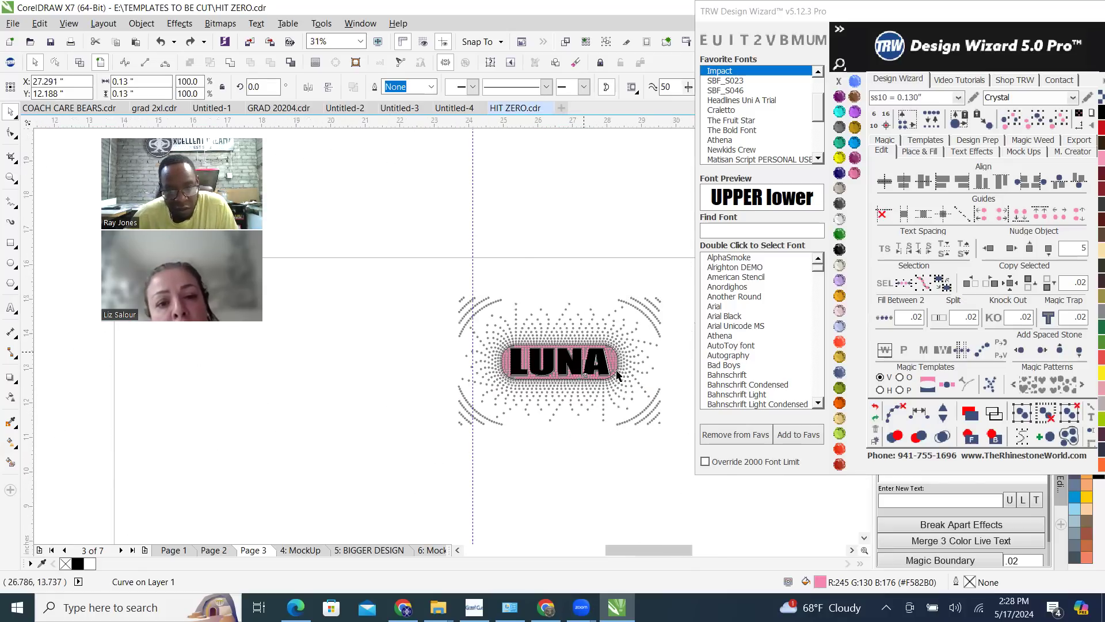
pyautogui.scroll(2, 598, 380)
pyautogui.scroll(3, 563, 390)
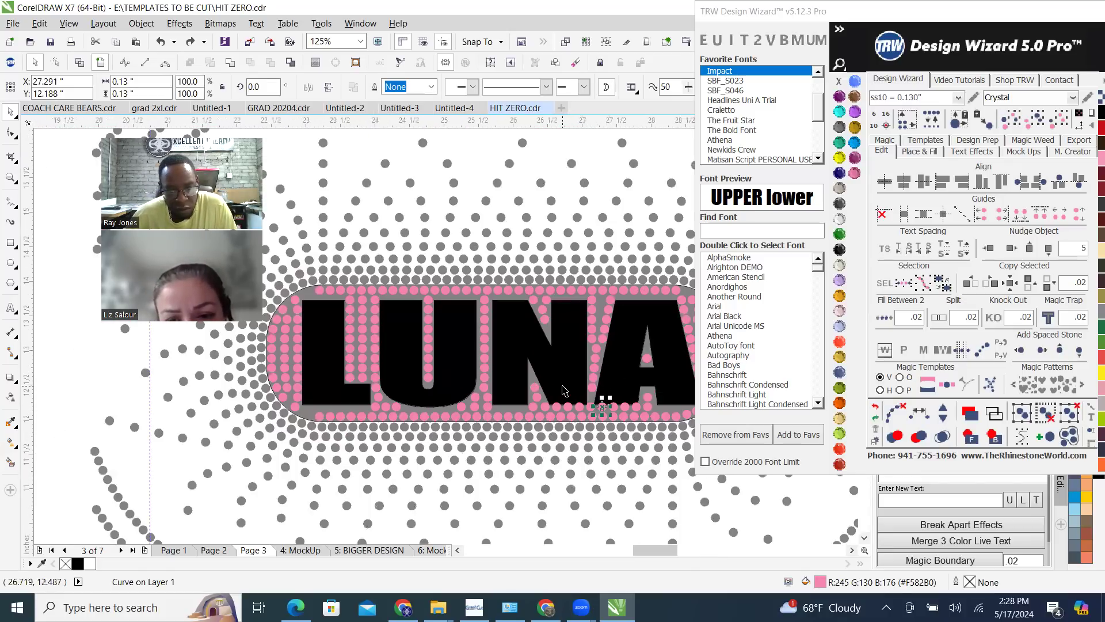
pyautogui.click(589, 441)
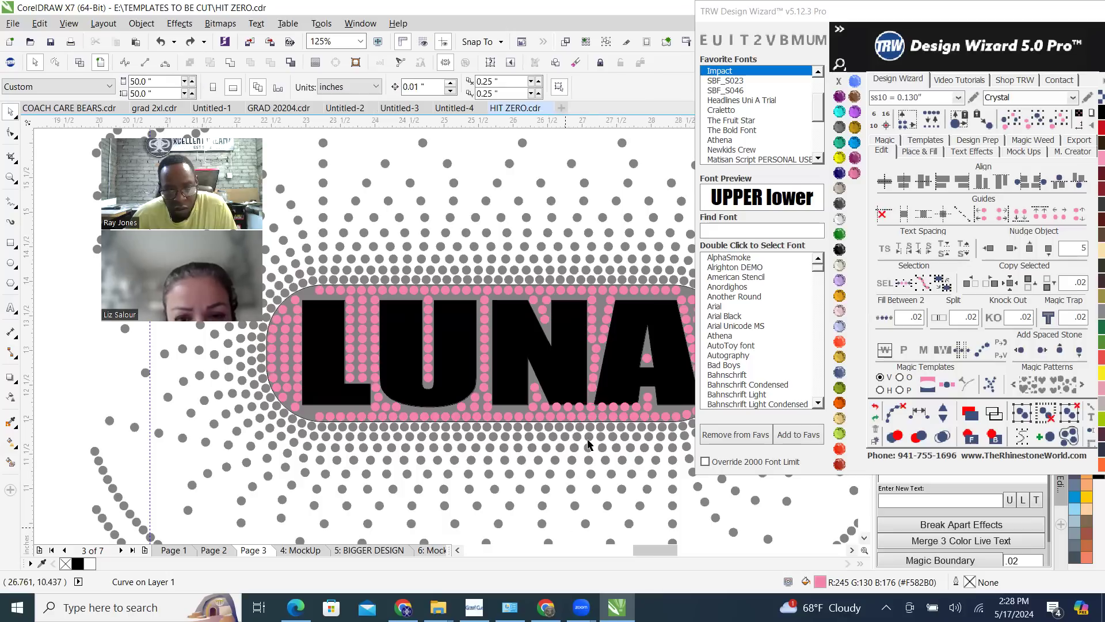
pyautogui.scroll(2, 596, 404)
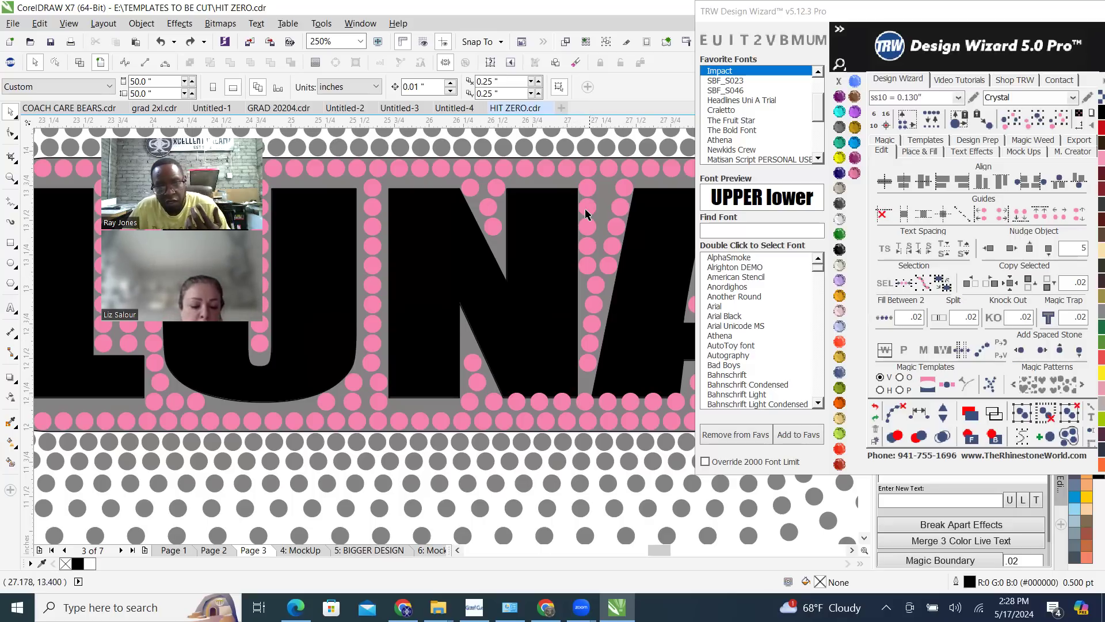
pyautogui.press('Delete')
pyautogui.click(588, 266)
pyautogui.press('Delete')
pyautogui.click(594, 287)
pyautogui.press('Delete')
pyautogui.click(593, 306)
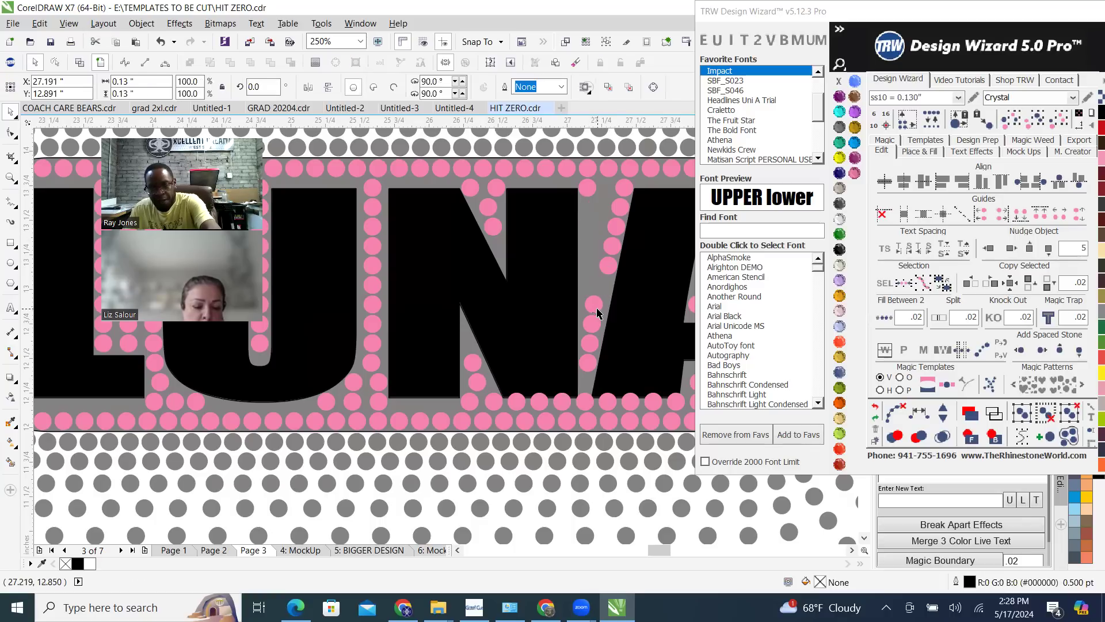
pyautogui.press('Delete')
pyautogui.click(590, 324)
pyautogui.press('Delete')
pyautogui.click(588, 344)
pyautogui.press('Delete')
pyautogui.click(587, 362)
pyautogui.press('Delete')
# Fill the gap between the N and A from the topmost stone to the row stone beneath it at .02 spacing, as separate stones
pyautogui.click(583, 402)
pyautogui.click(584, 401)
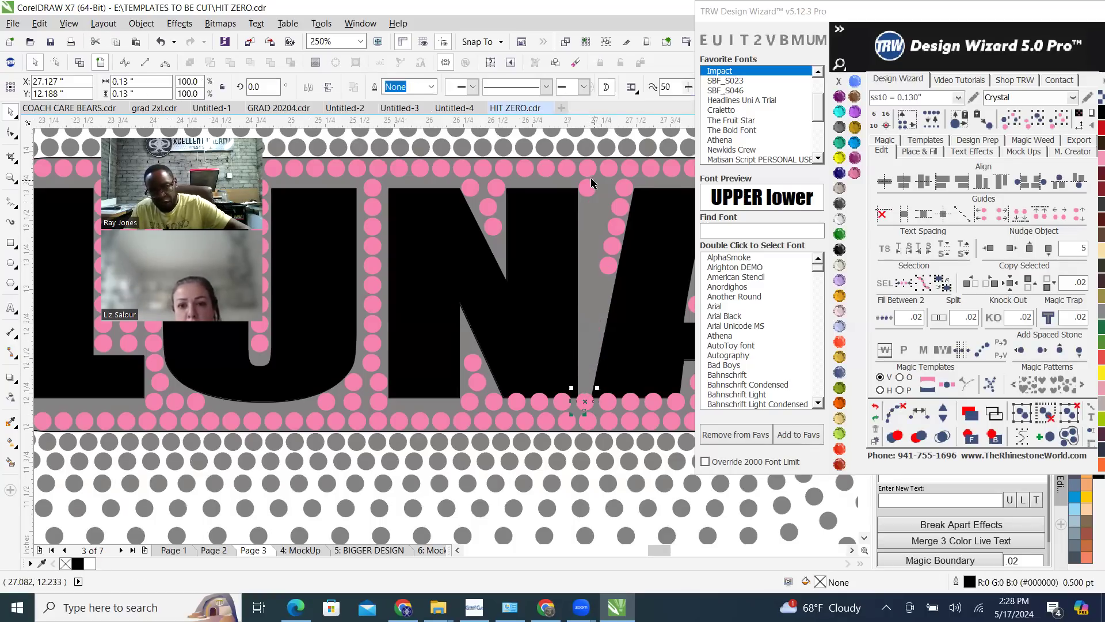
pyautogui.keyDown('shift'); pyautogui.click(588, 191); pyautogui.keyUp('shift')
pyautogui.click(884, 317)
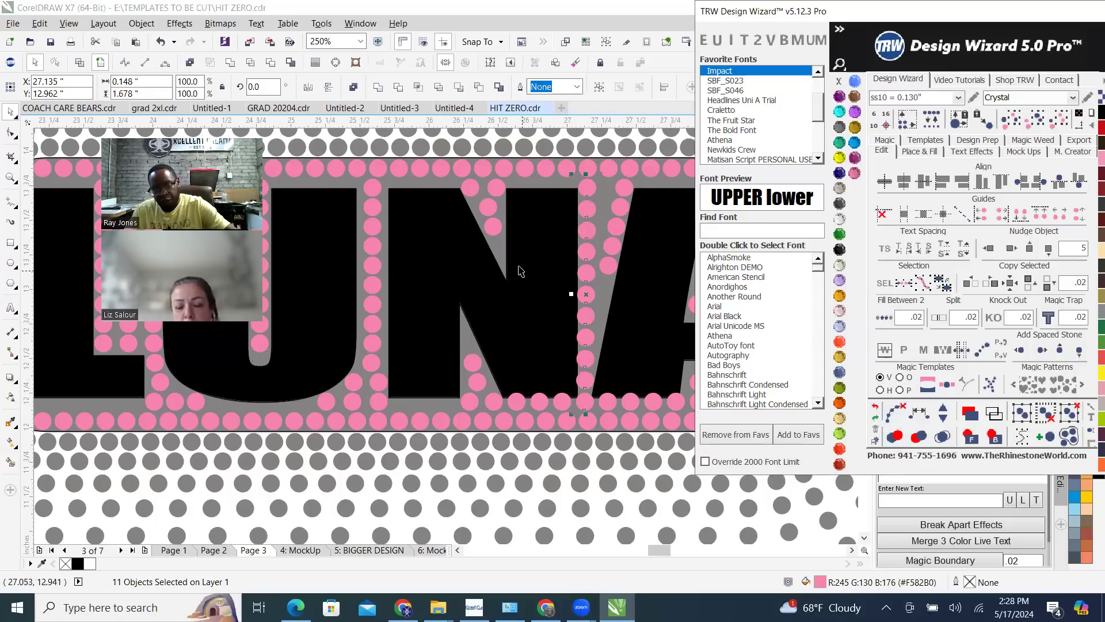
# Replace the two lower stones in the N's upper notch with a copy of the stone above, placed straight below it near the notch's tip
pyautogui.click(489, 206)
pyautogui.press('Delete')
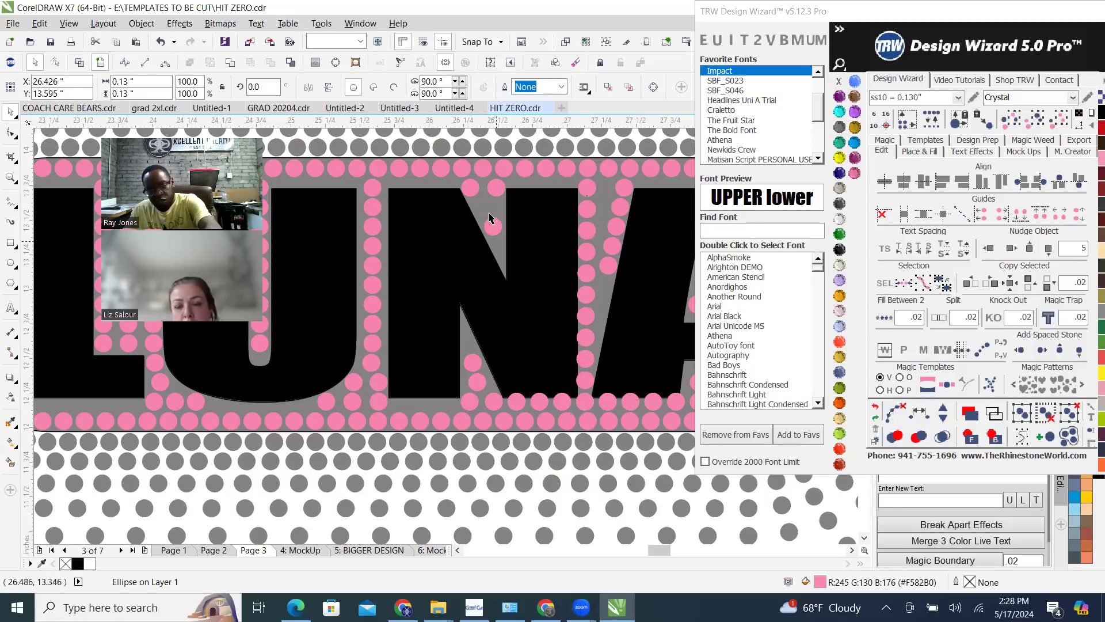
pyautogui.scroll(2, 492, 246)
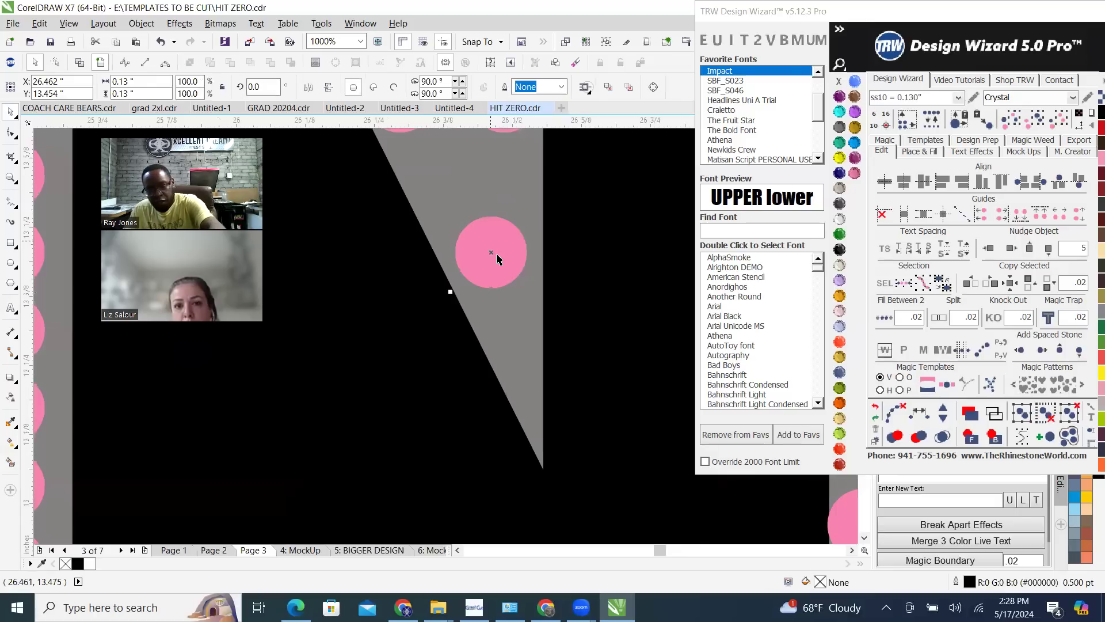
pyautogui.scroll(-1, 495, 253)
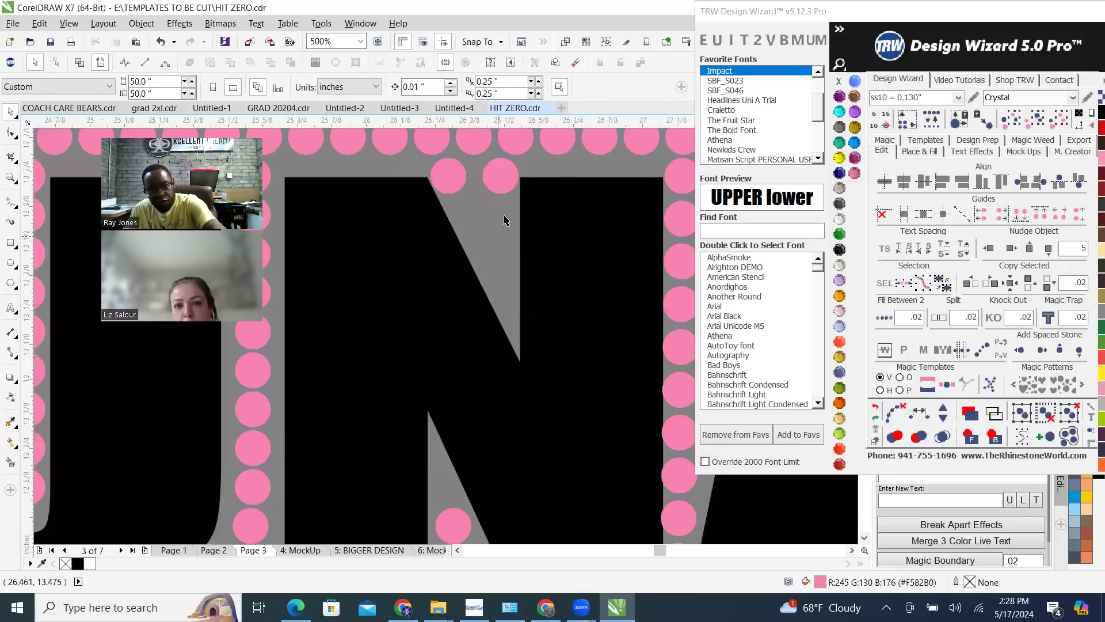
pyautogui.click(507, 182)
pyautogui.moveTo(502, 299); pyautogui.dragTo(520, 324)
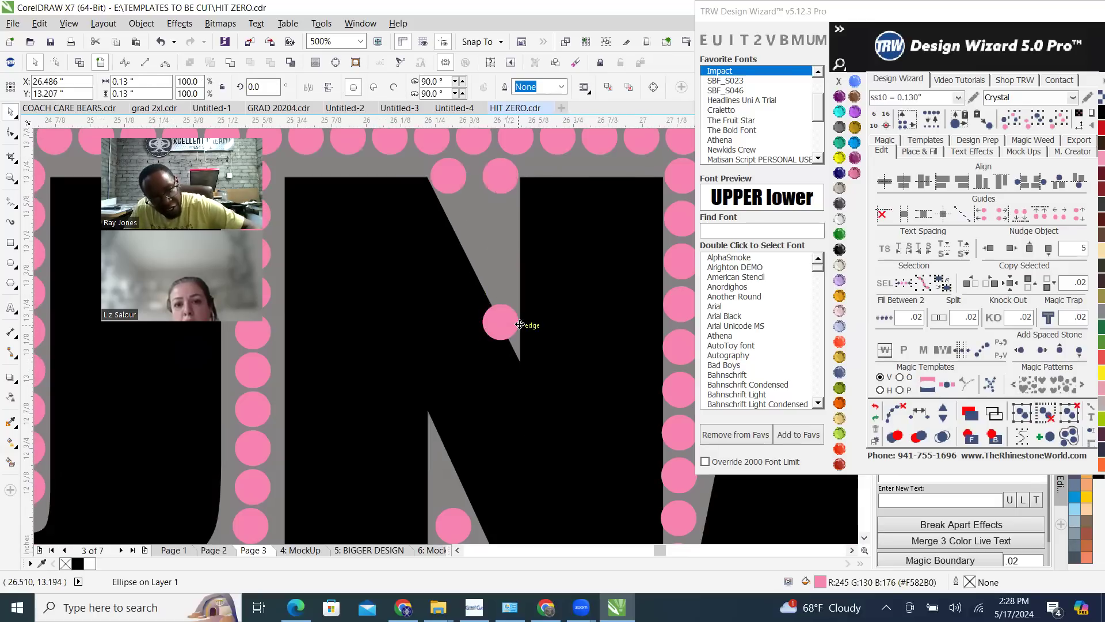
# Fill between the two stones in the N's upper notch at .02 spacing, reduce the blend to 2 stones, and break it apart
pyautogui.keyDown('shift'); pyautogui.click(506, 179); pyautogui.keyUp('shift')
pyautogui.click(884, 317)
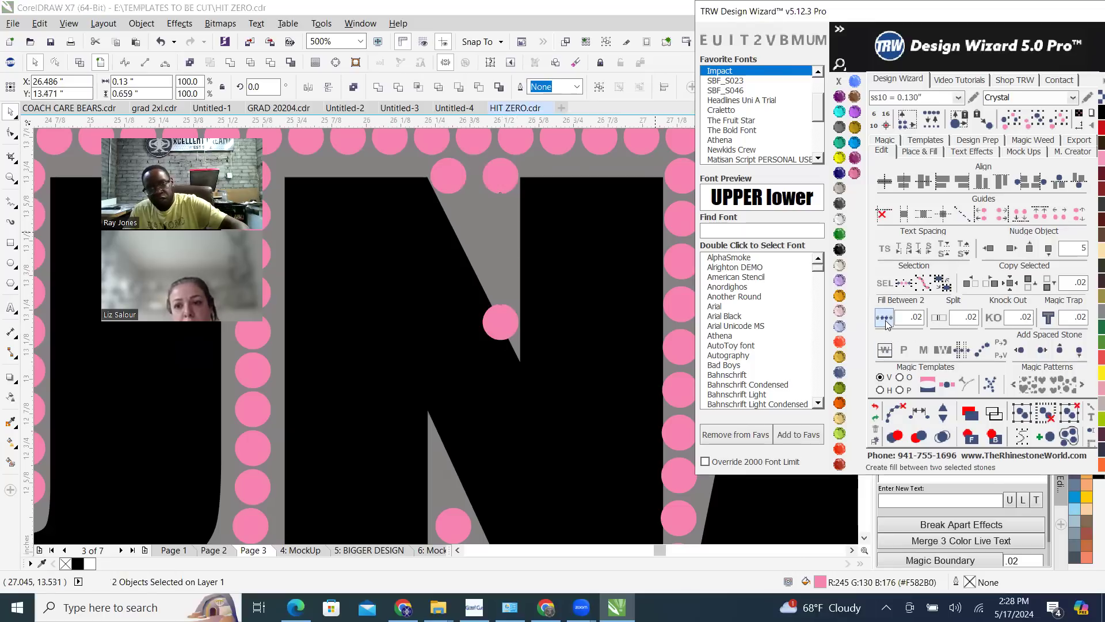
pyautogui.click(945, 418)
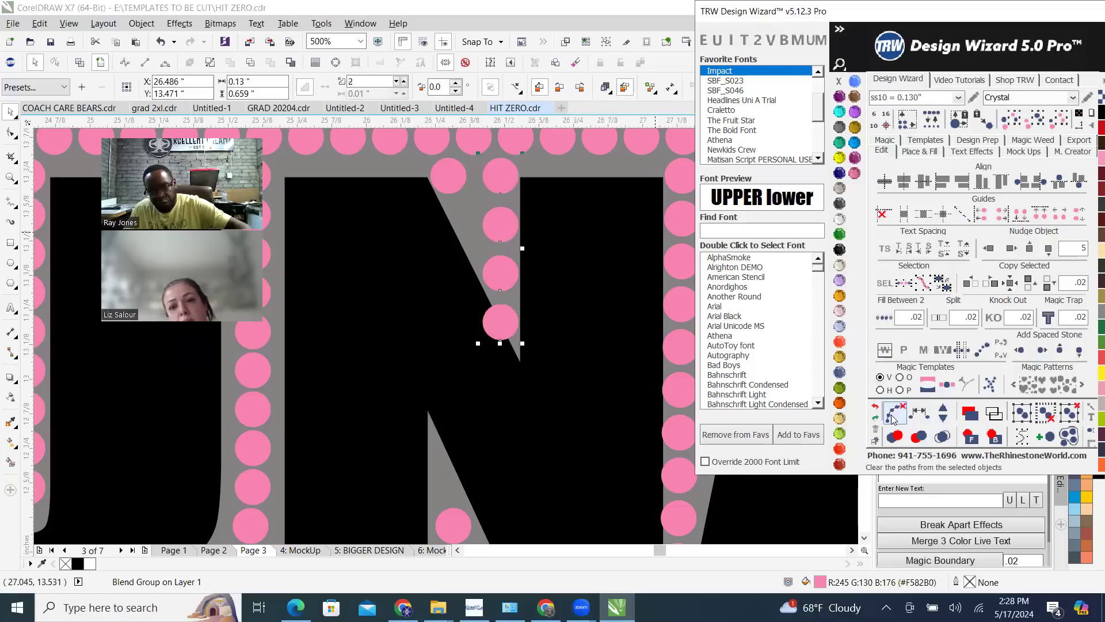
pyautogui.click(892, 407)
pyautogui.scroll(-2, 539, 314)
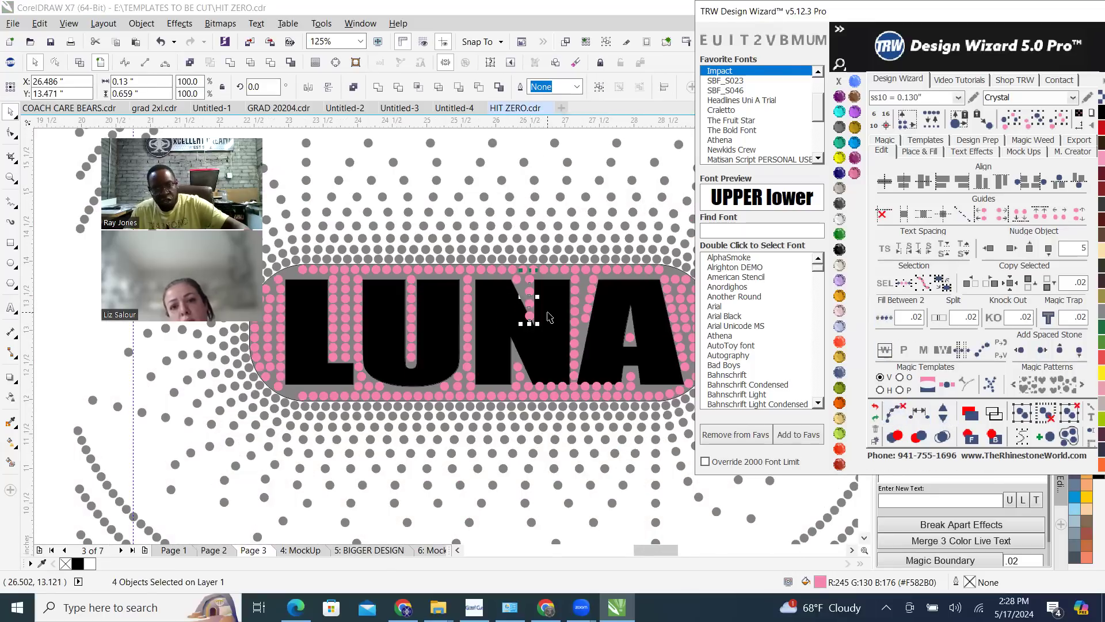
# Replace the two stones in the N's lower notch with a copy of the row stone near the tip, filling between at .02 spacing as separate stones
pyautogui.scroll(2, 518, 378)
pyautogui.click(520, 363)
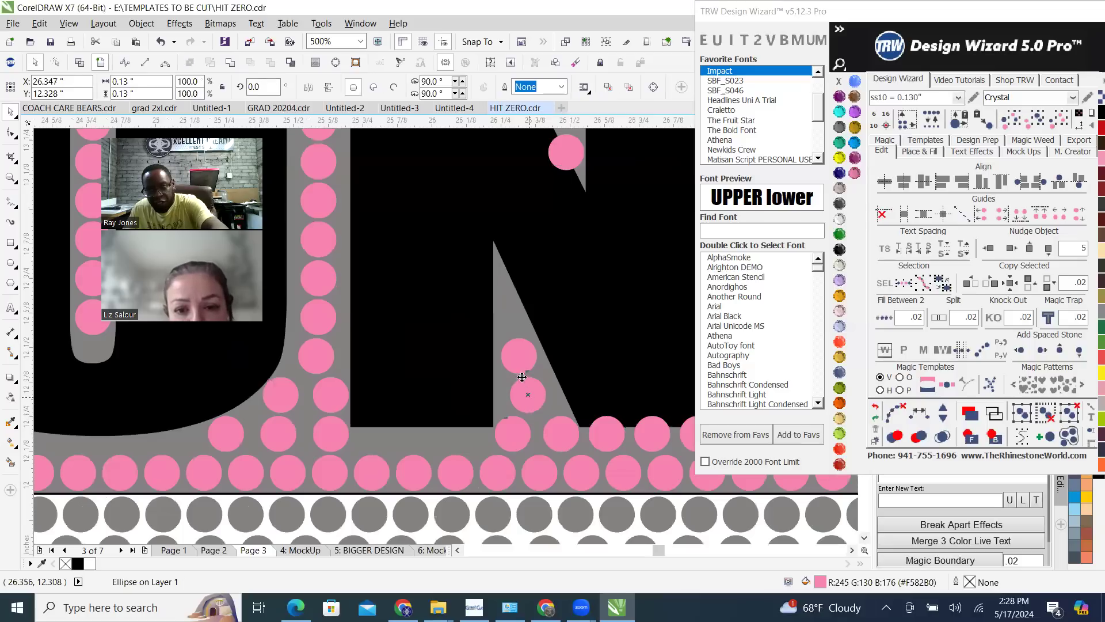
pyautogui.moveTo(517, 356); pyautogui.dragTo(509, 433)
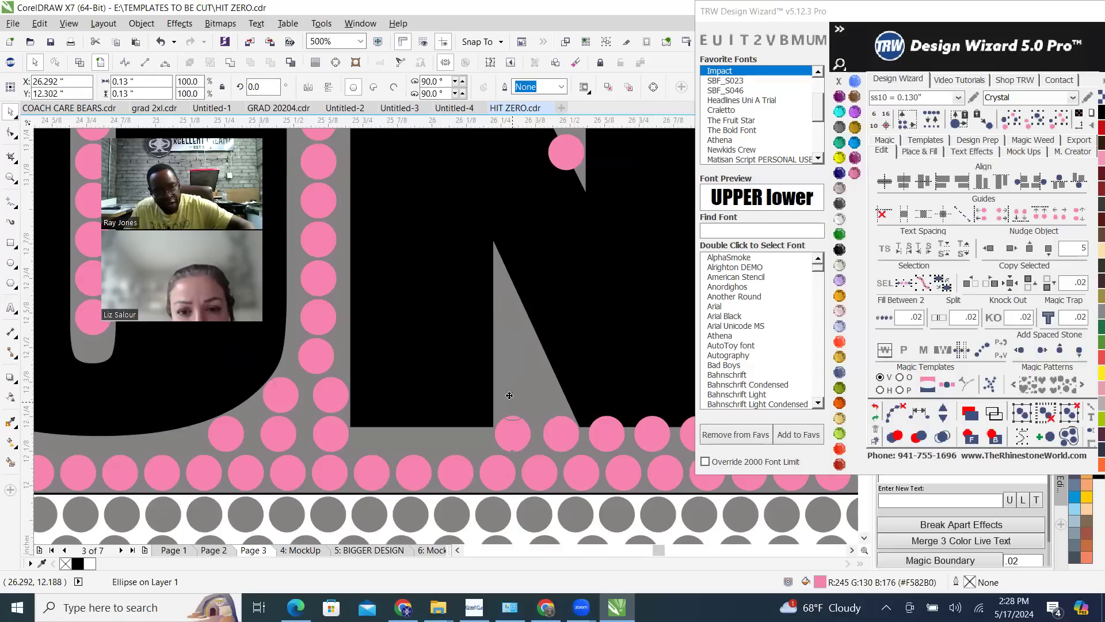
pyautogui.moveTo(504, 308); pyautogui.dragTo(503, 266)
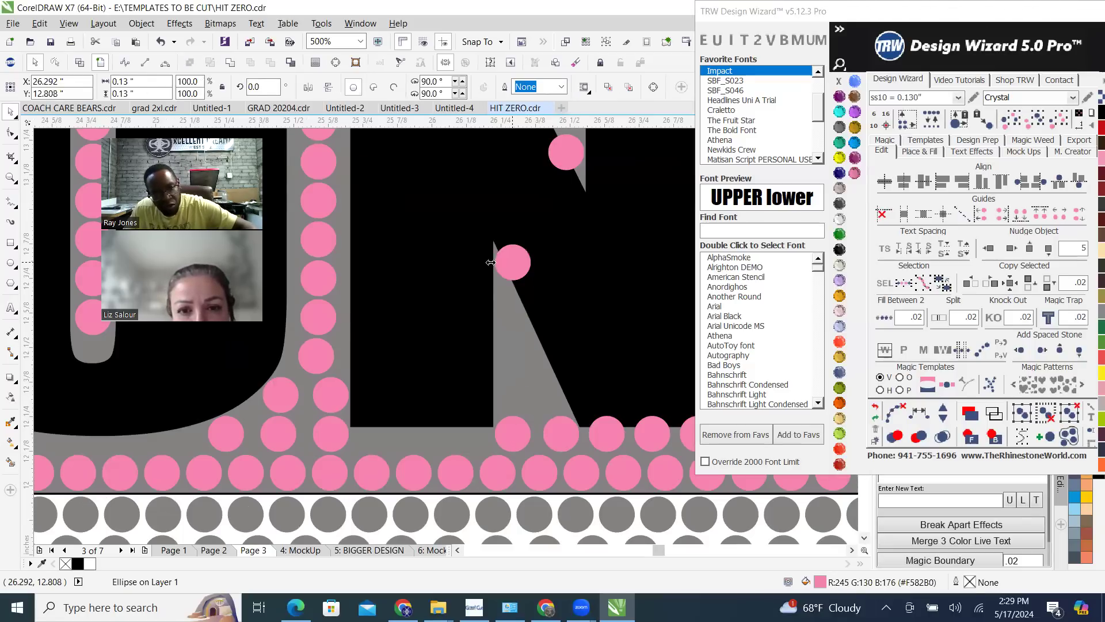
pyautogui.keyDown('shift'); pyautogui.click(516, 443); pyautogui.keyUp('shift')
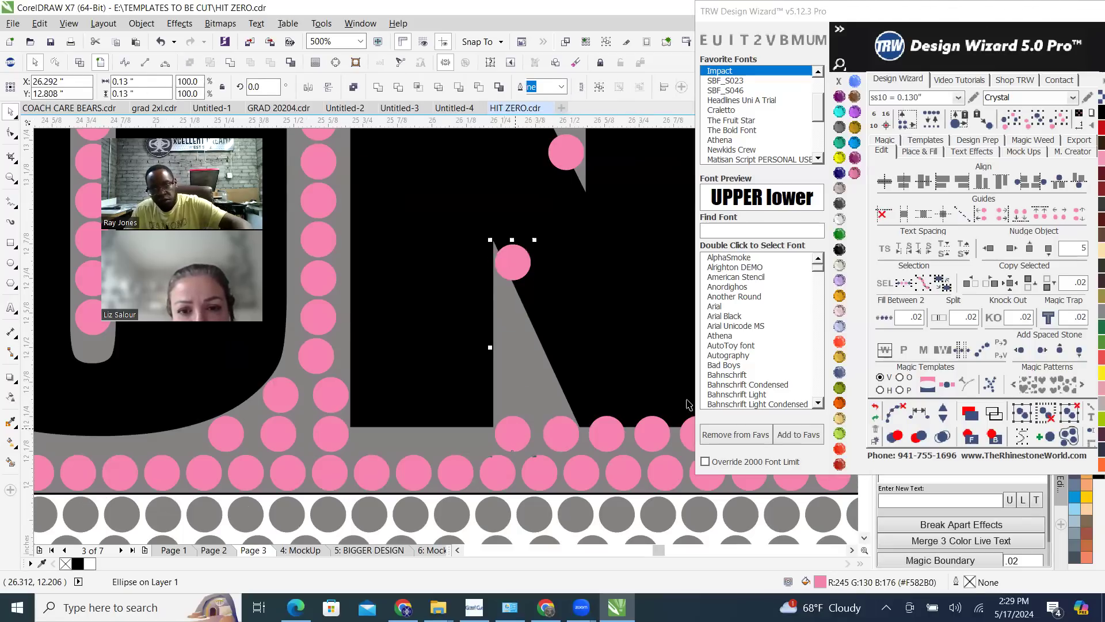
pyautogui.click(884, 321)
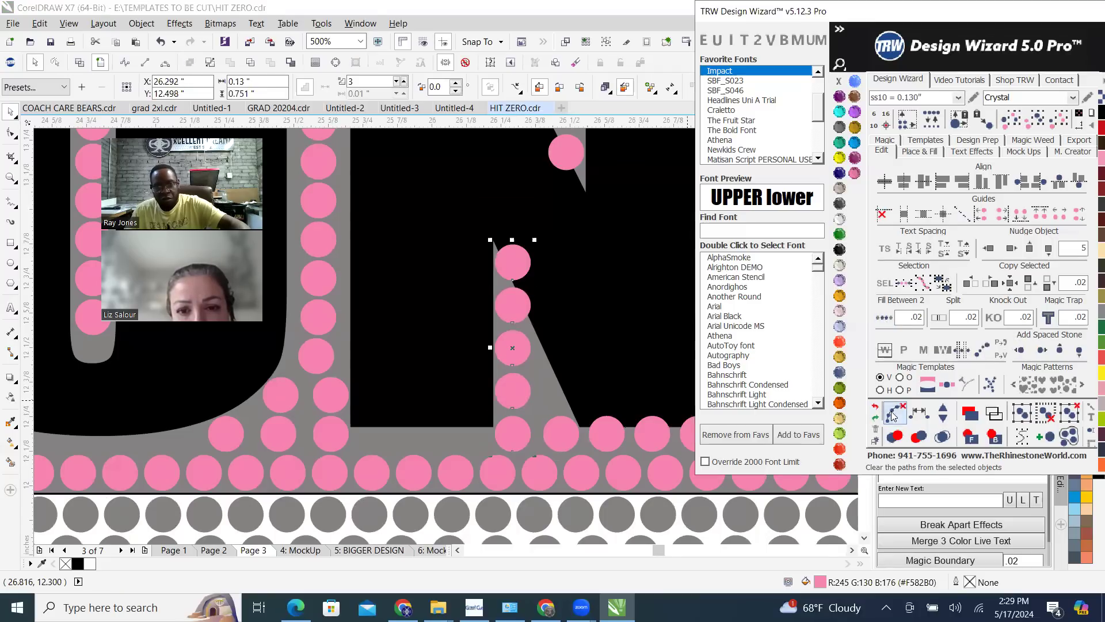
# Replace the two row stones beneath the U–N gap with a .02 fill from the U's curve to the N's notch, reduced to 5 separate stones
pyautogui.scroll(-3, 549, 418)
pyautogui.scroll(3, 552, 411)
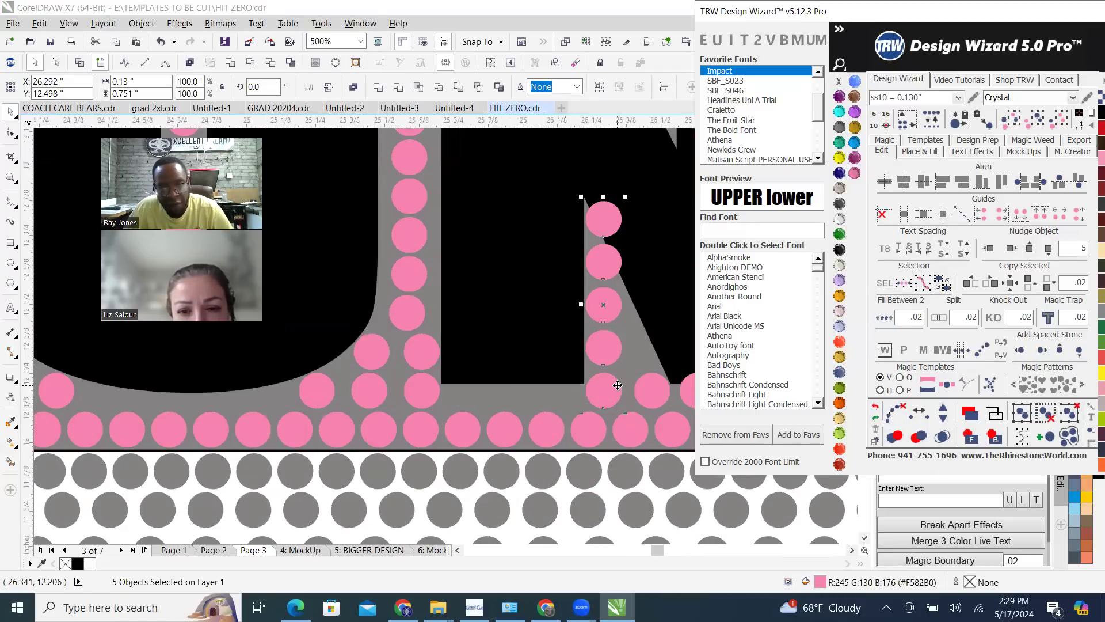
pyautogui.click(365, 393)
pyautogui.moveTo(366, 393); pyautogui.dragTo(319, 397)
pyautogui.keyDown('shift'); pyautogui.click(600, 388); pyautogui.keyUp('shift')
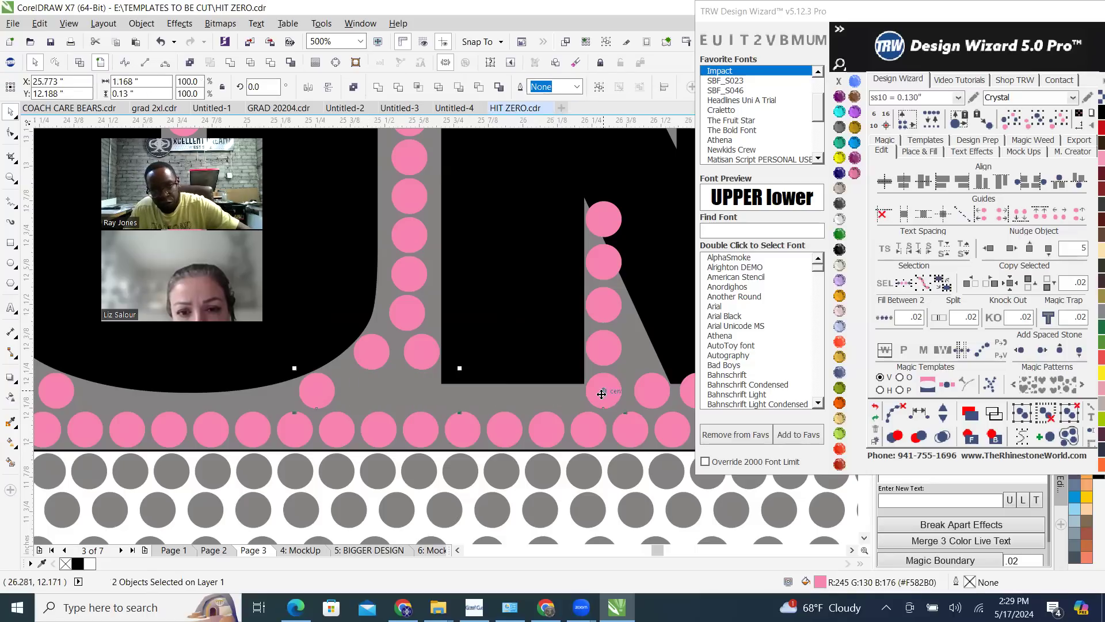
pyautogui.click(885, 318)
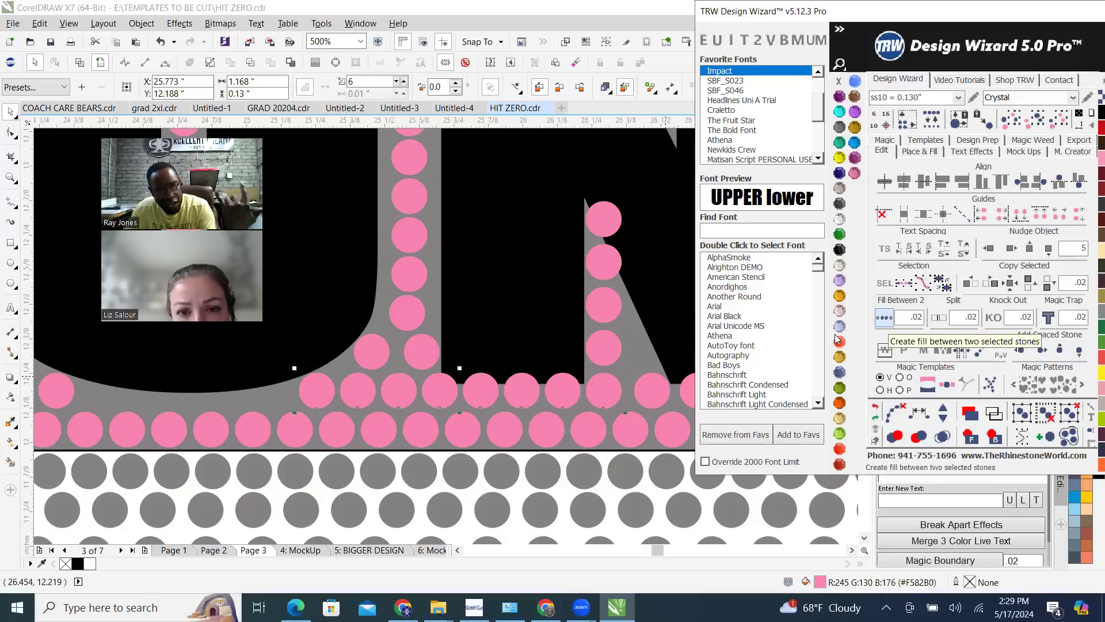
pyautogui.click(943, 419)
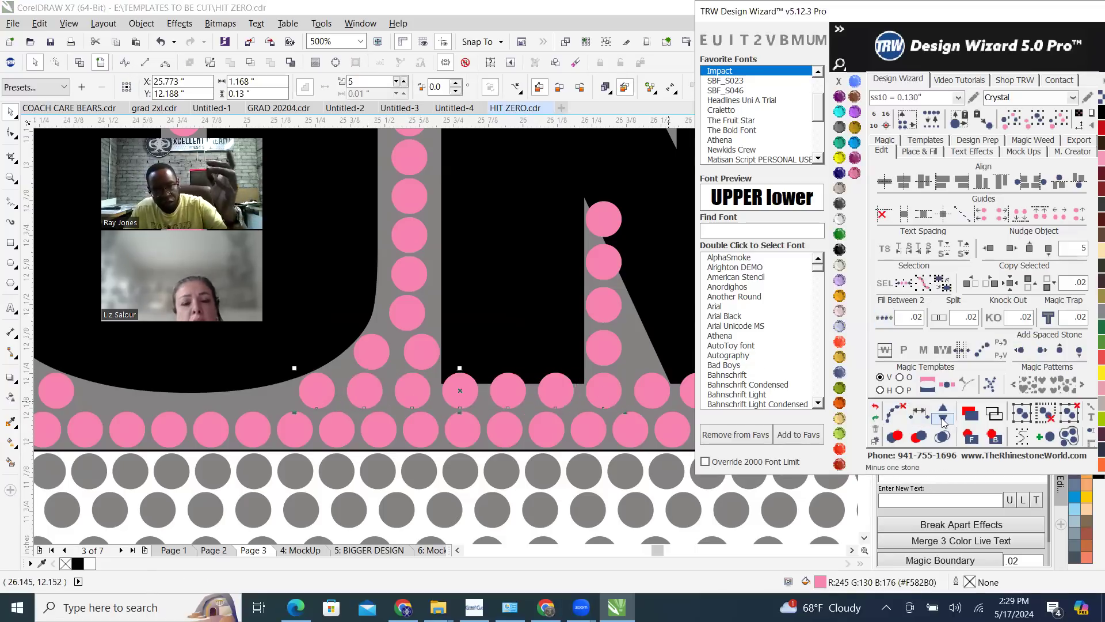
pyautogui.click(902, 411)
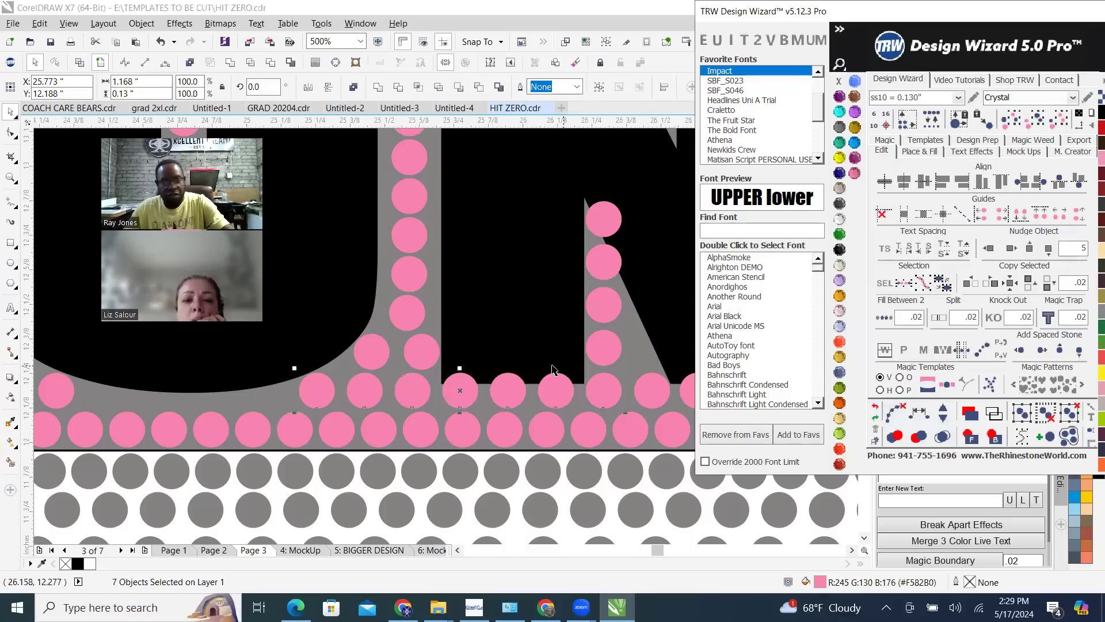
pyautogui.scroll(-5, 427, 384)
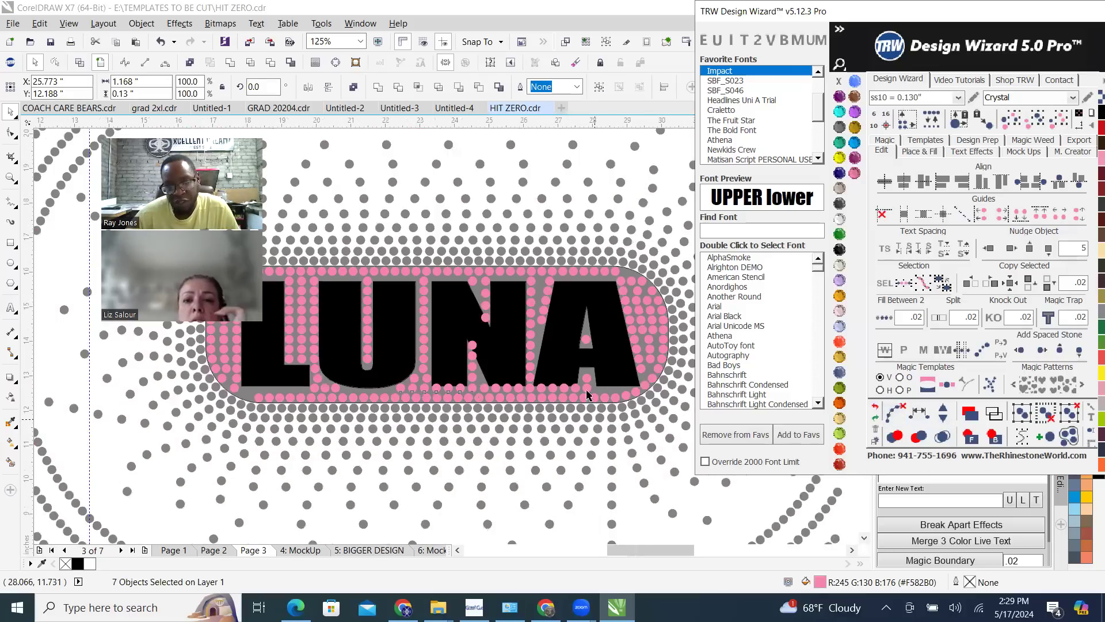
pyautogui.scroll(-1, 546, 197)
pyautogui.click(539, 214)
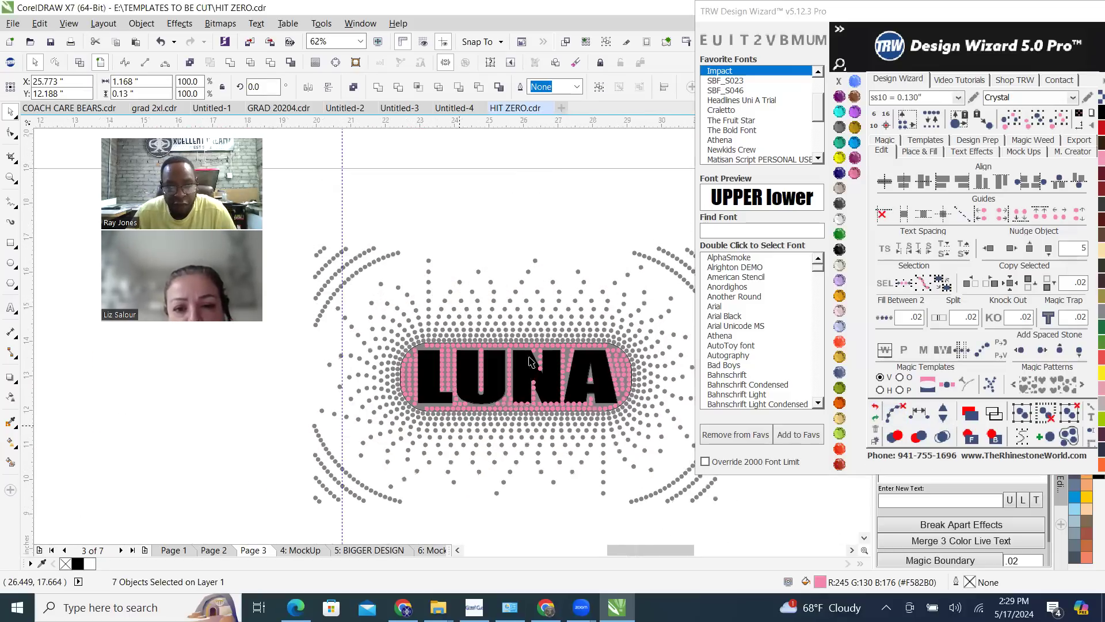
# Respace the nine outer stones along the curve above the L evenly, add one stone, and clear the guide path
pyautogui.scroll(2, 437, 373)
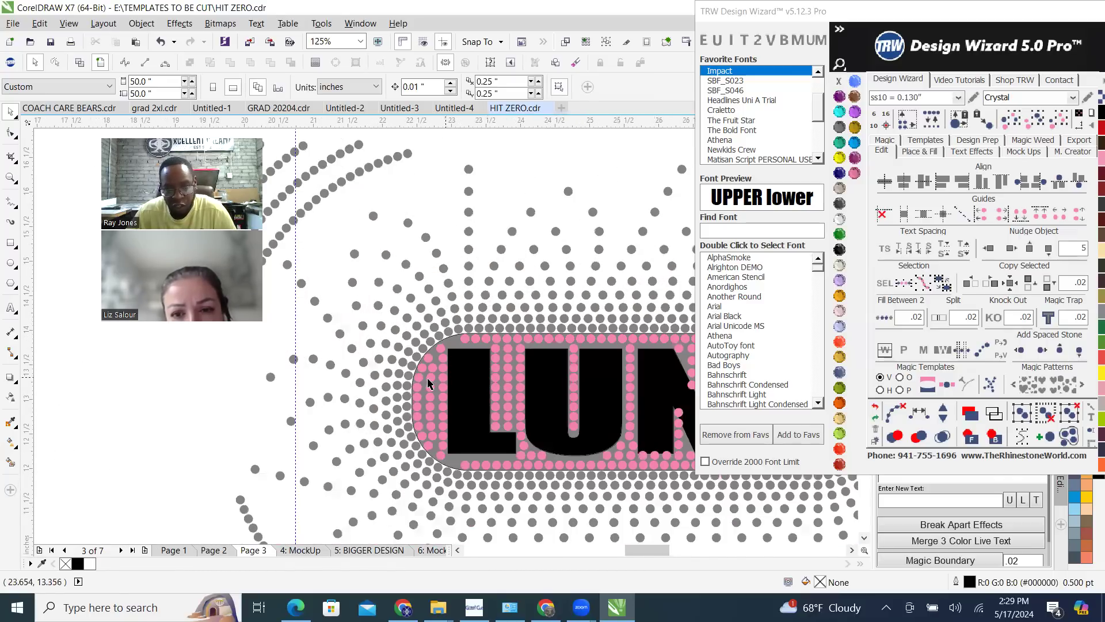
pyautogui.scroll(4, 344, 385)
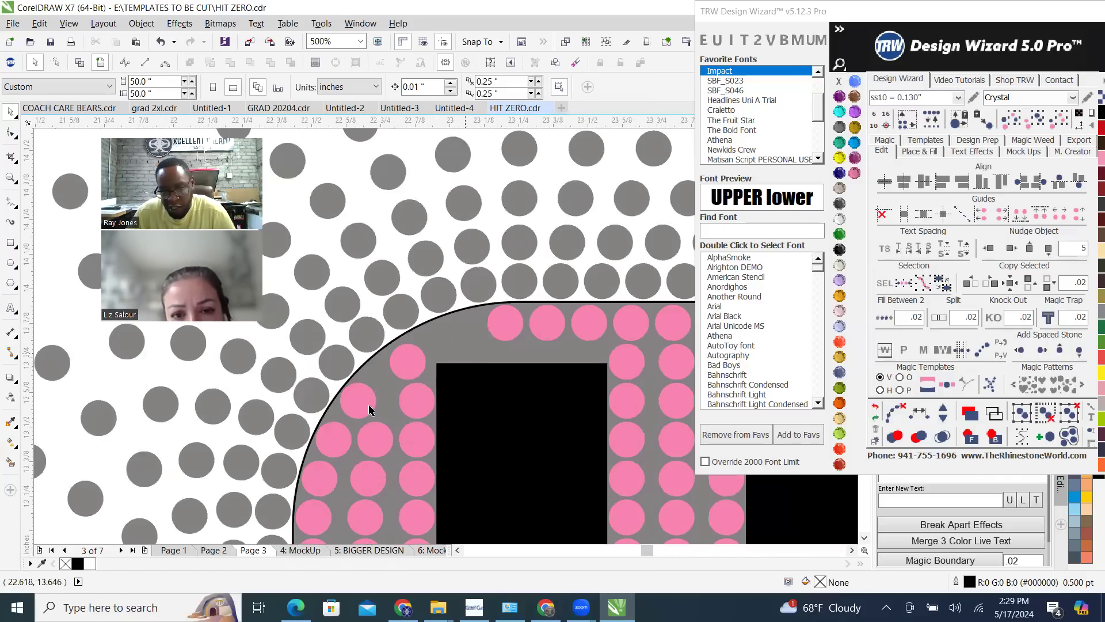
pyautogui.click(331, 442)
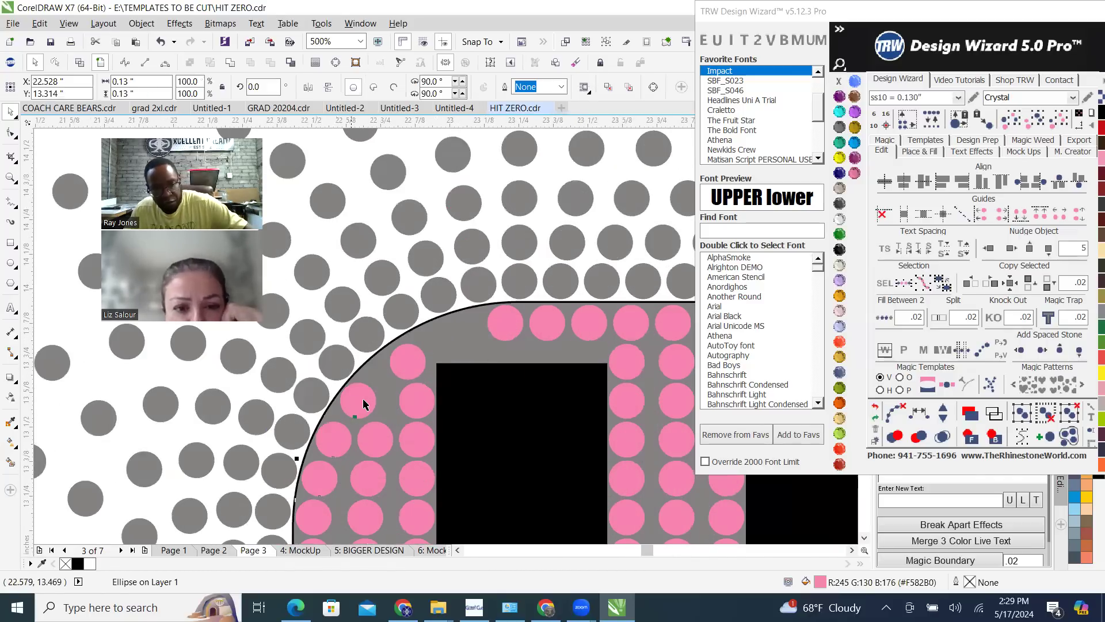
pyautogui.keyDown('shift'); pyautogui.click(415, 362); pyautogui.keyUp('shift')
pyautogui.keyDown('shift'); pyautogui.click(505, 320); pyautogui.keyUp('shift')
pyautogui.keyDown('shift'); pyautogui.click(540, 318); pyautogui.keyUp('shift')
pyautogui.keyDown('shift'); pyautogui.click(591, 320); pyautogui.keyUp('shift')
pyautogui.keyDown('shift'); pyautogui.click(629, 321); pyautogui.keyUp('shift')
pyautogui.keyDown('shift'); pyautogui.click(678, 324); pyautogui.keyUp('shift')
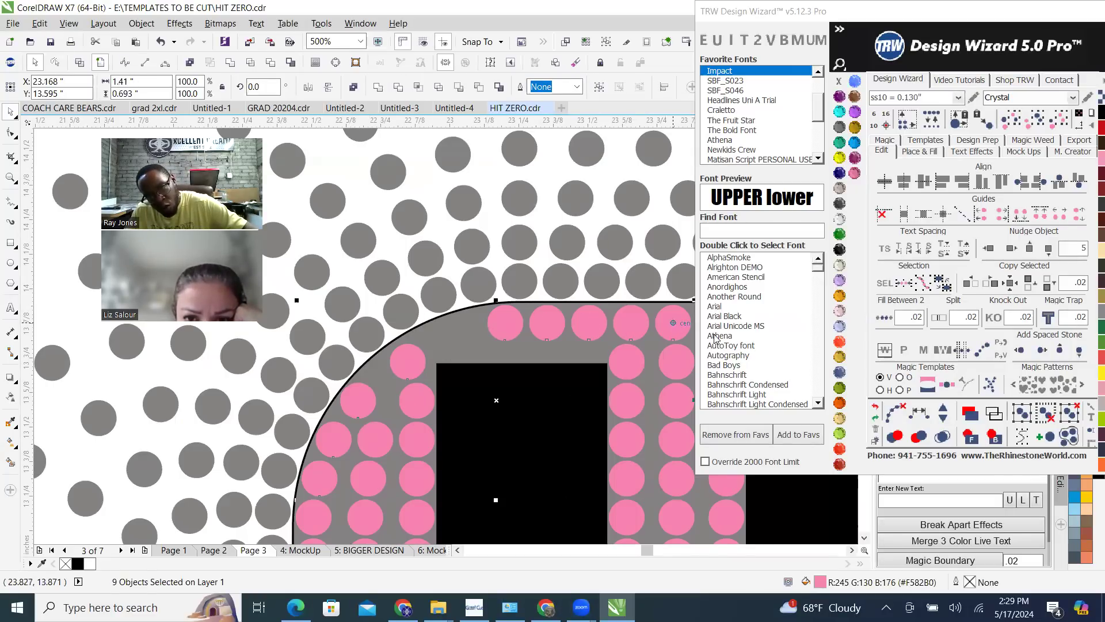
pyautogui.click(923, 417)
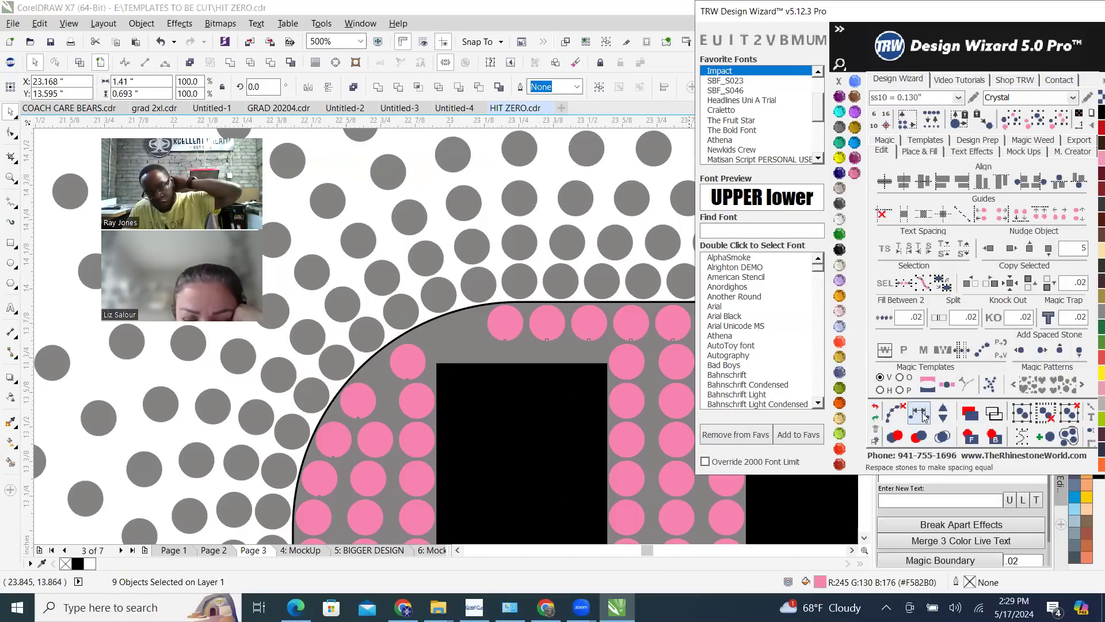
pyautogui.click(943, 412)
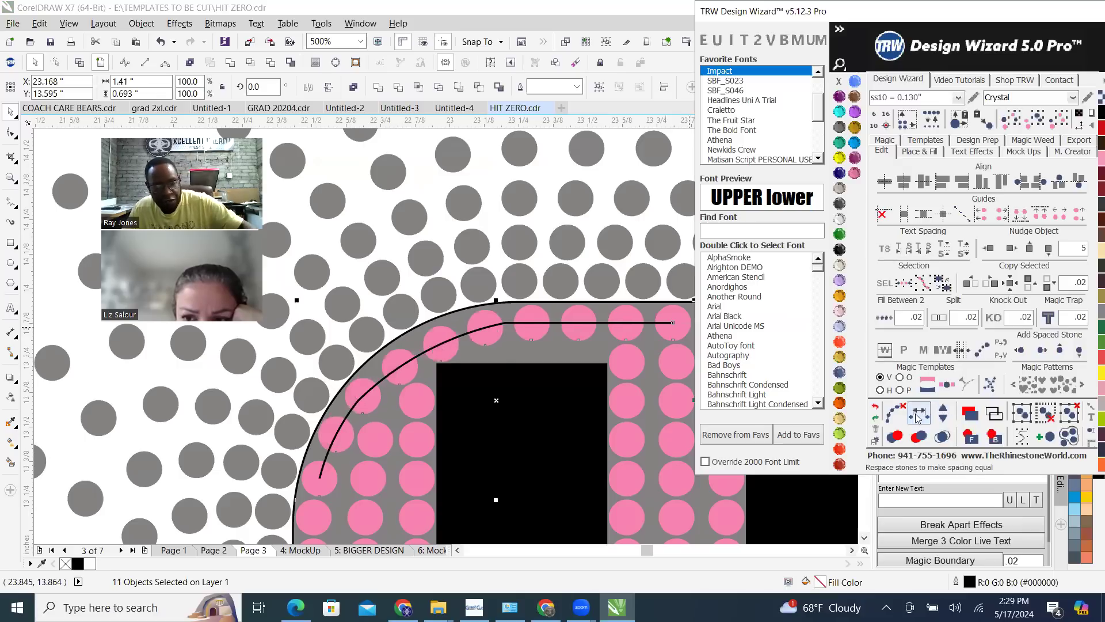
pyautogui.click(898, 418)
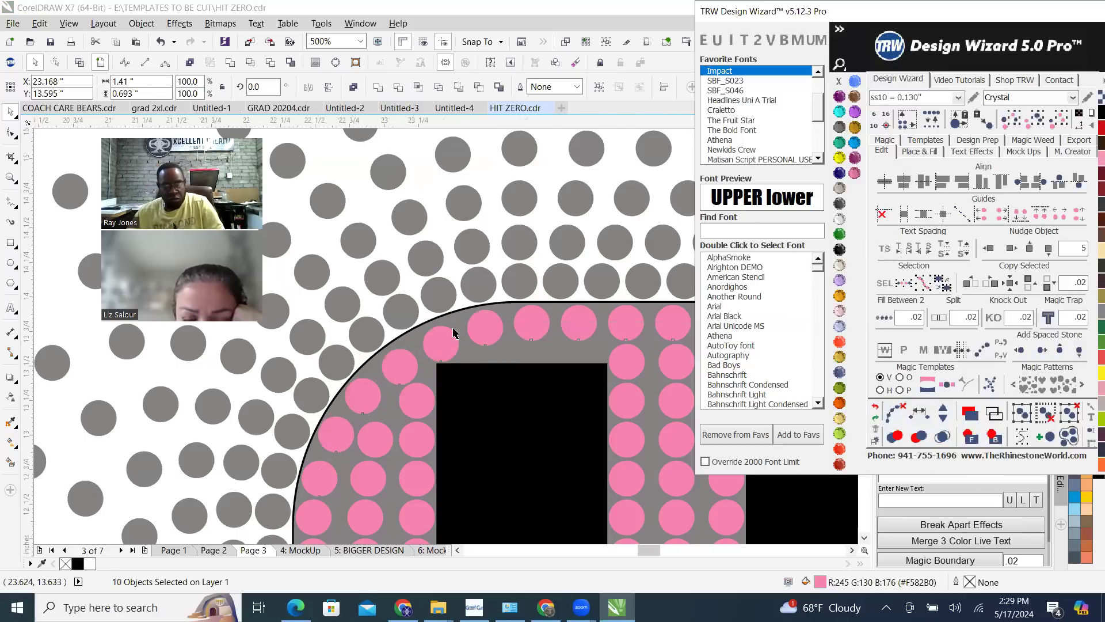
# Respace the seven outer stones along the curve below the L evenly, add two stones, clear the guide path, and deselect everything
pyautogui.scroll(-2, 482, 302)
pyautogui.scroll(-5, 482, 303)
pyautogui.scroll(3, 341, 358)
pyautogui.scroll(1, 341, 358)
pyautogui.scroll(-1, 322, 360)
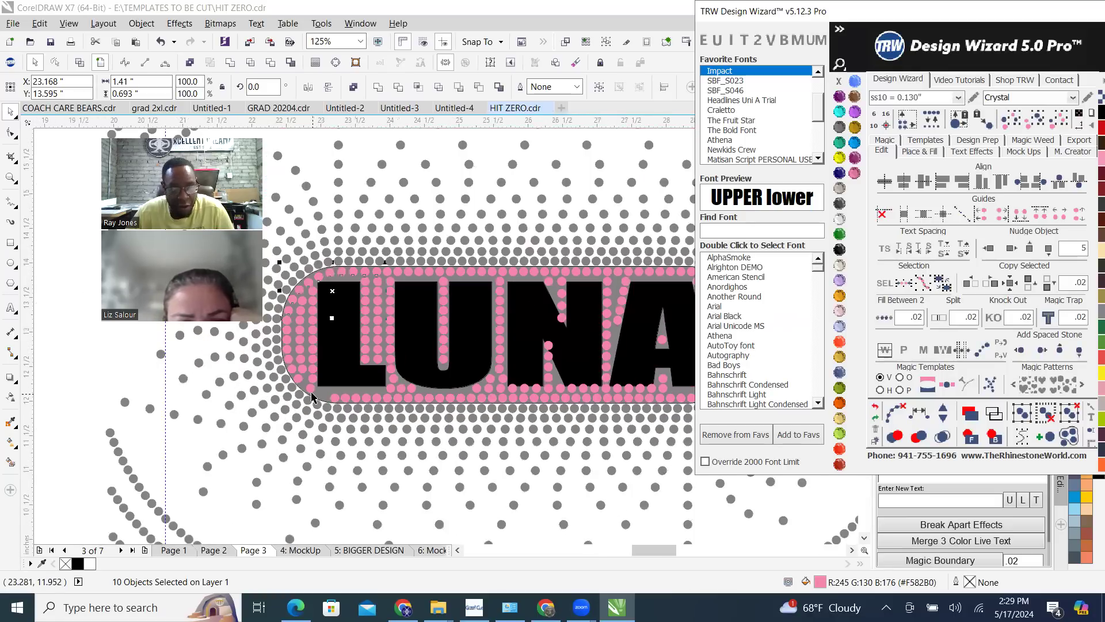
pyautogui.scroll(1, 285, 361)
pyautogui.click(280, 351)
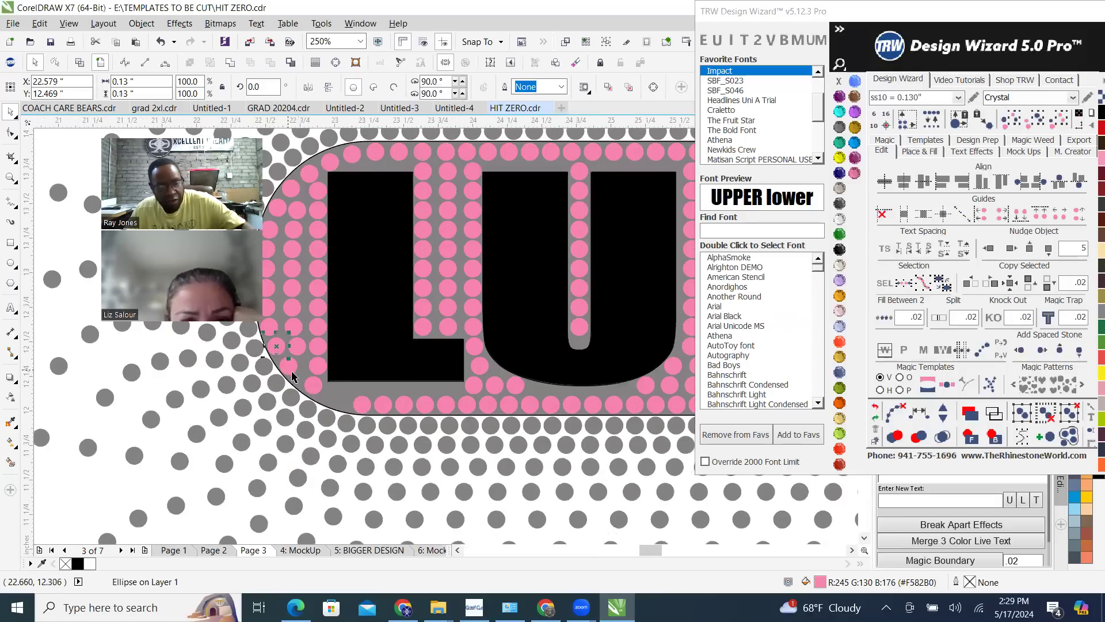
pyautogui.keyDown('shift'); pyautogui.click(312, 390); pyautogui.keyUp('shift')
pyautogui.keyDown('shift'); pyautogui.click(365, 408); pyautogui.keyUp('shift')
pyautogui.keyDown('shift'); pyautogui.click(386, 409); pyautogui.keyUp('shift')
pyautogui.keyDown('shift'); pyautogui.click(424, 404); pyautogui.keyUp('shift')
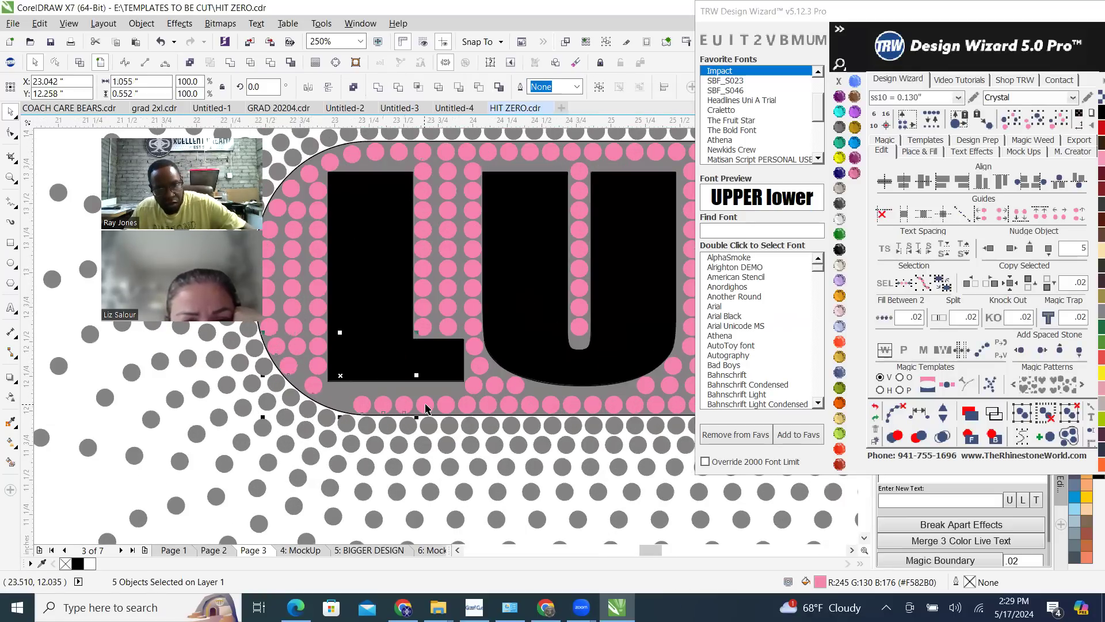
pyautogui.click(925, 414)
pyautogui.click(942, 410)
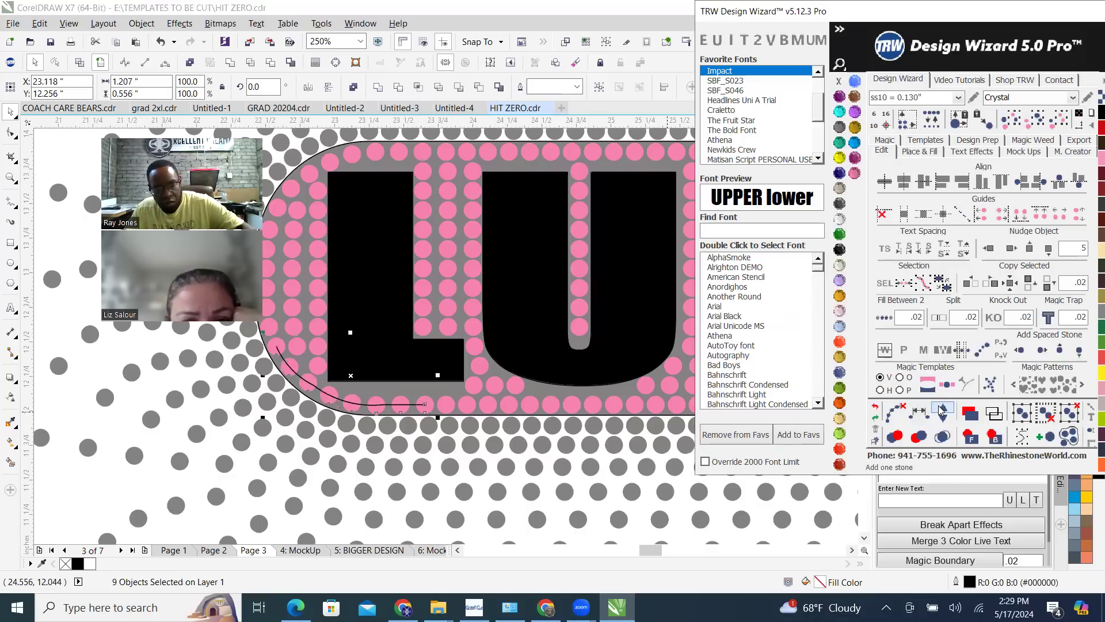
pyautogui.click(941, 410)
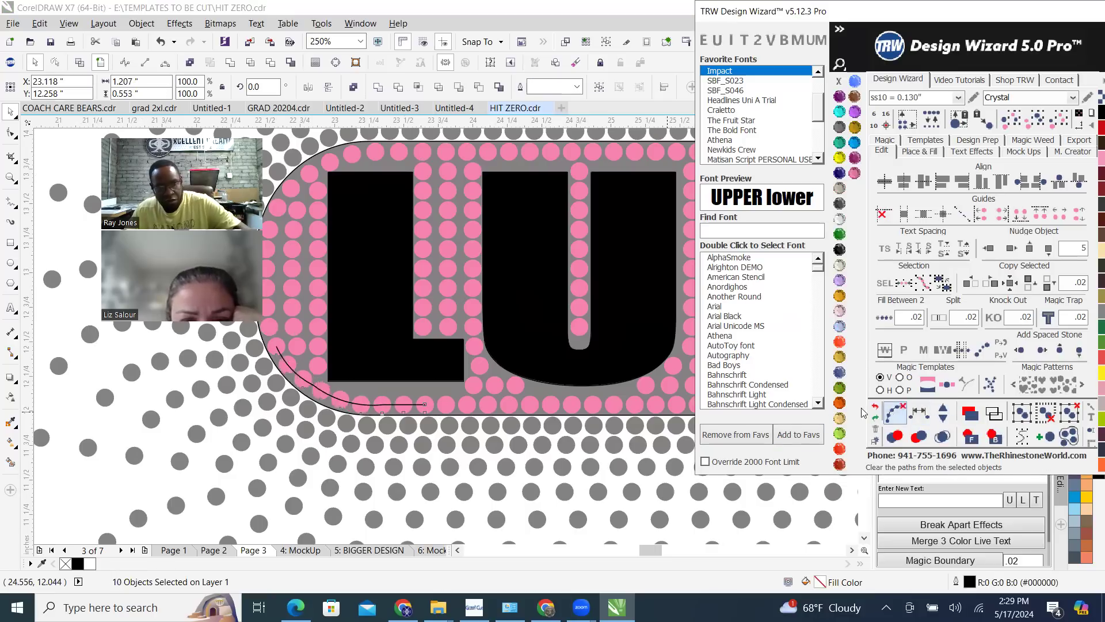
pyautogui.scroll(-2, 486, 370)
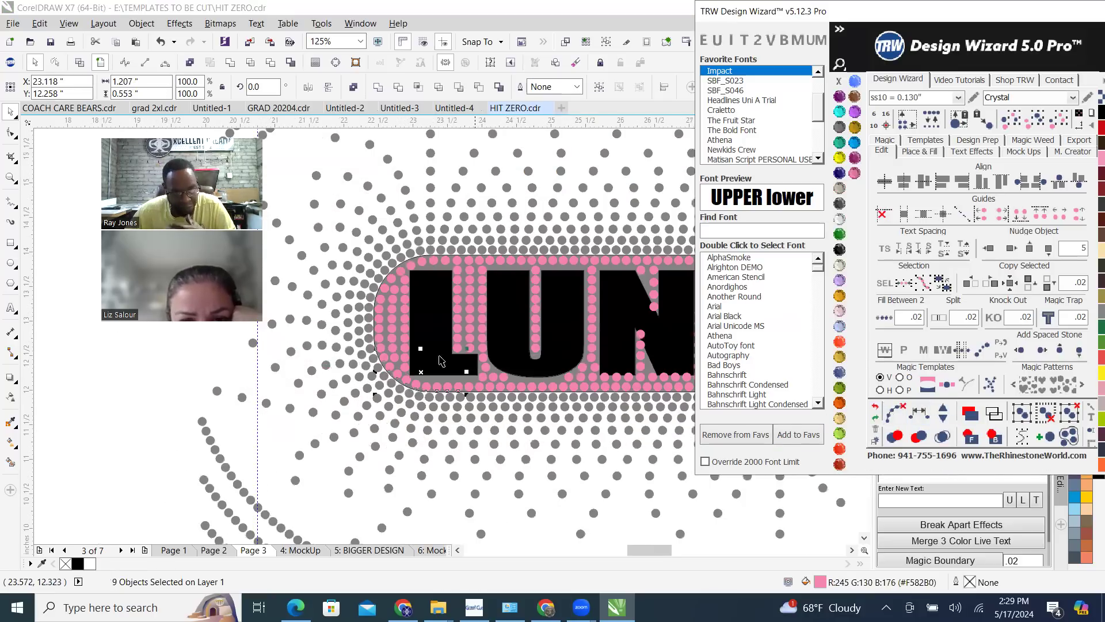
pyautogui.scroll(-2, 340, 372)
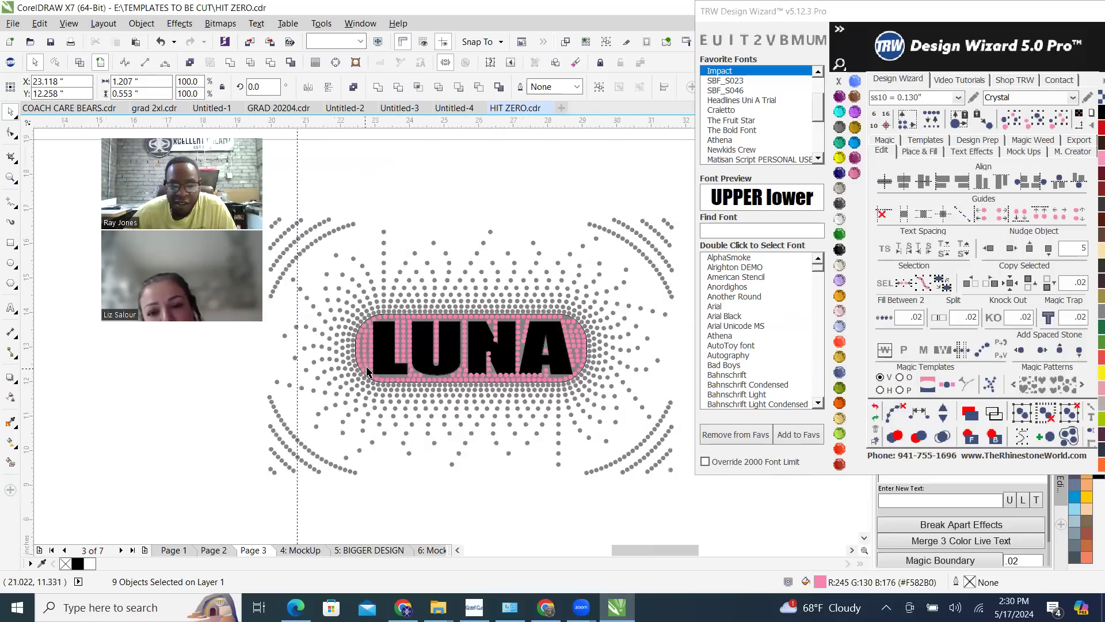
pyautogui.press('Escape')
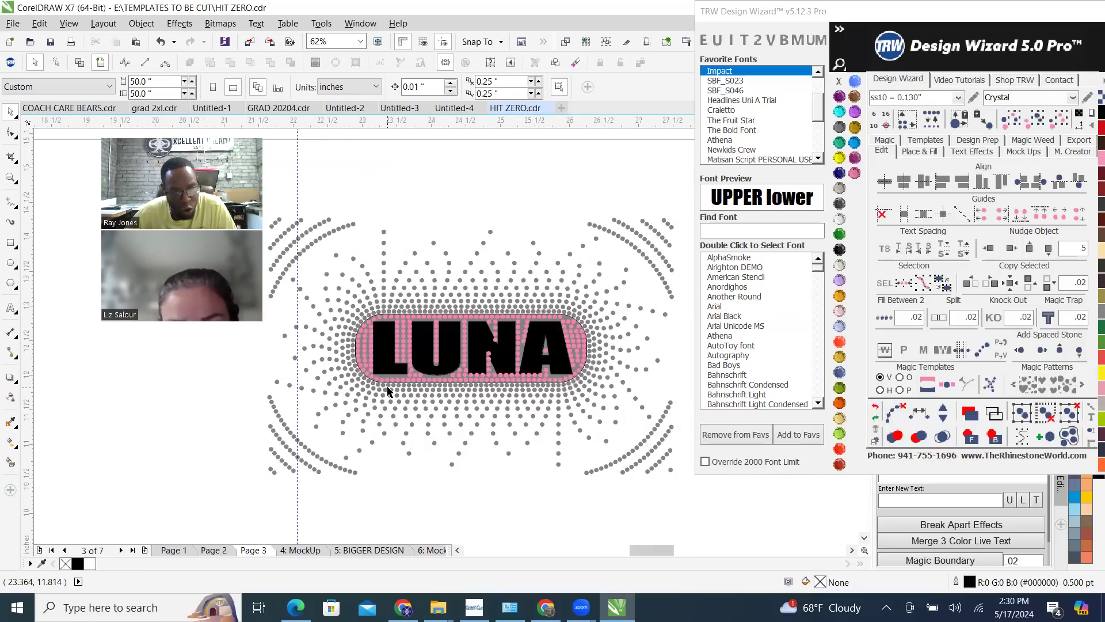
# Move the offset stone beside the L's foot toward the L, in line with the column between the L and the U
pyautogui.scroll(4, 354, 394)
pyautogui.scroll(2, 378, 362)
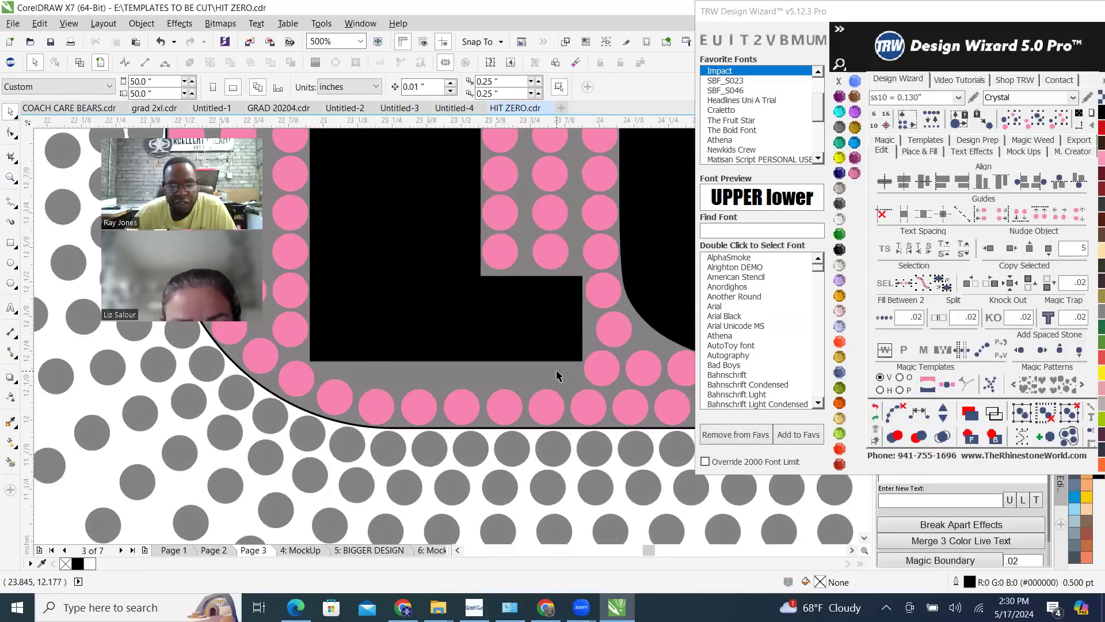
pyautogui.scroll(-2, 582, 376)
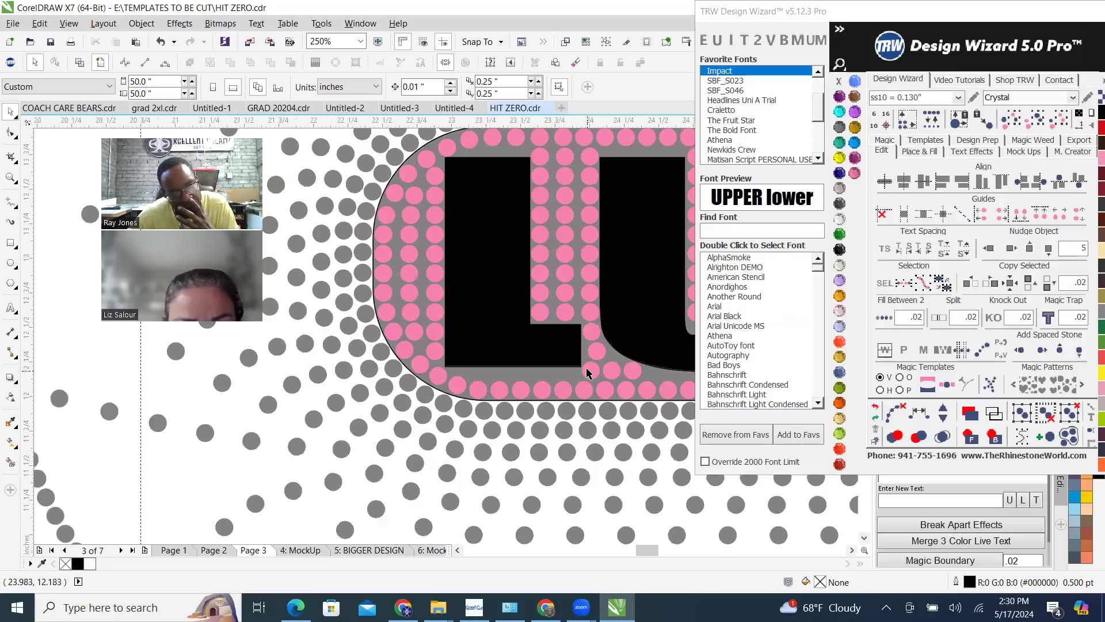
pyautogui.scroll(8, 593, 357)
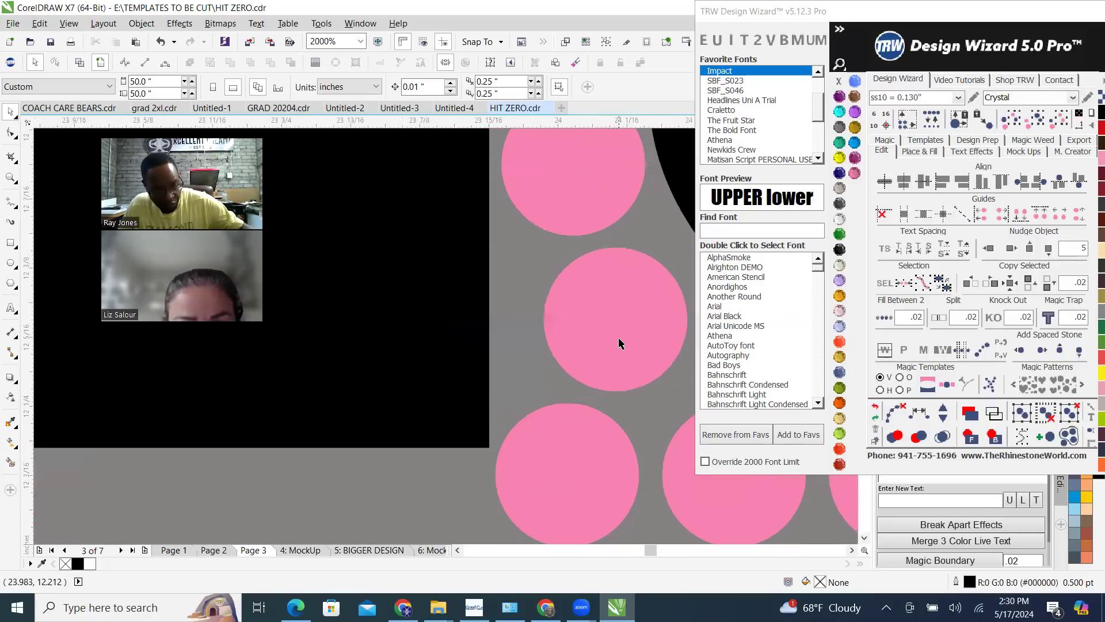
pyautogui.scroll(-2, 579, 349)
pyautogui.click(594, 351)
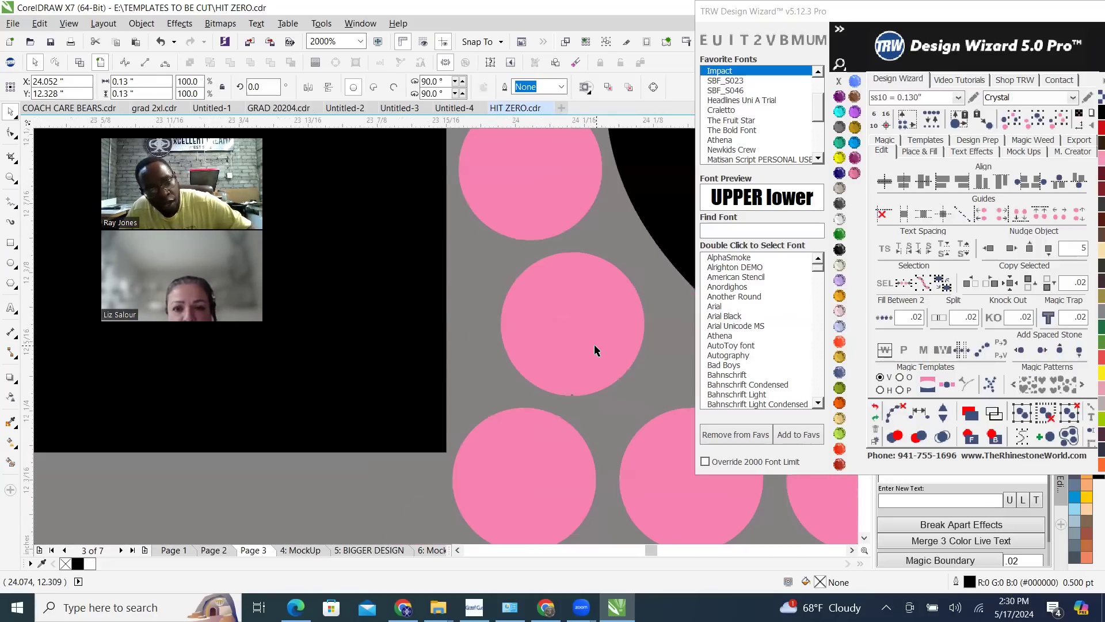
pyautogui.moveTo(544, 353); pyautogui.dragTo(536, 360)
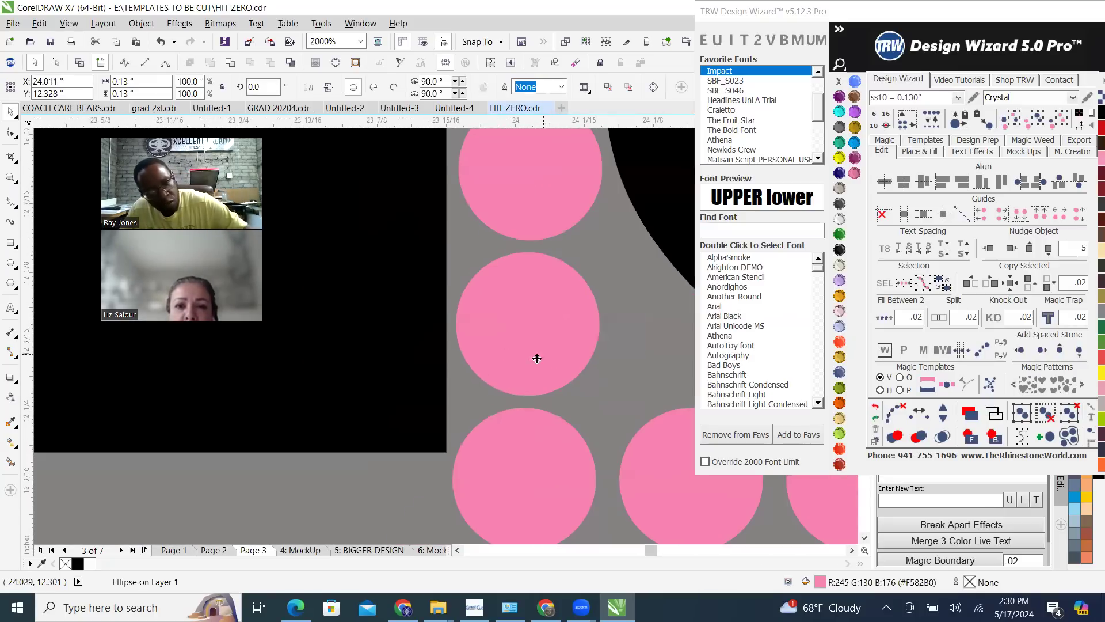
pyautogui.scroll(-2, 536, 360)
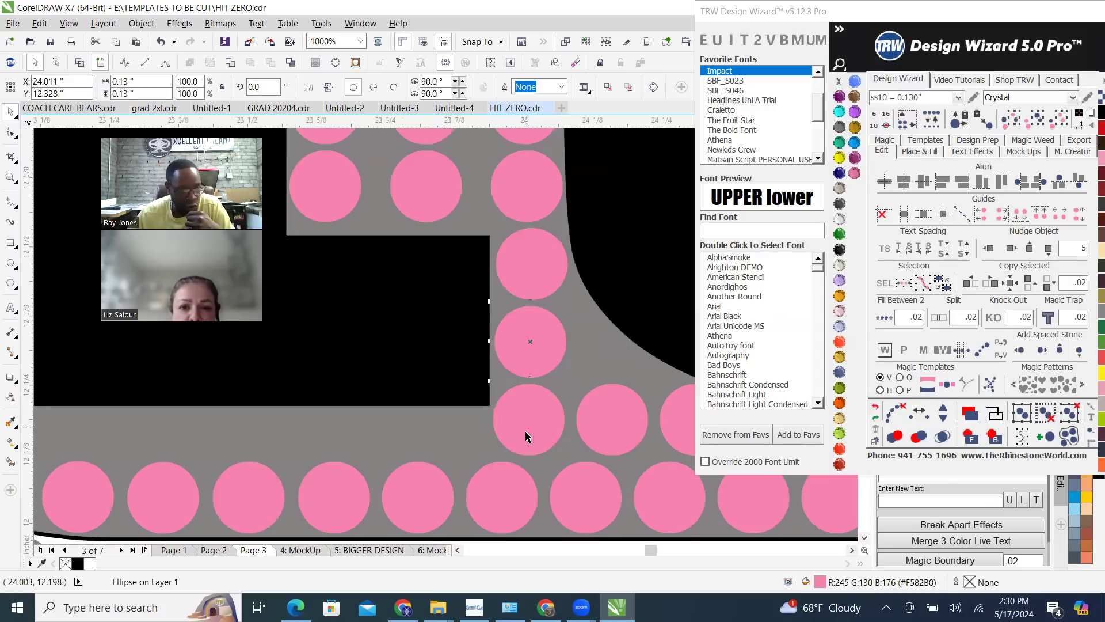
pyautogui.scroll(-2, 535, 425)
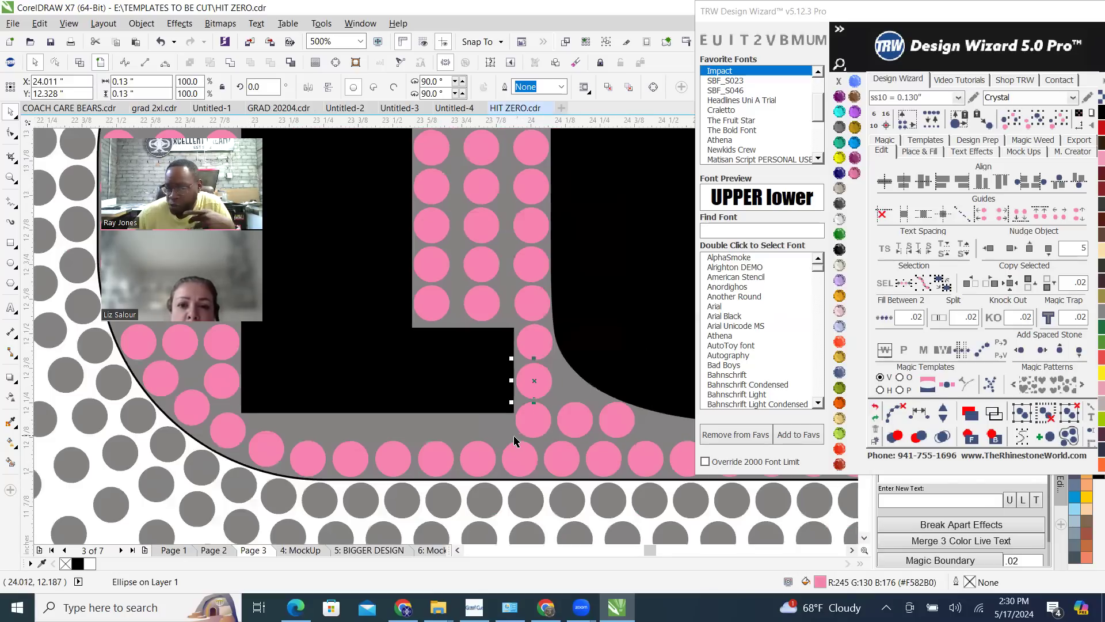
pyautogui.scroll(2, 514, 440)
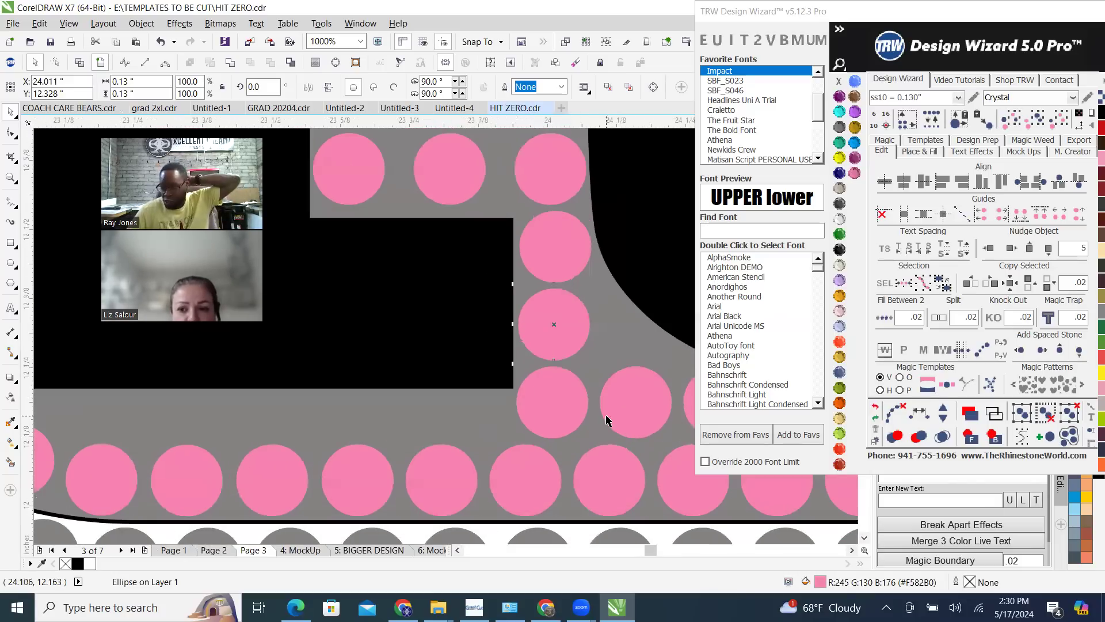
# Recolor the LUNA lettering to a near-white fill of R252 G252 B252
pyautogui.scroll(-4, 606, 421)
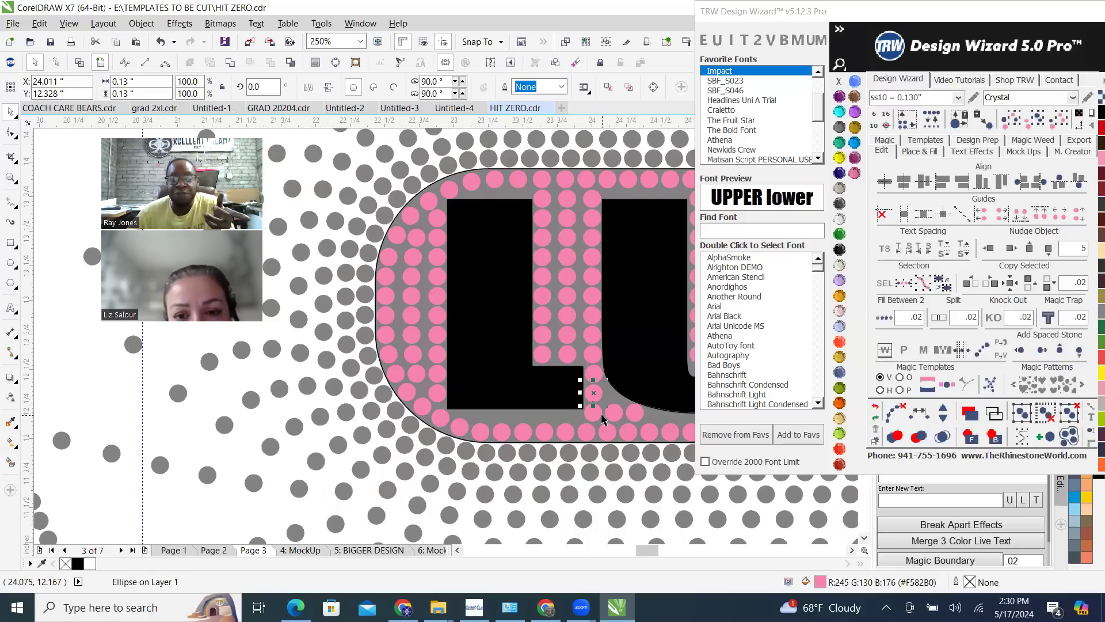
pyautogui.press('Delete')
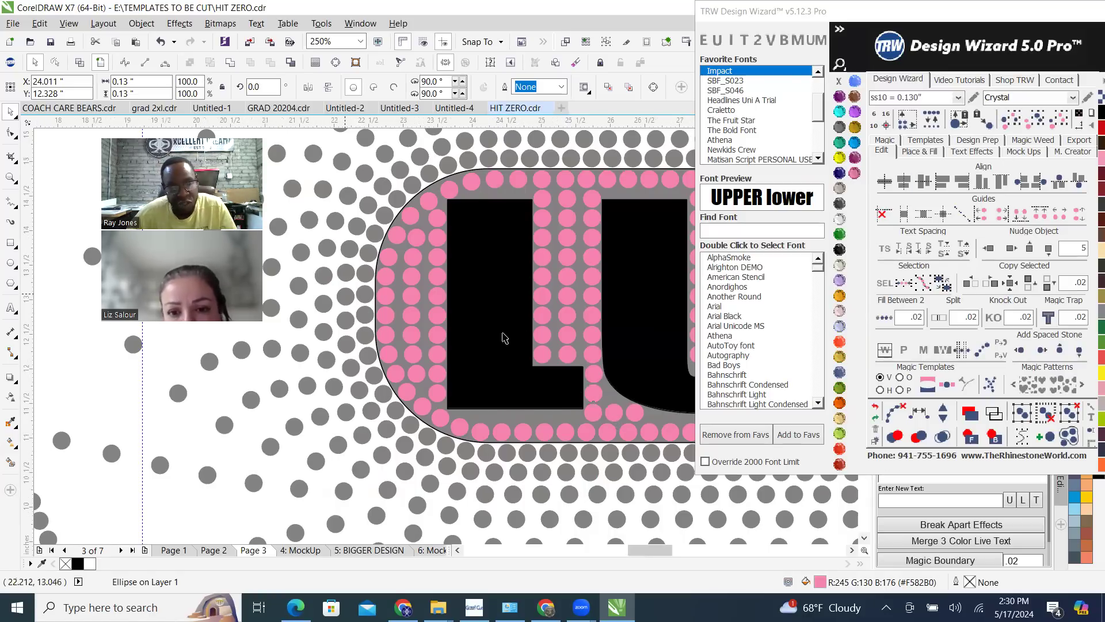
pyautogui.scroll(-1, 502, 337)
pyautogui.scroll(-1, 618, 310)
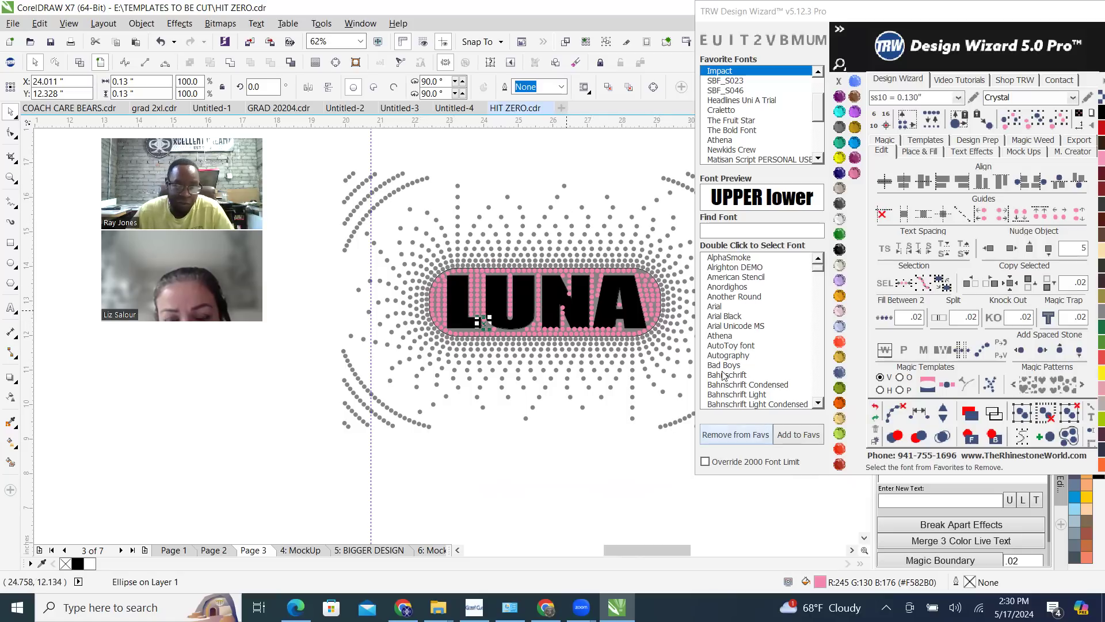
pyautogui.scroll(2, 476, 249)
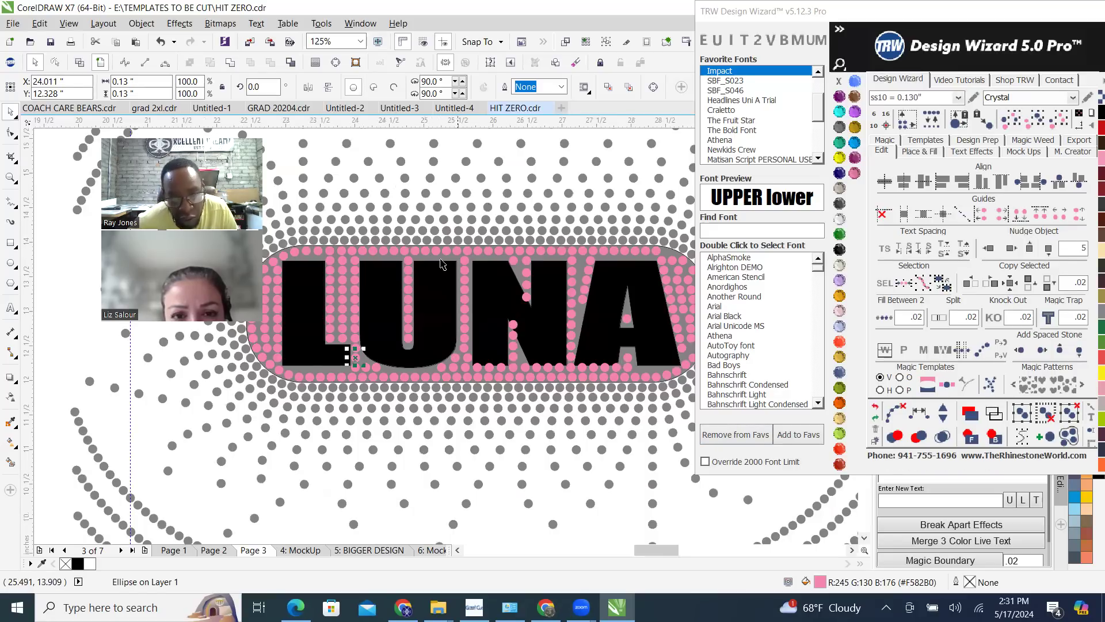
pyautogui.click(441, 301)
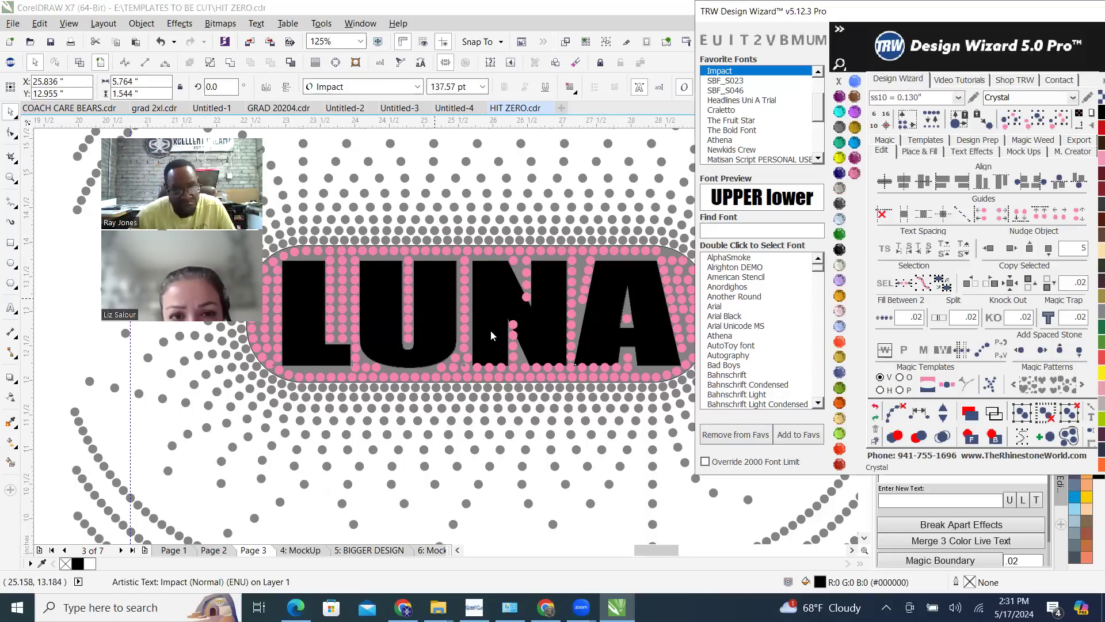
pyautogui.scroll(-2, 506, 310)
pyautogui.scroll(4, 505, 311)
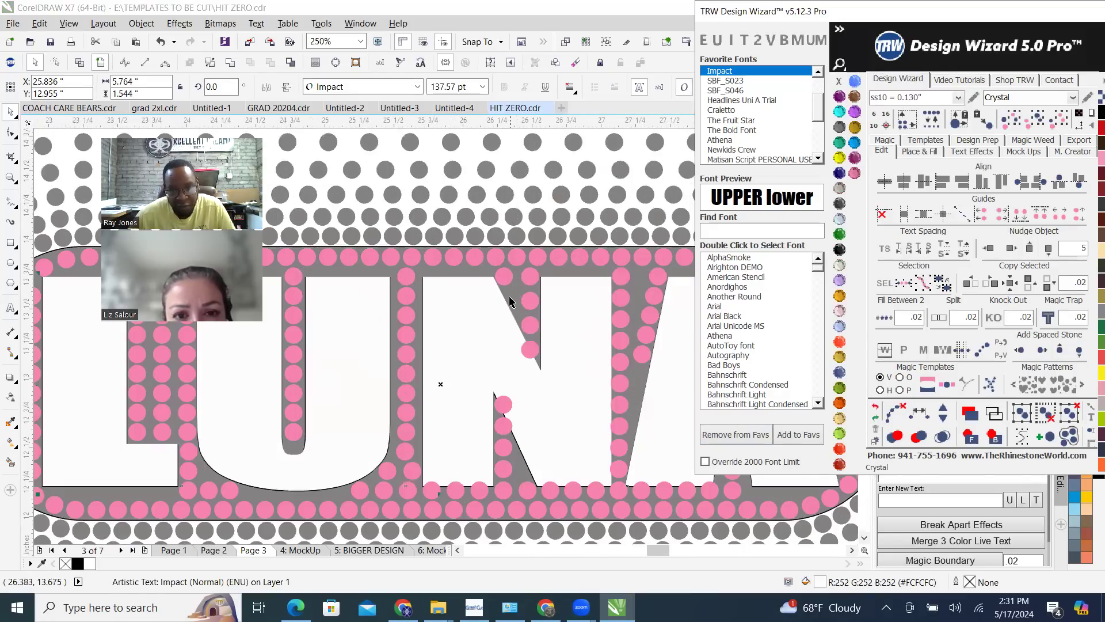
# Fill the rounded shape behind the letters with R252 G252 B252, remove its outline, and deselect it
pyautogui.hotkey('ctrl', 'q')
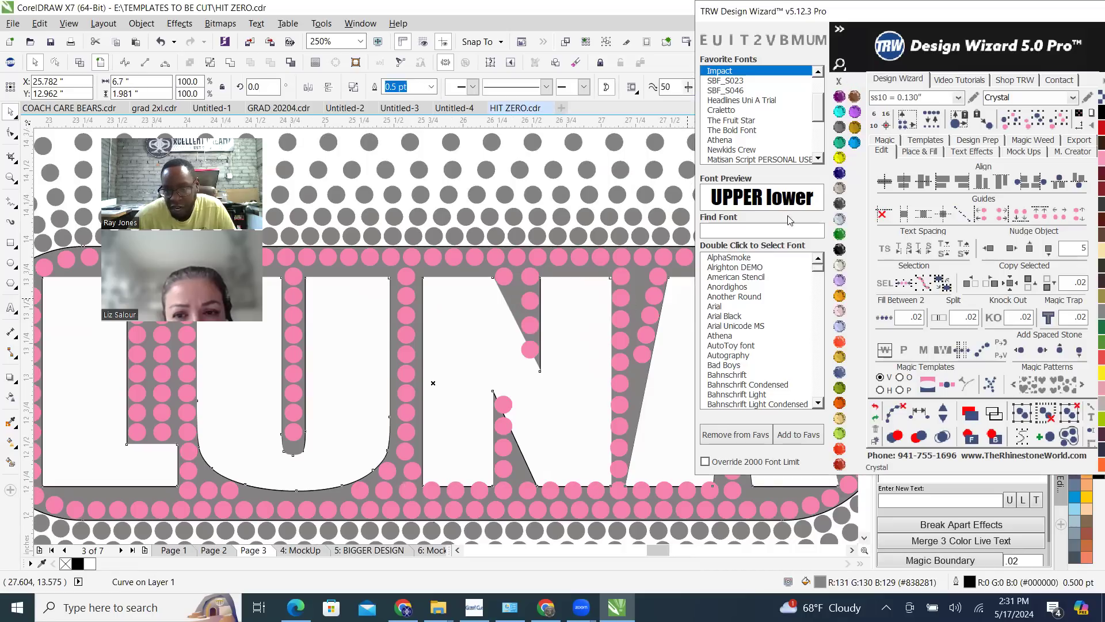
pyautogui.scroll(-2, 569, 303)
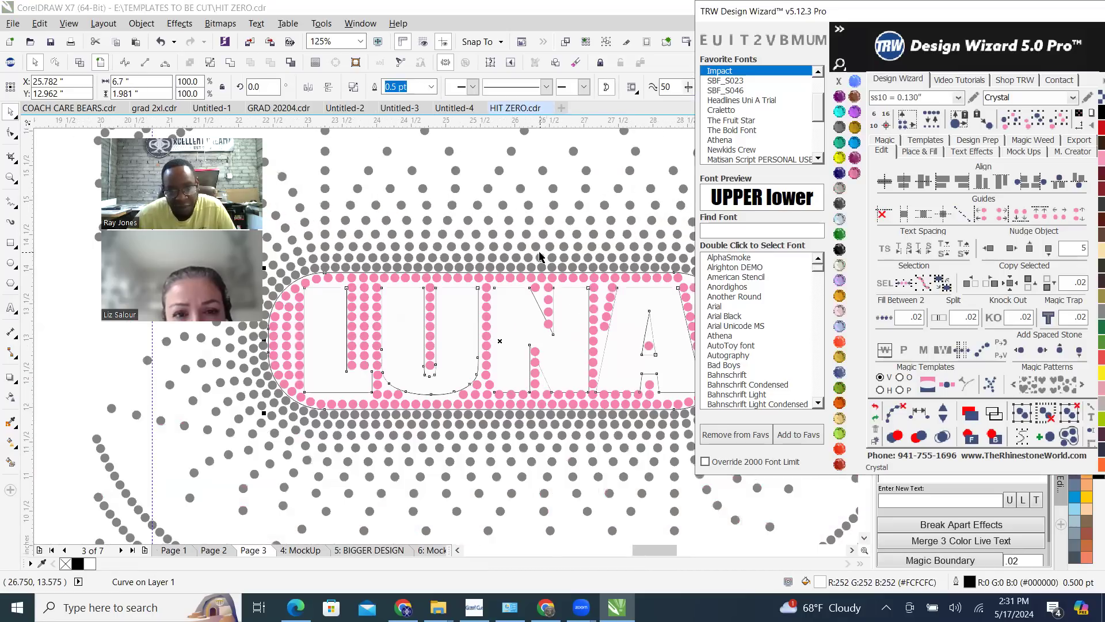
pyautogui.scroll(6, 532, 289)
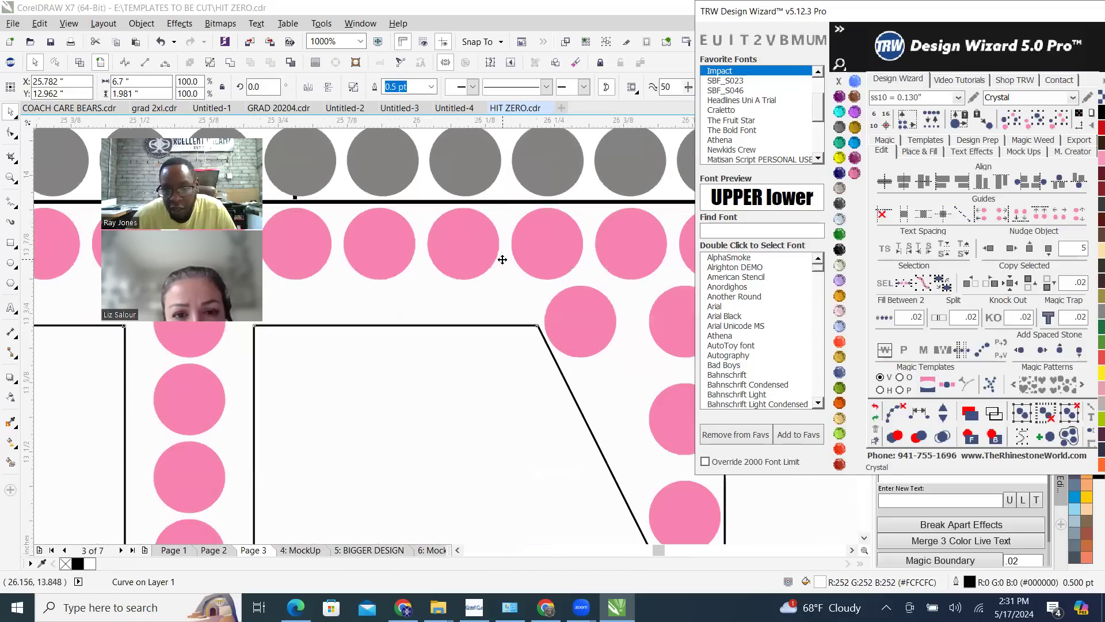
pyautogui.rightClick(839, 82)
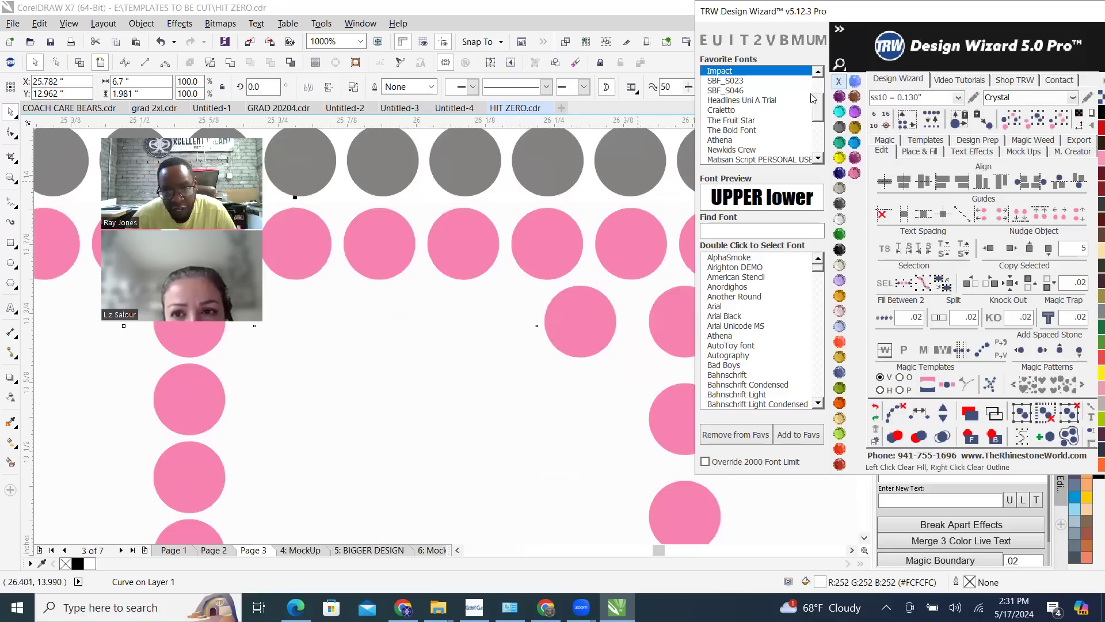
pyautogui.scroll(-7, 530, 295)
pyautogui.click(470, 201)
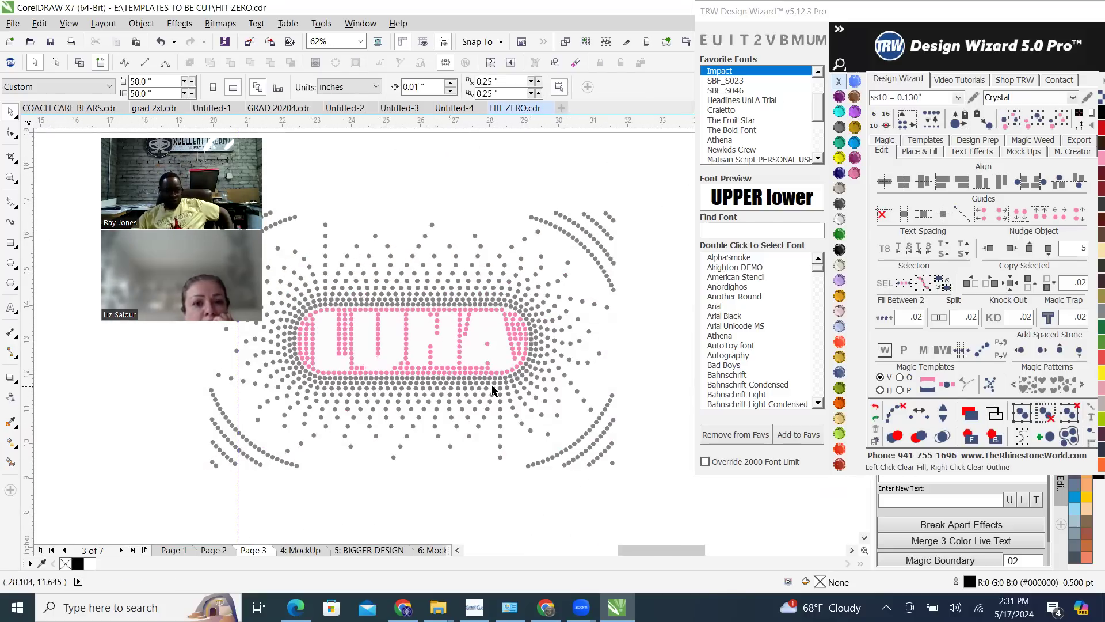
# Delete the four pink stones crossing the foot of the A's left leg
pyautogui.scroll(2, 425, 381)
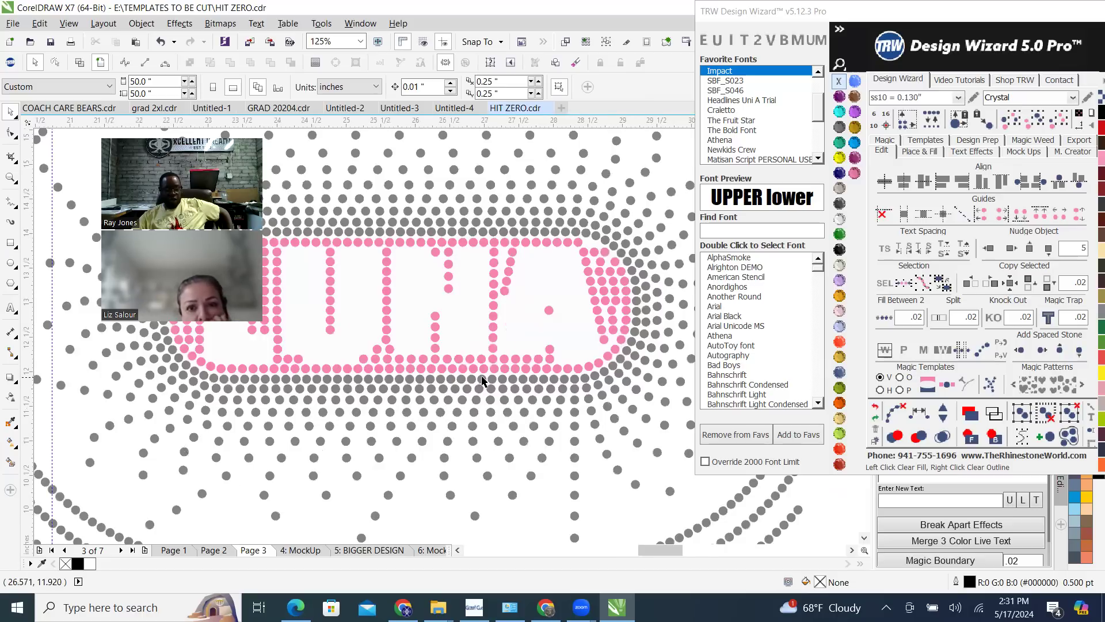
pyautogui.scroll(-2, 532, 377)
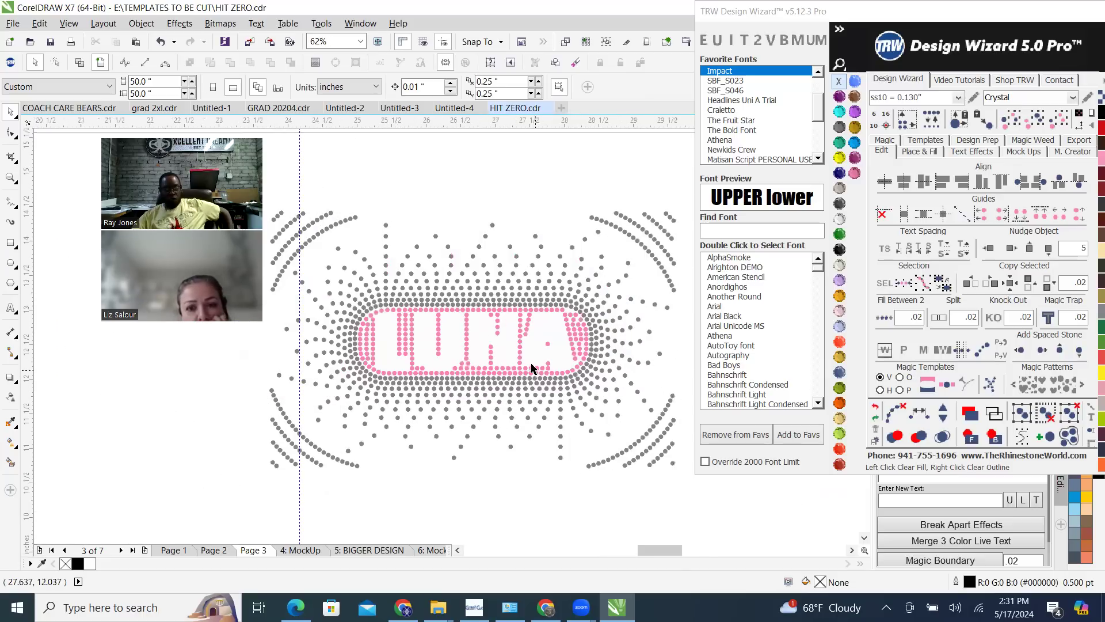
pyautogui.scroll(2, 530, 368)
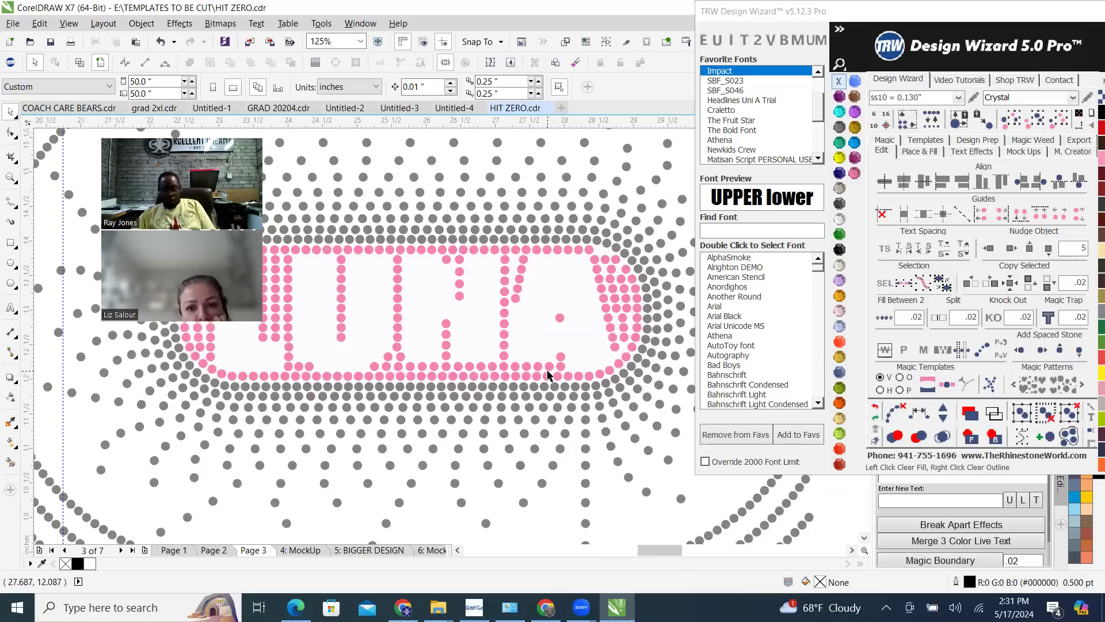
pyautogui.scroll(-2, 588, 372)
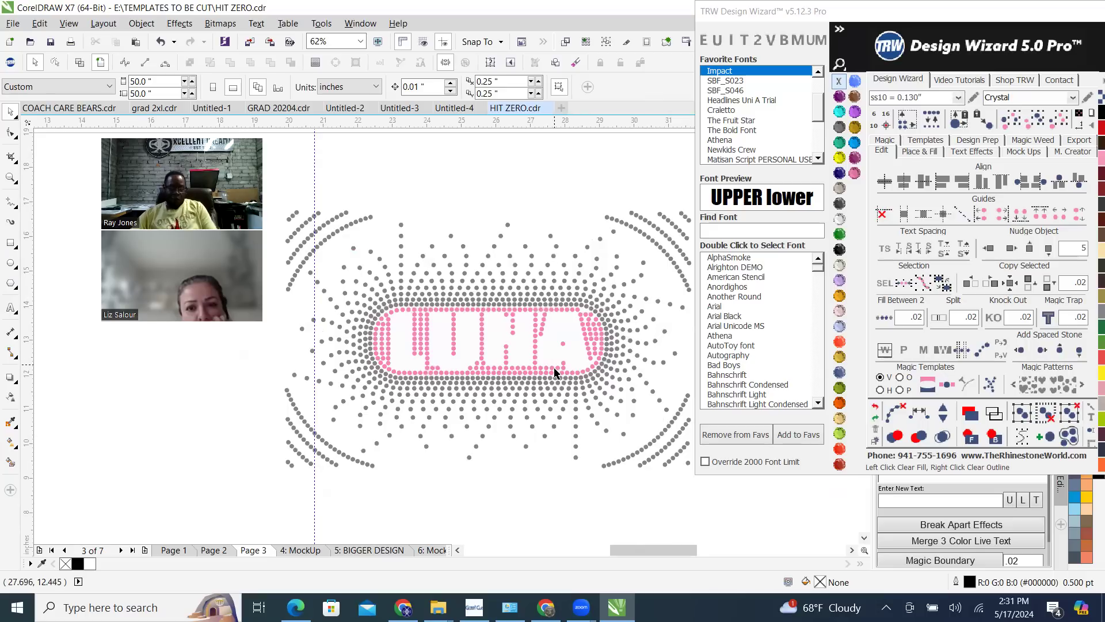
pyautogui.scroll(4, 555, 373)
pyautogui.click(566, 365)
pyautogui.press('Delete')
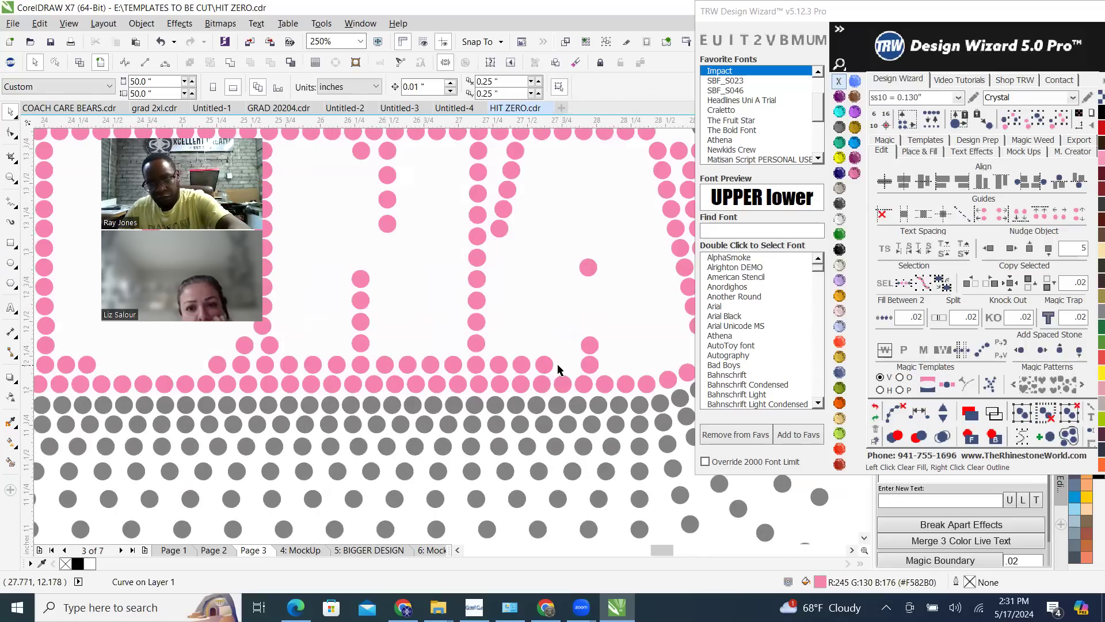
pyautogui.click(545, 366)
pyautogui.press('Delete')
pyautogui.click(520, 365)
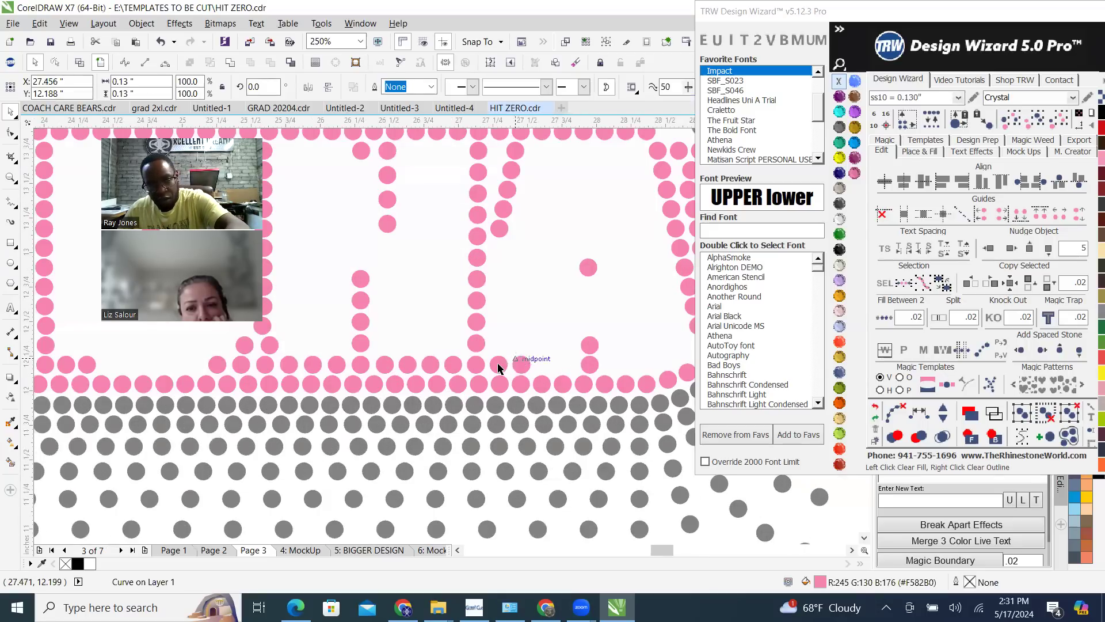
pyautogui.press('Delete')
pyautogui.click(498, 365)
pyautogui.scroll(-2, 461, 382)
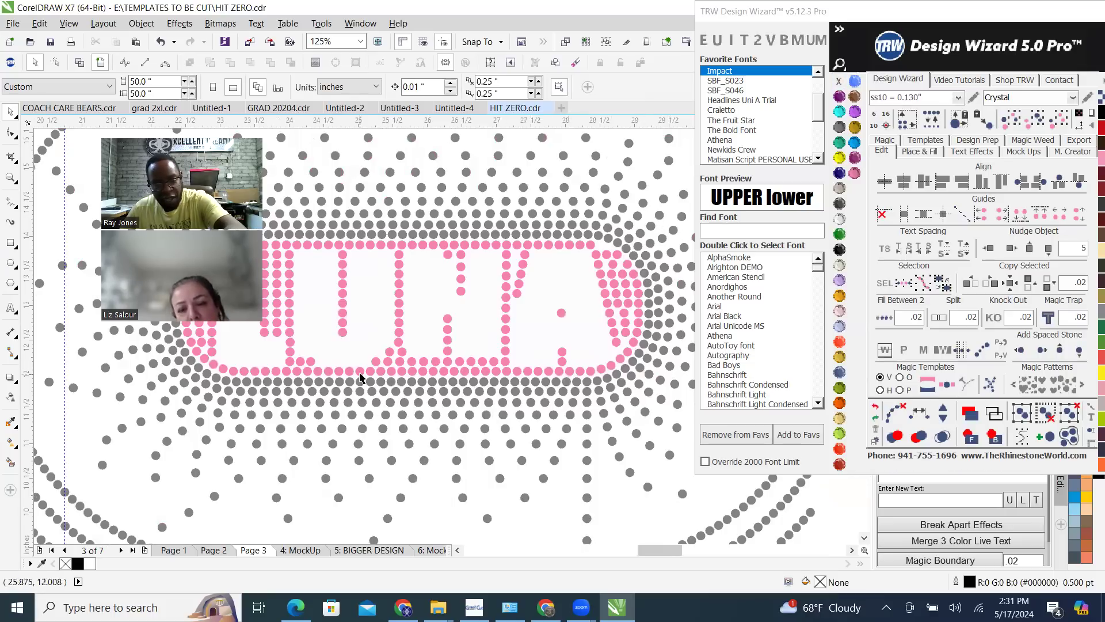
pyautogui.press('Delete')
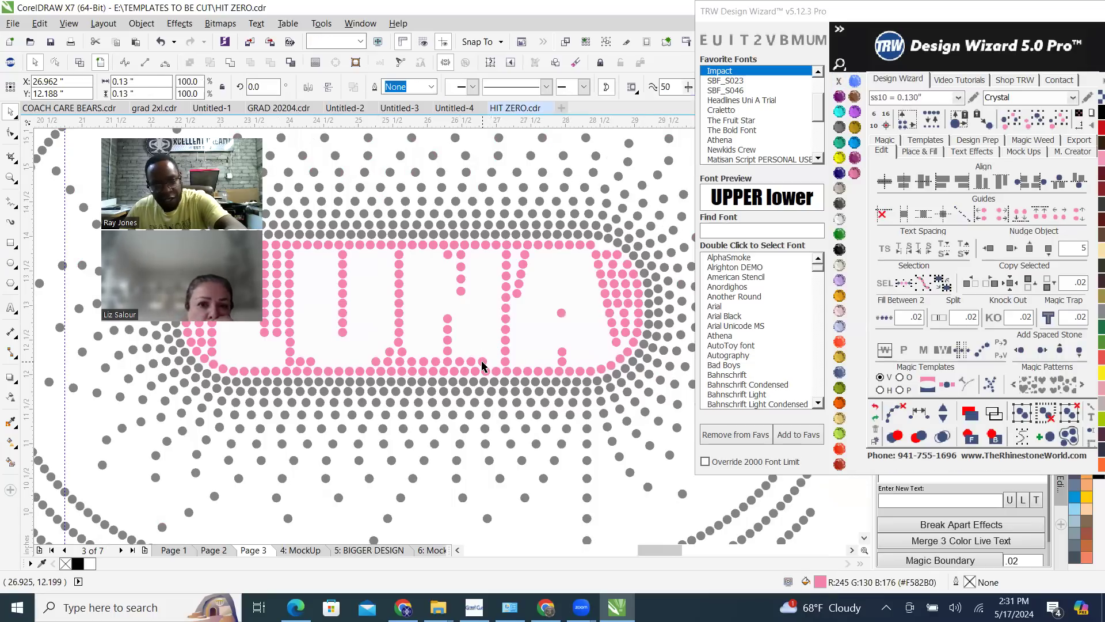
# Delete the pink stones crossing the feet of the N's right and left legs
pyautogui.click(481, 362)
pyautogui.press('Delete')
pyautogui.click(470, 363)
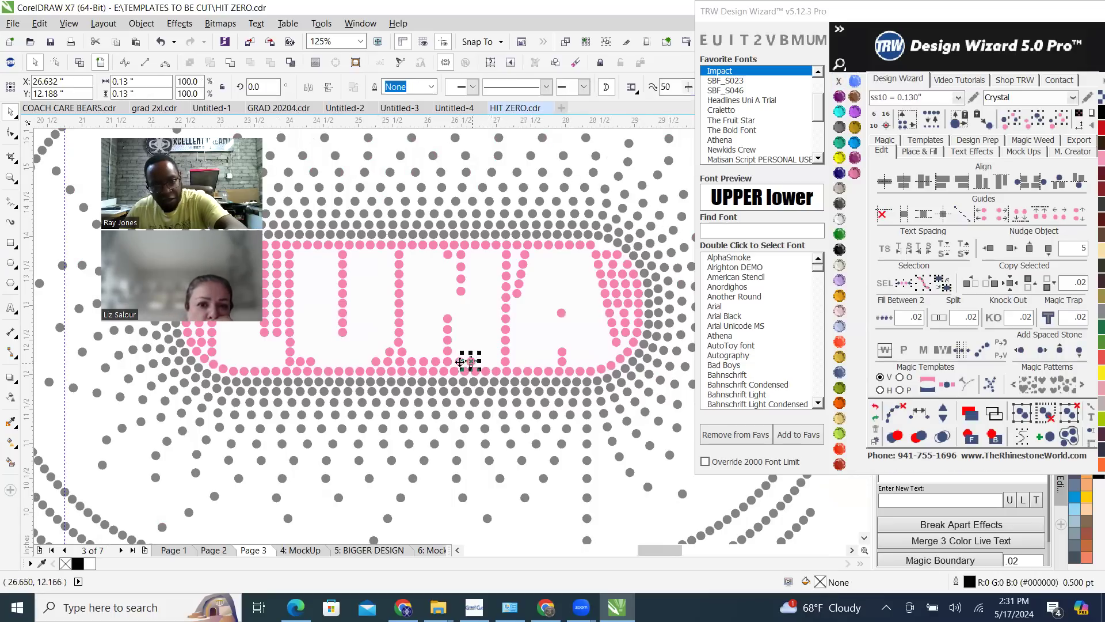
pyautogui.press('Delete')
pyautogui.click(460, 363)
pyautogui.press('Delete')
pyautogui.click(435, 363)
pyautogui.press('Delete')
pyautogui.press('Delete')
pyautogui.click(412, 361)
pyautogui.press('Delete')
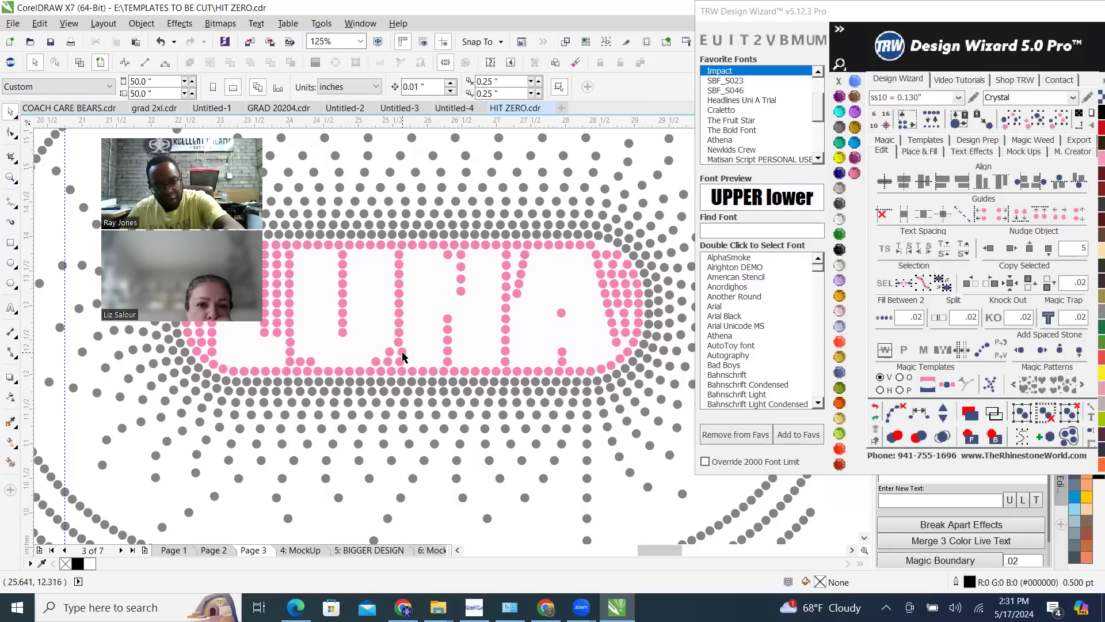
# Delete the crowded stone low in the column between U and N, space the column's lower stones evenly vertically, and clear the selection
pyautogui.click(403, 353)
pyautogui.press('Delete')
pyautogui.click(397, 360)
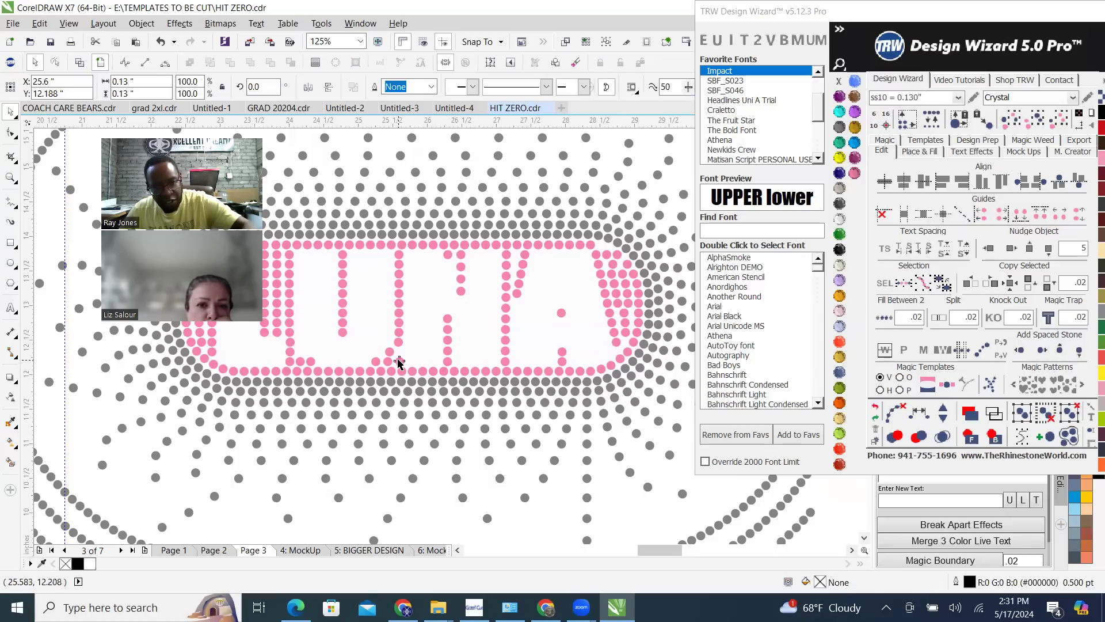
pyautogui.scroll(2, 398, 359)
pyautogui.keyDown('shift'); pyautogui.click(407, 358); pyautogui.keyUp('shift')
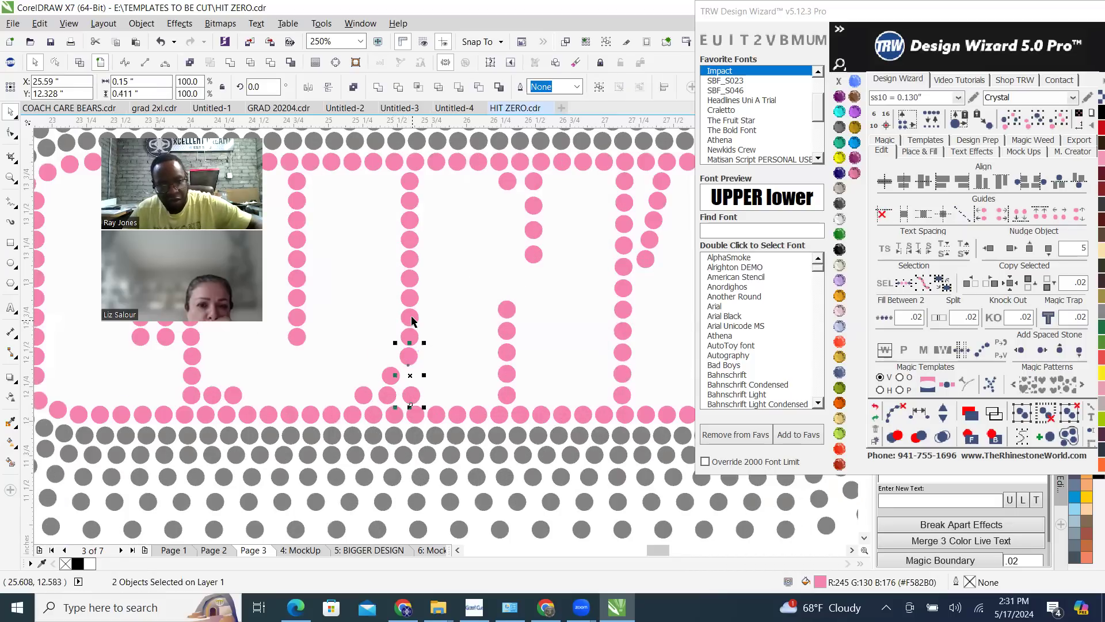
pyautogui.keyDown('shift'); pyautogui.click(411, 339); pyautogui.keyUp('shift')
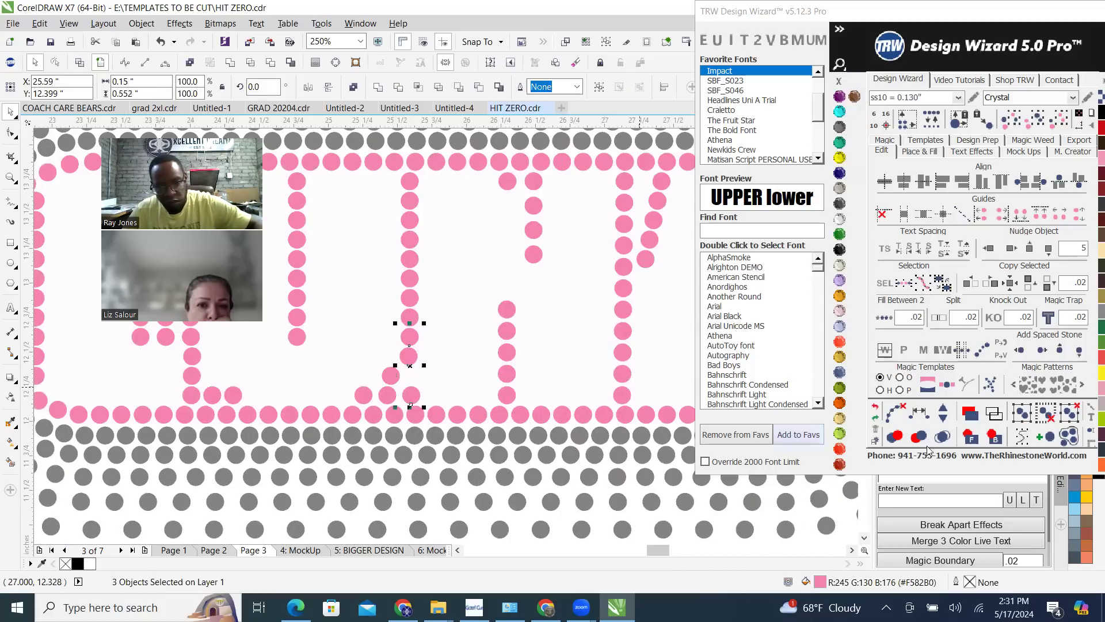
pyautogui.click(941, 412)
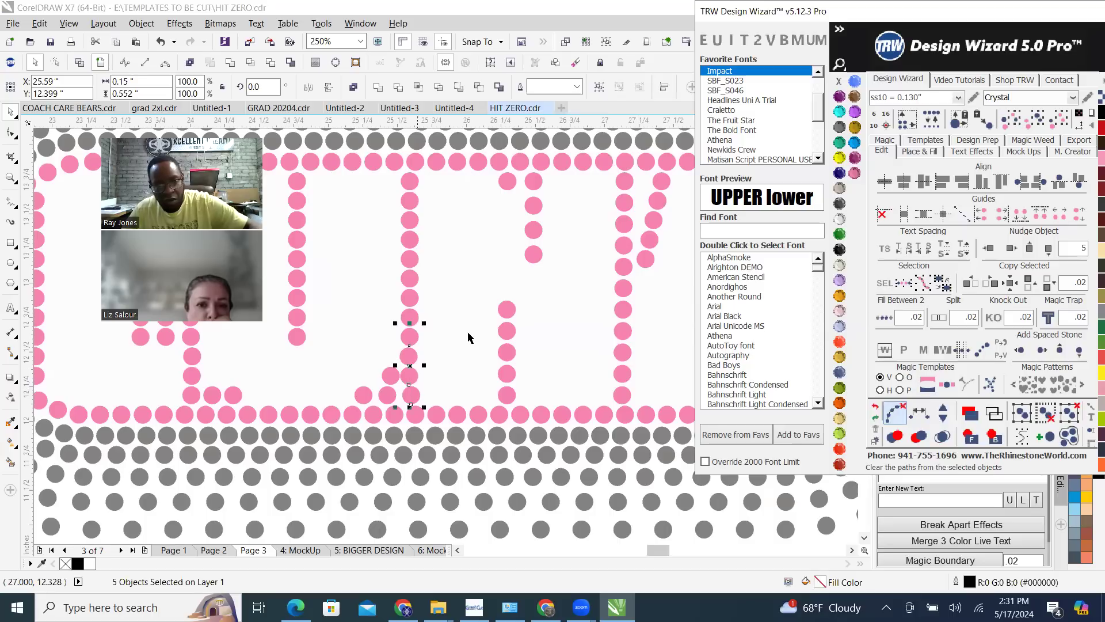
pyautogui.click(487, 206)
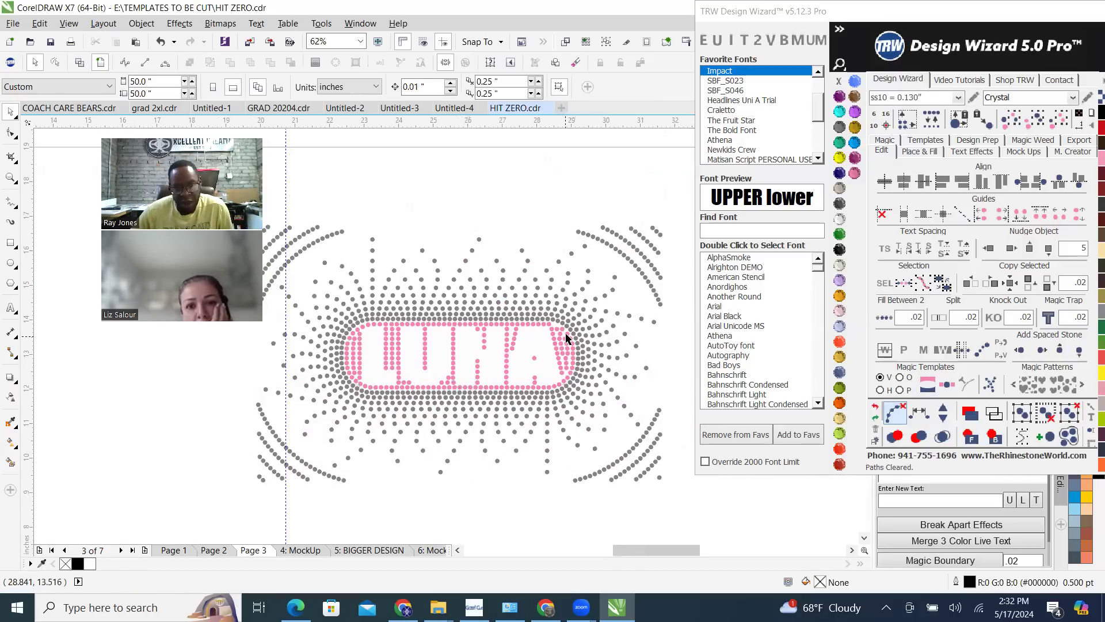
# Copy the middle stone of the three-stone row beside the A's top into the gap where the outer row begins curving, and deselect it
pyautogui.scroll(5, 535, 314)
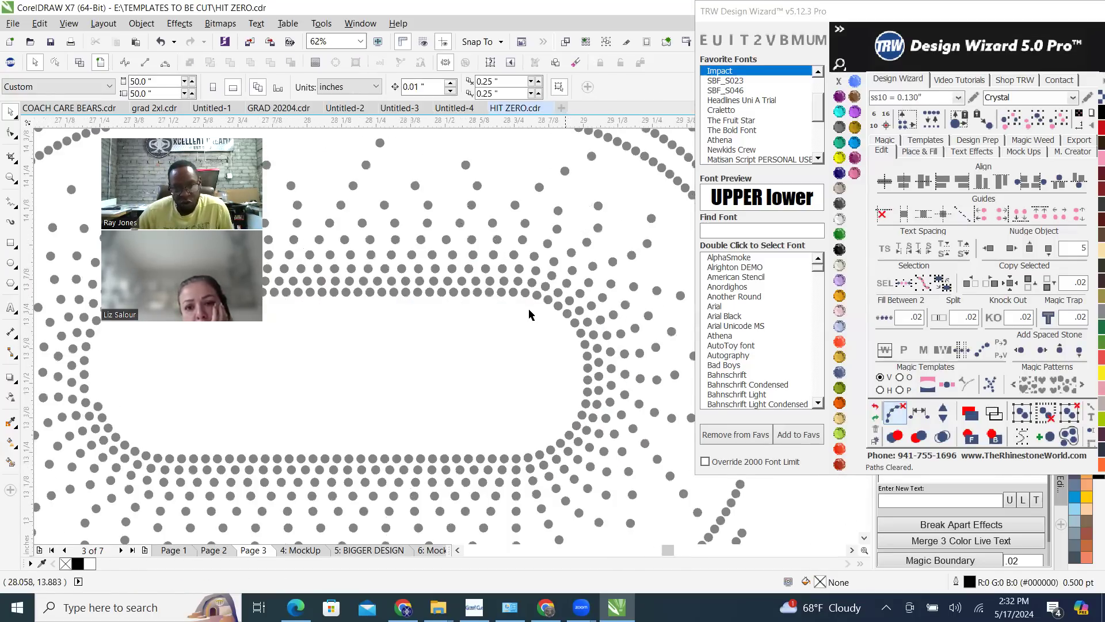
pyautogui.scroll(3, 531, 313)
pyautogui.scroll(2, 477, 320)
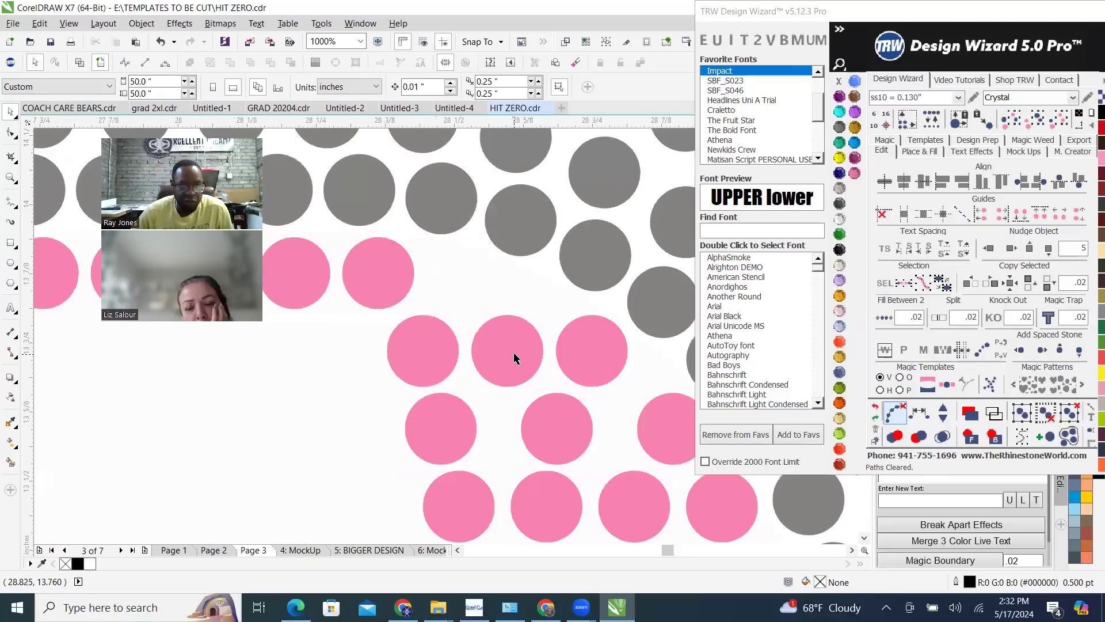
pyautogui.moveTo(507, 351); pyautogui.dragTo(463, 283)
pyautogui.scroll(-5, 494, 315)
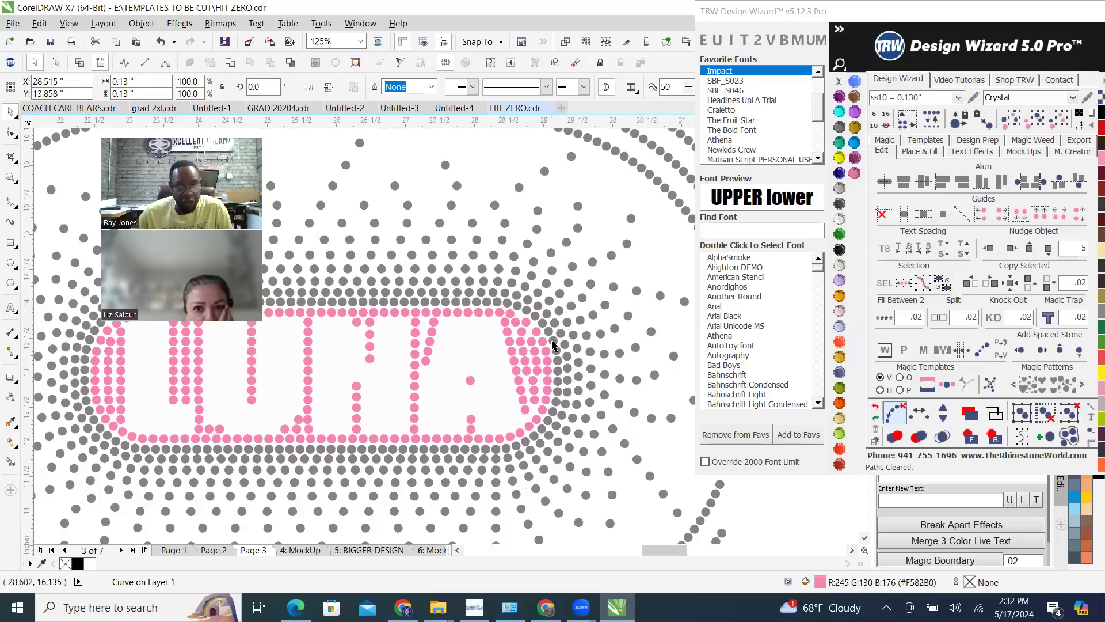
pyautogui.press('Escape')
# Space the slanted line of pink stones along the A's right side evenly, clear its path, and deselect the stones
pyautogui.scroll(2, 486, 311)
pyautogui.scroll(2, 474, 309)
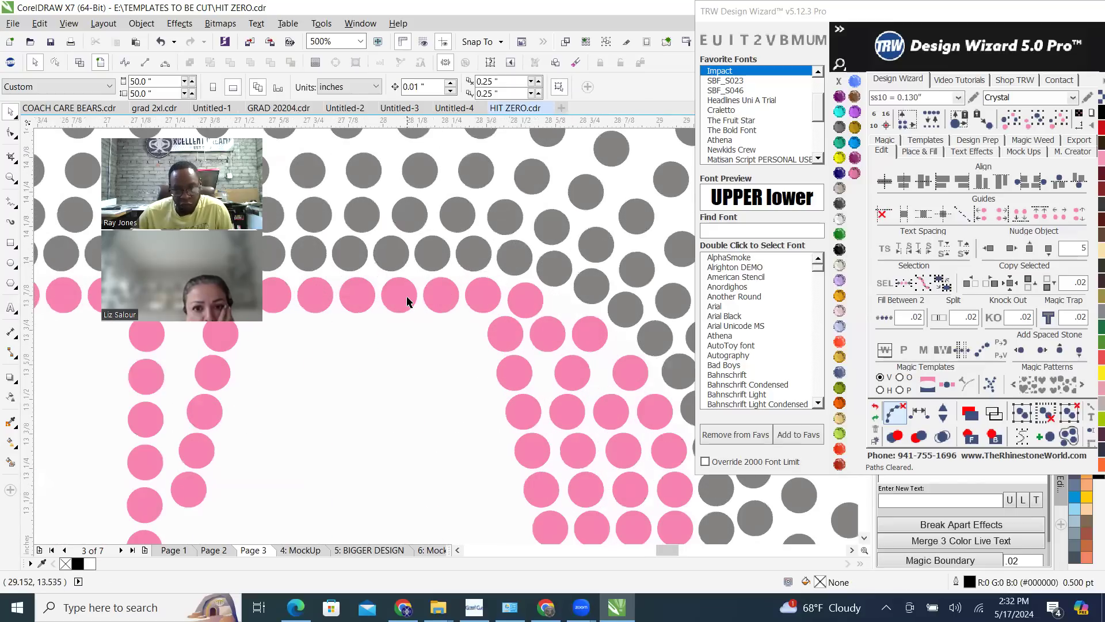
pyautogui.scroll(-2, 397, 301)
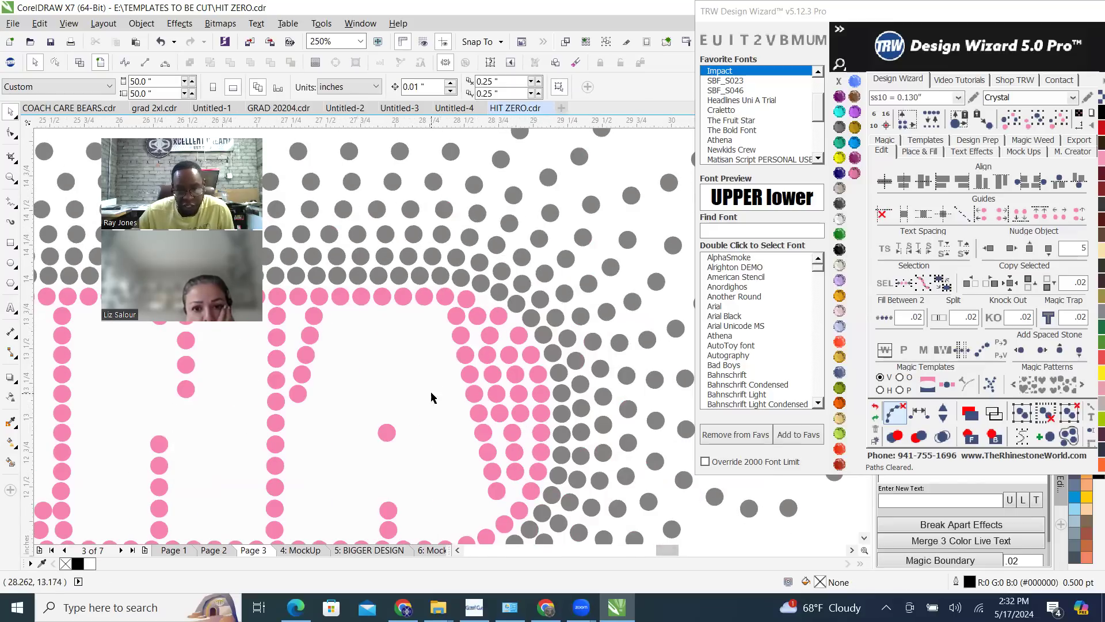
pyautogui.scroll(-2, 445, 269)
pyautogui.scroll(2, 451, 338)
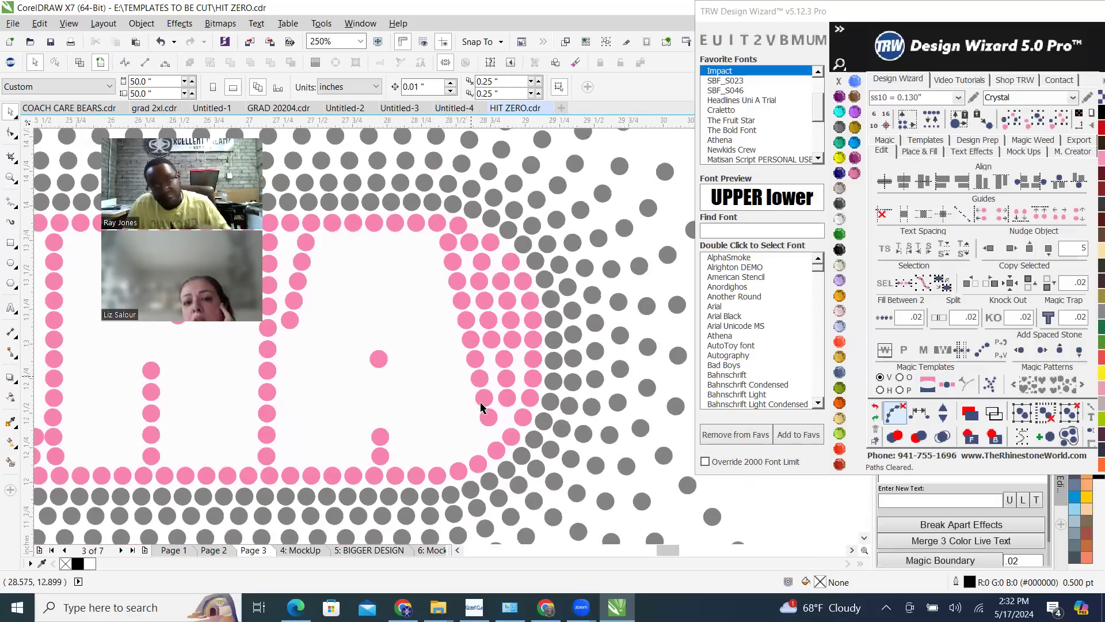
pyautogui.scroll(2, 488, 443)
pyautogui.click(507, 460)
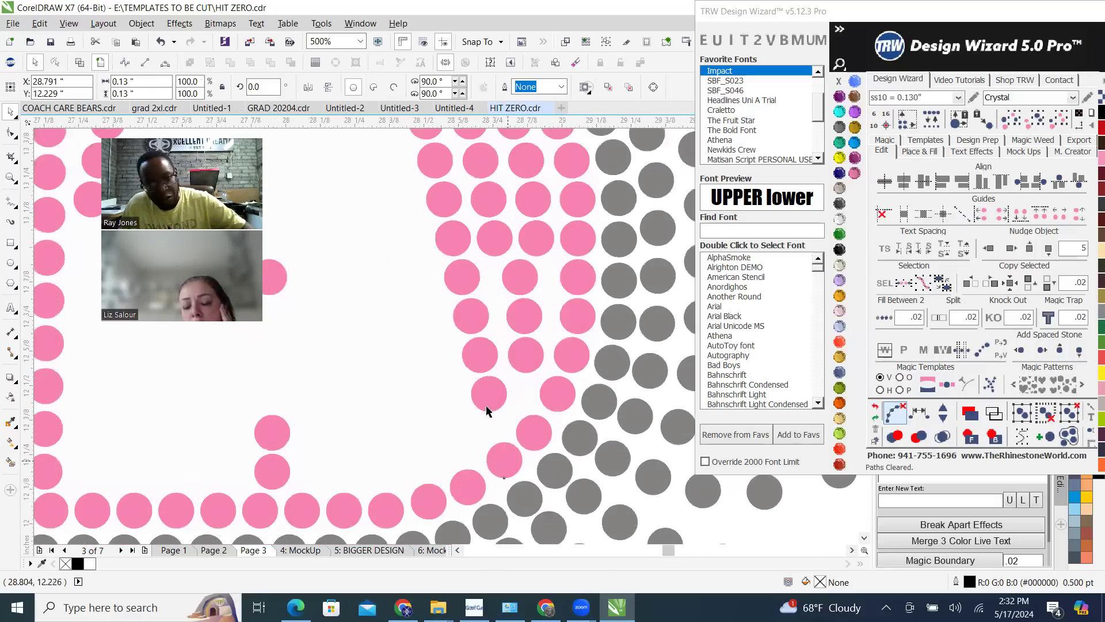
pyautogui.keyDown('shift'); pyautogui.click(487, 398); pyautogui.keyUp('shift')
pyautogui.keyDown('shift'); pyautogui.click(480, 350); pyautogui.keyUp('shift')
pyautogui.keyDown('shift'); pyautogui.click(474, 311); pyautogui.keyUp('shift')
pyautogui.keyDown('shift'); pyautogui.click(464, 281); pyautogui.keyUp('shift')
pyautogui.keyDown('shift'); pyautogui.click(451, 242); pyautogui.keyUp('shift')
pyautogui.keyDown('shift'); pyautogui.click(444, 198); pyautogui.keyUp('shift')
pyautogui.keyDown('shift'); pyautogui.click(436, 169); pyautogui.keyUp('shift')
pyautogui.scroll(-2, 486, 351)
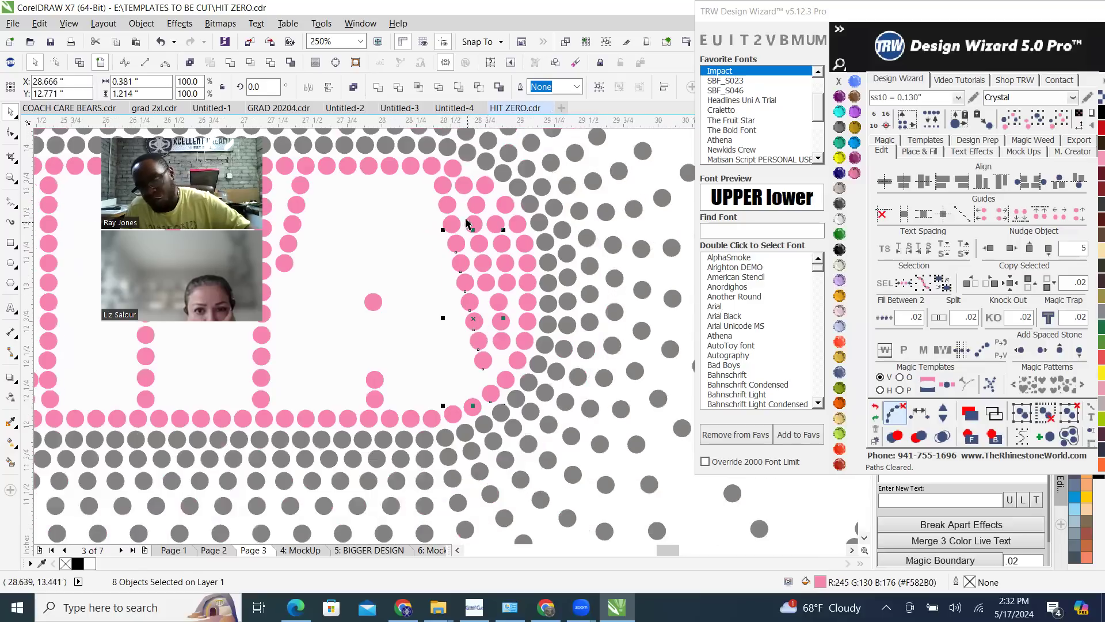
pyautogui.scroll(2, 448, 190)
pyautogui.keyDown('shift'); pyautogui.click(453, 267); pyautogui.keyUp('shift')
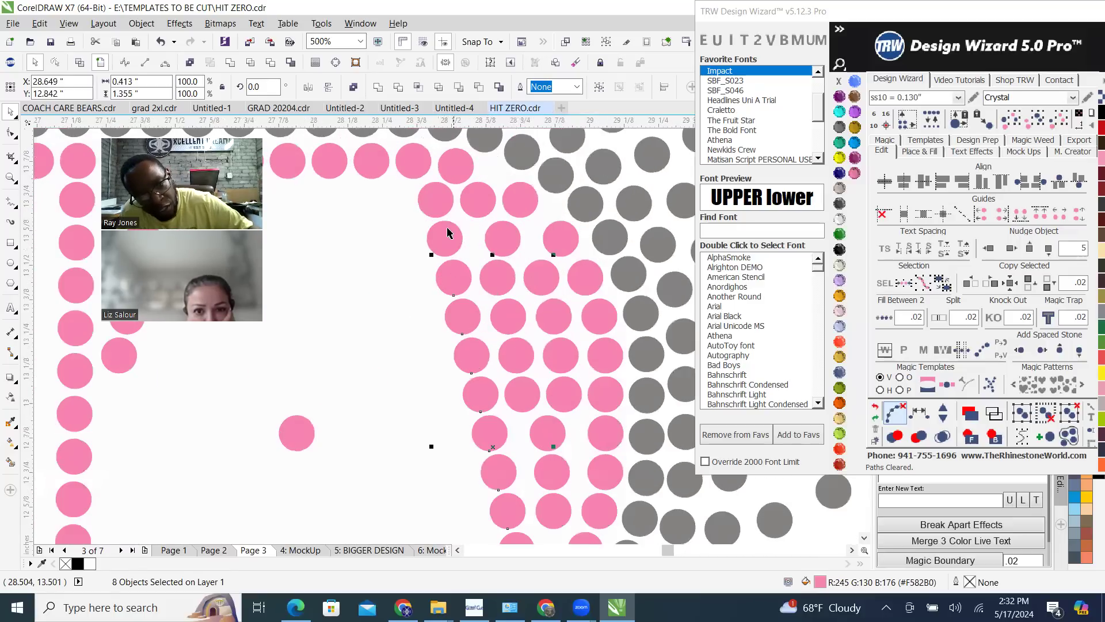
pyautogui.keyDown('shift'); pyautogui.click(434, 205); pyautogui.keyUp('shift')
pyautogui.keyDown('shift'); pyautogui.click(420, 172); pyautogui.keyUp('shift')
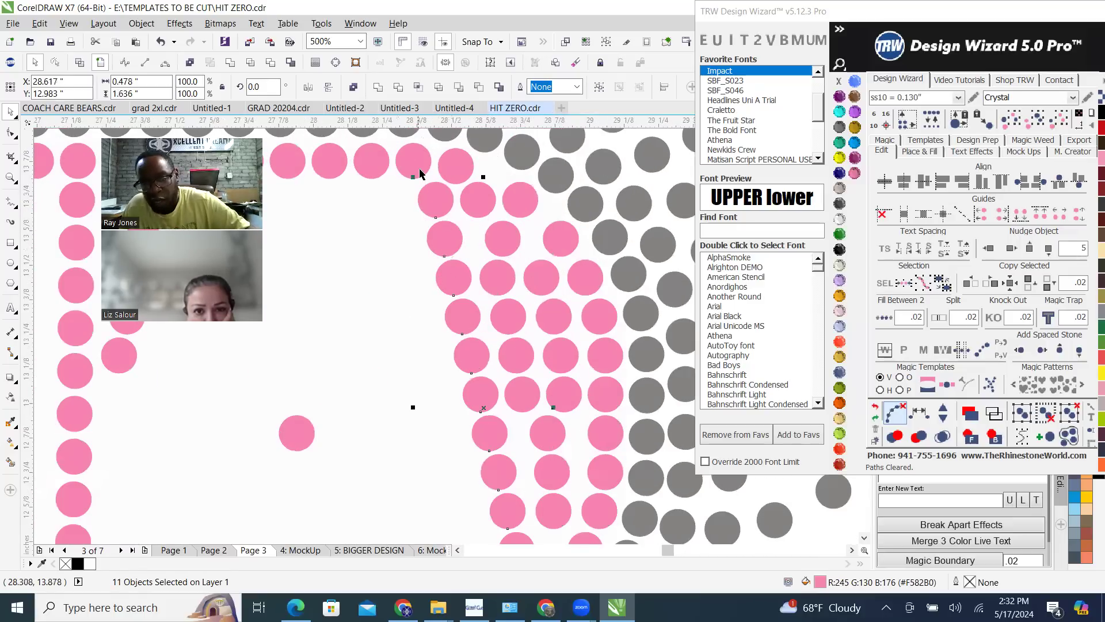
pyautogui.click(921, 415)
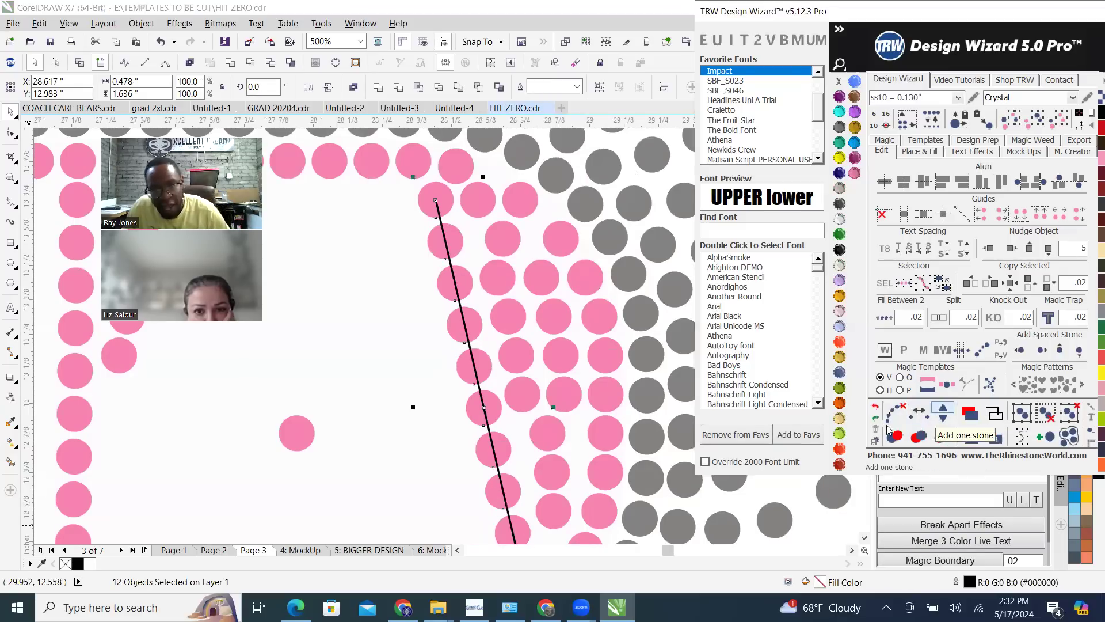
pyautogui.click(894, 417)
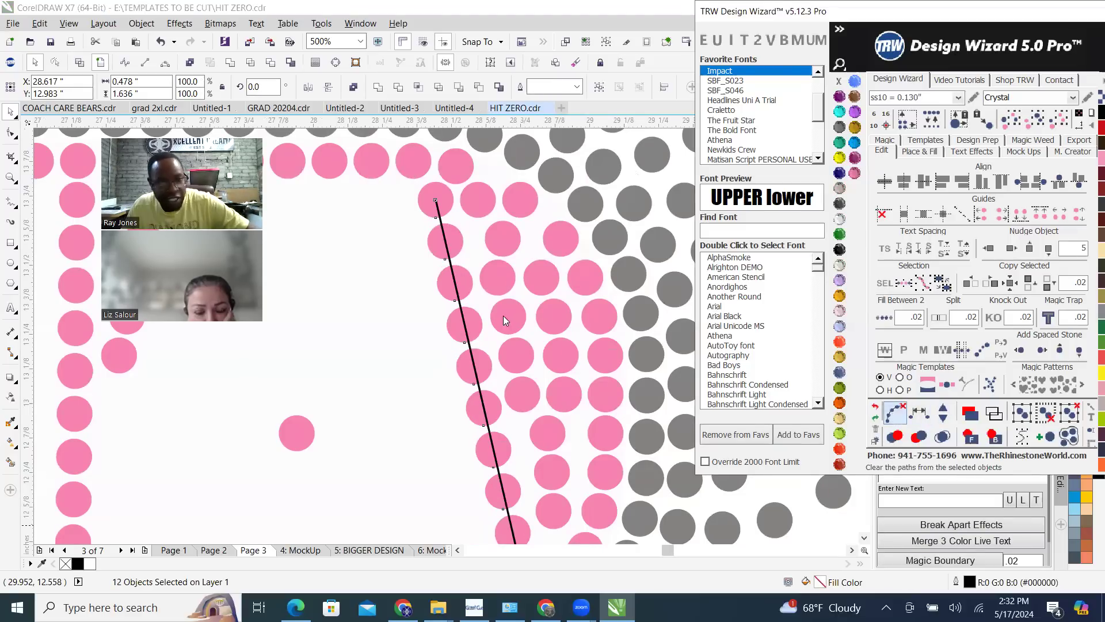
pyautogui.scroll(-5, 559, 259)
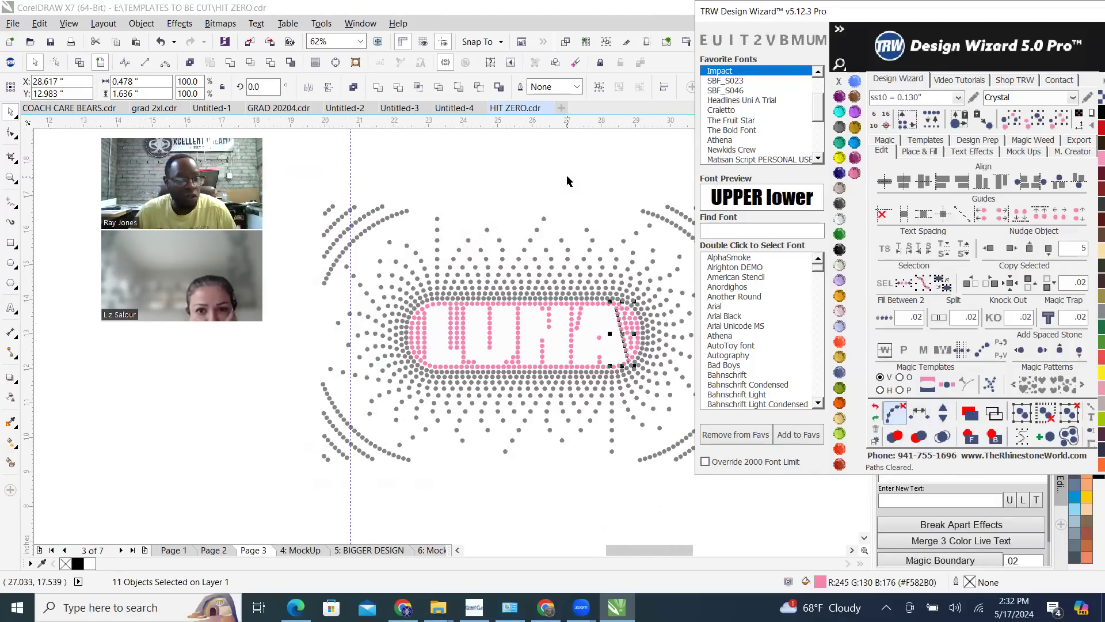
pyautogui.click(567, 176)
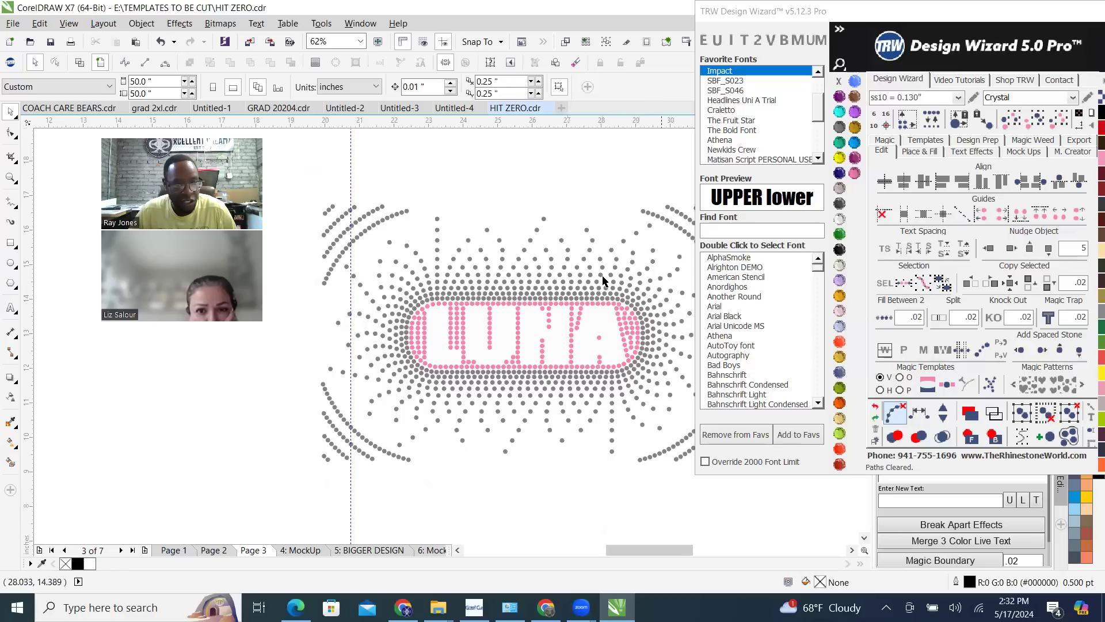
# Respace the outer curved row of pink stones at the A's right end evenly along its path
pyautogui.scroll(3, 605, 299)
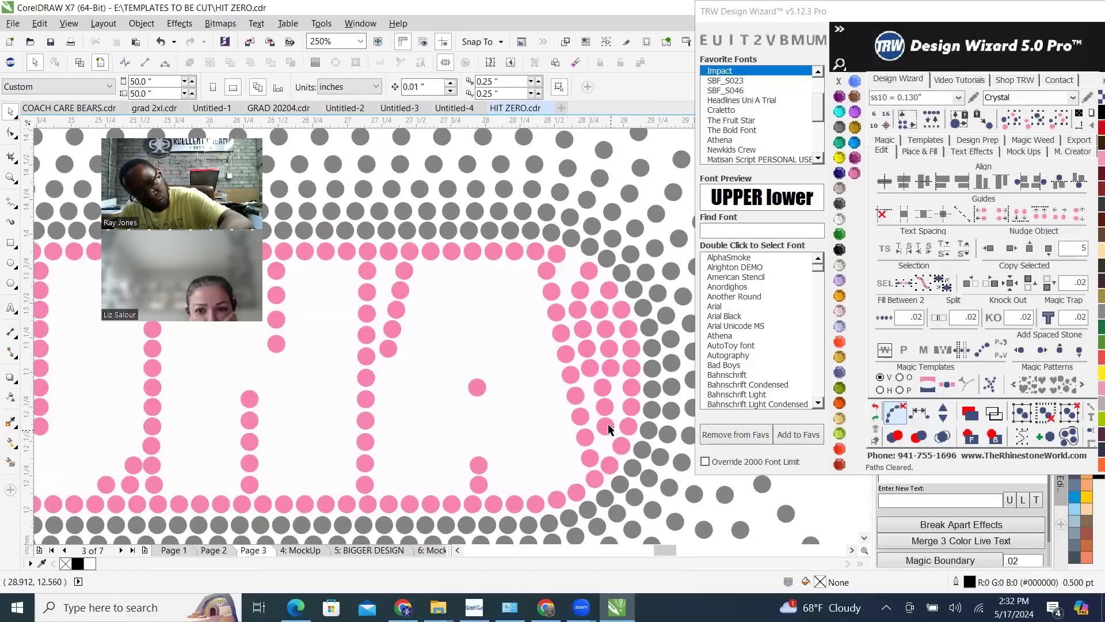
pyautogui.click(589, 272)
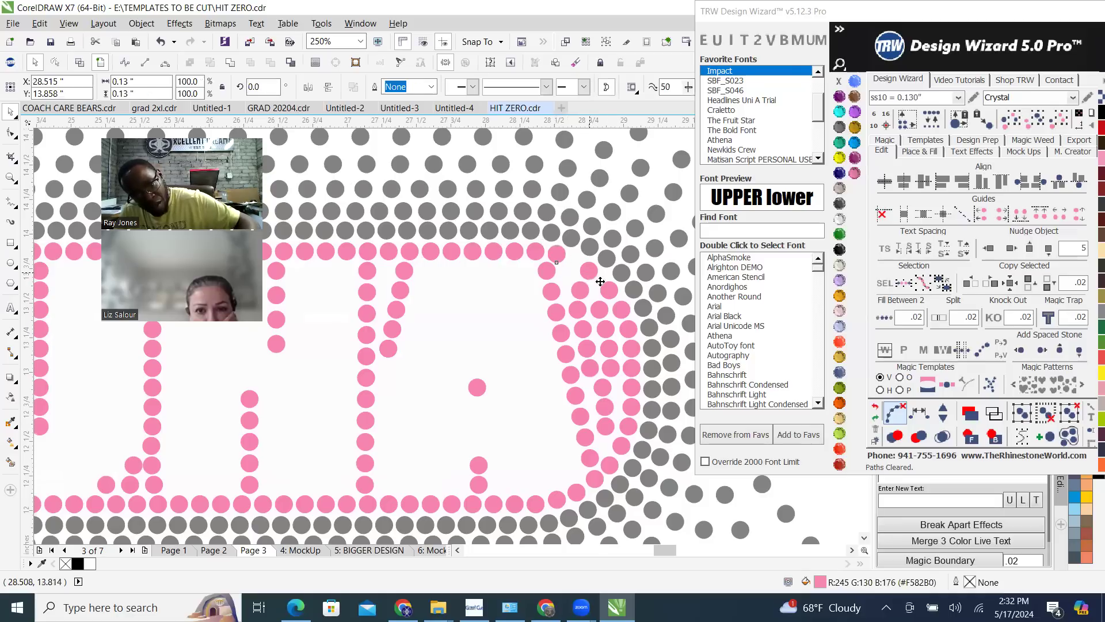
pyautogui.keyDown('shift'); pyautogui.click(616, 307); pyautogui.keyUp('shift')
pyautogui.keyDown('shift'); pyautogui.click(632, 351); pyautogui.keyUp('shift')
pyautogui.keyDown('shift'); pyautogui.click(632, 369); pyautogui.keyUp('shift')
pyautogui.keyDown('shift'); pyautogui.click(631, 389); pyautogui.keyUp('shift')
pyautogui.keyDown('shift'); pyautogui.click(629, 407); pyautogui.keyUp('shift')
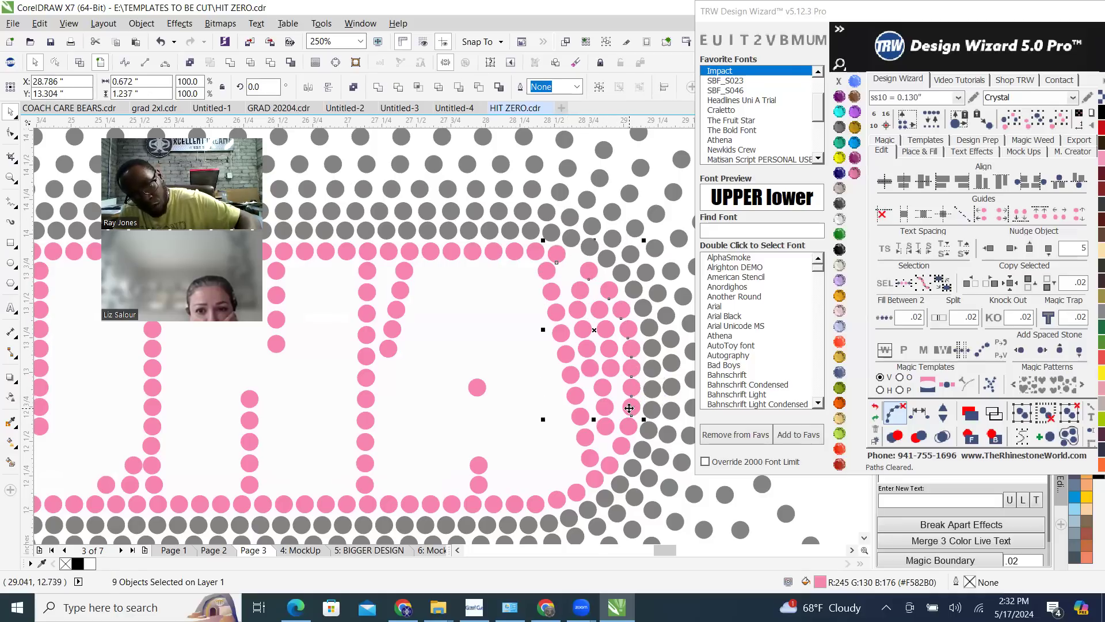
pyautogui.keyDown('shift'); pyautogui.click(621, 445); pyautogui.keyUp('shift')
pyautogui.keyDown('shift'); pyautogui.click(609, 464); pyautogui.keyUp('shift')
pyautogui.keyDown('shift'); pyautogui.click(594, 479); pyautogui.keyUp('shift')
pyautogui.keyDown('shift'); pyautogui.click(592, 485); pyautogui.keyUp('shift')
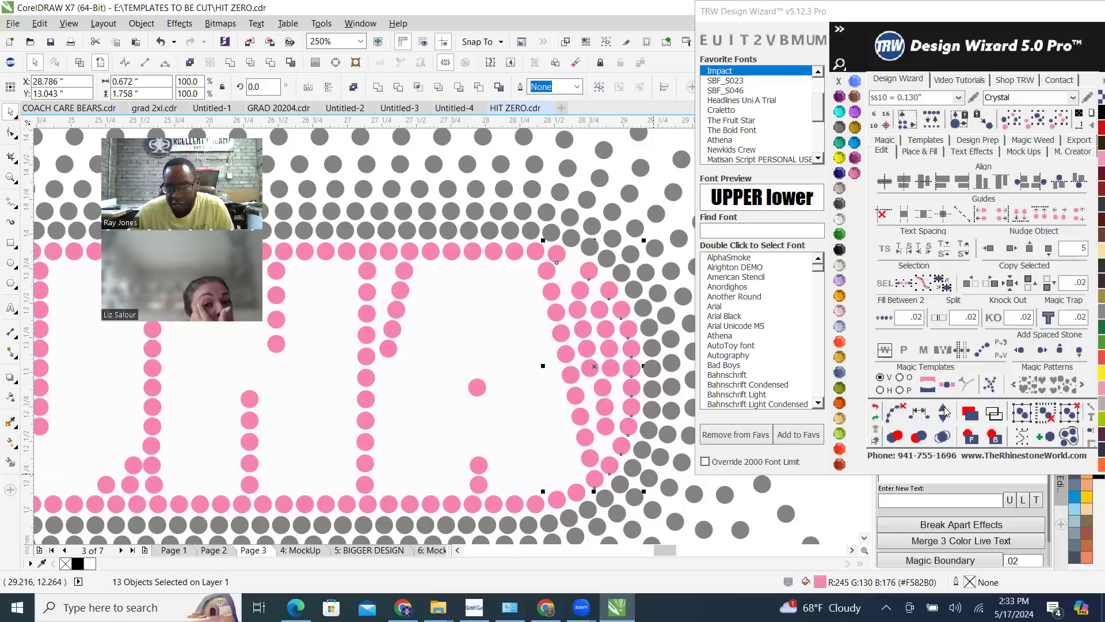
pyautogui.click(921, 412)
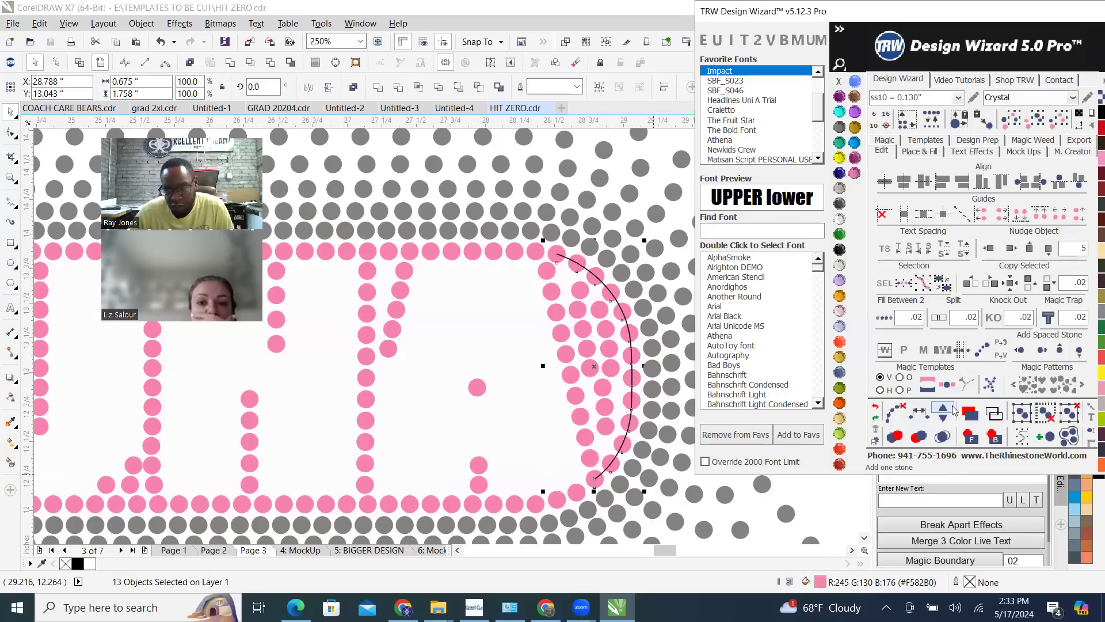
# Add one stone to the outer curved row right of the A, clear its path, and deselect the stones
pyautogui.click(946, 410)
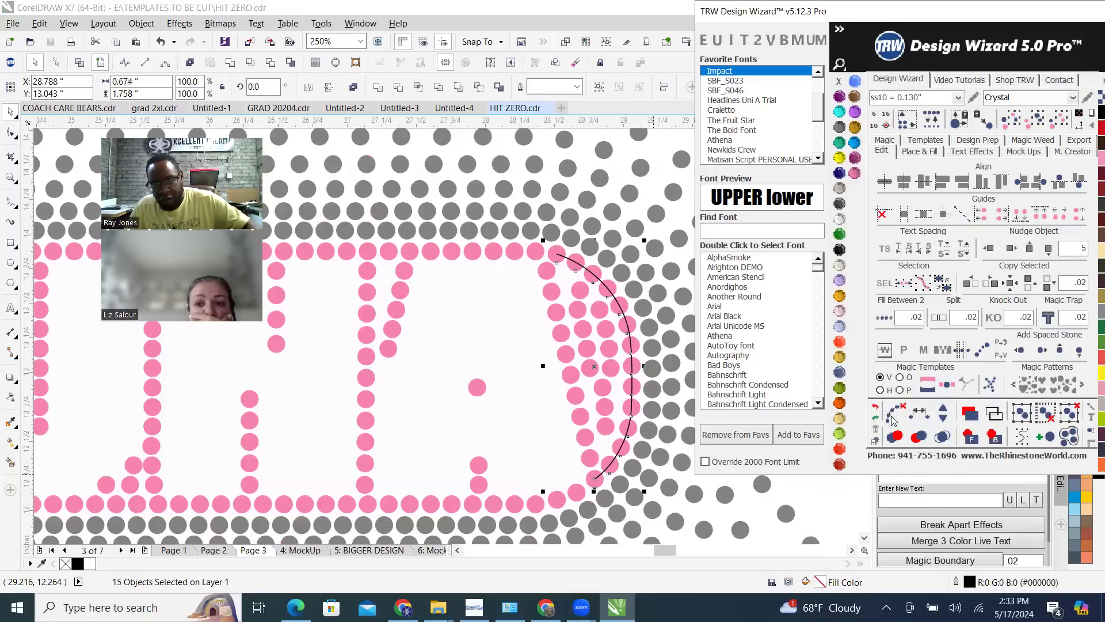
pyautogui.scroll(-5, 584, 289)
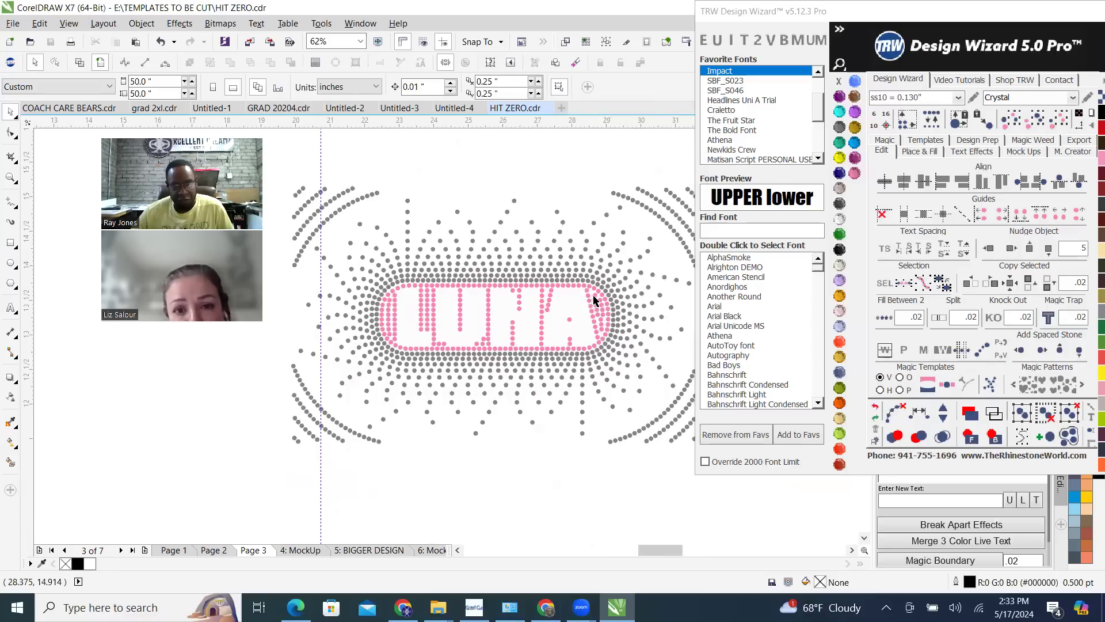
pyautogui.scroll(5, 593, 301)
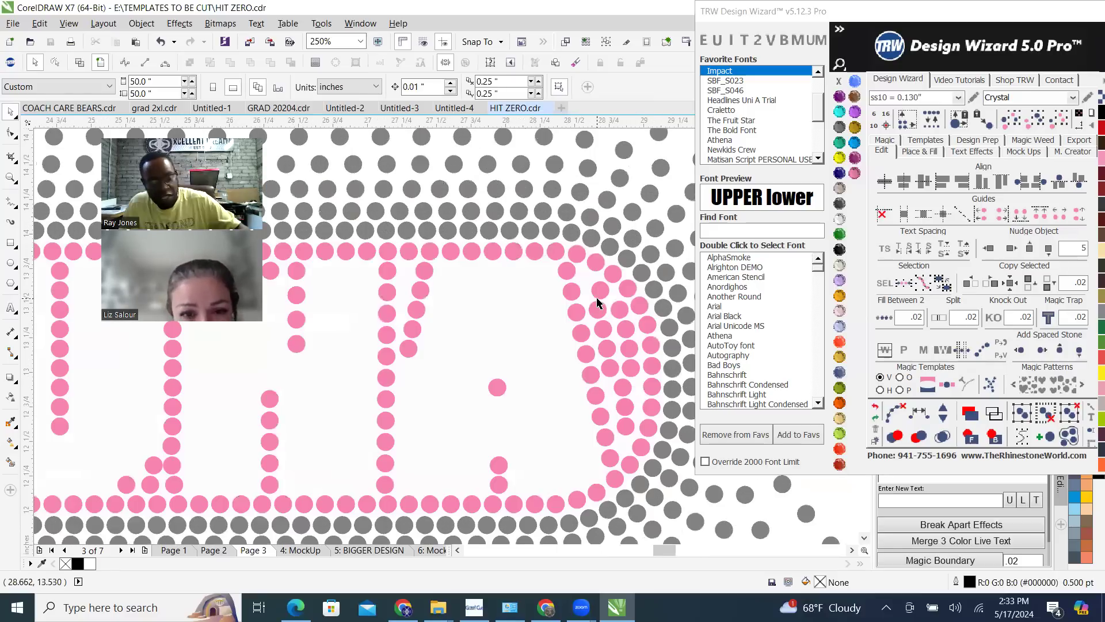
# Undo the added stone and path clearing on the outer curved row, and redo both
pyautogui.hotkey('ctrl', 'z')
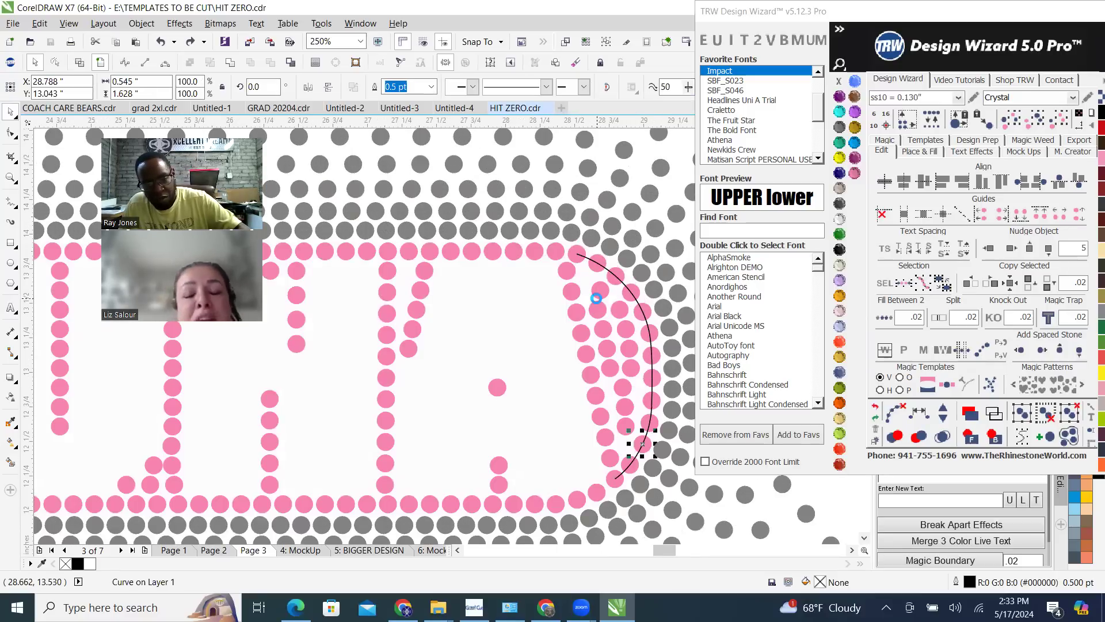
pyautogui.click(877, 422)
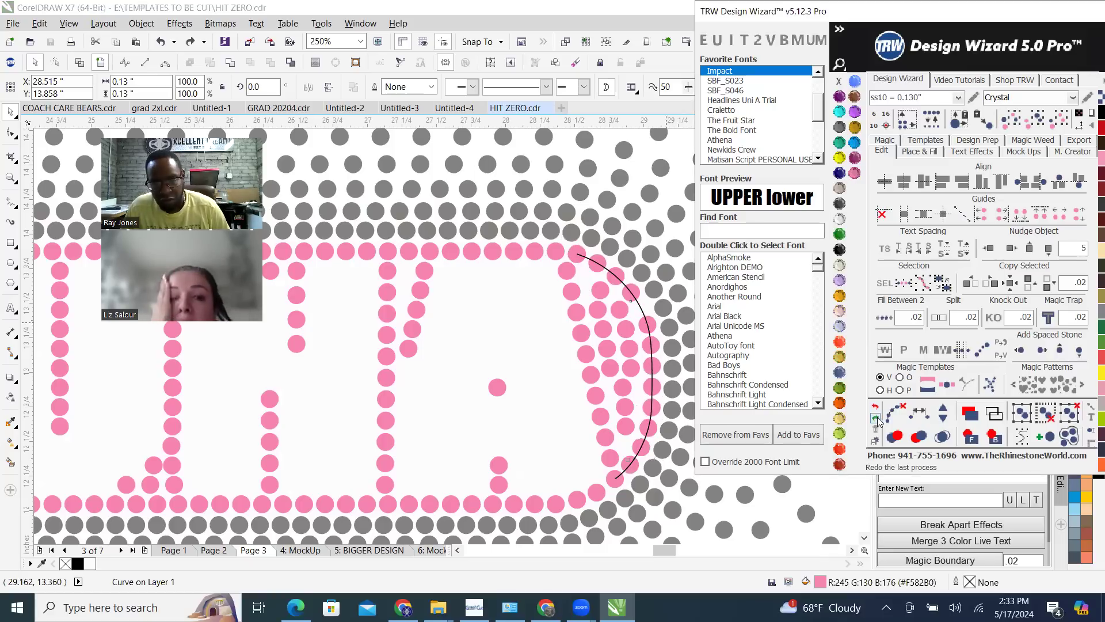
pyautogui.click(878, 421)
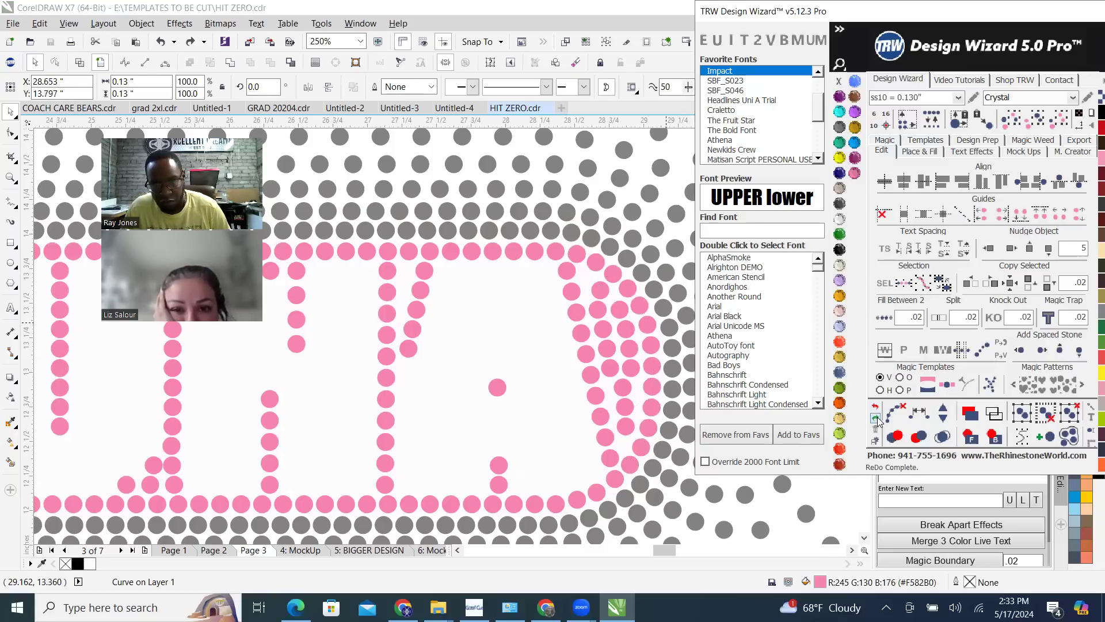
pyautogui.scroll(-1, 648, 373)
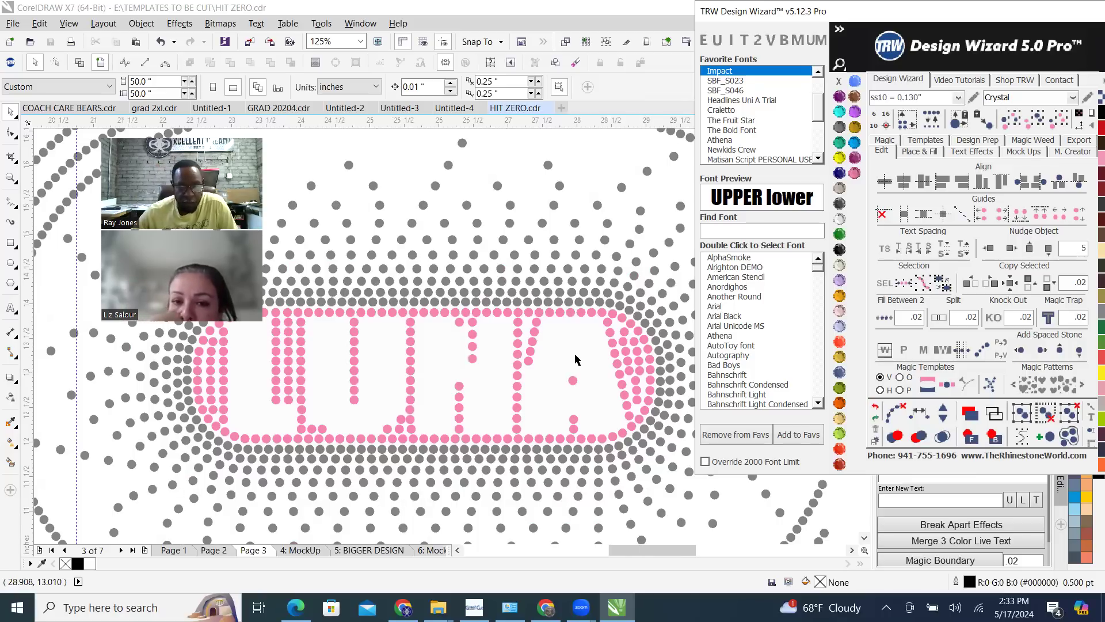
pyautogui.scroll(-1, 575, 360)
pyautogui.scroll(1, 577, 356)
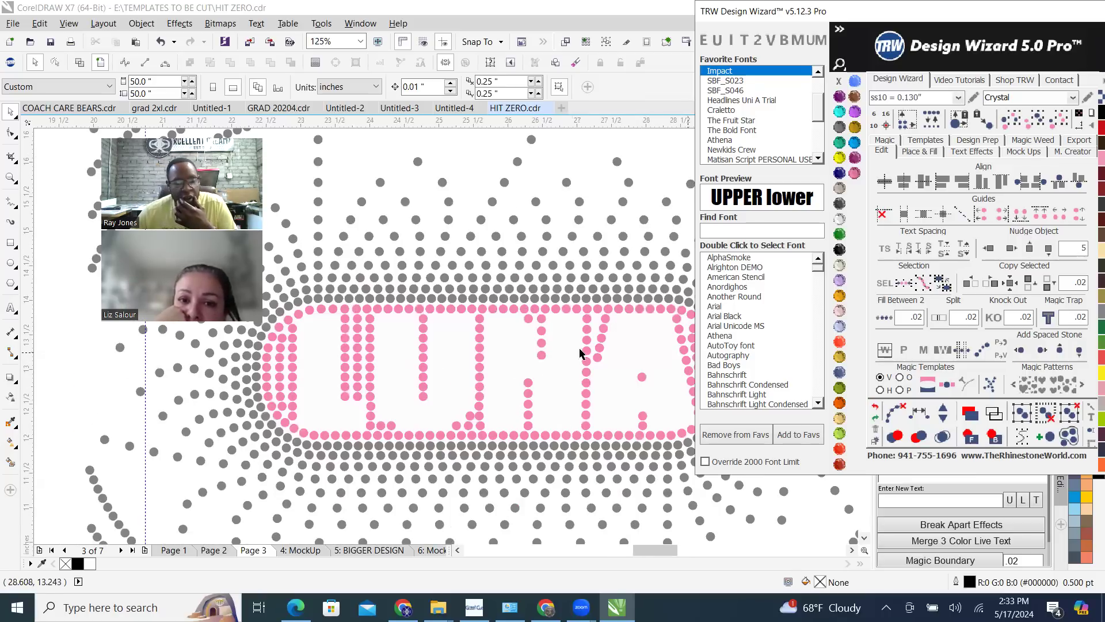
pyautogui.click(628, 351)
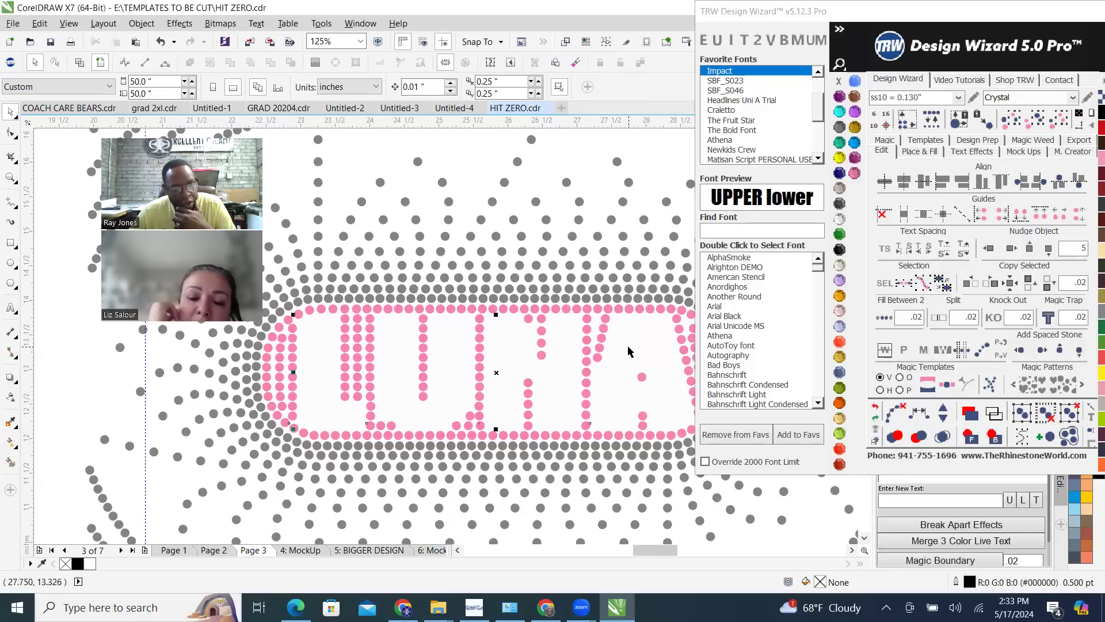
pyautogui.scroll(-1, 592, 354)
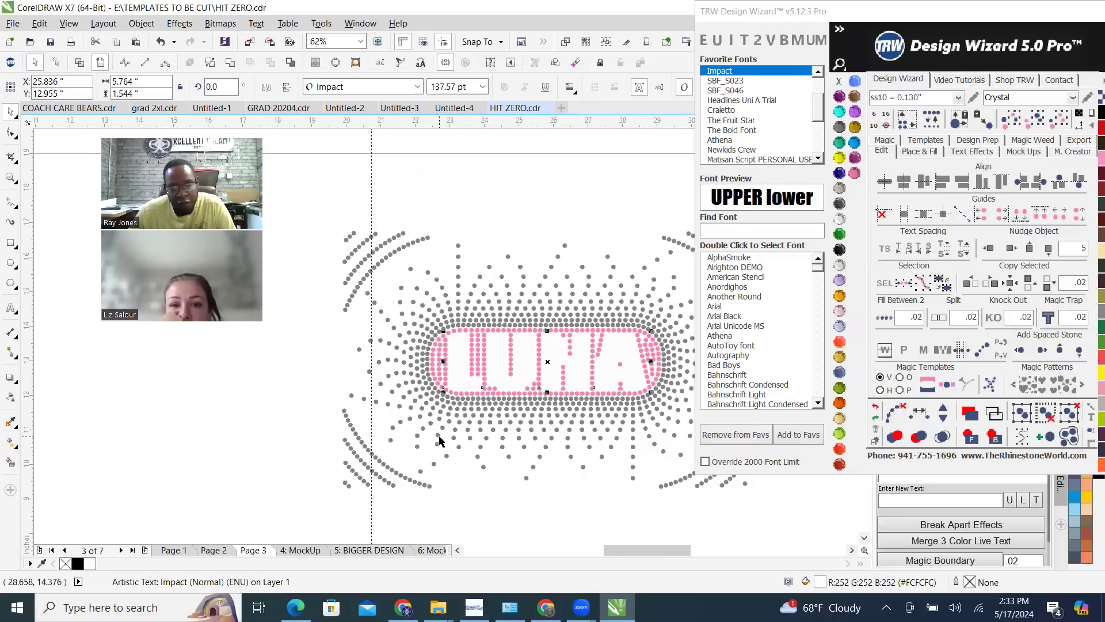
pyautogui.click(521, 215)
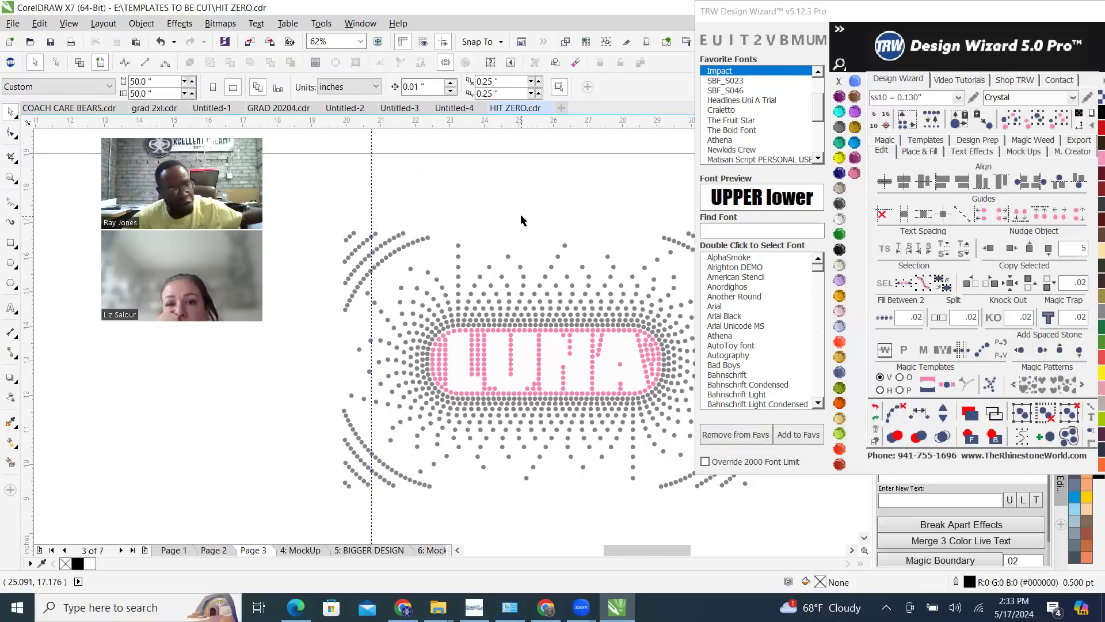
# Recolour the LUNA lettering Jet Black and examine the stones around the N against it
pyautogui.click(469, 366)
pyautogui.click(840, 249)
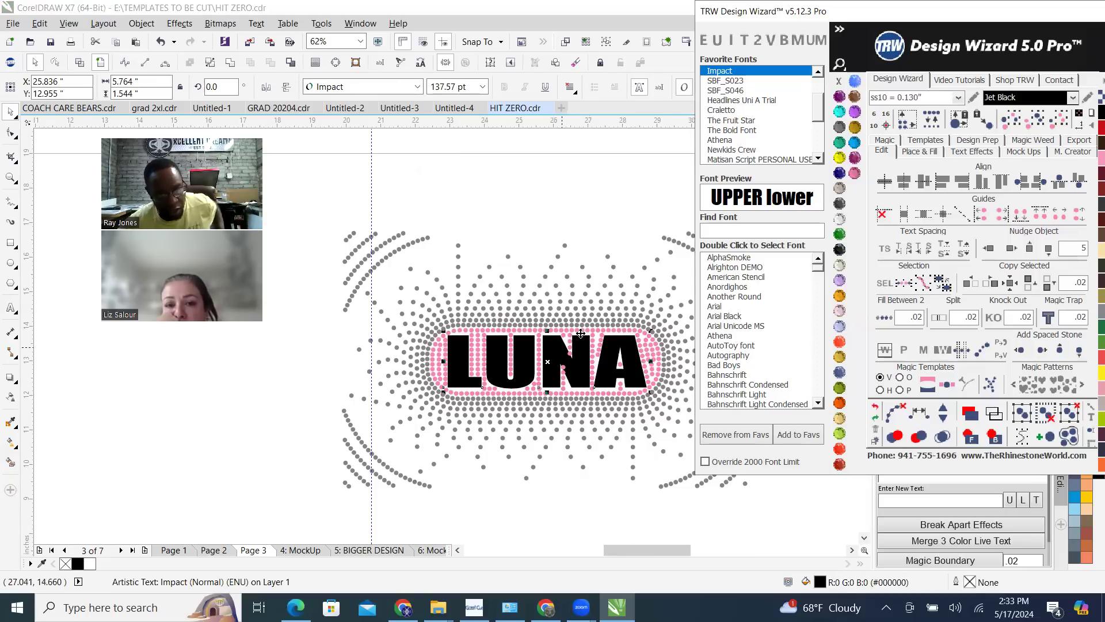
pyautogui.scroll(3, 560, 315)
pyautogui.scroll(5, 550, 316)
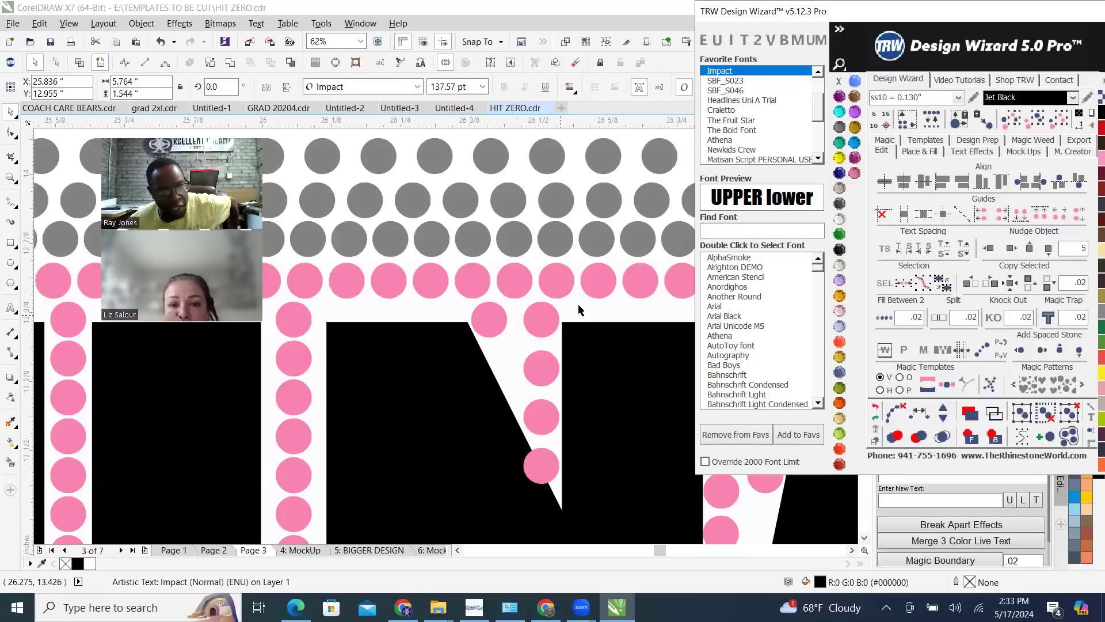
pyautogui.scroll(-3, 578, 305)
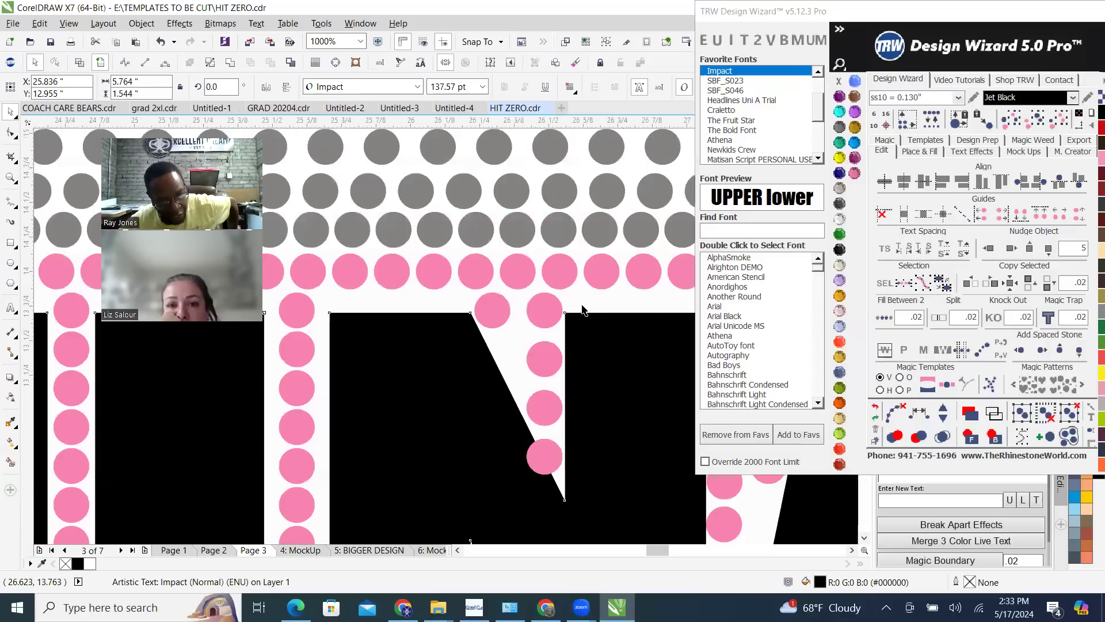
# Recolour the rounded shape behind the lettering TRW Blue and clear the selection
pyautogui.scroll(-2, 627, 286)
pyautogui.click(627, 291)
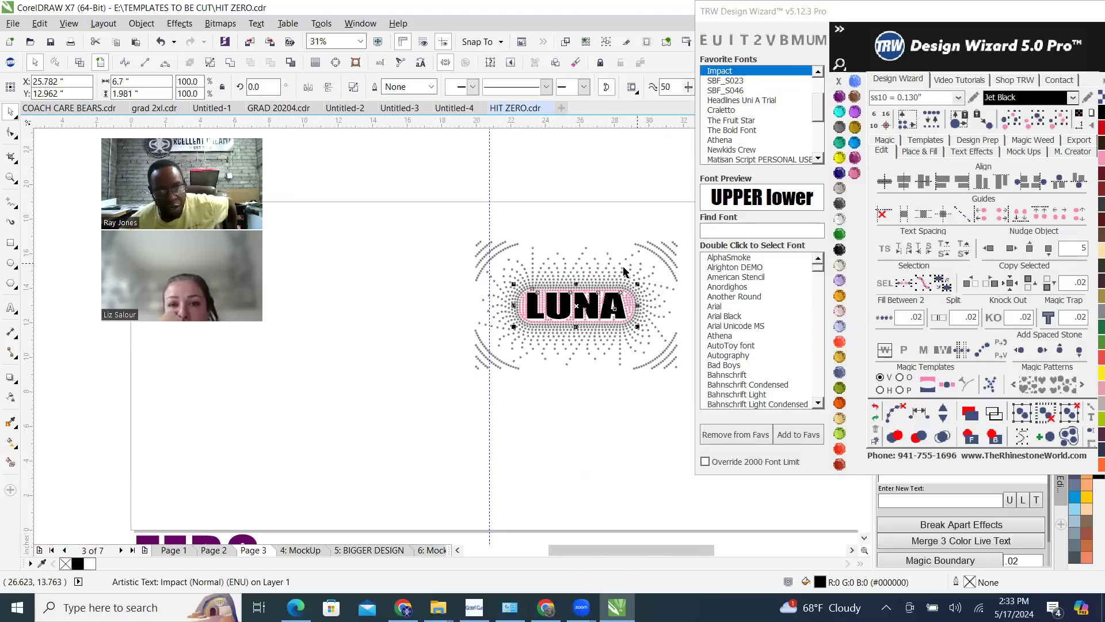
pyautogui.scroll(1, 632, 294)
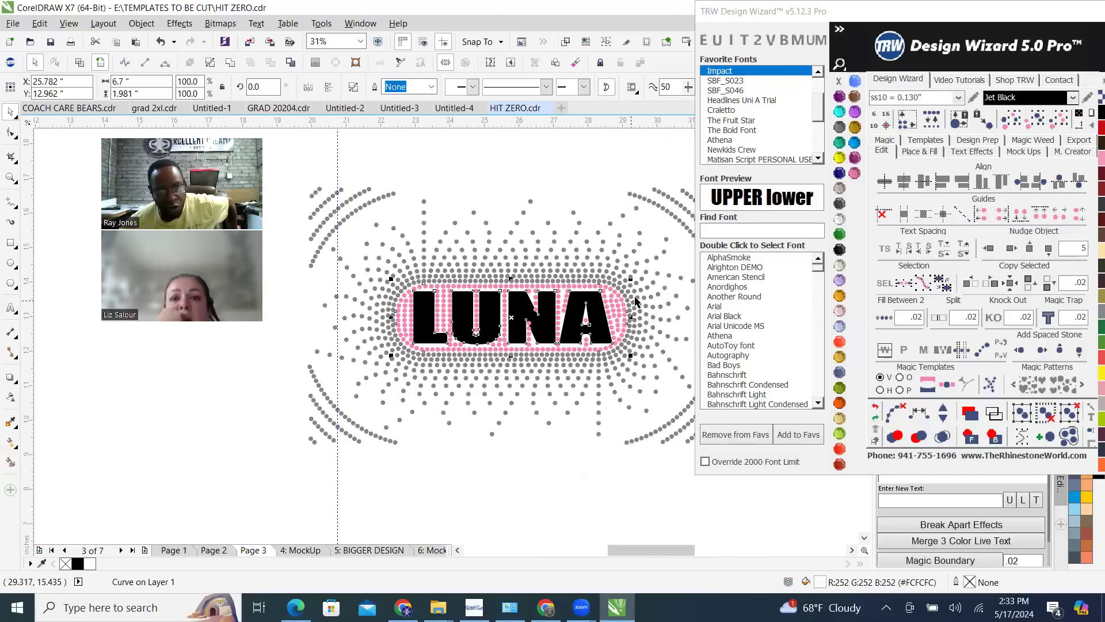
pyautogui.click(855, 142)
pyautogui.click(571, 174)
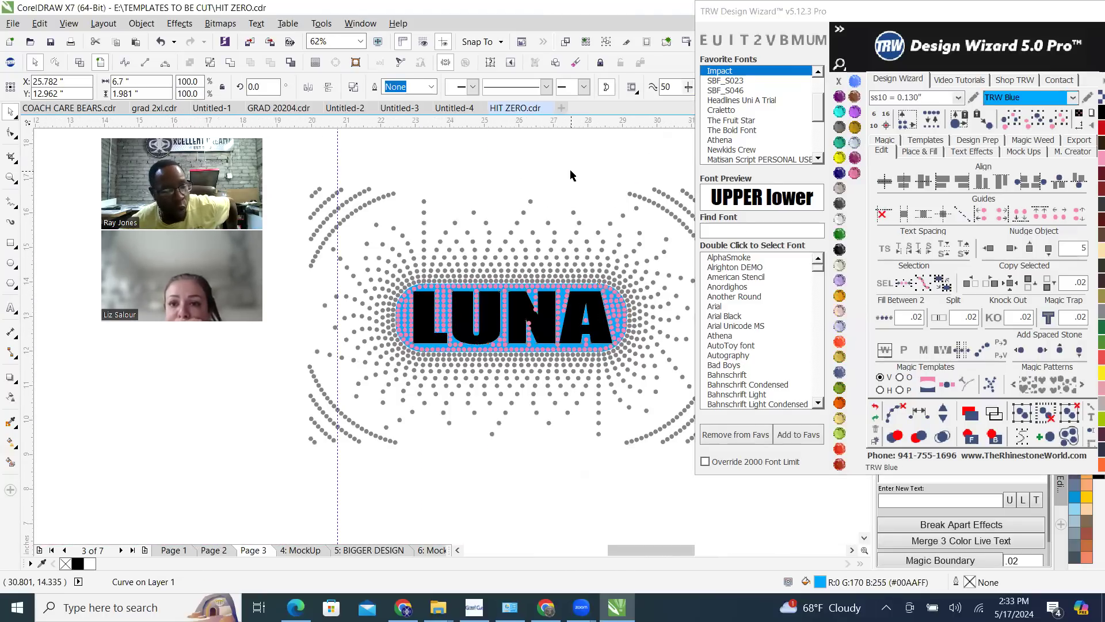
pyautogui.click(557, 209)
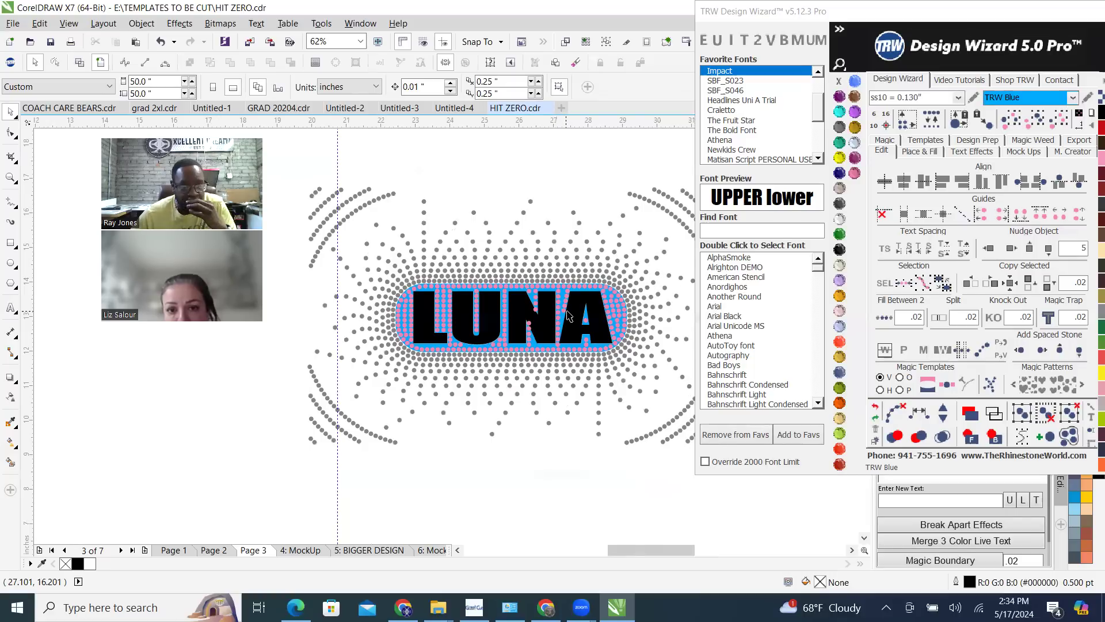
pyautogui.scroll(3, 569, 311)
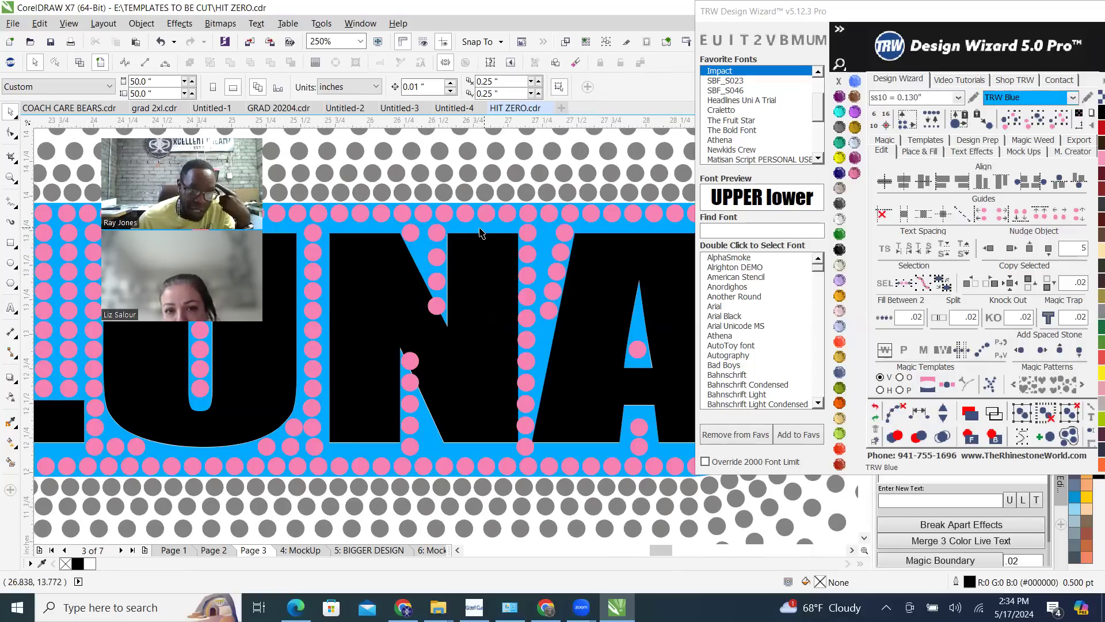
# Move the blue rounded background shape 10 inches to the right, clear of the stones, in 5-inch nudges, and deselect it
pyautogui.click(480, 230)
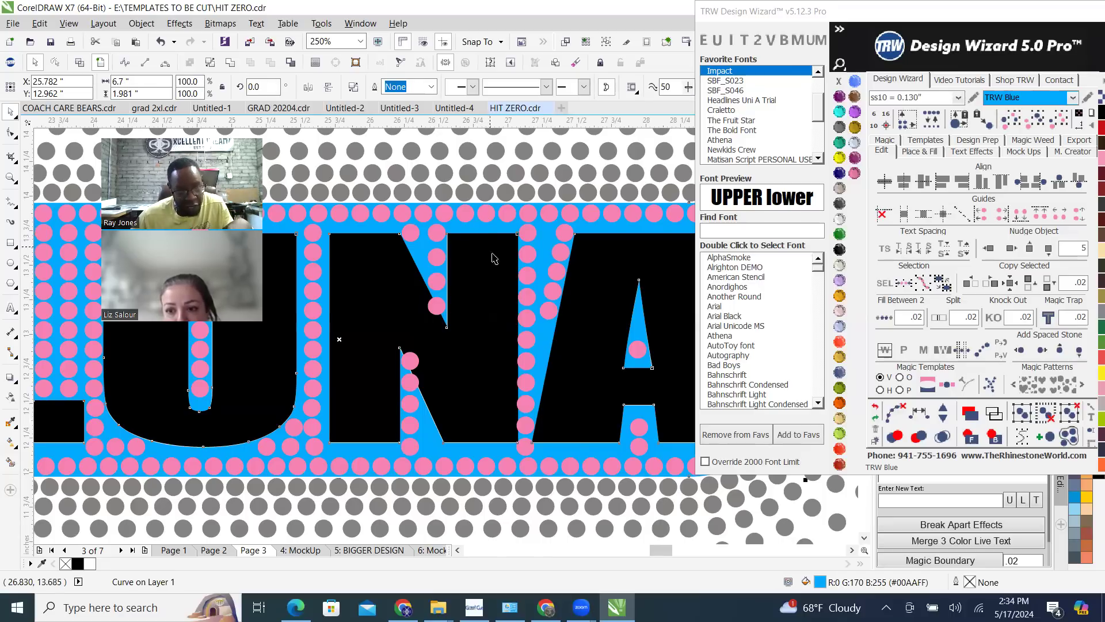
pyautogui.scroll(-2, 492, 258)
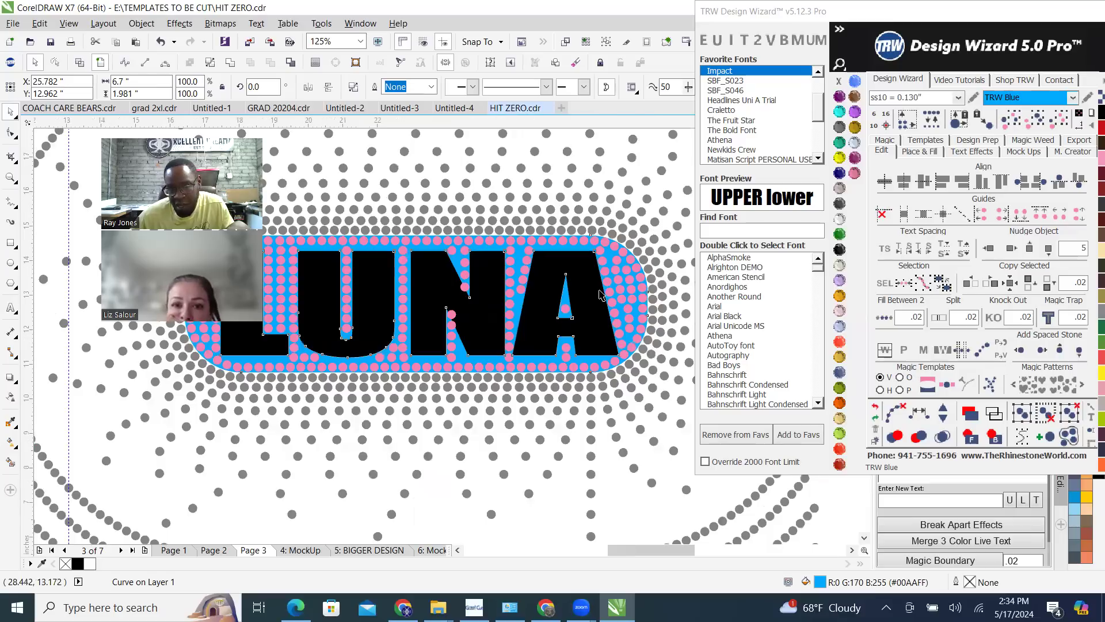
pyautogui.scroll(-2, 508, 298)
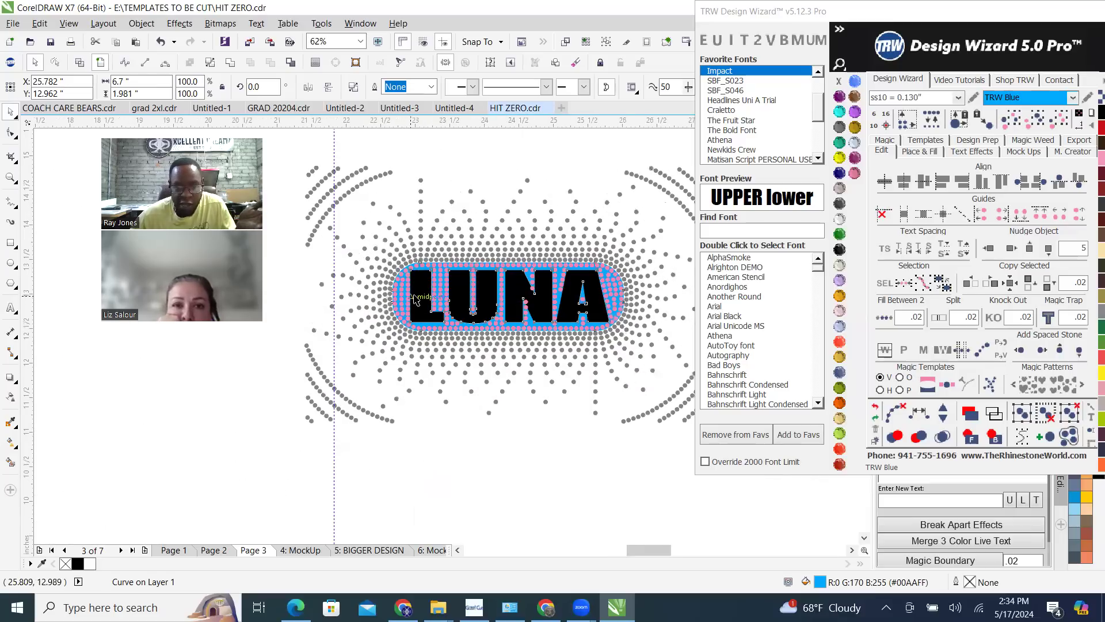
pyautogui.scroll(4, 422, 294)
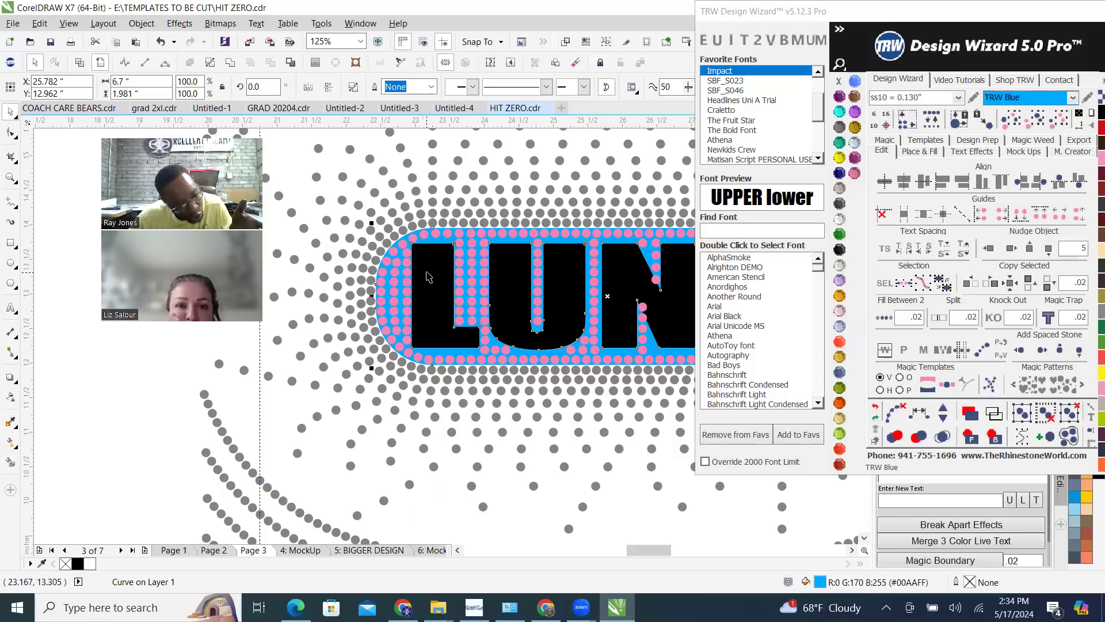
pyautogui.scroll(-2, 422, 283)
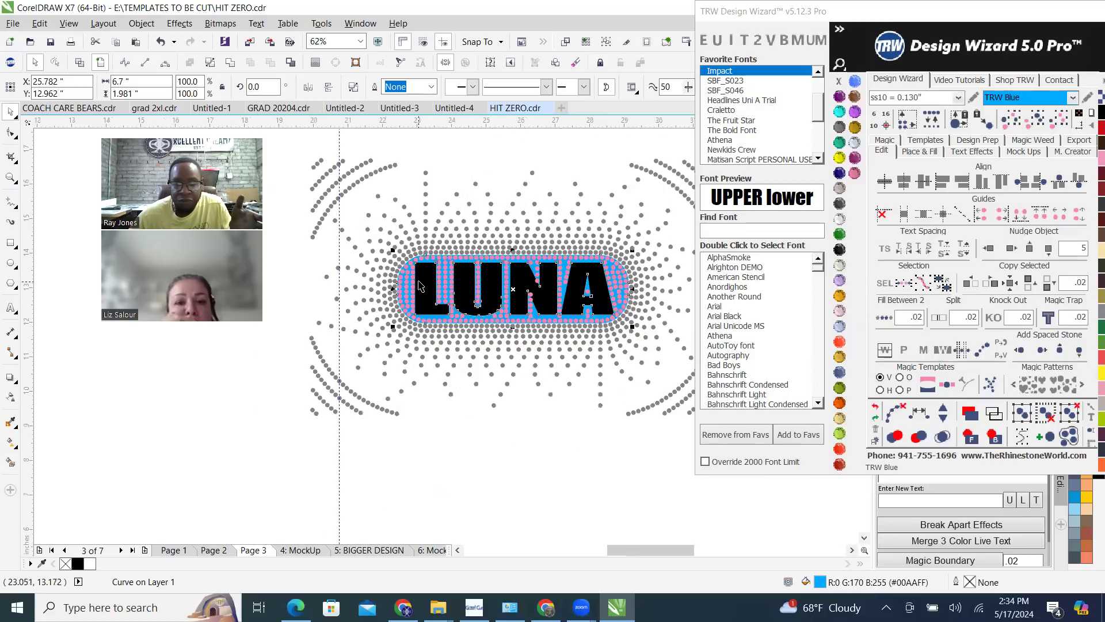
pyautogui.scroll(-1, 487, 306)
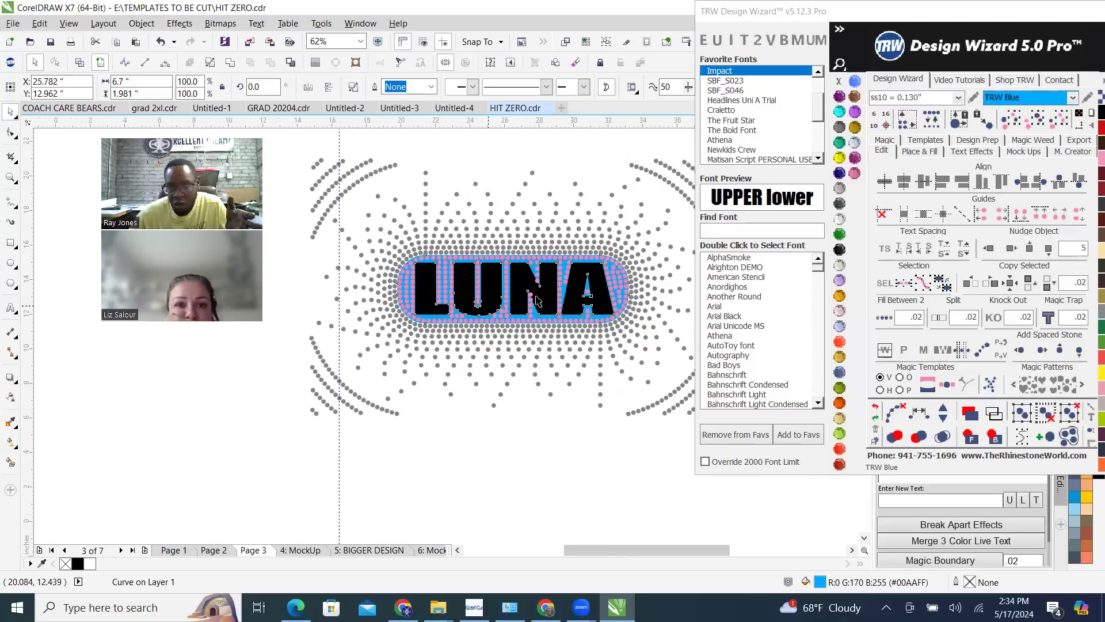
pyautogui.click(1011, 248)
pyautogui.click(1011, 249)
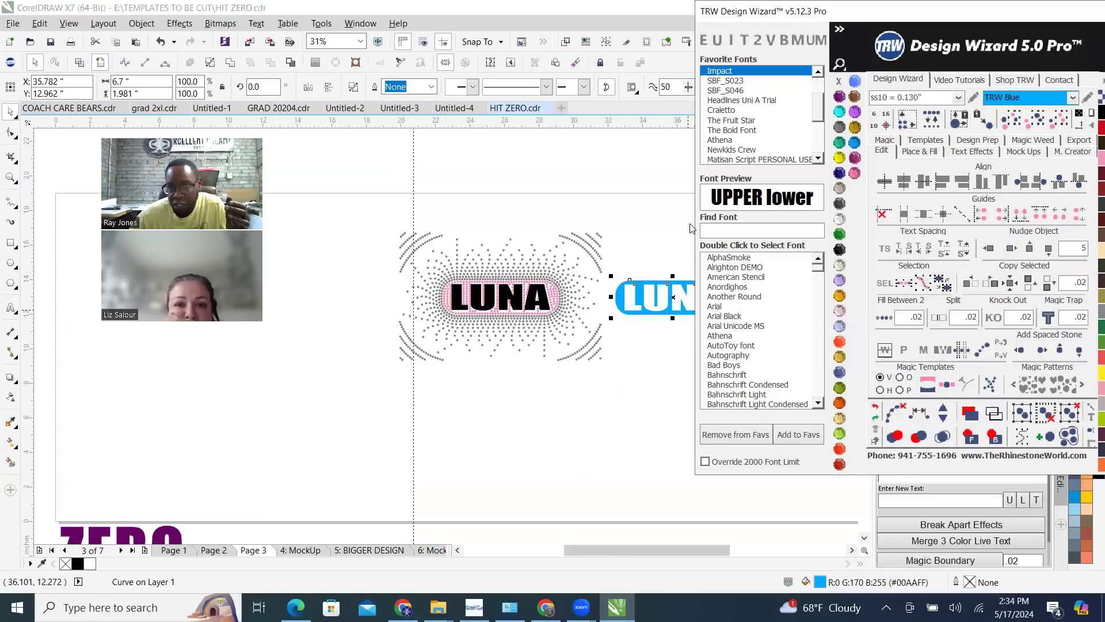
pyautogui.click(540, 269)
# Nudge the black LUNA lettering 10 inches to the right, over the blue shape beside the burst, and clear the selection
pyautogui.scroll(9, 540, 269)
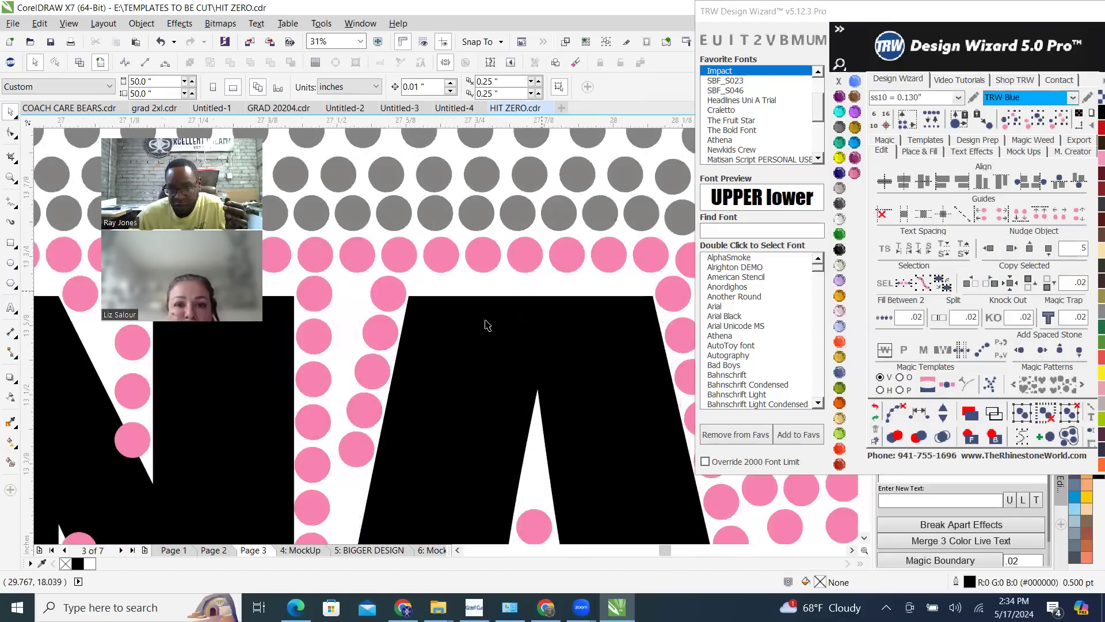
pyautogui.click(446, 343)
pyautogui.scroll(-4, 471, 289)
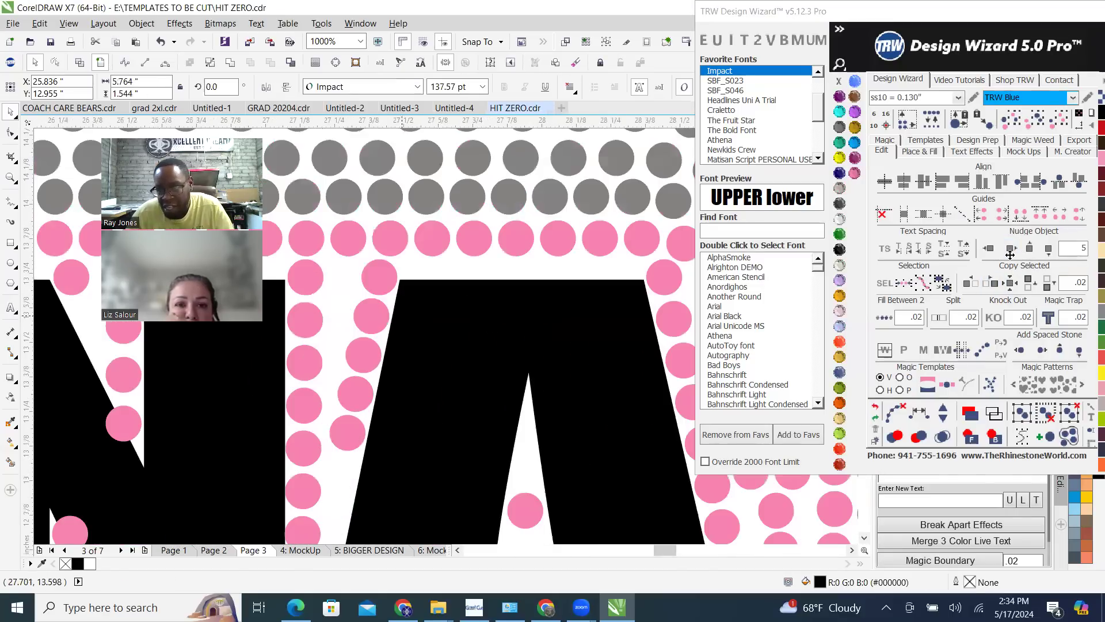
pyautogui.scroll(-5, 485, 278)
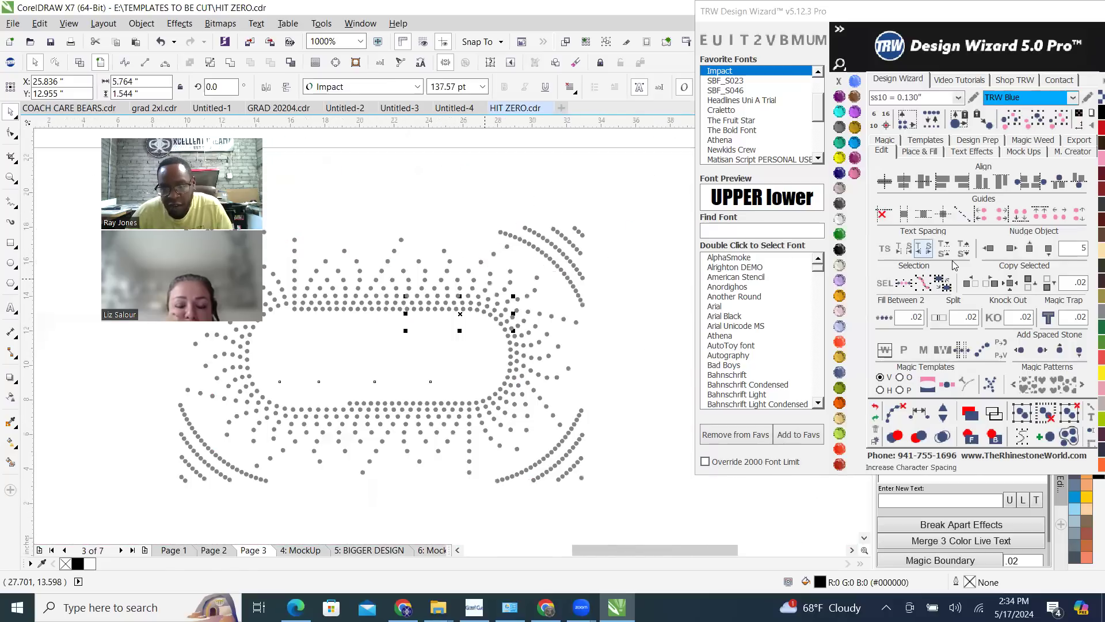
pyautogui.click(1013, 253)
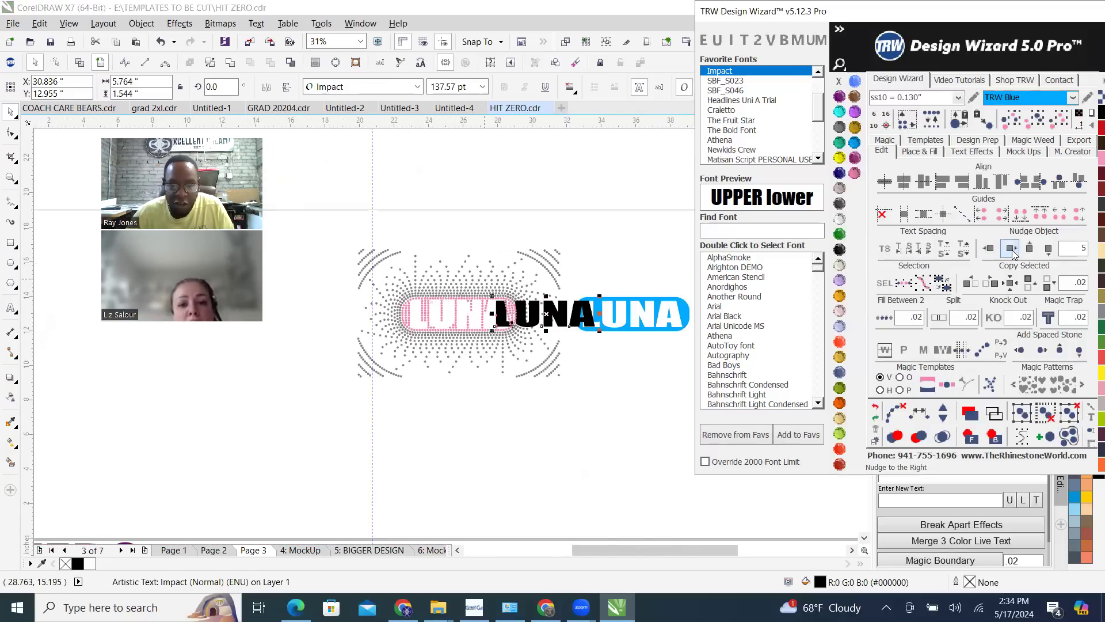
pyautogui.click(1013, 254)
pyautogui.click(547, 222)
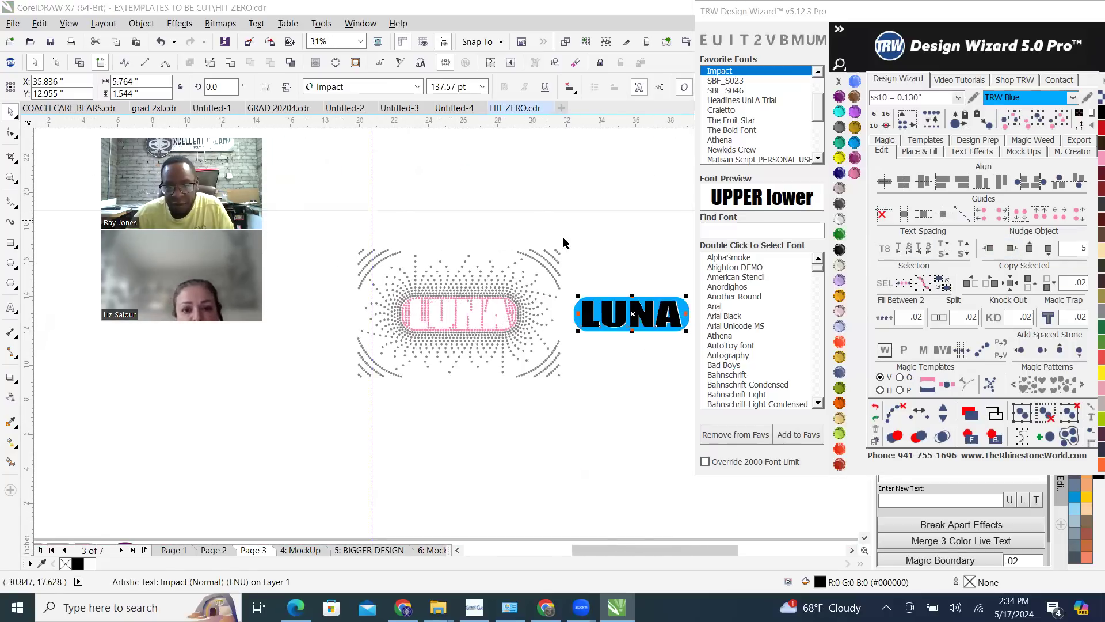
# Set the active stone colour to Crystal with nothing selected
pyautogui.scroll(2, 490, 325)
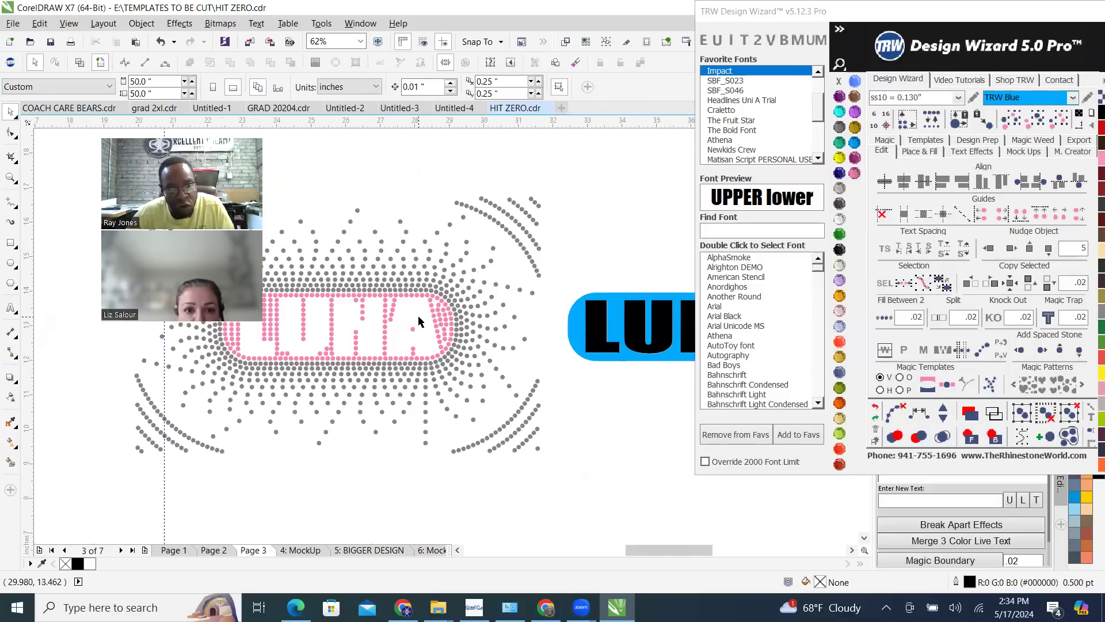
pyautogui.scroll(-2, 418, 313)
pyautogui.scroll(2, 561, 313)
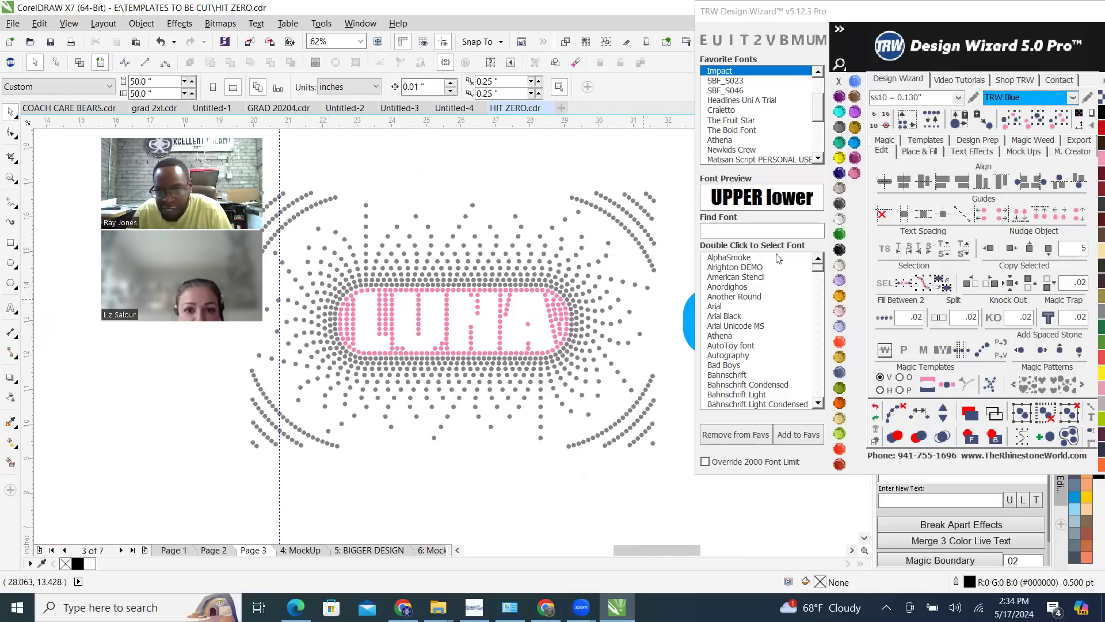
pyautogui.click(839, 219)
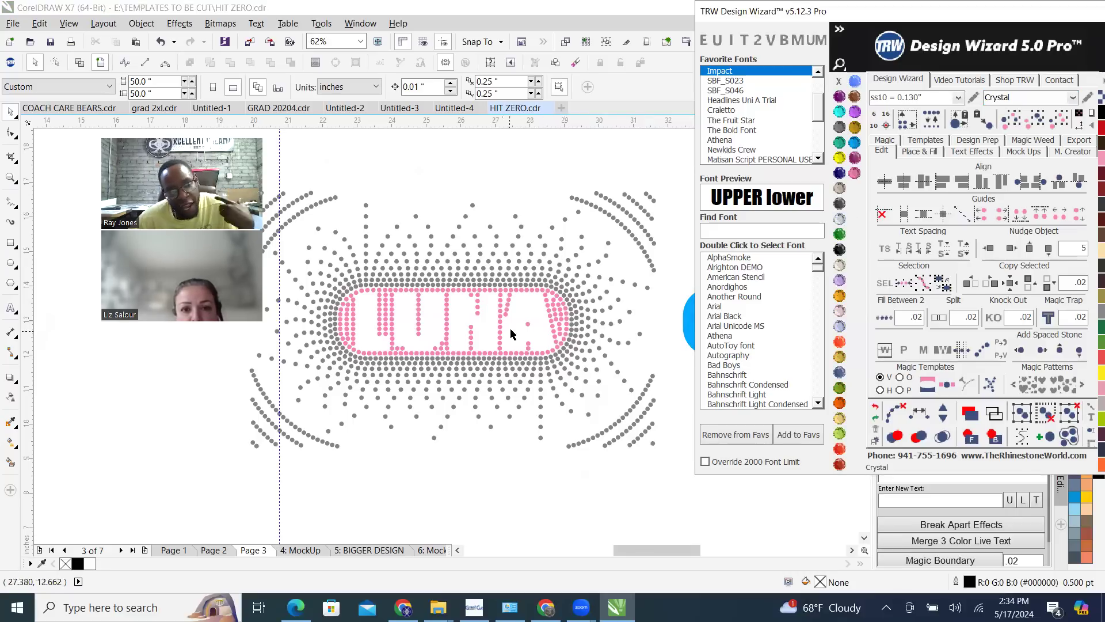
# Move the LUNA lettering 10 inches left back over the stones in wireframe view, and restore the full-colour view
pyautogui.click(79, 62)
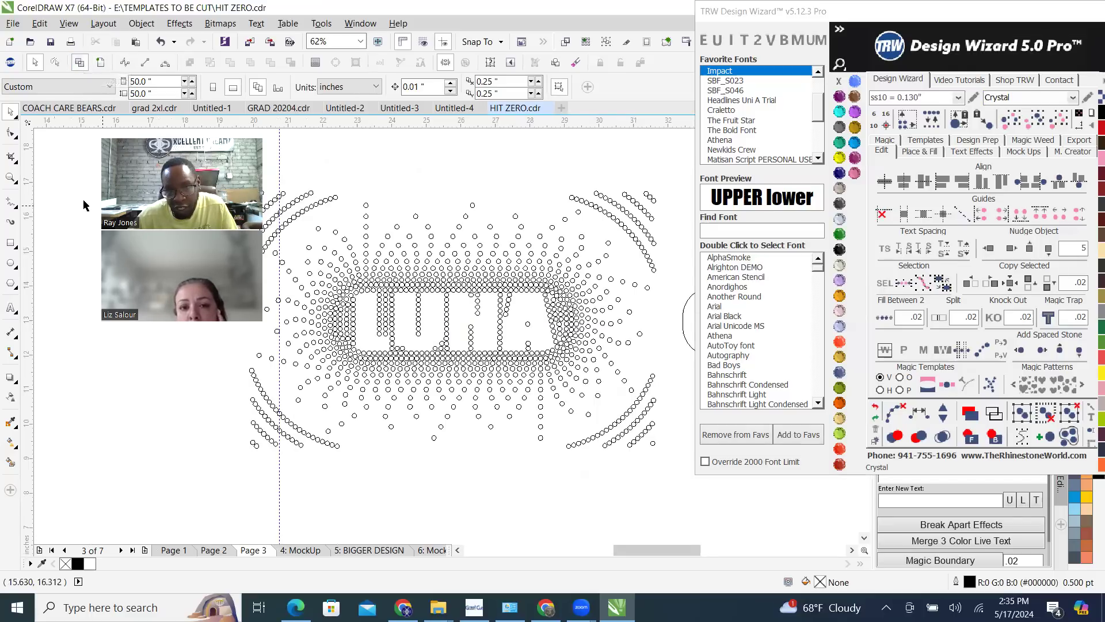
pyautogui.scroll(-1, 394, 314)
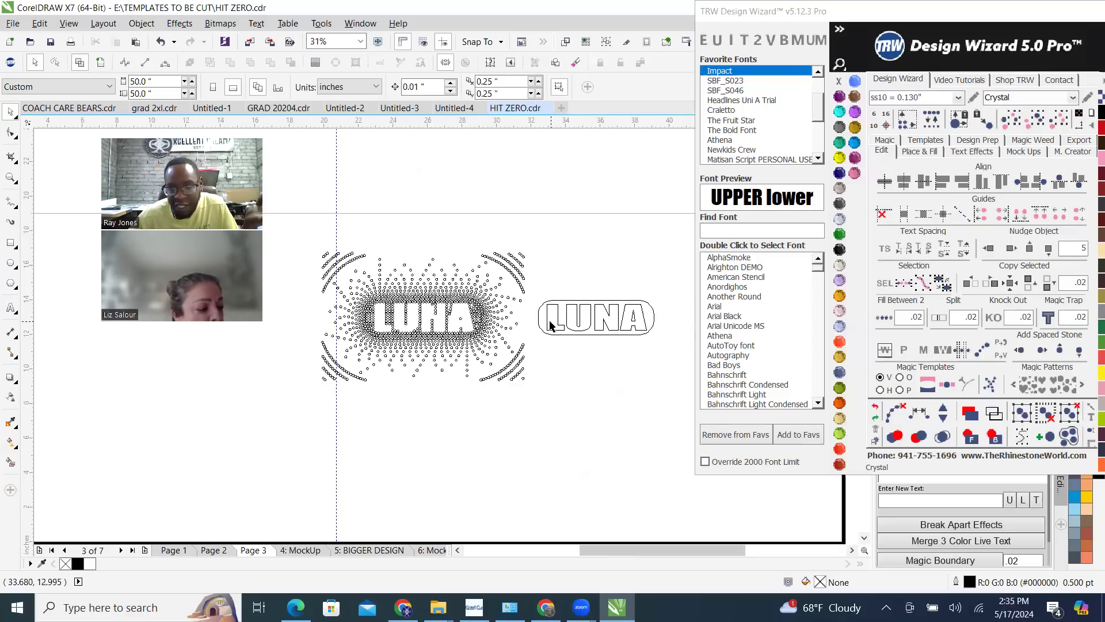
pyautogui.click(556, 323)
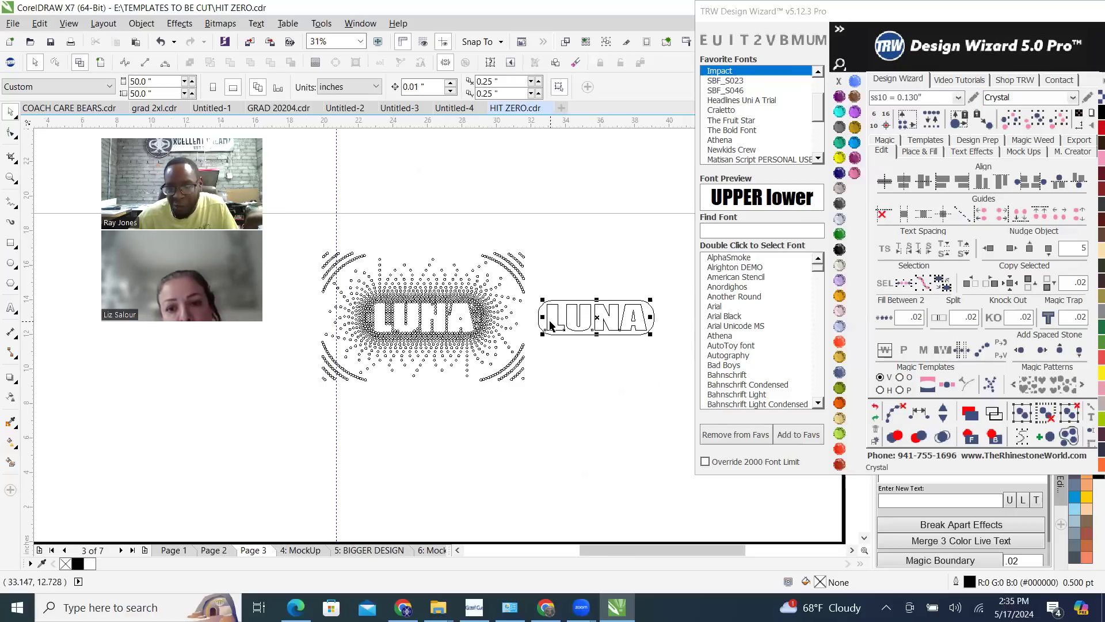
pyautogui.click(989, 251)
pyautogui.click(989, 252)
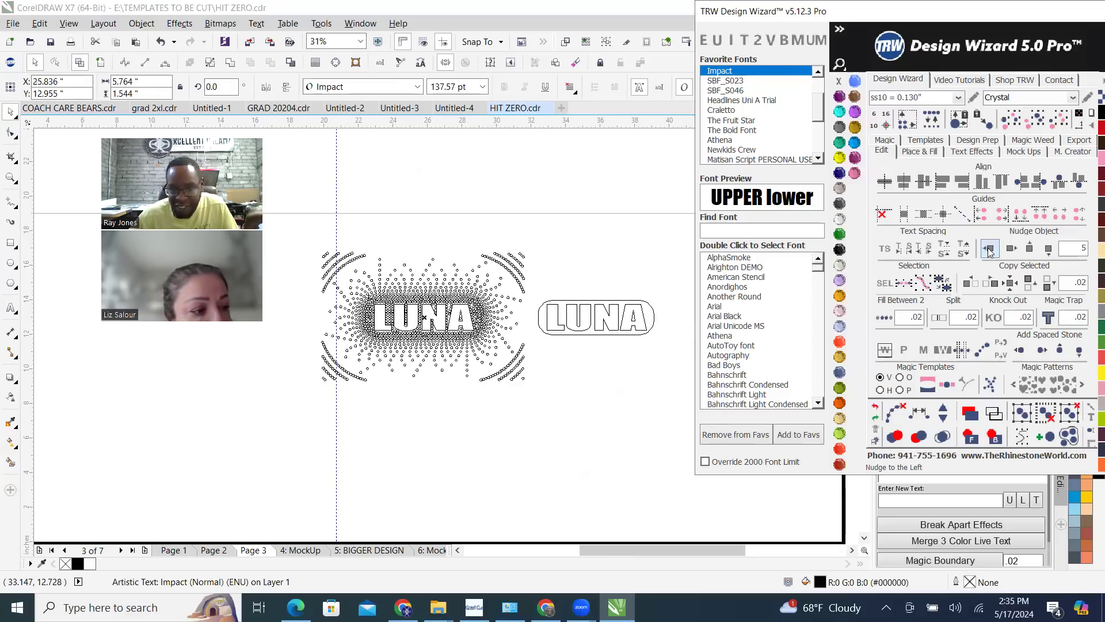
pyautogui.scroll(1, 410, 303)
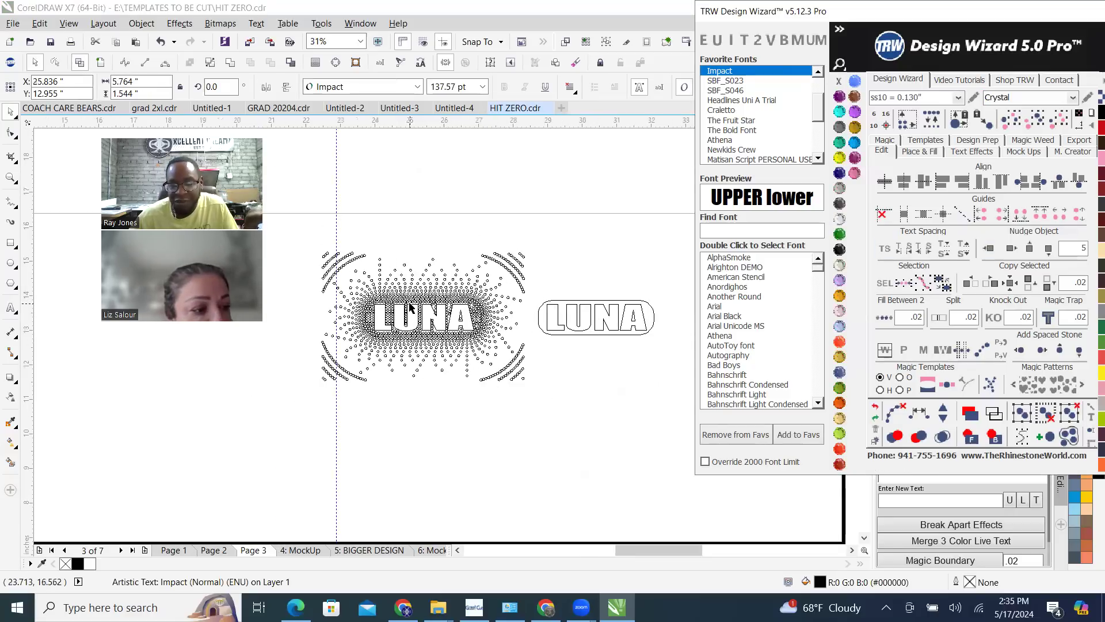
pyautogui.click(100, 63)
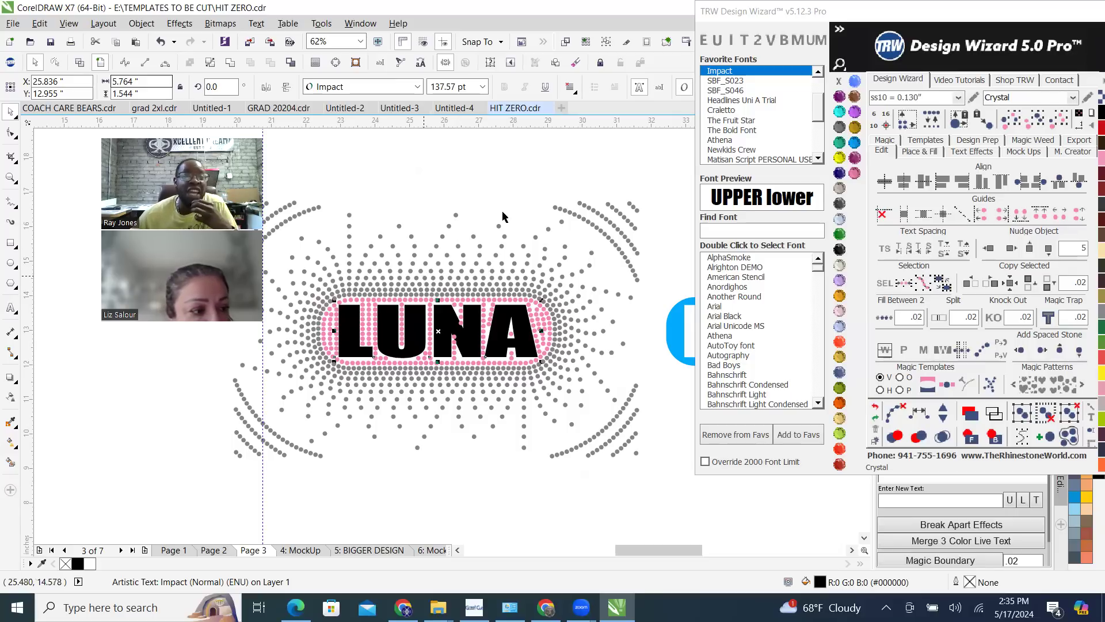
# Nudge the LUNA lettering 10 inches right, from the stones back onto the blue shape, and deselect it
pyautogui.scroll(2, 482, 244)
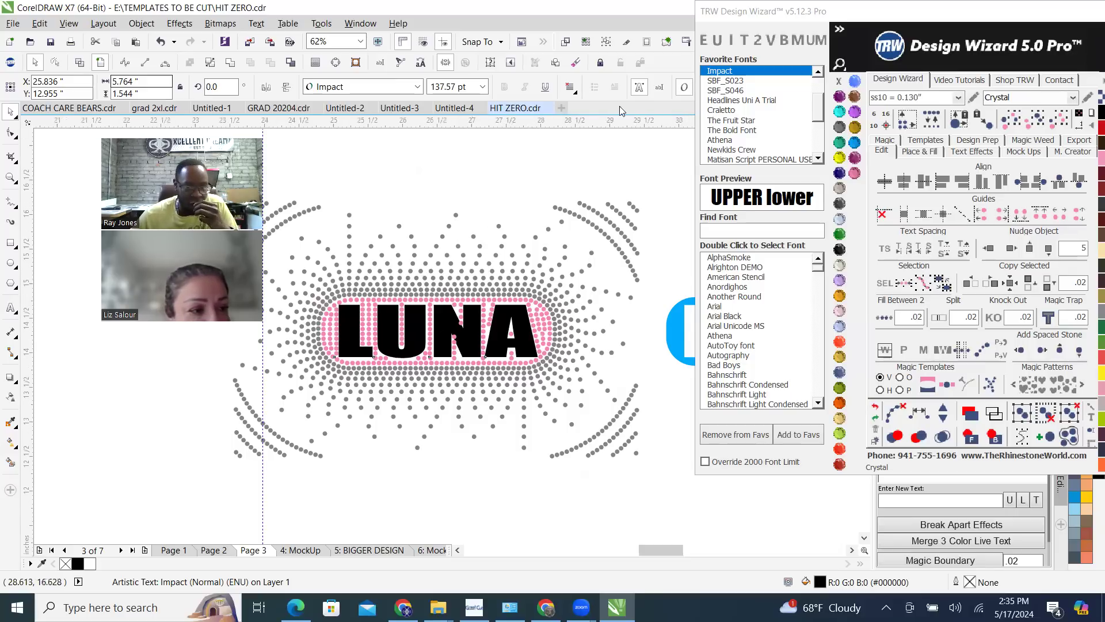
pyautogui.scroll(-2, 512, 174)
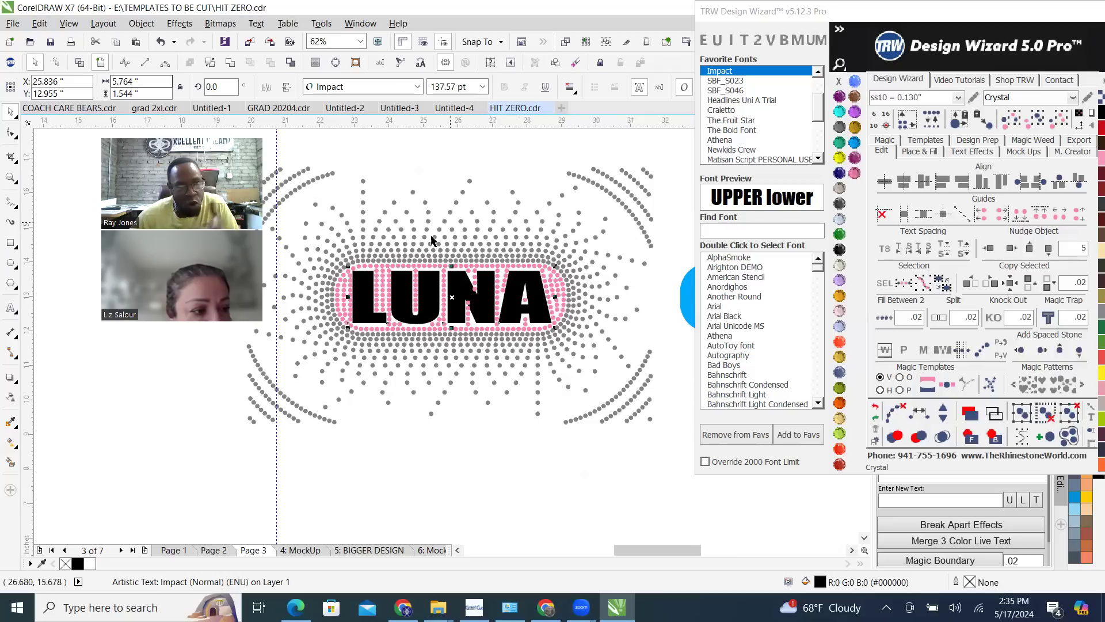
pyautogui.scroll(-2, 293, 299)
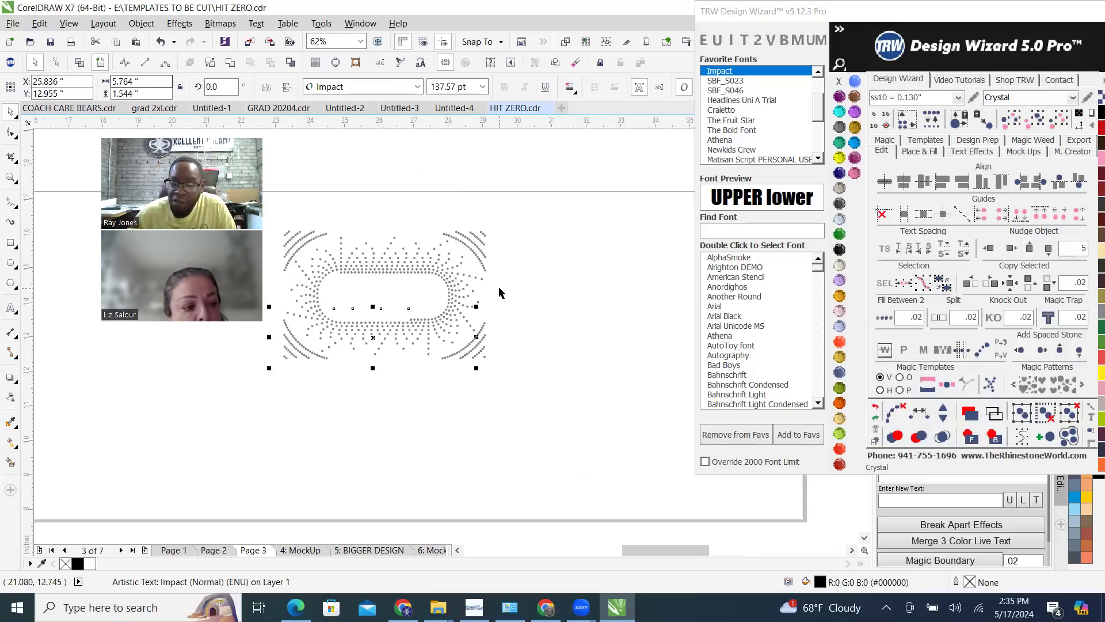
pyautogui.scroll(2, 502, 290)
pyautogui.click(1010, 248)
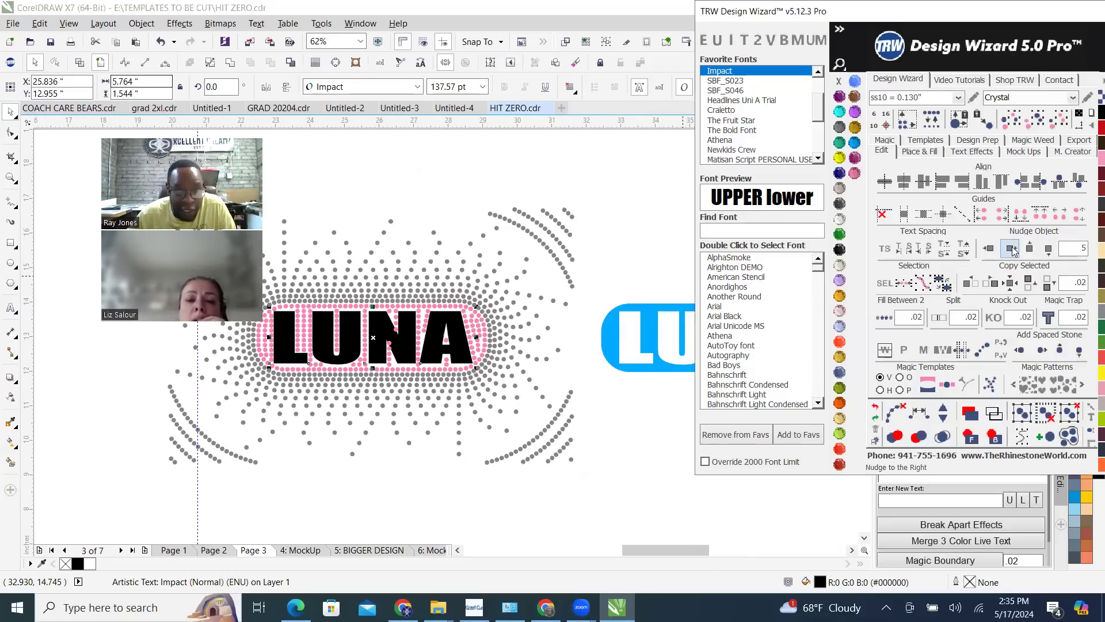
pyautogui.click(1010, 248)
pyautogui.scroll(-2, 316, 284)
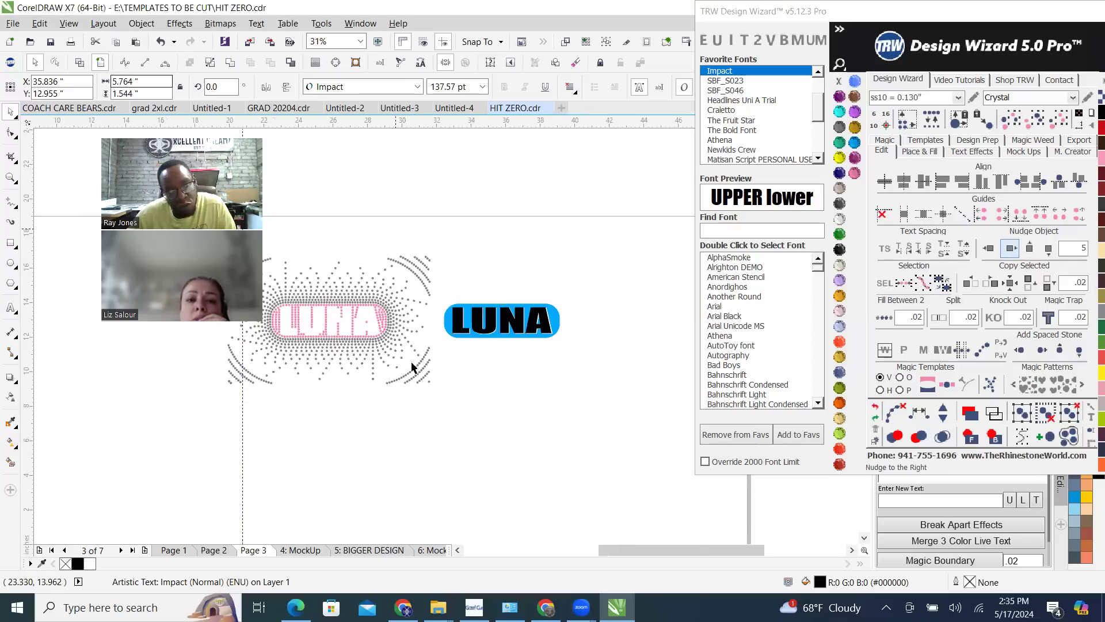
pyautogui.click(645, 267)
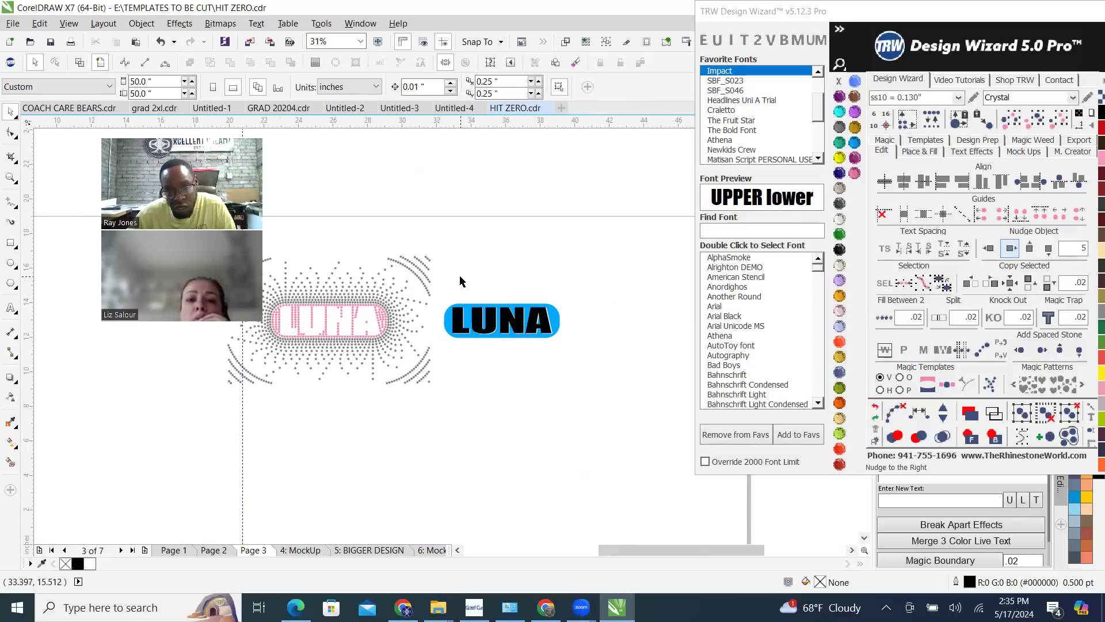
pyautogui.moveTo(438, 287); pyautogui.dragTo(613, 364)
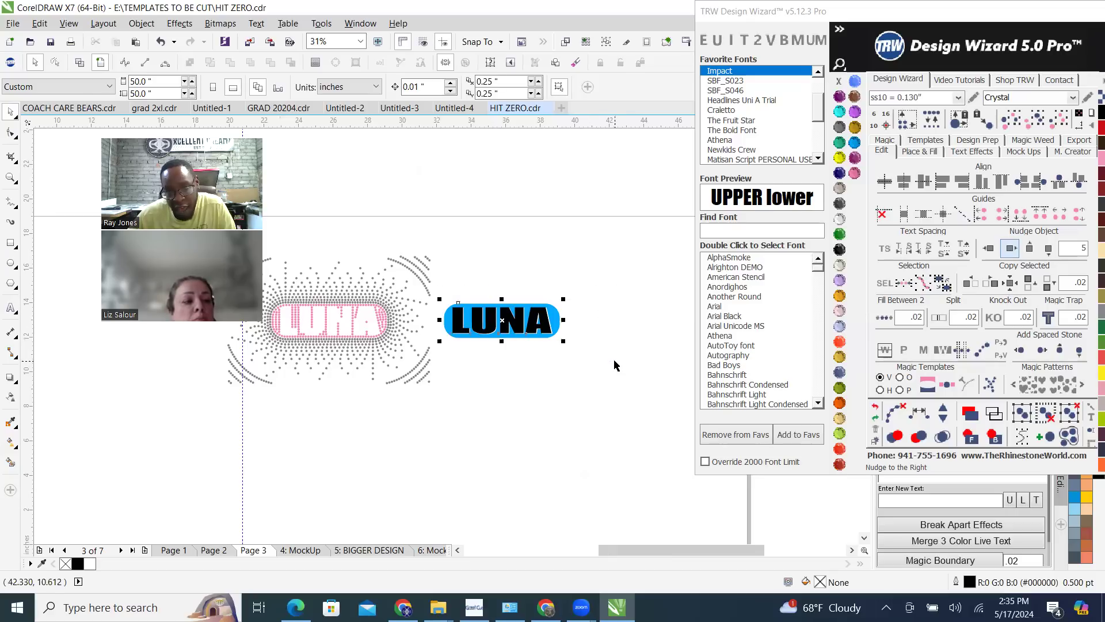
pyautogui.click(566, 364)
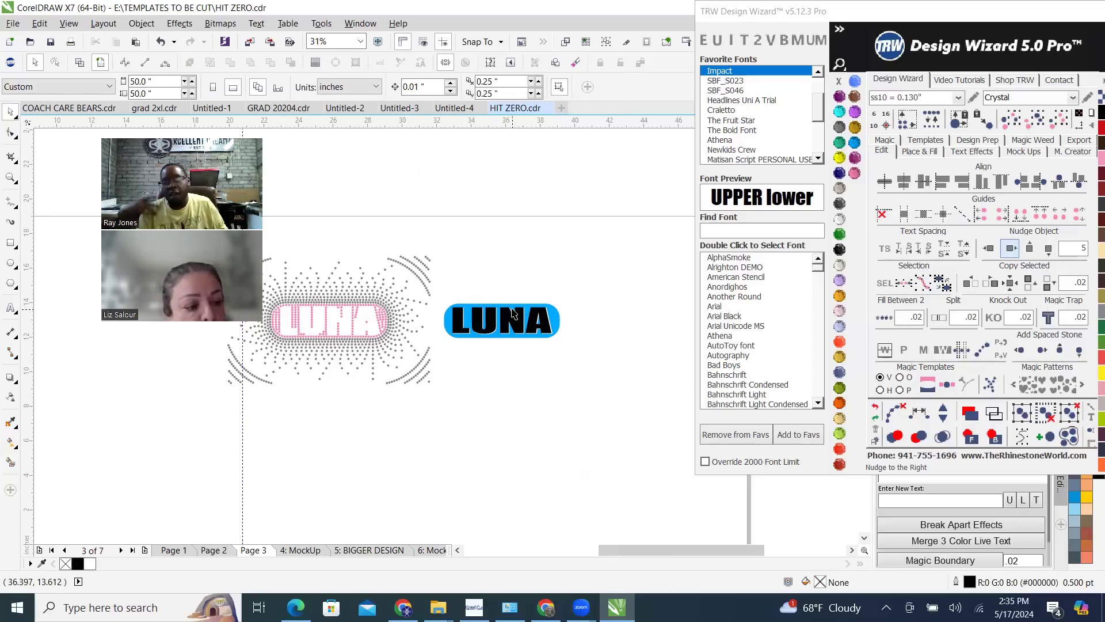
pyautogui.scroll(2, 432, 296)
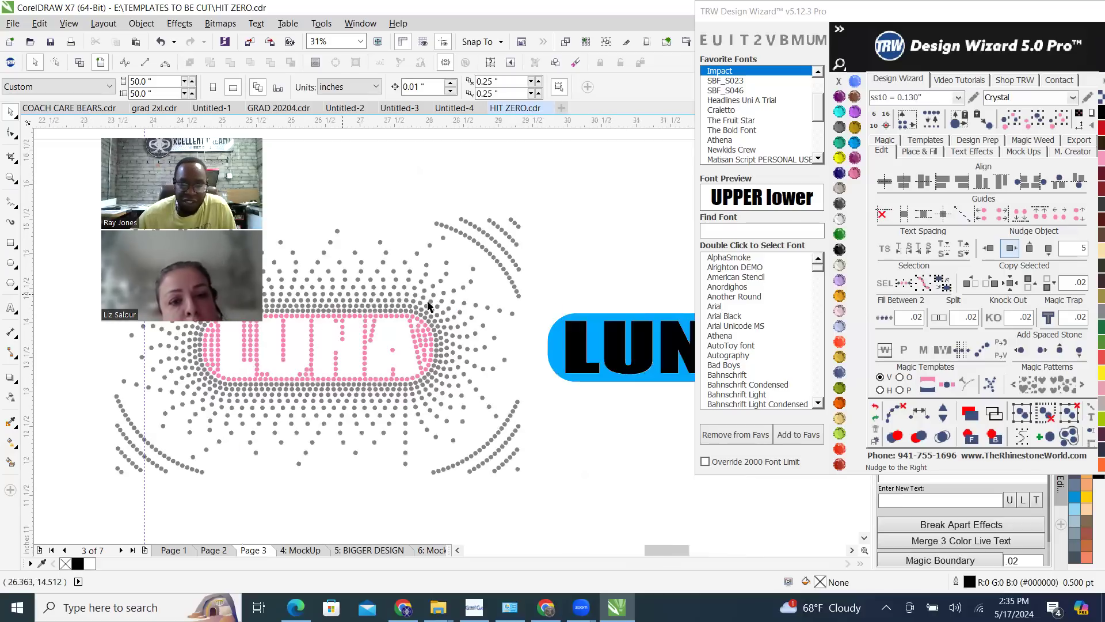
pyautogui.scroll(-1, 429, 305)
pyautogui.scroll(-3, 514, 331)
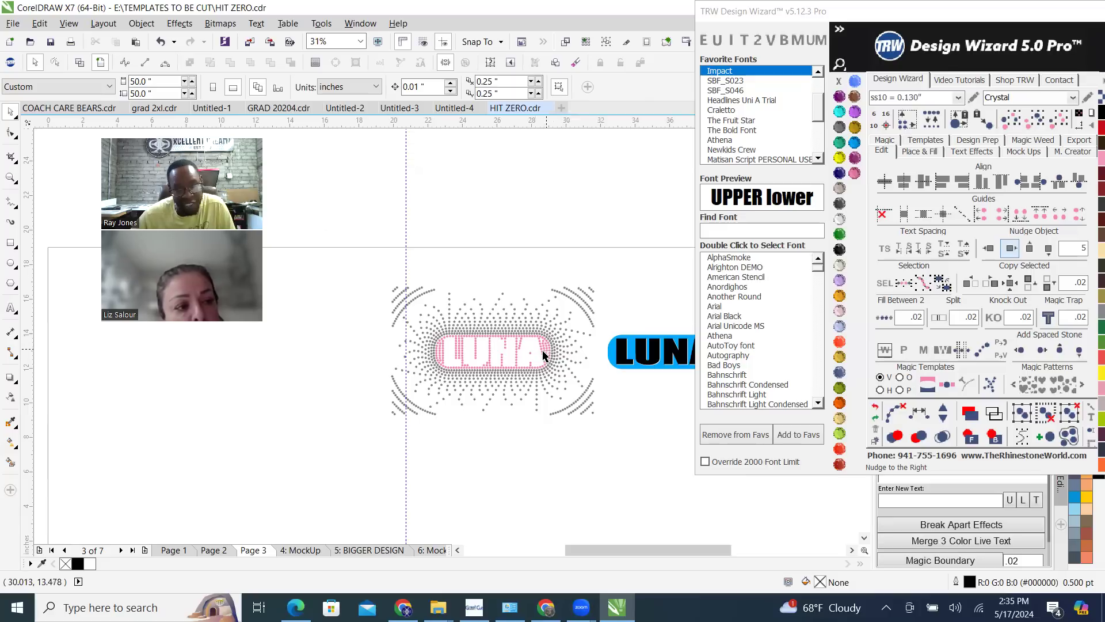
pyautogui.scroll(1, 547, 354)
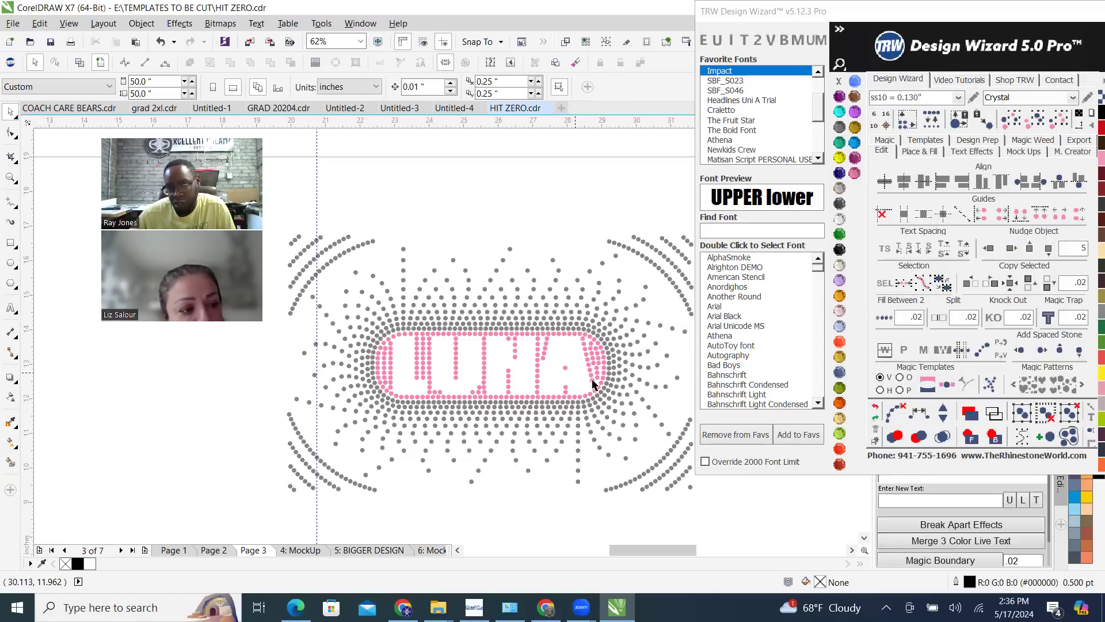
# Open the MockUp page and inspect the LUNA rhinestone design on the black shirt
pyautogui.click(300, 550)
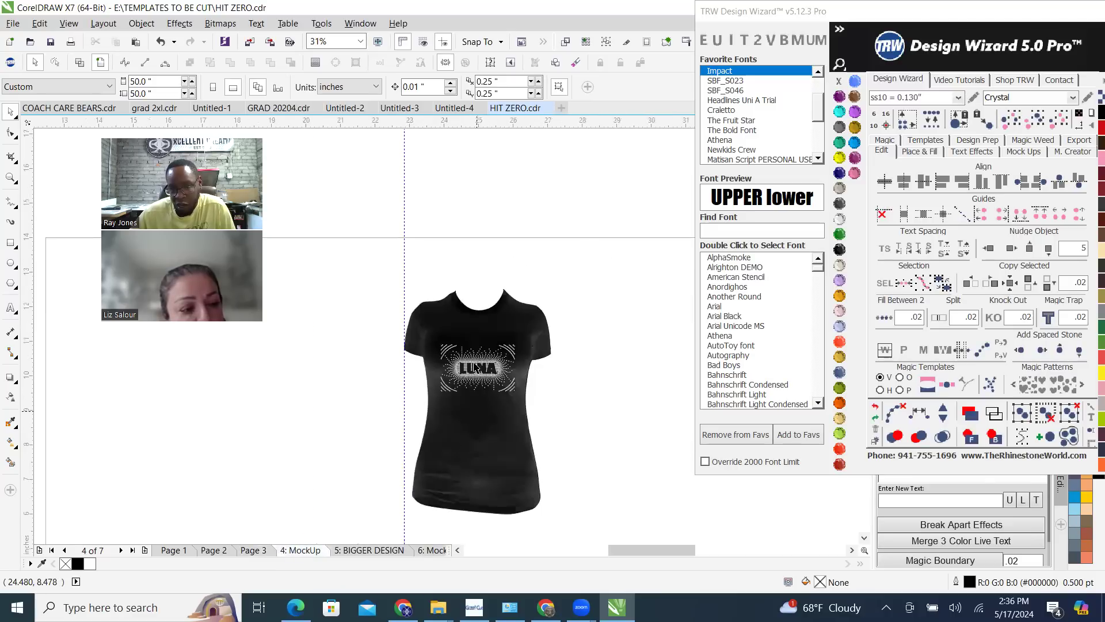
pyautogui.scroll(1, 478, 410)
pyautogui.scroll(2, 515, 290)
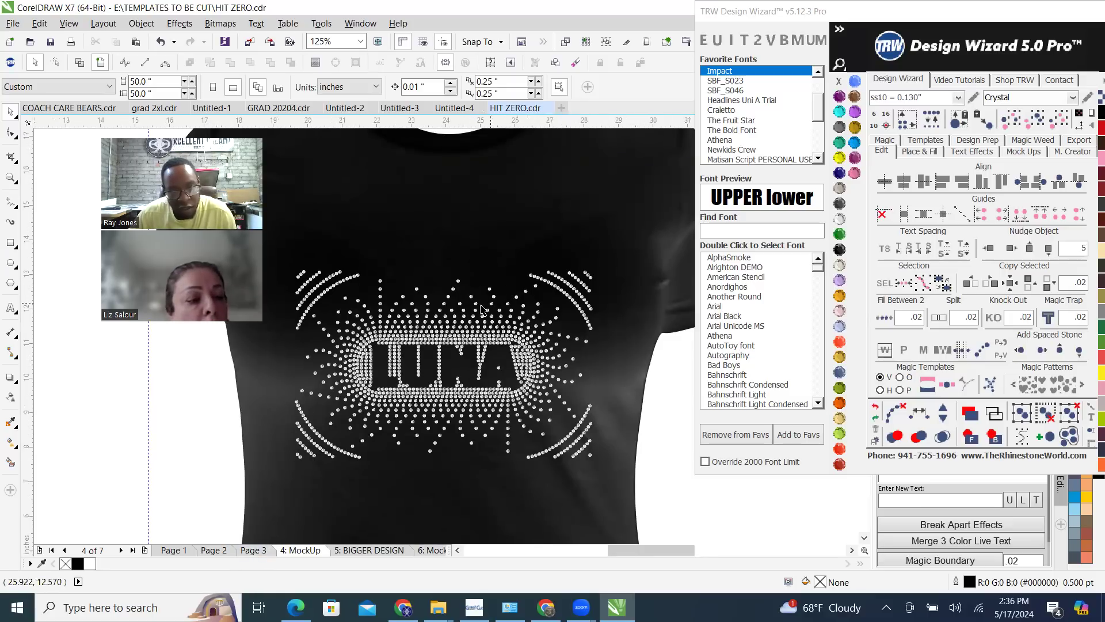
pyautogui.scroll(-2, 389, 332)
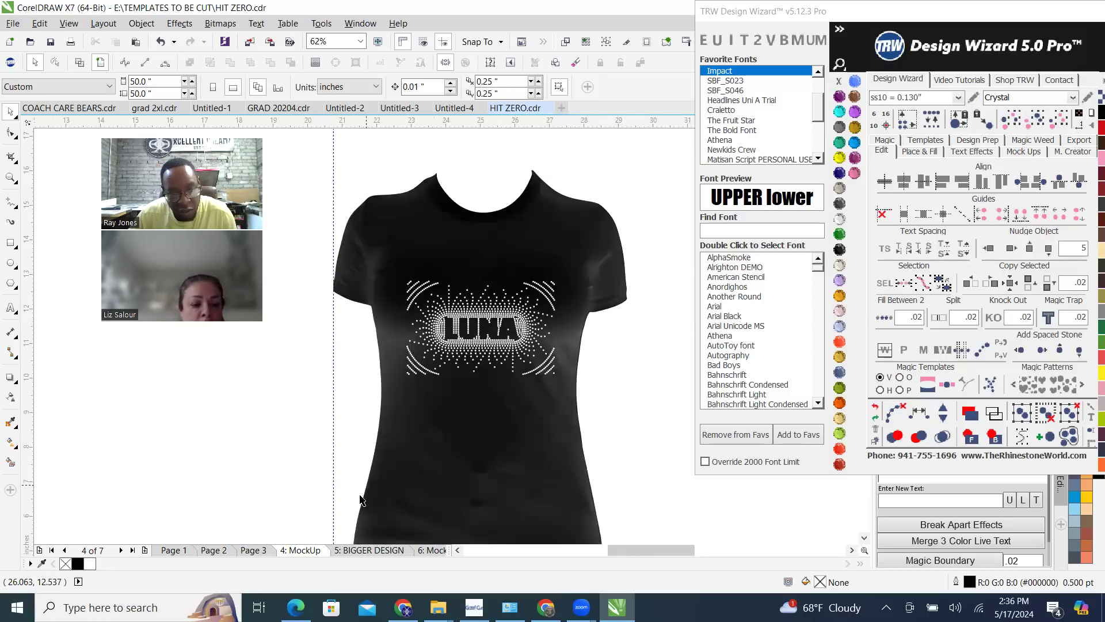
# Create a quick mockup of the Page 3 LUNA rhinestone design on the Womens Scoop-Neck Shirt Front with simulated stones
pyautogui.click(252, 550)
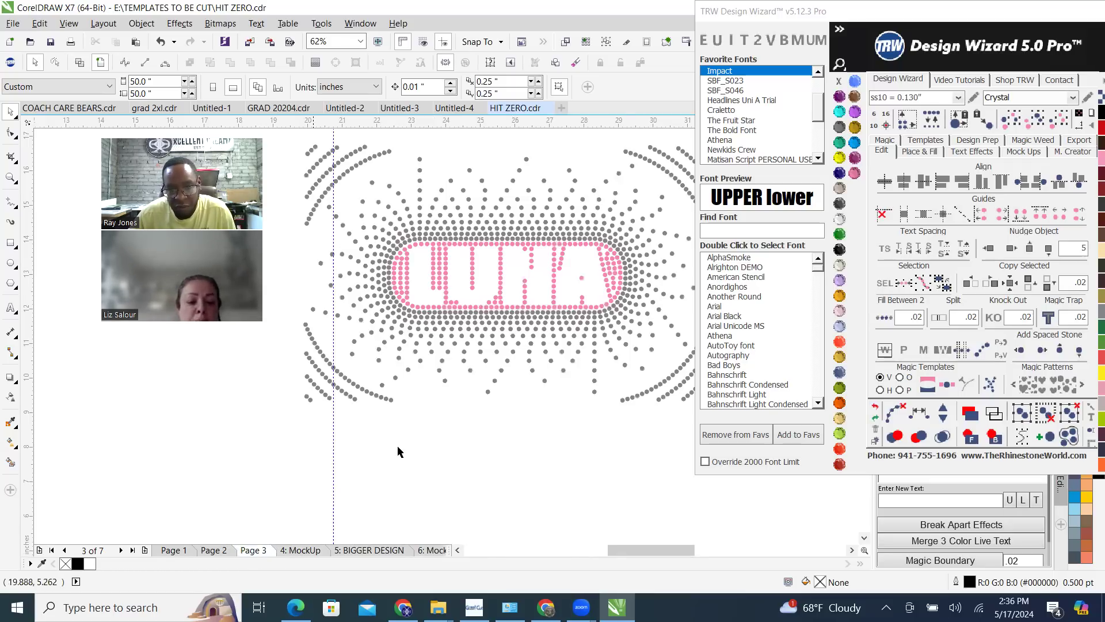
pyautogui.scroll(-2, 435, 221)
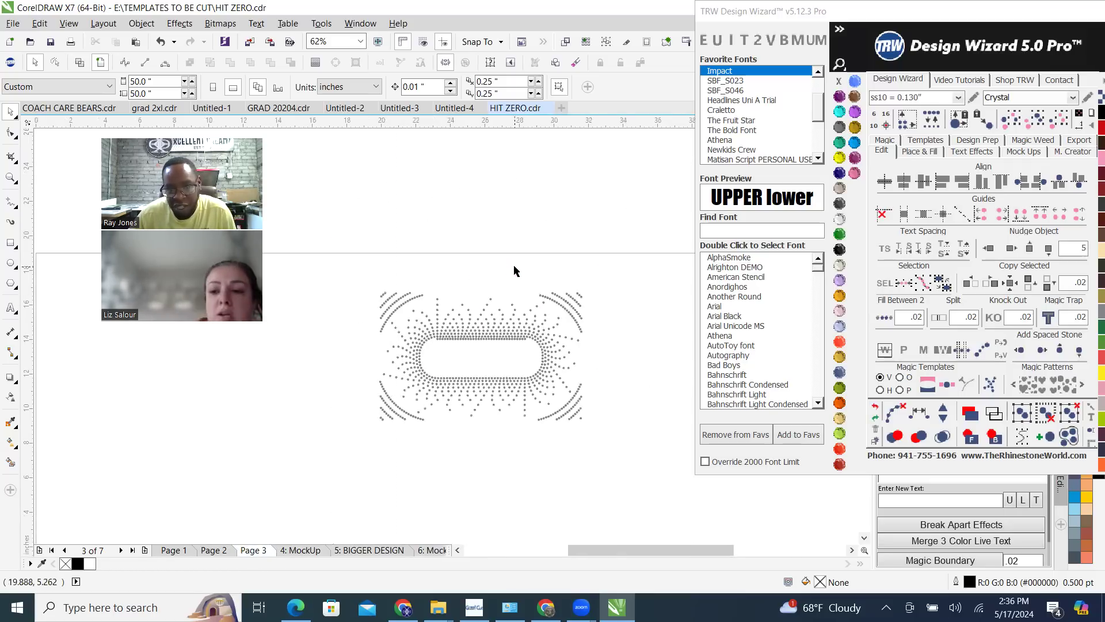
pyautogui.scroll(1, 500, 267)
pyautogui.moveTo(337, 229); pyautogui.dragTo(582, 424)
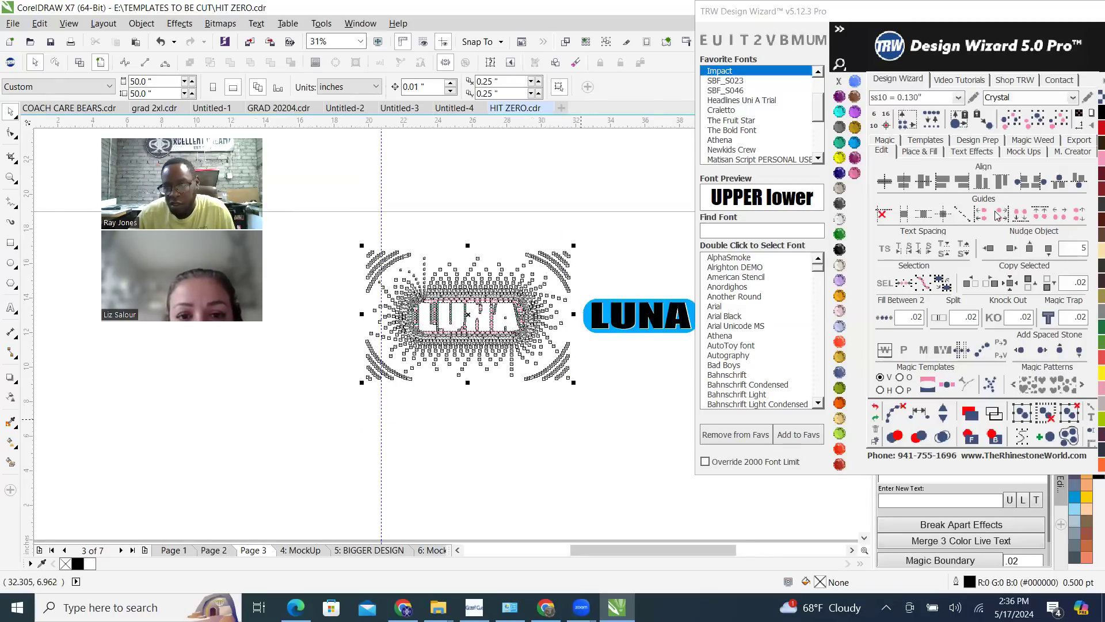
pyautogui.click(1023, 151)
pyautogui.click(1066, 193)
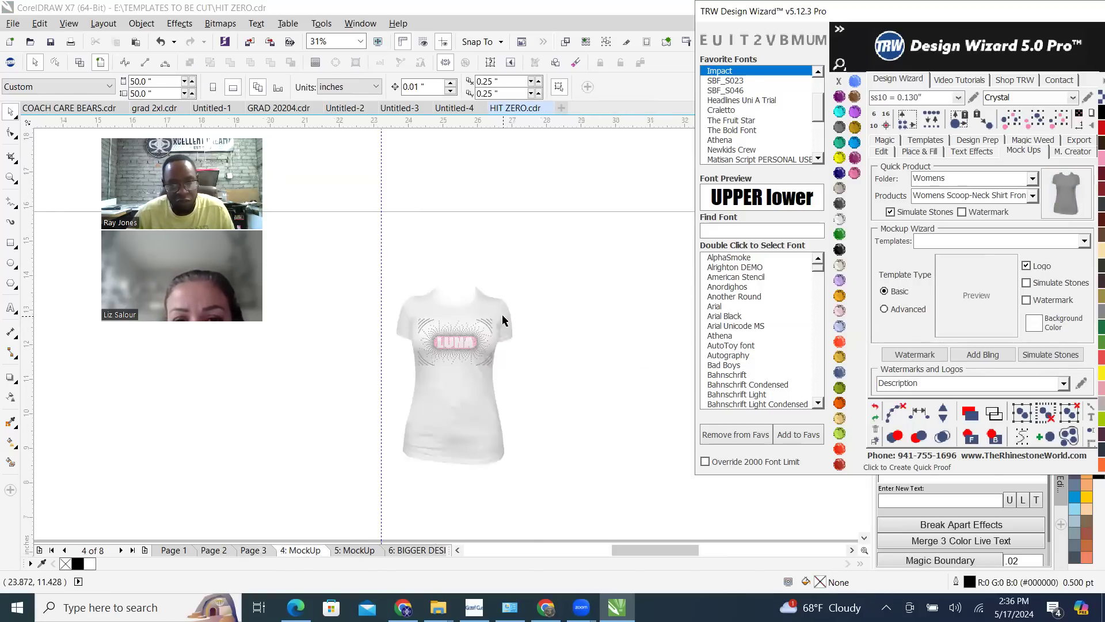
# Recolour the new mockup shirt to Jet Black and deselect it
pyautogui.scroll(2, 502, 320)
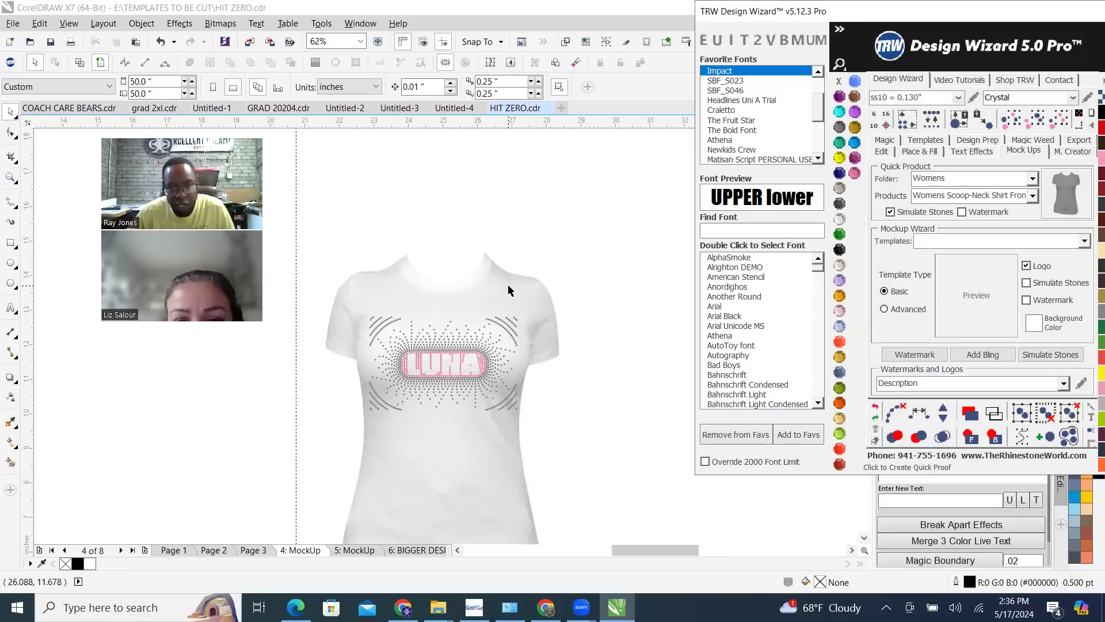
pyautogui.click(840, 219)
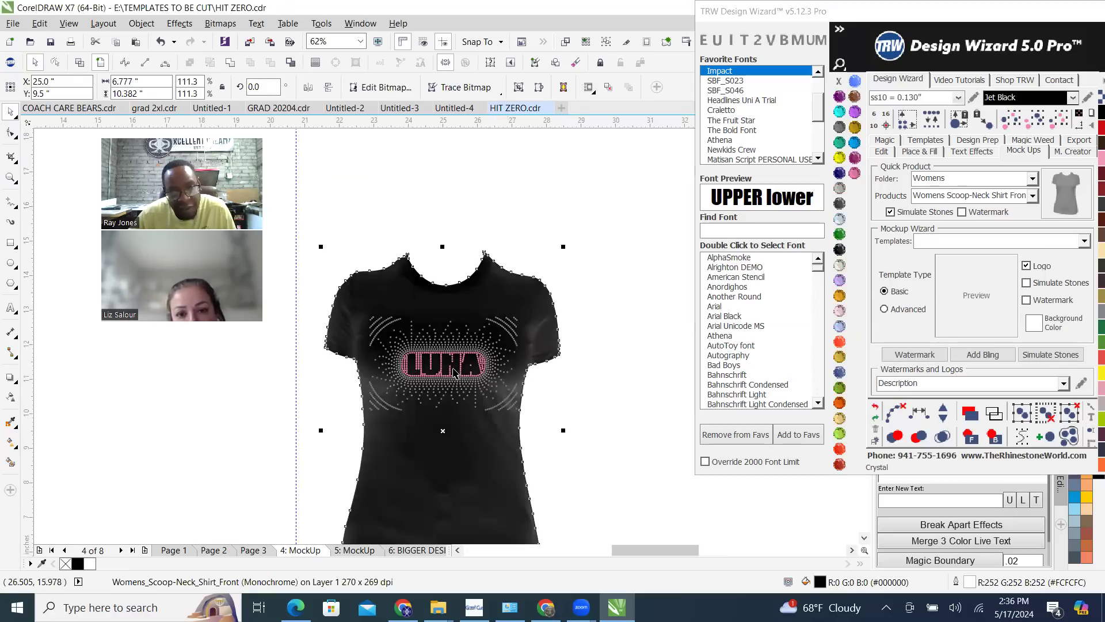
pyautogui.scroll(2, 452, 367)
pyautogui.press('Escape')
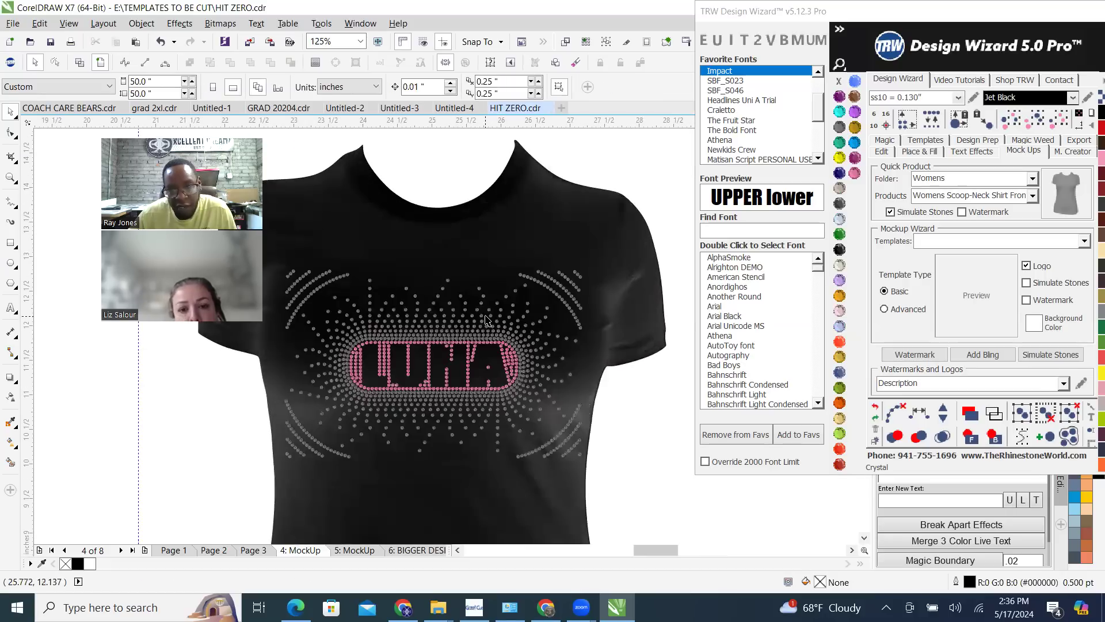
# Select all grey burst stones of the same size and colour on the shirt and group them
pyautogui.click(485, 325)
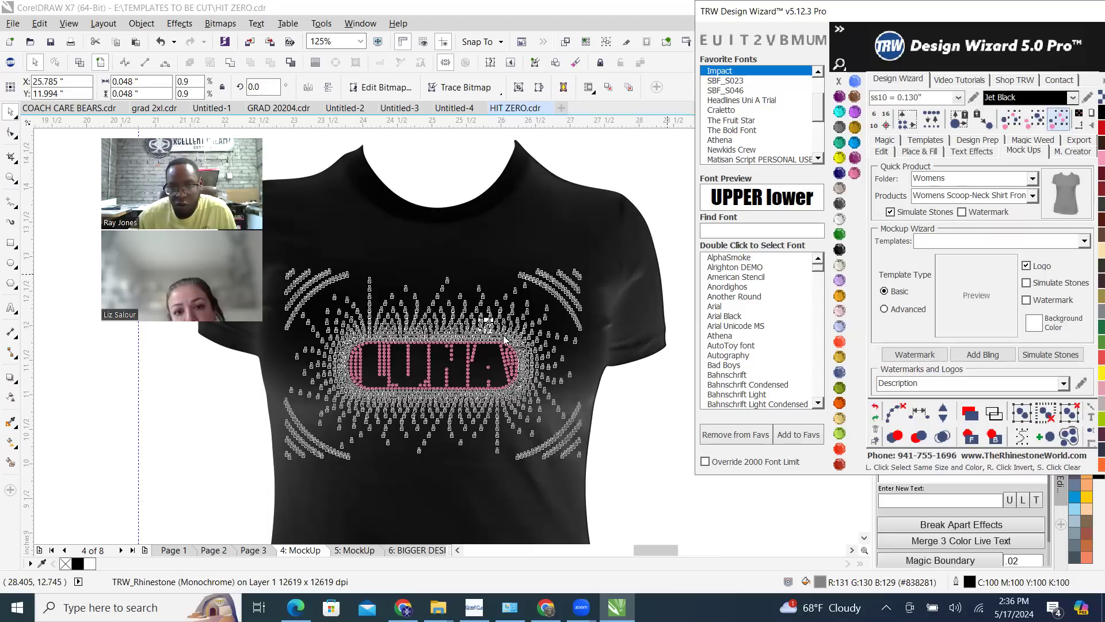
pyautogui.rightClick(507, 336)
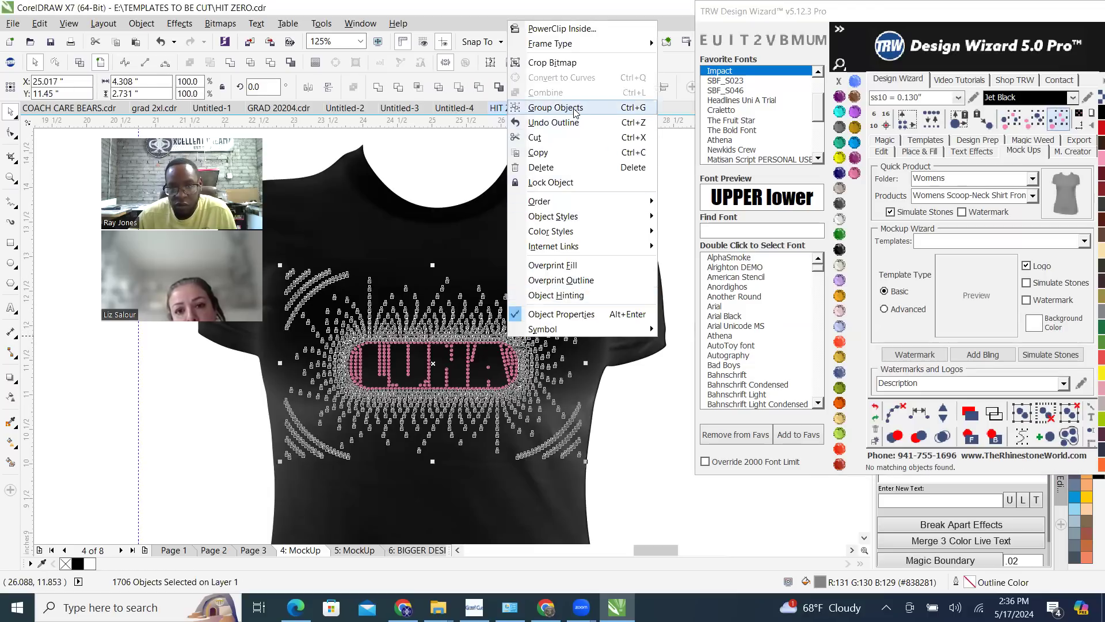
pyautogui.click(579, 109)
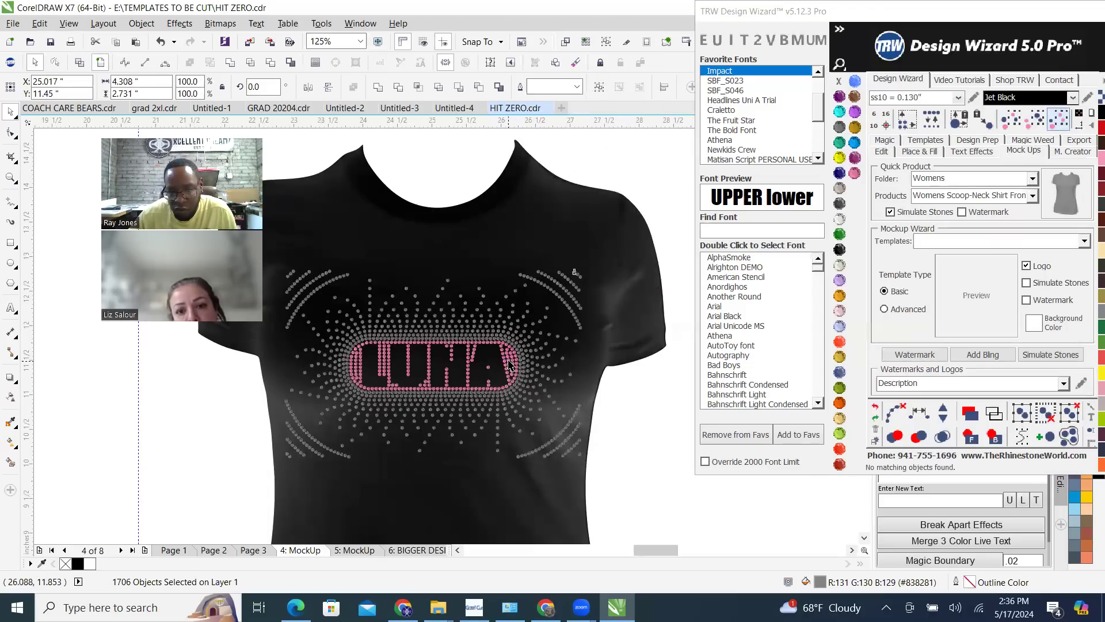
# Select all pink stones of the same size and colour around the LUNA letters and group them
pyautogui.click(1058, 119)
pyautogui.rightClick(510, 369)
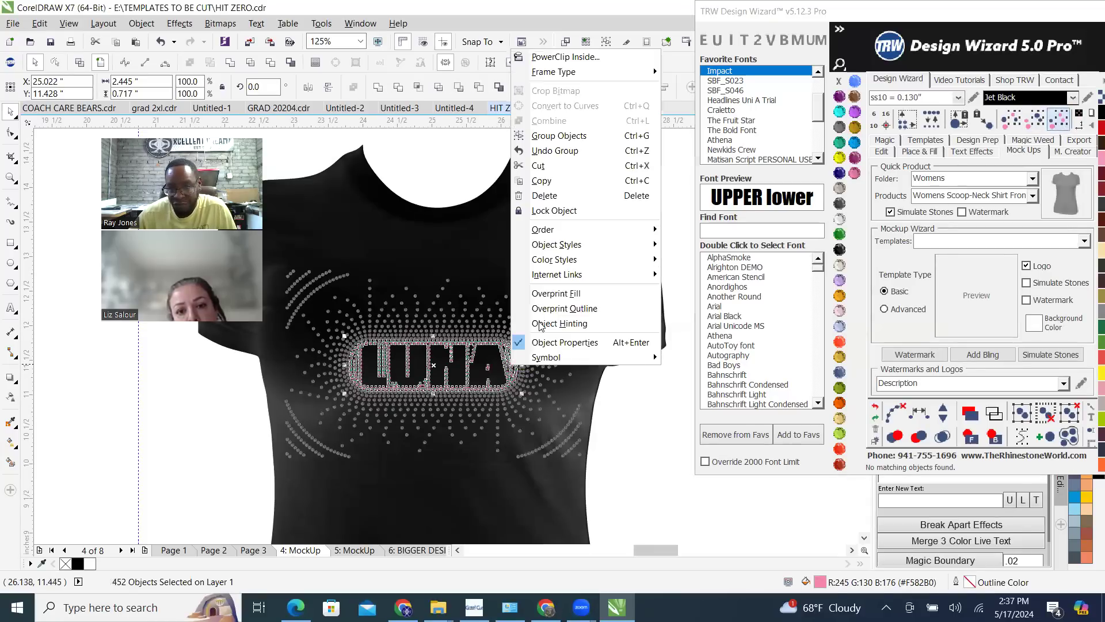
pyautogui.click(568, 141)
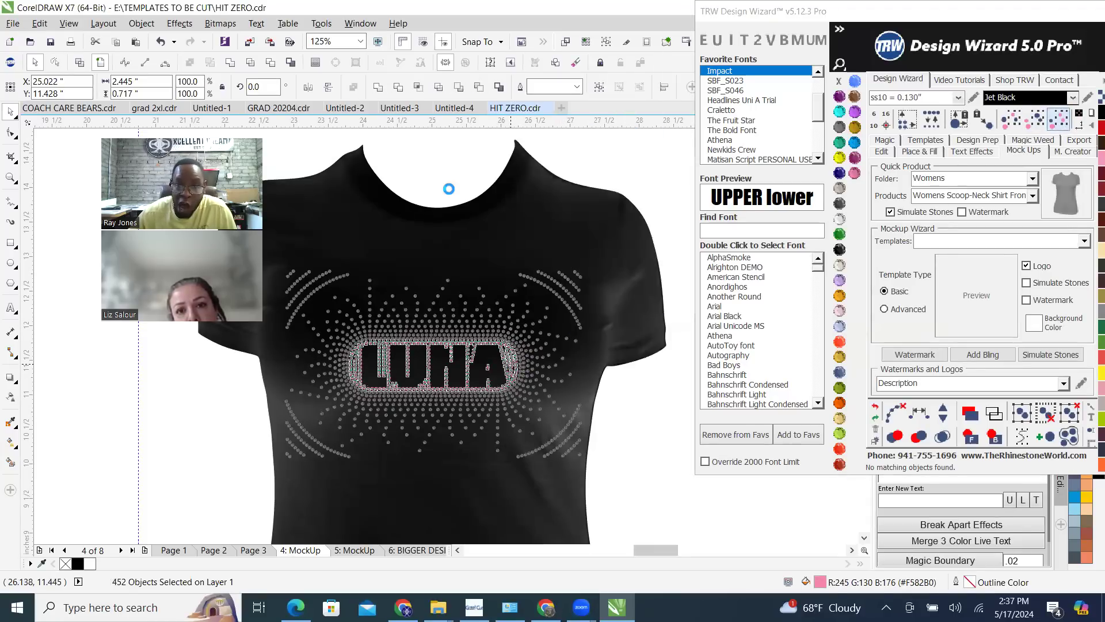
pyautogui.click(474, 179)
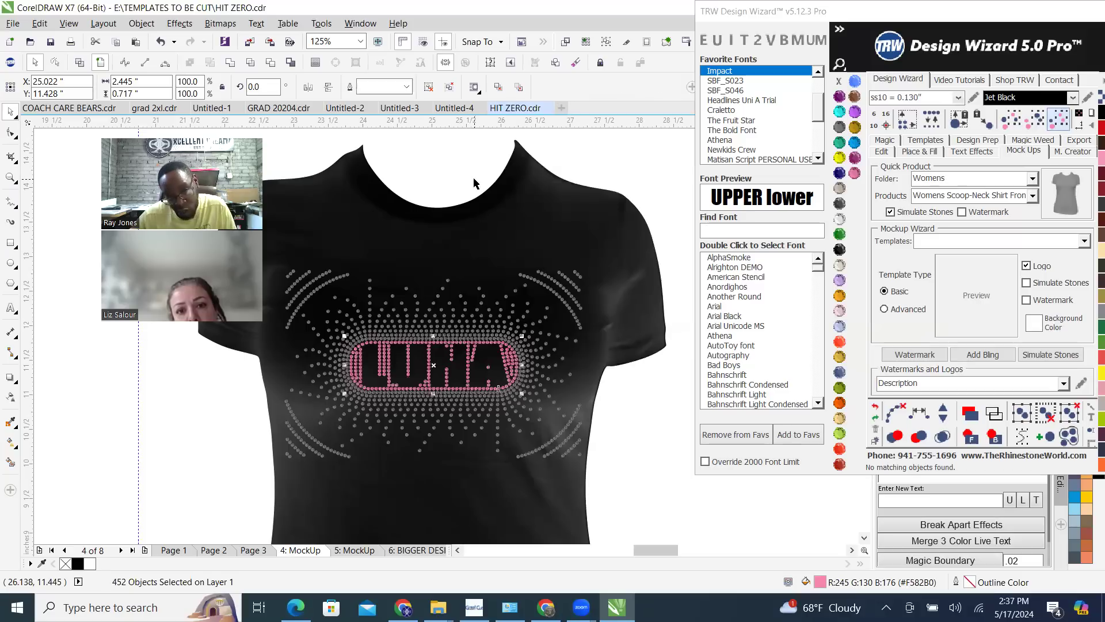
# Recolour the grouped grey burst stones on the shirt to Crystal and deselect them
pyautogui.scroll(-1, 574, 325)
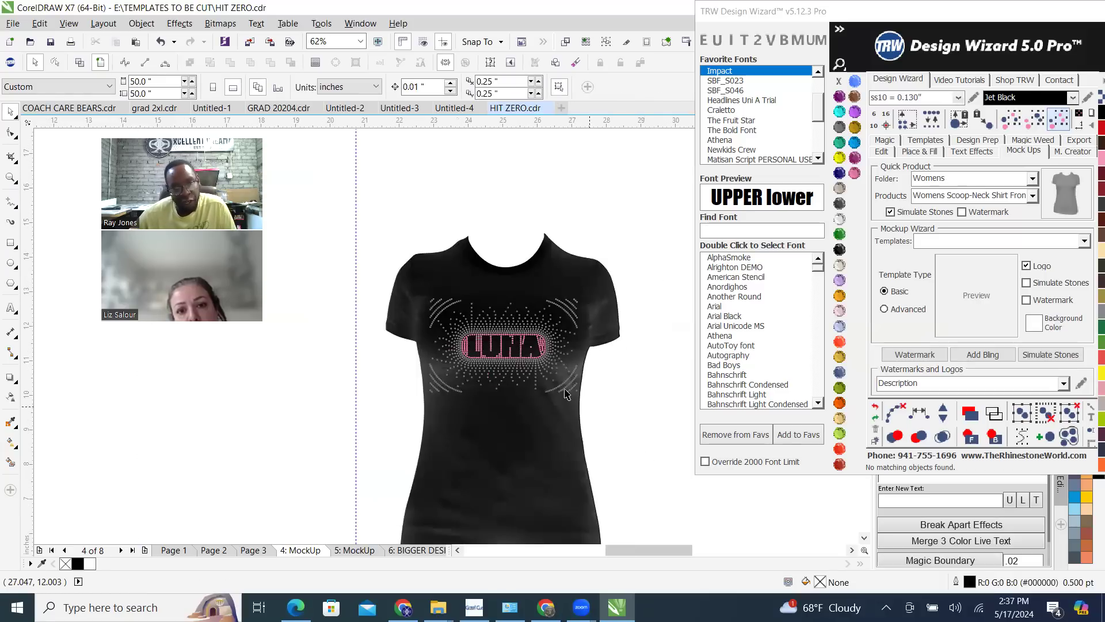
pyautogui.scroll(1, 504, 336)
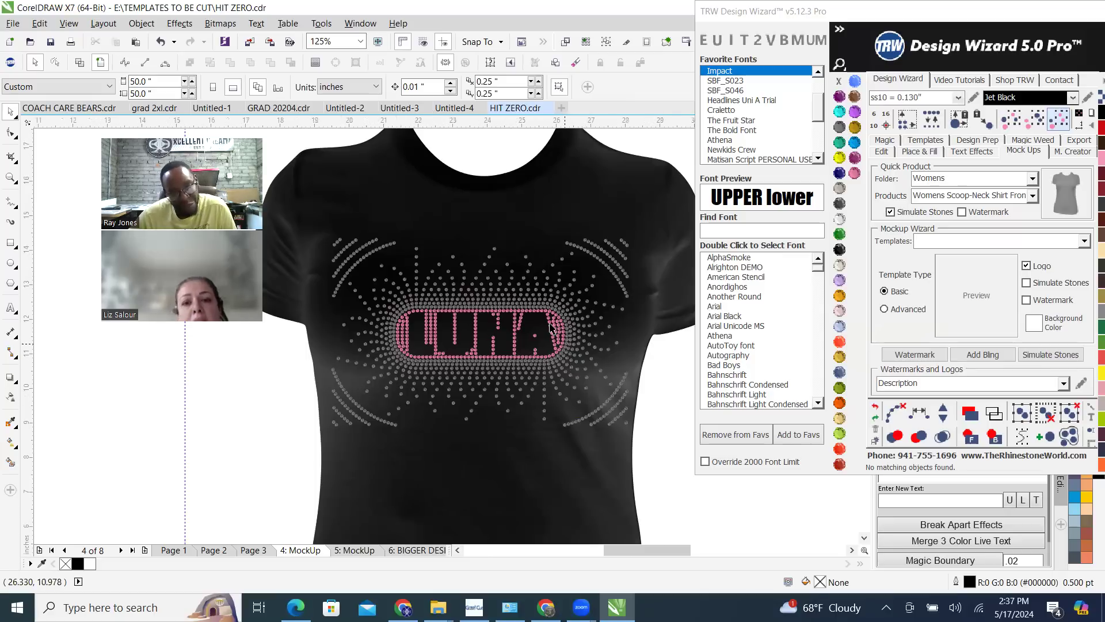
pyautogui.scroll(-1, 567, 343)
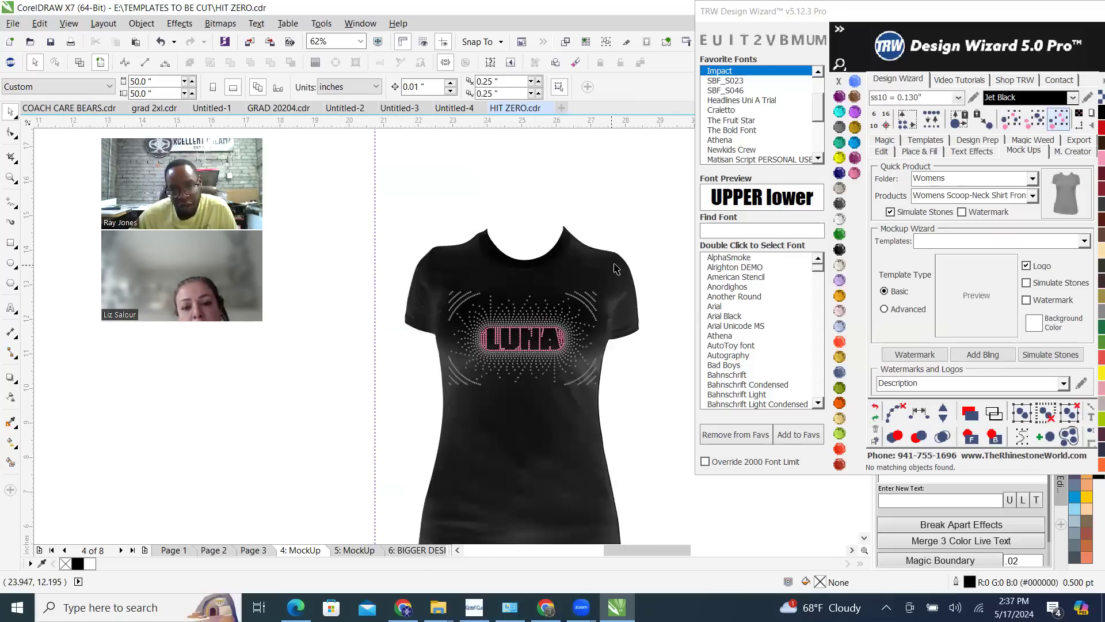
pyautogui.click(562, 277)
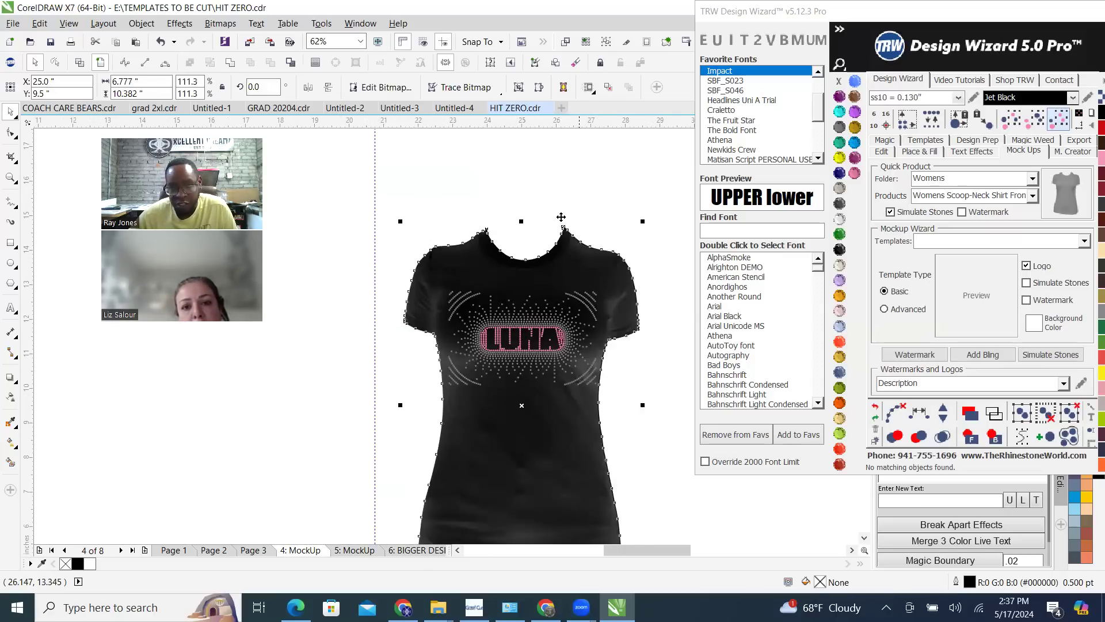
pyautogui.click(608, 176)
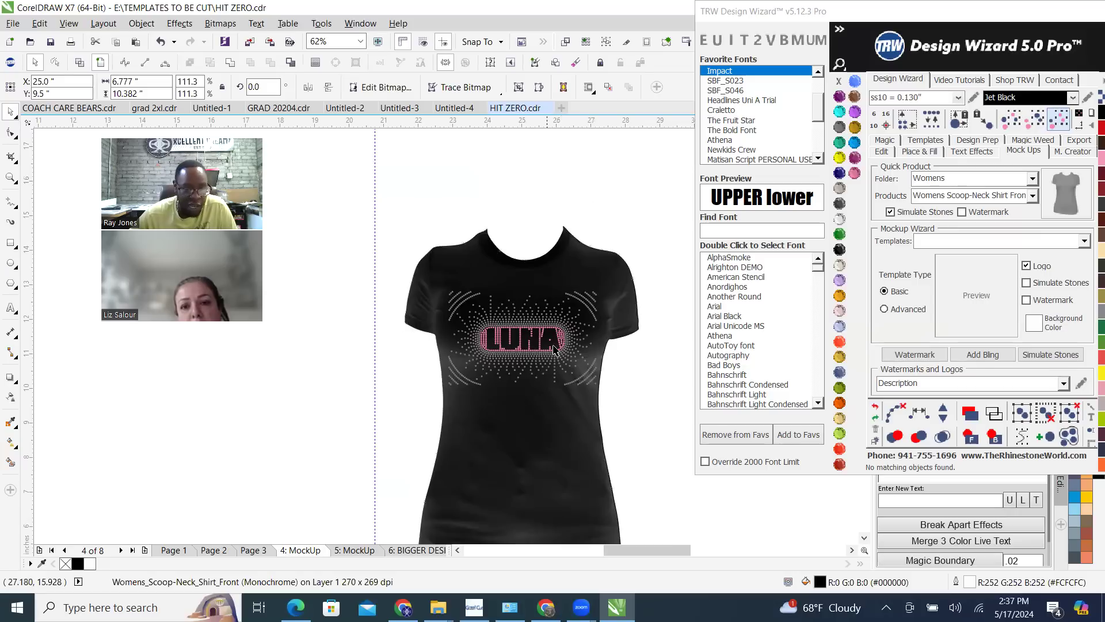
pyautogui.click(663, 367)
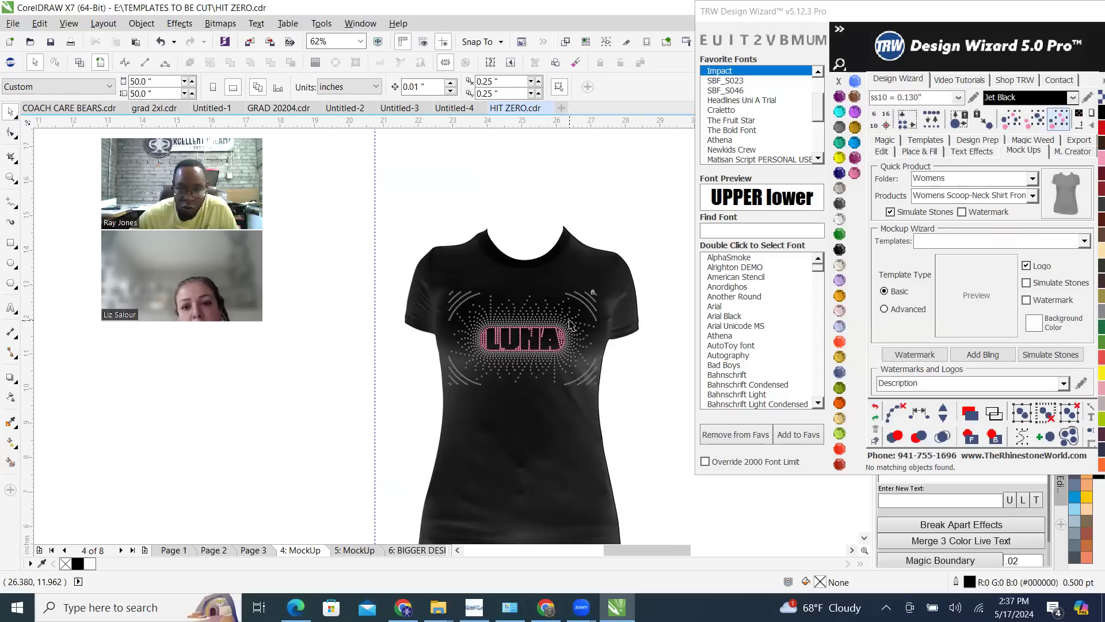
pyautogui.click(840, 219)
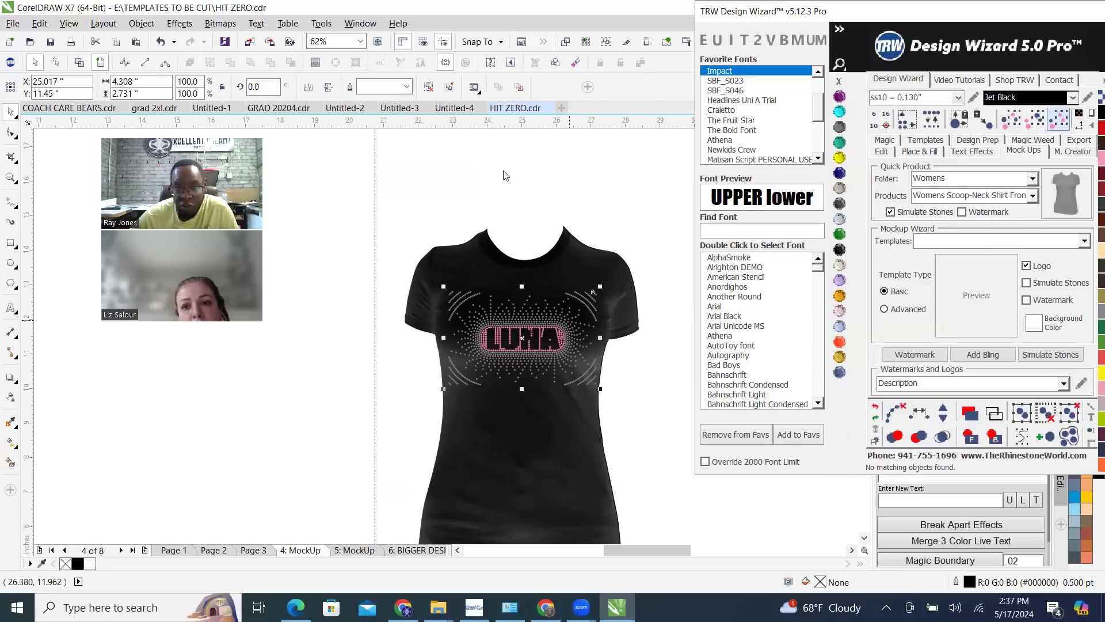
pyautogui.click(621, 176)
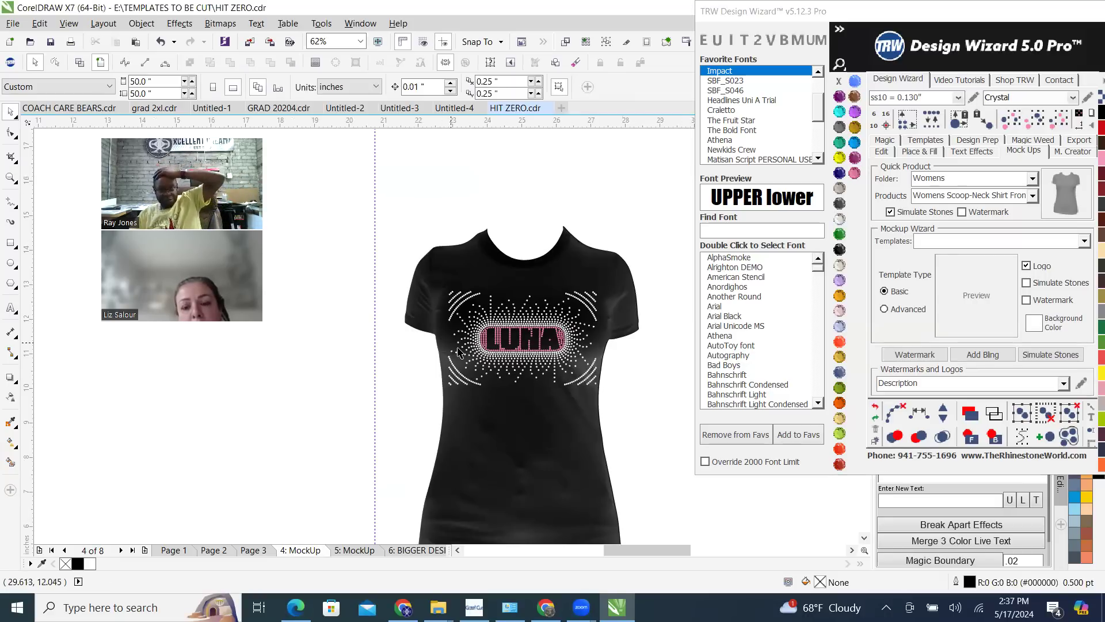
pyautogui.scroll(1, 522, 358)
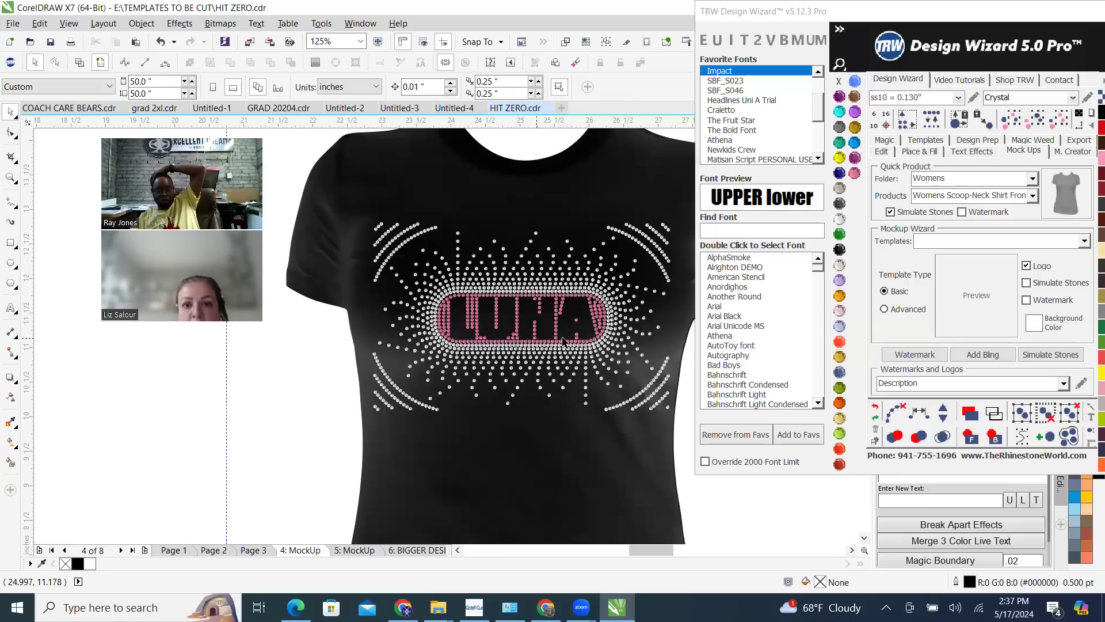
# Bring the earlier LUNA shirt mockup from page 5 onto page 4 and place it beside the new shirt for comparison
pyautogui.click(361, 551)
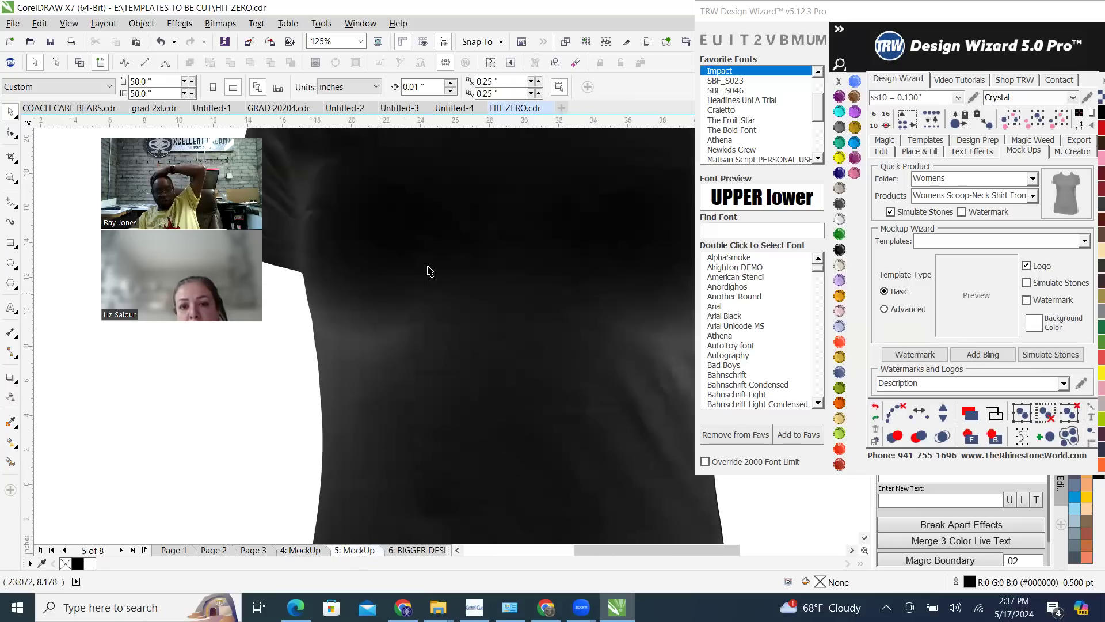
pyautogui.scroll(-3, 432, 282)
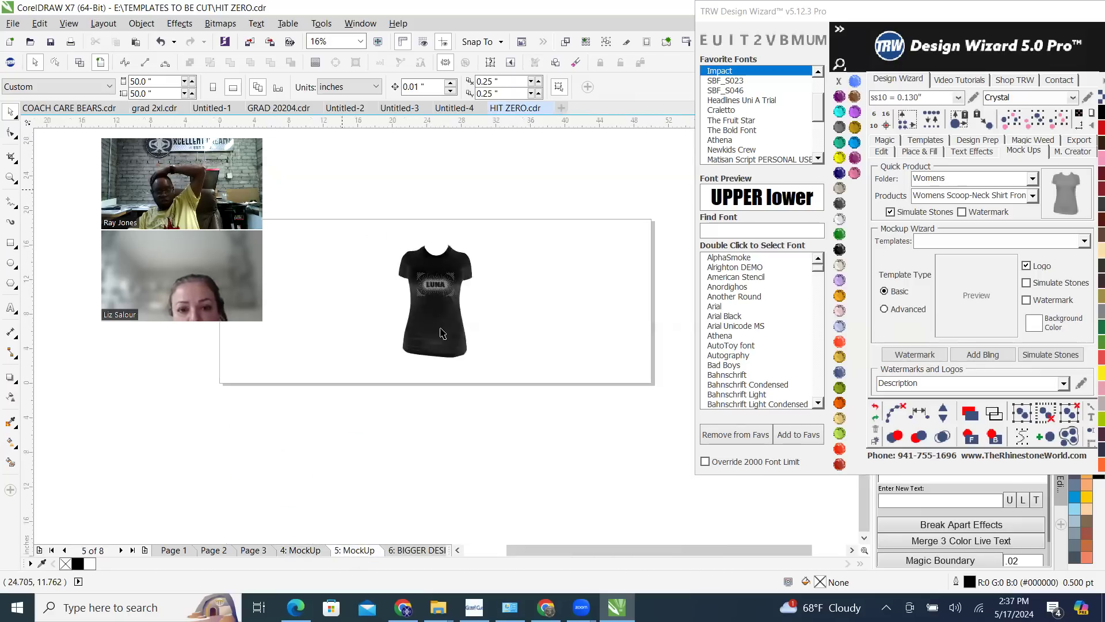
pyautogui.click(457, 334)
pyautogui.moveTo(456, 334); pyautogui.dragTo(515, 330)
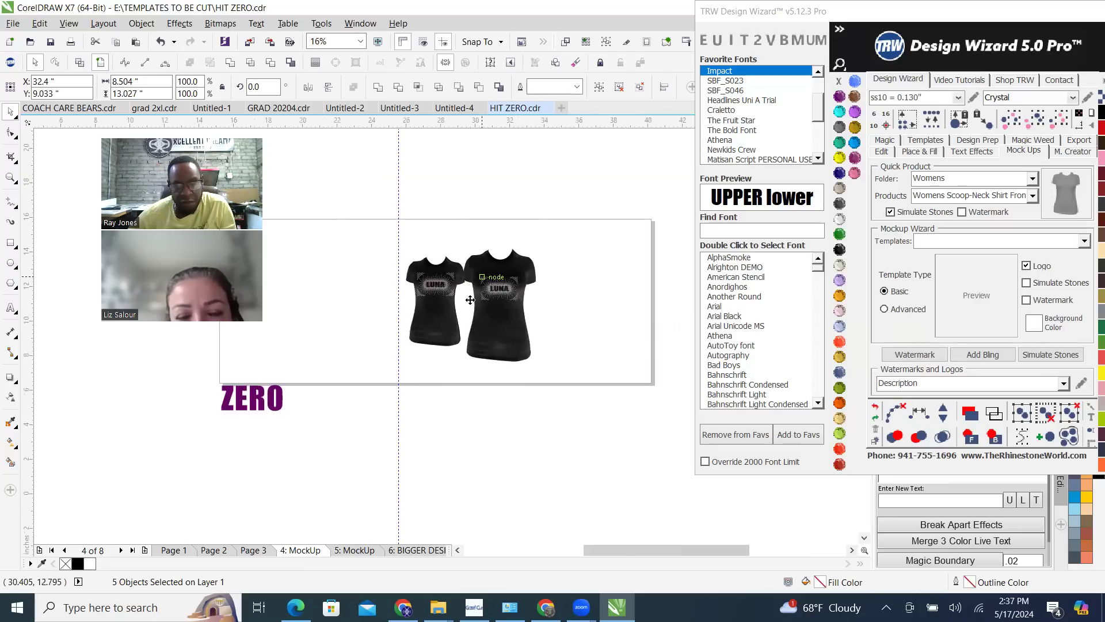
pyautogui.scroll(3, 481, 288)
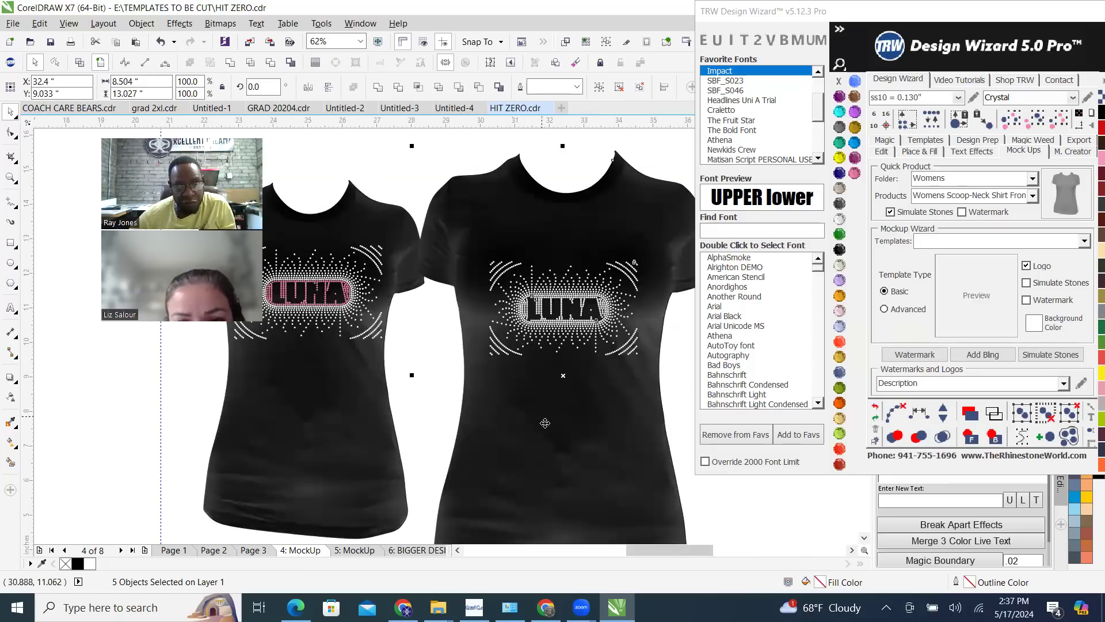
pyautogui.moveTo(558, 490); pyautogui.dragTo(524, 464)
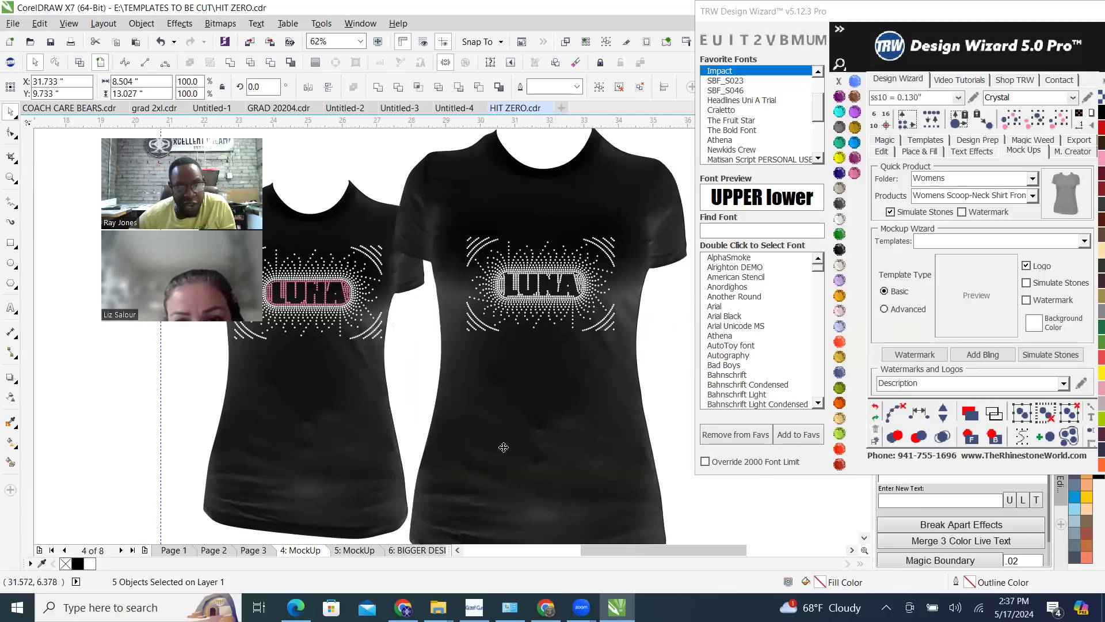
pyautogui.click(628, 402)
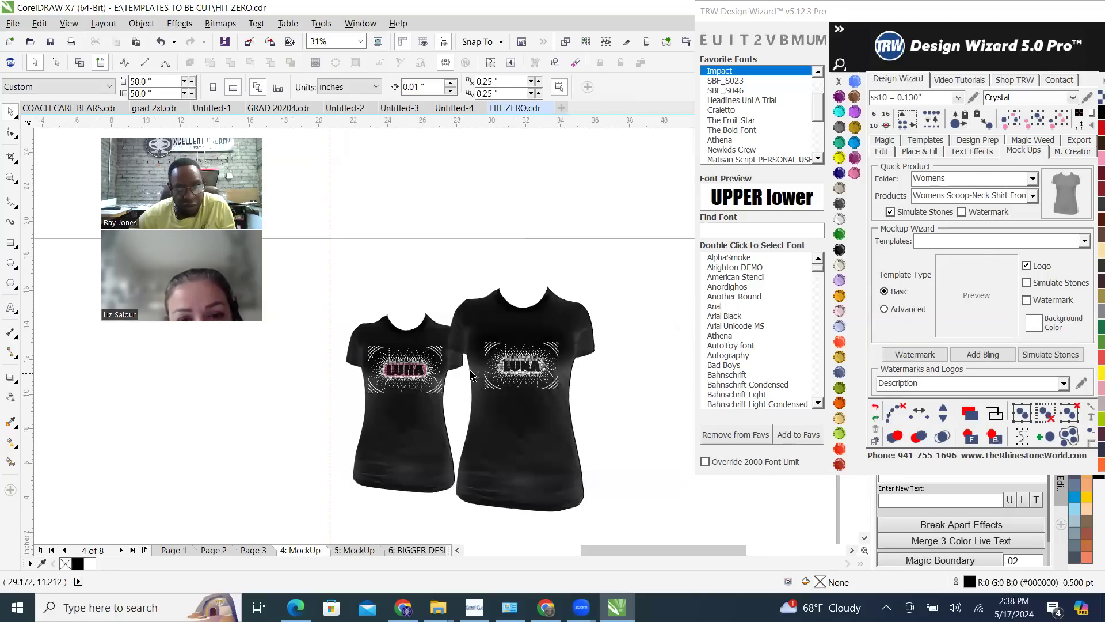
# Recolour the grouped pink stones around the LUNA letters on the smaller shirt to Crystal and deselect them
pyautogui.scroll(1, 455, 369)
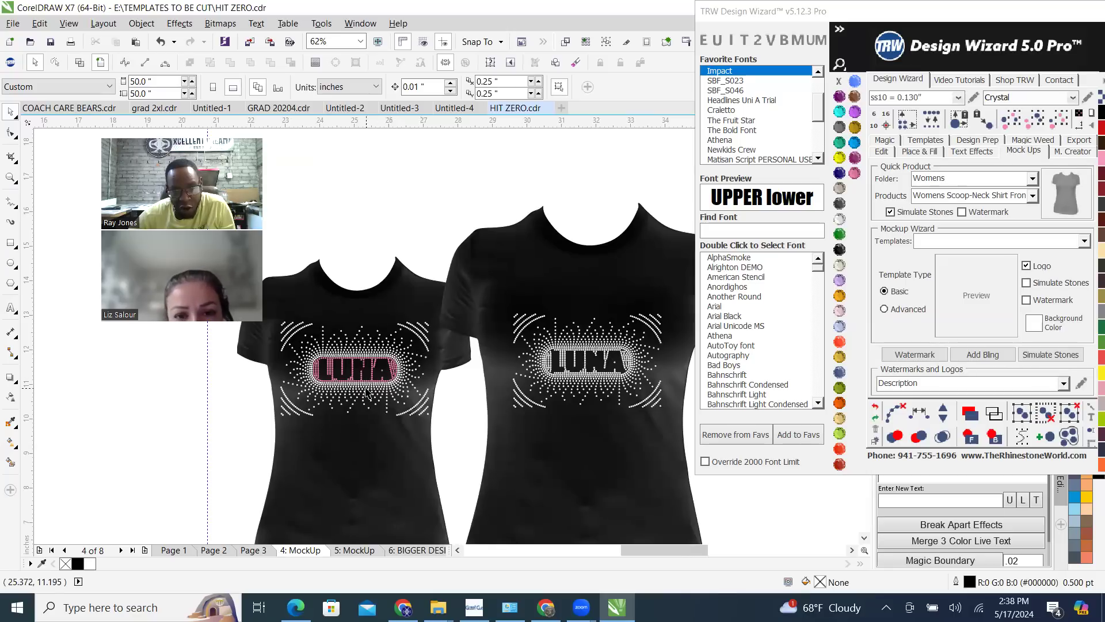
pyautogui.click(396, 372)
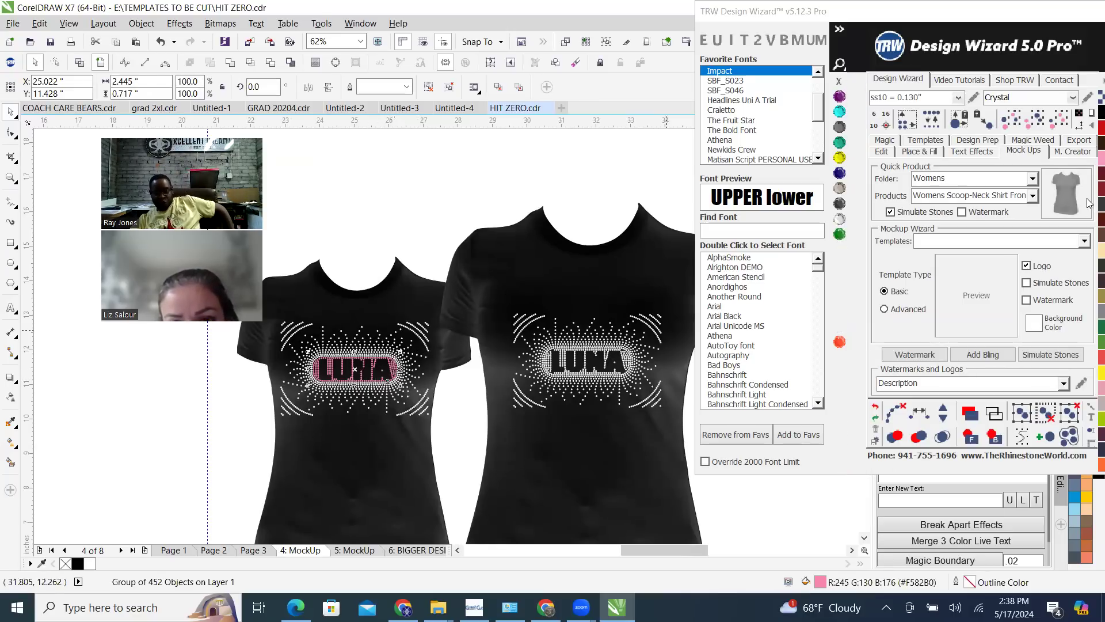
pyautogui.click(441, 178)
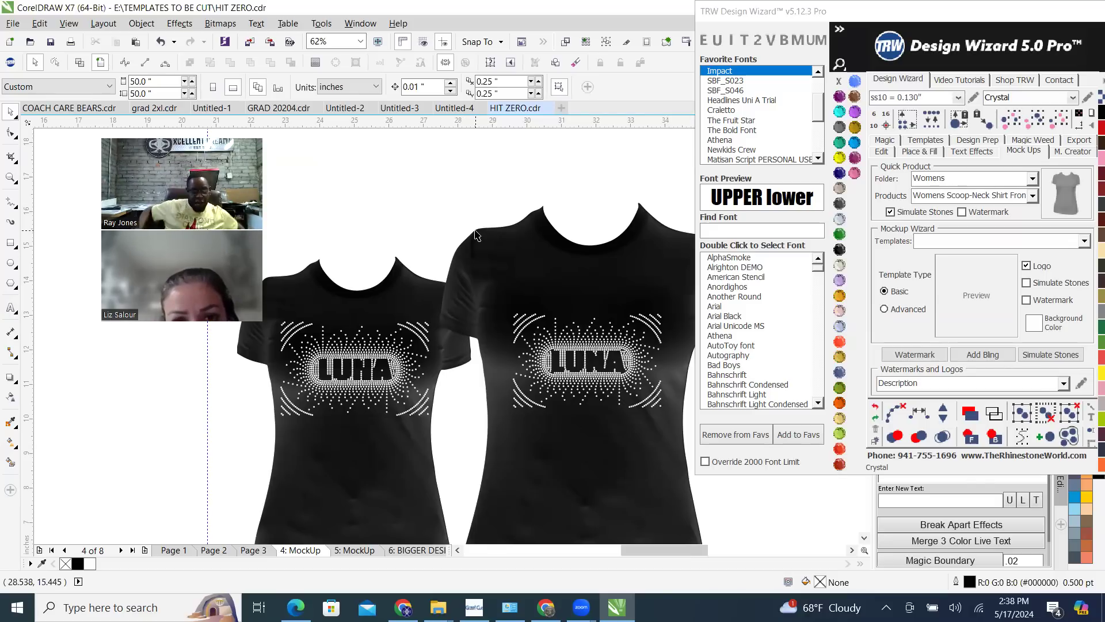
# Examine the stone spacing and the legibility of the LUNA letters on the smaller shirt up close
pyautogui.scroll(1, 348, 367)
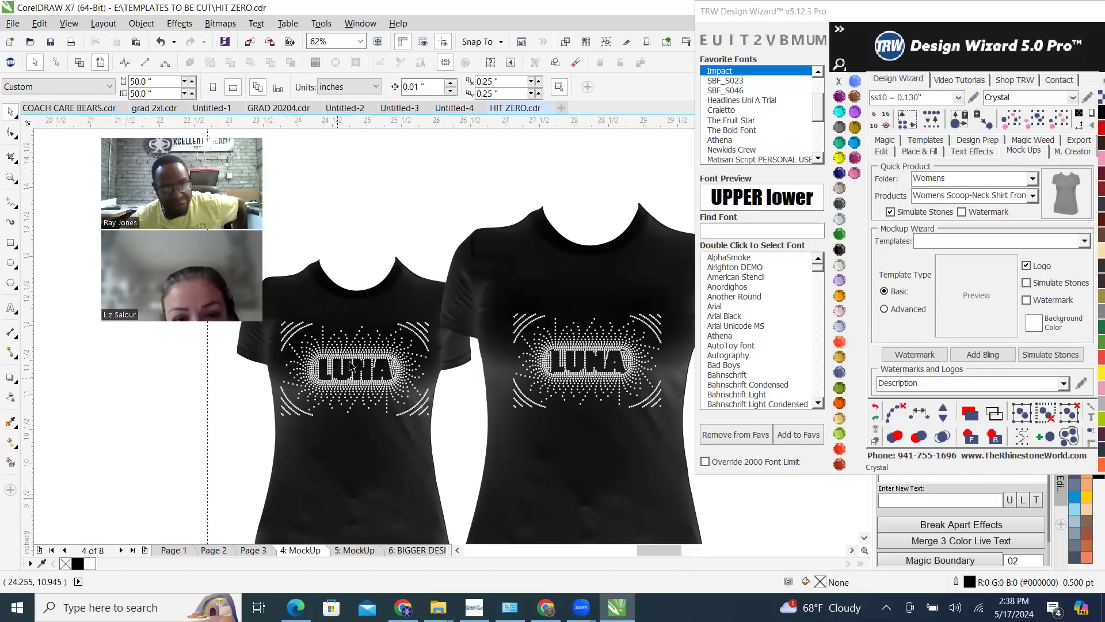
pyautogui.scroll(2, 391, 382)
pyautogui.scroll(2, 403, 382)
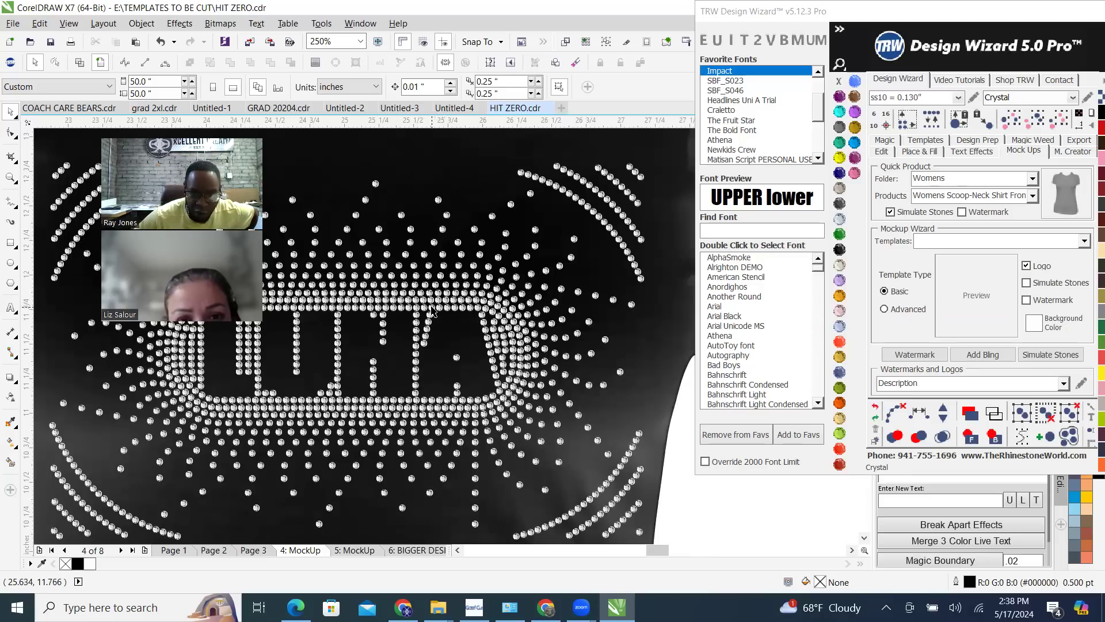
pyautogui.scroll(2, 432, 311)
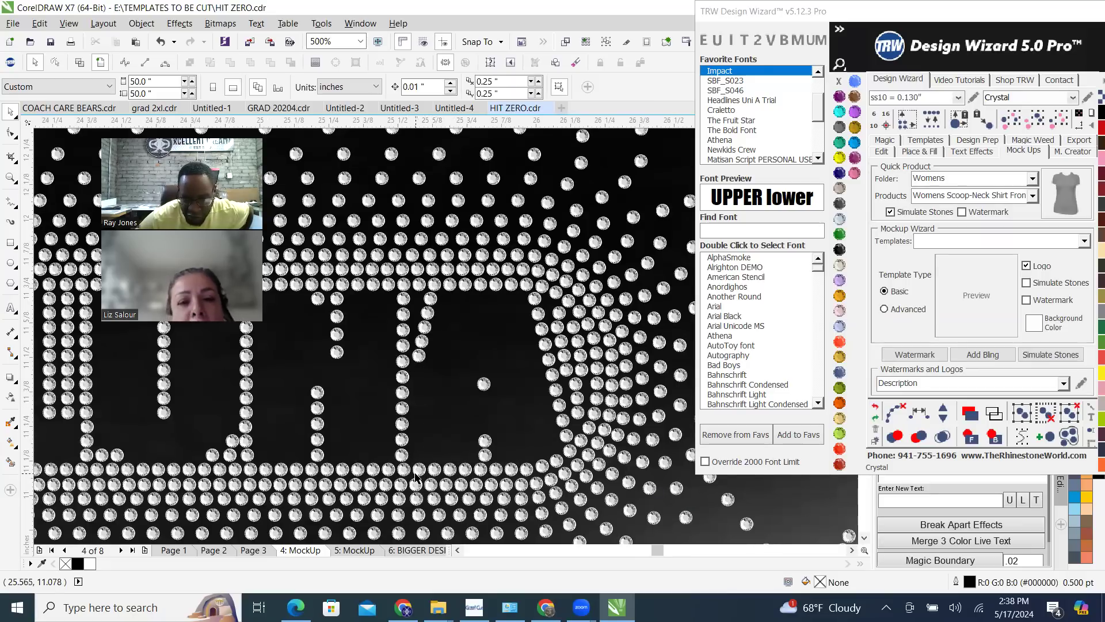
pyautogui.scroll(-1, 620, 369)
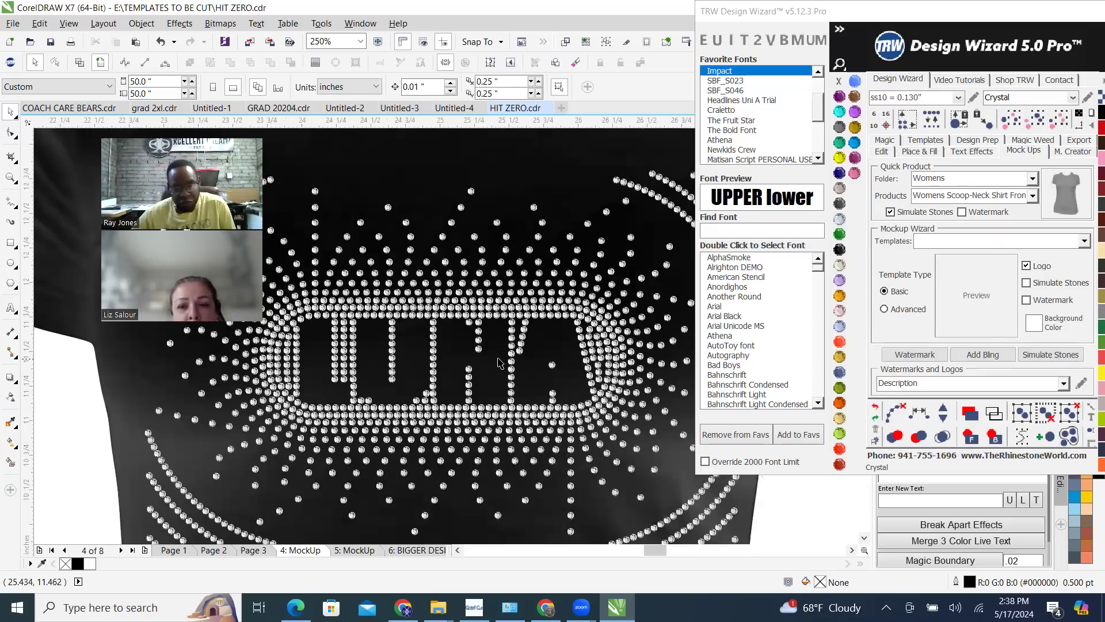
pyautogui.scroll(-1, 481, 347)
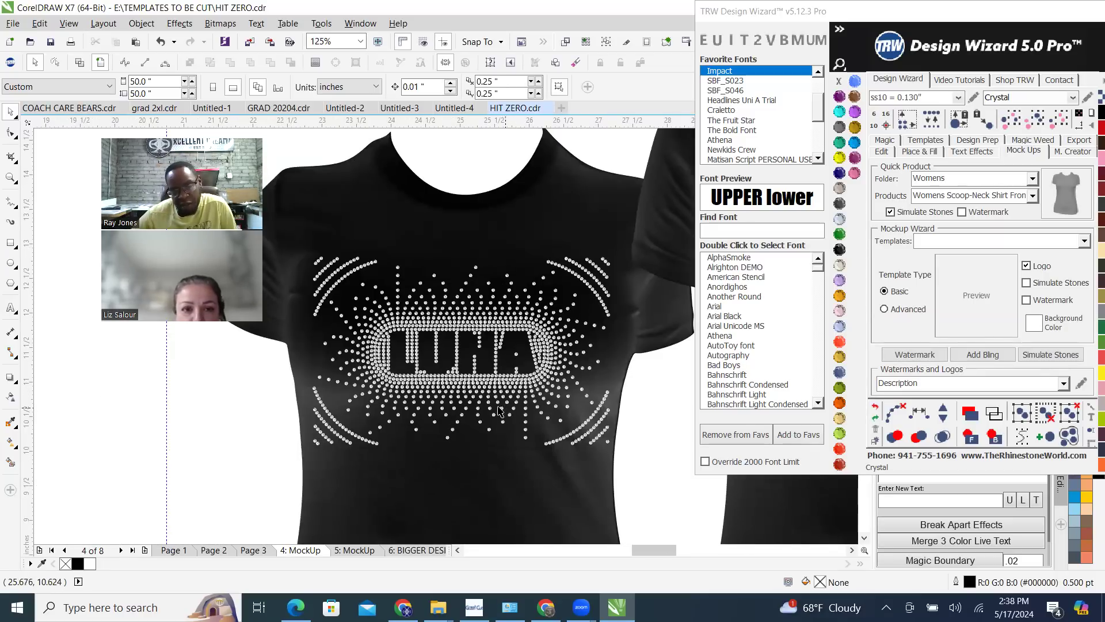
pyautogui.scroll(-1, 446, 385)
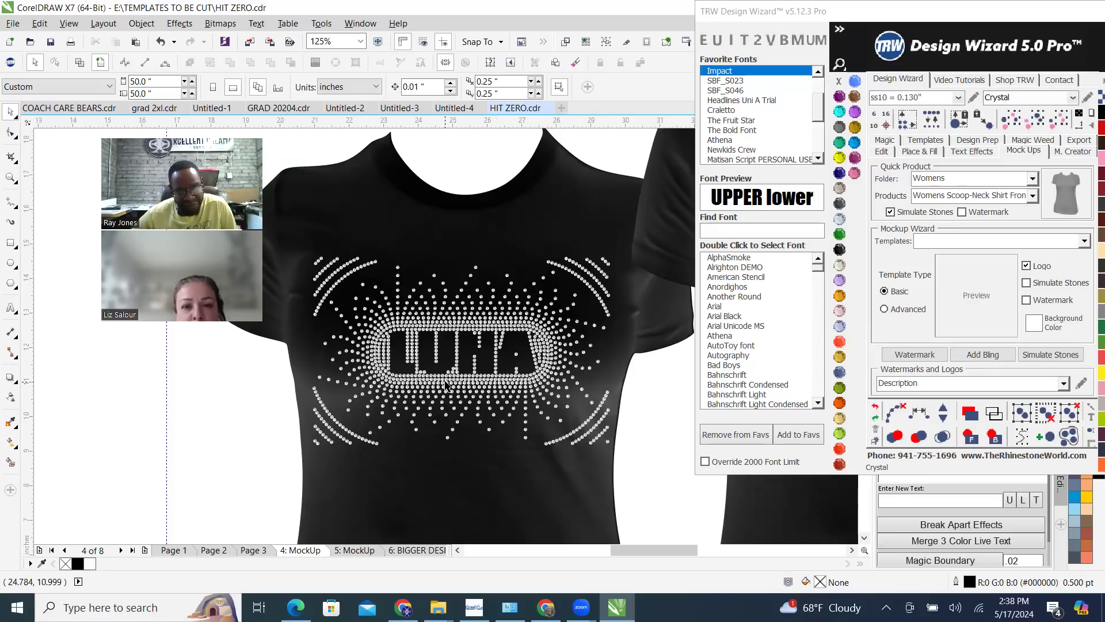